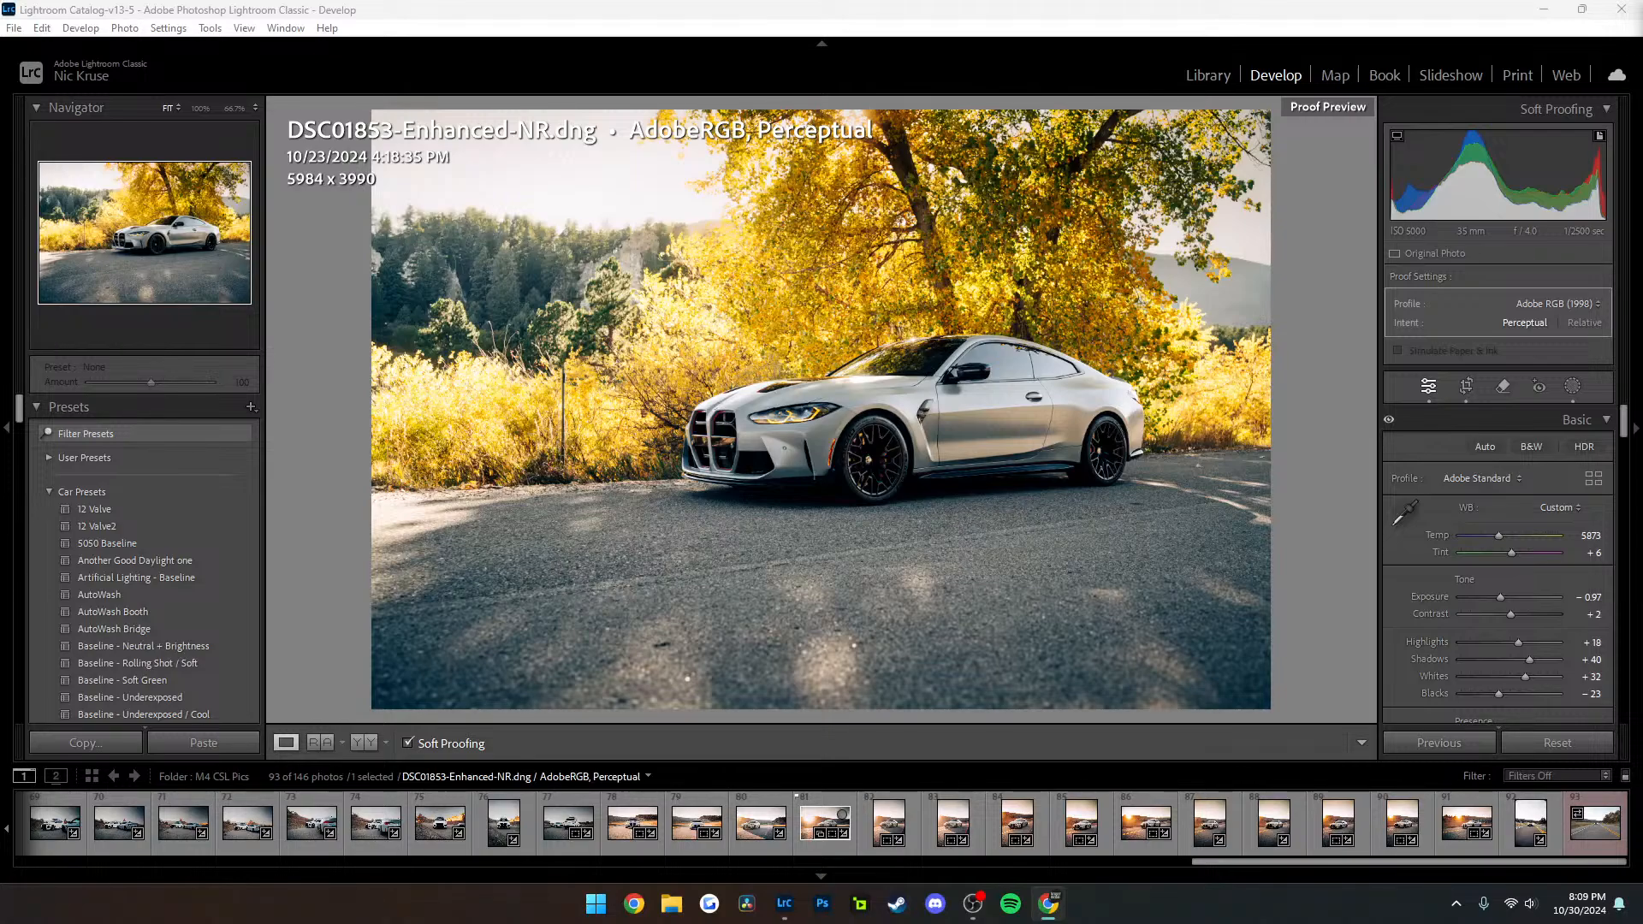
{"action": "key", "text": "XF86AudioLowerVolume"}
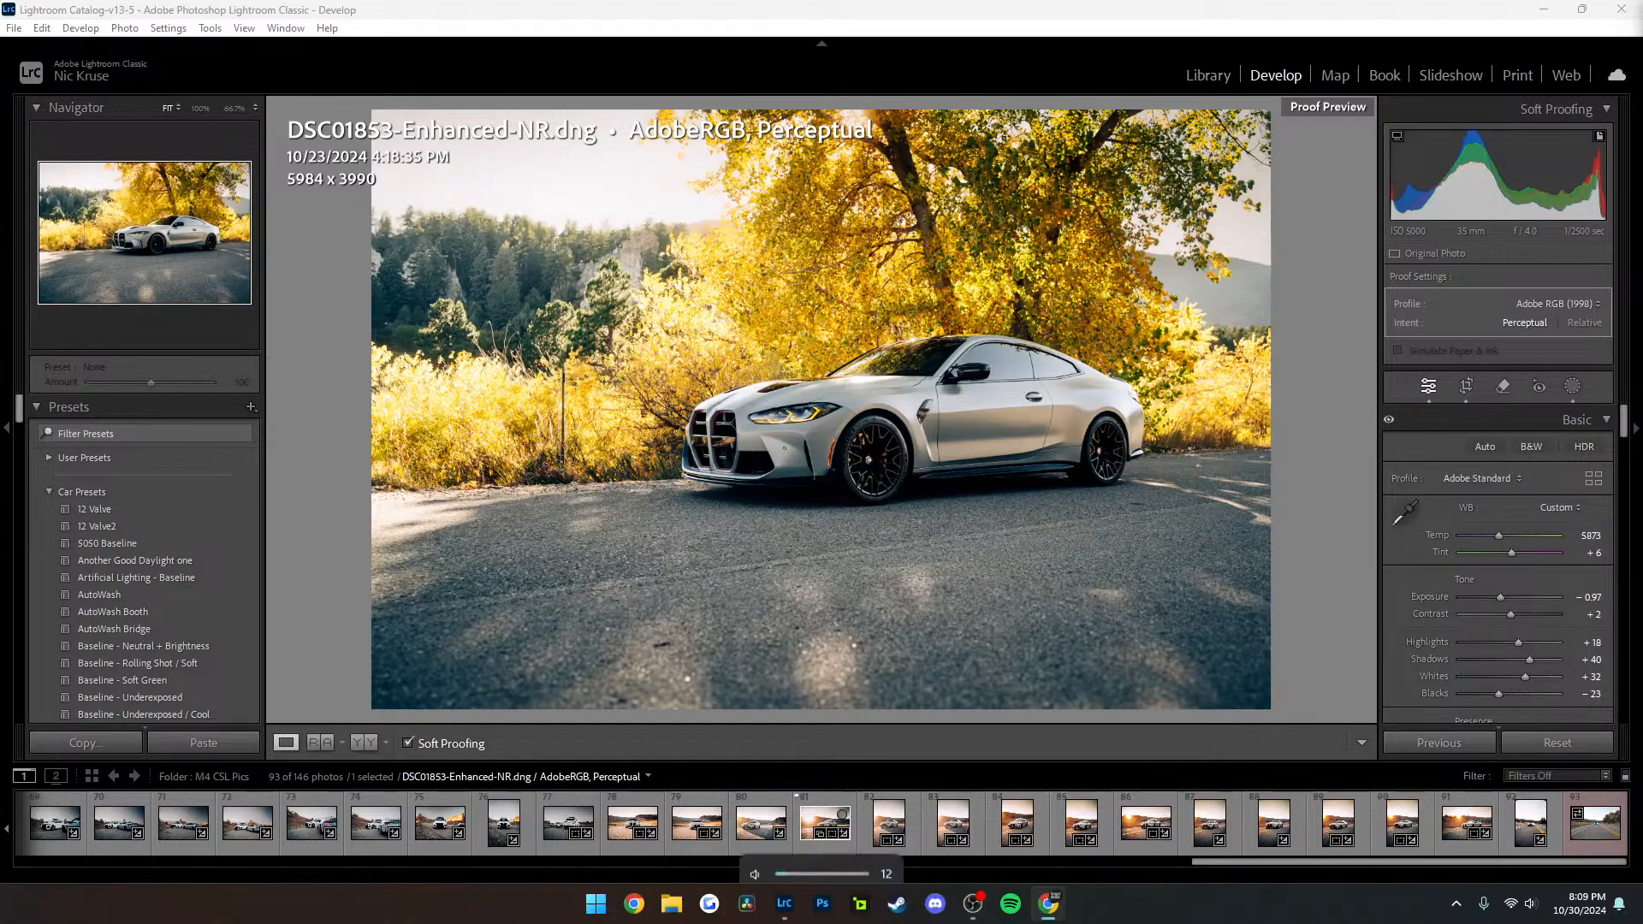
{"action": "key", "text": "XF86AudioLowerVolume"}
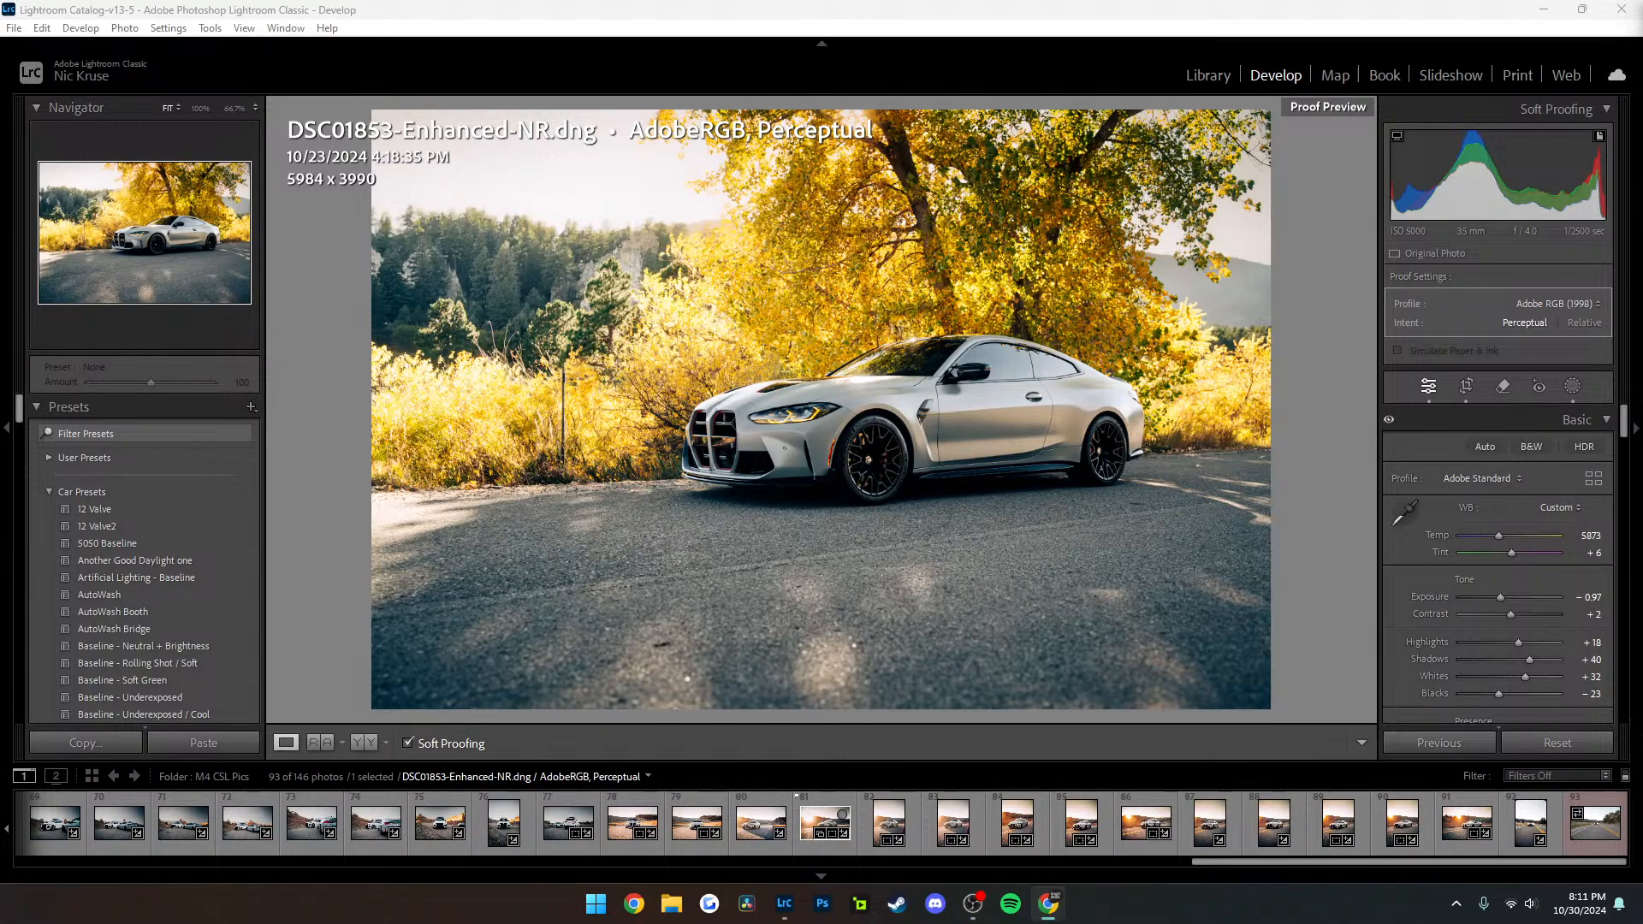
{"action": "key", "text": "XF86AudioLowerVolume"}
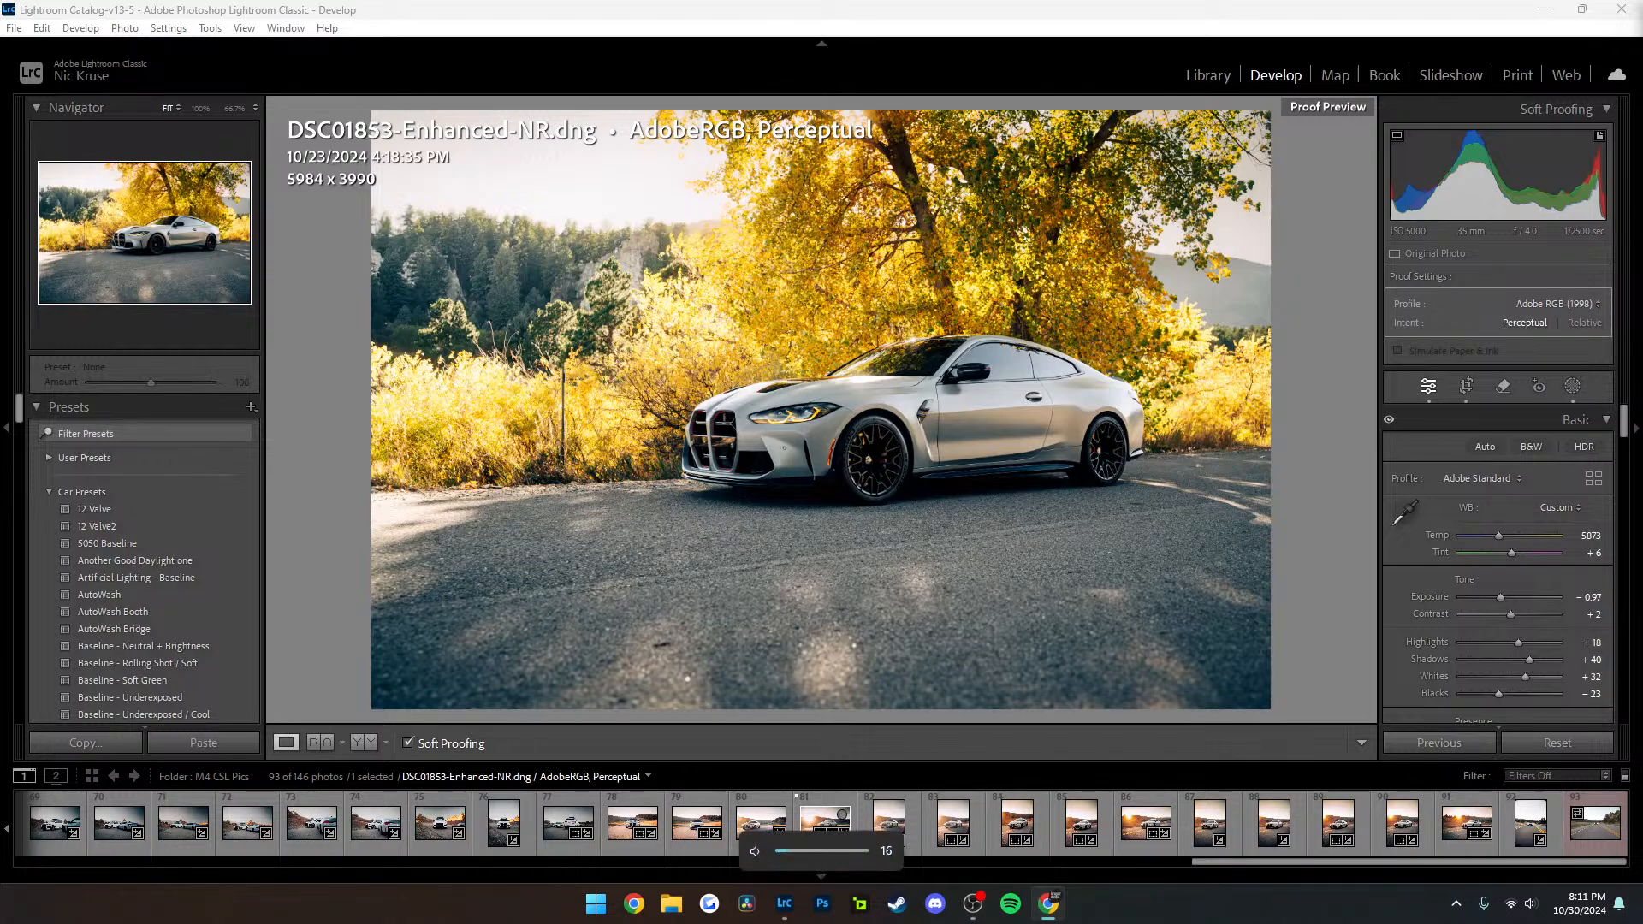
{"action": "key", "text": "XF86AudioRaiseVolume"}
{"action": "key", "text": "XF86AudioLowerVolume"}
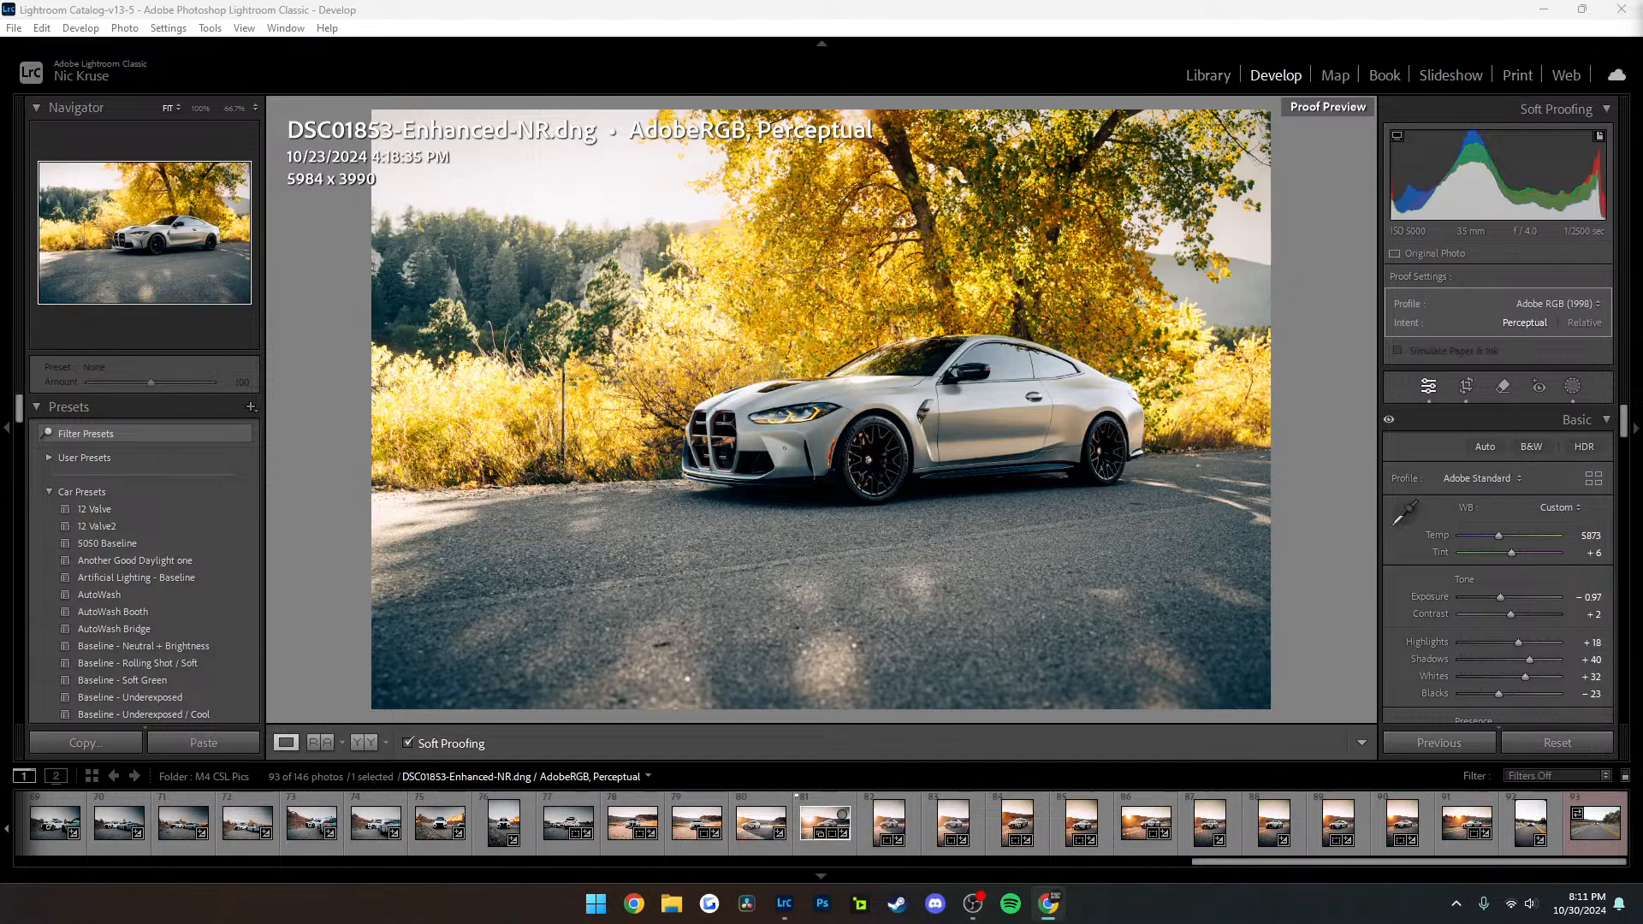
{"action": "key", "text": "XF86AudioRaiseVolume"}
{"action": "key", "text": "XF86AudioRaiseVolume"}
{"action": "key", "text": "XF86AudioRaiseVolume"}
{"action": "key", "text": "XF86AudioRaiseVolume"}
{"action": "key", "text": "XF86AudioRaiseVolume"}
{"action": "key", "text": "XF86AudioRaiseVolume"}
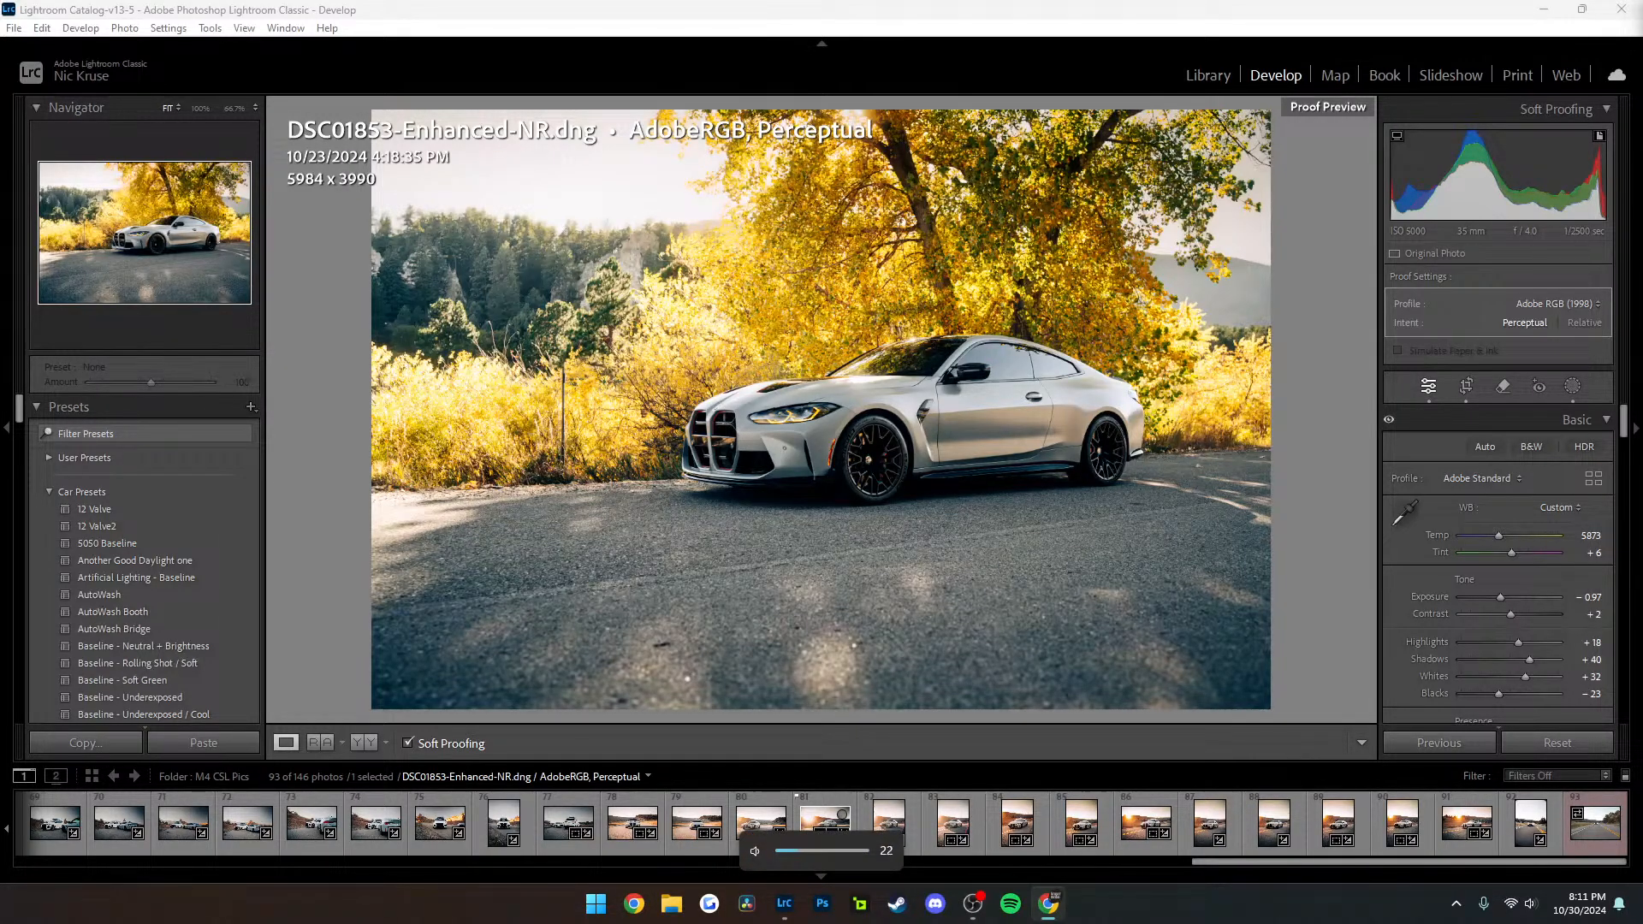
{"action": "key", "text": "XF86AudioLowerVolume"}
{"action": "key", "text": "XF86AudioLowerVolume"}
{"action": "key", "text": "XF86AudioLowerVolume"}
{"action": "key", "text": "XF86AudioLowerVolume"}
{"action": "key", "text": "XF86AudioLowerVolume"}
{"action": "key", "text": "XF86AudioLowerVolume"}
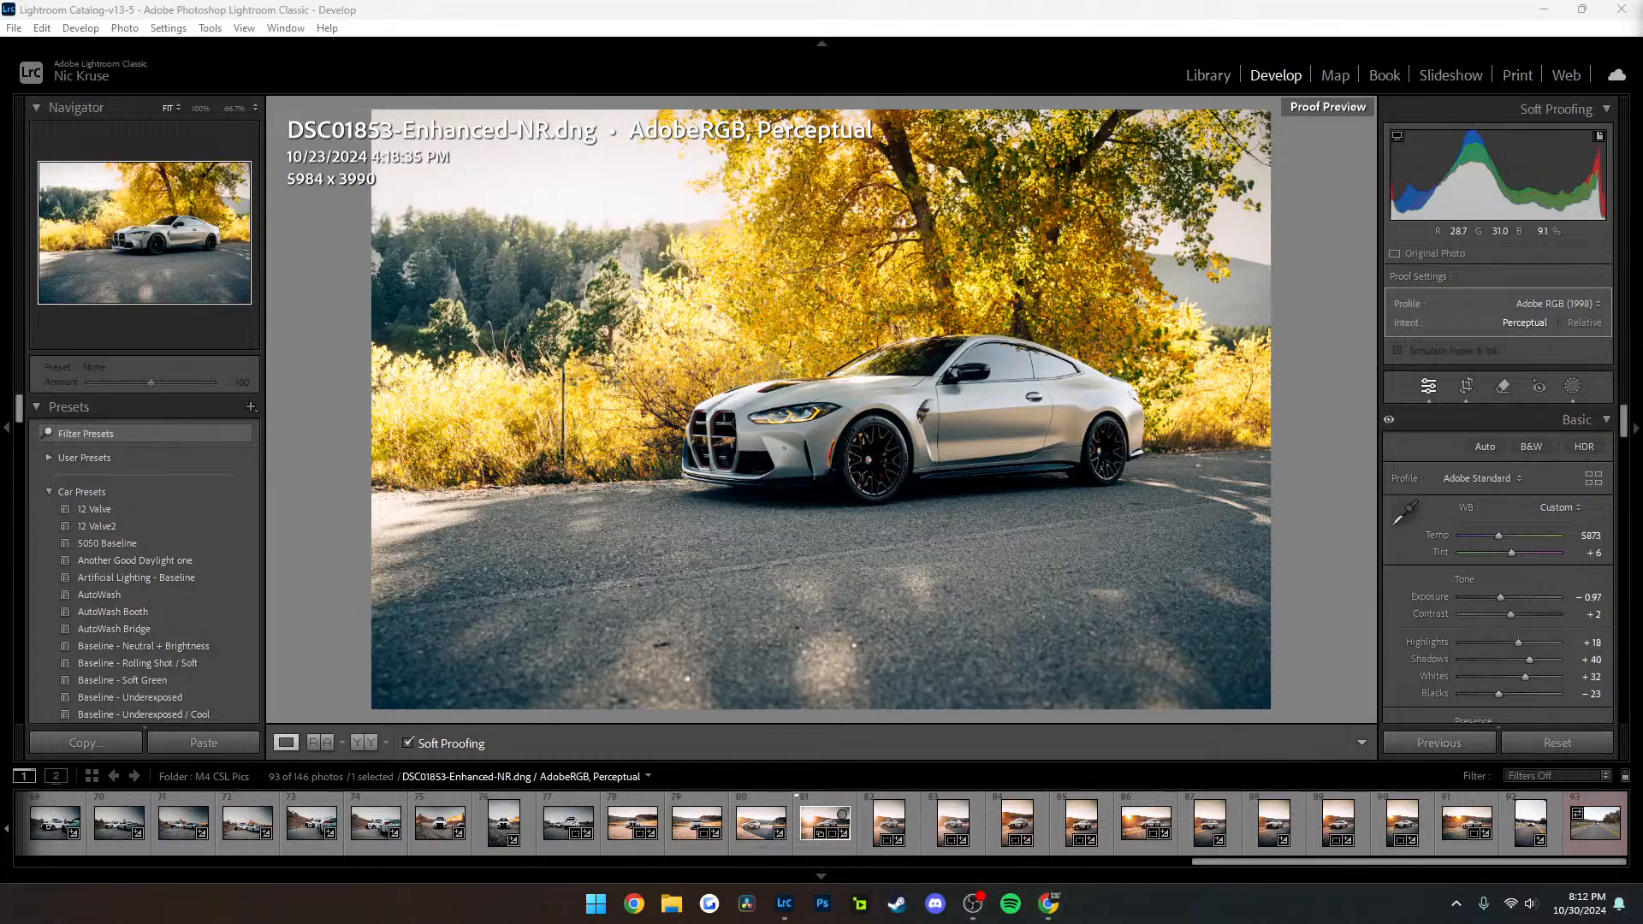
Put Lightroom in the Library view, and switch to Photoshop to open the images m4csl through m4csl-38 together
{"action": "left_click", "coordinate": [1208, 76]}
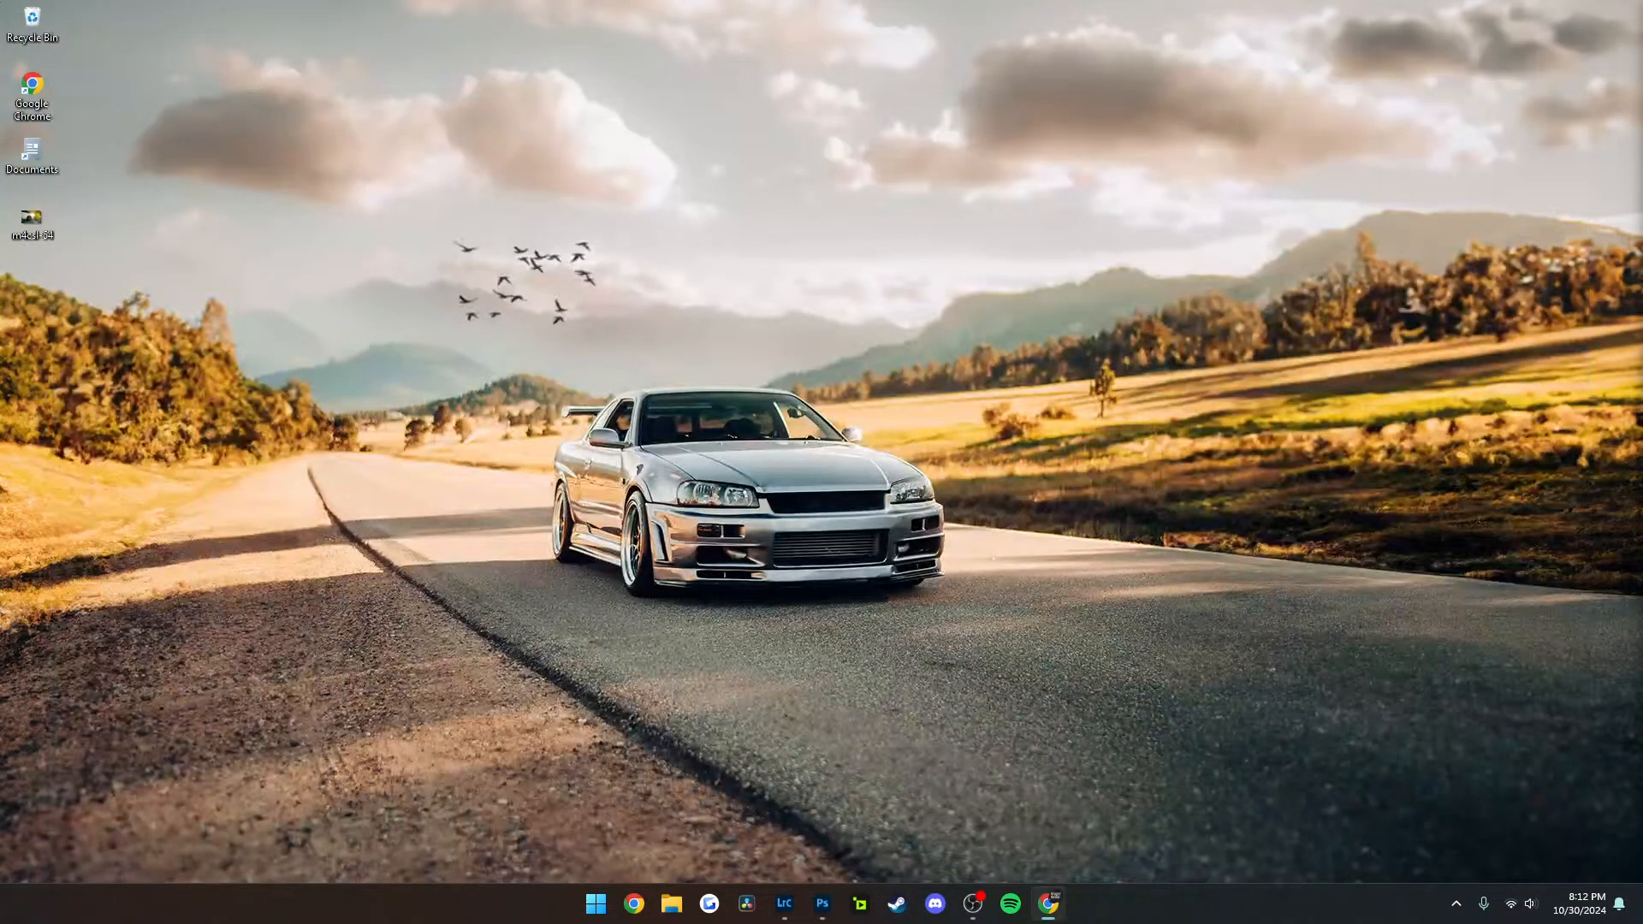
{"action": "left_click", "coordinate": [822, 904]}
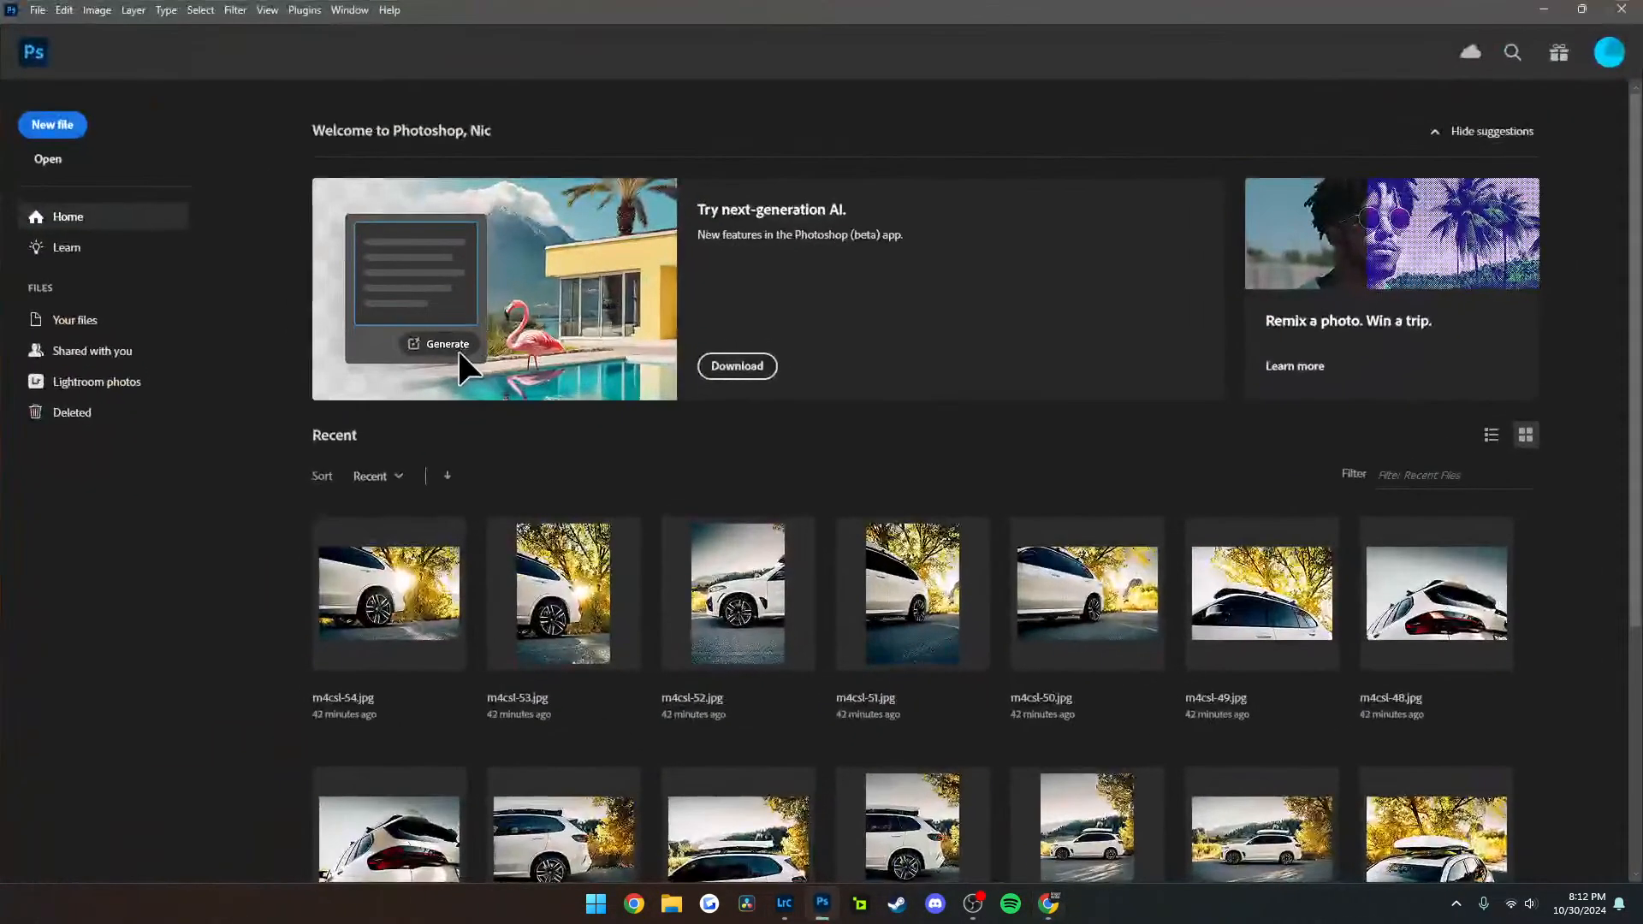
{"action": "left_click", "coordinate": [49, 157]}
{"action": "left_click", "coordinate": [278, 161]}
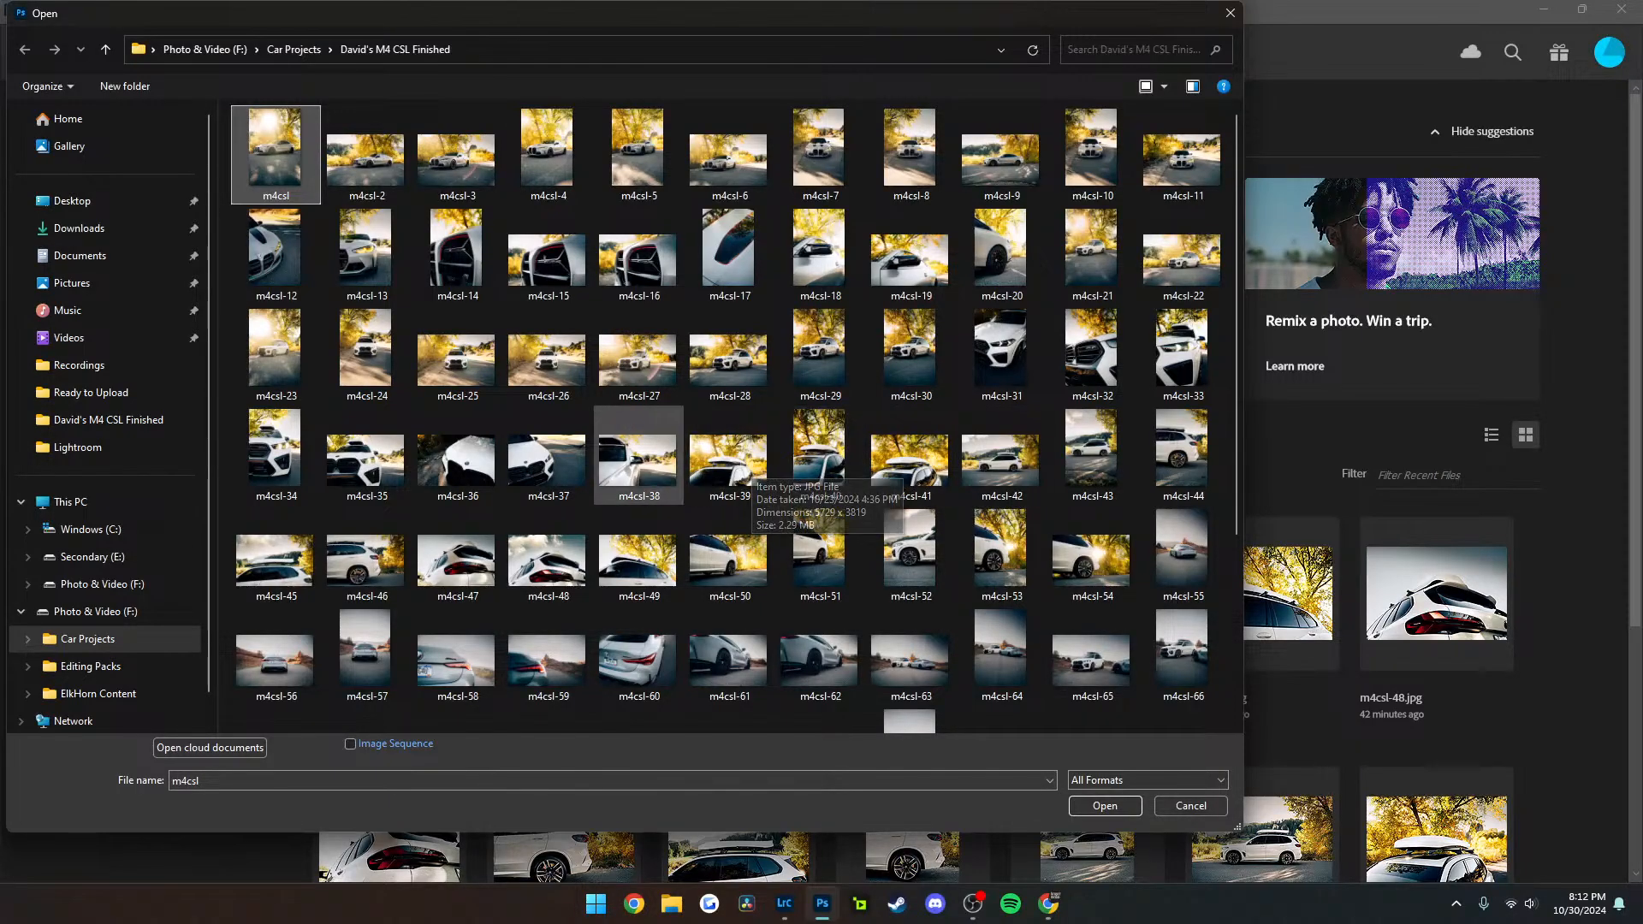
{"action": "left_click", "coordinate": [637, 458], "text": "shift"}
{"action": "key", "text": "Return"}
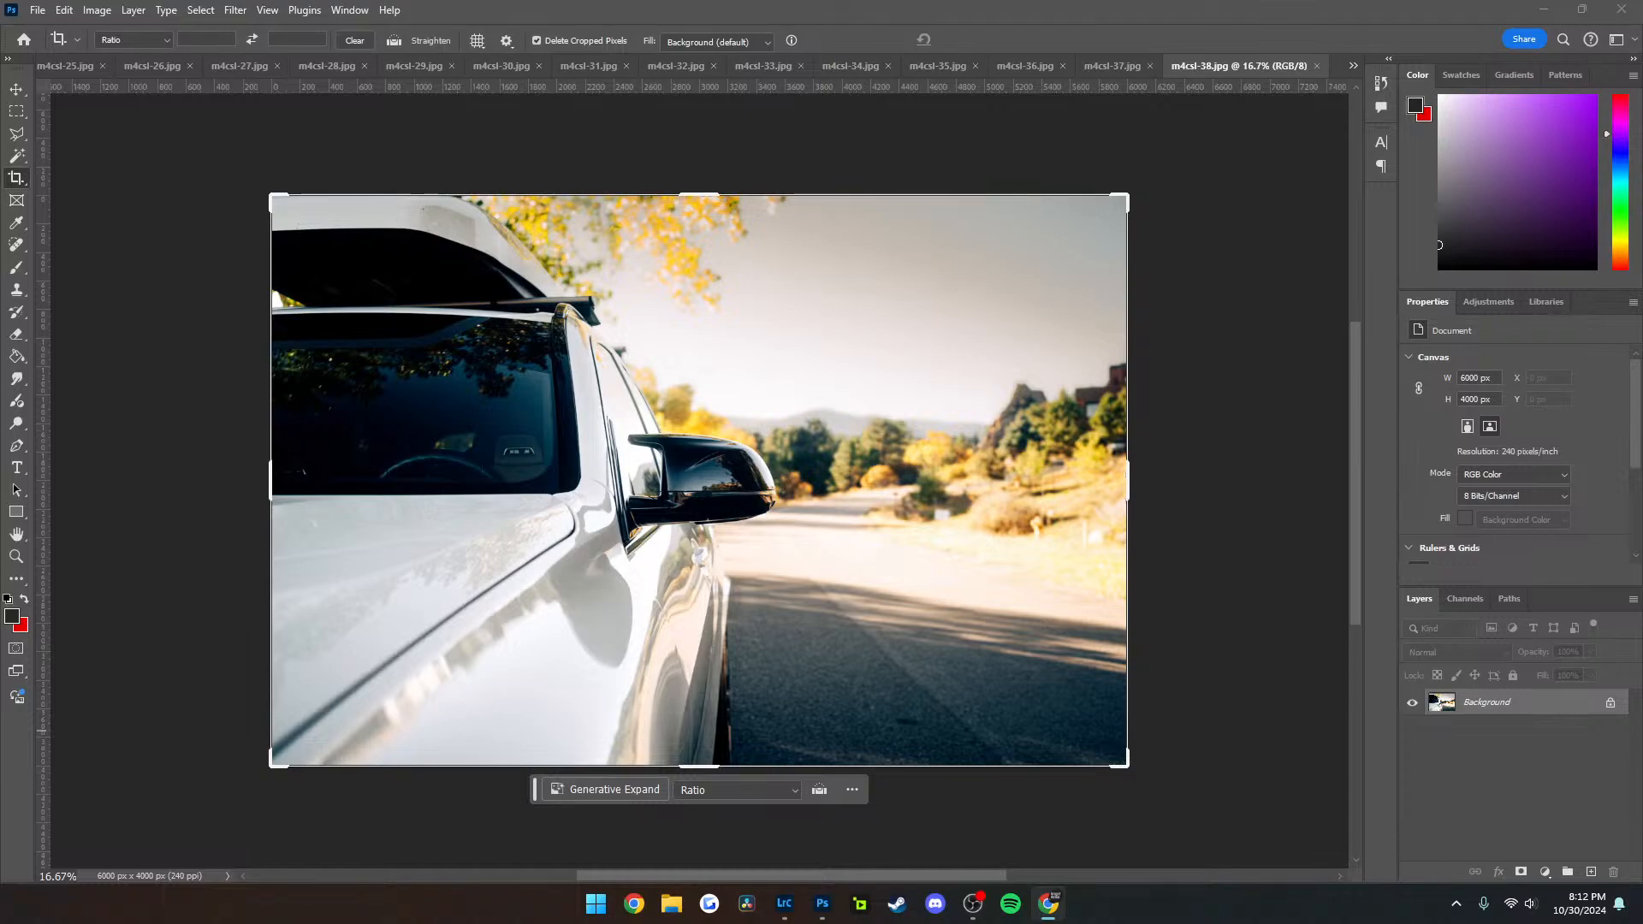
Outline the building at the right edge of m4csl-38 with the Polygonal Lasso and replace it using Generative Fill without a prompt
{"action": "left_click", "coordinate": [1203, 112]}
{"action": "key", "text": "Return"}
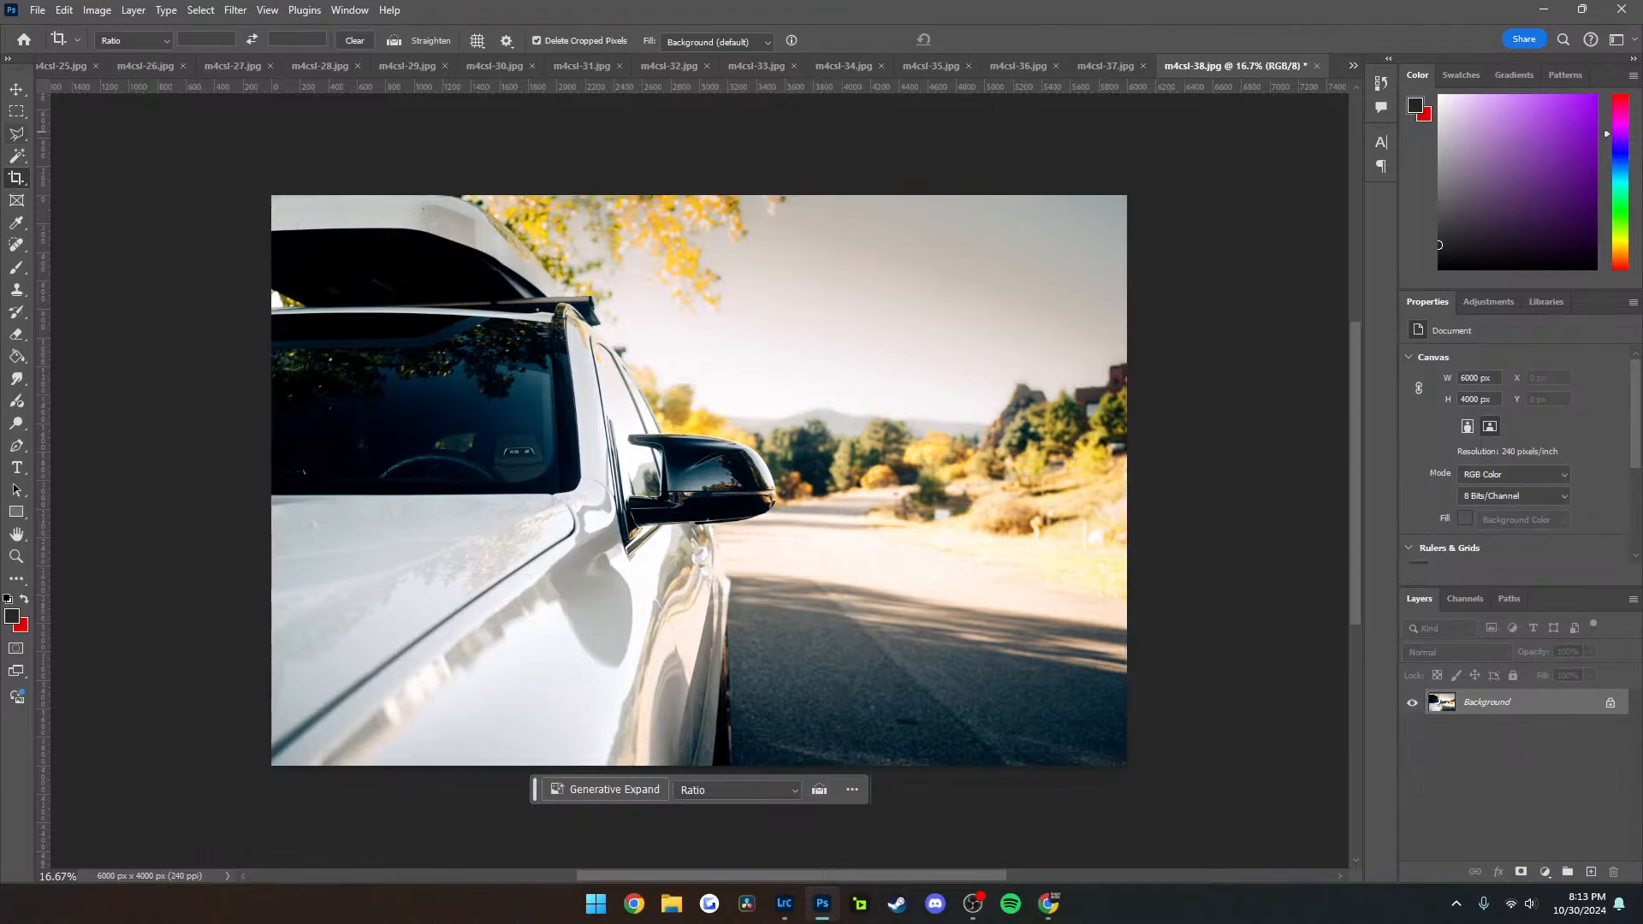
{"action": "key", "text": "l"}
{"action": "left_click", "coordinate": [1141, 455]}
{"action": "left_click", "coordinate": [1024, 455]}
{"action": "left_click", "coordinate": [1057, 359]}
{"action": "left_click", "coordinate": [1130, 339]}
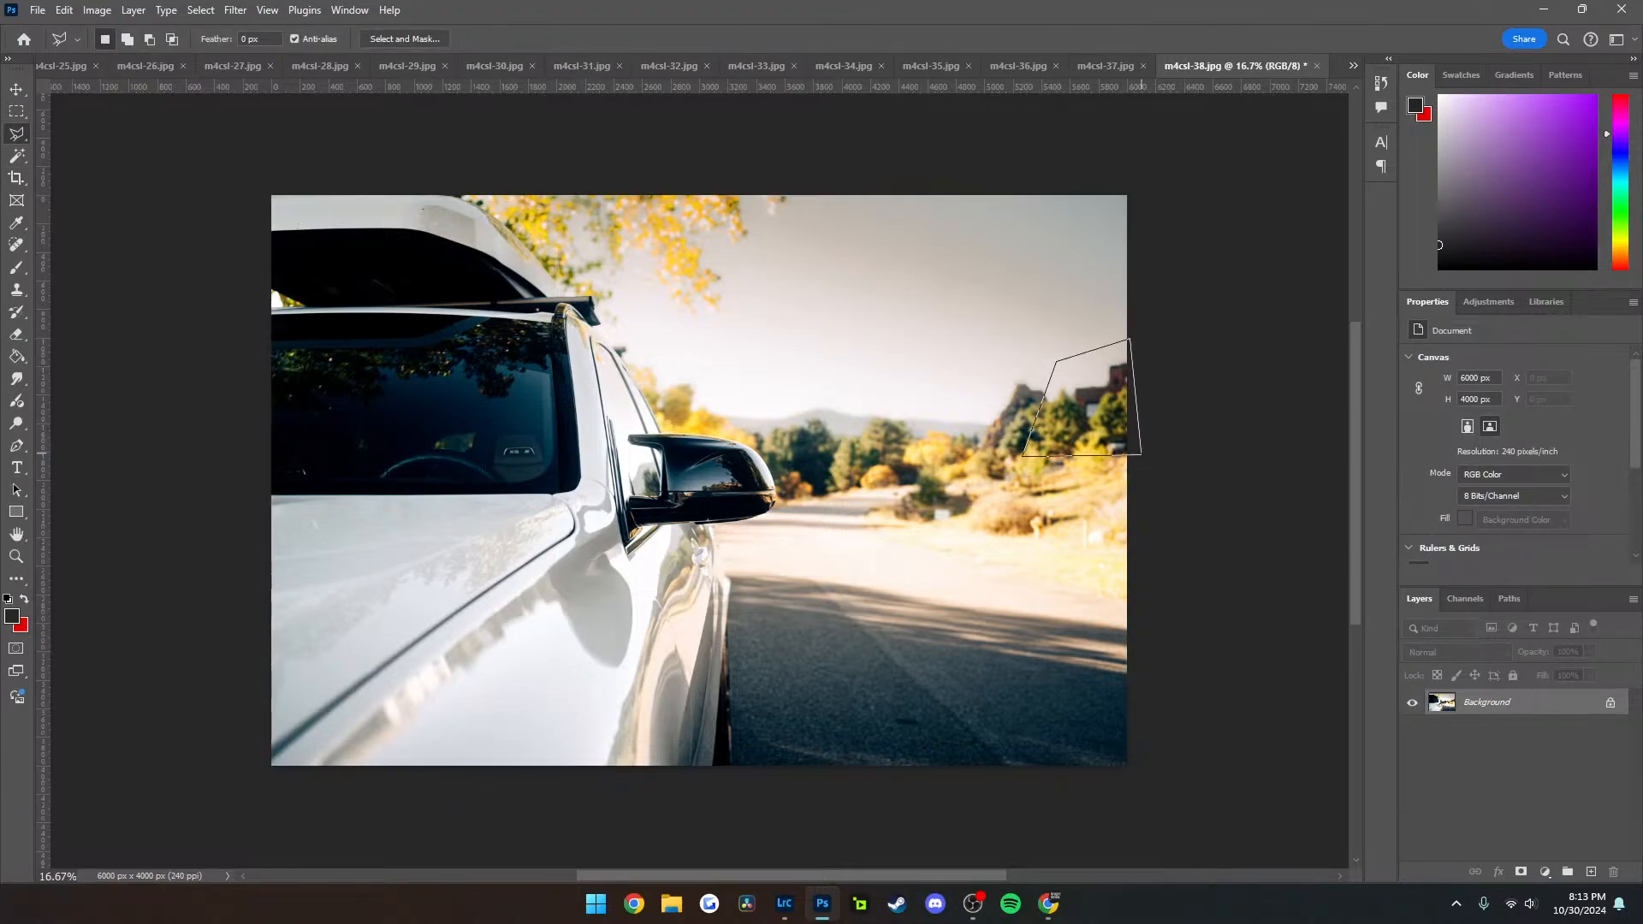
{"action": "left_click", "coordinate": [1142, 454]}
{"action": "left_click", "coordinate": [963, 481]}
{"action": "left_click", "coordinate": [1253, 481]}
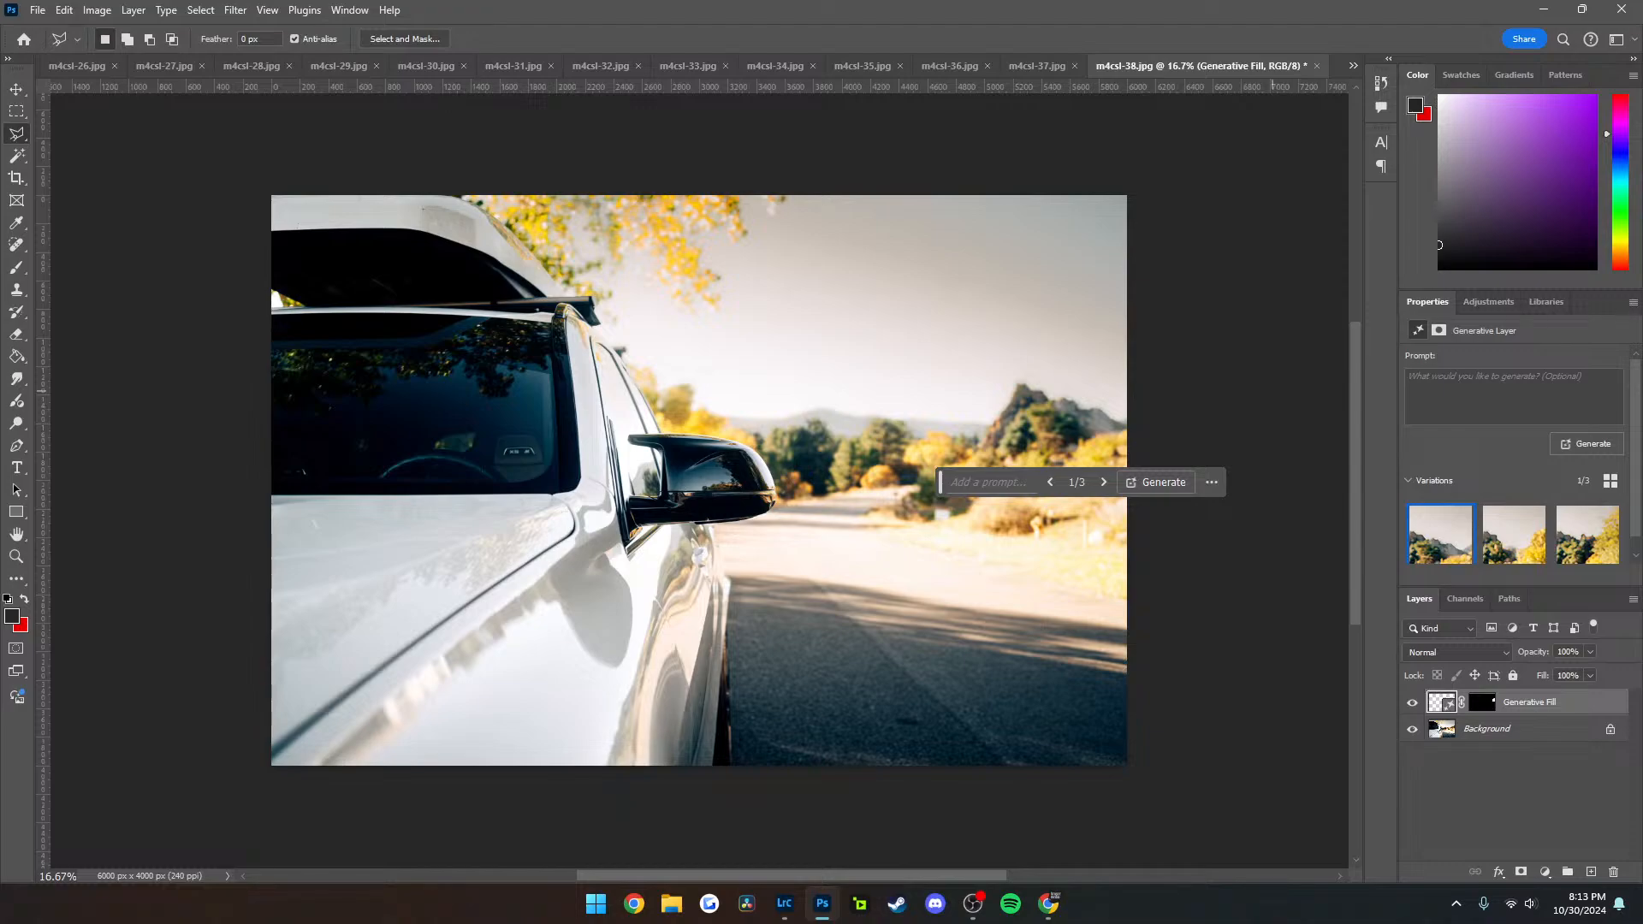
{"action": "key", "text": "alt+Tab"}
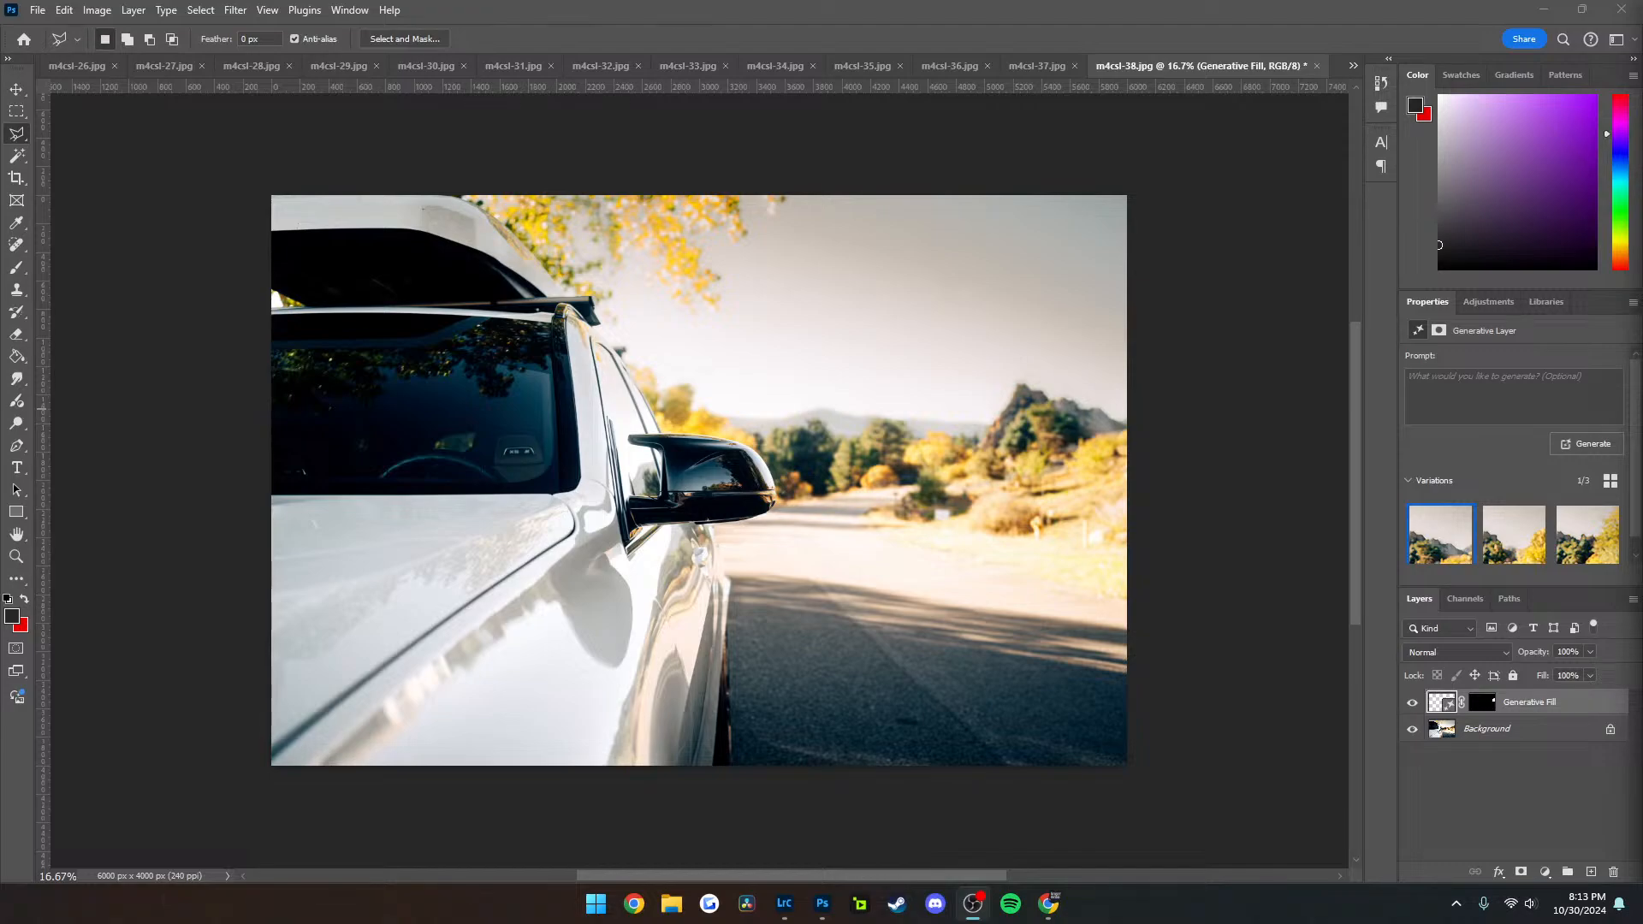
{"action": "key", "text": "alt+Tab"}
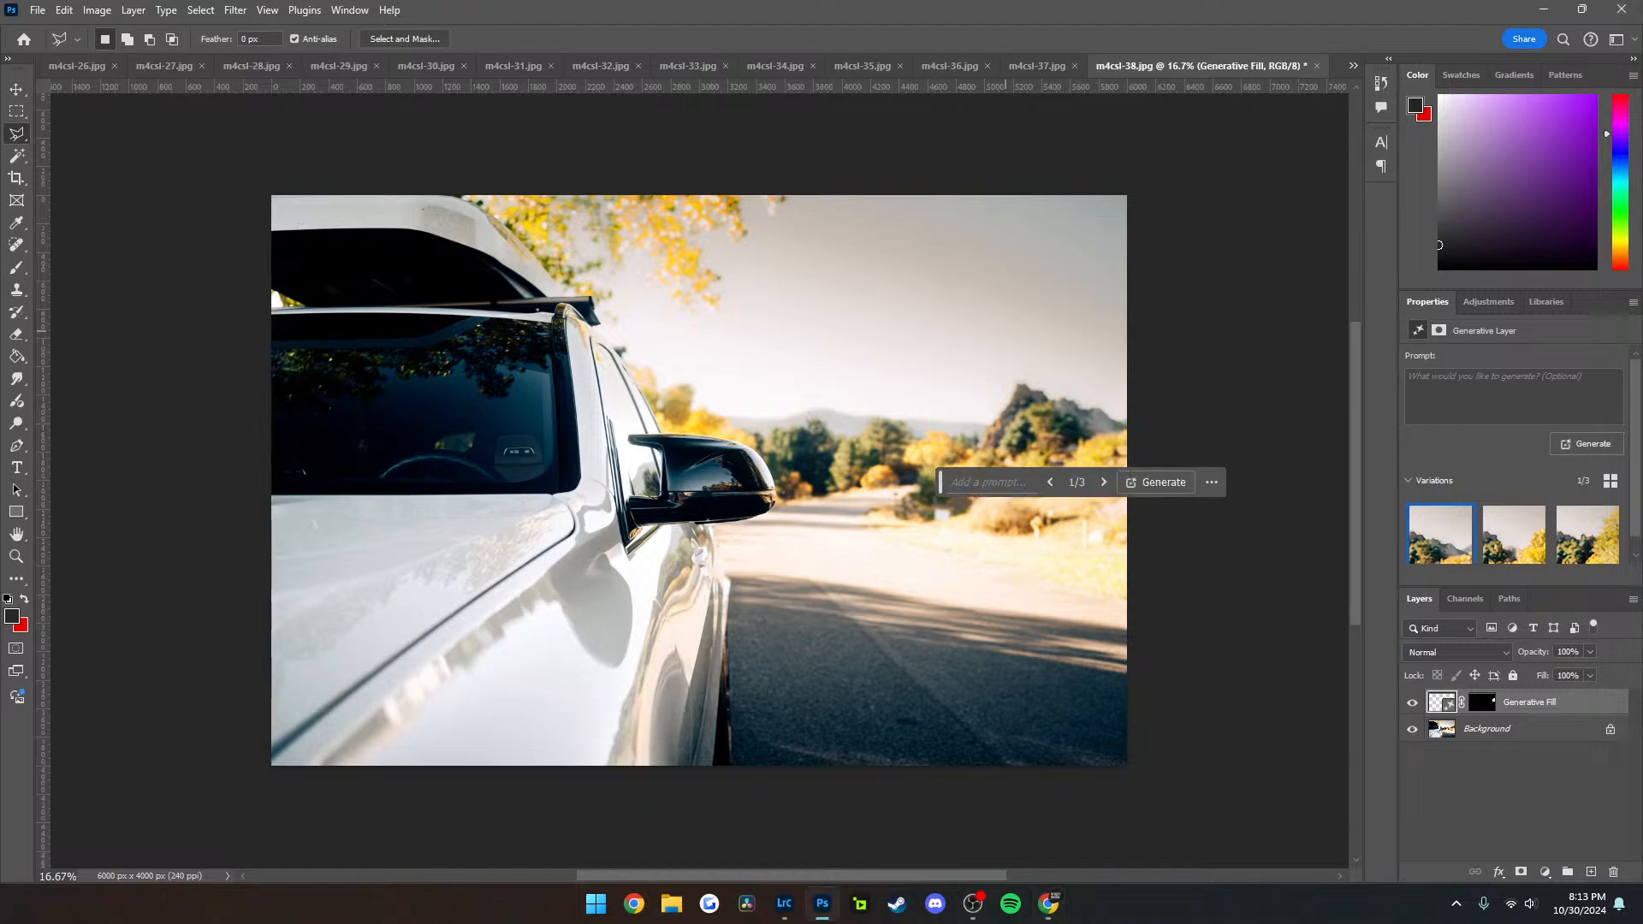
Outline the open sky with the Polygonal Lasso, generate "pretty sky with soft clouds" in it, and choose the third variation
{"action": "left_click", "coordinate": [1140, 403]}
{"action": "left_click", "coordinate": [997, 374]}
{"action": "left_click", "coordinate": [723, 396]}
{"action": "left_click", "coordinate": [651, 337]}
{"action": "left_click", "coordinate": [761, 307]}
{"action": "left_click", "coordinate": [824, 182]}
{"action": "left_click", "coordinate": [1176, 168]}
{"action": "left_click", "coordinate": [1141, 403]}
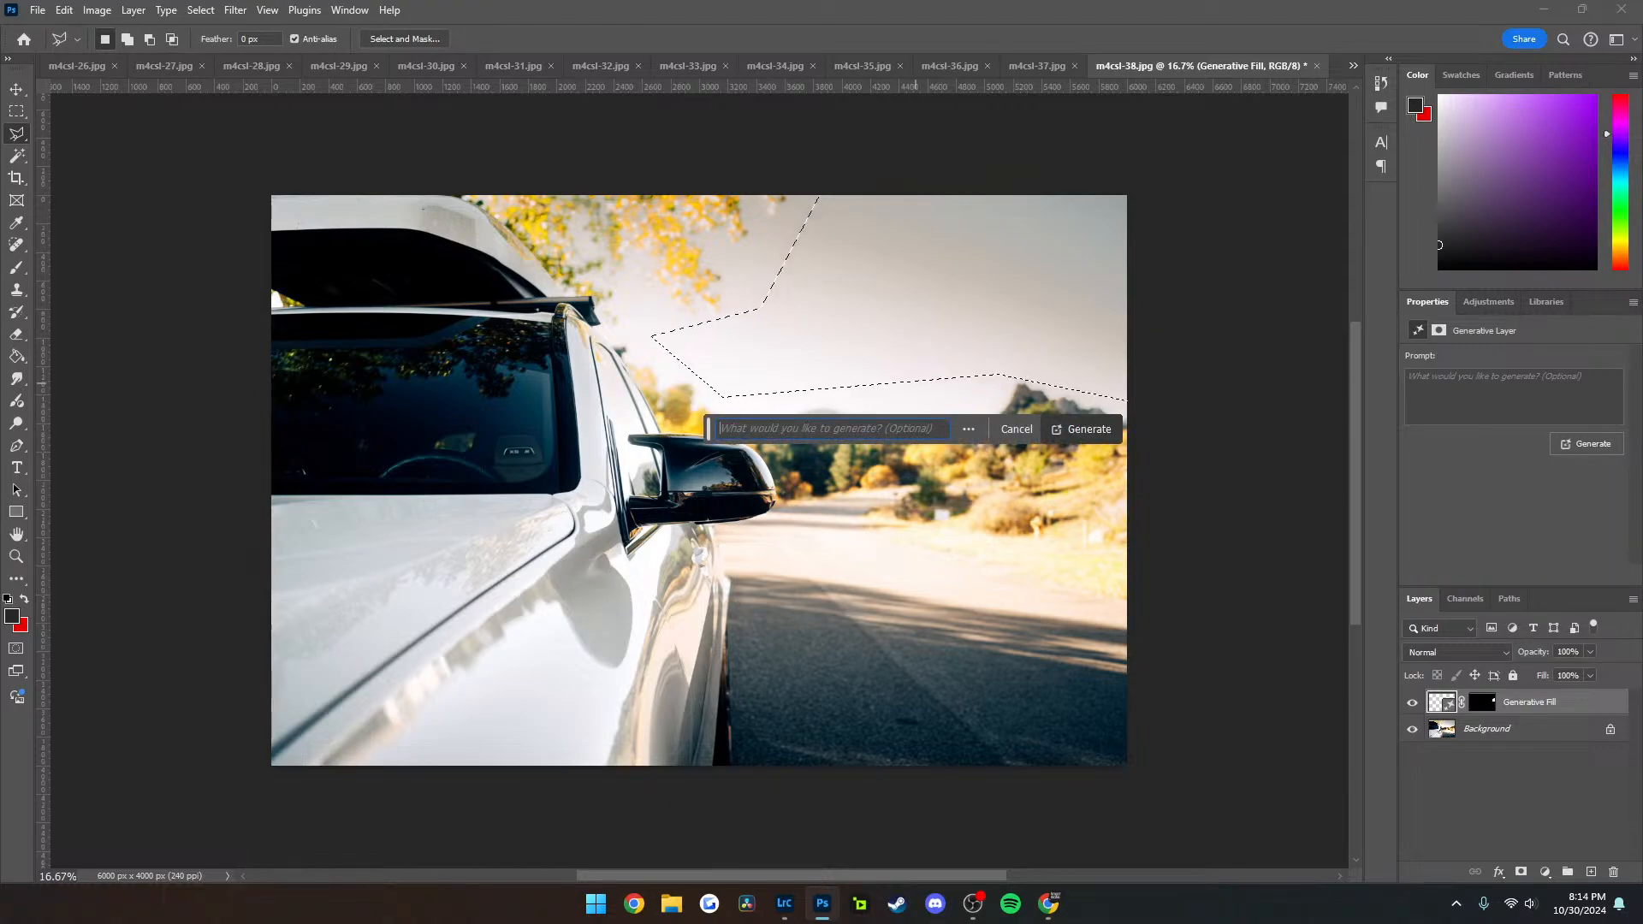
{"action": "type", "text": "pretty sky with so"}
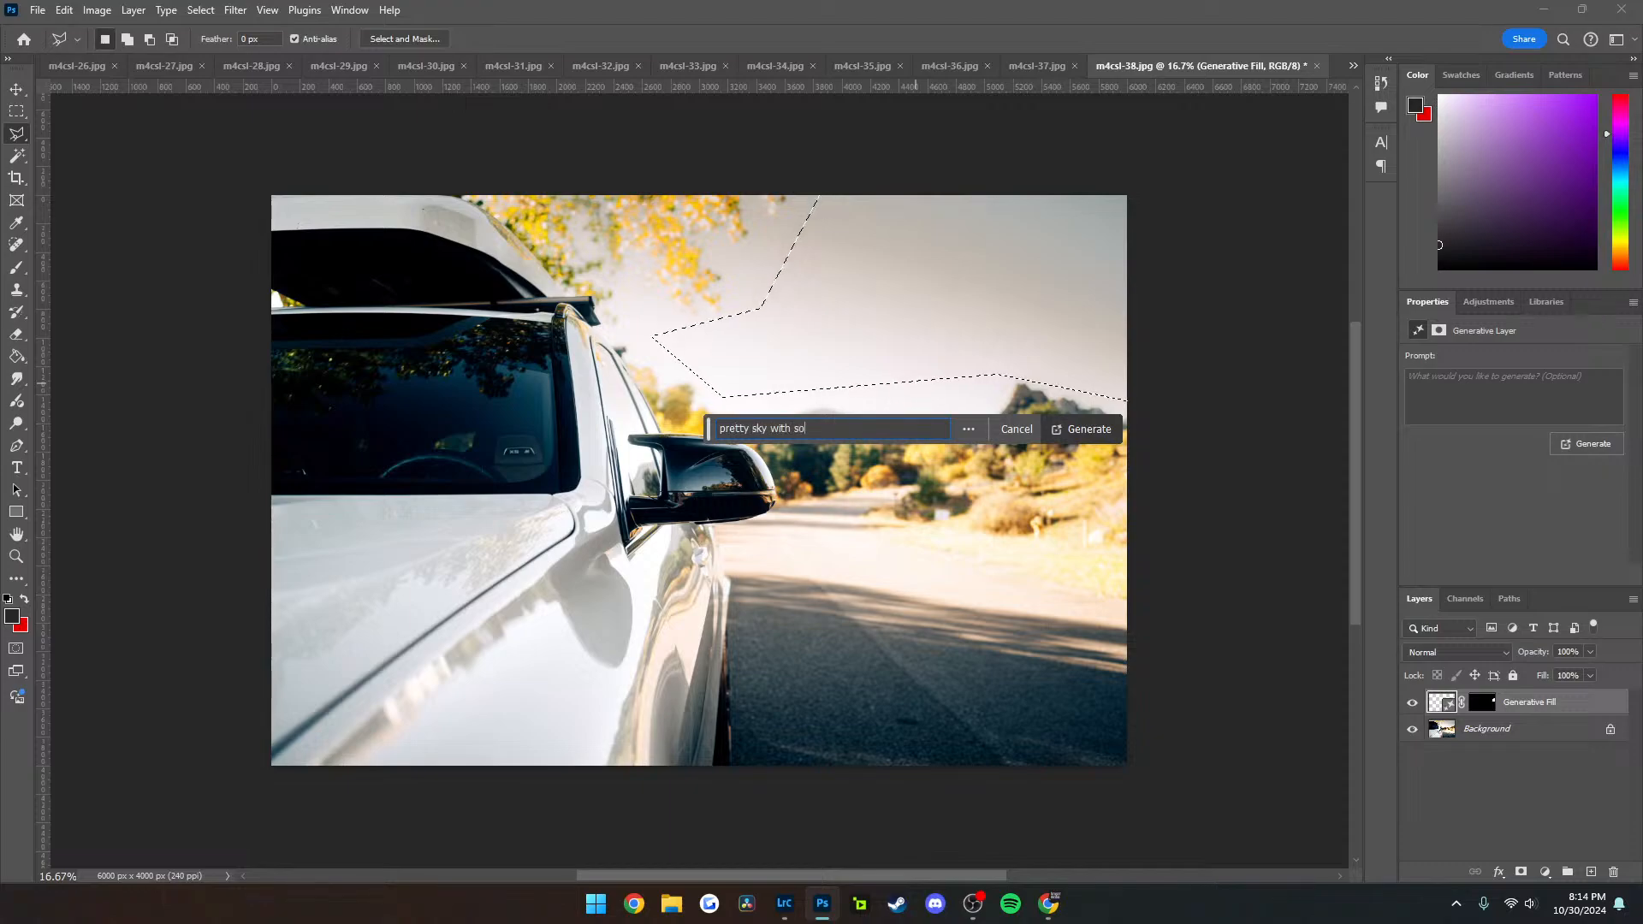
{"action": "type", "text": "ft clouds"}
{"action": "key", "text": "Return"}
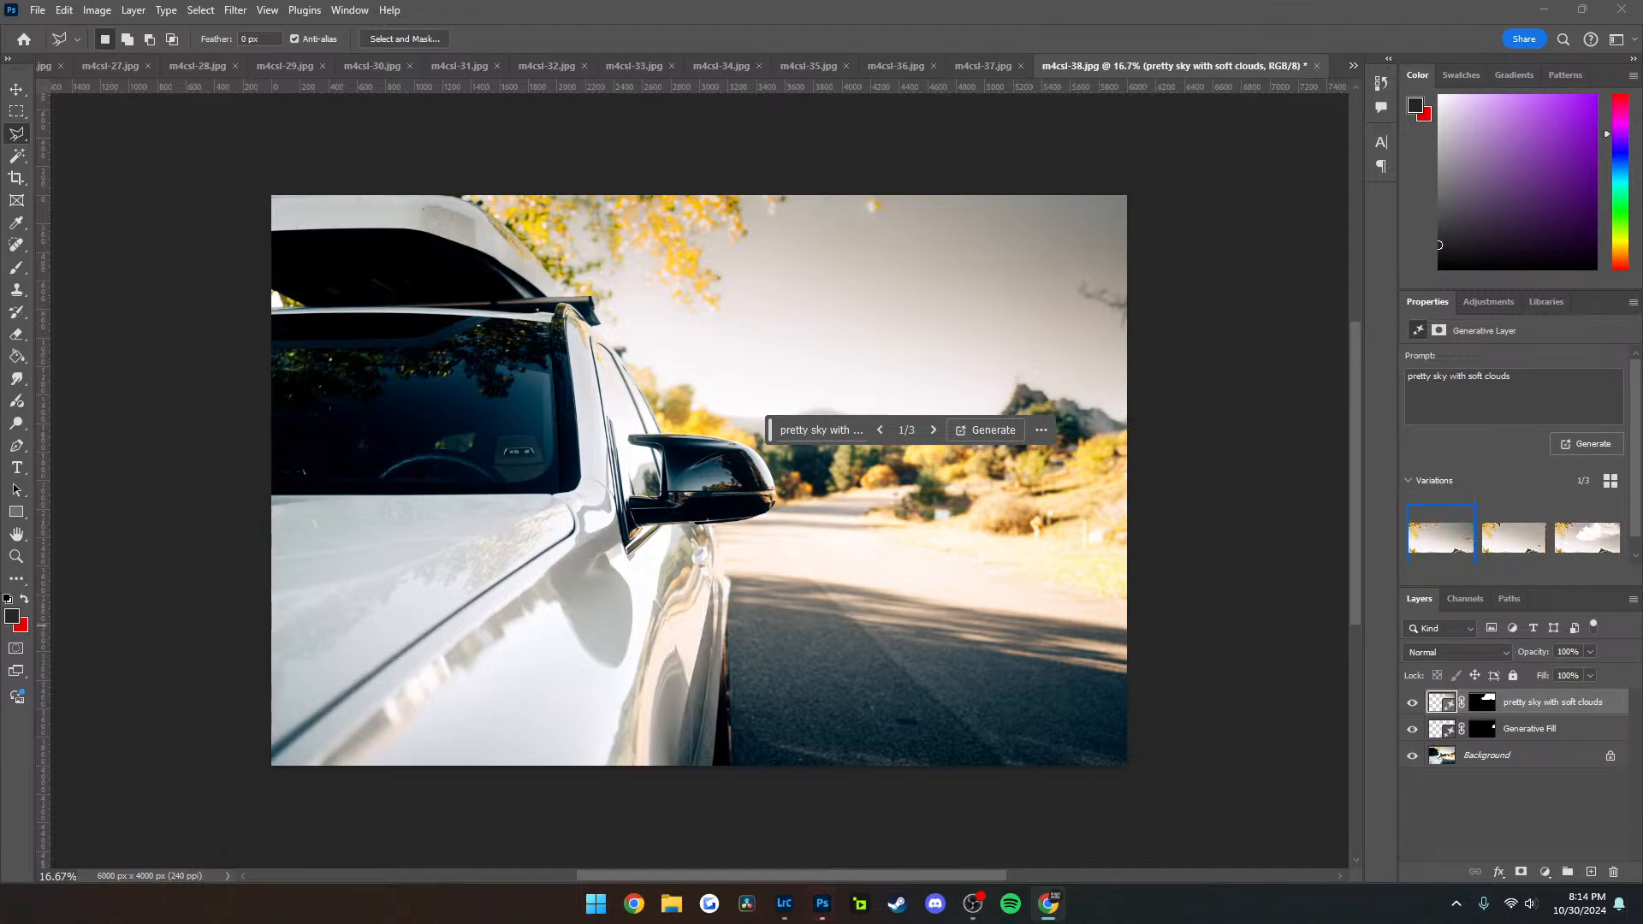
{"action": "left_click", "coordinate": [933, 430]}
{"action": "left_click", "coordinate": [934, 429]}
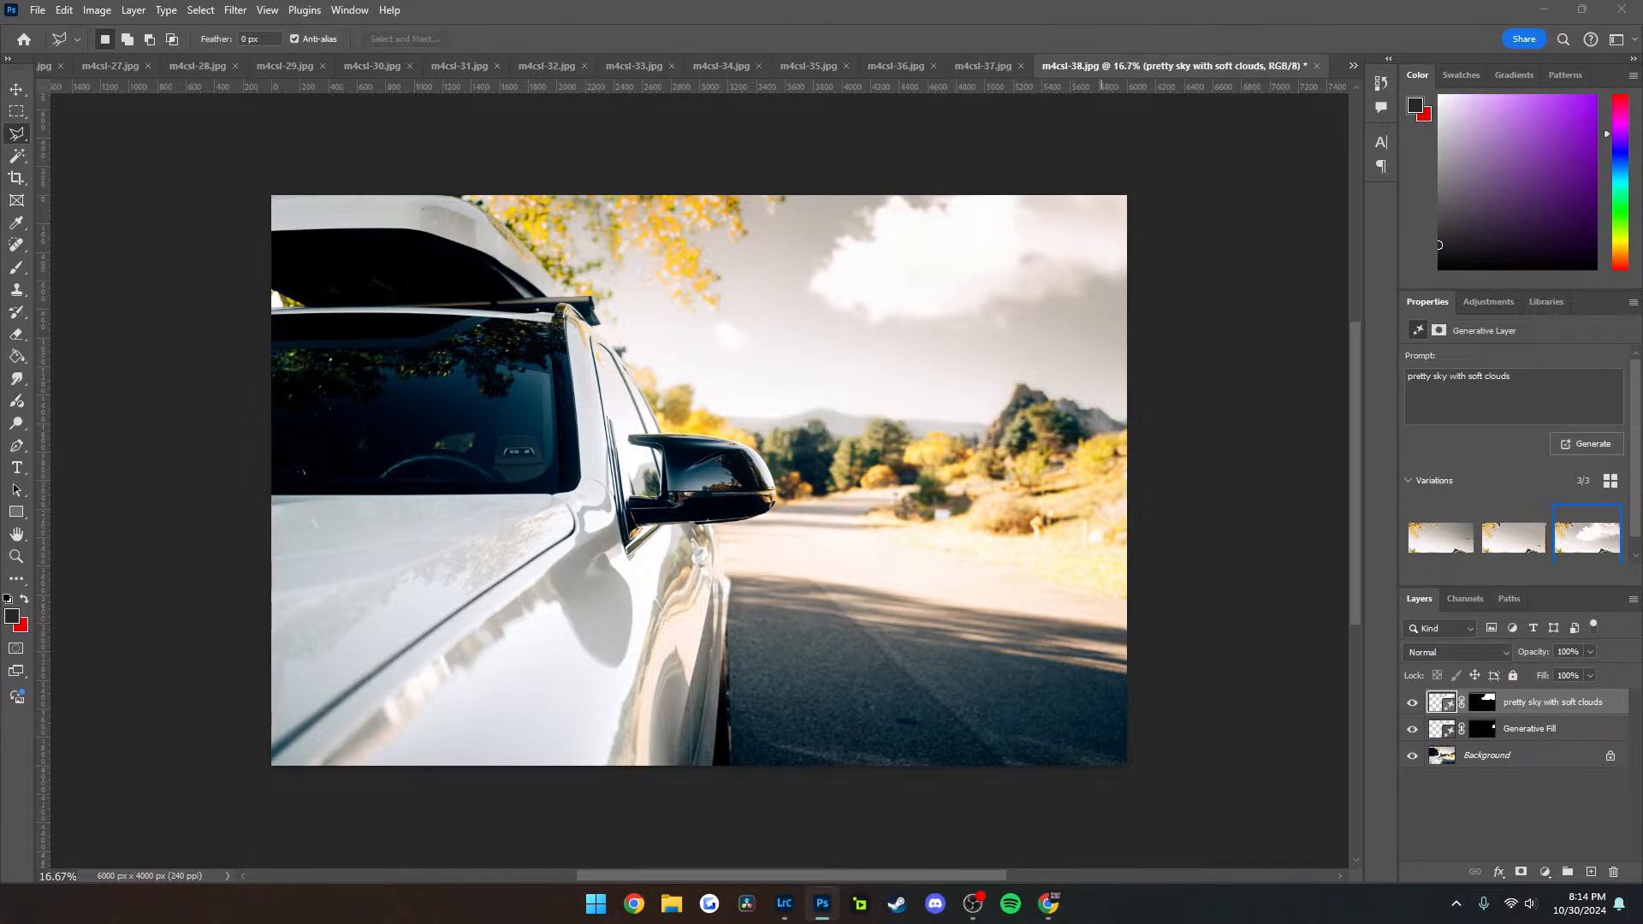
Export m4csl-38 as a JPG, replacing the existing file, and close the document without saving changes
{"action": "key", "text": "ctrl+alt+shift+w"}
{"action": "key", "text": "Return"}
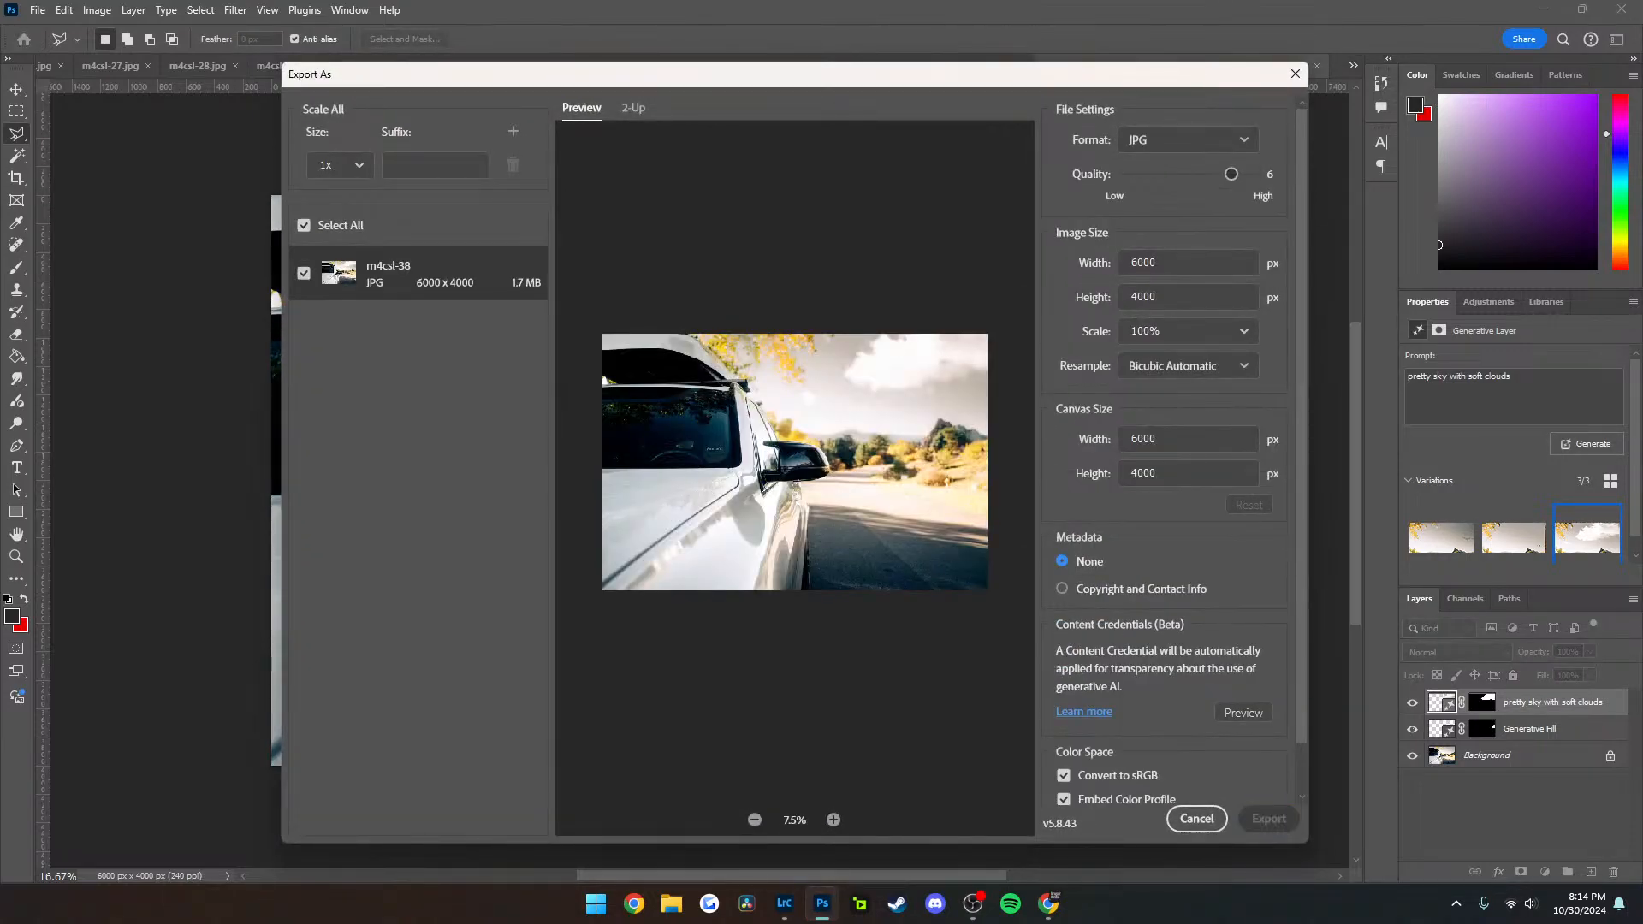
{"action": "key", "text": "Return"}
{"action": "key", "text": "y"}
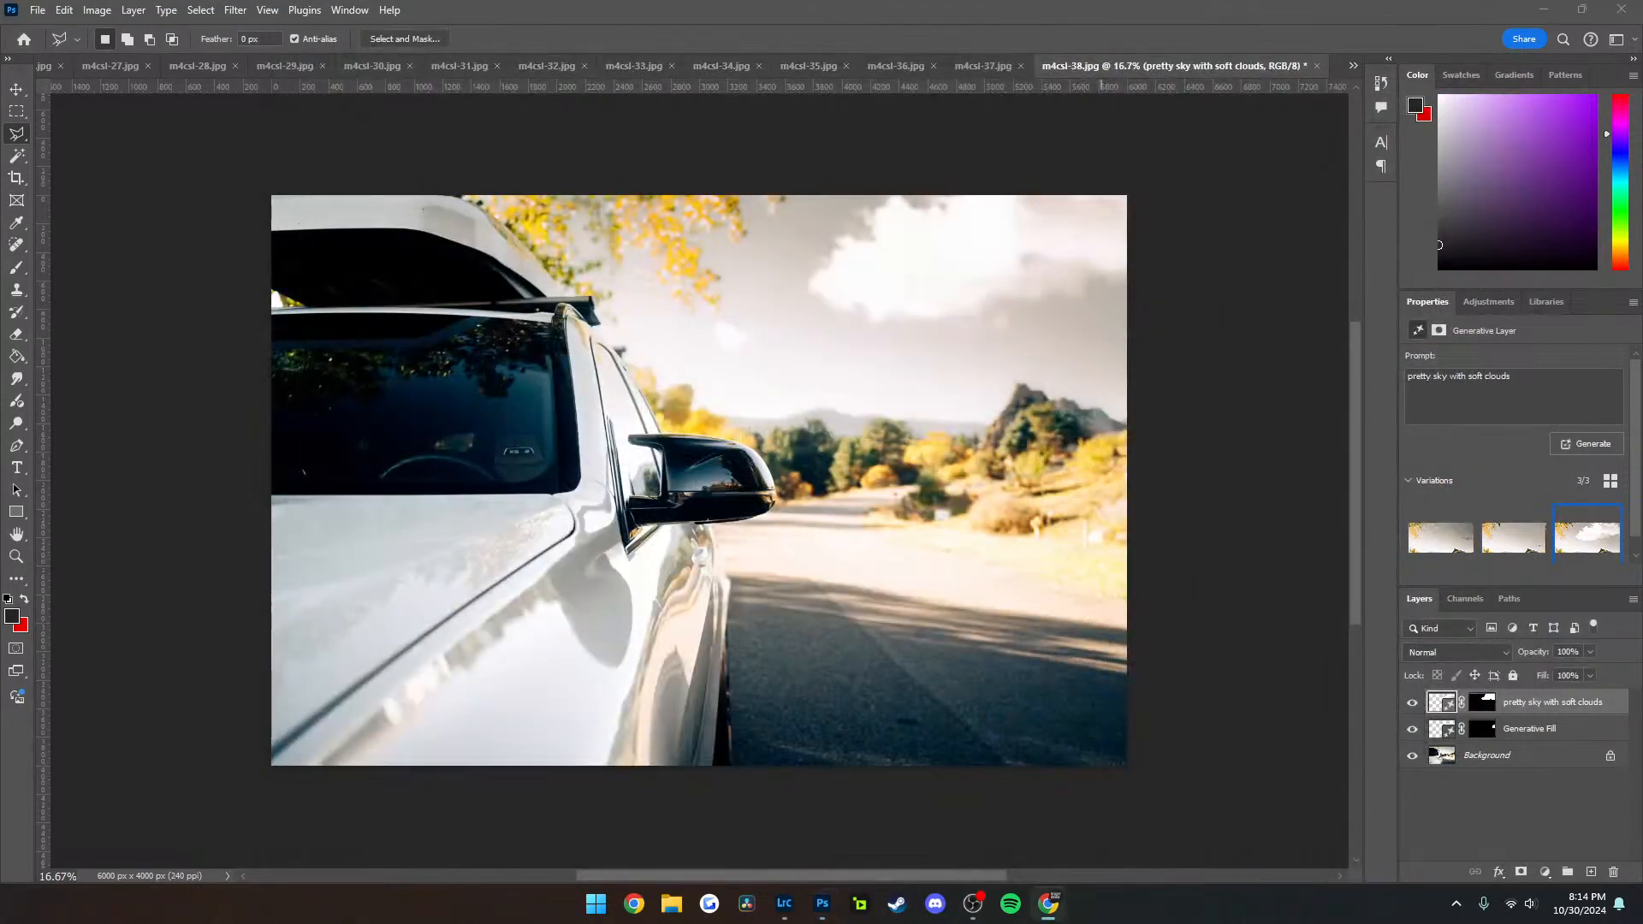
{"action": "key", "text": "ctrl+w"}
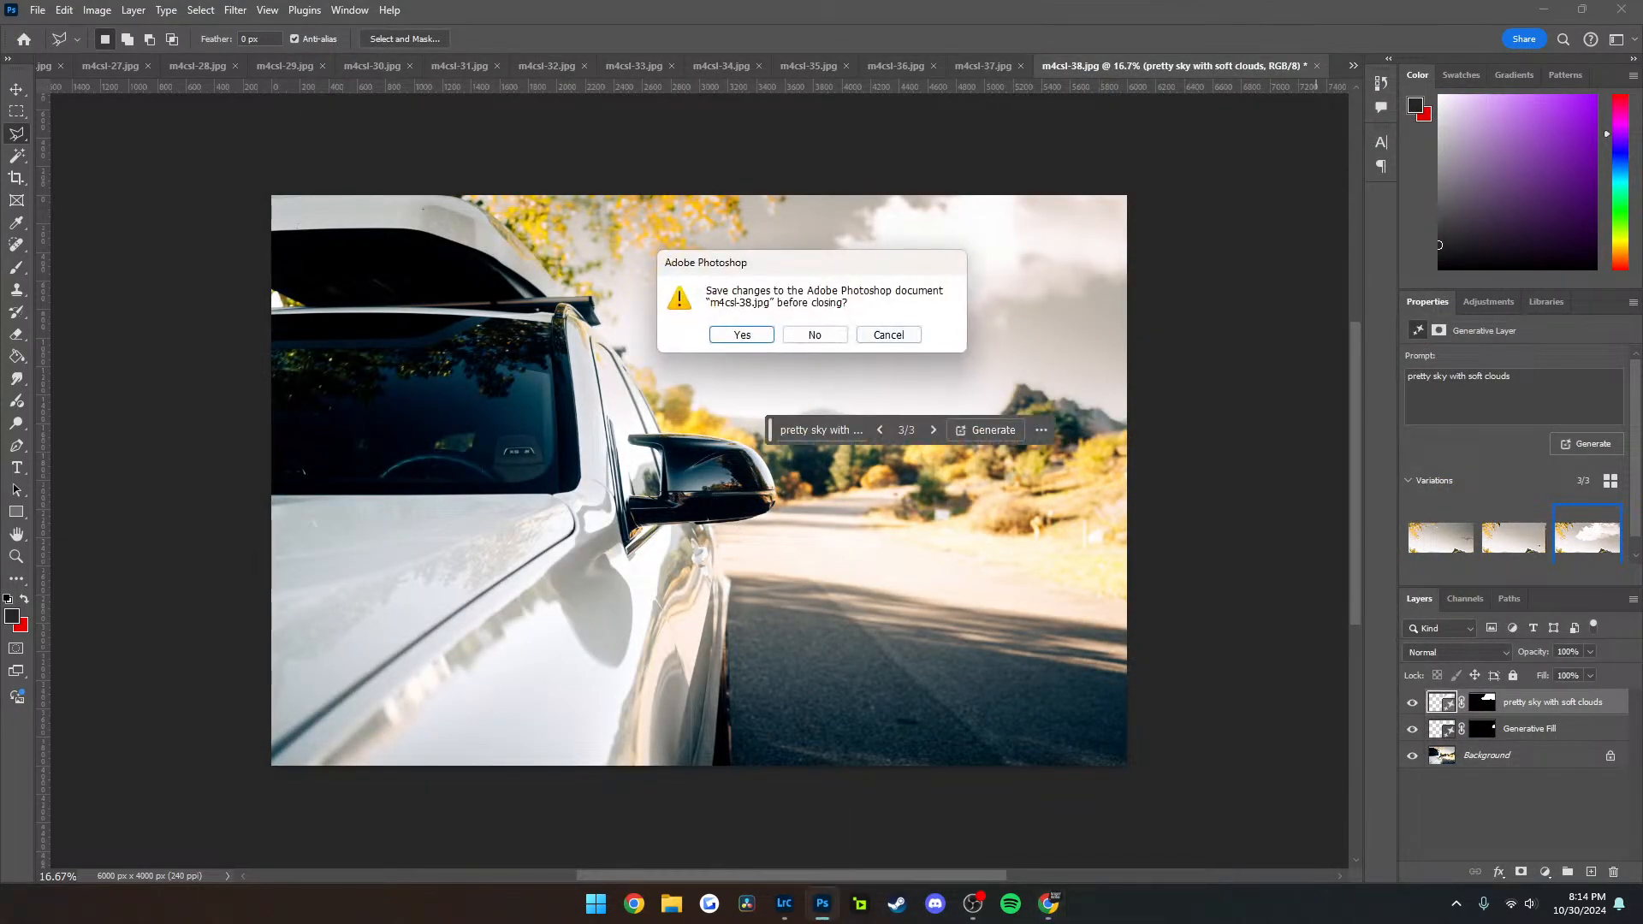
{"action": "key", "text": "n"}
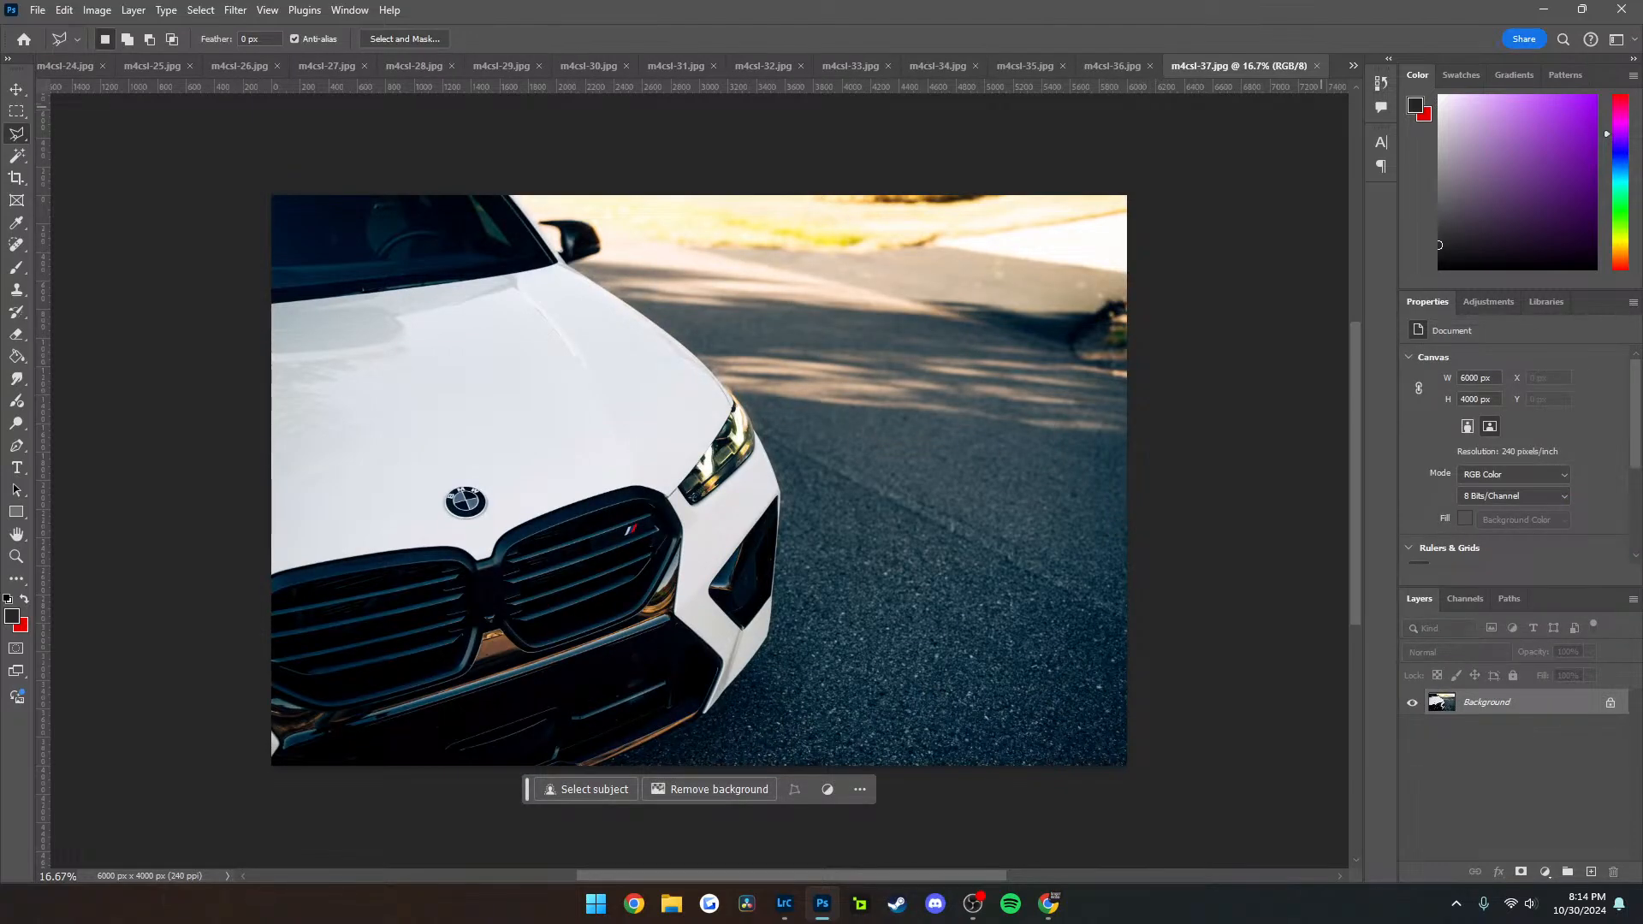
Inspect the m4csl-37 photo up close, and close both m4csl-37 and m4csl-36 without editing them
{"action": "scroll", "coordinate": [639, 539], "scroll_direction": "up", "scroll_amount": 9}
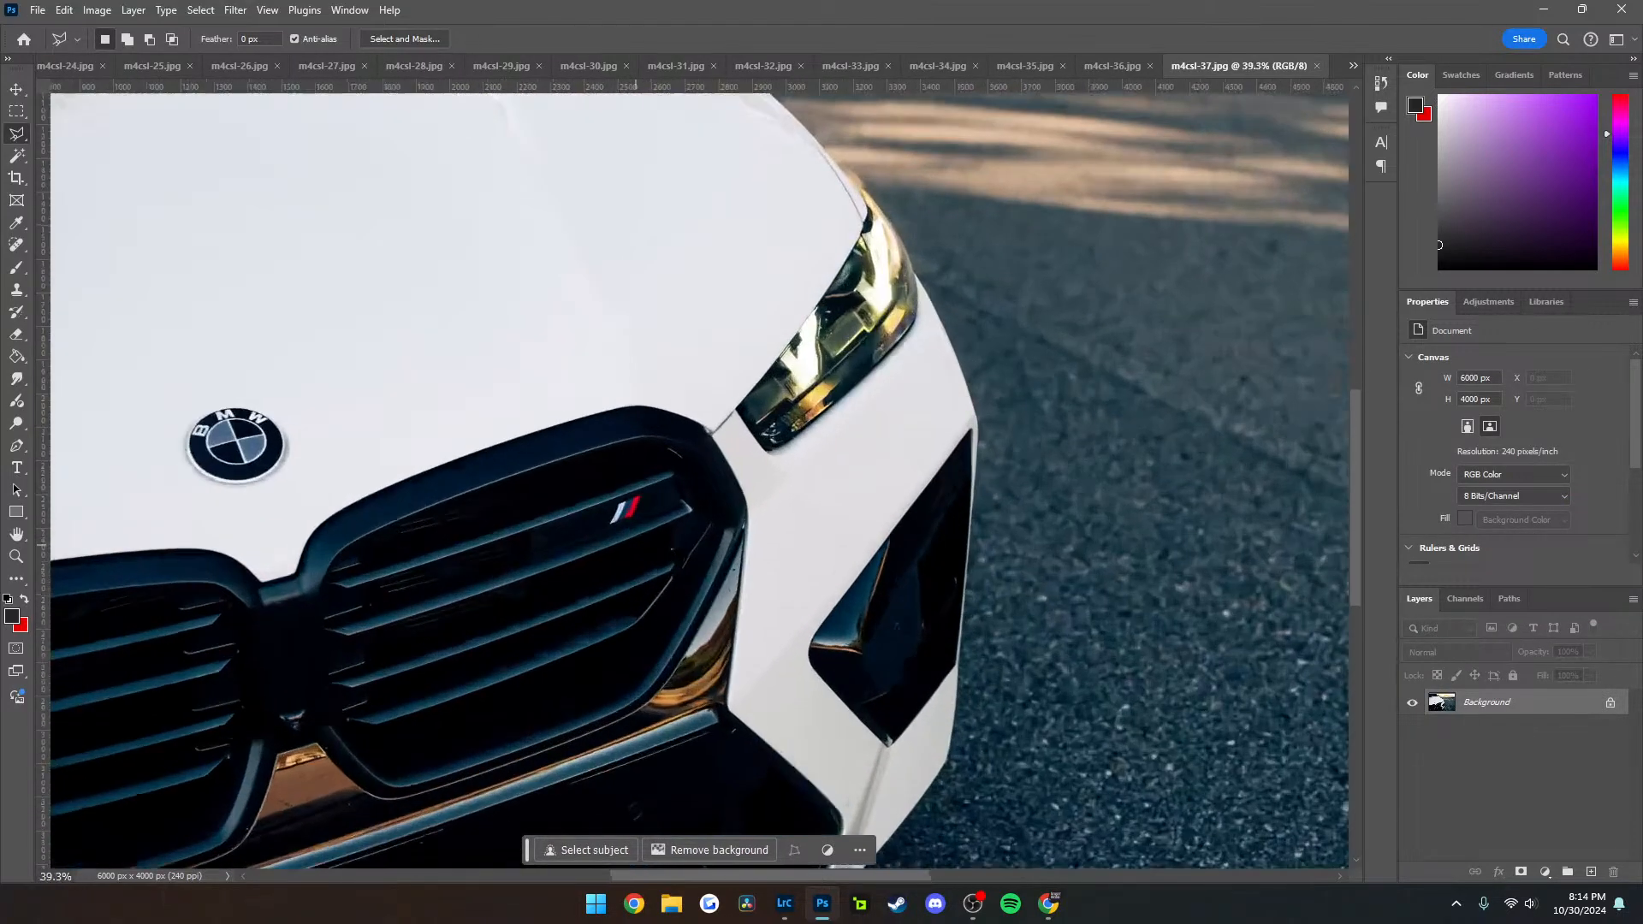
{"action": "scroll", "coordinate": [632, 545], "scroll_direction": "down", "scroll_amount": 8}
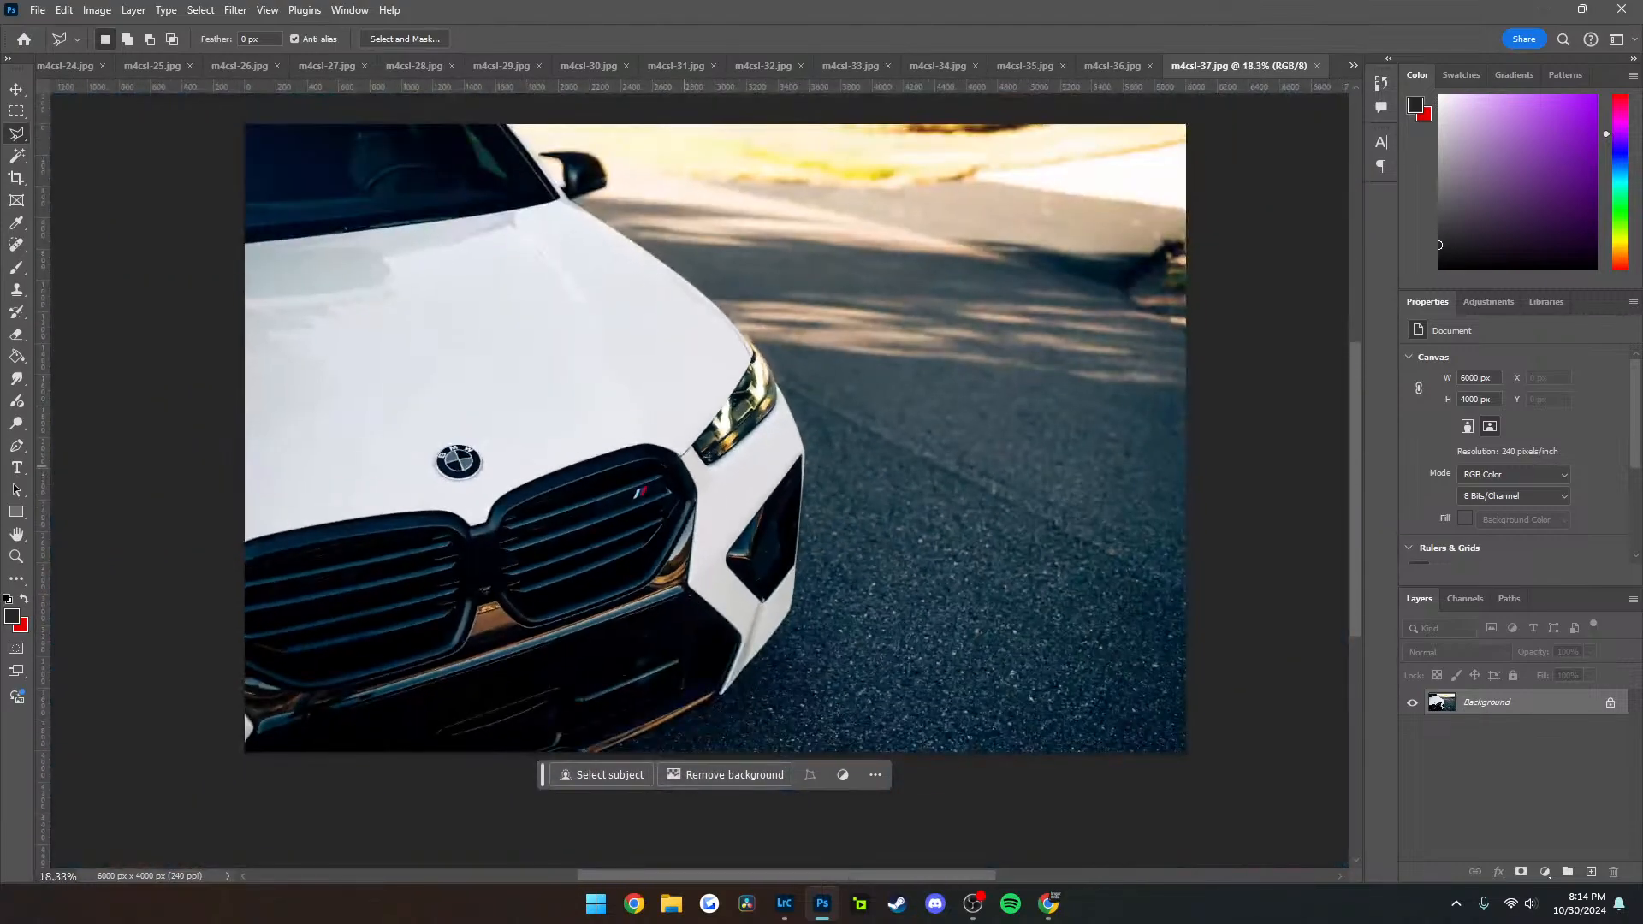
{"action": "scroll", "coordinate": [752, 422], "scroll_direction": "left", "scroll_amount": 1}
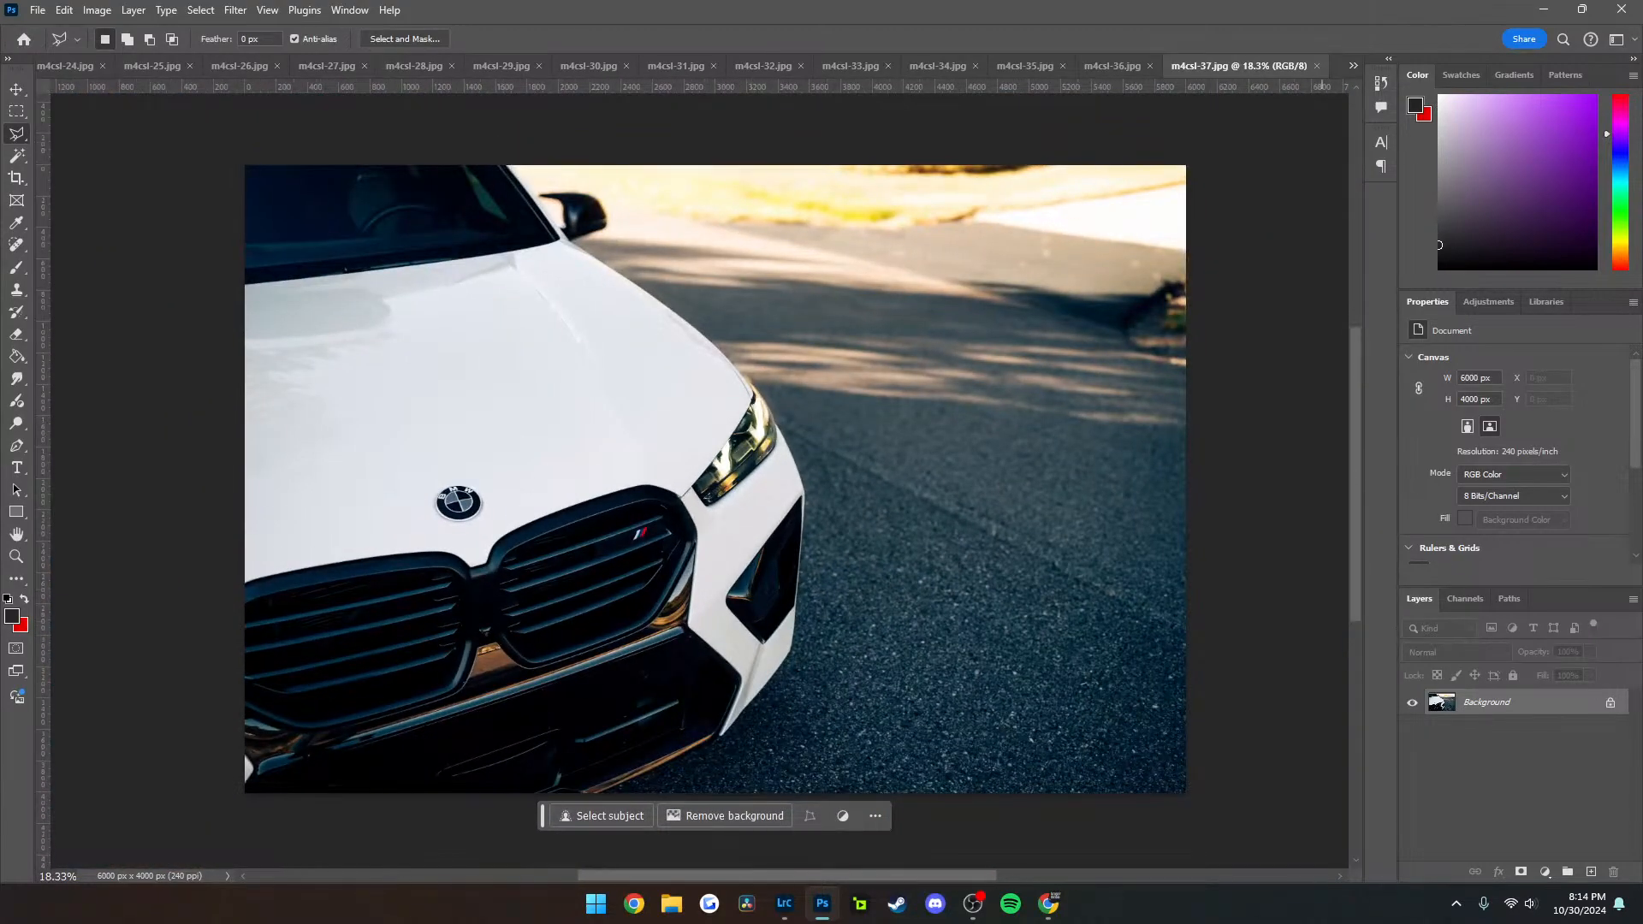
{"action": "key", "text": "ctrl+w"}
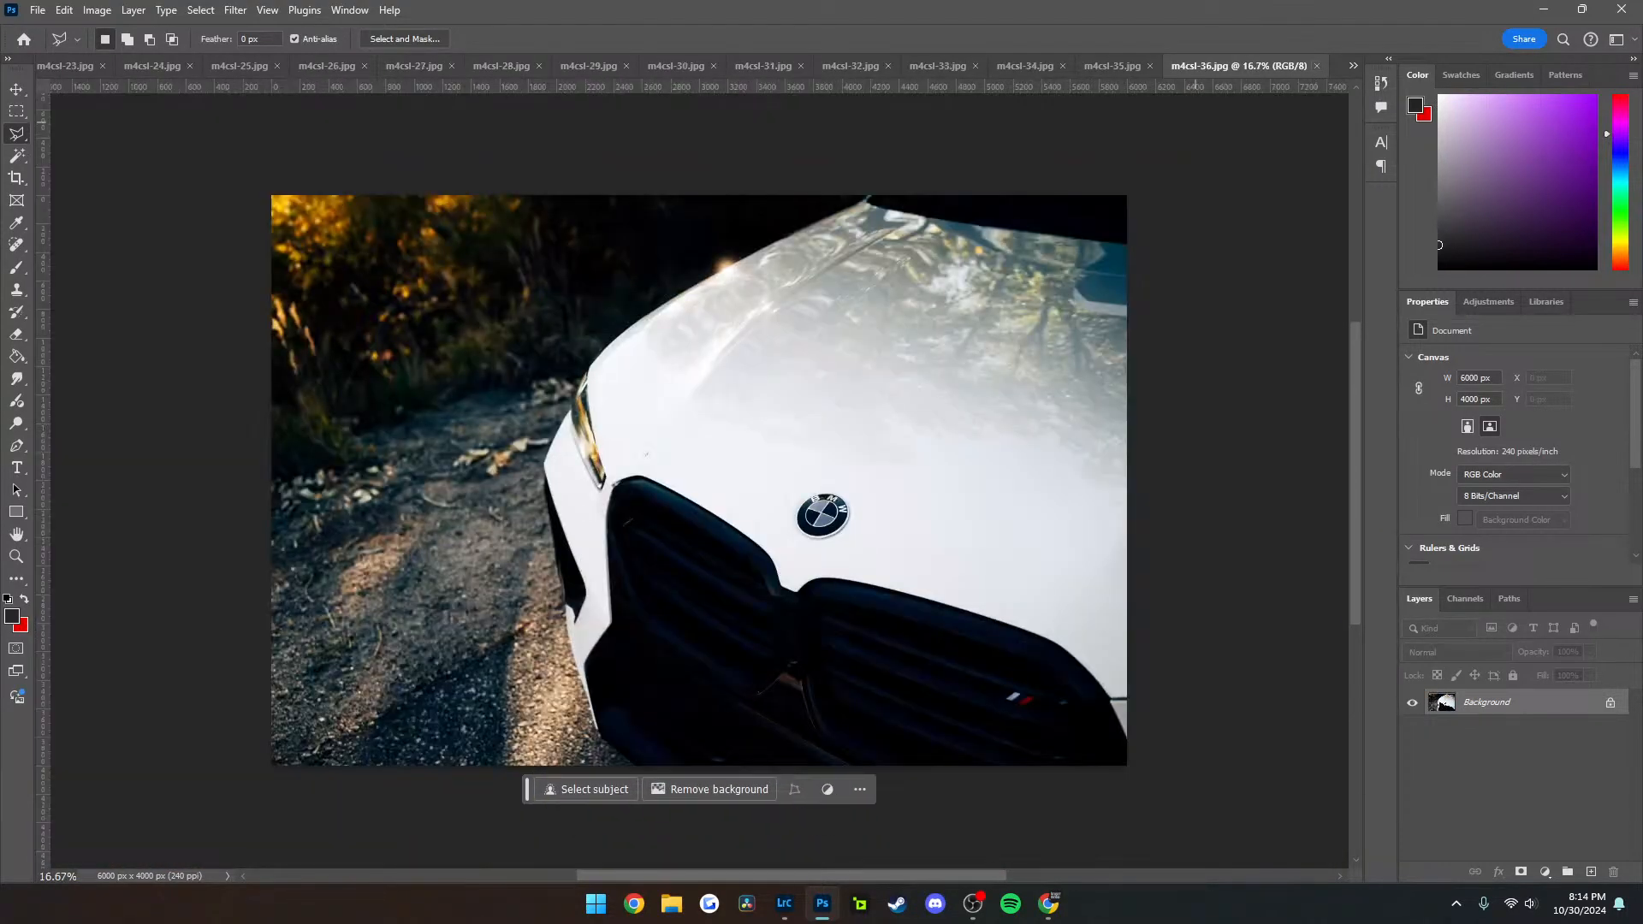
{"action": "key", "text": "ctrl+w"}
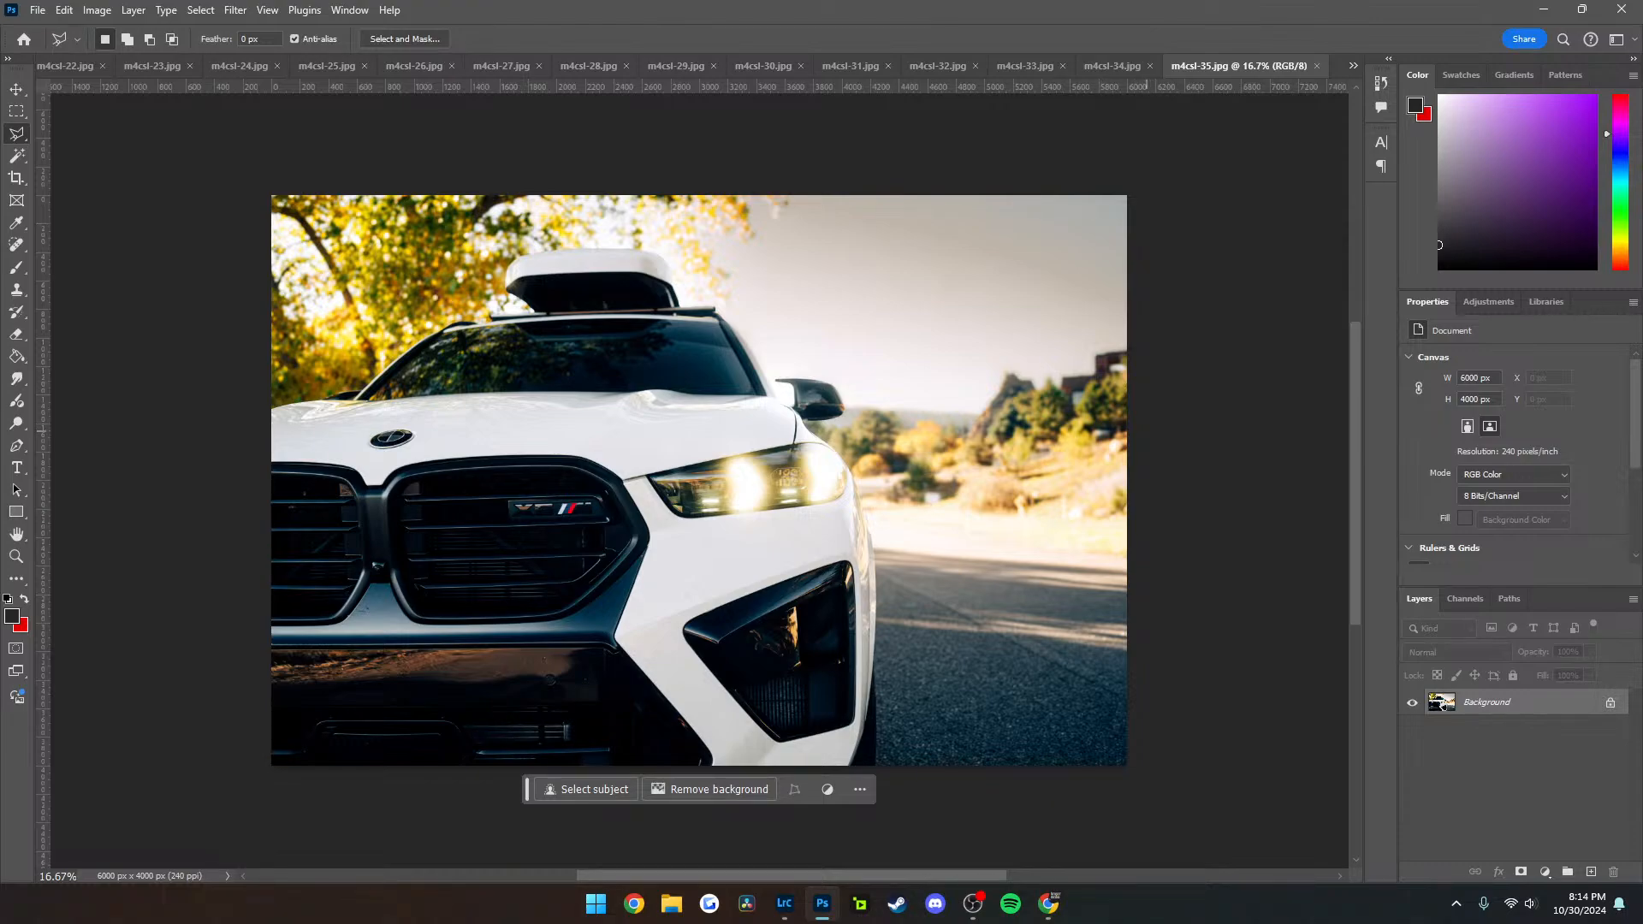
Outline the building at the right edge of m4csl-35 with the Polygonal Lasso and replace it using Generative Fill without a prompt
{"action": "left_click", "coordinate": [1146, 431]}
{"action": "left_click", "coordinate": [1047, 433]}
{"action": "left_click", "coordinate": [1028, 375]}
{"action": "left_click", "coordinate": [1119, 322]}
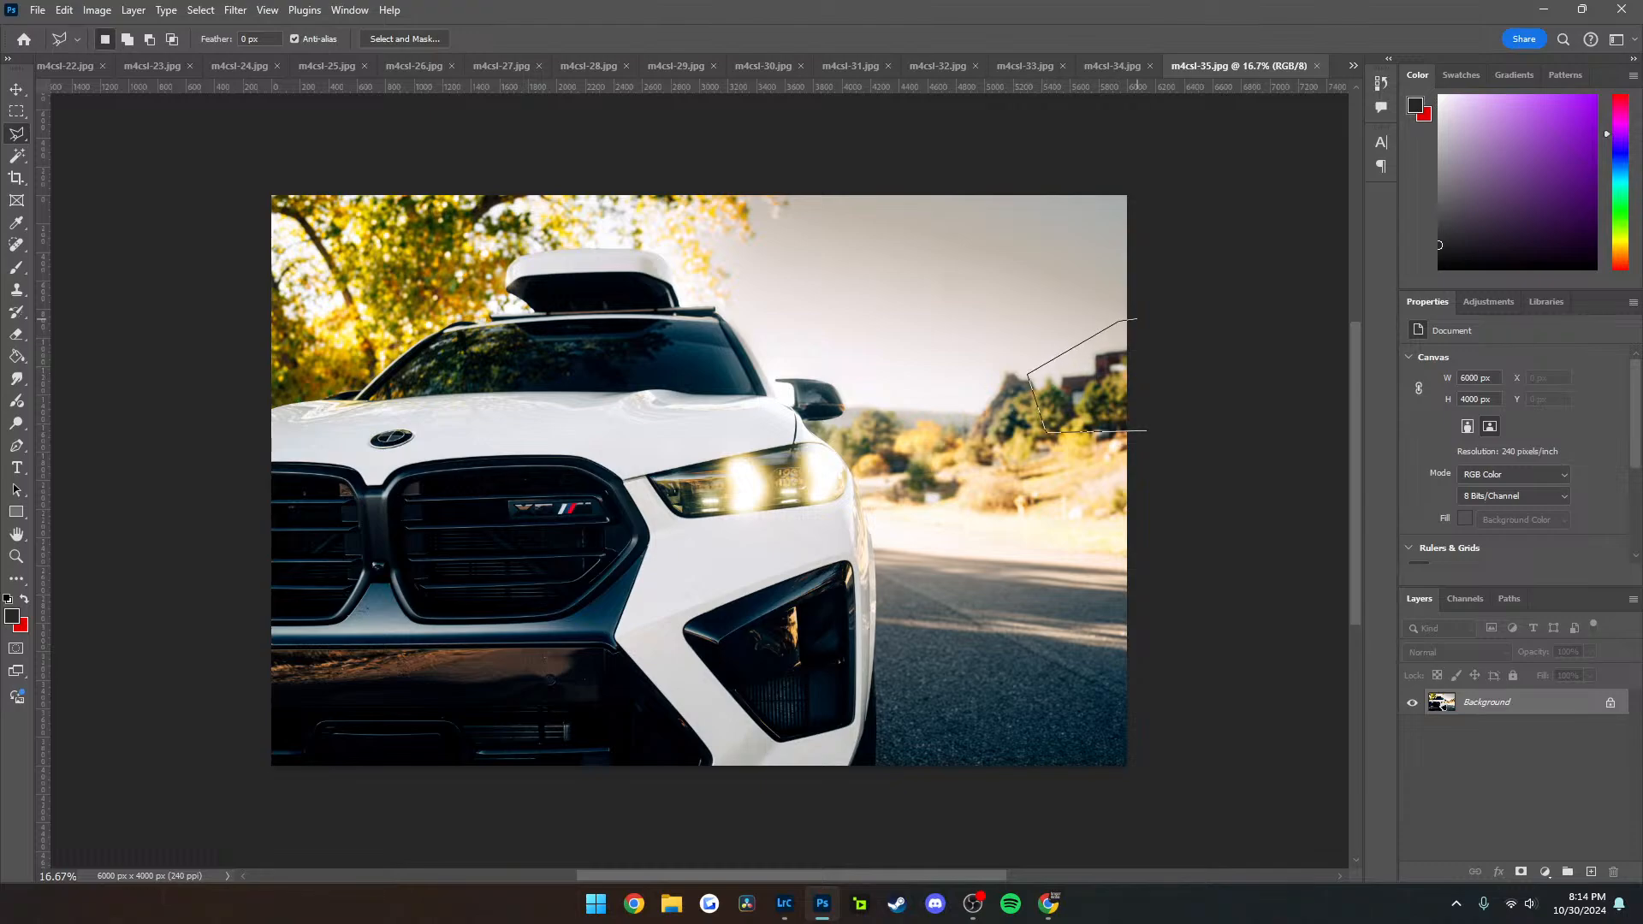
{"action": "left_click", "coordinate": [1147, 431]}
{"action": "left_click", "coordinate": [959, 457]}
{"action": "left_click", "coordinate": [1258, 457]}
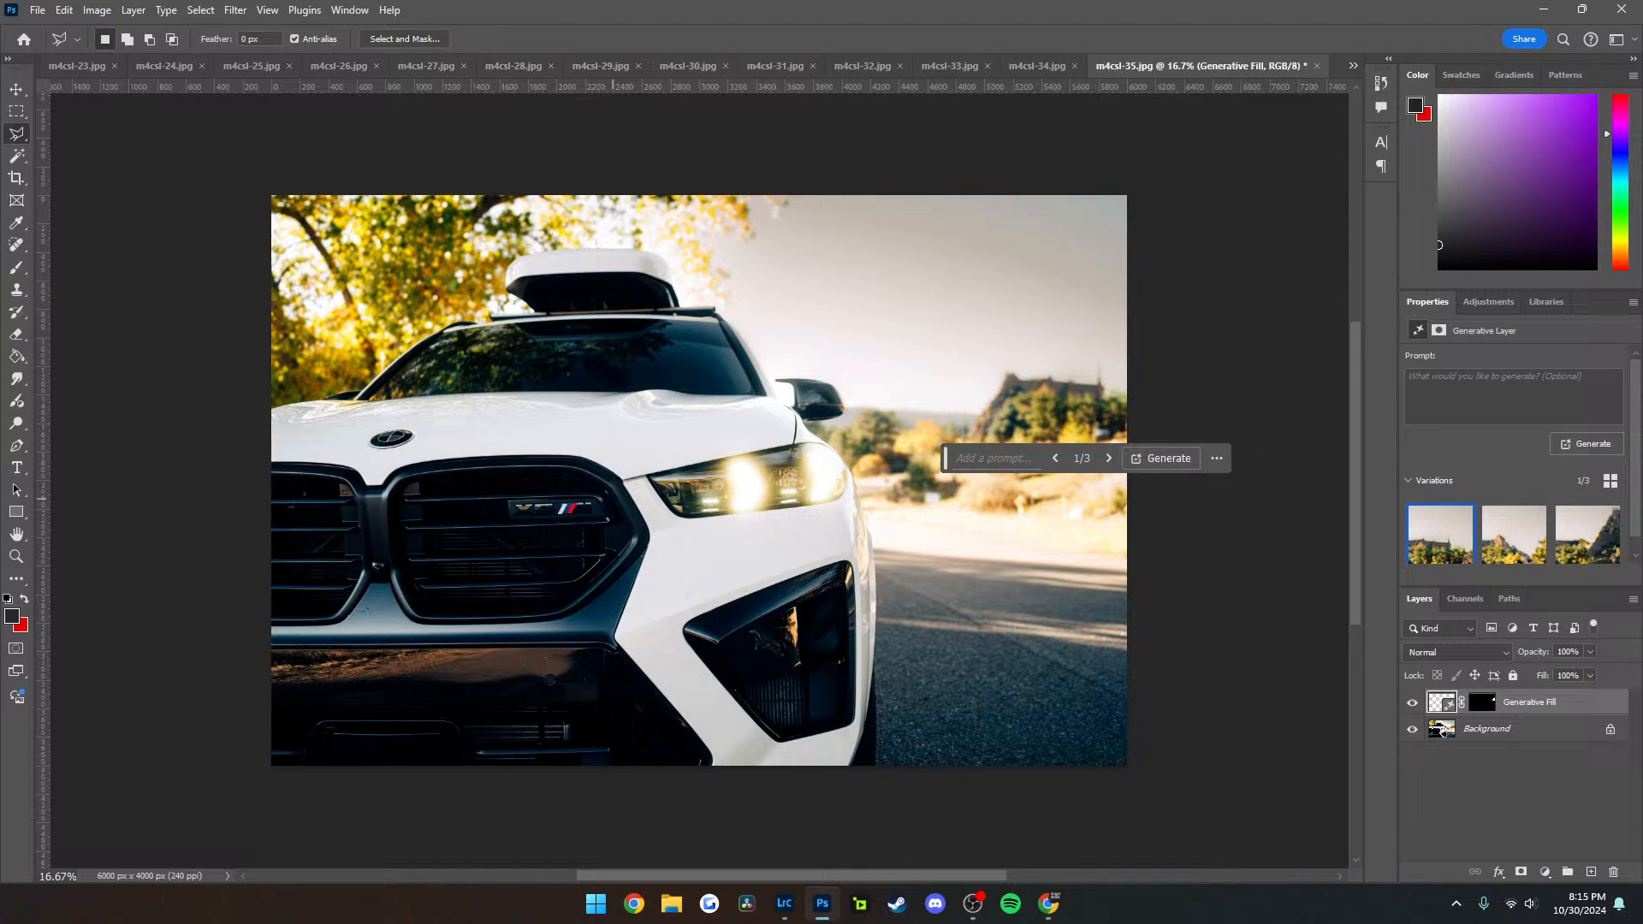
Compare the generated variations for the building area and choose the second one
{"action": "left_click", "coordinate": [1109, 458]}
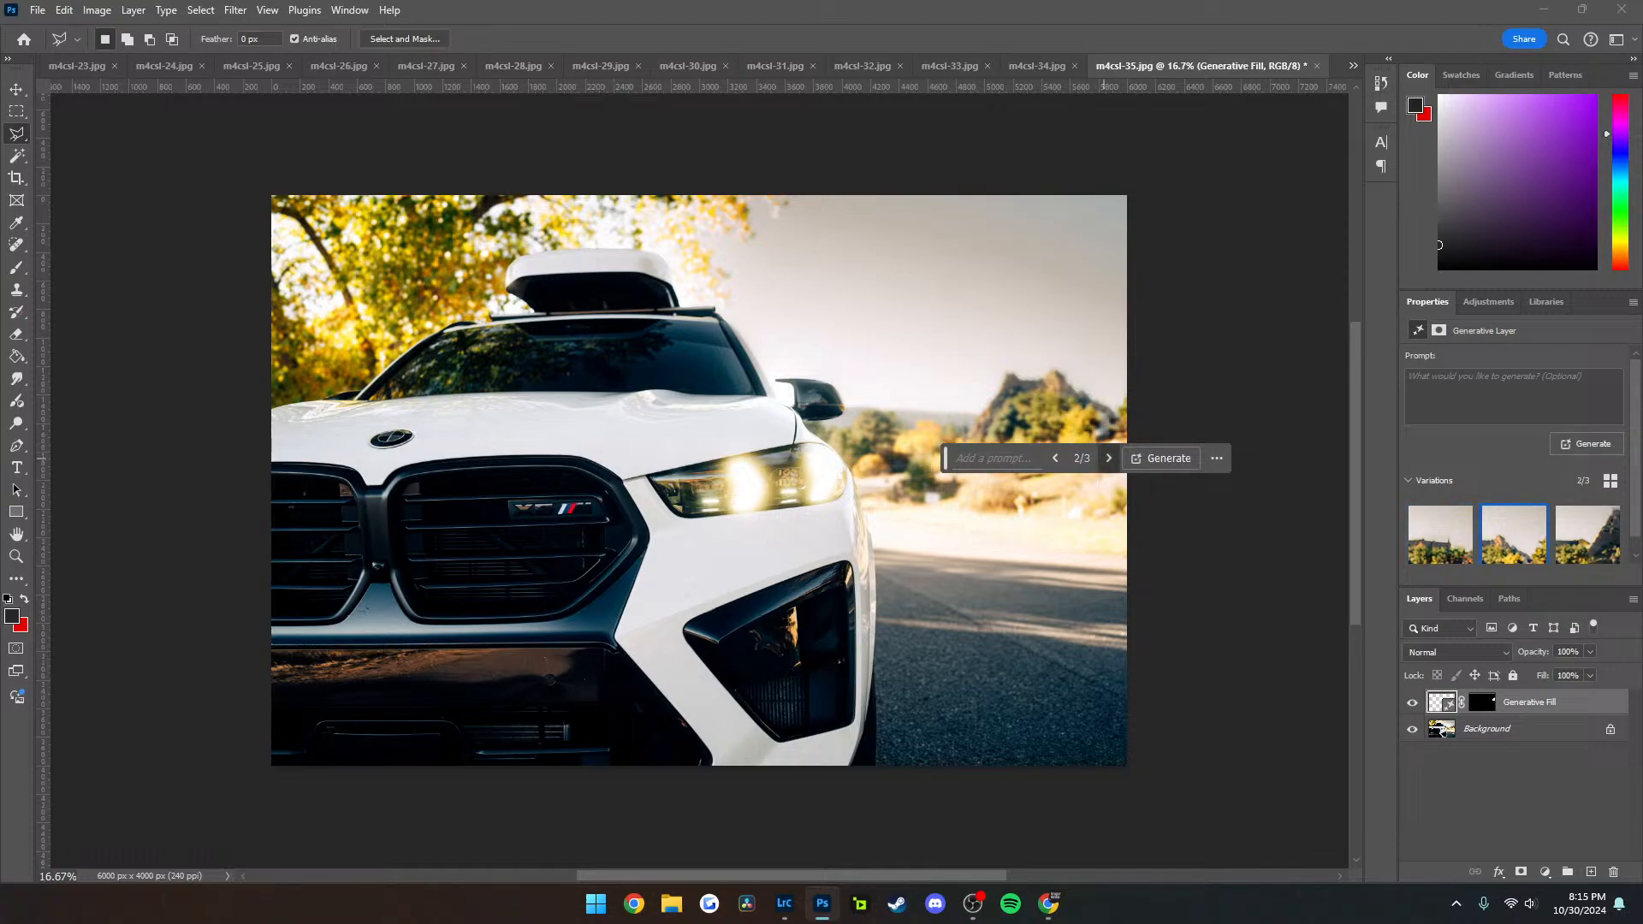
{"action": "left_click", "coordinate": [1109, 457]}
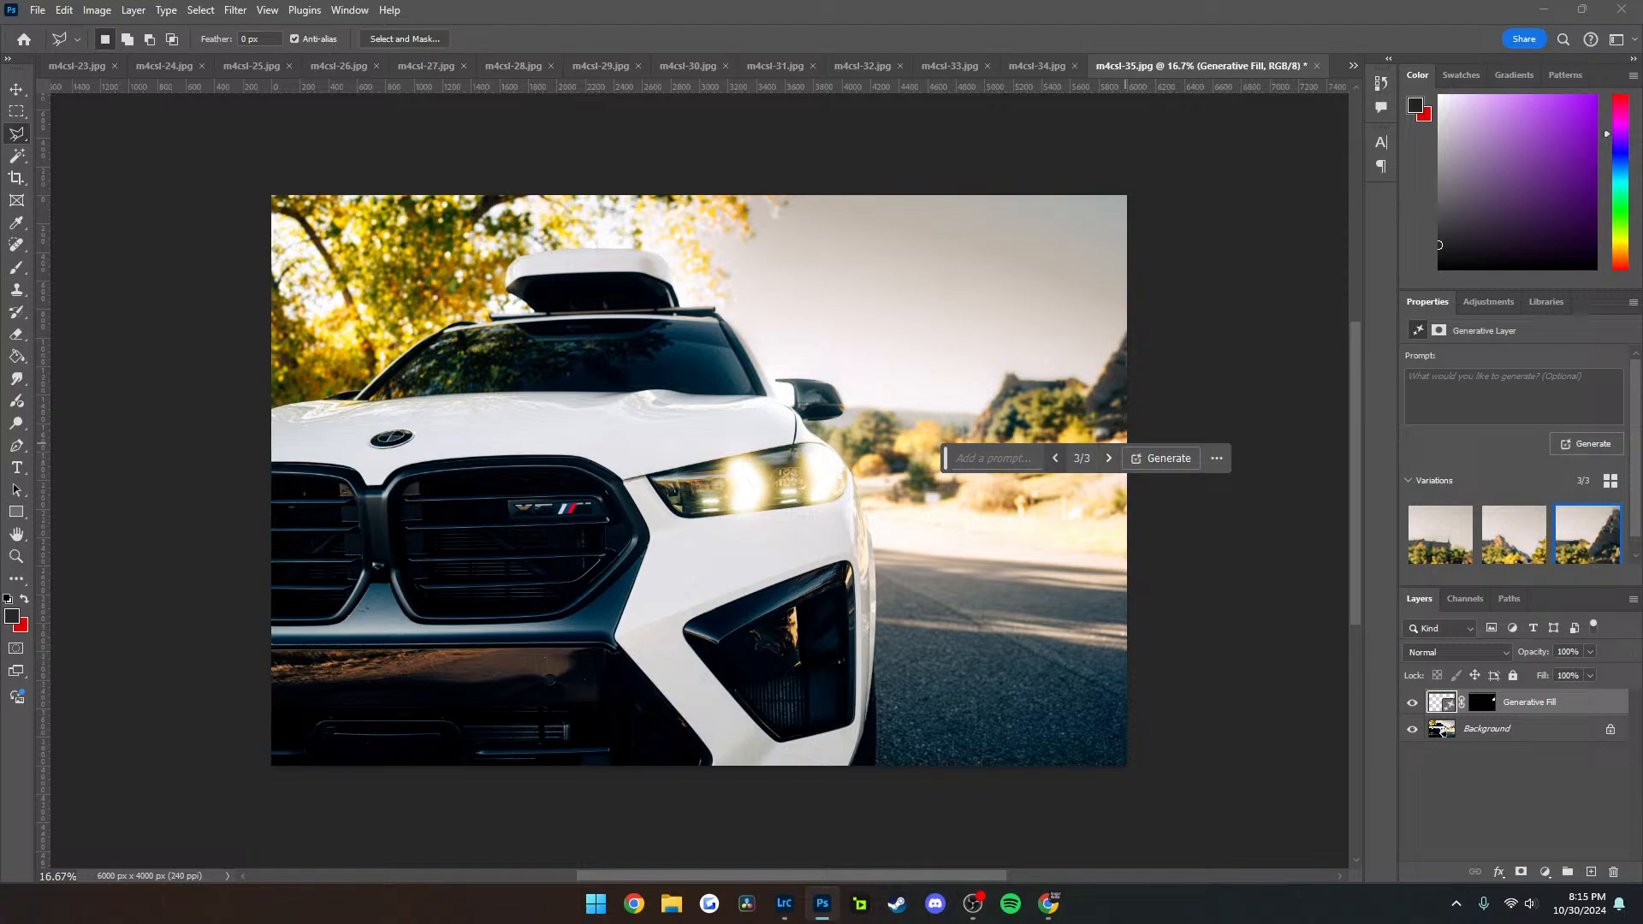
{"action": "left_click", "coordinate": [1055, 458]}
Export m4csl-35 as a JPG at its full 6000 x 4000 size, replacing the existing file
{"action": "key", "text": "ctrl+alt+shift+w"}
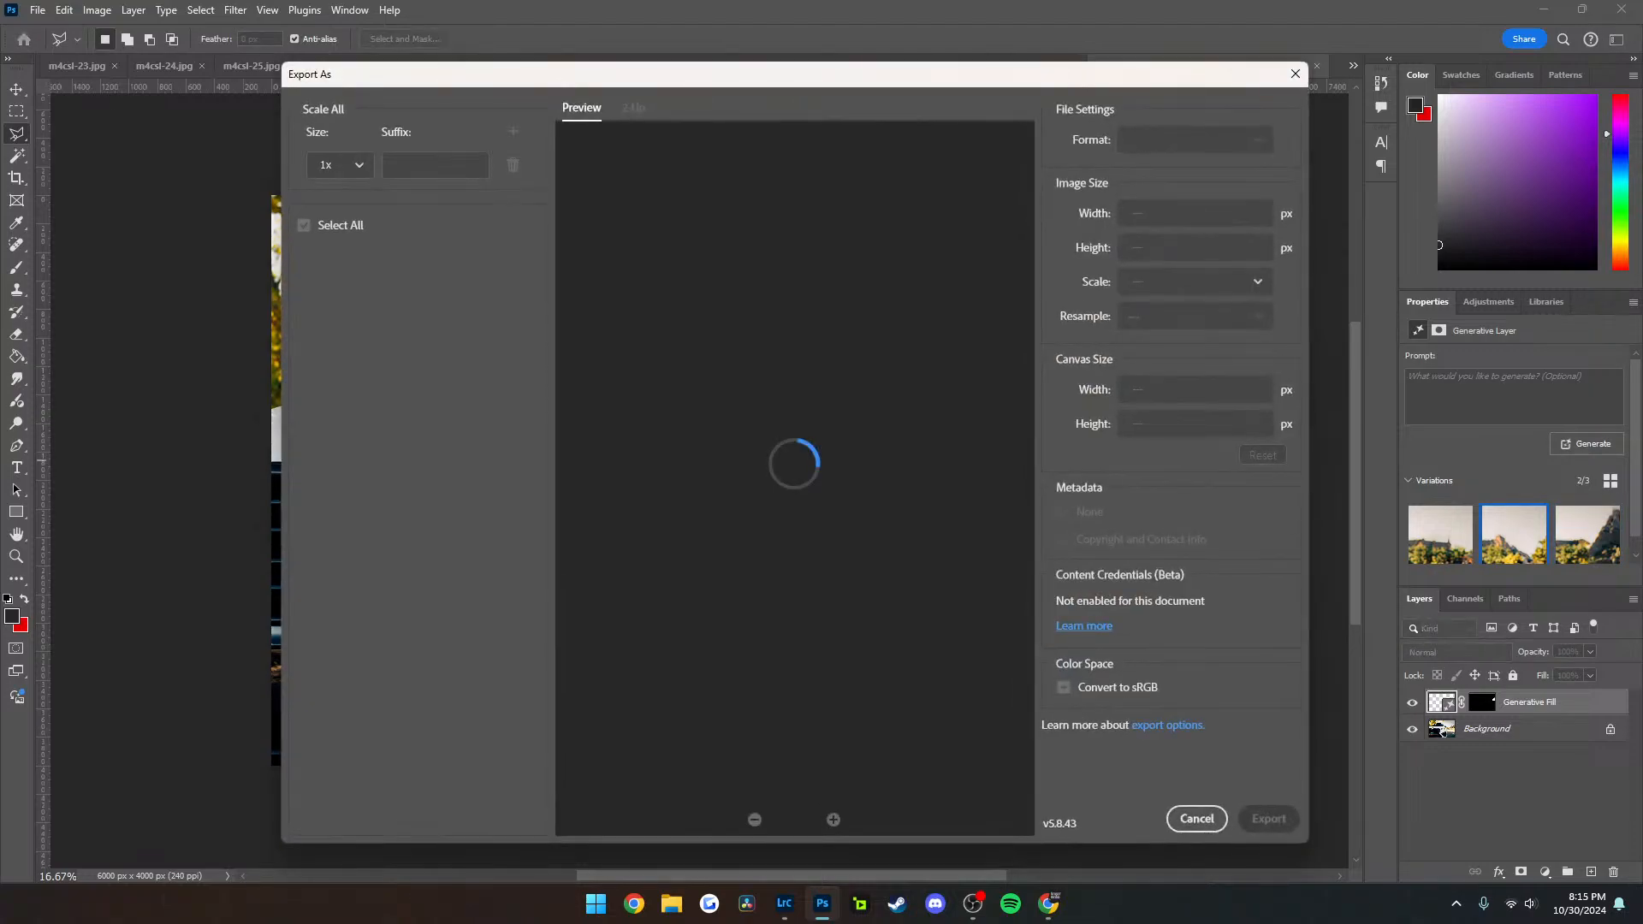
{"action": "key", "text": "Return"}
{"action": "key", "text": "Return"}
{"action": "key", "text": "y"}
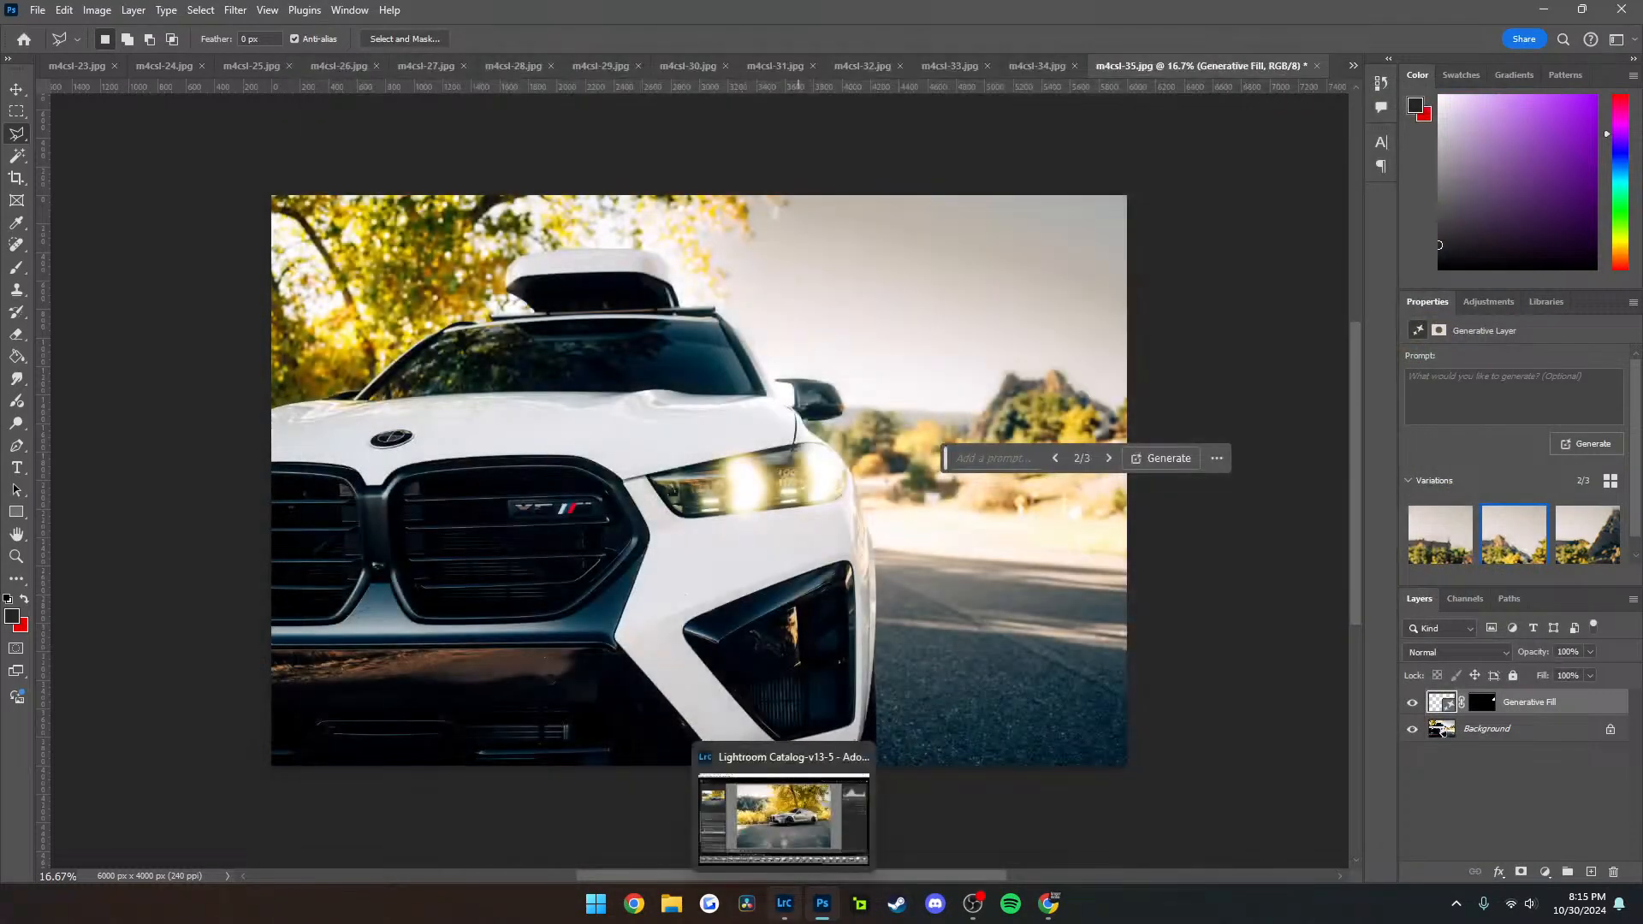
Switch to Lightroom Classic, browse the recent shoots folder, and open the edited portrait photo DSC02481-Enhanced-NR of the red car under the orange tree
{"action": "left_click", "coordinate": [784, 904]}
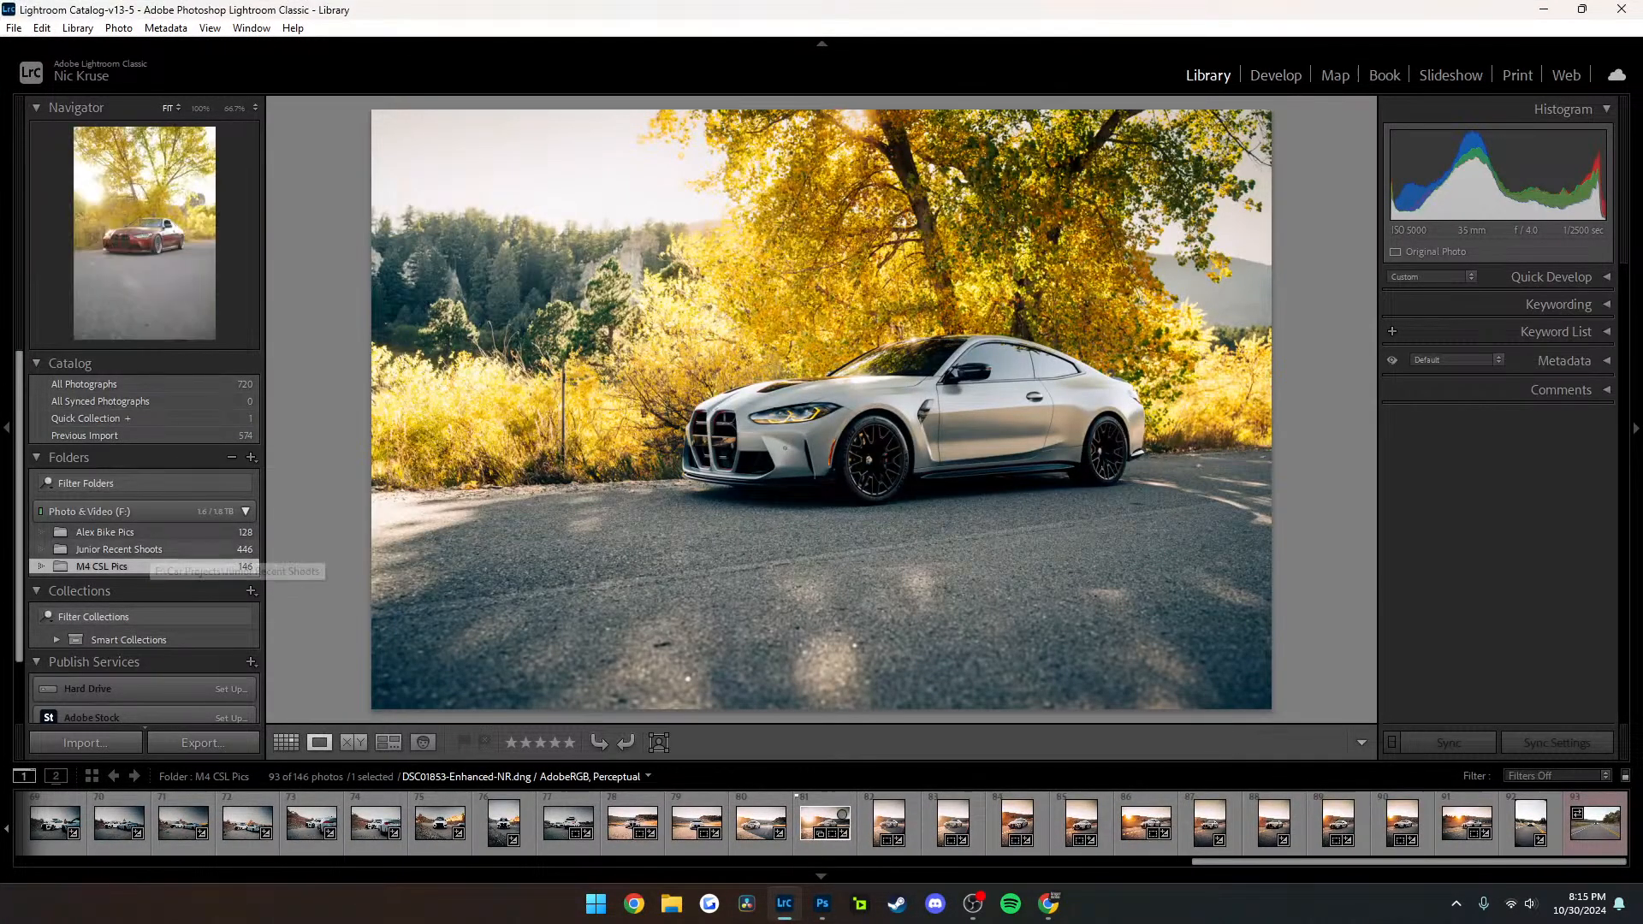
{"action": "left_click", "coordinate": [128, 549]}
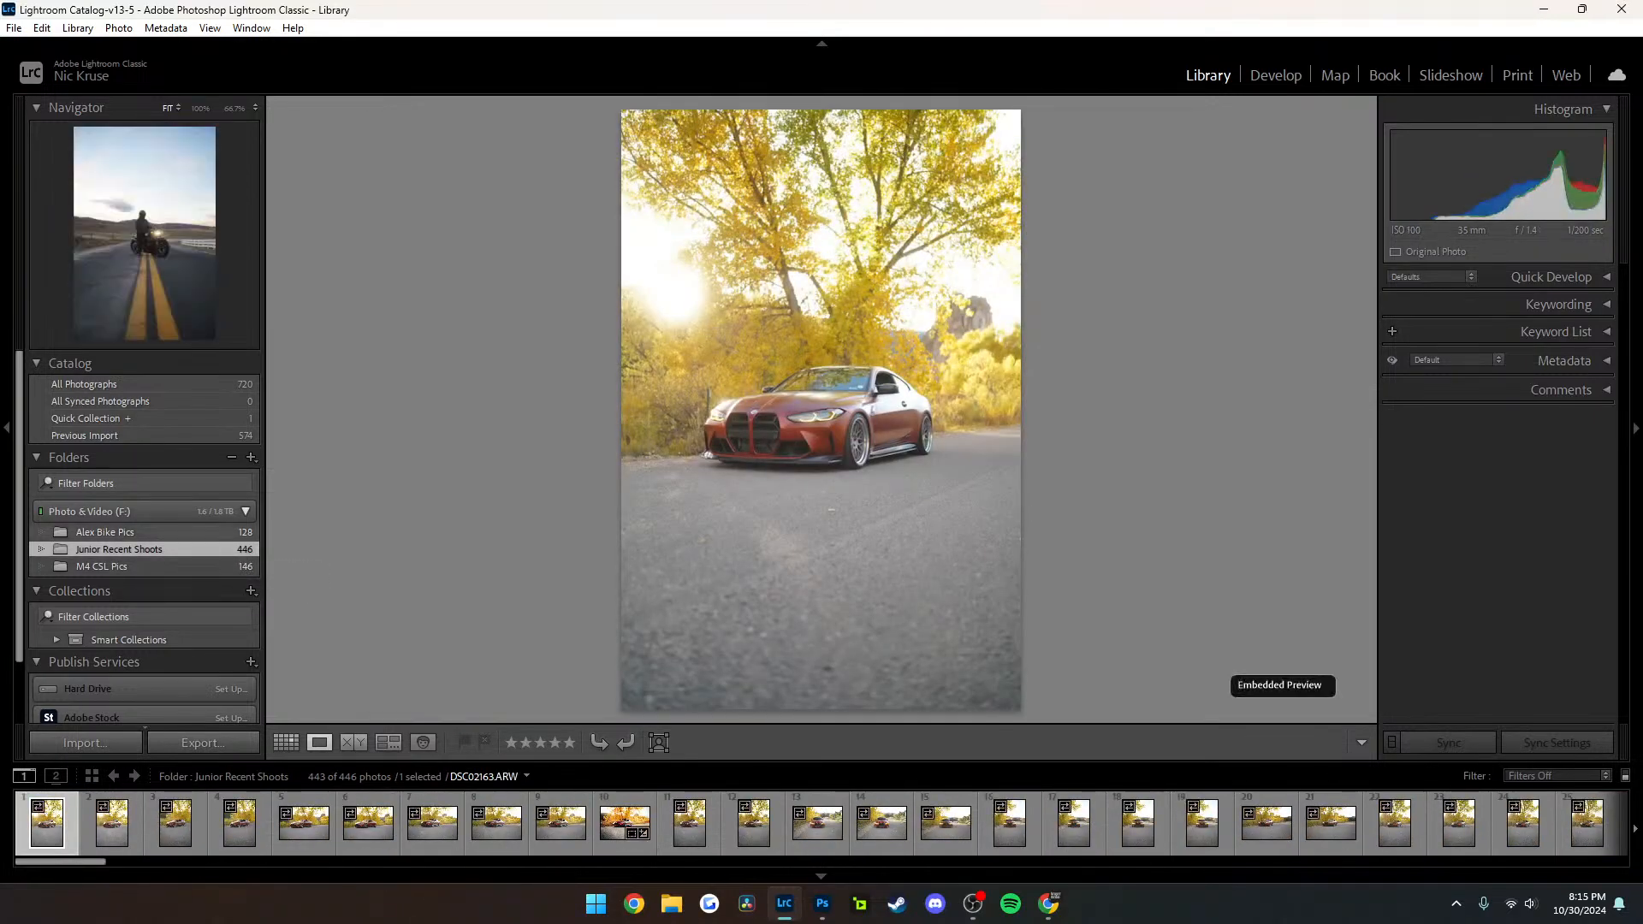
{"action": "left_click", "coordinate": [105, 532]}
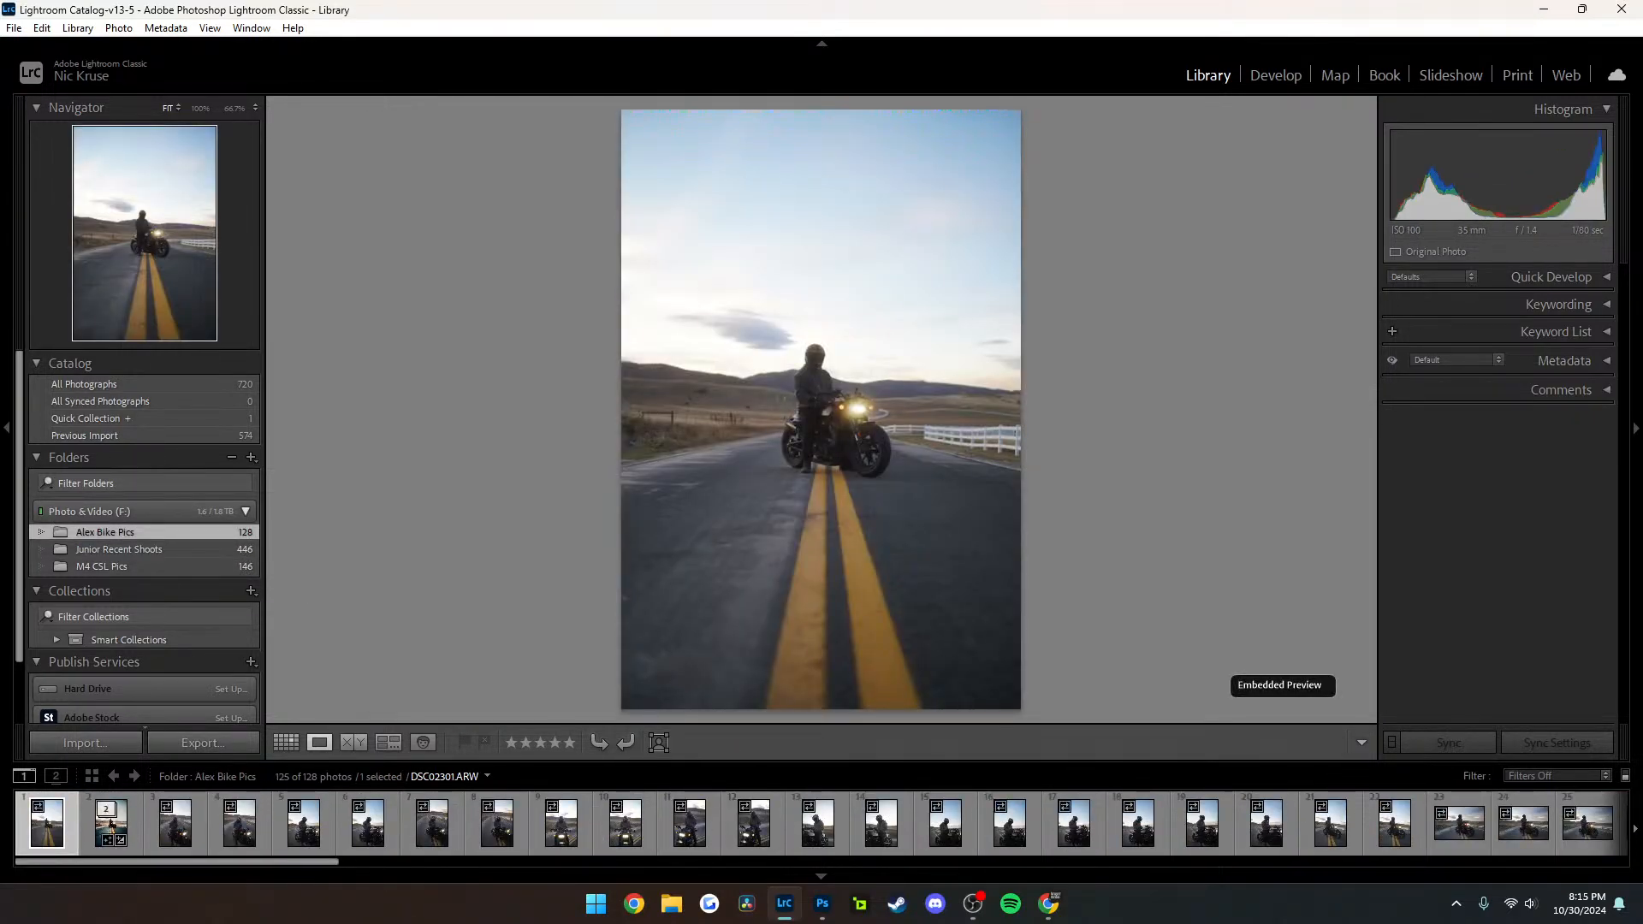
{"action": "left_click", "coordinate": [119, 550]}
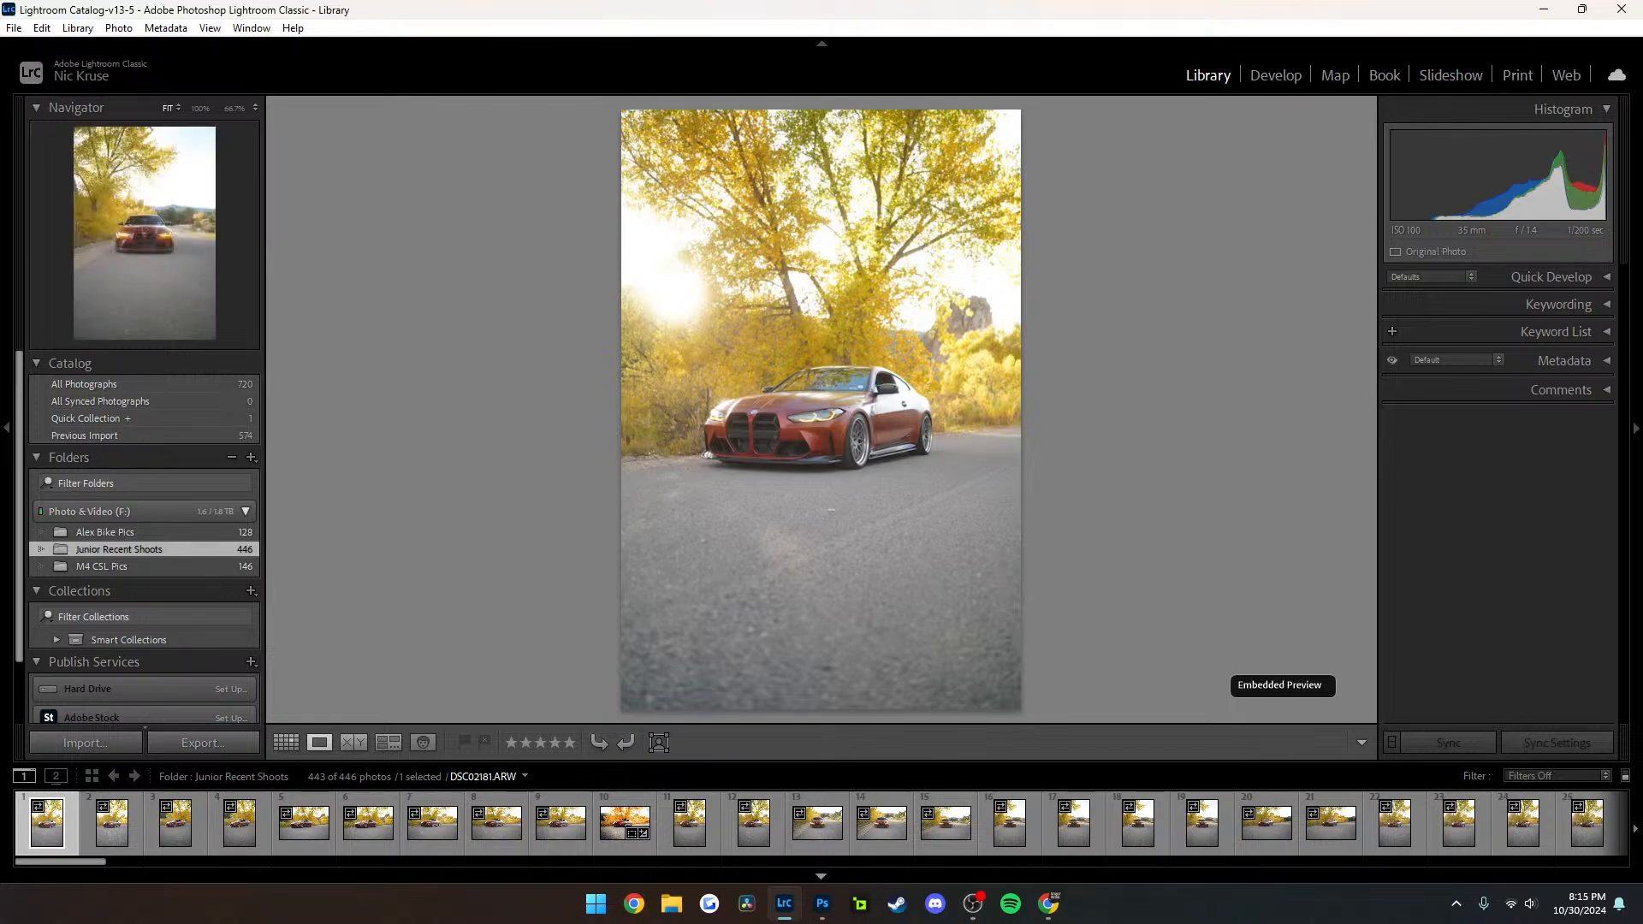
{"action": "scroll", "coordinate": [1138, 823], "scroll_direction": "down", "scroll_amount": 15}
{"action": "scroll", "coordinate": [822, 823], "scroll_direction": "down", "scroll_amount": 15}
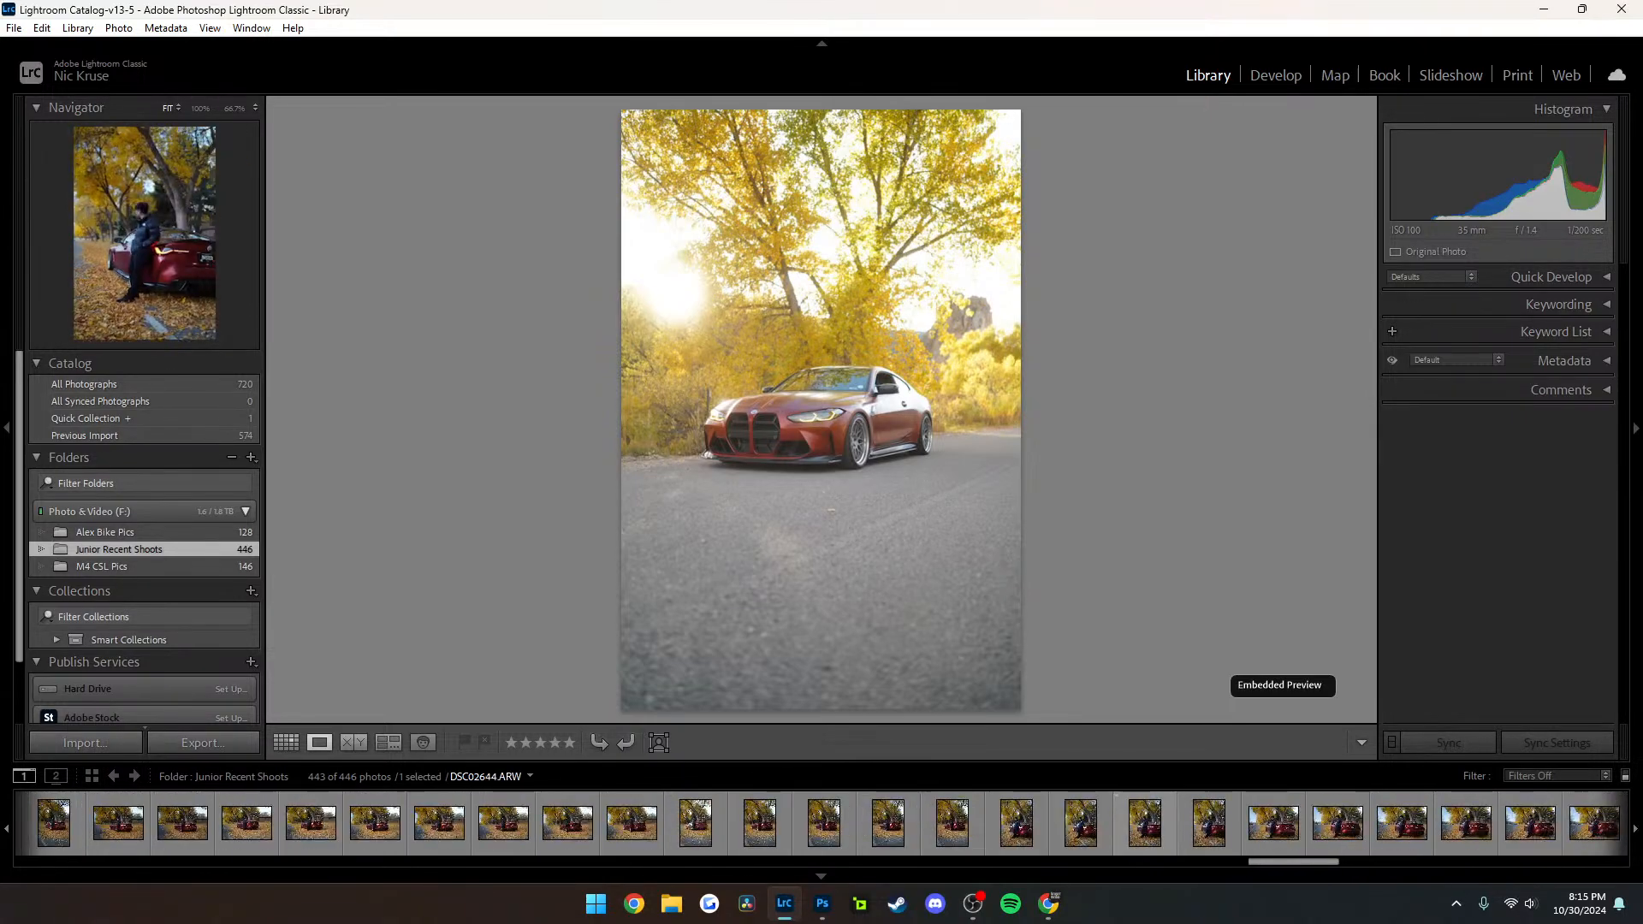
{"action": "scroll", "coordinate": [821, 823], "scroll_direction": "up", "scroll_amount": 15}
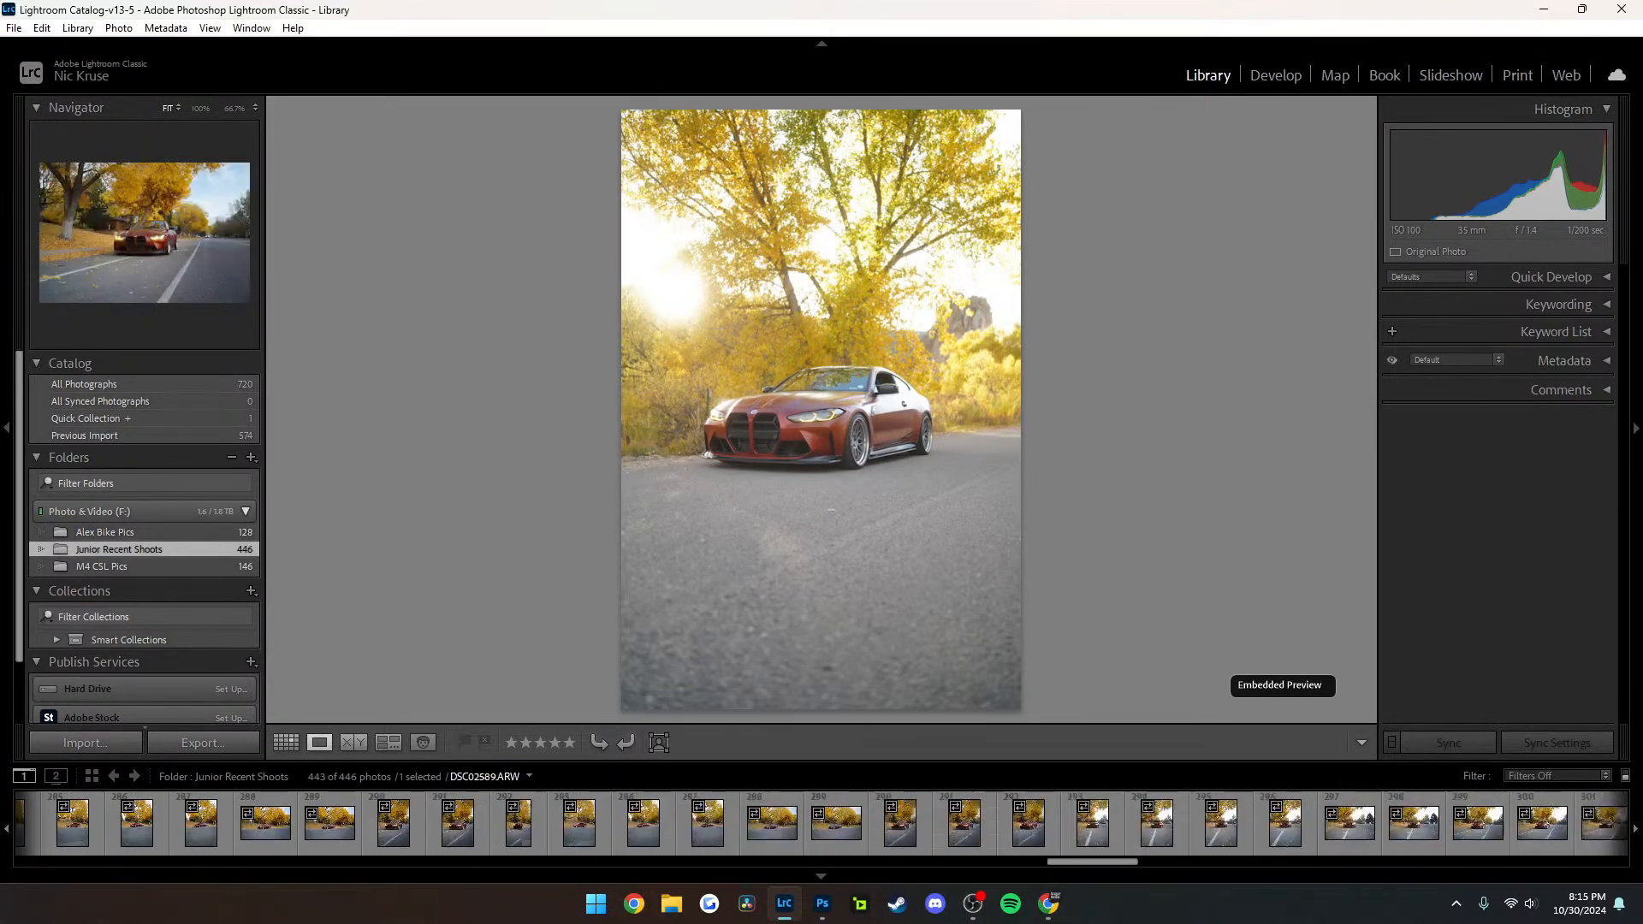
{"action": "scroll", "coordinate": [821, 823], "scroll_direction": "up", "scroll_amount": 15}
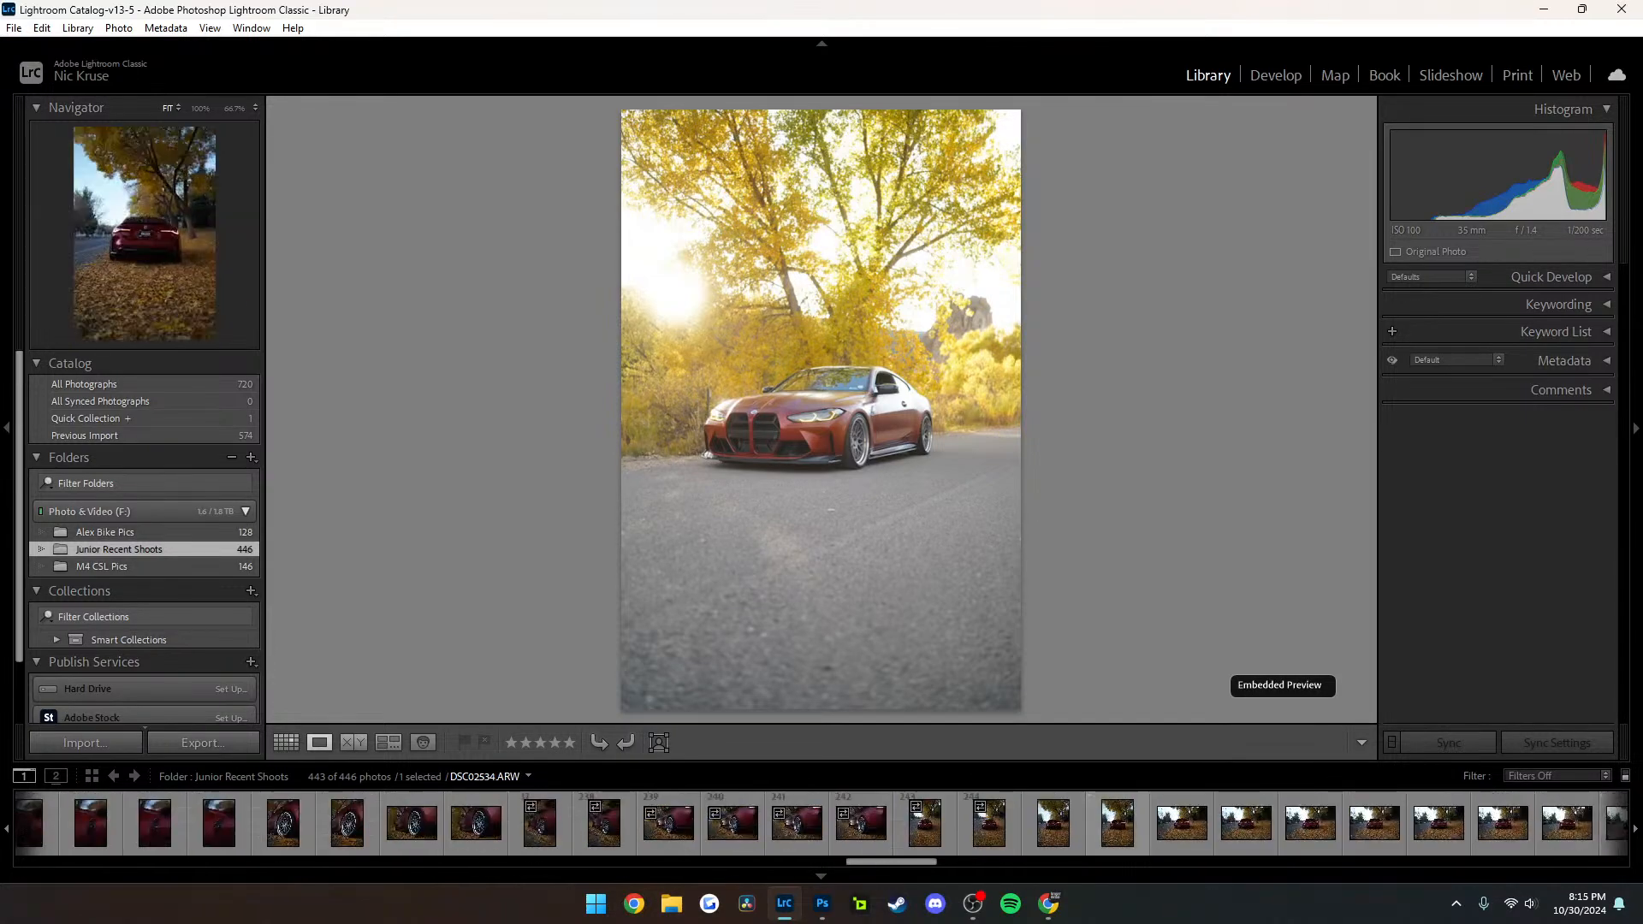
{"action": "scroll", "coordinate": [822, 823], "scroll_direction": "up", "scroll_amount": 12}
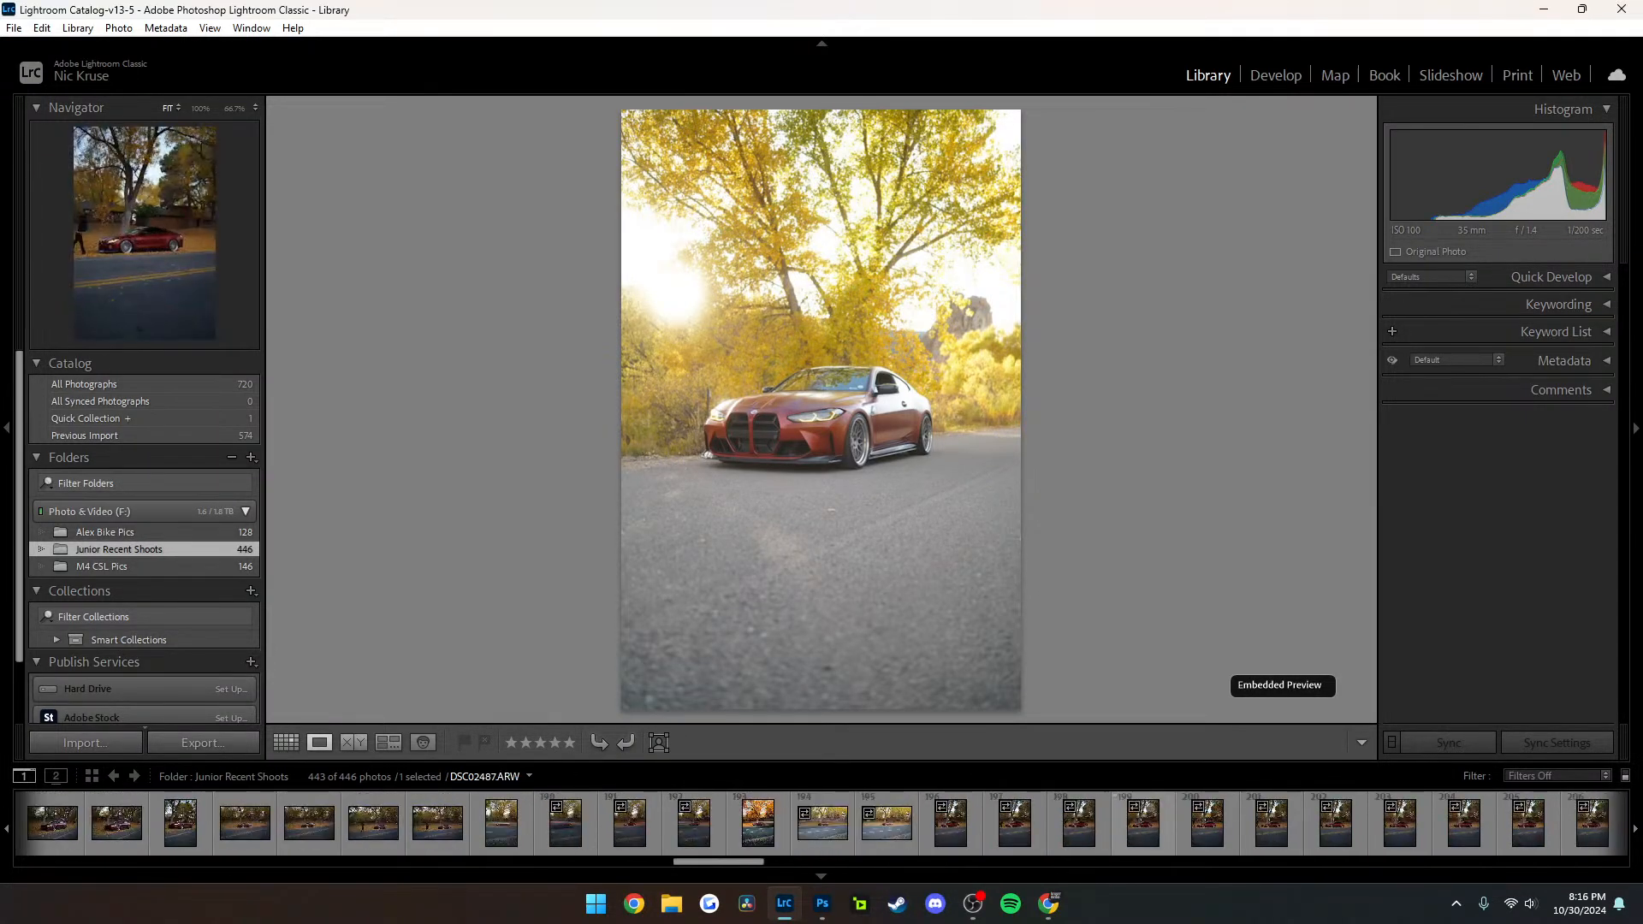
{"action": "left_click", "coordinate": [758, 824]}
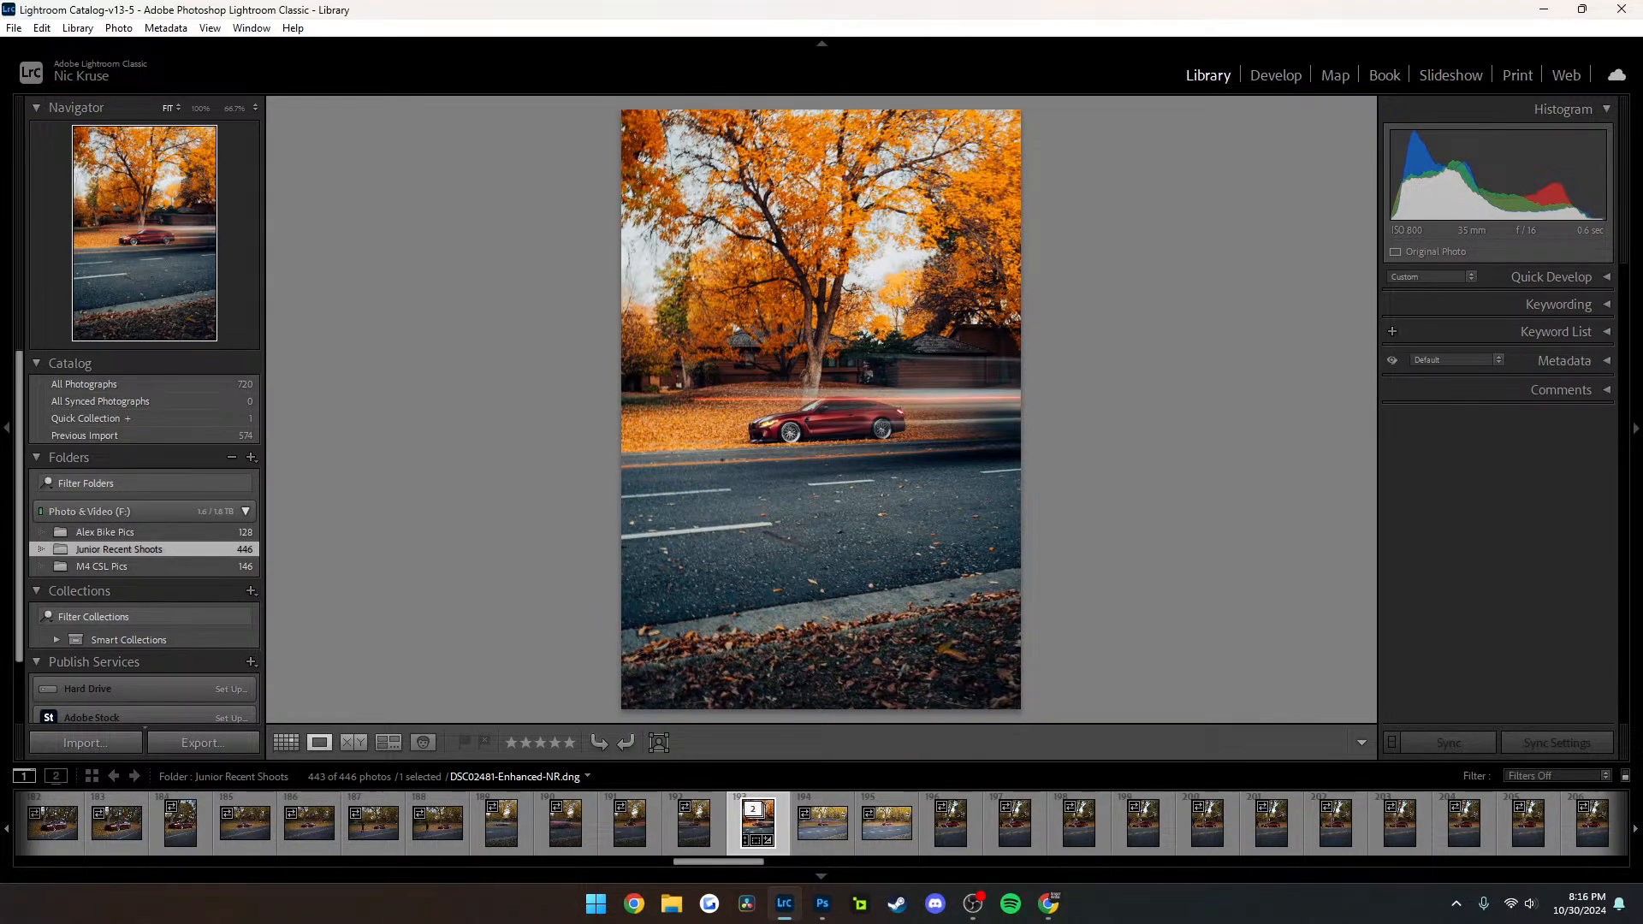
Go back through the same folder and open the long-exposure photo DSC02450 with light streaks across the car
{"action": "key", "text": "Left"}
{"action": "key", "text": "Left"}
{"action": "key", "text": "Left"}
{"action": "key", "text": "Left"}
{"action": "key", "text": "Left"}
{"action": "key", "text": "Left"}
{"action": "key", "text": "Left"}
{"action": "key", "text": "Left"}
{"action": "key", "text": "Left"}
{"action": "key", "text": "Left"}
{"action": "key", "text": "Left"}
{"action": "key", "text": "Left"}
{"action": "key", "text": "Left"}
{"action": "key", "text": "Left"}
{"action": "key", "text": "Left"}
{"action": "key", "text": "Left"}
{"action": "key", "text": "Left"}
{"action": "key", "text": "Left"}
{"action": "key", "text": "Left"}
{"action": "key", "text": "Left"}
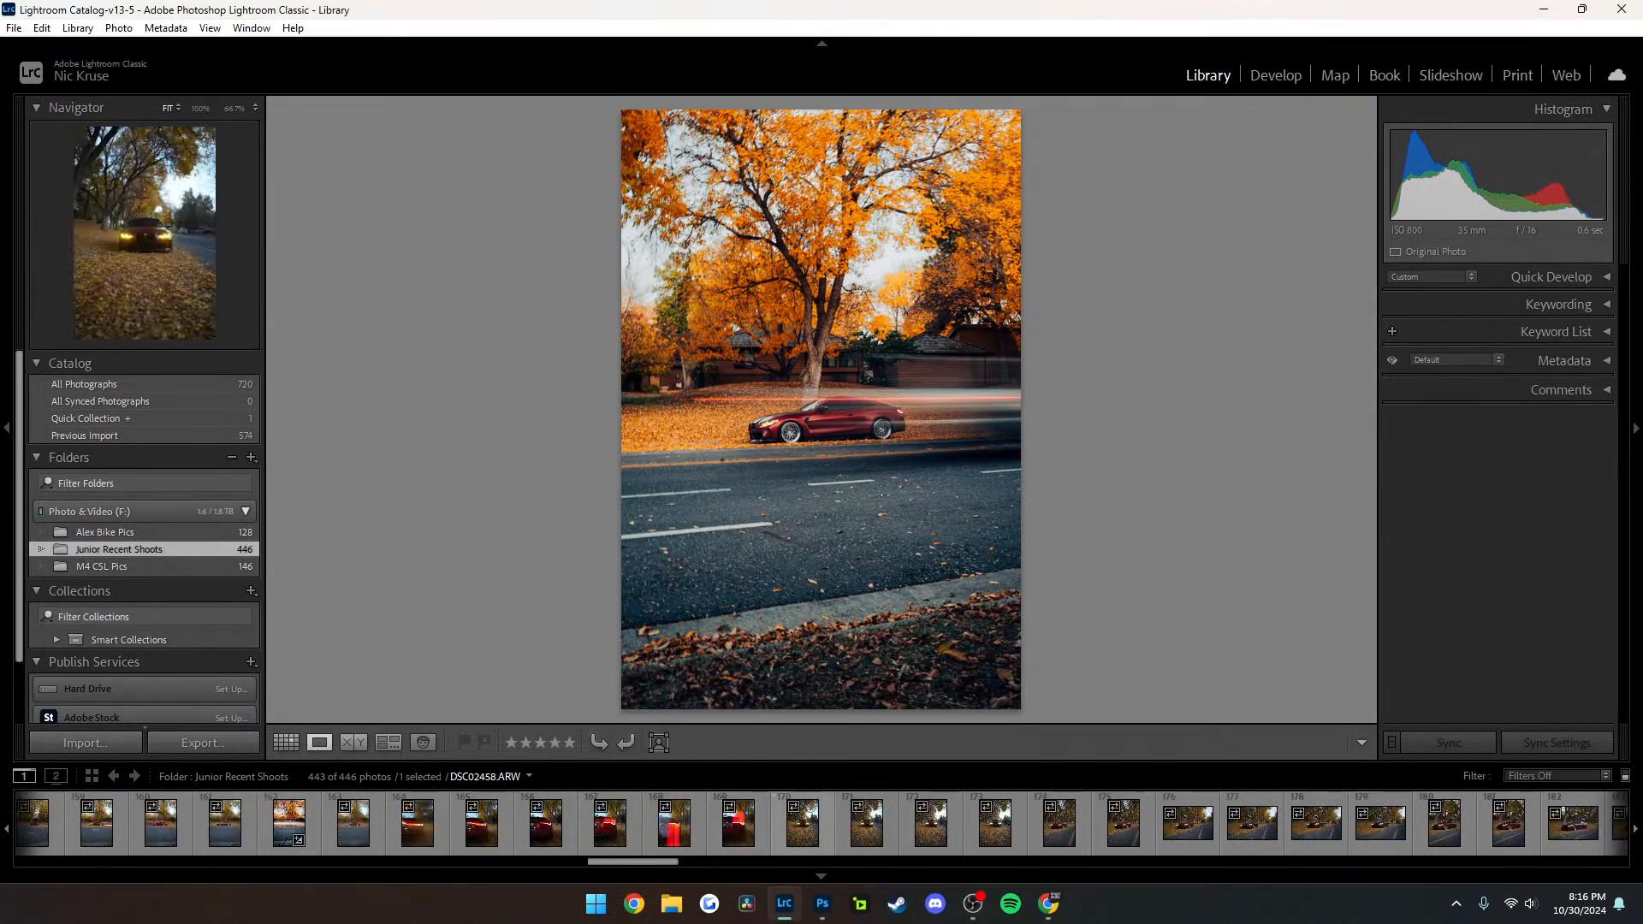
{"action": "key", "text": "Left"}
{"action": "key", "text": "Left"}
{"action": "key", "text": "Left"}
{"action": "key", "text": "Left"}
{"action": "key", "text": "Left"}
{"action": "key", "text": "Left"}
{"action": "key", "text": "Left"}
{"action": "key", "text": "Left"}
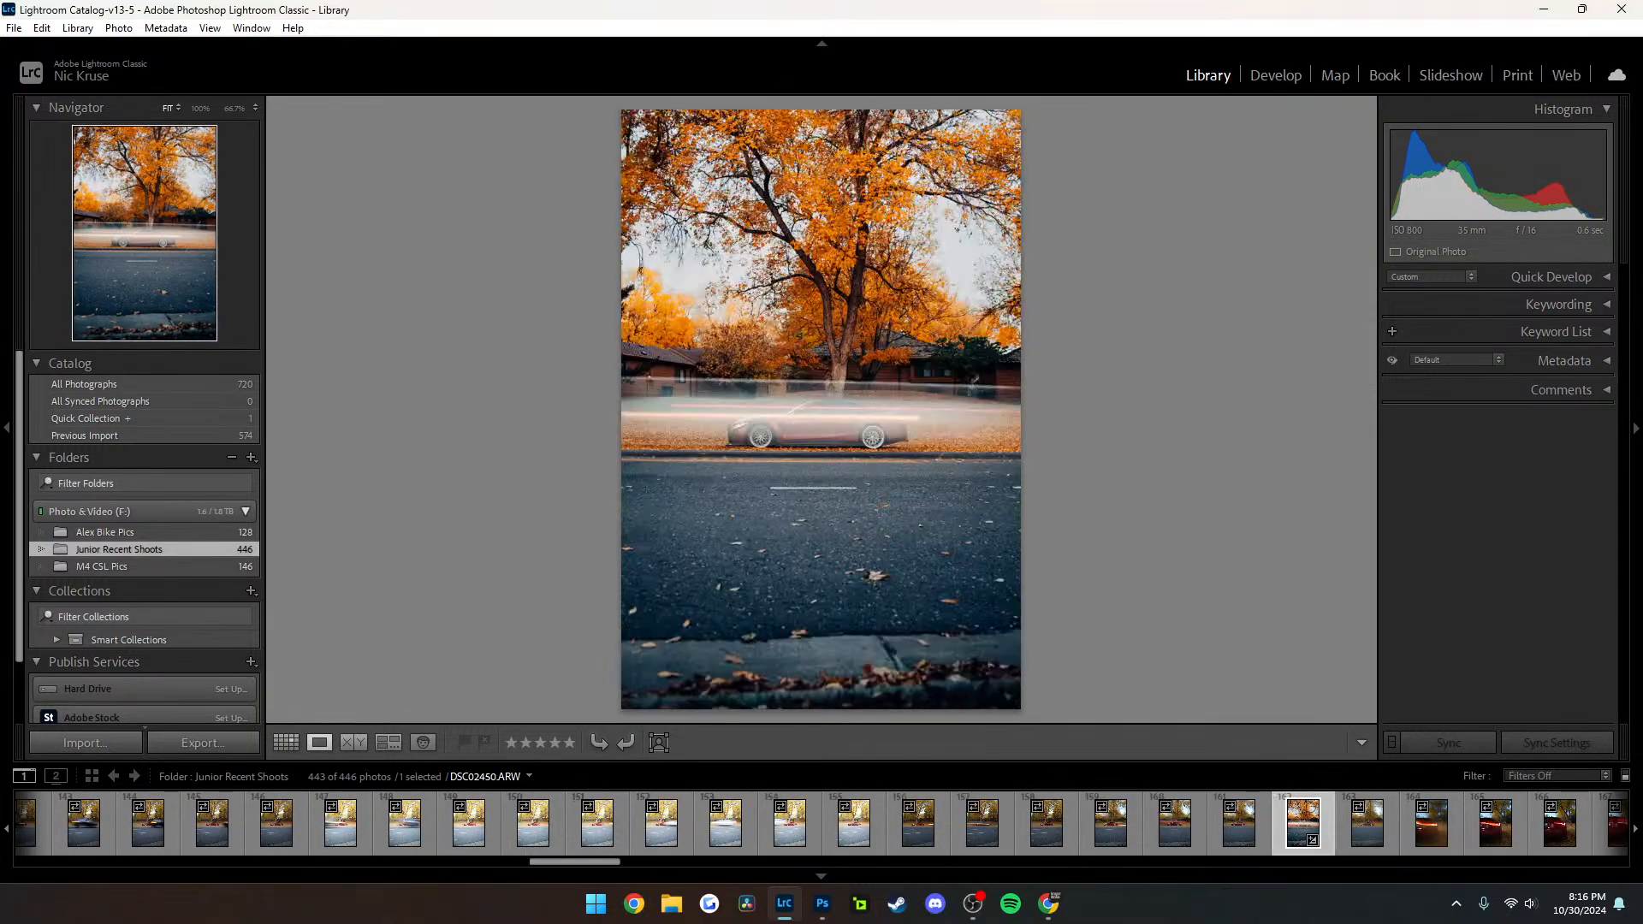
Inspect the car and light streaks in DSC02450 up close, and switch back to Photoshop
{"action": "left_click", "coordinate": [782, 429]}
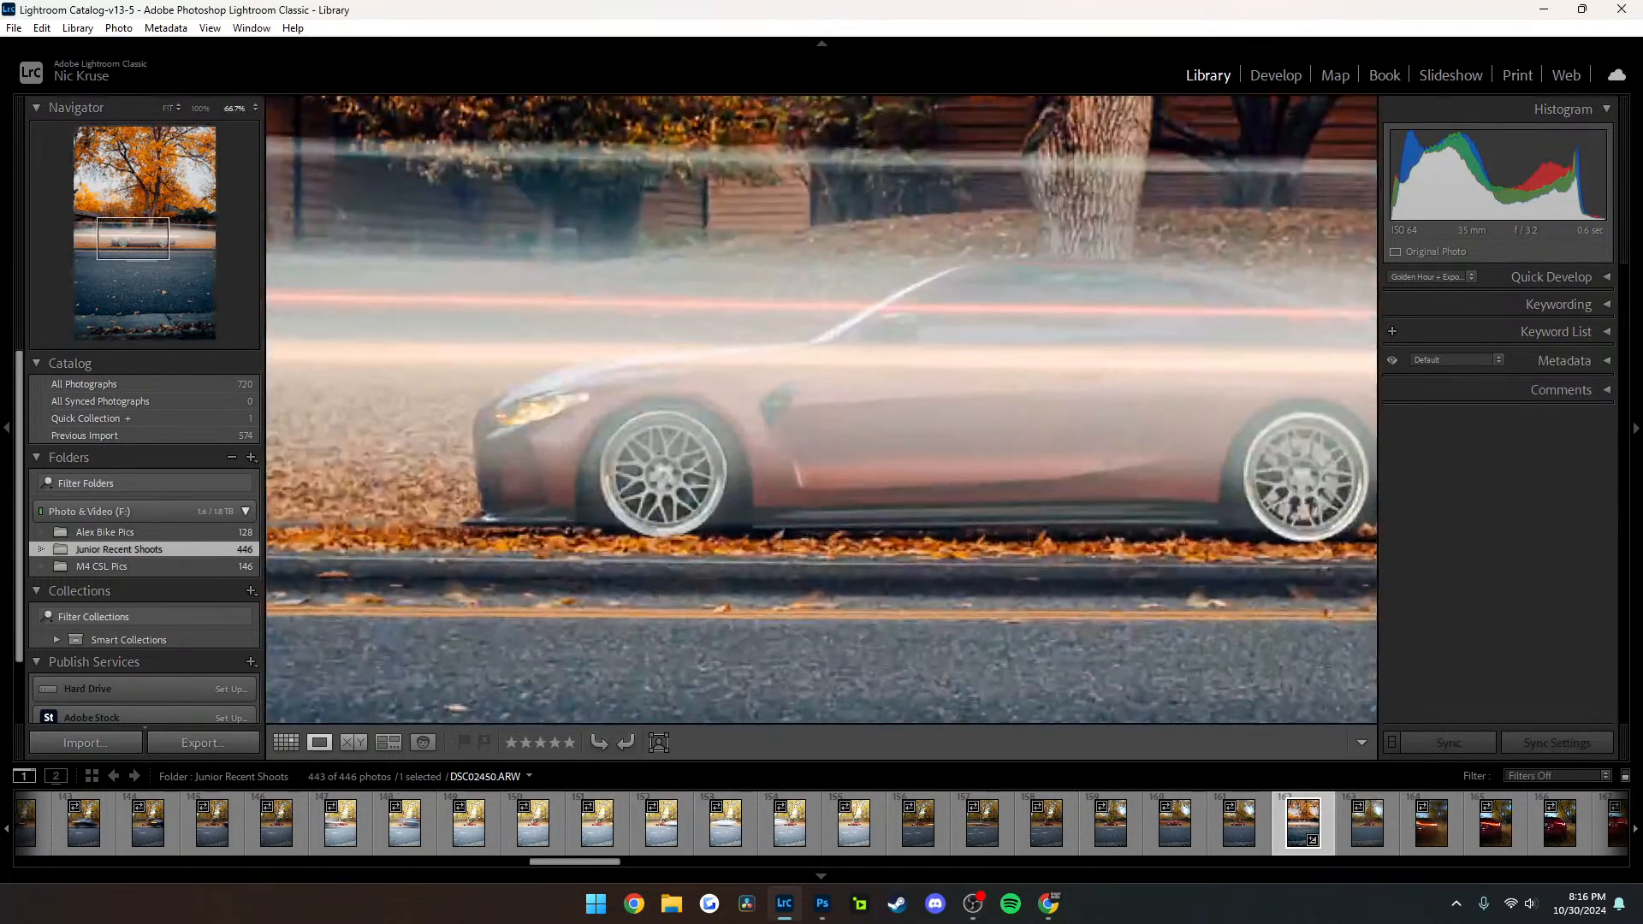
{"action": "left_click_drag", "start_coordinate": [782, 429], "coordinate": [486, 493]}
{"action": "left_click", "coordinate": [486, 494]}
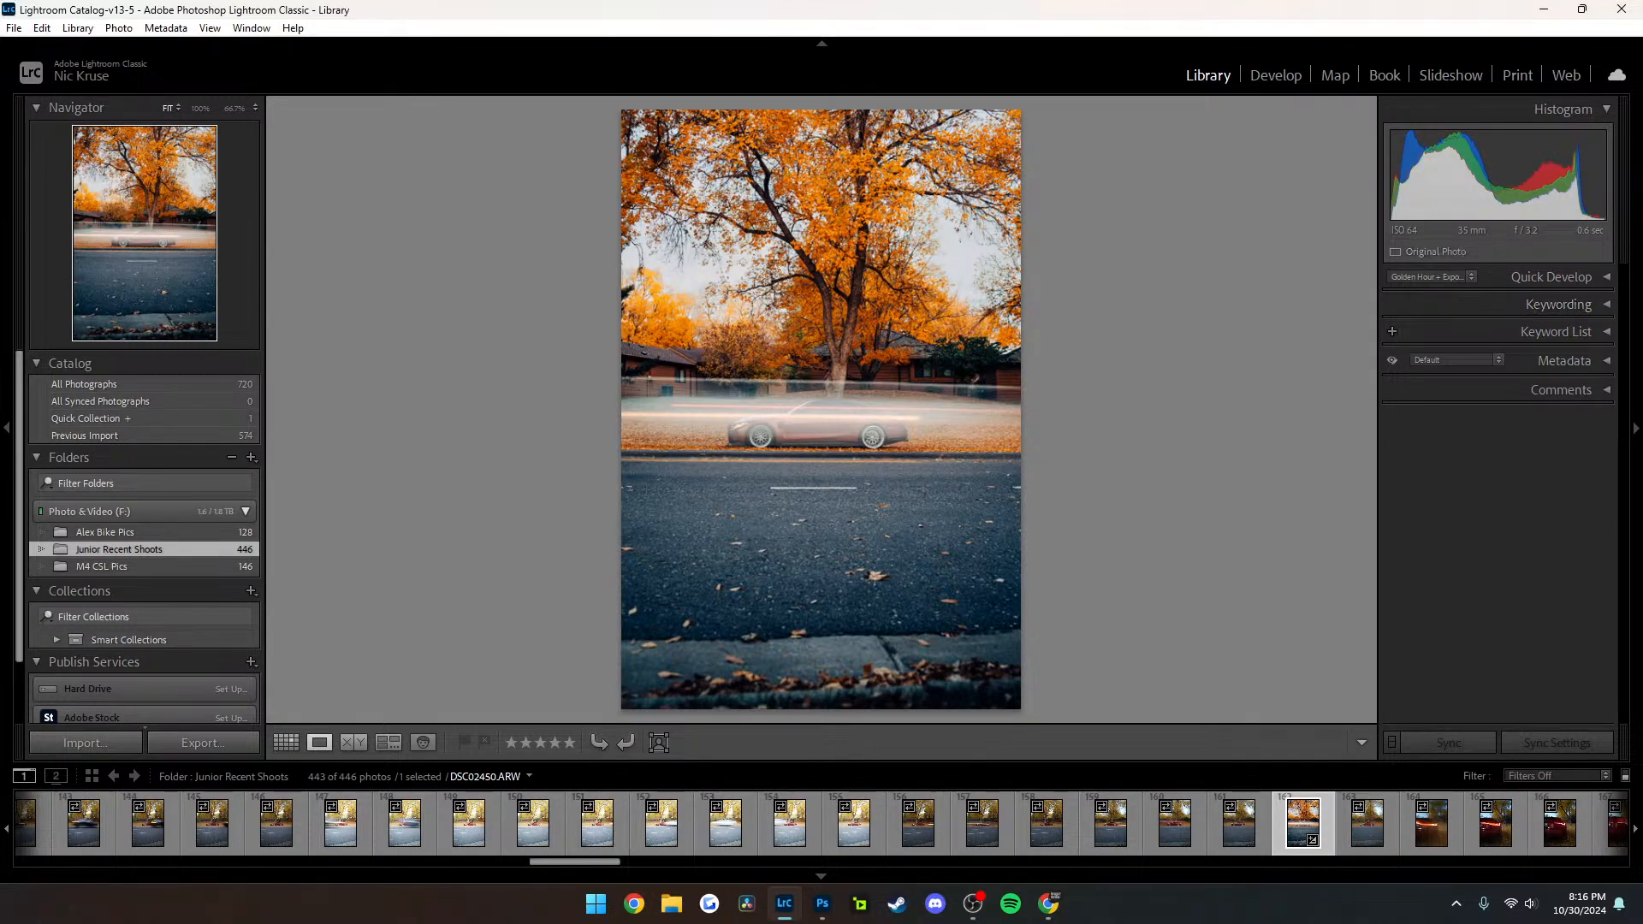
{"action": "left_click", "coordinate": [766, 430]}
{"action": "left_click_drag", "start_coordinate": [766, 430], "coordinate": [545, 446]}
{"action": "left_click", "coordinate": [545, 445]}
{"action": "left_click_drag", "start_coordinate": [794, 433], "coordinate": [653, 436]}
{"action": "left_click", "coordinate": [825, 426]}
{"action": "left_click", "coordinate": [825, 427]}
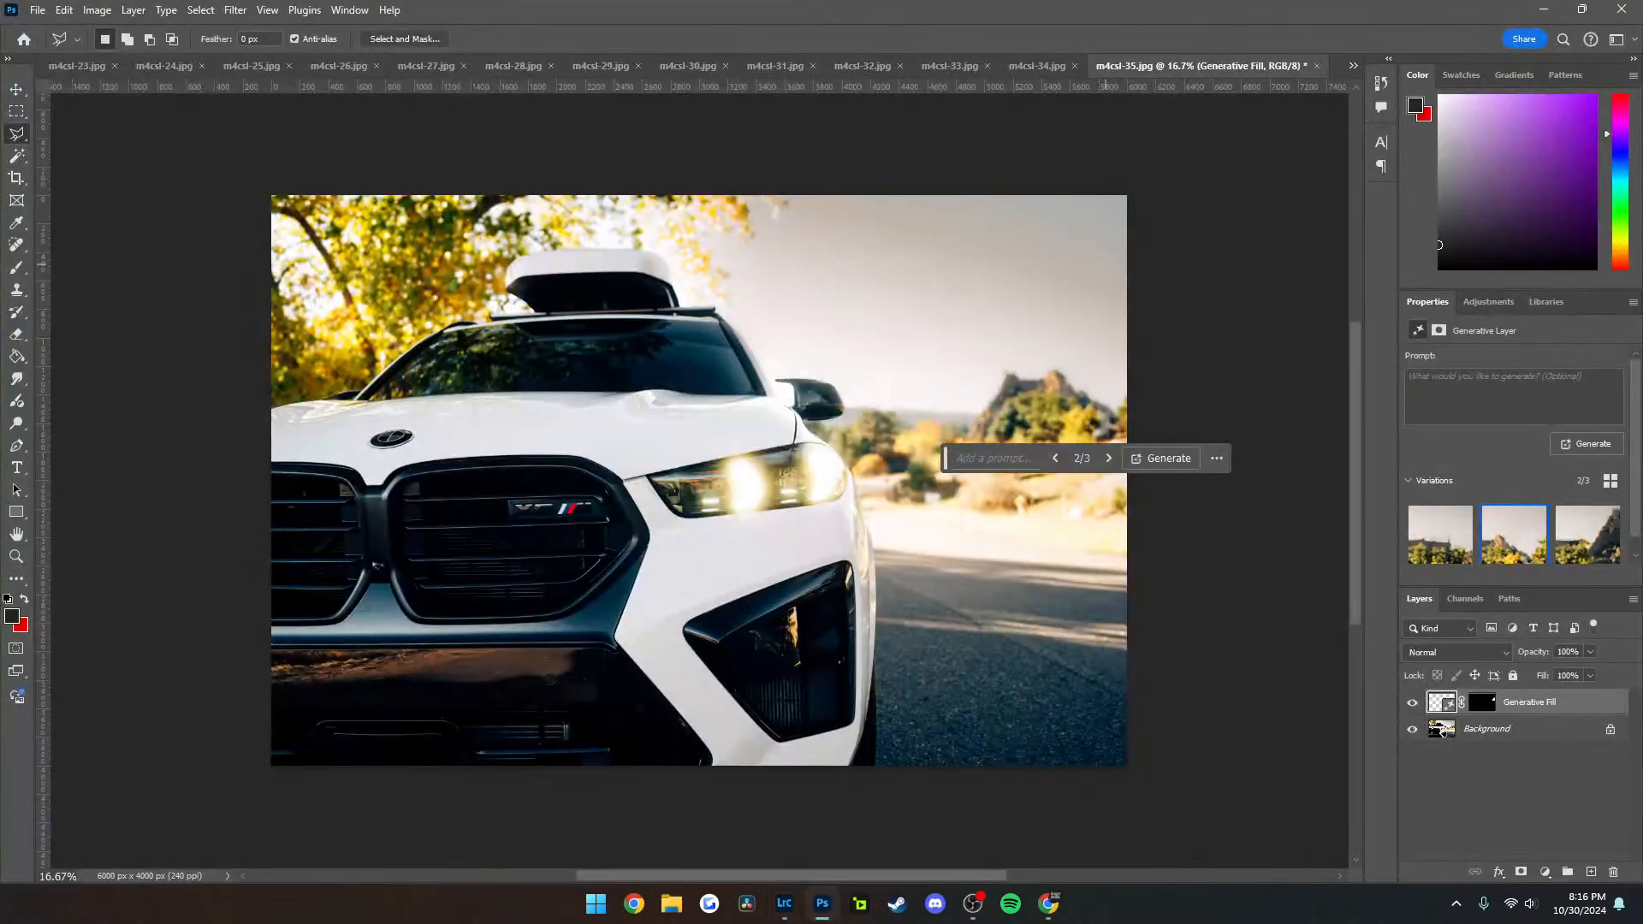
Export the m4csl-35 photo again as a JPG at 6000 x 4000, overwriting the existing m4csl-35 file
{"action": "key", "text": "ctrl+alt+shift+w"}
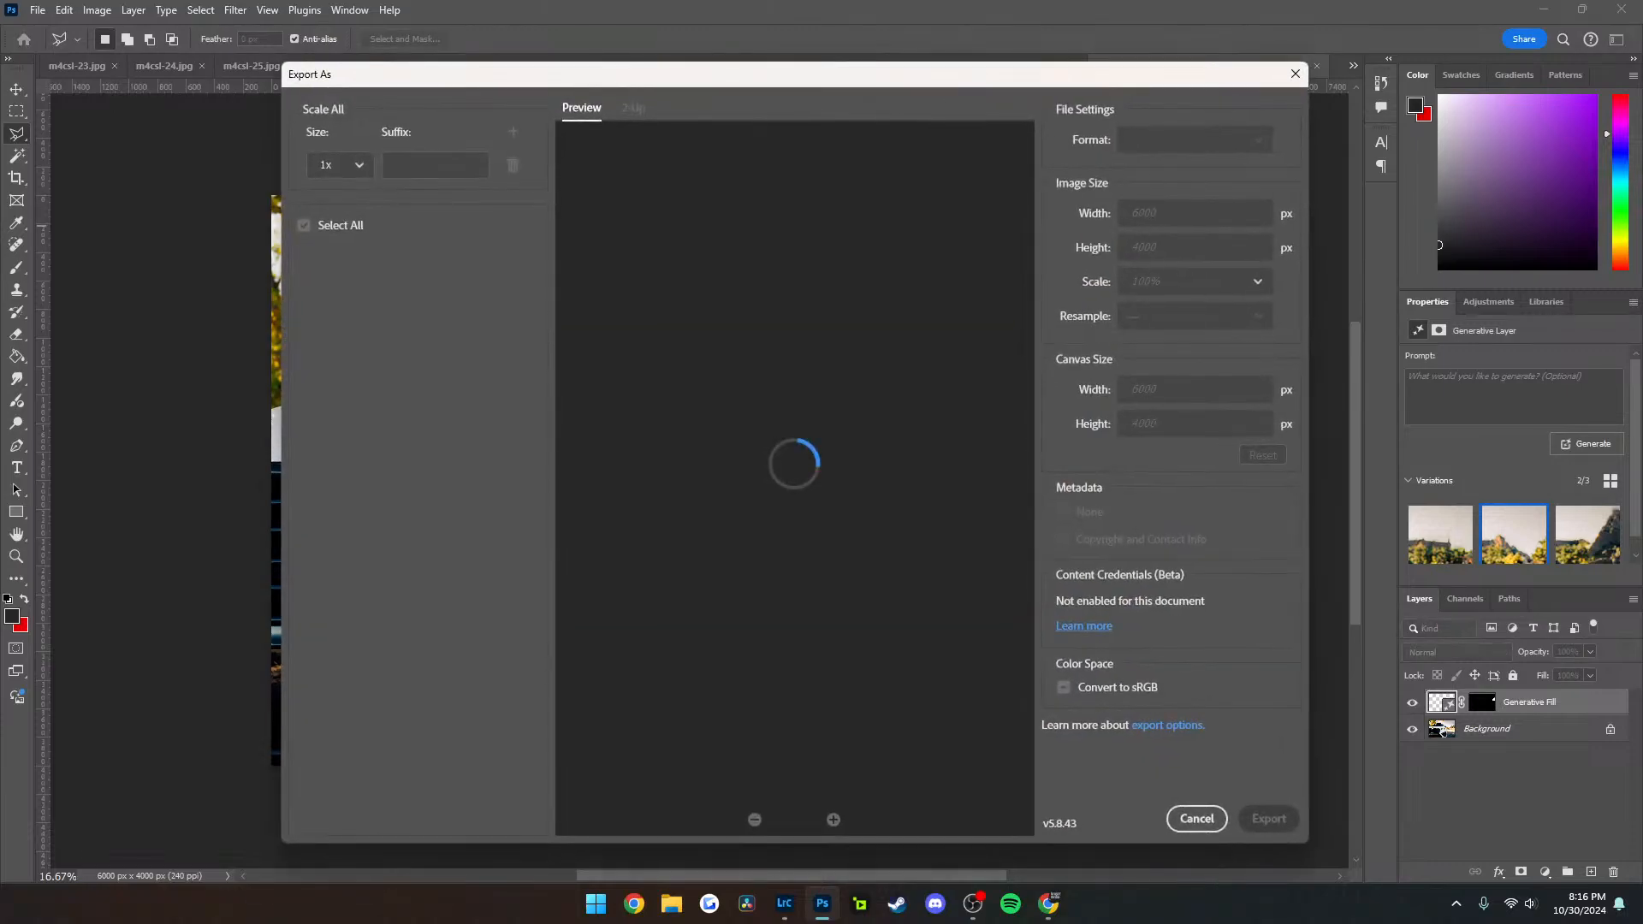
{"action": "key", "text": "Return"}
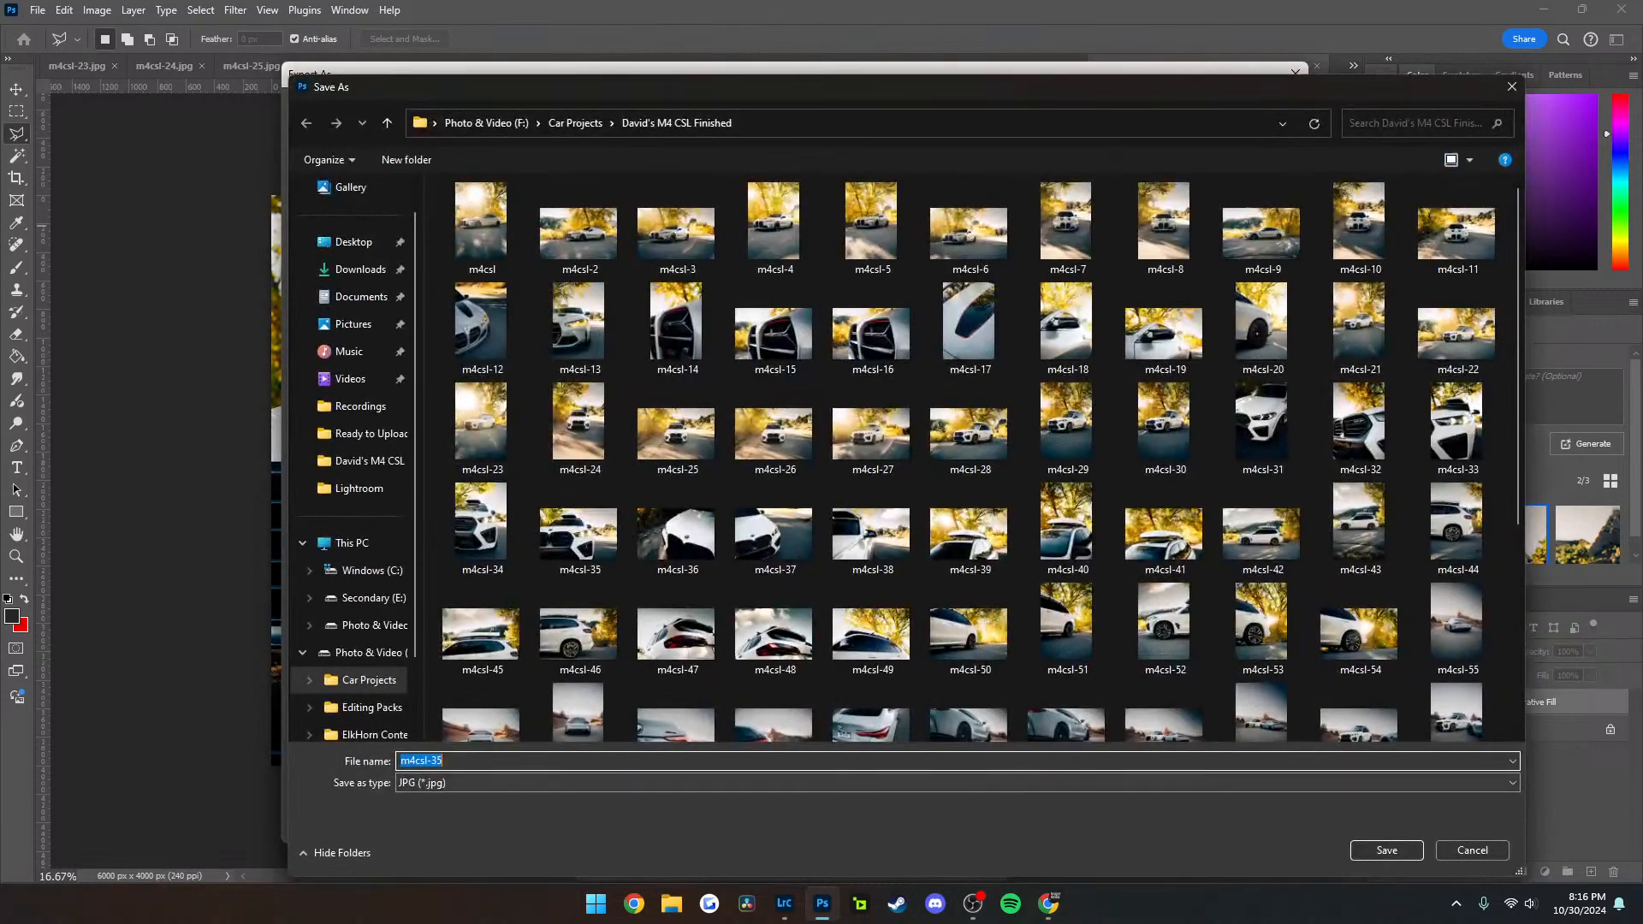
{"action": "key", "text": "Return"}
{"action": "key", "text": "y"}
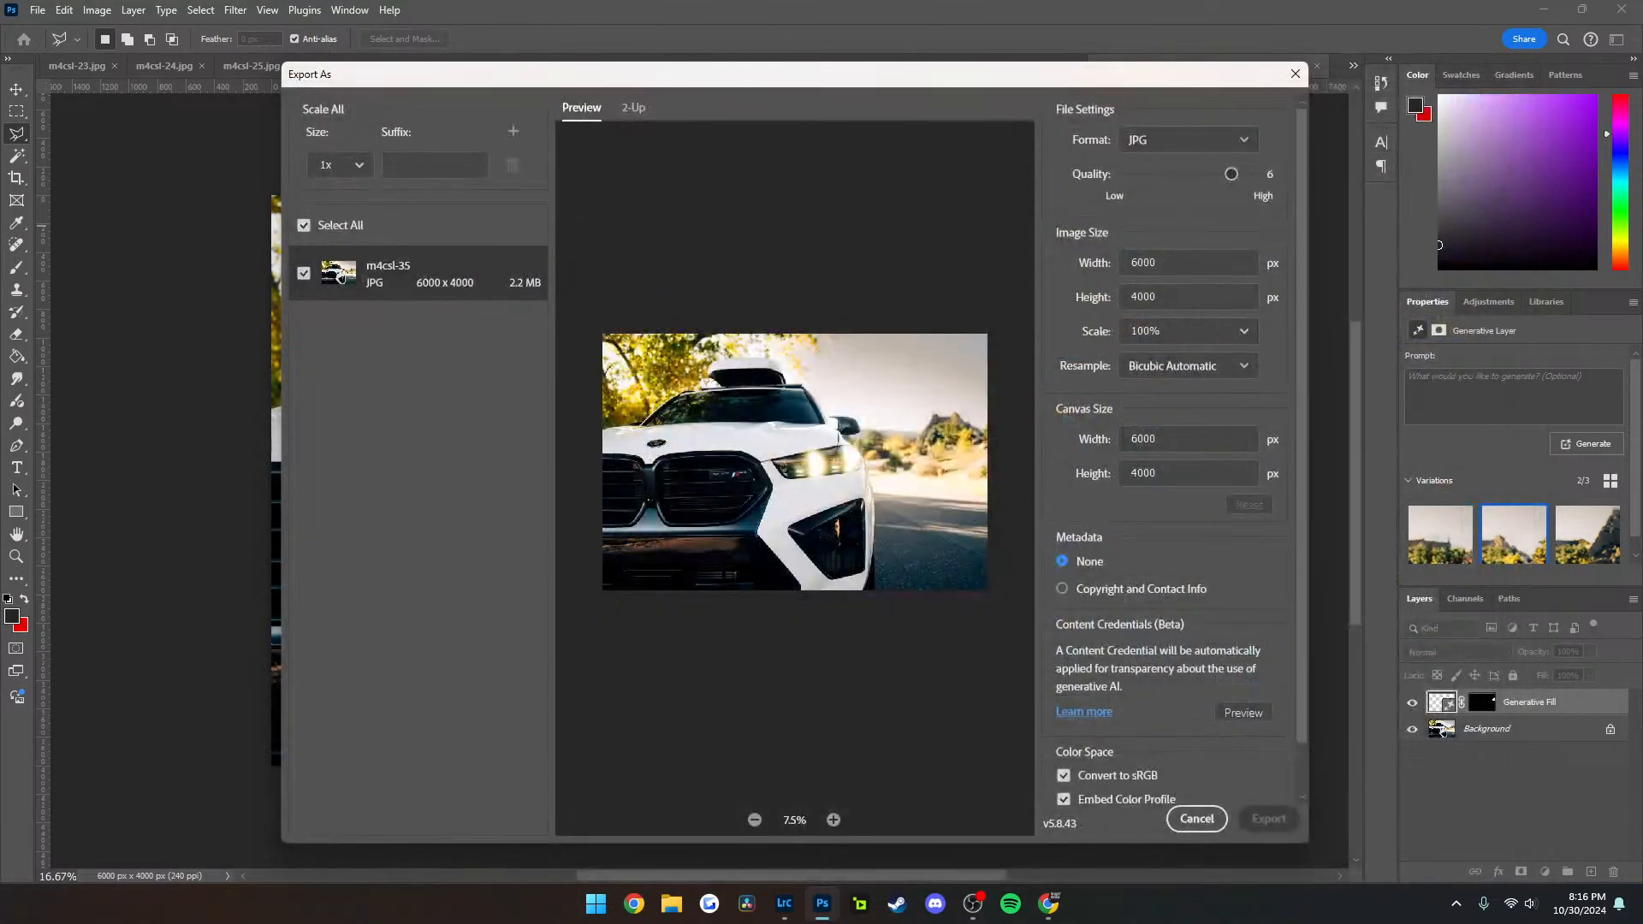
Close m4csl-35 without saving the document changes, and close m4csl-34 without editing it
{"action": "key", "text": "ctrl+w"}
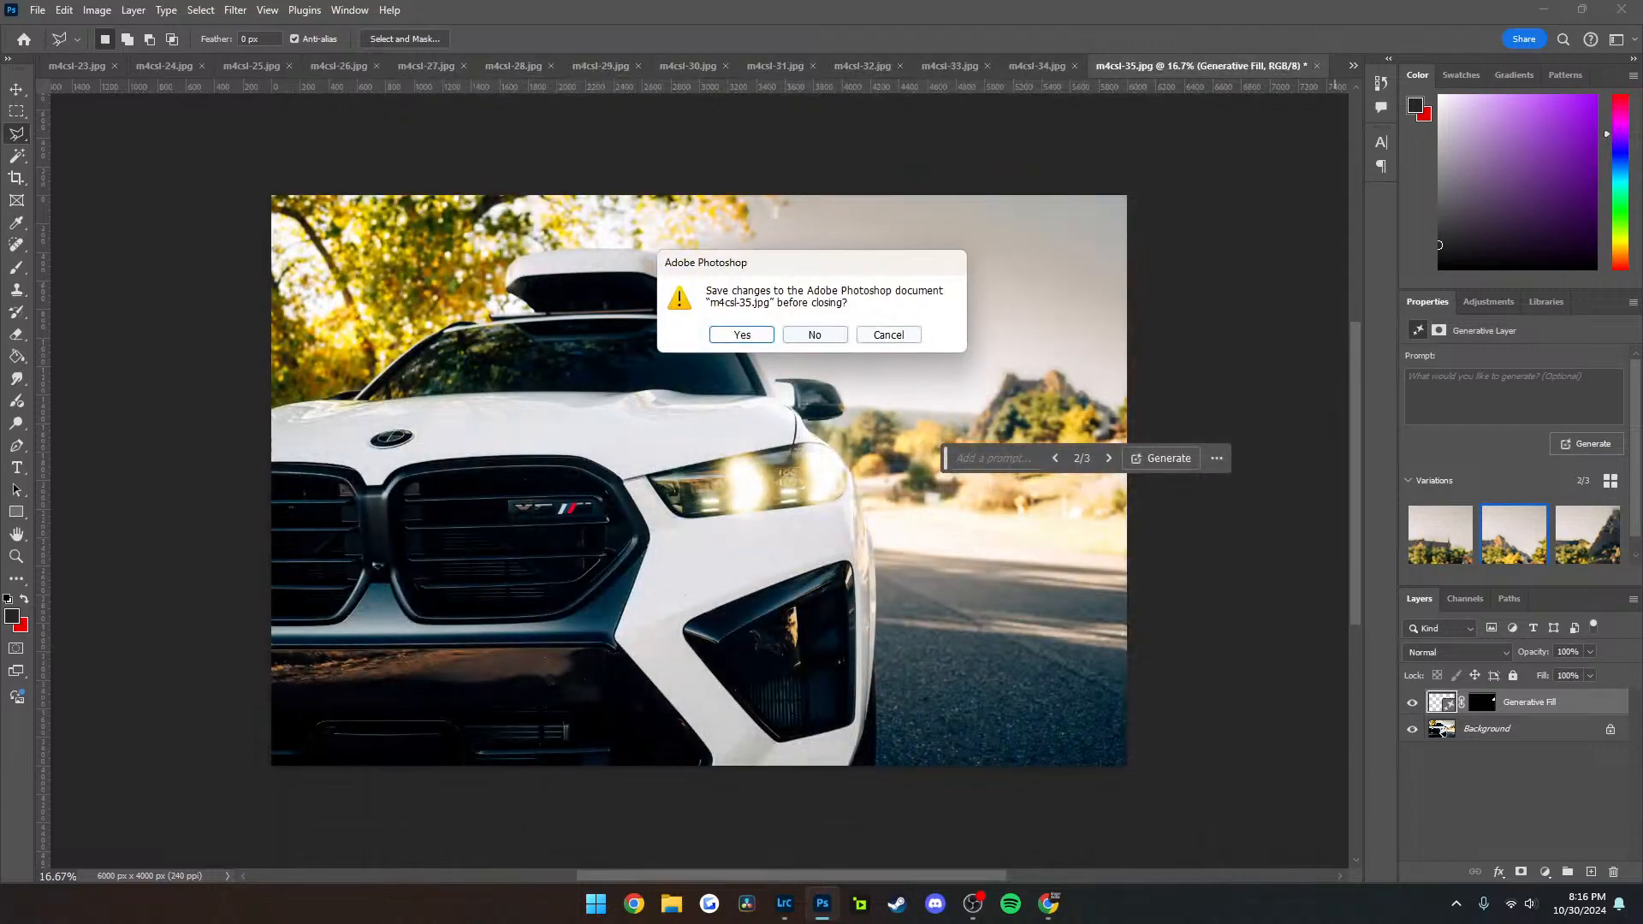
{"action": "key", "text": "n"}
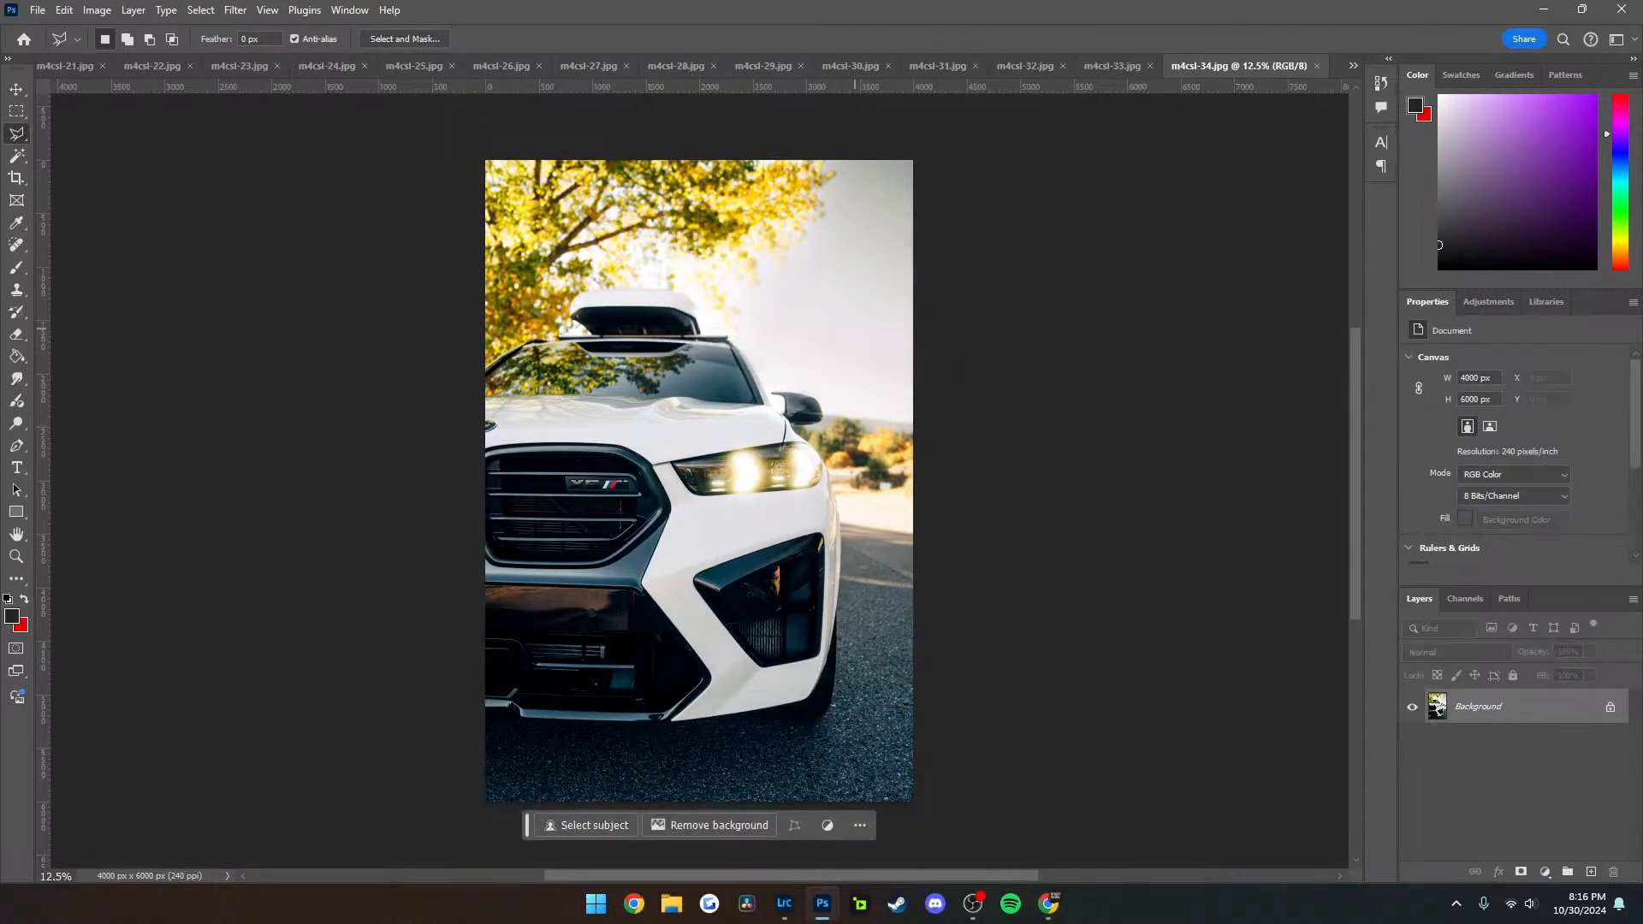
{"action": "key", "text": "ctrl+w"}
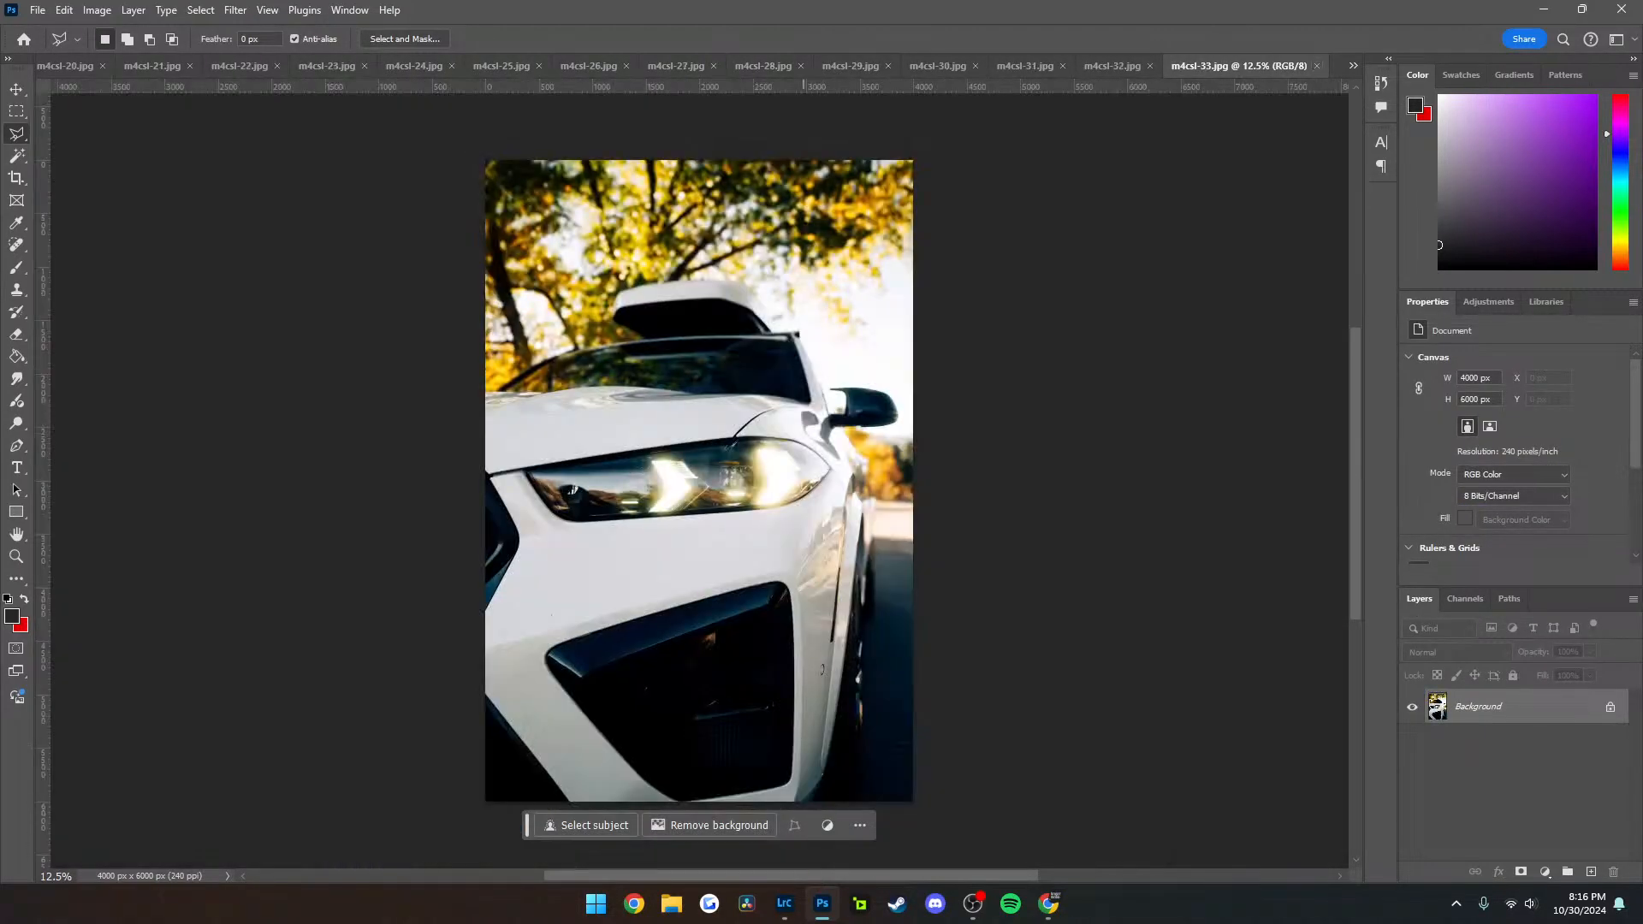
Switch to Lightroom Classic, open the M4 CSL Pics folder, and inspect the car's front in DSC01850-Enhanced-NR up close
{"action": "left_click", "coordinate": [784, 903]}
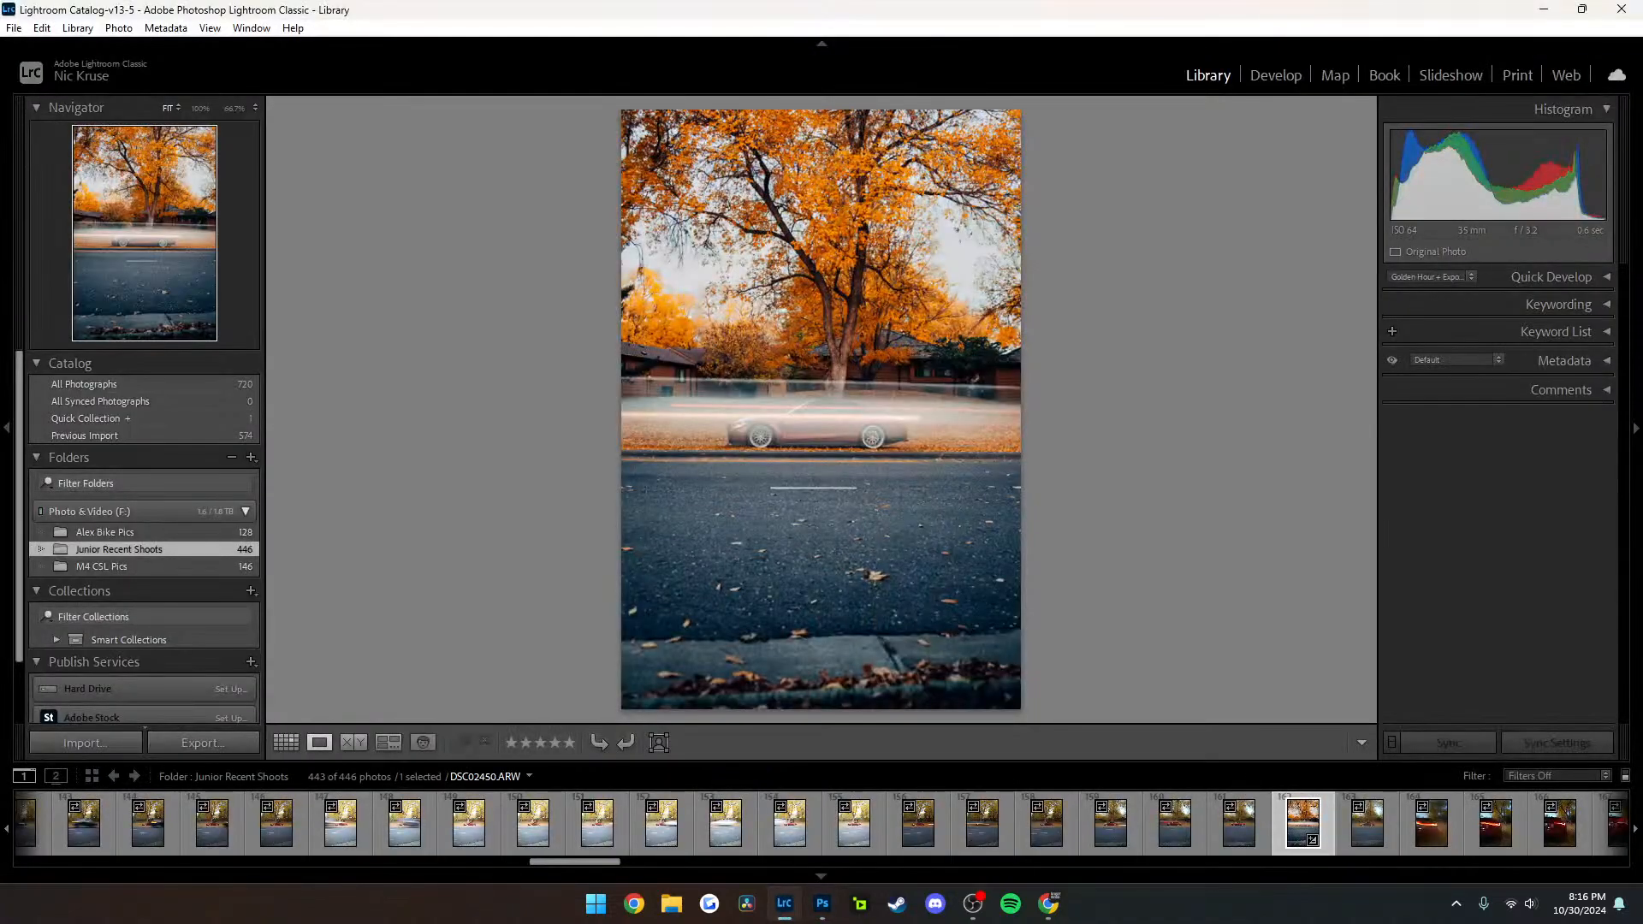
{"action": "left_click", "coordinate": [102, 566]}
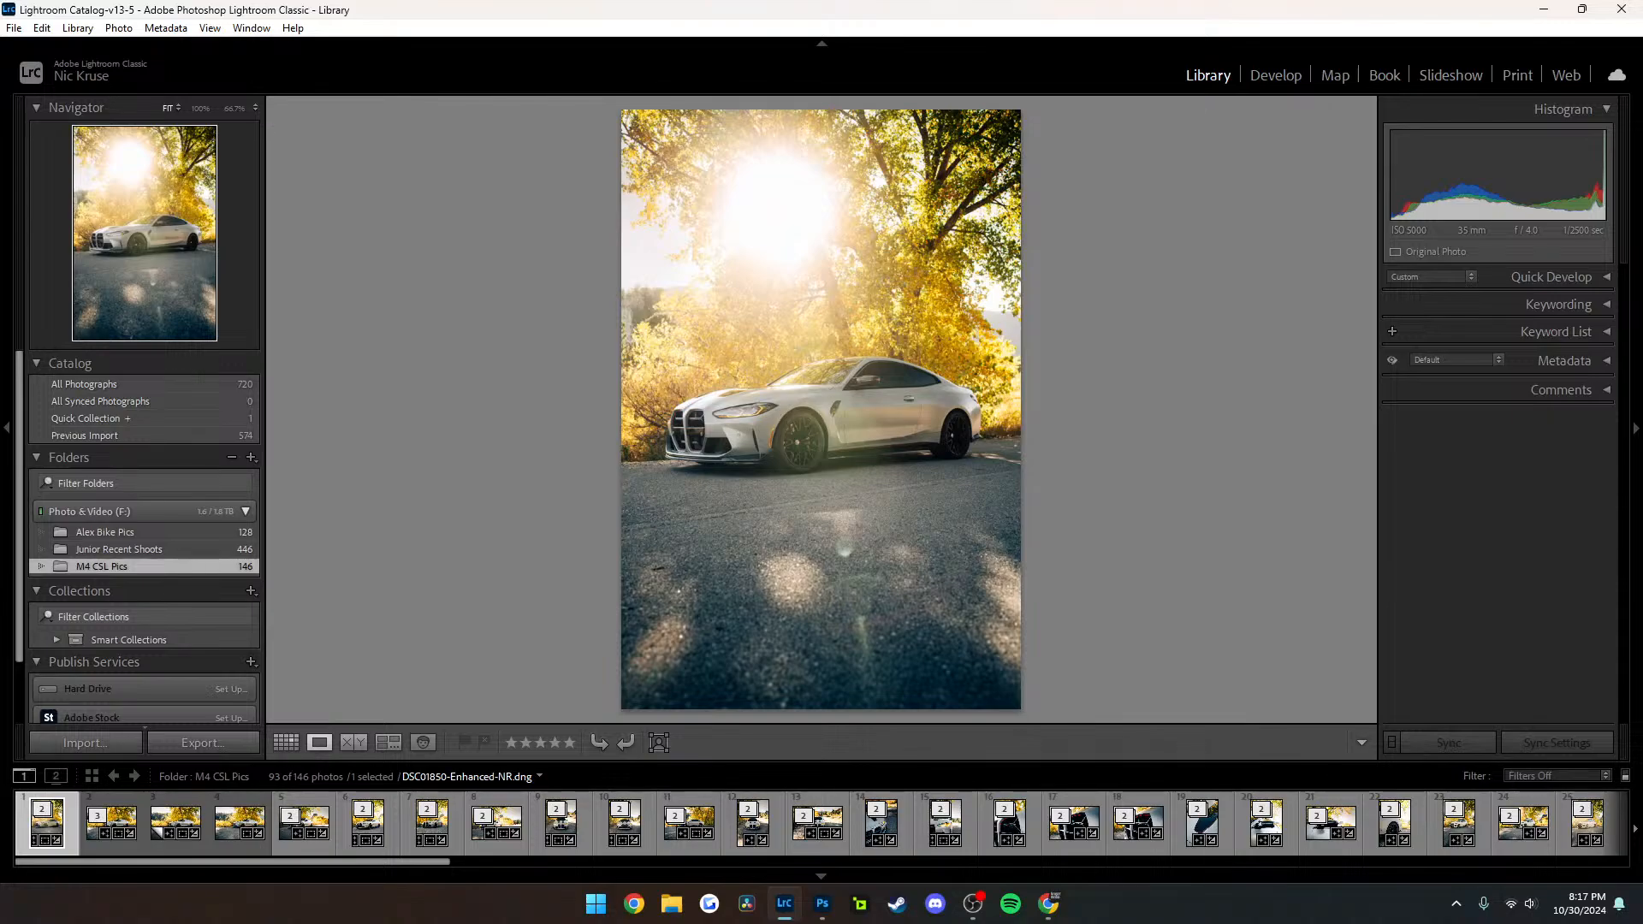
{"action": "left_click", "coordinate": [771, 410]}
{"action": "left_click_drag", "start_coordinate": [771, 410], "coordinate": [852, 304]}
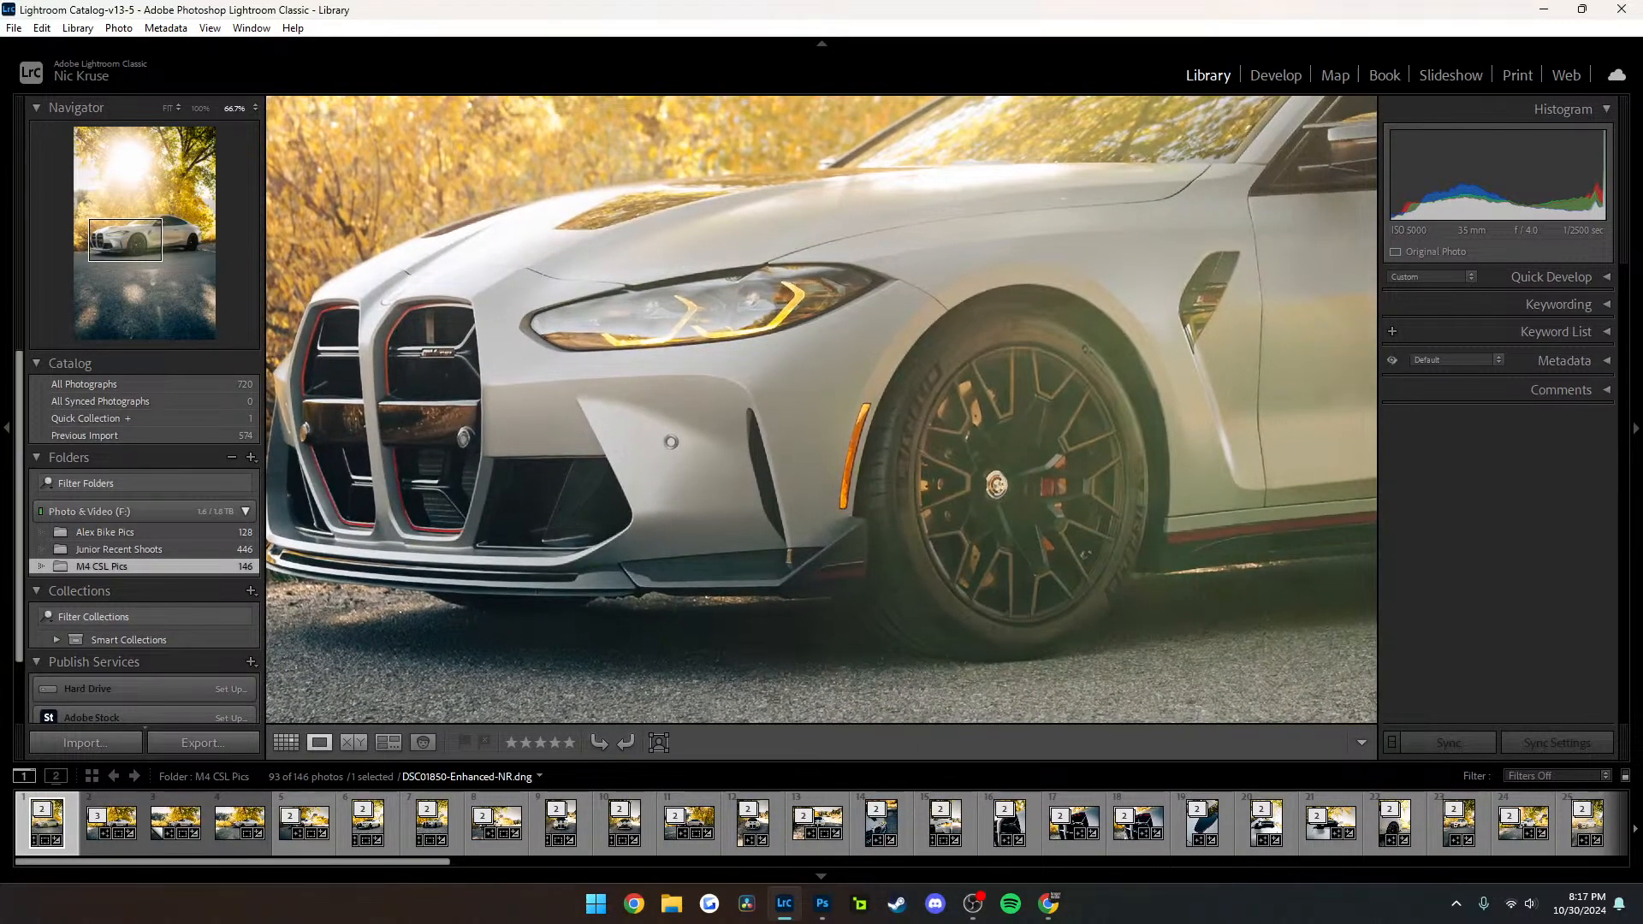
{"action": "left_click", "coordinate": [852, 304]}
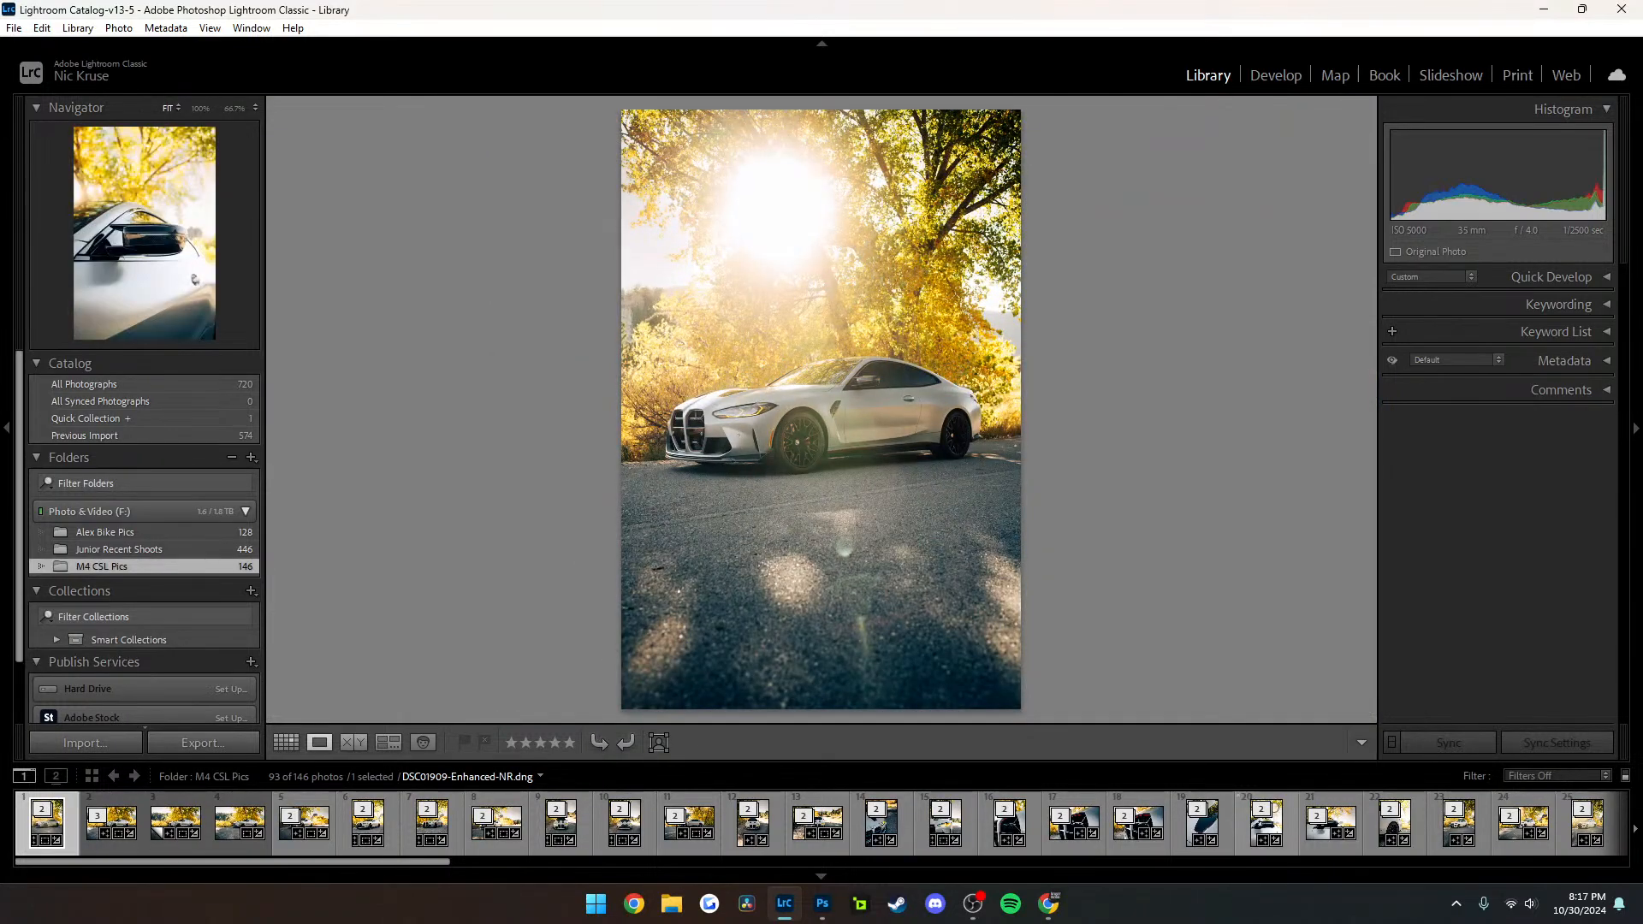
Find the two-car photo DSC02044 further along in the M4 CSL Pics folder and inspect the rear of the coupe up close
{"action": "scroll", "coordinate": [370, 820], "scroll_direction": "down", "scroll_amount": 2}
{"action": "scroll", "coordinate": [524, 821], "scroll_direction": "down", "scroll_amount": 3}
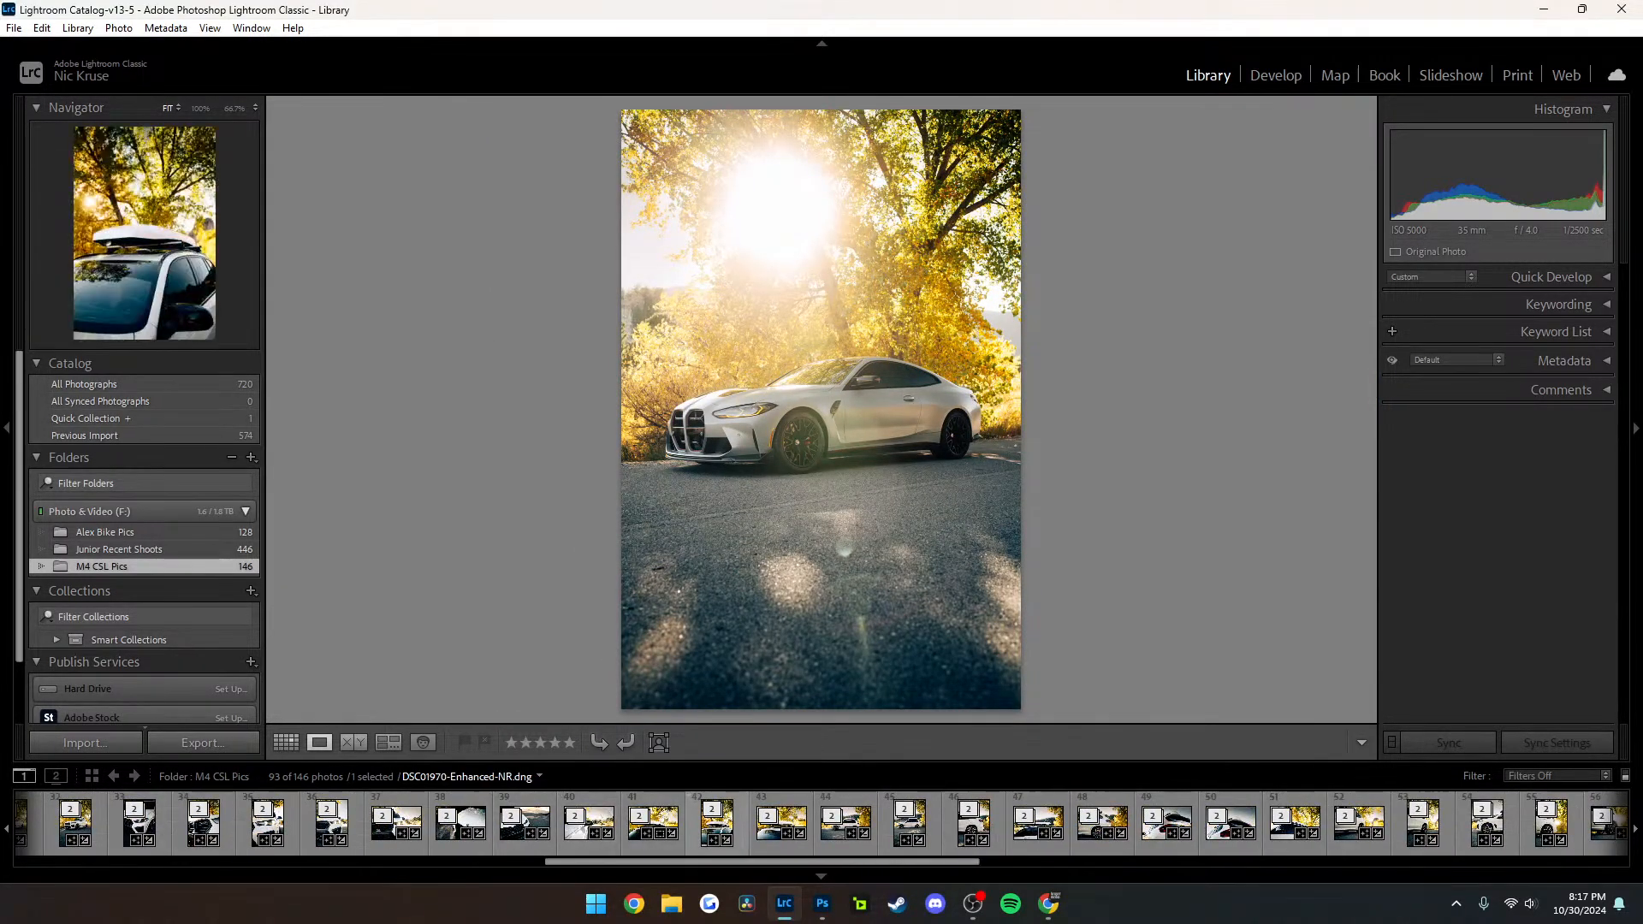
{"action": "scroll", "coordinate": [526, 822], "scroll_direction": "down", "scroll_amount": 3}
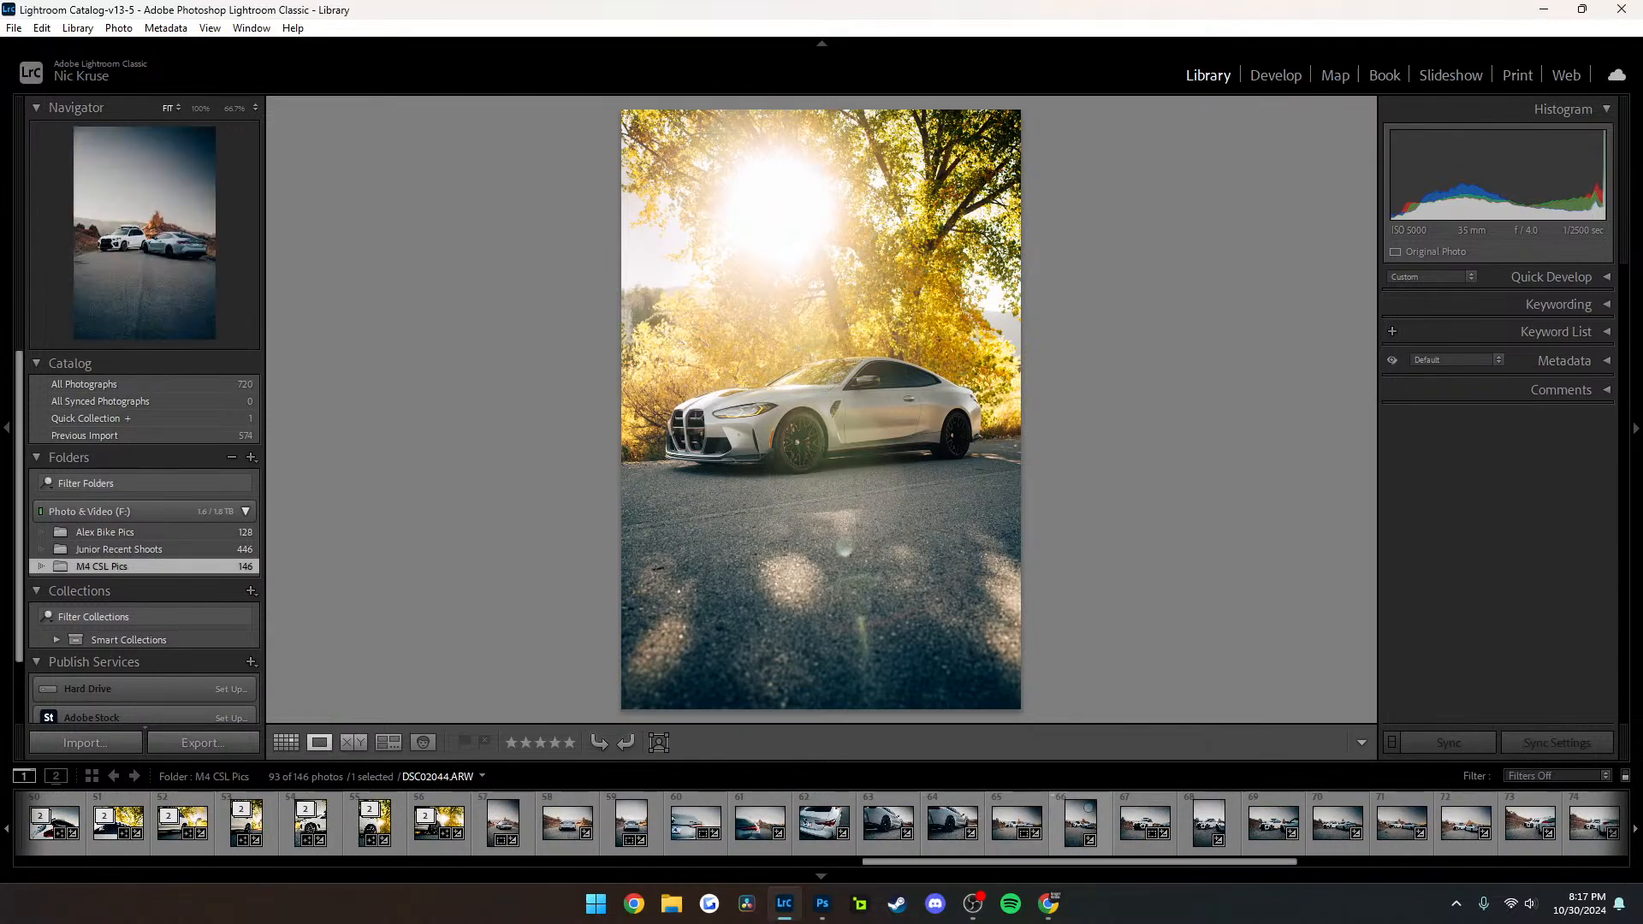
{"action": "left_click", "coordinate": [1086, 807]}
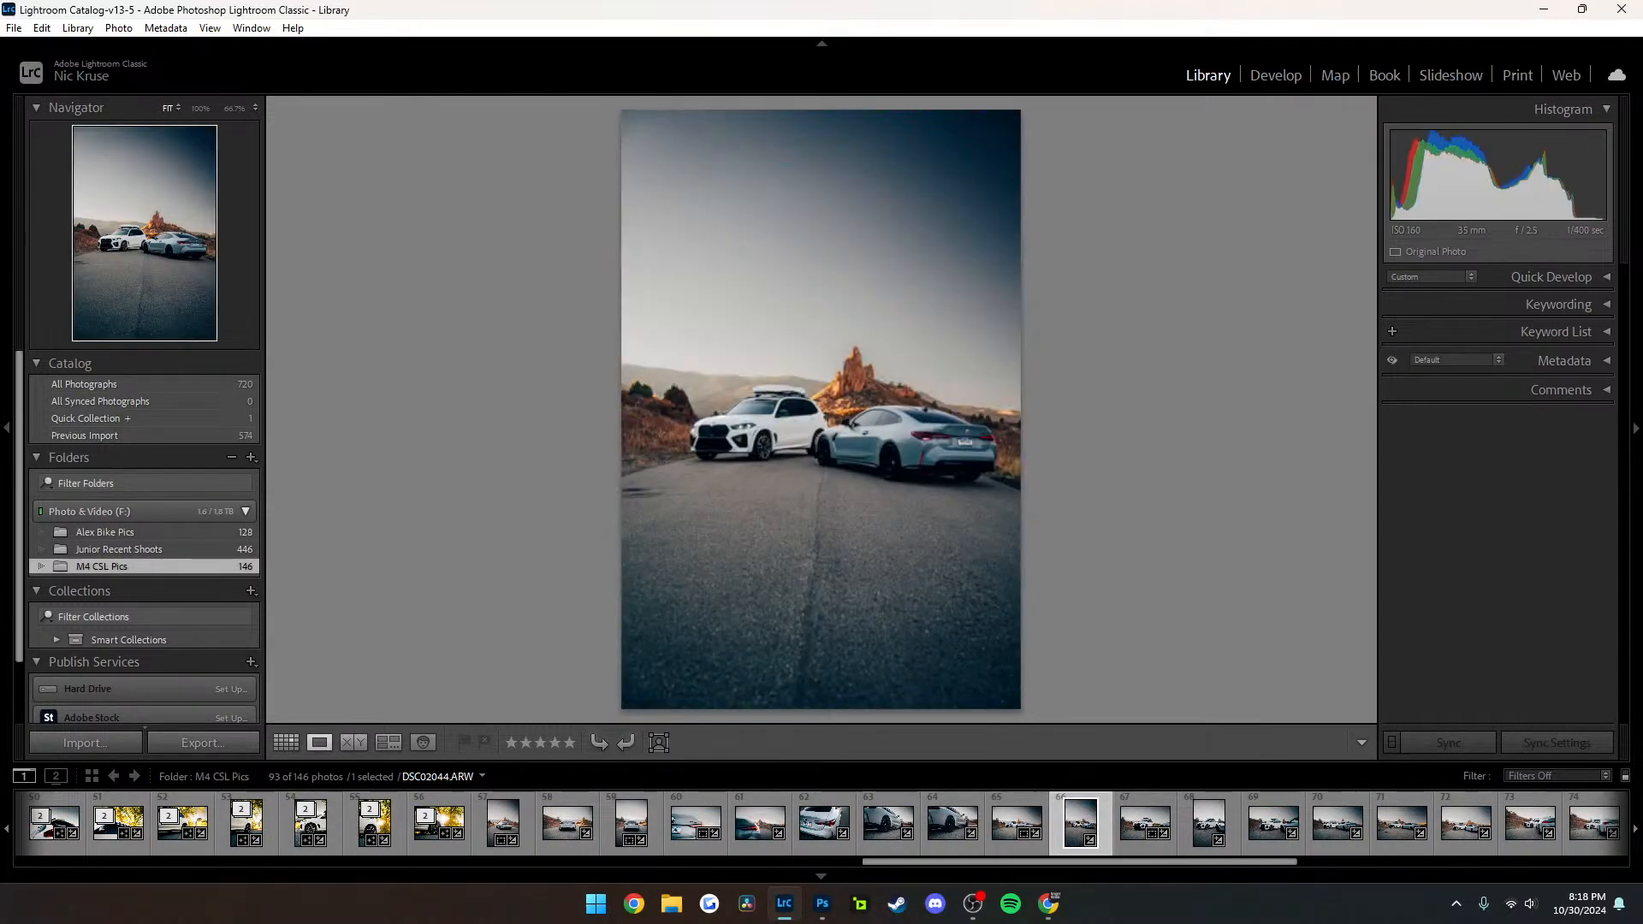
{"action": "key", "text": "z"}
{"action": "key", "text": "z"}
{"action": "key", "text": "z"}
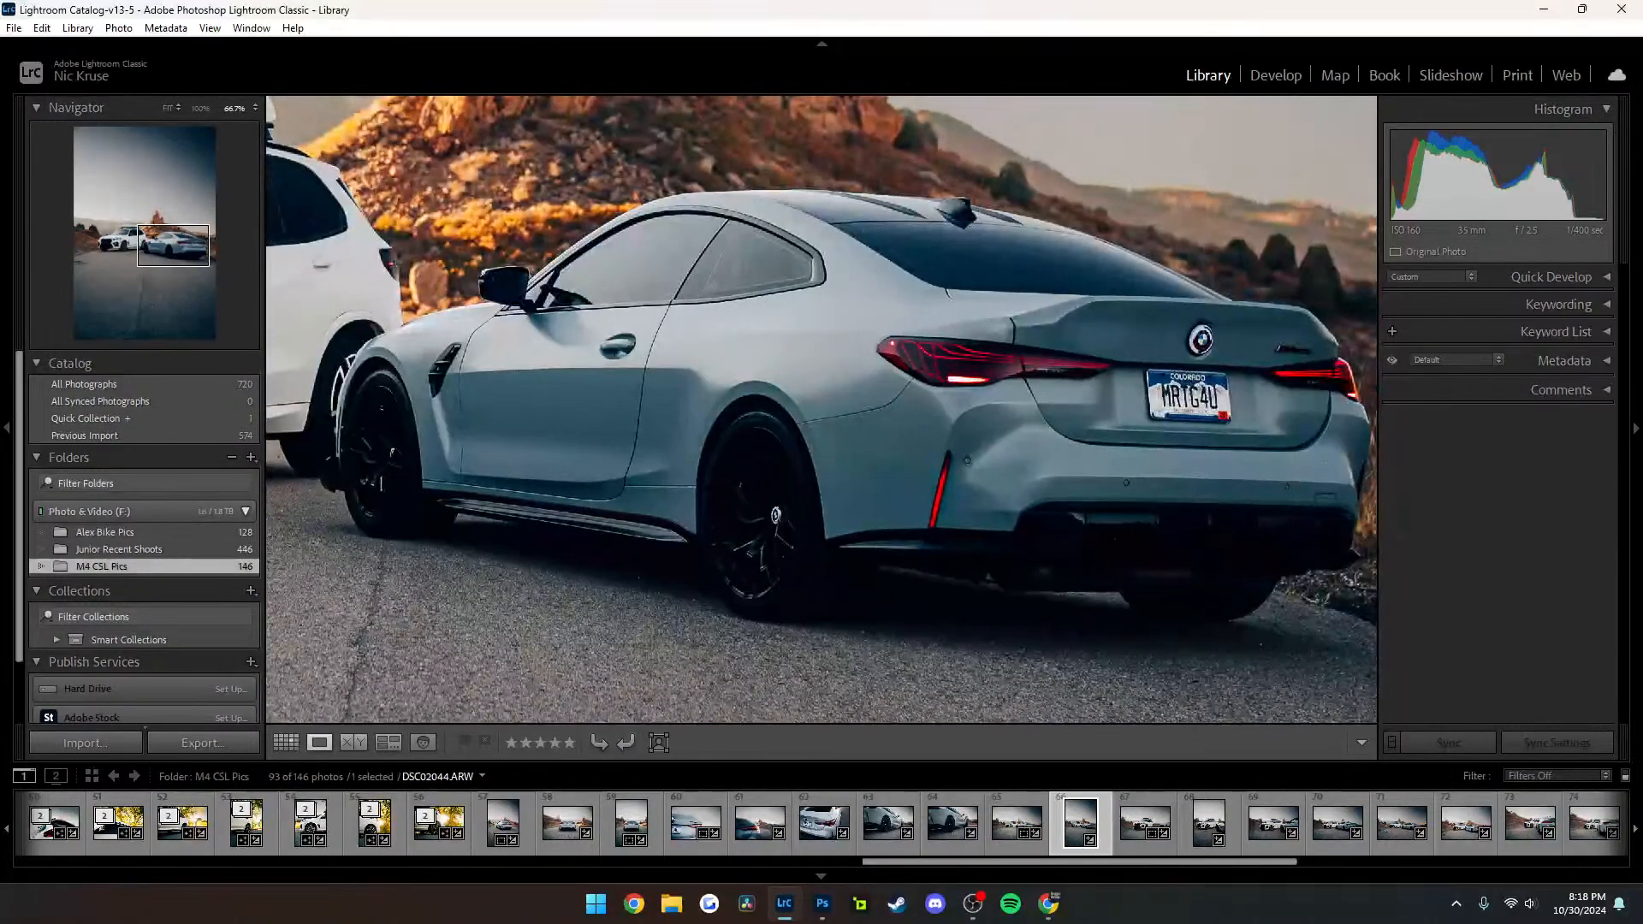
{"action": "key", "text": "z"}
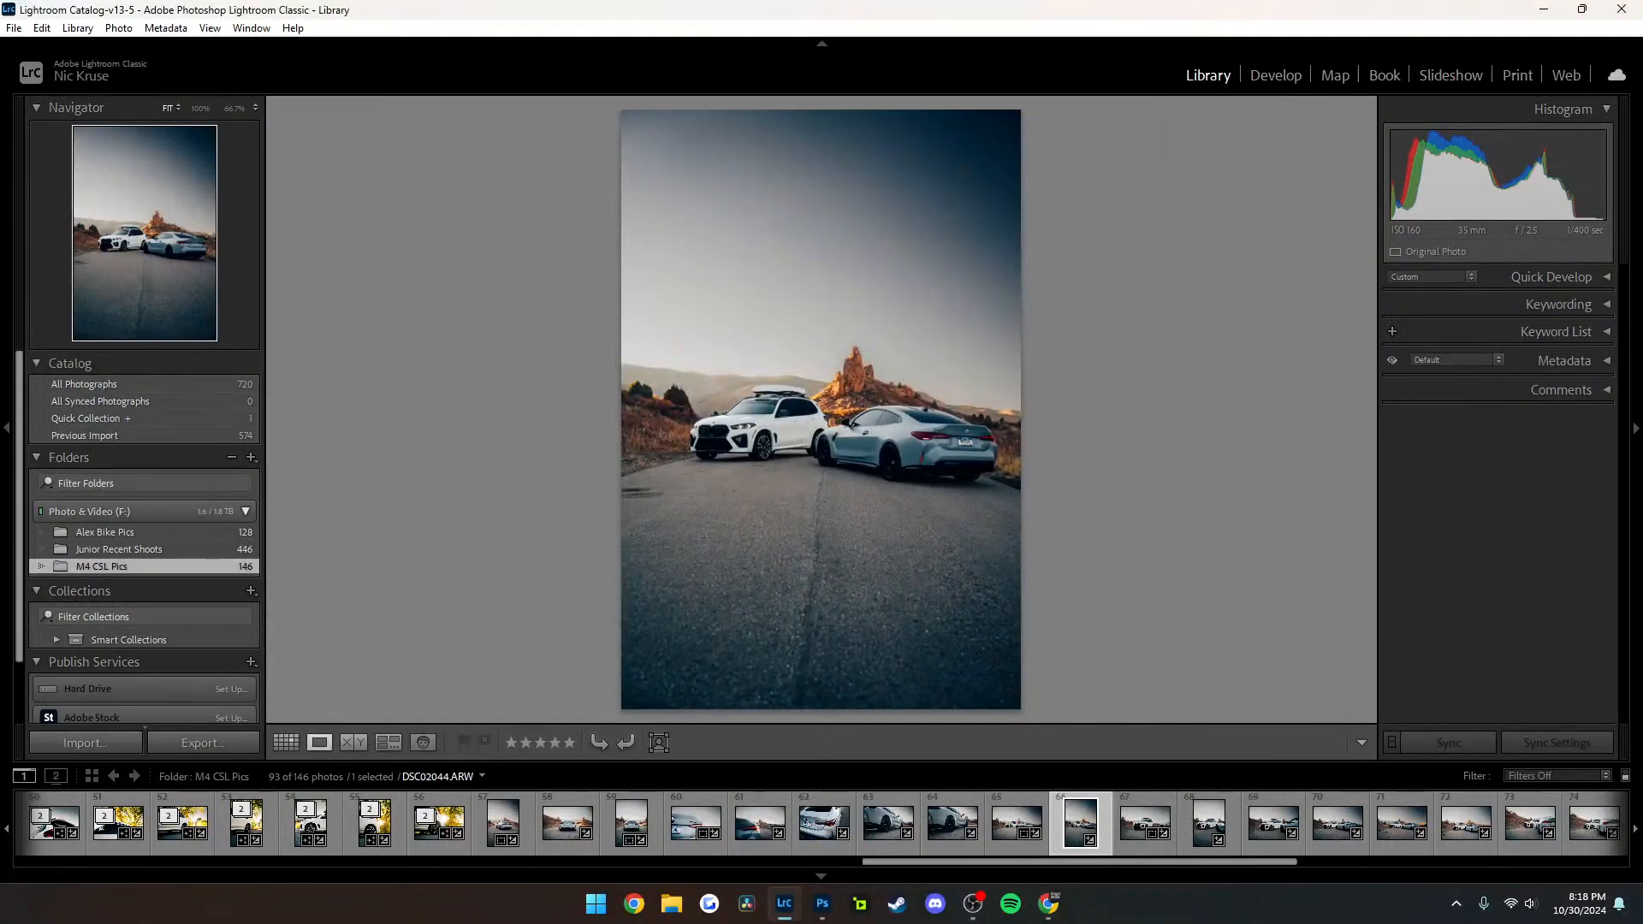
View the side-profile photo DSC01868-Enhanced-NR and the front-angle road photo DSC02102 in the M4 CSL Pics folder
{"action": "scroll", "coordinate": [946, 823], "scroll_direction": "up", "scroll_amount": 10}
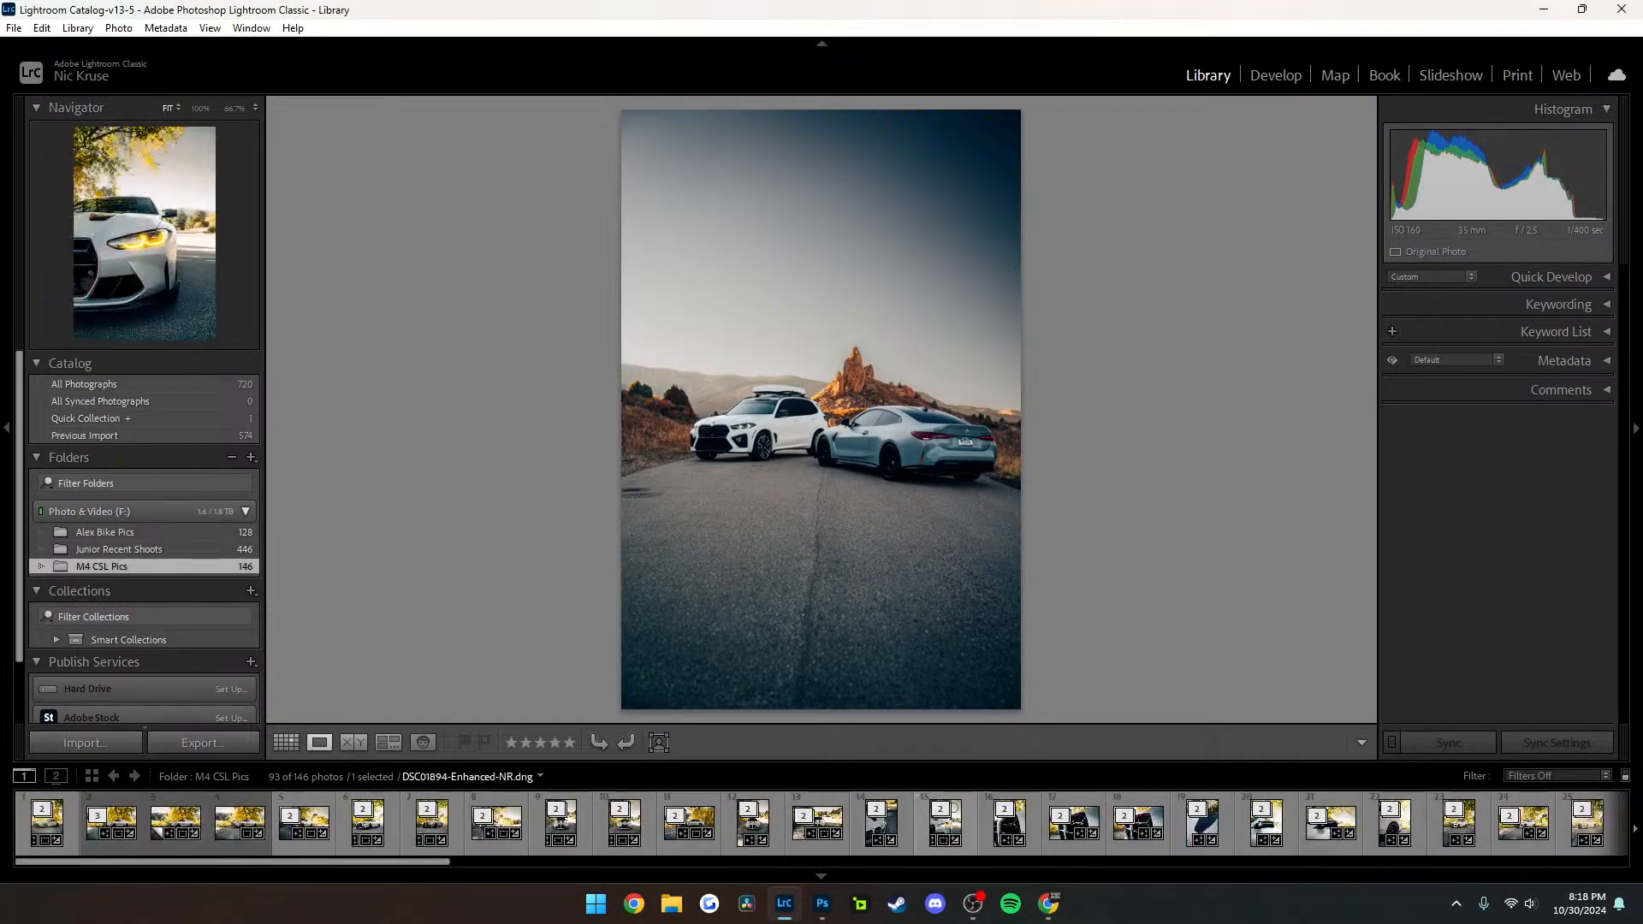
{"action": "left_click", "coordinate": [689, 822]}
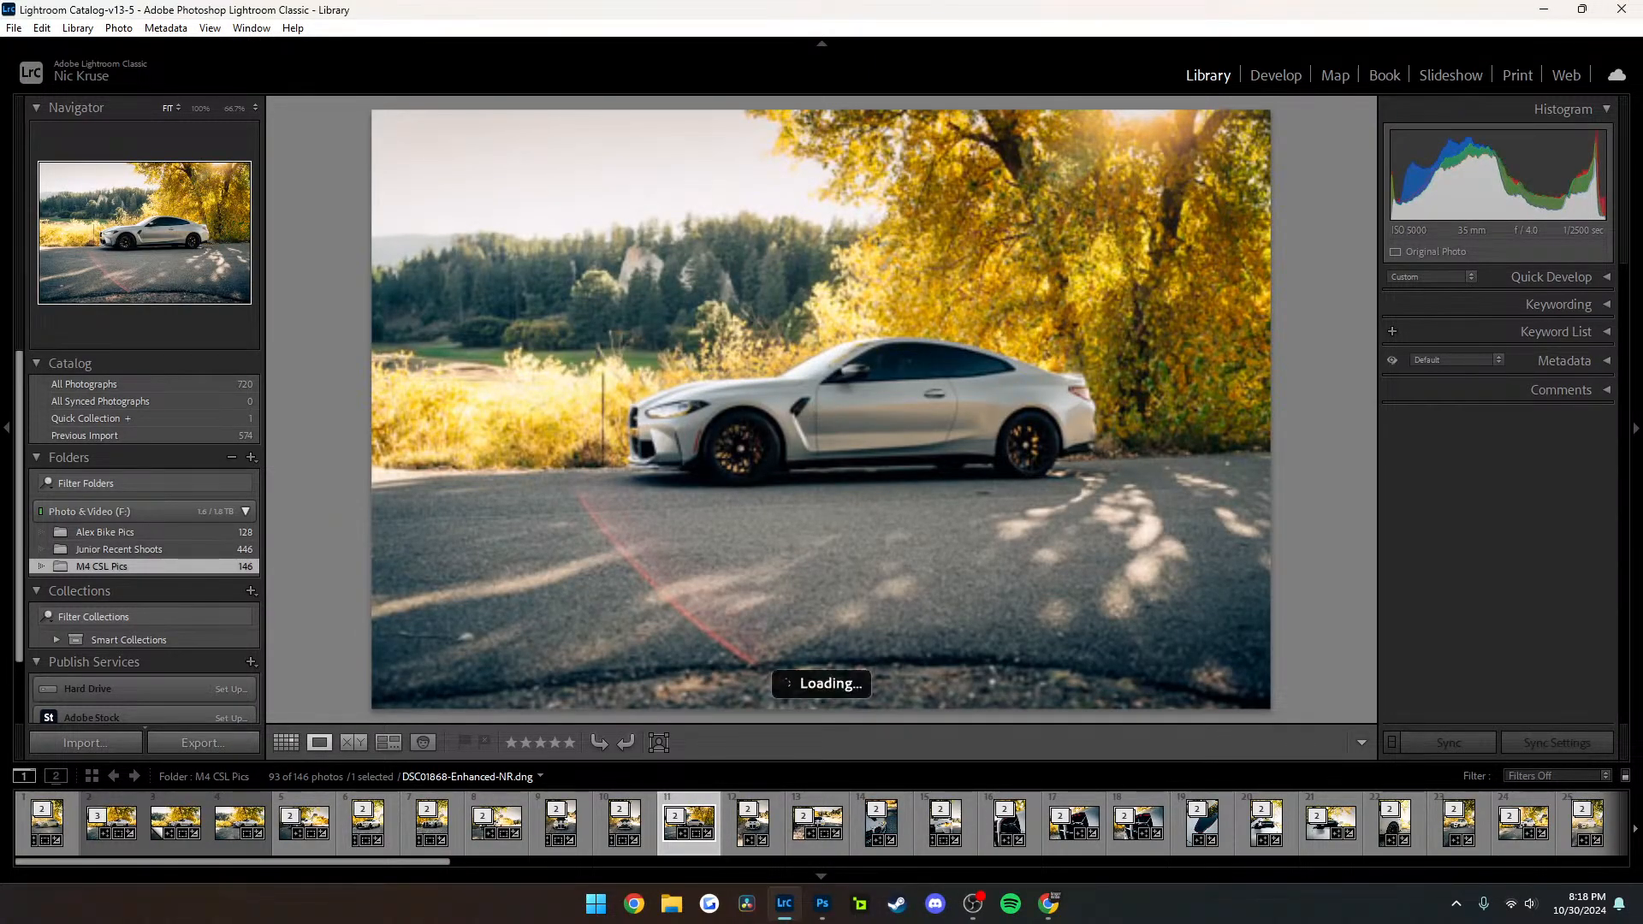
{"action": "key", "text": "alt+Tab"}
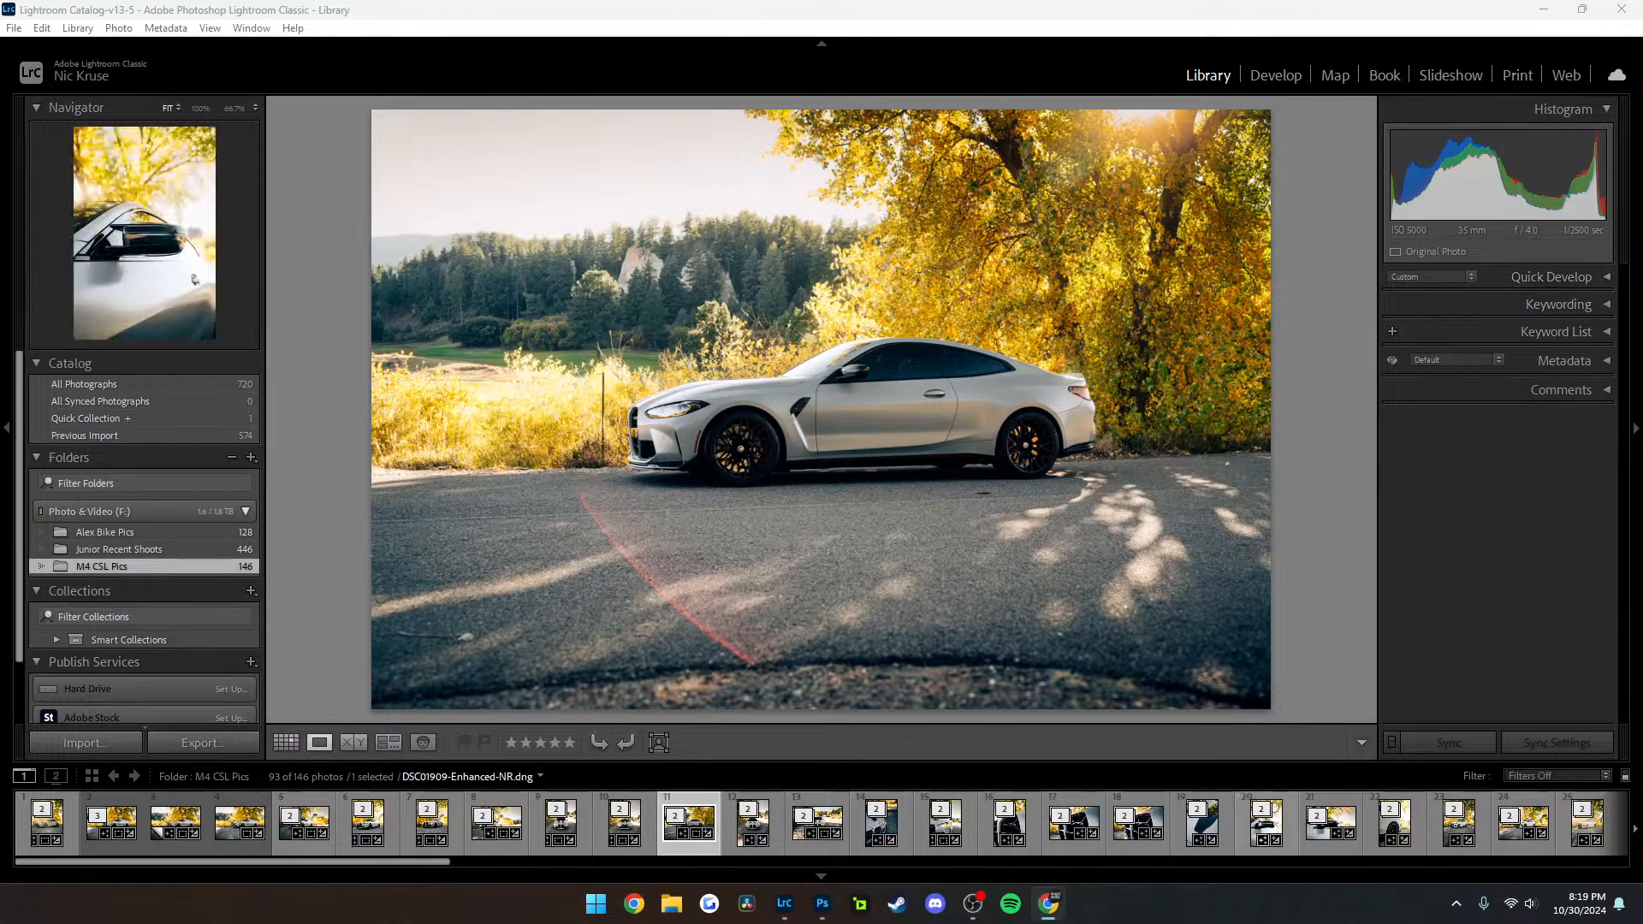
{"action": "scroll", "coordinate": [824, 821], "scroll_direction": "down", "scroll_amount": 15}
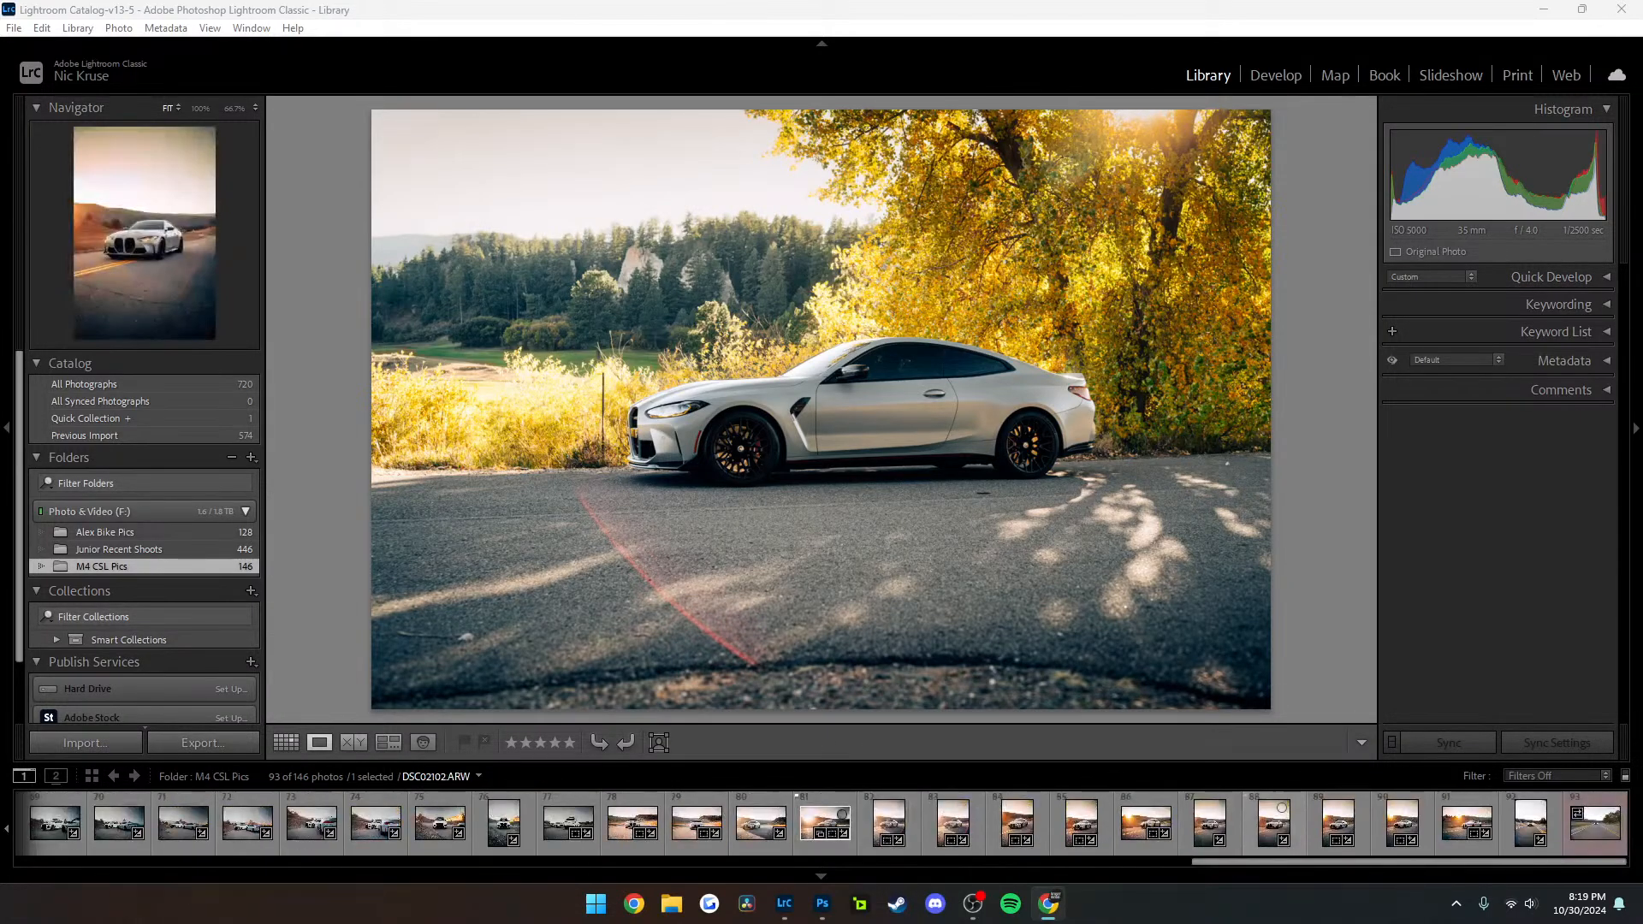
{"action": "left_click", "coordinate": [1281, 808]}
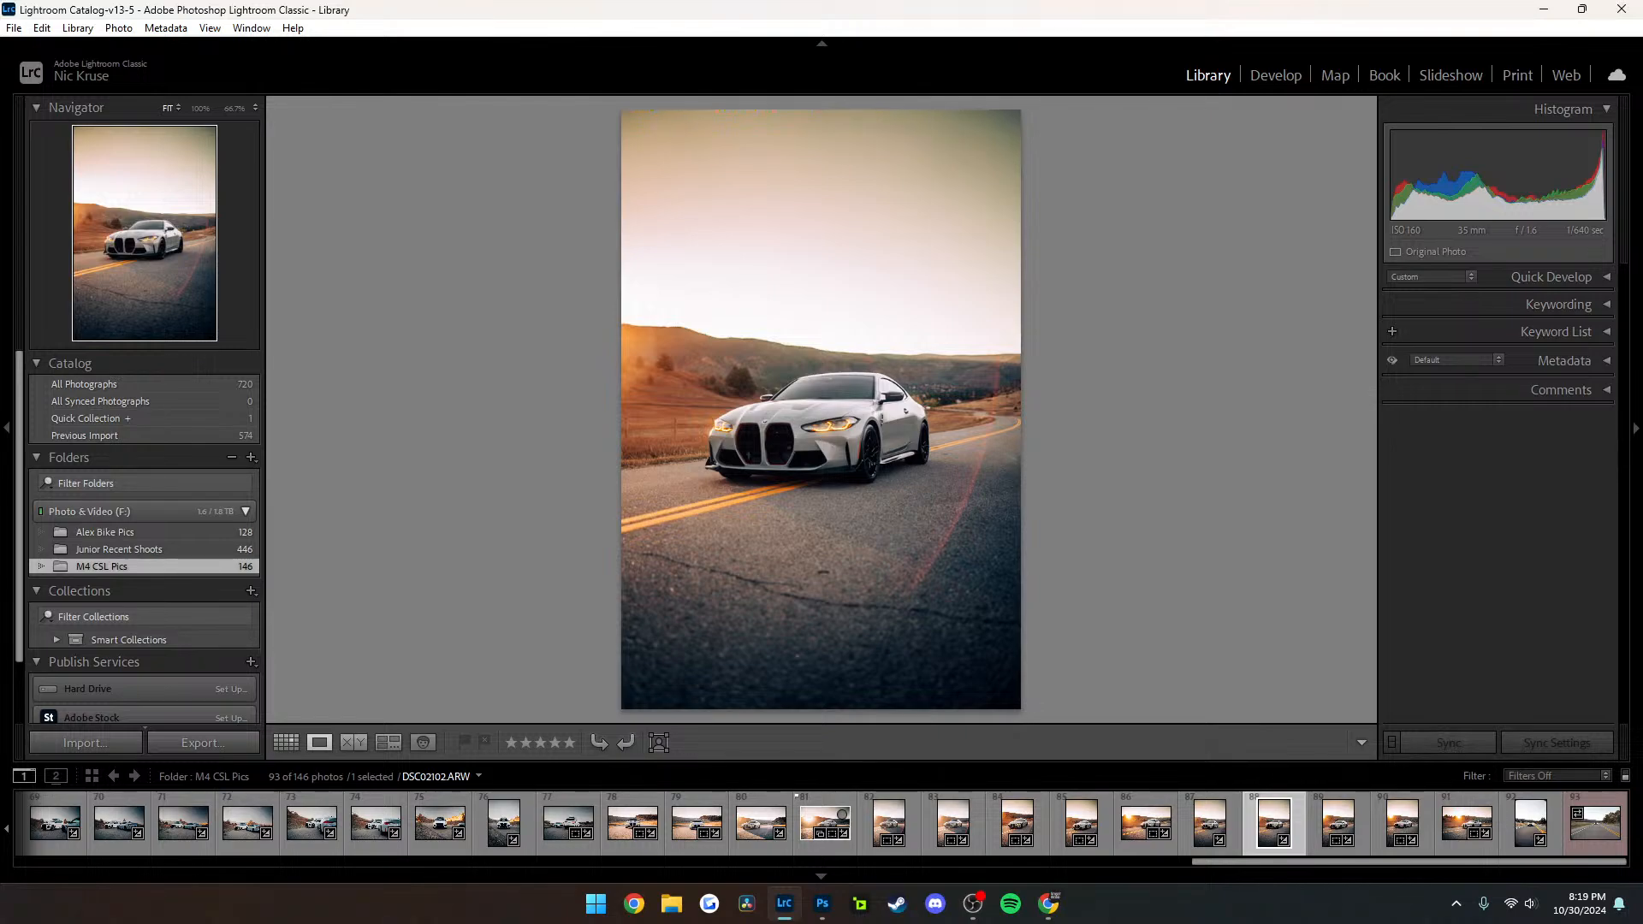
{"action": "key", "text": "alt+Tab"}
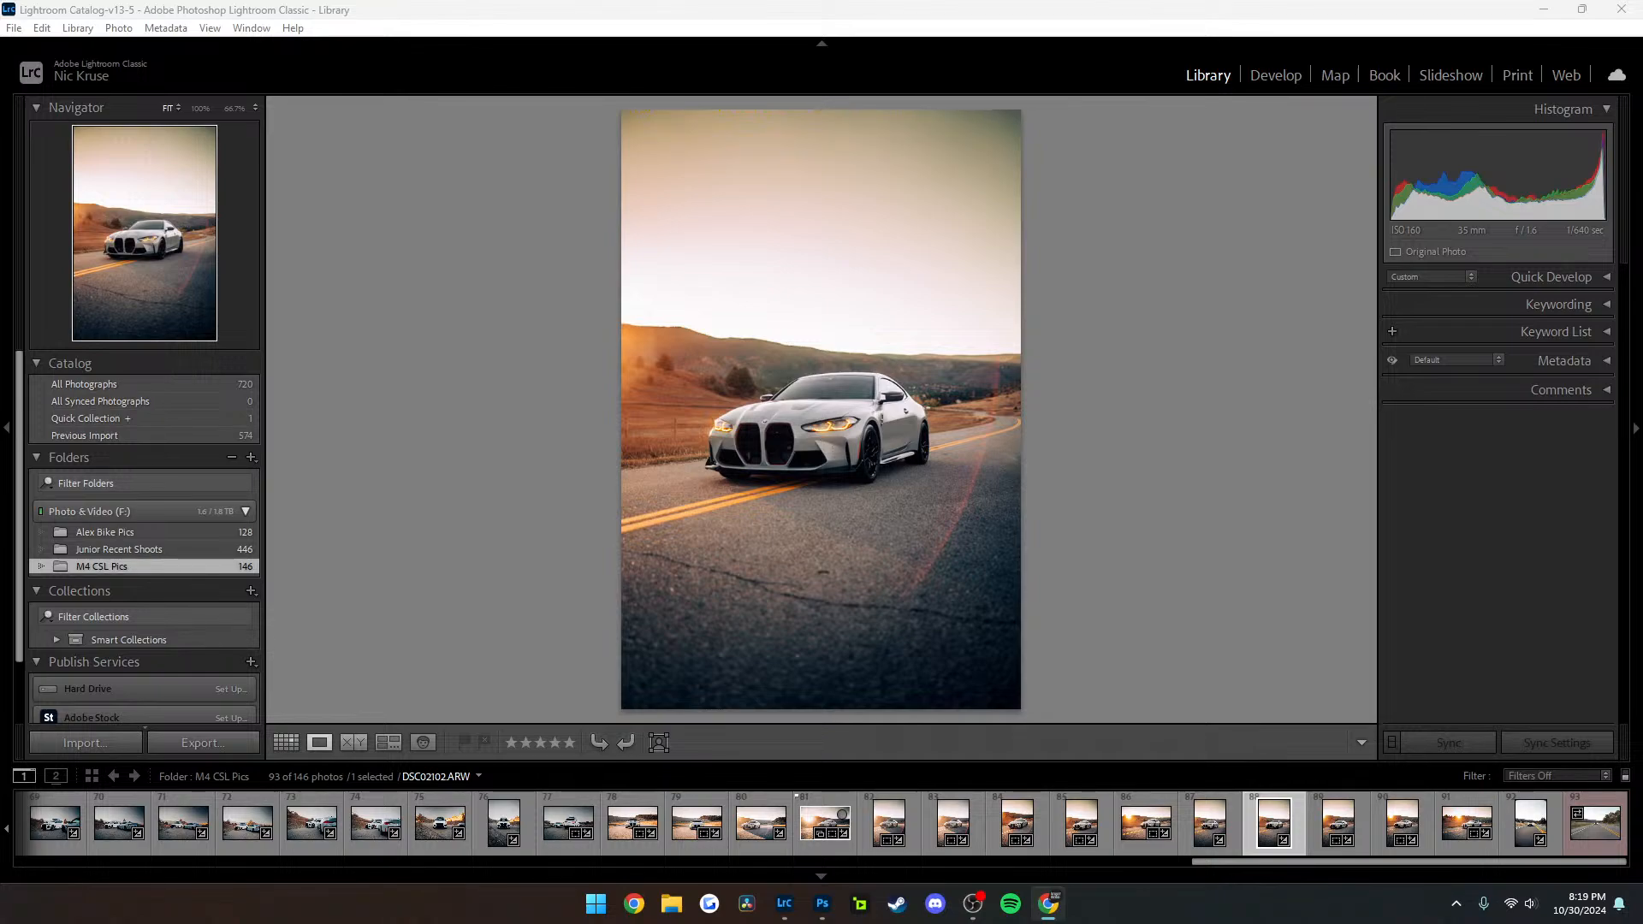
Switch to Photoshop and close the finished documents m4csl-33, m4csl-32 and m4csl-31
{"action": "scroll", "coordinate": [1208, 823], "scroll_direction": "up", "scroll_amount": 15}
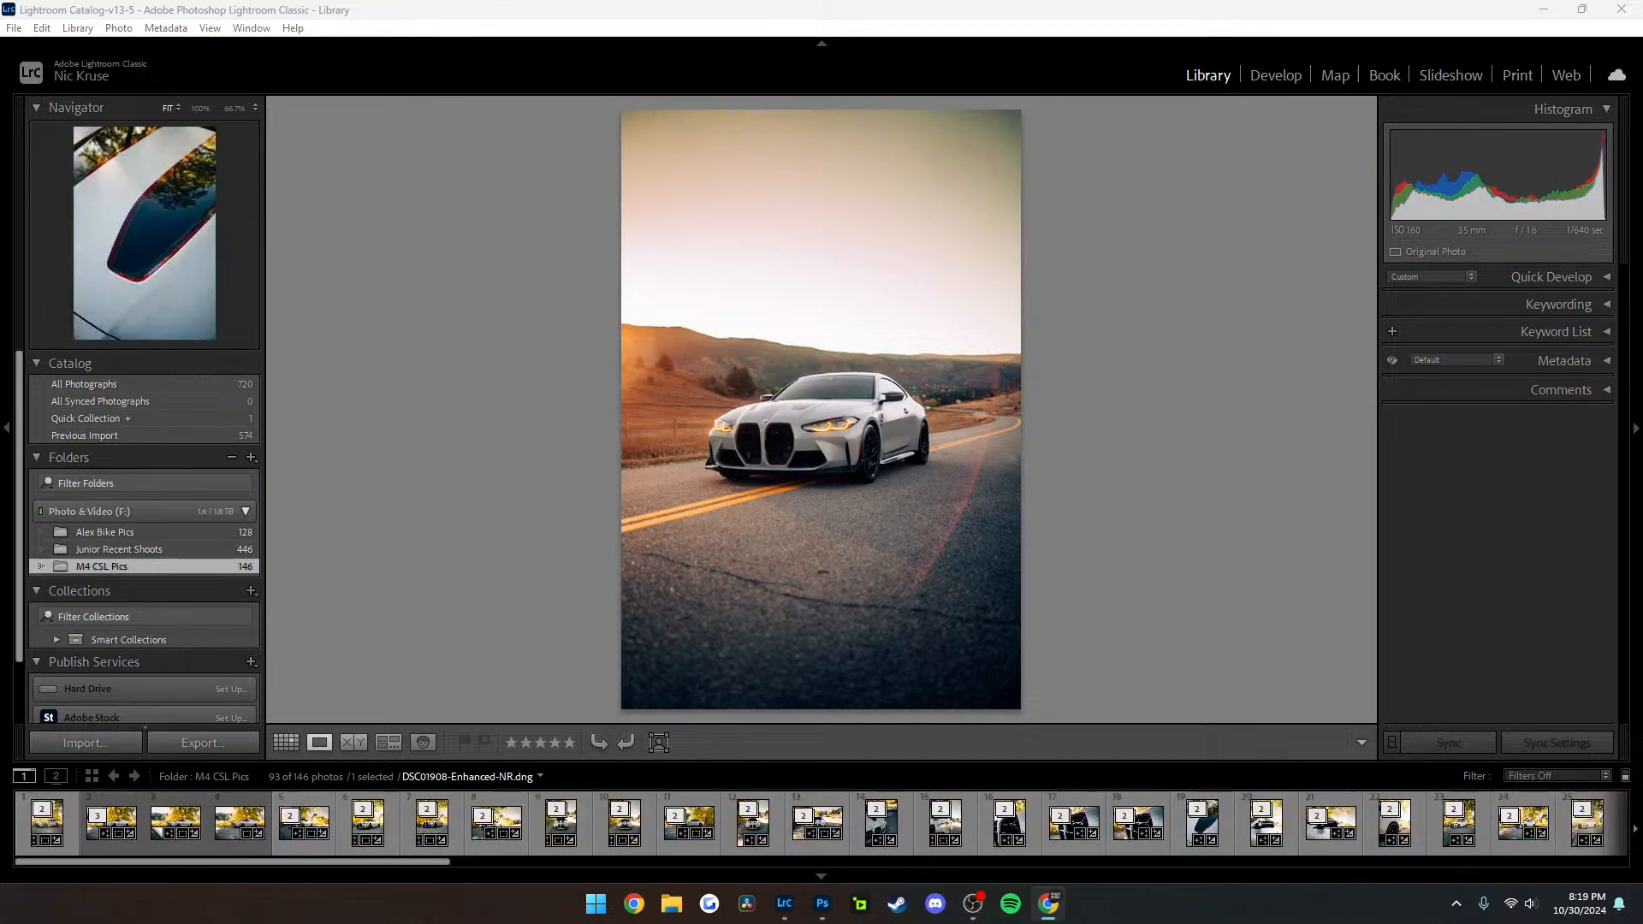
{"action": "left_click", "coordinate": [823, 904]}
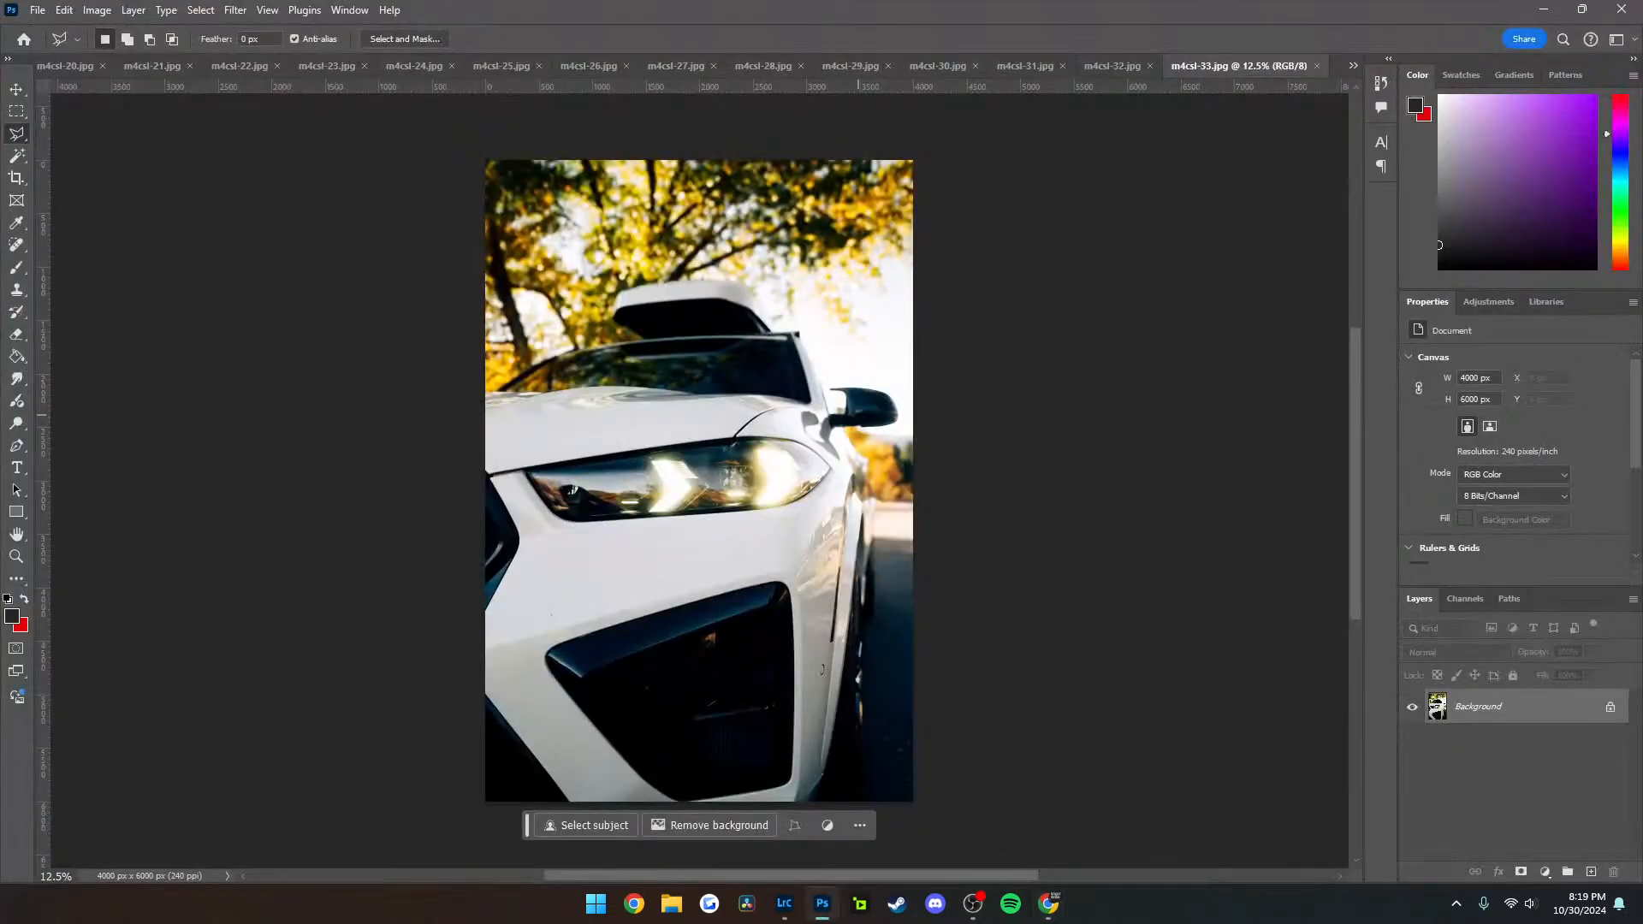
{"action": "left_click", "coordinate": [1316, 66]}
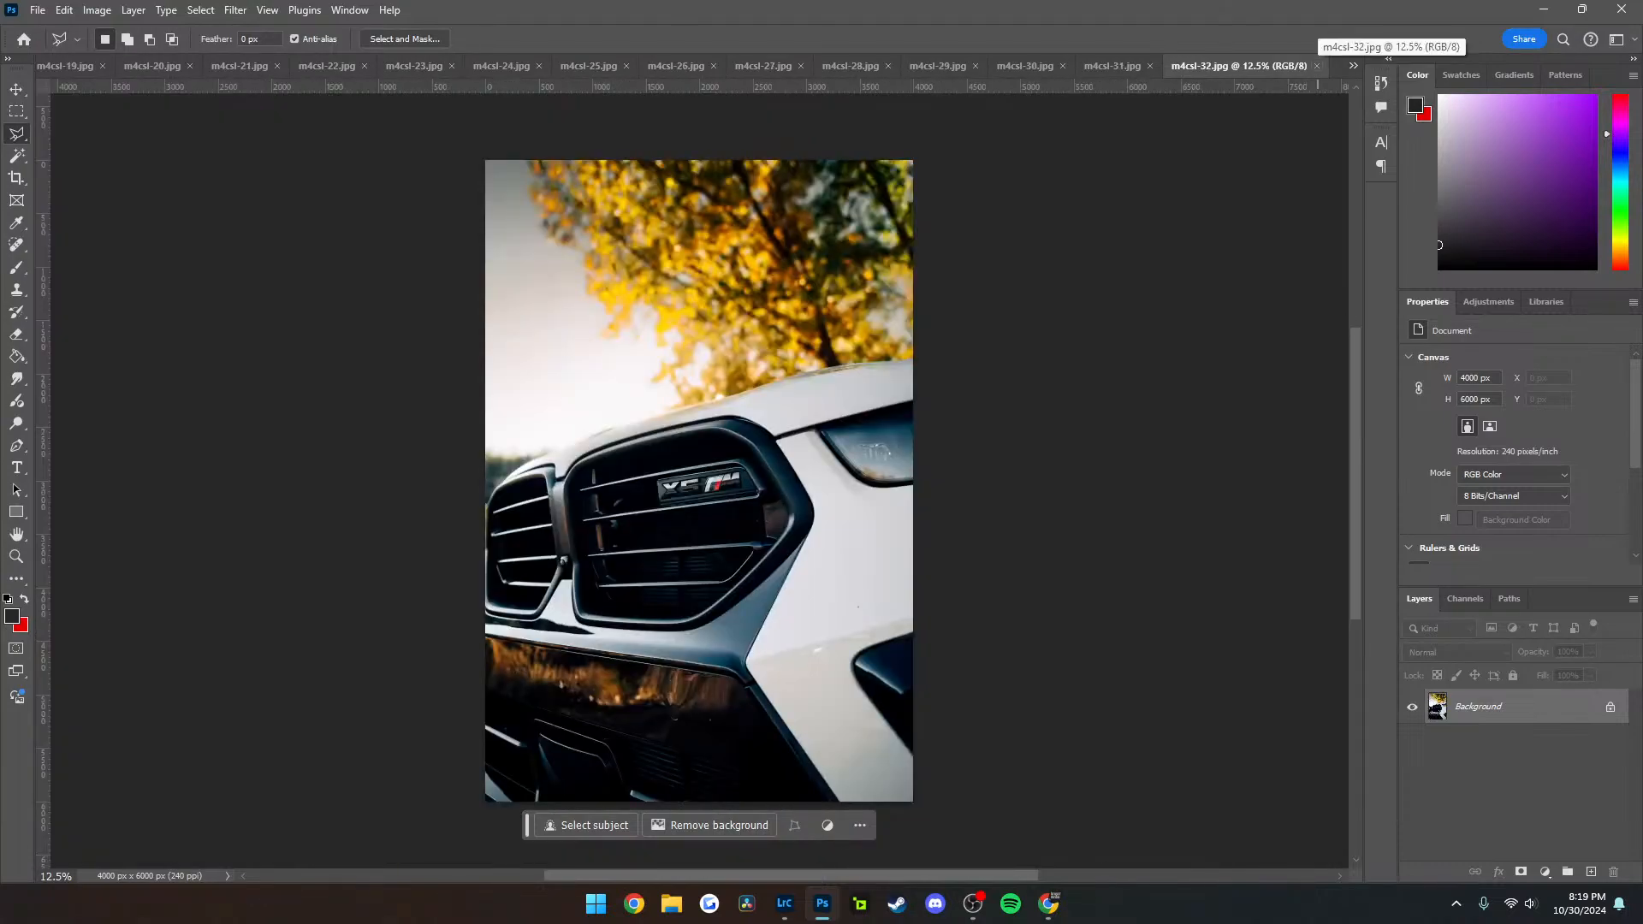
{"action": "left_click", "coordinate": [1316, 66]}
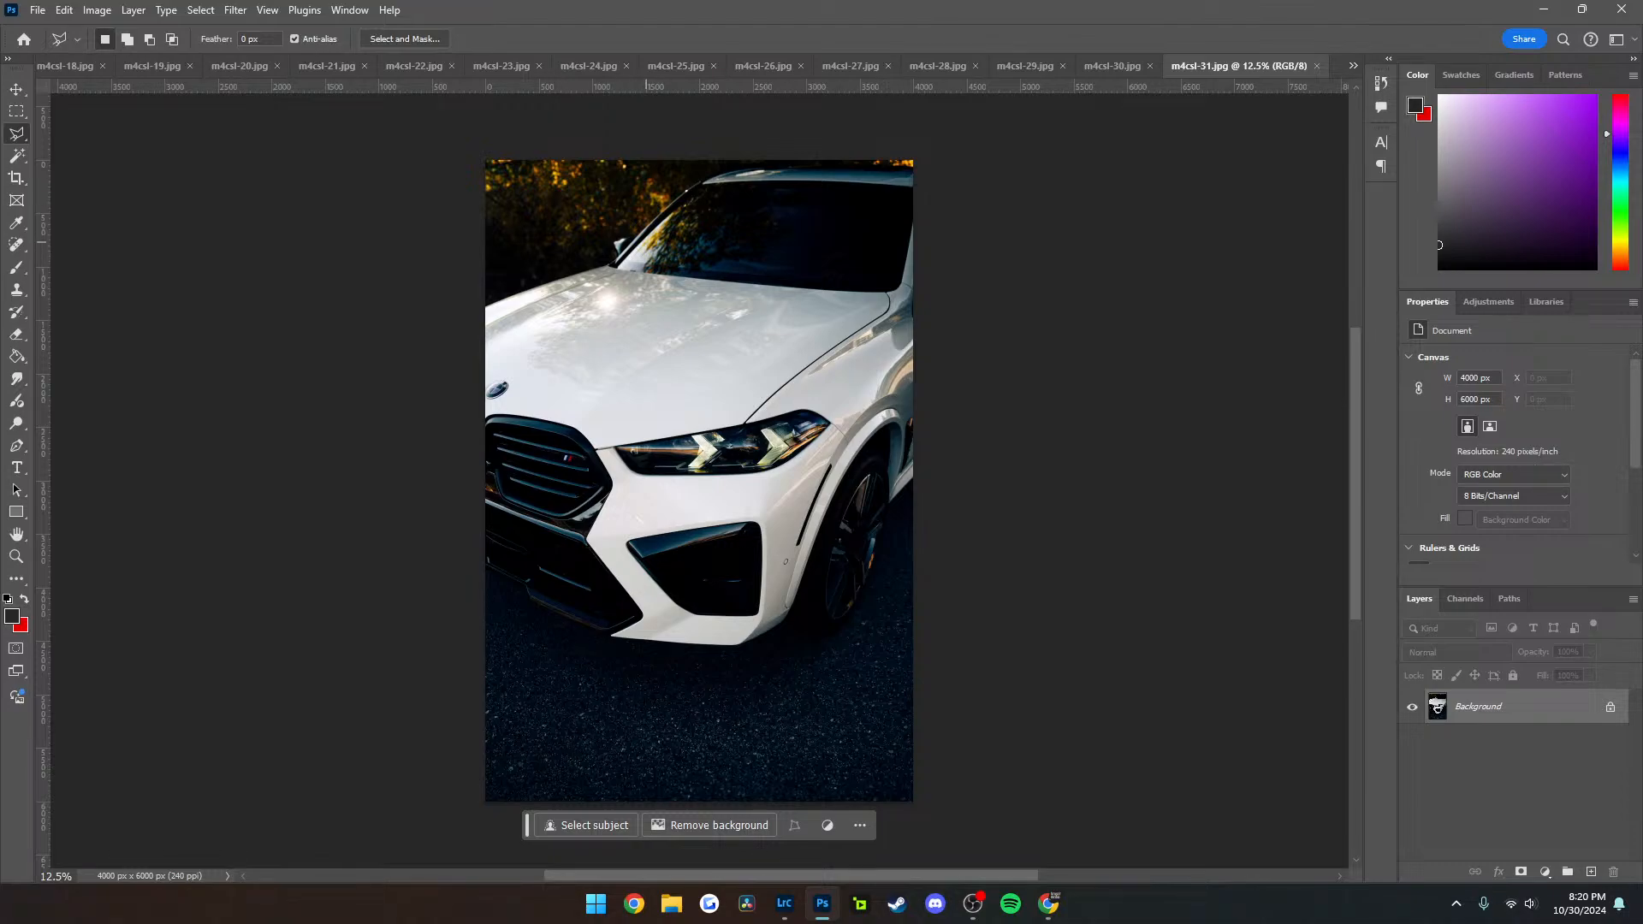
{"action": "left_click", "coordinate": [1316, 66]}
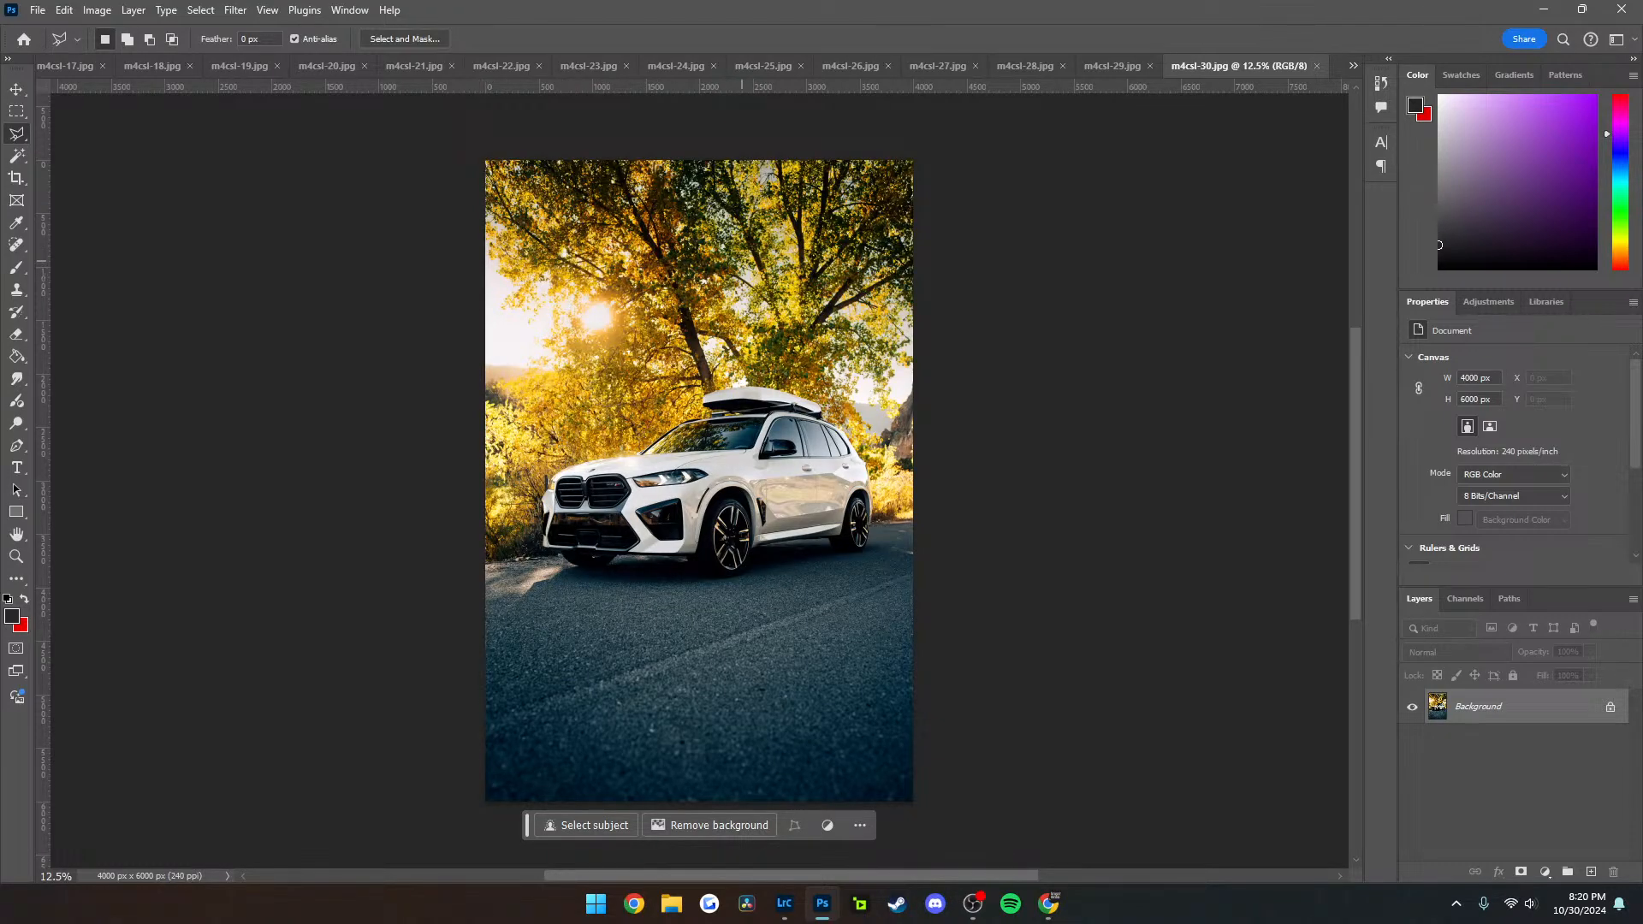
Switch to Lightroom Classic and open the white SUV photo DSC01949-Enhanced-NR in the Develop module
{"action": "left_click", "coordinate": [783, 903]}
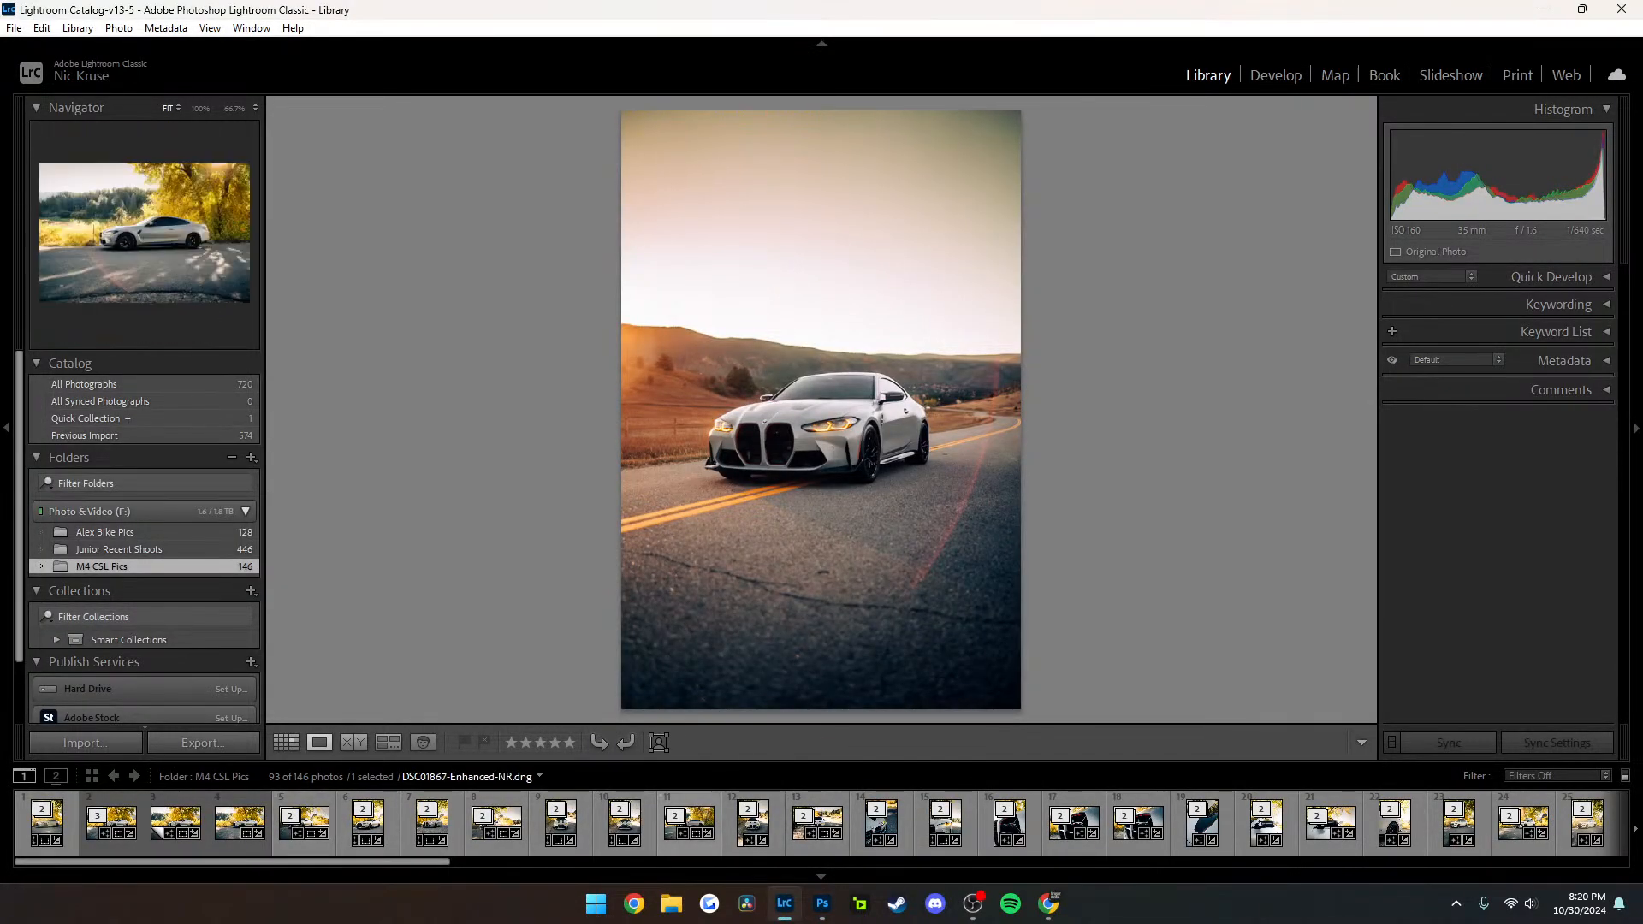
{"action": "scroll", "coordinate": [915, 821], "scroll_direction": "down", "scroll_amount": 5}
{"action": "left_click", "coordinate": [469, 821]}
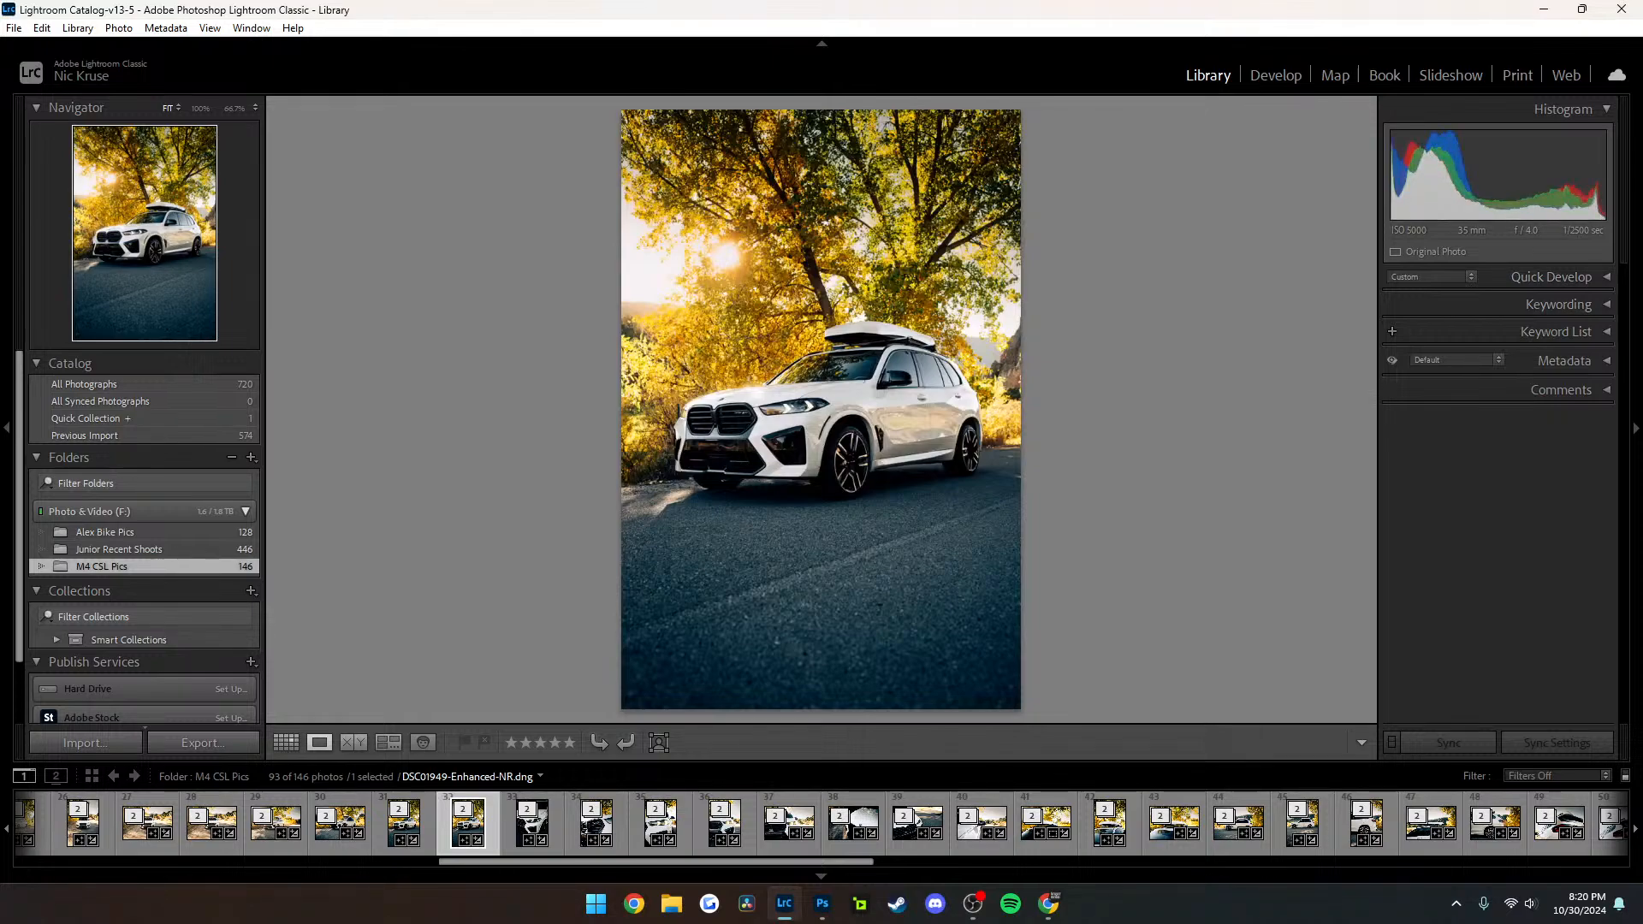
{"action": "left_click", "coordinate": [1559, 277]}
{"action": "left_click", "coordinate": [1559, 278]}
{"action": "key", "text": "d"}
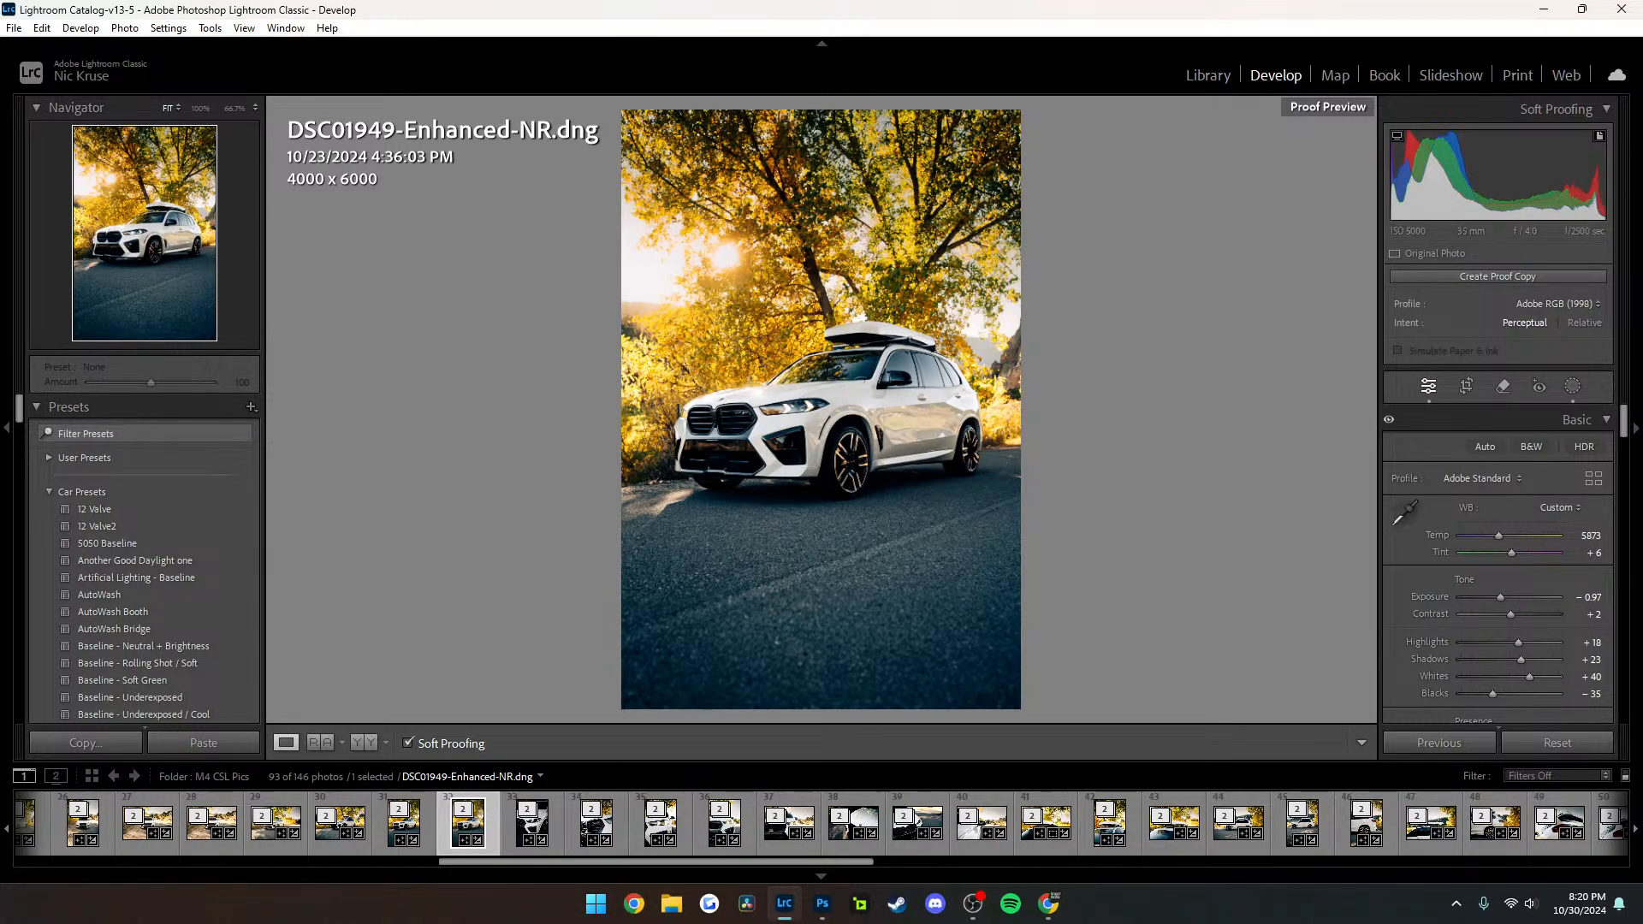
Compare DSC01949-Enhanced-NR with soft proofing on and off, and collapse and reopen its histogram section
{"action": "key", "text": "p"}
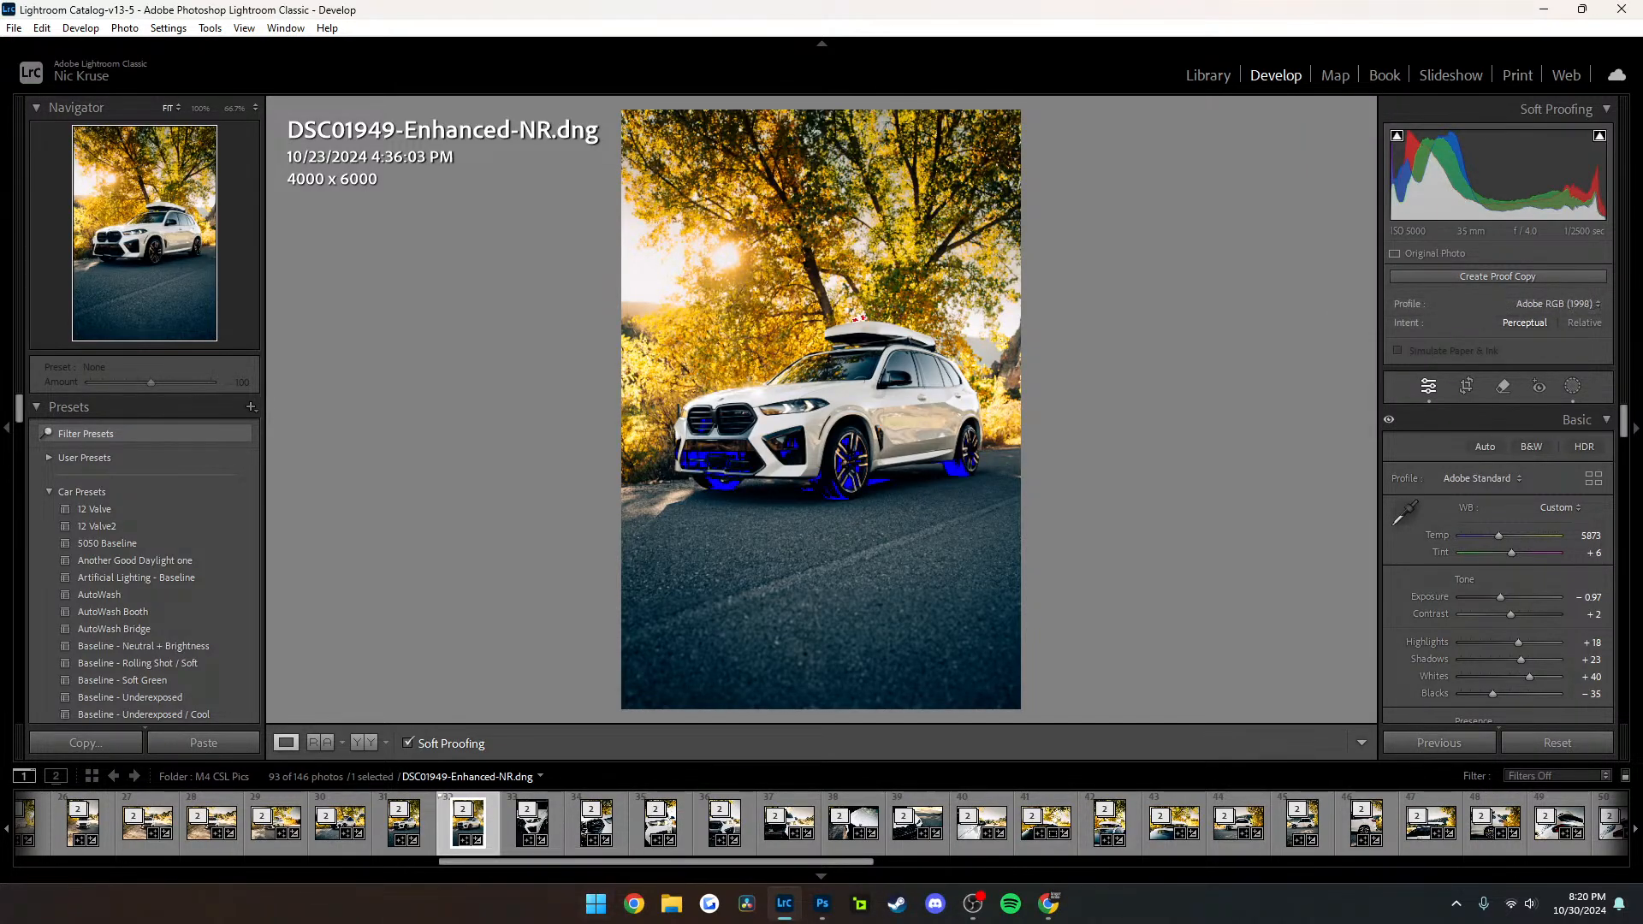
{"action": "key", "text": "s"}
{"action": "key", "text": "s"}
{"action": "key", "text": "s"}
{"action": "key", "text": "s"}
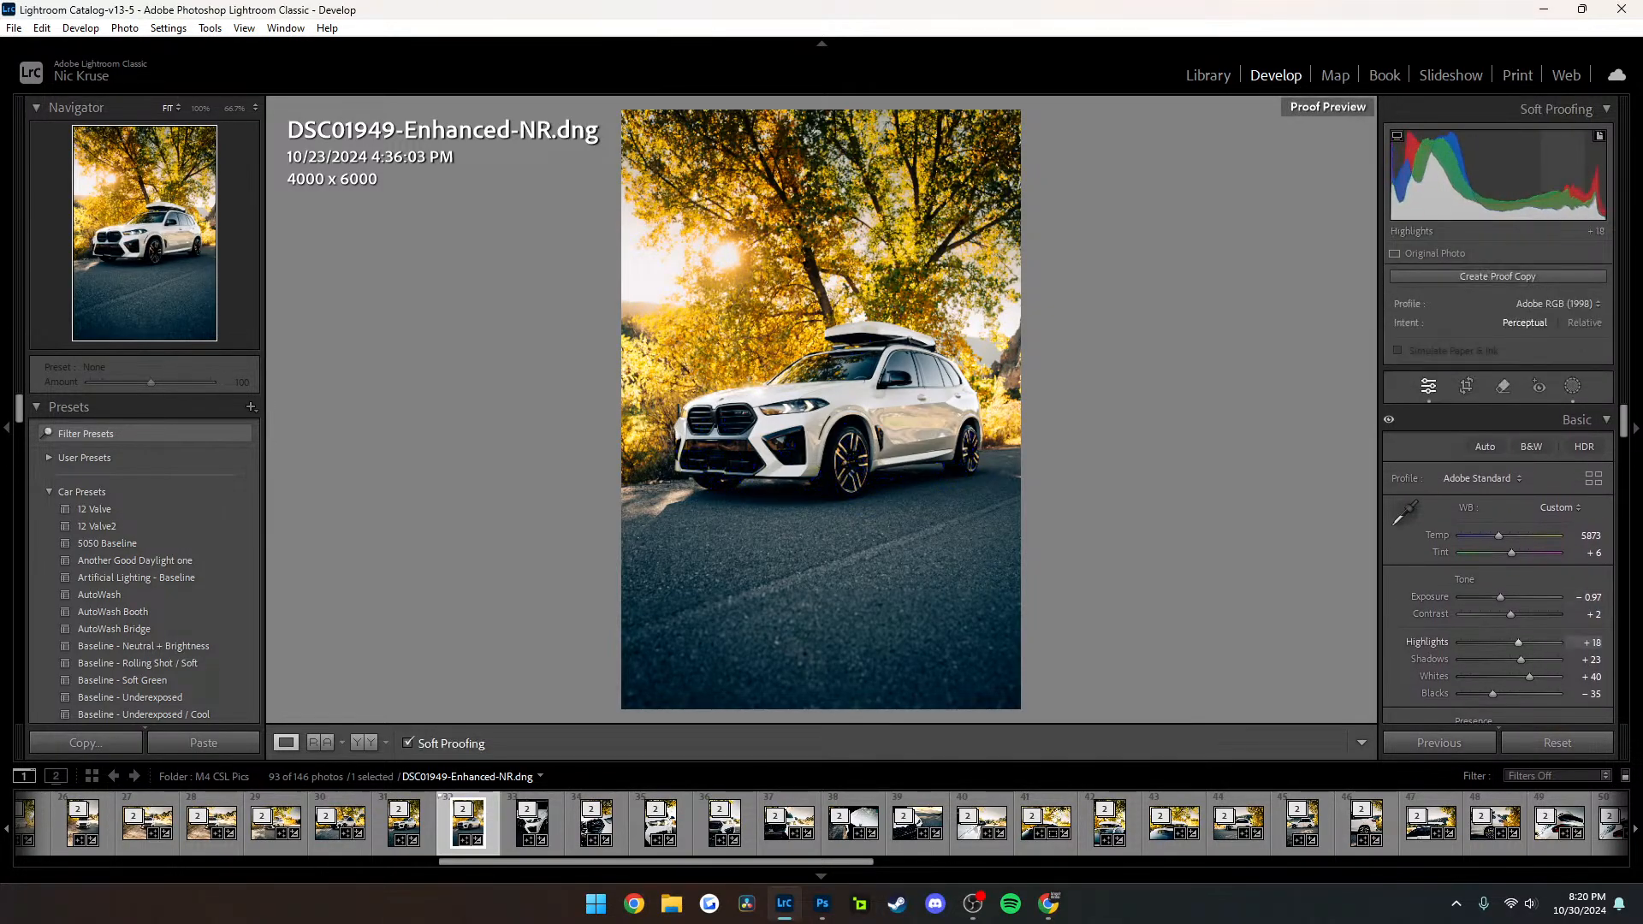
{"action": "key", "text": "ctrl+0"}
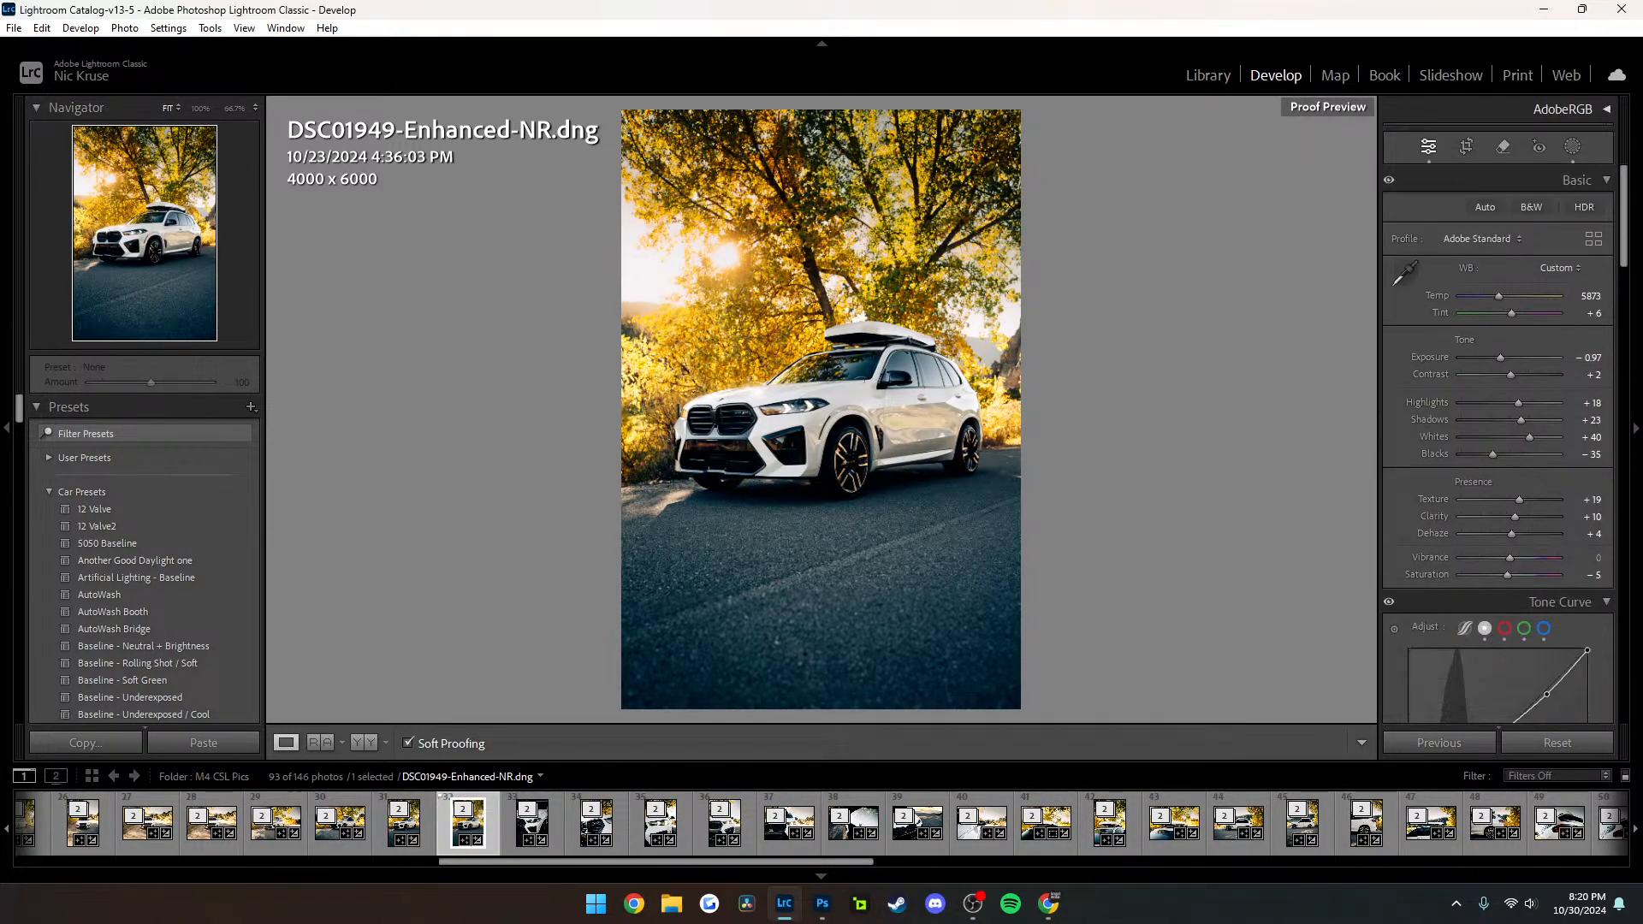
{"action": "key", "text": "ctrl+0"}
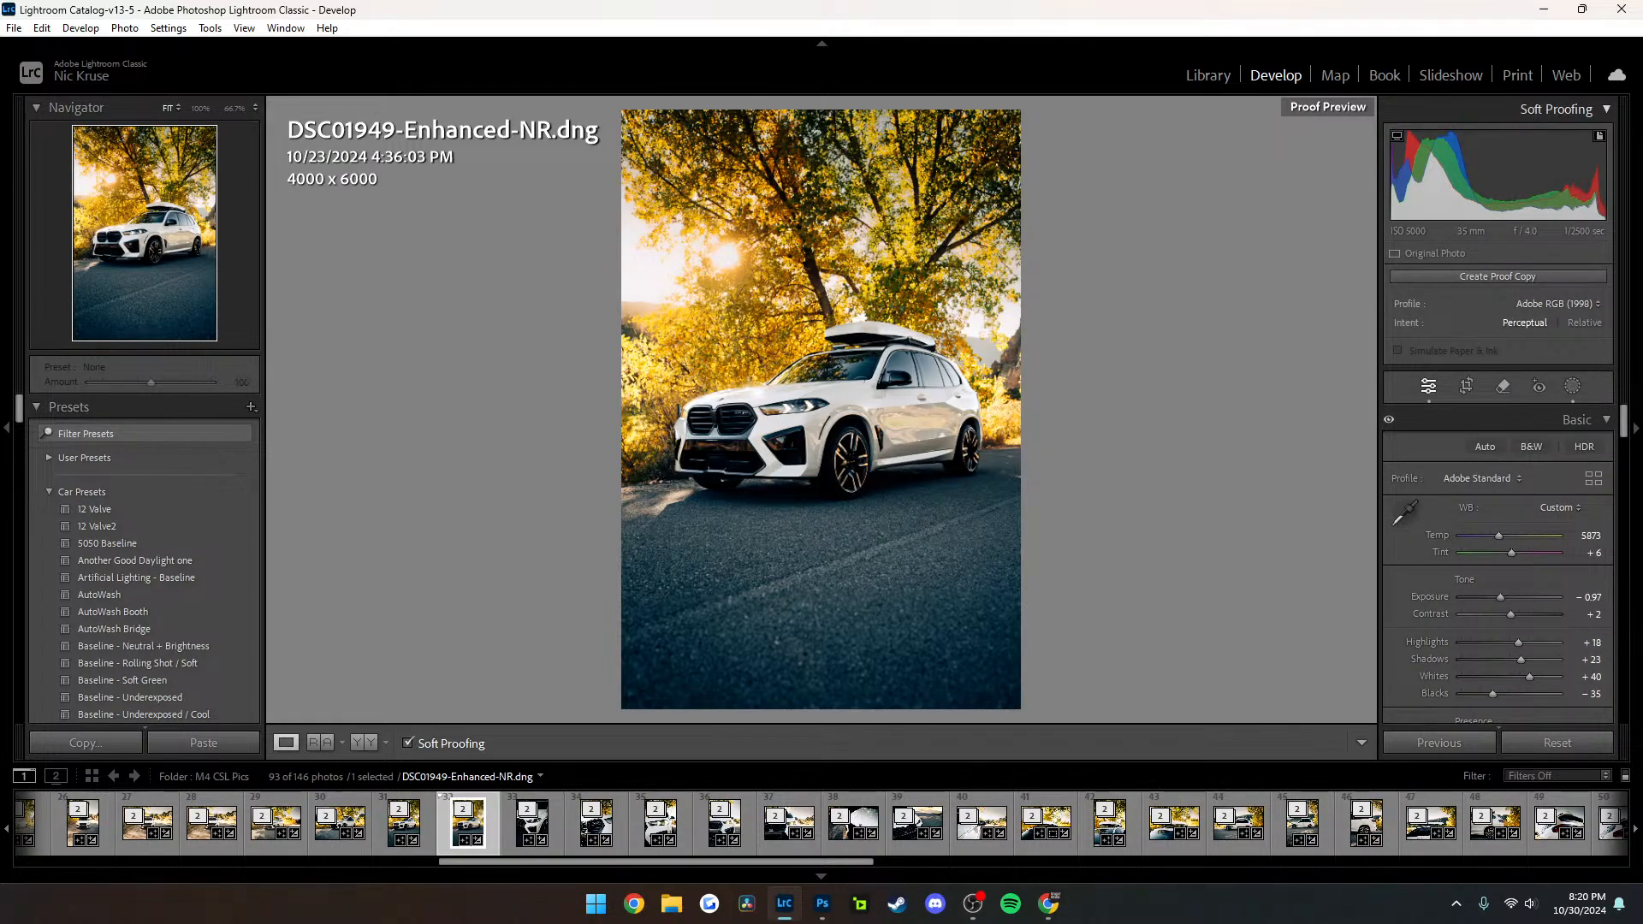
{"action": "key", "text": "alt+Tab"}
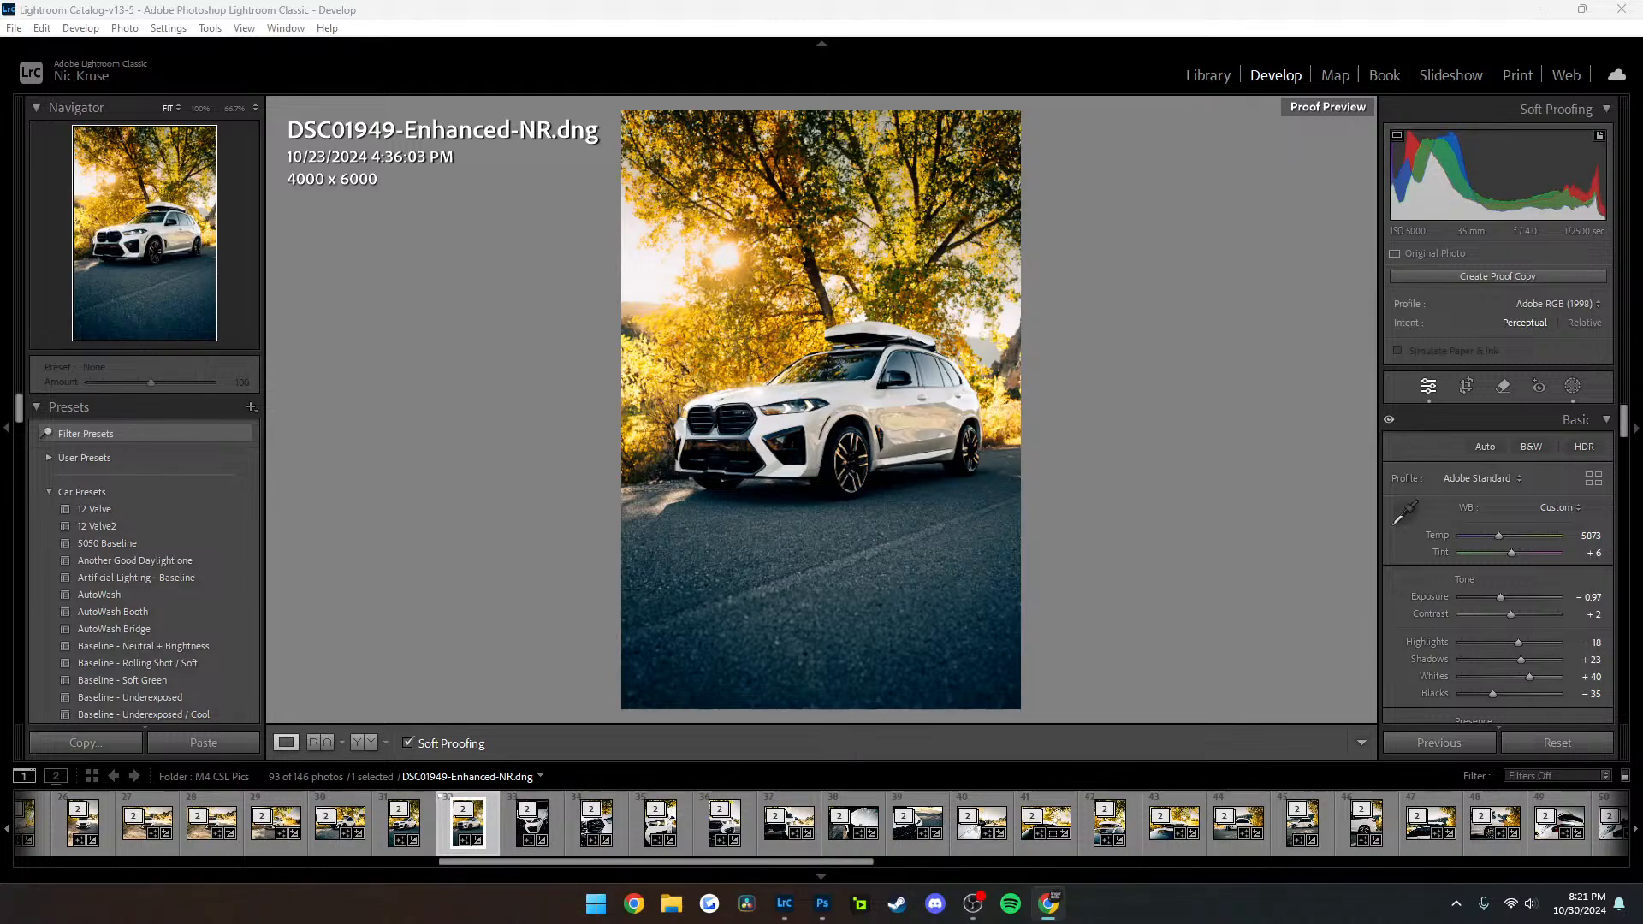
In the two-car photo DSC02051, try darkening the sky mask to an exposure of −1.97, and undo it without creating a proof copy
{"action": "scroll", "coordinate": [856, 820], "scroll_direction": "down", "scroll_amount": 10}
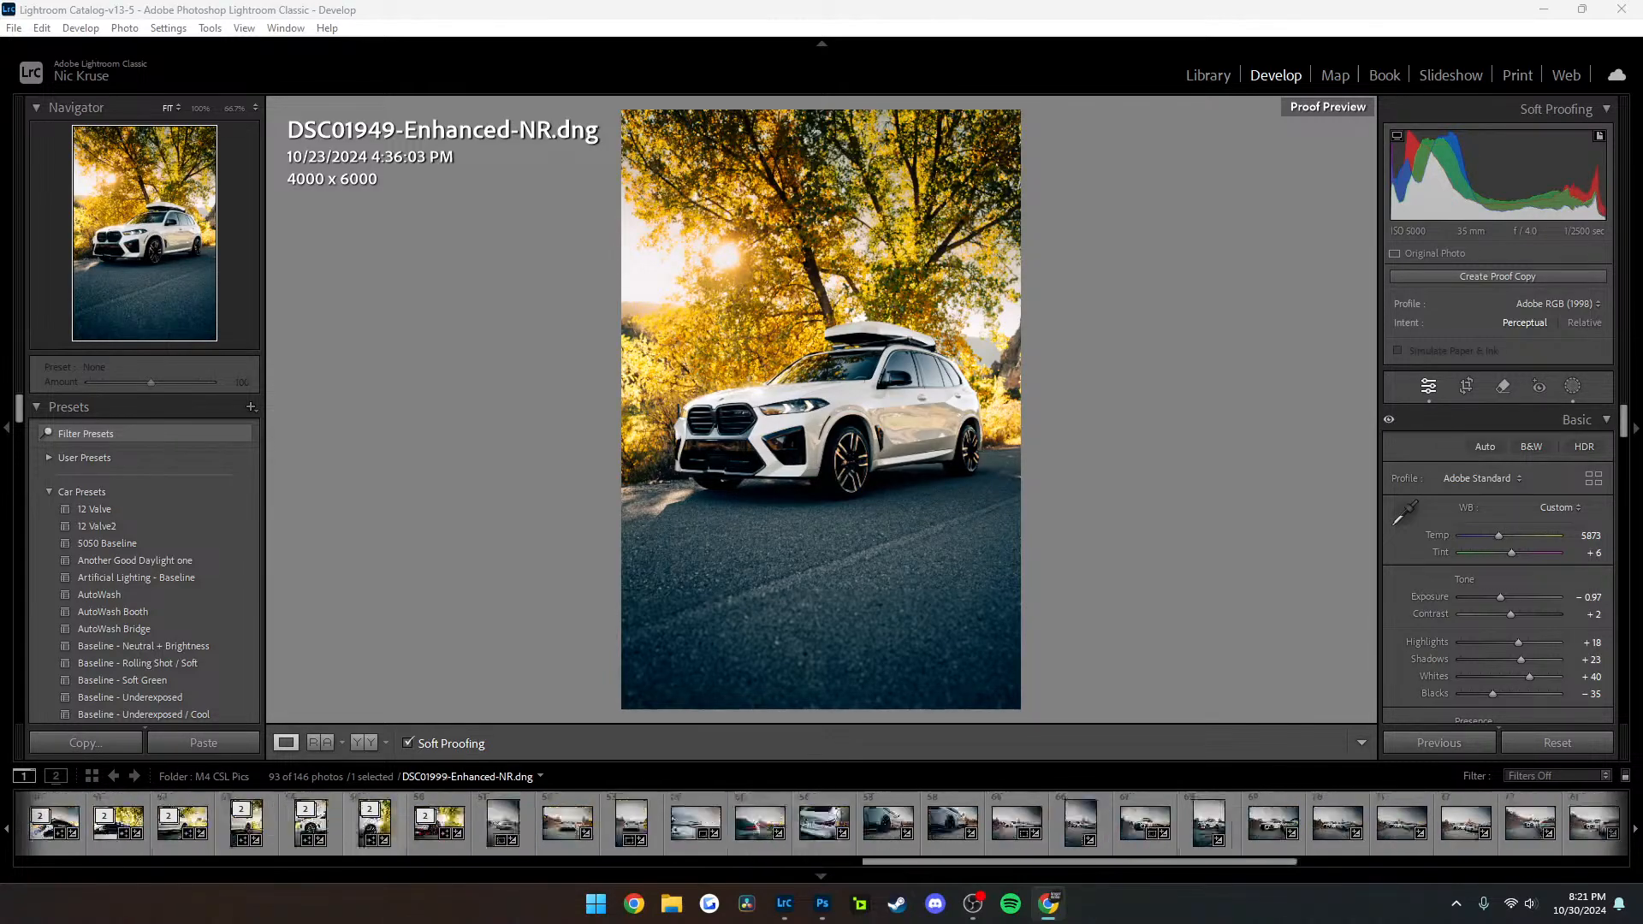
{"action": "left_click", "coordinate": [824, 813]}
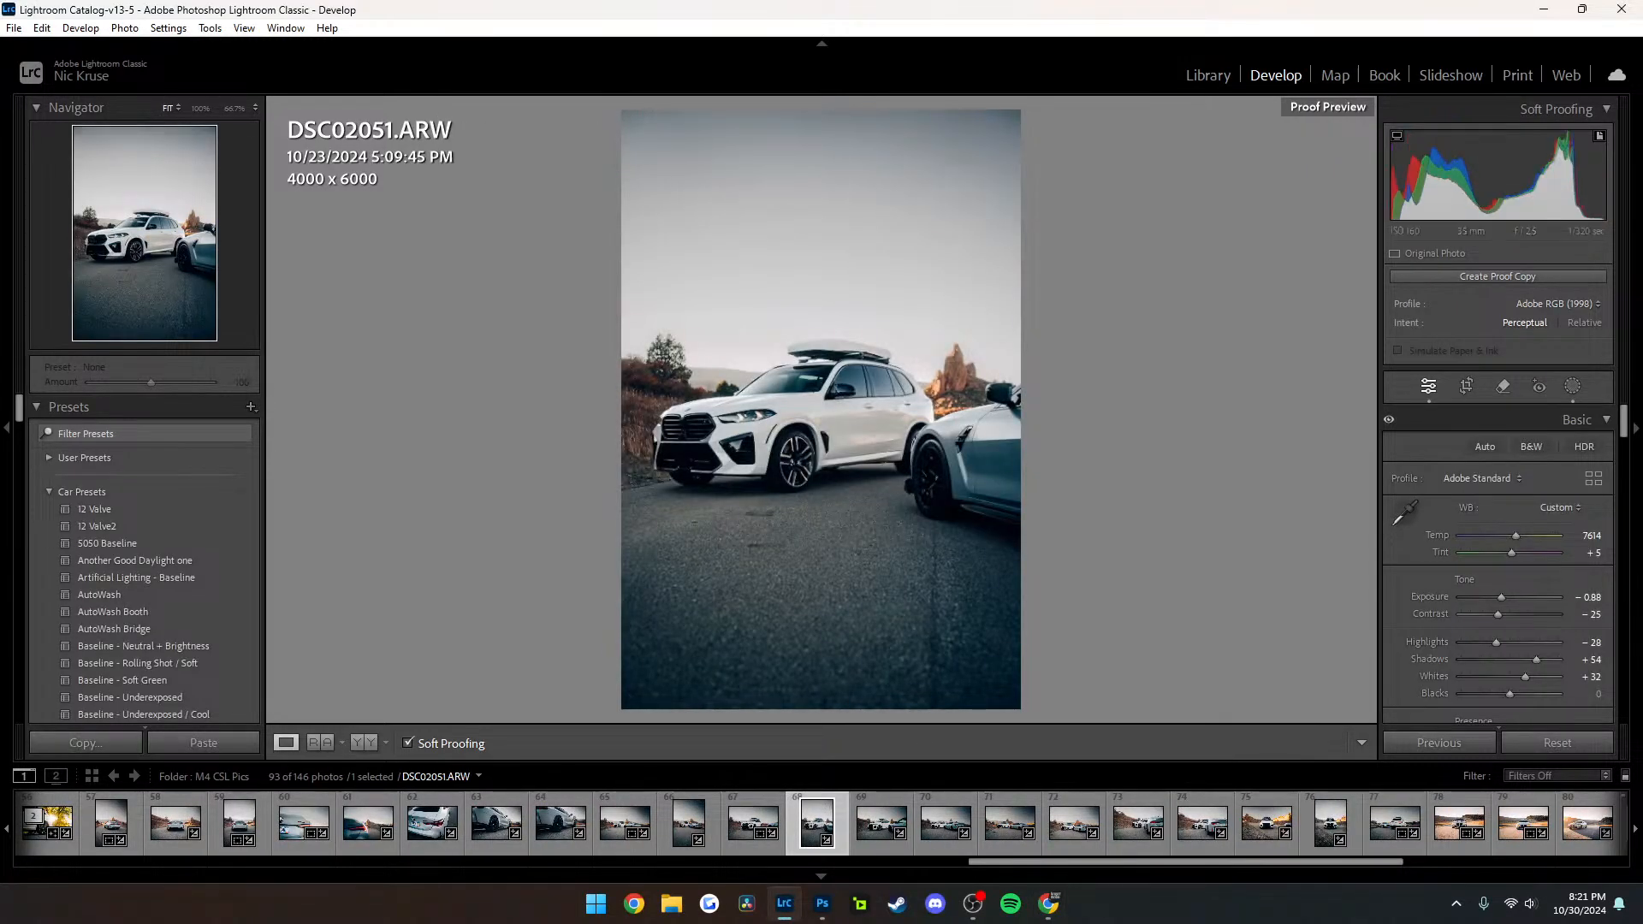
{"action": "left_click", "coordinate": [1573, 386]}
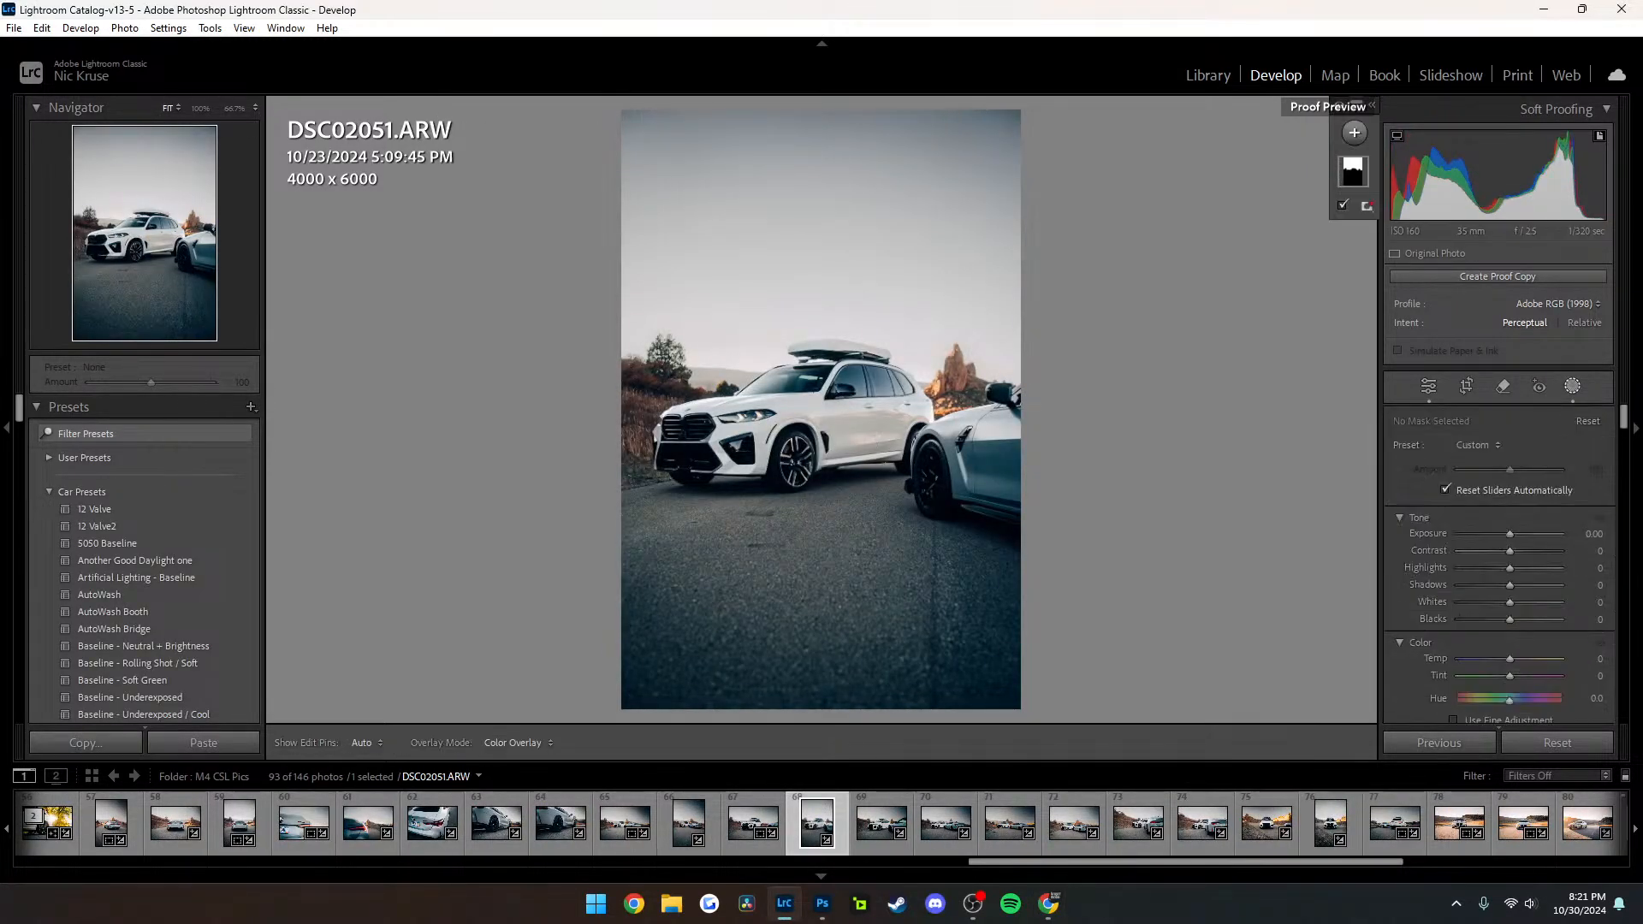
{"action": "left_click", "coordinate": [1353, 172]}
{"action": "left_click_drag", "start_coordinate": [1498, 557], "coordinate": [1484, 558]}
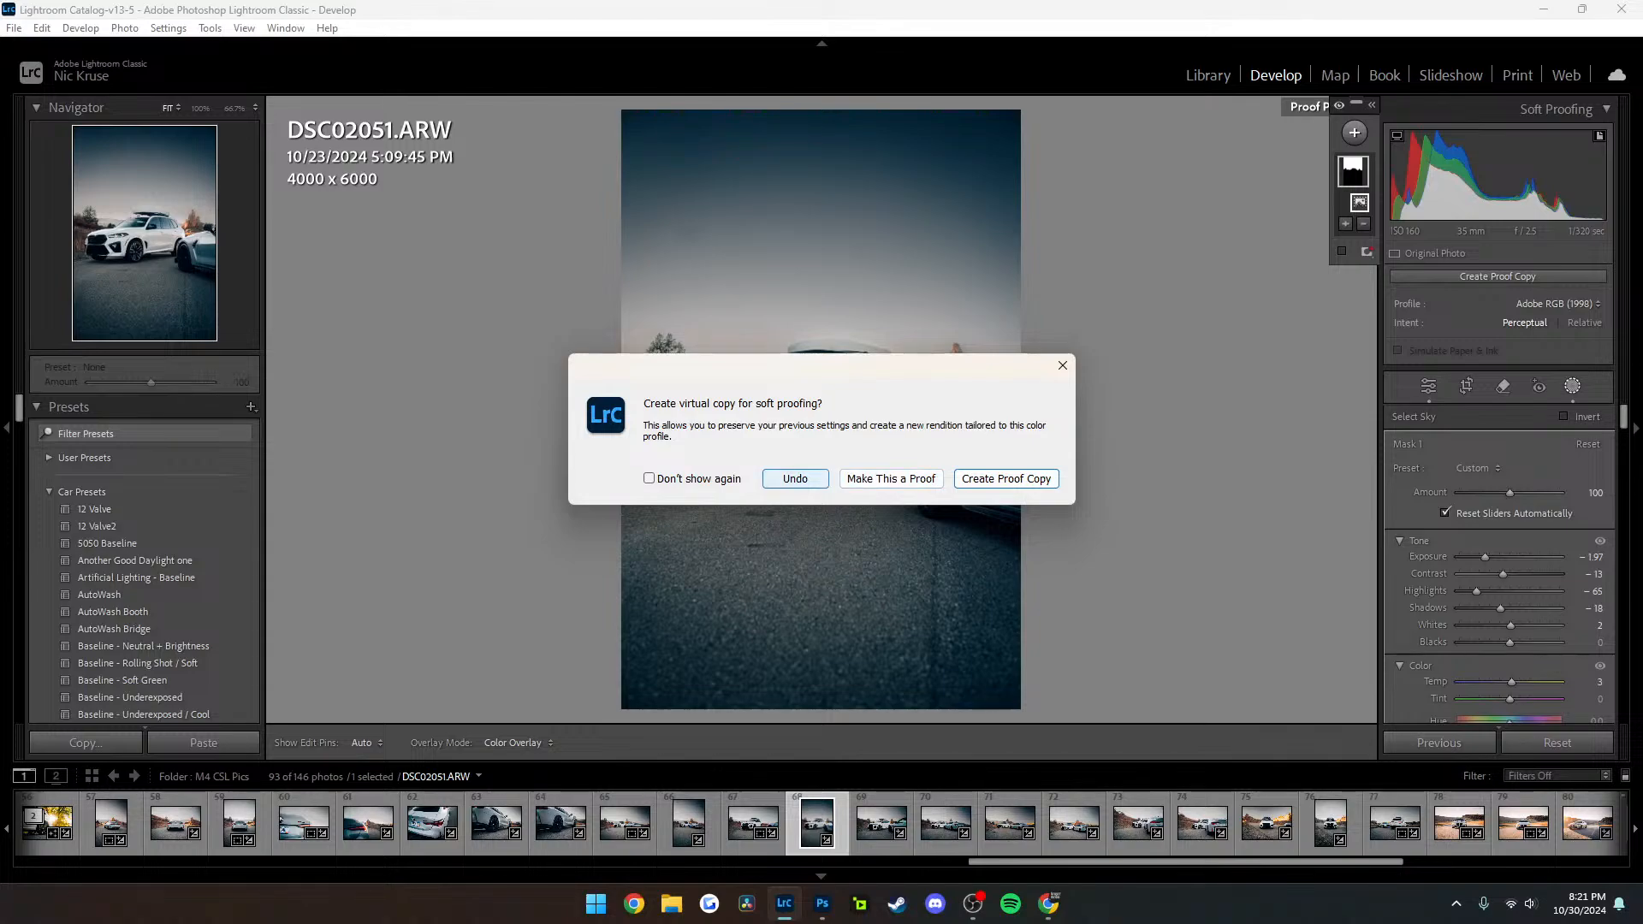
{"action": "left_click", "coordinate": [795, 478]}
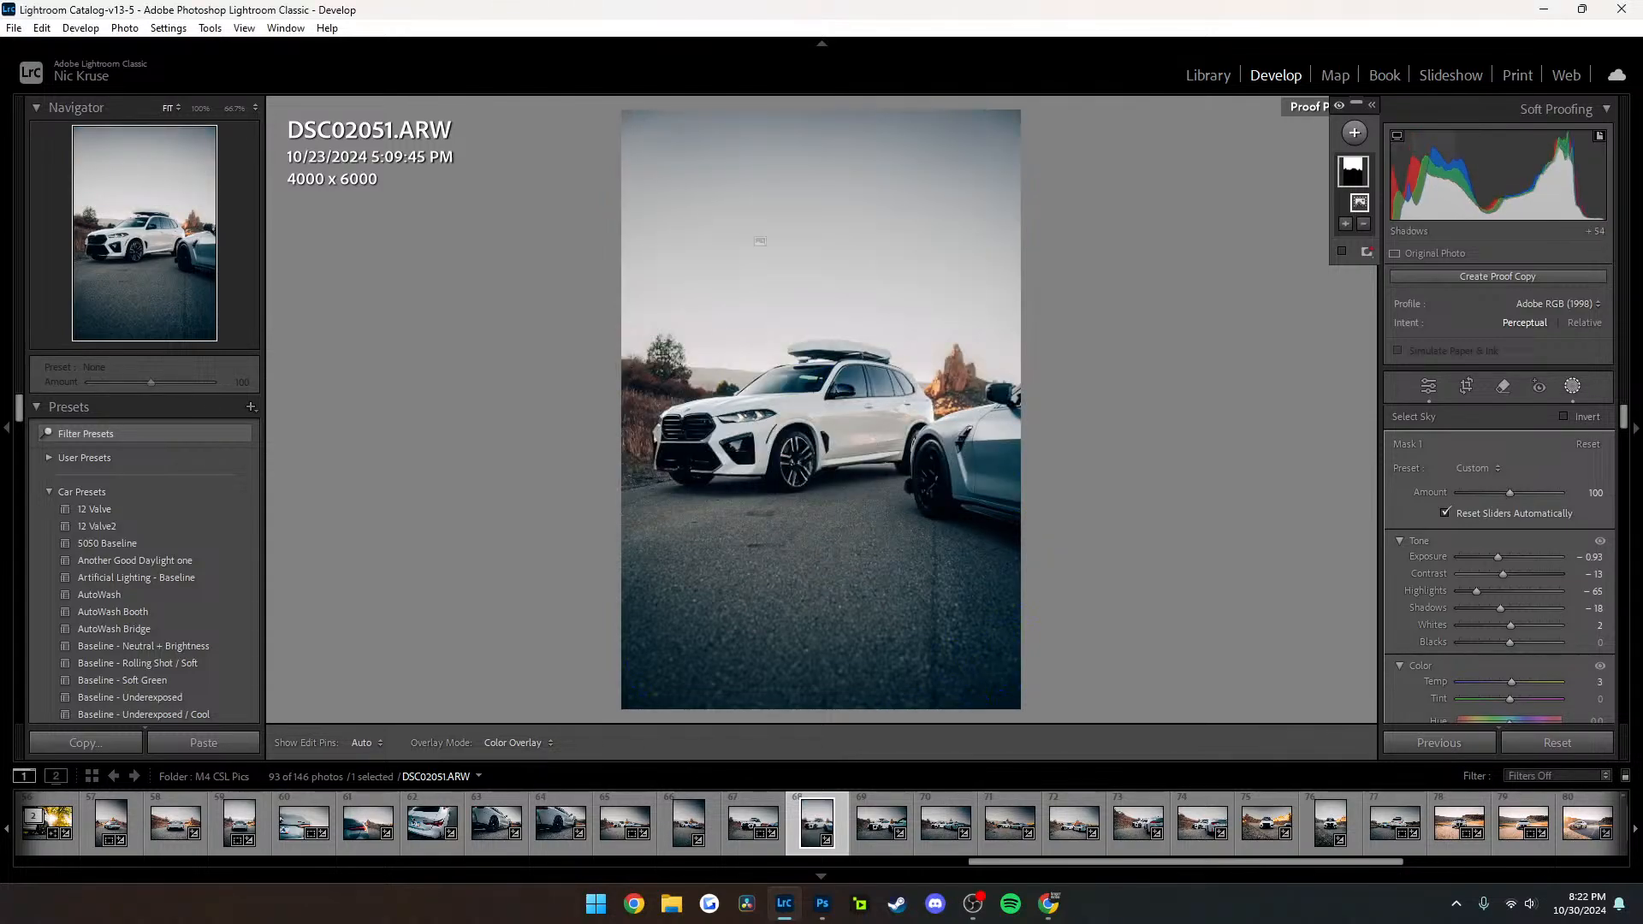
{"action": "left_click", "coordinate": [1572, 386]}
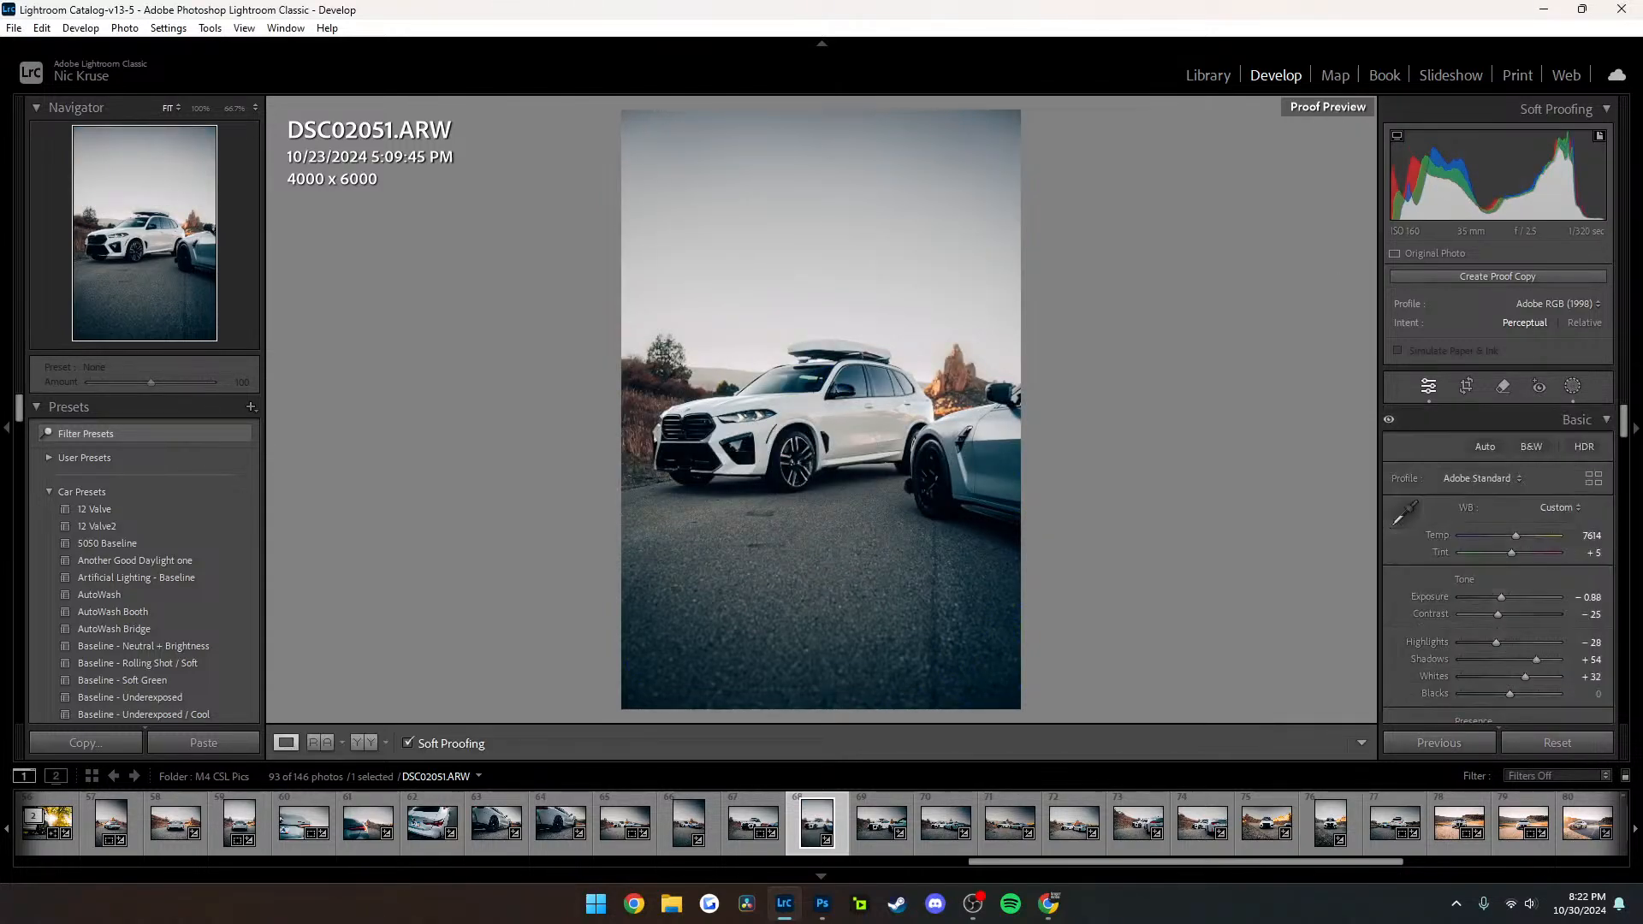
In the two-car photo DSC02061, try lowering the sky mask's exposure to −1.70, undo it and leave masking
{"action": "right_click", "coordinate": [1342, 110]}
{"action": "left_click", "coordinate": [1404, 253]}
{"action": "left_click", "coordinate": [1074, 823]}
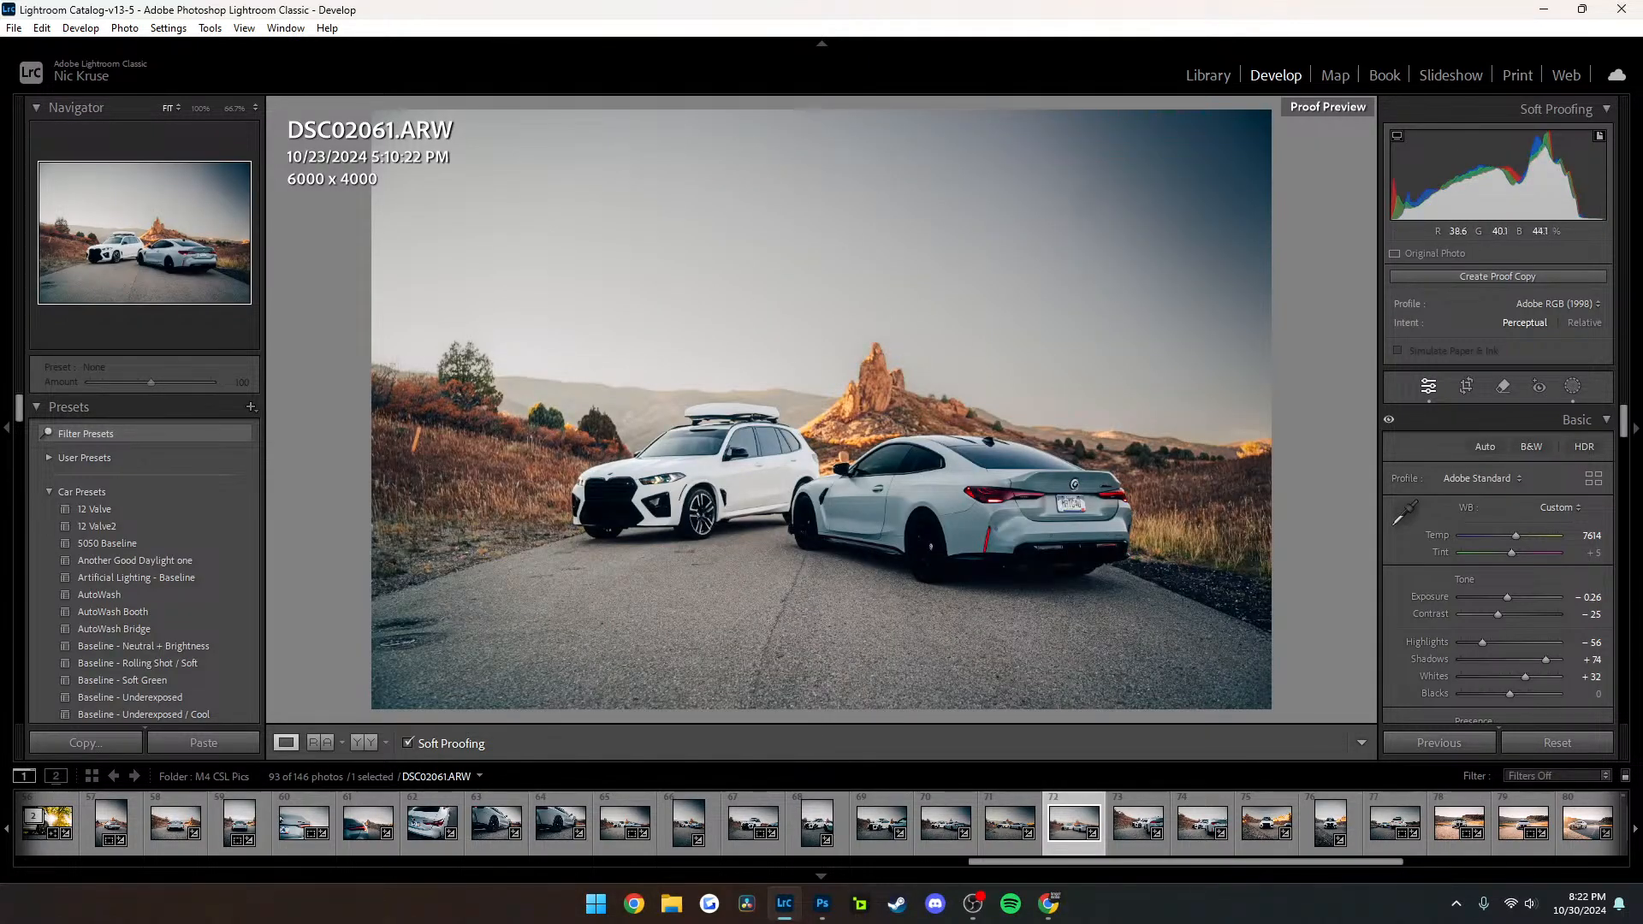
{"action": "left_click", "coordinate": [1540, 387]}
{"action": "left_click", "coordinate": [1573, 387]}
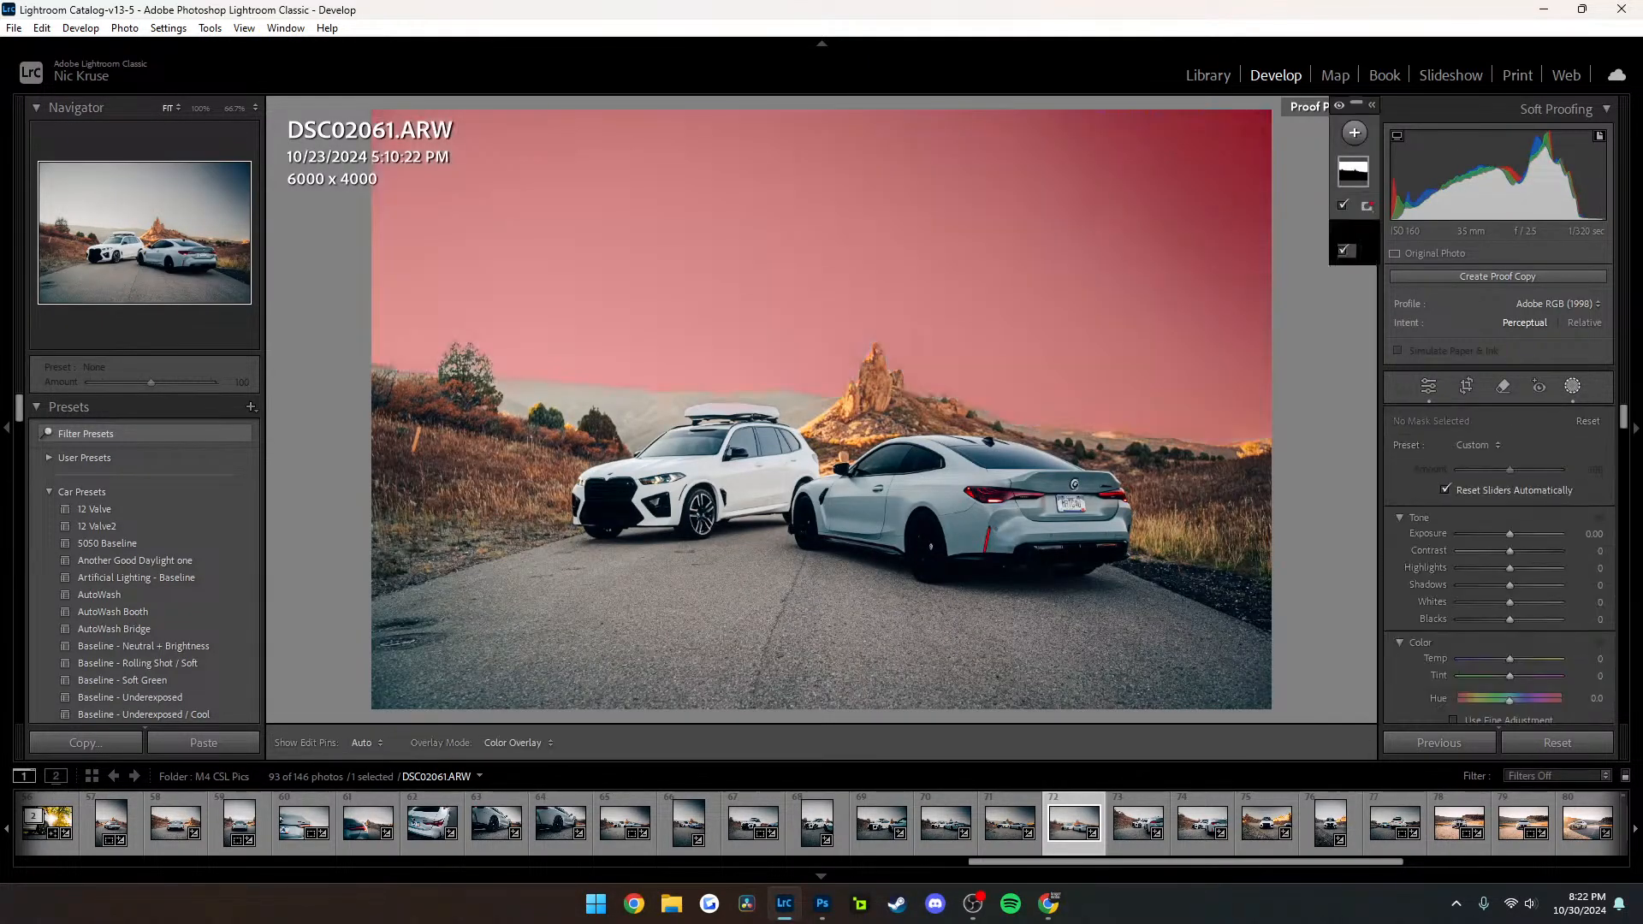
{"action": "left_click", "coordinate": [1353, 172]}
{"action": "left_click_drag", "start_coordinate": [1497, 557], "coordinate": [1488, 557]}
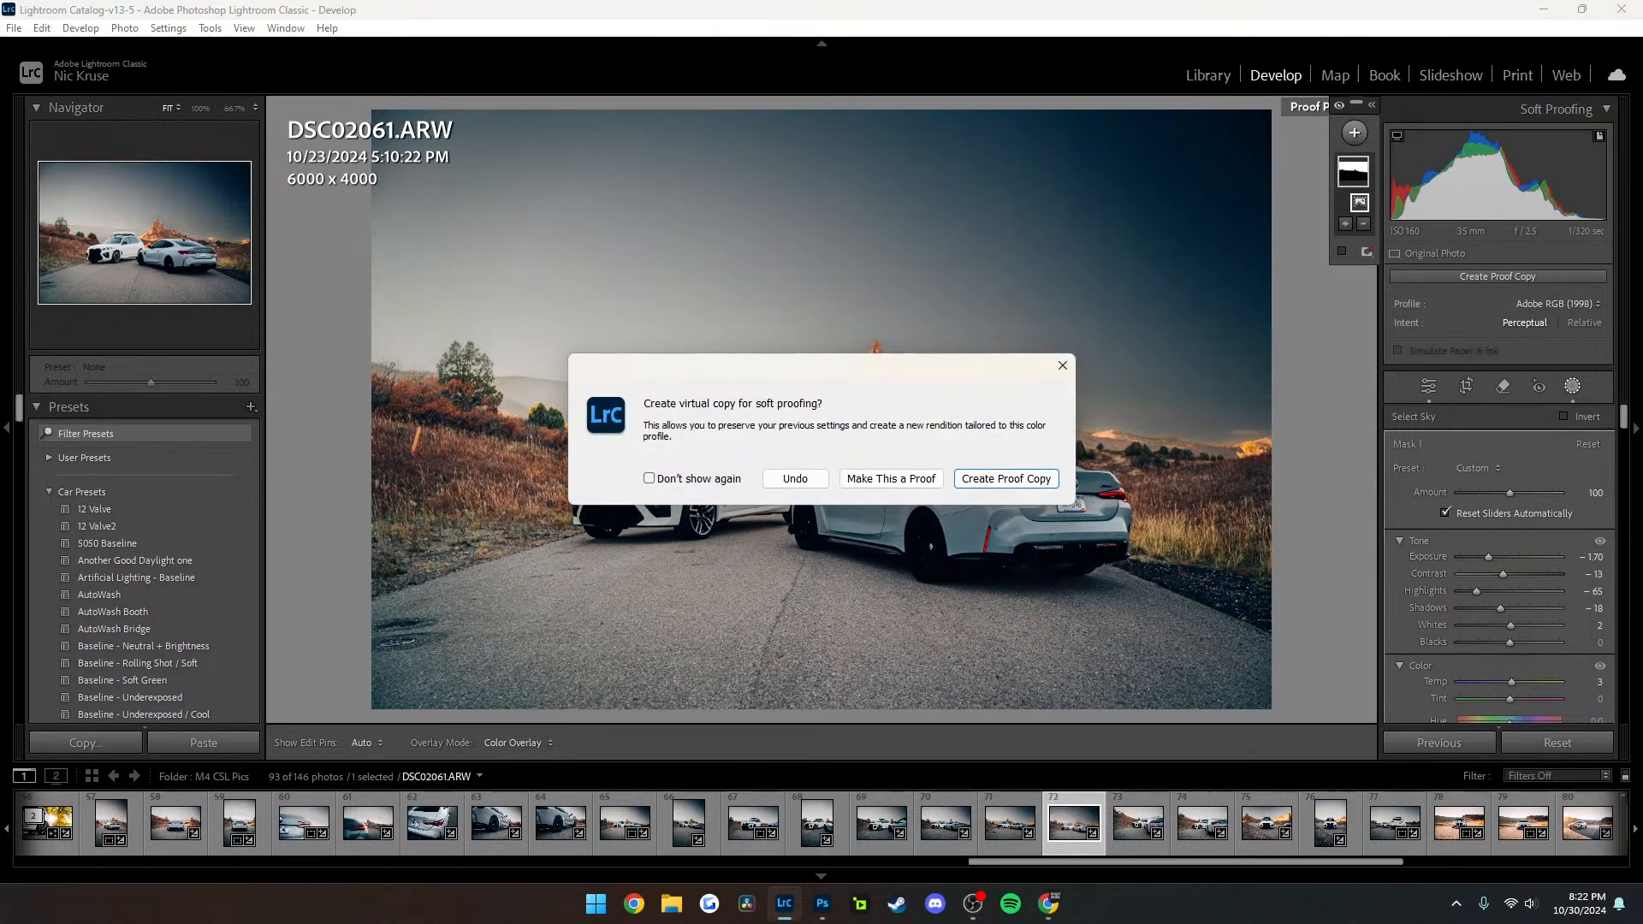
{"action": "left_click", "coordinate": [795, 479]}
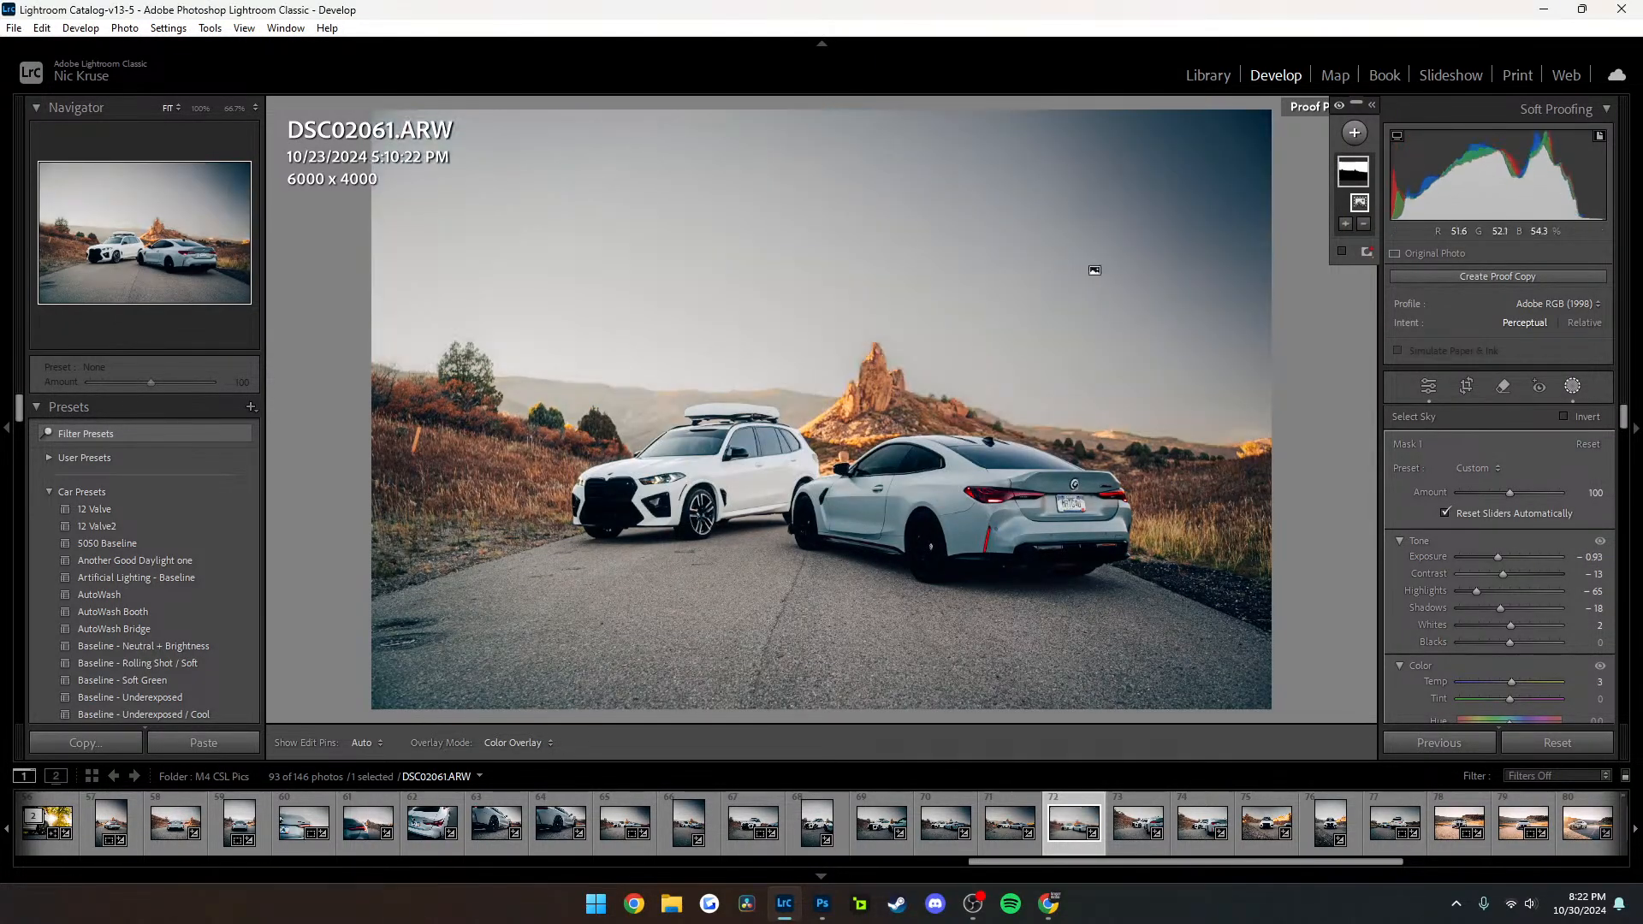
{"action": "left_click", "coordinate": [1429, 386]}
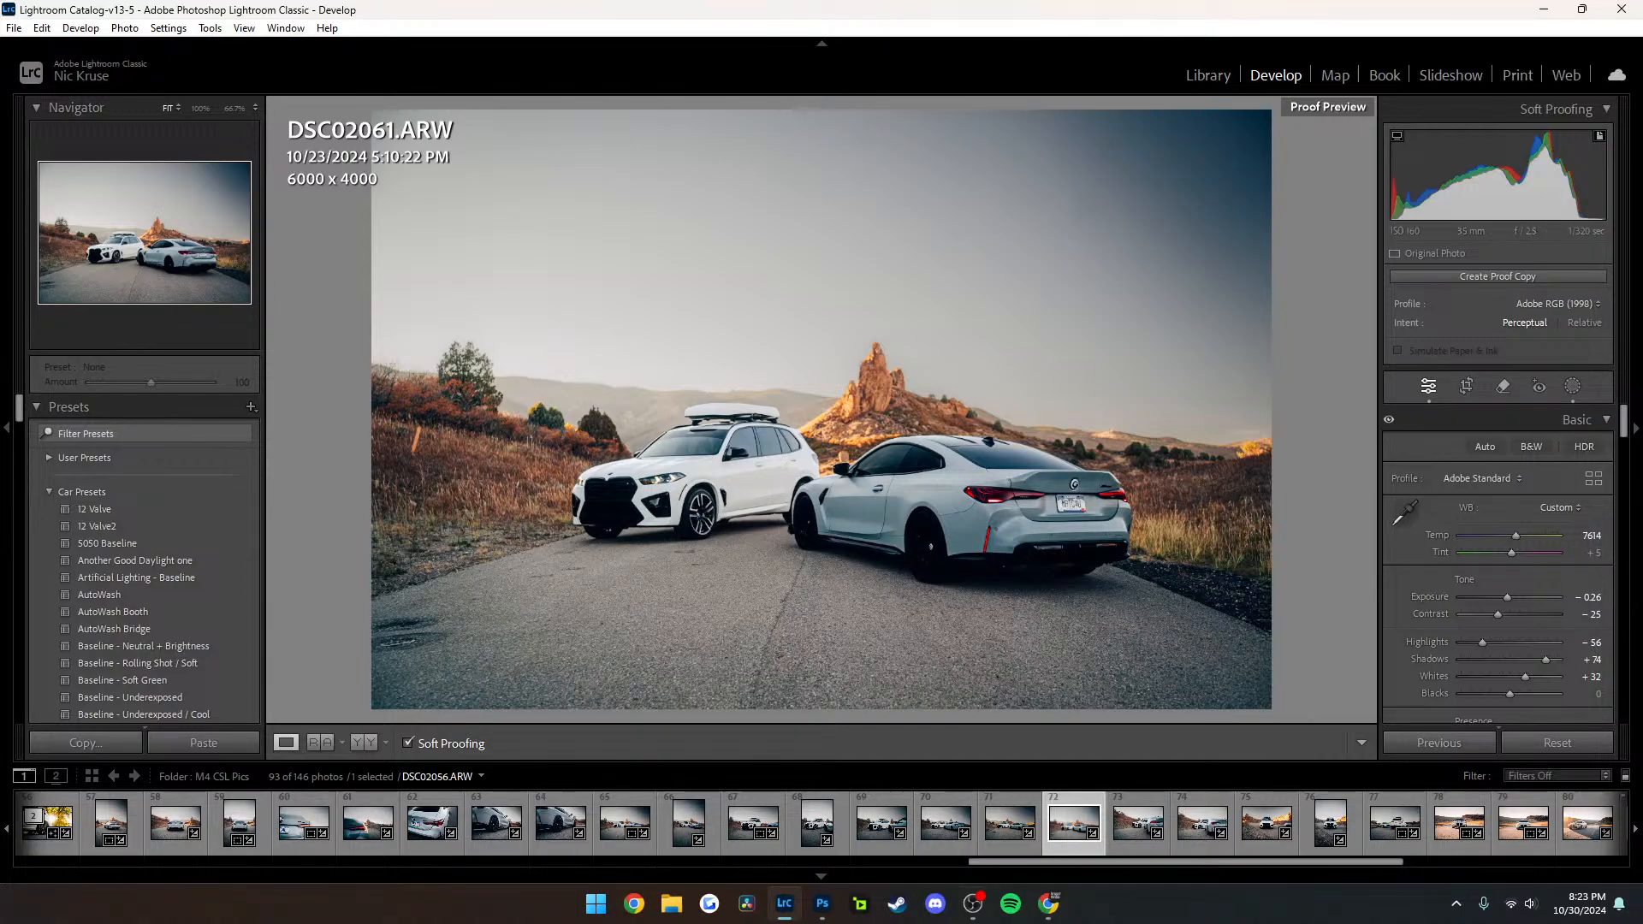
View DSC01861-Enhanced-NR near the start of the M4 CSL Pics folder and return to the Library loupe view
{"action": "scroll", "coordinate": [1009, 823], "scroll_direction": "up", "scroll_amount": 10}
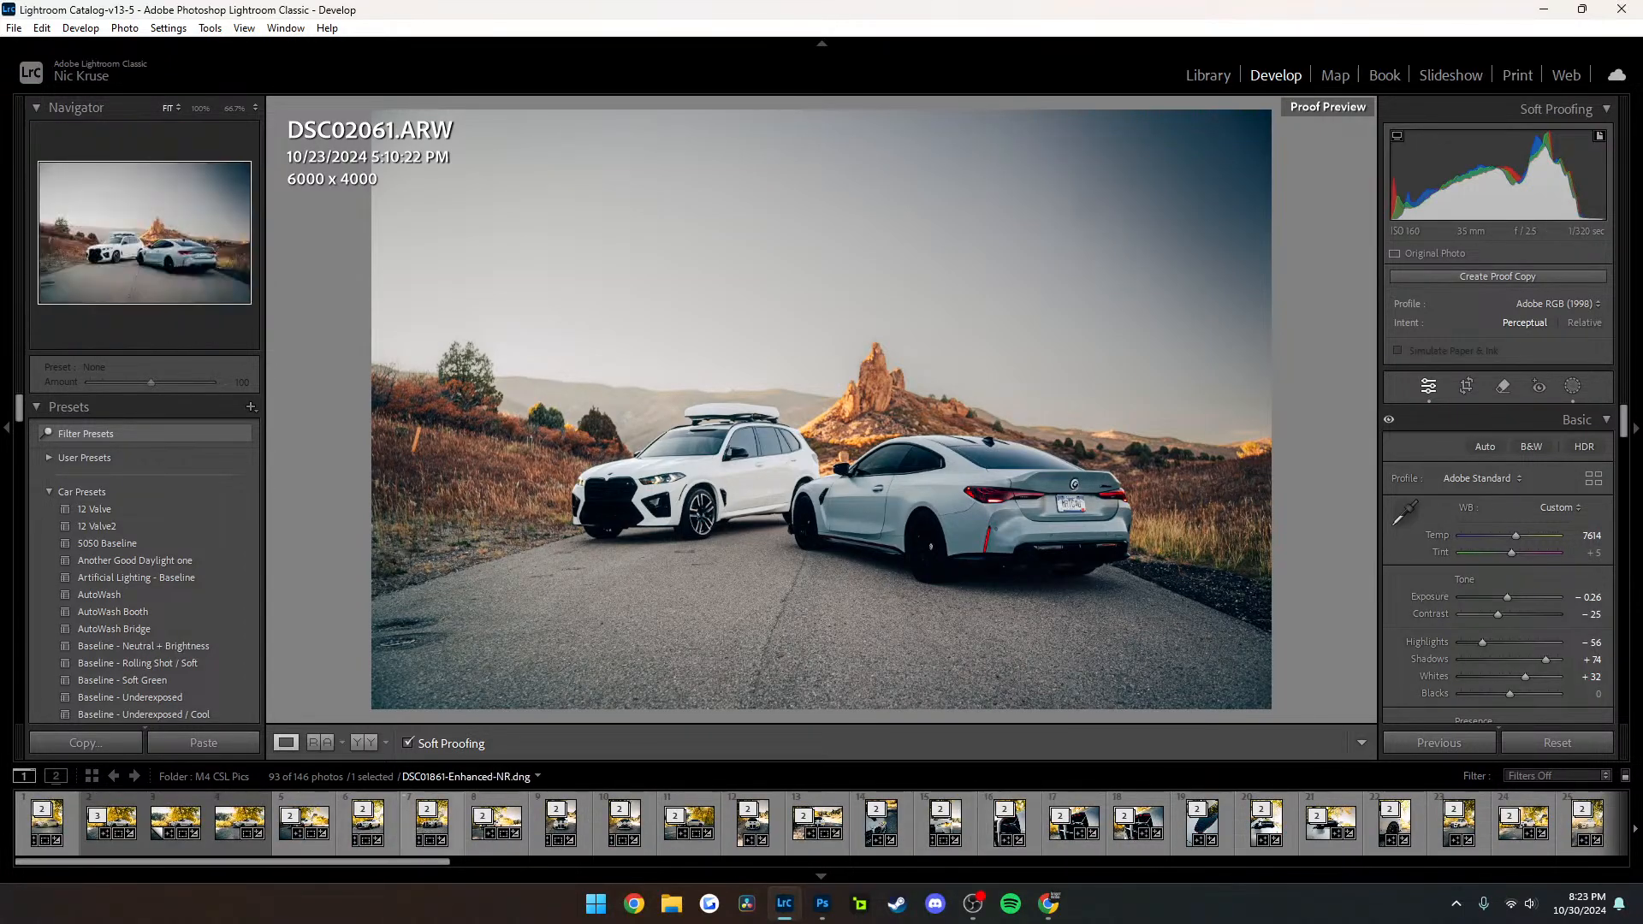
{"action": "left_click", "coordinate": [433, 824]}
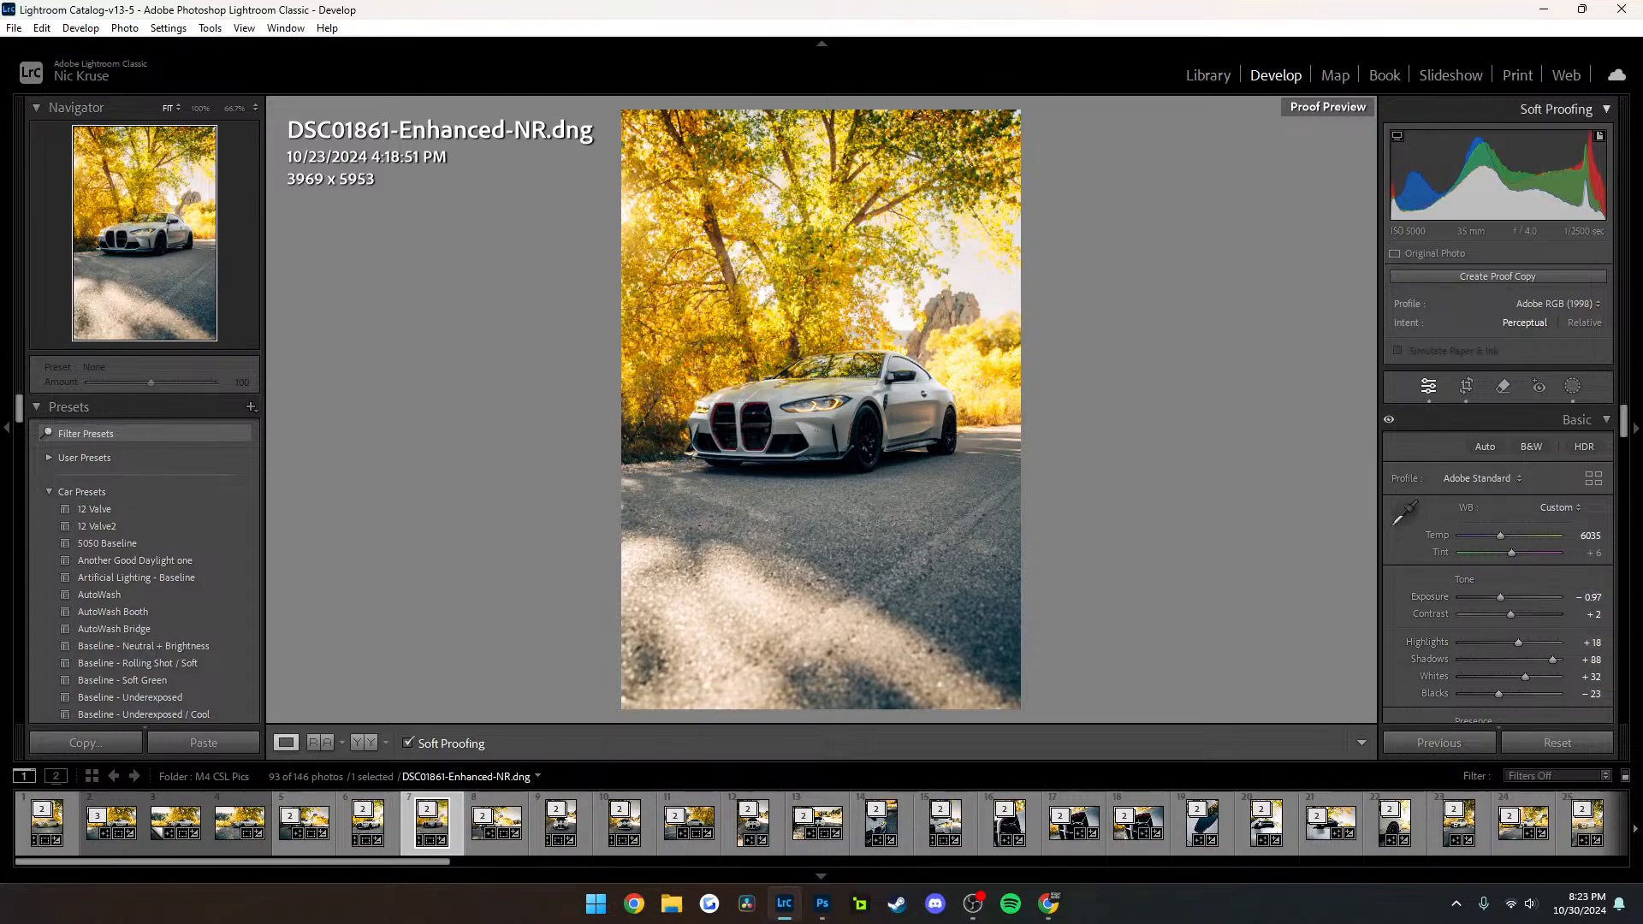
{"action": "key", "text": "s"}
{"action": "key", "text": "e"}
Open the red coupe photo DSC02166 from the Junior Recent Shoots folder in the Develop module
{"action": "left_click", "coordinate": [119, 549]}
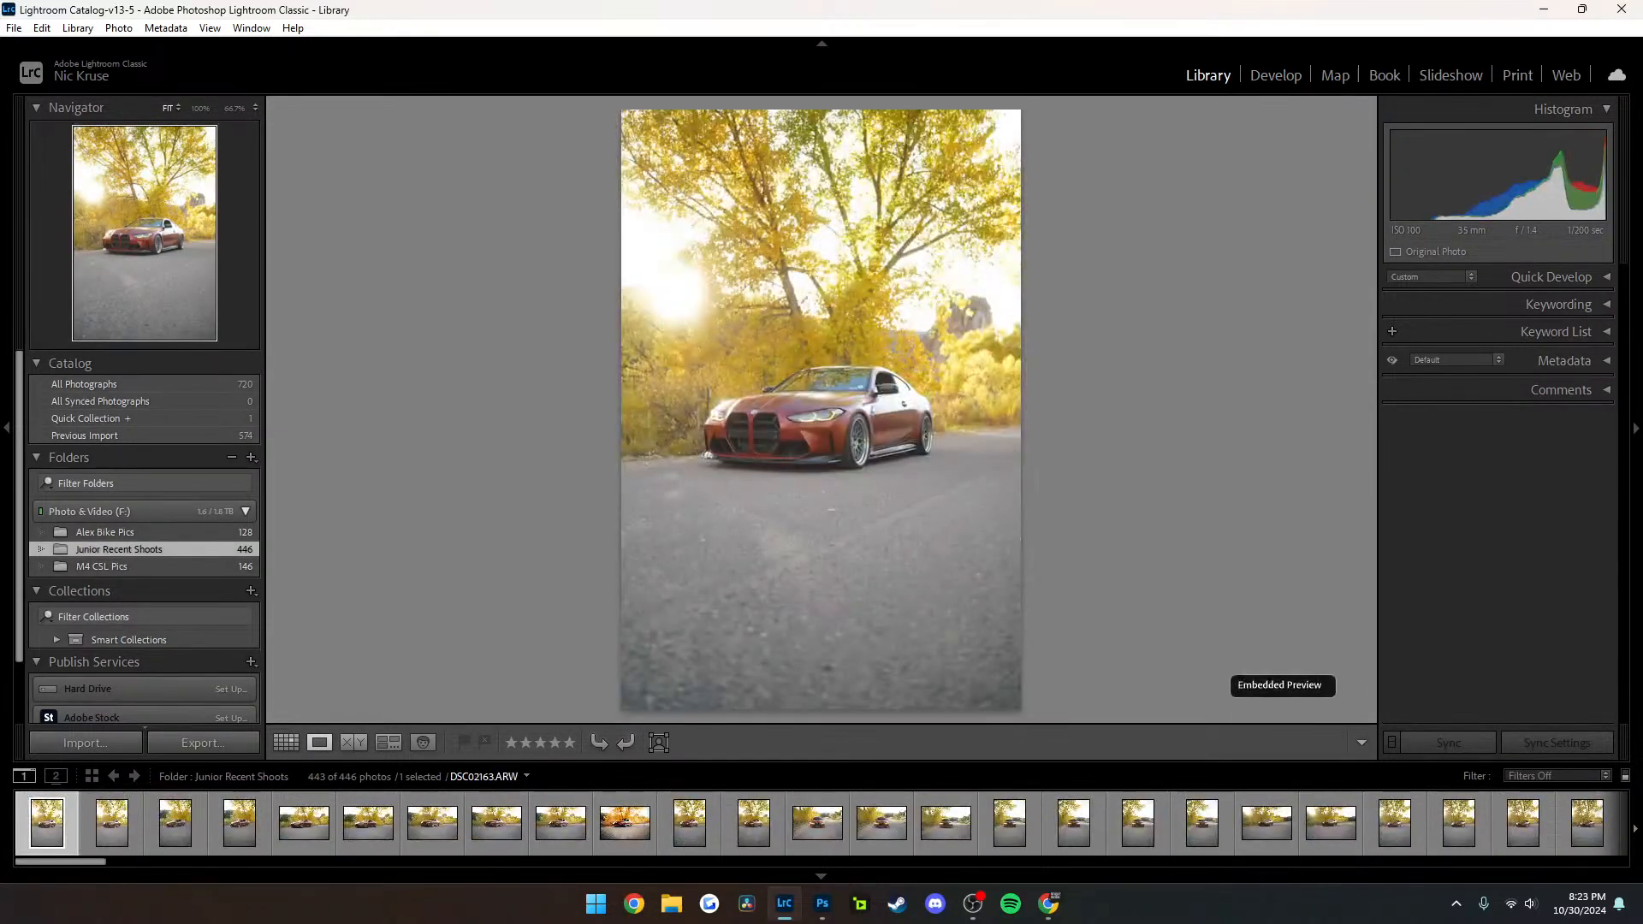
{"action": "left_click", "coordinate": [240, 822]}
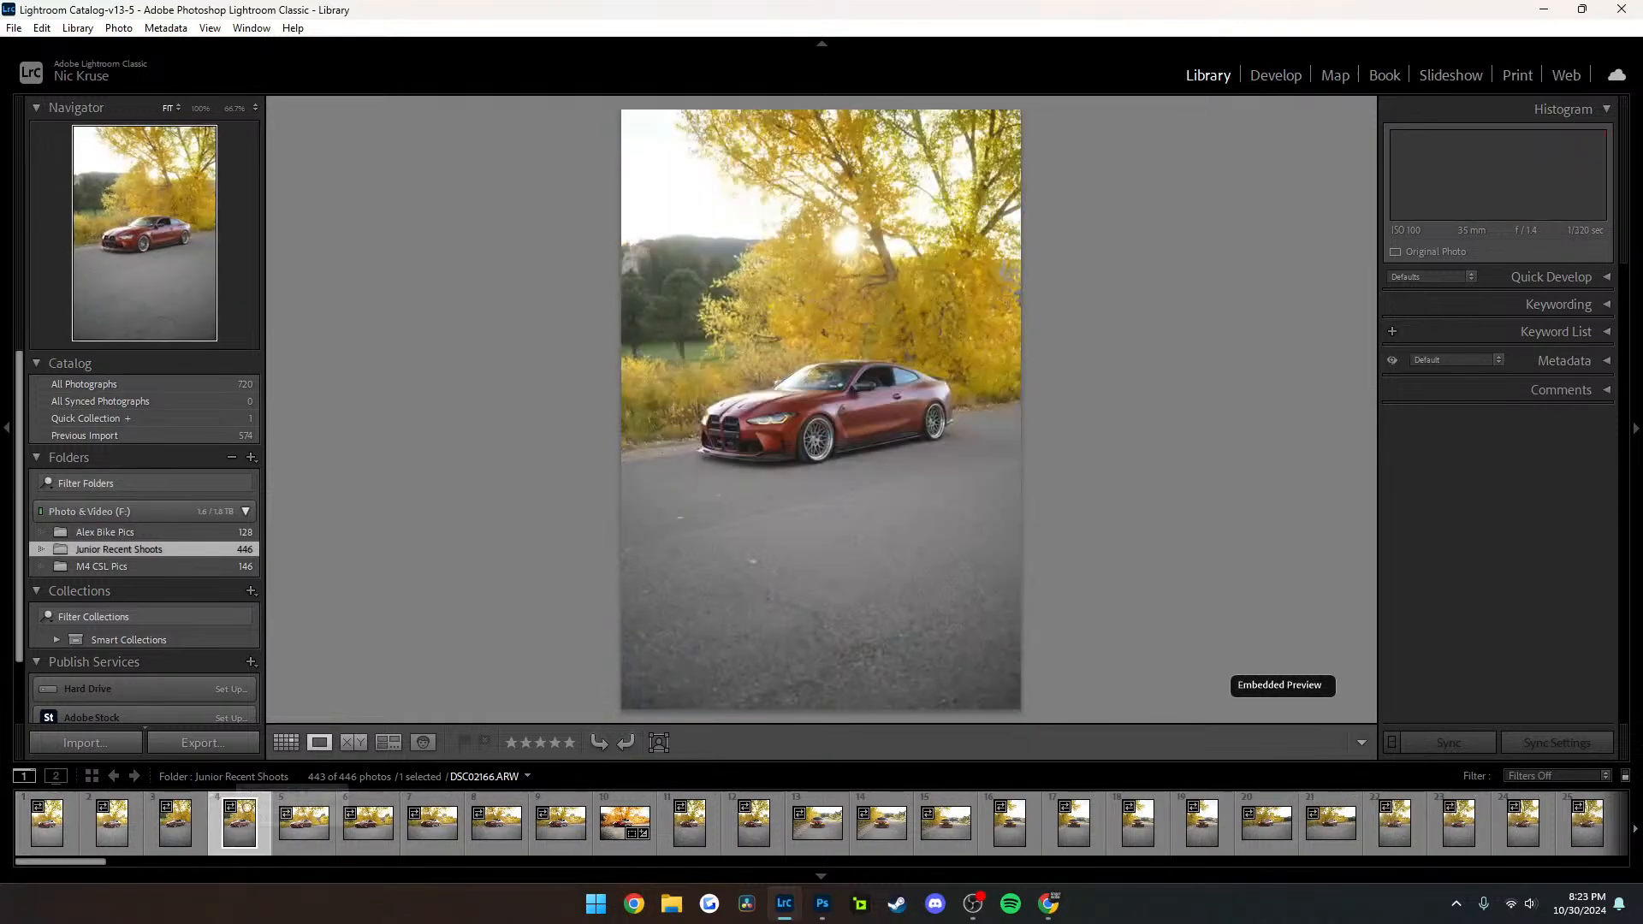
{"action": "key", "text": "d"}
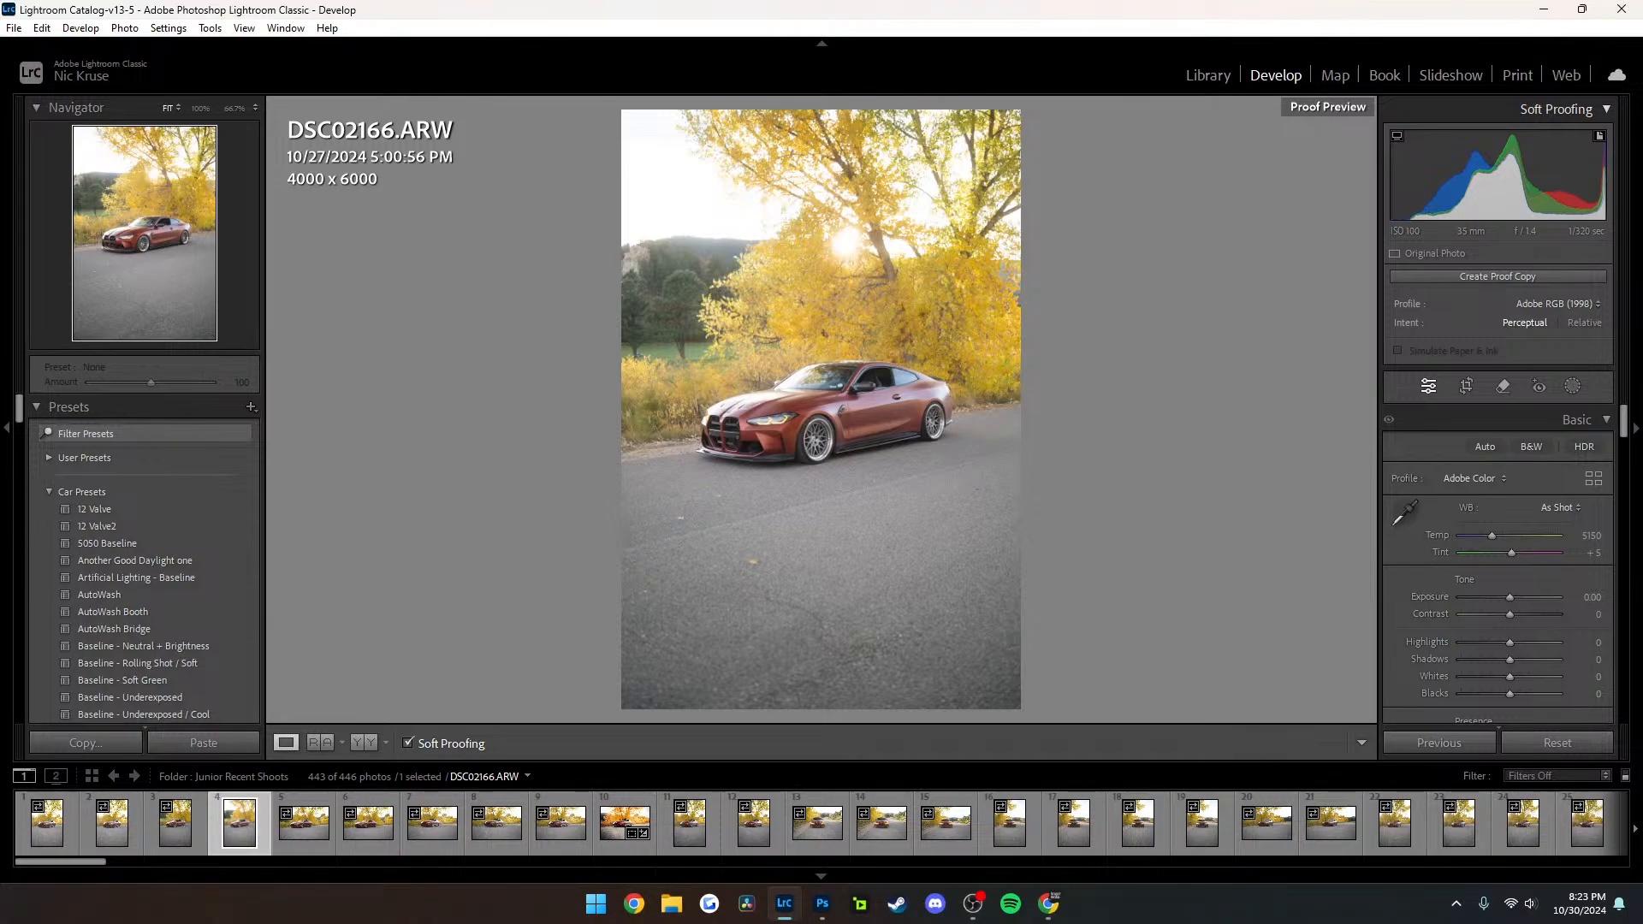
{"action": "key", "text": "alt+Tab"}
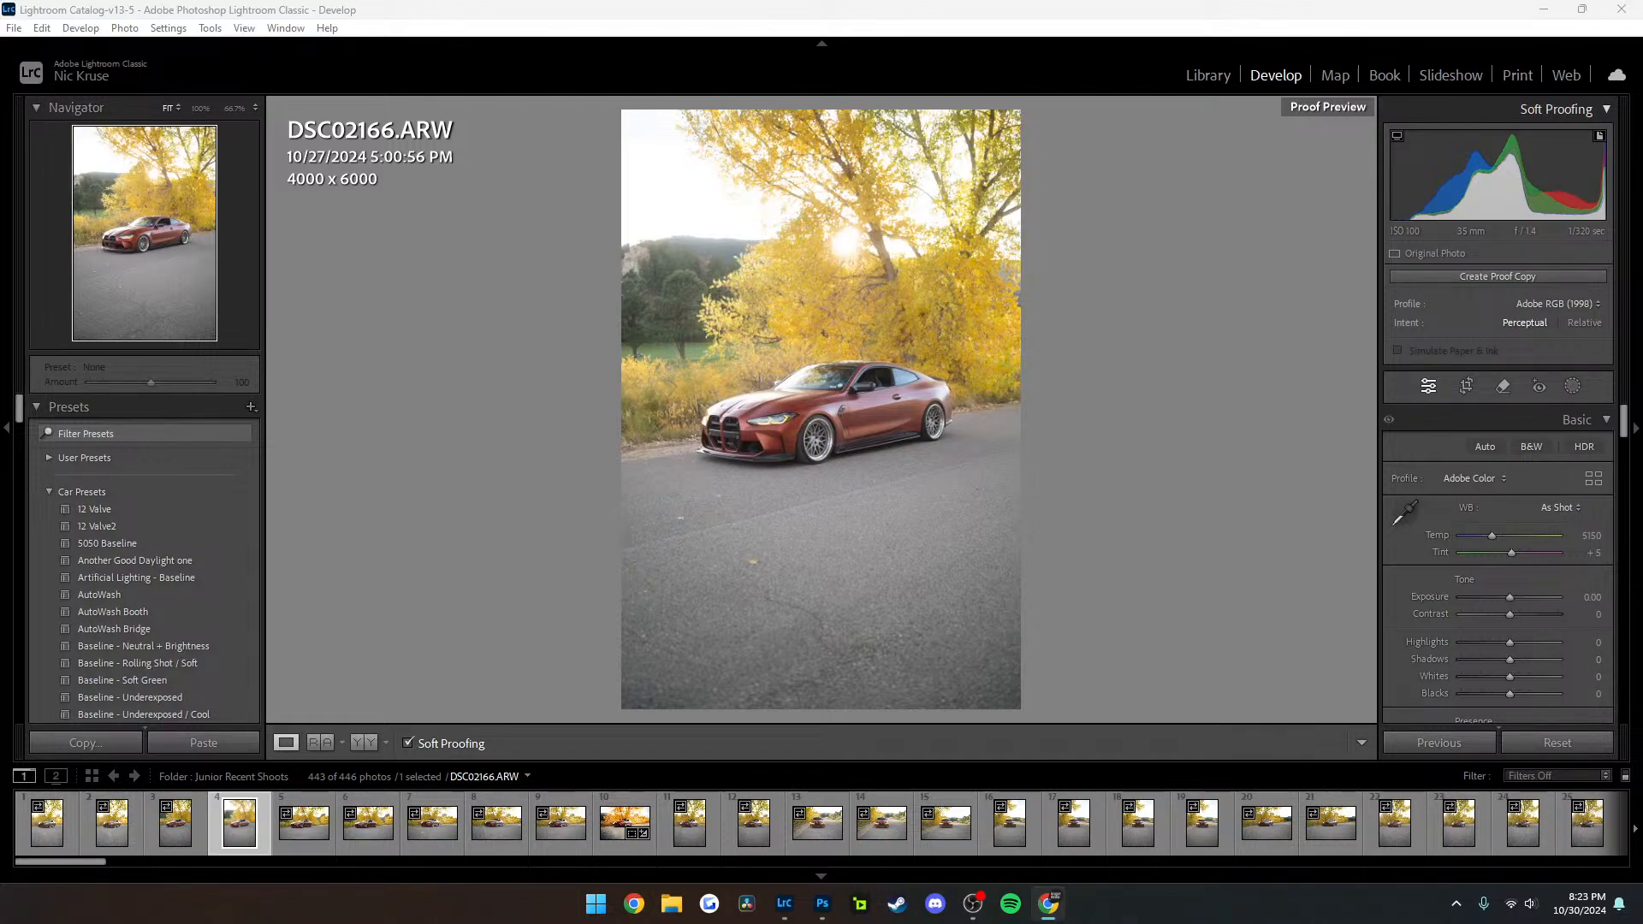
{"action": "key", "text": "alt+Tab"}
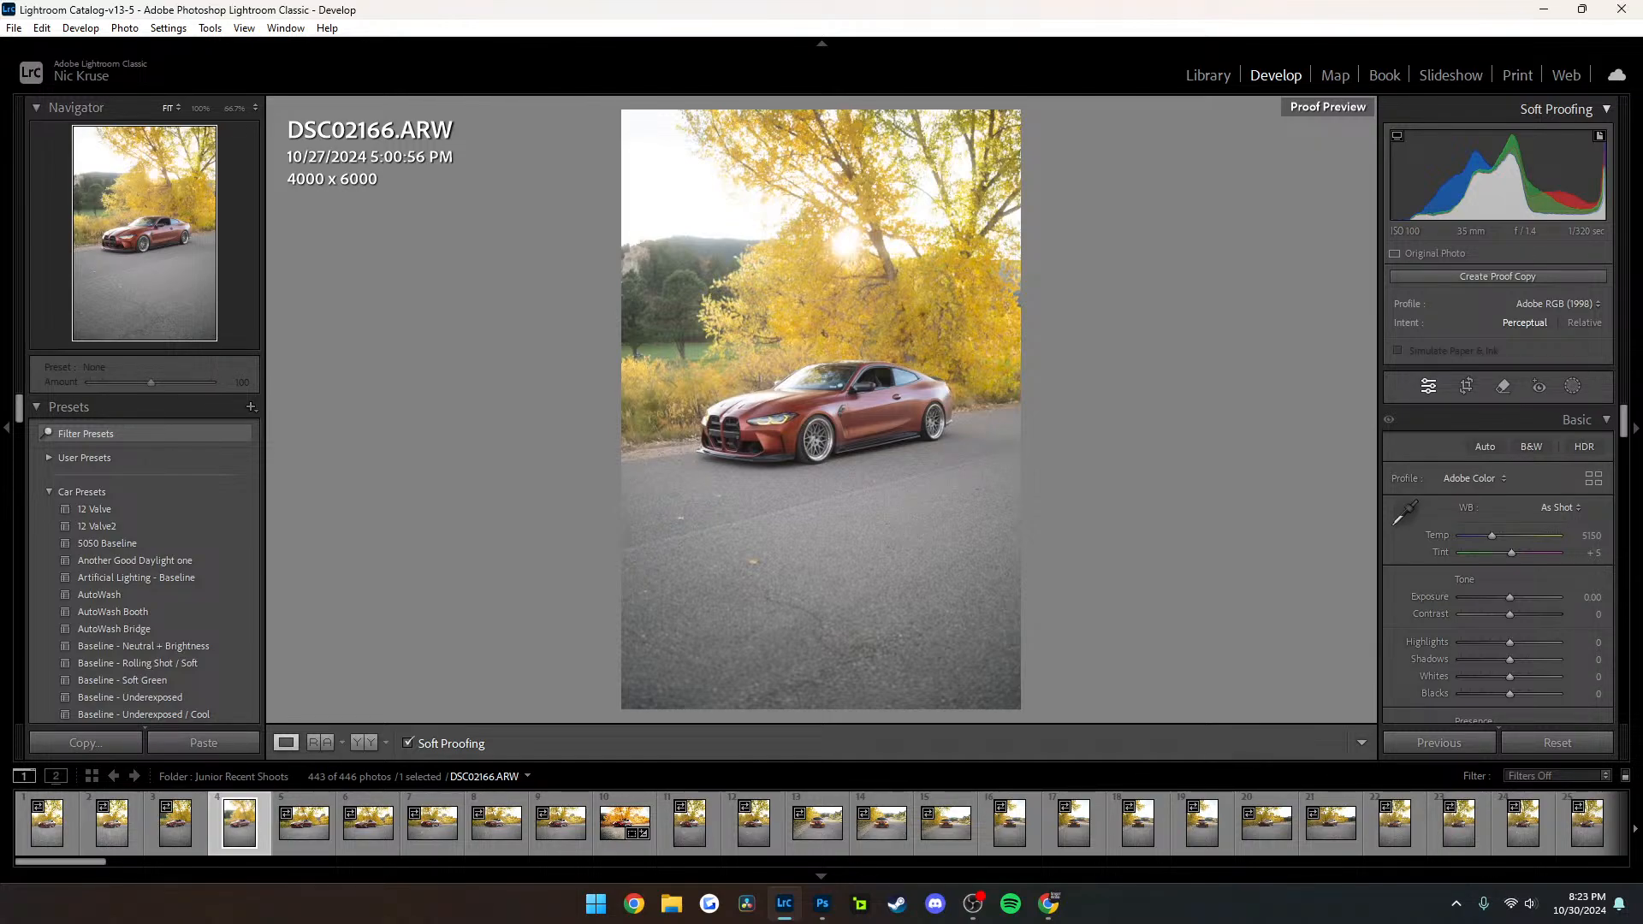
{"action": "key", "text": "alt+Tab"}
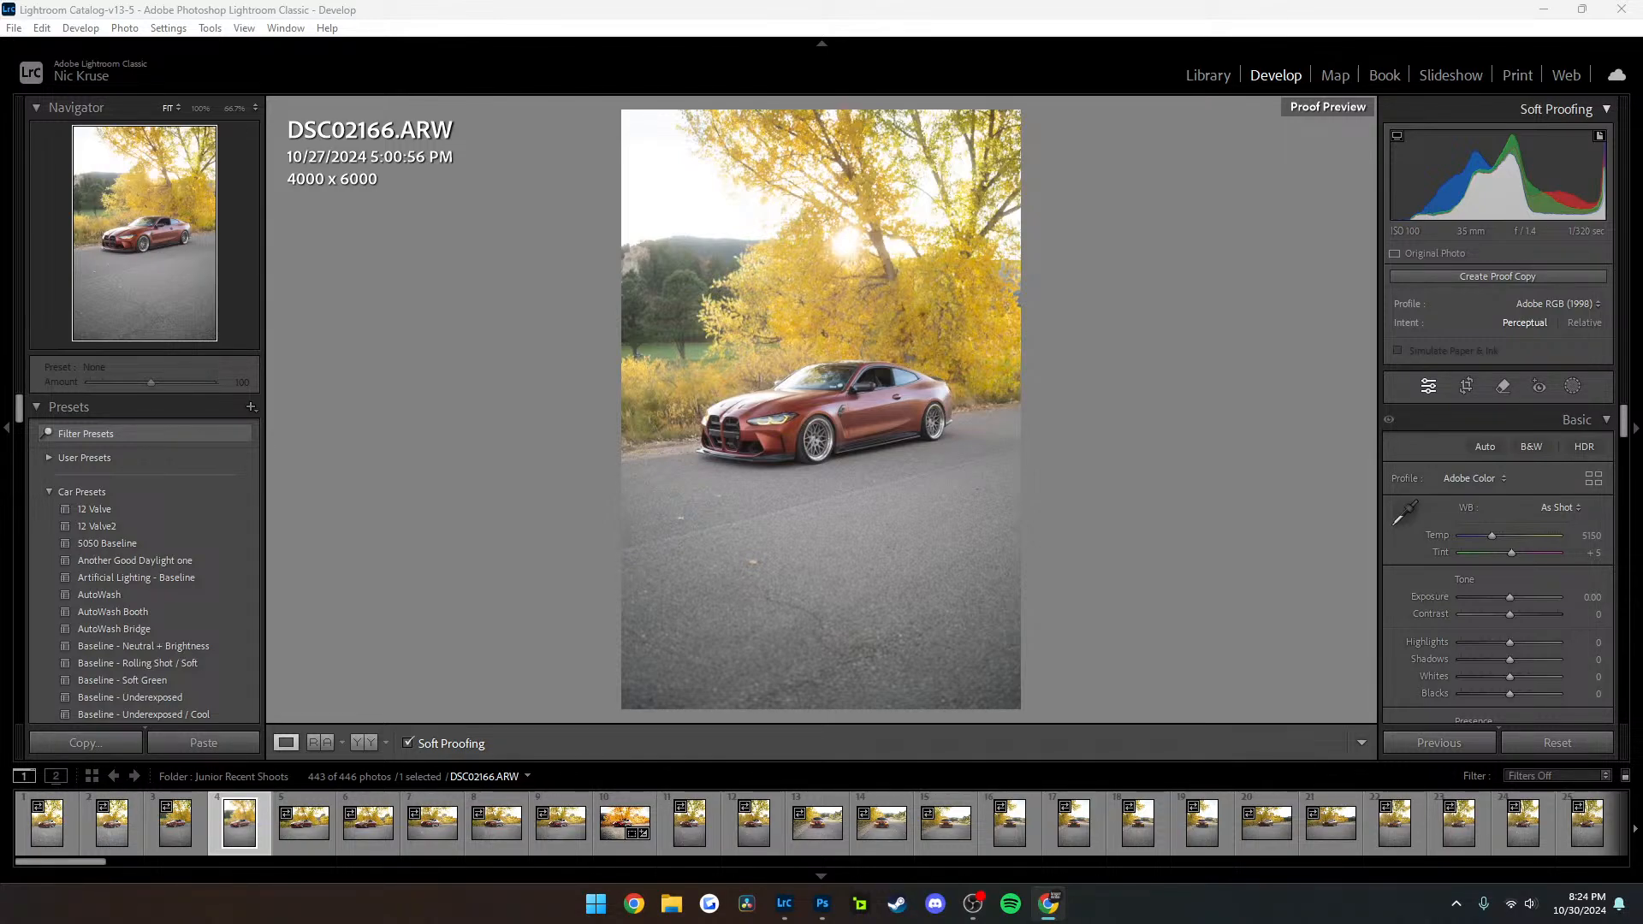
Turn off the soft proof display for DSC02166
{"action": "left_click", "coordinate": [244, 27]}
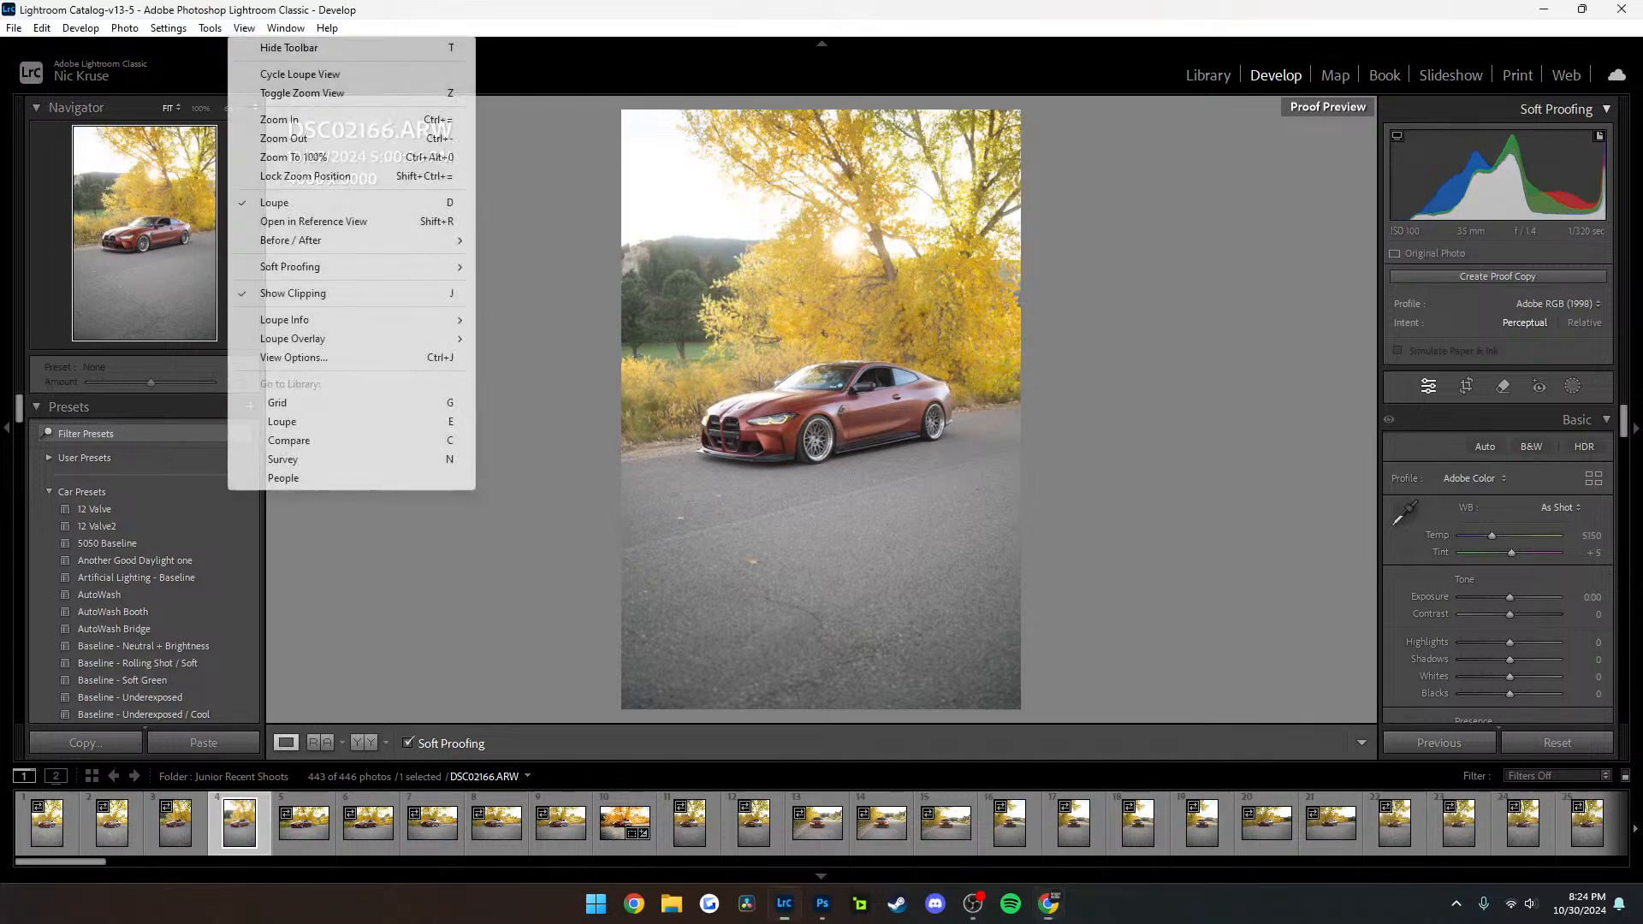
{"action": "mouse_move", "coordinate": [411, 266]}
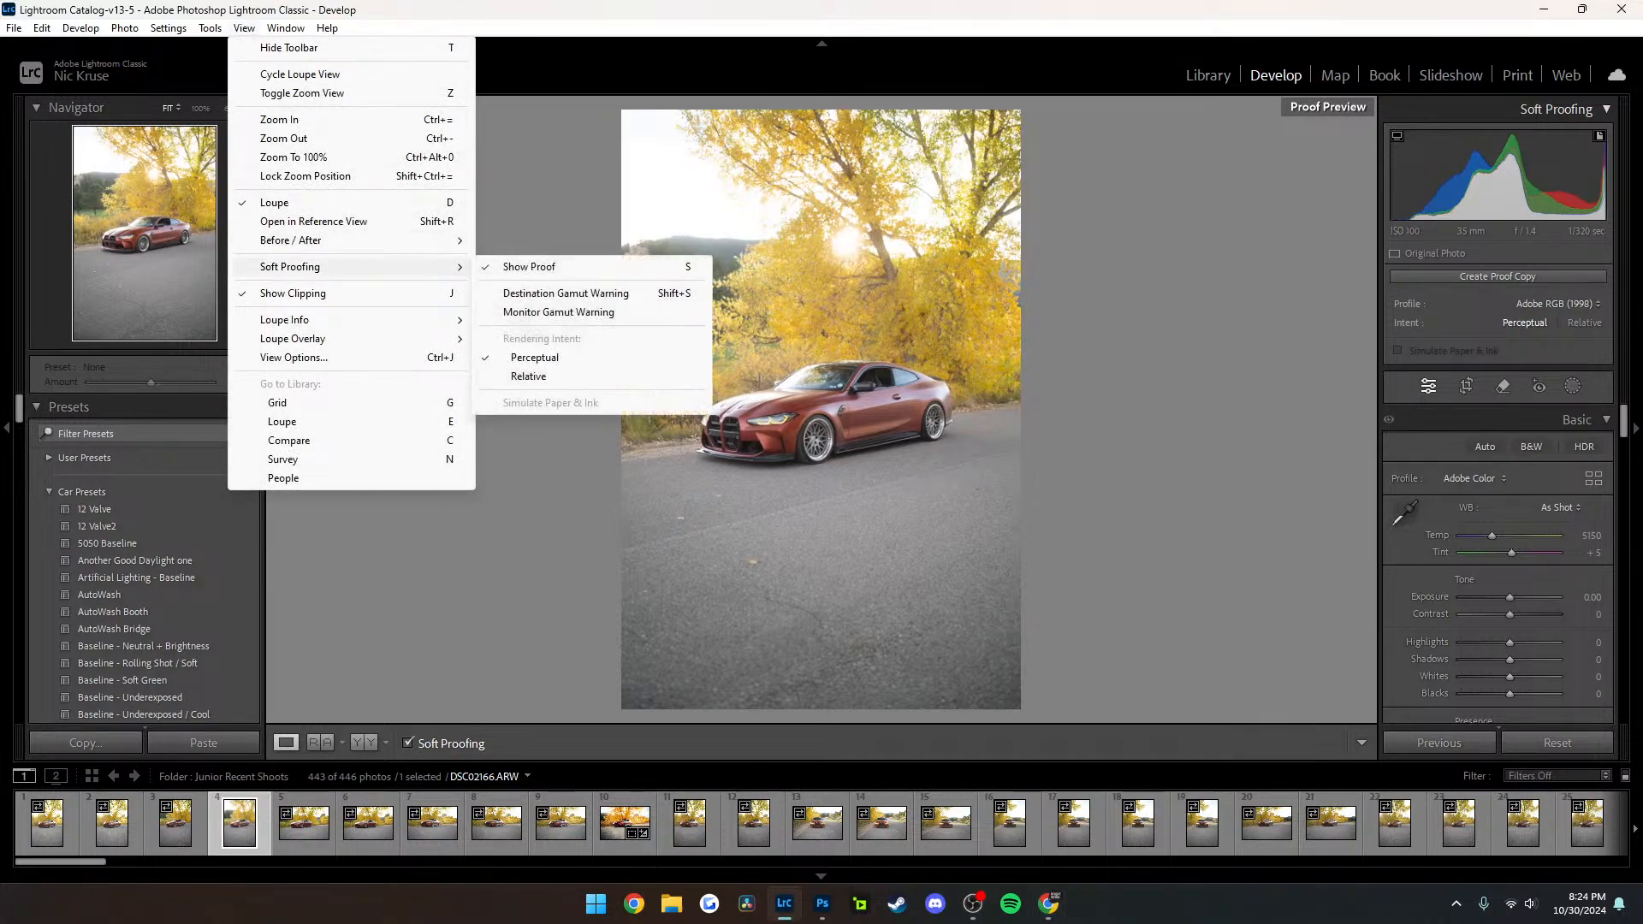
{"action": "left_click", "coordinate": [522, 267]}
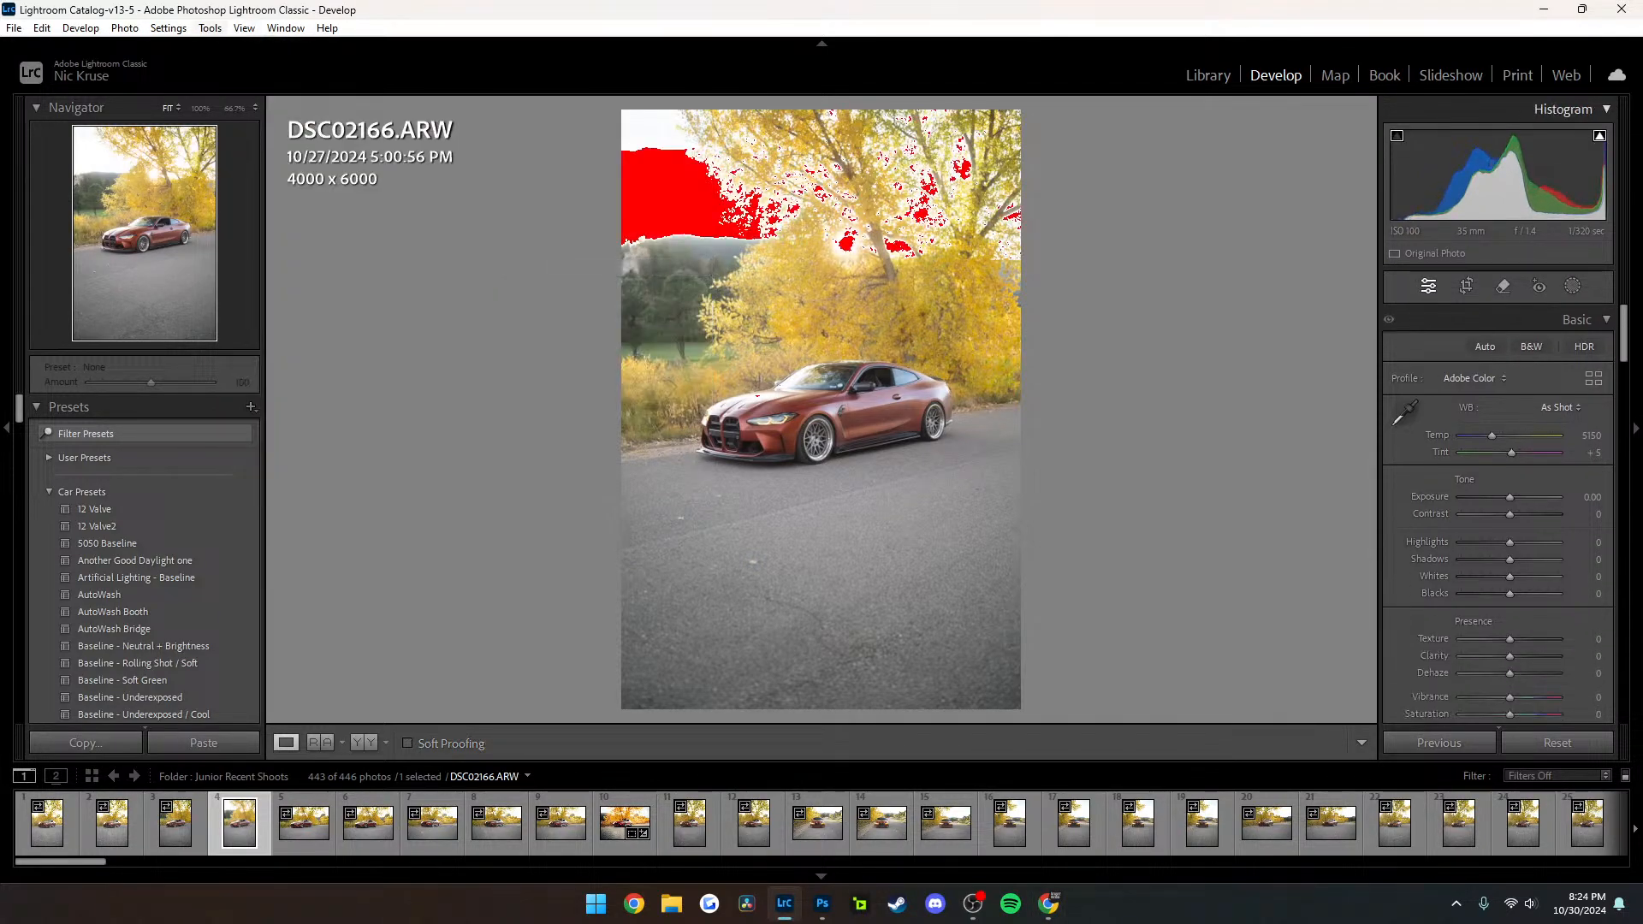
Show the soft proof of DSC02166 and check the available soft proofing options
{"action": "left_click", "coordinate": [244, 28]}
{"action": "mouse_move", "coordinate": [385, 266]}
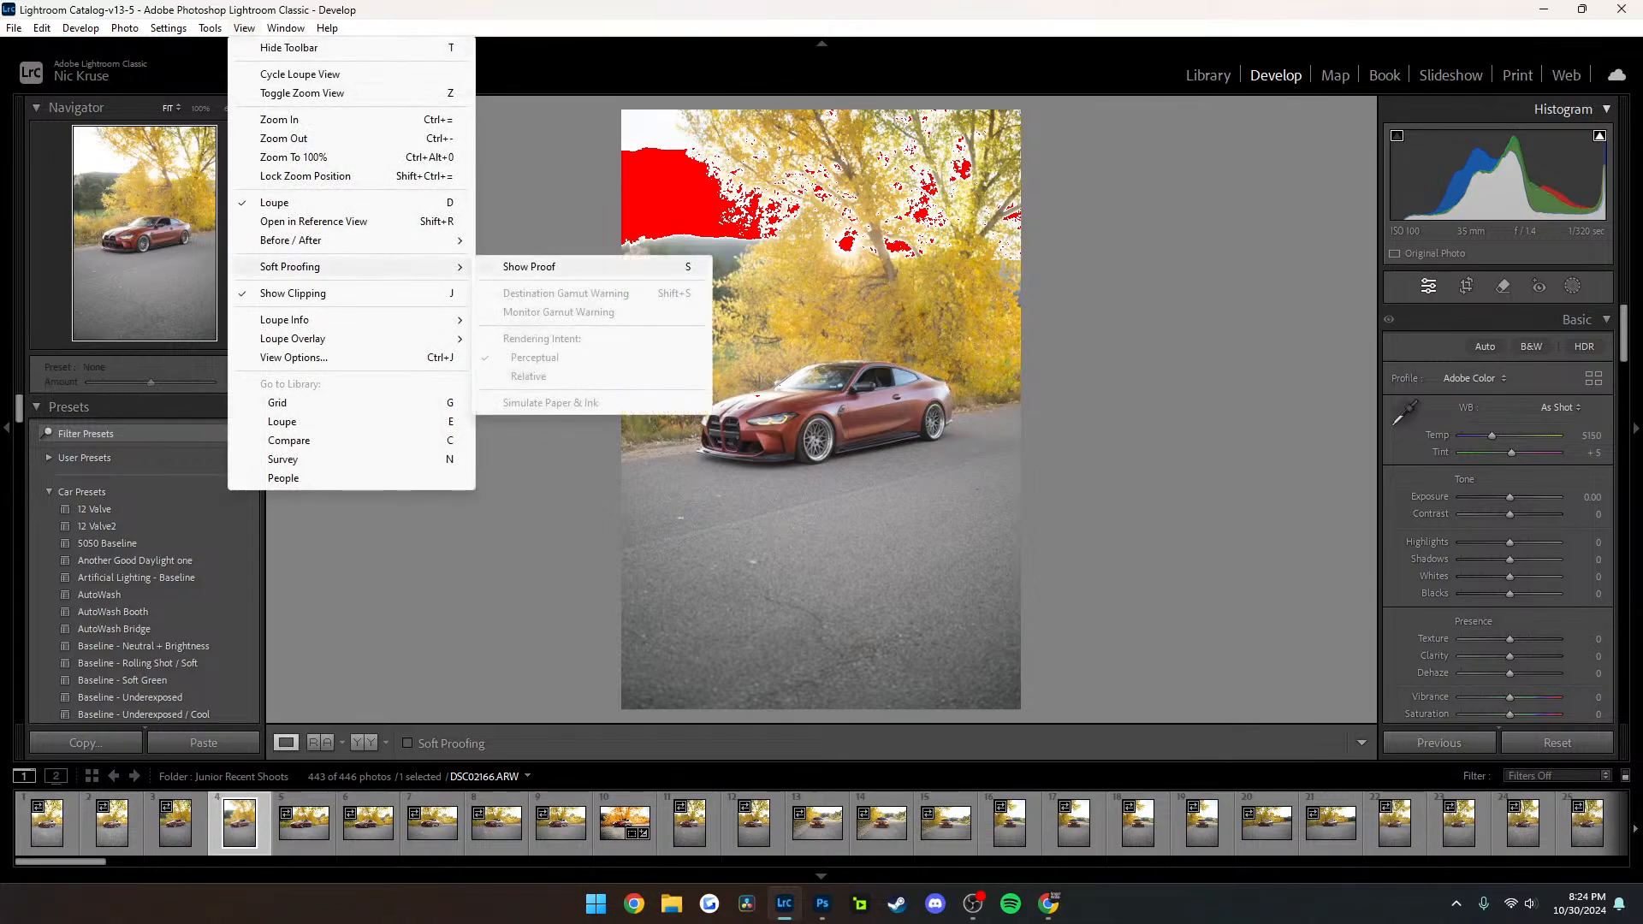
{"action": "left_click", "coordinate": [522, 267]}
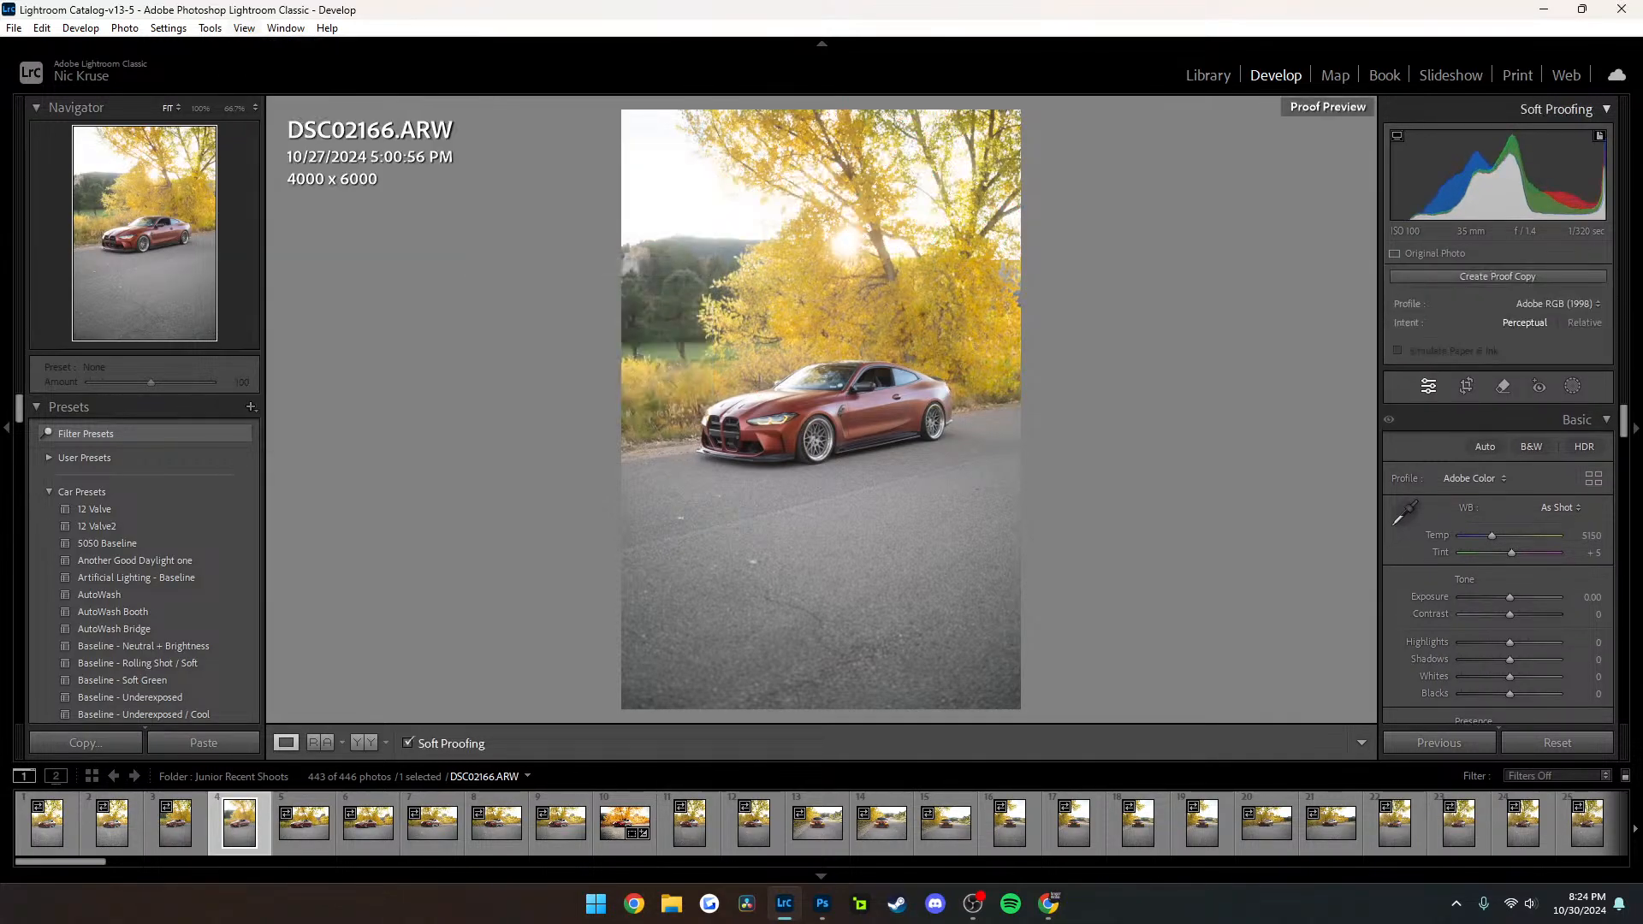
{"action": "left_click", "coordinate": [244, 28]}
{"action": "mouse_move", "coordinate": [385, 266]}
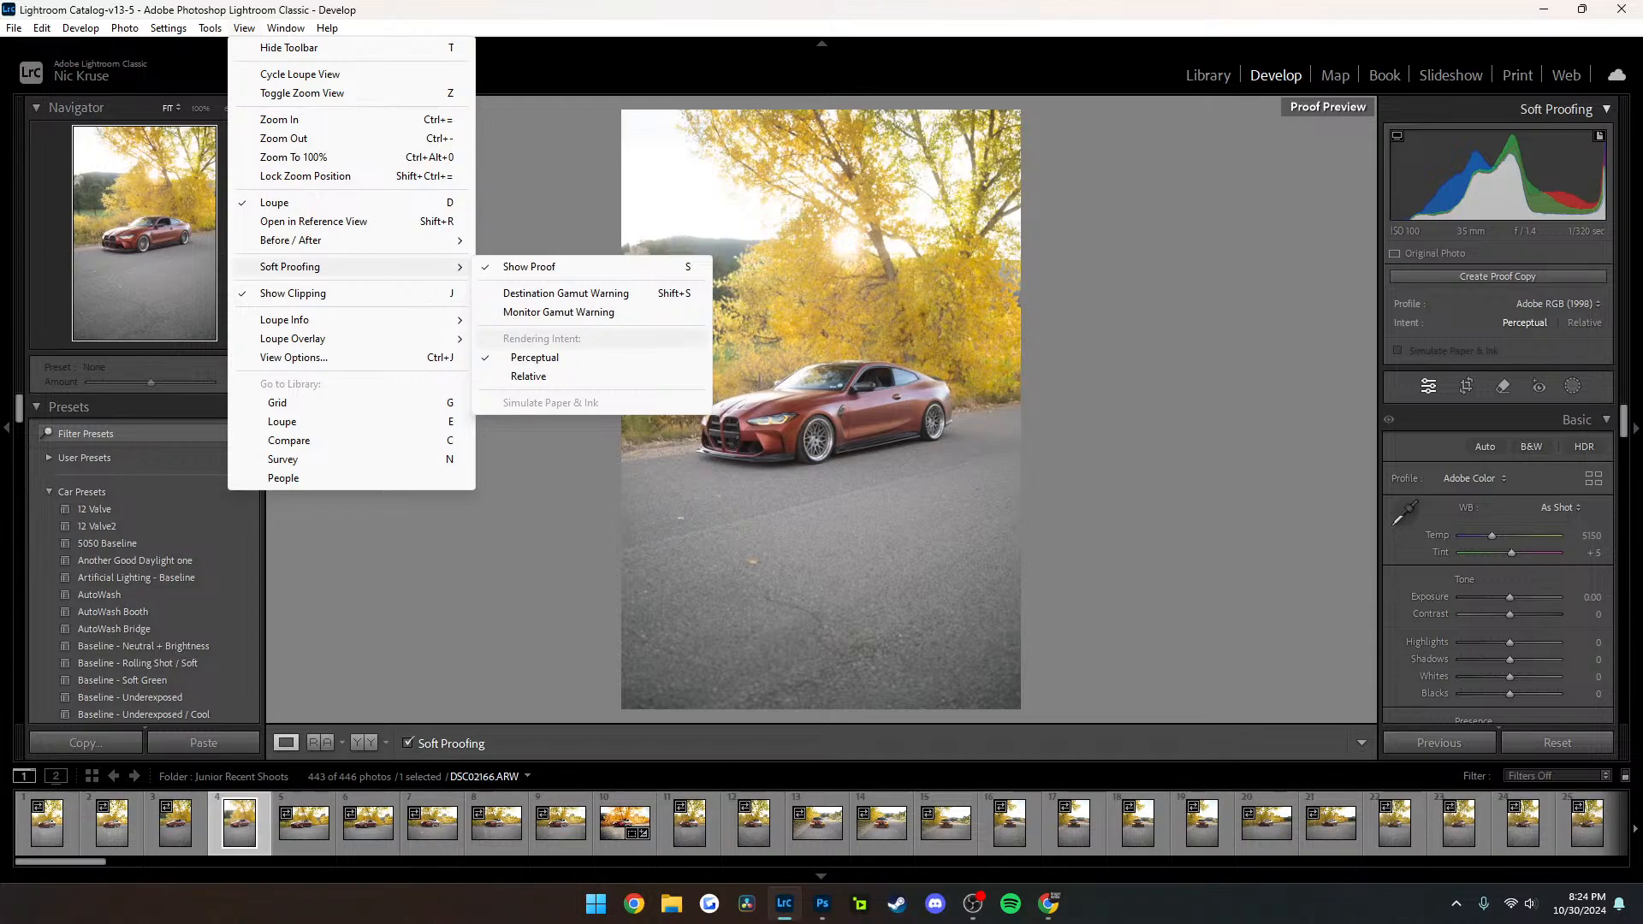
{"action": "key", "text": "Escape"}
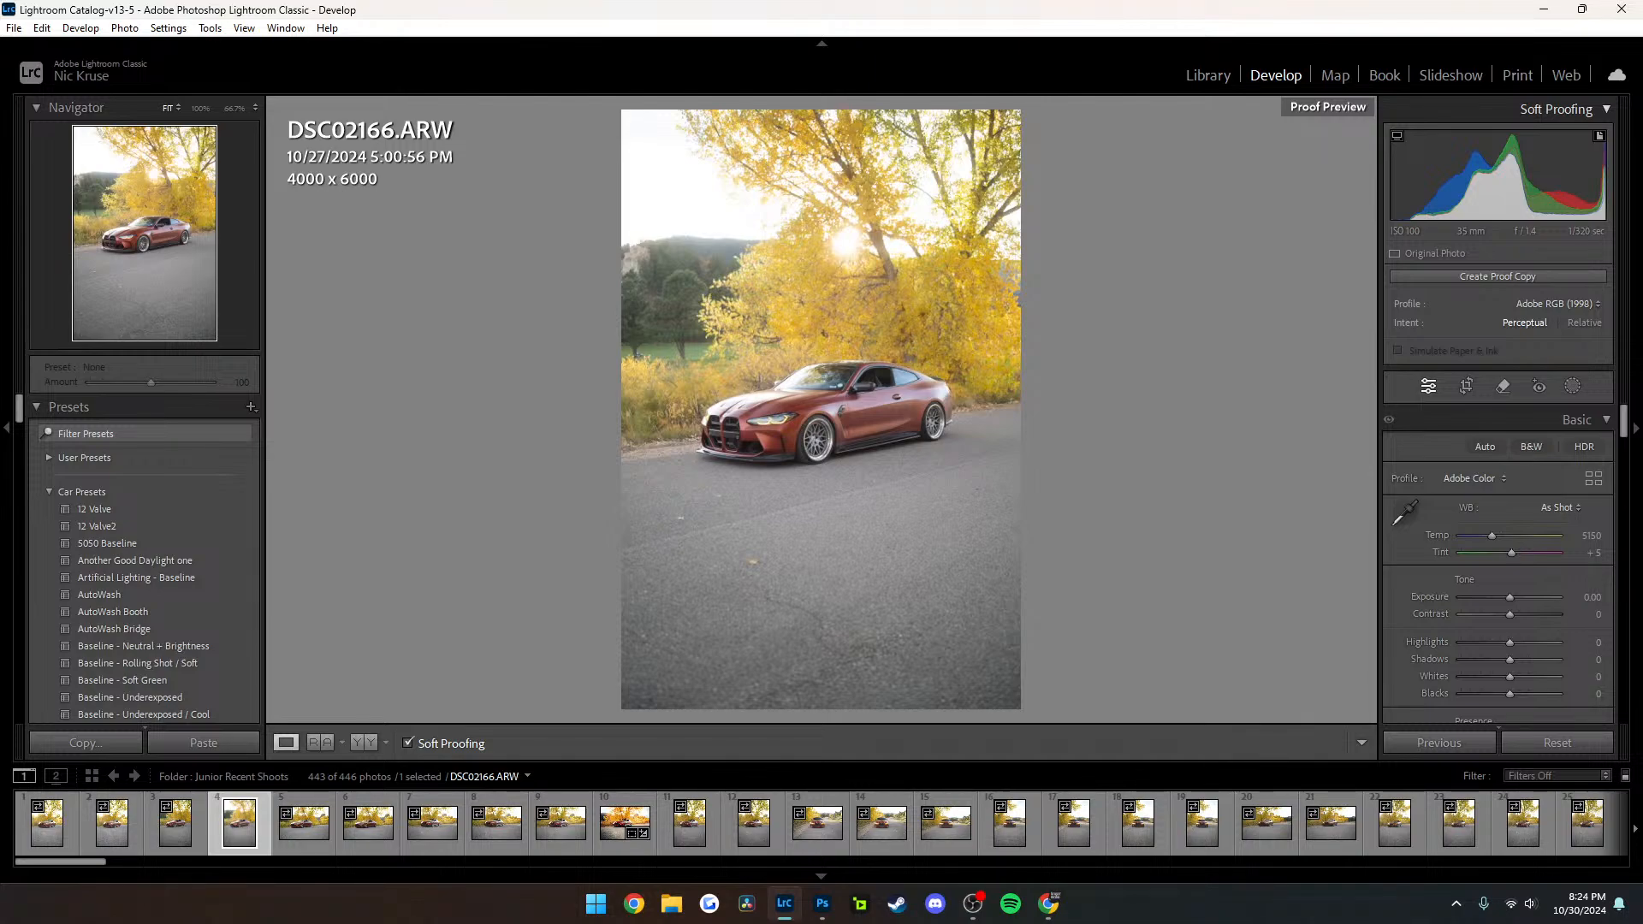
Compare DSC02166 with the soft proof off and on, ending with the Soft Proofing settings expanded
{"action": "key", "text": "alt+Tab"}
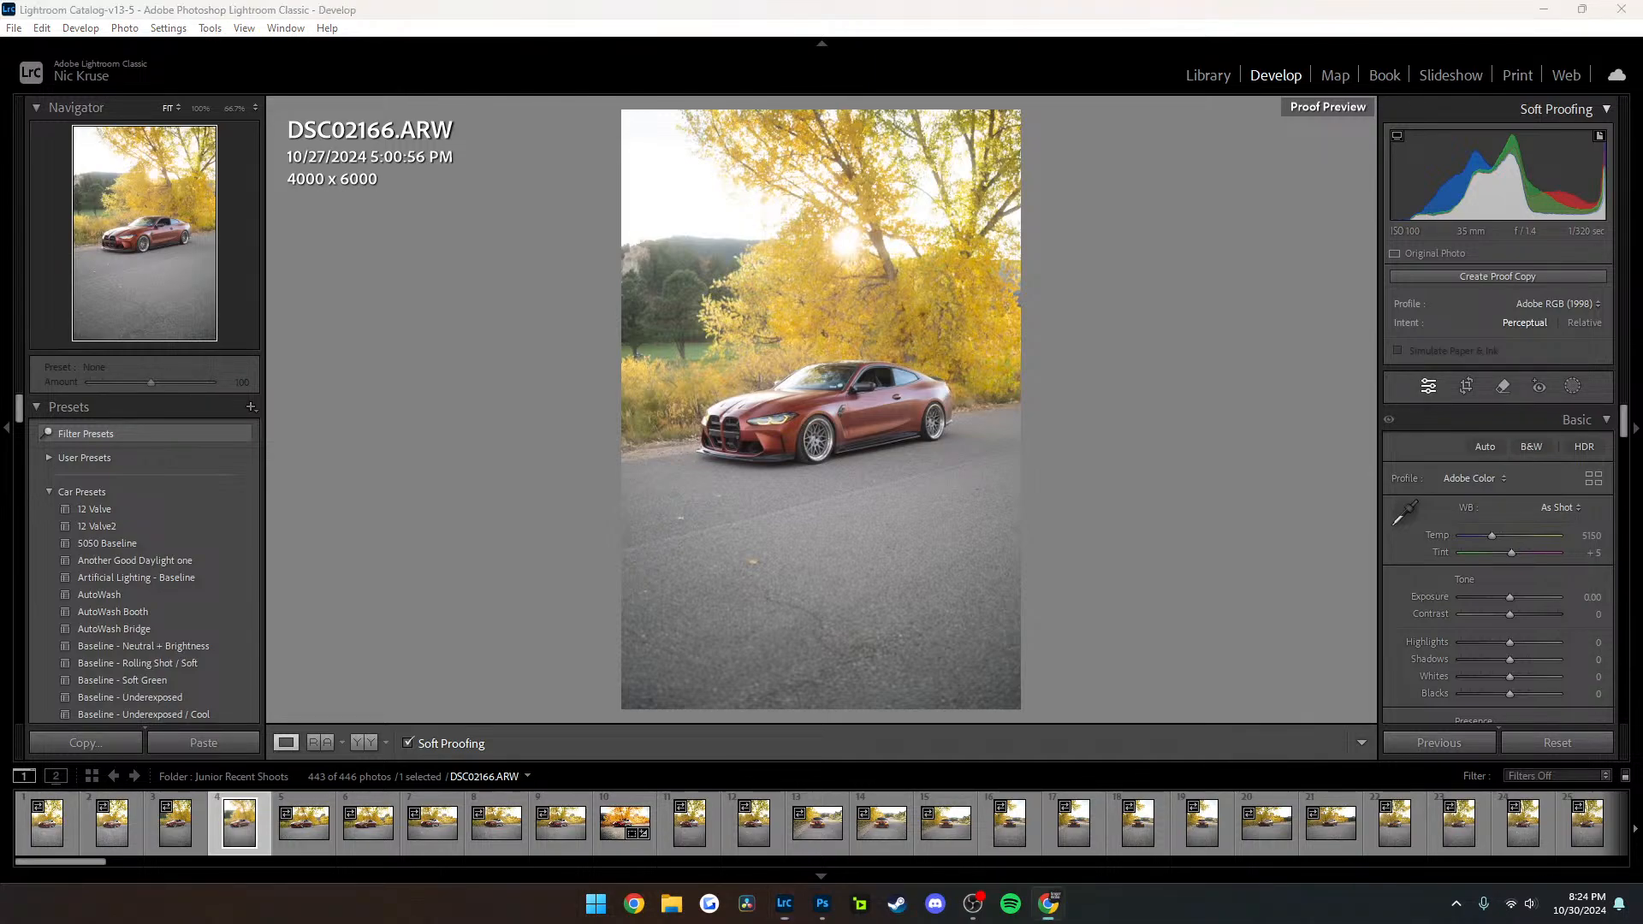
{"action": "key", "text": "alt+Tab"}
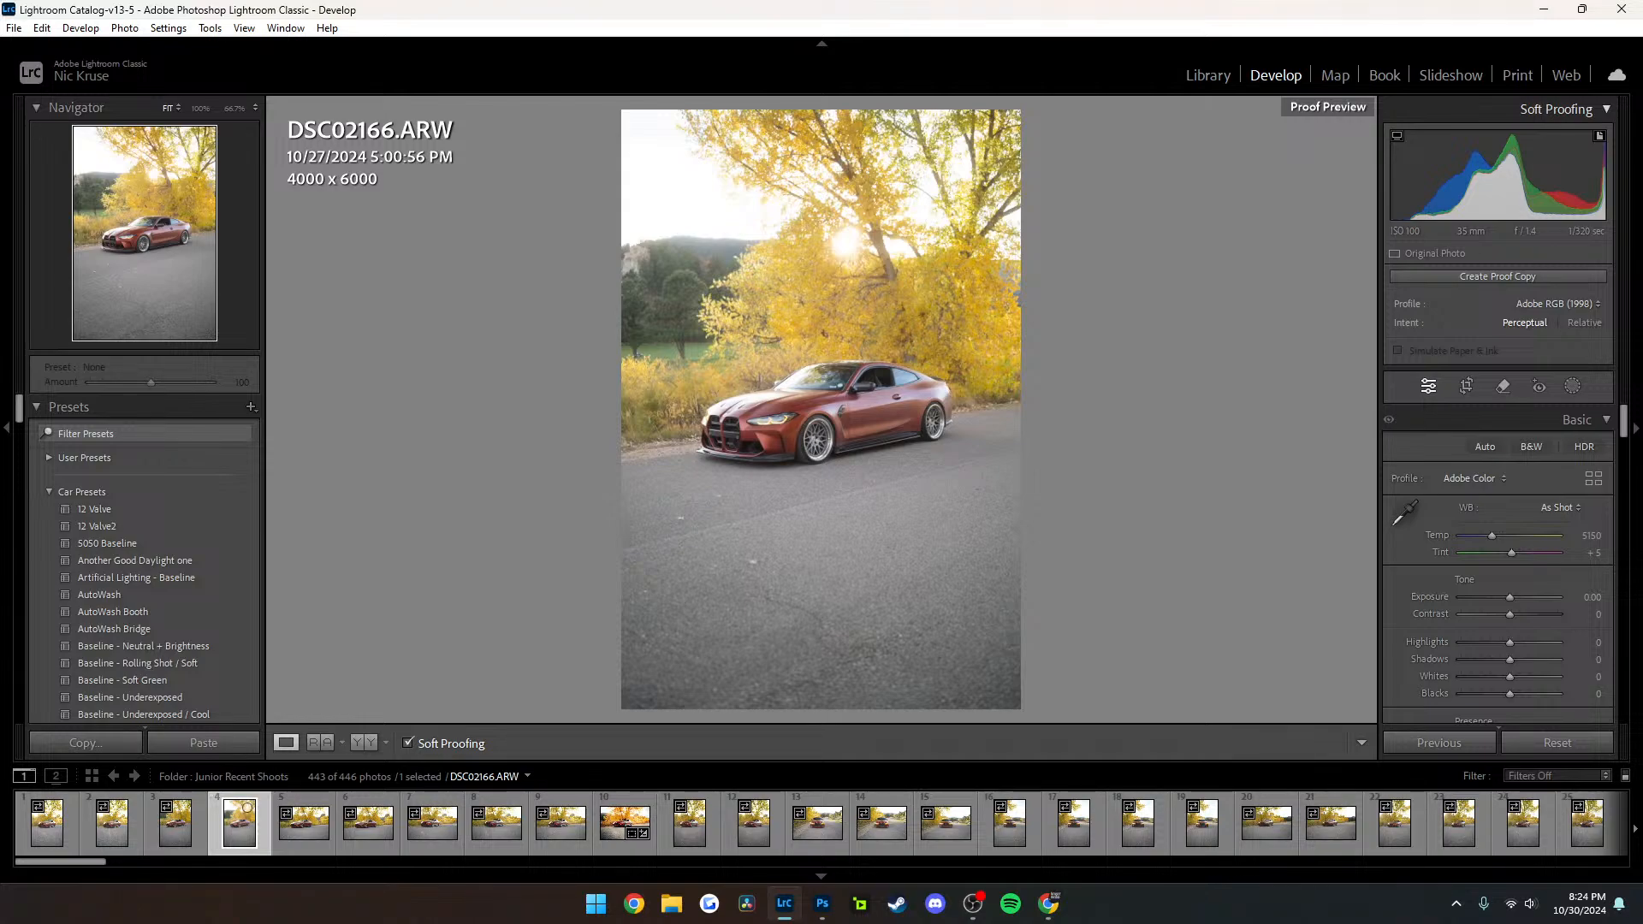
{"action": "left_click", "coordinate": [428, 743]}
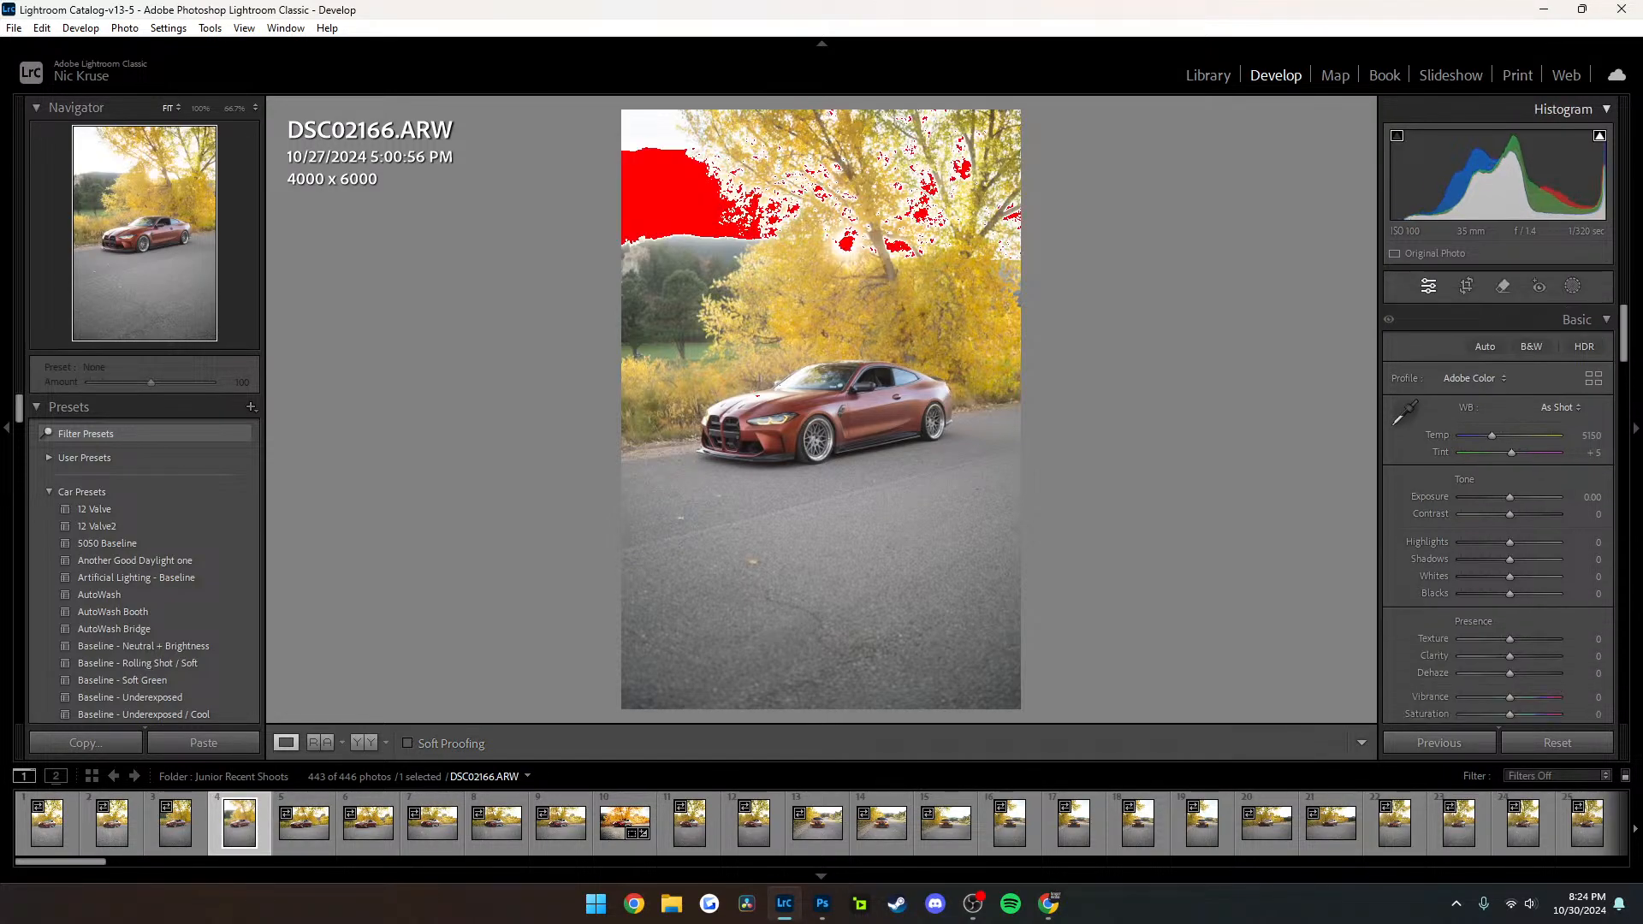
{"action": "left_click", "coordinate": [428, 742]}
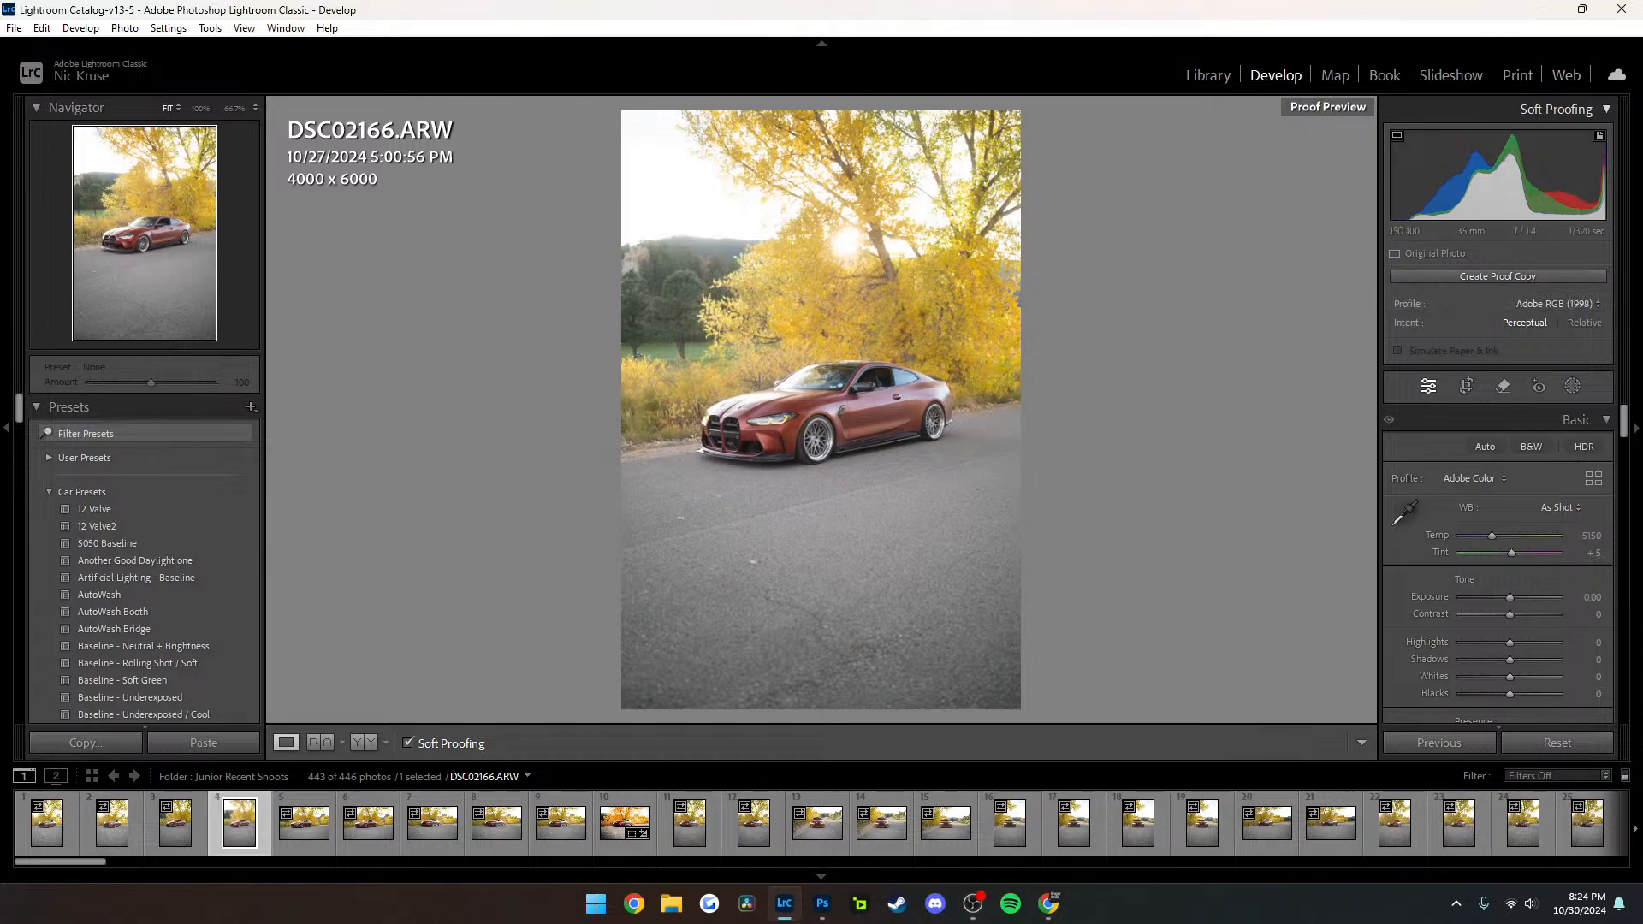
{"action": "left_click", "coordinate": [1606, 110]}
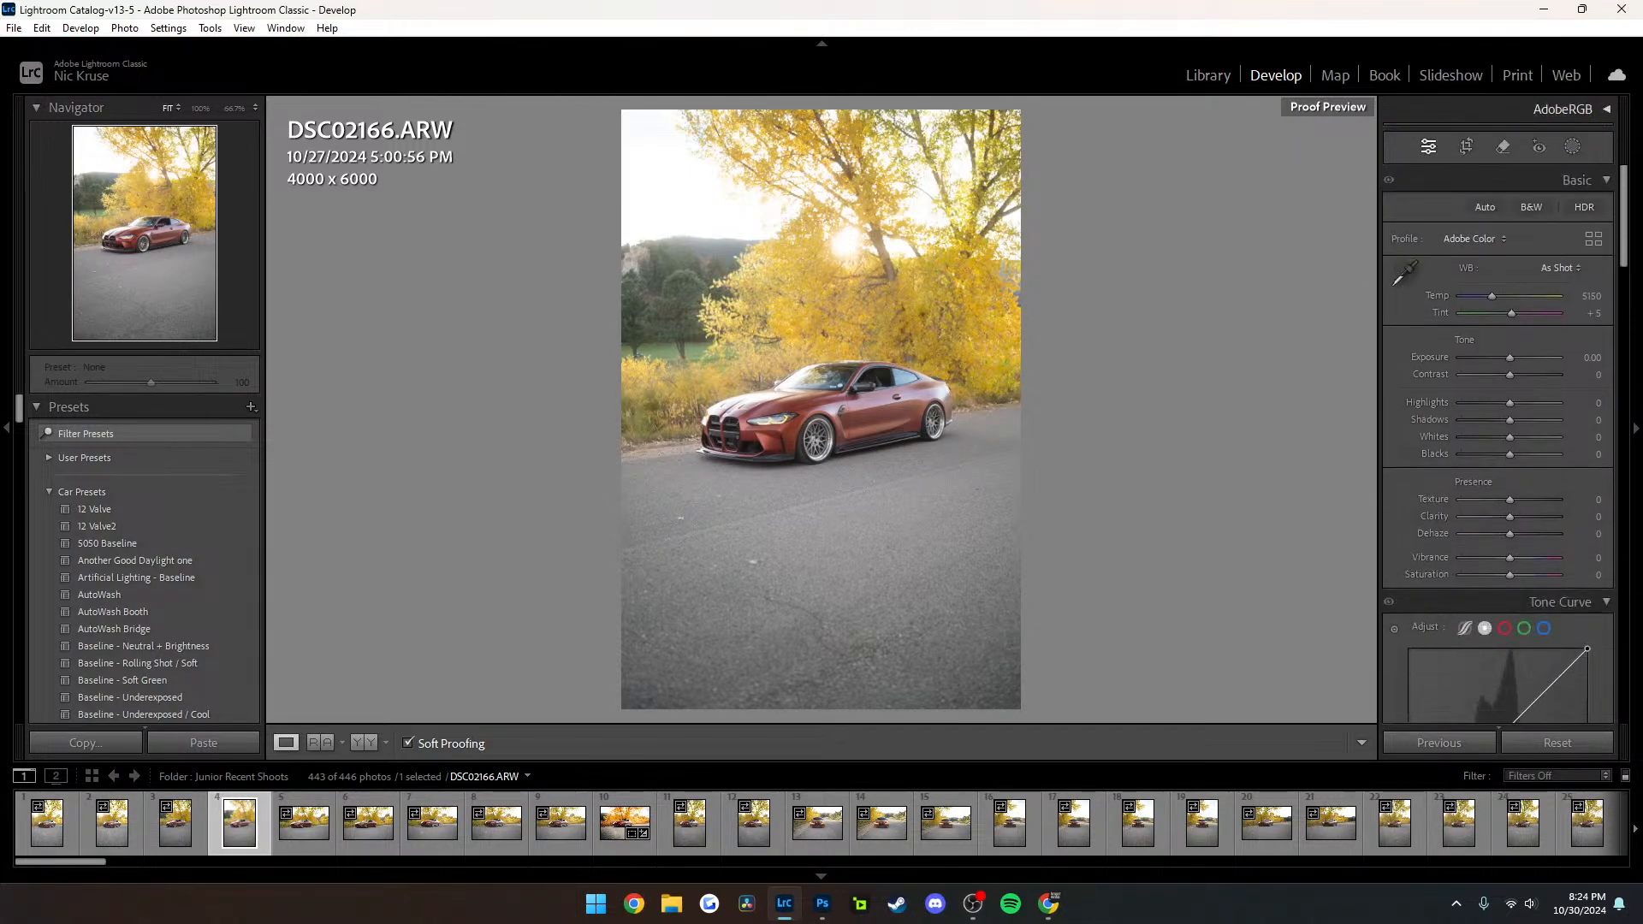
{"action": "left_click", "coordinate": [1606, 110]}
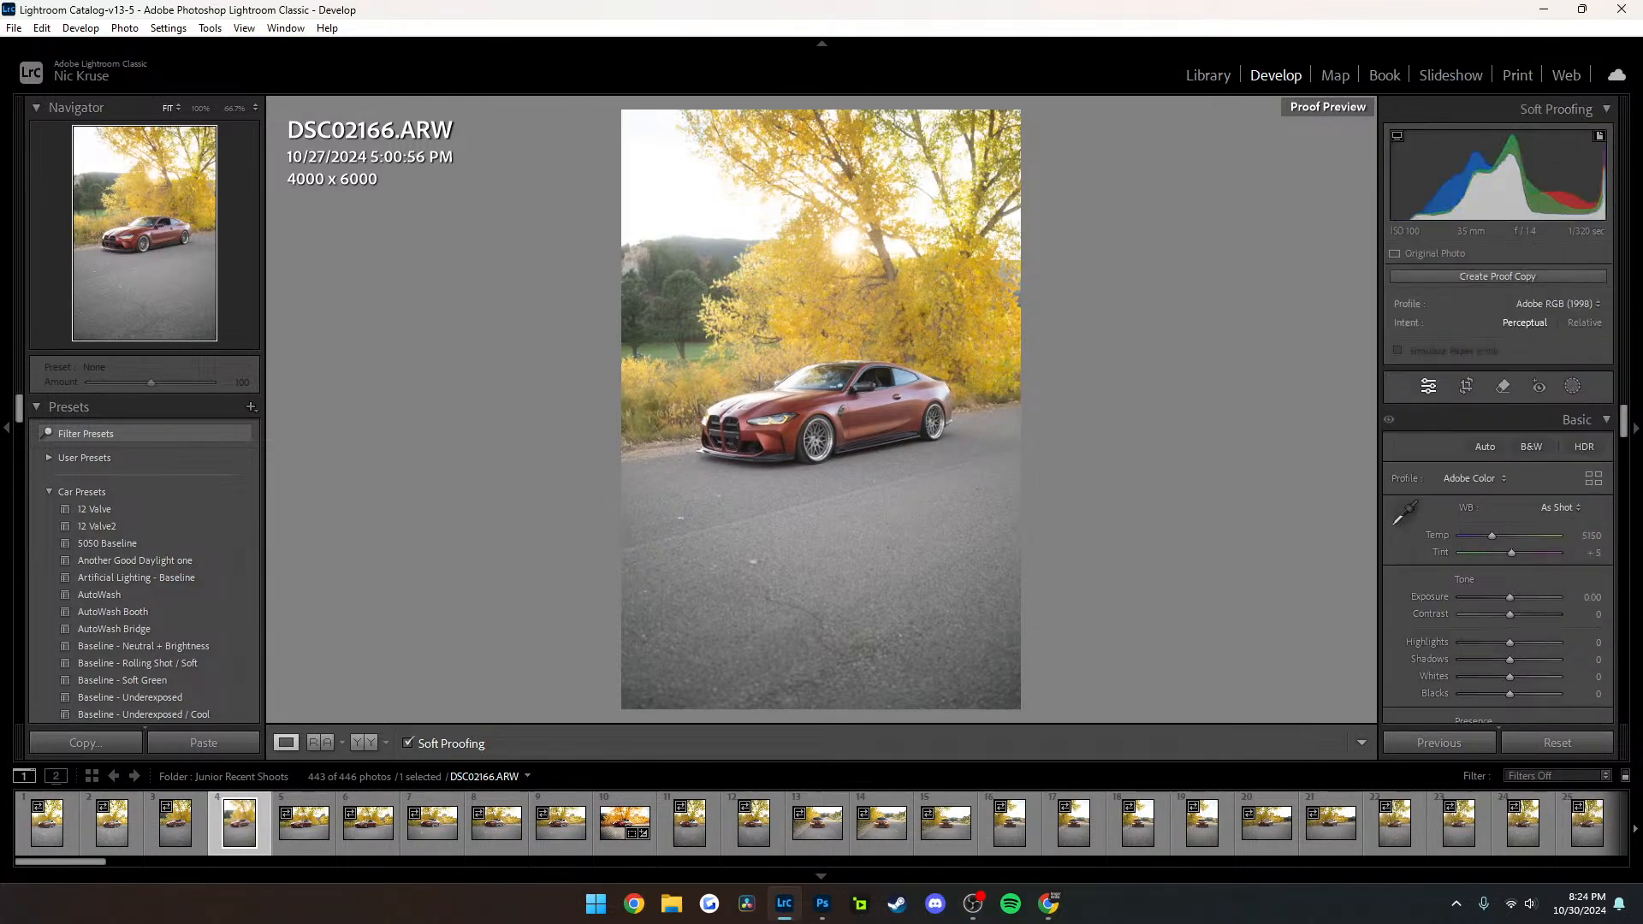
Toggle the soft proof of DSC02166 again to compare both displays, leaving it turned off
{"action": "key", "text": "alt+Tab"}
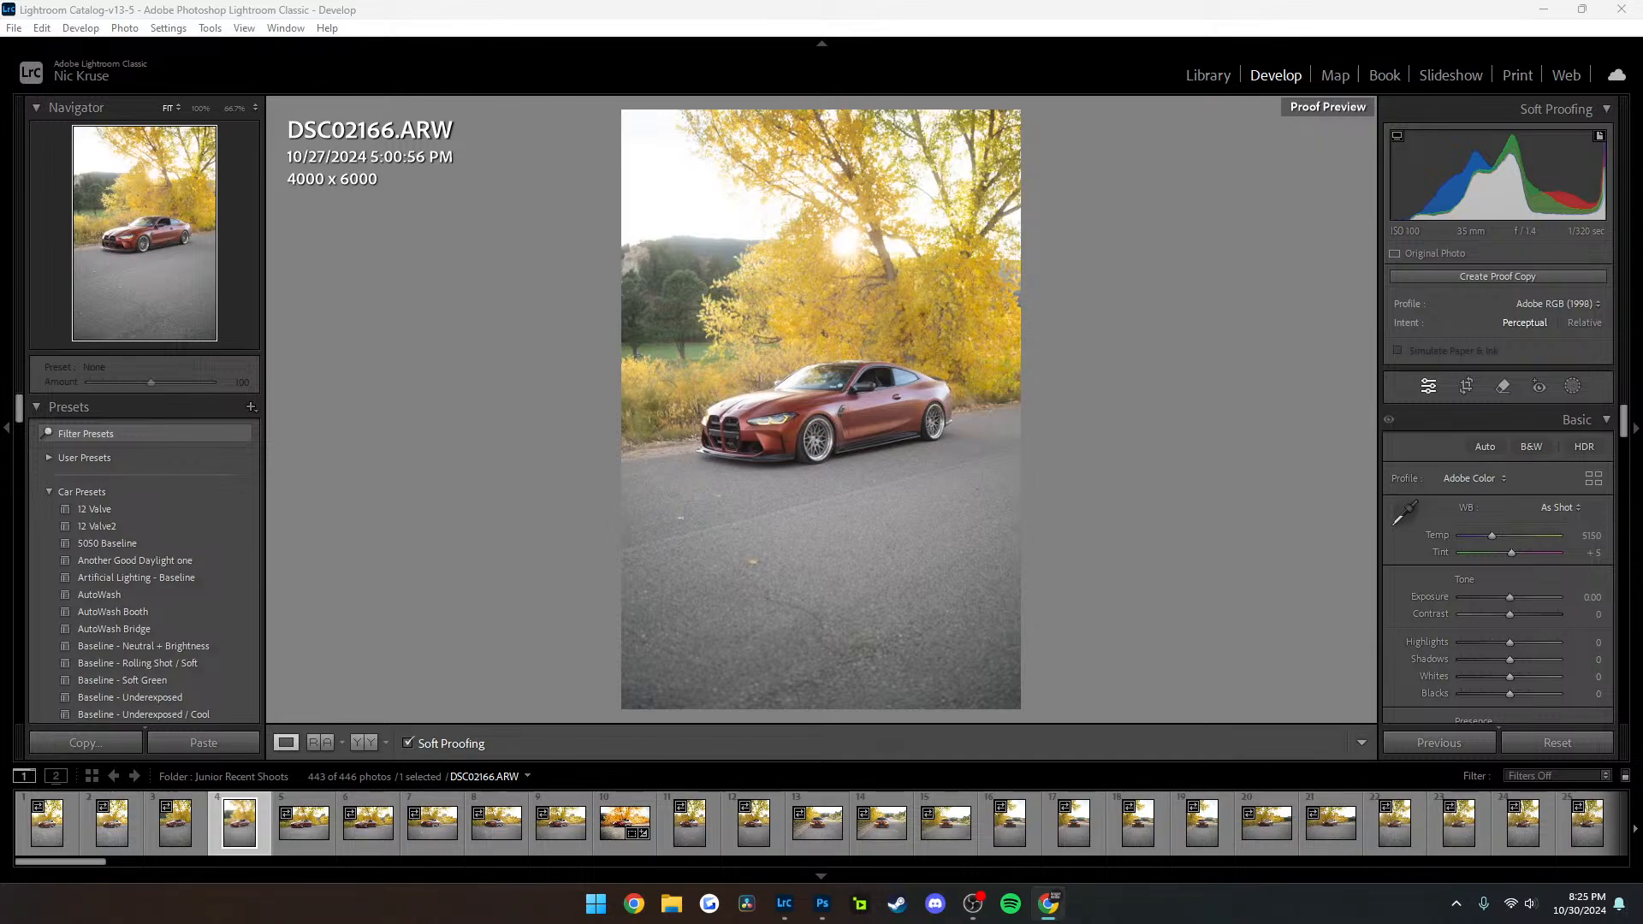
{"action": "left_click", "coordinate": [240, 823]}
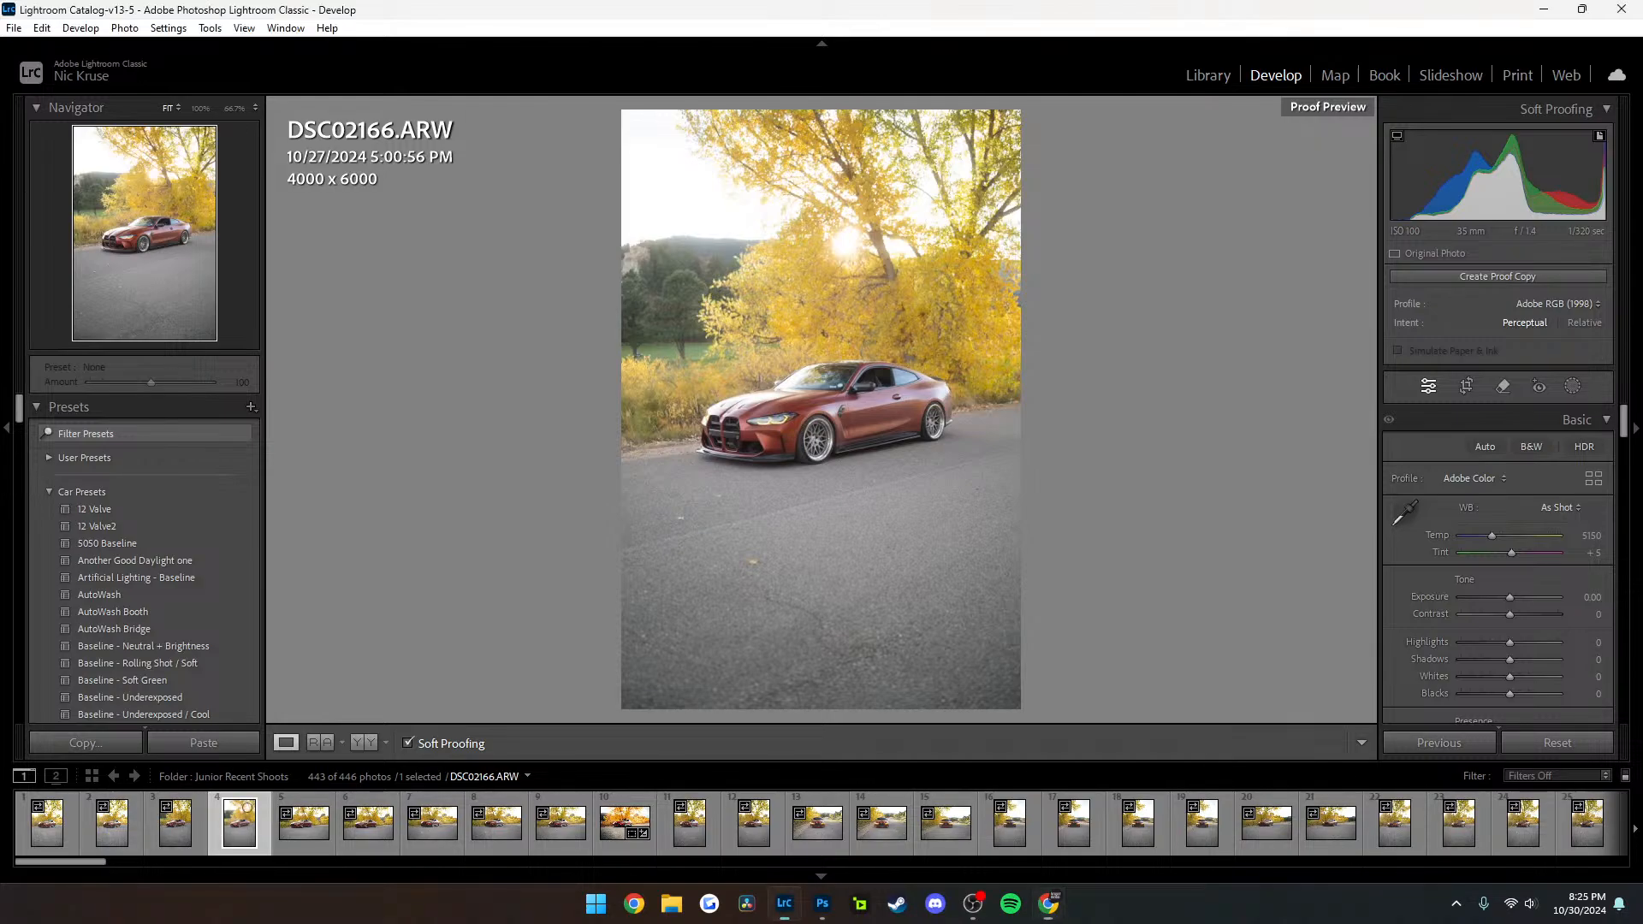
{"action": "key", "text": "s"}
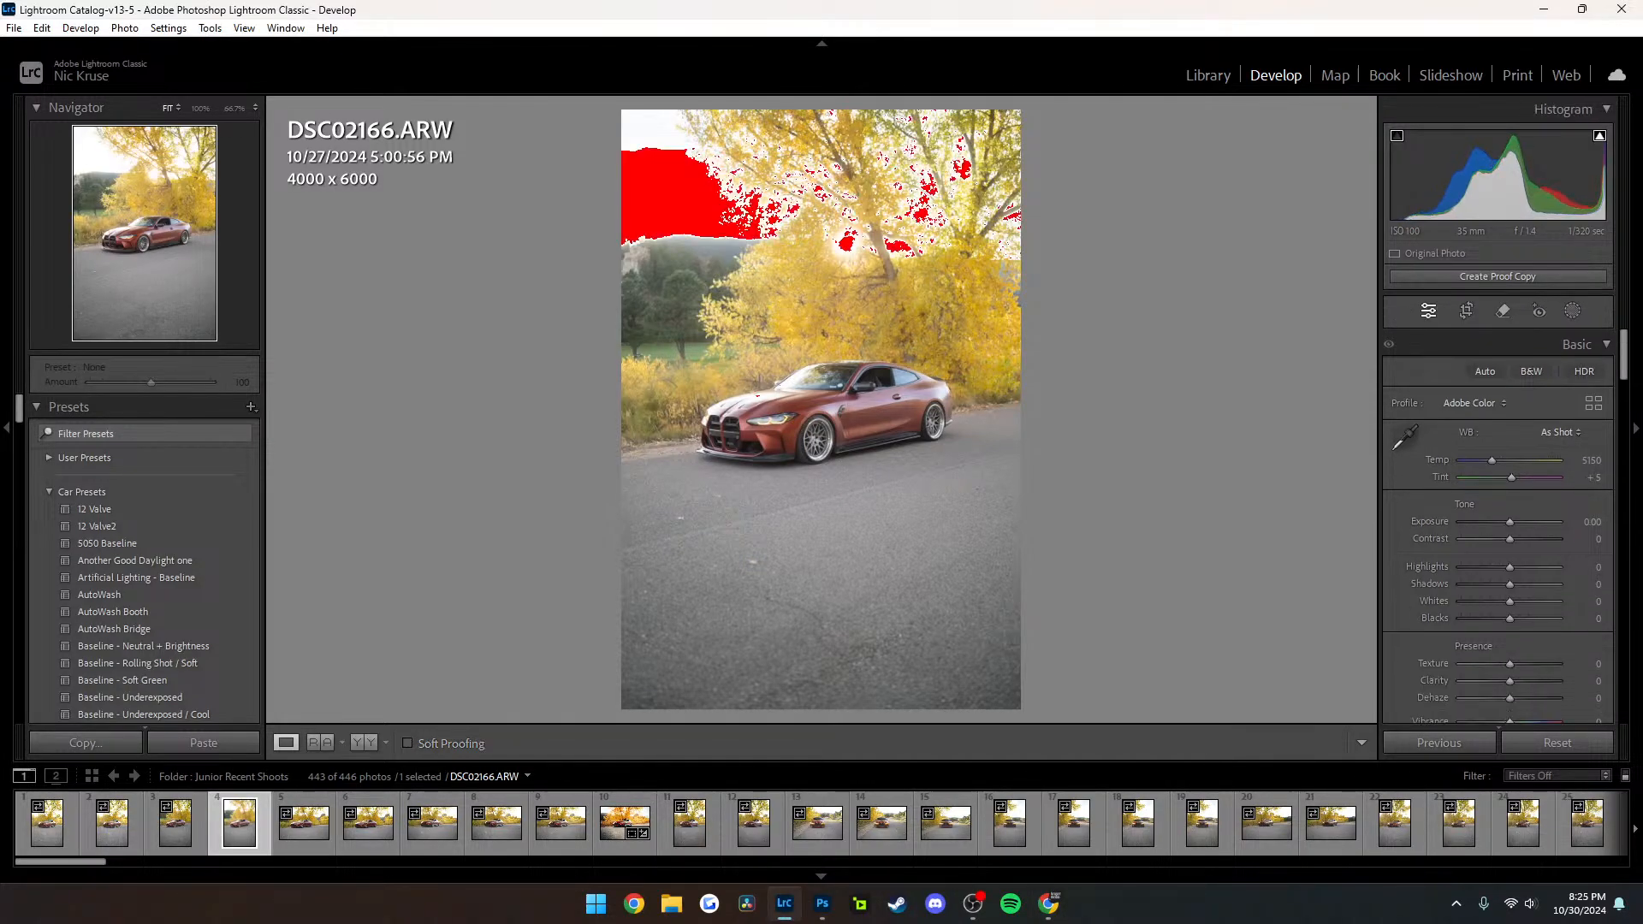
{"action": "key", "text": "s"}
{"action": "key", "text": "s"}
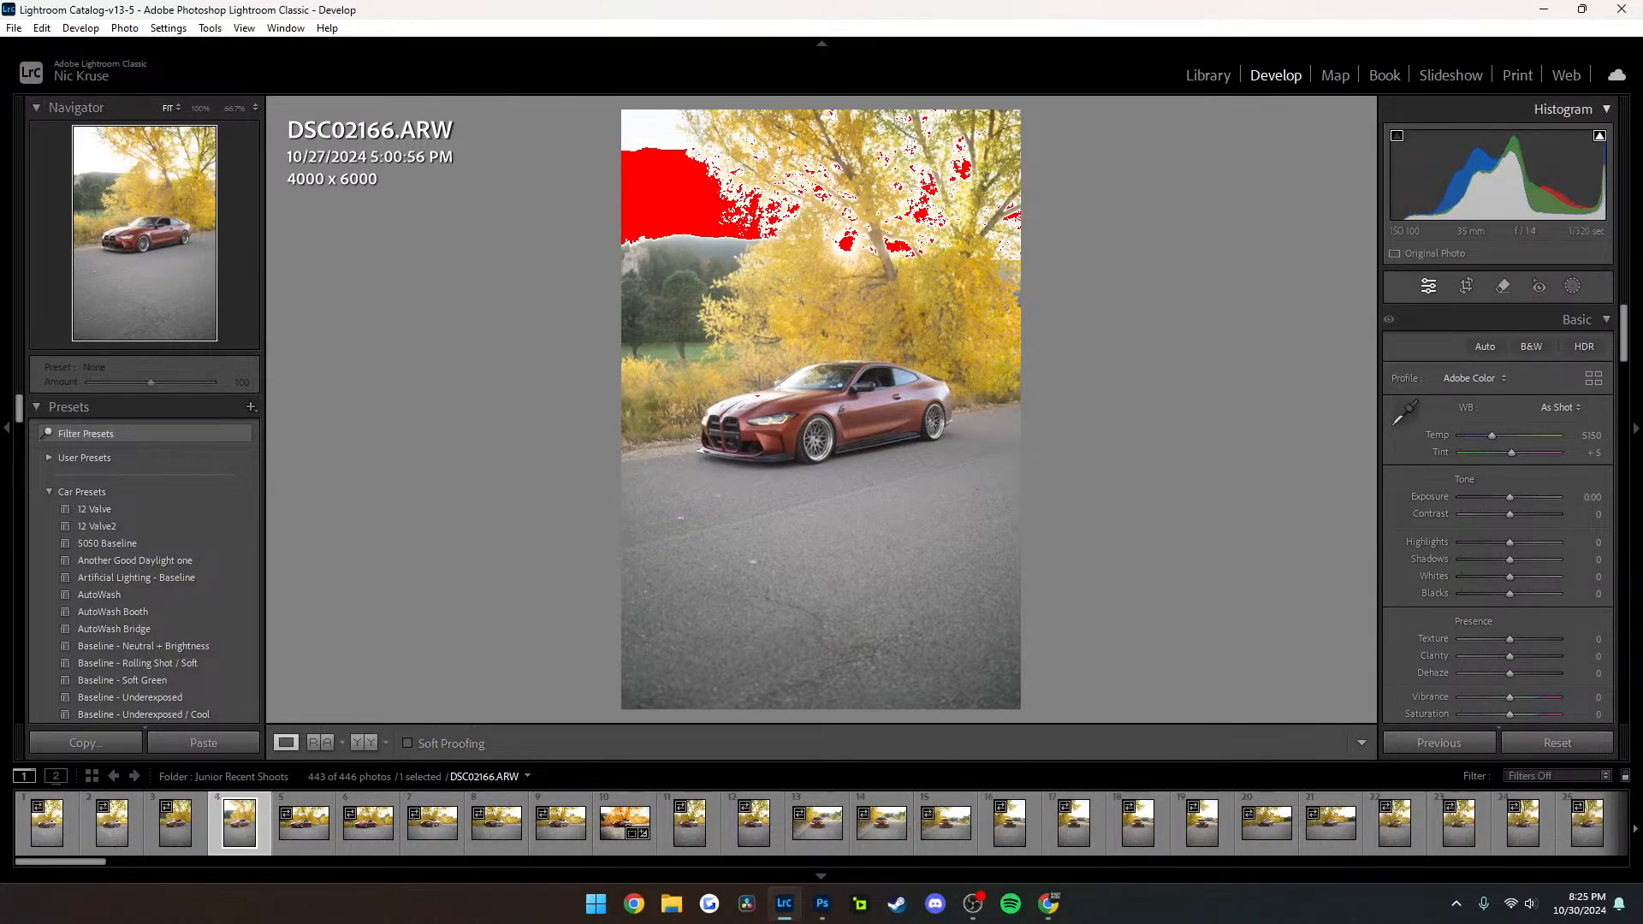
Turn off the shadow and highlight clipping warnings for DSC02166 and compare the photo with and without the soft proof
{"action": "right_click", "coordinate": [348, 154]}
{"action": "key", "text": "Escape"}
{"action": "left_click", "coordinate": [1397, 136]}
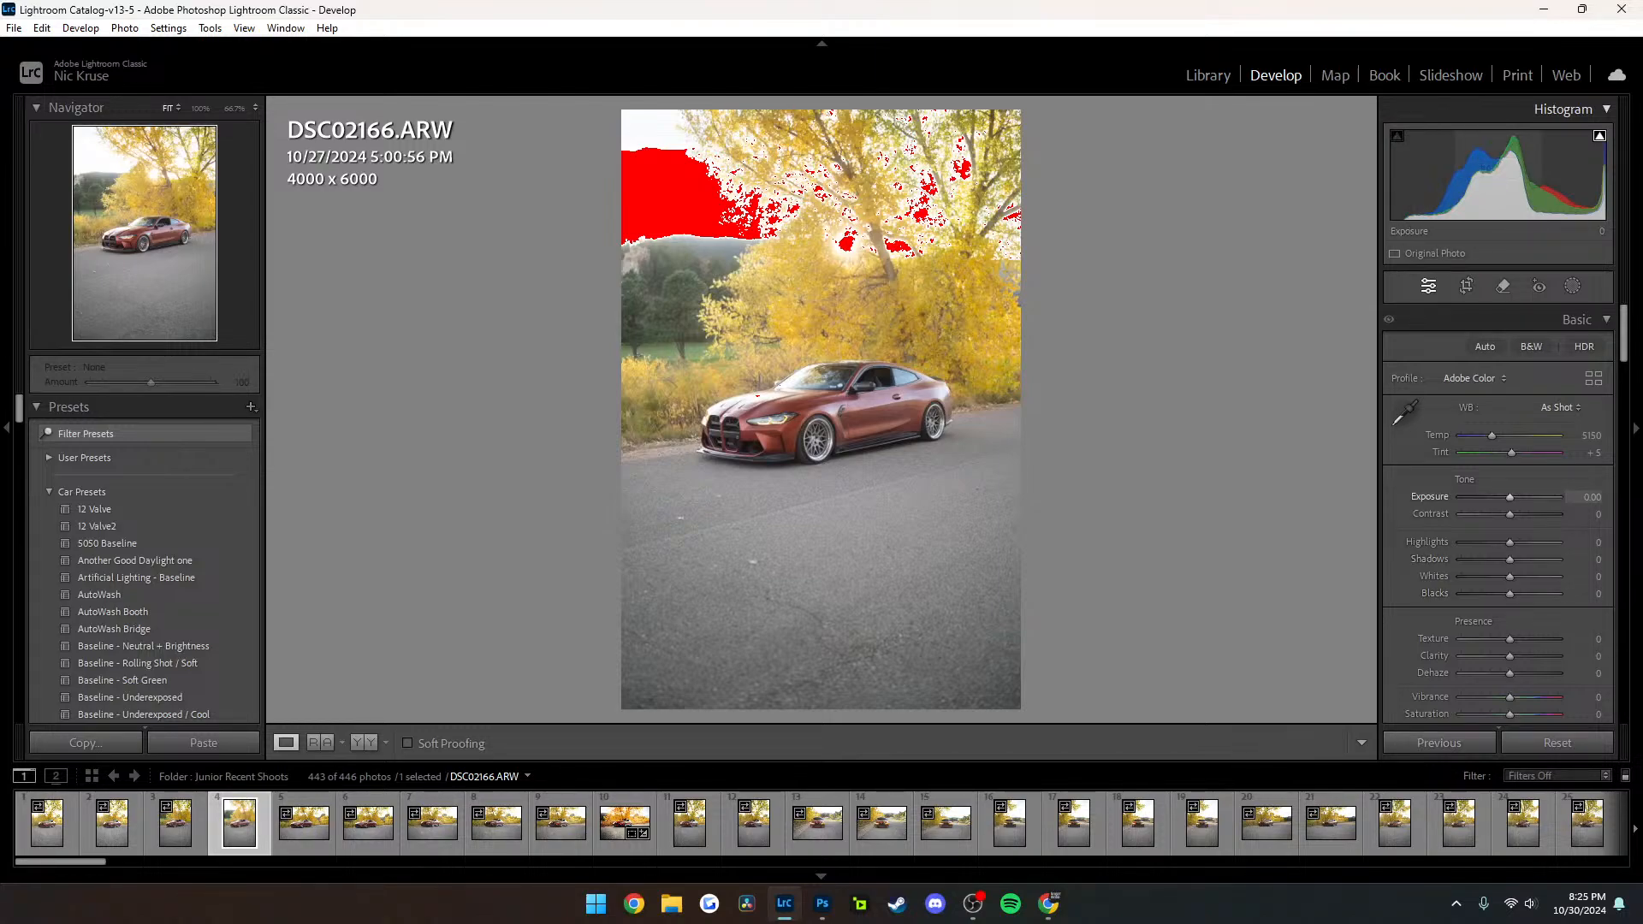
{"action": "left_click", "coordinate": [1599, 136]}
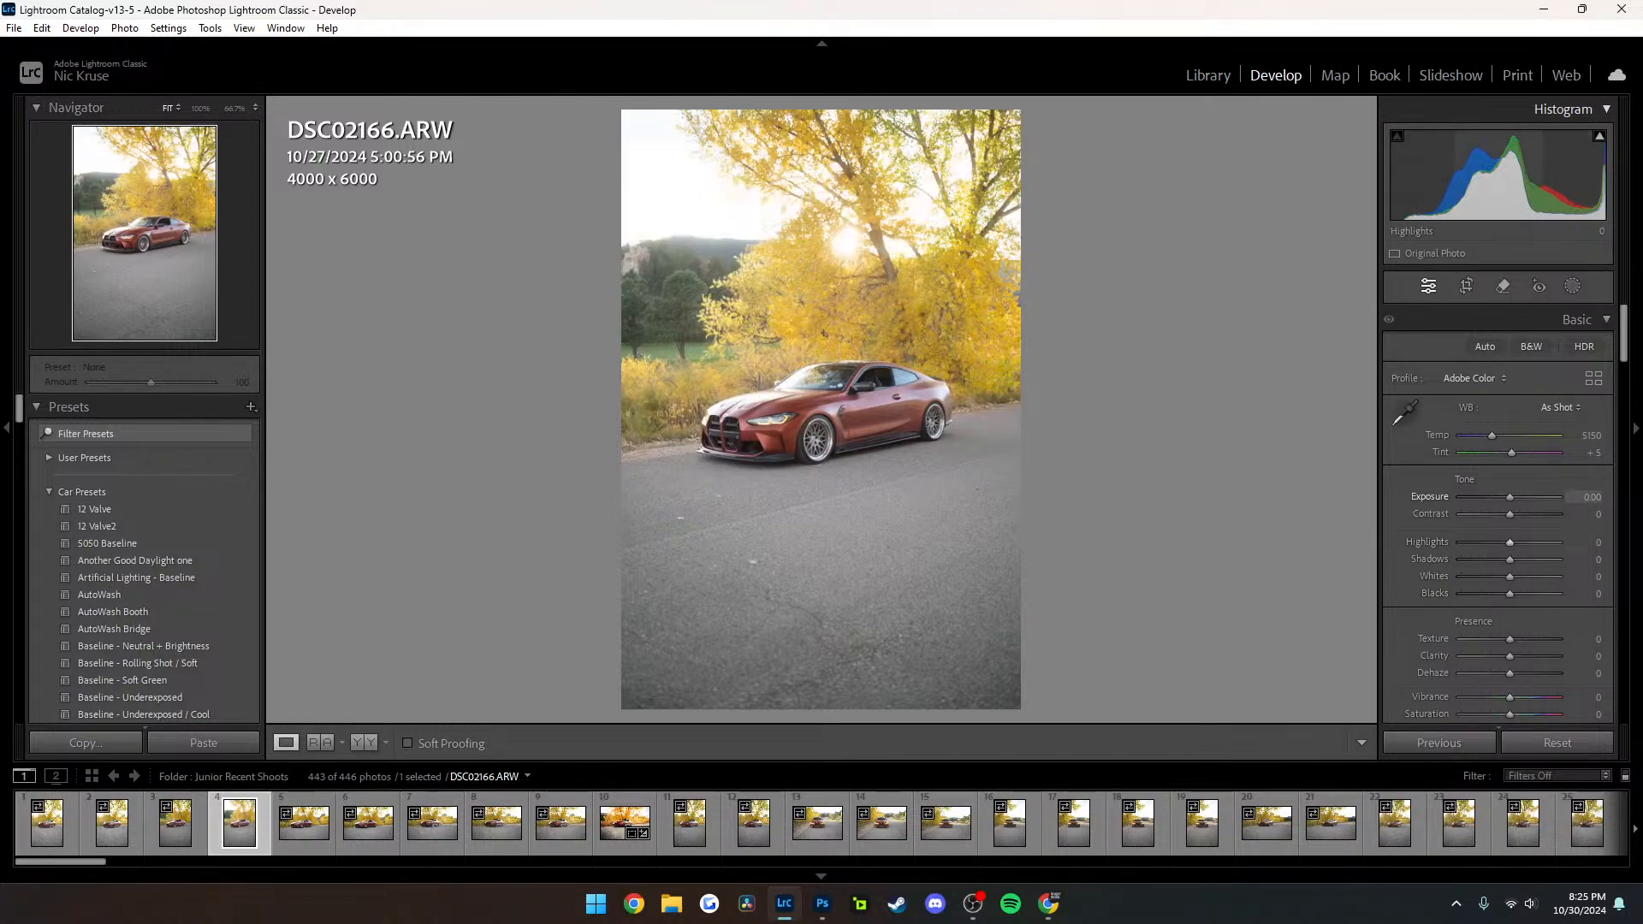
{"action": "key", "text": "s"}
{"action": "key", "text": "s"}
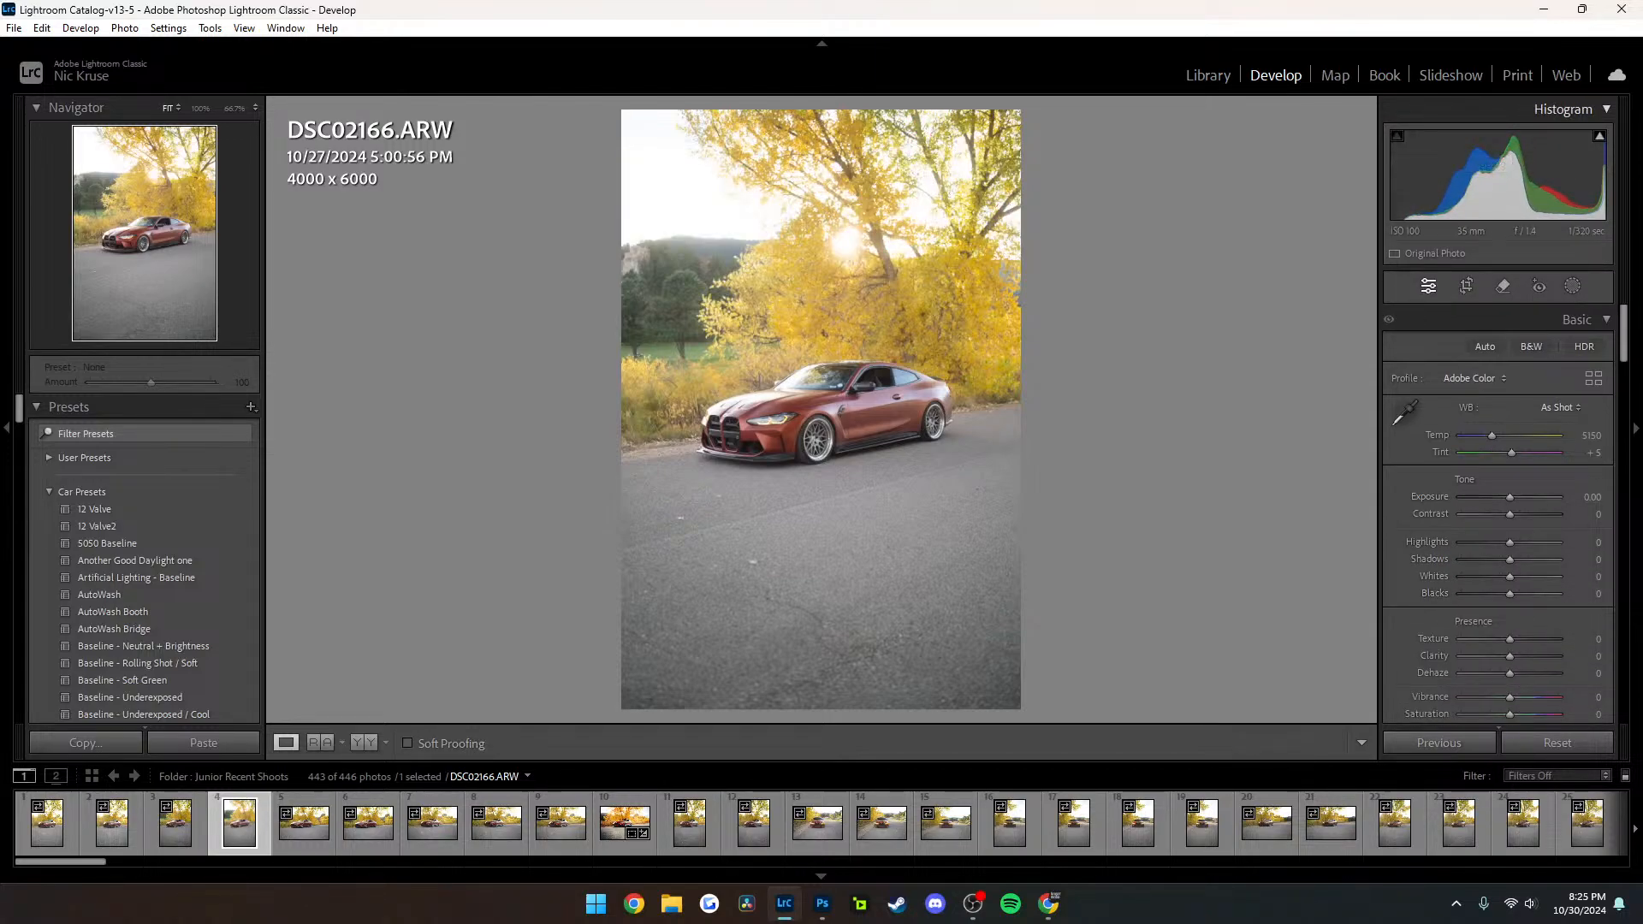
{"action": "right_click", "coordinate": [339, 139]}
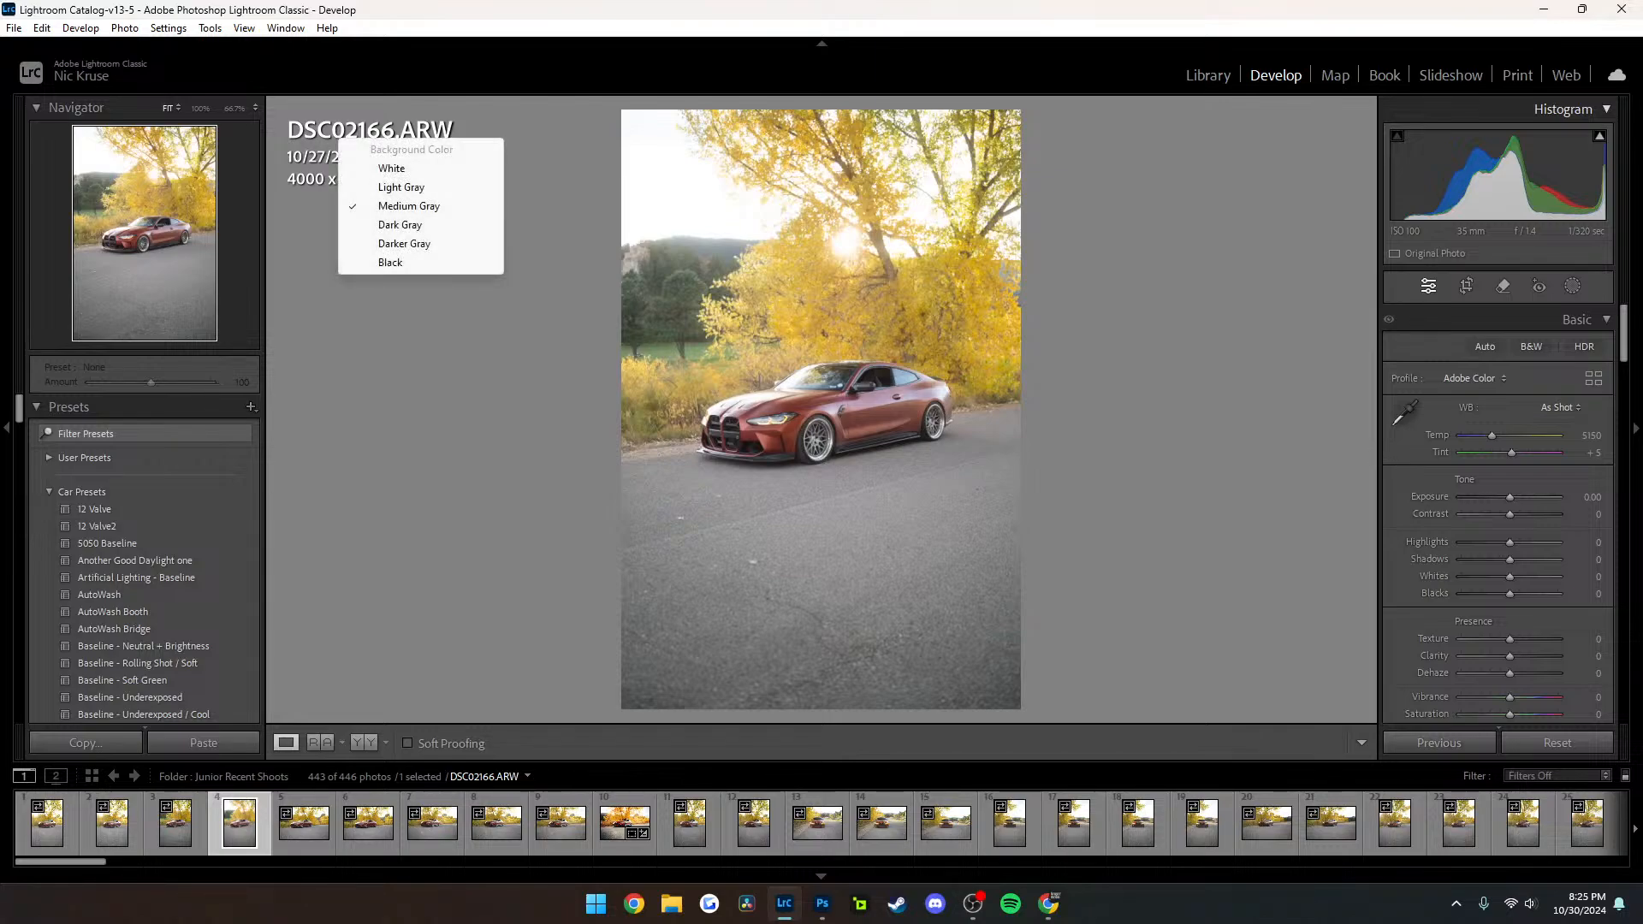
{"action": "key", "text": "Escape"}
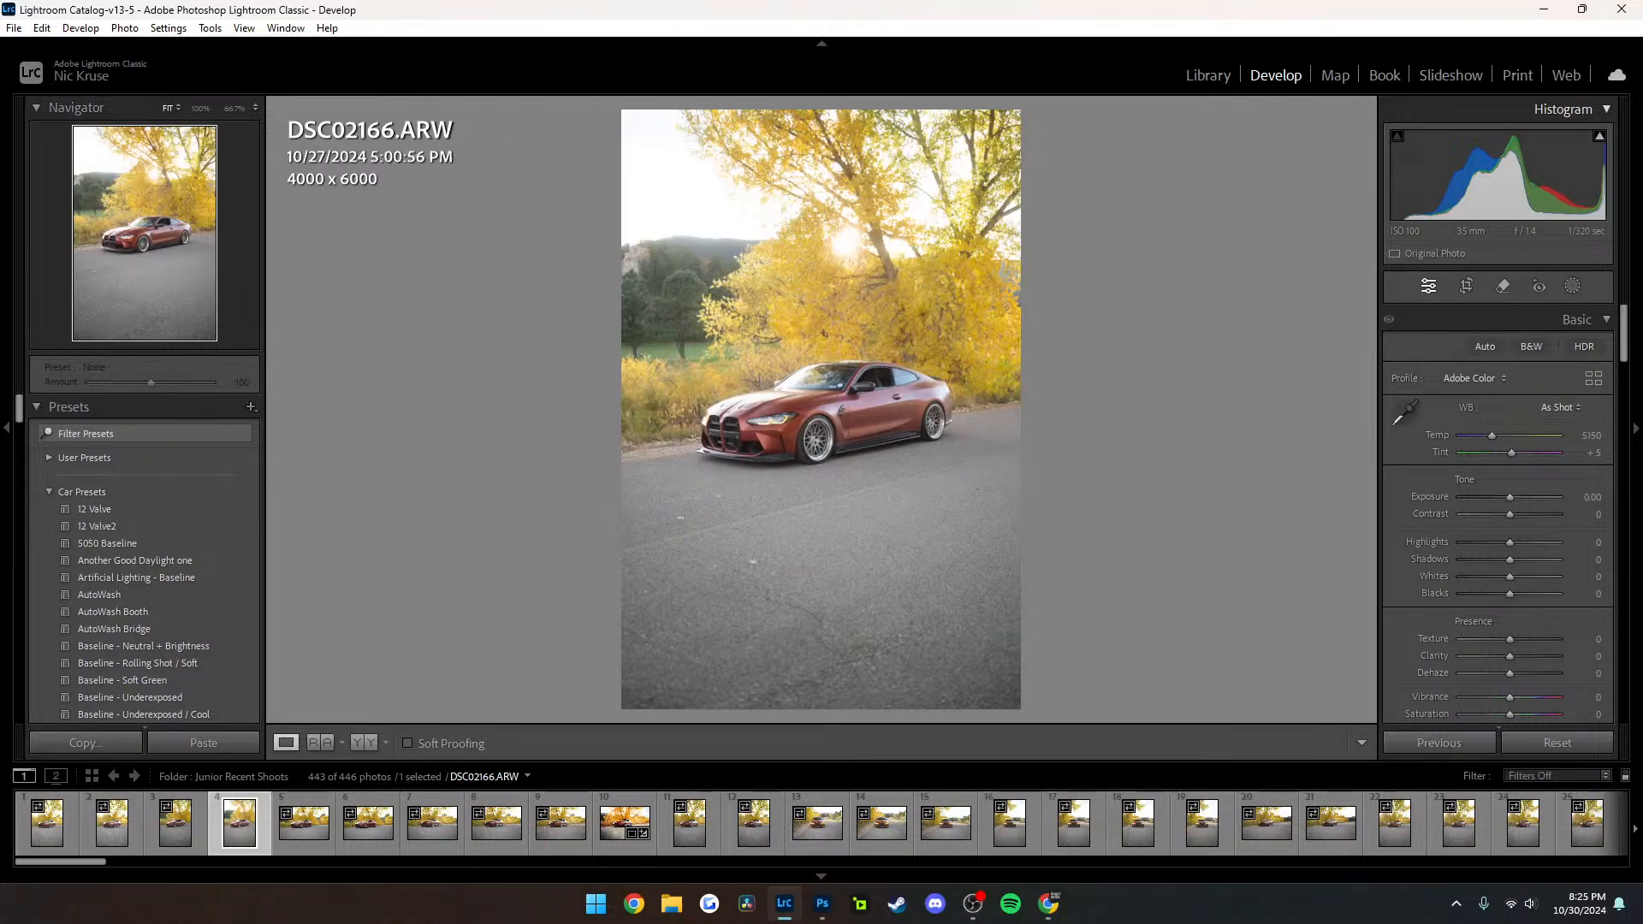
{"action": "left_click", "coordinate": [244, 29]}
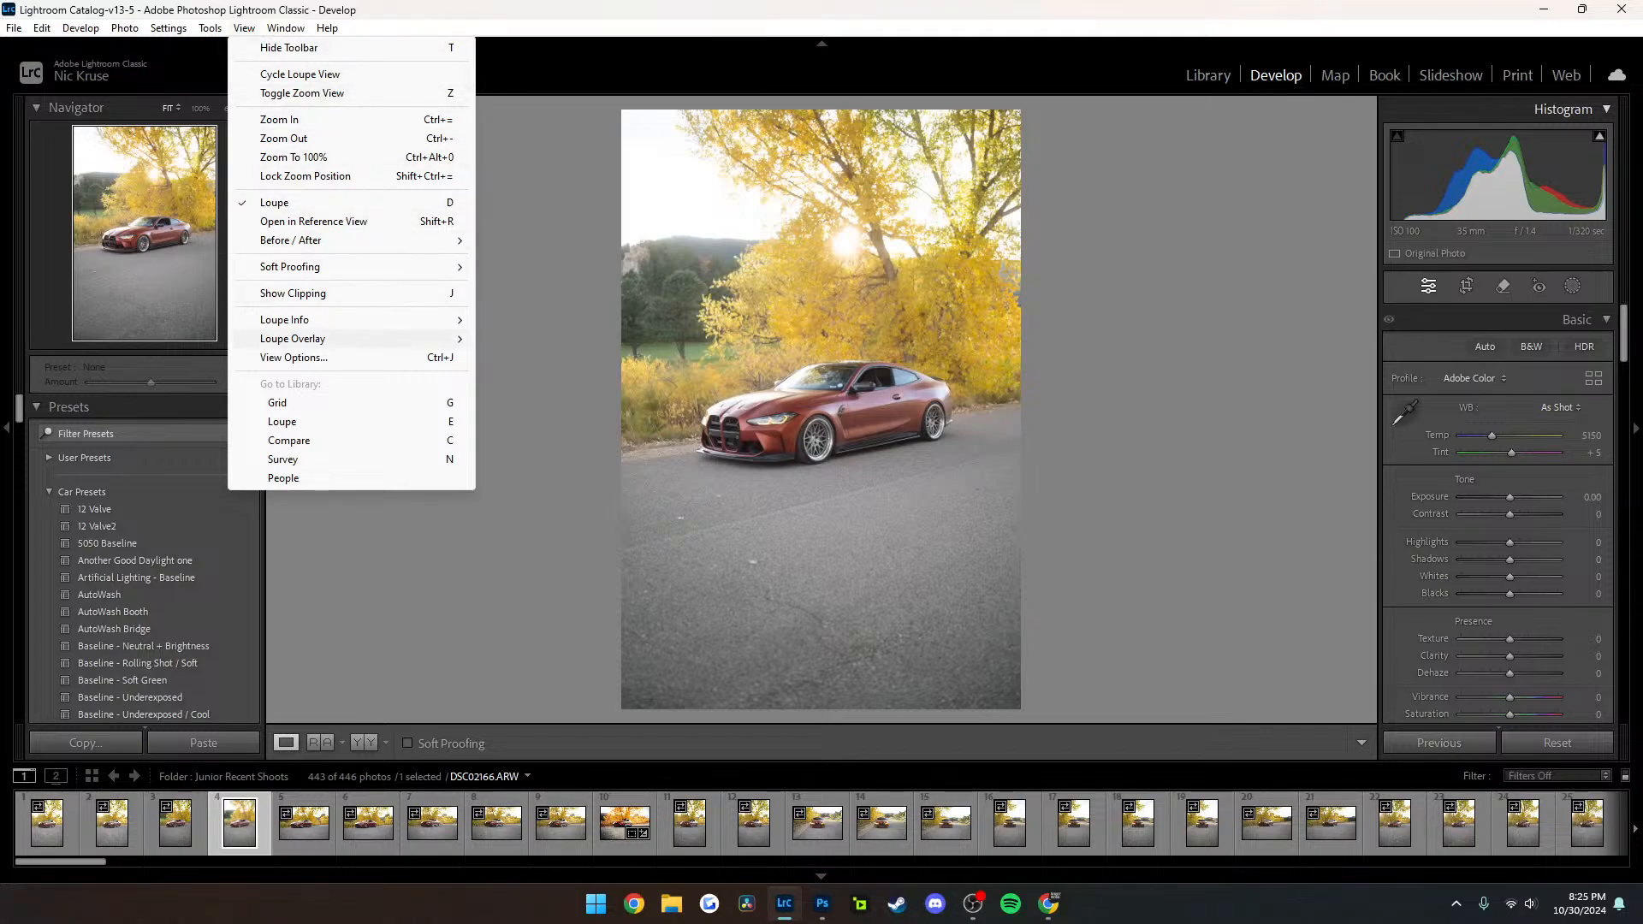
{"action": "left_click", "coordinate": [294, 358]}
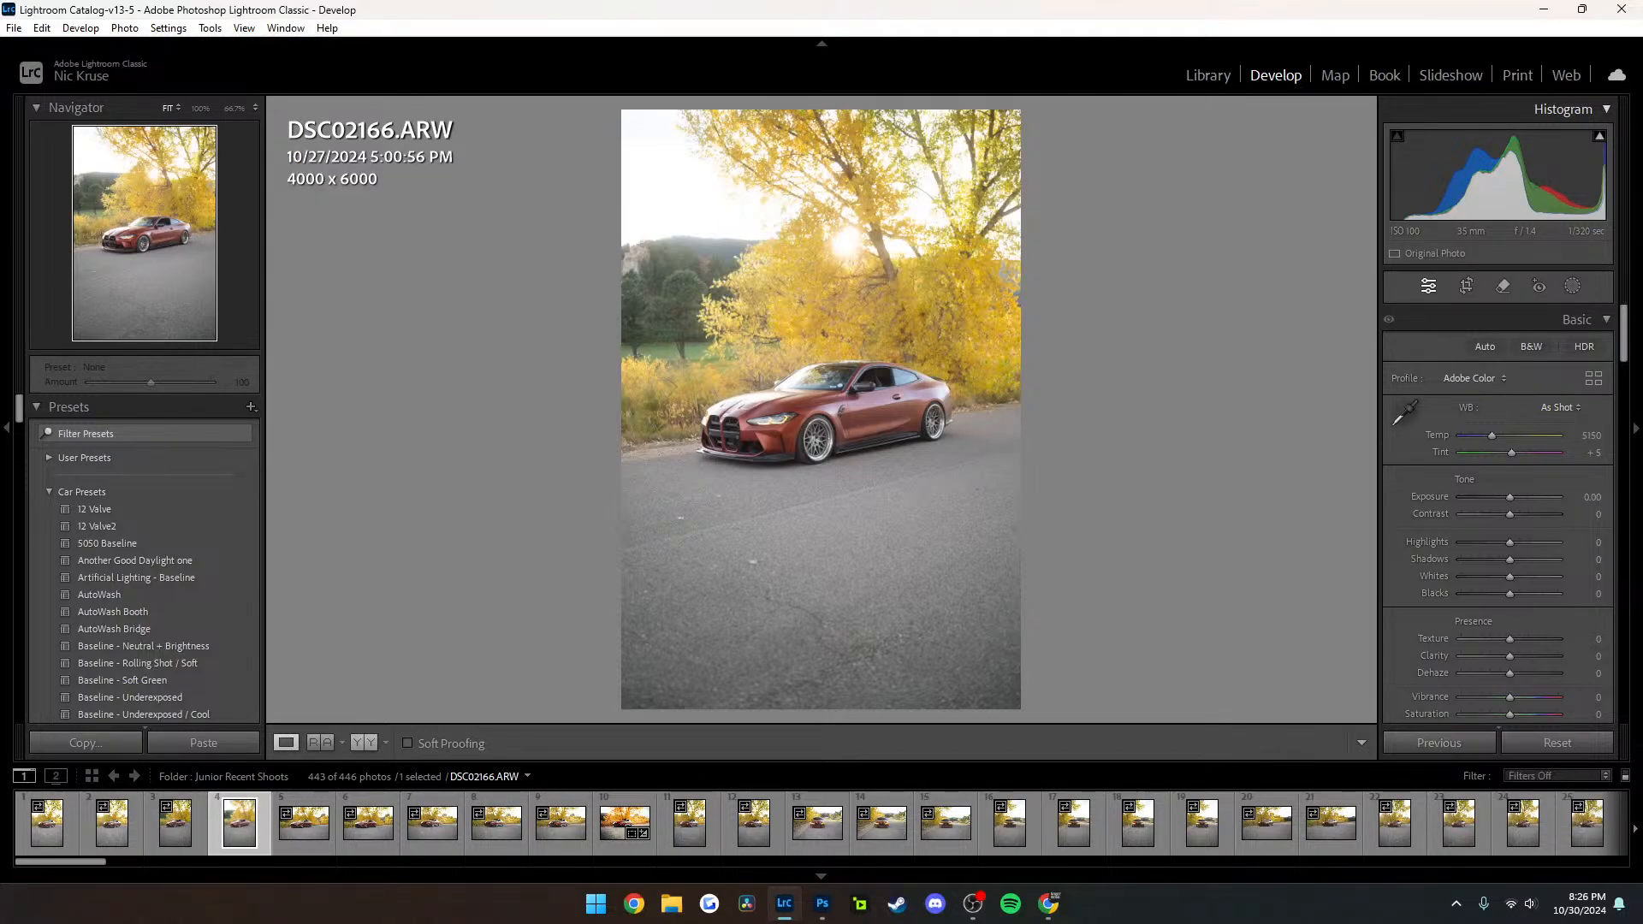
{"action": "key", "text": "g"}
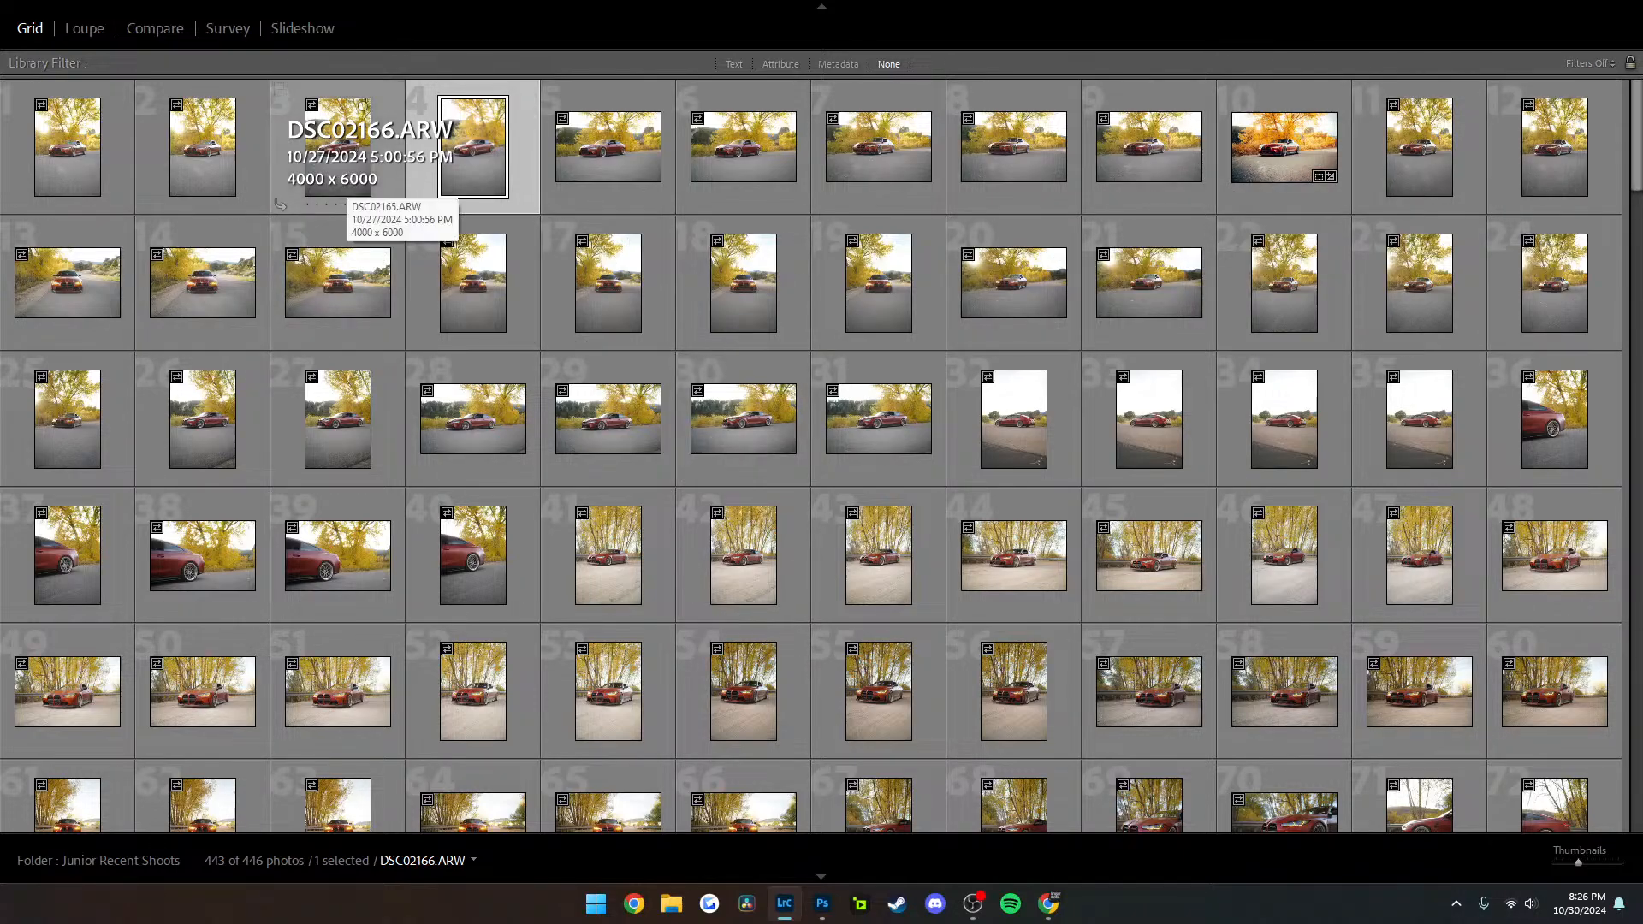
{"action": "key", "text": "d"}
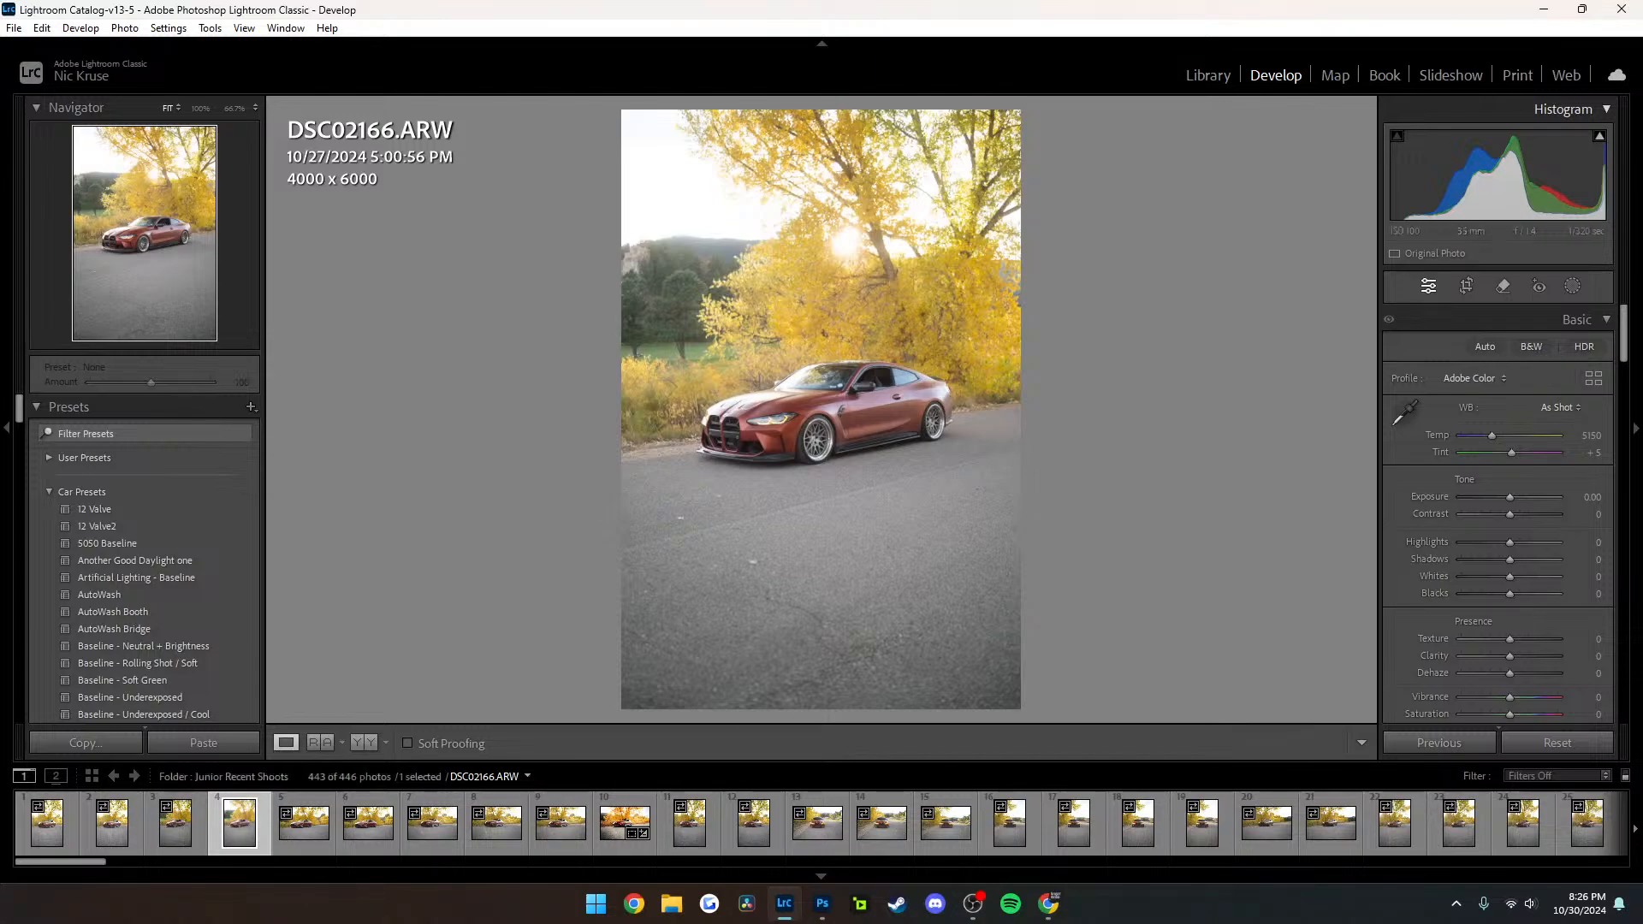
{"action": "left_click", "coordinate": [973, 904]}
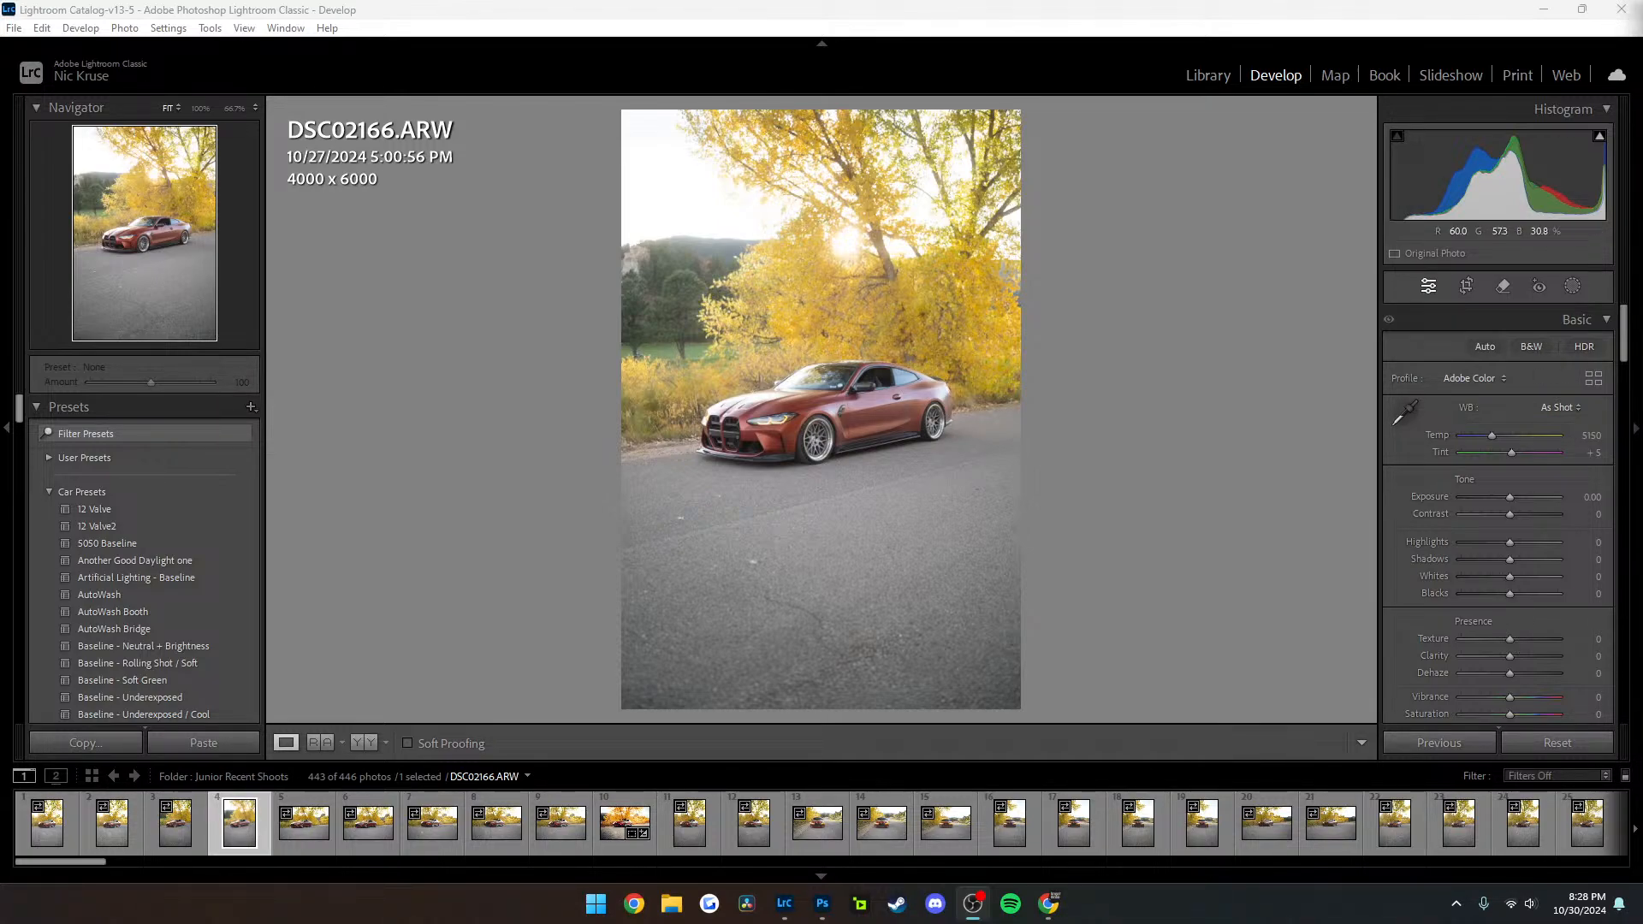
Inspect the bright sky and tree branches of DSC02166 up close and return to the fitted view
{"action": "left_click", "coordinate": [746, 242]}
{"action": "left_click_drag", "start_coordinate": [746, 237], "coordinate": [1030, 825]}
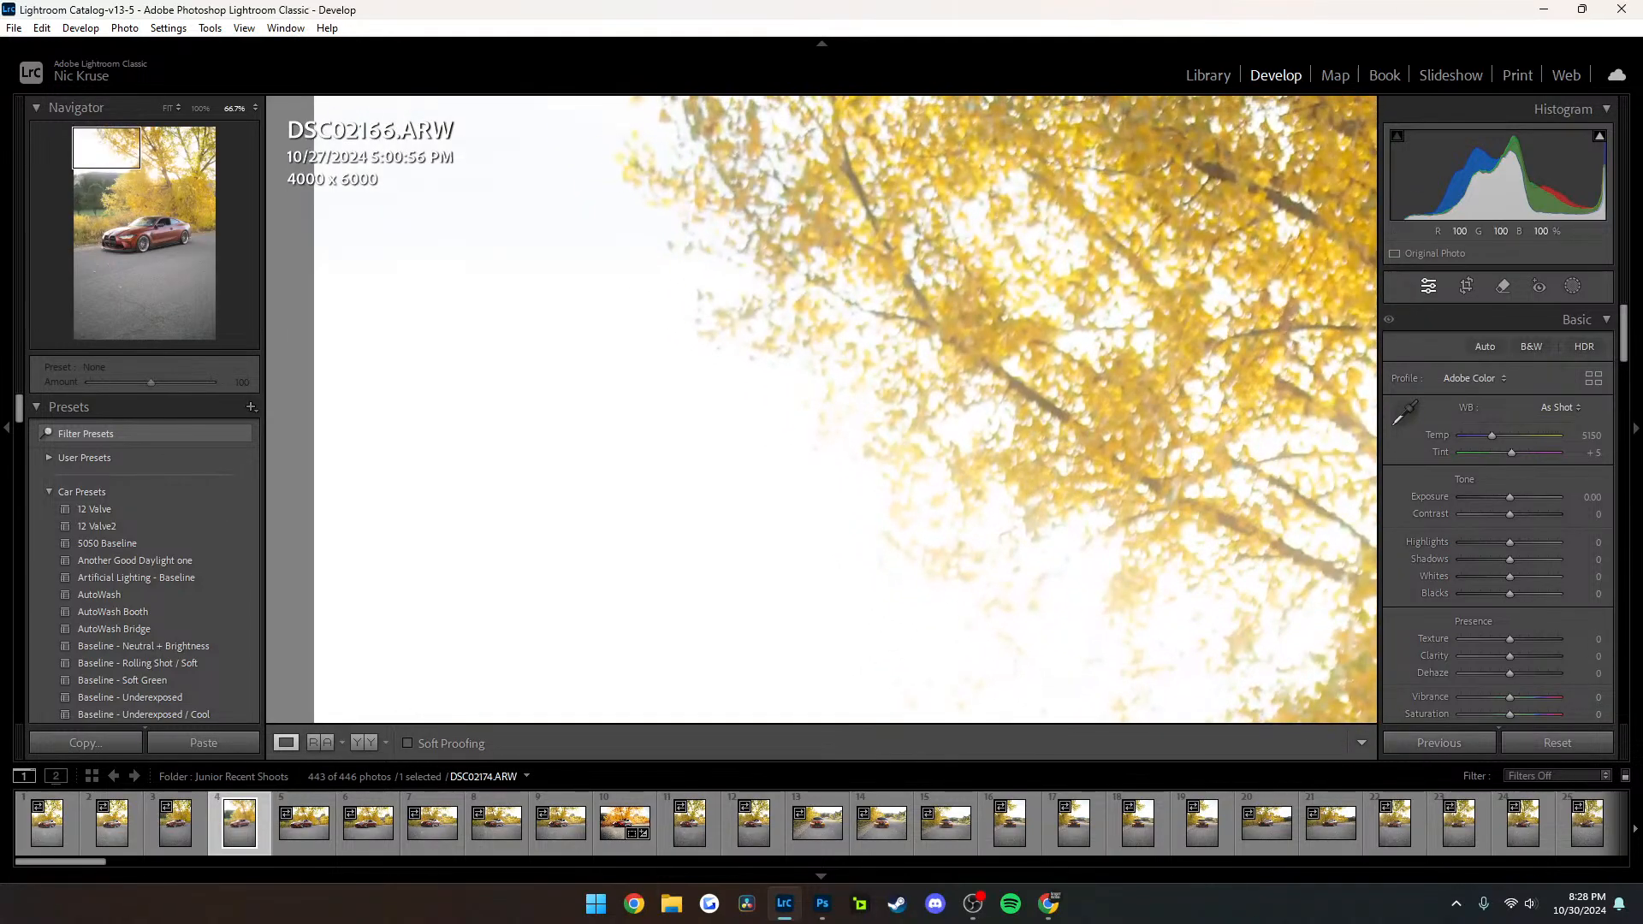
{"action": "left_click", "coordinate": [1007, 273]}
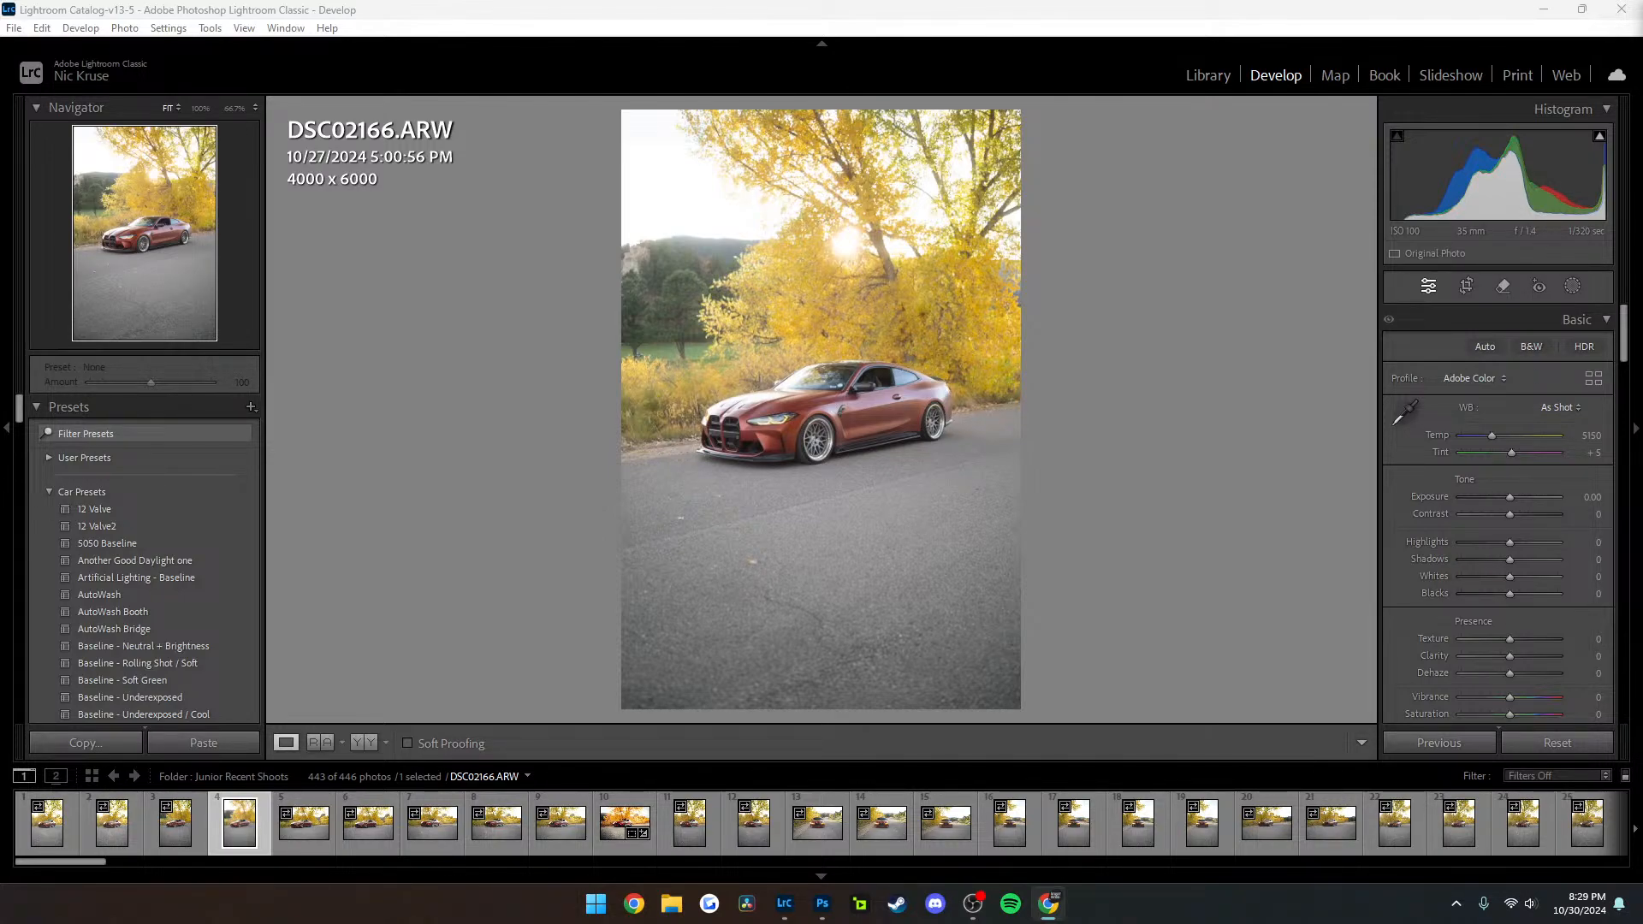
Switch to Google Drive, open the Editing Followers Photos folder and return to Lightroom Classic
{"action": "left_click_drag", "start_coordinate": [1641, 316], "coordinate": [821, 2]}
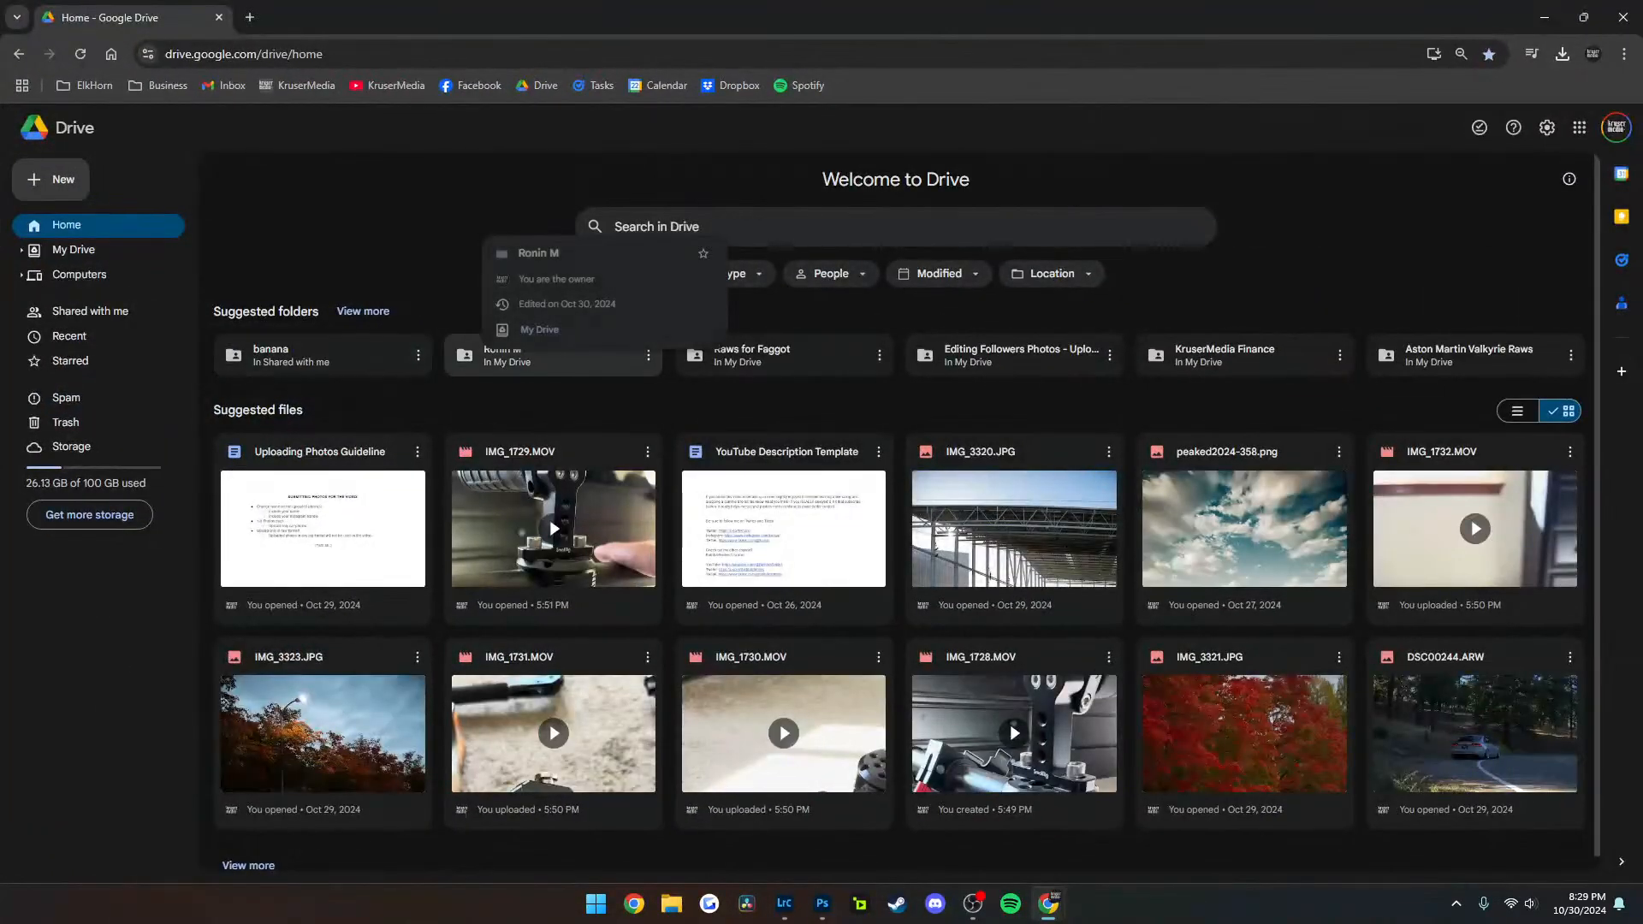
{"action": "double_click", "coordinate": [1019, 355]}
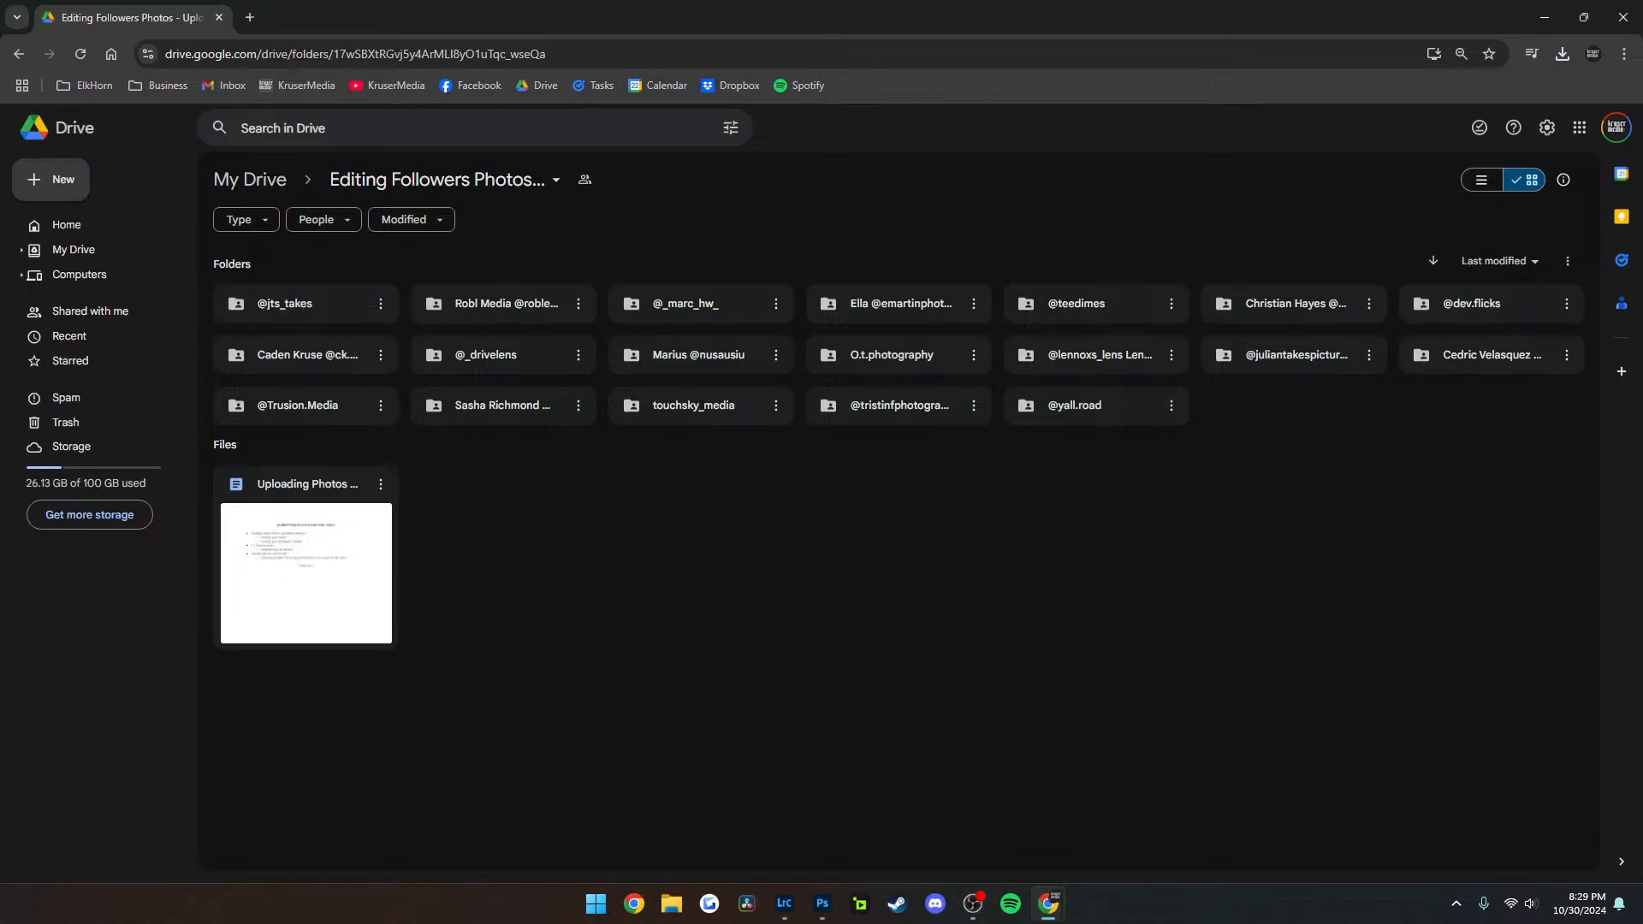
{"action": "key", "text": "alt+Tab"}
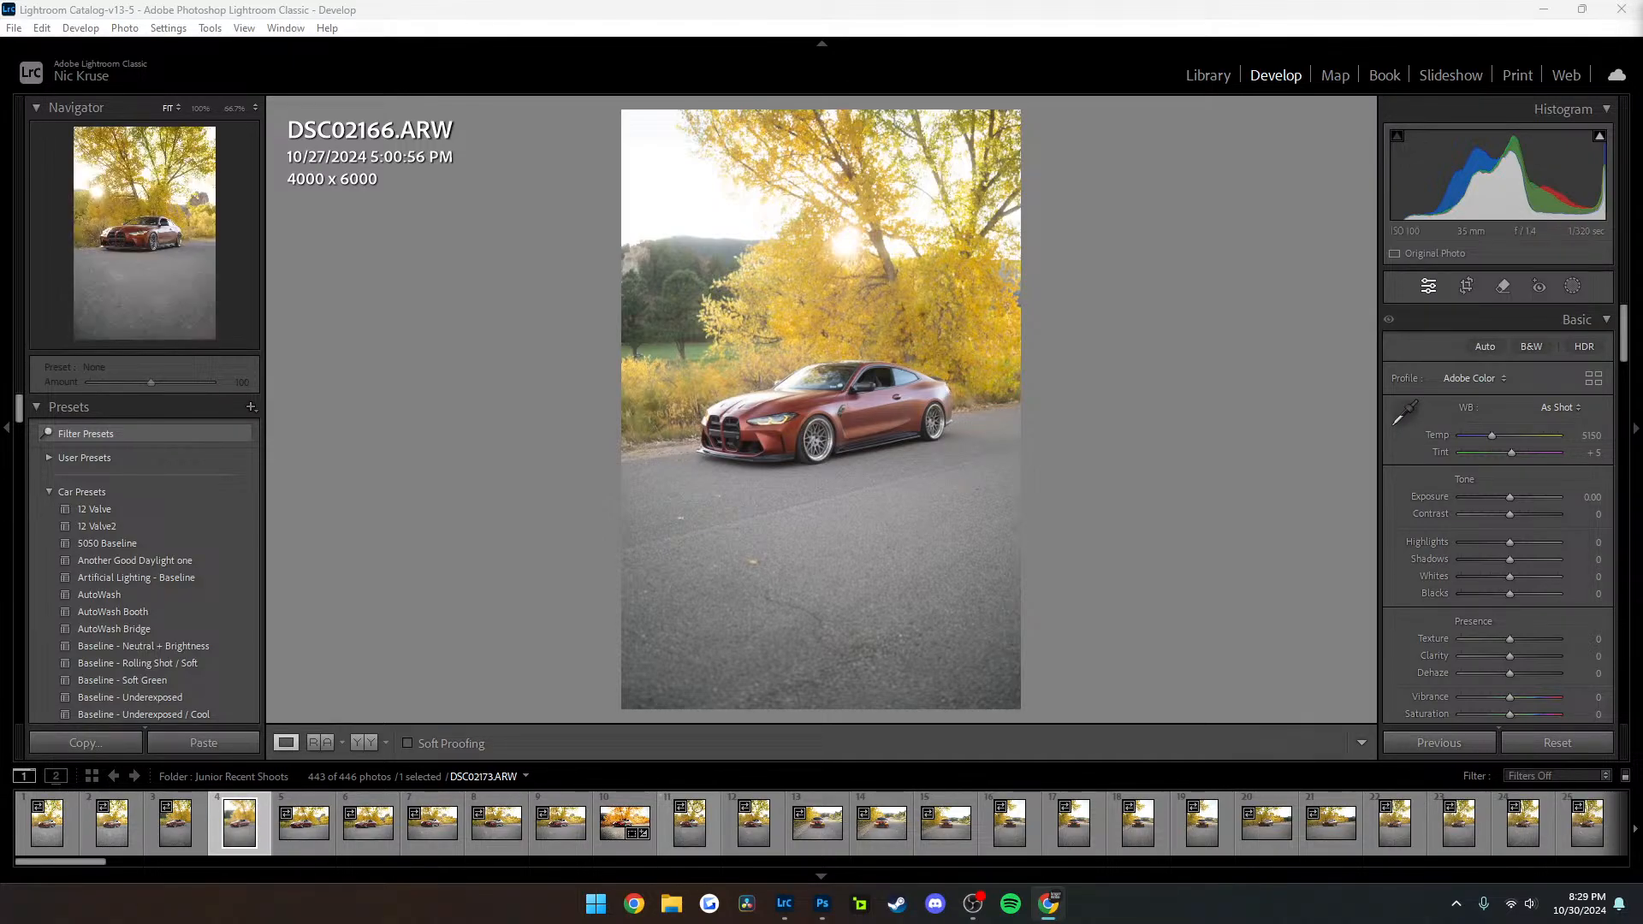
Open the edited red coupe photo DSC02172 in Develop and compare its before and after versions
{"action": "left_click", "coordinate": [637, 817]}
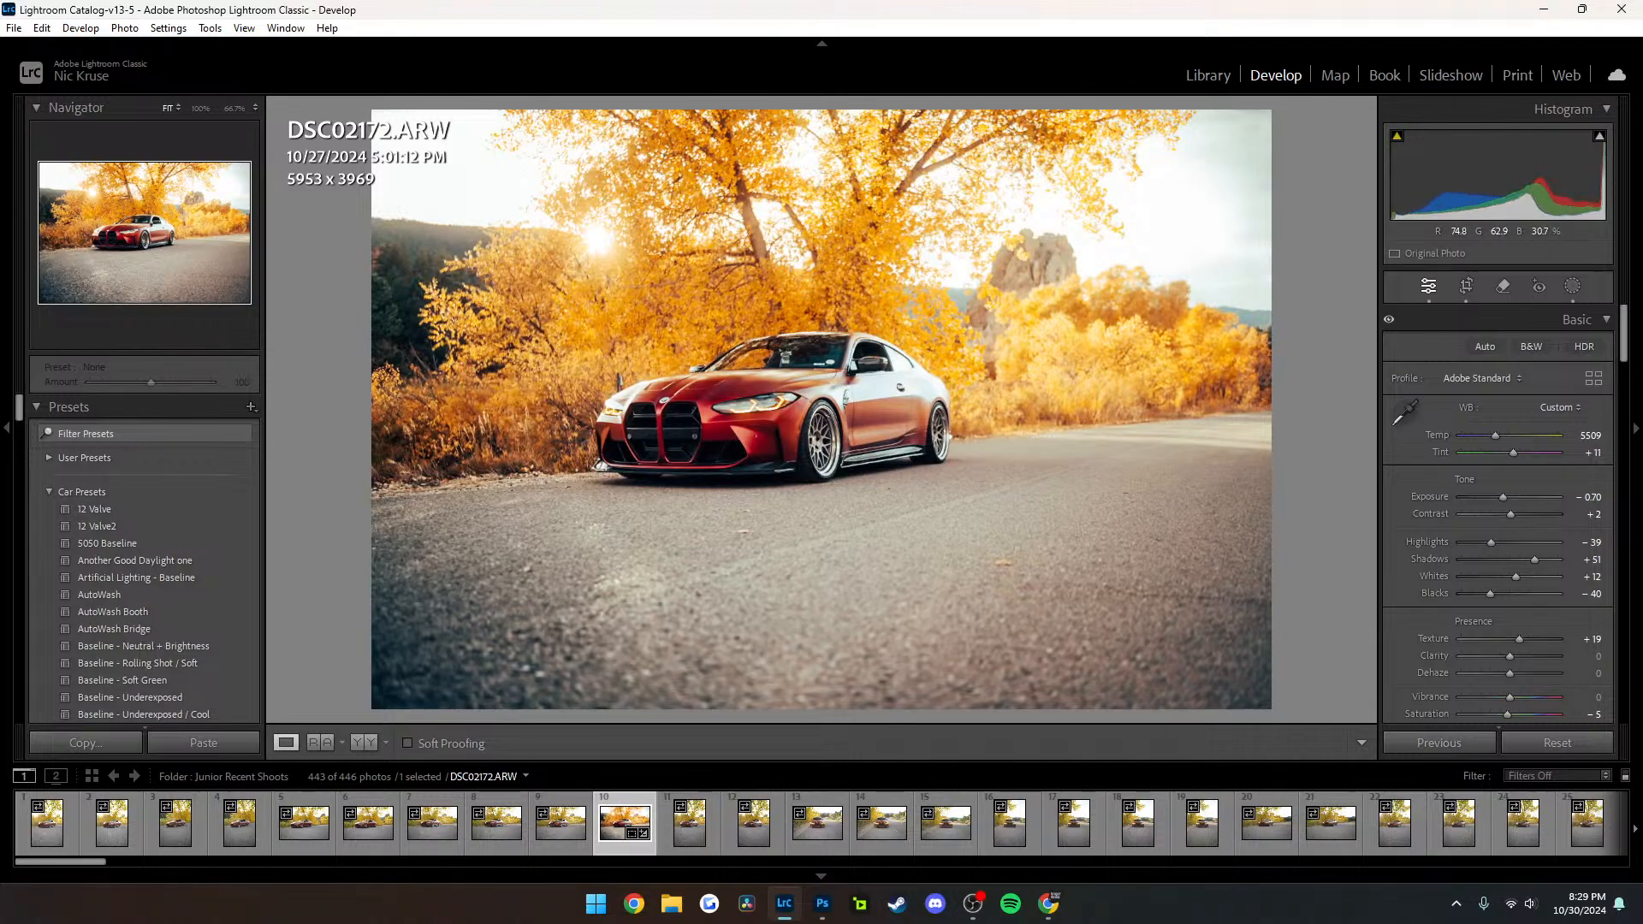
{"action": "key", "text": "backslash"}
{"action": "key", "text": "backslash"}
{"action": "key", "text": "backslash"}
{"action": "key", "text": "backslash"}
{"action": "key", "text": "backslash"}
{"action": "key", "text": "backslash"}
{"action": "key", "text": "backslash"}
{"action": "key", "text": "backslash"}
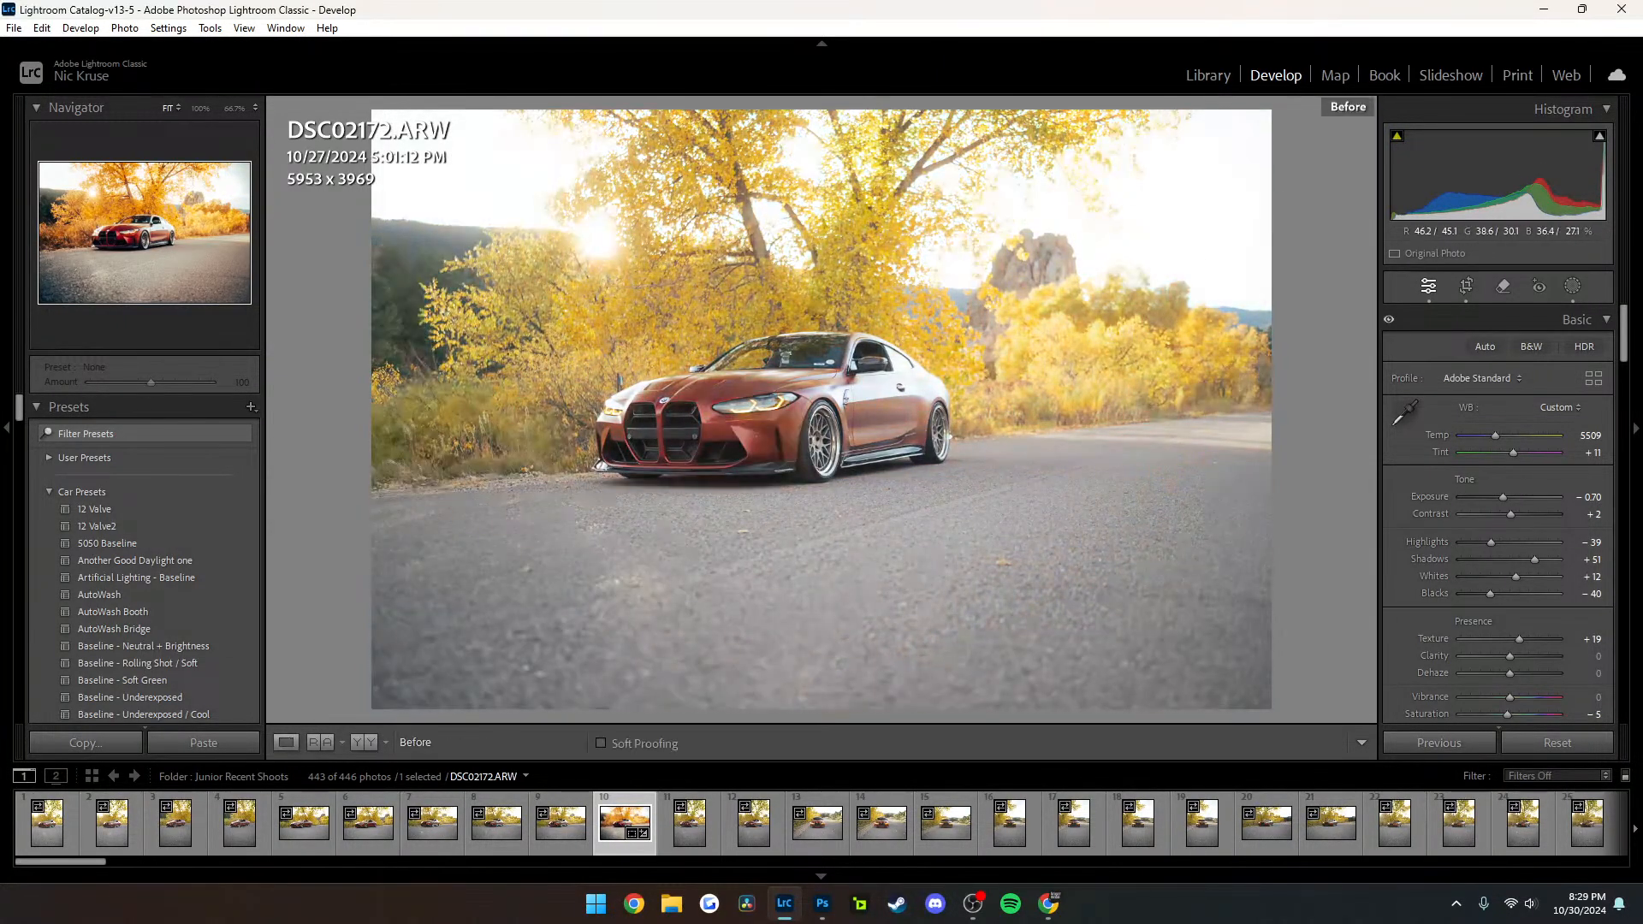
{"action": "left_click_drag", "start_coordinate": [697, 387], "coordinate": [574, 367]}
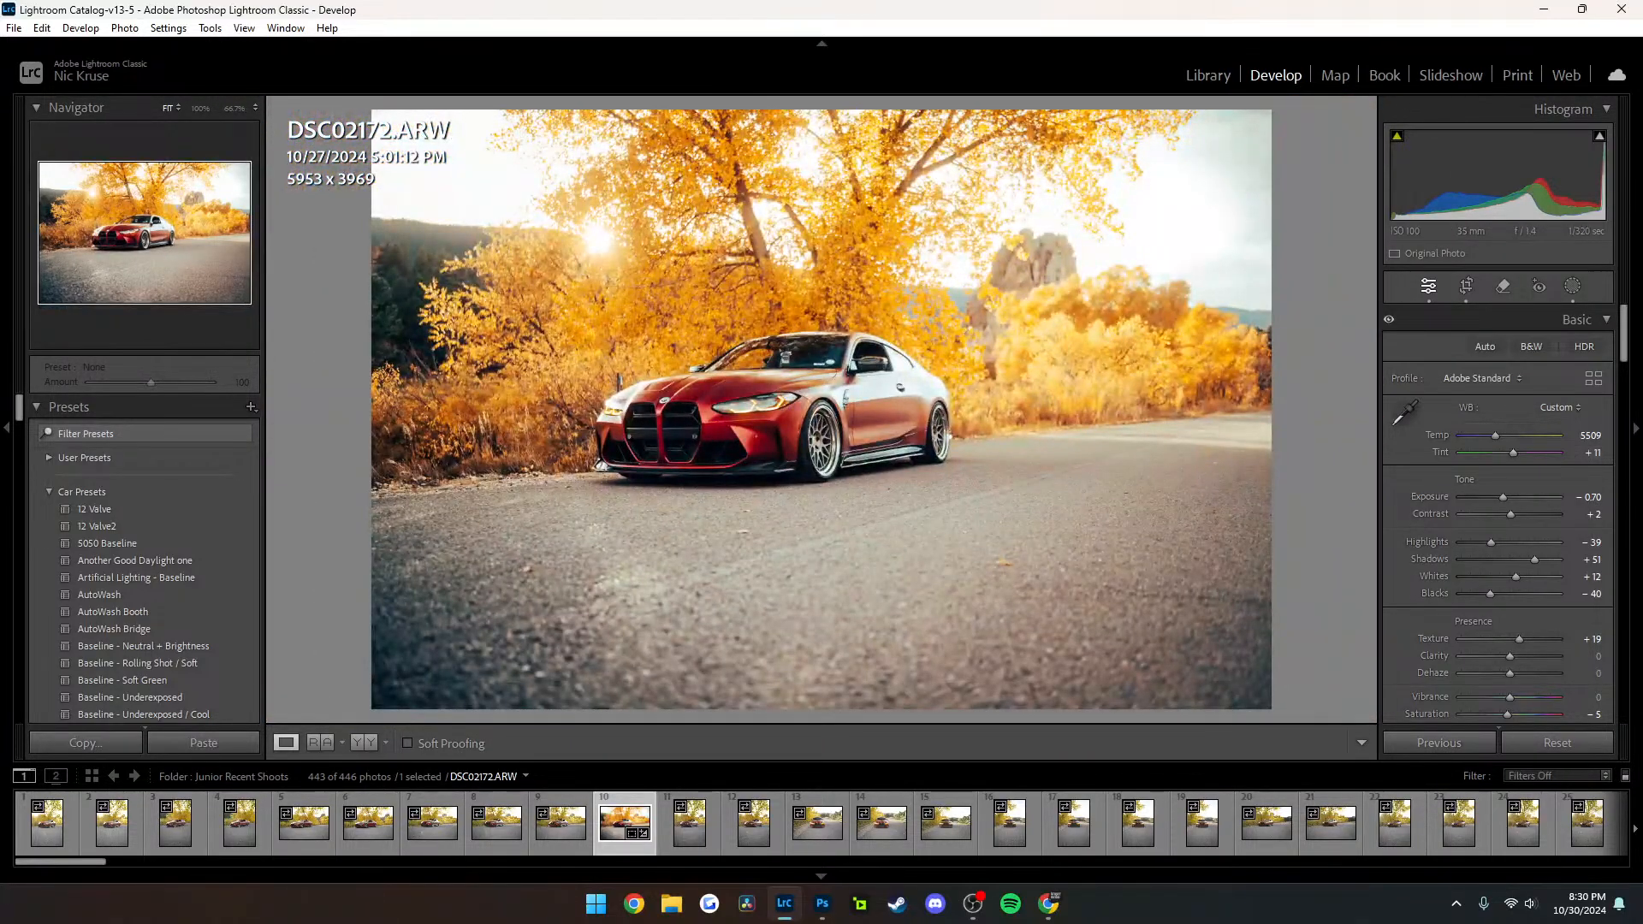
Set the red hue to +22 in the Color Mixer for DSC02172
{"action": "scroll", "coordinate": [1498, 513], "scroll_direction": "down", "scroll_amount": 10}
{"action": "scroll", "coordinate": [1498, 514], "scroll_direction": "up", "scroll_amount": 4}
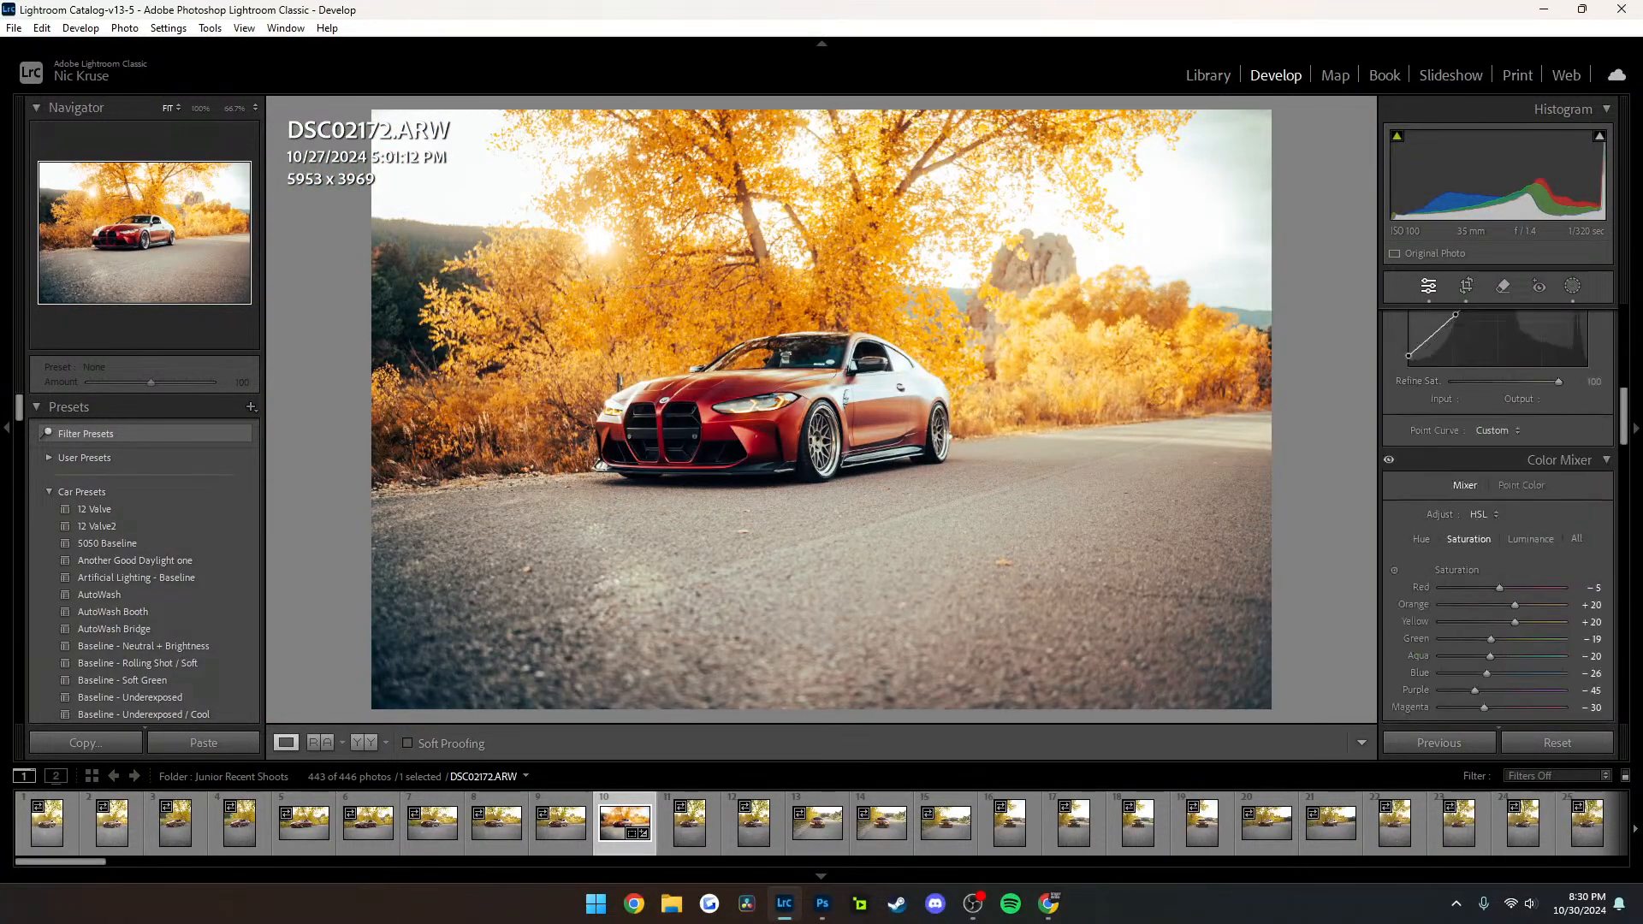
{"action": "left_click_drag", "start_coordinate": [1508, 587], "coordinate": [1518, 588]}
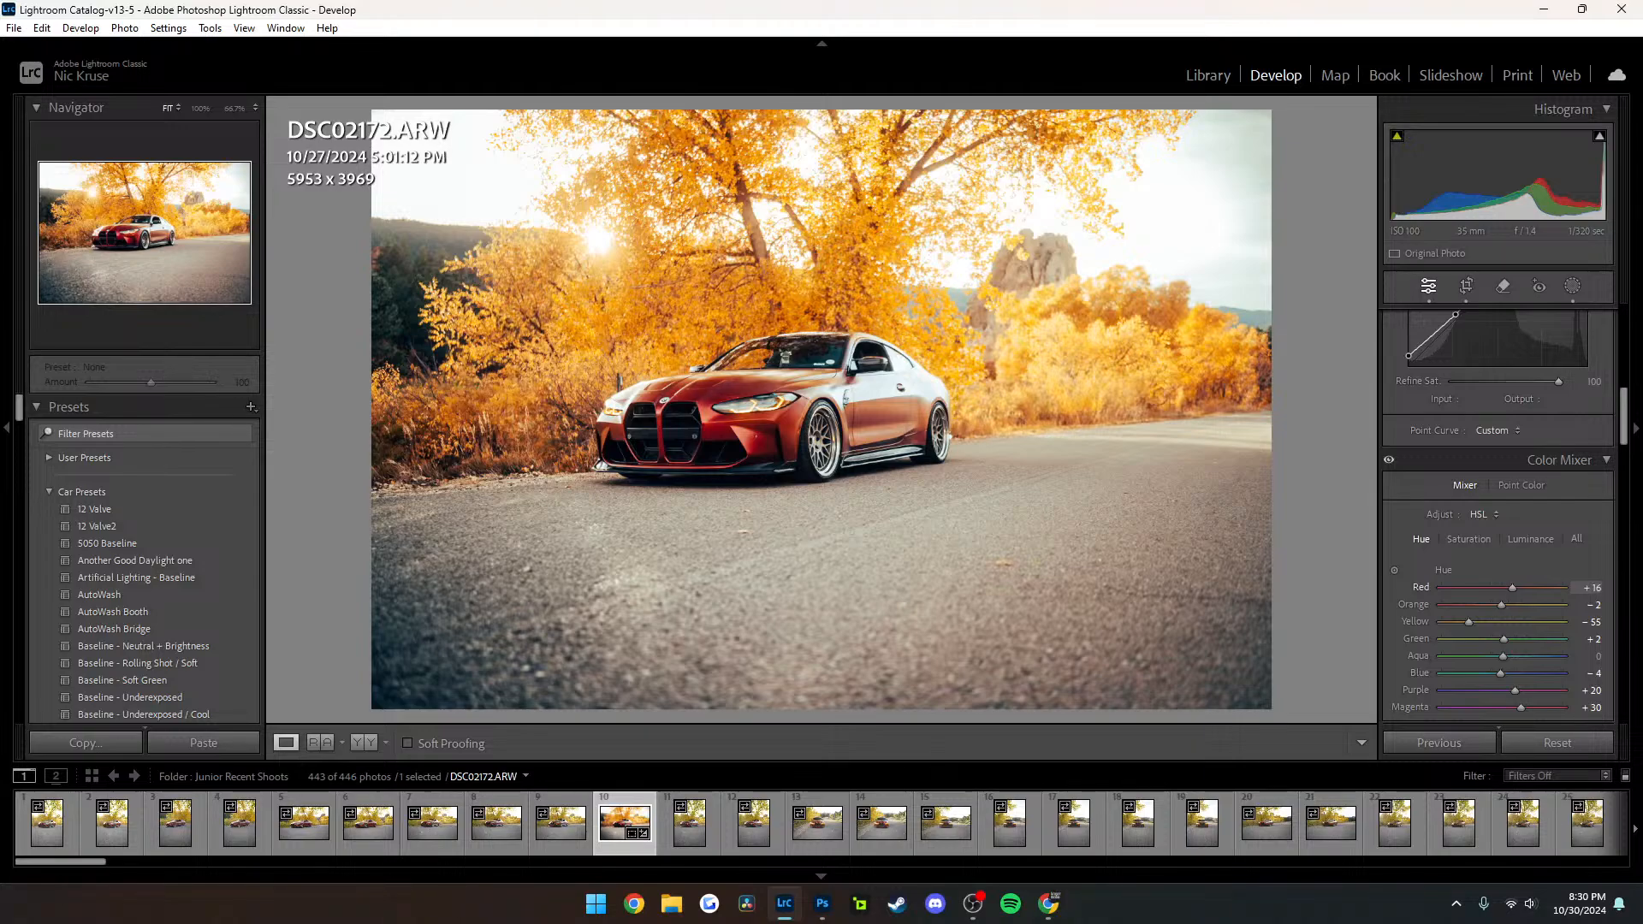
{"action": "left_click_drag", "start_coordinate": [1511, 588], "coordinate": [1515, 587]}
{"action": "left_click", "coordinate": [850, 366]}
{"action": "left_click", "coordinate": [799, 405]}
{"action": "key", "text": "alt+Tab"}
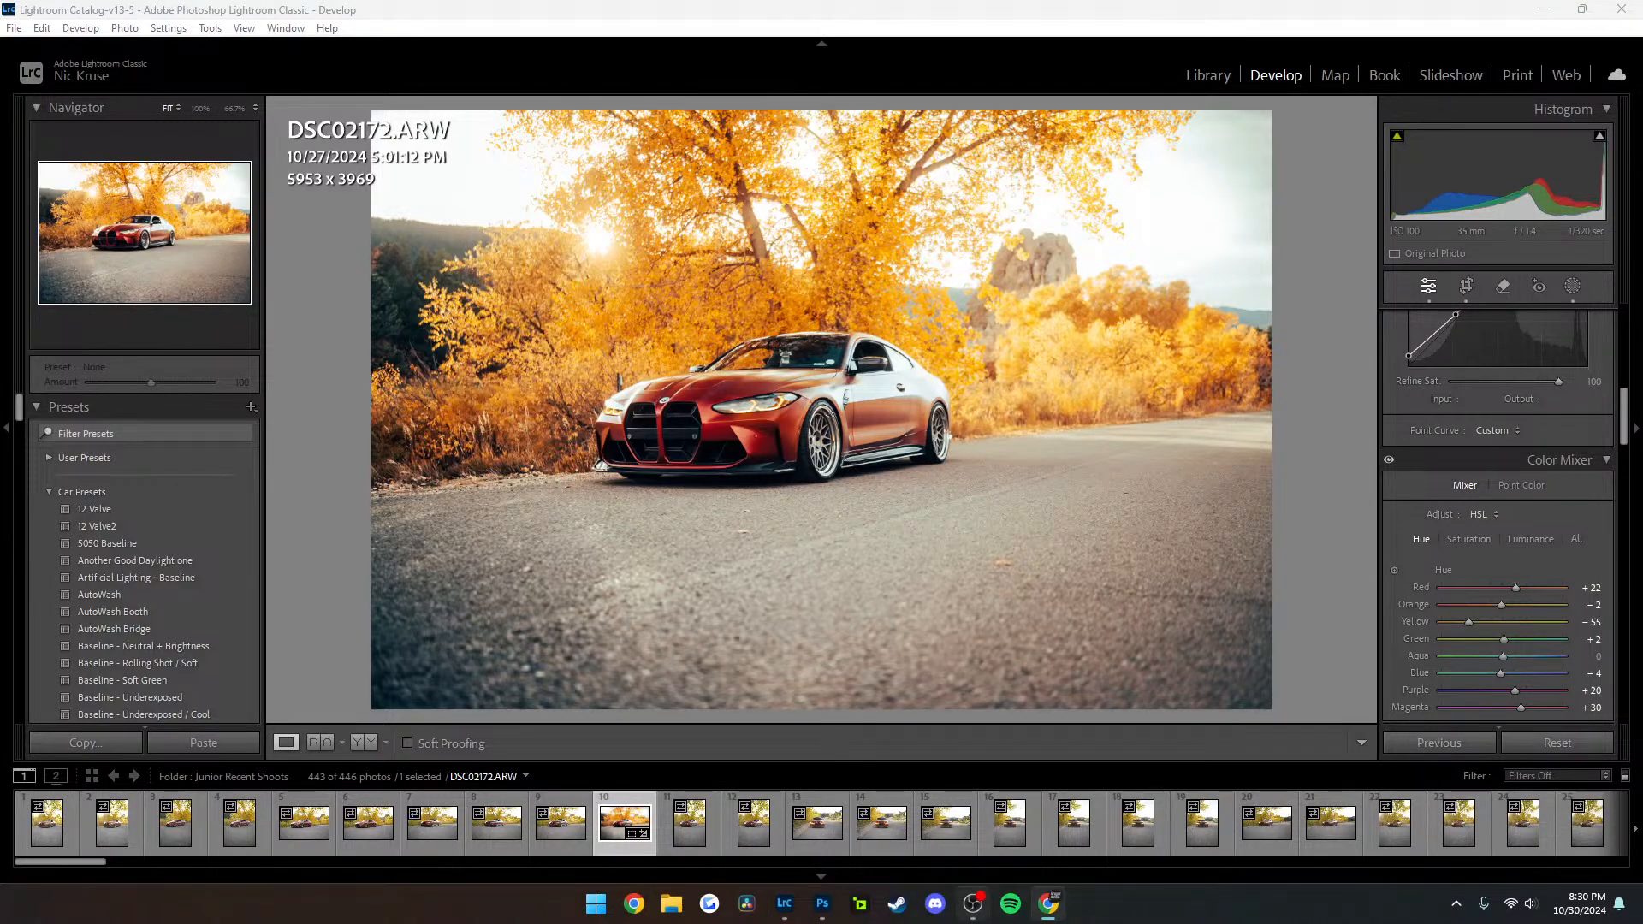
Switch to Photoshop and close the open images m4csl-30, m4csl-29, m4csl-28 and m4csl-27
{"action": "mouse_move", "coordinate": [783, 903]}
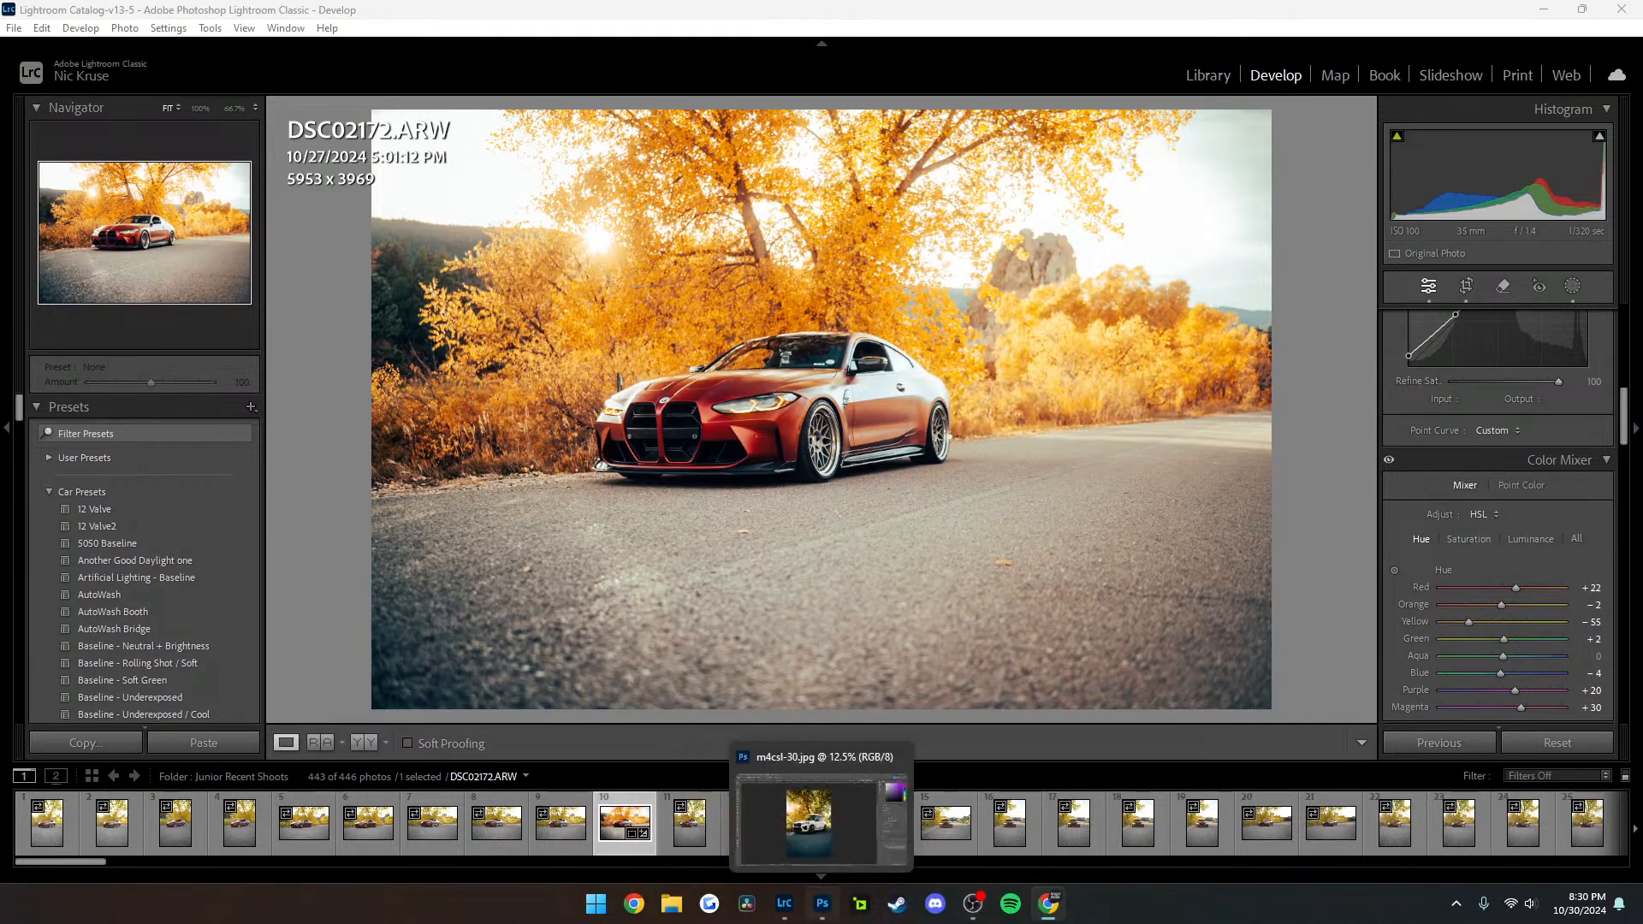
{"action": "left_click", "coordinate": [822, 903]}
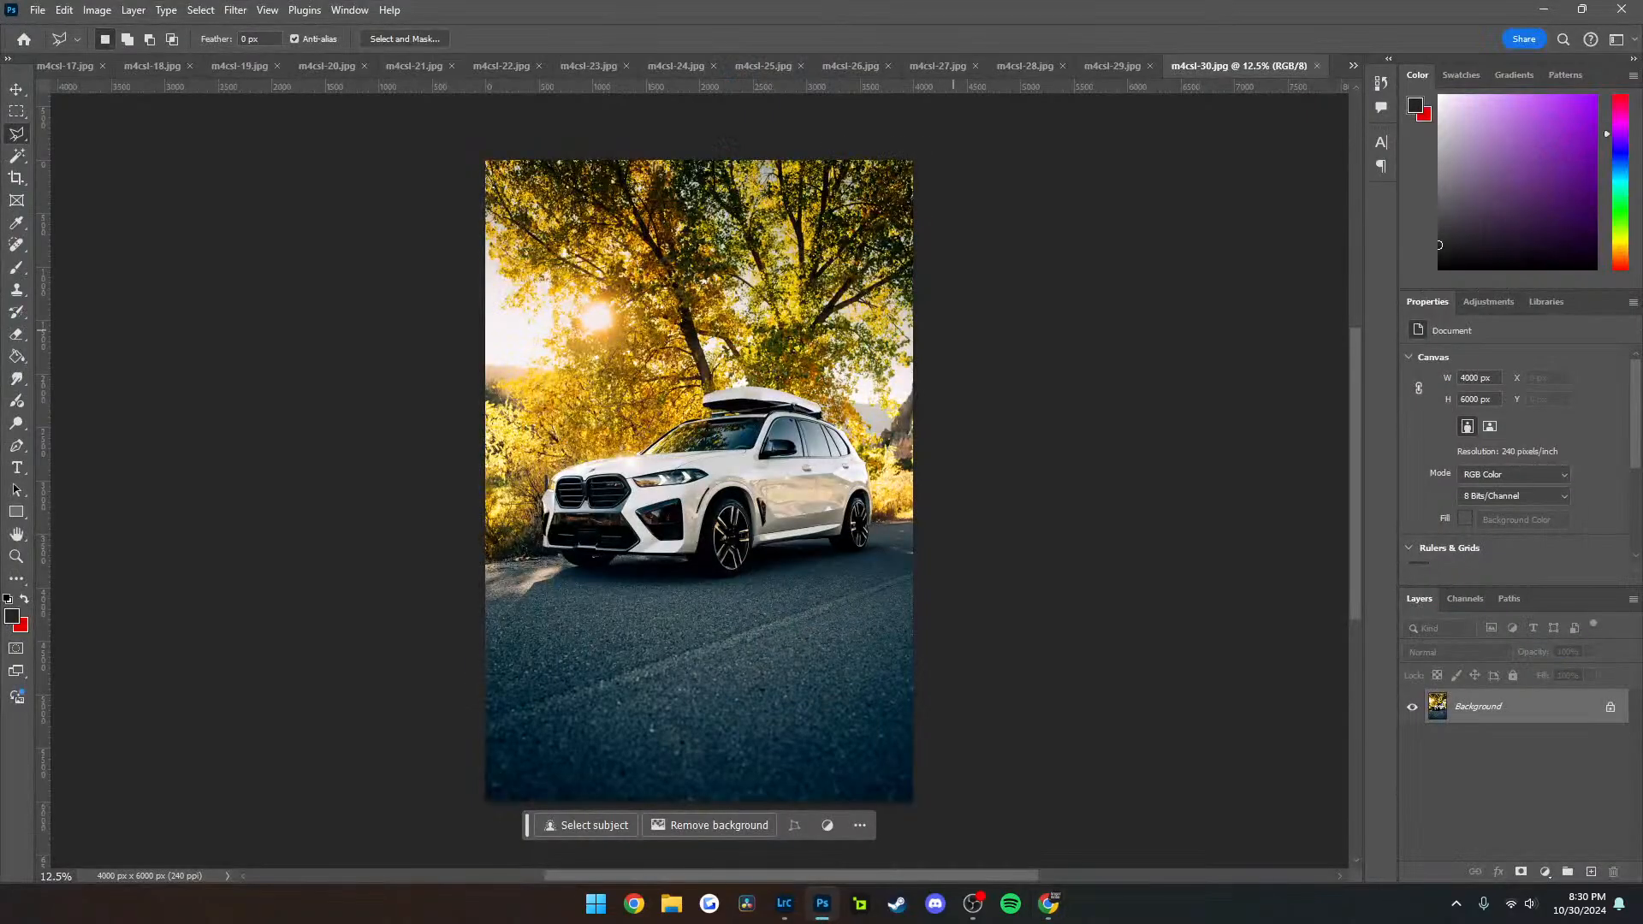
{"action": "key", "text": "ctrl+w"}
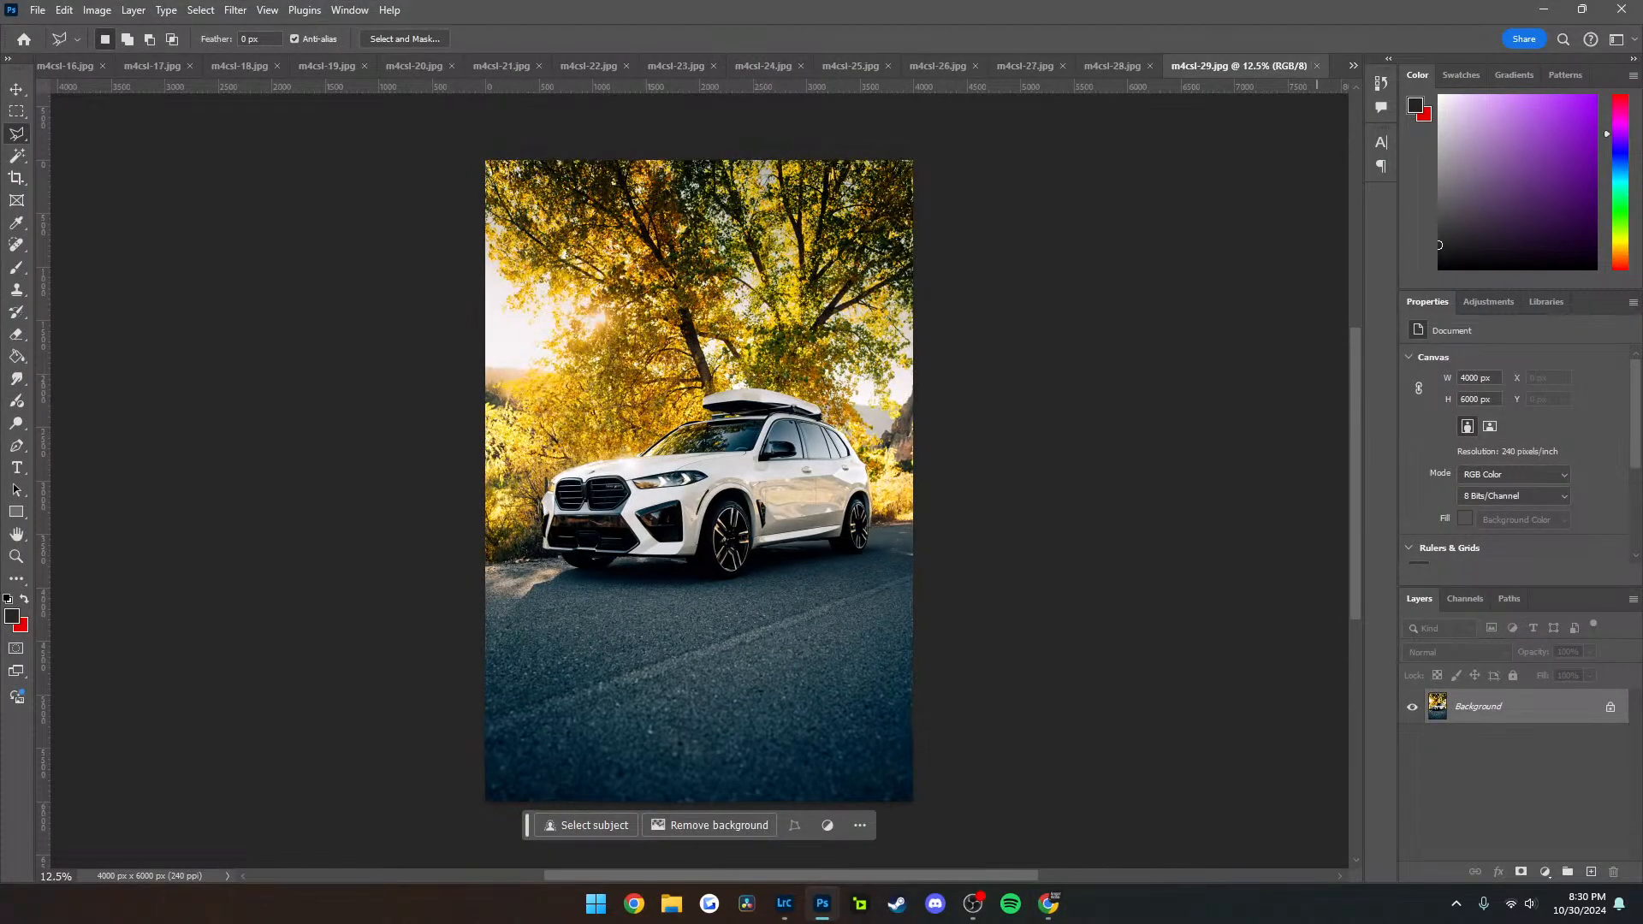
{"action": "key", "text": "ctrl+w"}
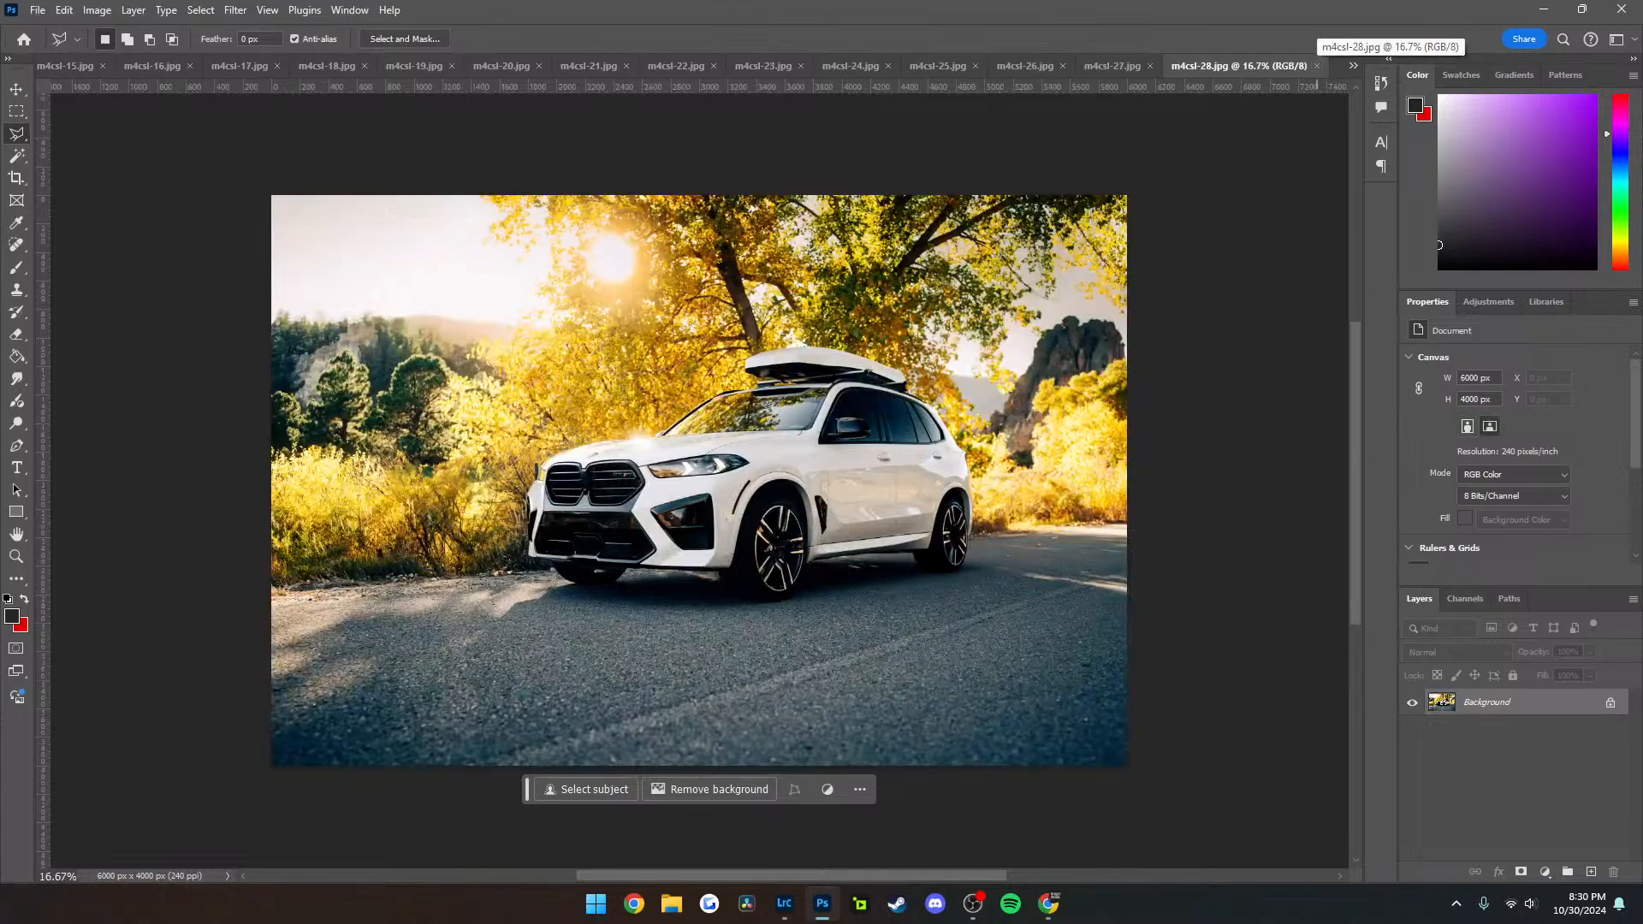
{"action": "key", "text": "ctrl+w"}
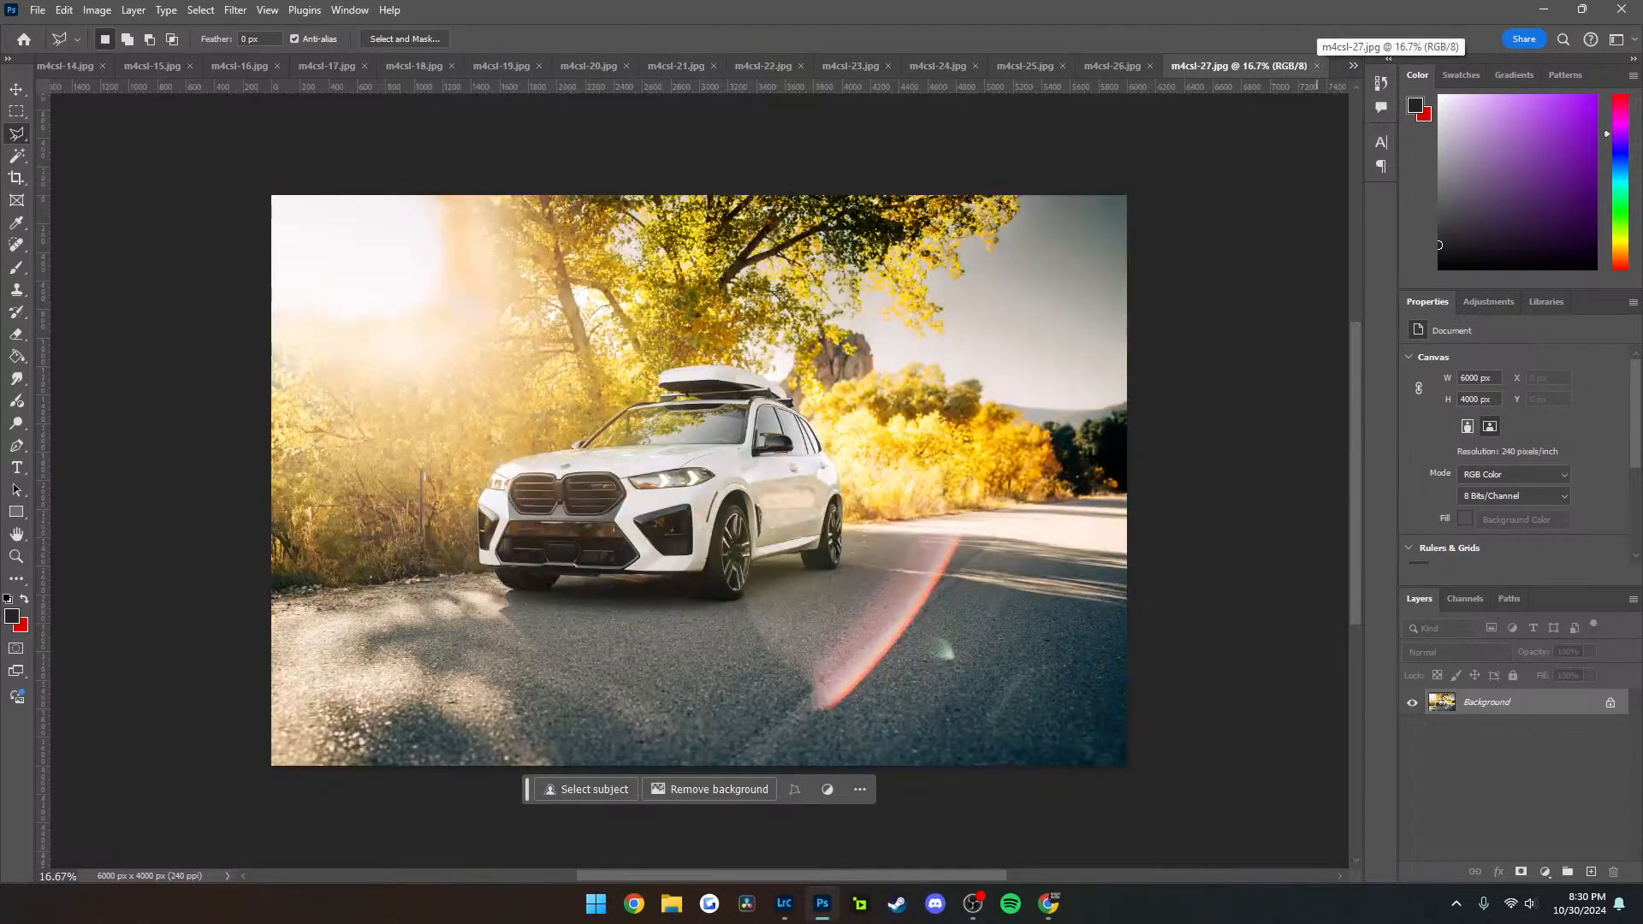
{"action": "key", "text": "ctrl+w"}
Lasso the houses on the hillside in m4csl-26.jpg and run Generative Fill with the prompt "remove houses"
{"action": "left_click", "coordinate": [1151, 370]}
{"action": "left_click", "coordinate": [1001, 370]}
{"action": "left_click", "coordinate": [1001, 274]}
{"action": "left_click", "coordinate": [1144, 233]}
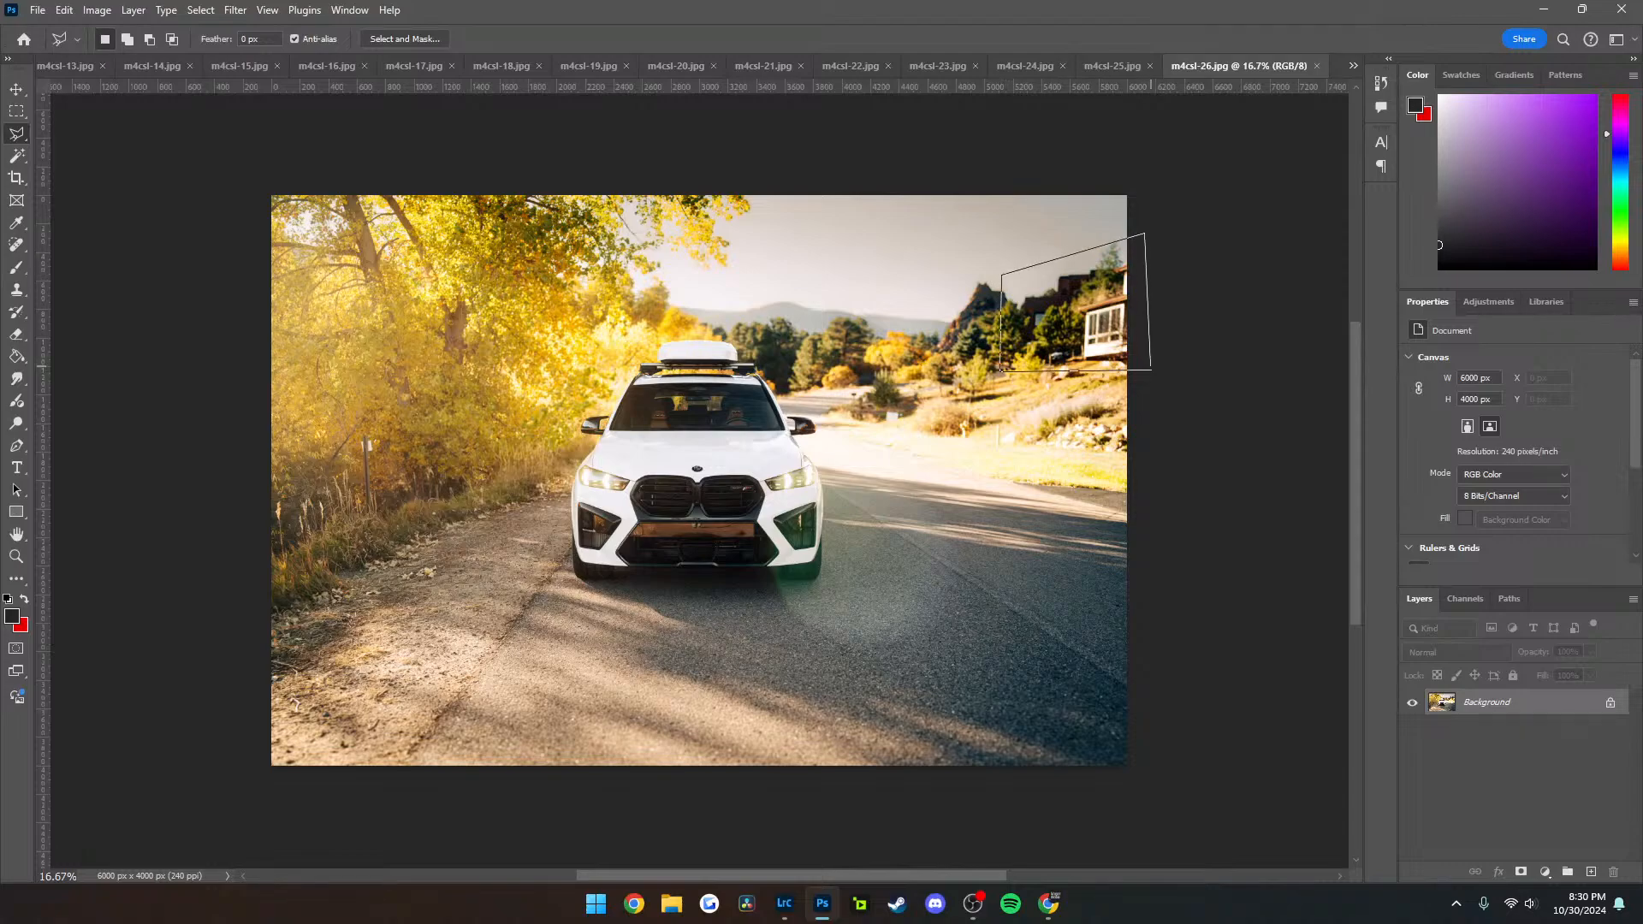
{"action": "left_click", "coordinate": [1151, 369]}
{"action": "left_click", "coordinate": [942, 396]}
{"action": "type", "text": "remove houses"}
{"action": "key", "text": "Return"}
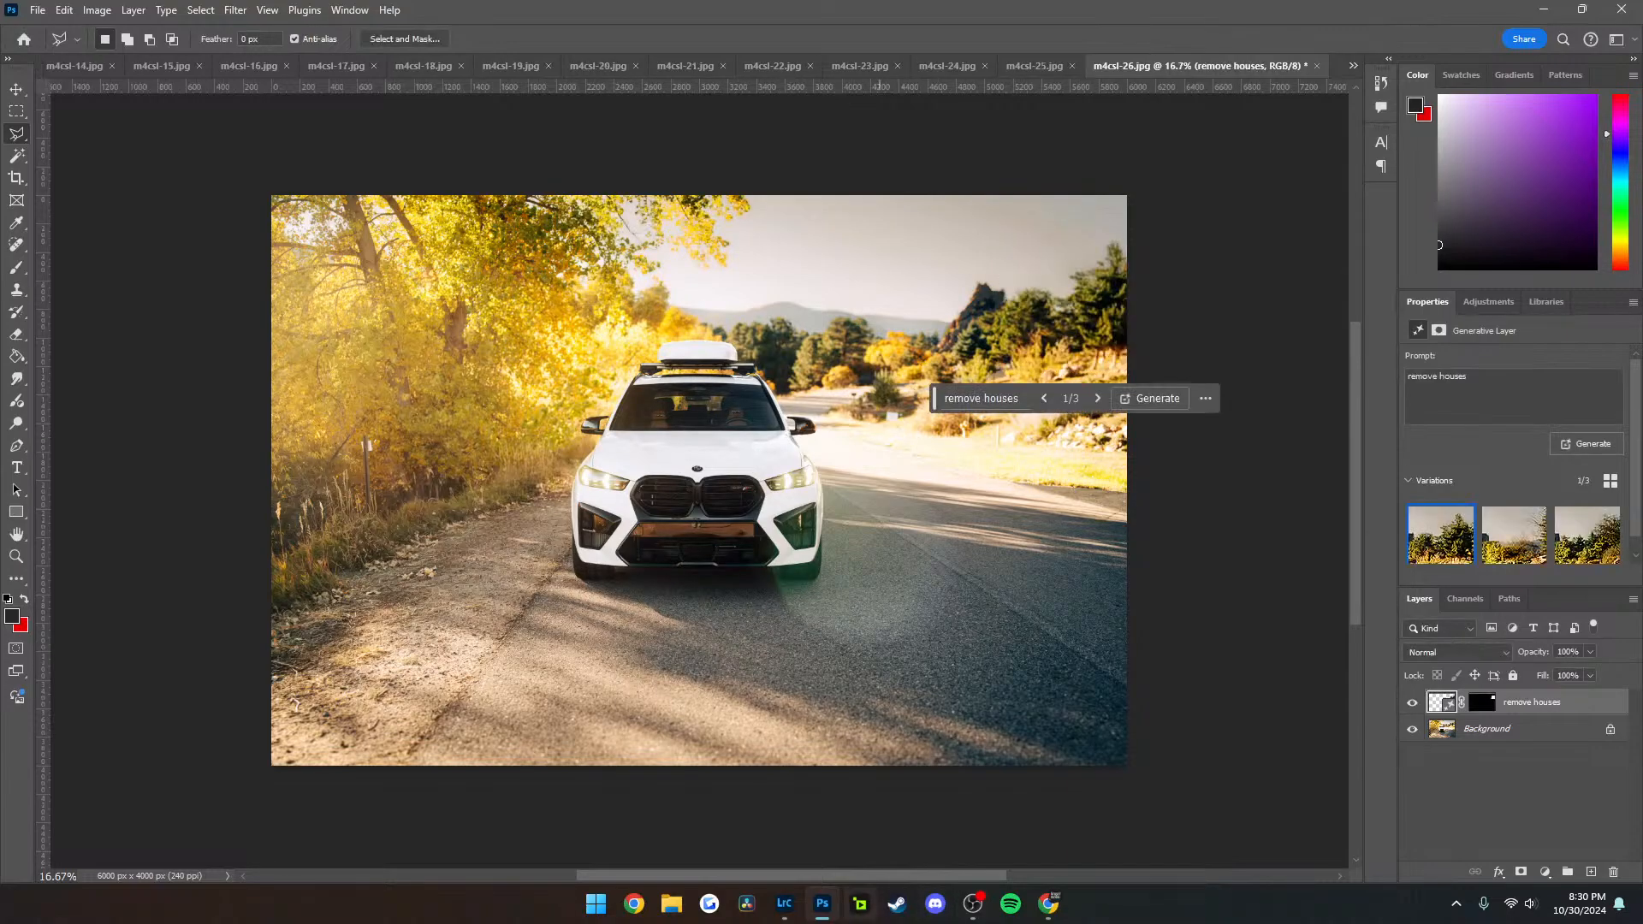
Switch to Lightroom Classic, set DSC02172's yellow hue to -16 and red hue to +20, and check the car's paint up close
{"action": "left_click", "coordinate": [784, 903]}
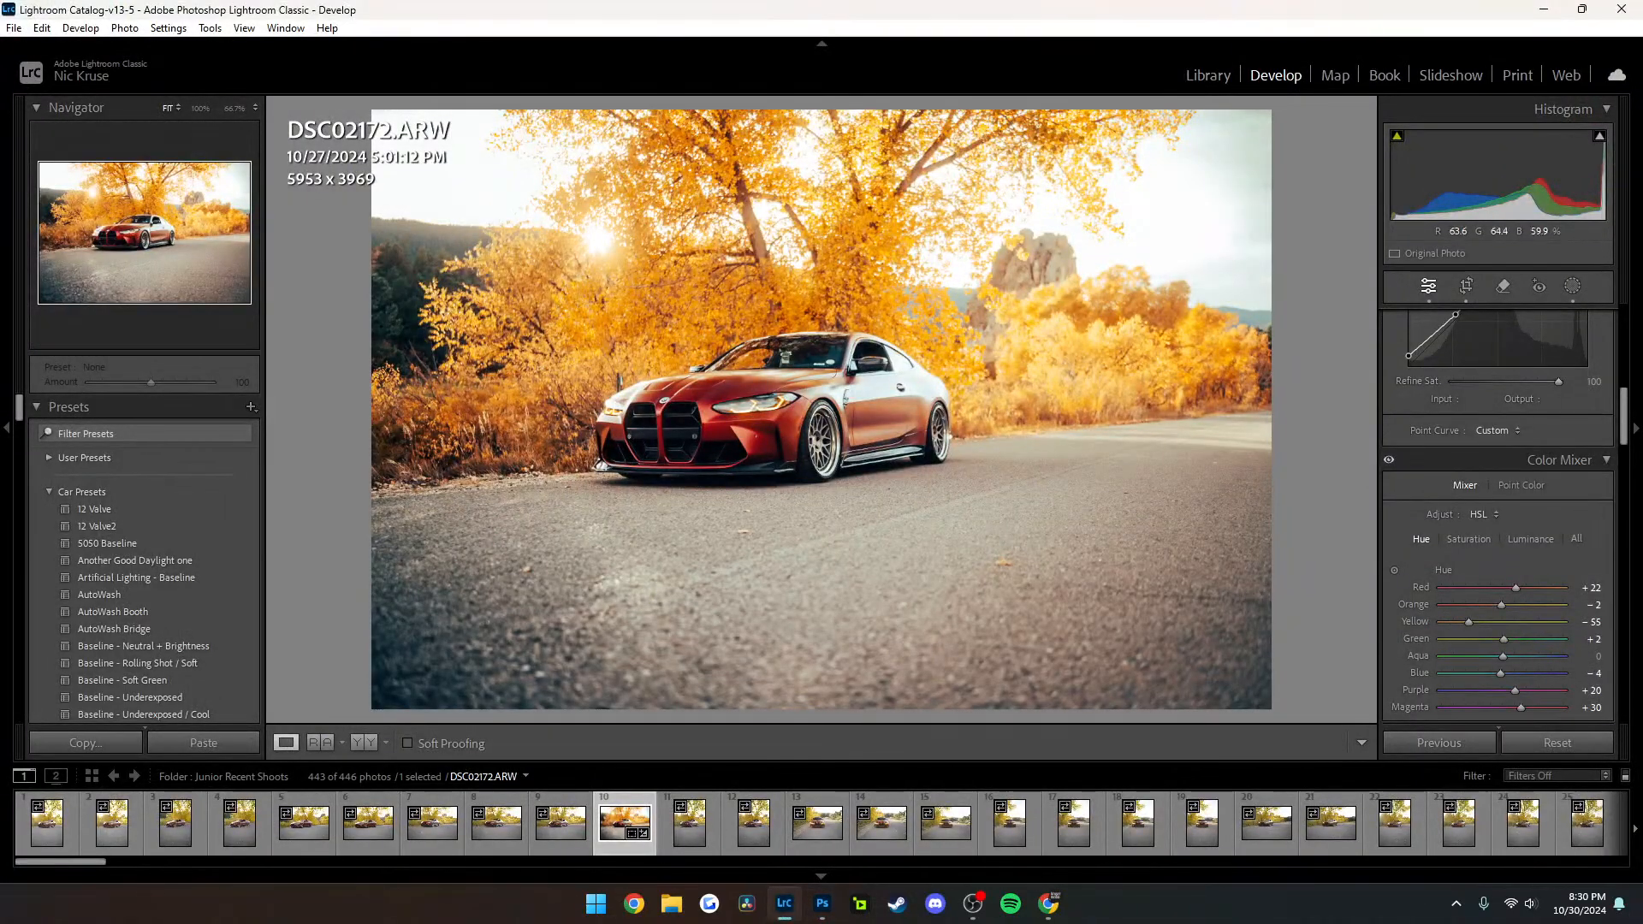
{"action": "left_click_drag", "start_coordinate": [1469, 622], "coordinate": [1514, 588]}
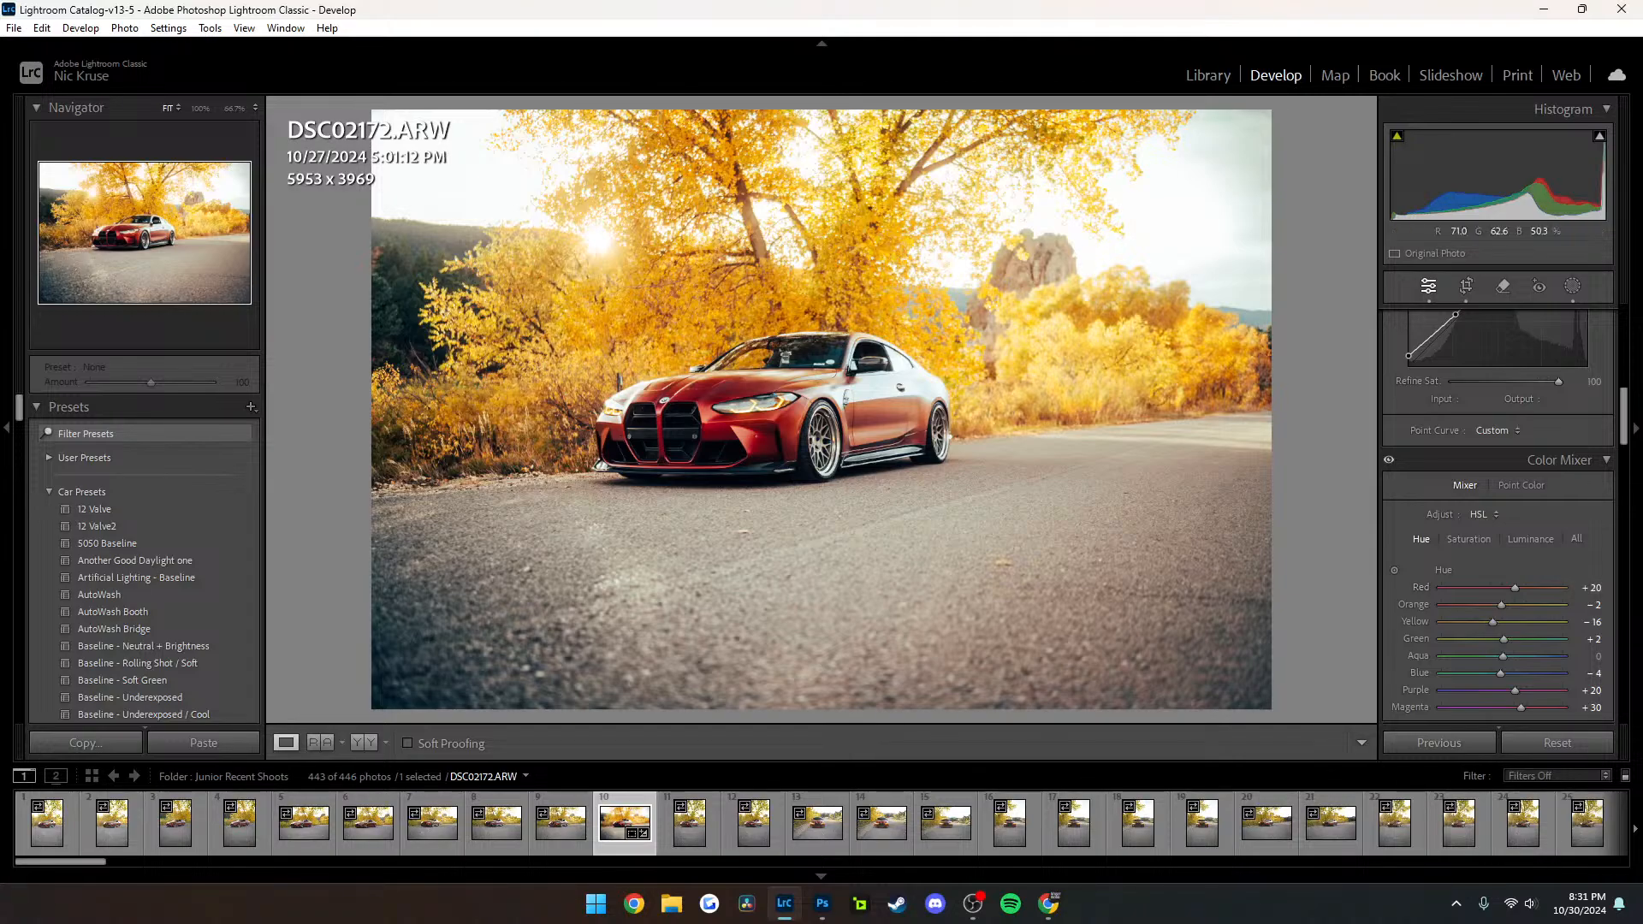
{"action": "left_click", "coordinate": [863, 412]}
{"action": "left_click_drag", "start_coordinate": [796, 420], "coordinate": [1196, 438]}
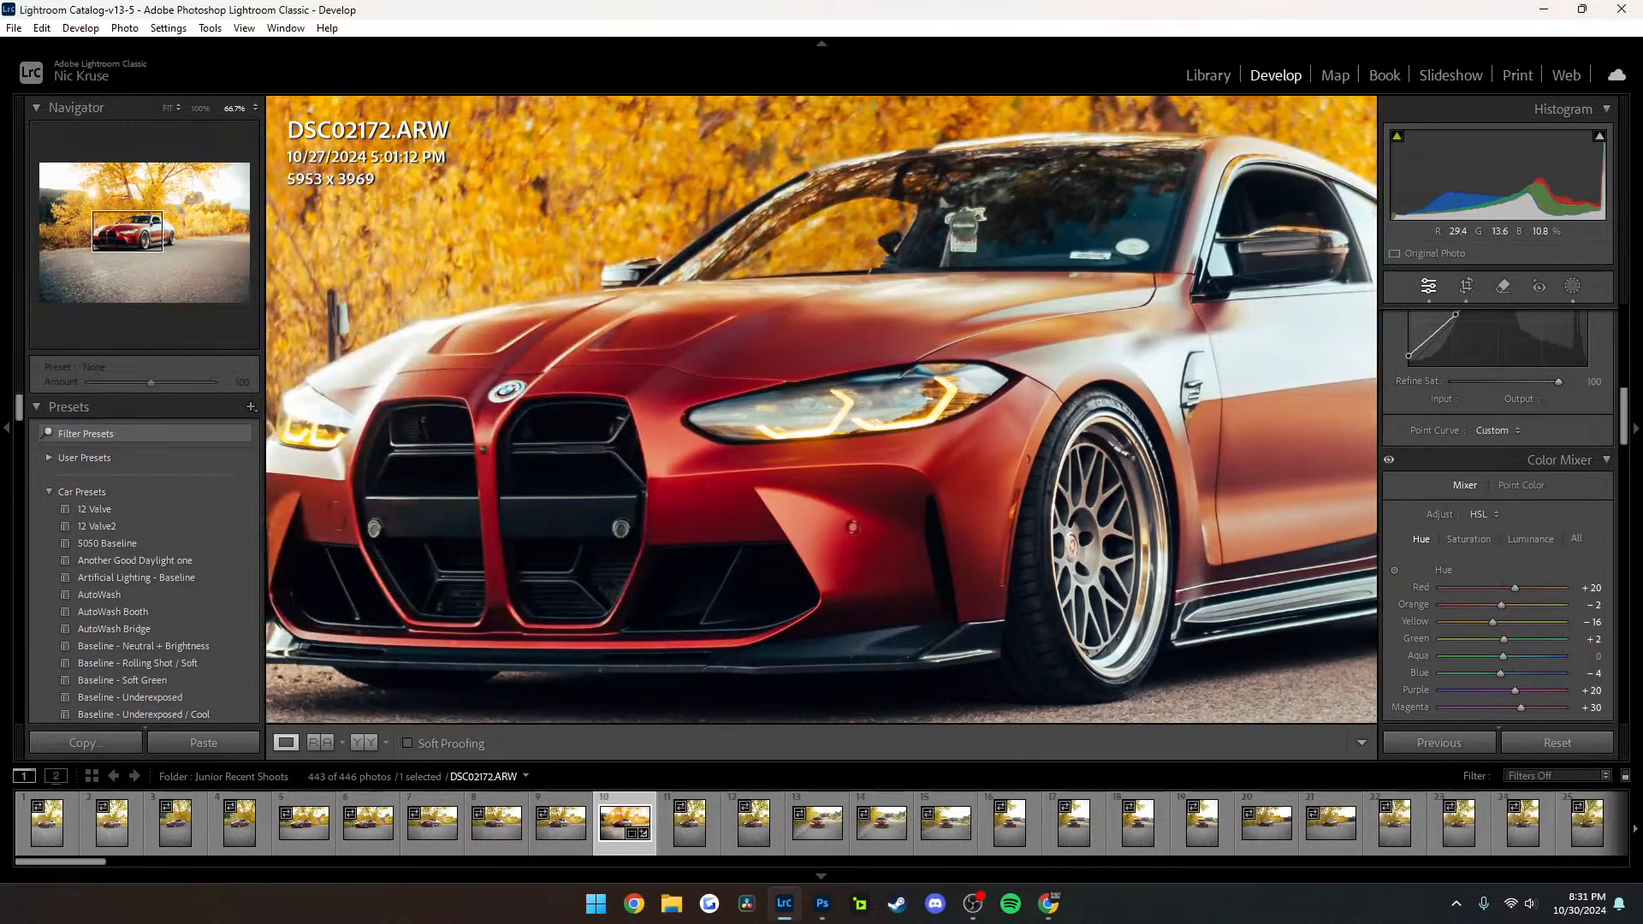
{"action": "left_click", "coordinate": [783, 447]}
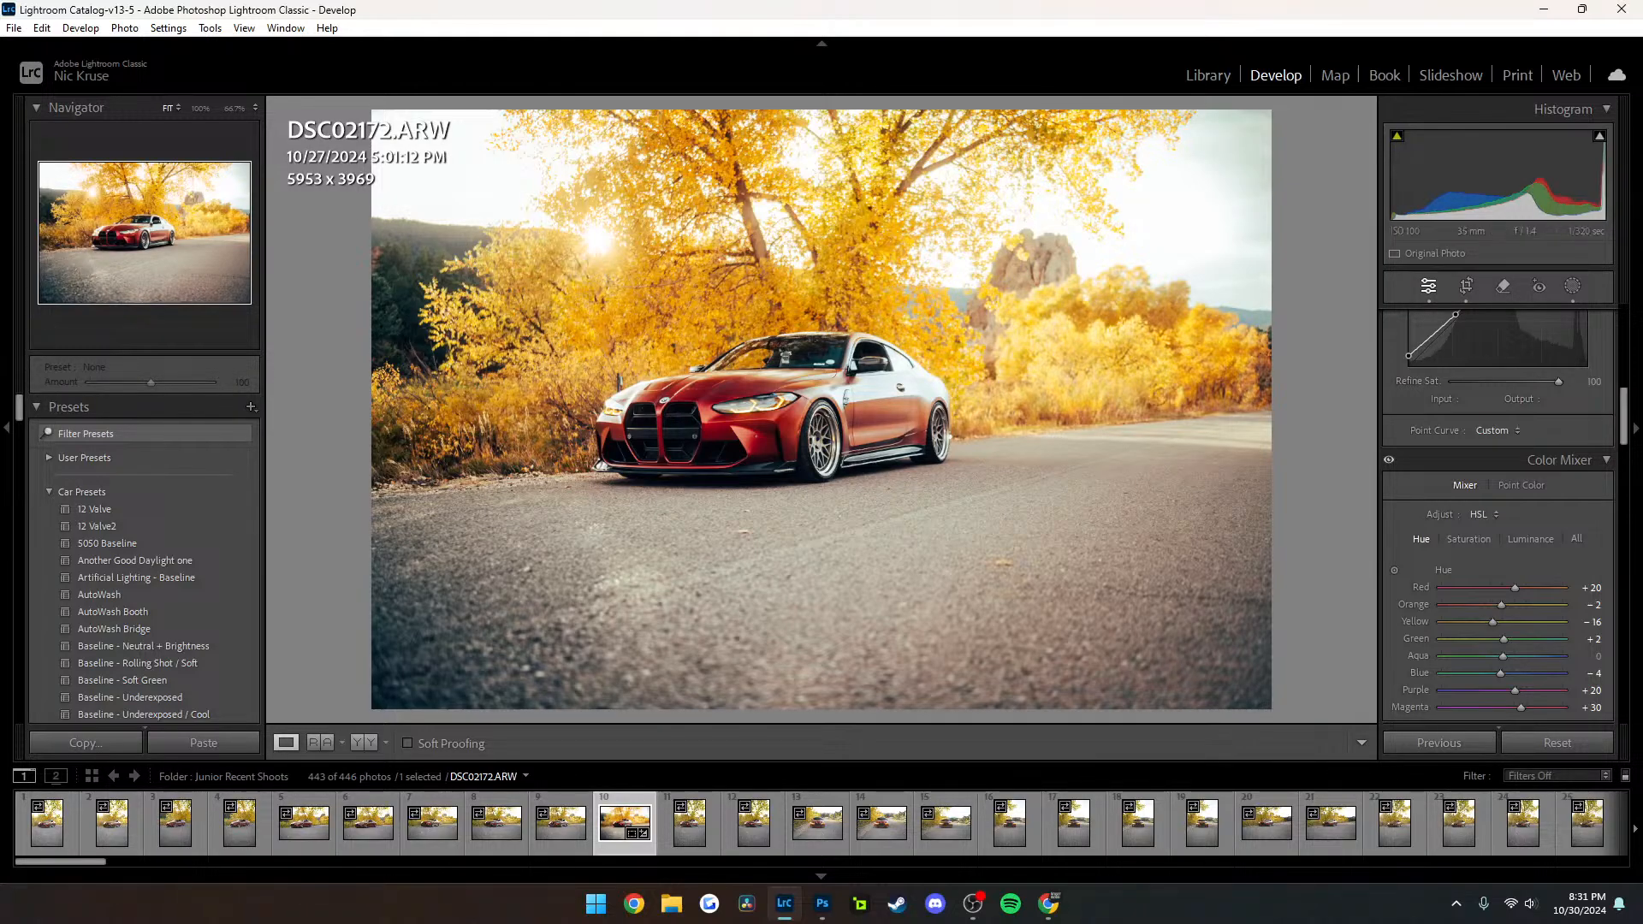
Start importing photos and choose the Downloads folder within the Windows user folder as the source
{"action": "left_click", "coordinate": [14, 28]}
{"action": "mouse_move", "coordinate": [62, 86]}
{"action": "left_click", "coordinate": [86, 138]}
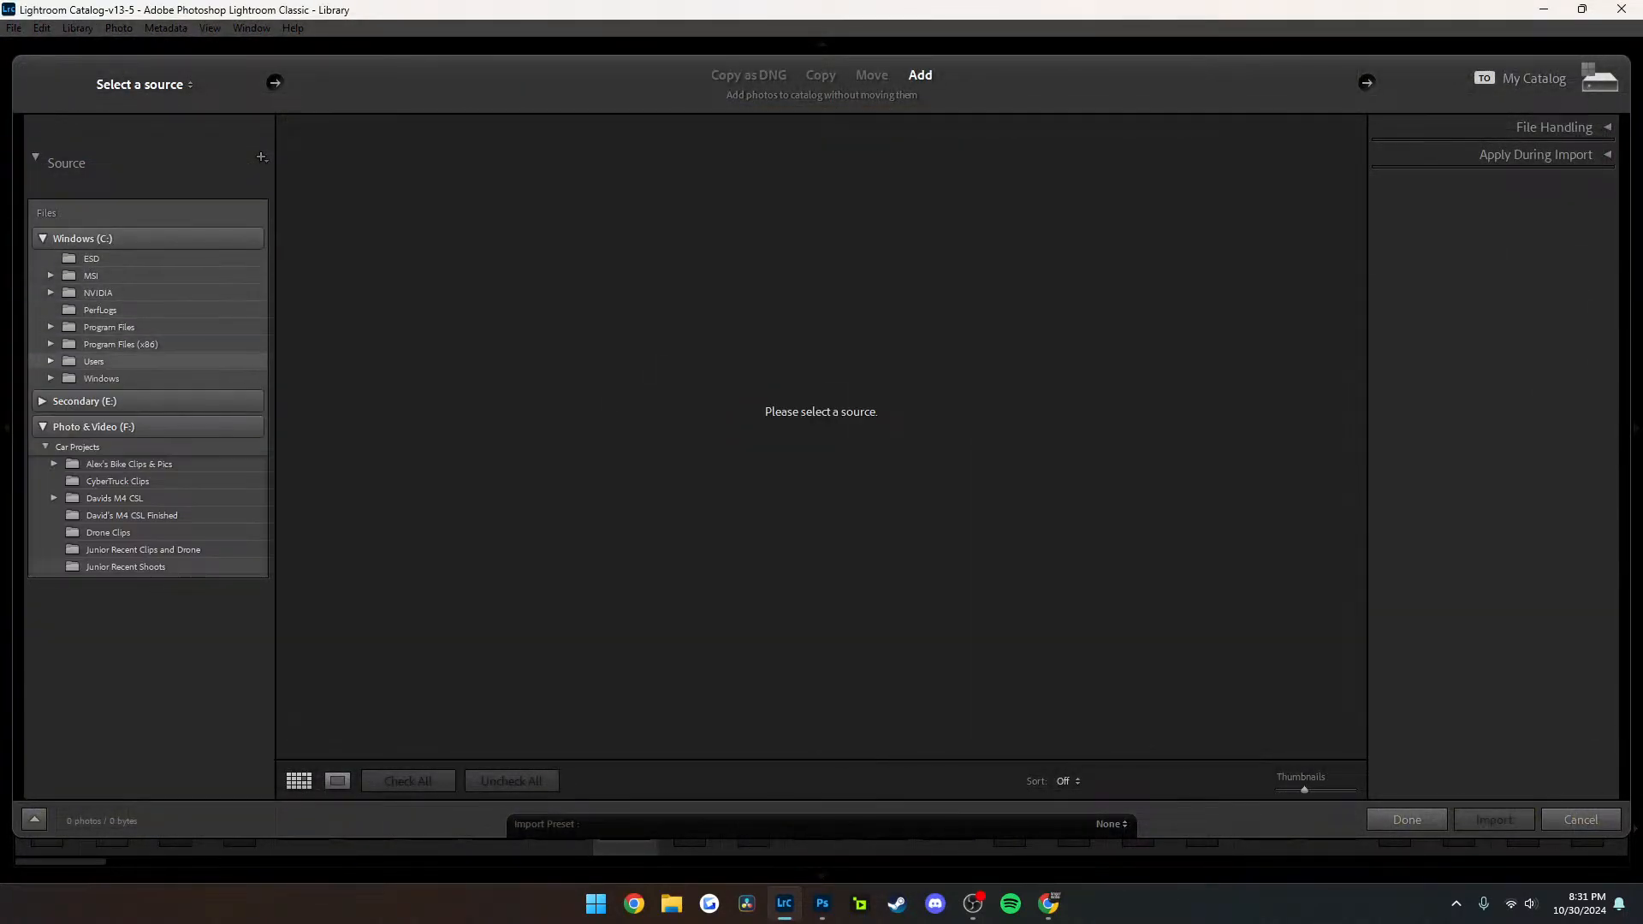
{"action": "left_click", "coordinate": [51, 361]}
{"action": "left_click", "coordinate": [66, 396]}
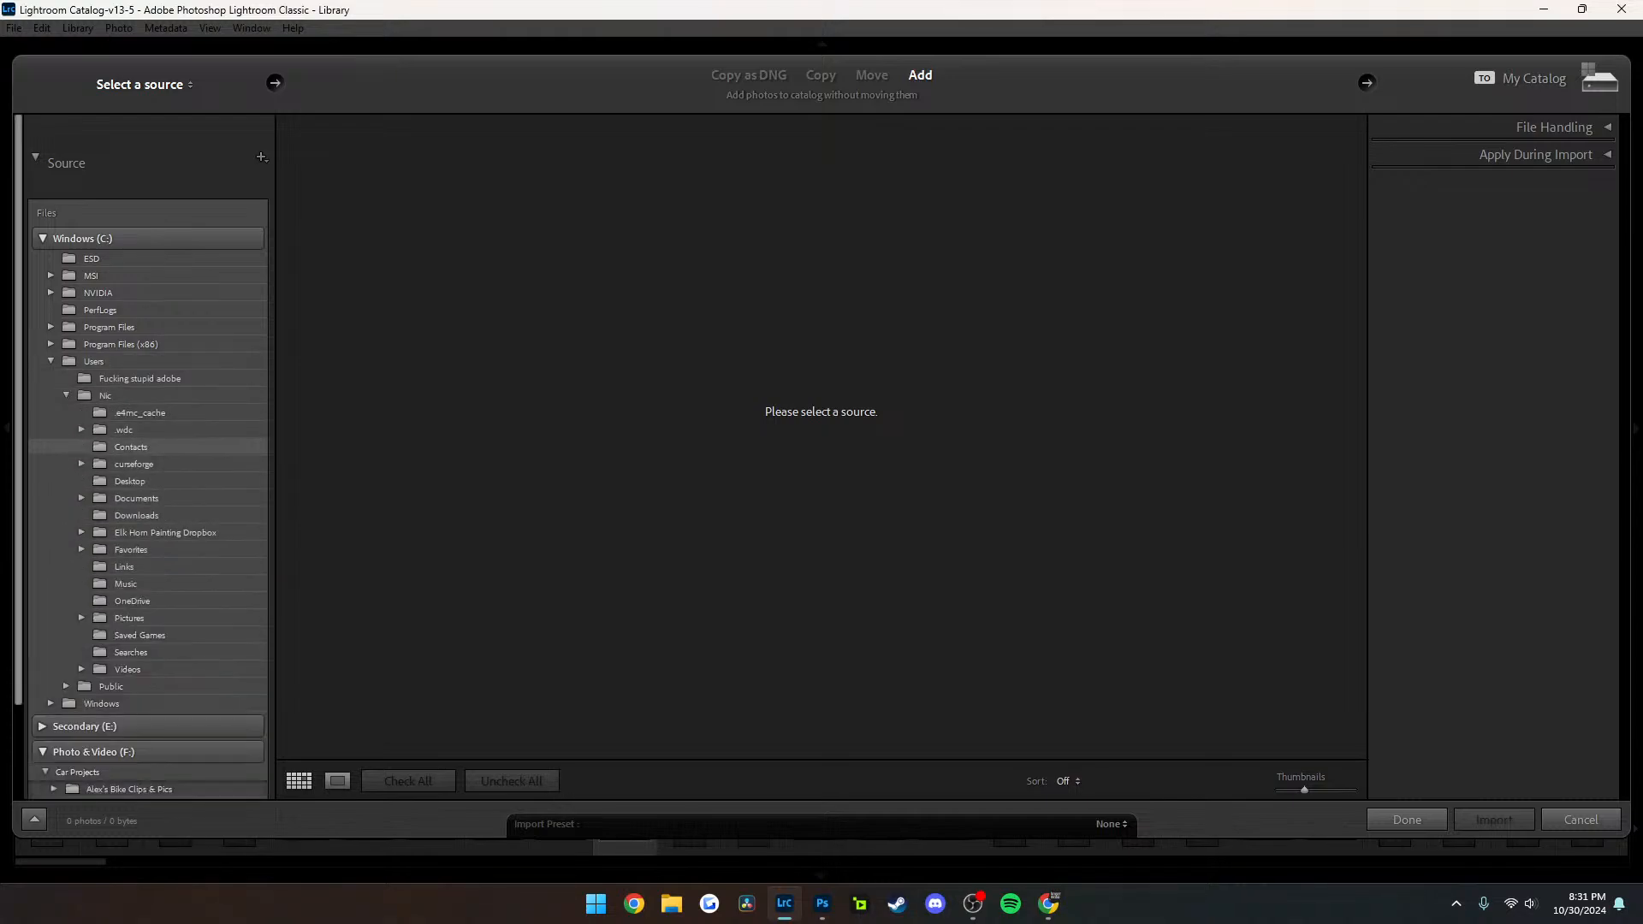
{"action": "left_click", "coordinate": [137, 515]}
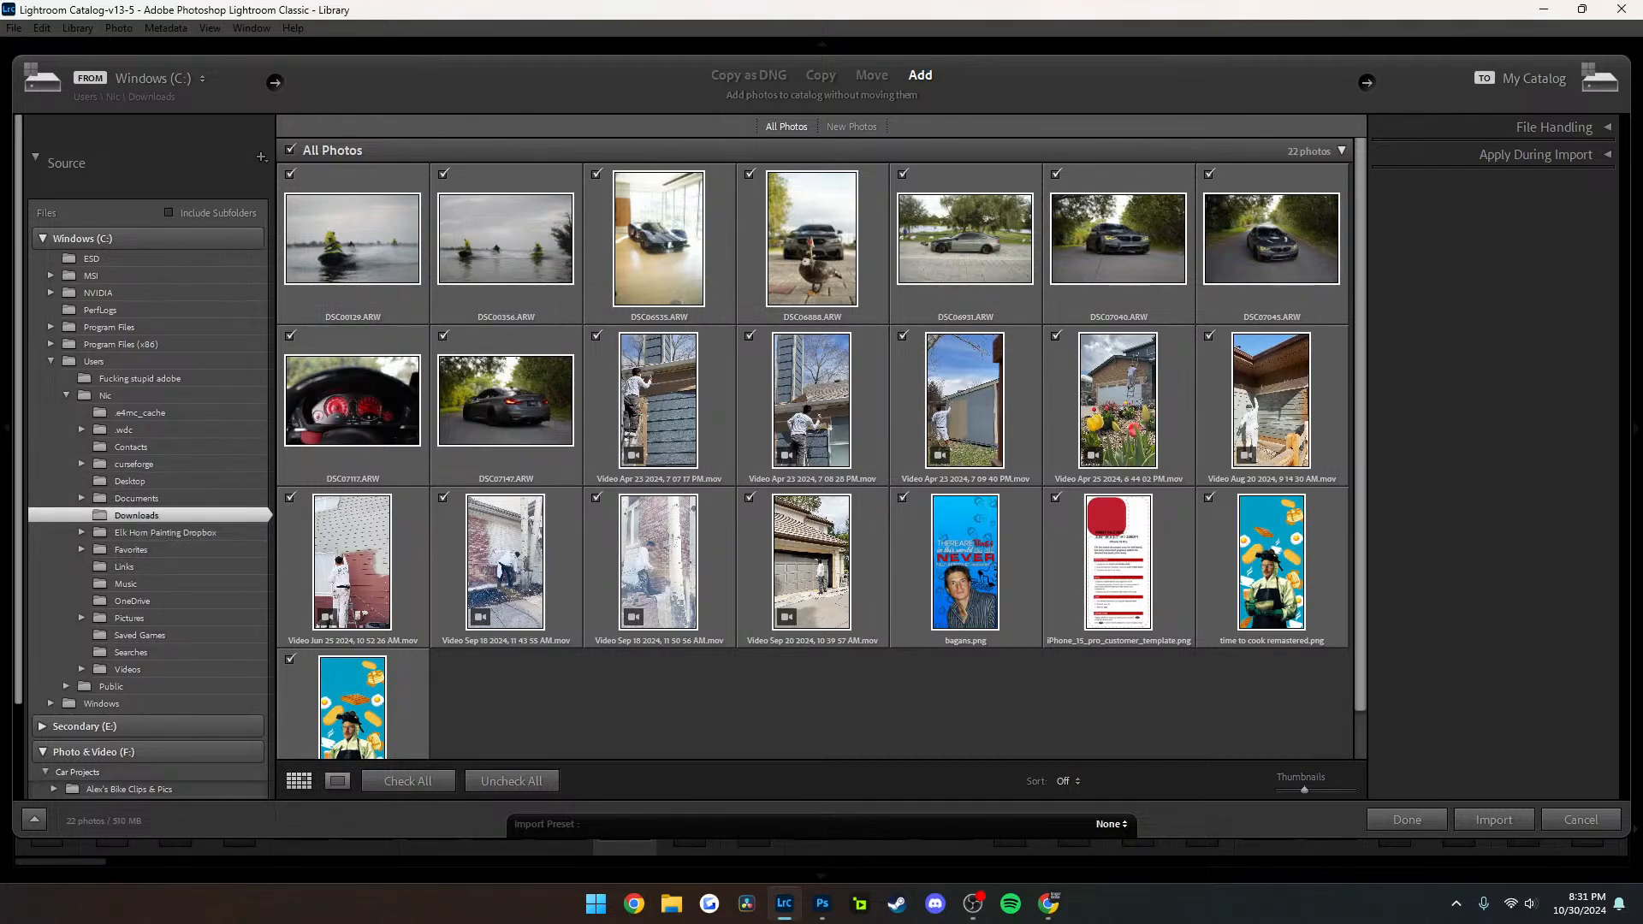
Deselect all files and import only the two jet ski photos into the catalog
{"action": "left_click", "coordinate": [511, 781]}
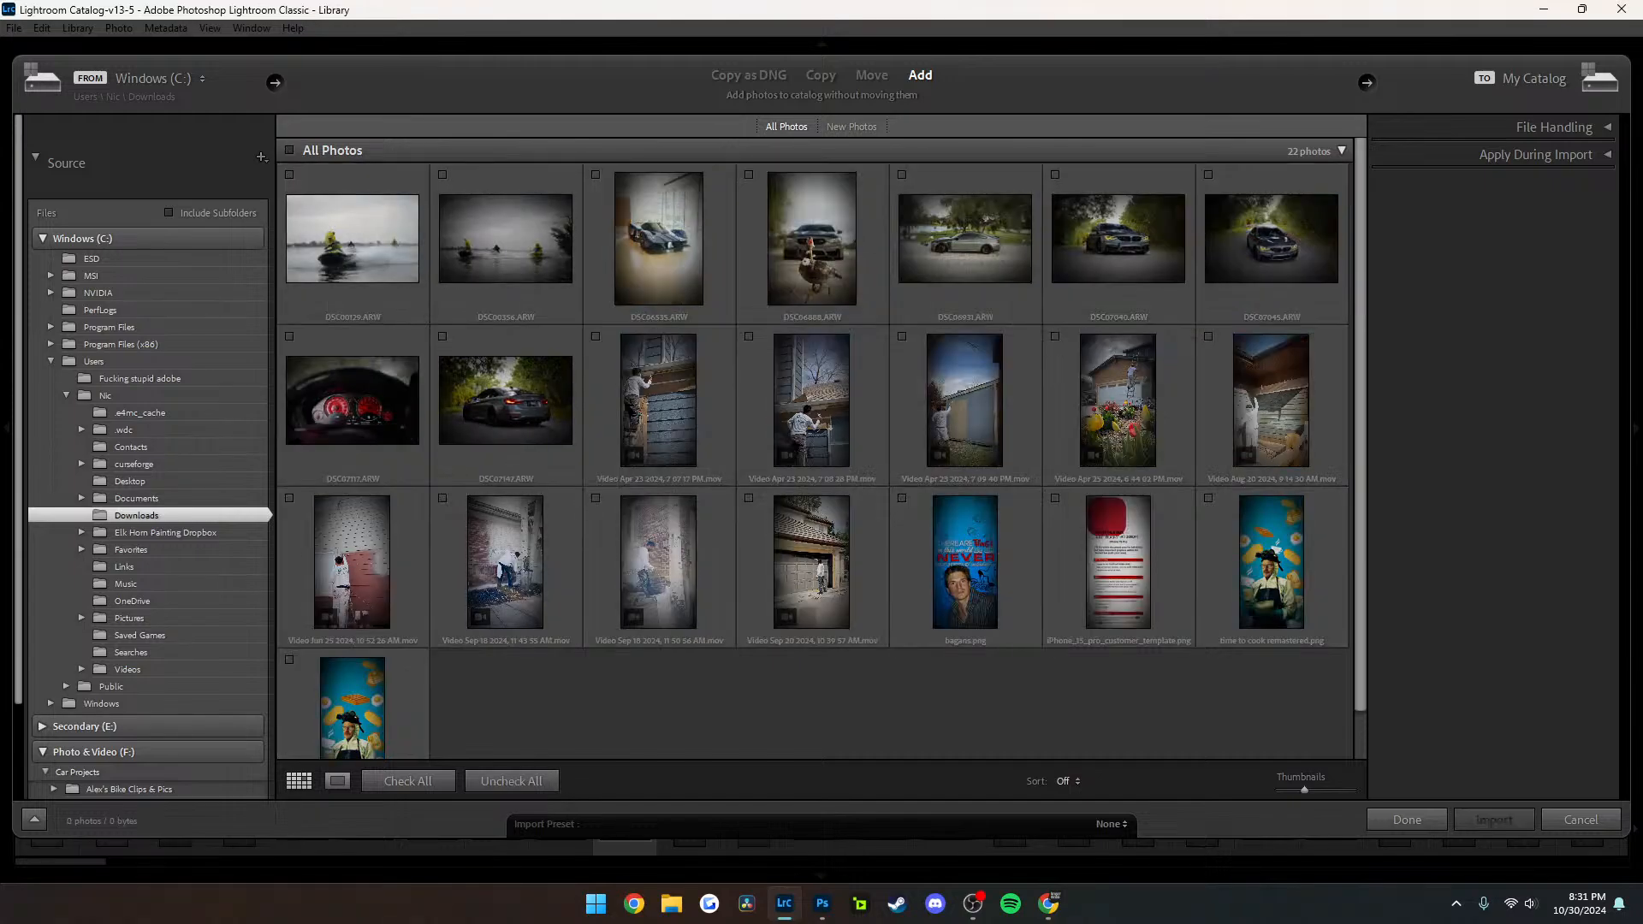
{"action": "left_click", "coordinate": [289, 175]}
{"action": "left_click", "coordinate": [442, 175]}
{"action": "left_click", "coordinate": [1494, 820]}
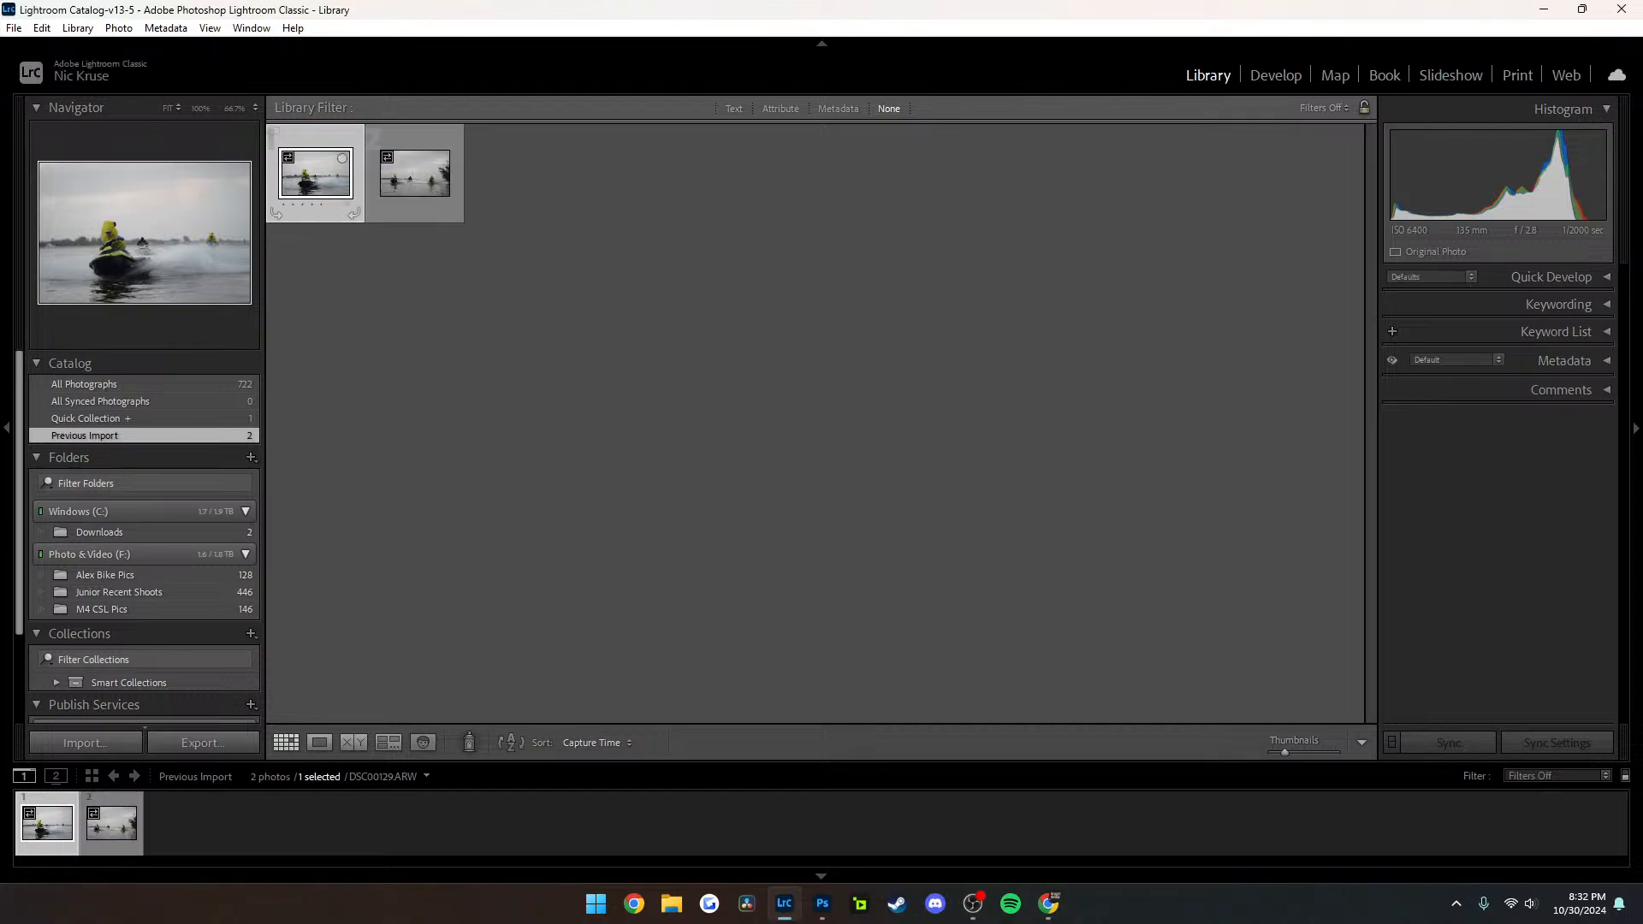
Open DSC00129 in Develop, inspect the front rider and jet ski up close, and return to the fitted view
{"action": "key", "text": "d"}
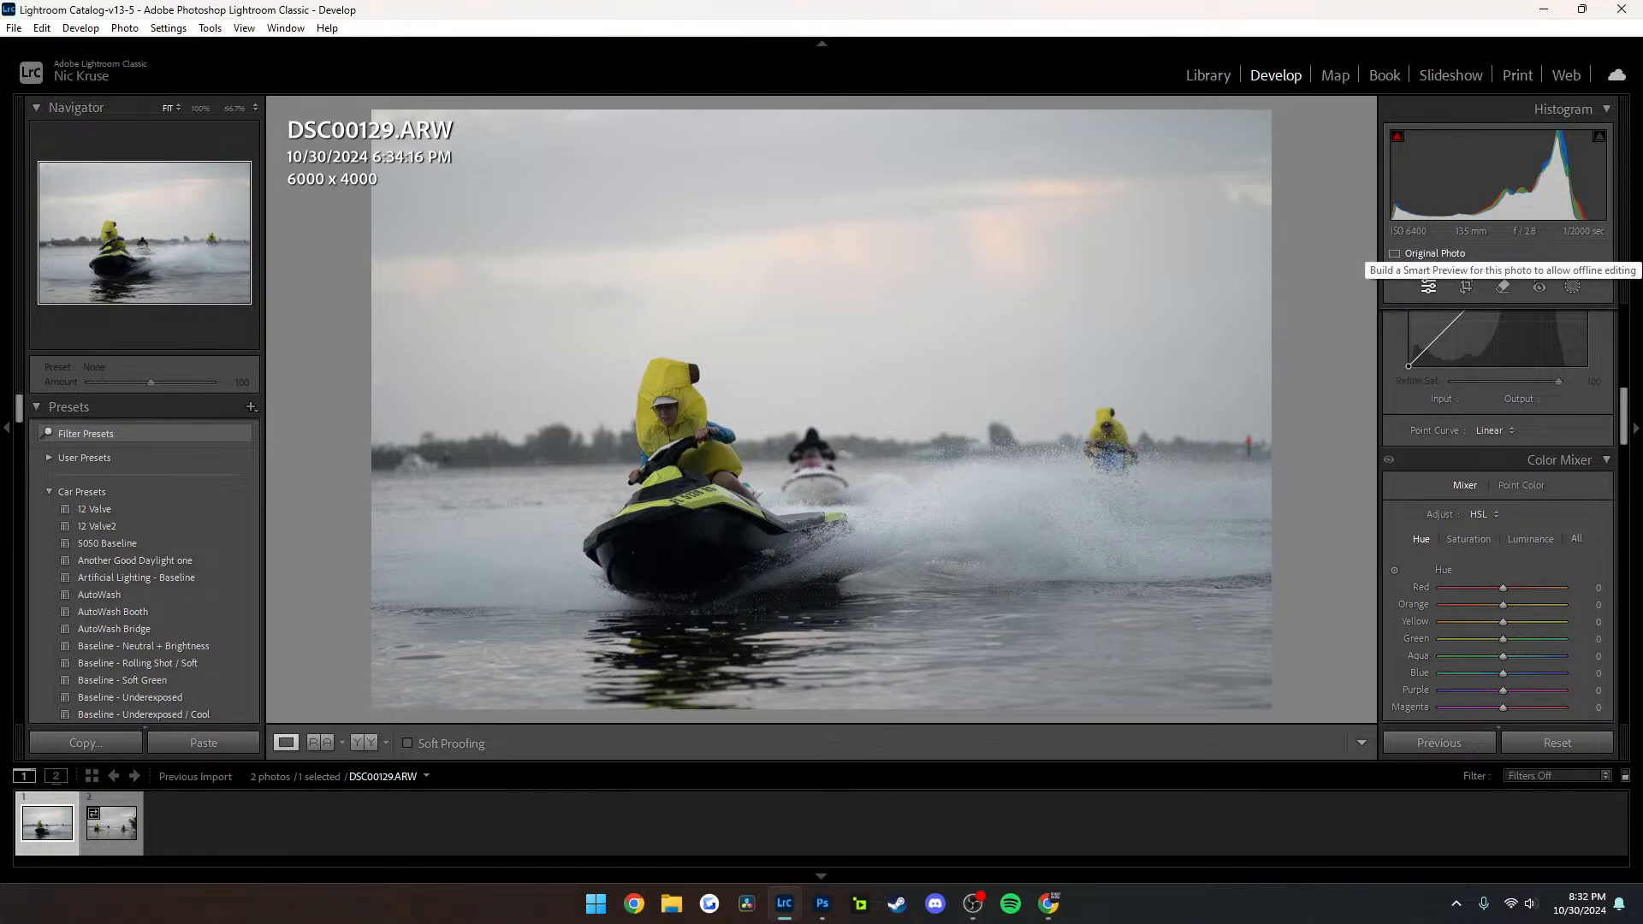
{"action": "left_click", "coordinate": [661, 421]}
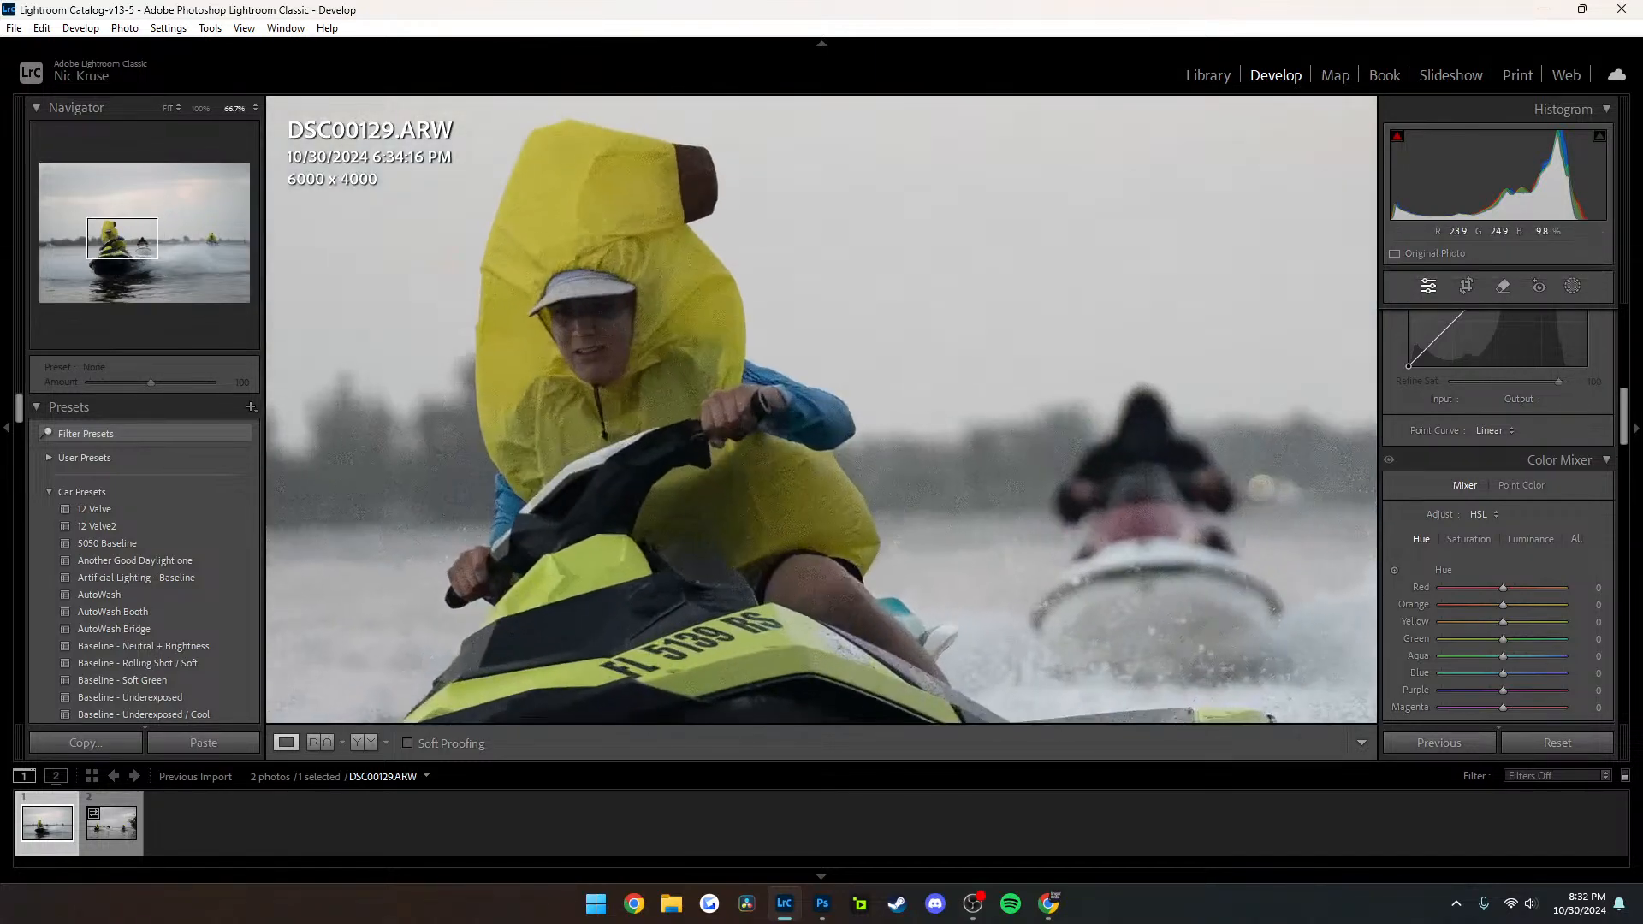
{"action": "left_click_drag", "start_coordinate": [796, 504], "coordinate": [808, 315]}
{"action": "left_click", "coordinate": [807, 317]}
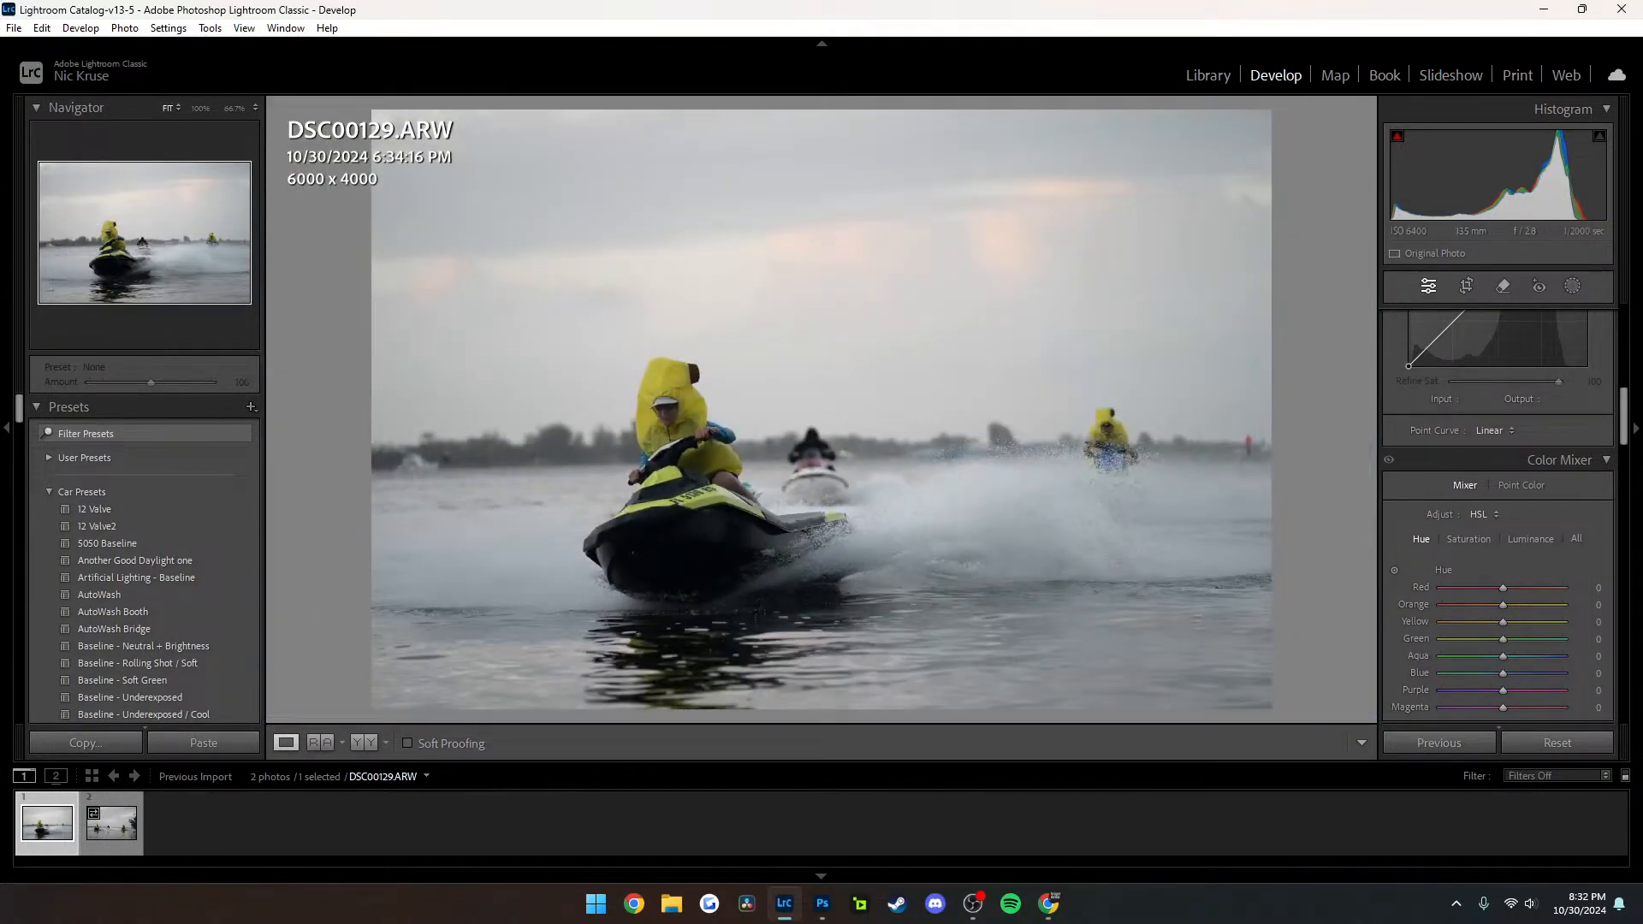
Preview the Car Presets on DSC00129, from Crushed Blacks Grade through Monochrome Background
{"action": "scroll", "coordinate": [145, 519], "scroll_direction": "down", "scroll_amount": 5}
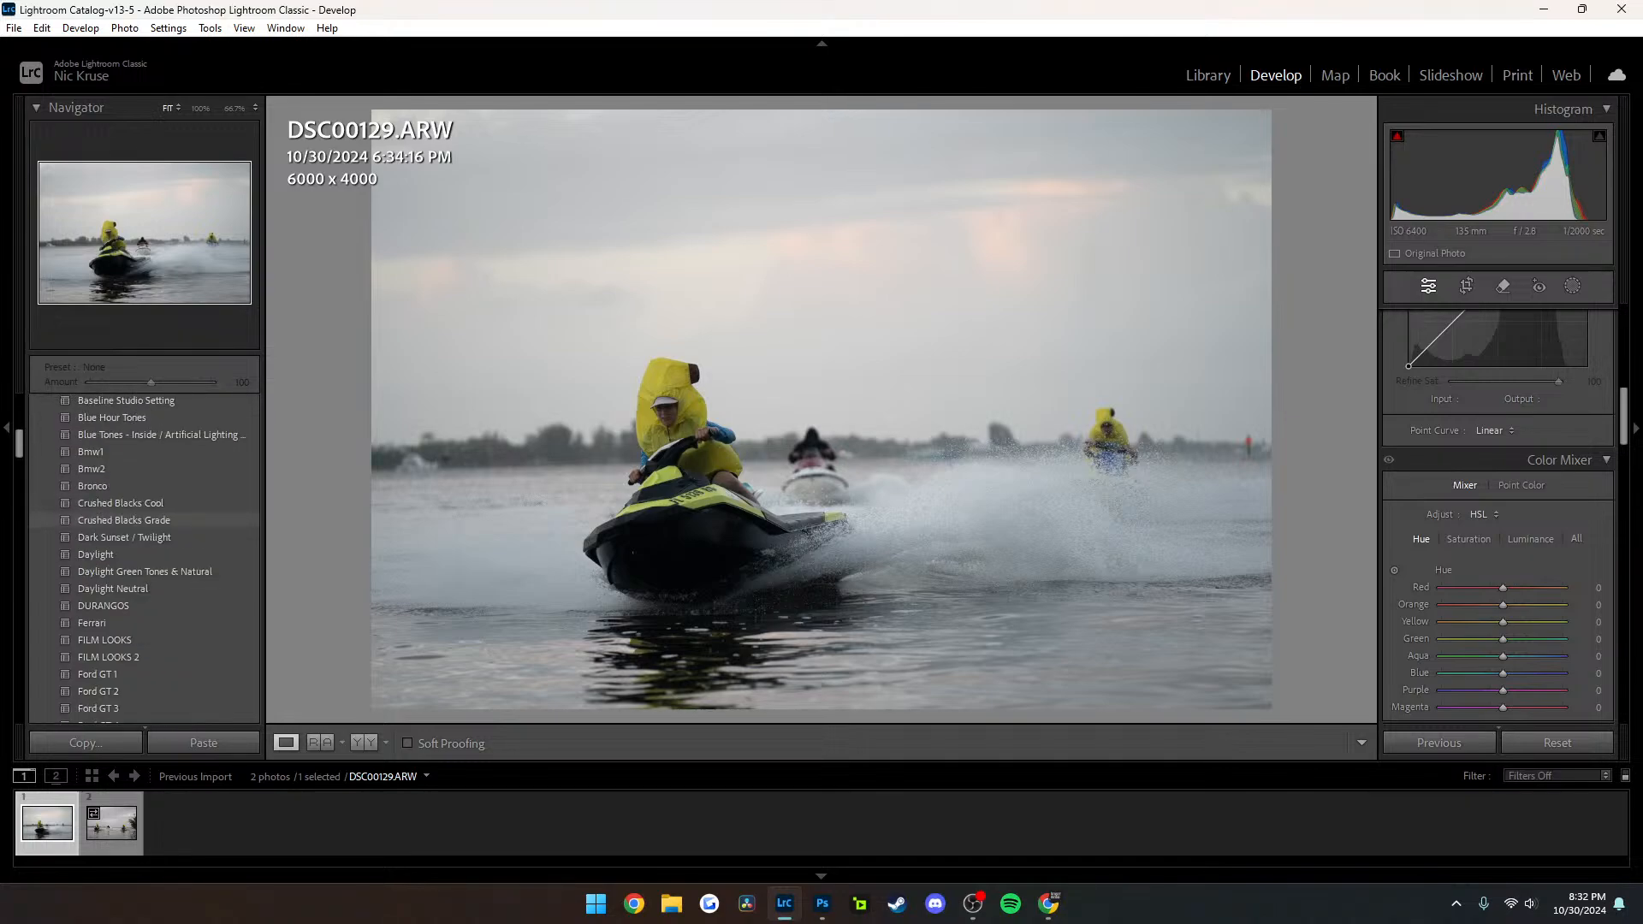
{"action": "scroll", "coordinate": [146, 531], "scroll_direction": "down", "scroll_amount": 2}
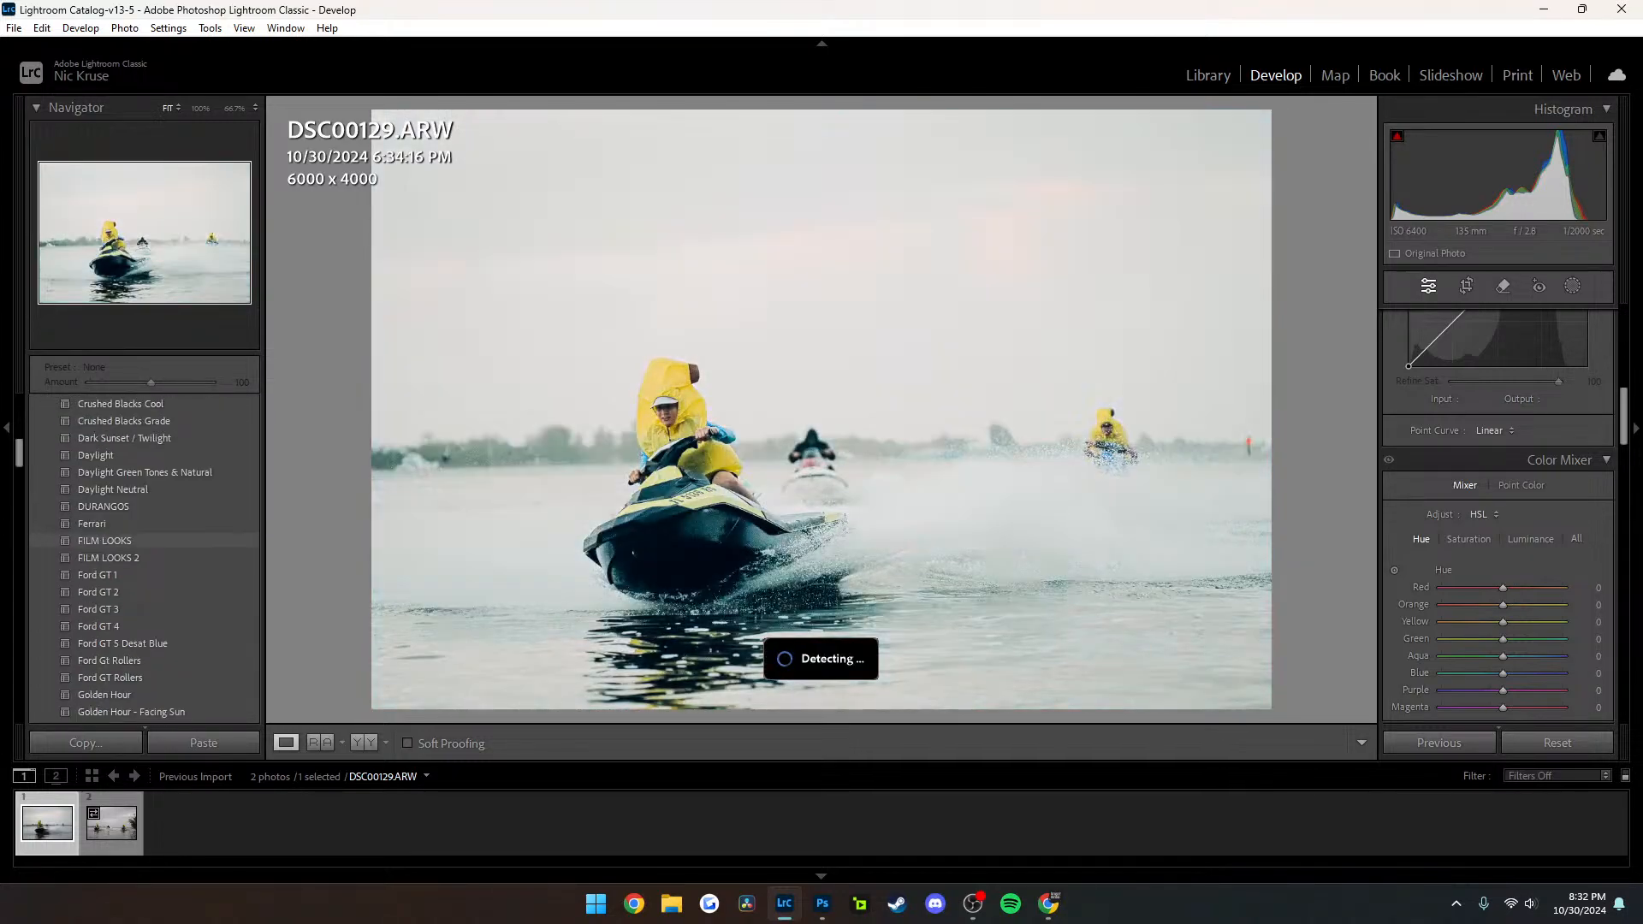
{"action": "scroll", "coordinate": [145, 534], "scroll_direction": "down", "scroll_amount": 4}
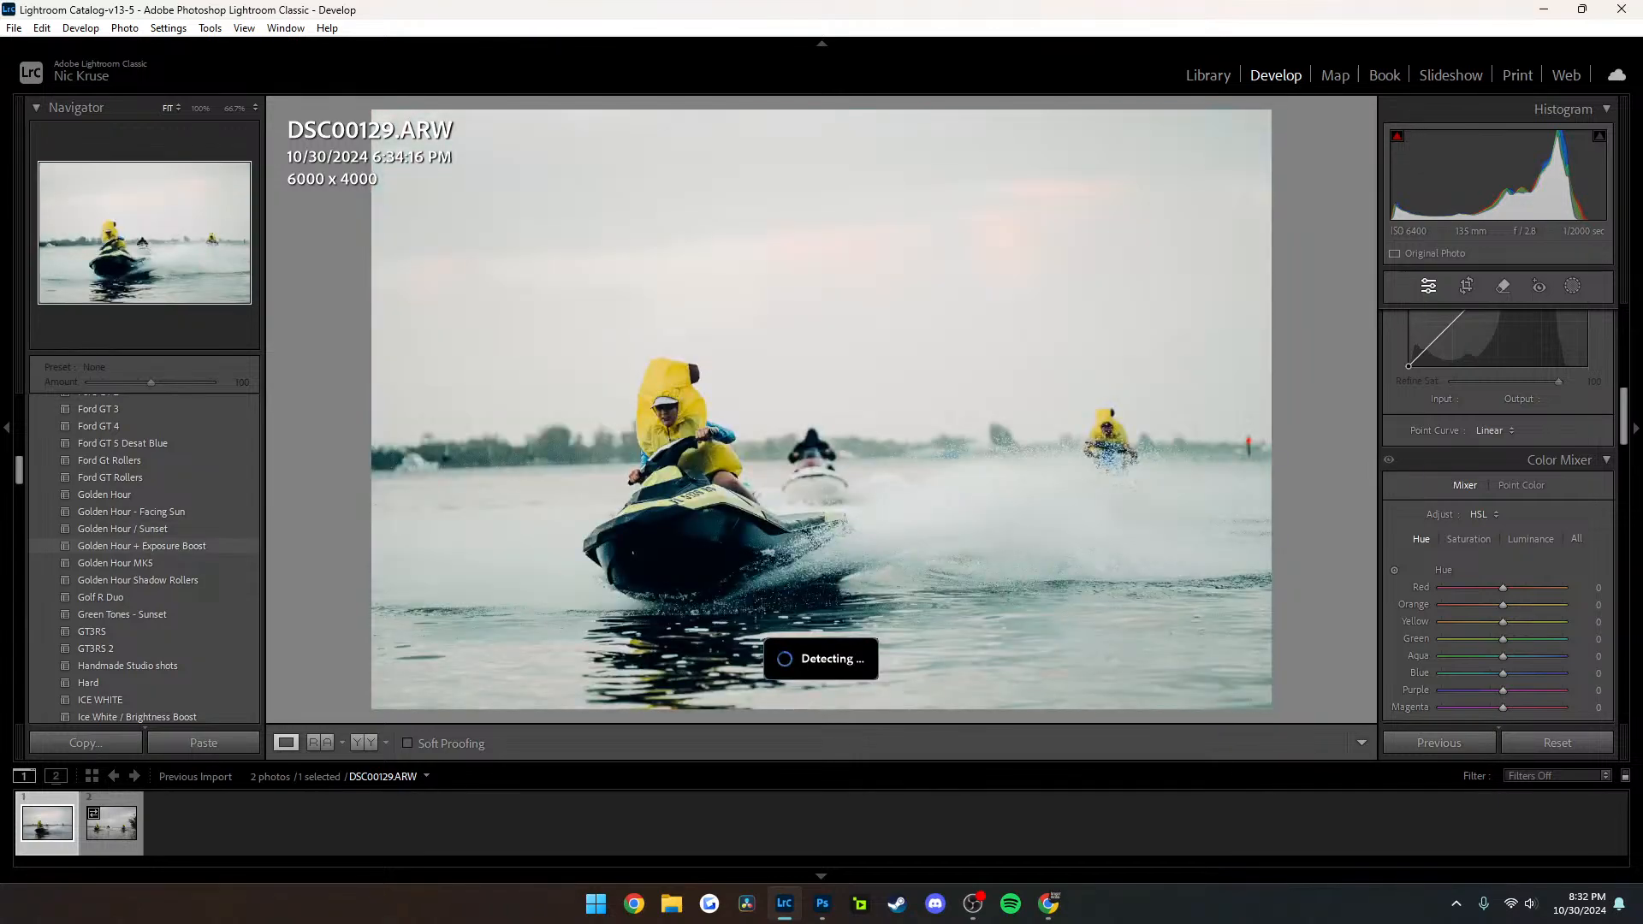
{"action": "scroll", "coordinate": [145, 547], "scroll_direction": "down", "scroll_amount": 2}
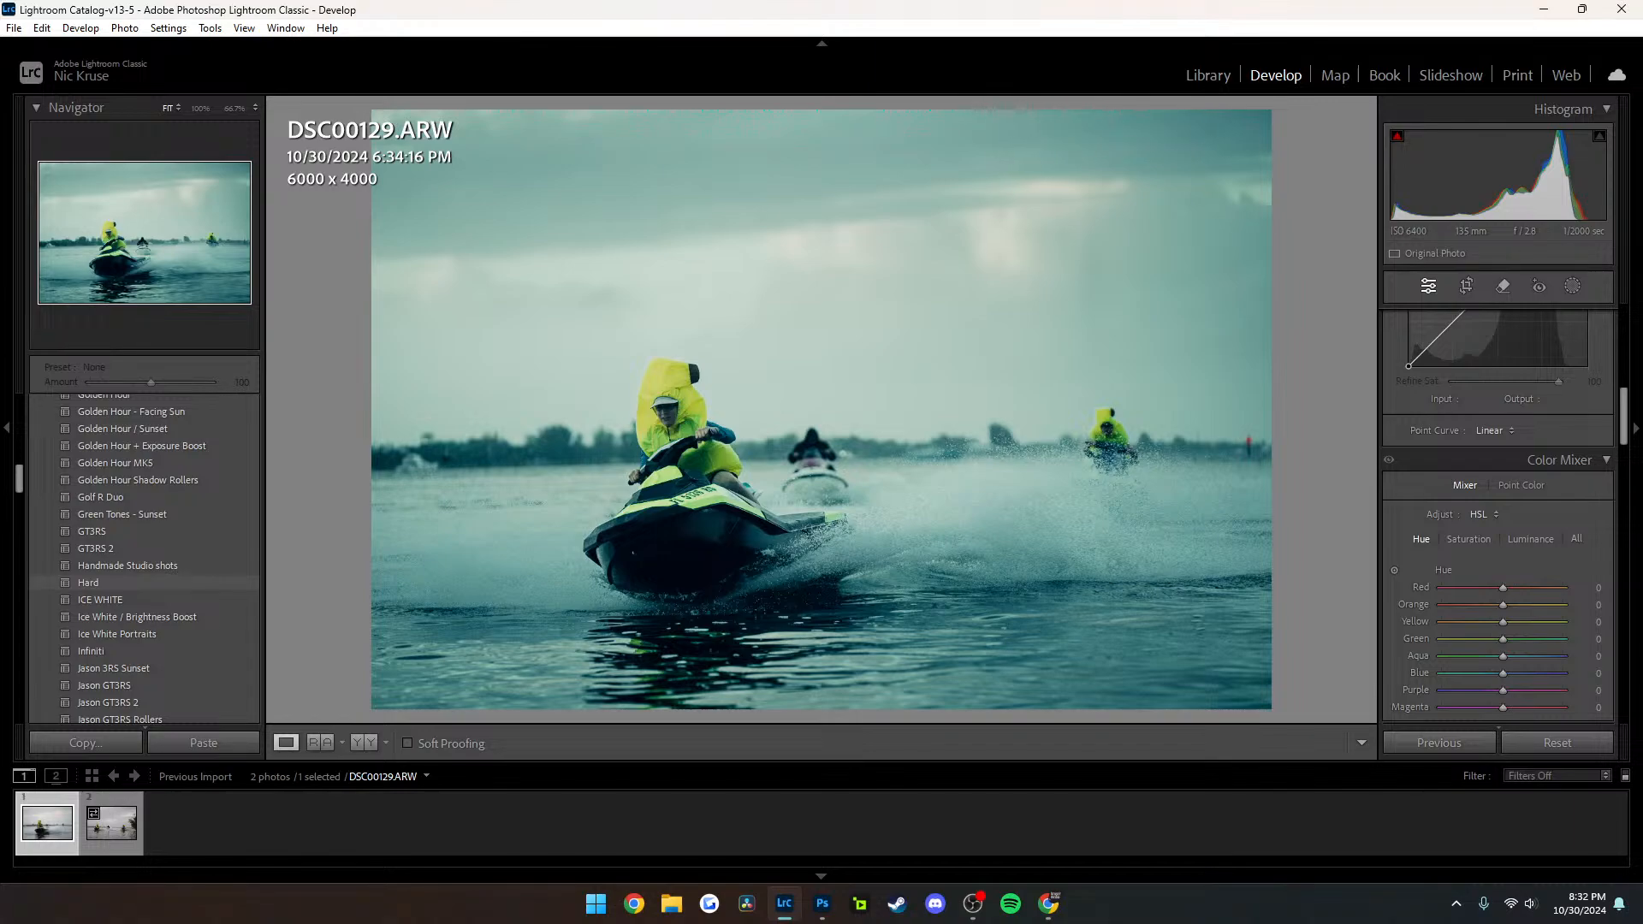
{"action": "scroll", "coordinate": [146, 556], "scroll_direction": "down", "scroll_amount": 6}
{"action": "scroll", "coordinate": [145, 552], "scroll_direction": "down", "scroll_amount": 6}
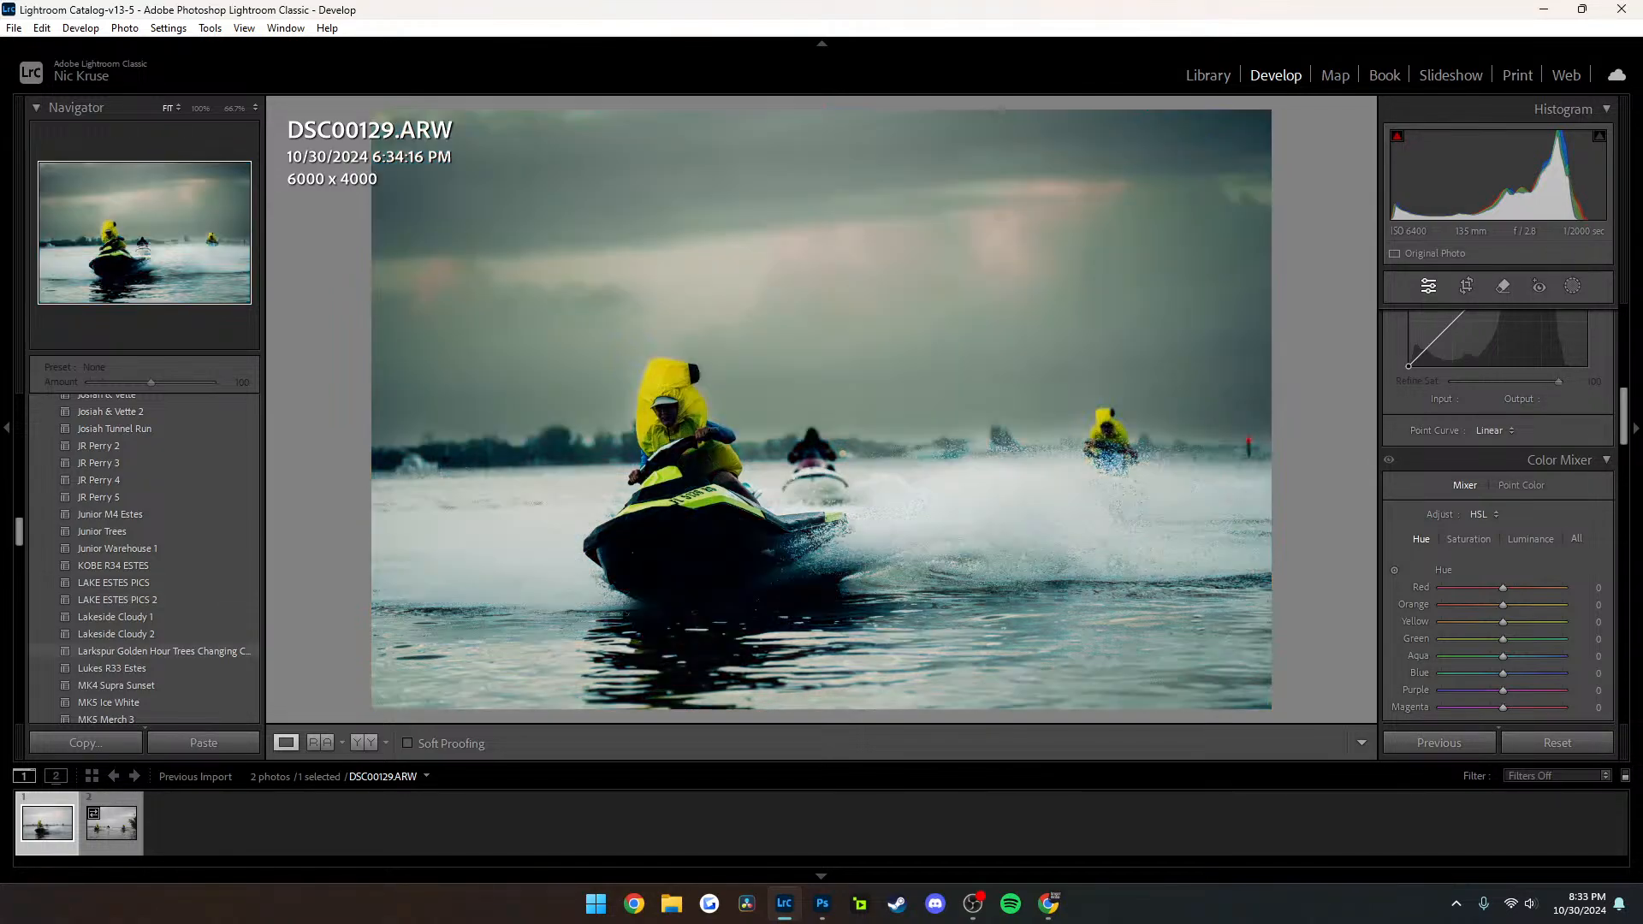
{"action": "scroll", "coordinate": [146, 646], "scroll_direction": "down", "scroll_amount": 5}
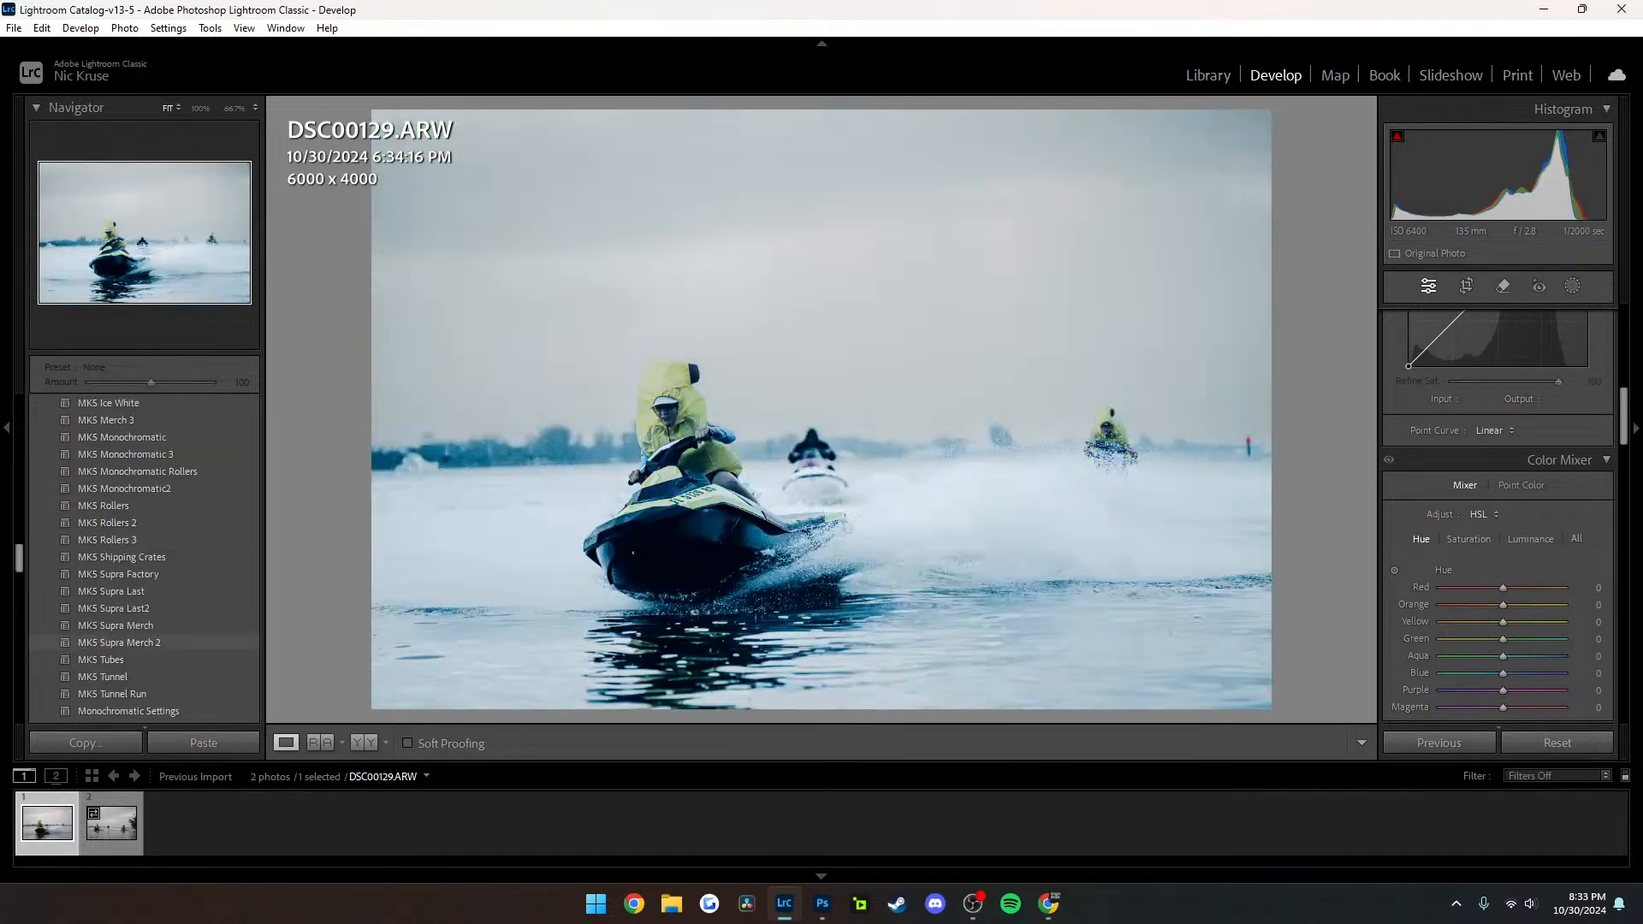
{"action": "scroll", "coordinate": [146, 633], "scroll_direction": "down", "scroll_amount": 3}
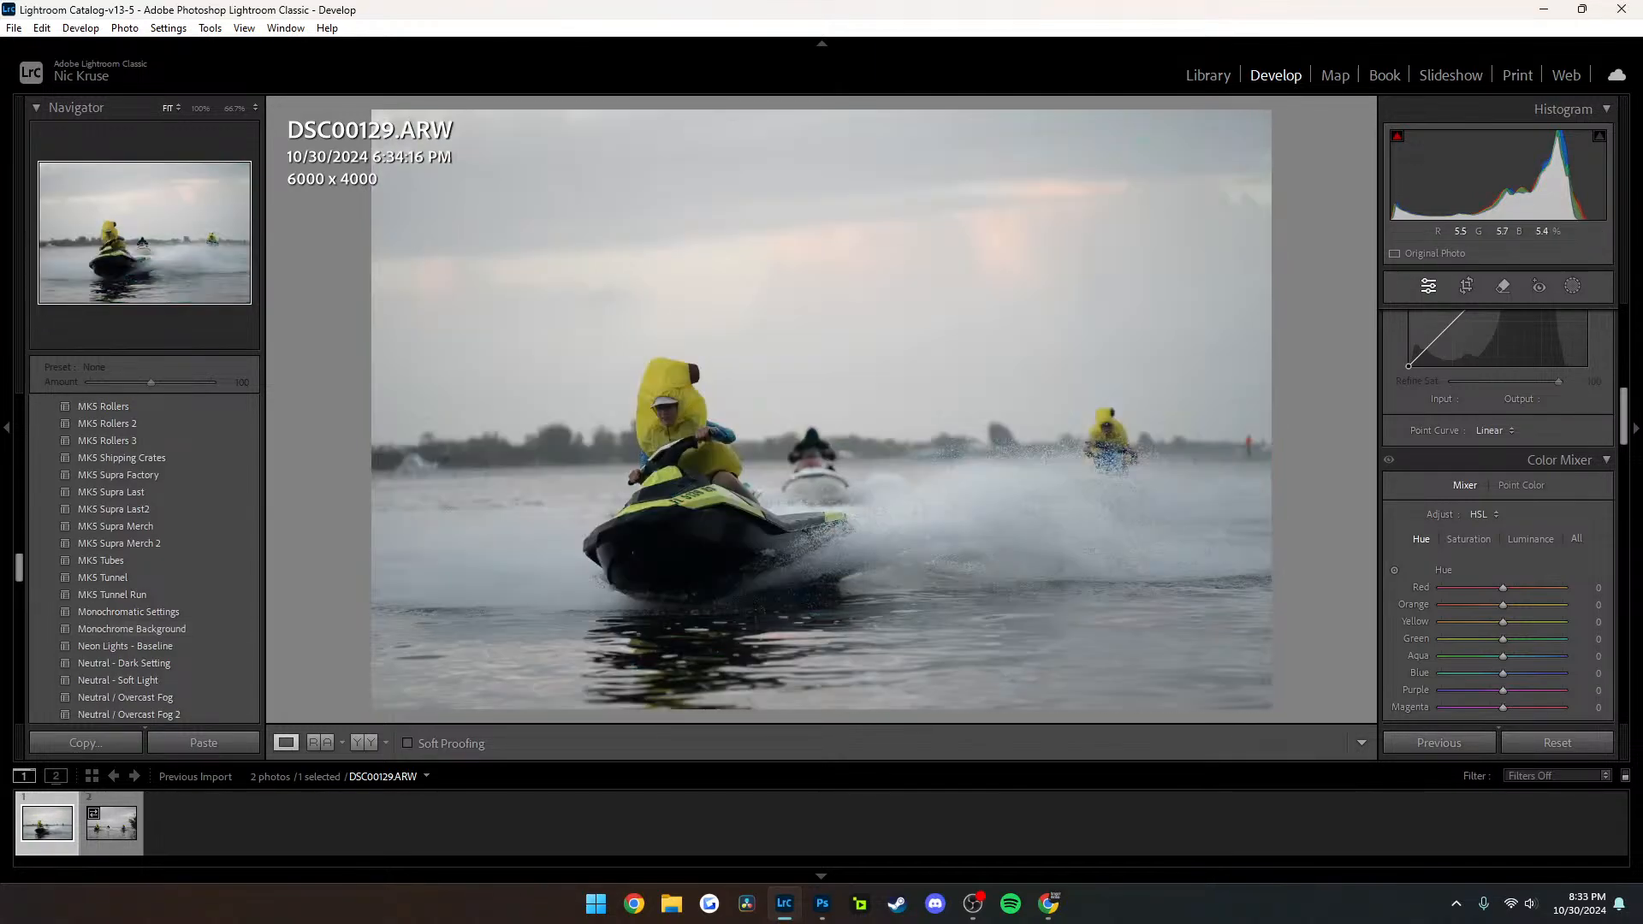
Examine the unedited jet ski and rider in DSC00129 at 66.7% and zoom back out to fit
{"action": "left_click", "coordinate": [697, 491]}
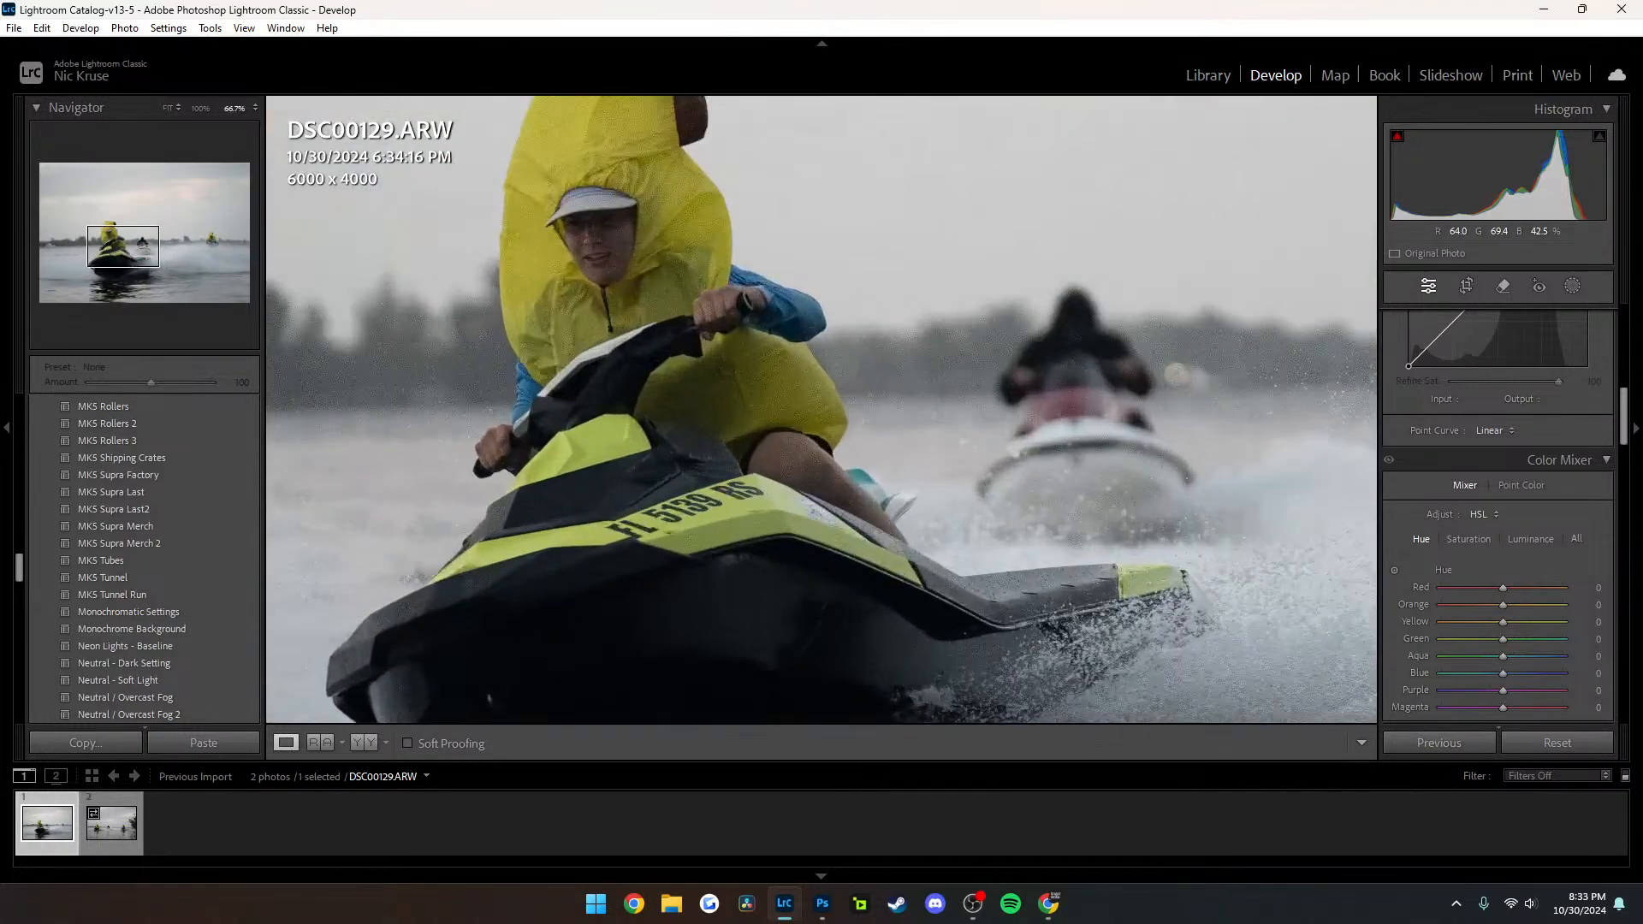
{"action": "left_click_drag", "start_coordinate": [698, 490], "coordinate": [646, 445]}
{"action": "left_click", "coordinate": [646, 444]}
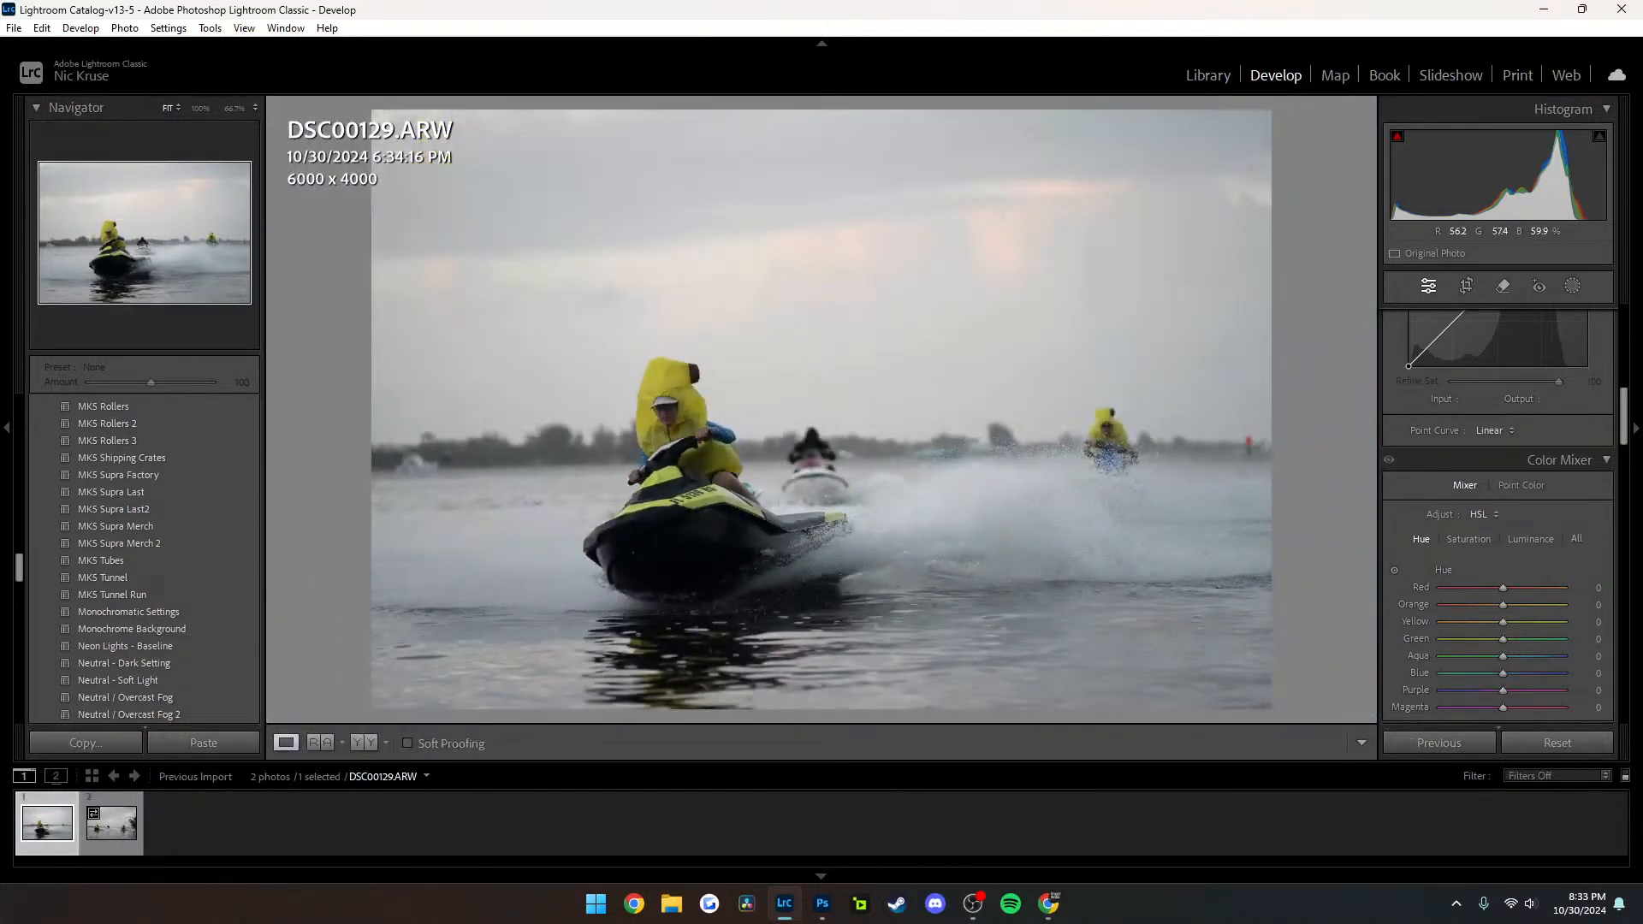
Preview more Car Presets on DSC00129, including Peaked Rainstorm, RR 2.5, Snow & Moderate Exposure, MK5 Rollers, MK5 Supra Merch 2 and Peaked Show 1
{"action": "scroll", "coordinate": [129, 575], "scroll_direction": "down", "scroll_amount": 10}
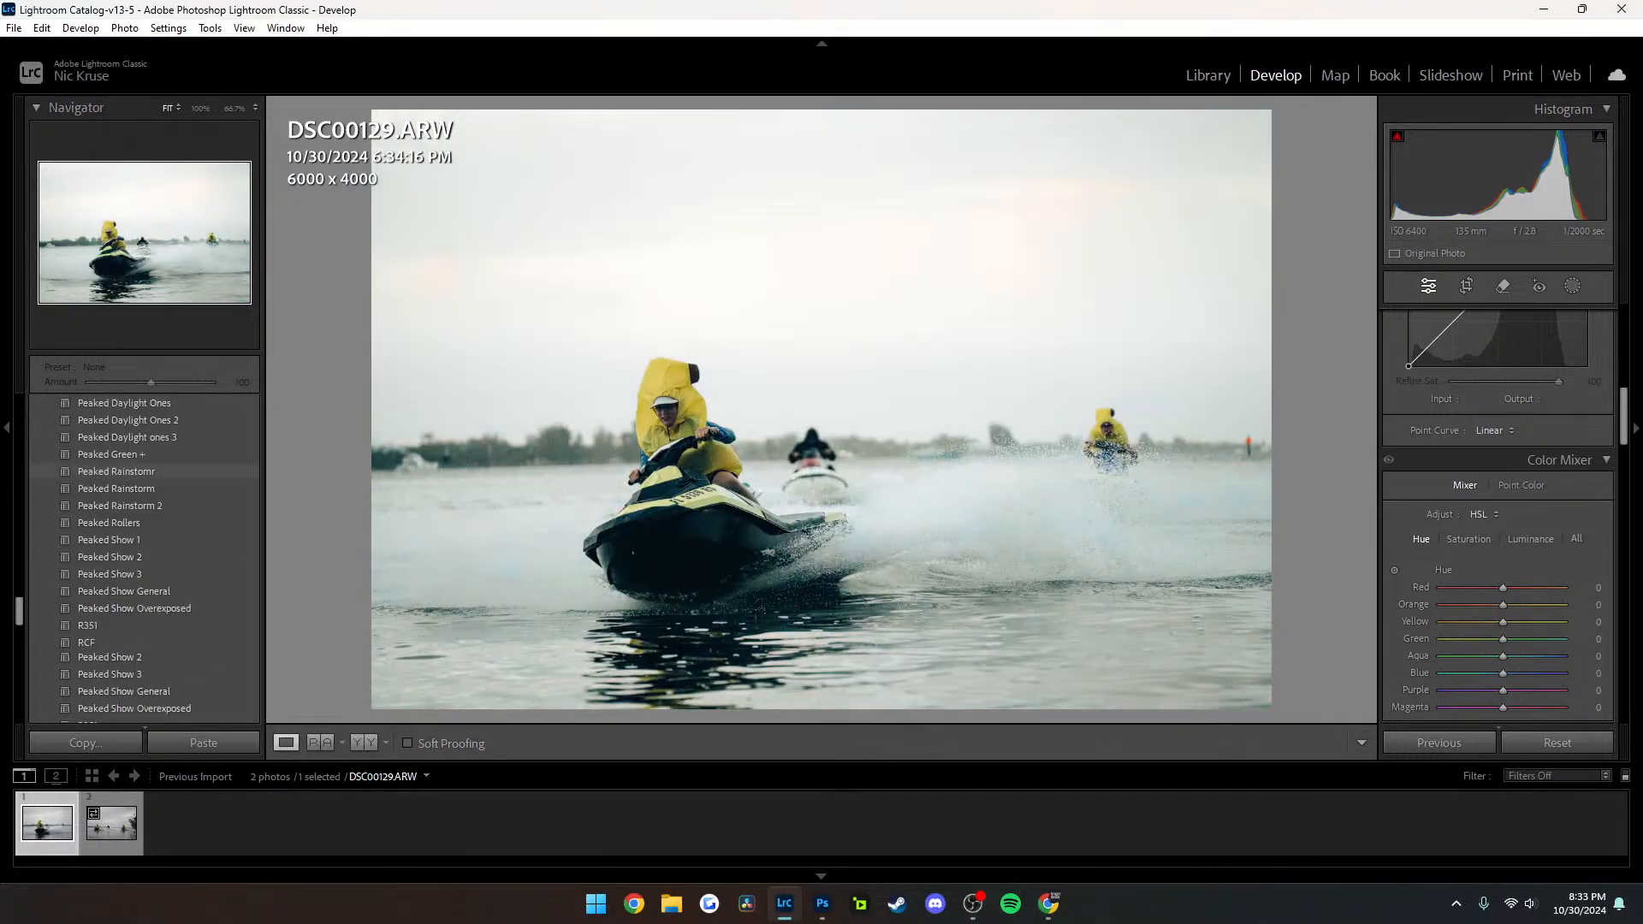
{"action": "scroll", "coordinate": [128, 578], "scroll_direction": "down", "scroll_amount": 6}
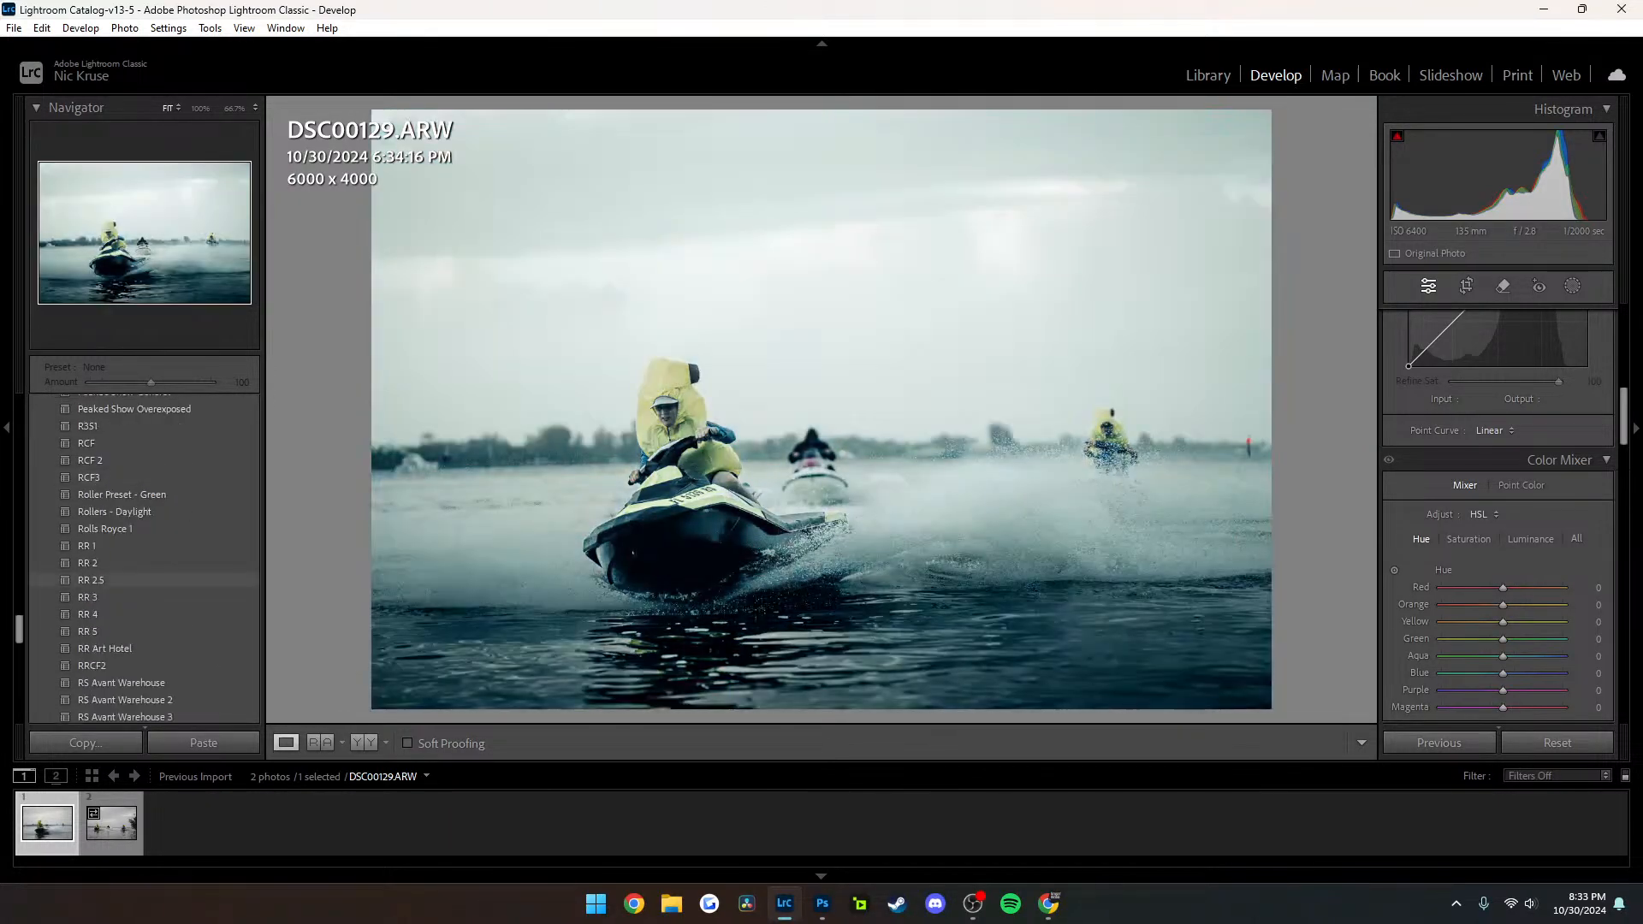
{"action": "scroll", "coordinate": [128, 574], "scroll_direction": "down", "scroll_amount": 5}
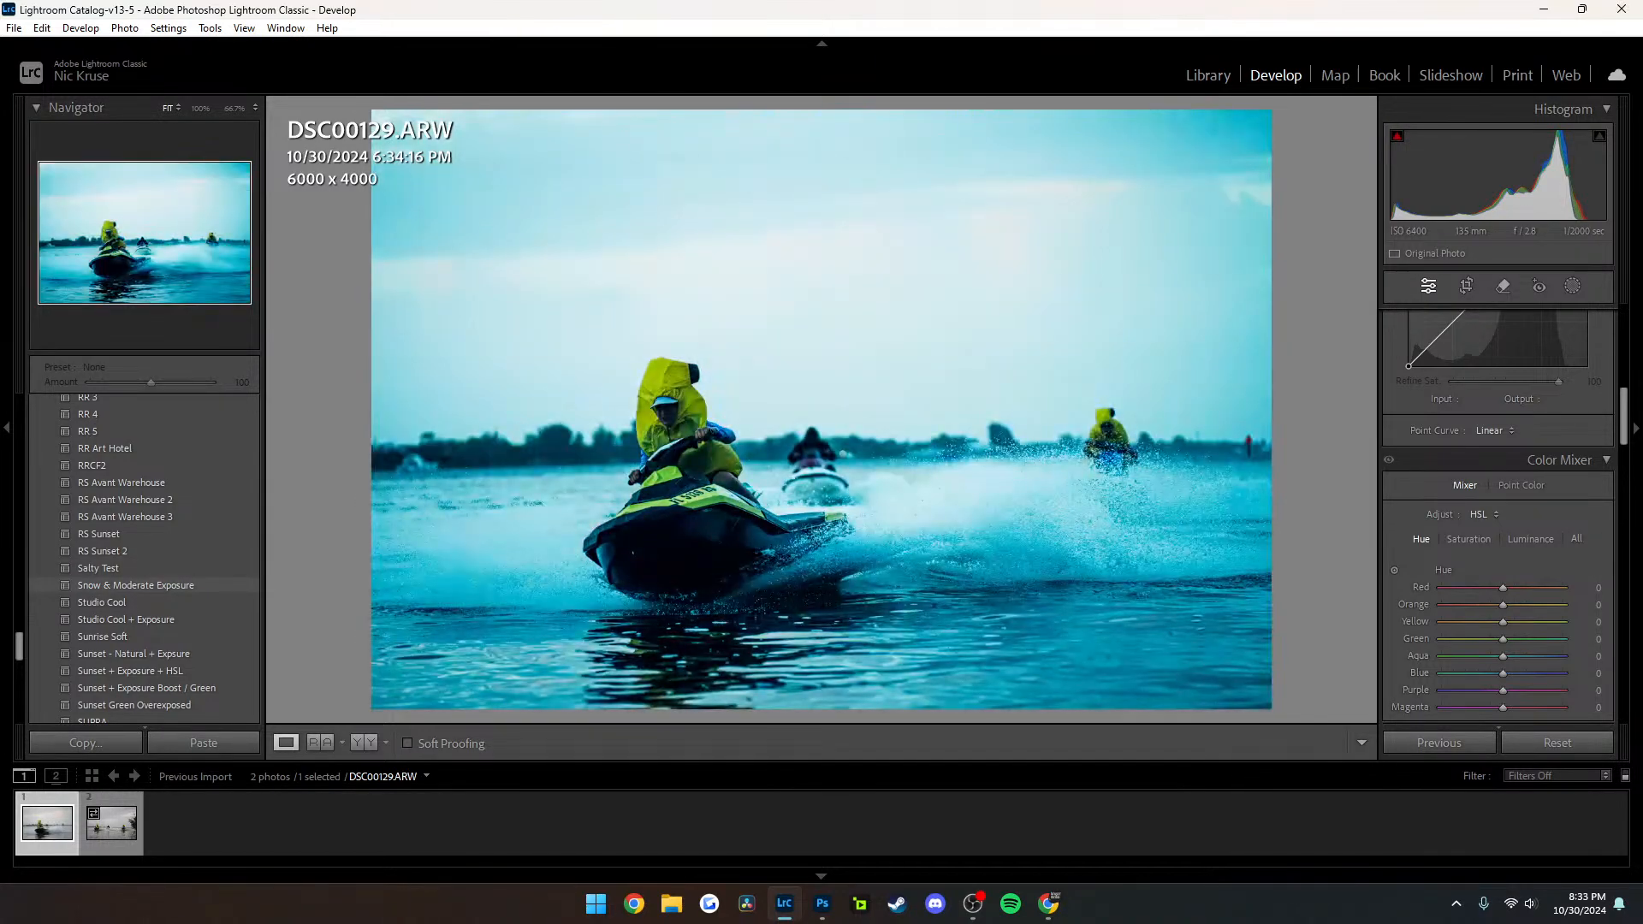
{"action": "scroll", "coordinate": [128, 591], "scroll_direction": "up", "scroll_amount": 10}
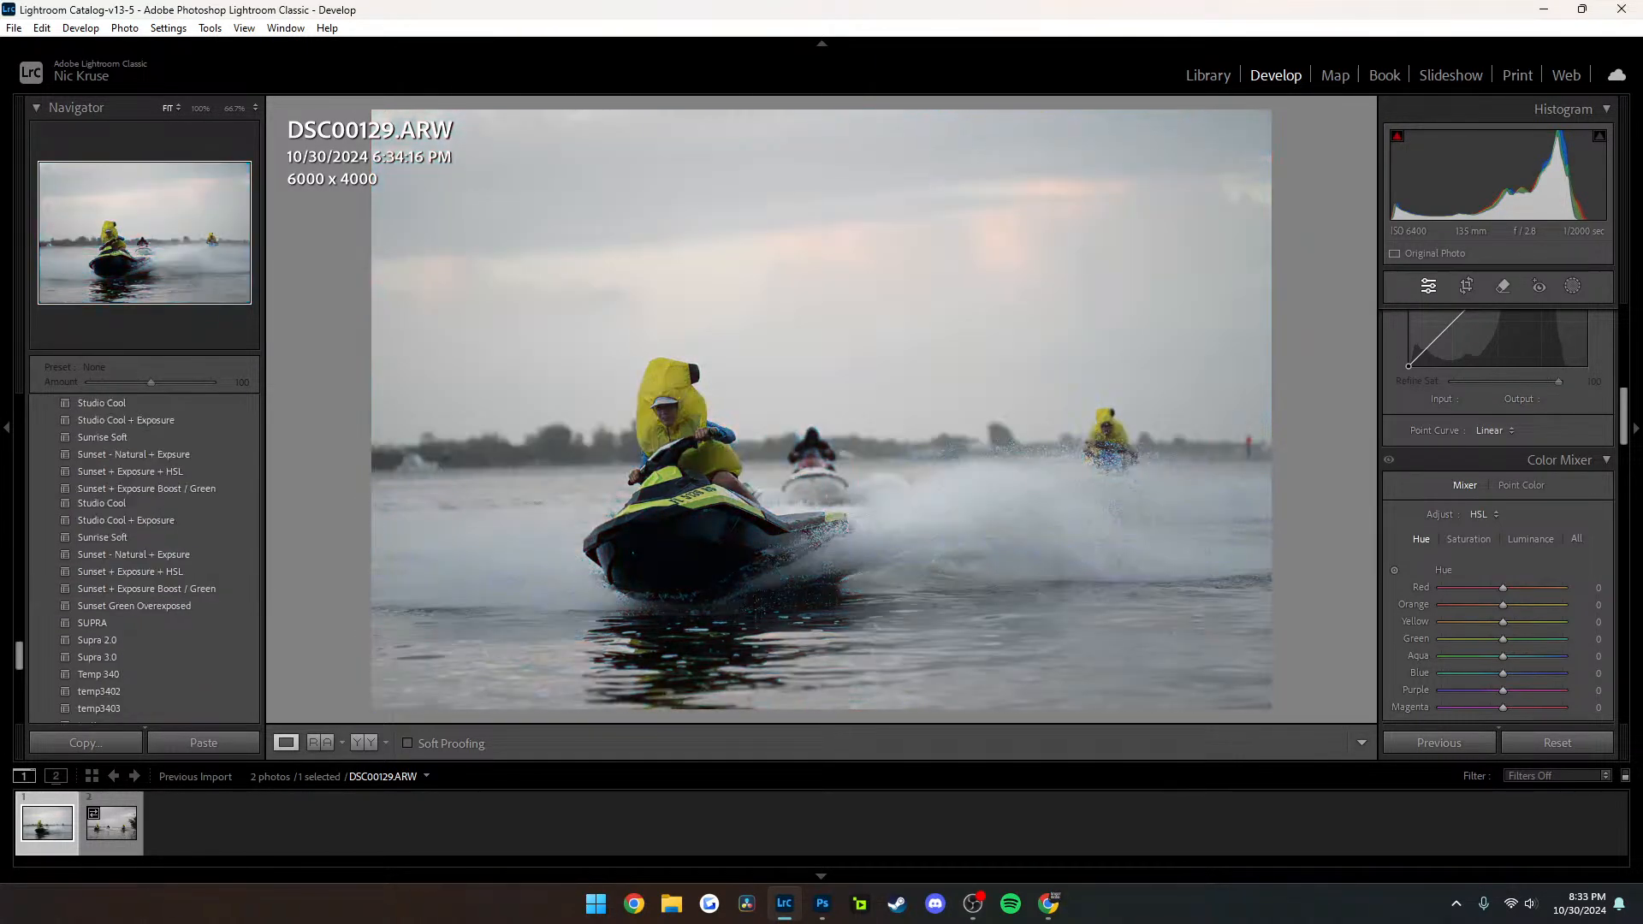
{"action": "scroll", "coordinate": [128, 618], "scroll_direction": "up", "scroll_amount": 2}
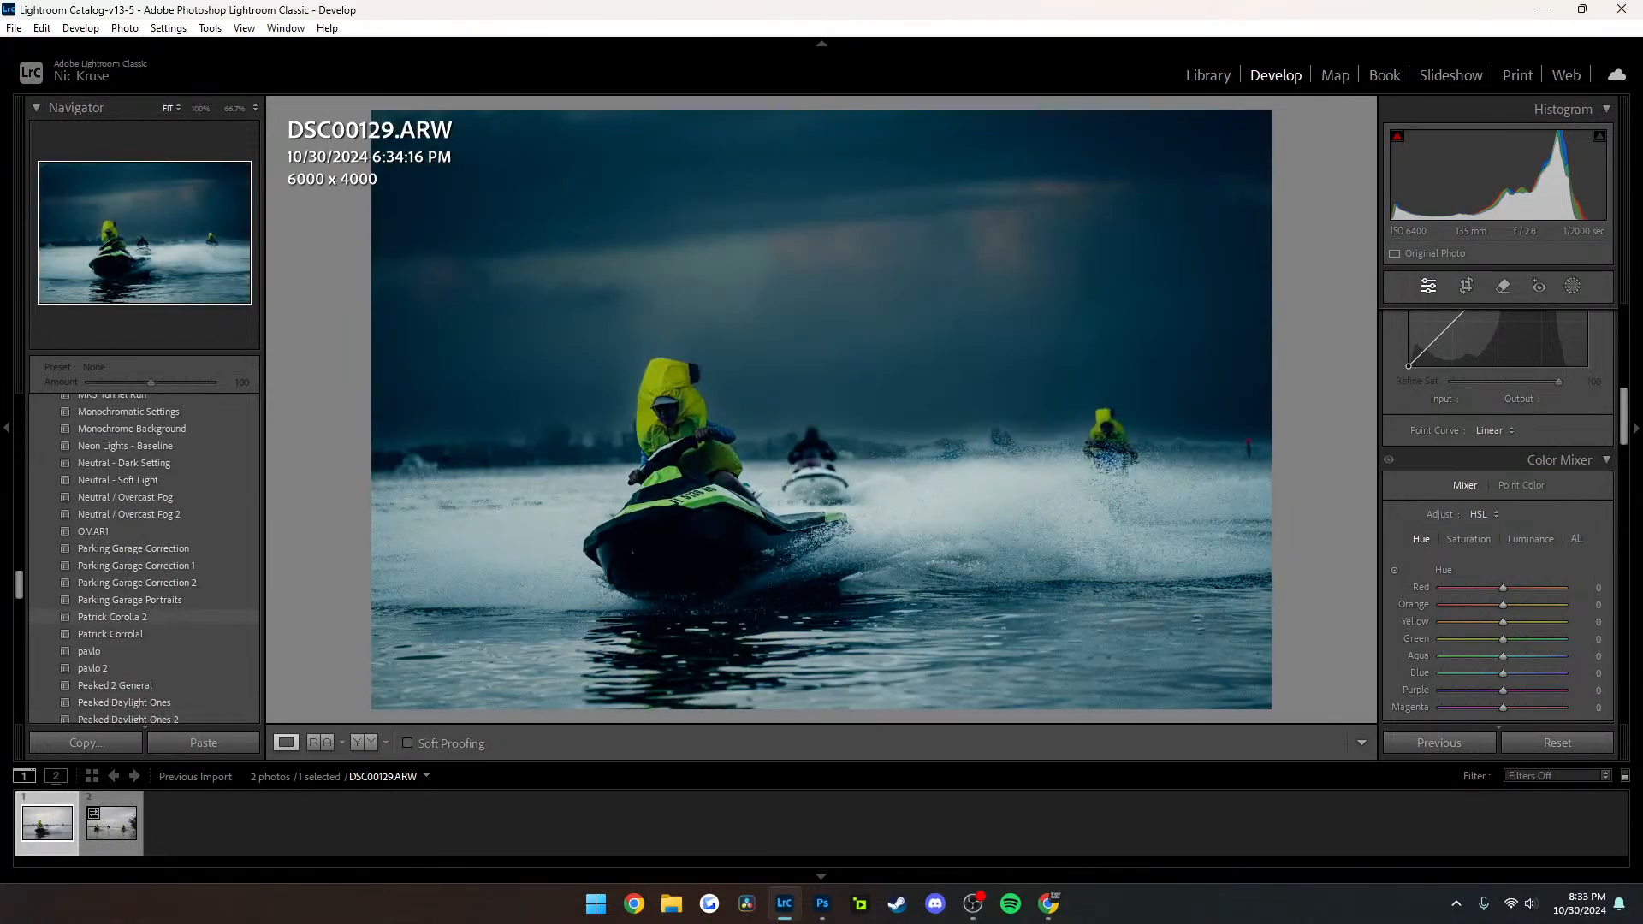
{"action": "scroll", "coordinate": [128, 610], "scroll_direction": "up", "scroll_amount": 7}
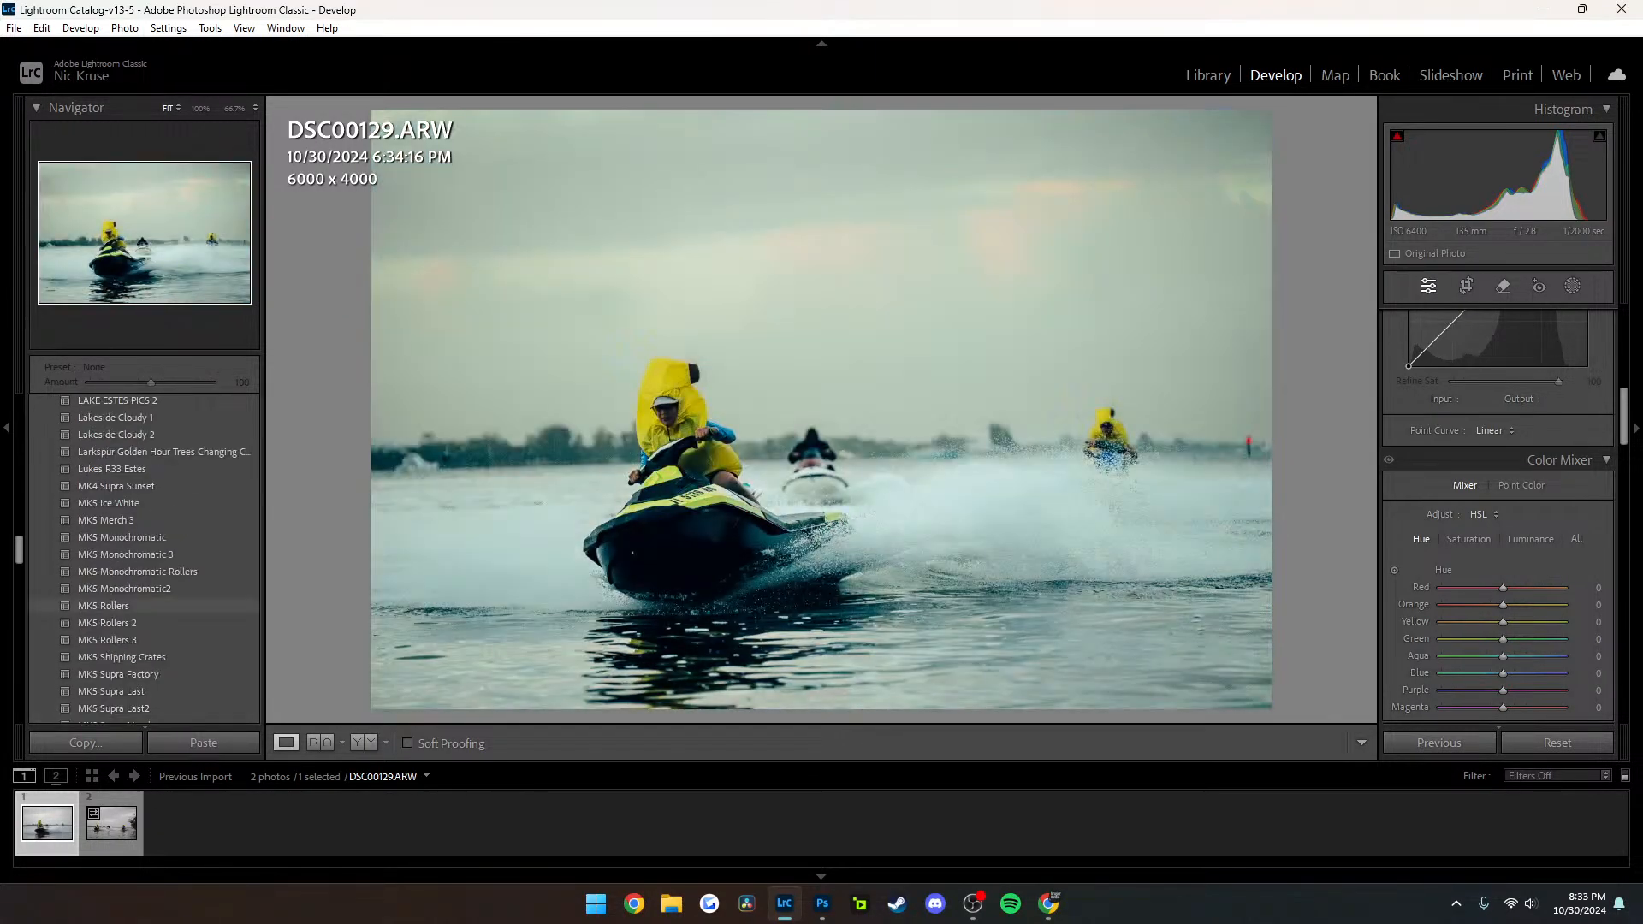
{"action": "scroll", "coordinate": [128, 612], "scroll_direction": "up", "scroll_amount": 4}
{"action": "scroll", "coordinate": [128, 616], "scroll_direction": "down", "scroll_amount": 6}
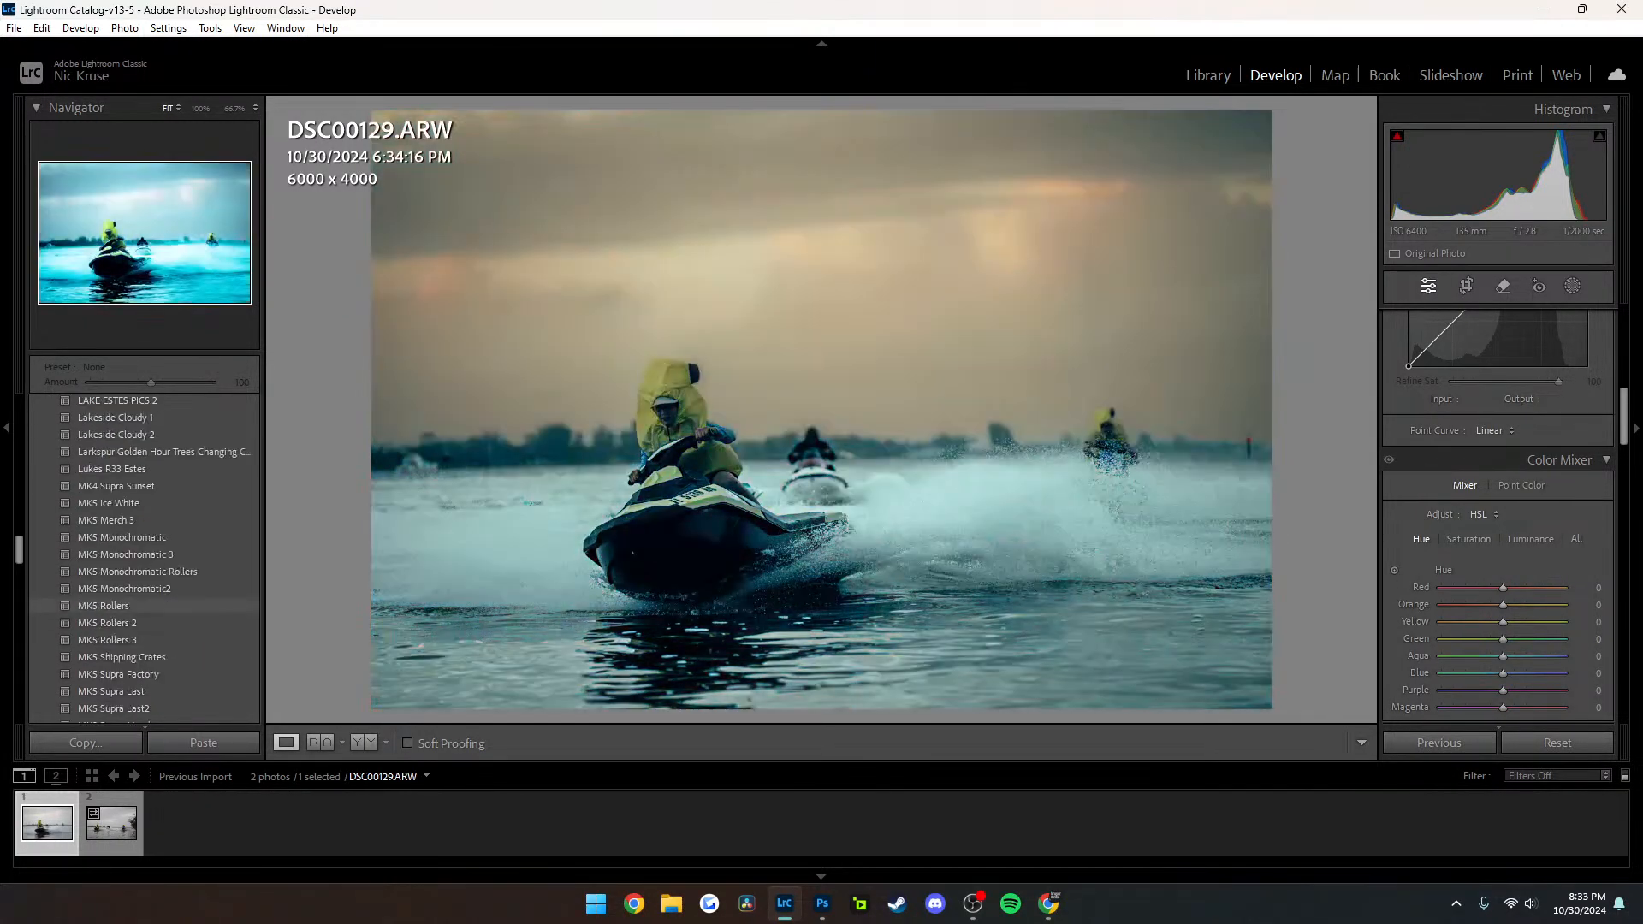
{"action": "scroll", "coordinate": [128, 547], "scroll_direction": "down", "scroll_amount": 2}
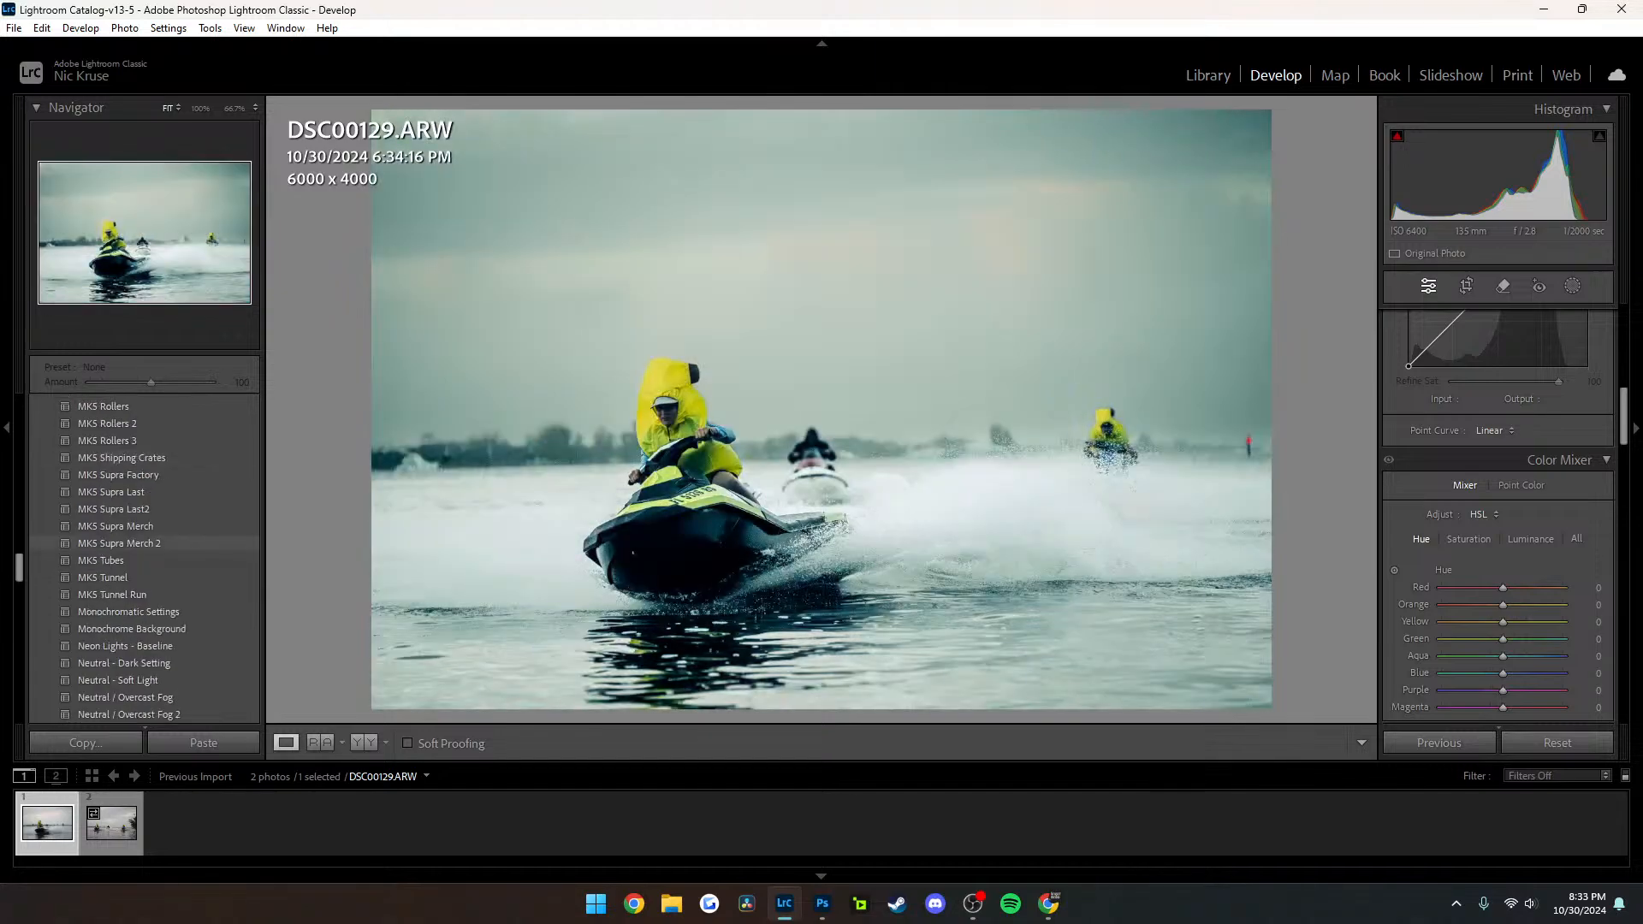
{"action": "scroll", "coordinate": [129, 547], "scroll_direction": "down", "scroll_amount": 6}
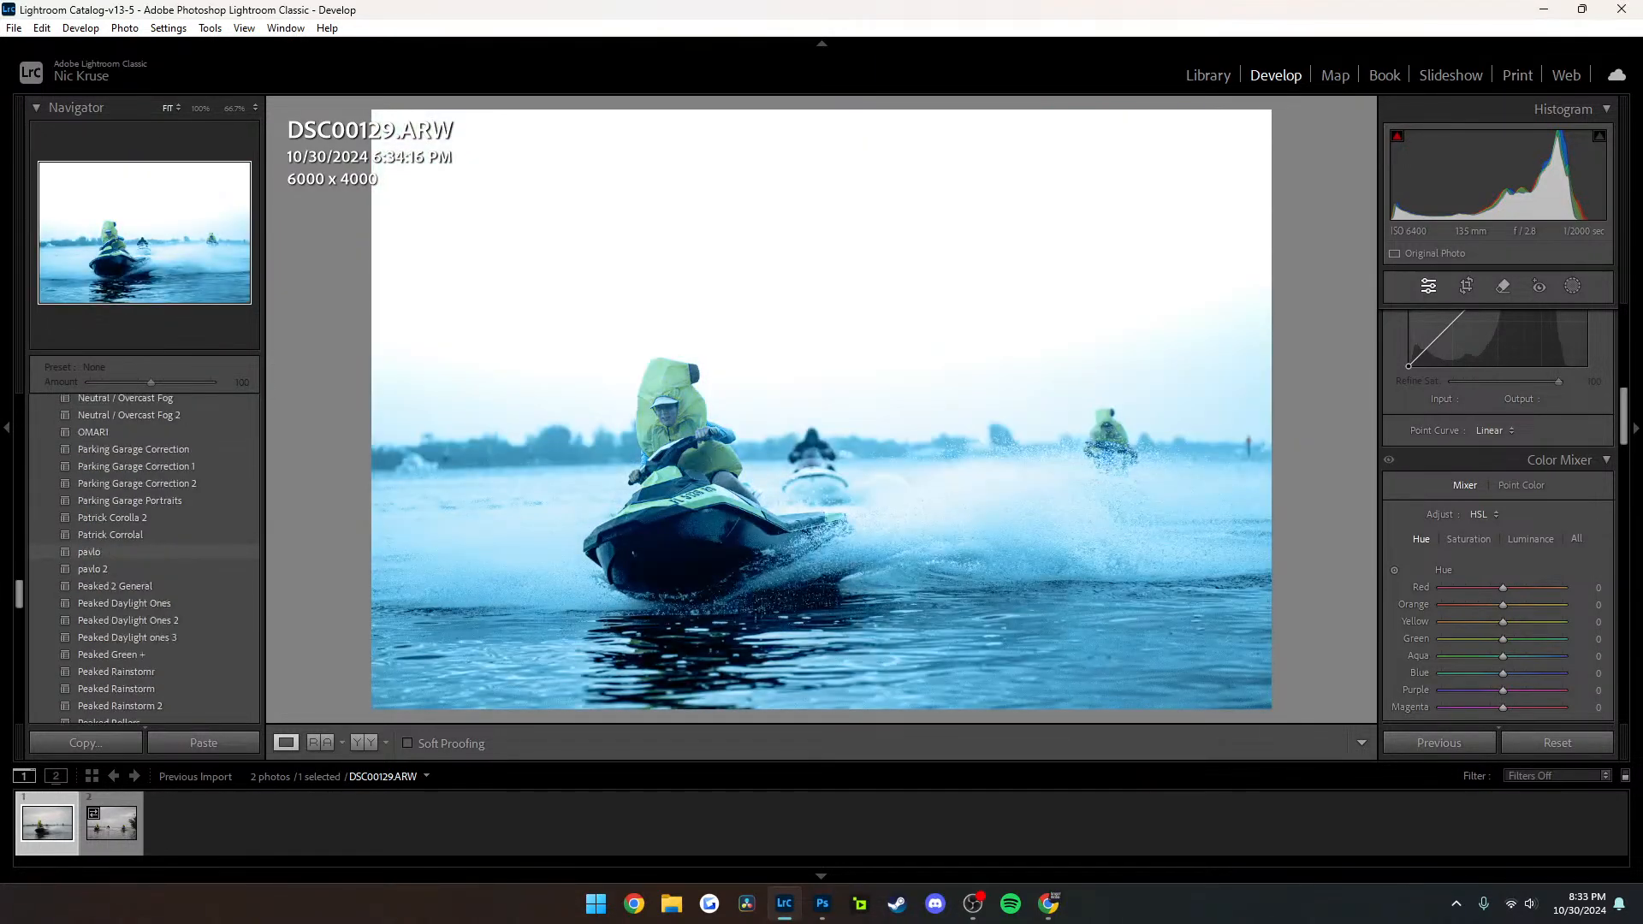
{"action": "scroll", "coordinate": [128, 561], "scroll_direction": "down", "scroll_amount": 2}
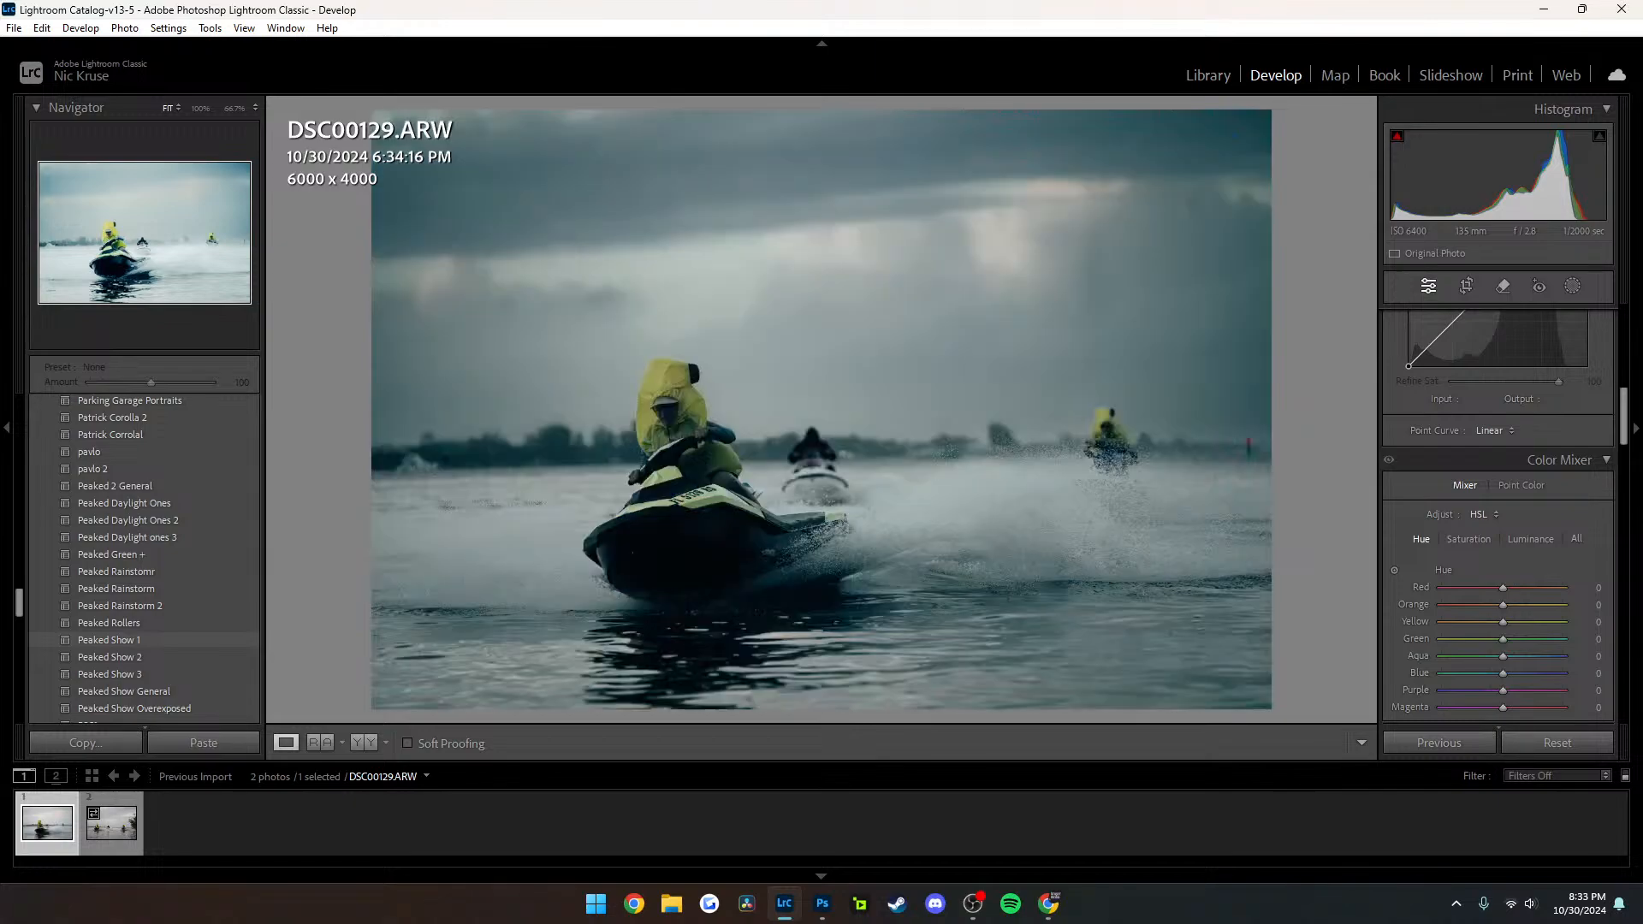
Enhance DSC00129 with AI Denoise at an amount of 61, stacking the new DNG with the original
{"action": "scroll", "coordinate": [1497, 515], "scroll_direction": "down", "scroll_amount": 20}
{"action": "scroll", "coordinate": [1497, 515], "scroll_direction": "up", "scroll_amount": 4}
{"action": "scroll", "coordinate": [1497, 516], "scroll_direction": "up", "scroll_amount": 4}
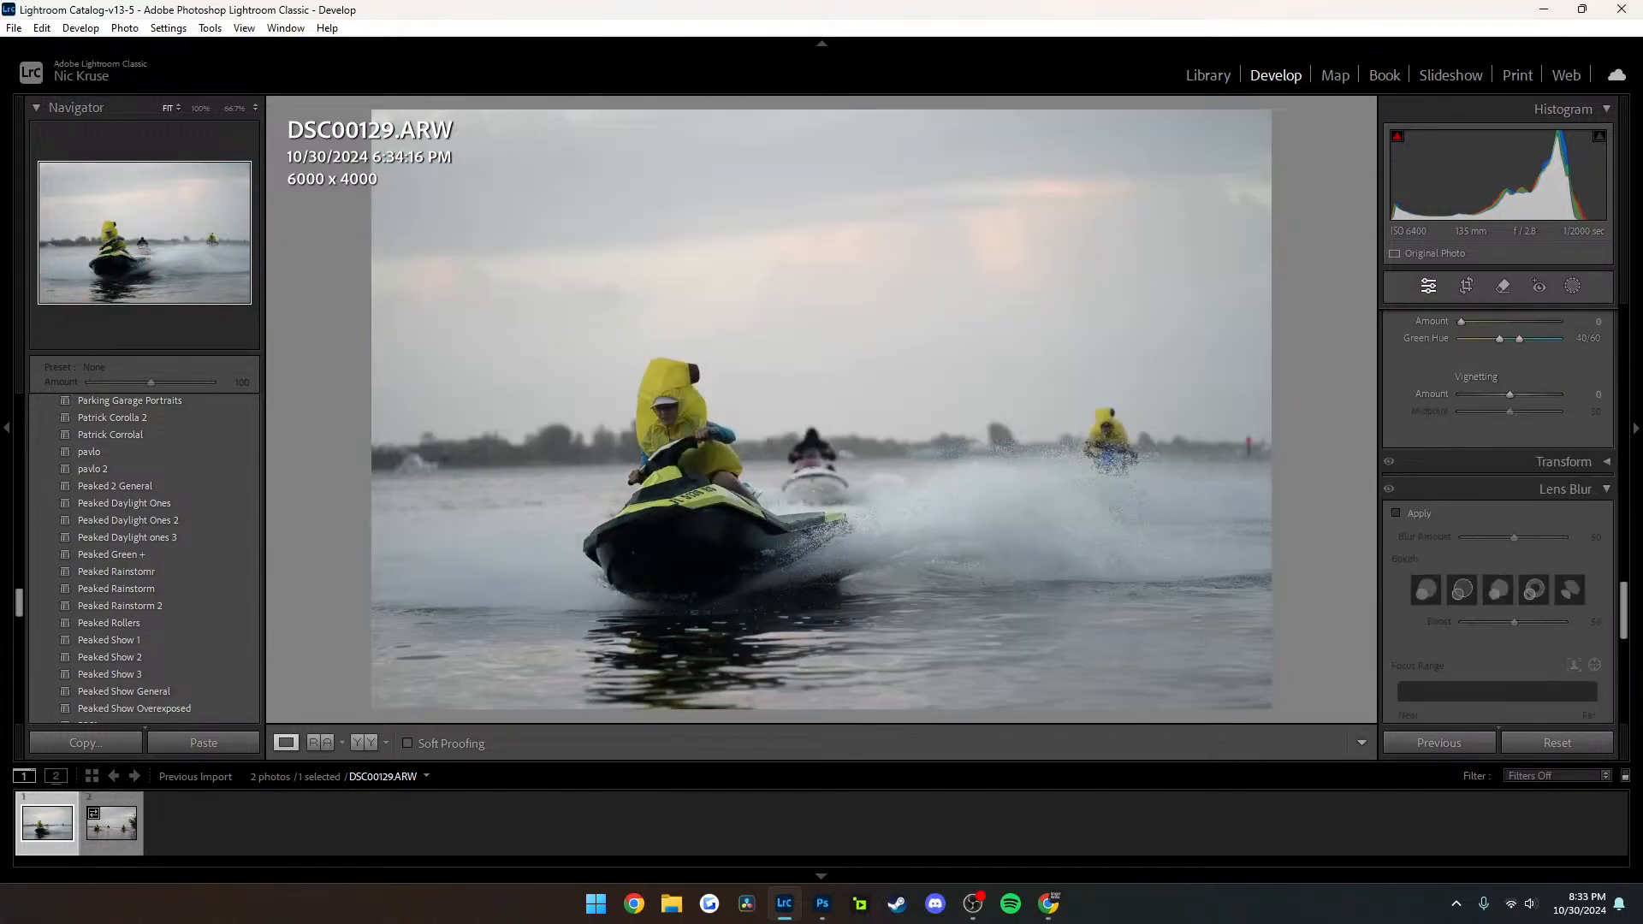
{"action": "scroll", "coordinate": [1497, 515], "scroll_direction": "up", "scroll_amount": 4}
{"action": "scroll", "coordinate": [1498, 515], "scroll_direction": "down", "scroll_amount": 3}
{"action": "left_click", "coordinate": [1429, 406]}
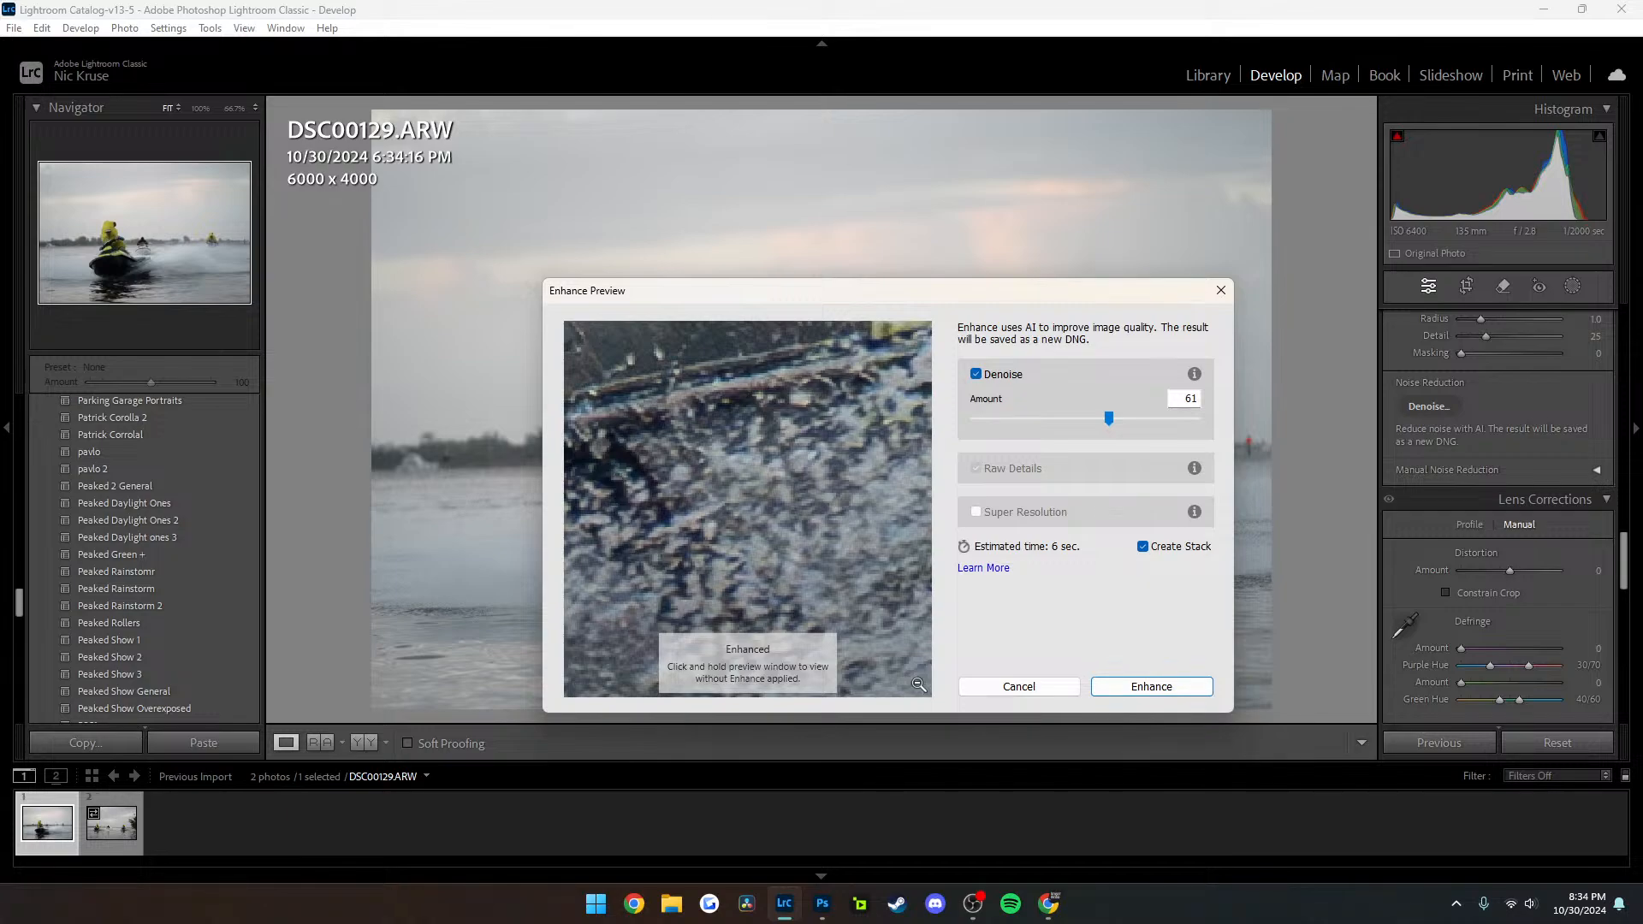
{"action": "key", "text": "Return"}
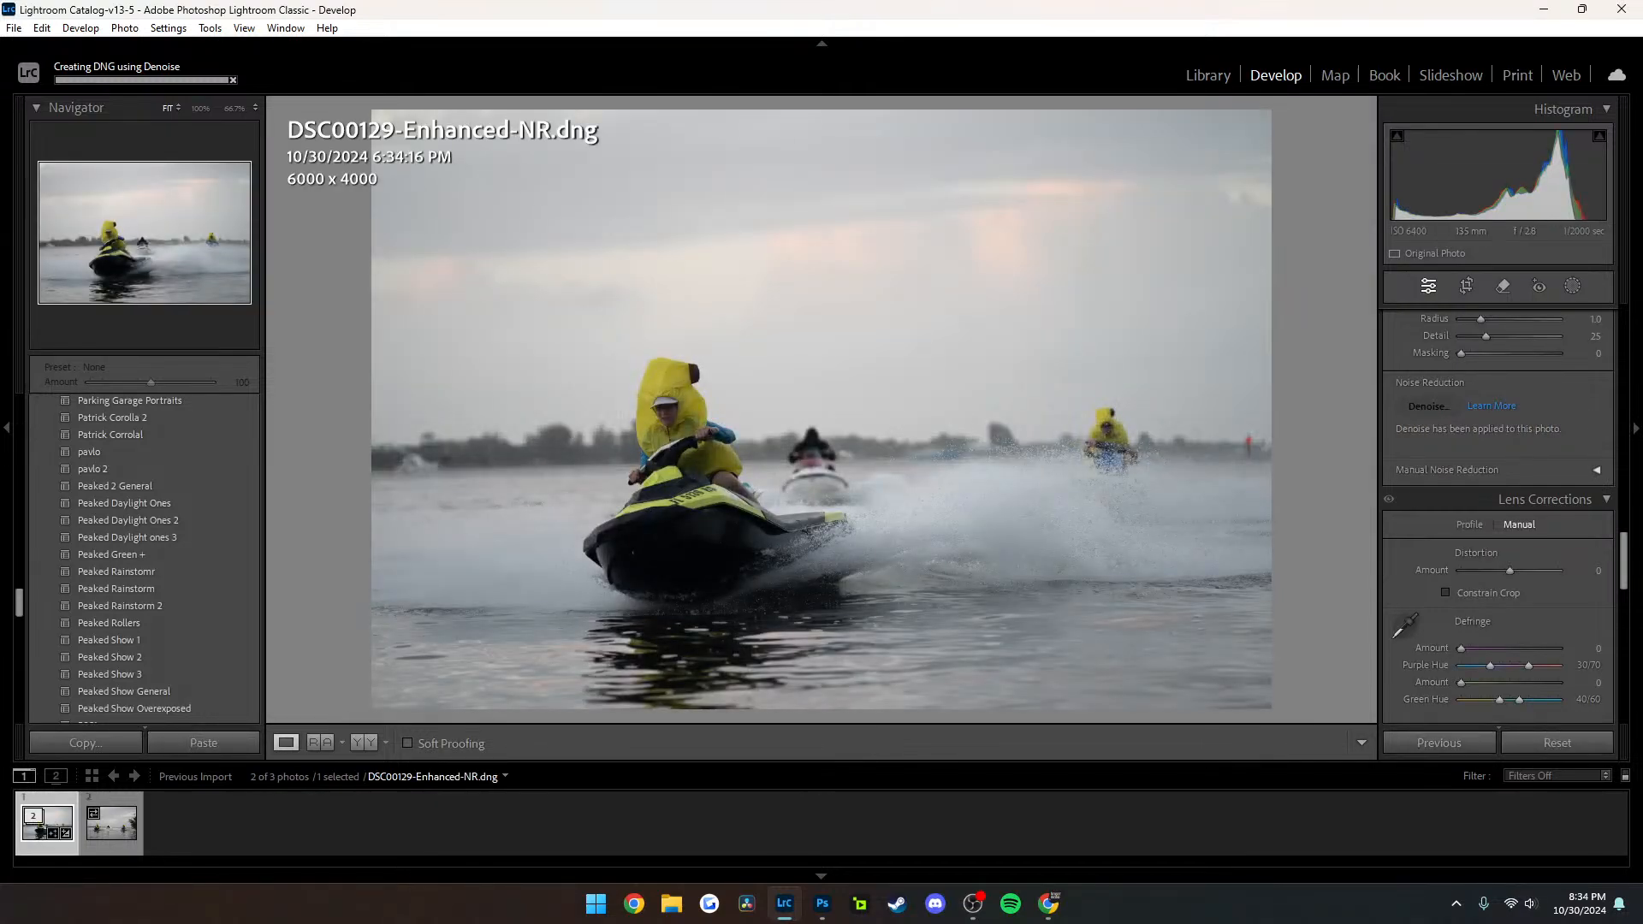
Hide the photo info overlay and inspect the front rider in the denoised photo at 66.7% and 100%, then return to the fitted view
{"action": "key", "text": "i"}
{"action": "key", "text": "i"}
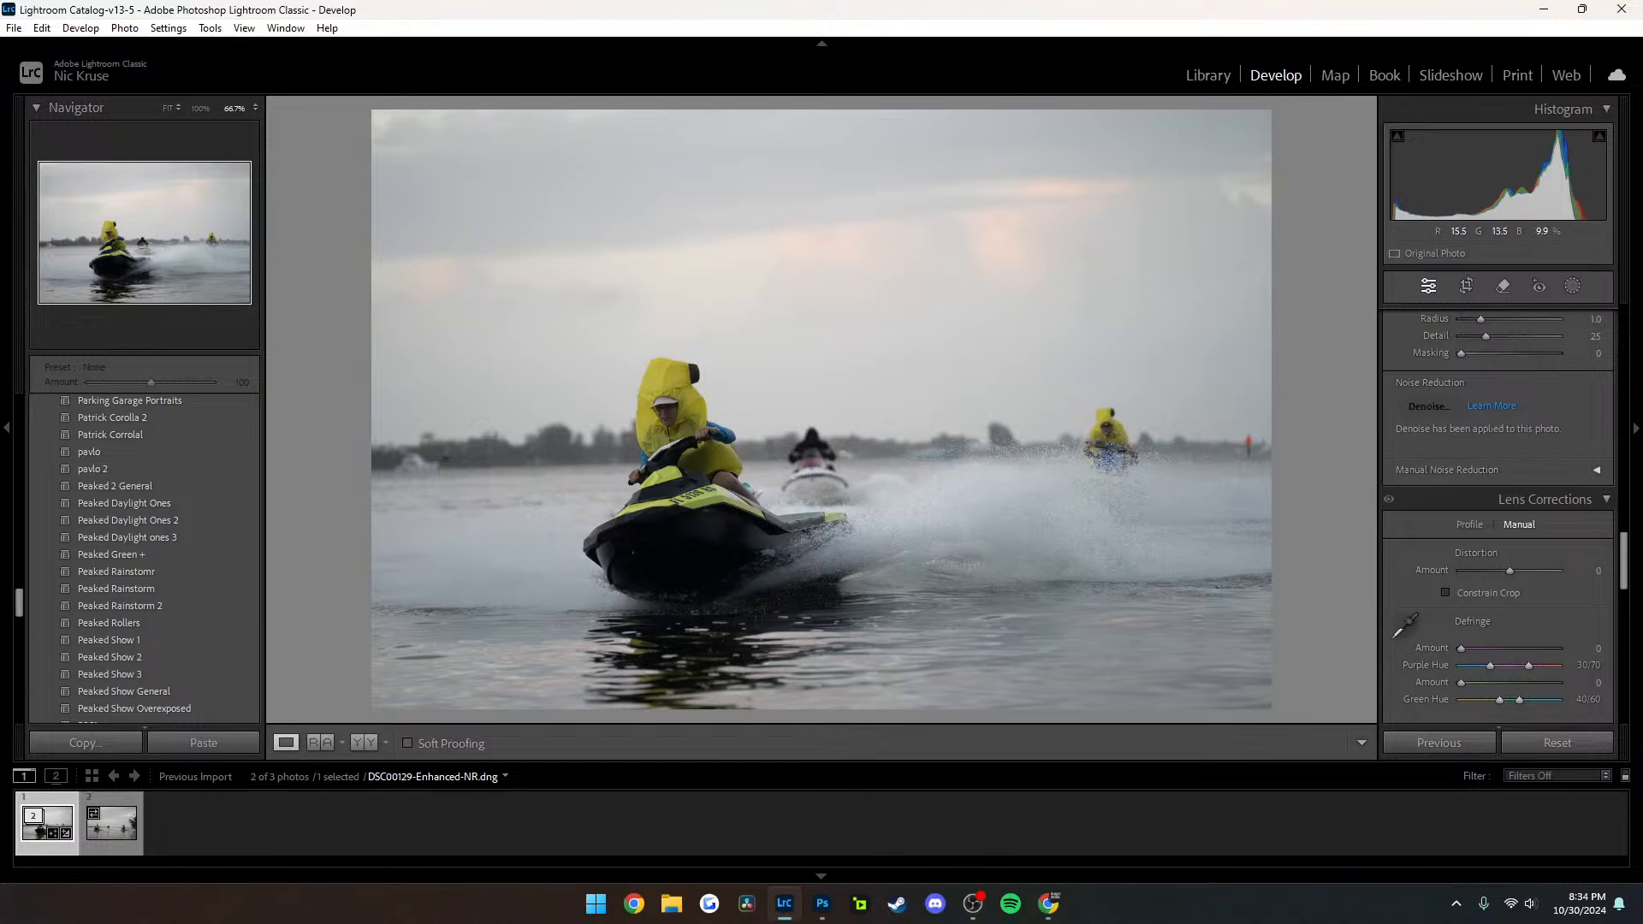
{"action": "left_click", "coordinate": [676, 421]}
{"action": "left_click_drag", "start_coordinate": [676, 421], "coordinate": [715, 381]}
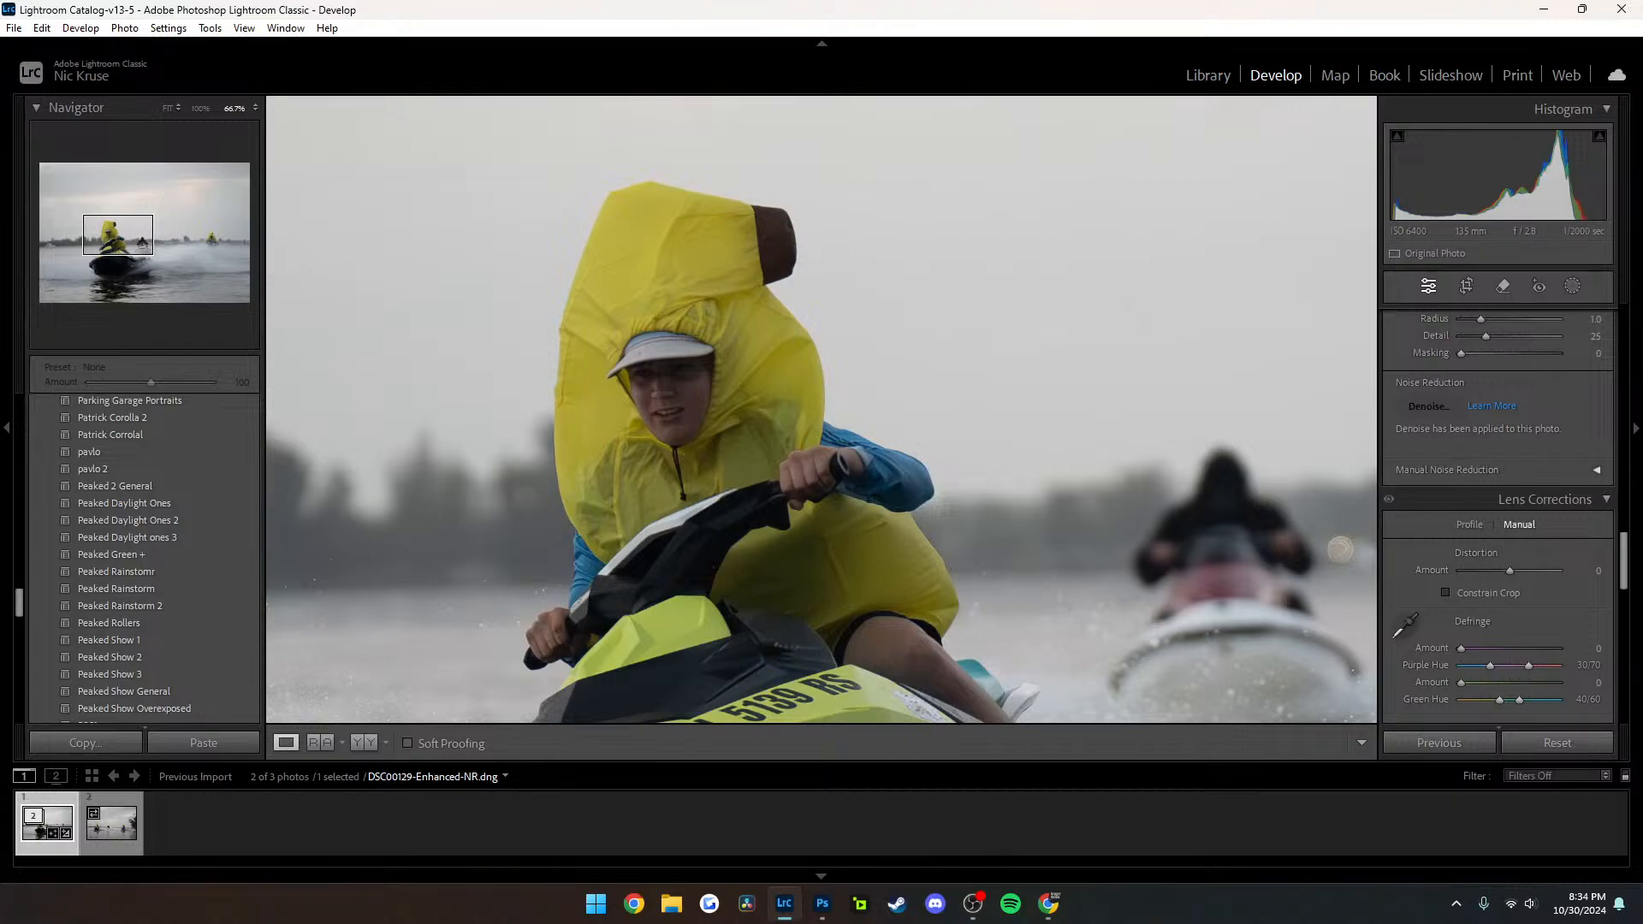
{"action": "left_click", "coordinate": [200, 108]}
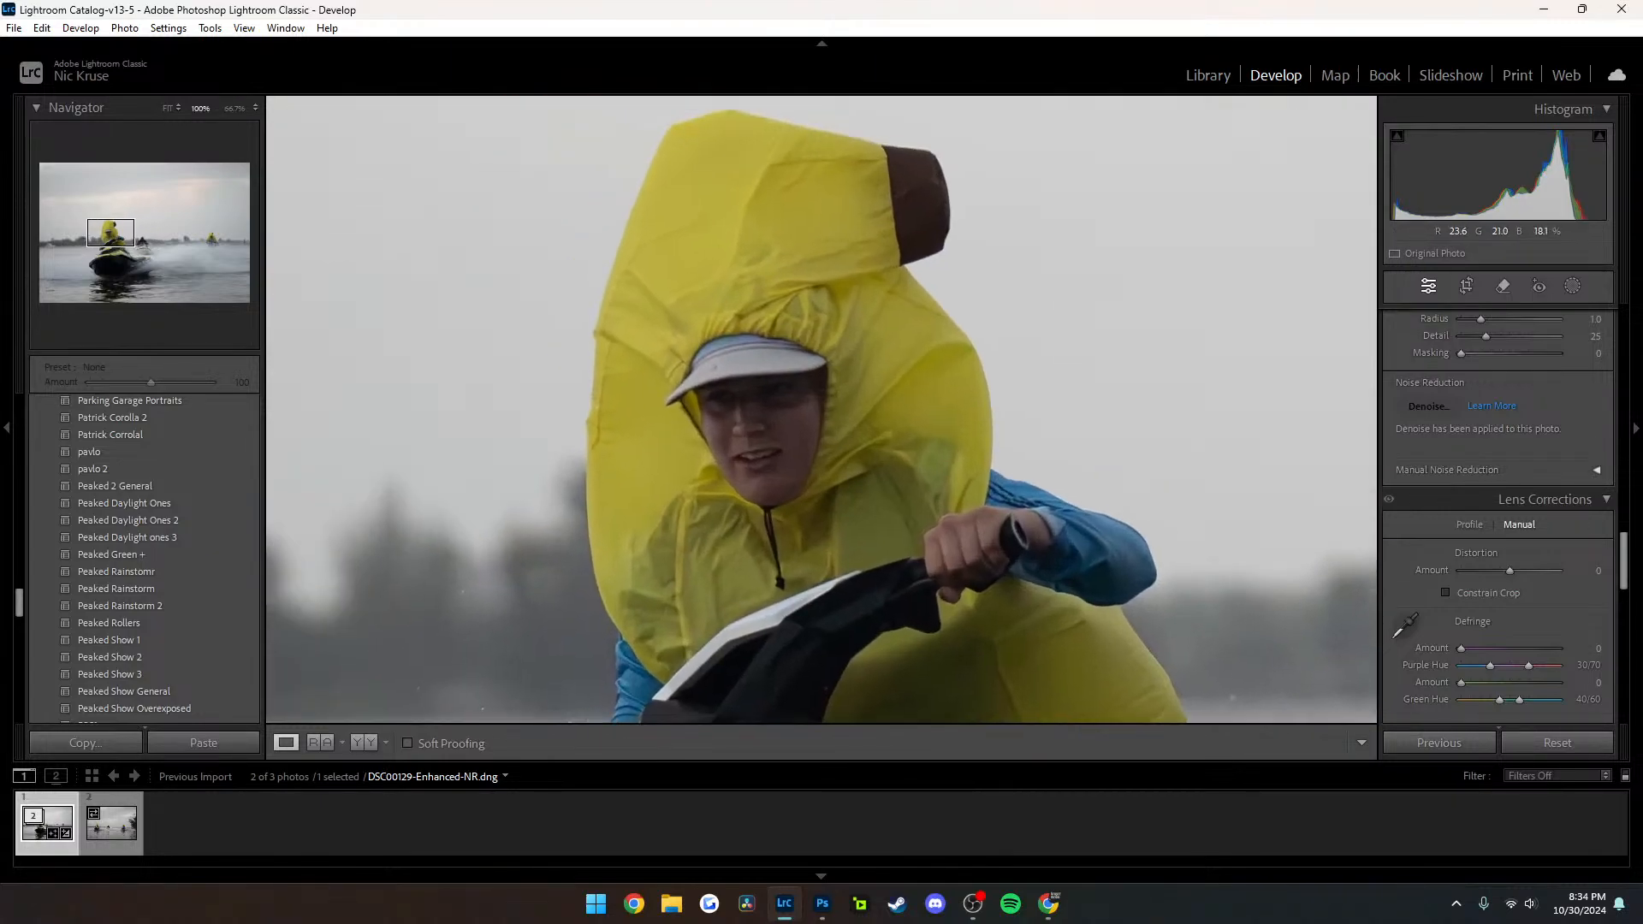
{"action": "scroll", "coordinate": [770, 342], "scroll_direction": "down", "scroll_amount": 8}
{"action": "scroll", "coordinate": [770, 343], "scroll_direction": "up", "scroll_amount": 15}
{"action": "scroll", "coordinate": [770, 342], "scroll_direction": "down", "scroll_amount": 4}
{"action": "scroll", "coordinate": [821, 411], "scroll_direction": "down", "scroll_amount": 3}
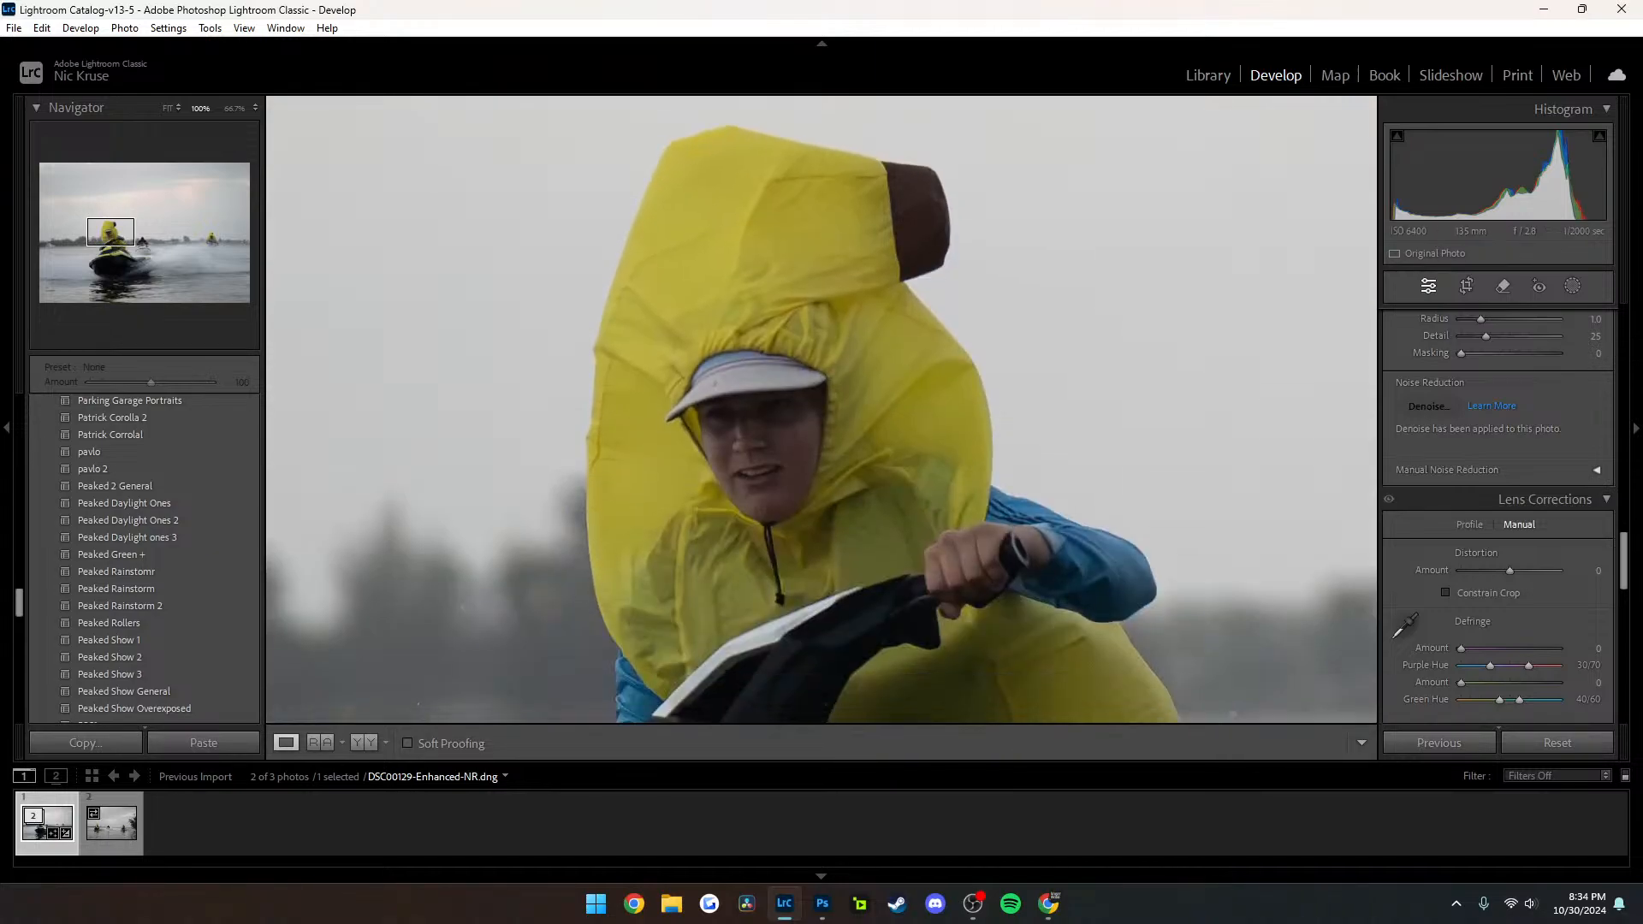
{"action": "left_click", "coordinate": [715, 454]}
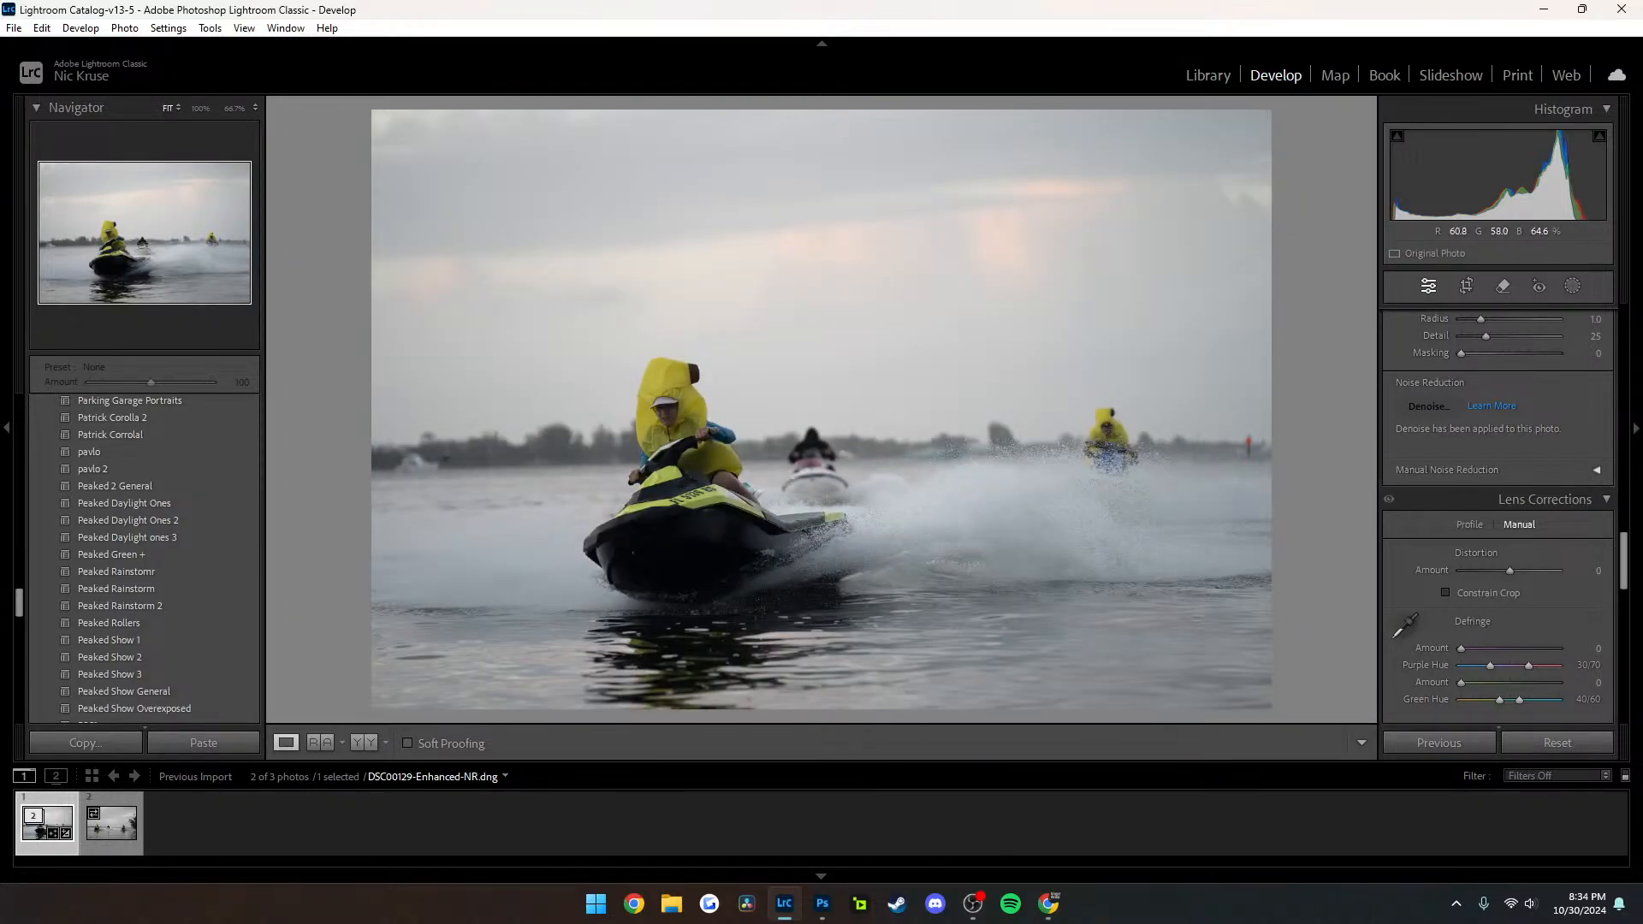
Preview Car Presets on the denoised jet ski photo, from the Peaked Show group down to Sunrise Soft and back up to Jason GT3RS
{"action": "left_click", "coordinate": [109, 640]}
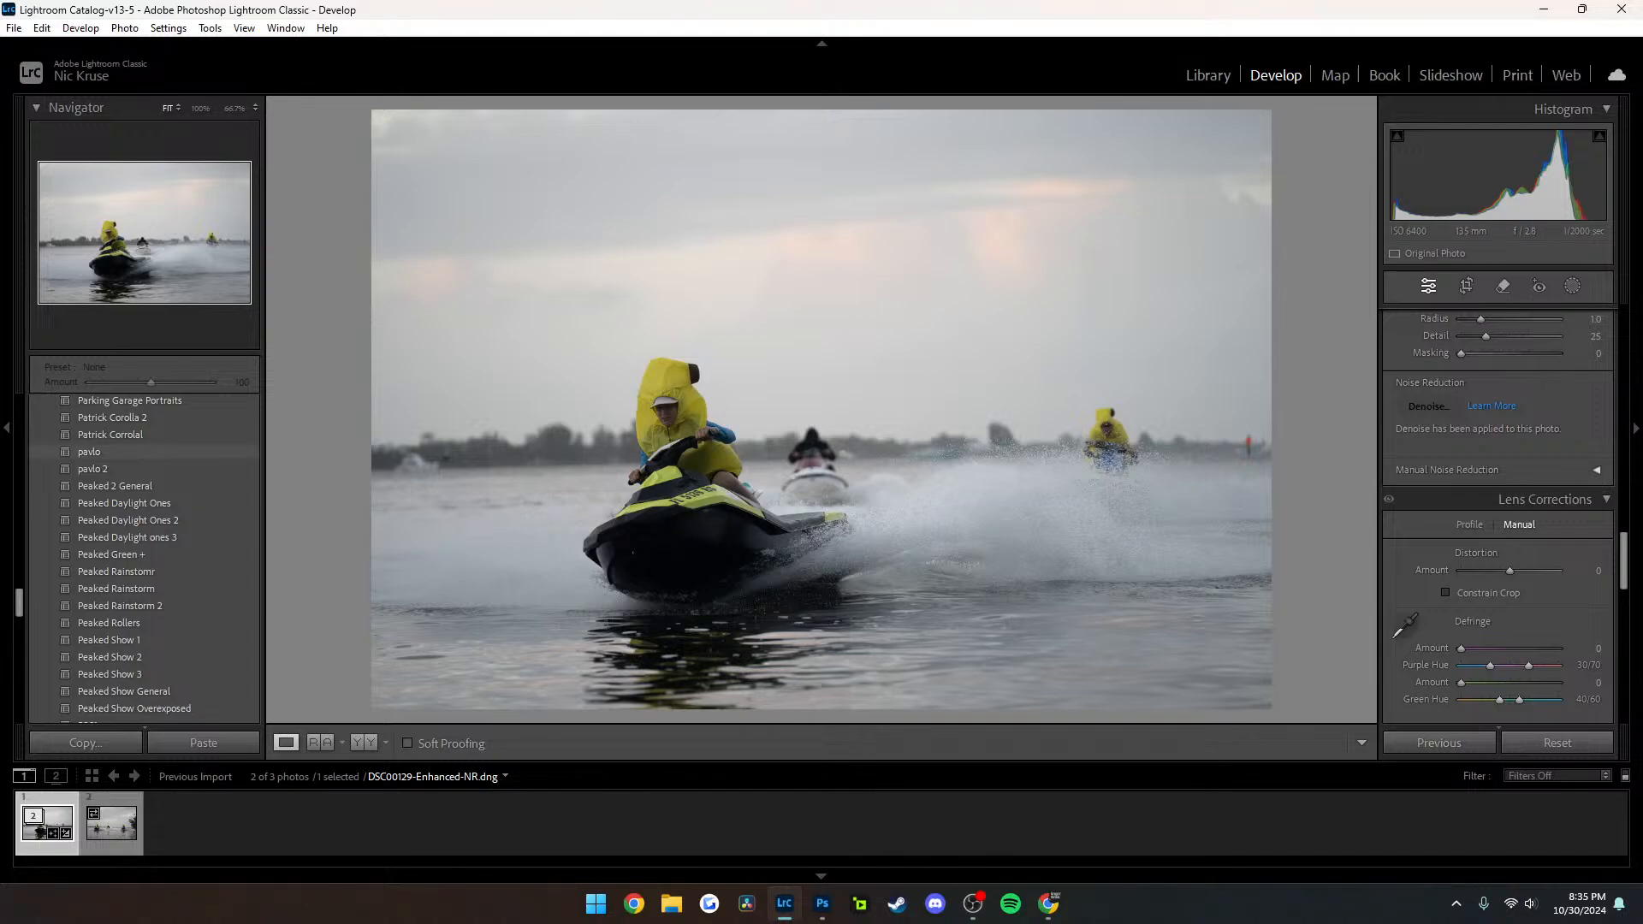
{"action": "scroll", "coordinate": [137, 511], "scroll_direction": "down", "scroll_amount": 4}
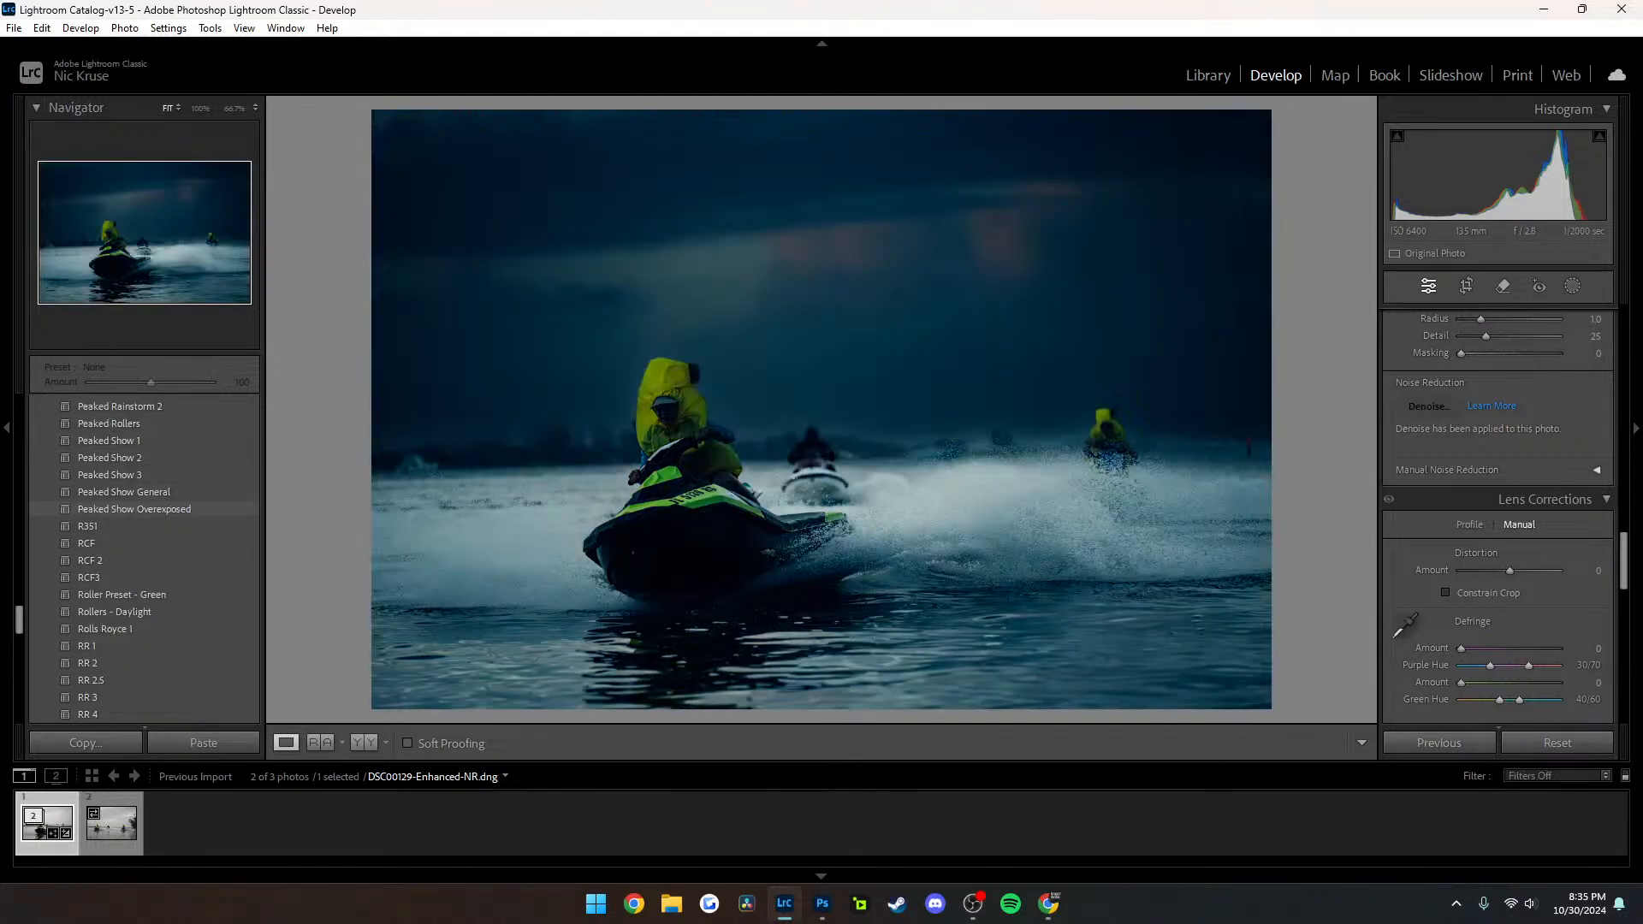
{"action": "scroll", "coordinate": [137, 511], "scroll_direction": "down", "scroll_amount": 4}
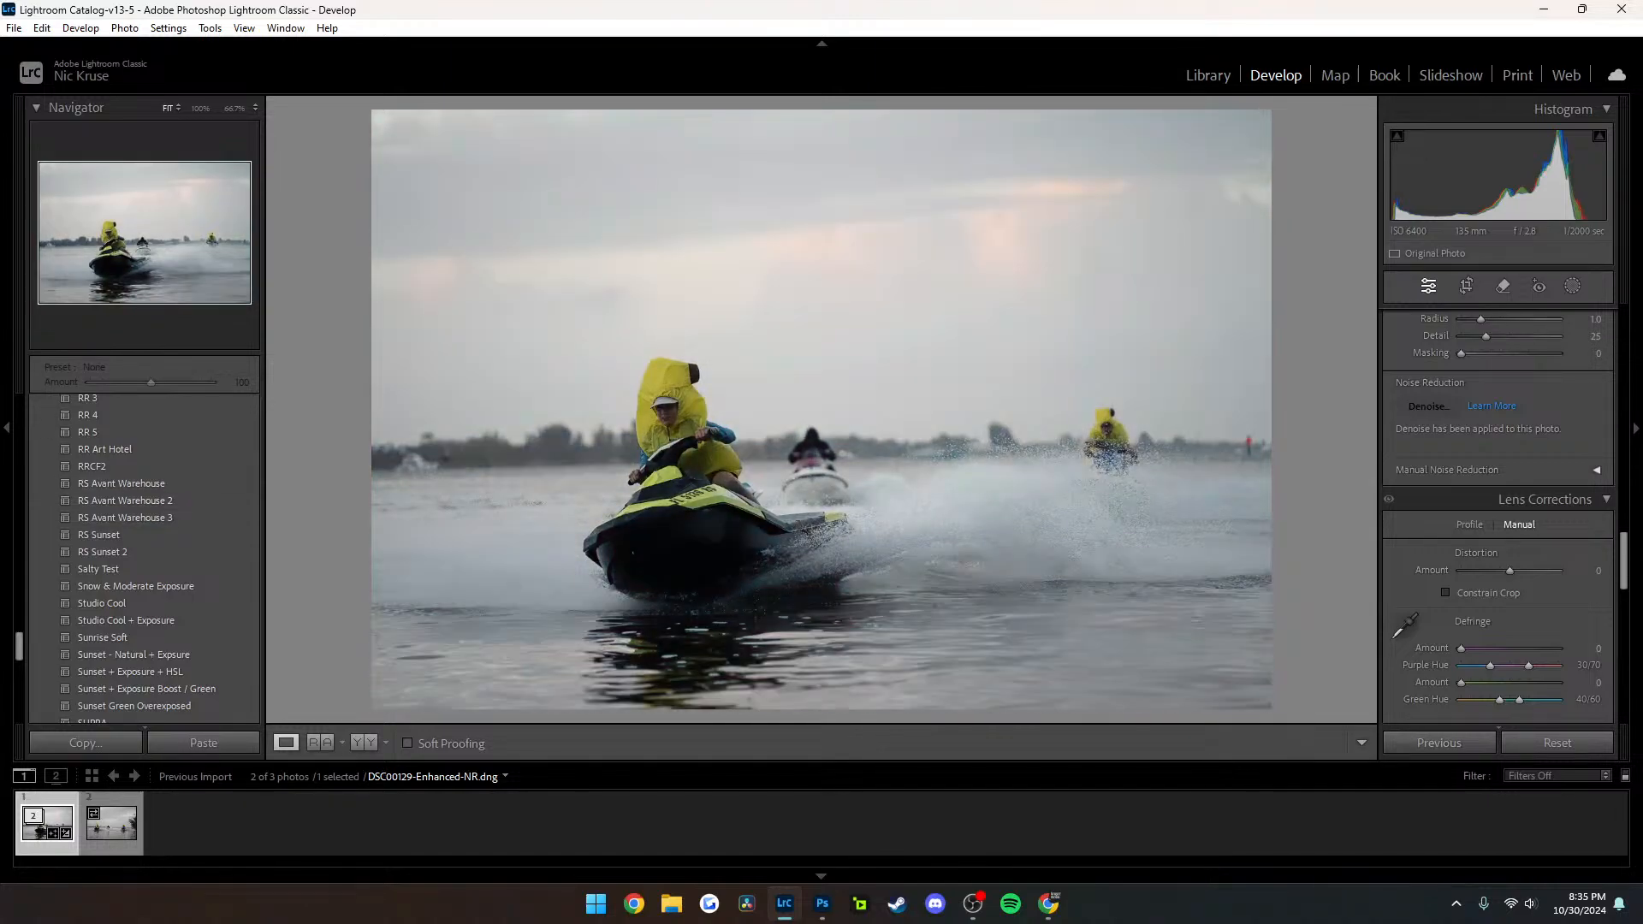
{"action": "scroll", "coordinate": [137, 538], "scroll_direction": "down", "scroll_amount": 3}
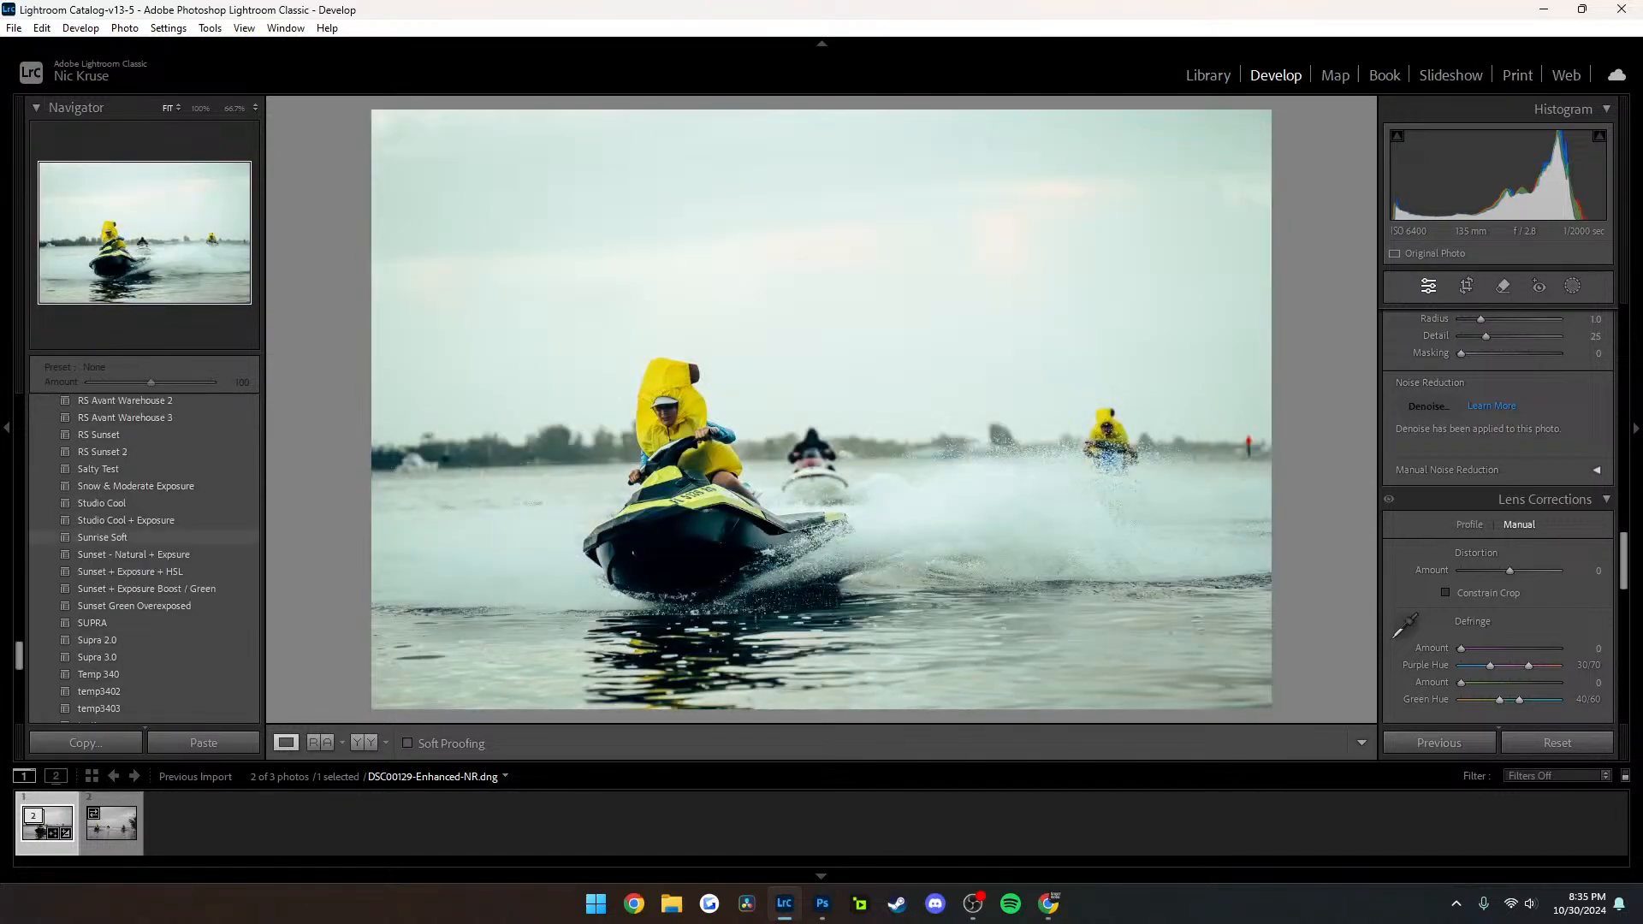
{"action": "scroll", "coordinate": [137, 538], "scroll_direction": "up", "scroll_amount": 3}
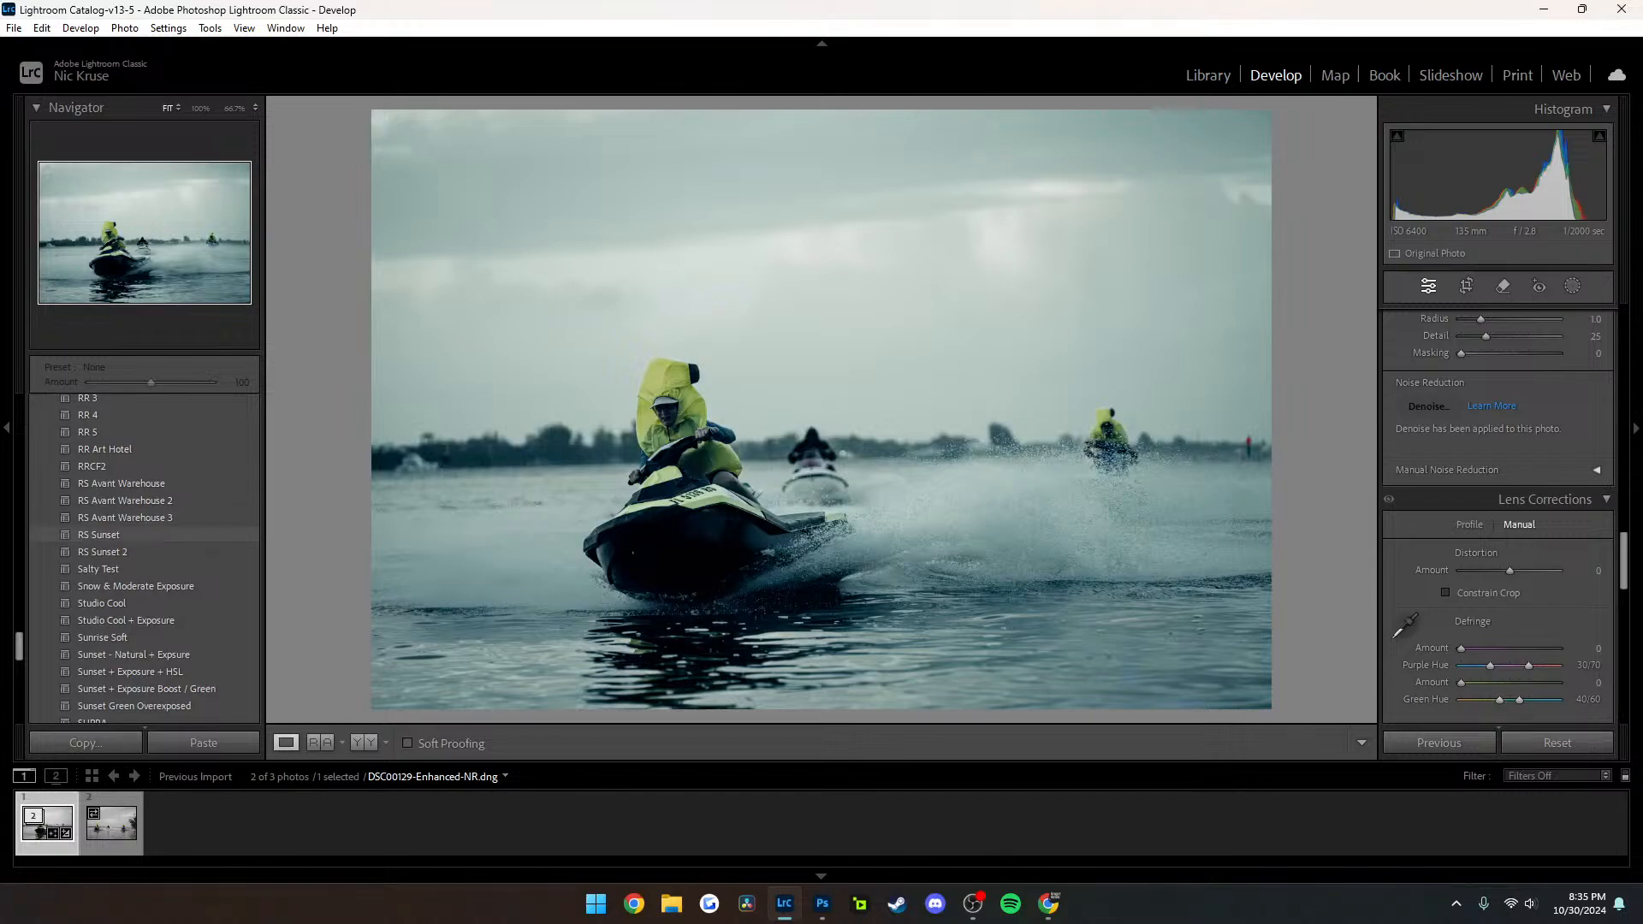
{"action": "scroll", "coordinate": [137, 522], "scroll_direction": "up", "scroll_amount": 3}
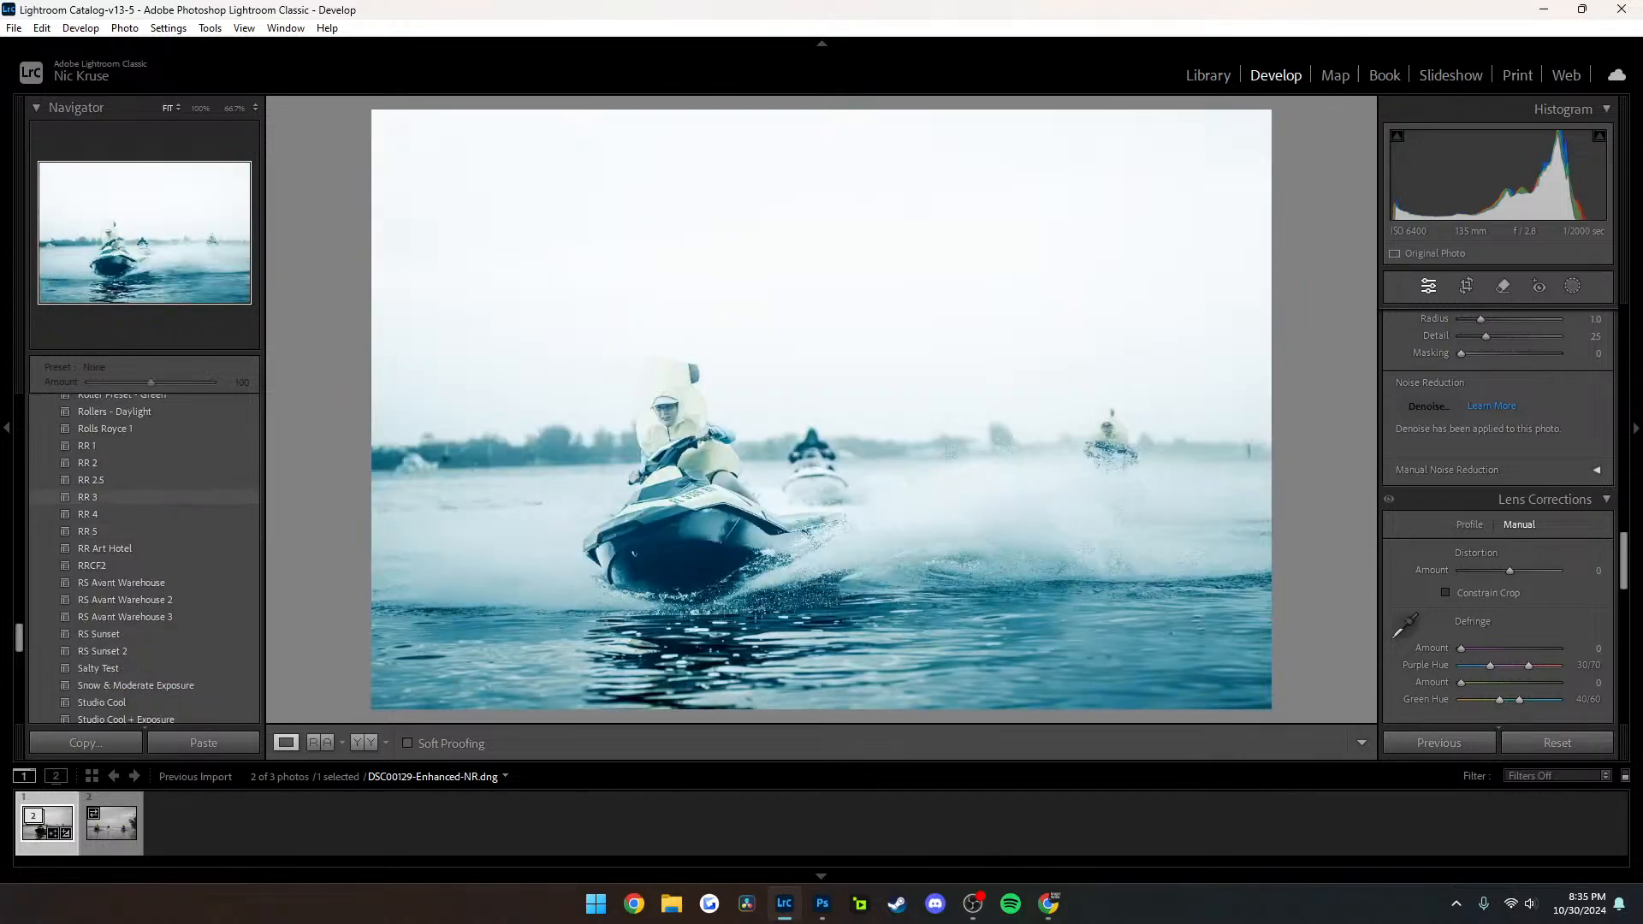
{"action": "scroll", "coordinate": [137, 548], "scroll_direction": "up", "scroll_amount": 5}
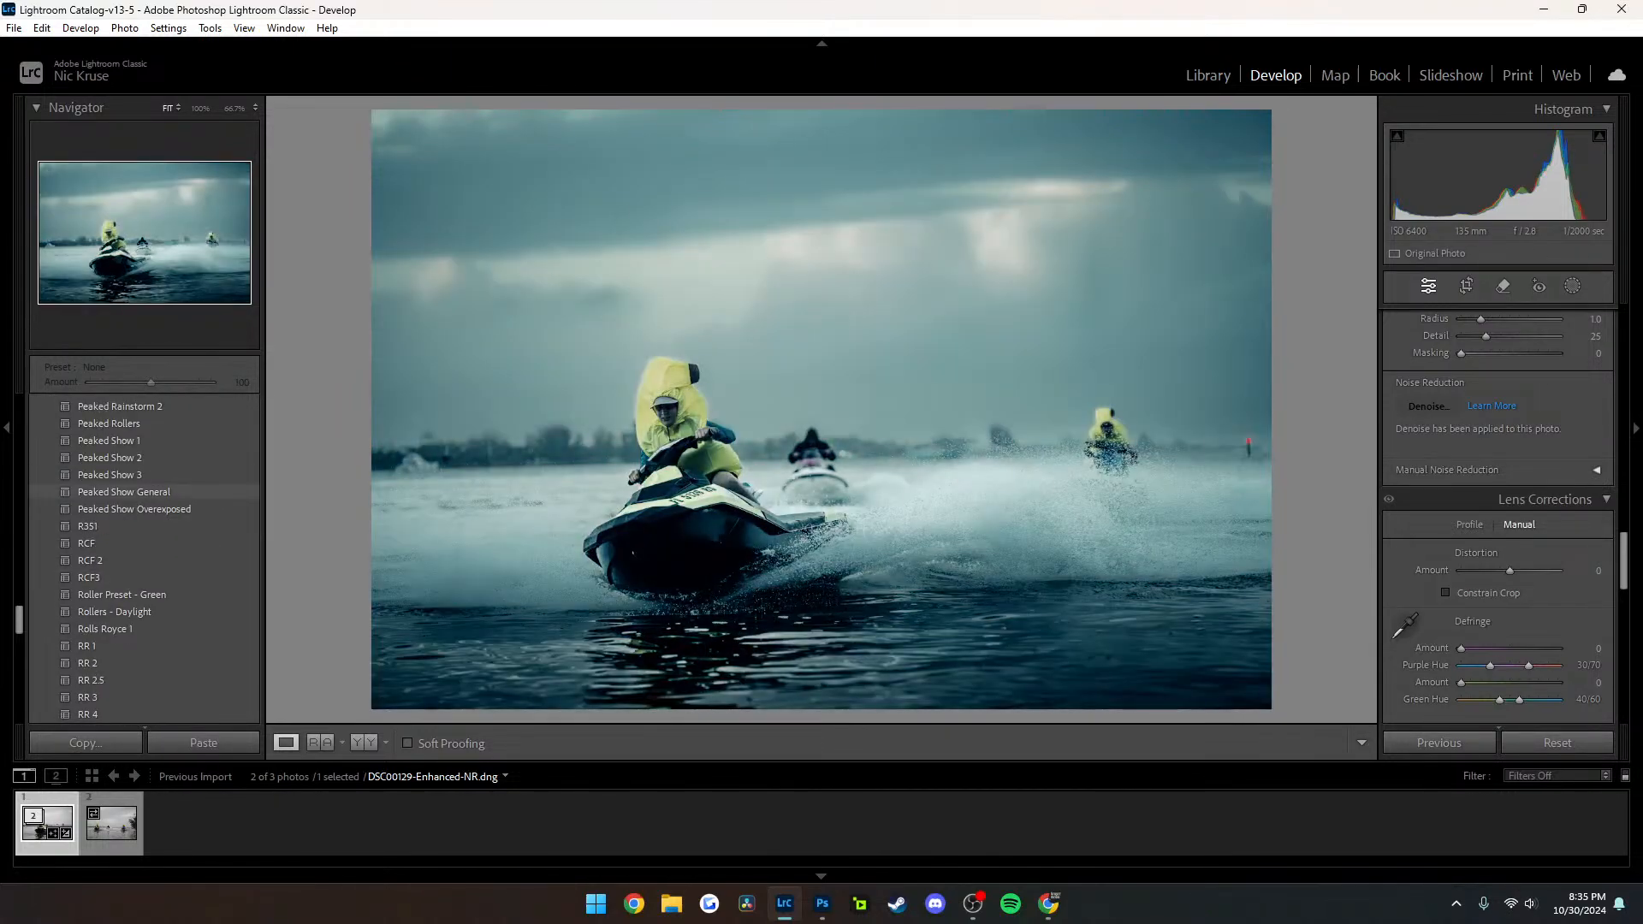
{"action": "scroll", "coordinate": [137, 496], "scroll_direction": "up", "scroll_amount": 5}
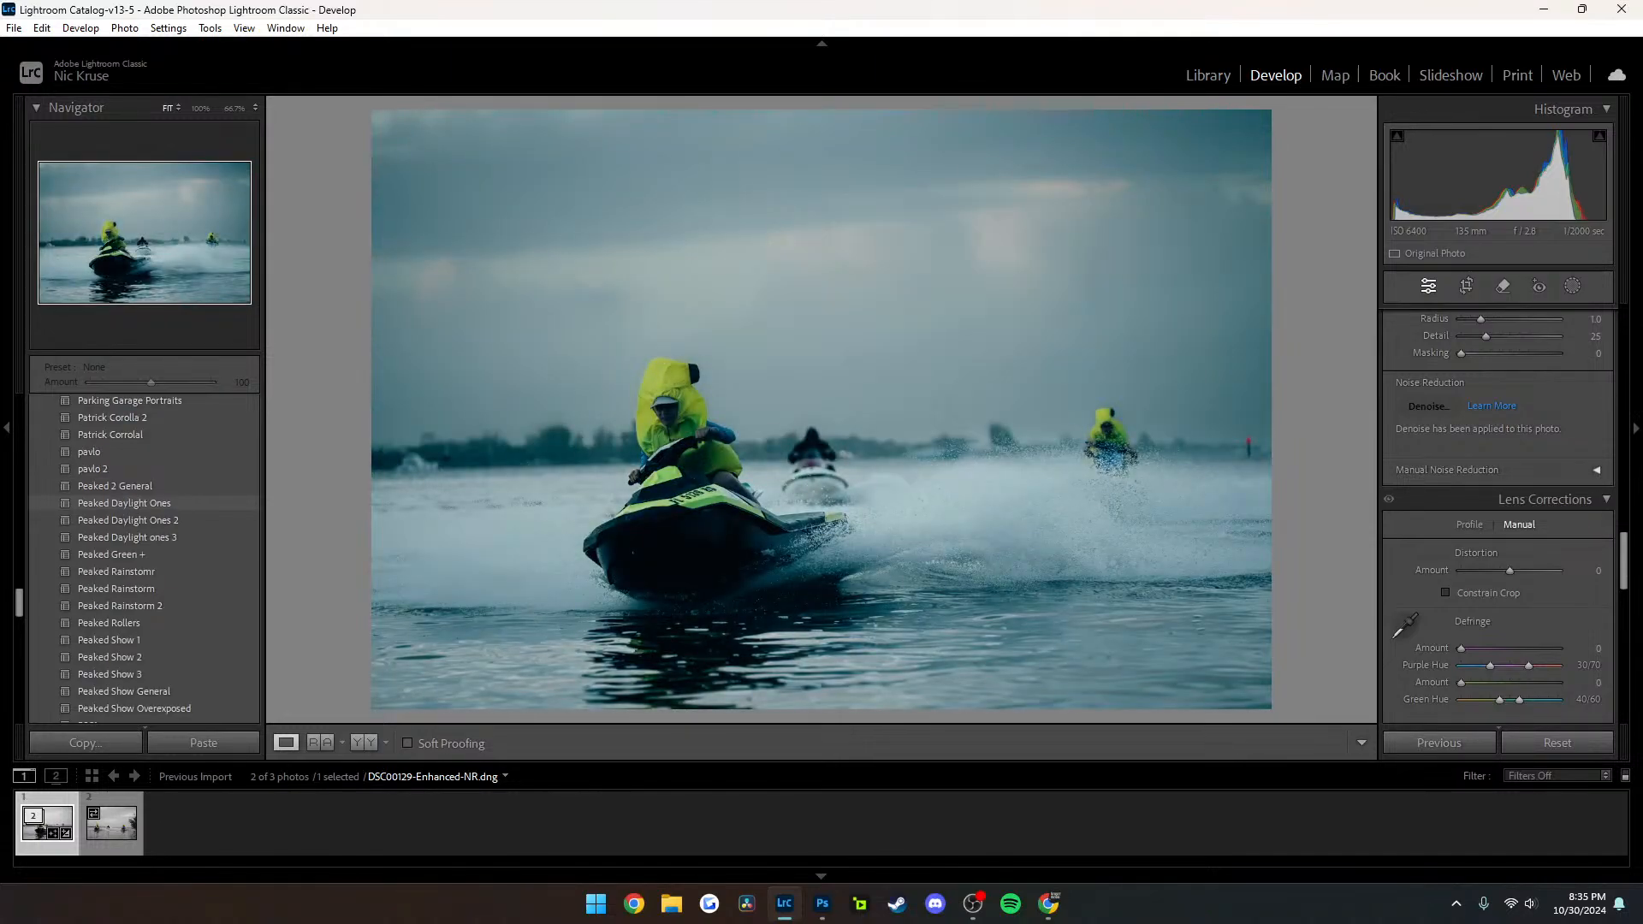
{"action": "scroll", "coordinate": [137, 496], "scroll_direction": "up", "scroll_amount": 7}
{"action": "scroll", "coordinate": [144, 494], "scroll_direction": "up", "scroll_amount": 2}
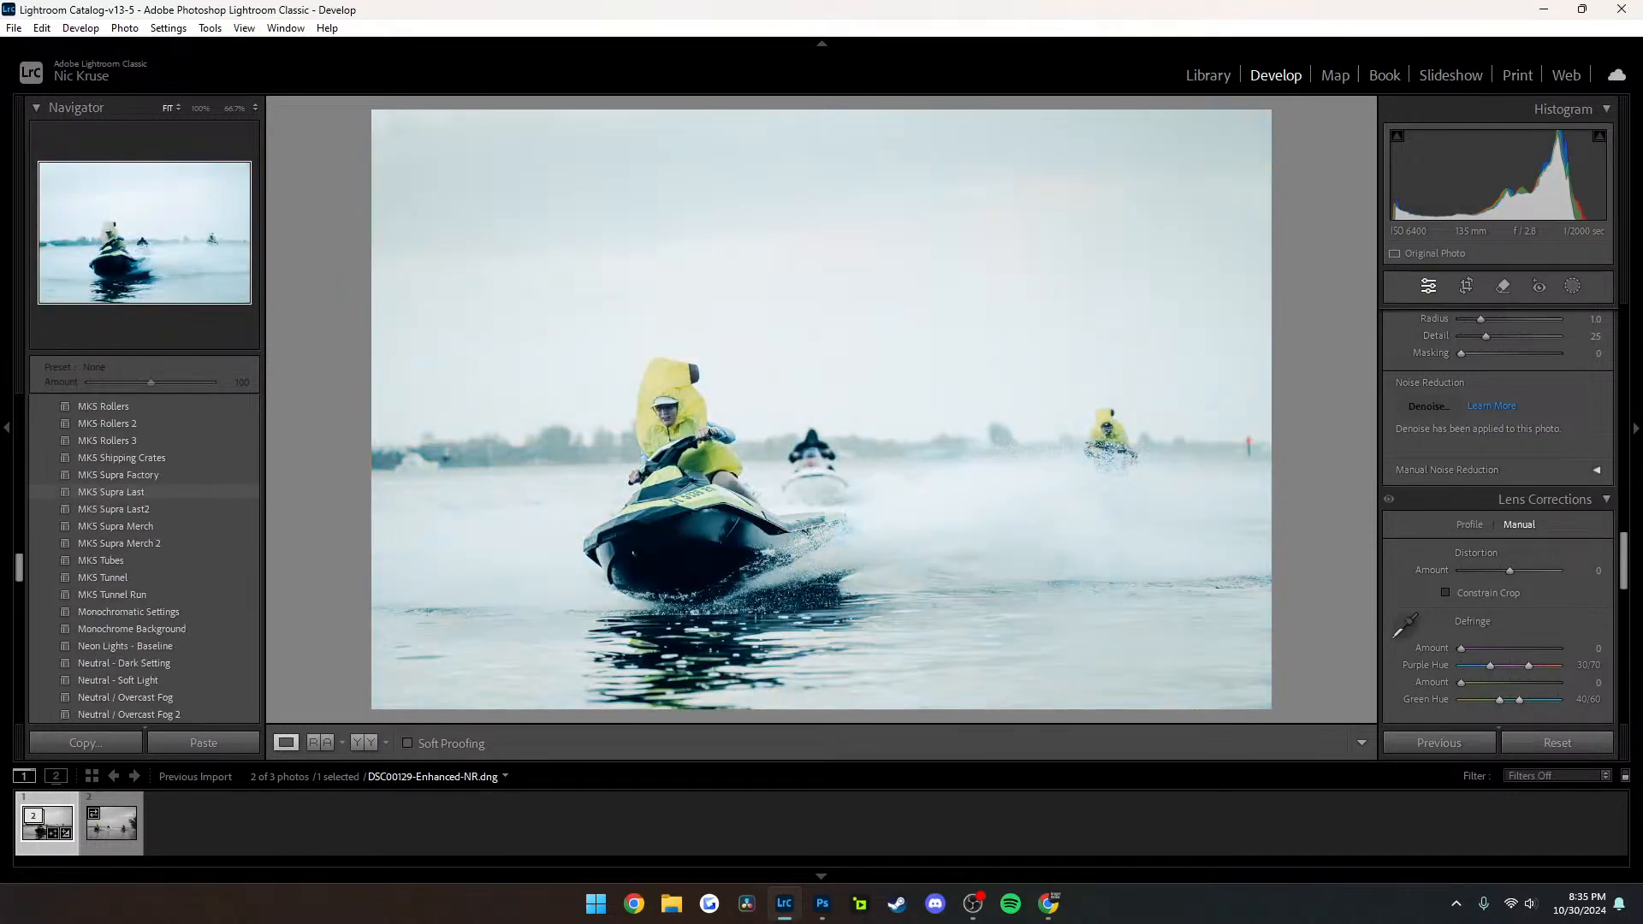
{"action": "left_click", "coordinate": [706, 496]}
{"action": "left_click", "coordinate": [705, 496]}
{"action": "scroll", "coordinate": [143, 486], "scroll_direction": "up", "scroll_amount": 3}
{"action": "scroll", "coordinate": [144, 488], "scroll_direction": "up", "scroll_amount": 6}
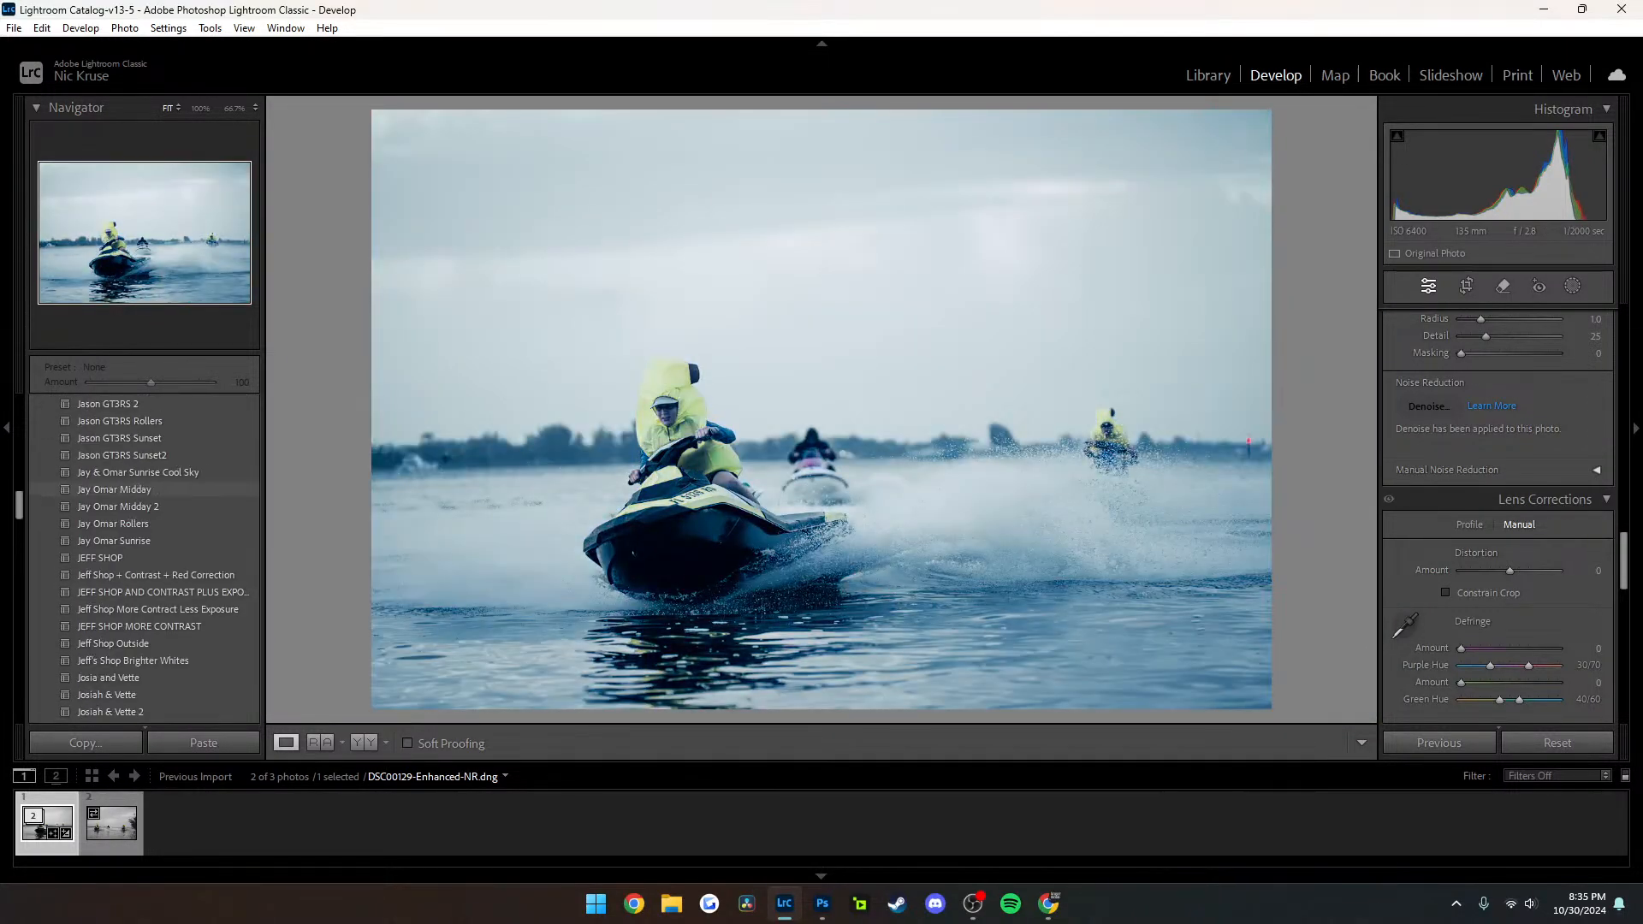
{"action": "scroll", "coordinate": [144, 492], "scroll_direction": "up", "scroll_amount": 3}
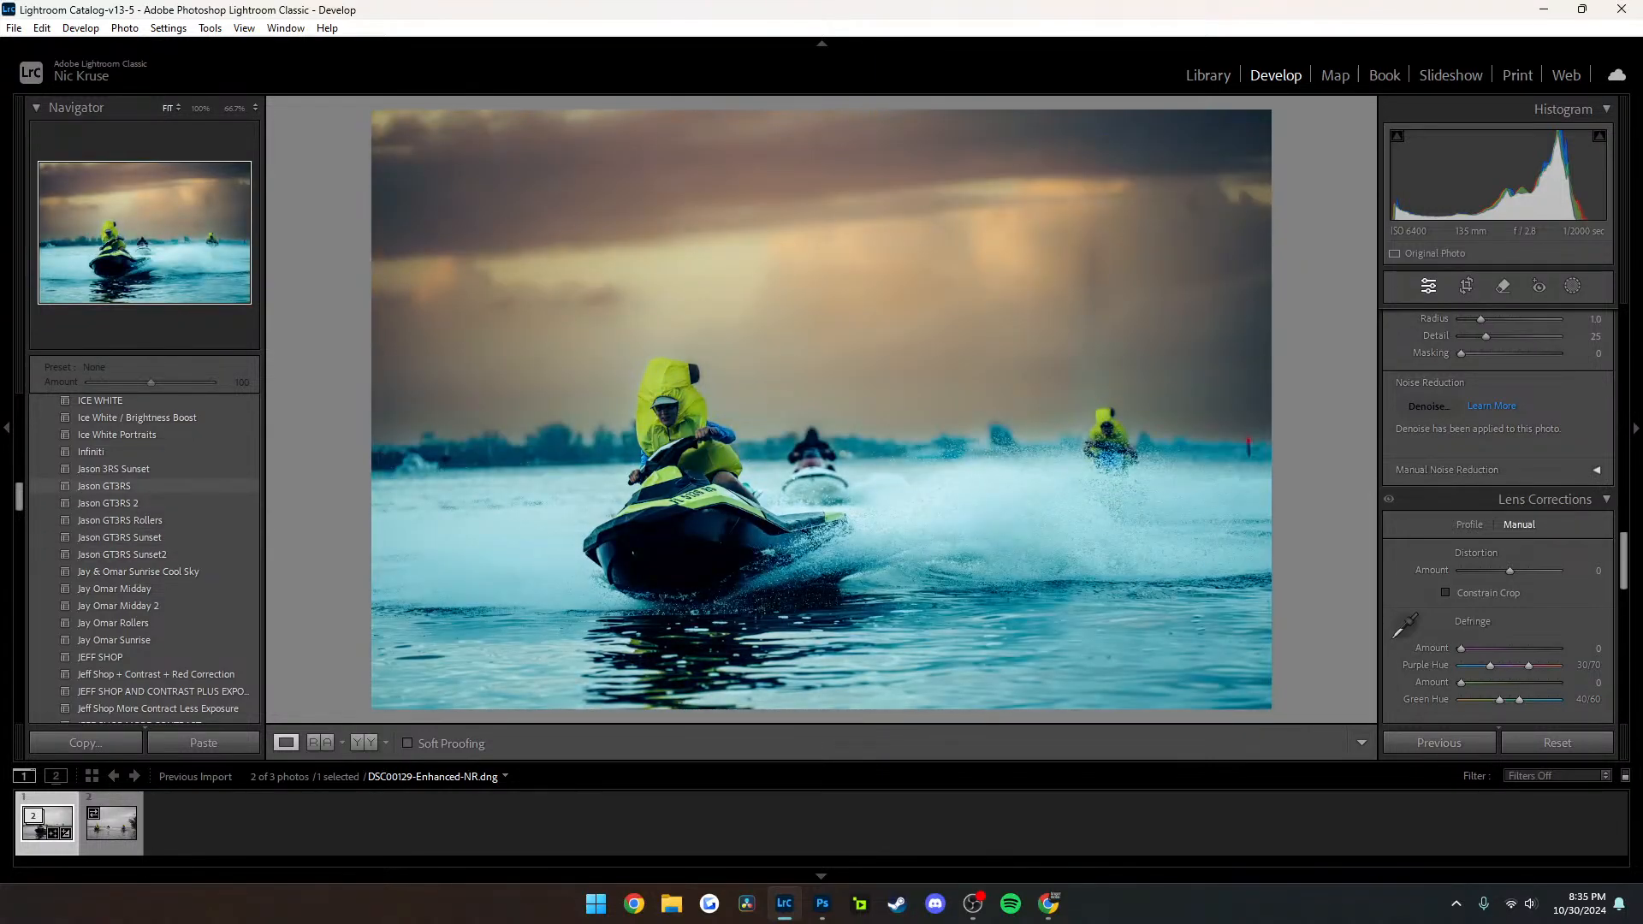
Apply the Jason 3RS Sunset preset to the denoised photo and check the front rider at 100%
{"action": "left_click", "coordinate": [113, 469]}
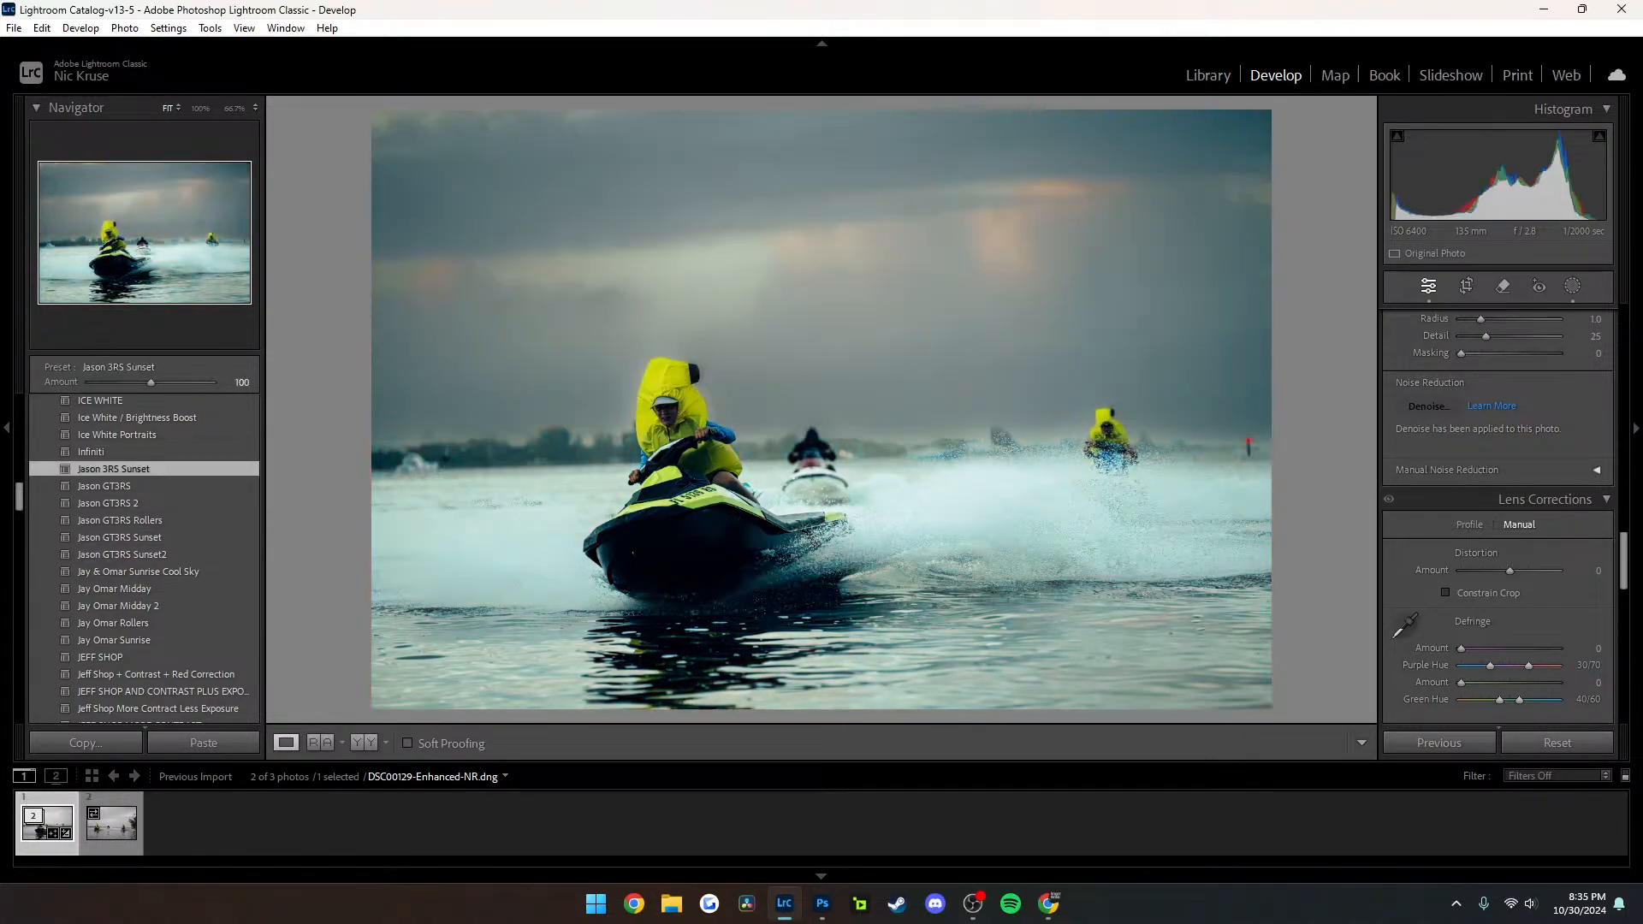
{"action": "left_click", "coordinate": [694, 379]}
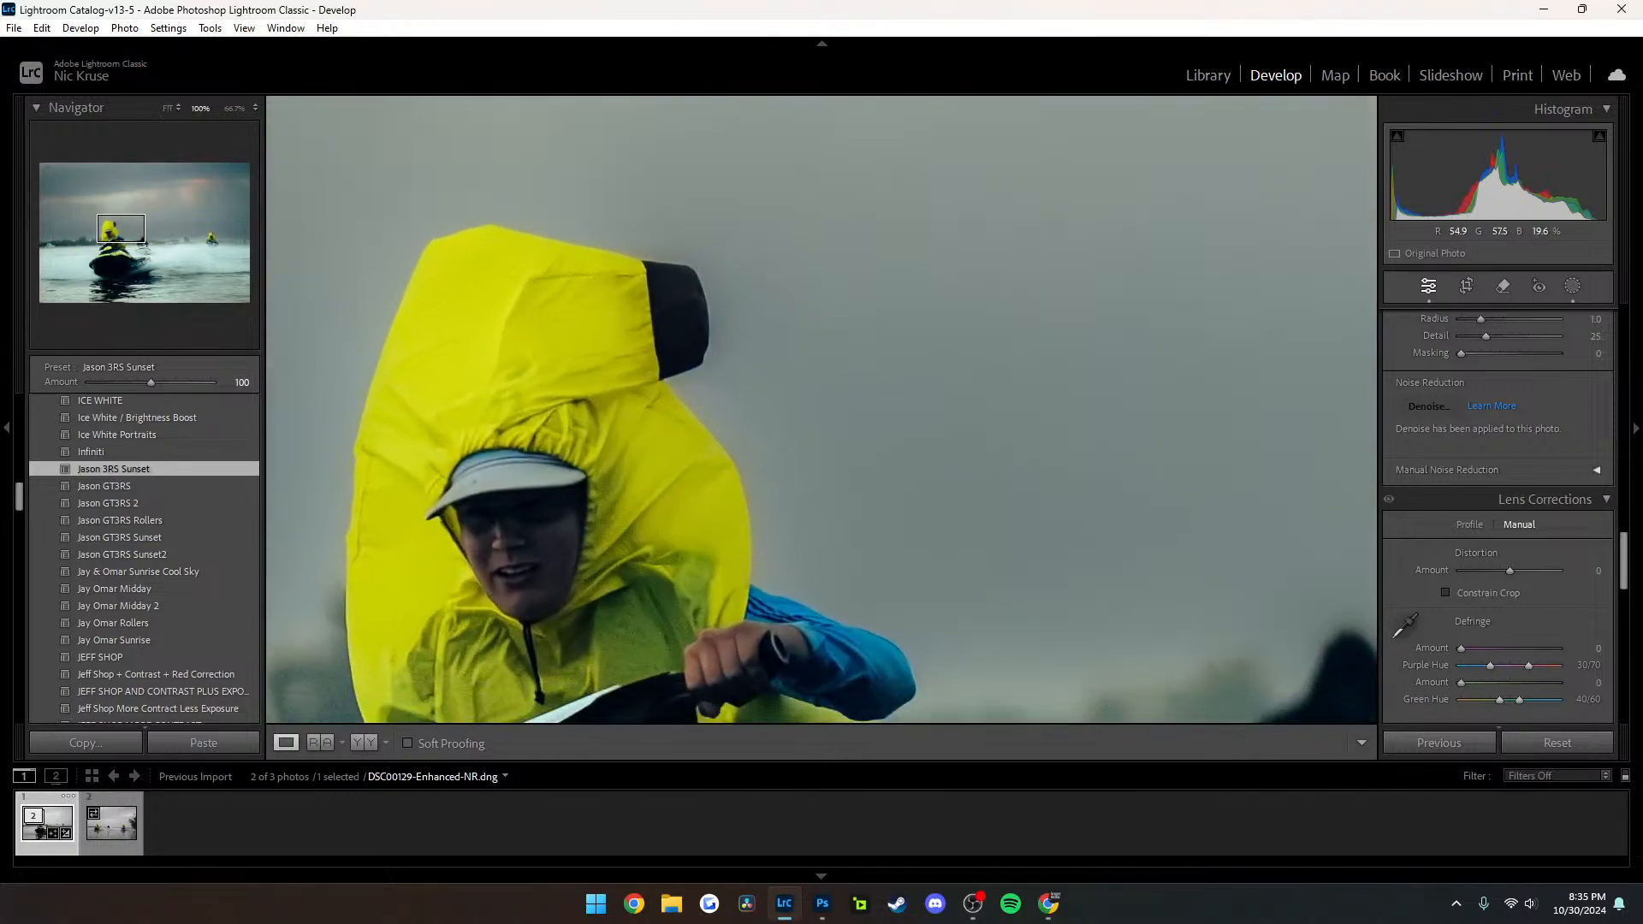
{"action": "left_click_drag", "start_coordinate": [694, 378], "coordinate": [615, 261]}
{"action": "left_click", "coordinate": [601, 229]}
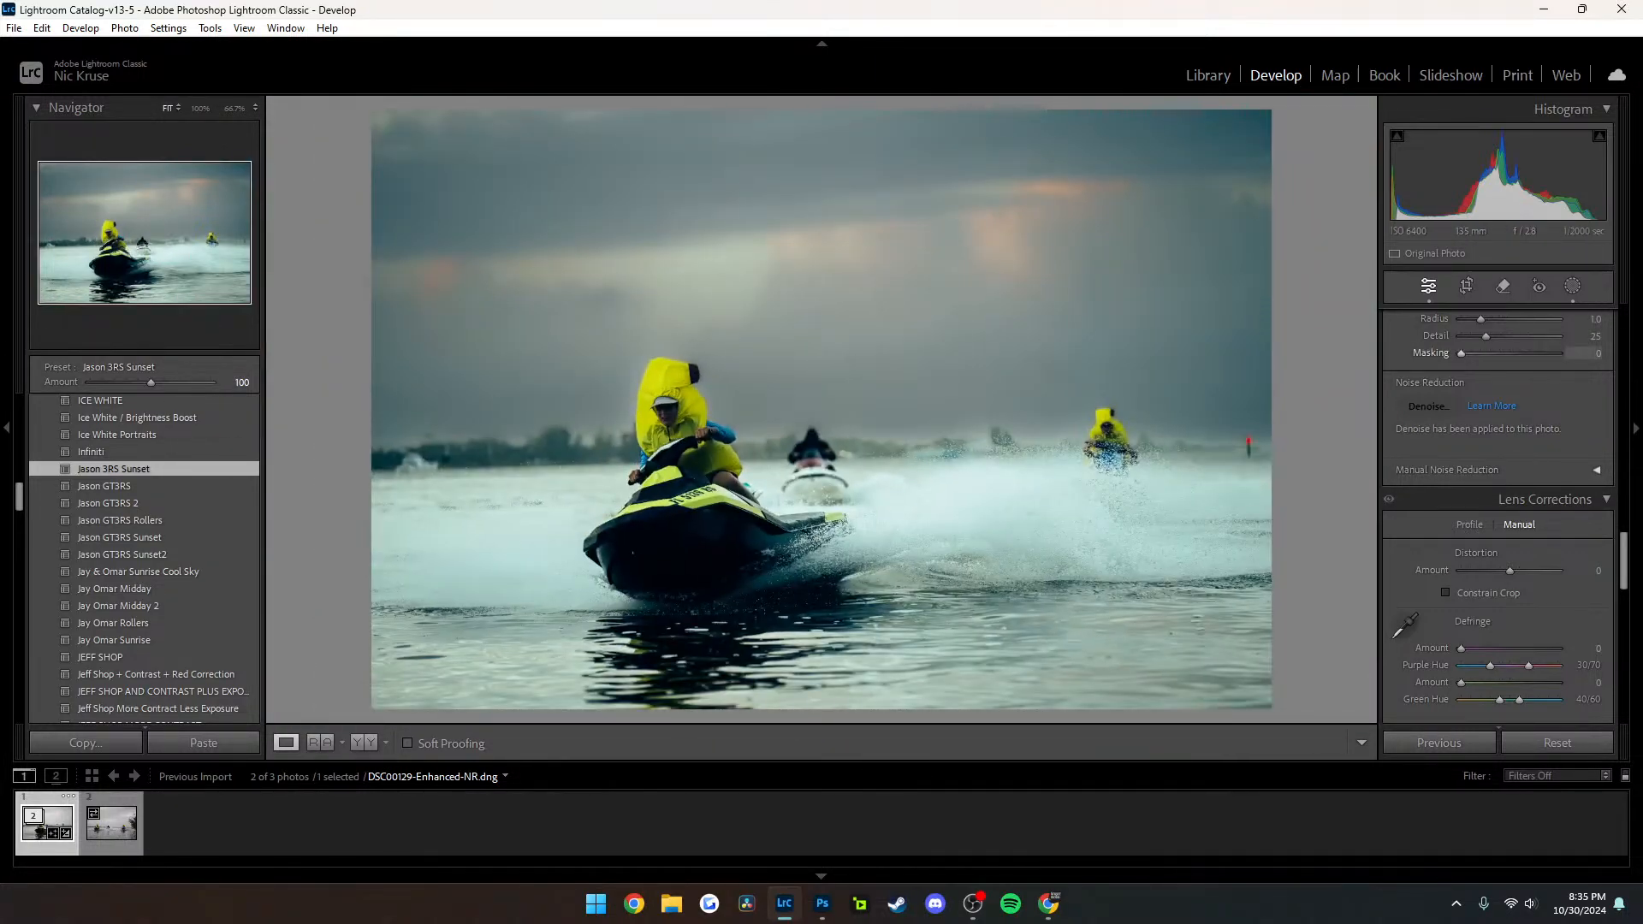
Adjust the preset's sky mask to Exposure -0.41, Temp -10 and Tint 29, raise its Highlights, and close masking
{"action": "key", "text": "shift+w"}
{"action": "left_click", "coordinate": [1353, 172]}
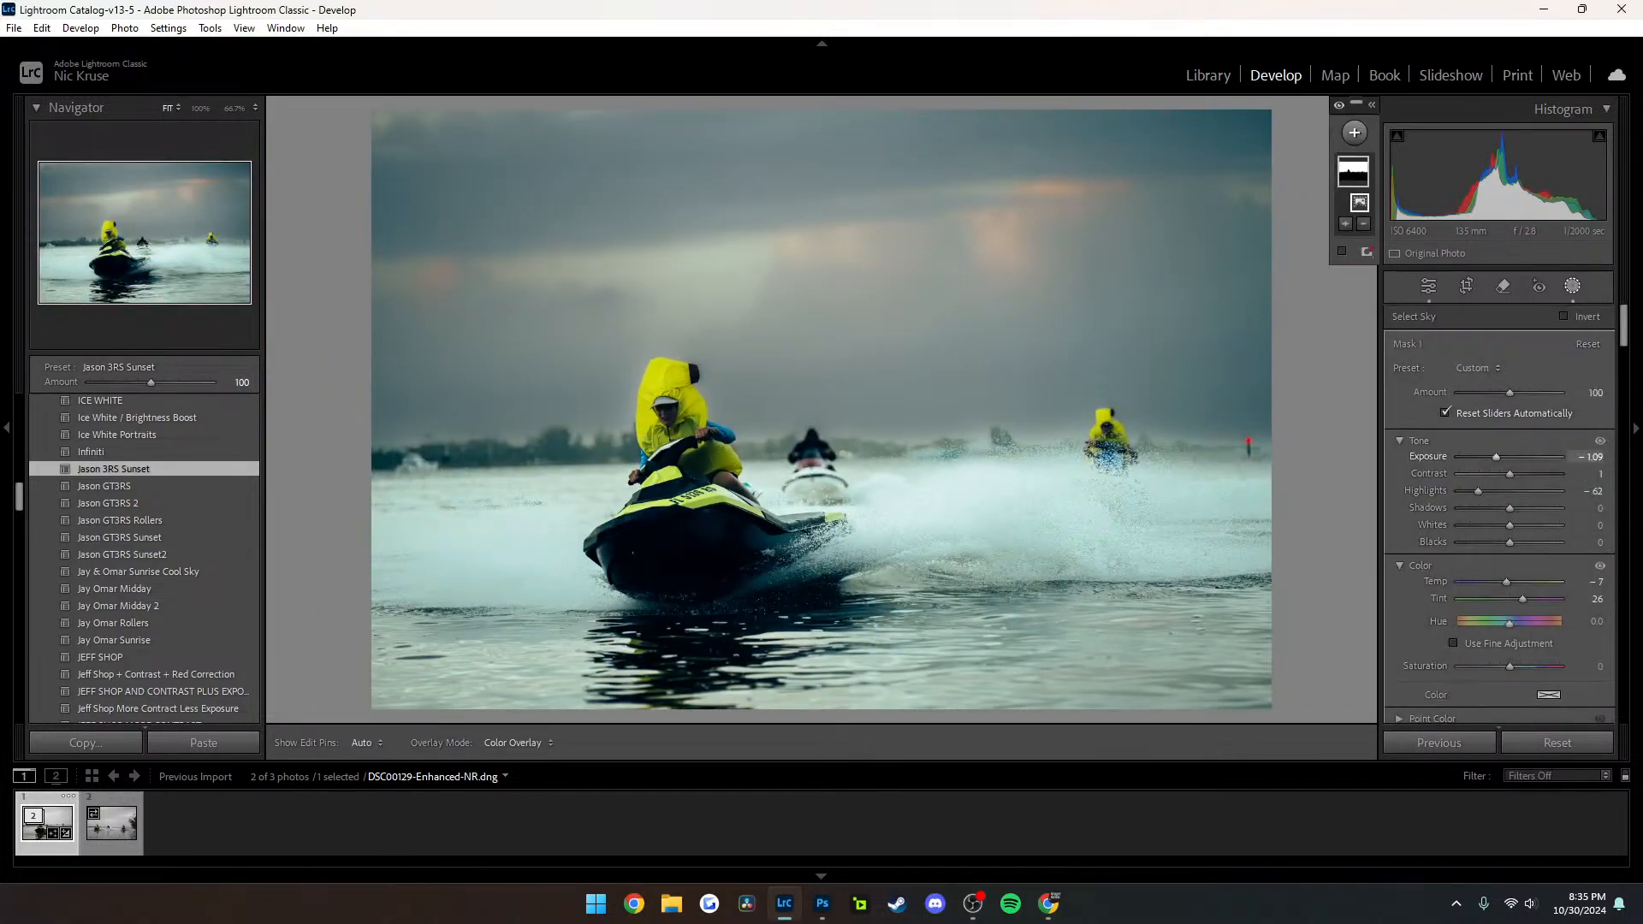
{"action": "left_click_drag", "start_coordinate": [1496, 457], "coordinate": [1504, 457]}
{"action": "left_click_drag", "start_coordinate": [1506, 582], "coordinate": [1524, 599]}
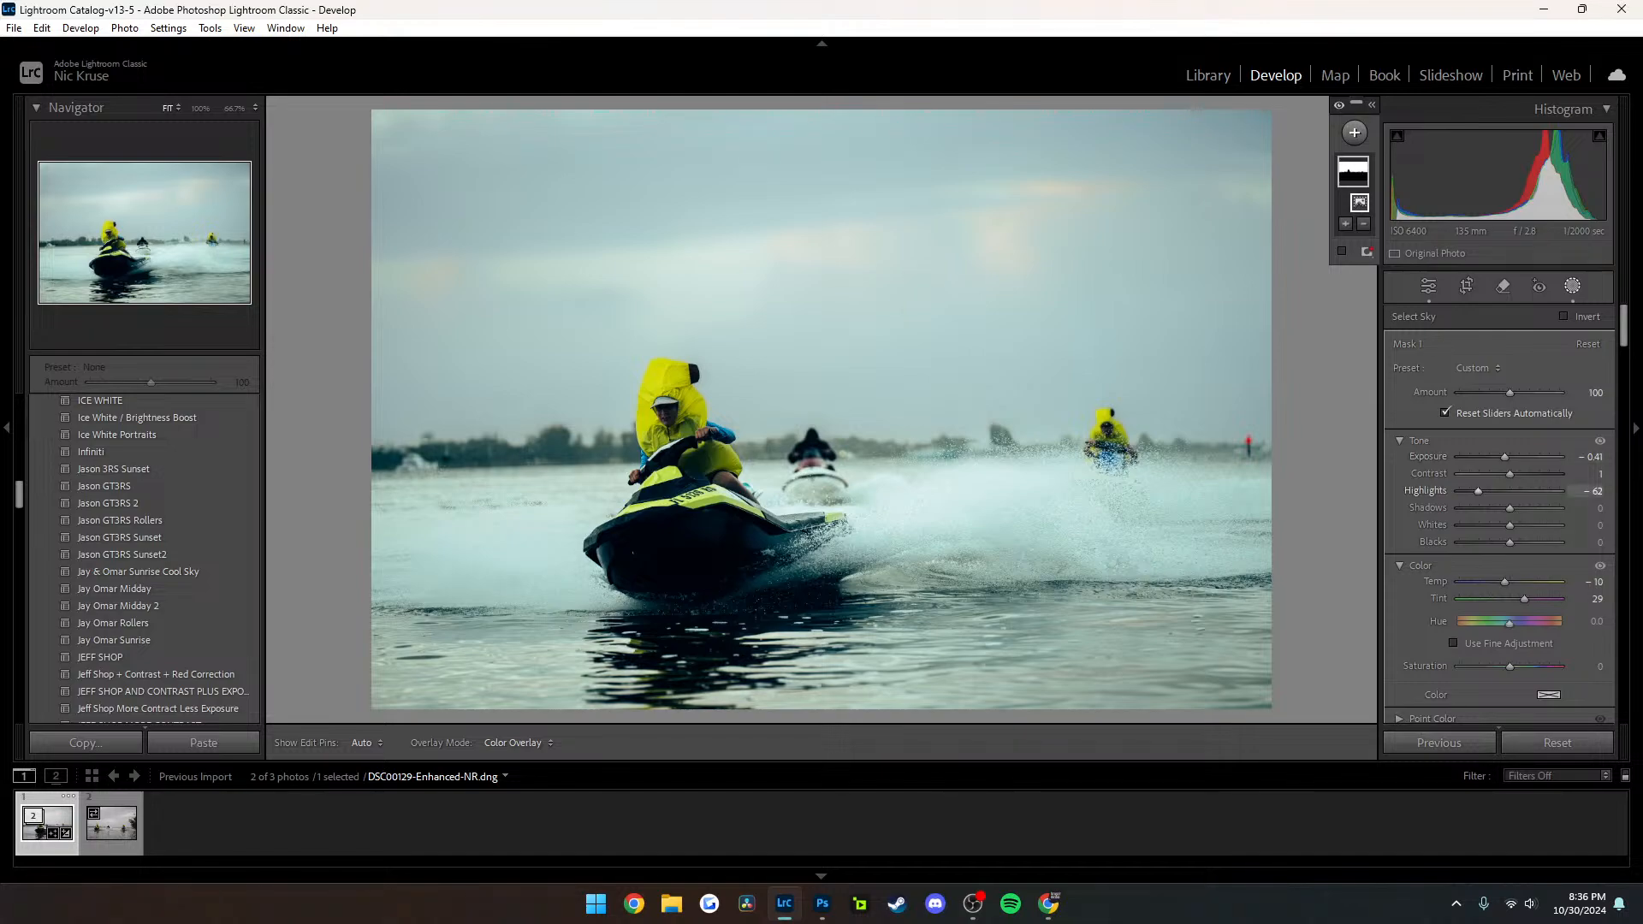
{"action": "left_click_drag", "start_coordinate": [1478, 491], "coordinate": [1503, 491]}
{"action": "left_click", "coordinate": [1572, 285]}
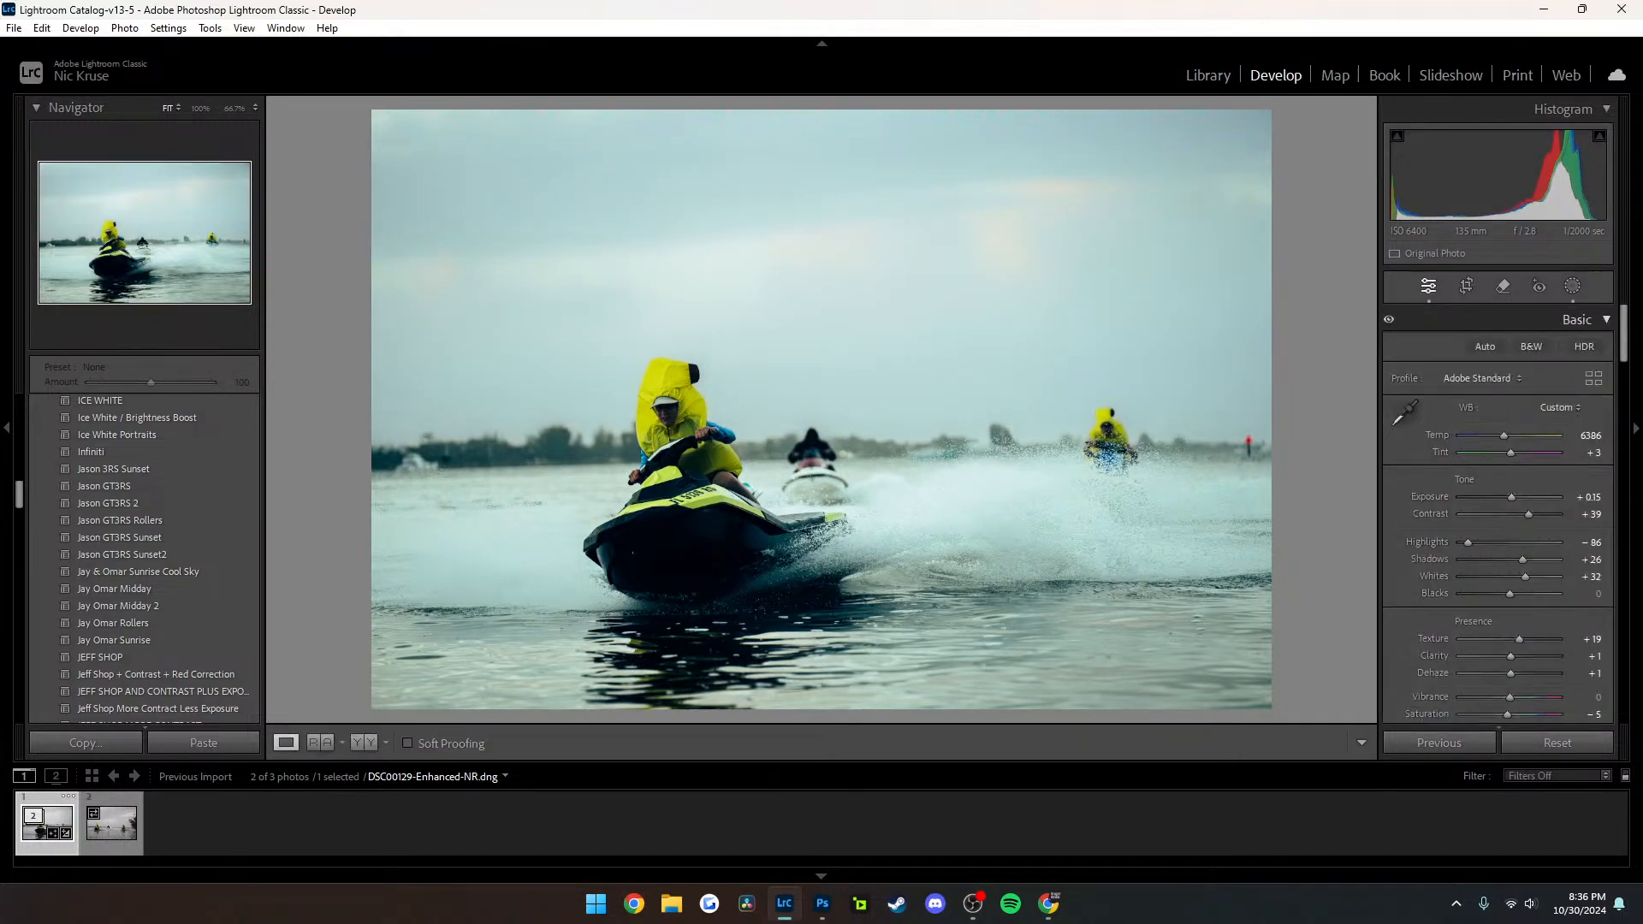
Set Contrast +11, Highlights -72, Shadows +42, Whites +47 and Blacks -9, and check the front rider at 100%
{"action": "left_click_drag", "start_coordinate": [1528, 514], "coordinate": [1474, 543]}
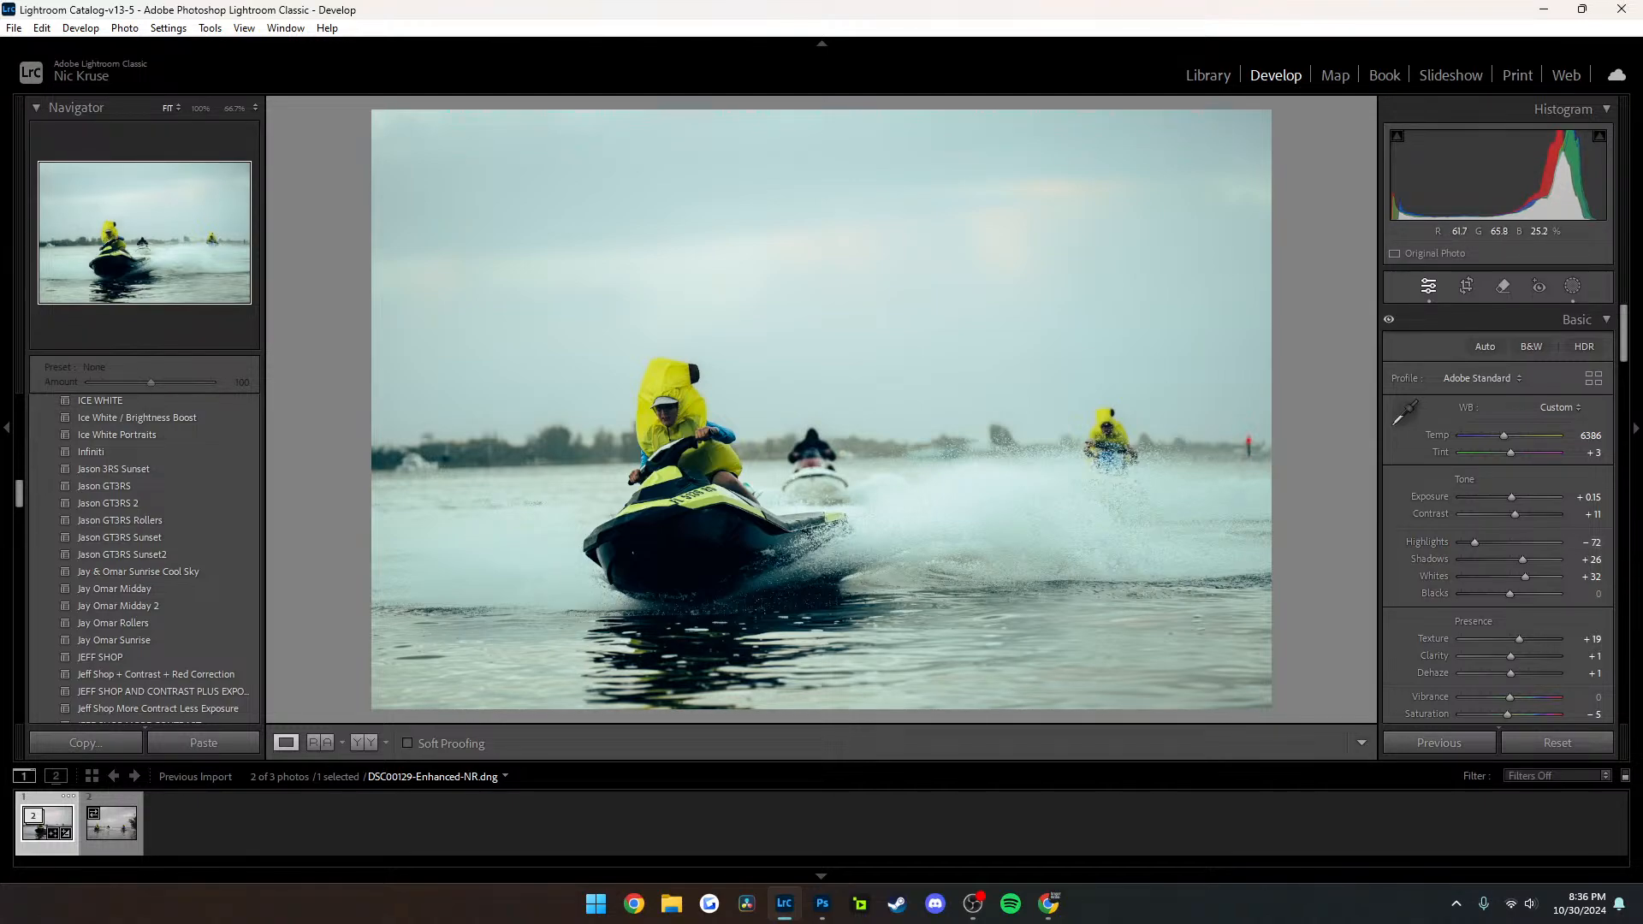
{"action": "left_click_drag", "start_coordinate": [1523, 560], "coordinate": [1530, 559]}
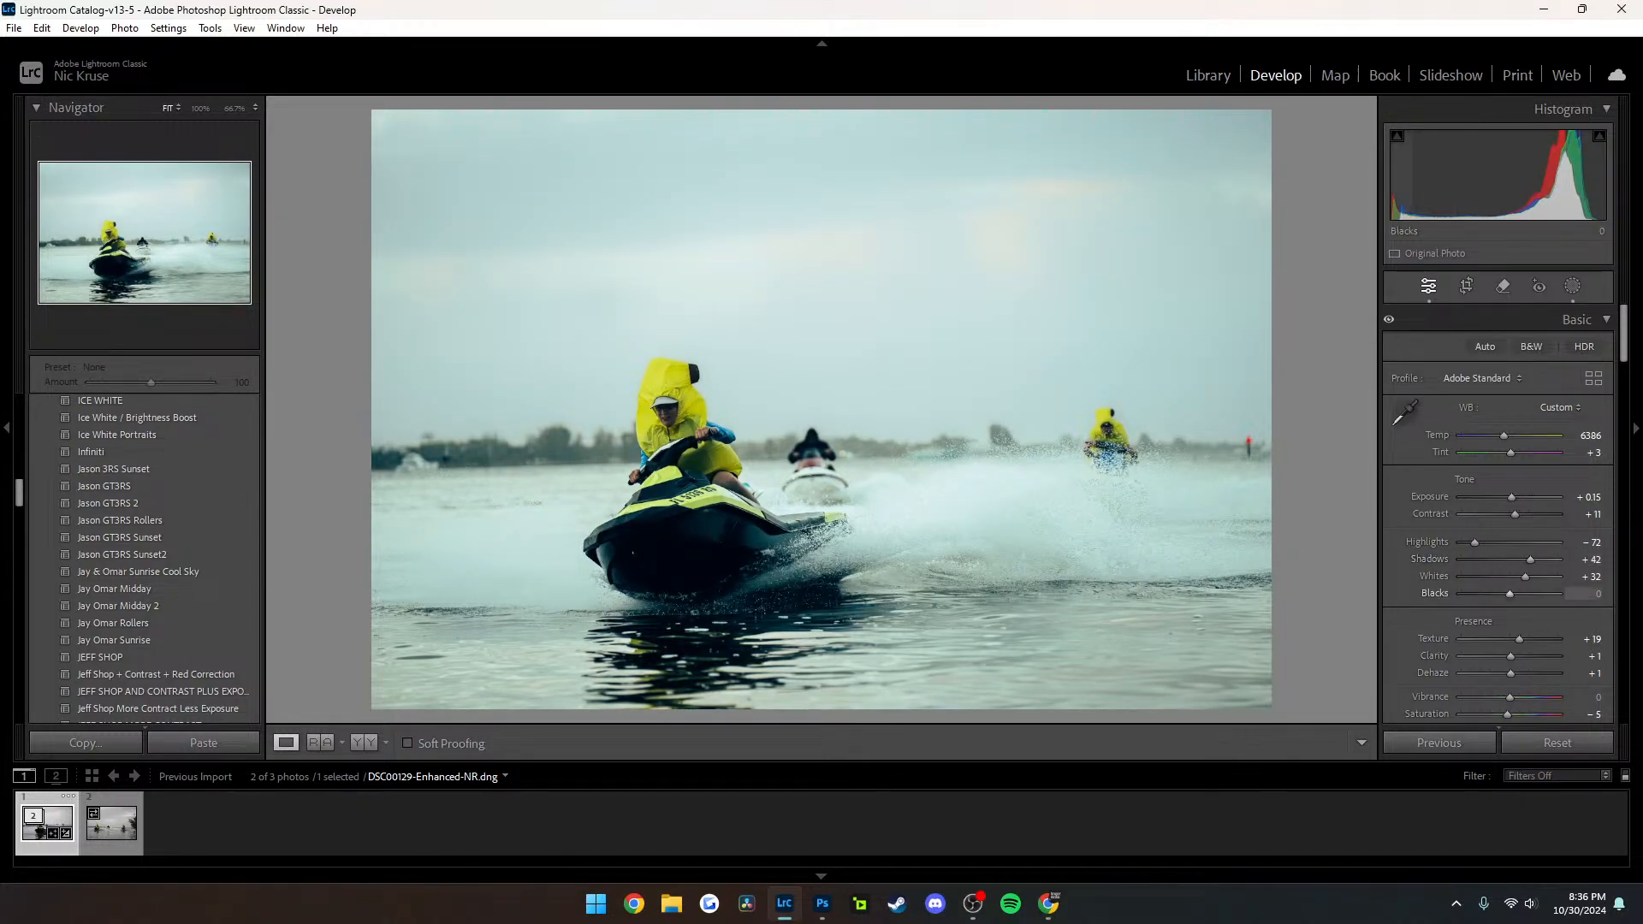
{"action": "mouse_move", "coordinate": [1510, 593]}
{"action": "left_mouse_down"}
{"action": "mouse_move", "coordinate": [1528, 593]}
{"action": "mouse_move", "coordinate": [1504, 577]}
{"action": "mouse_move", "coordinate": [1533, 577]}
{"action": "left_mouse_up"}
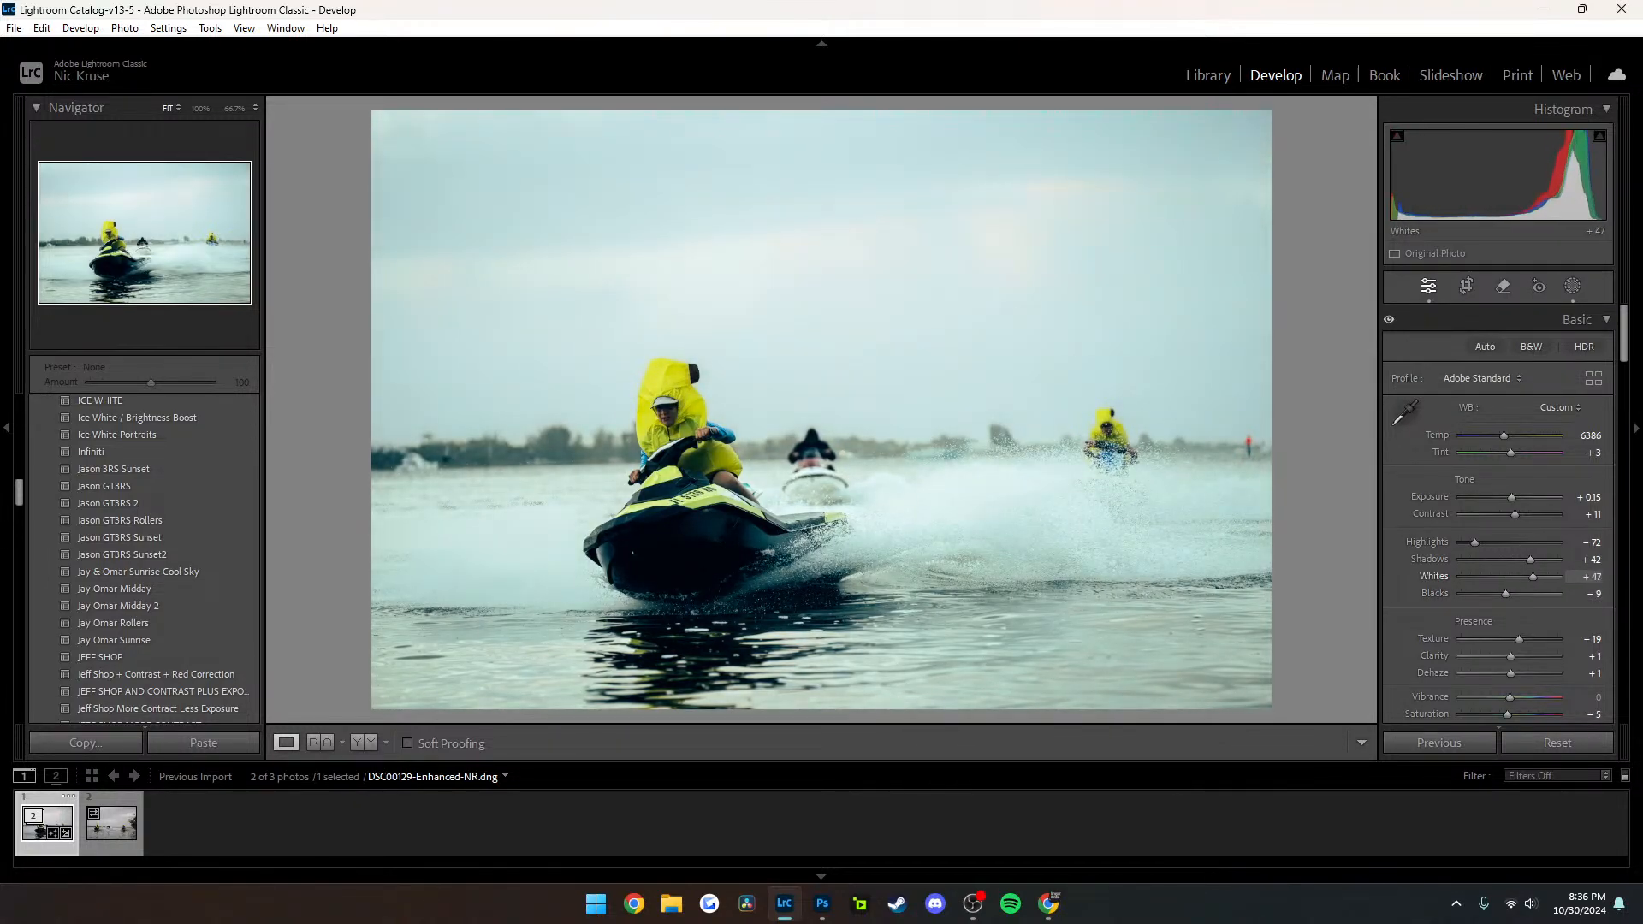
{"action": "left_click", "coordinate": [699, 420]}
{"action": "left_click_drag", "start_coordinate": [699, 421], "coordinate": [979, 244]}
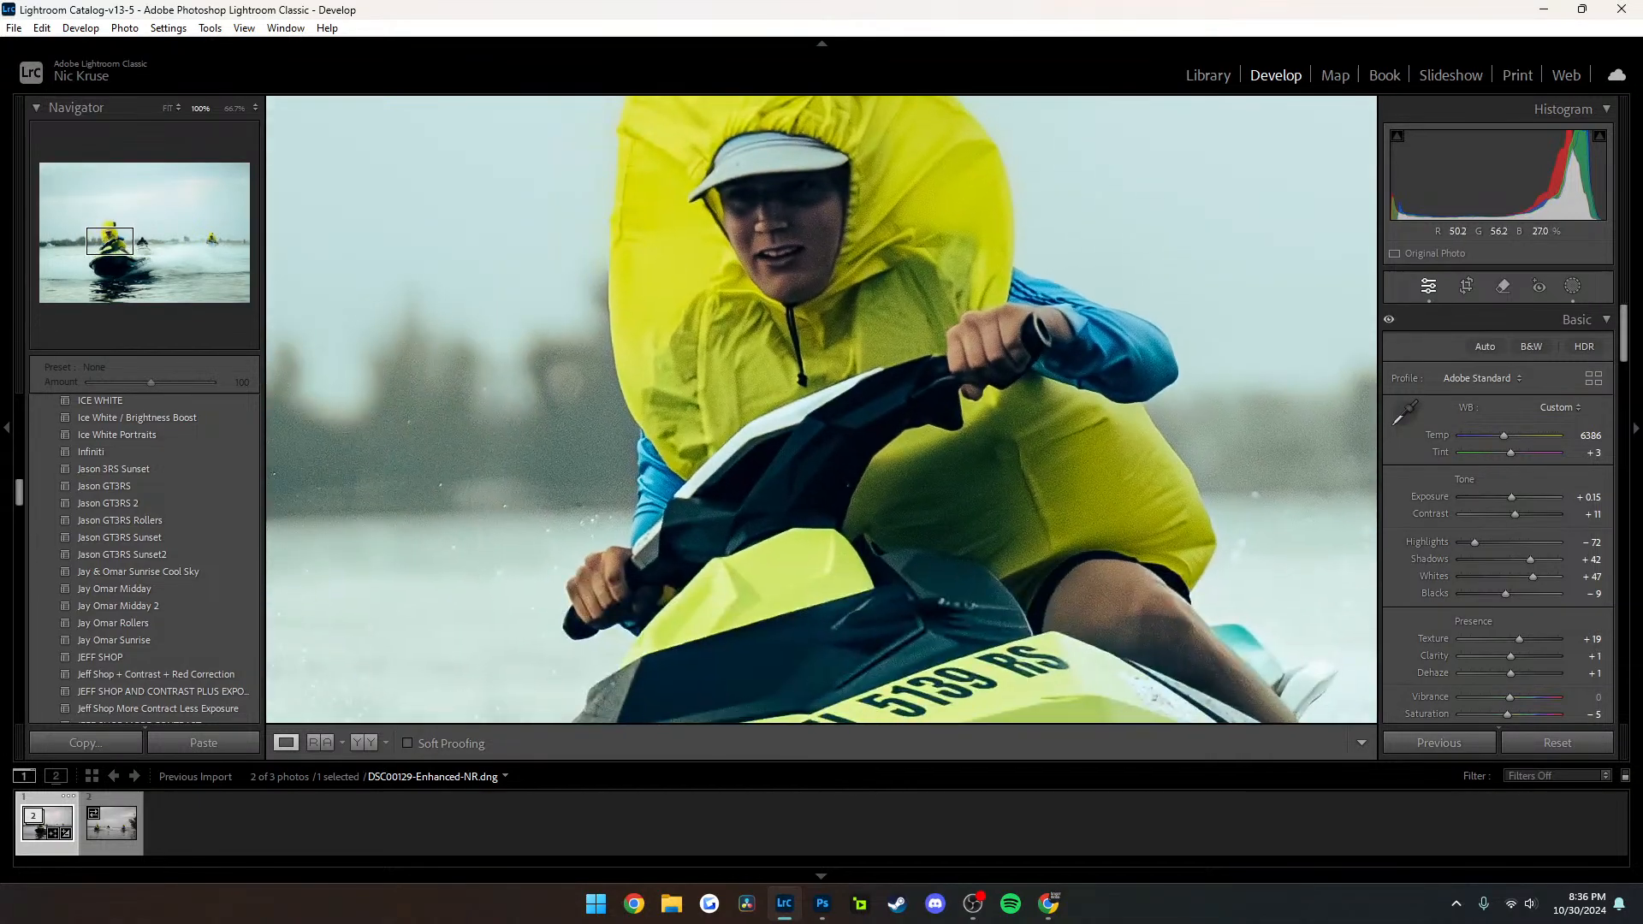
{"action": "left_click", "coordinate": [980, 243]}
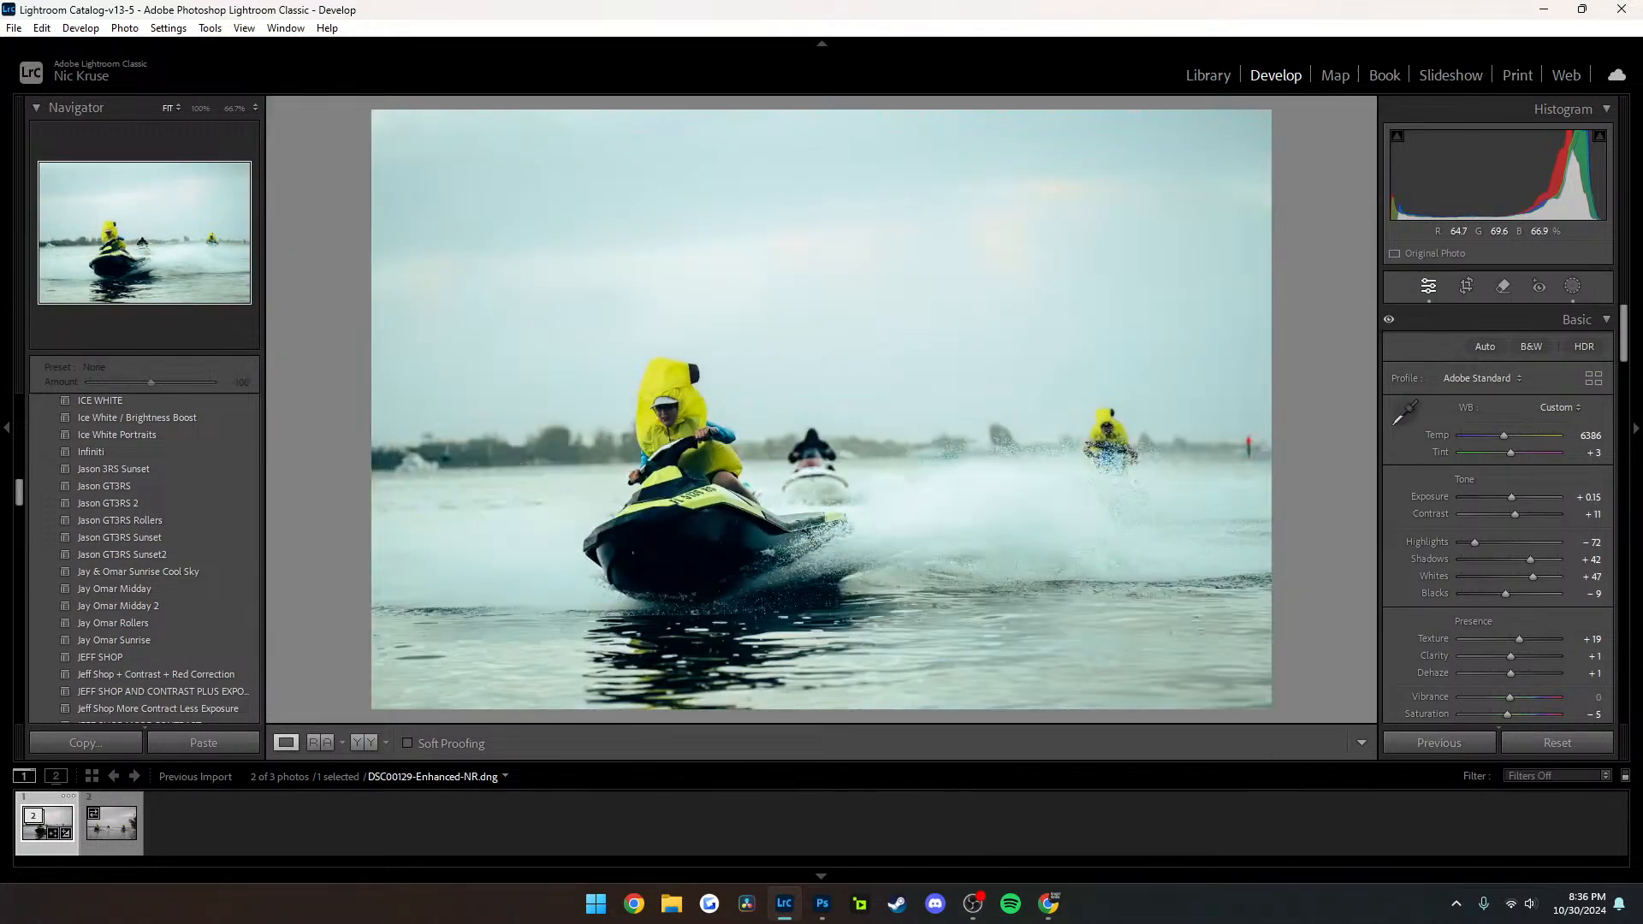
Compare the photo with its unedited version and set Texture to +5, Clarity to 0 and Dehaze to 0
{"action": "key", "text": "backslash"}
{"action": "key", "text": "backslash"}
{"action": "key", "text": "XF86AudioLowerVolume"}
{"action": "left_click_drag", "start_coordinate": [1519, 640], "coordinate": [1511, 674]}
Raise the tone curve's shadow point slightly to Input 59, Output 68
{"action": "scroll", "coordinate": [1498, 519], "scroll_direction": "down", "scroll_amount": 2}
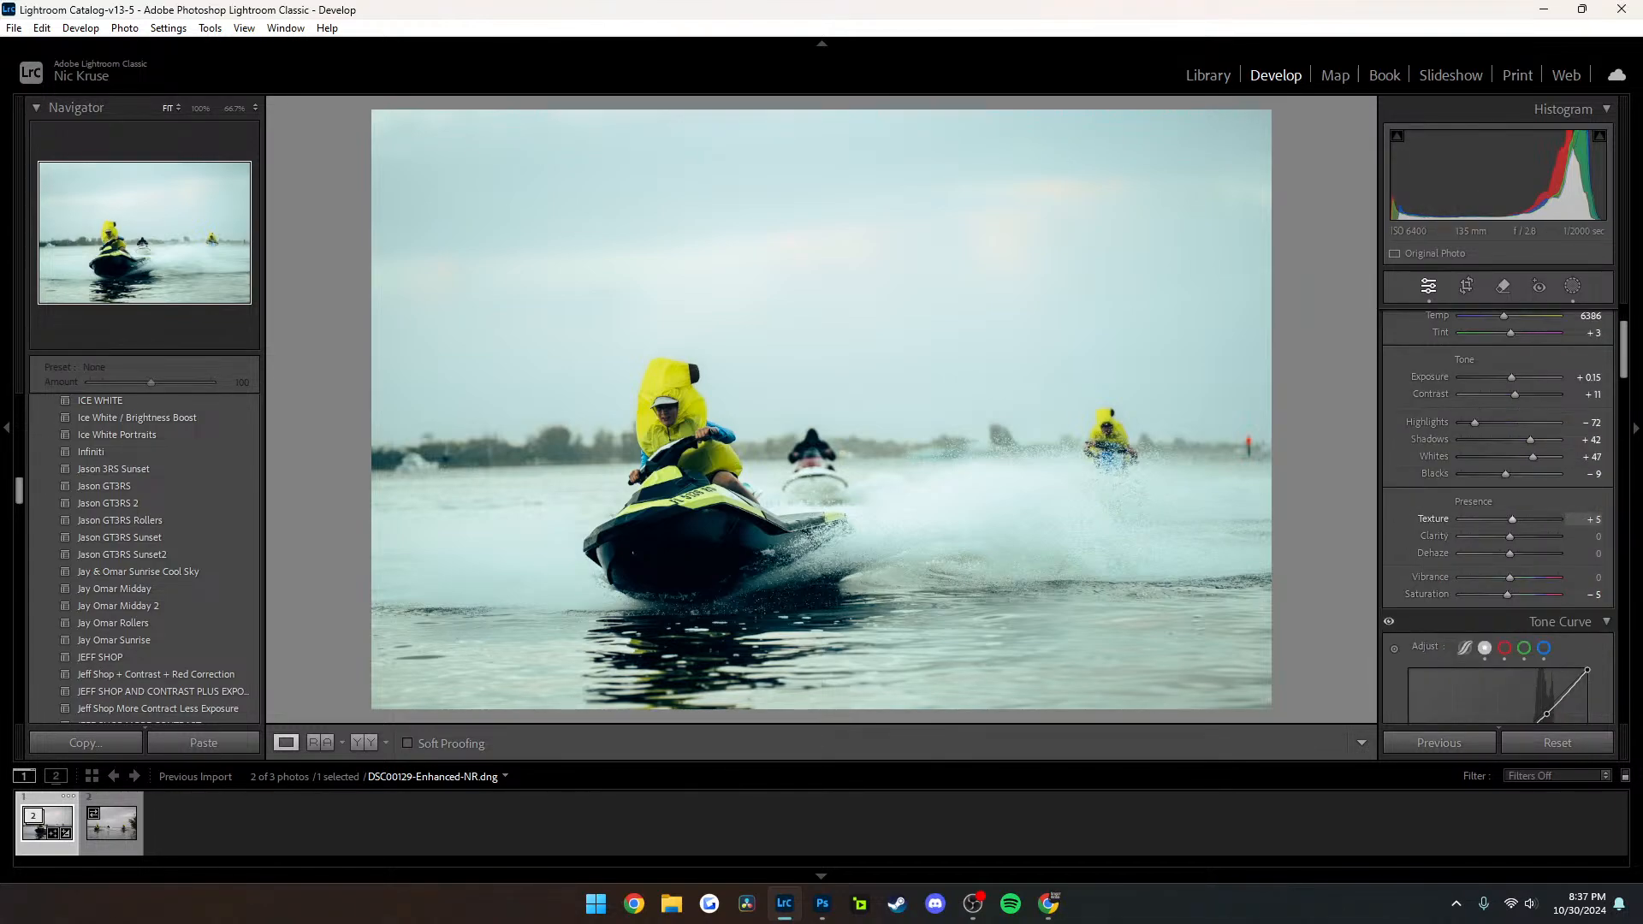
{"action": "scroll", "coordinate": [1497, 519], "scroll_direction": "down", "scroll_amount": 6}
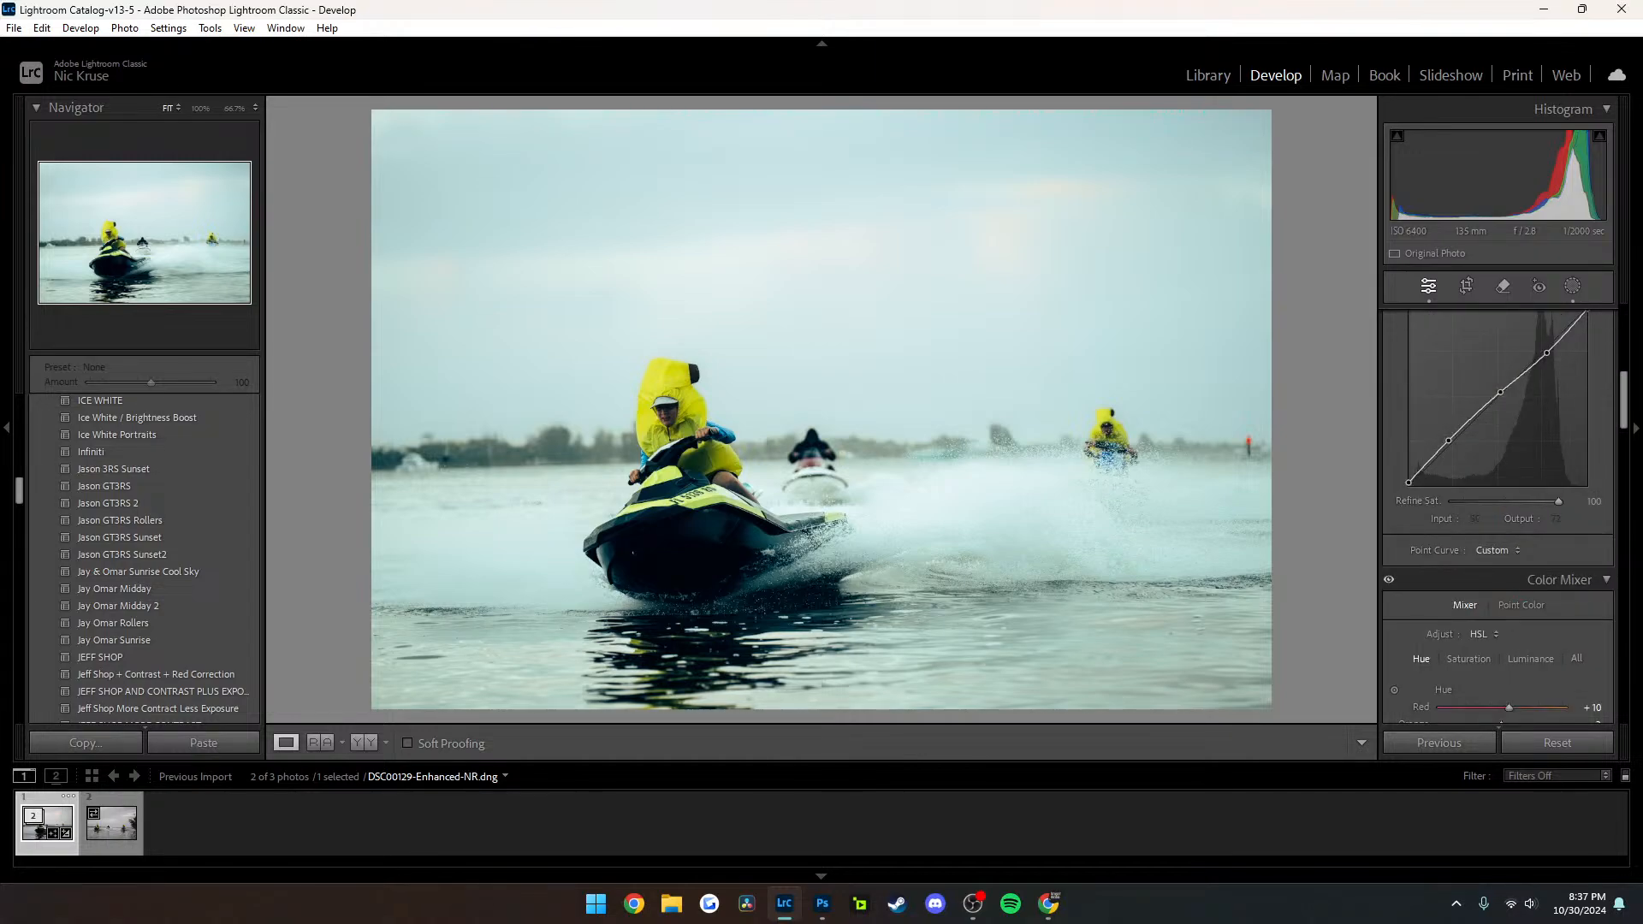
{"action": "left_click_drag", "start_coordinate": [1448, 441], "coordinate": [1449, 439]}
Shift the color grading hues to blue-violet midtones, yellow-green highlights and green shadows, and check the front jet ski at 100%
{"action": "scroll", "coordinate": [1450, 438], "scroll_direction": "down", "scroll_amount": 8}
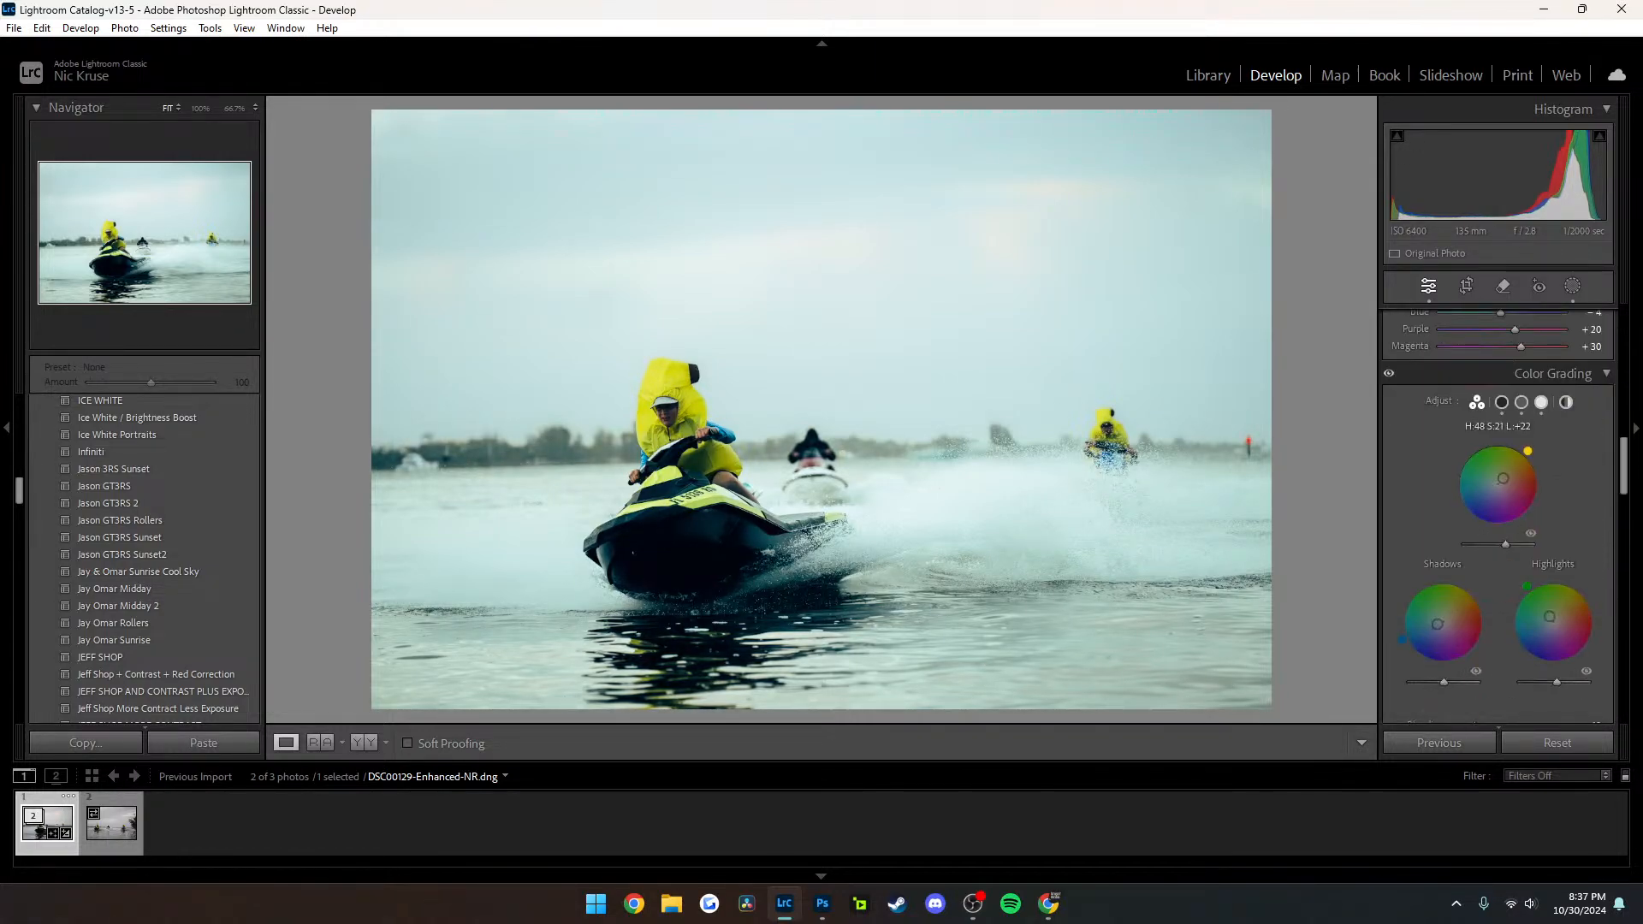
{"action": "left_click_drag", "start_coordinate": [1503, 478], "coordinate": [1499, 529]}
{"action": "left_click_drag", "start_coordinate": [1527, 586], "coordinate": [1570, 580]}
{"action": "left_click_drag", "start_coordinate": [1401, 638], "coordinate": [1409, 592]}
{"action": "left_click", "coordinate": [678, 485]}
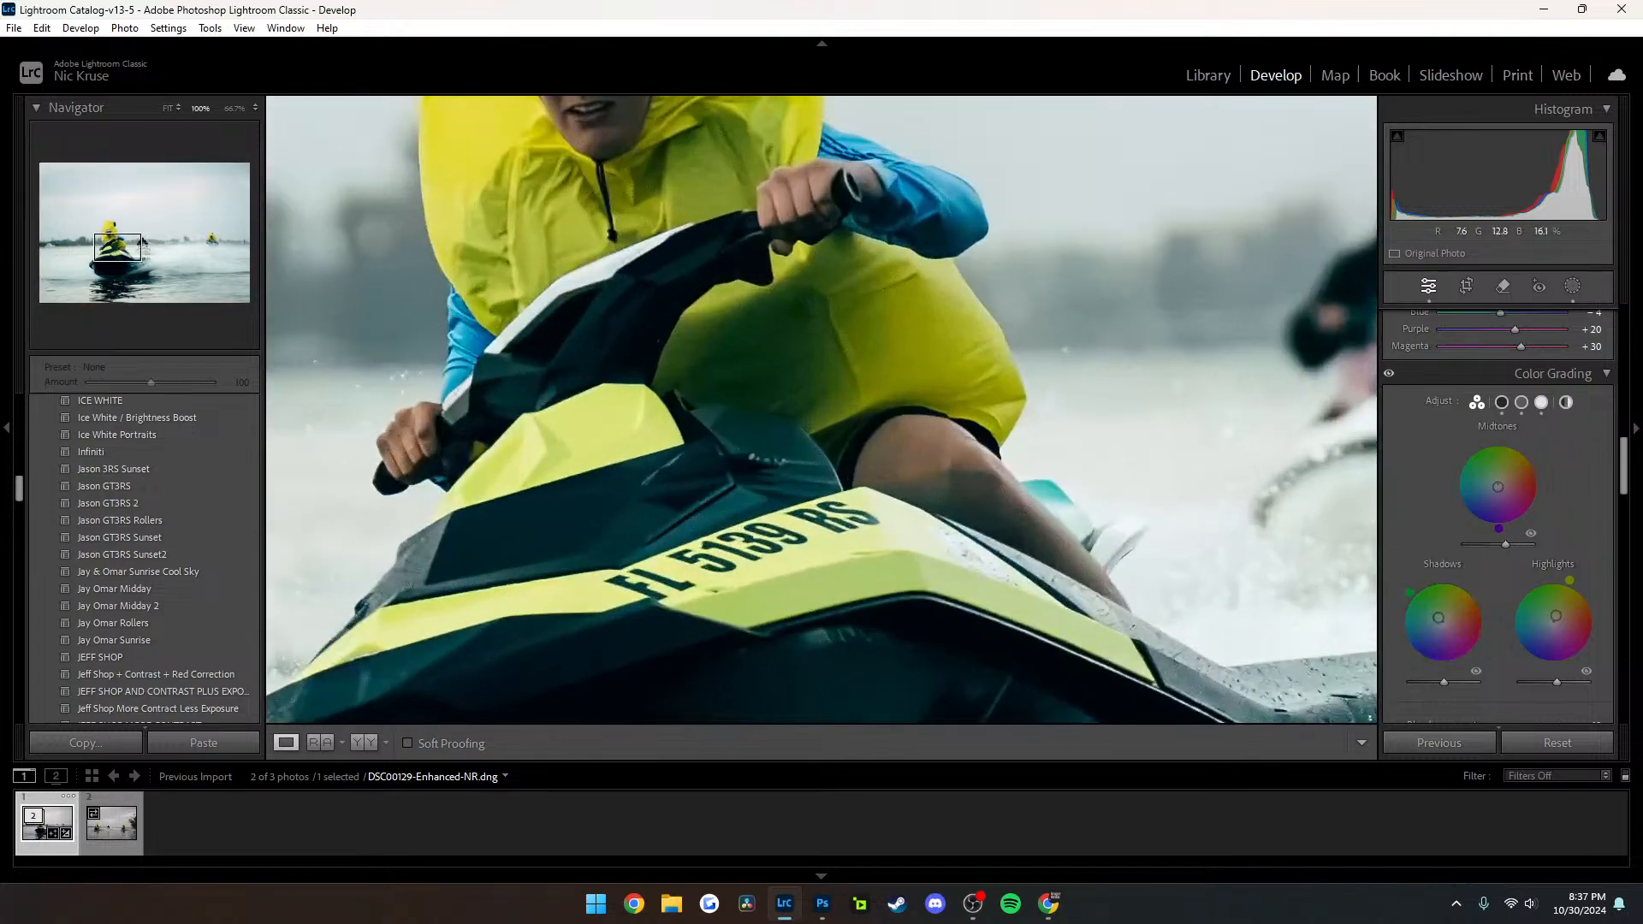
{"action": "left_click", "coordinate": [678, 485]}
Set the Color Mixer saturation to Green +9 and Blue +16
{"action": "scroll", "coordinate": [1498, 513], "scroll_direction": "up", "scroll_amount": 5}
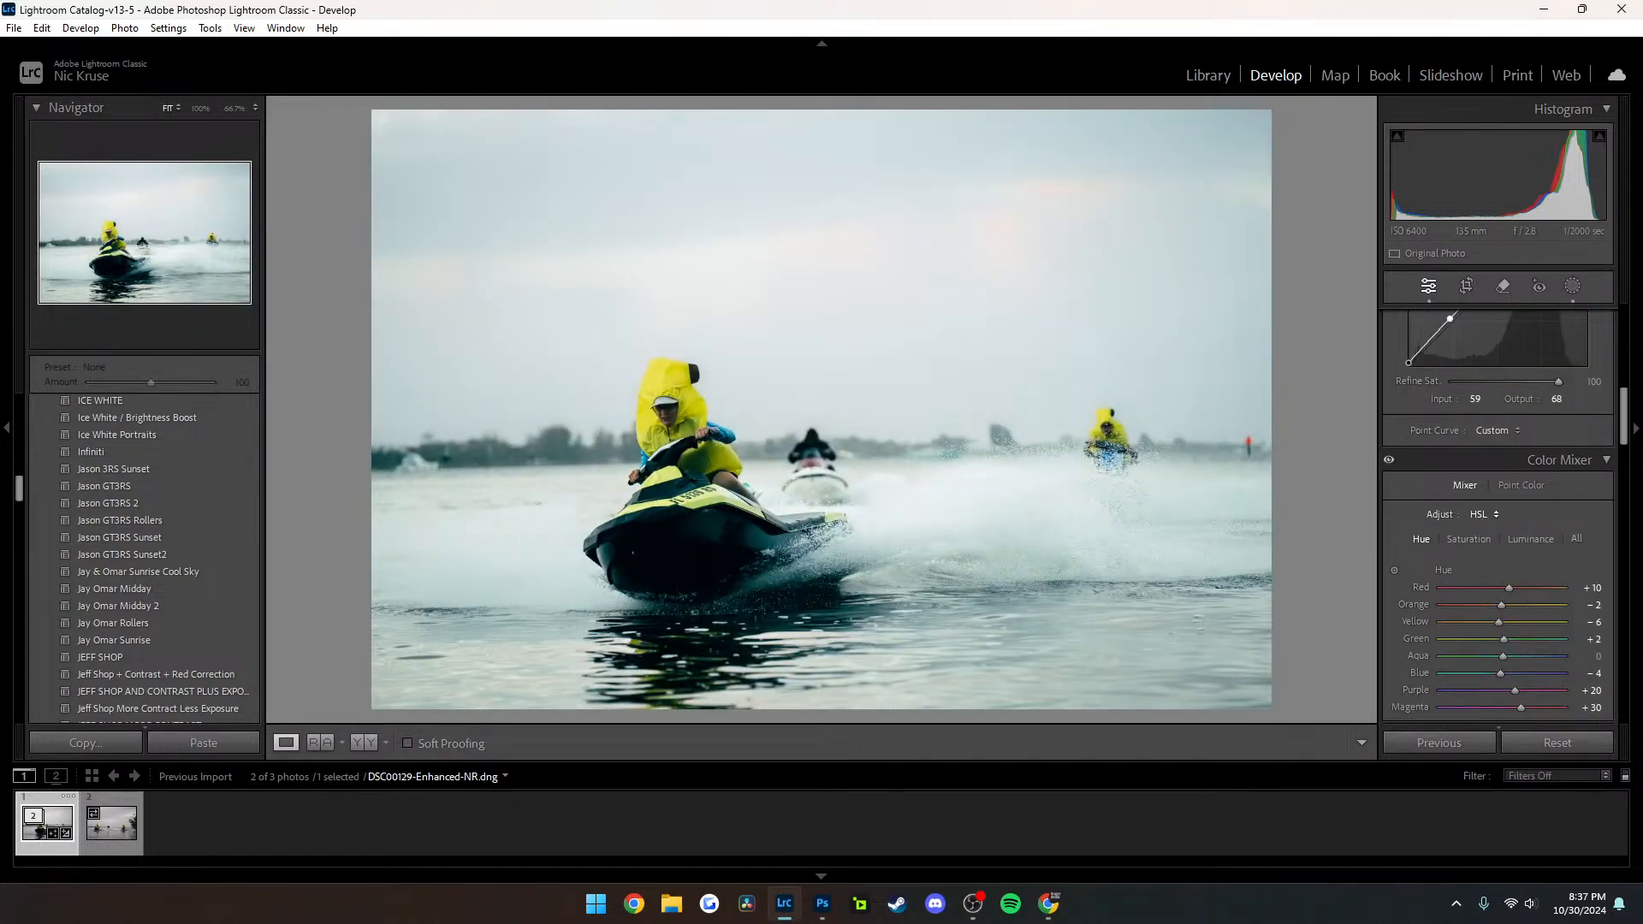
{"action": "left_click", "coordinate": [1469, 540]}
{"action": "left_click_drag", "start_coordinate": [1517, 639], "coordinate": [1515, 674]}
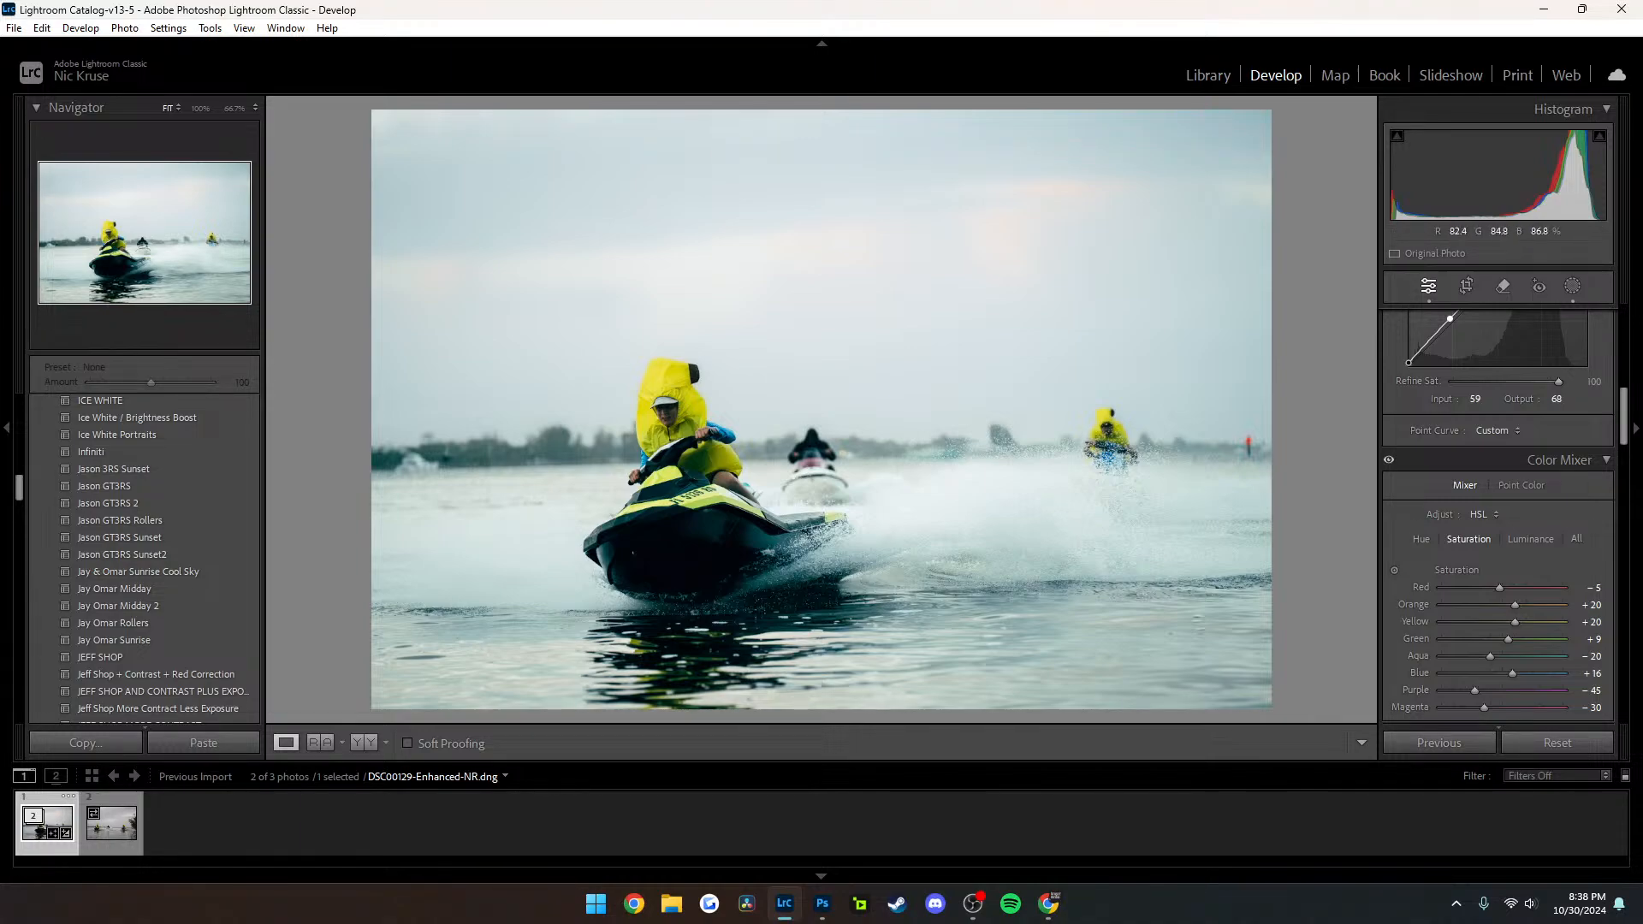
Examine the riders in the photo of three jet skis at 100%, and switch to Photoshop
{"action": "left_click", "coordinate": [111, 823]}
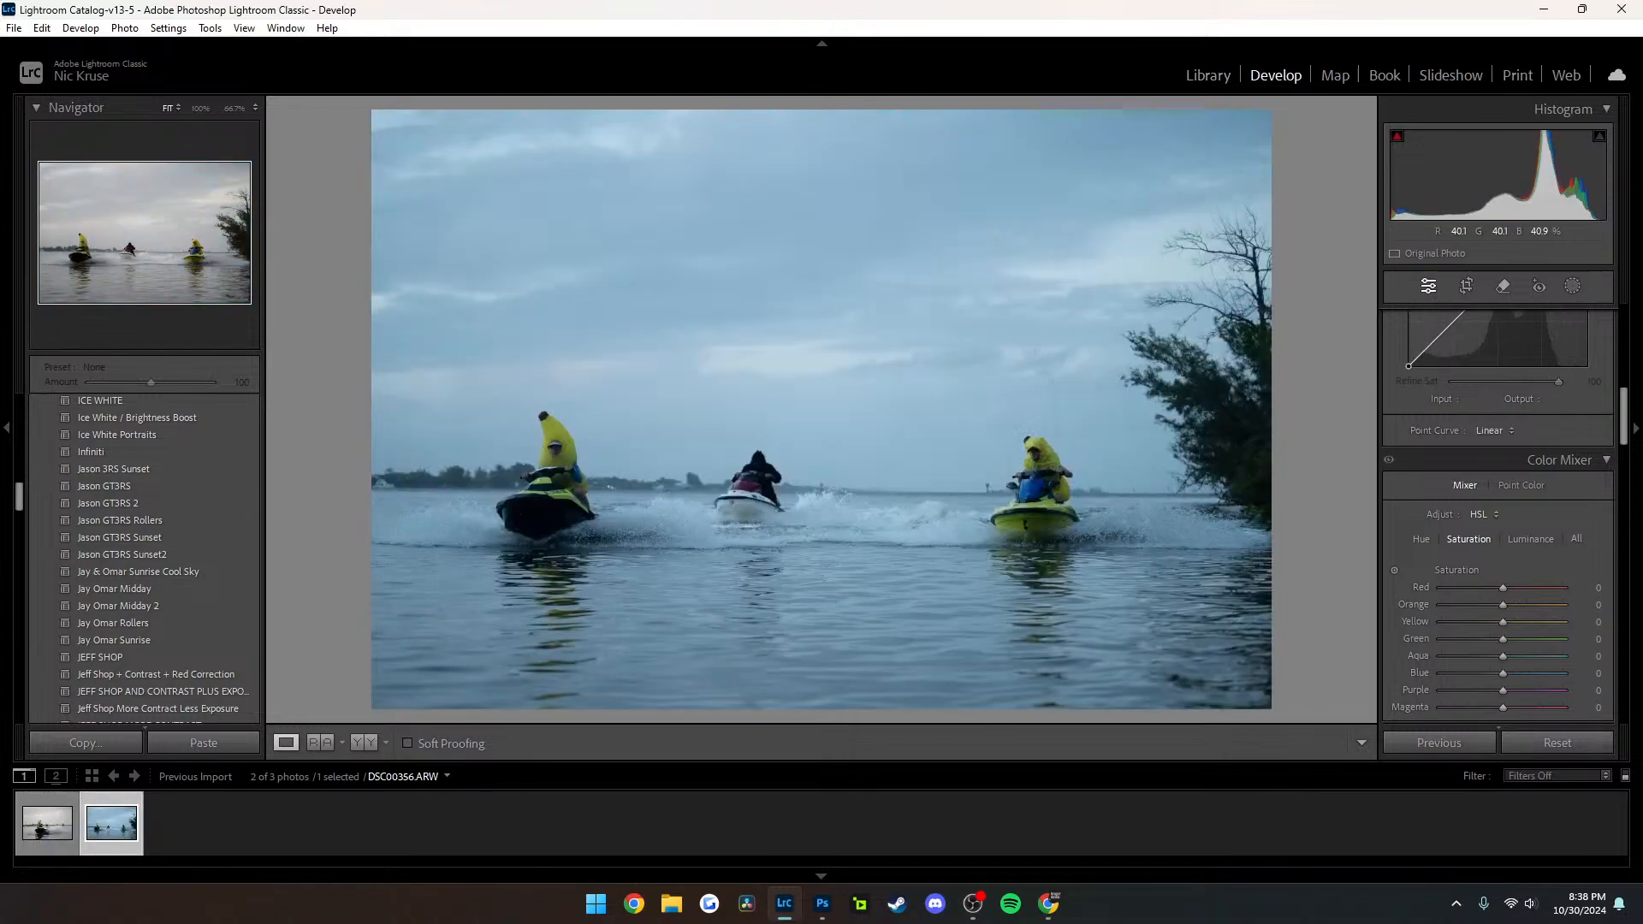
{"action": "left_click", "coordinate": [557, 479]}
{"action": "left_click_drag", "start_coordinate": [840, 526], "coordinate": [386, 485]}
{"action": "left_click_drag", "start_coordinate": [984, 522], "coordinate": [390, 466]}
{"action": "left_click_drag", "start_coordinate": [941, 500], "coordinate": [523, 466]}
{"action": "left_click_drag", "start_coordinate": [740, 467], "coordinate": [524, 472]}
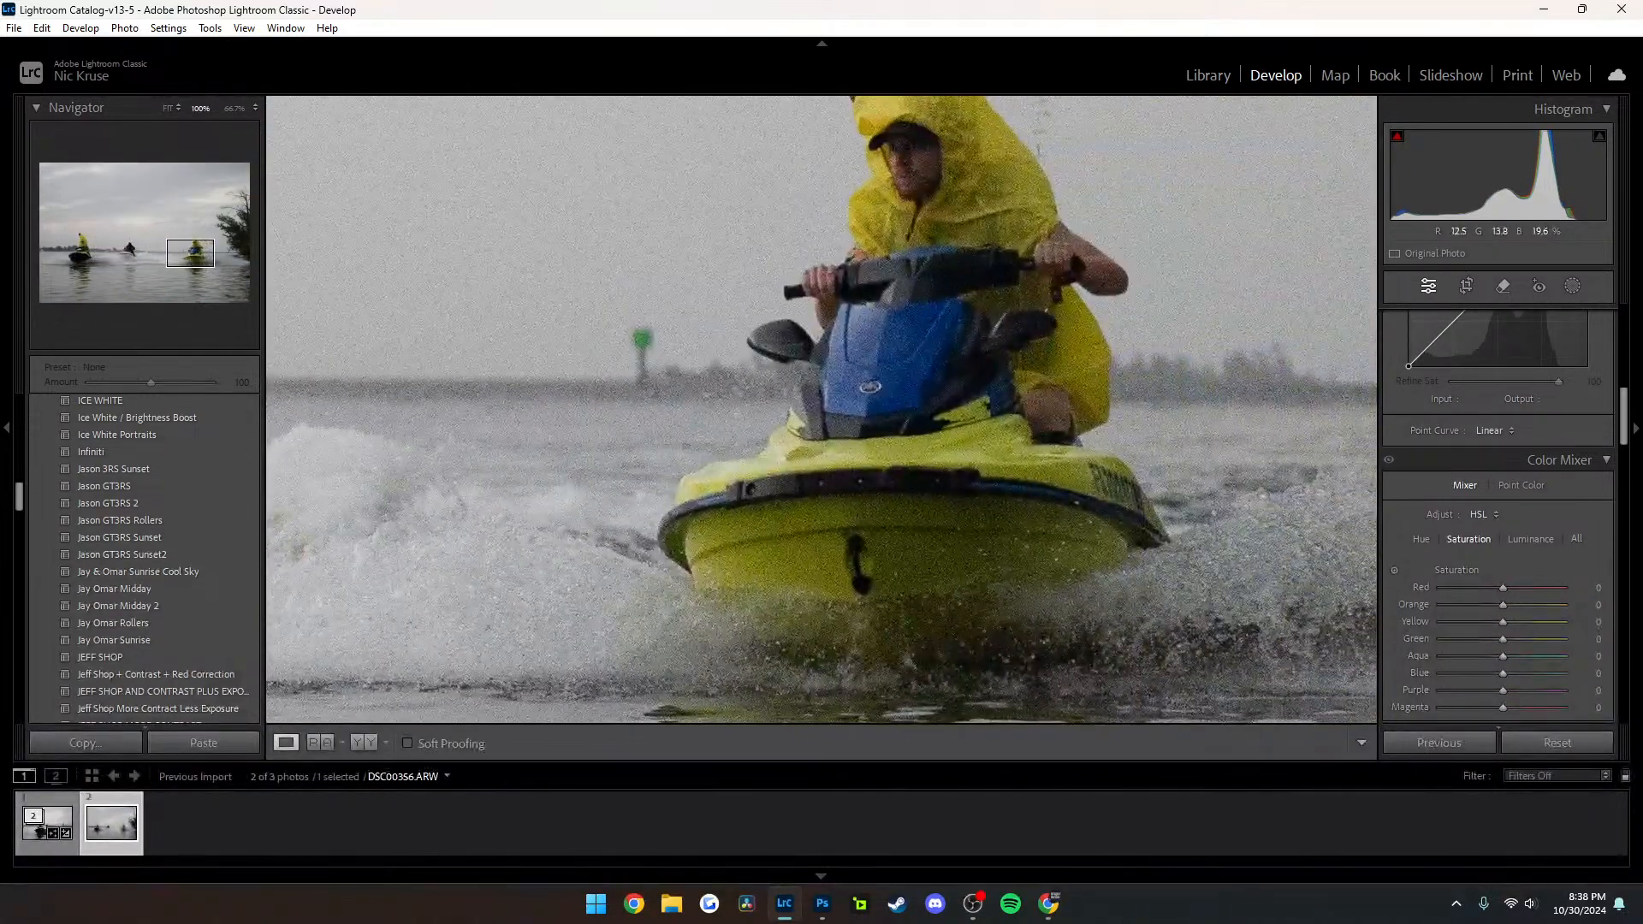
{"action": "left_click", "coordinate": [524, 472]}
{"action": "left_click", "coordinate": [1207, 76]}
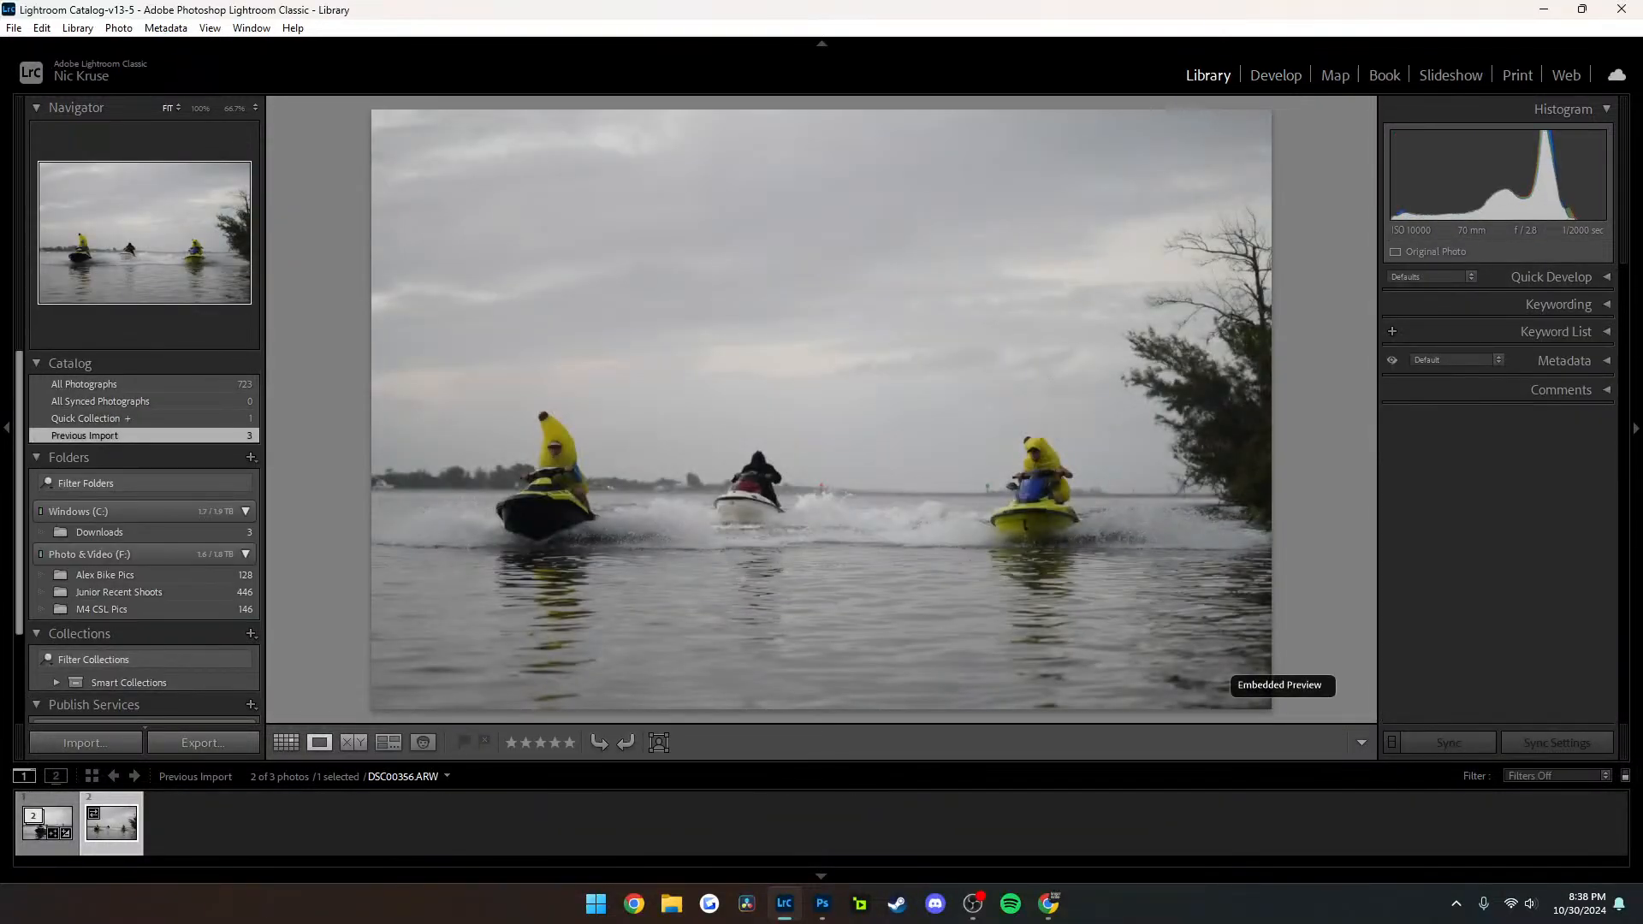
{"action": "left_click", "coordinate": [823, 903]}
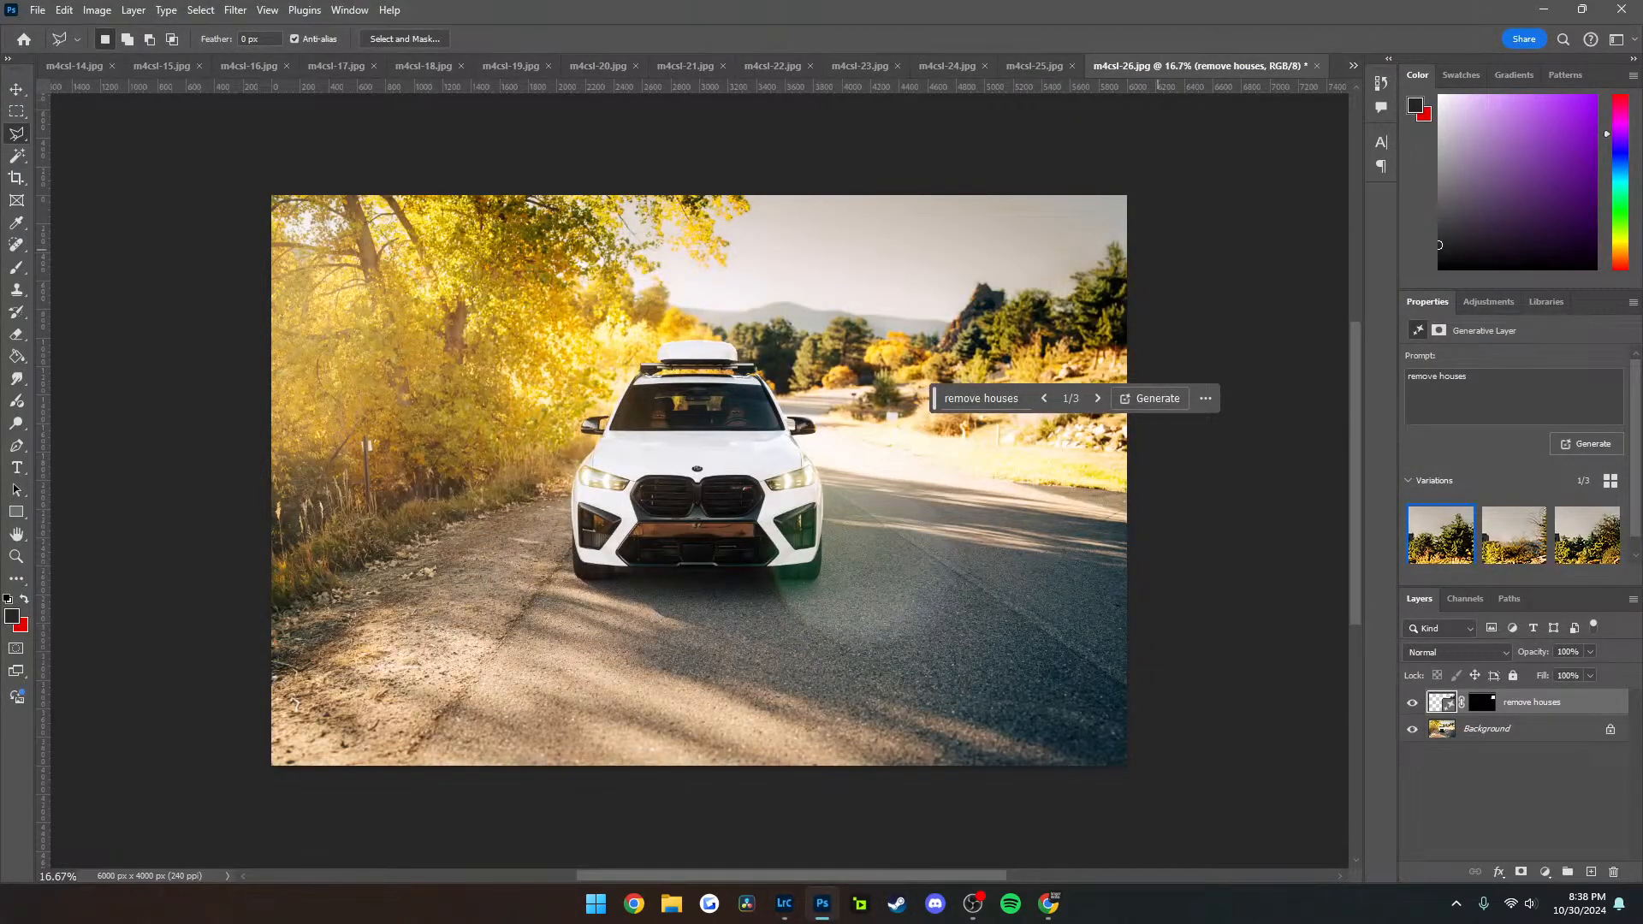
{"action": "left_click", "coordinate": [1208, 264]}
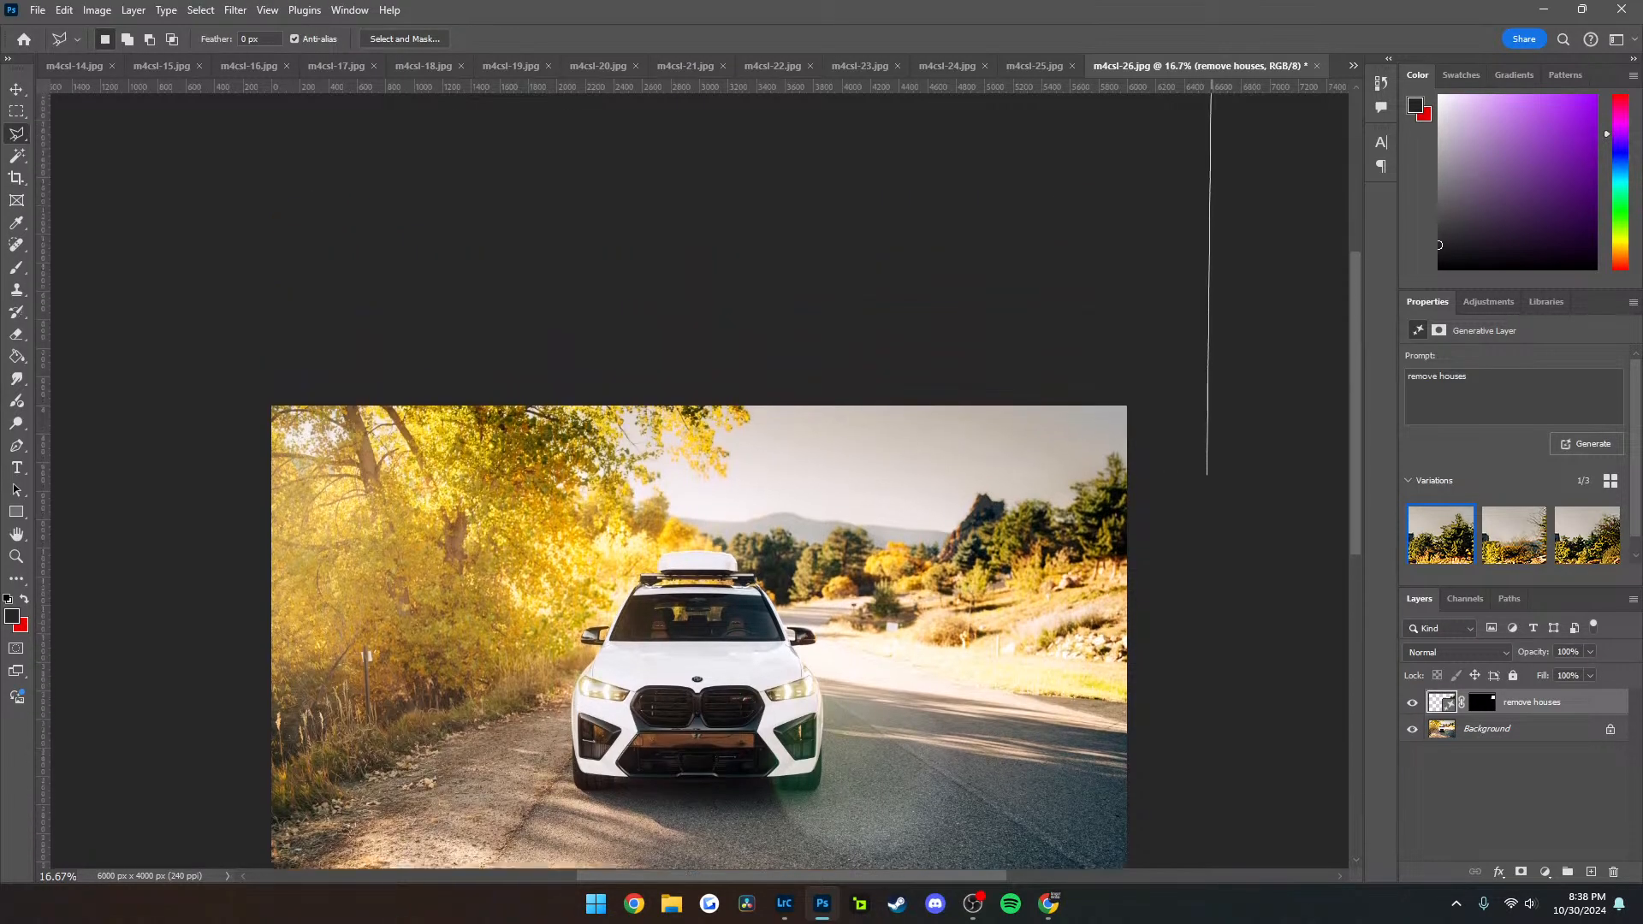
{"action": "left_click", "coordinate": [1210, 208]}
{"action": "double_click", "coordinate": [1199, 256]}
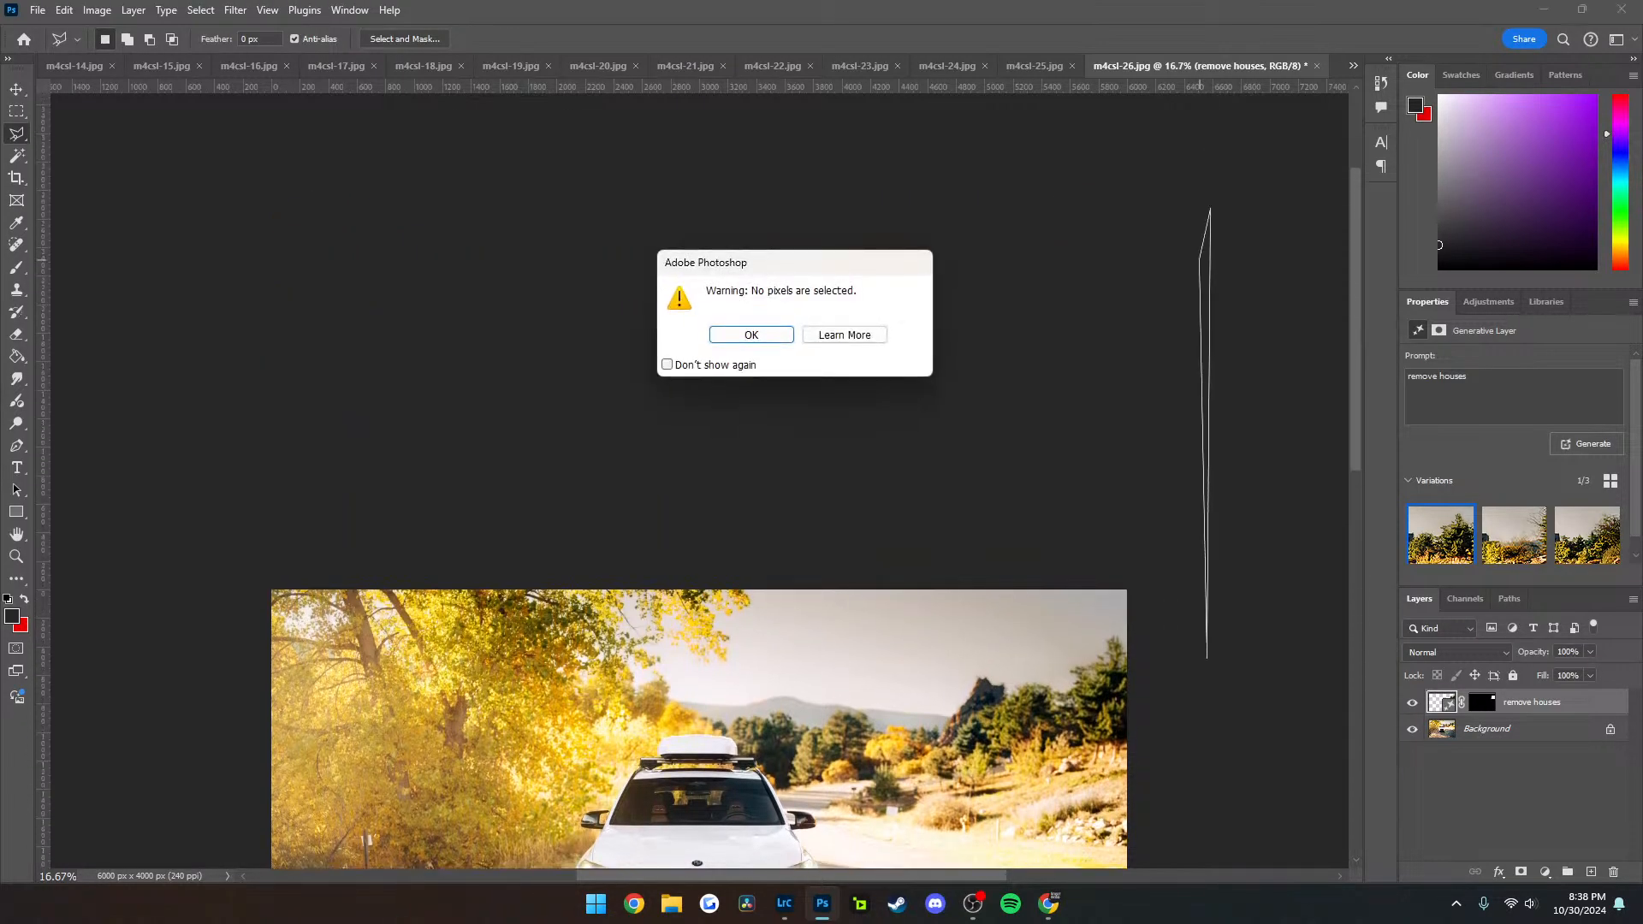
{"action": "left_click", "coordinate": [751, 335]}
{"action": "scroll", "coordinate": [1072, 379], "scroll_direction": "down", "scroll_amount": 2}
{"action": "scroll", "coordinate": [1072, 379], "scroll_direction": "down", "scroll_amount": 4}
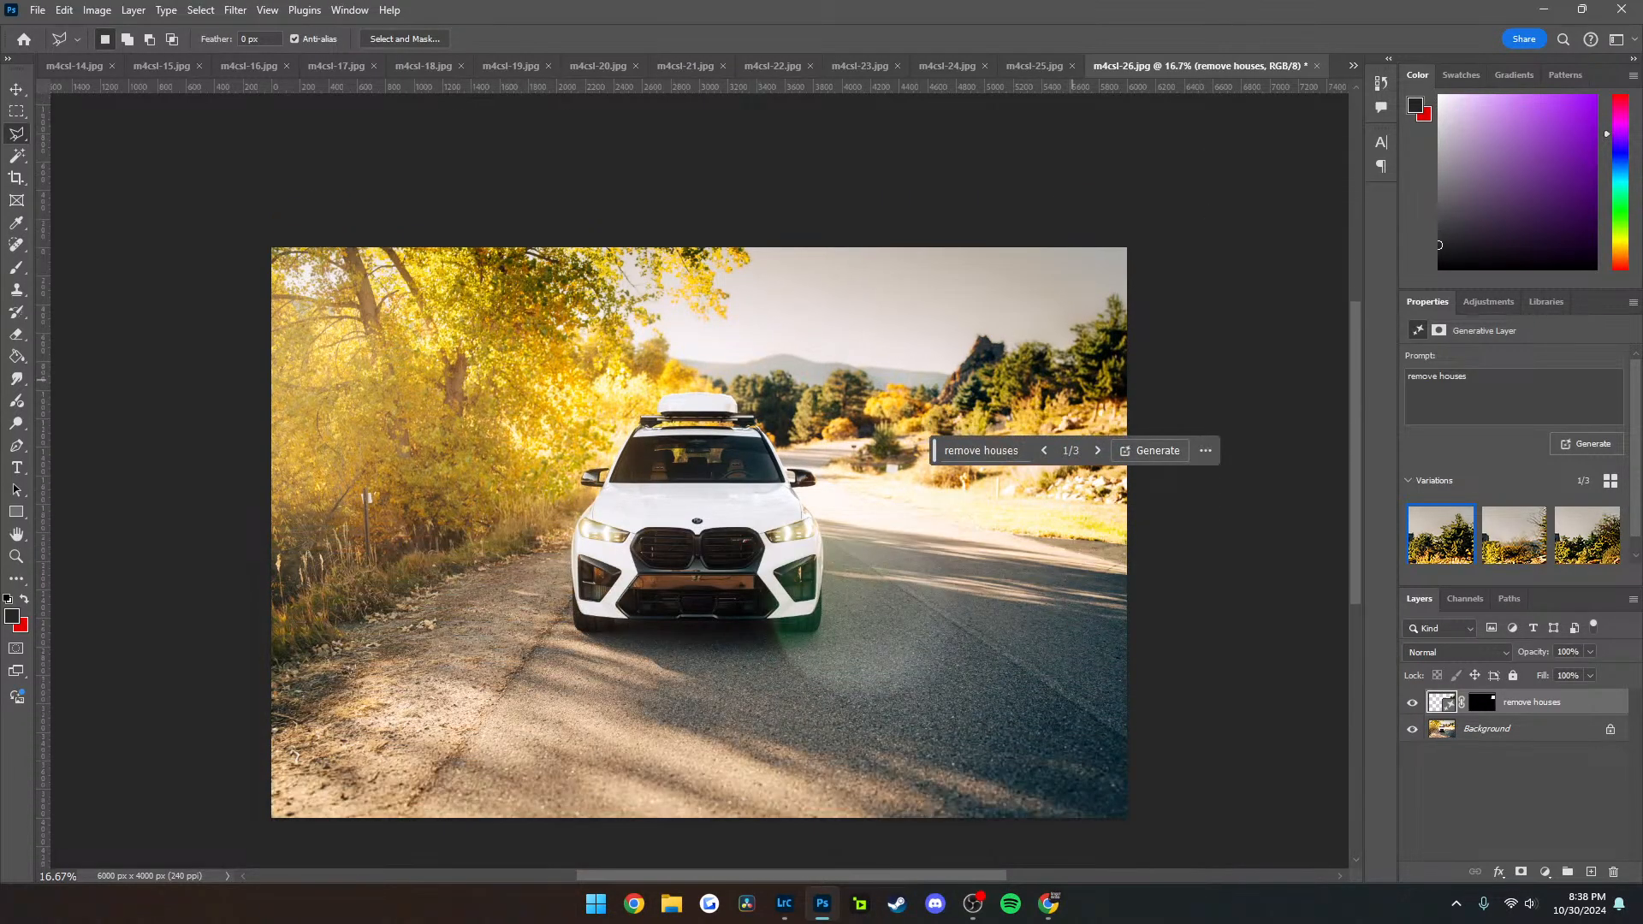
Remove the roadside post beside the yellow trees with a Generative Fill without a prompt
{"action": "key", "text": "m"}
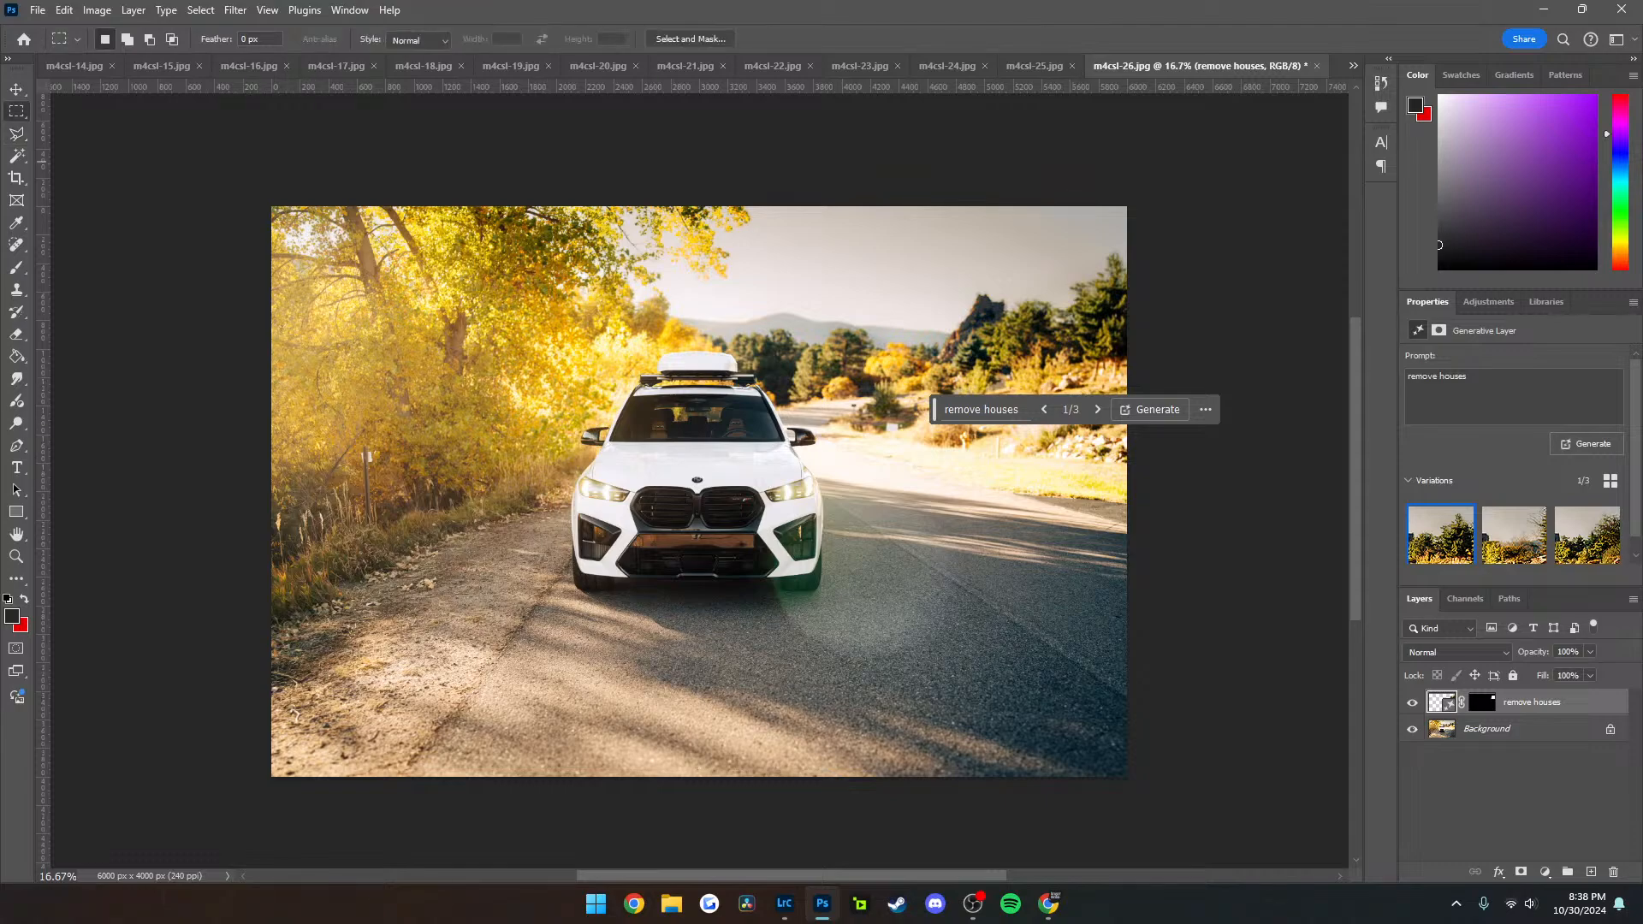
{"action": "left_click_drag", "start_coordinate": [352, 442], "coordinate": [387, 531]}
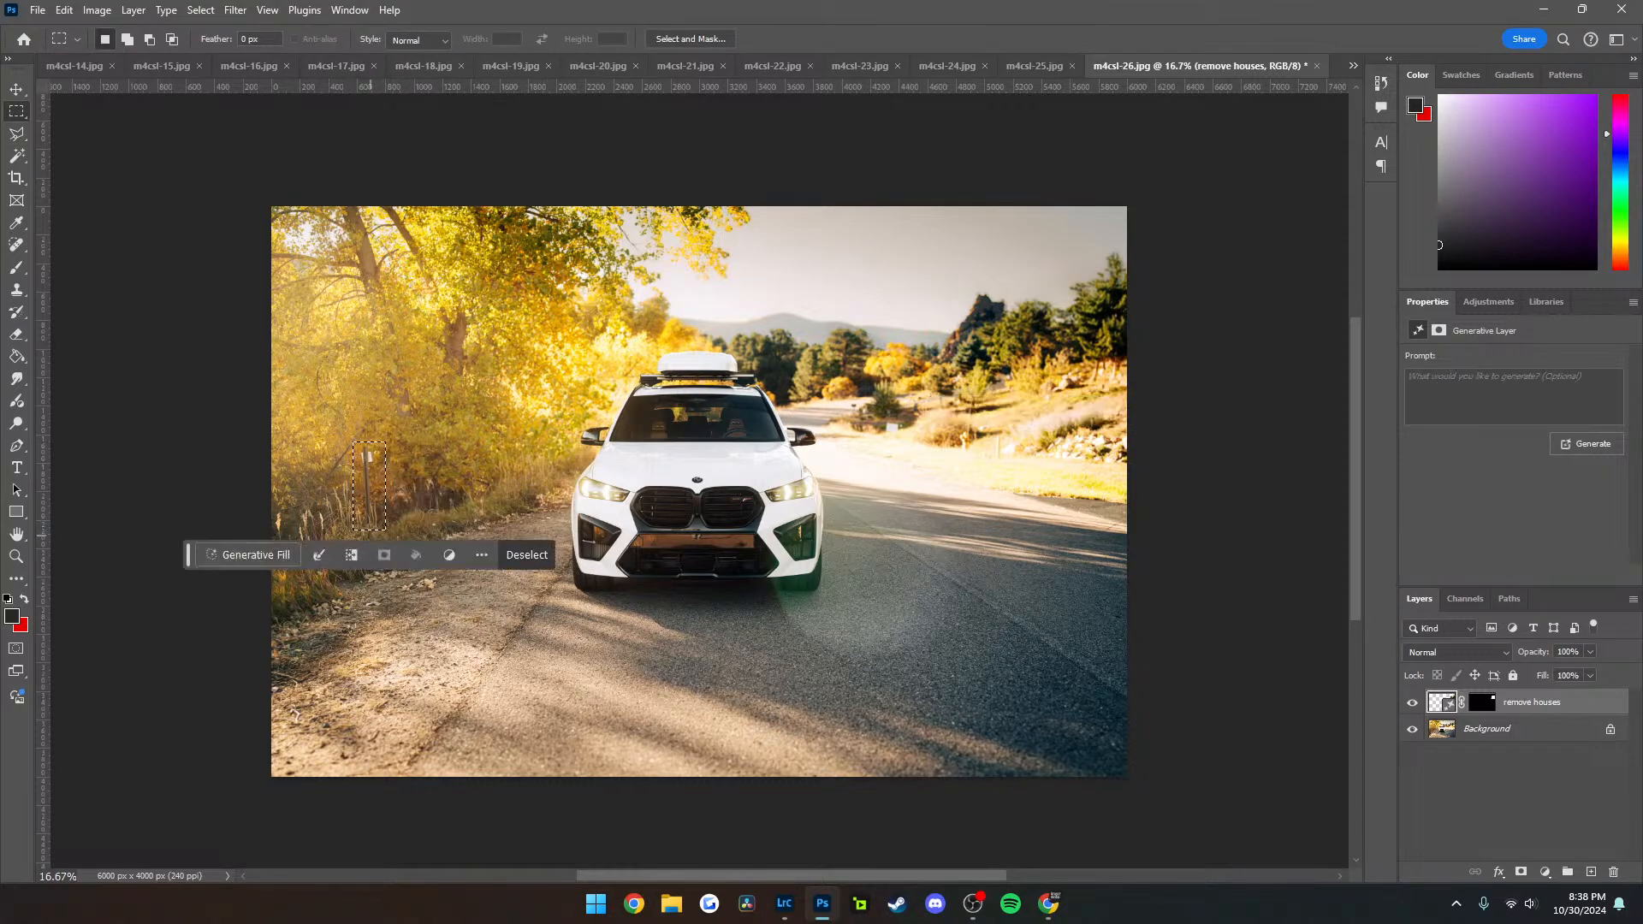
{"action": "left_click", "coordinate": [514, 556]}
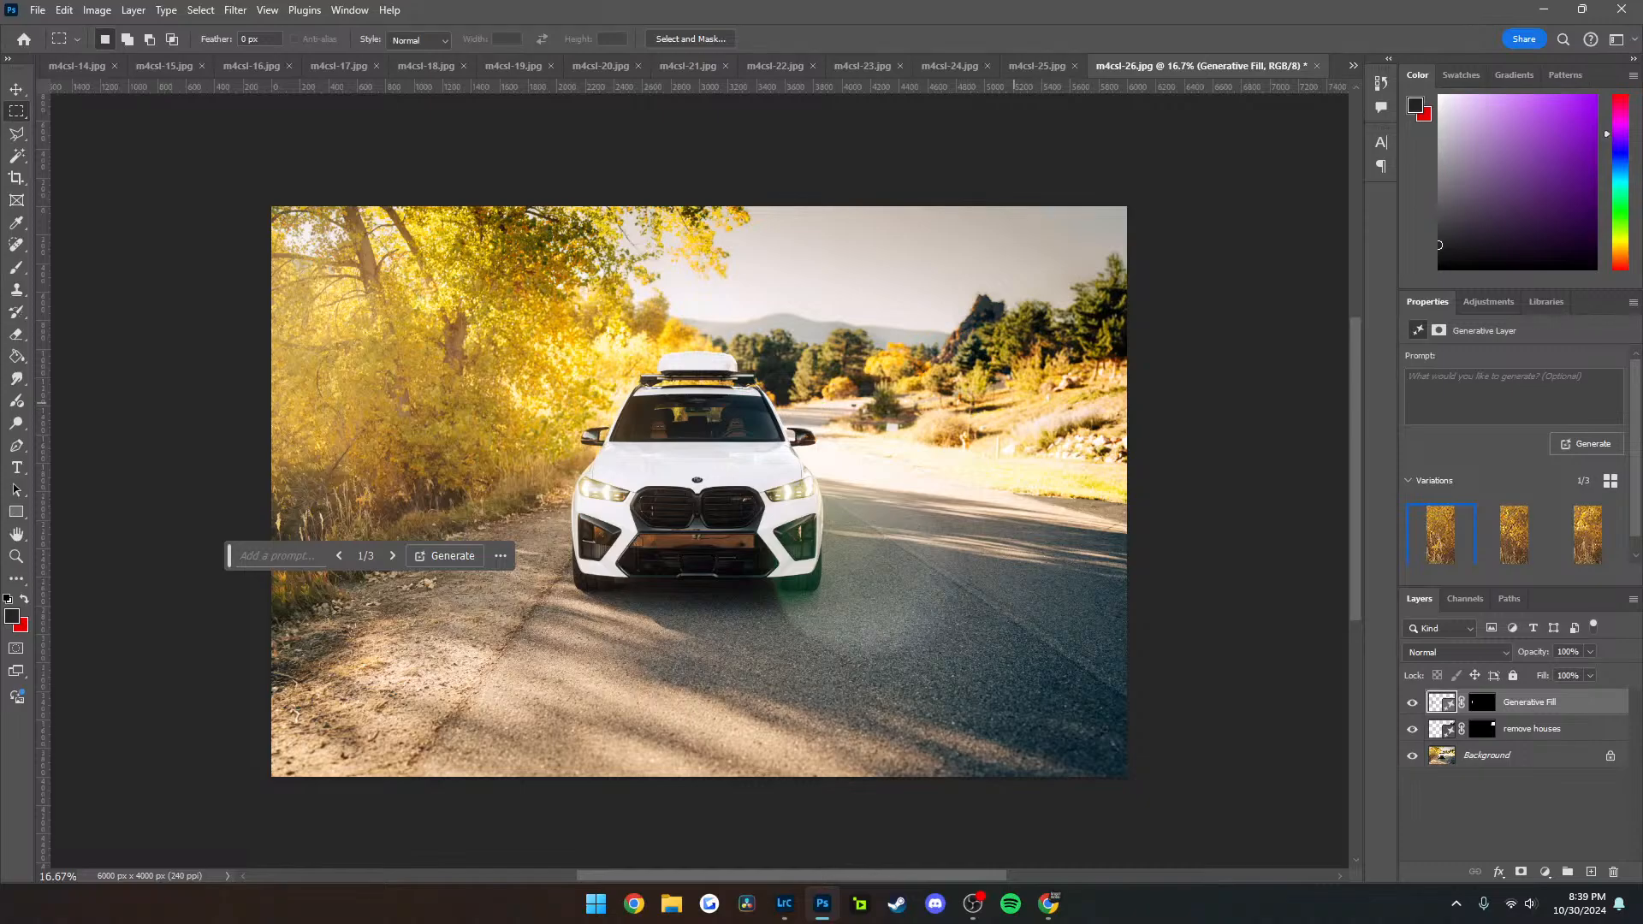
Export m4csl-26 as a JPG, replacing the existing file, and close the document without saving its changes
{"action": "key", "text": "ctrl+shift+alt+w"}
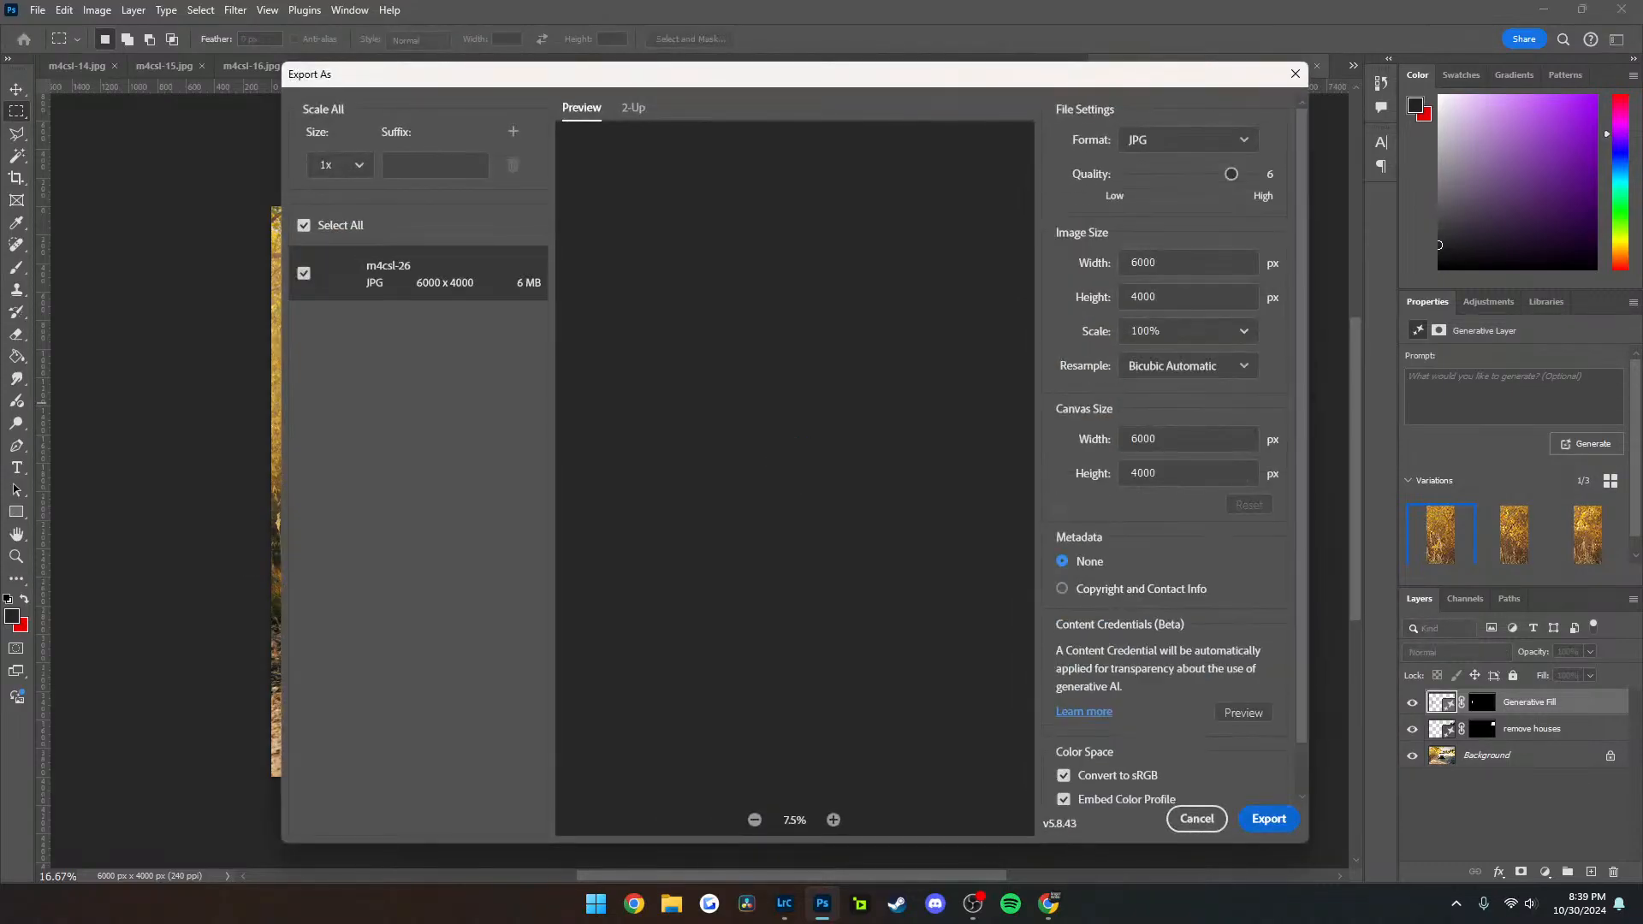
{"action": "left_click", "coordinate": [1271, 819]}
{"action": "key", "text": "Return"}
{"action": "key", "text": "Left"}
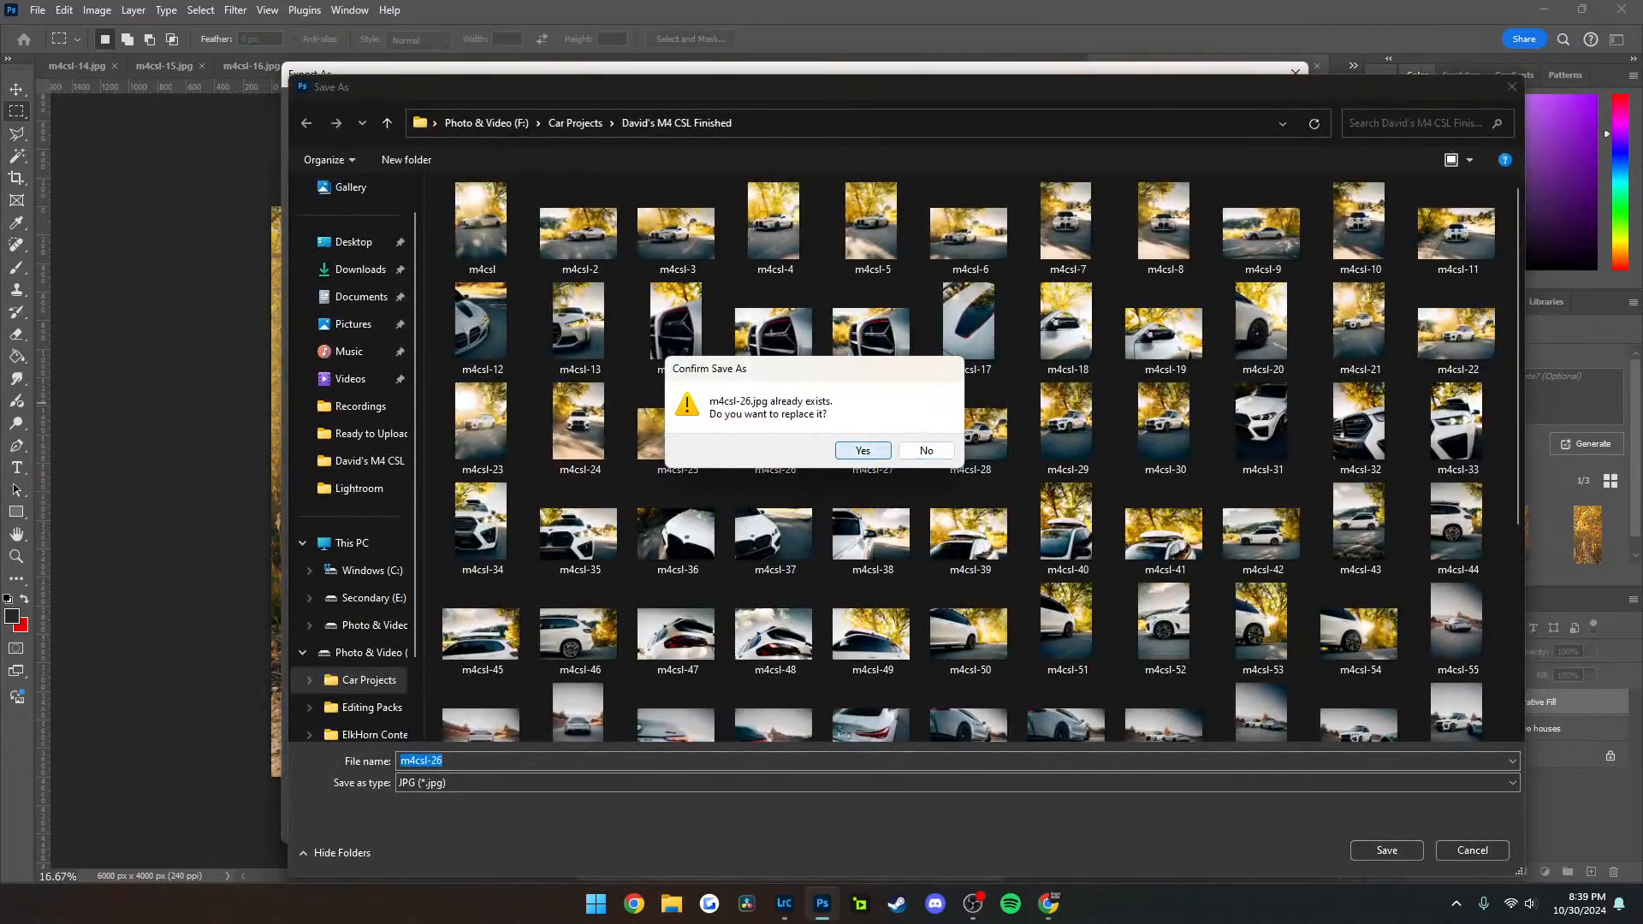
{"action": "key", "text": "Return"}
{"action": "key", "text": "ctrl+w"}
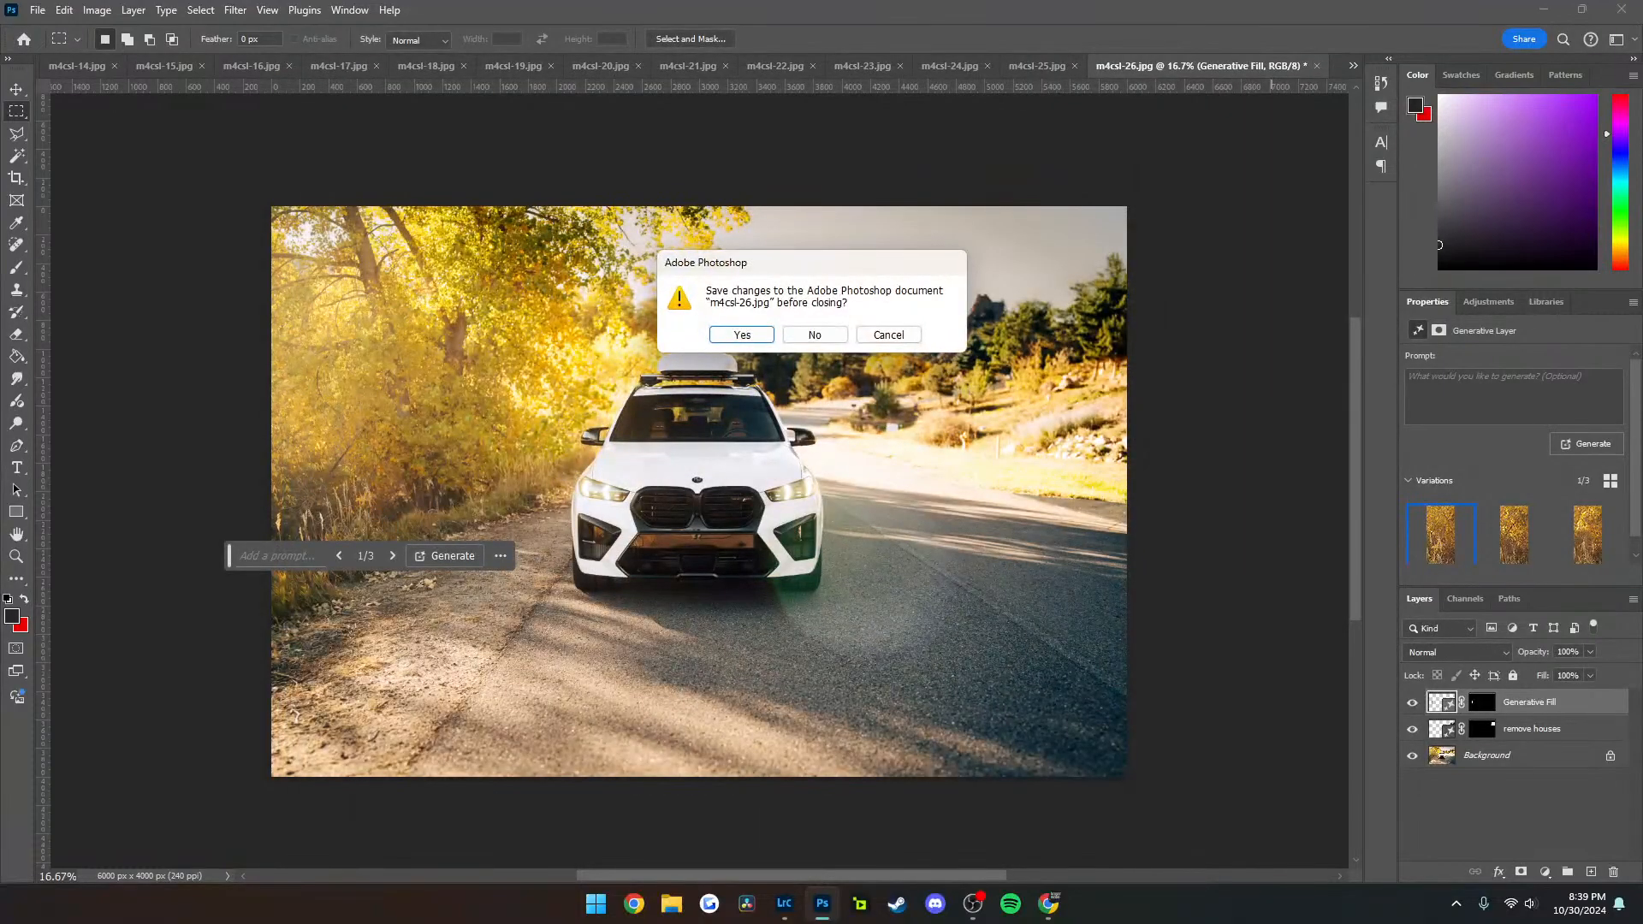
{"action": "key", "text": "n"}
Replace the houses on the hillside in m4csl-25.jpg with a promptless Generative Fill
{"action": "left_click_drag", "start_coordinate": [1138, 245], "coordinate": [1005, 371]}
{"action": "left_click", "coordinate": [945, 396]}
{"action": "left_click", "coordinate": [1236, 395]}
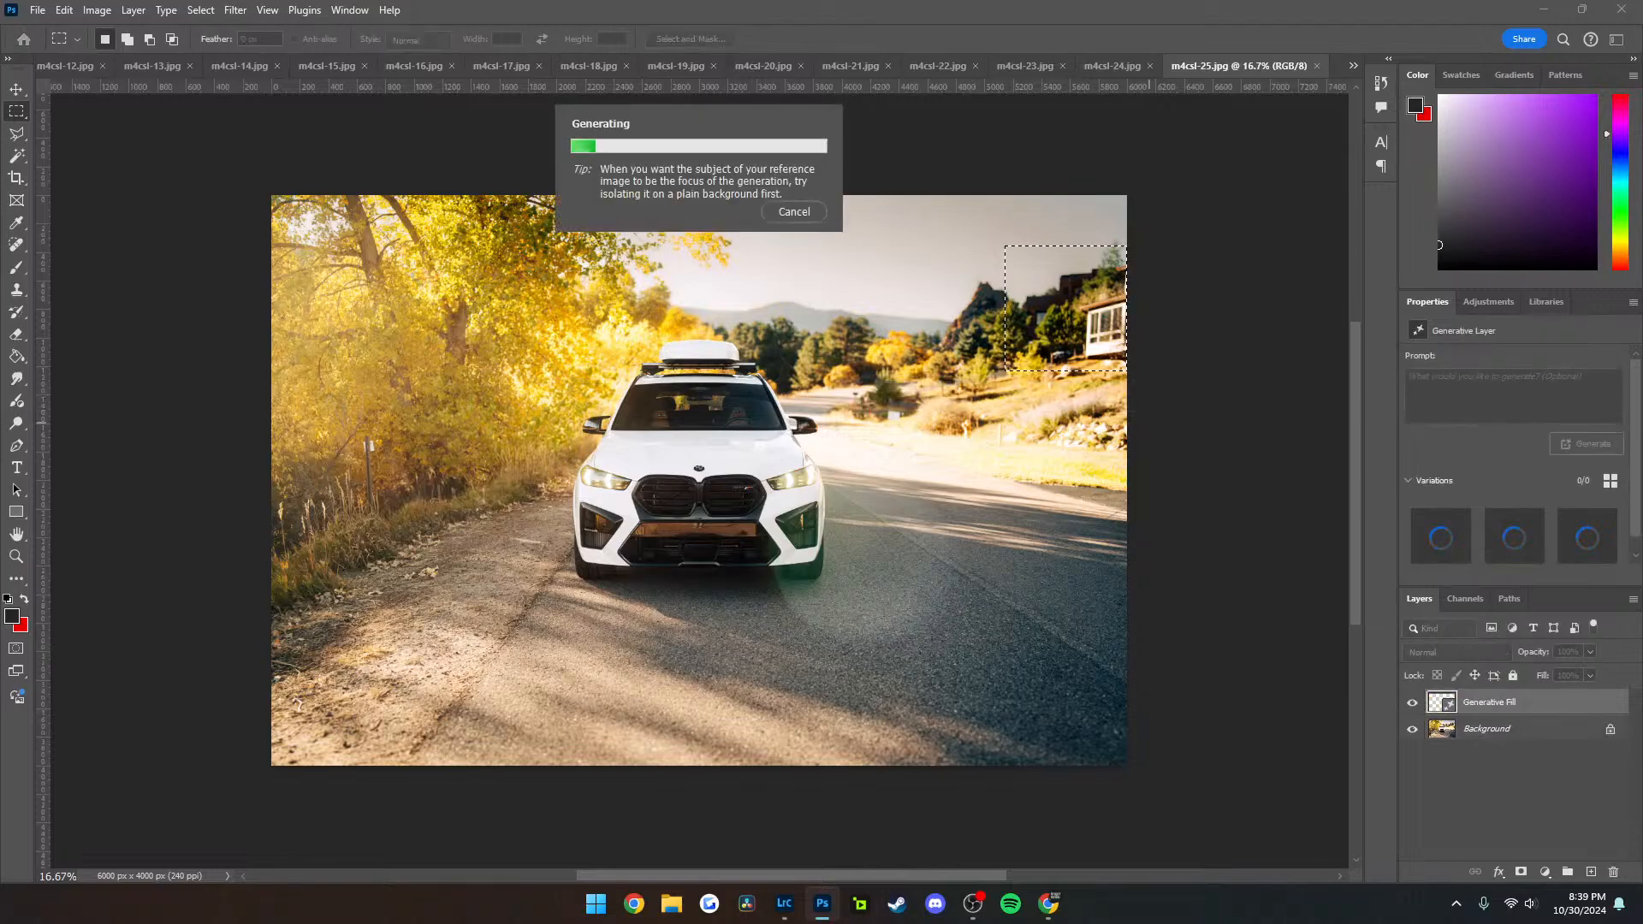
{"action": "scroll", "coordinate": [911, 415], "scroll_direction": "up", "scroll_amount": 2}
{"action": "scroll", "coordinate": [906, 416], "scroll_direction": "up", "scroll_amount": 5}
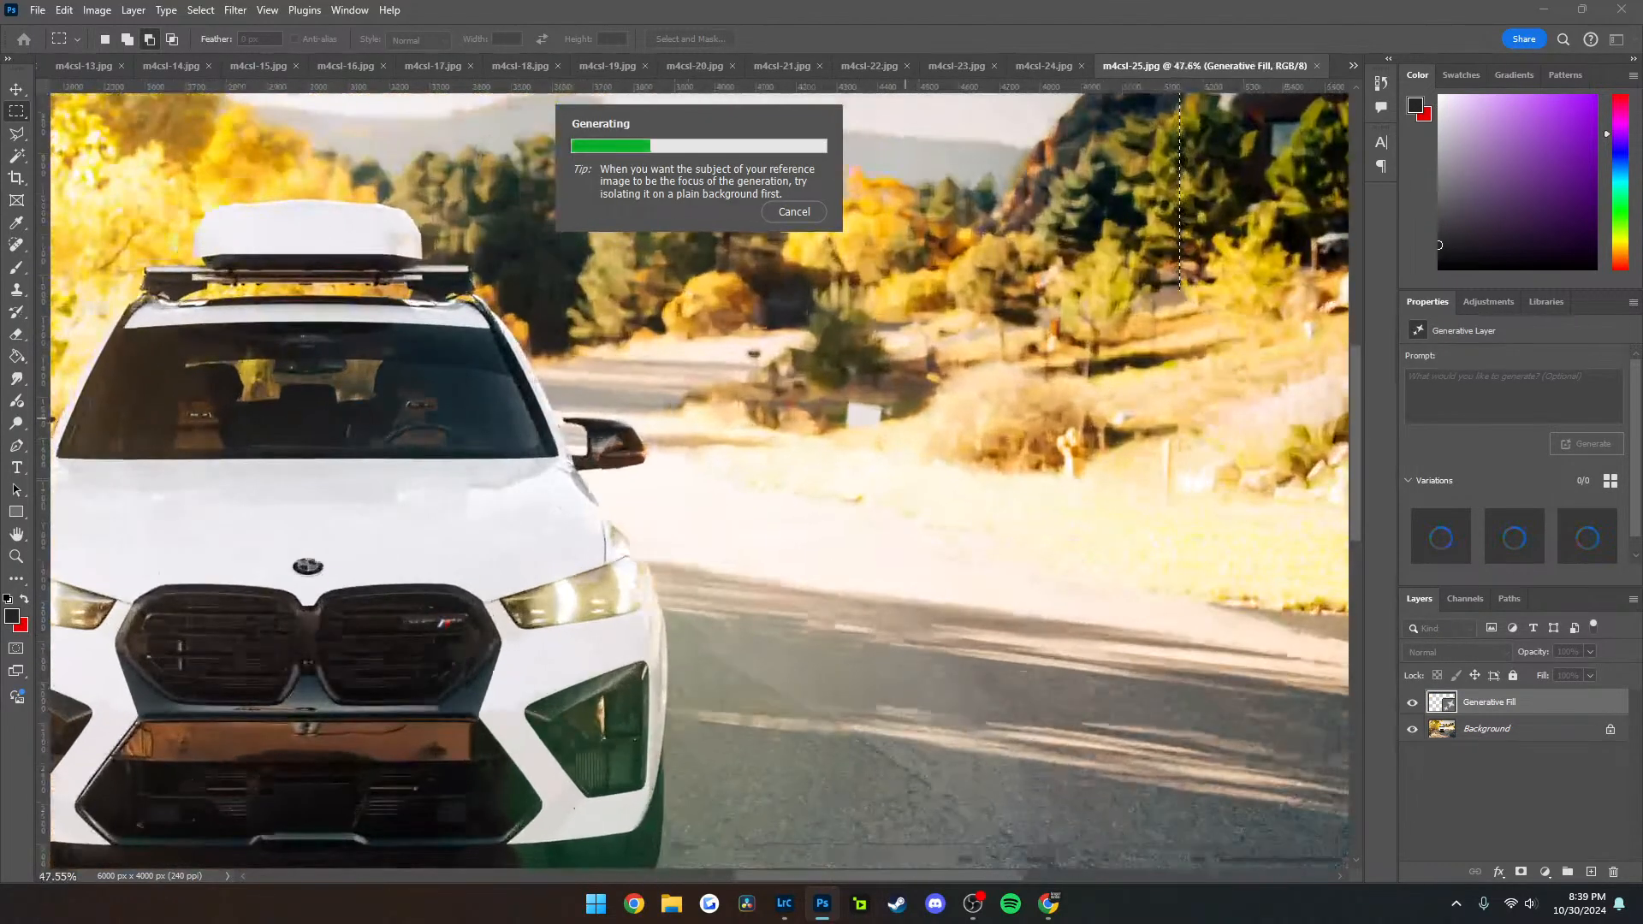
{"action": "scroll", "coordinate": [948, 382], "scroll_direction": "down", "scroll_amount": 13}
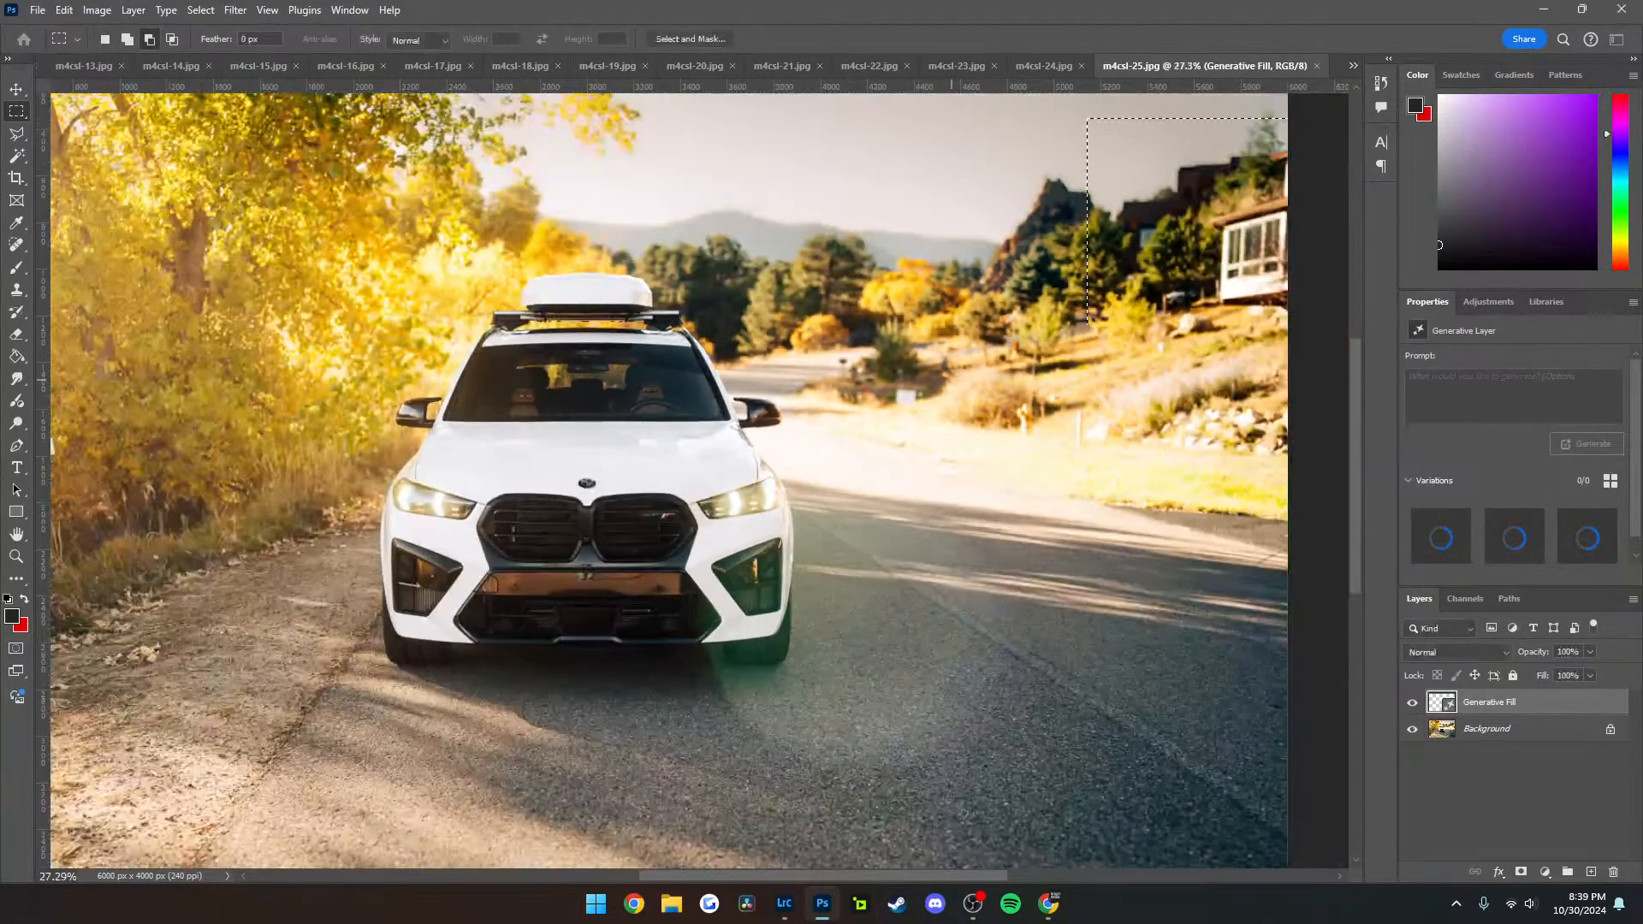
{"action": "scroll", "coordinate": [1018, 321], "scroll_direction": "up", "scroll_amount": 6}
{"action": "scroll", "coordinate": [1021, 323], "scroll_direction": "down", "scroll_amount": 4}
{"action": "scroll", "coordinate": [1172, 332], "scroll_direction": "down", "scroll_amount": 1}
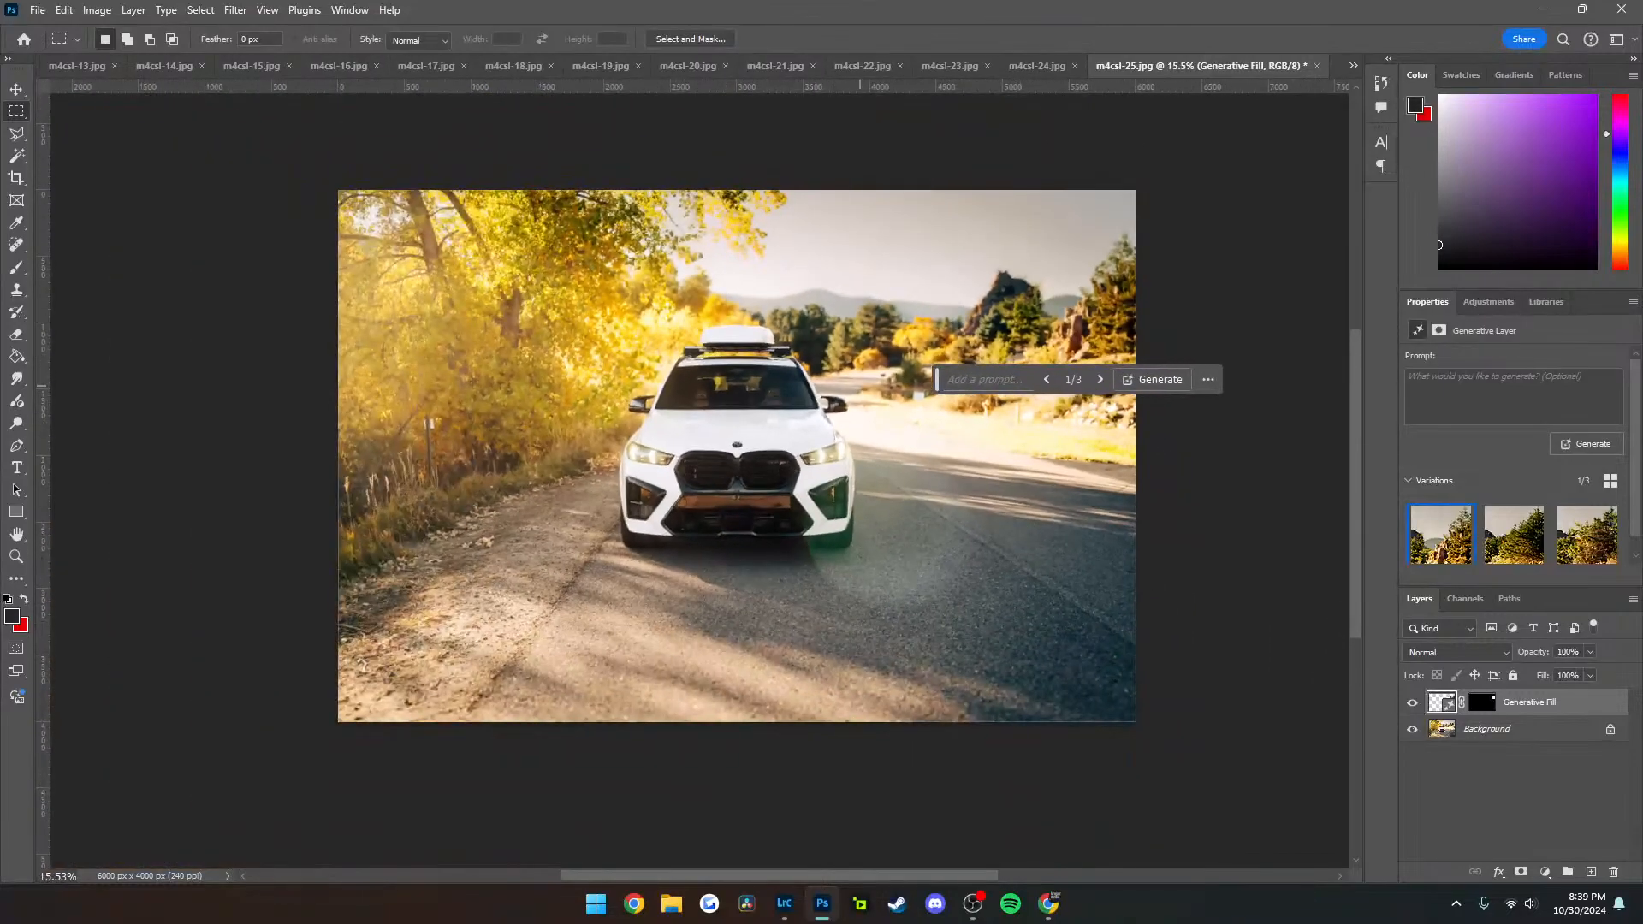
Remove the thin post in the grass beside the dirt shoulder with a Generative Fill without a prompt
{"action": "scroll", "coordinate": [776, 422], "scroll_direction": "up", "scroll_amount": 3}
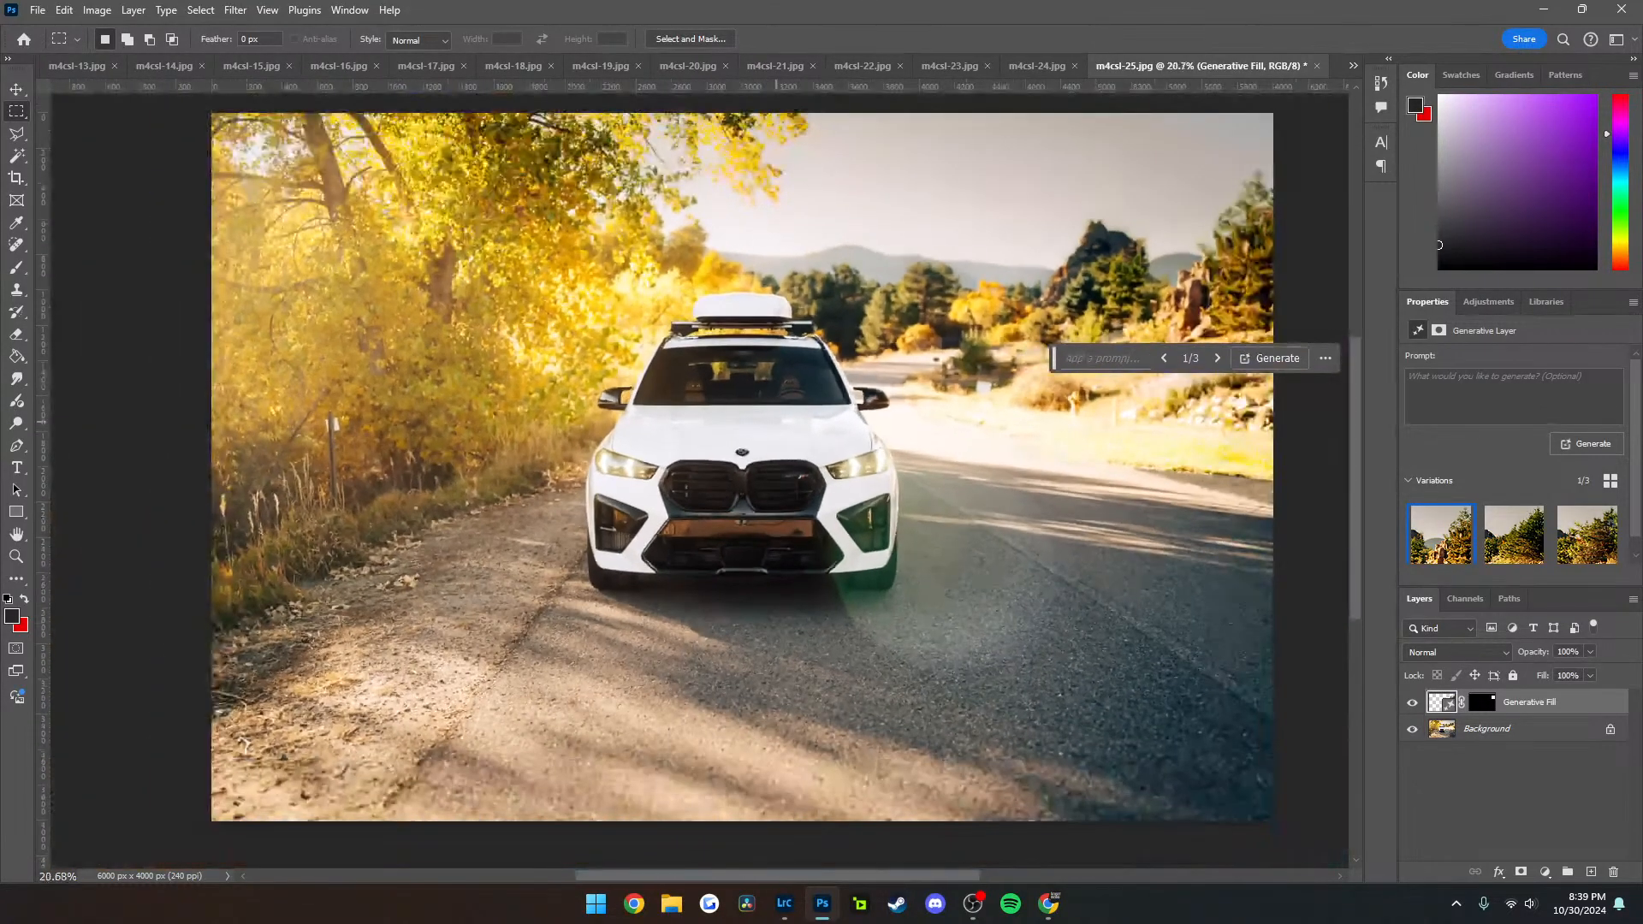
{"action": "left_click_drag", "start_coordinate": [349, 492], "coordinate": [357, 520]}
{"action": "left_click", "coordinate": [219, 543]}
{"action": "left_click", "coordinate": [503, 543]}
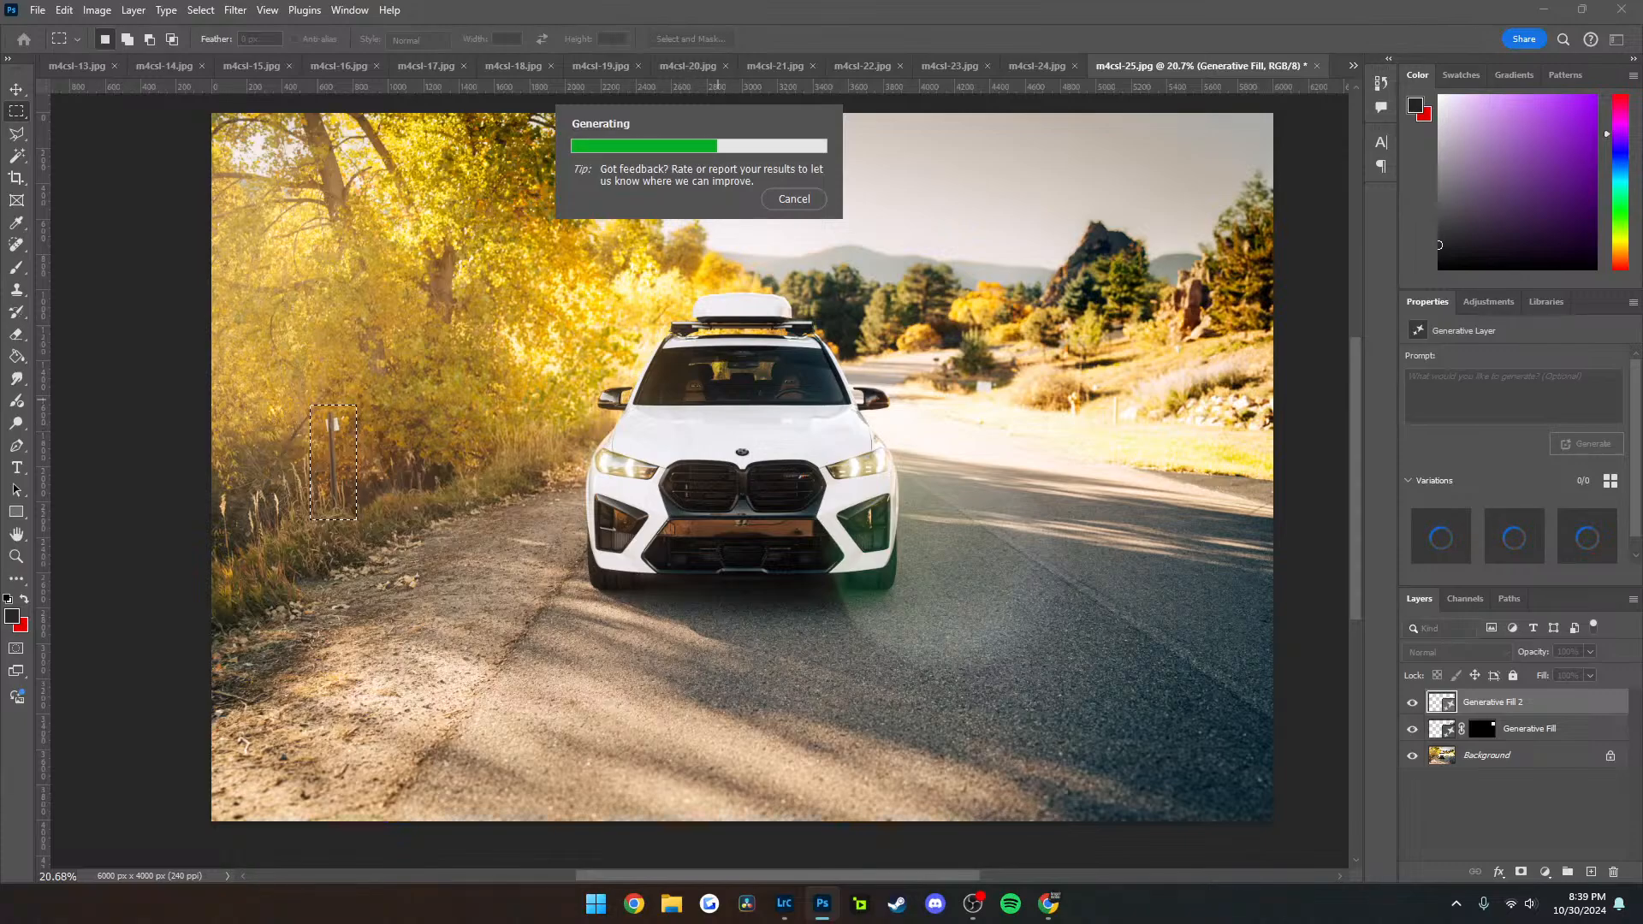
Select the white sign, mailboxes, hydrant and small posts across the road together and remove them with a promptless Generative Fill
{"action": "scroll", "coordinate": [925, 367], "scroll_direction": "down", "scroll_amount": 1}
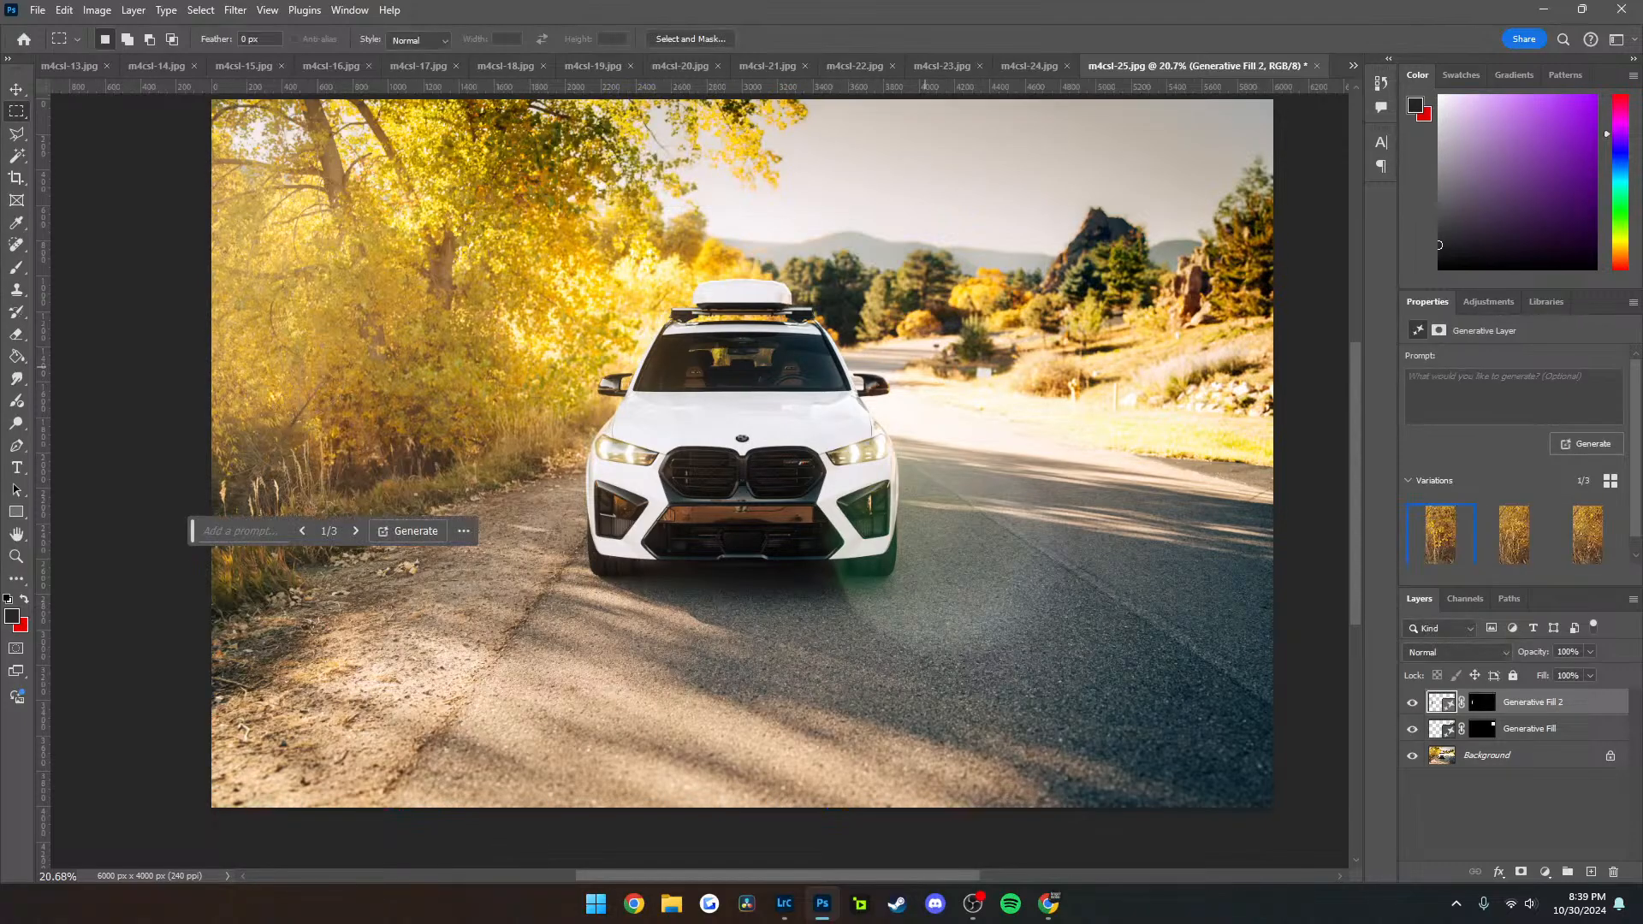
{"action": "scroll", "coordinate": [925, 367], "scroll_direction": "right", "scroll_amount": 7}
{"action": "scroll", "coordinate": [890, 302], "scroll_direction": "up", "scroll_amount": 8}
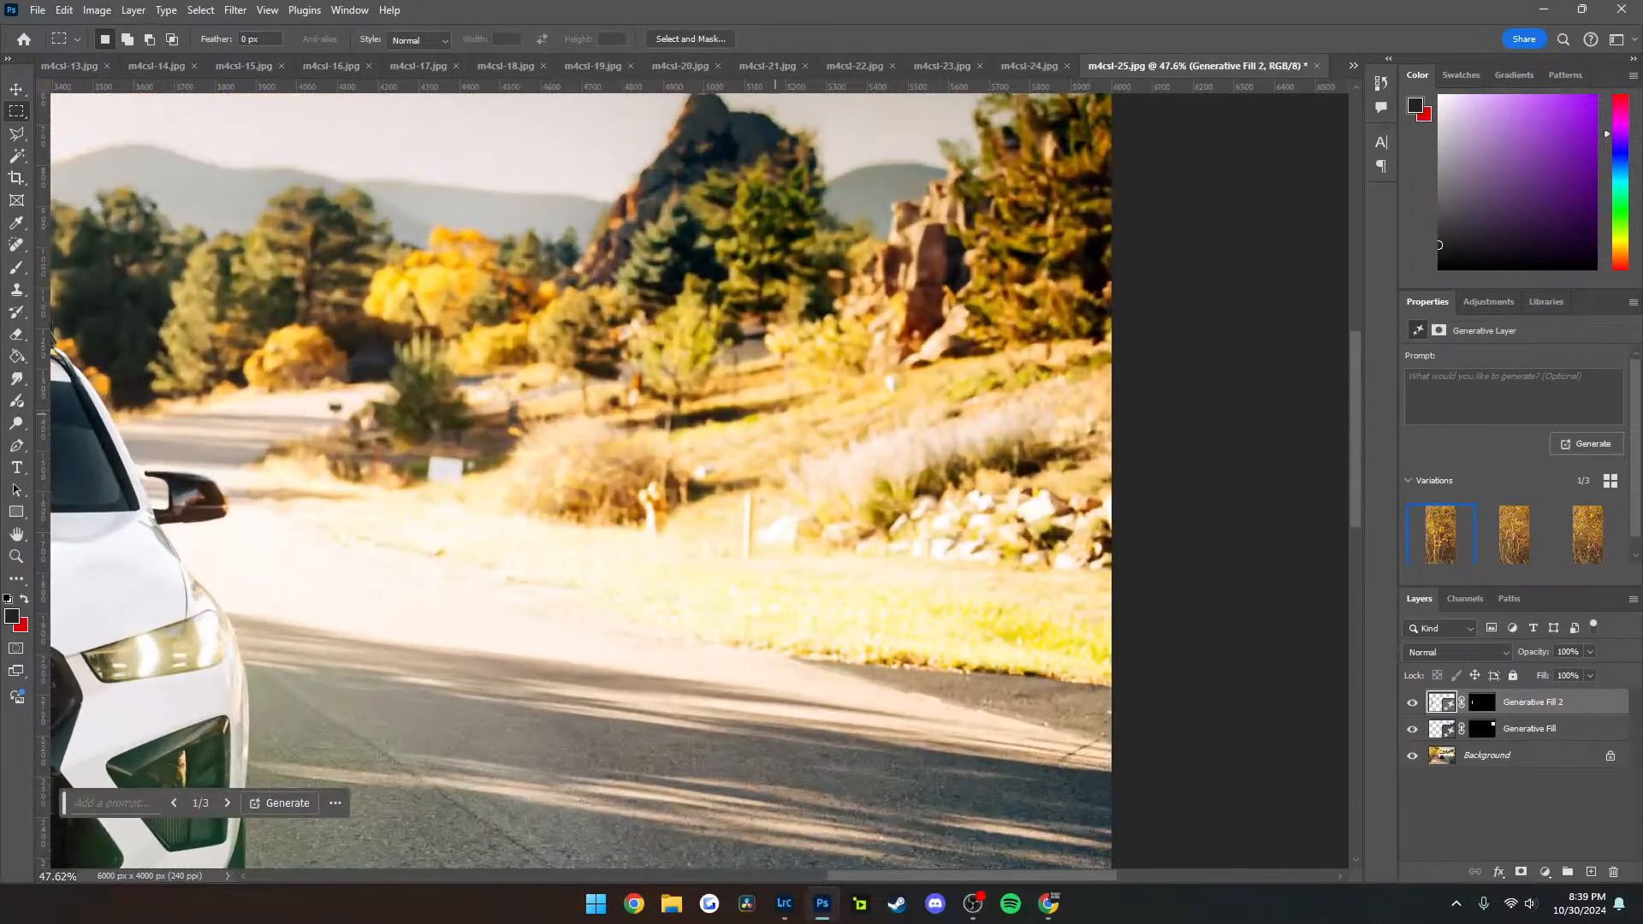
{"action": "scroll", "coordinate": [775, 414], "scroll_direction": "left", "scroll_amount": 2}
{"action": "left_click_drag", "start_coordinate": [518, 450], "coordinate": [566, 497]}
{"action": "left_click_drag", "start_coordinate": [726, 473], "coordinate": [767, 545]}
{"action": "left_click_drag", "start_coordinate": [824, 489], "coordinate": [864, 564]}
{"action": "left_click_drag", "start_coordinate": [713, 358], "coordinate": [745, 423]}
{"action": "left_click_drag", "start_coordinate": [970, 372], "coordinate": [1007, 404]}
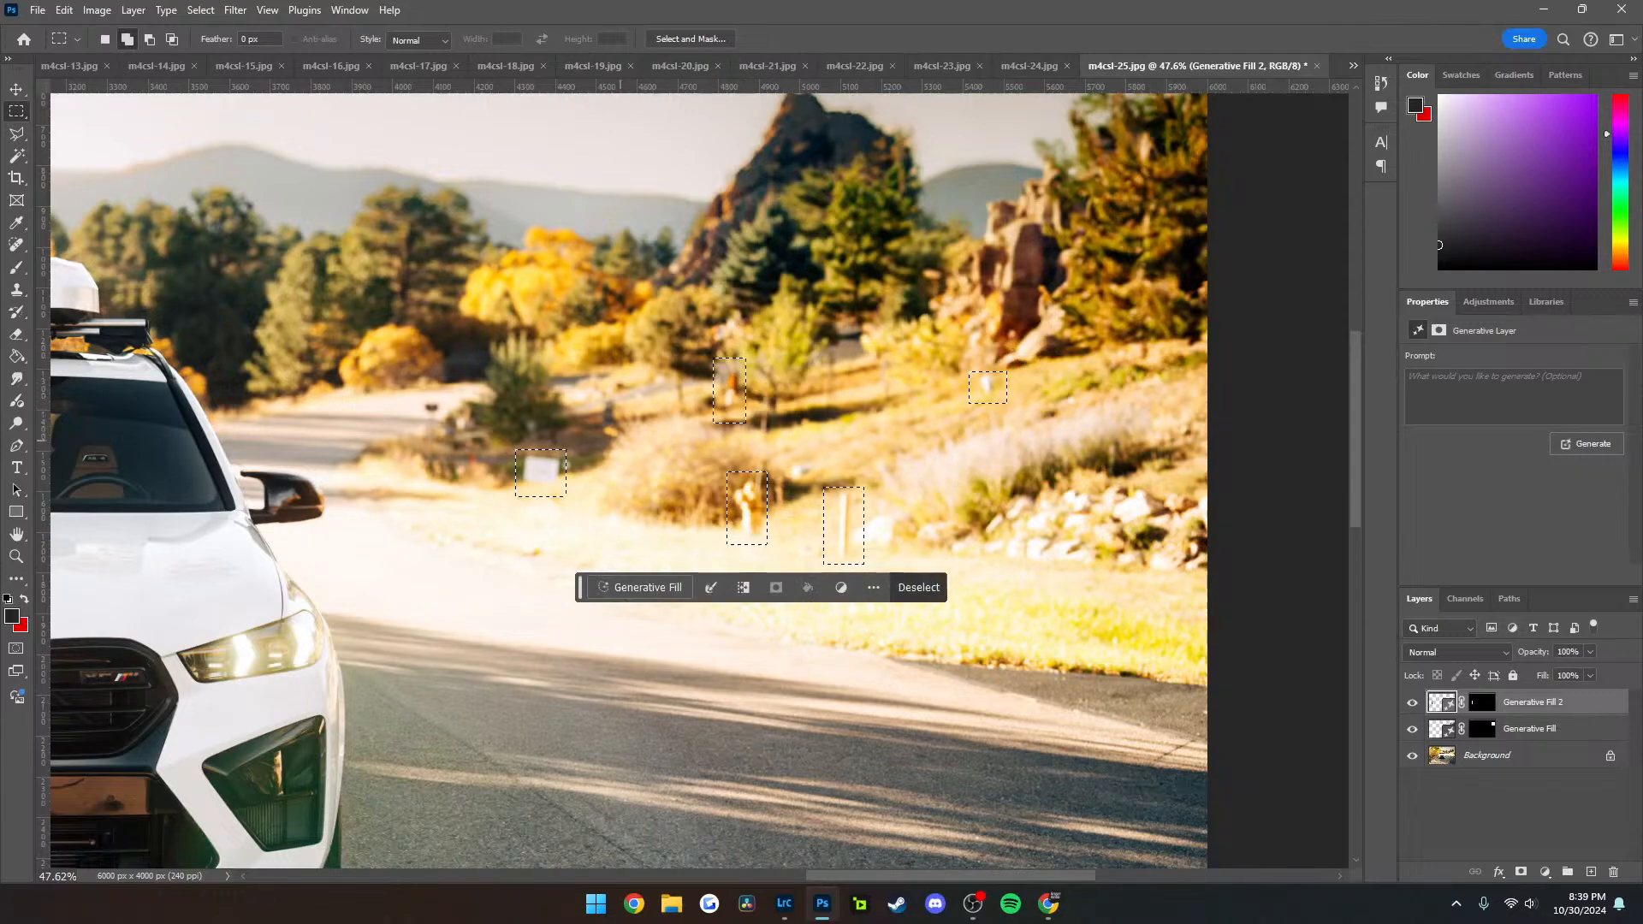
{"action": "left_click_drag", "start_coordinate": [460, 448], "coordinate": [485, 467]}
{"action": "left_click_drag", "start_coordinate": [424, 396], "coordinate": [447, 447]}
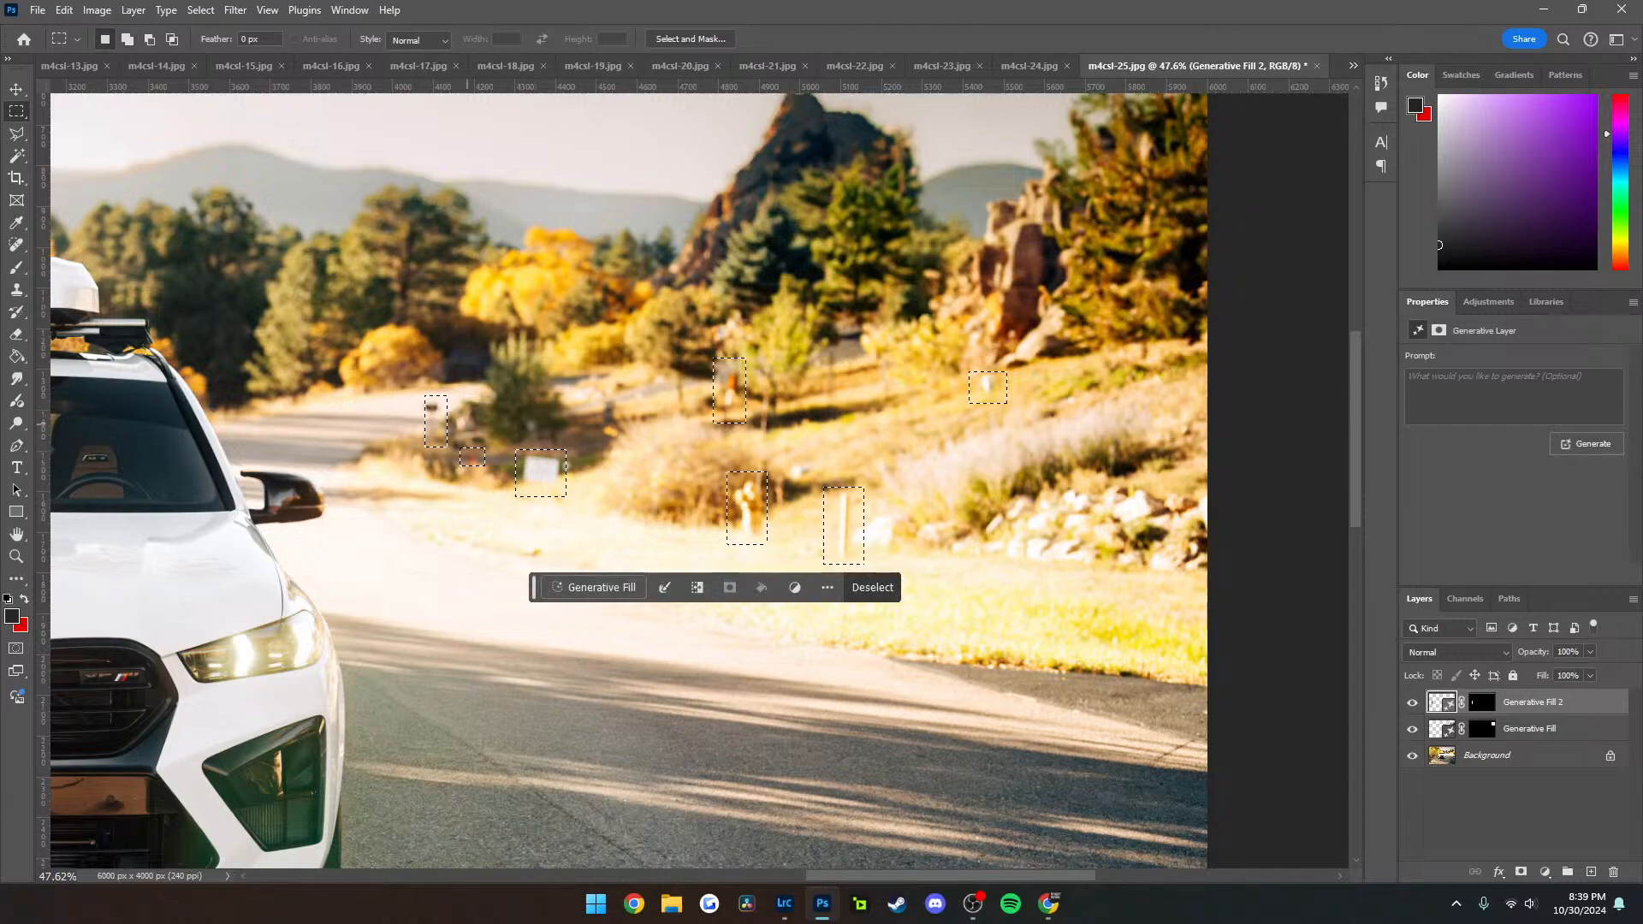
{"action": "left_click_drag", "start_coordinate": [419, 391], "coordinate": [495, 471]}
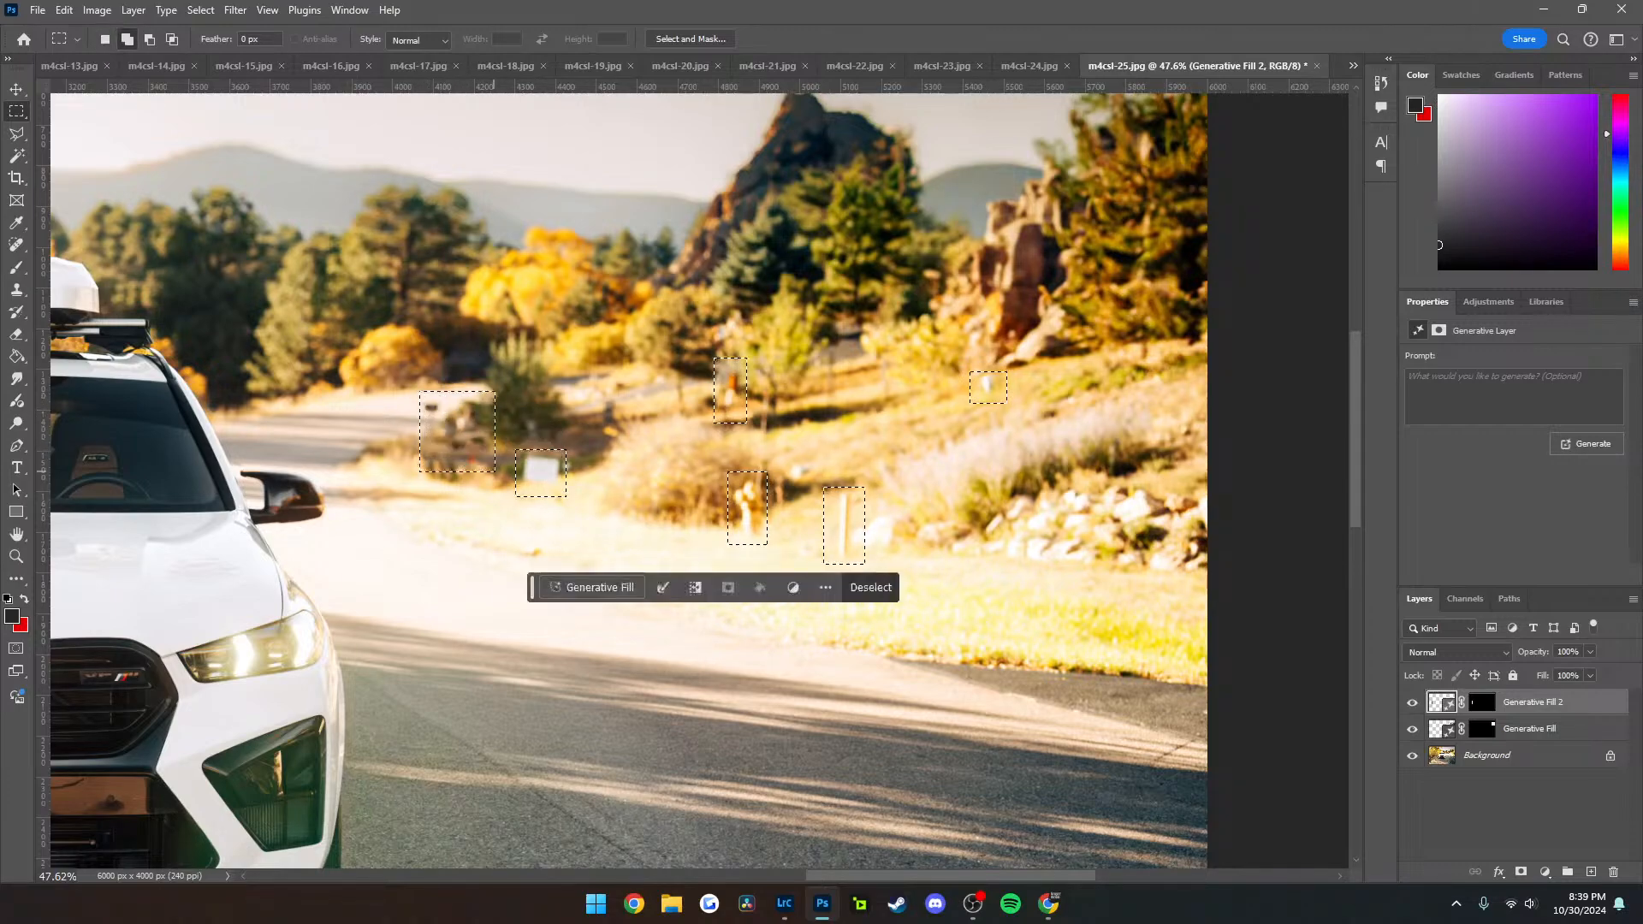
{"action": "left_click", "coordinate": [595, 587]}
{"action": "left_click", "coordinate": [882, 587]}
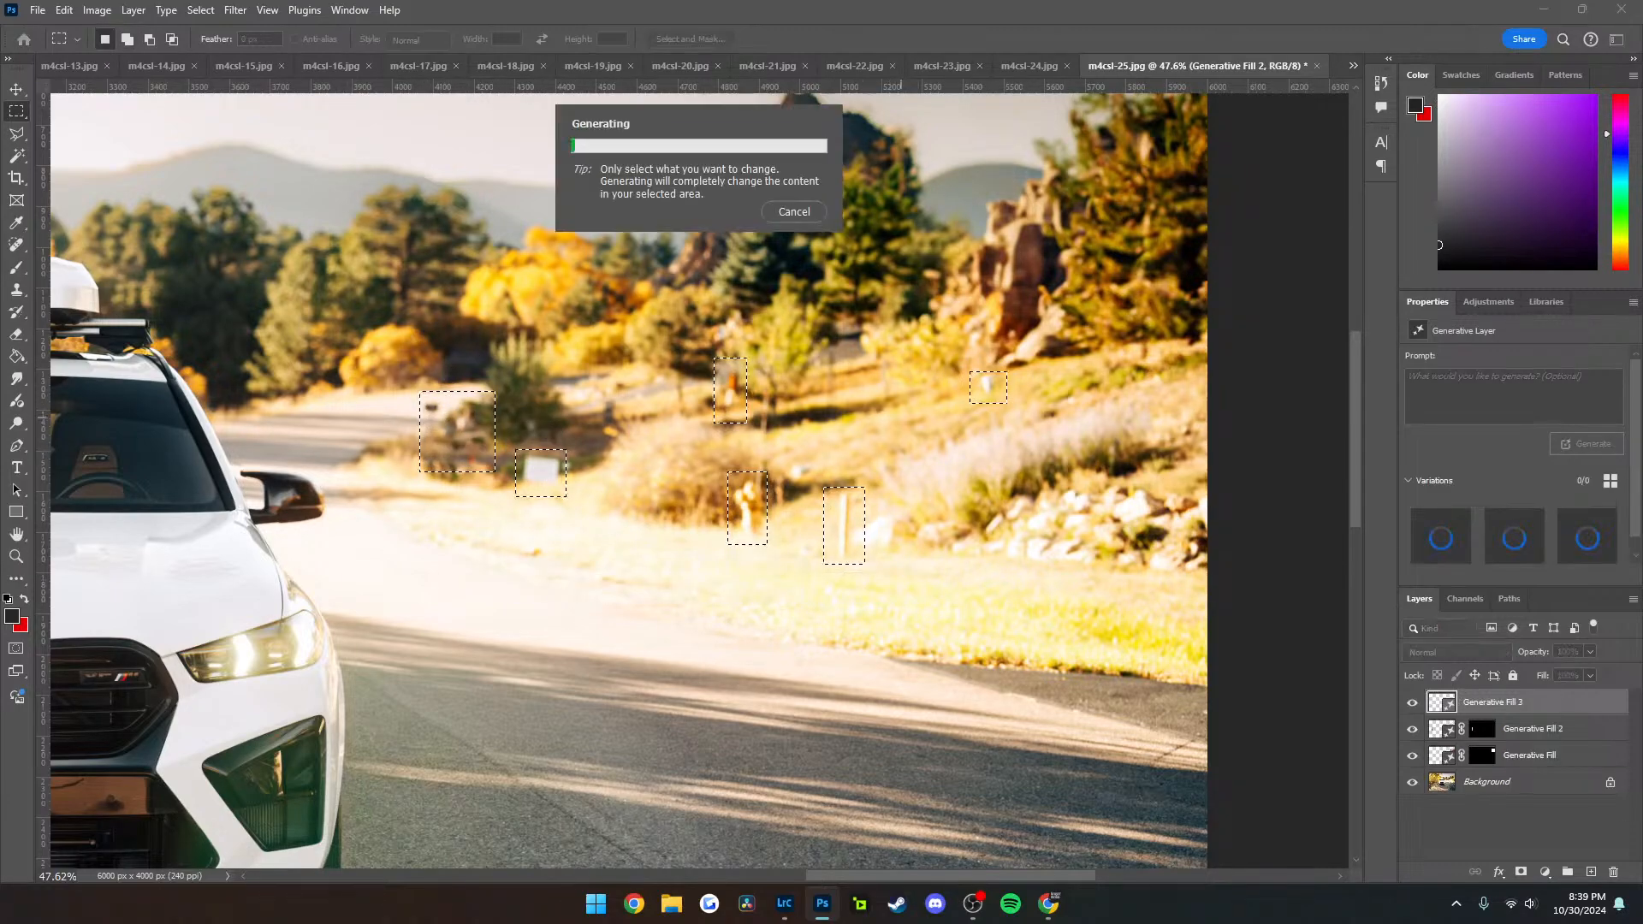
Outline the dark asphalt patch at the far road edge with the Polygonal Lasso and replace it with a promptless Generative Fill
{"action": "scroll", "coordinate": [880, 418], "scroll_direction": "down", "scroll_amount": 3}
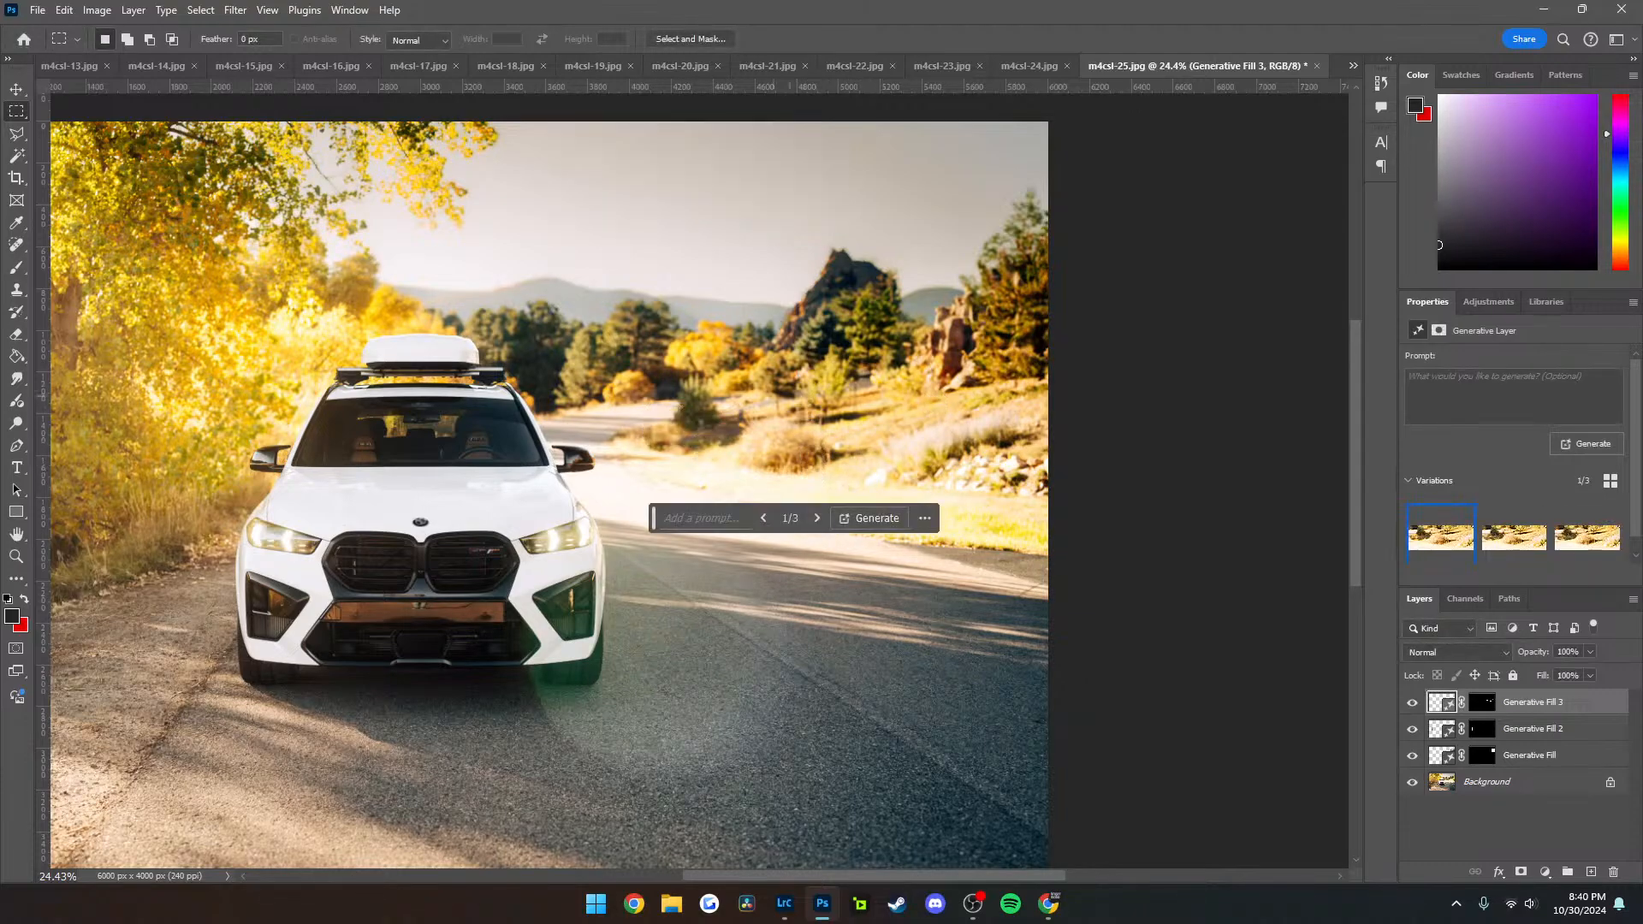
{"action": "key", "text": "l"}
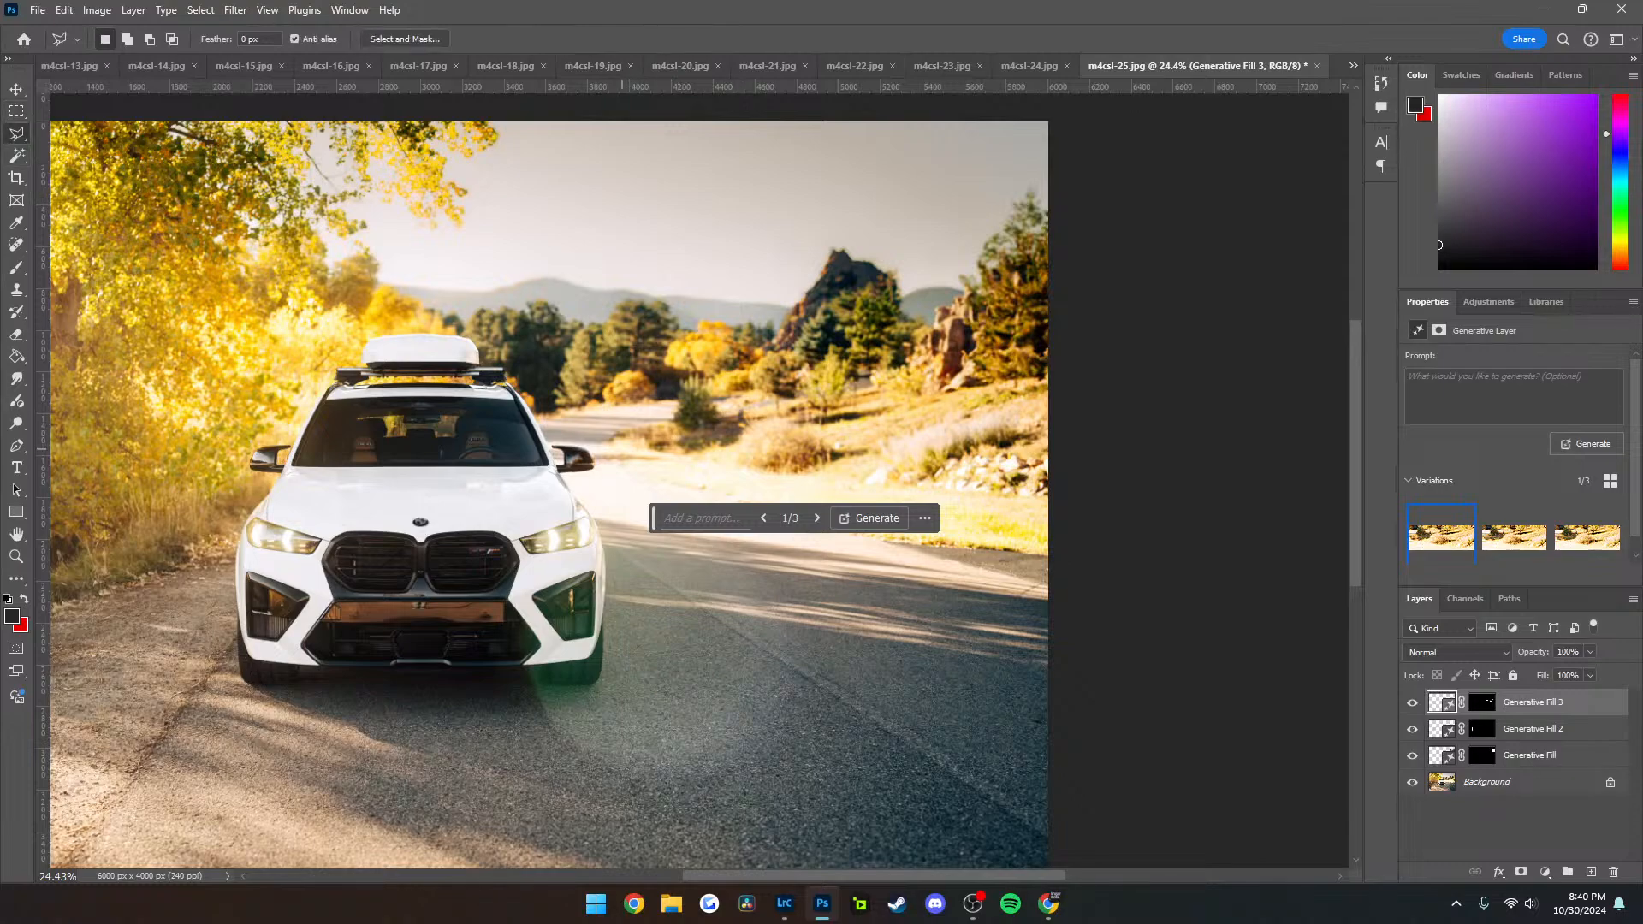
{"action": "left_click", "coordinate": [1050, 591]}
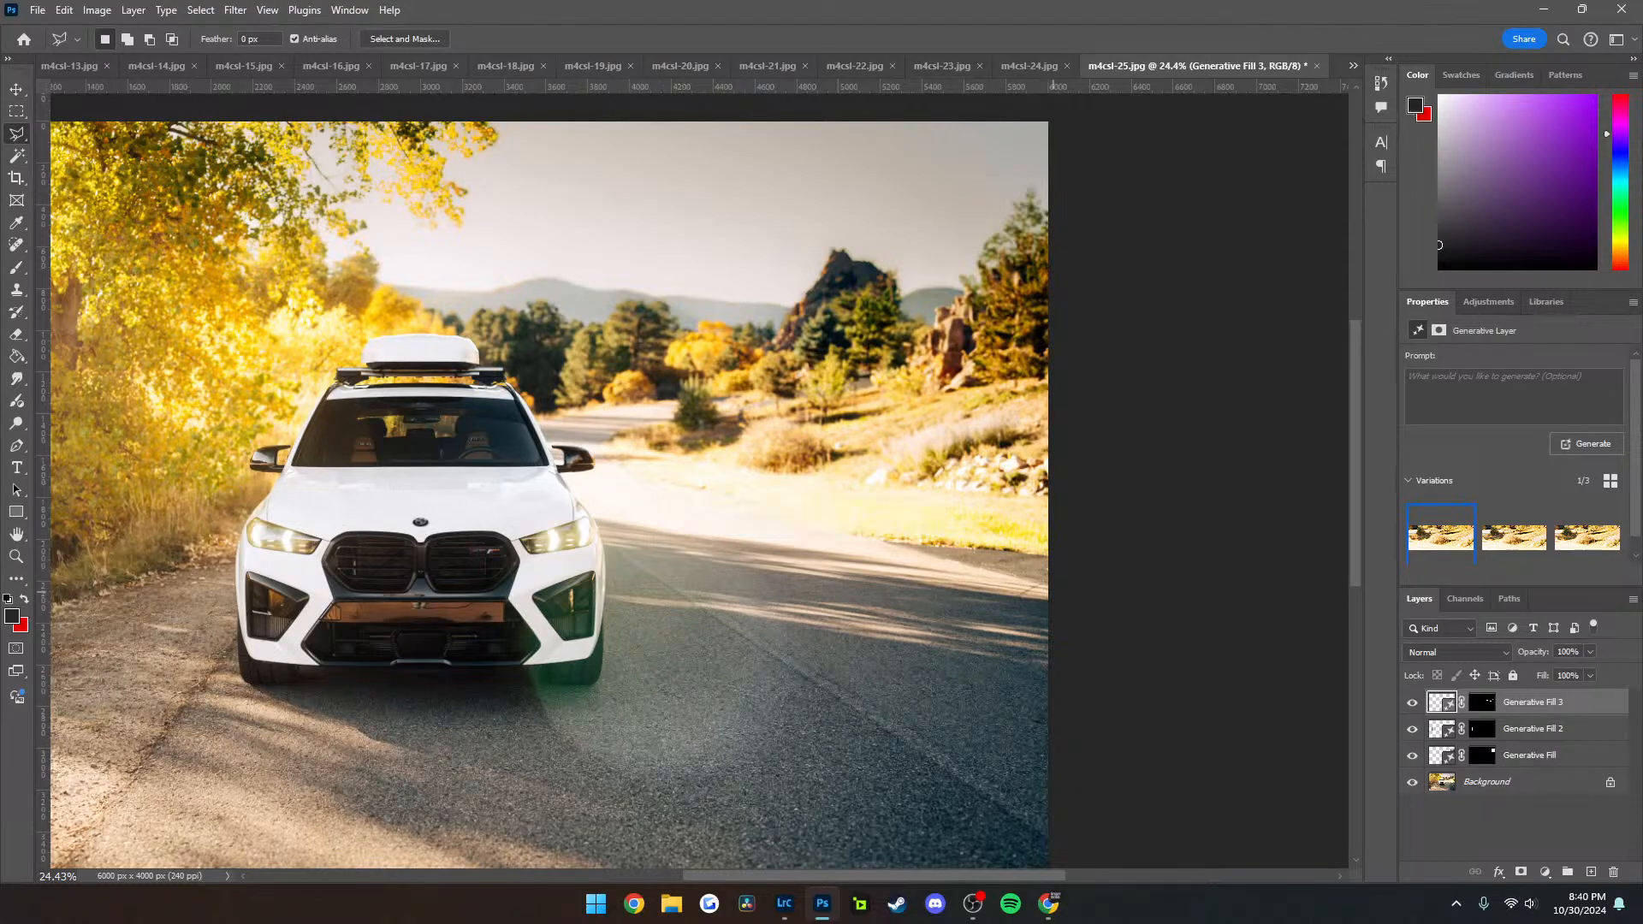
{"action": "left_click", "coordinate": [910, 517]}
{"action": "left_click", "coordinate": [1104, 539]}
{"action": "left_click", "coordinate": [1050, 590]}
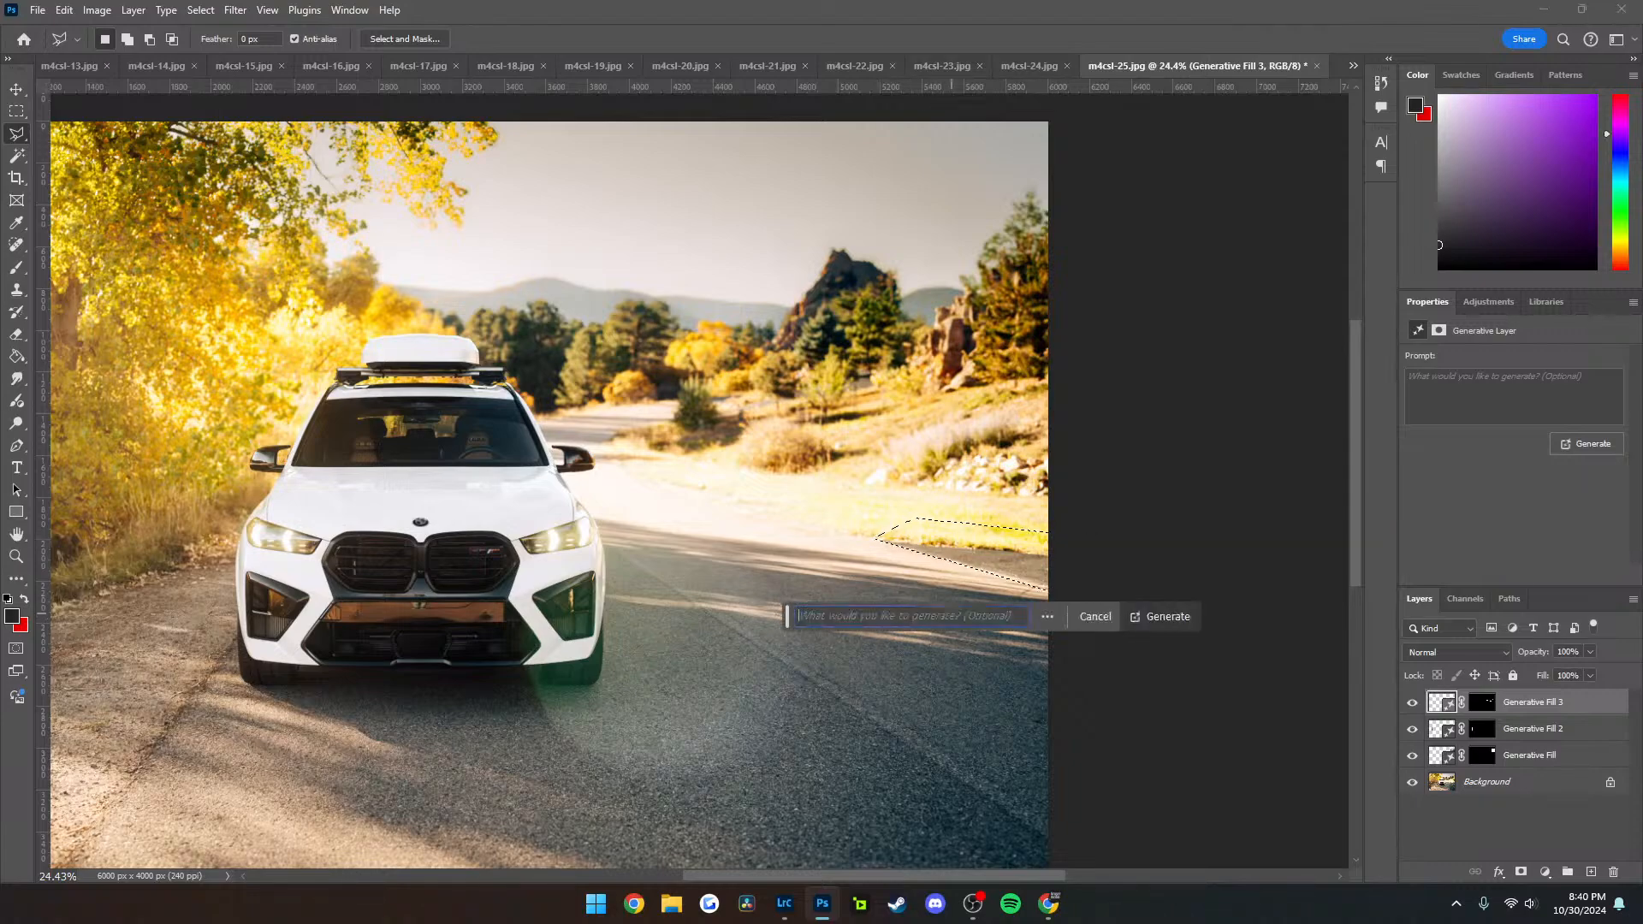
{"action": "left_click", "coordinate": [1164, 616]}
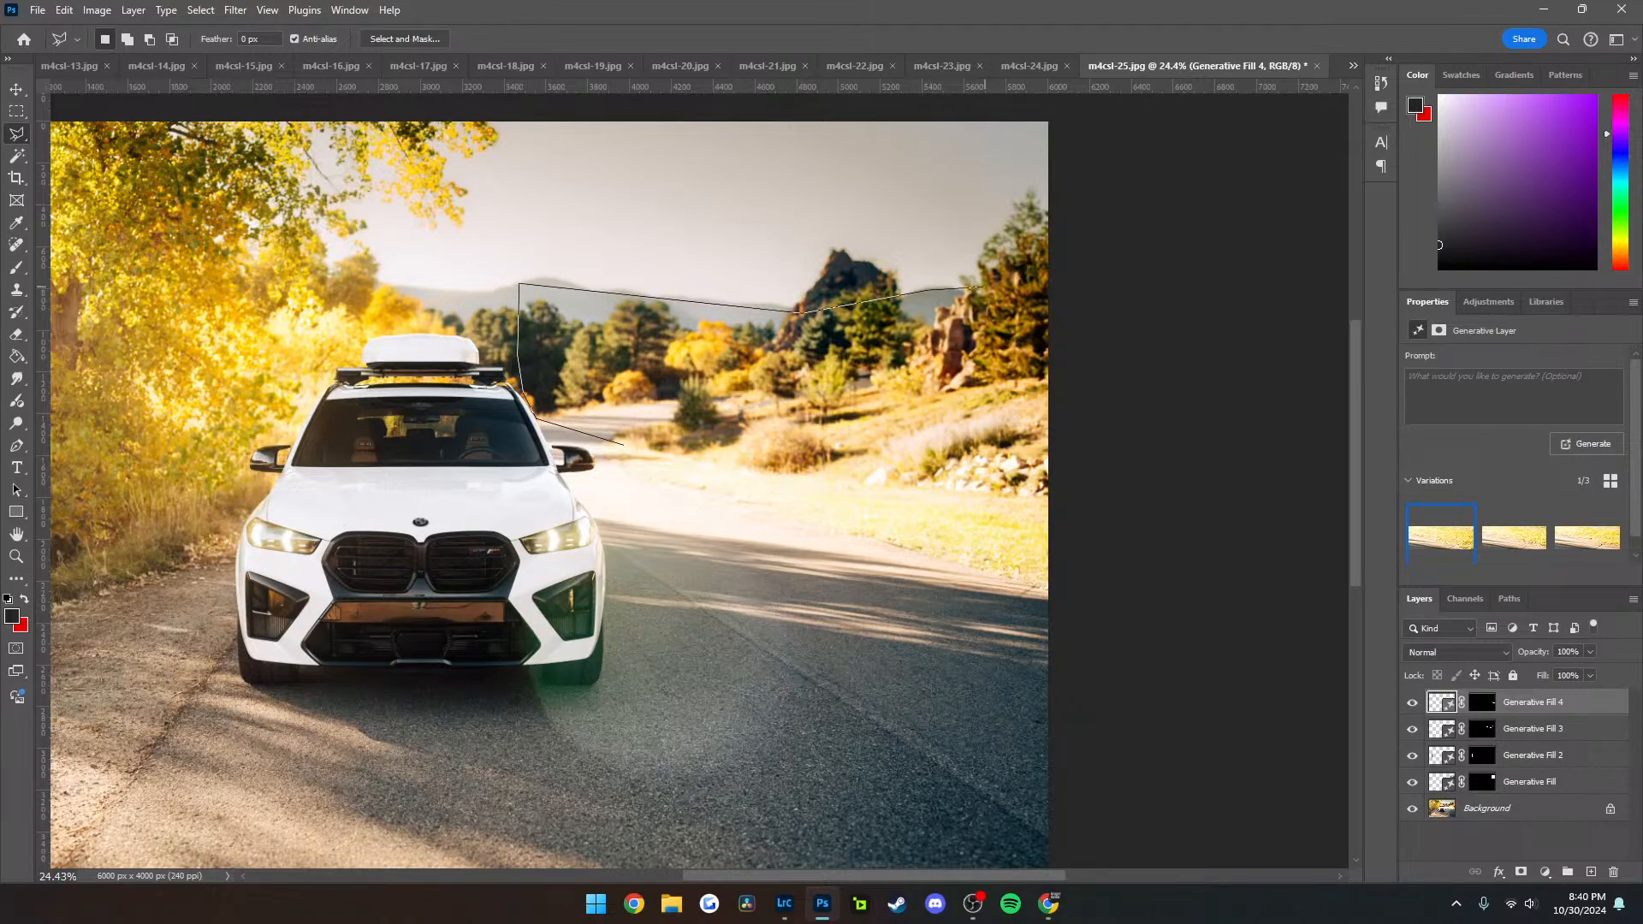
Outline the trees and hillside across the road, replace them with a promptless Generative Fill, and choose the third variation
{"action": "left_click", "coordinate": [1071, 271]}
{"action": "left_click", "coordinate": [1071, 571]}
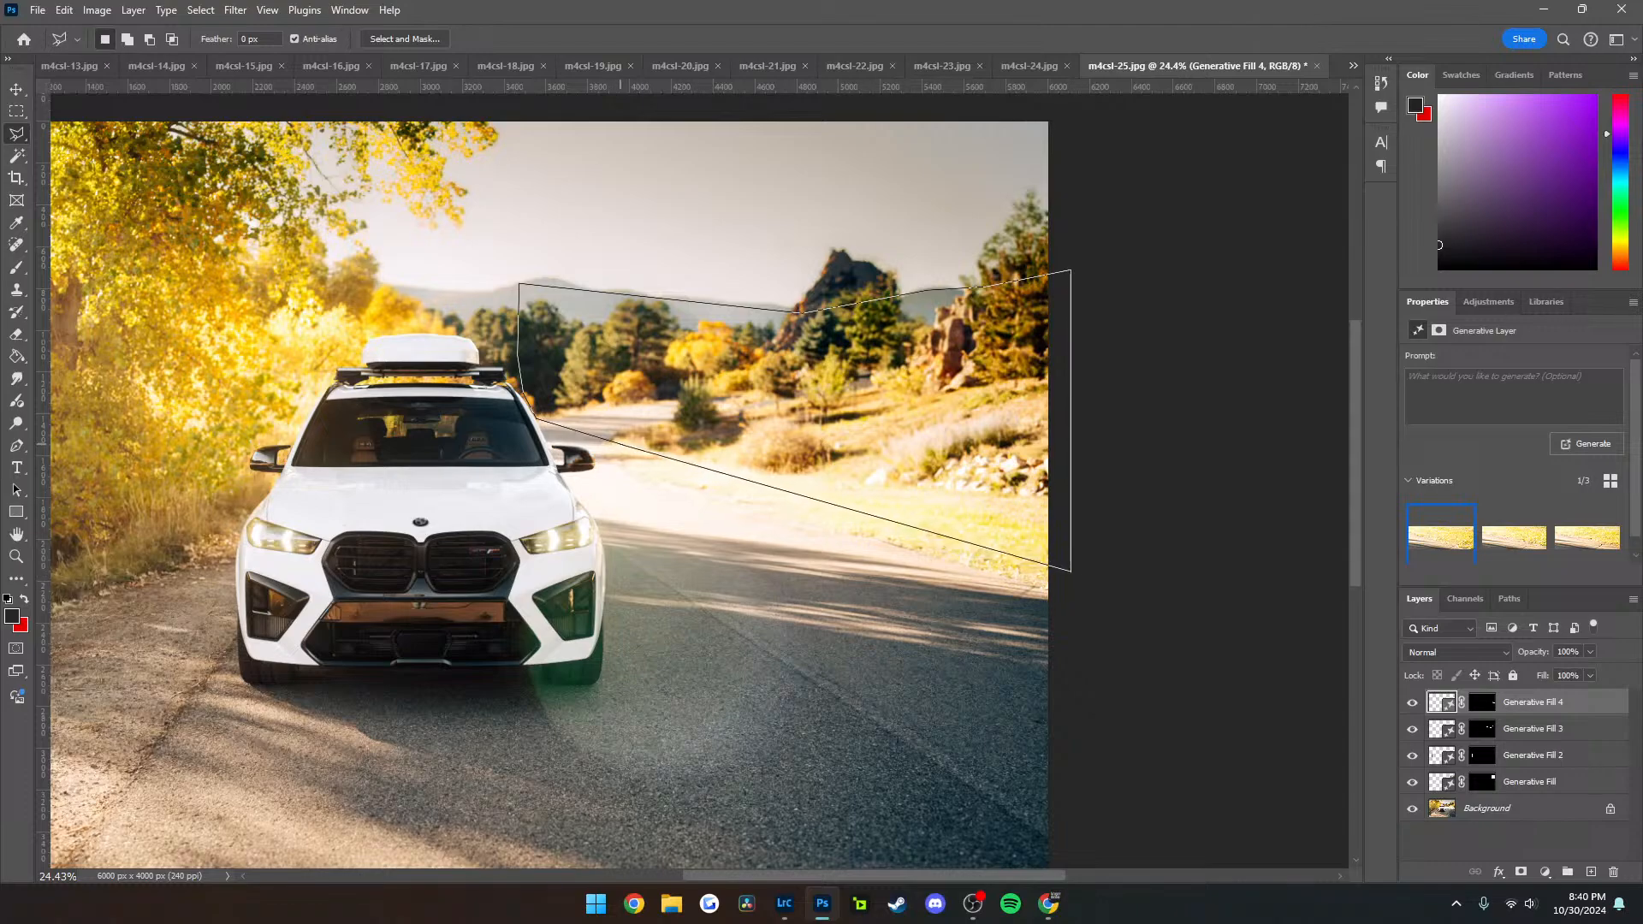
{"action": "left_click", "coordinate": [537, 419]}
{"action": "left_click", "coordinate": [672, 595]}
{"action": "left_click", "coordinate": [976, 595]}
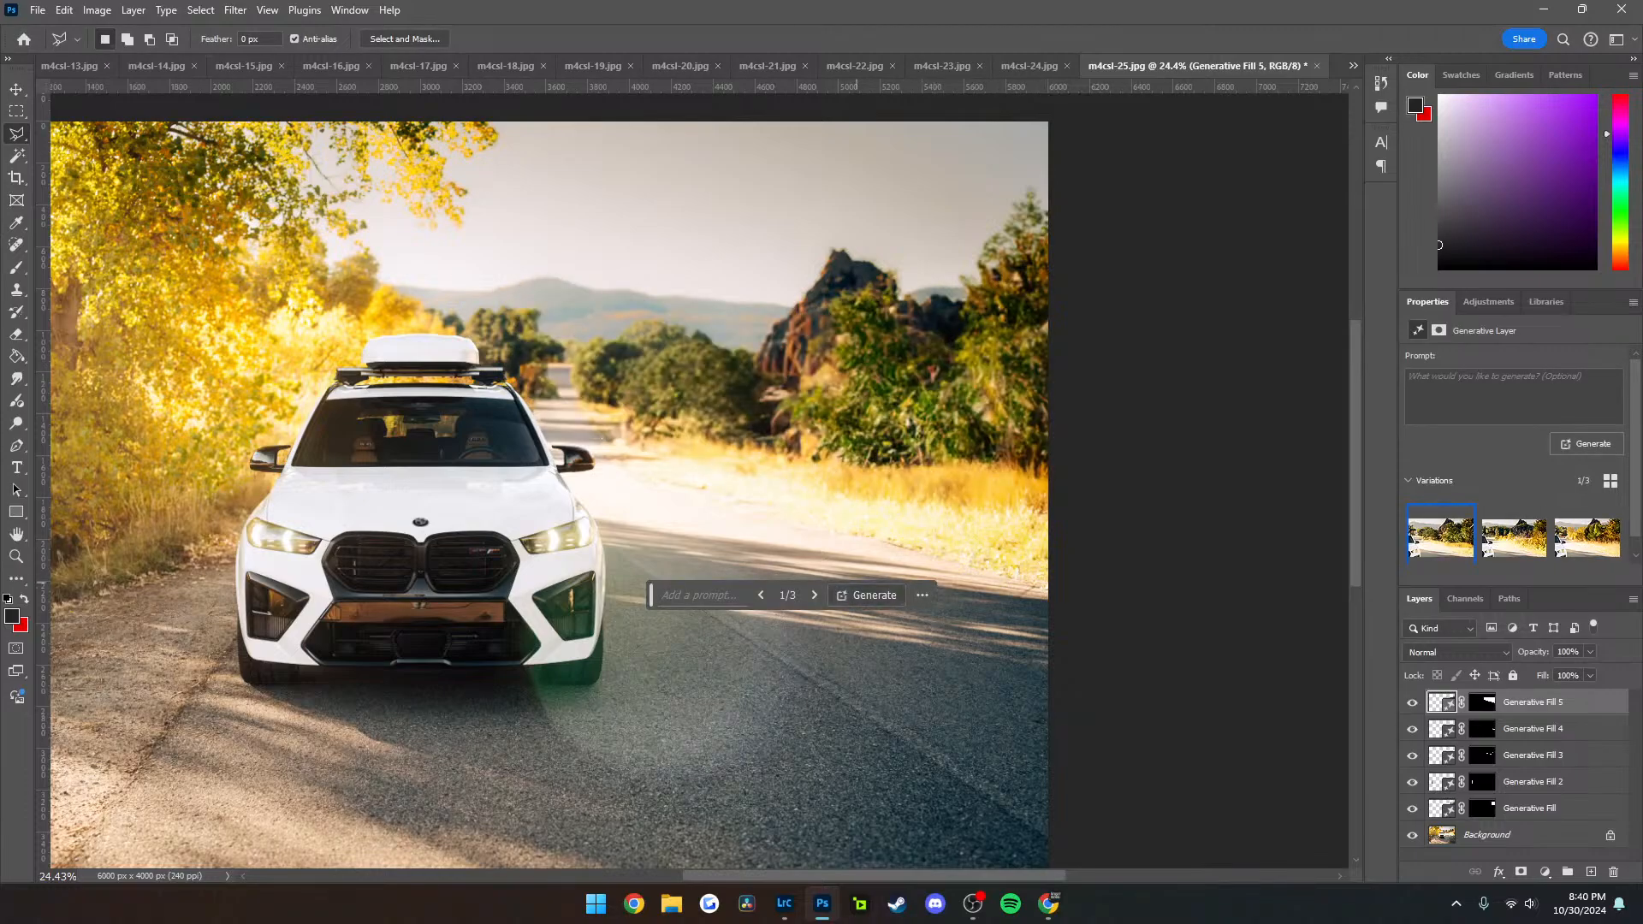
{"action": "left_click", "coordinate": [814, 595]}
{"action": "left_click", "coordinate": [814, 595]}
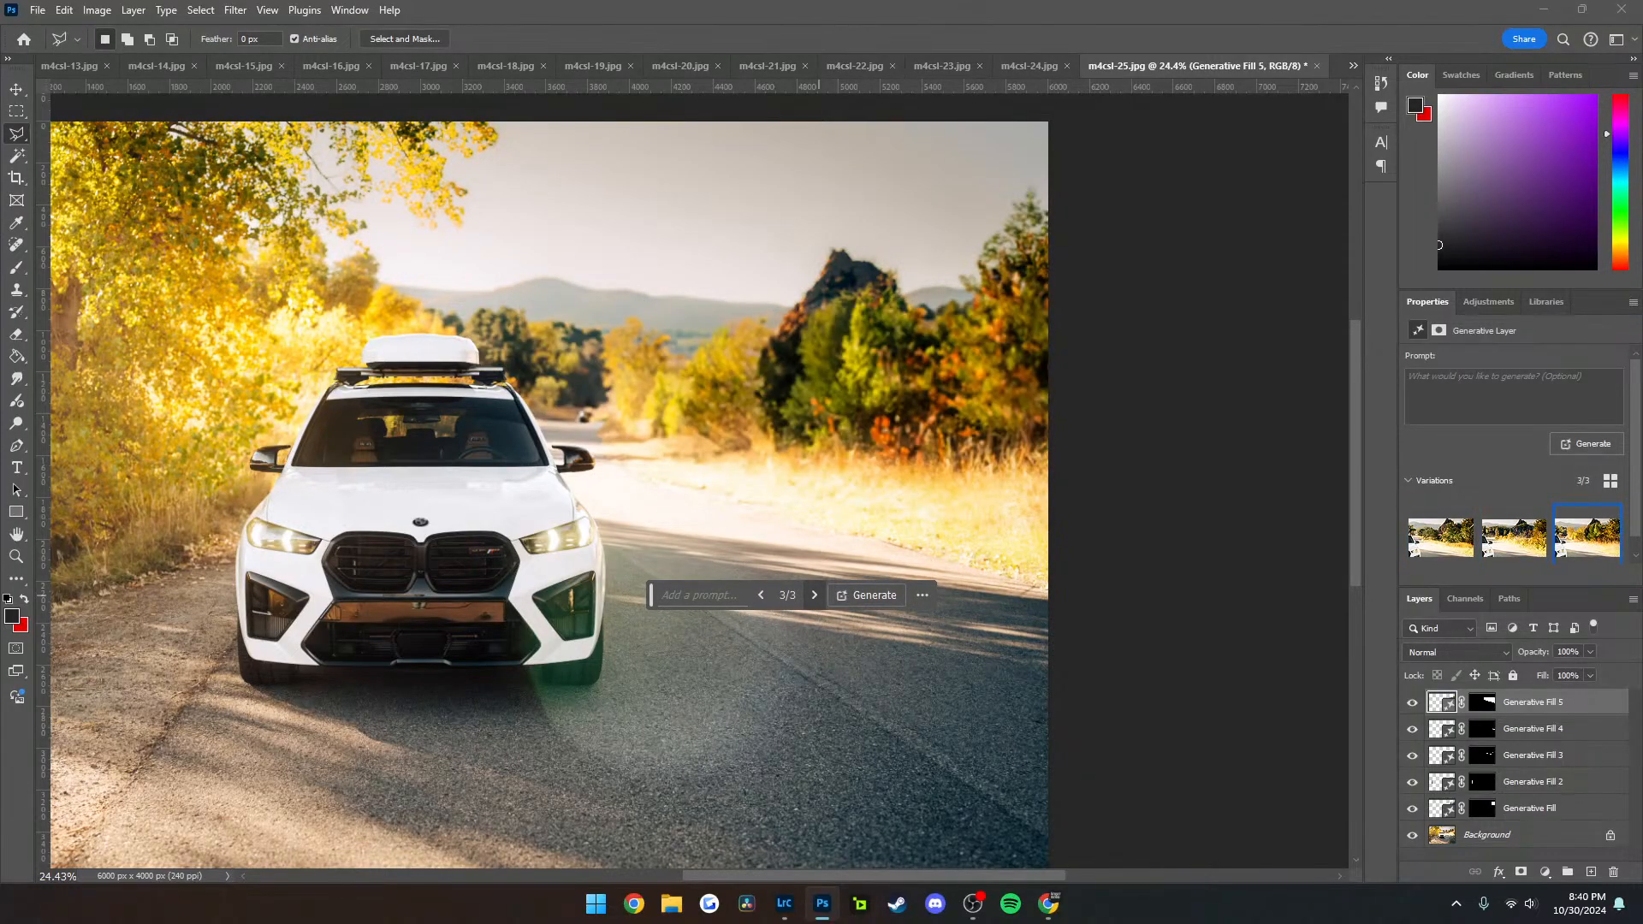
{"action": "scroll", "coordinate": [676, 376], "scroll_direction": "up", "scroll_amount": 5}
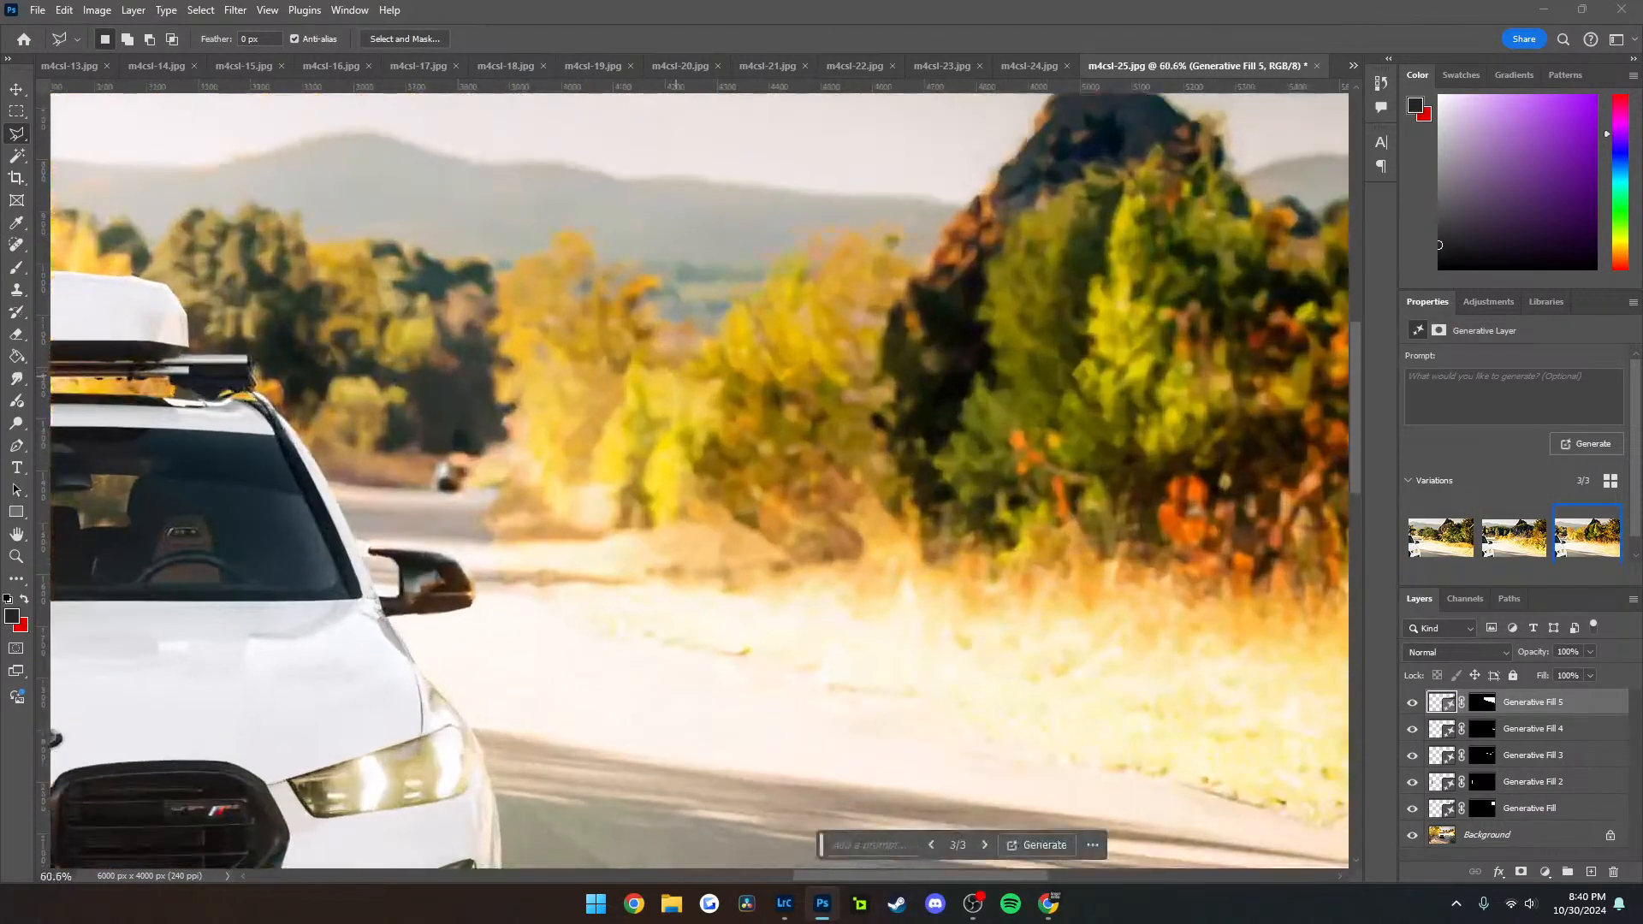
{"action": "left_click_drag", "start_coordinate": [1206, 520], "coordinate": [631, 395]}
{"action": "scroll", "coordinate": [631, 395], "scroll_direction": "down", "scroll_amount": 2}
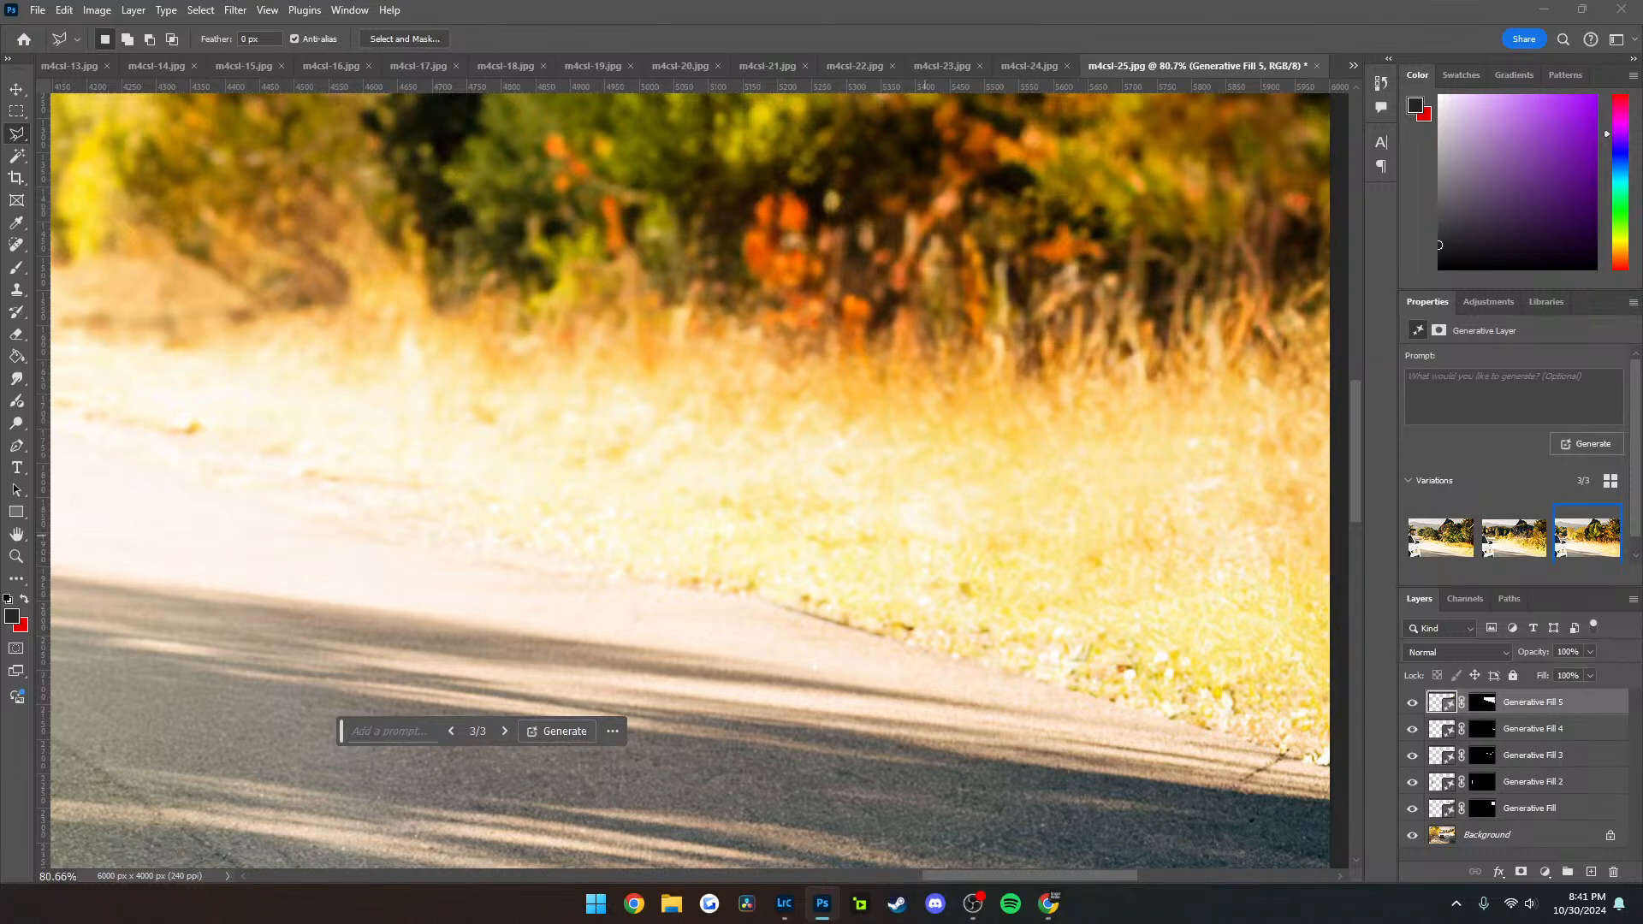
Circle the generated grass across the road with a soft 30 px brush on a new layer, and undo both
{"action": "scroll", "coordinate": [898, 542], "scroll_direction": "up", "scroll_amount": 5}
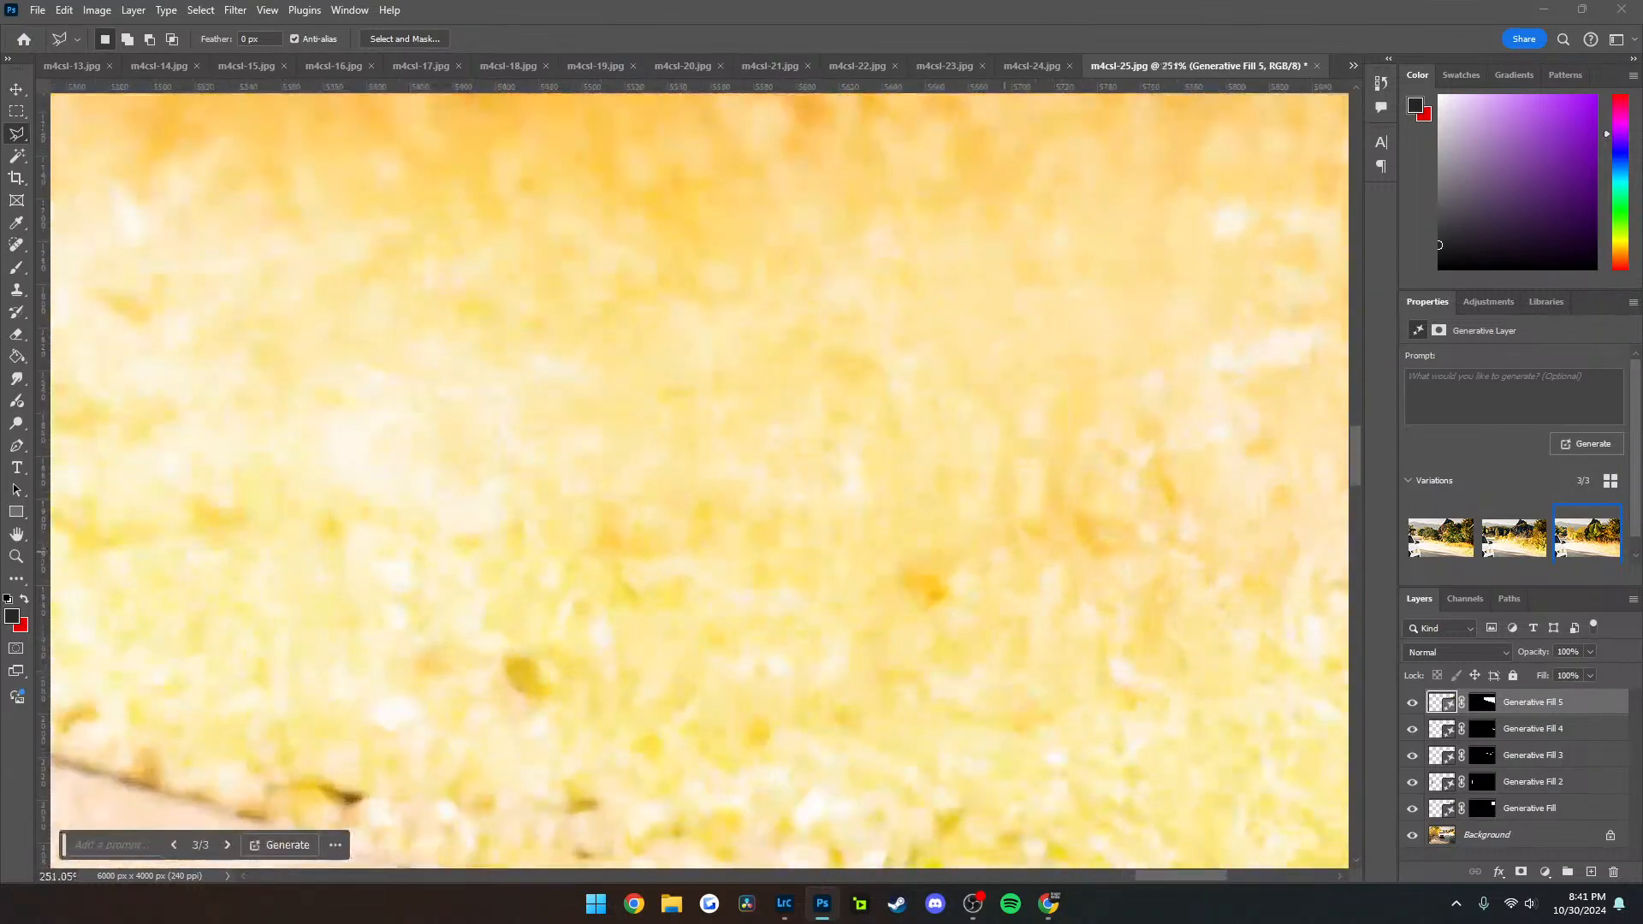
{"action": "scroll", "coordinate": [1038, 557], "scroll_direction": "down", "scroll_amount": 1}
{"action": "scroll", "coordinate": [824, 465], "scroll_direction": "down", "scroll_amount": 4}
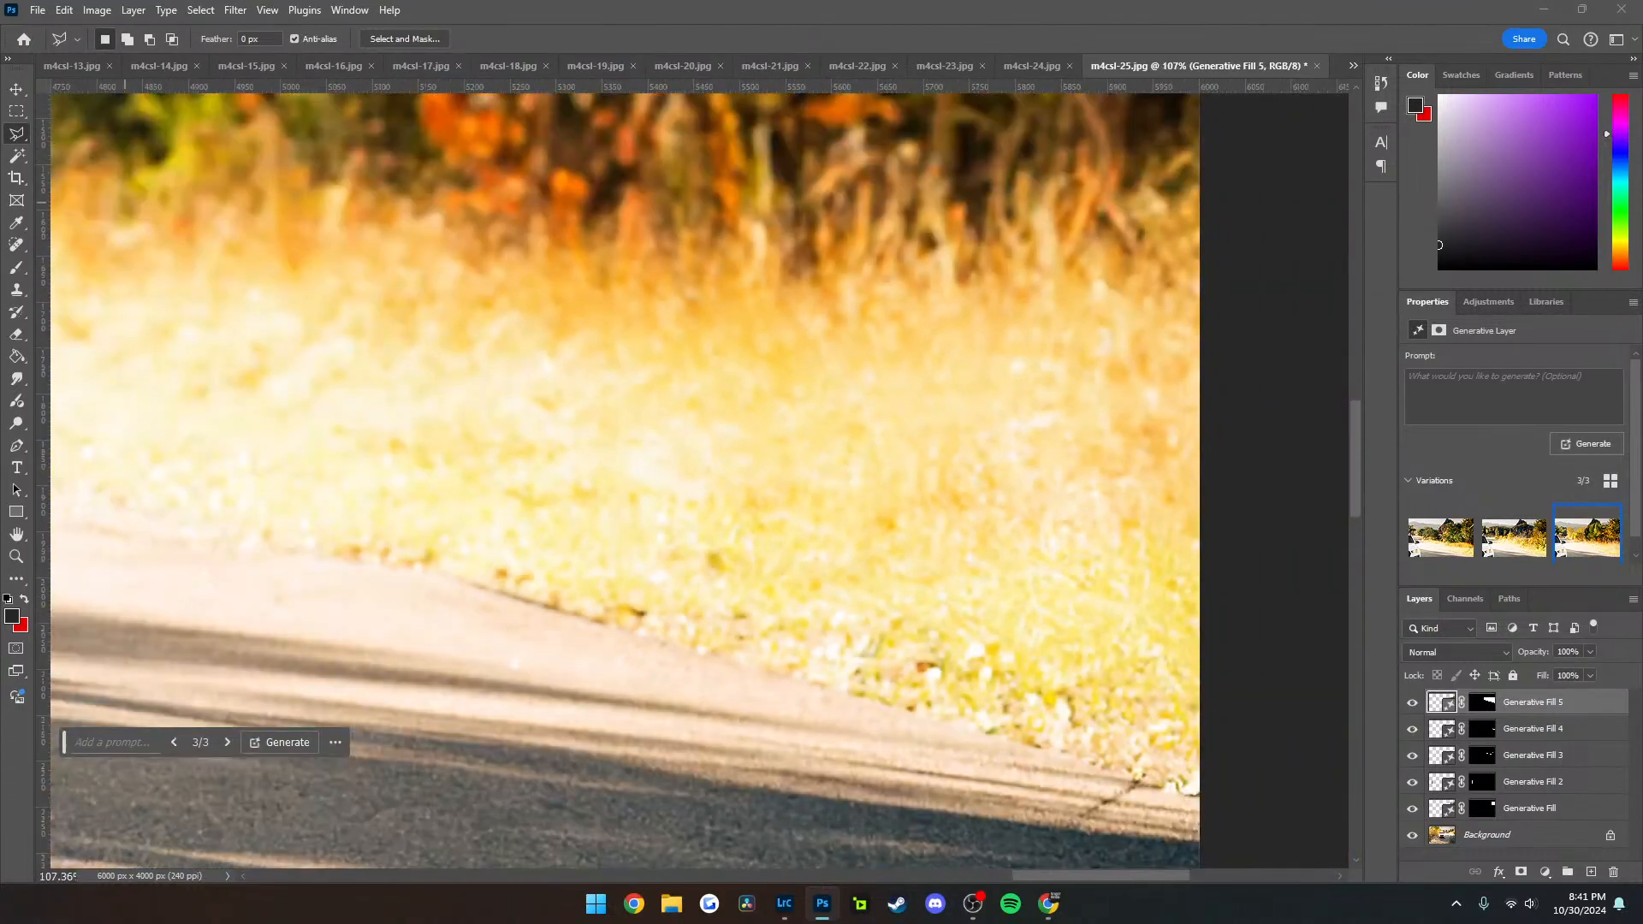
{"action": "left_click", "coordinate": [16, 267]}
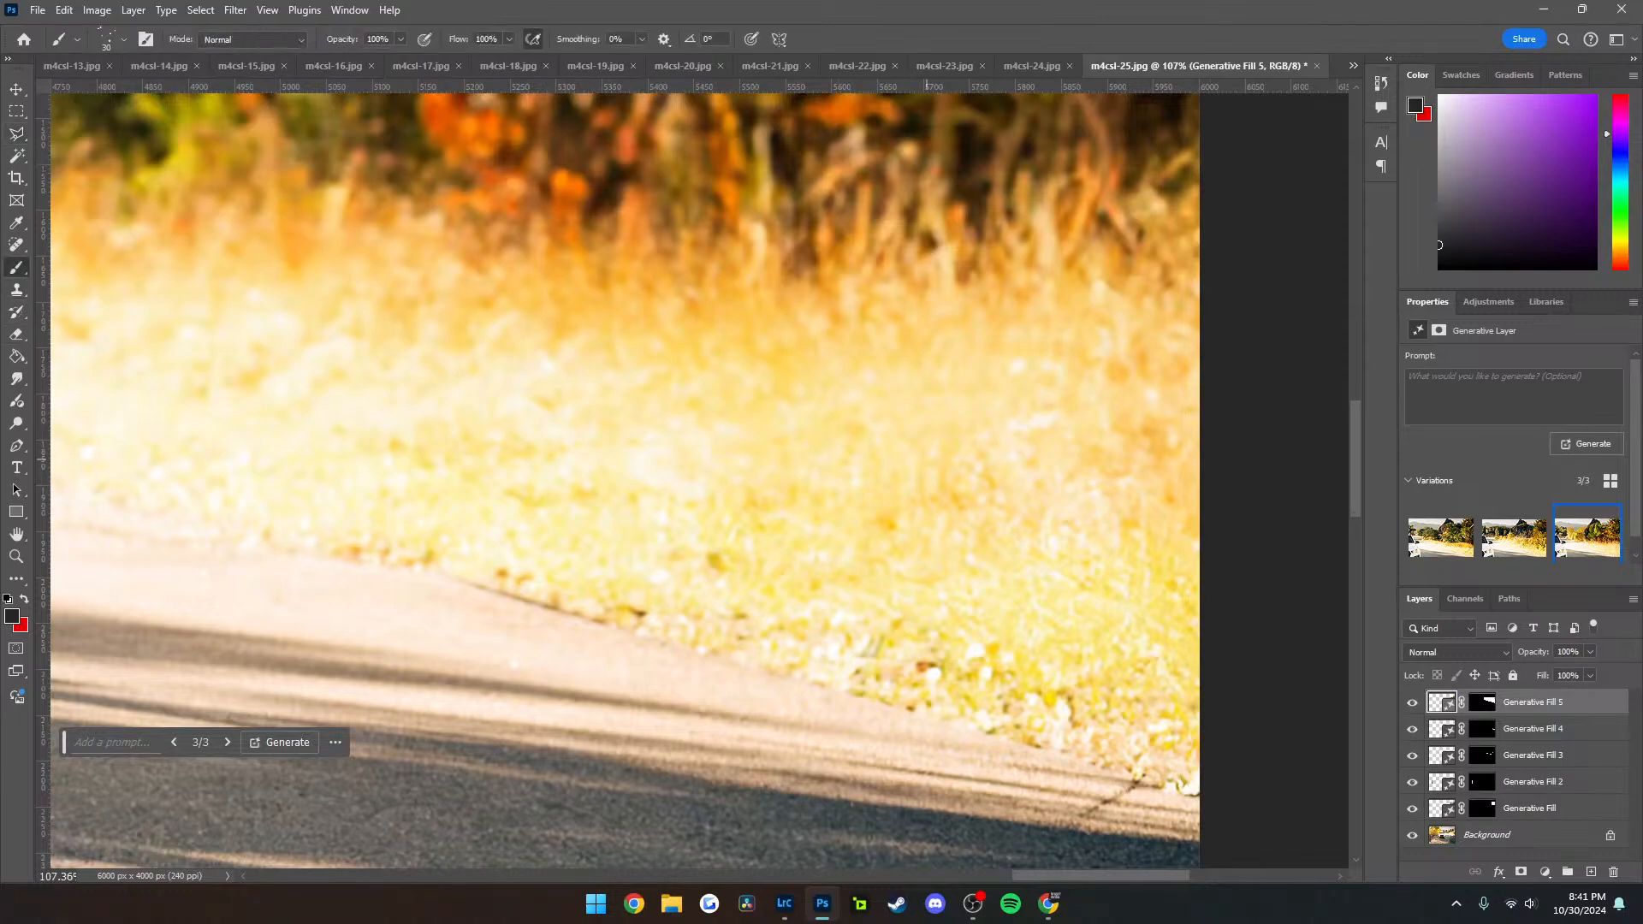
{"action": "key", "text": "ctrl+shift+alt+n"}
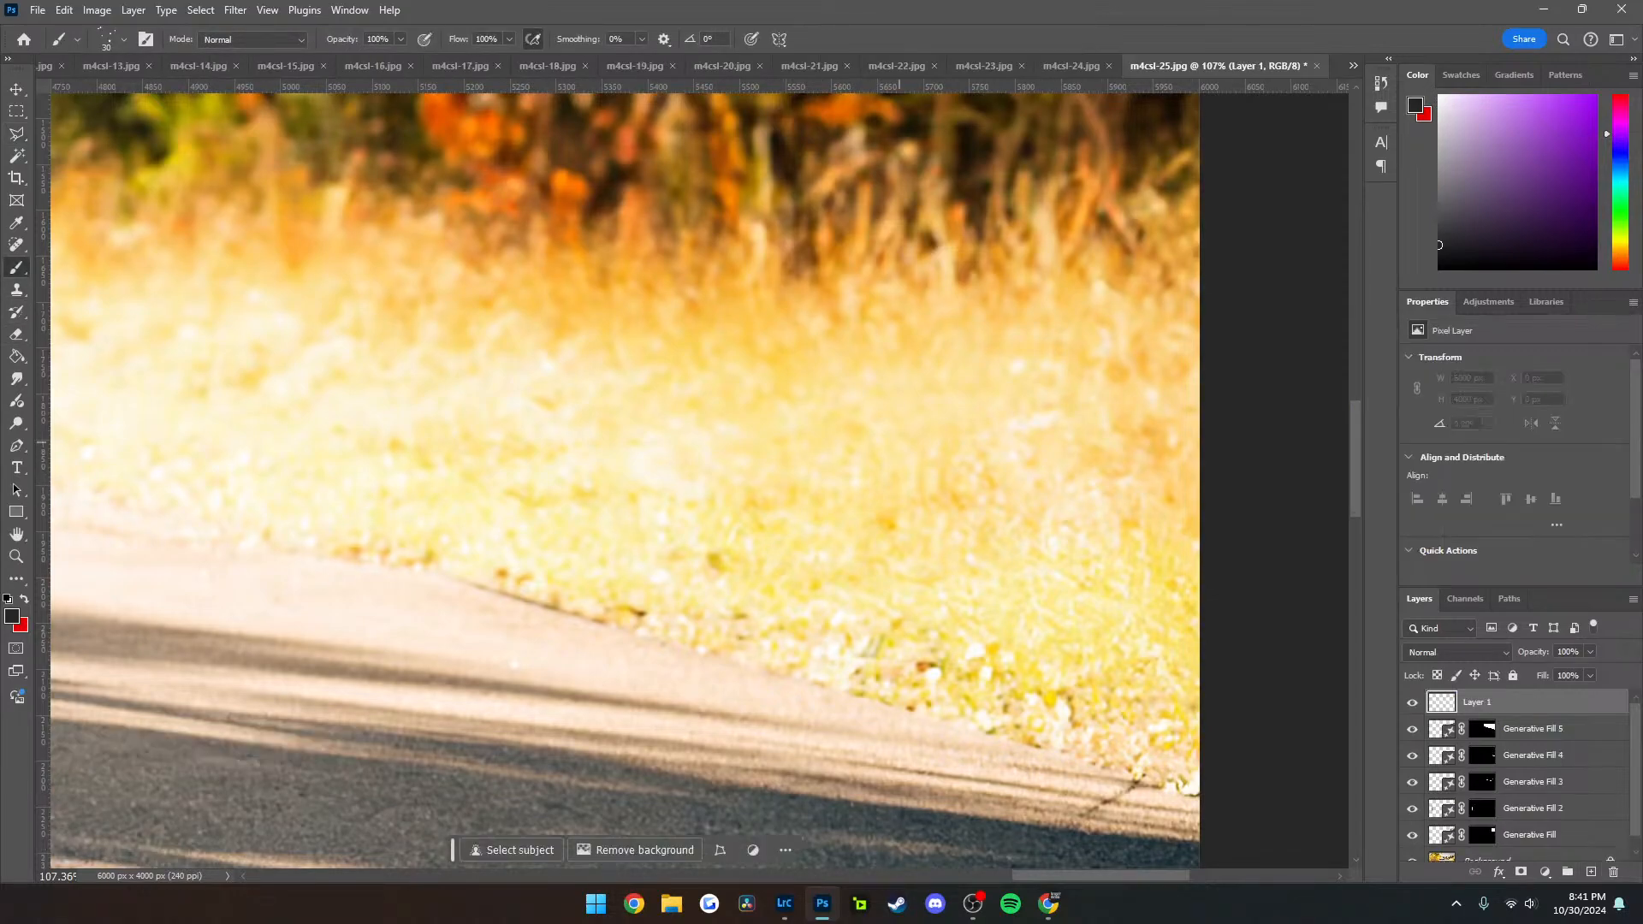
{"action": "left_click_drag", "start_coordinate": [555, 490], "coordinate": [567, 479]}
{"action": "key", "text": "ctrl+z"}
{"action": "left_click", "coordinate": [124, 39]}
{"action": "left_click", "coordinate": [145, 198]}
{"action": "mouse_move", "coordinate": [1067, 462]}
{"action": "left_mouse_down"}
{"action": "mouse_move", "coordinate": [348, 448]}
{"action": "mouse_move", "coordinate": [887, 417]}
{"action": "left_mouse_up"}
{"action": "left_click_drag", "start_coordinate": [1018, 439], "coordinate": [719, 393]}
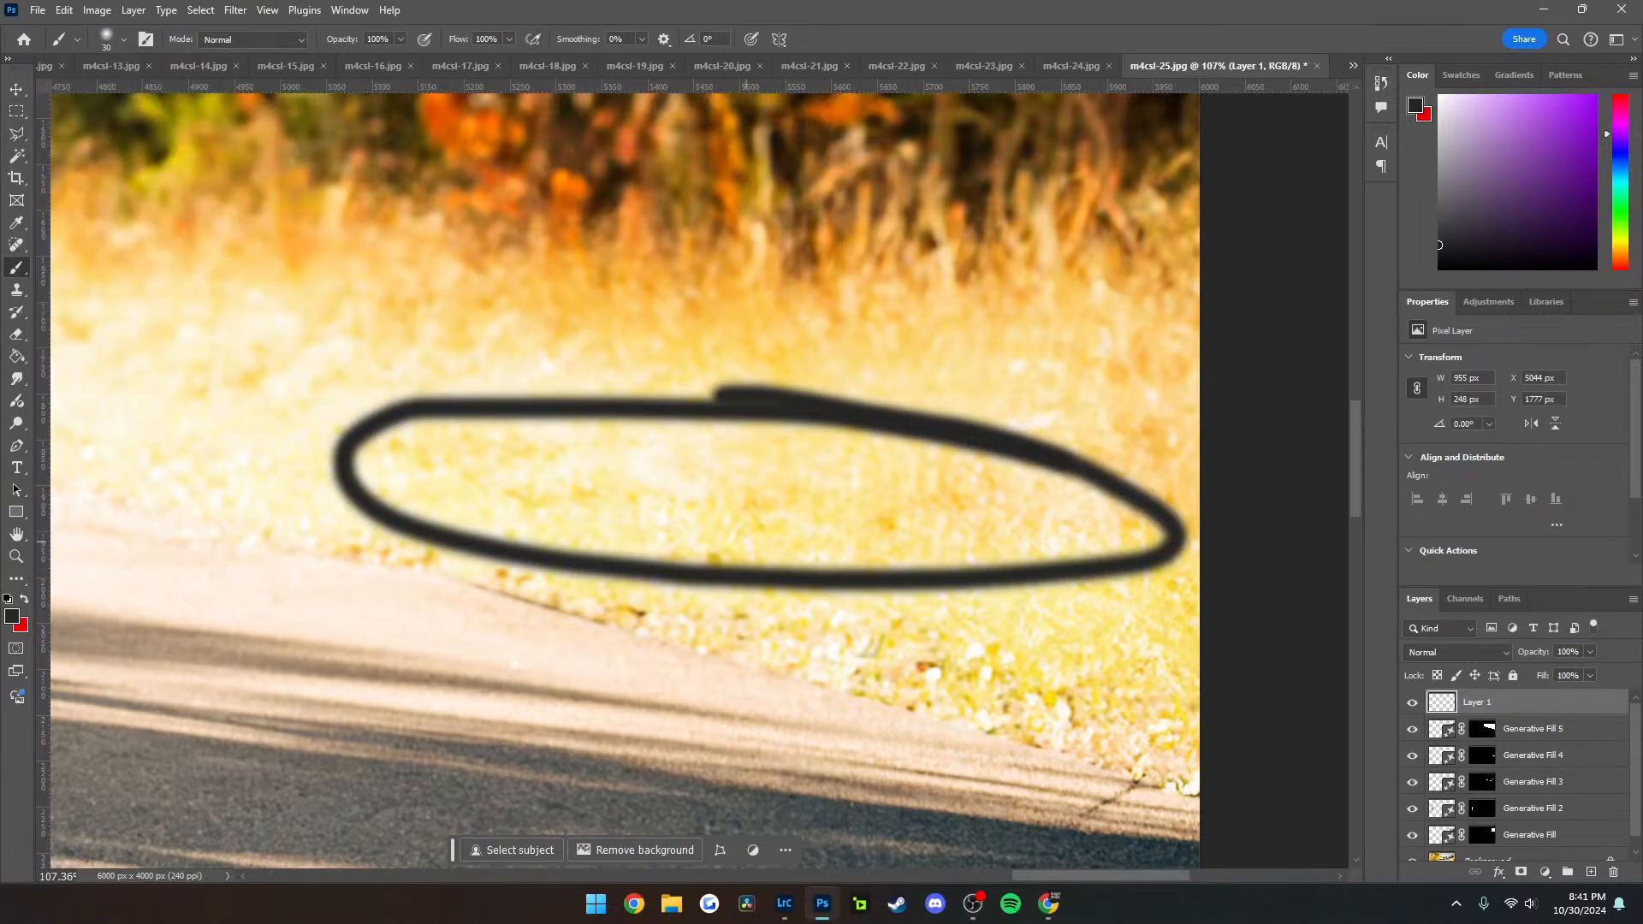
{"action": "key", "text": "ctrl+z"}
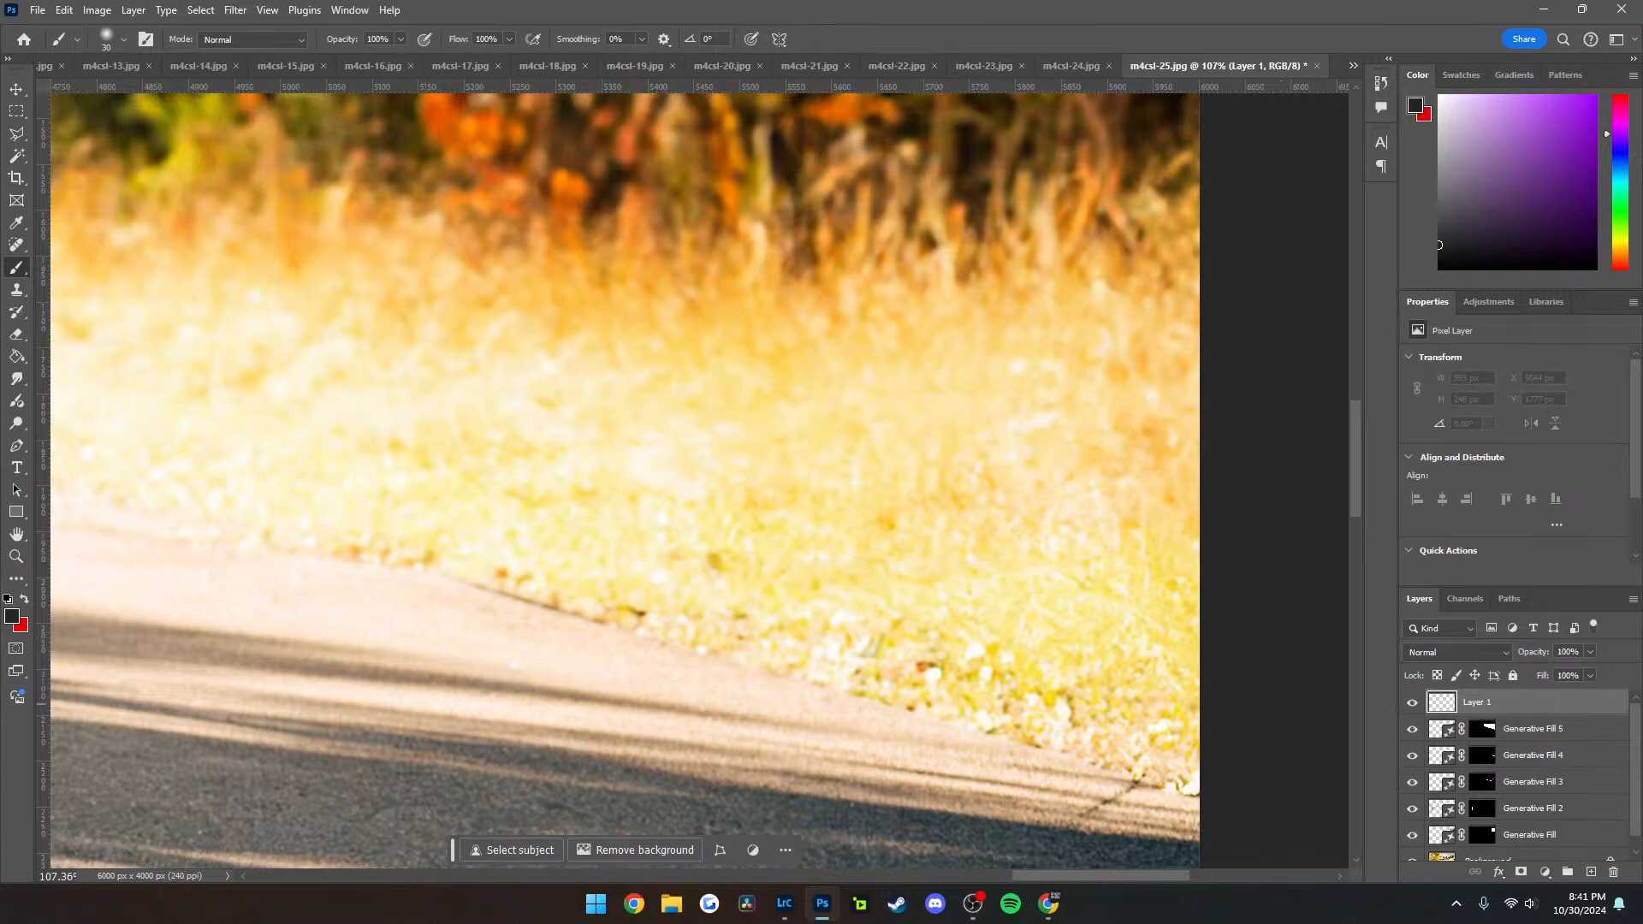
{"action": "key", "text": "ctrl+z"}
Undo the last Generative Fill that replaced the trees and hillside across the road
{"action": "scroll", "coordinate": [863, 527], "scroll_direction": "down", "scroll_amount": 10}
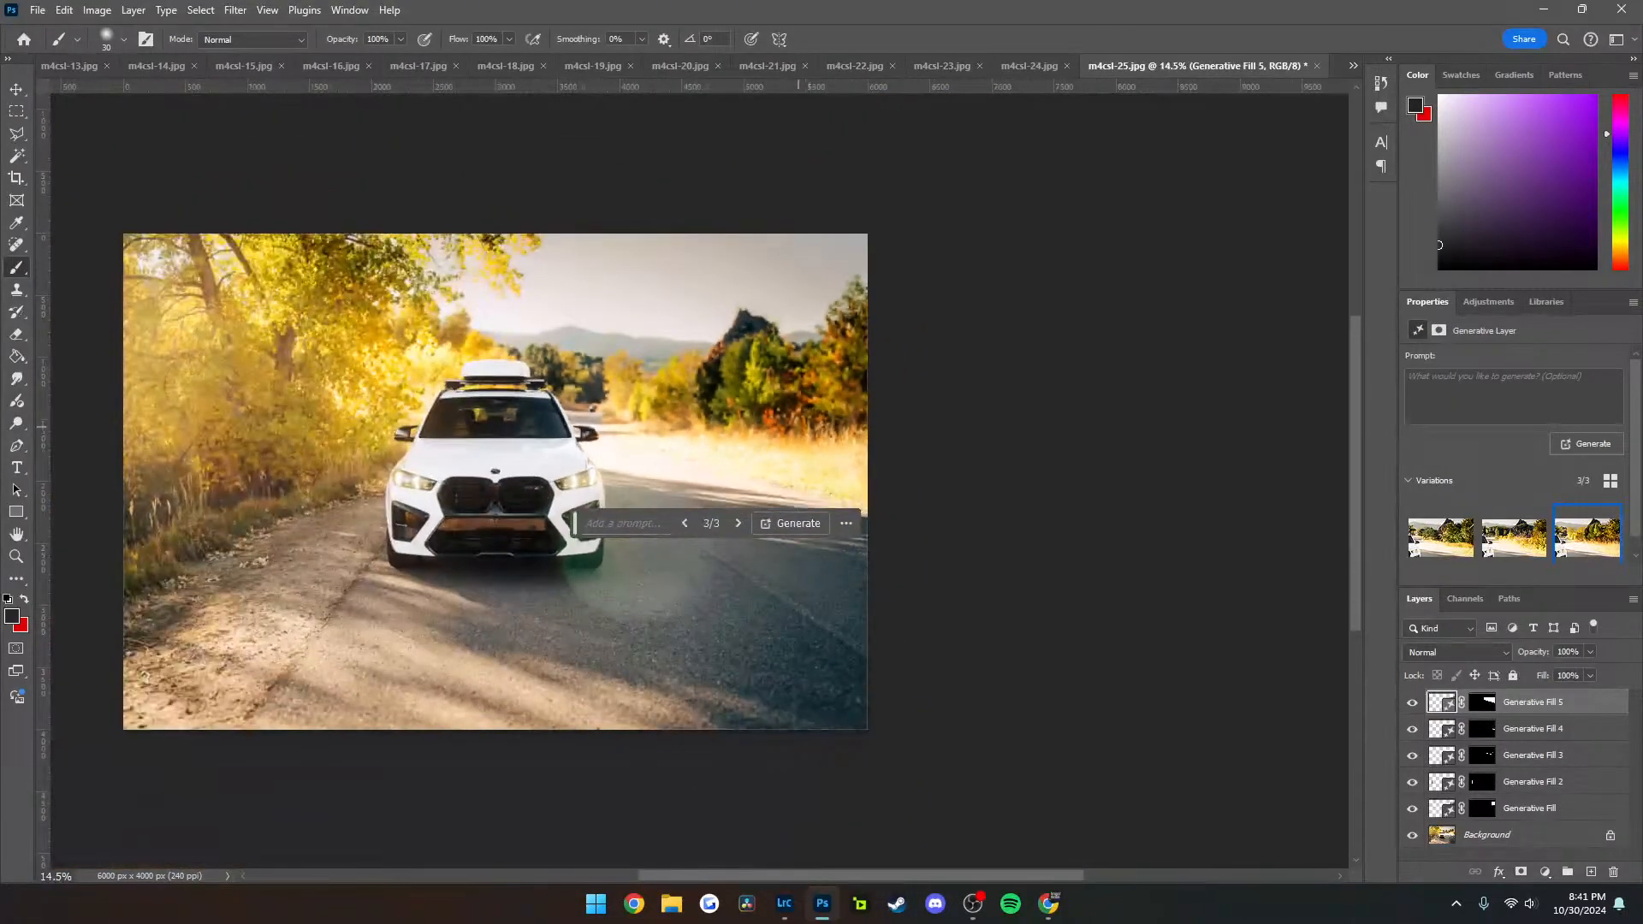
{"action": "left_click_drag", "start_coordinate": [810, 378], "coordinate": [826, 432]}
{"action": "scroll", "coordinate": [826, 432], "scroll_direction": "left", "scroll_amount": 3}
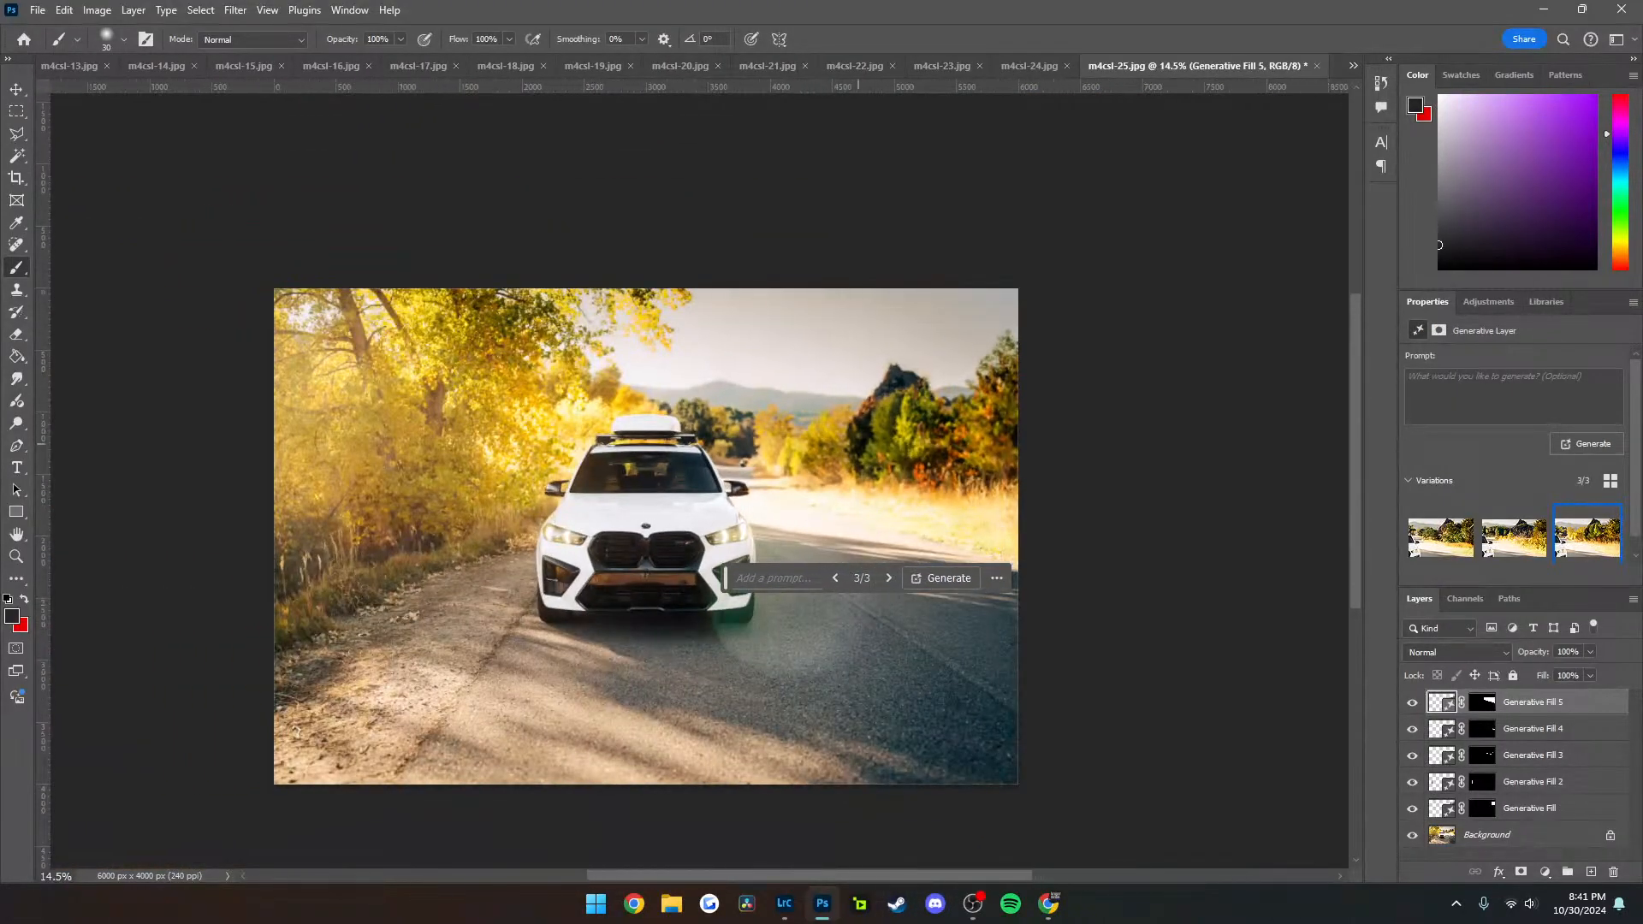
{"action": "key", "text": "ctrl+z"}
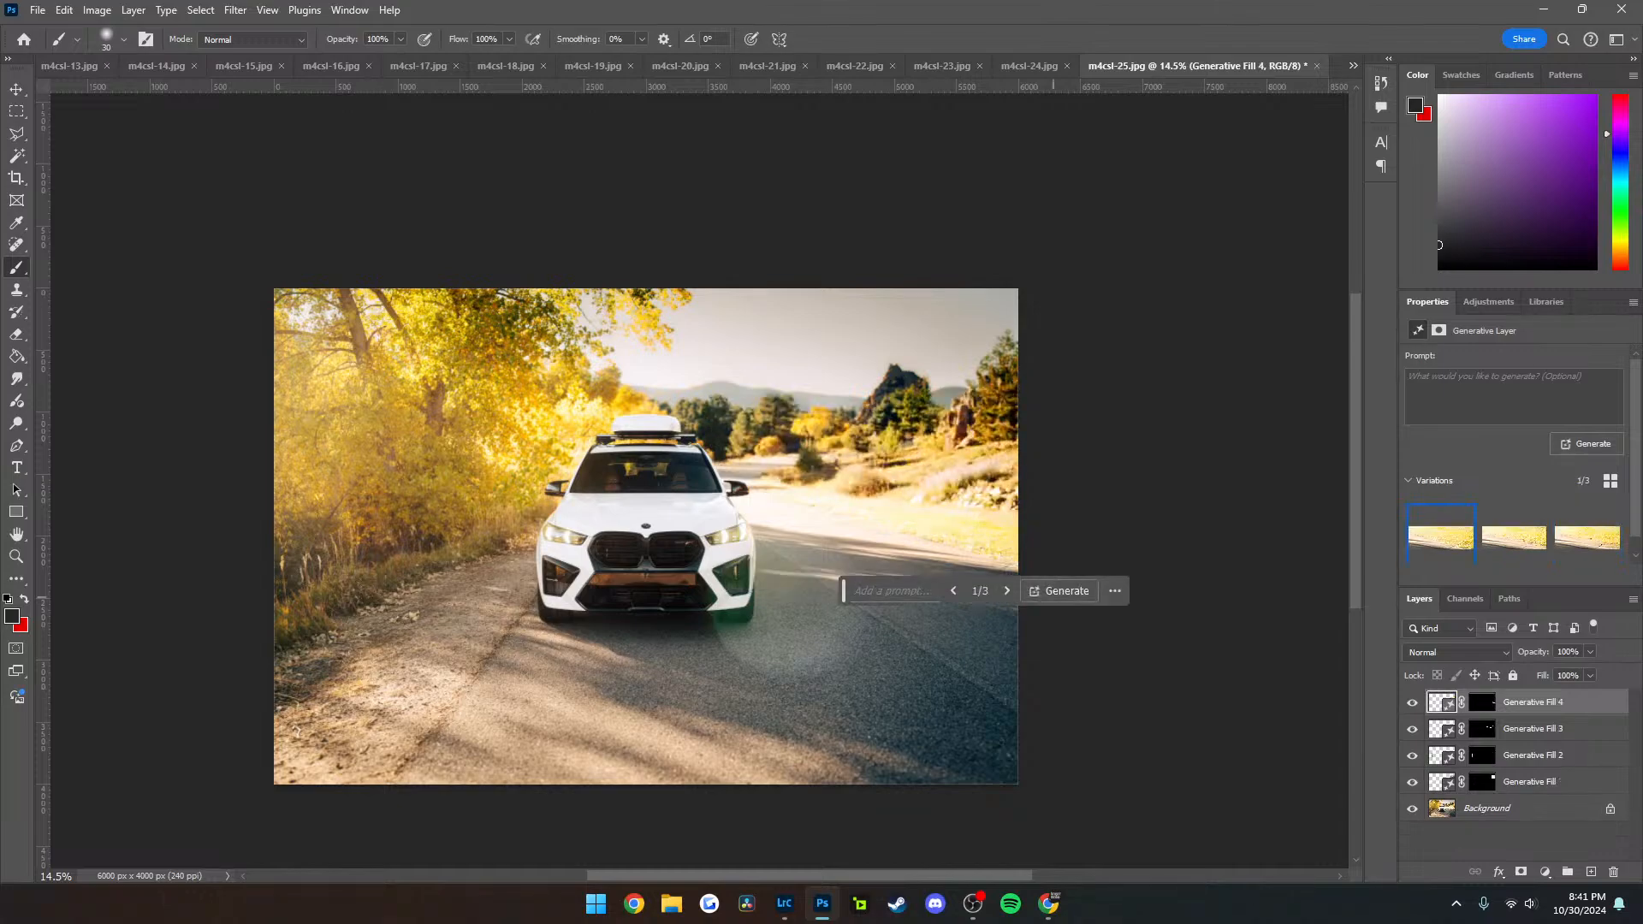
Export m4csl-25 as a full-size JPG over the existing file and close the document without saving its changes
{"action": "left_click", "coordinate": [1510, 842]}
{"action": "key", "text": "ctrl+alt+shift+w"}
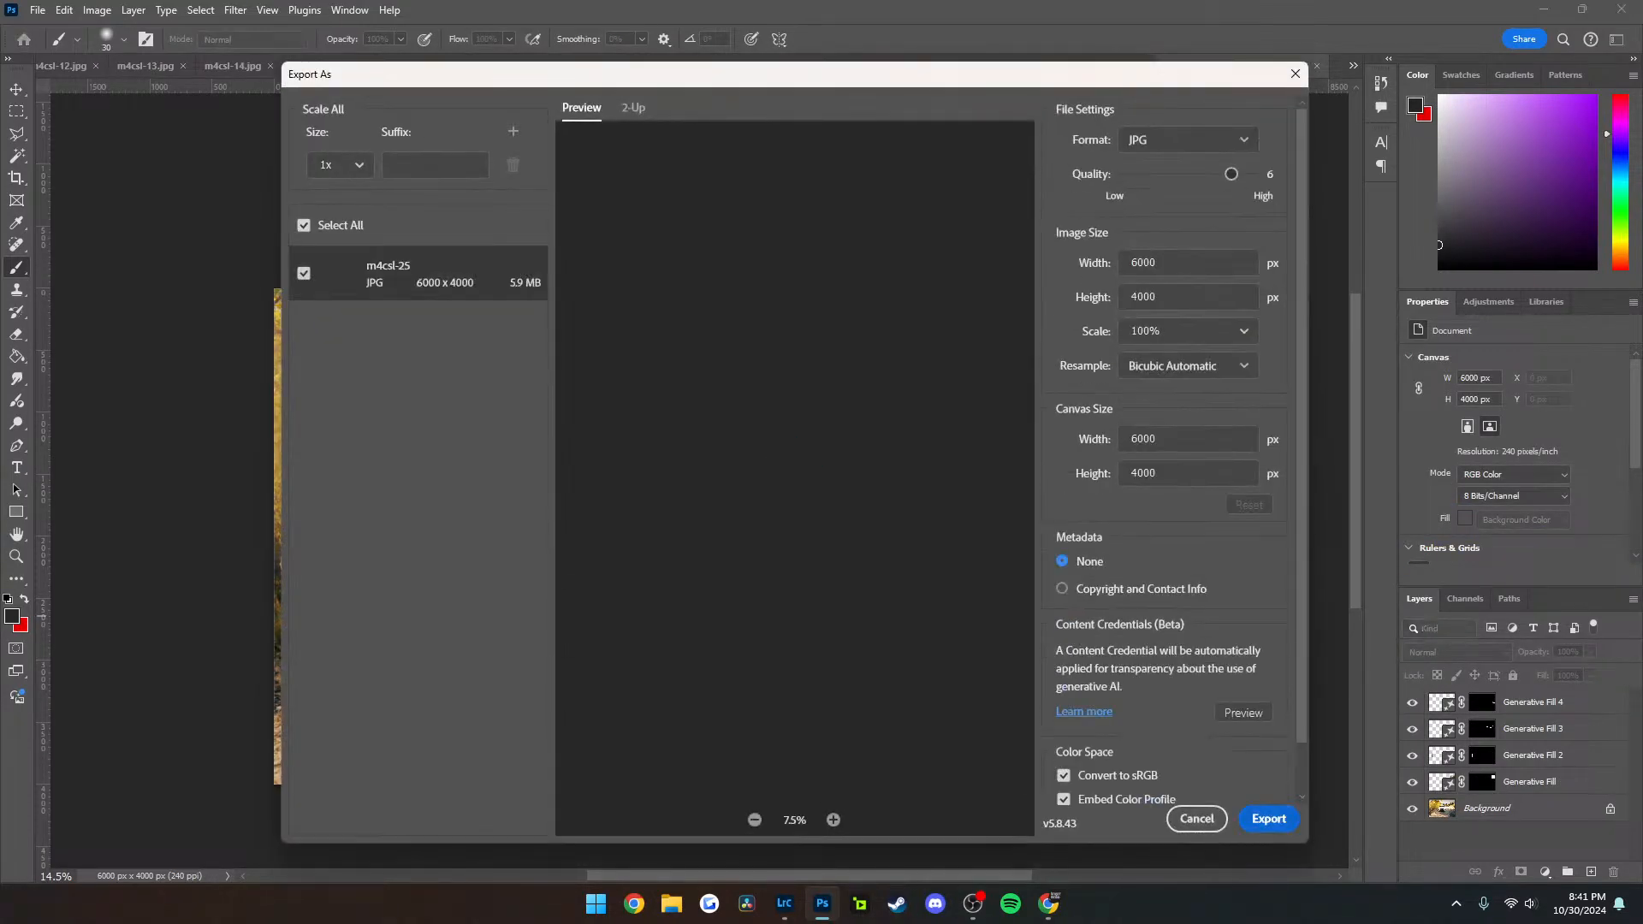
{"action": "key", "text": "Return"}
{"action": "key", "text": "Return"}
{"action": "key", "text": "Return"}
{"action": "key", "text": "ctrl+w"}
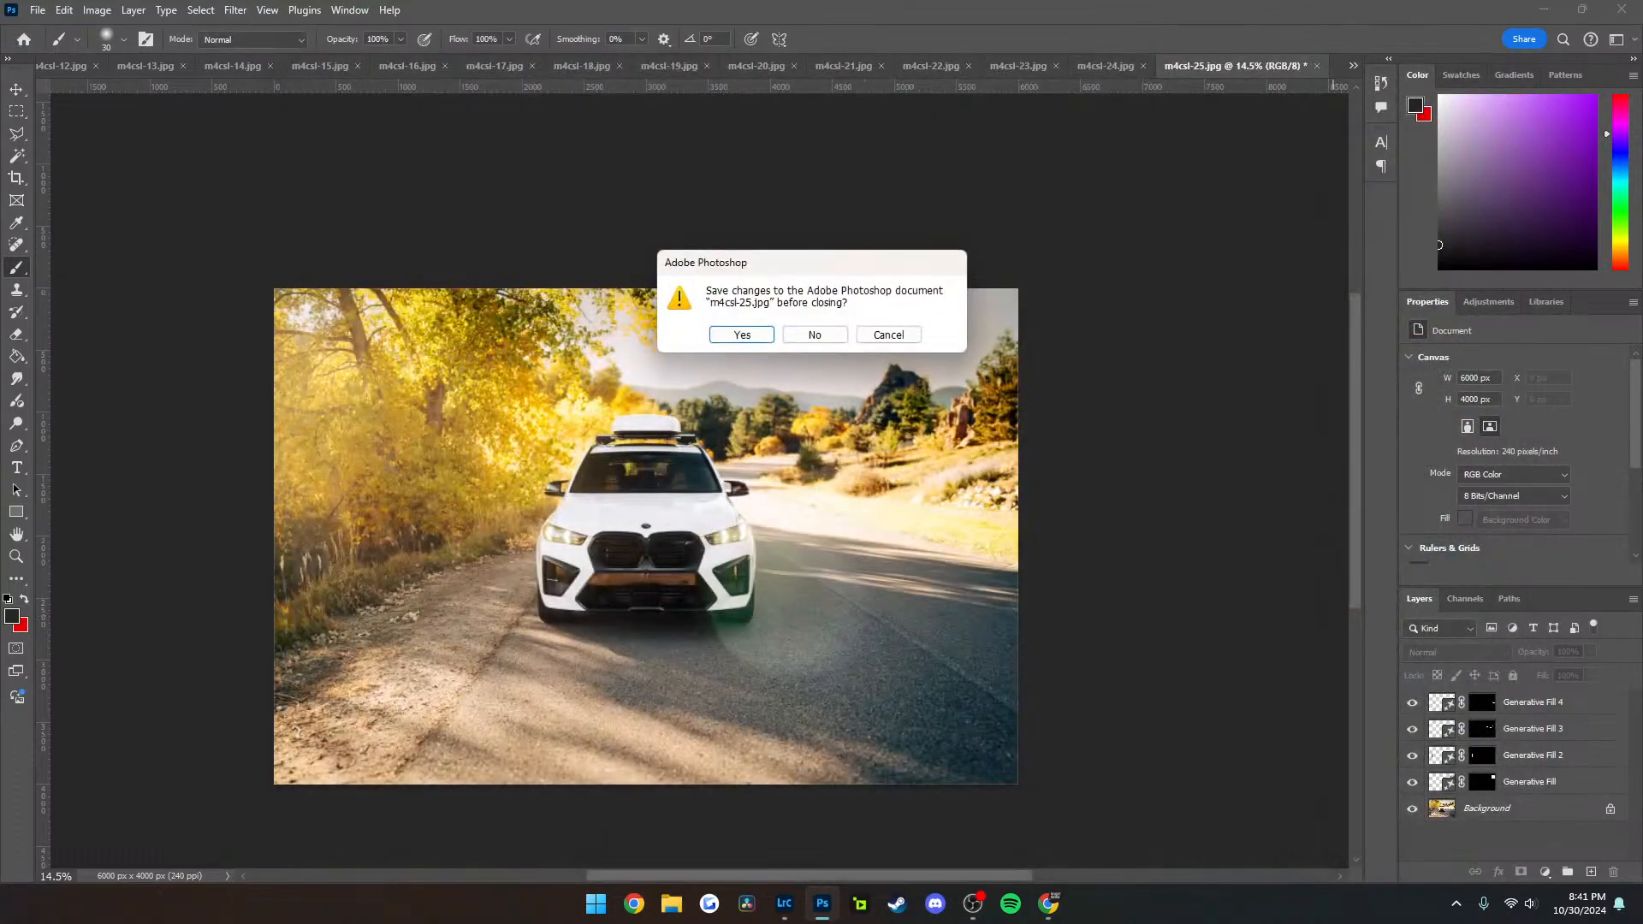
{"action": "key", "text": "n"}
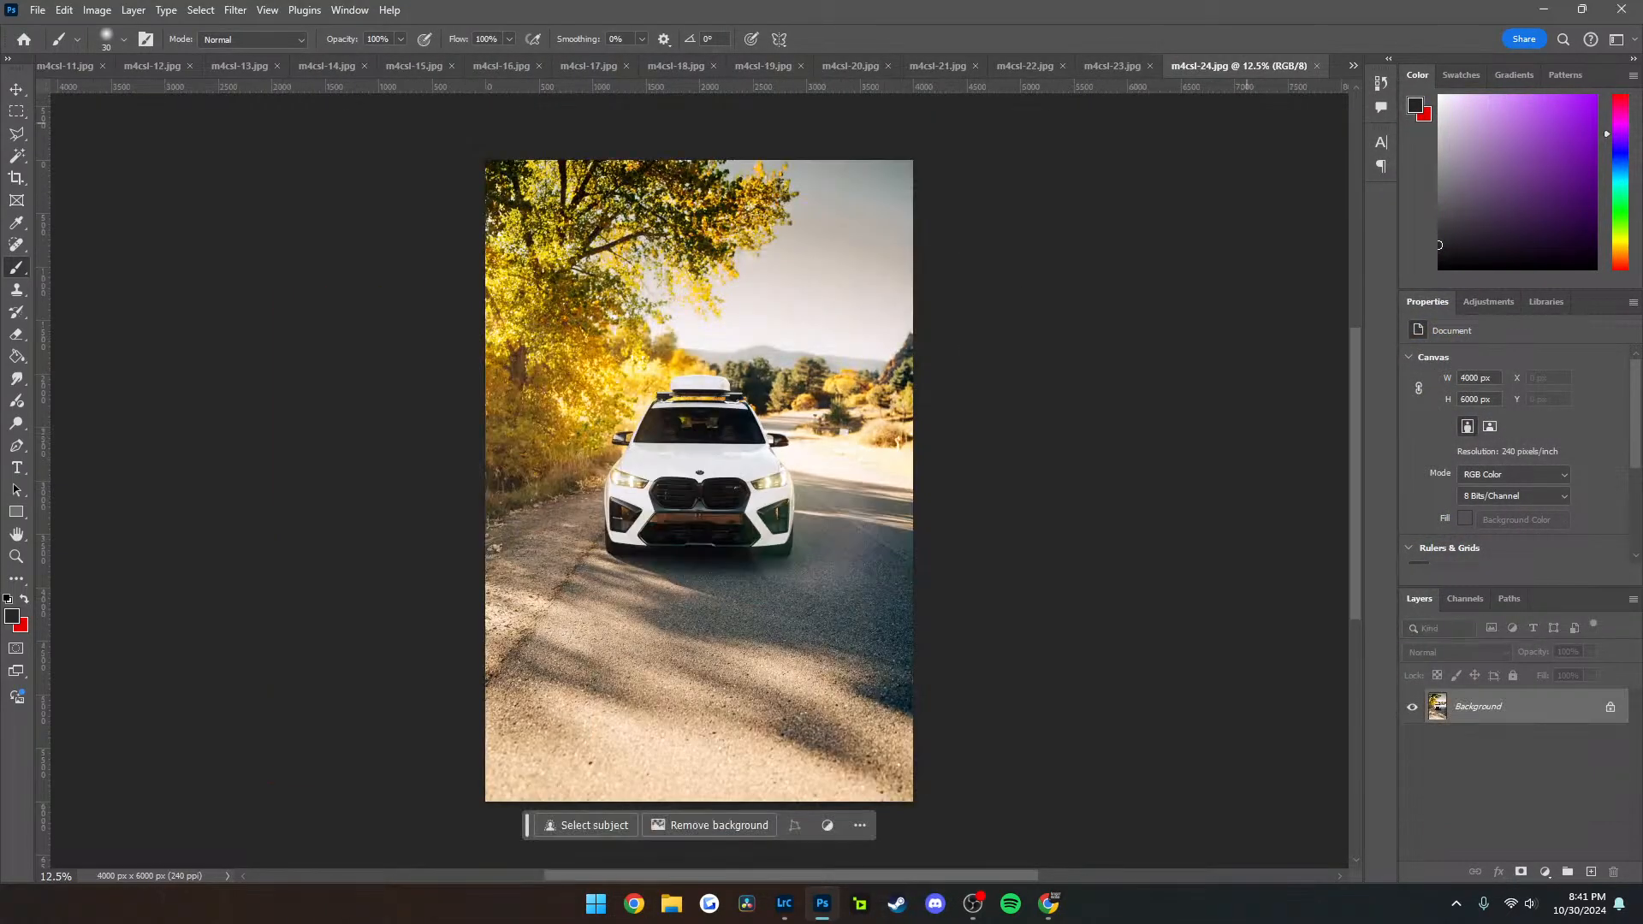
Close the open photos from m4csl-24 down through m4csl-14 without editing them
{"action": "key", "text": "ctrl+w"}
{"action": "key", "text": "n"}
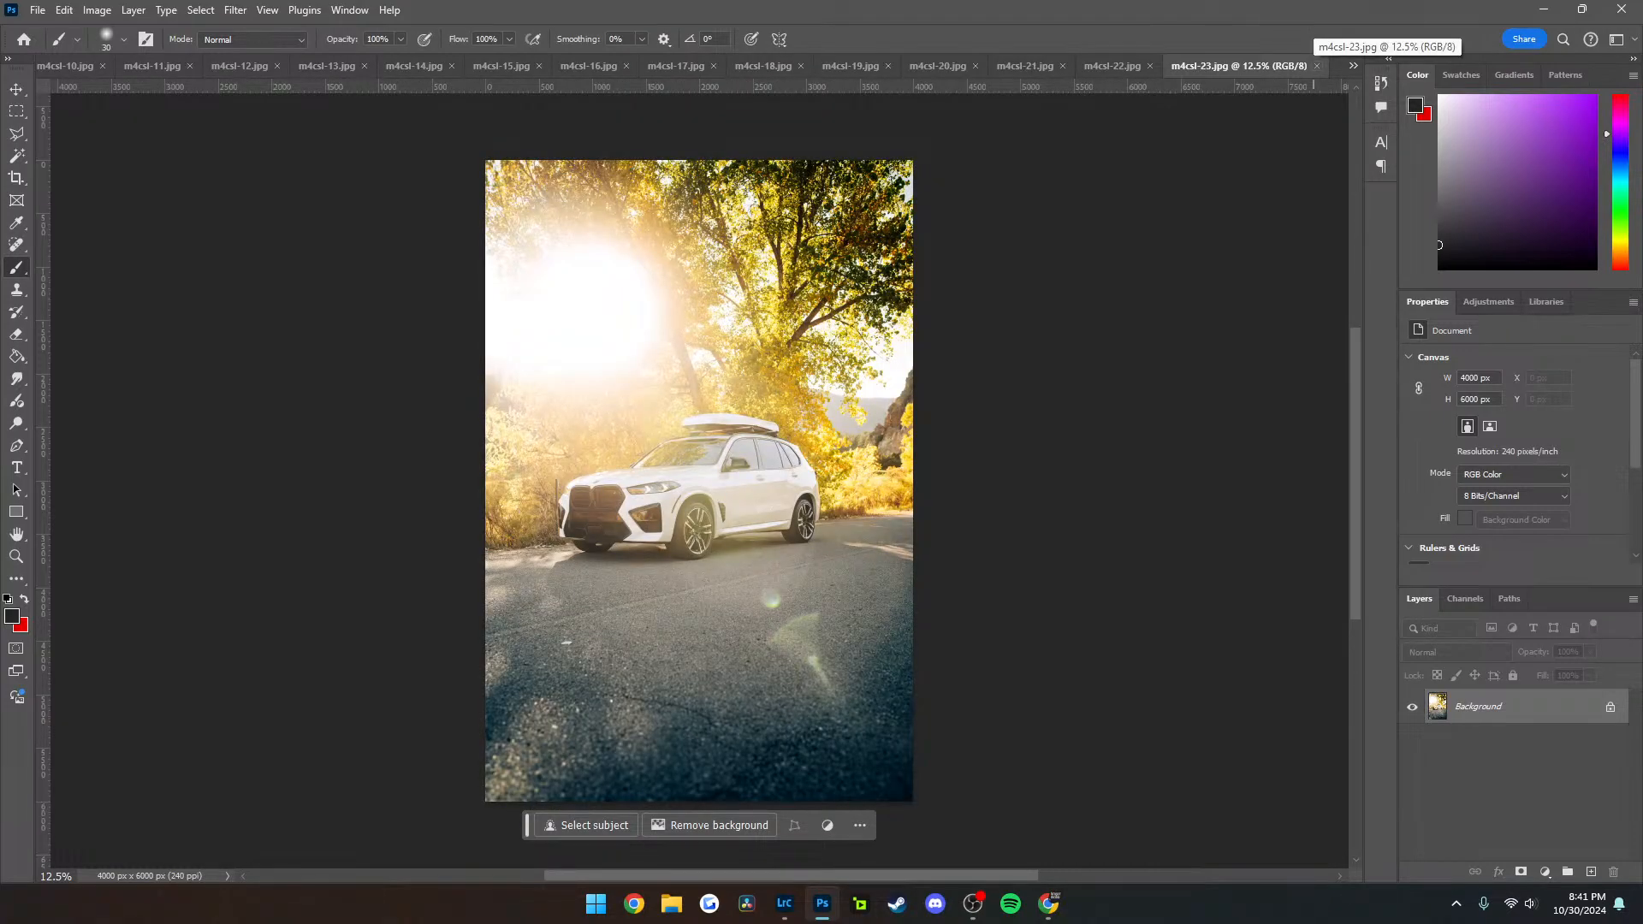
{"action": "key", "text": "ctrl+w"}
{"action": "key", "text": "n"}
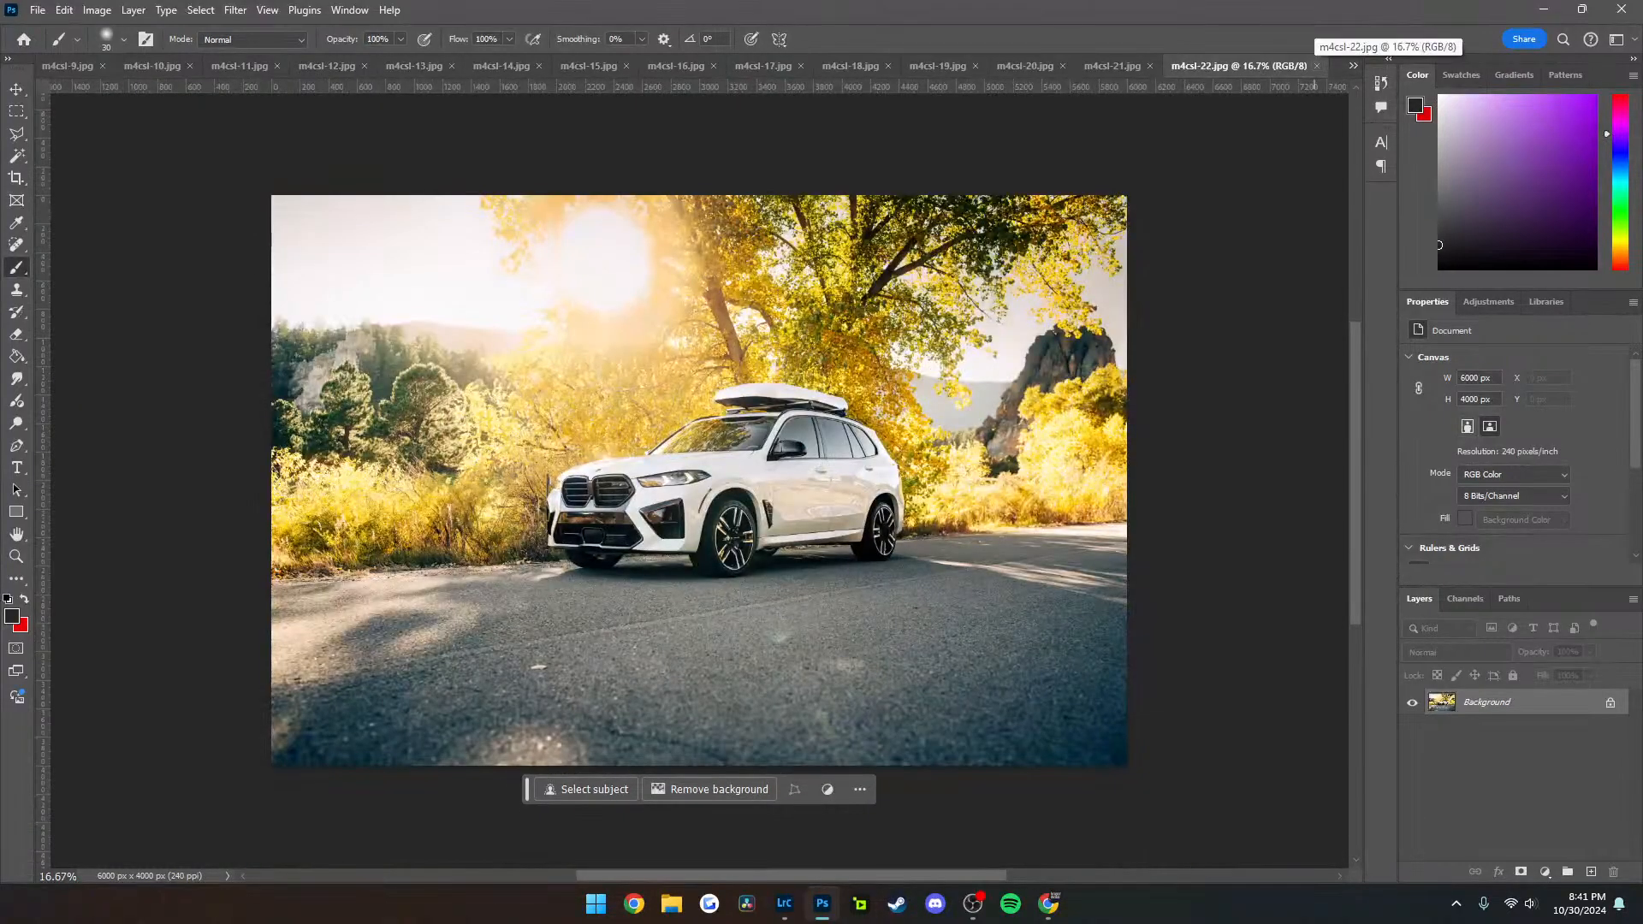
{"action": "key", "text": "ctrl+w"}
{"action": "key", "text": "n"}
{"action": "key", "text": "ctrl+w"}
{"action": "key", "text": "n"}
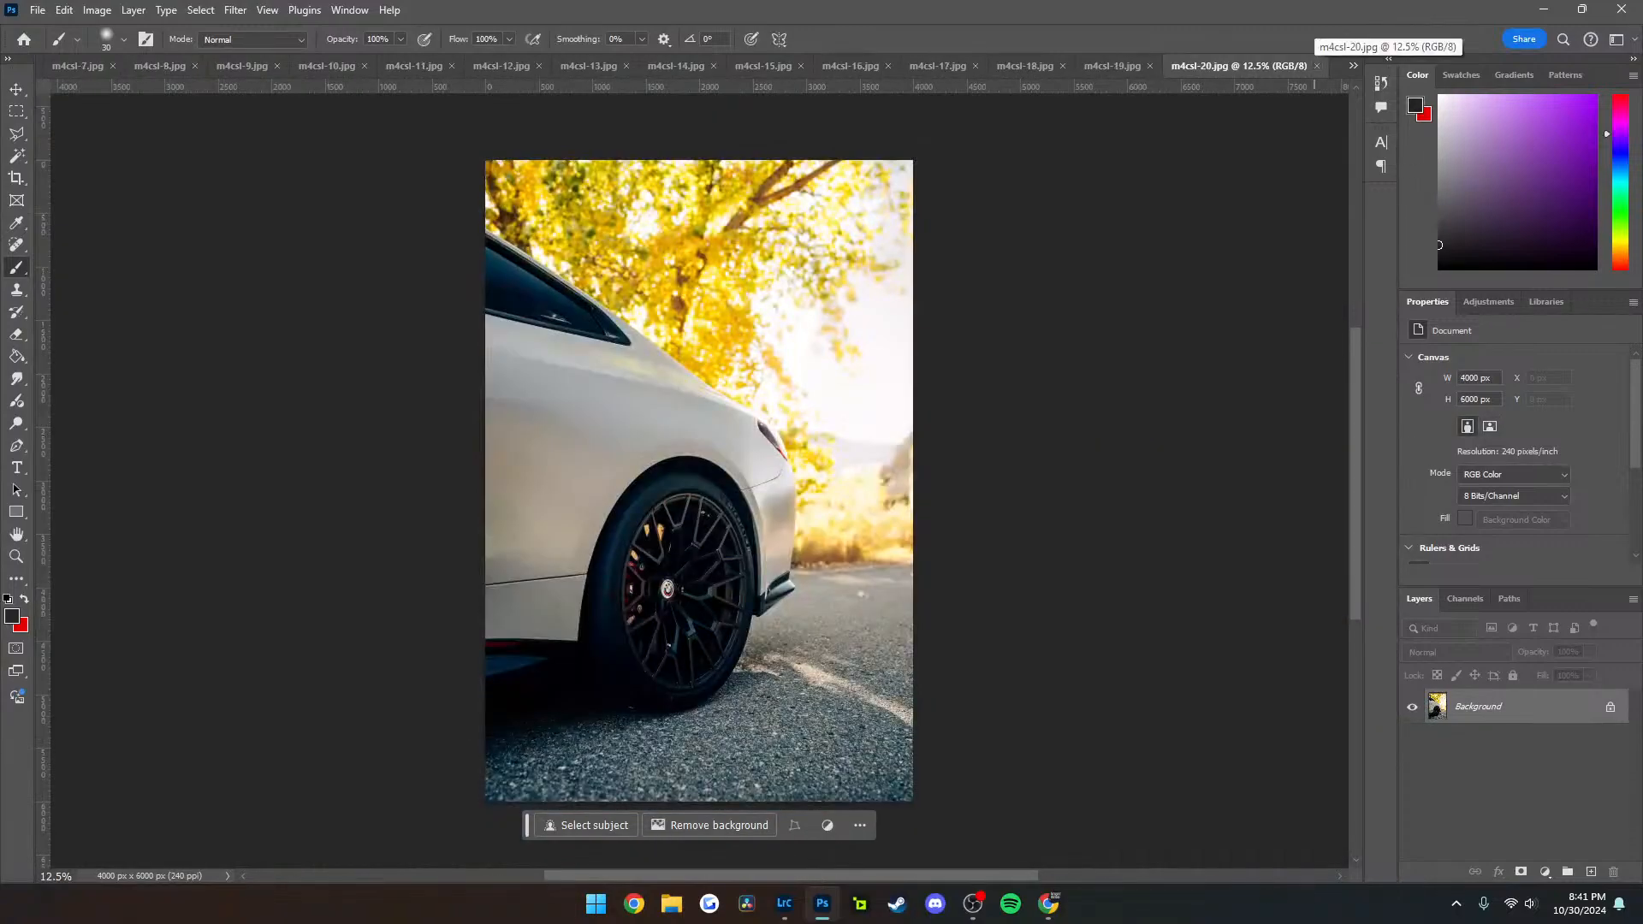
{"action": "key", "text": "ctrl+w"}
{"action": "key", "text": "n"}
{"action": "key", "text": "ctrl+w"}
{"action": "key", "text": "n"}
{"action": "key", "text": "ctrl+w"}
{"action": "key", "text": "n"}
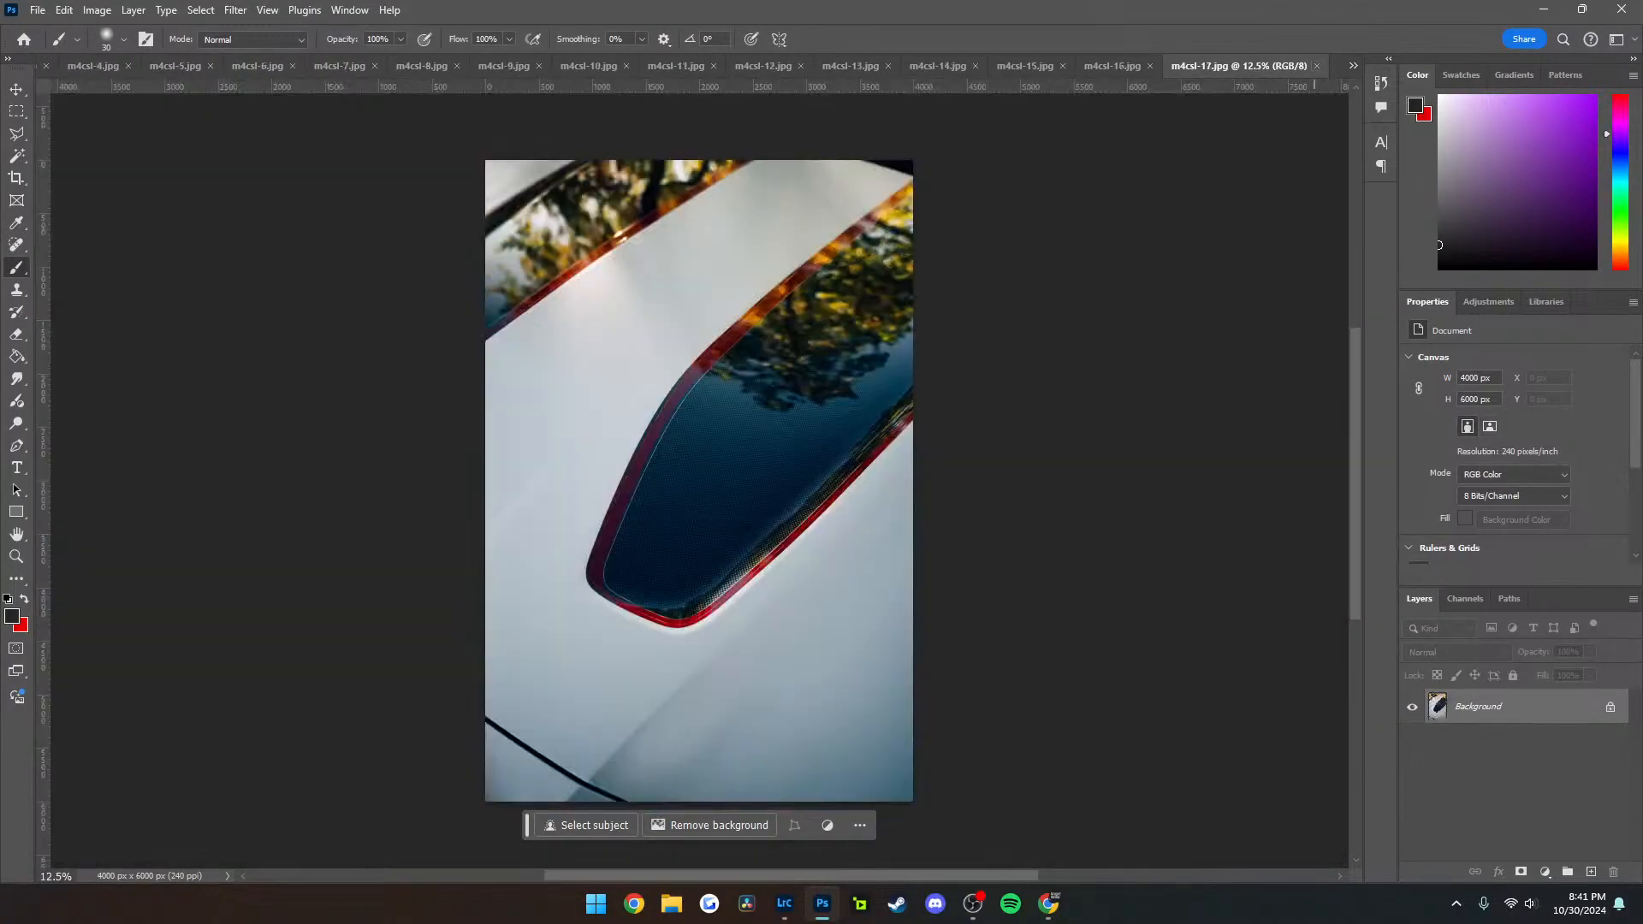
{"action": "key", "text": "ctrl+w"}
{"action": "key", "text": "n"}
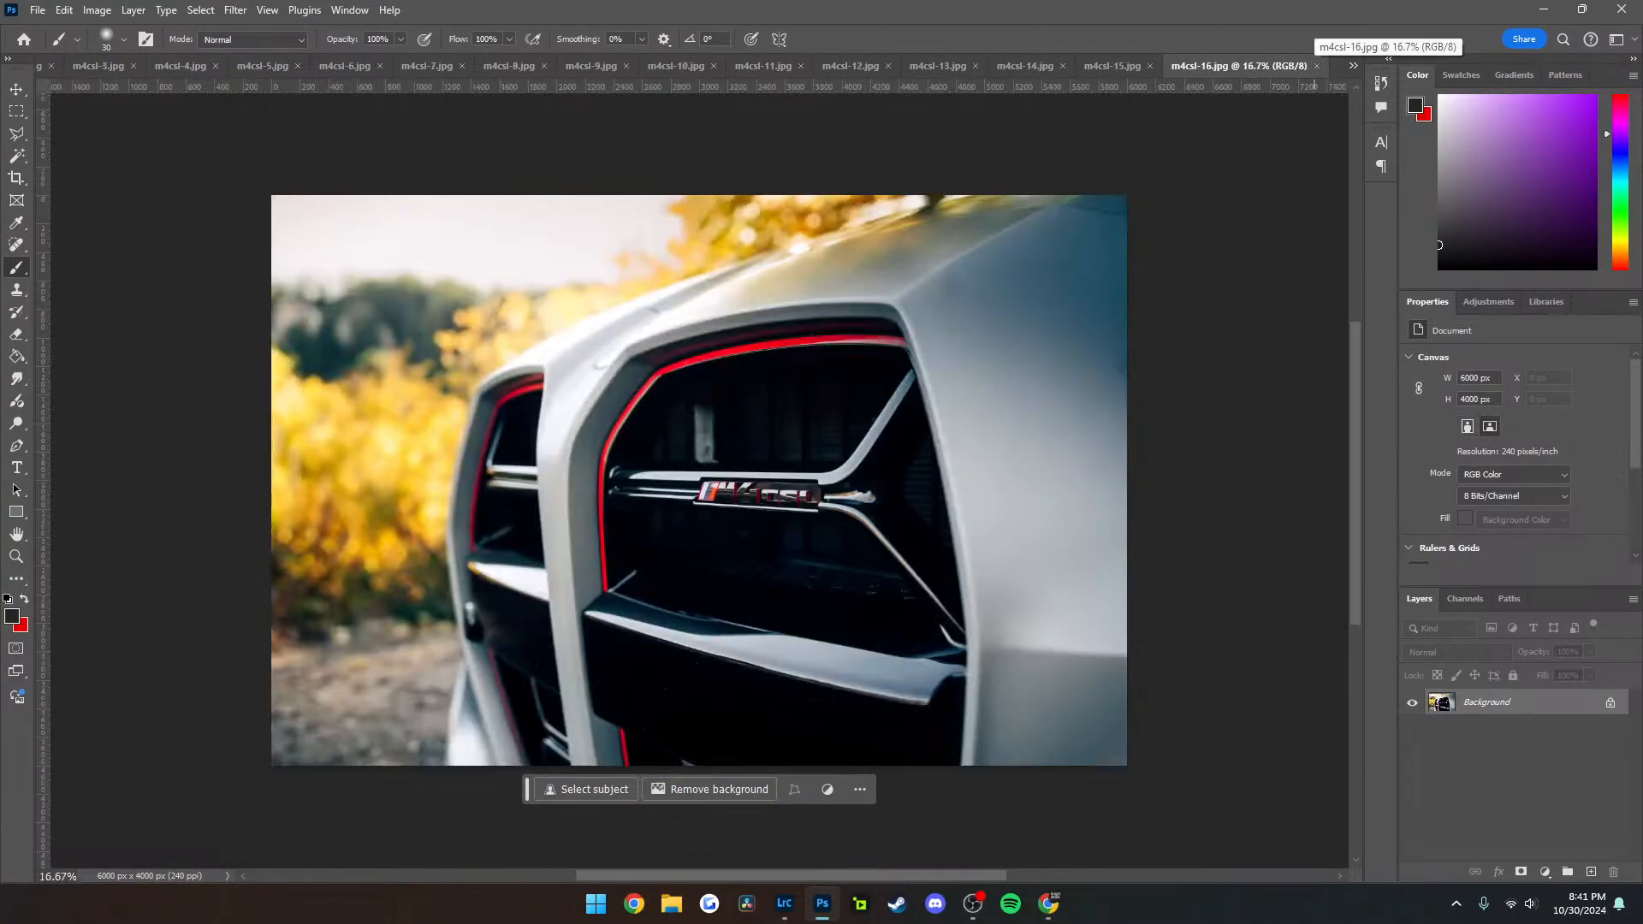
{"action": "key", "text": "ctrl+w"}
{"action": "key", "text": "n"}
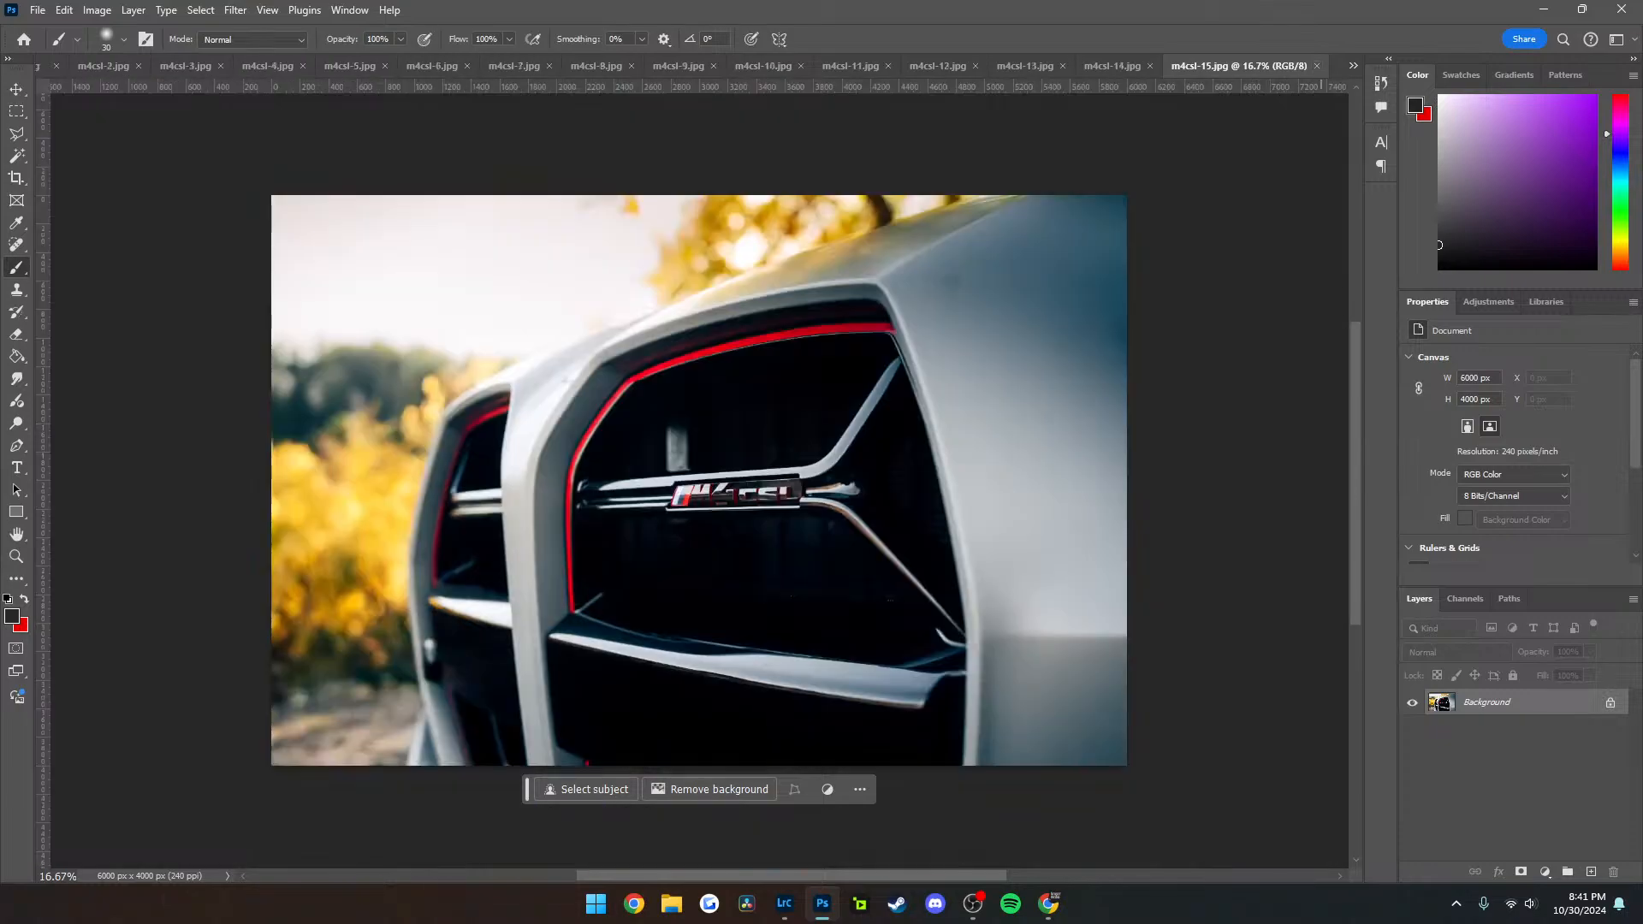
{"action": "key", "text": "ctrl+w"}
{"action": "key", "text": "n"}
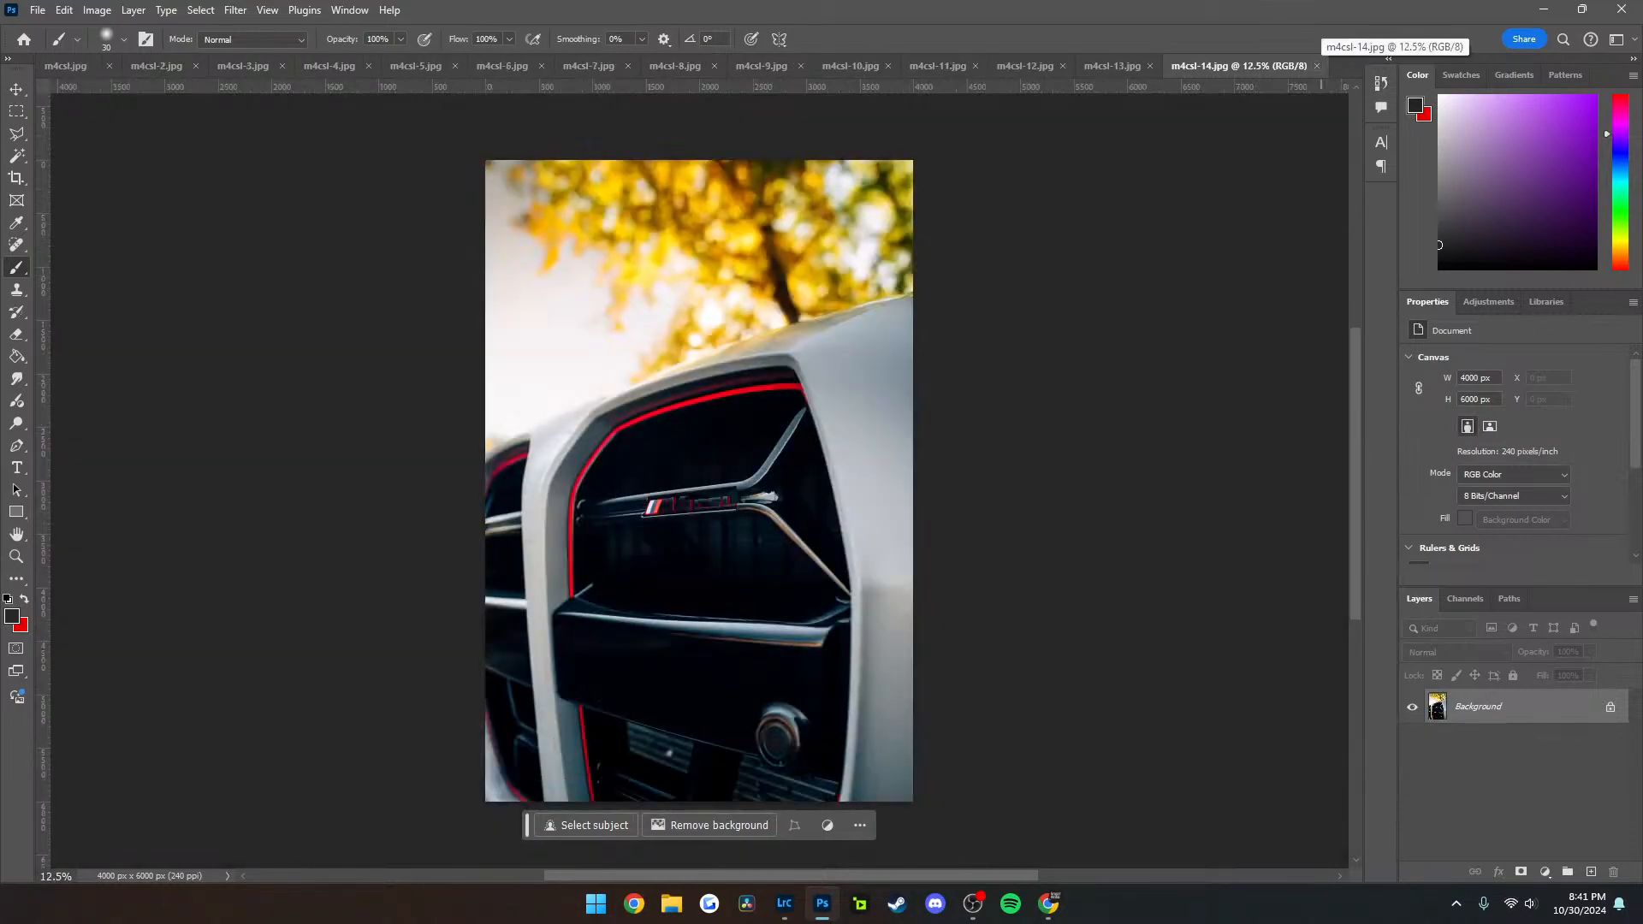
{"action": "key", "text": "ctrl+w"}
{"action": "key", "text": "n"}
Remove the dark specks from the white bumper below the headlight in m4csl-13 with the Clone Stamp
{"action": "scroll", "coordinate": [678, 532], "scroll_direction": "up", "scroll_amount": 18}
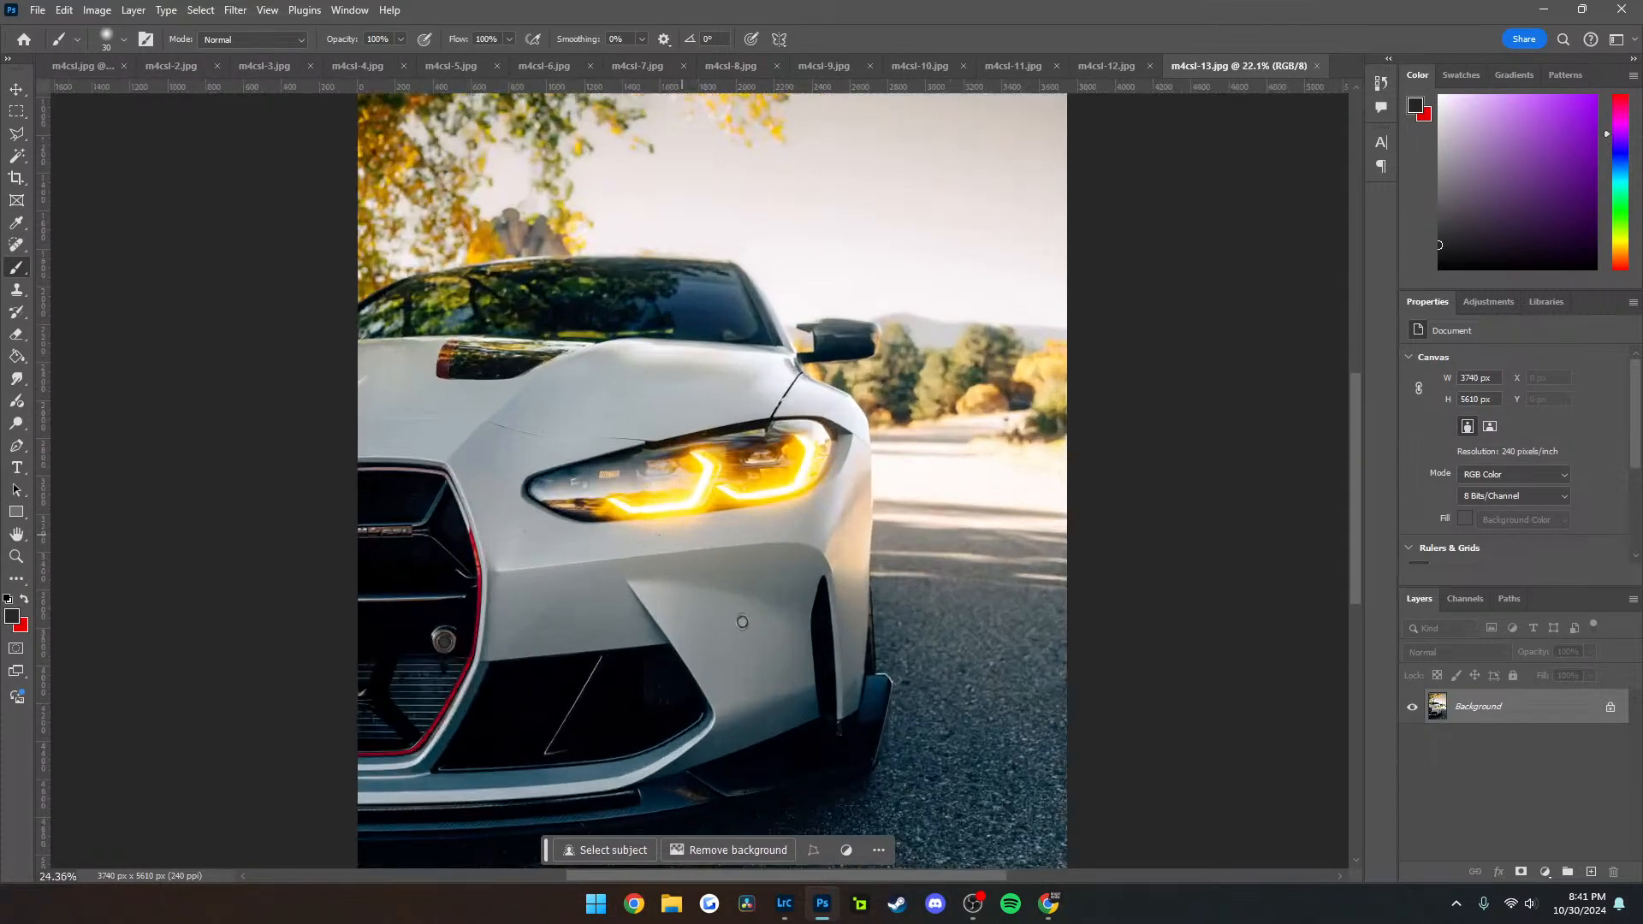
{"action": "scroll", "coordinate": [652, 513], "scroll_direction": "left", "scroll_amount": 2}
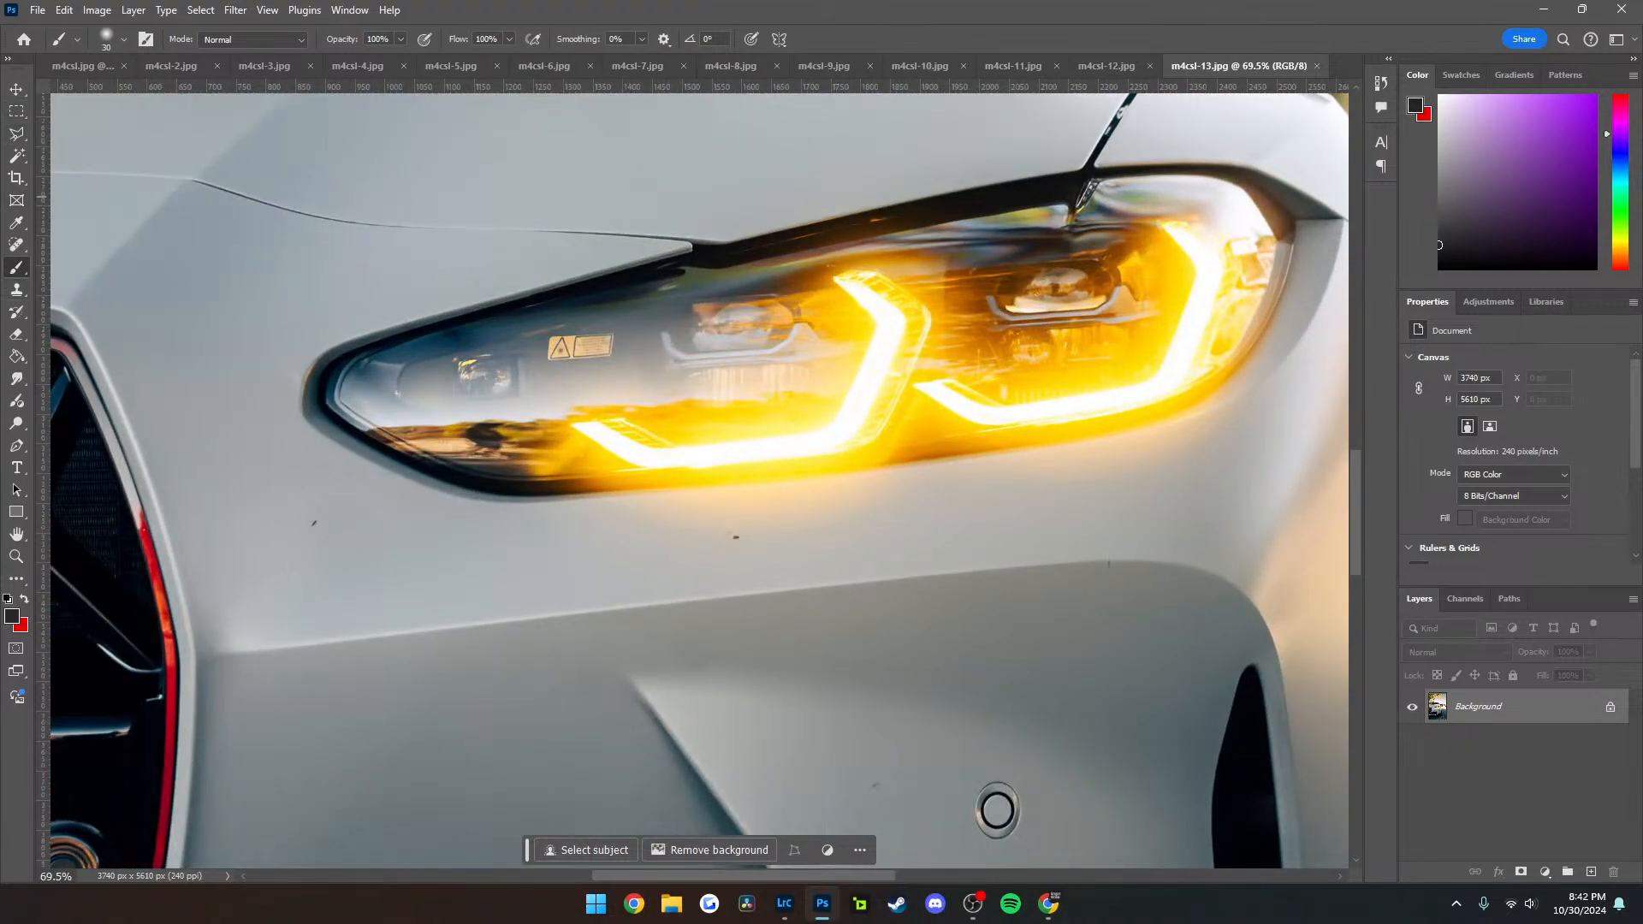
{"action": "key", "text": "s"}
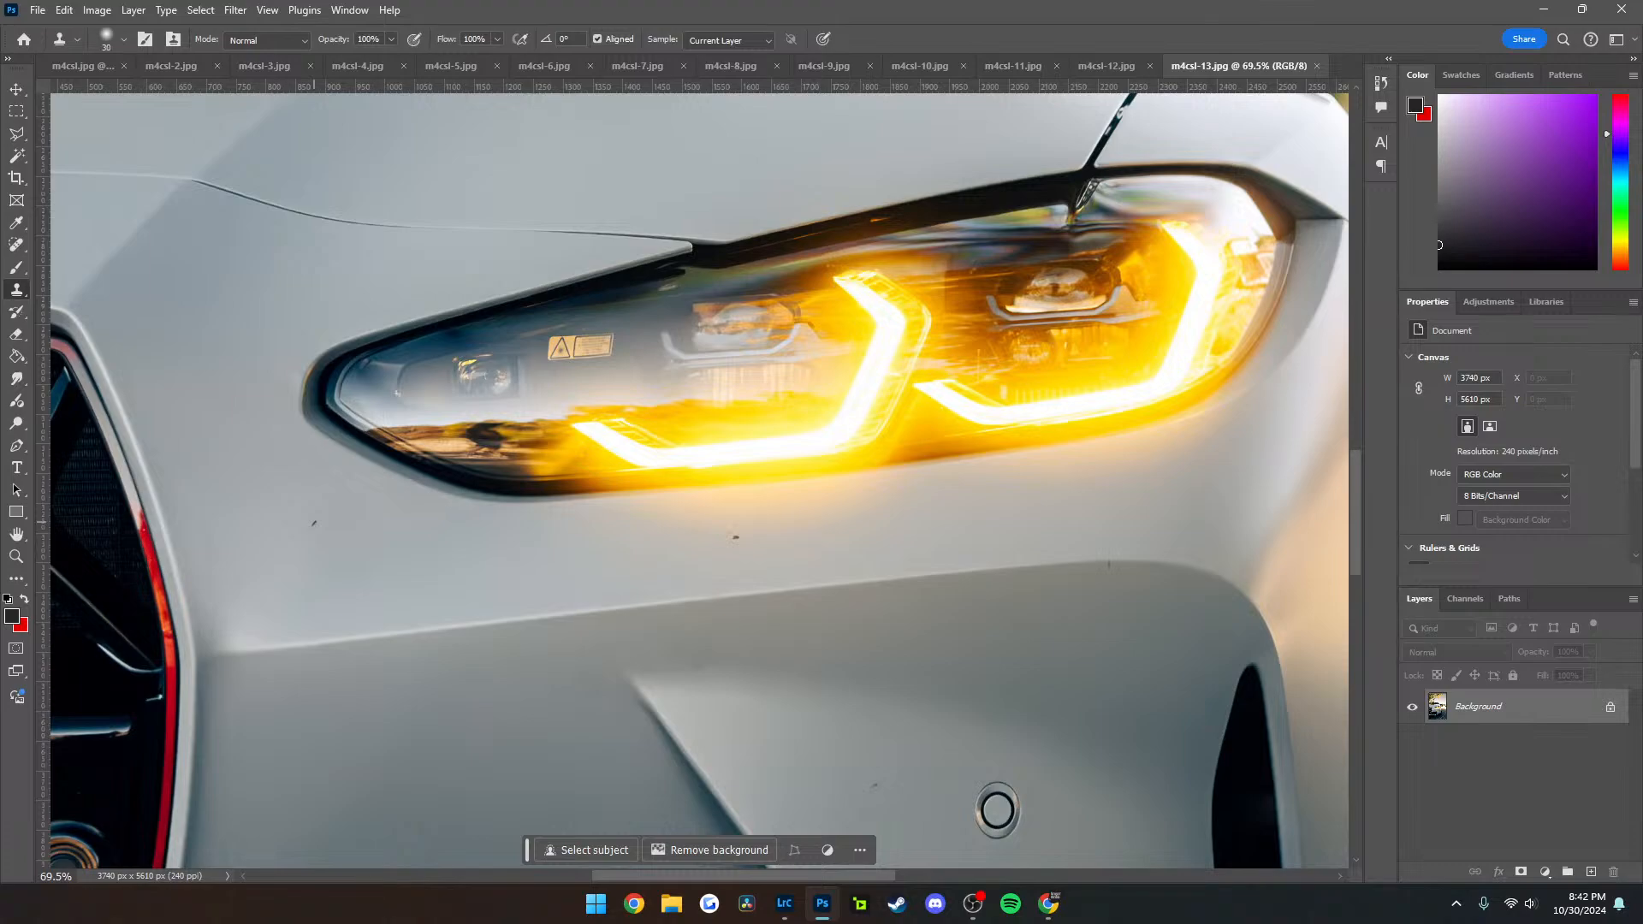
{"action": "left_click", "coordinate": [997, 810]}
{"action": "key", "text": "Return"}
{"action": "left_click", "coordinate": [997, 810]}
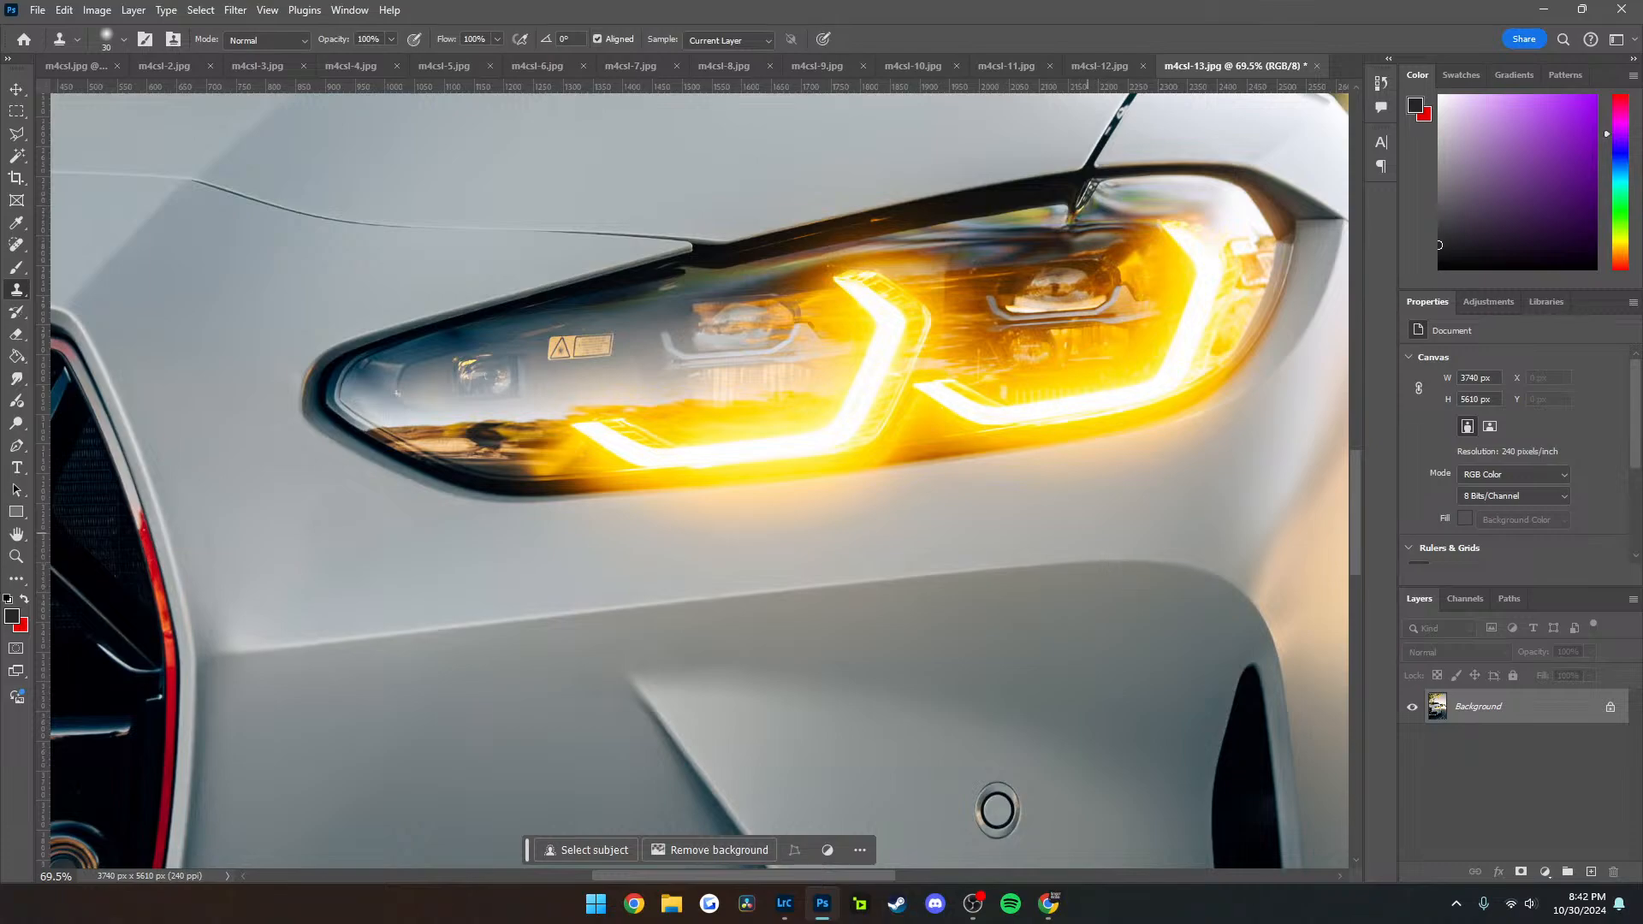
Export the retouched m4csl-13 as a JPG under the same name, replacing the existing file
{"action": "scroll", "coordinate": [1111, 534], "scroll_direction": "down", "scroll_amount": 12}
{"action": "scroll", "coordinate": [753, 616], "scroll_direction": "up", "scroll_amount": 9}
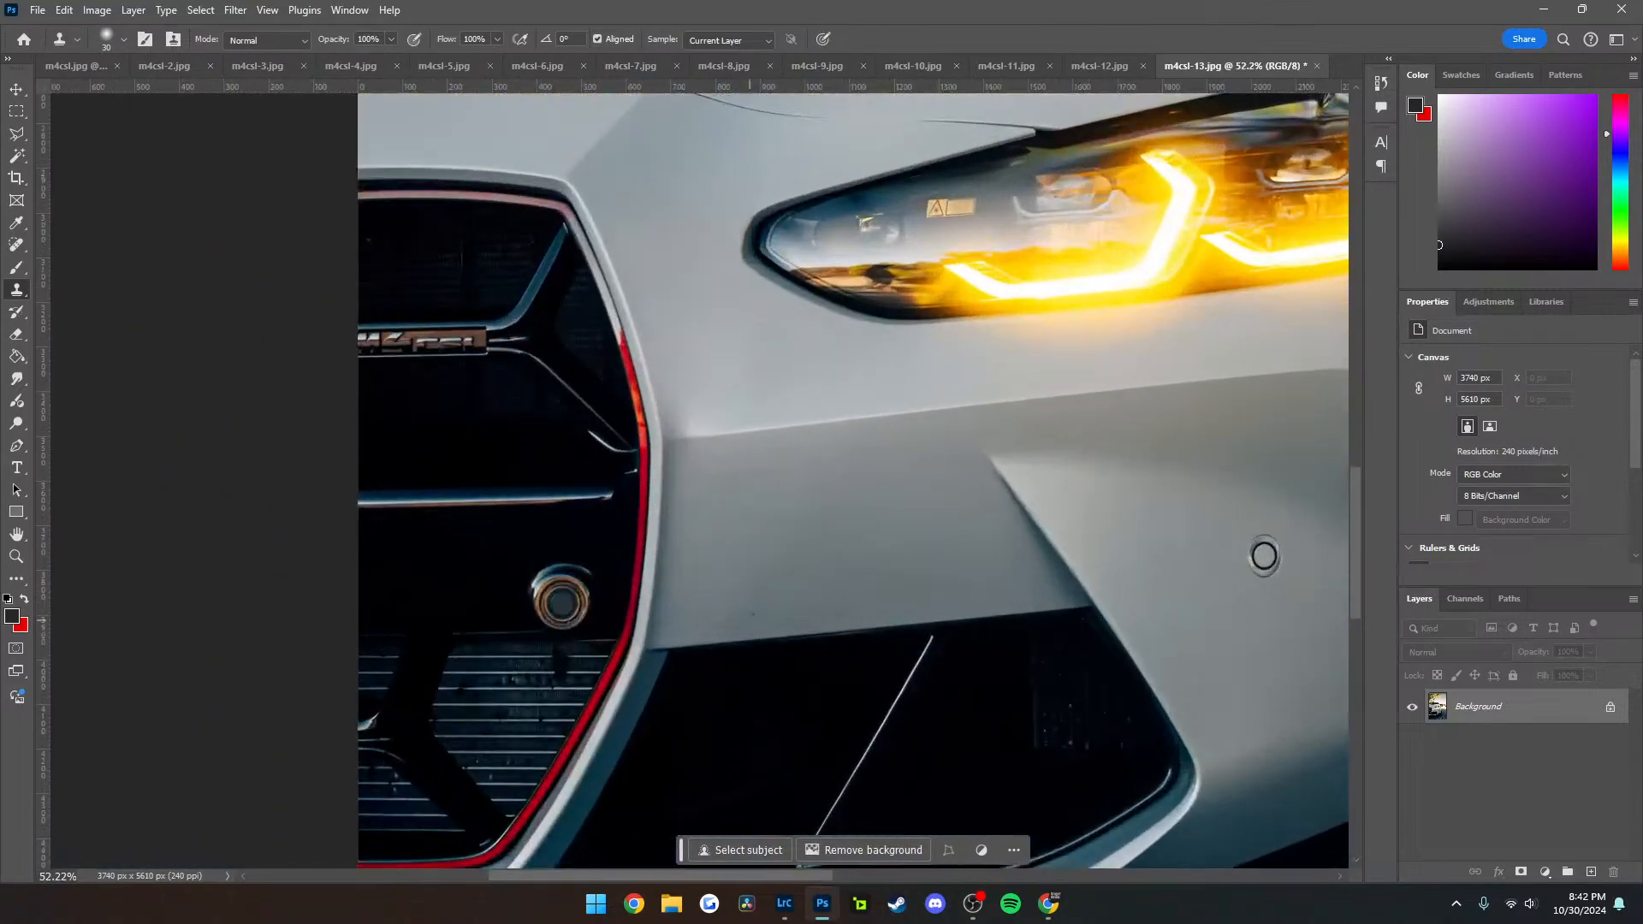
{"action": "scroll", "coordinate": [1261, 553], "scroll_direction": "down", "scroll_amount": 10}
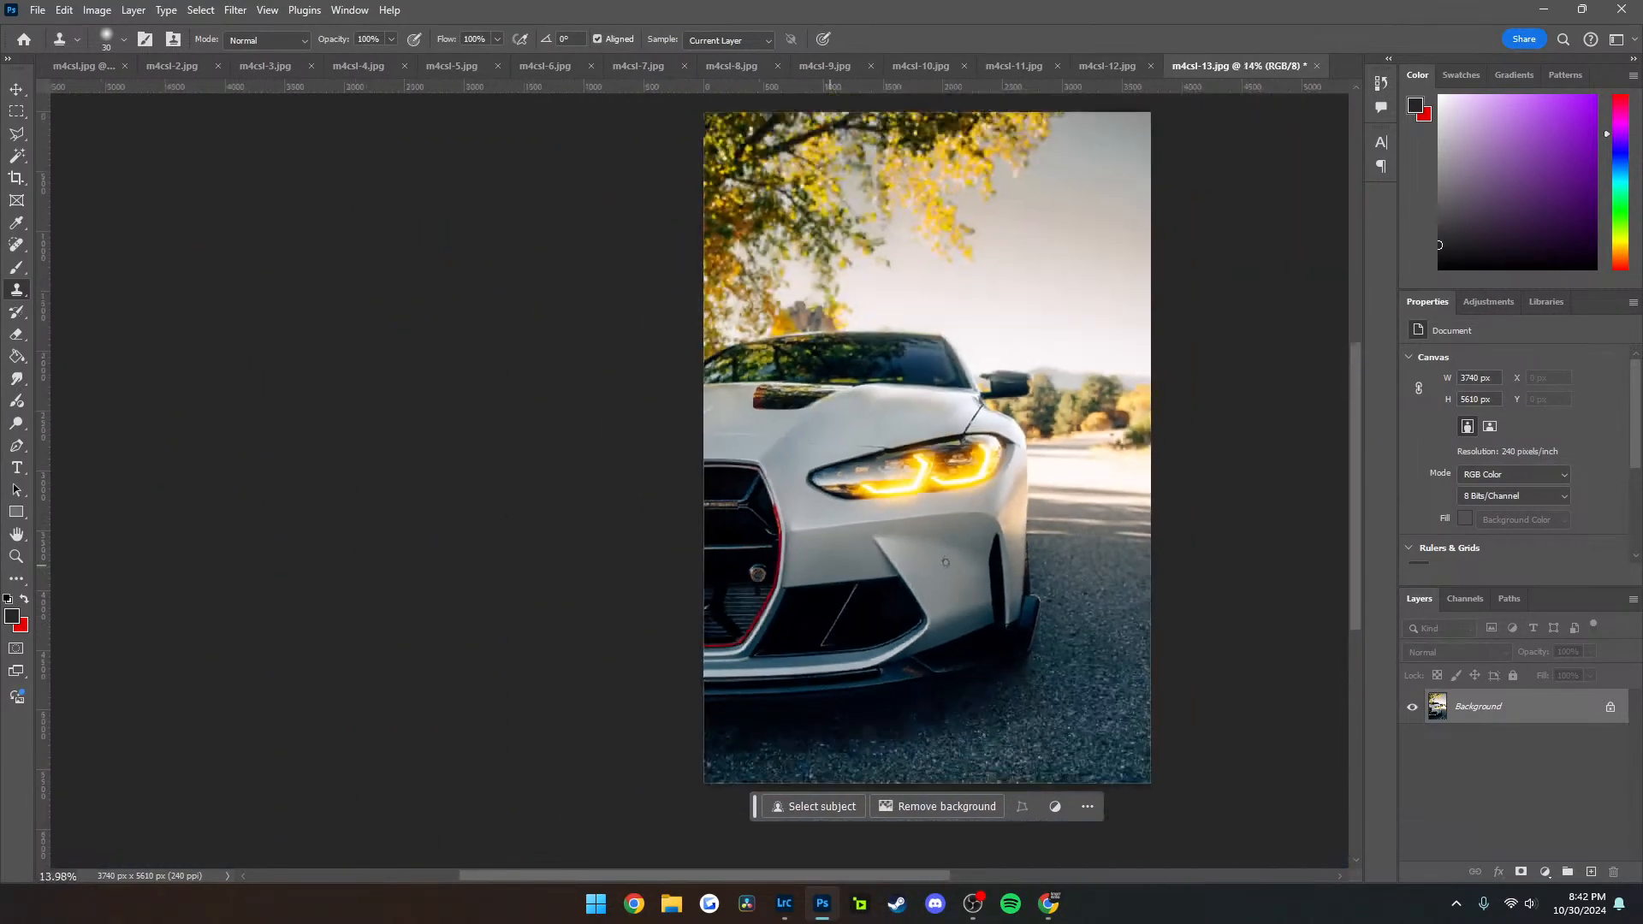
{"action": "key", "text": "ctrl+alt+shift+w"}
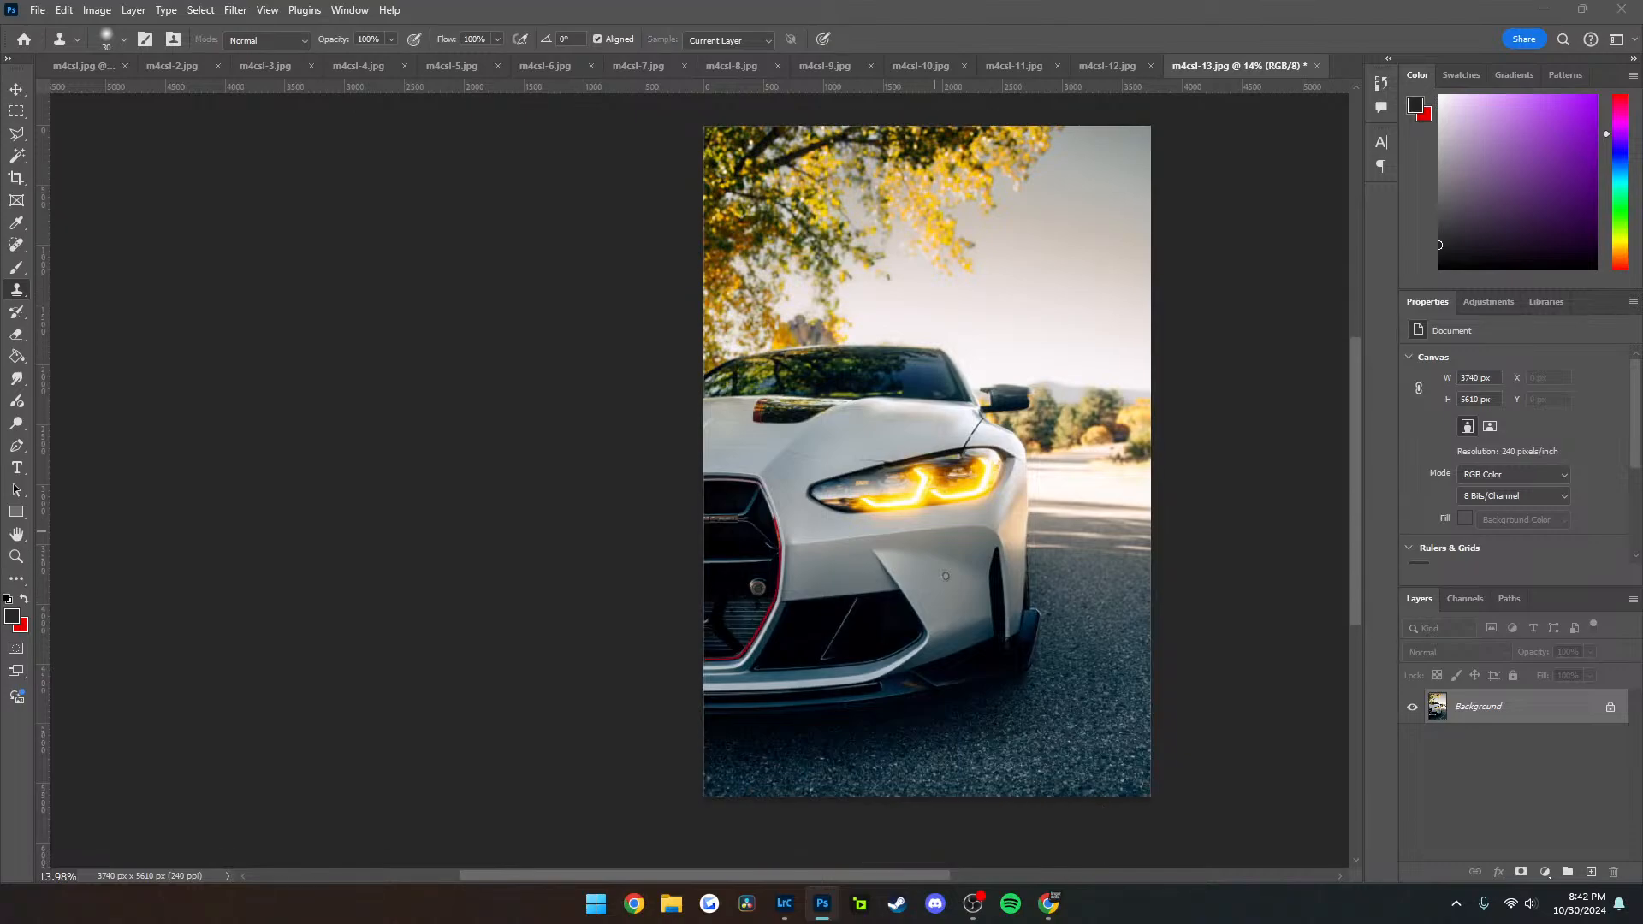
{"action": "left_click", "coordinate": [1269, 819]}
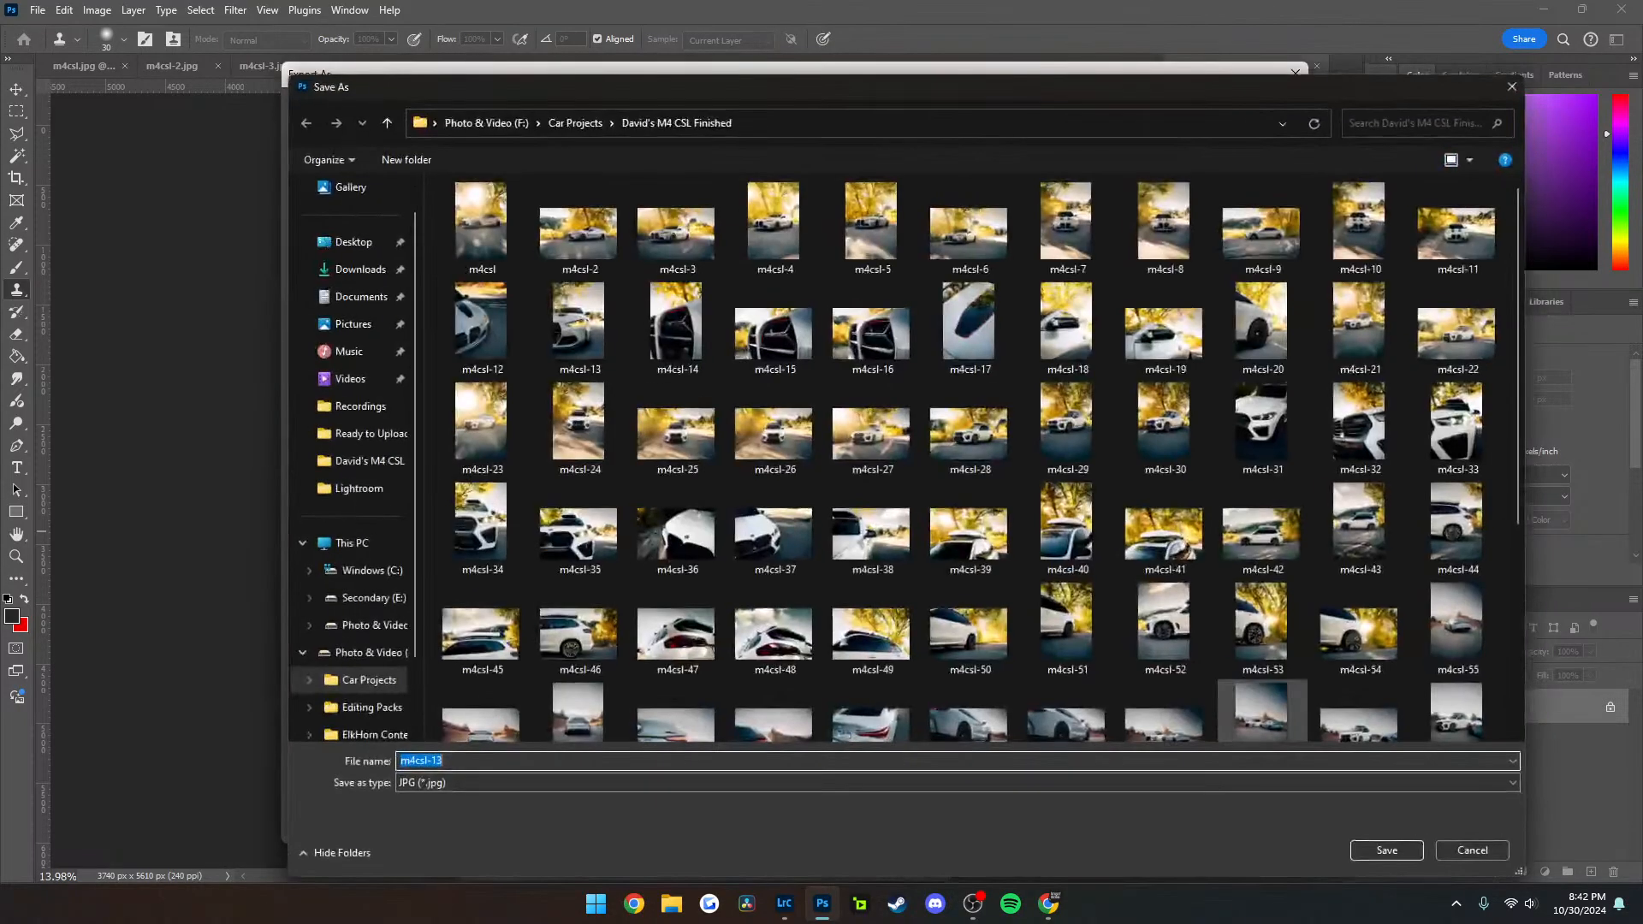
{"action": "left_click", "coordinate": [1387, 850]}
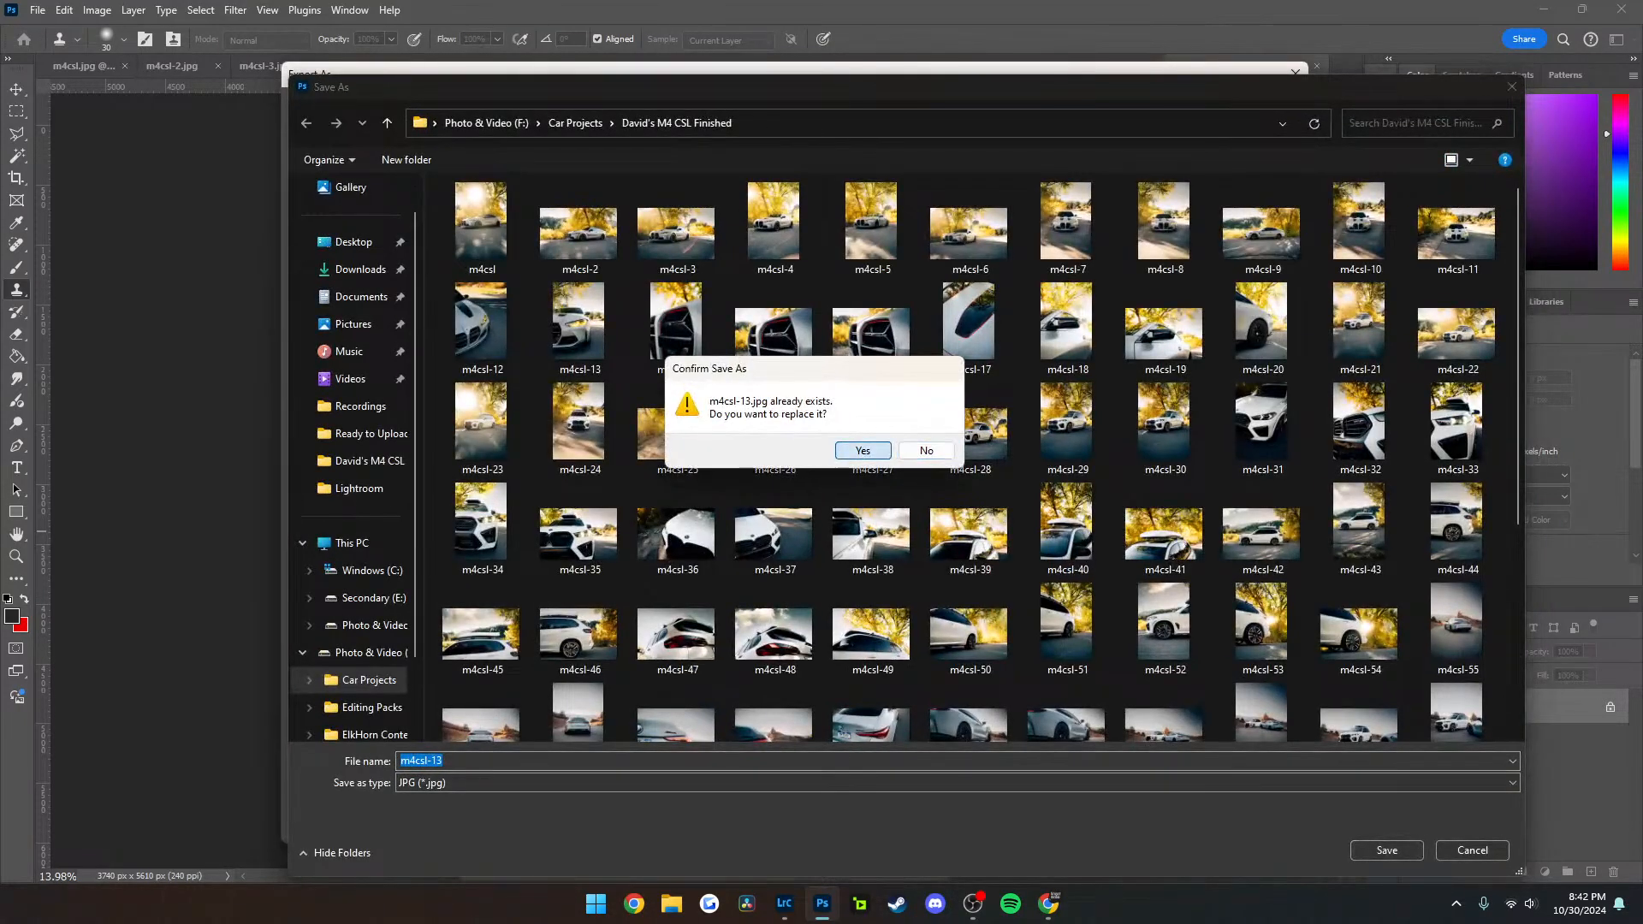
{"action": "left_click", "coordinate": [863, 451]}
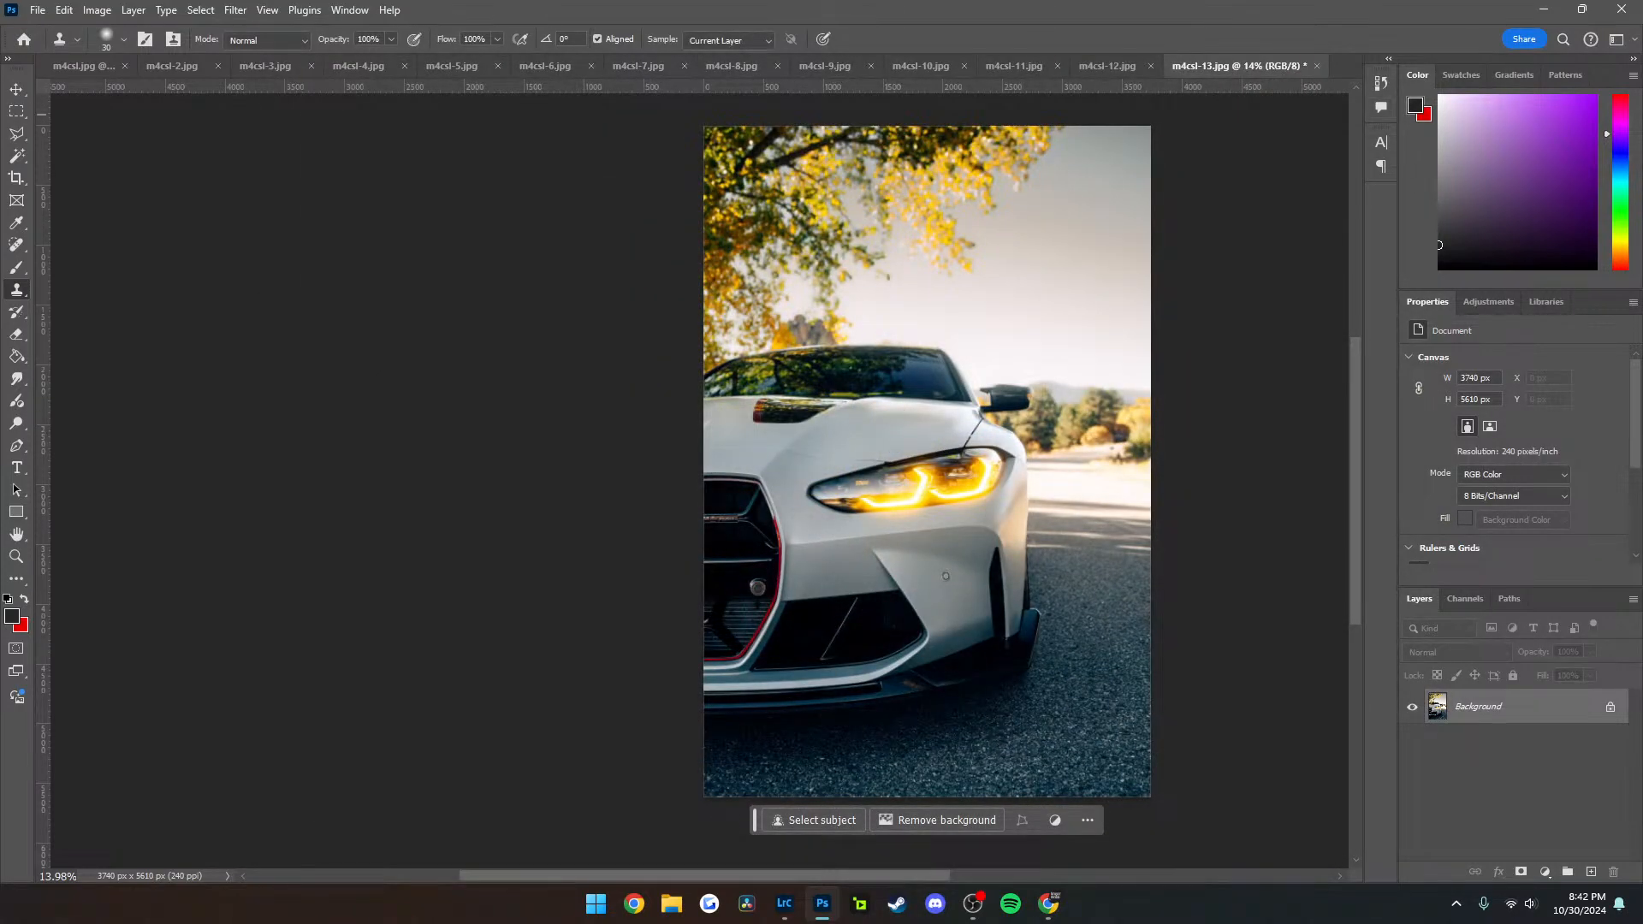
Close m4csl-13 without saving its changes, and close m4csl-12 as well
{"action": "left_click", "coordinate": [1316, 65]}
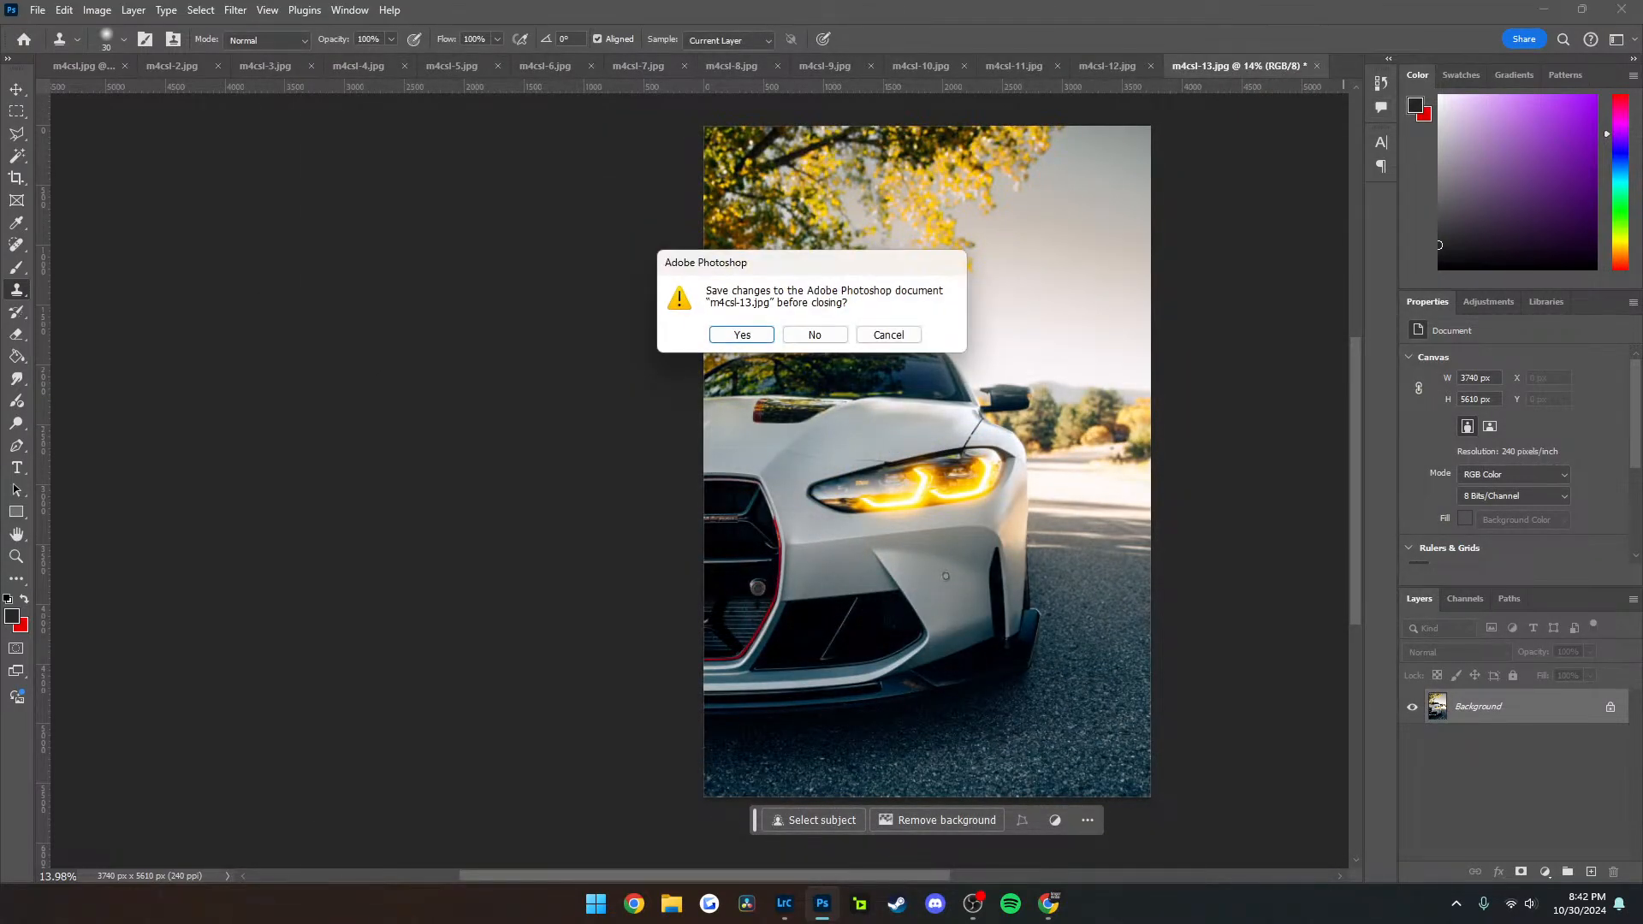
{"action": "left_click", "coordinate": [833, 333]}
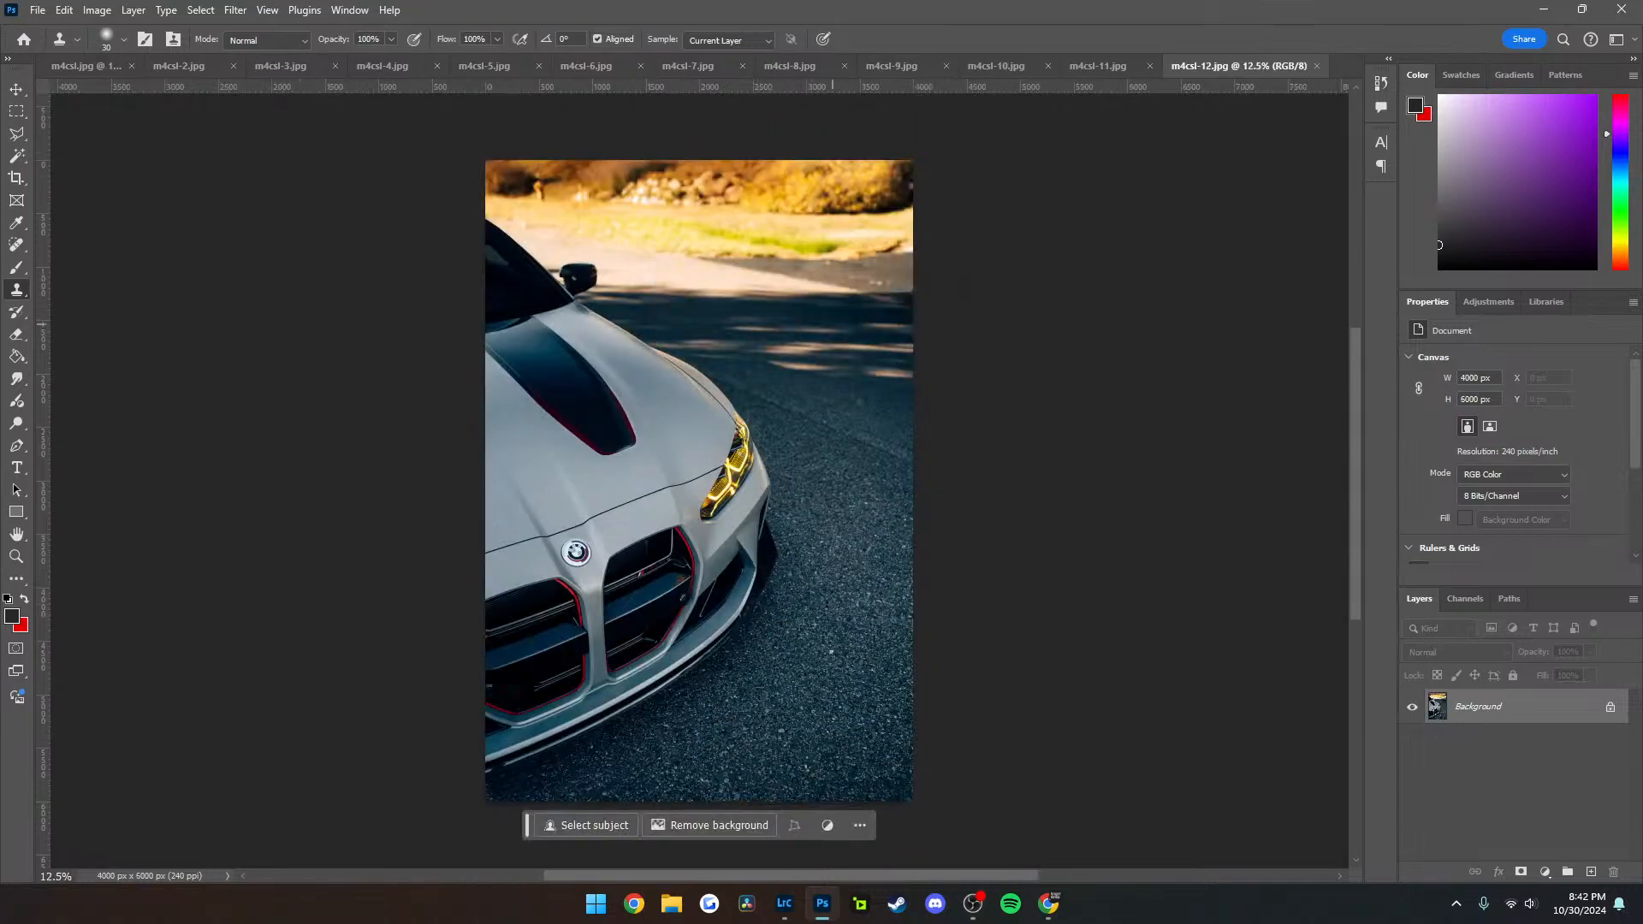
{"action": "left_click", "coordinate": [1316, 66]}
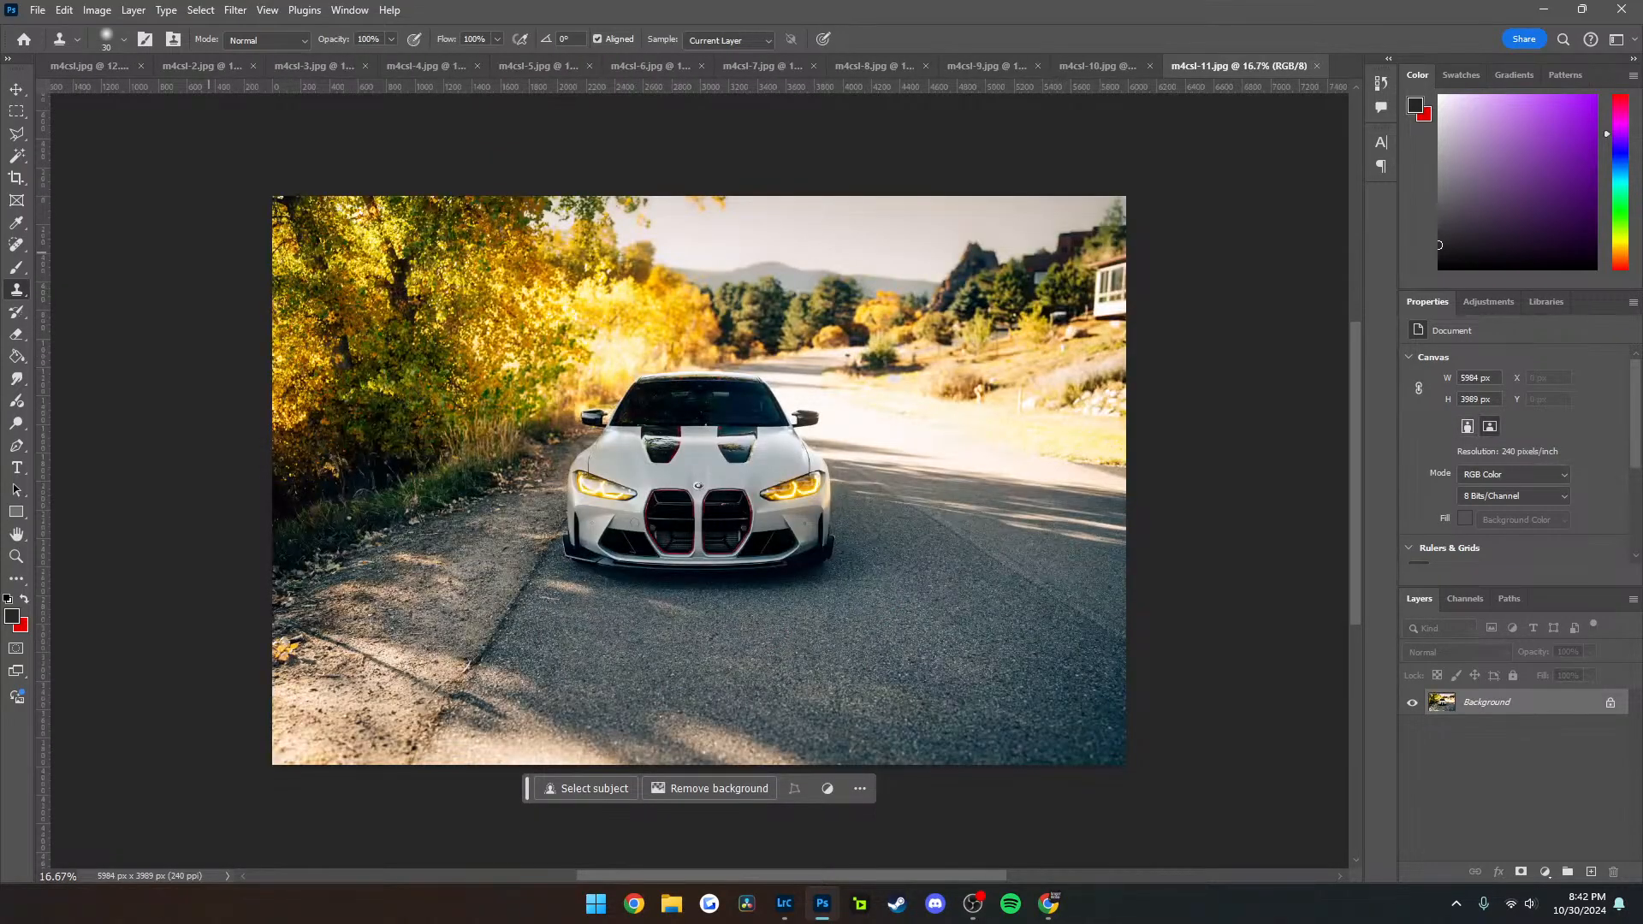
Select the houses on the hillside in m4csl-11 with a rectangular marquee and remove them with a promptless Generative Fill
{"action": "key", "text": "m"}
{"action": "mouse_move", "coordinate": [1004, 216]}
{"action": "left_mouse_down"}
{"action": "mouse_move", "coordinate": [1056, 230]}
{"action": "mouse_move", "coordinate": [1125, 338]}
{"action": "left_mouse_up"}
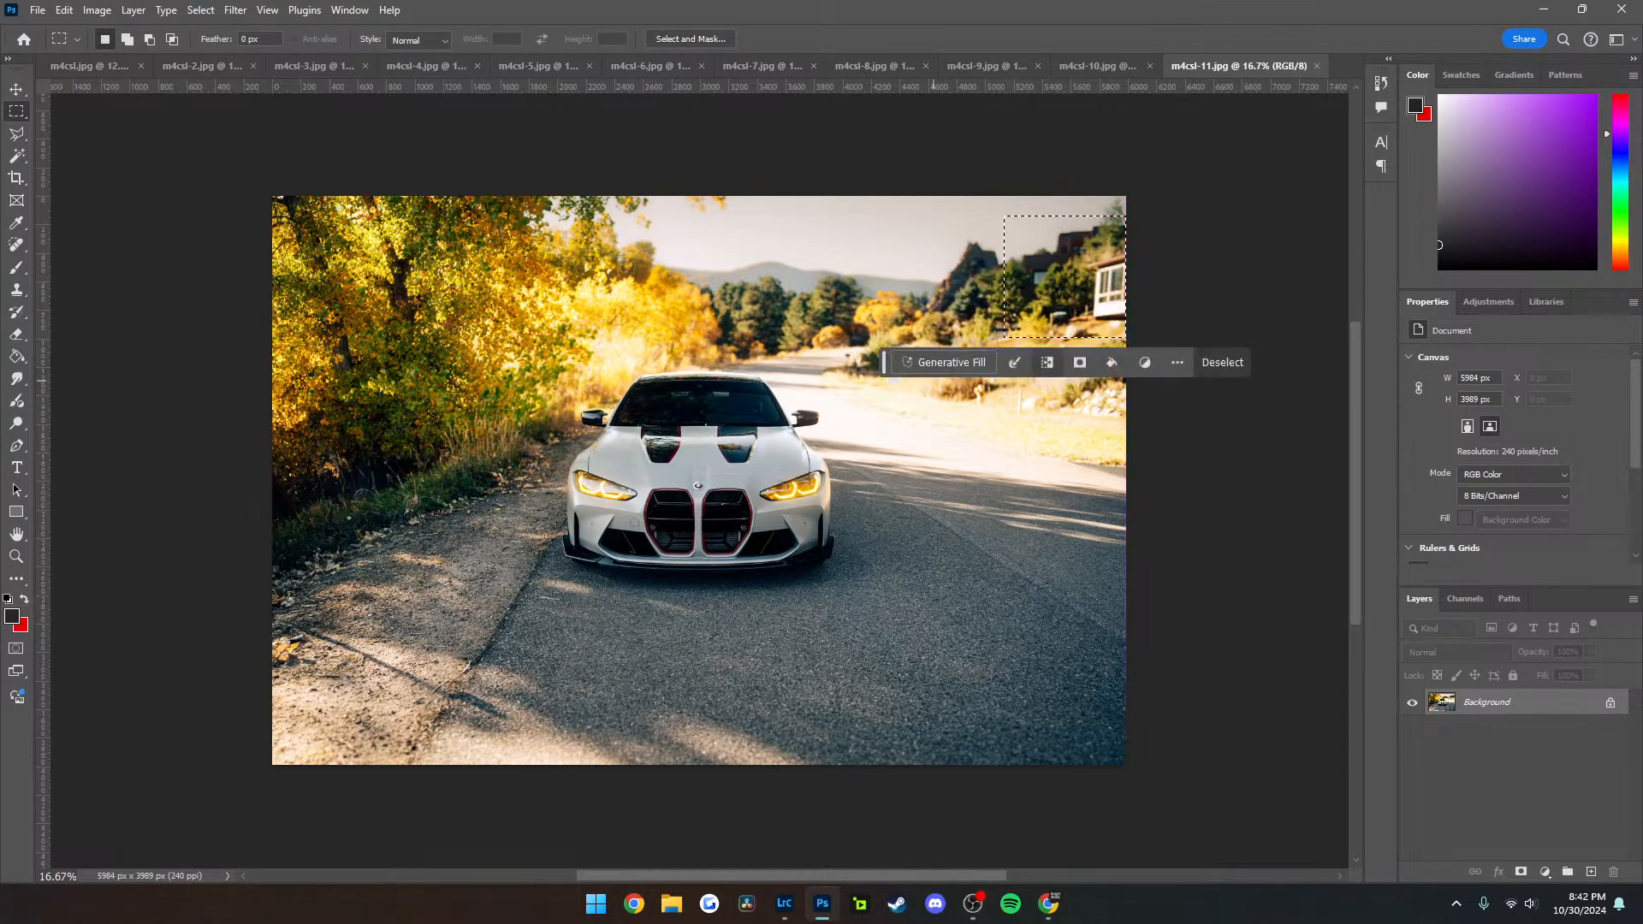
{"action": "left_click", "coordinate": [945, 362]}
{"action": "left_click", "coordinate": [1170, 361]}
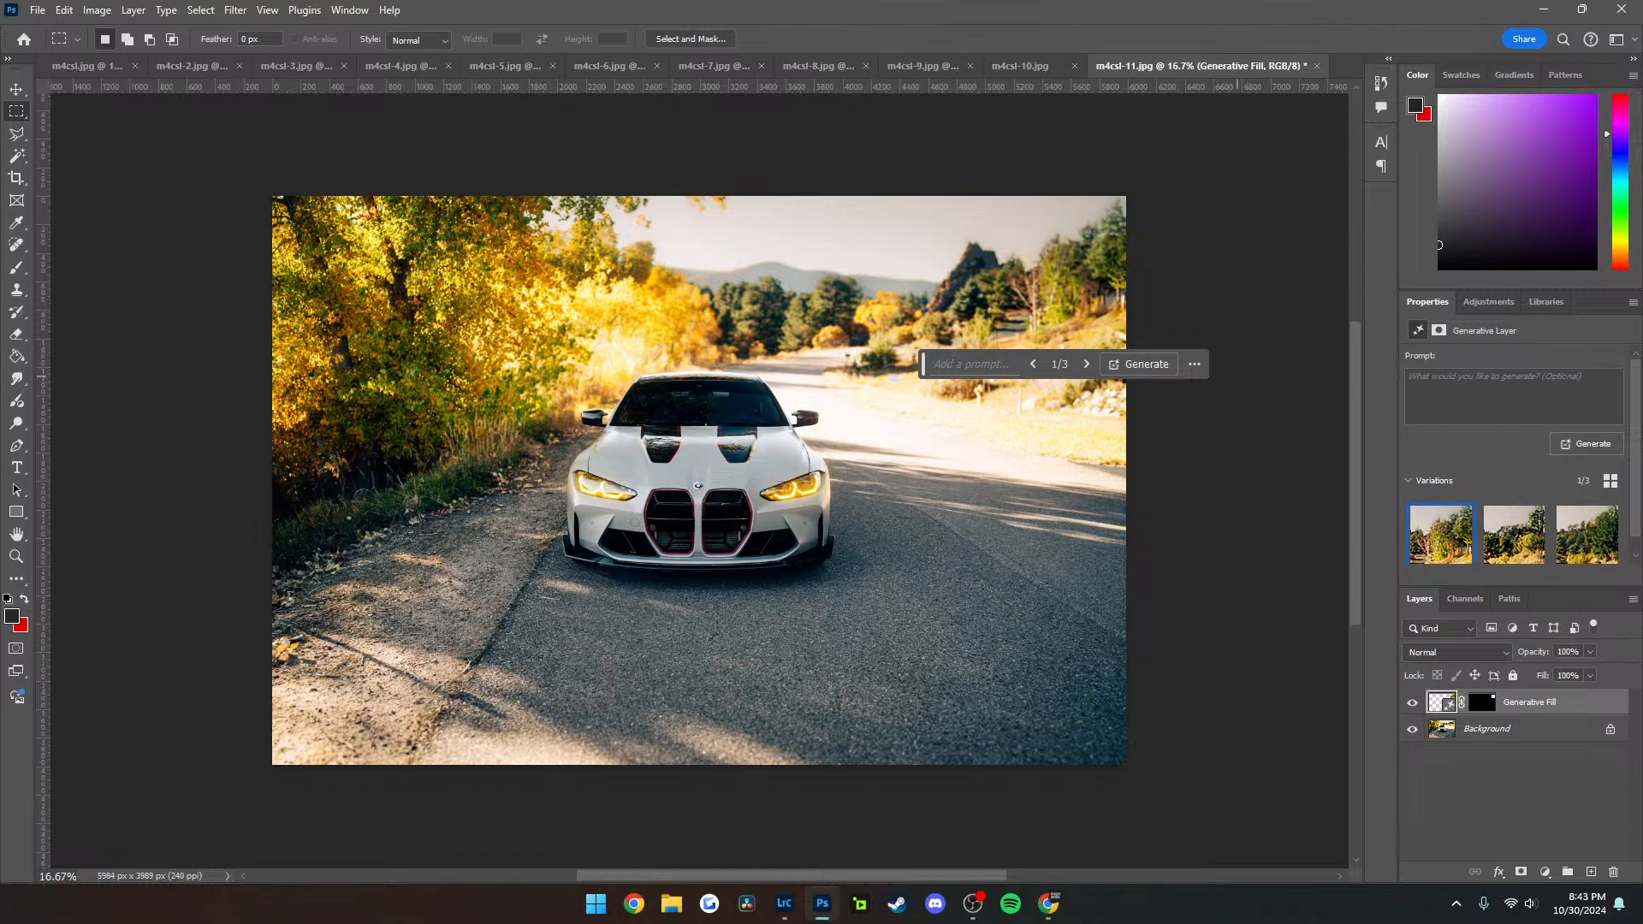
Select the roadside strip beside the road behind the car in m4csl-11 and clean it up with a promptless Generative Fill
{"action": "left_click_drag", "start_coordinate": [966, 382], "coordinate": [988, 403]}
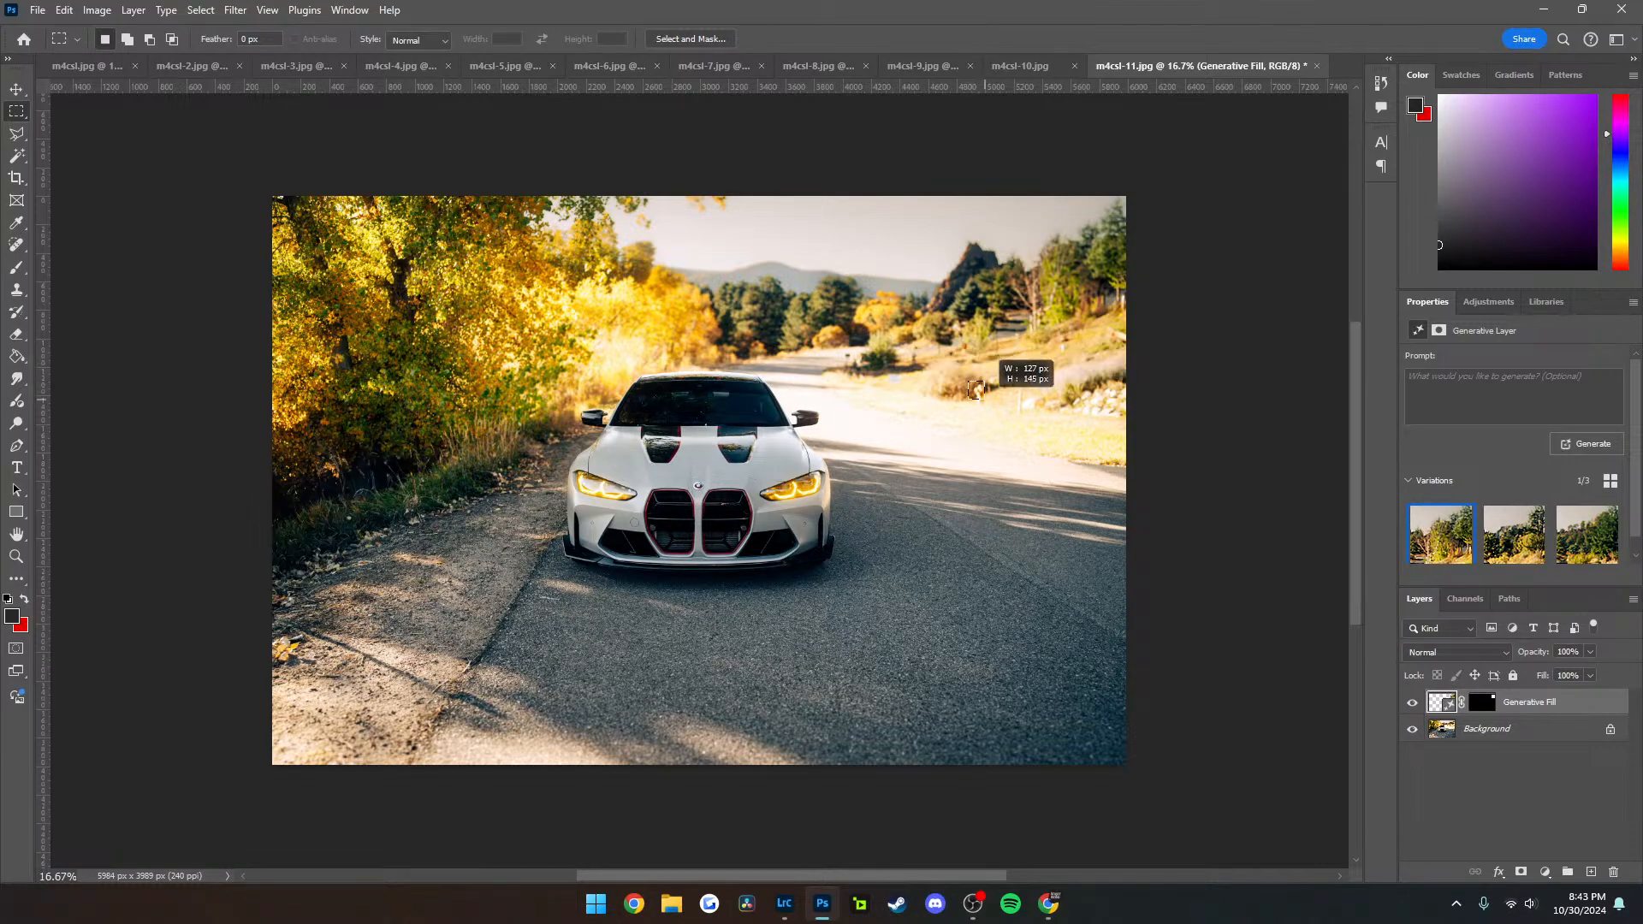
{"action": "left_click_drag", "start_coordinate": [886, 371], "coordinate": [1027, 417]}
{"action": "left_click", "coordinate": [822, 441]}
{"action": "key", "text": "Return"}
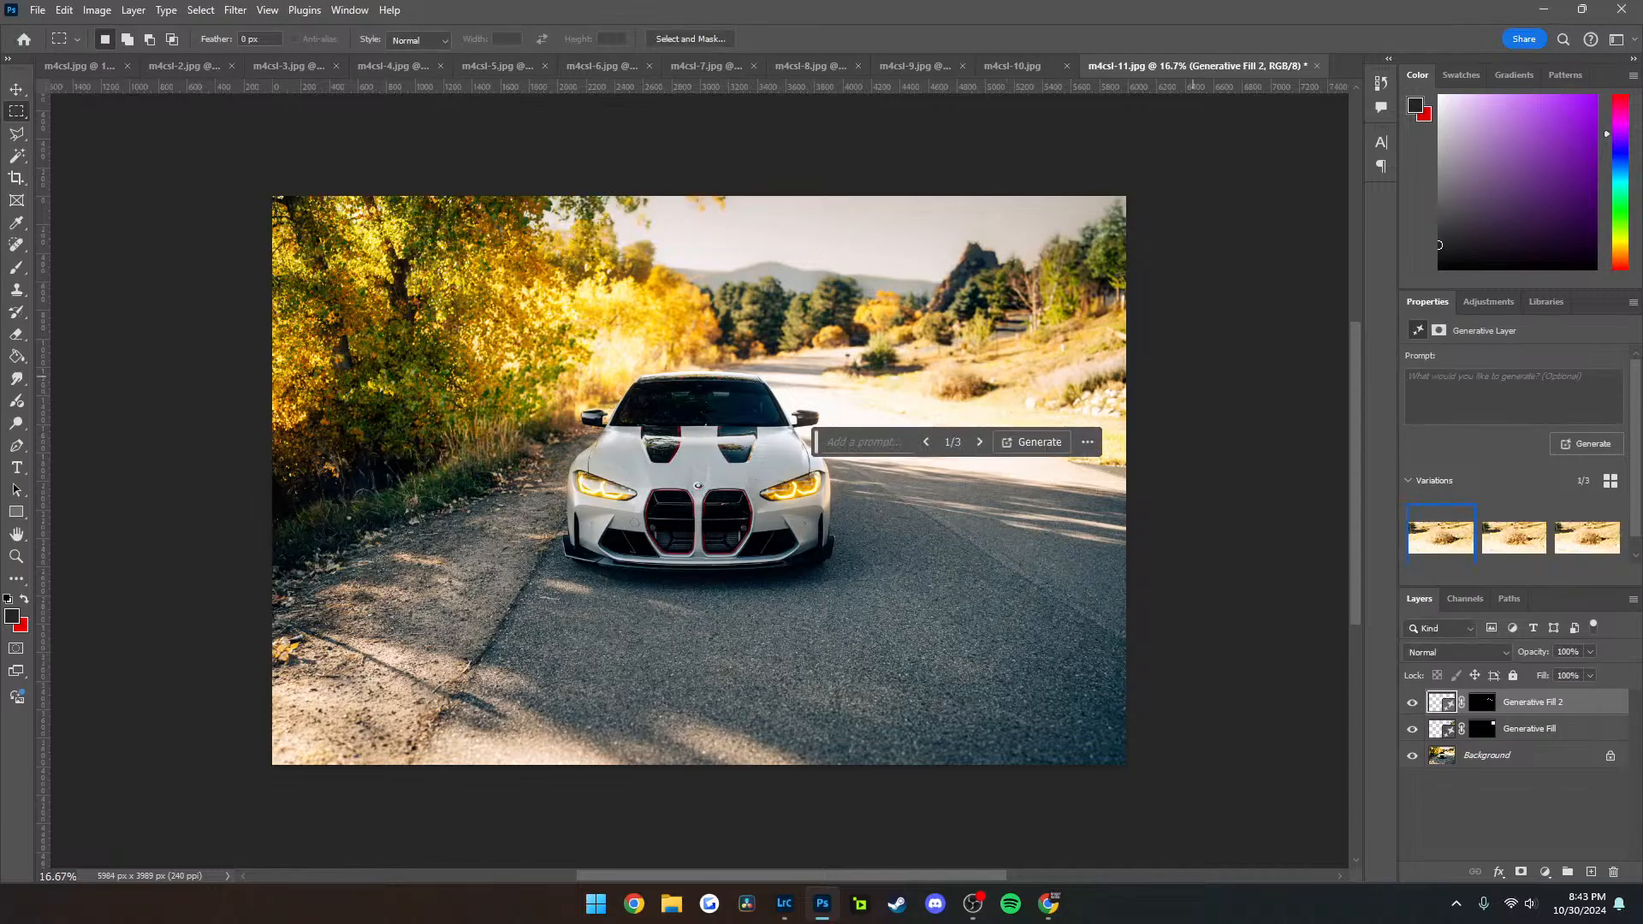
Export the retouched m4csl-11 as a JPG under the same name, replacing the existing file
{"action": "key", "text": "ctrl+shift+alt+w"}
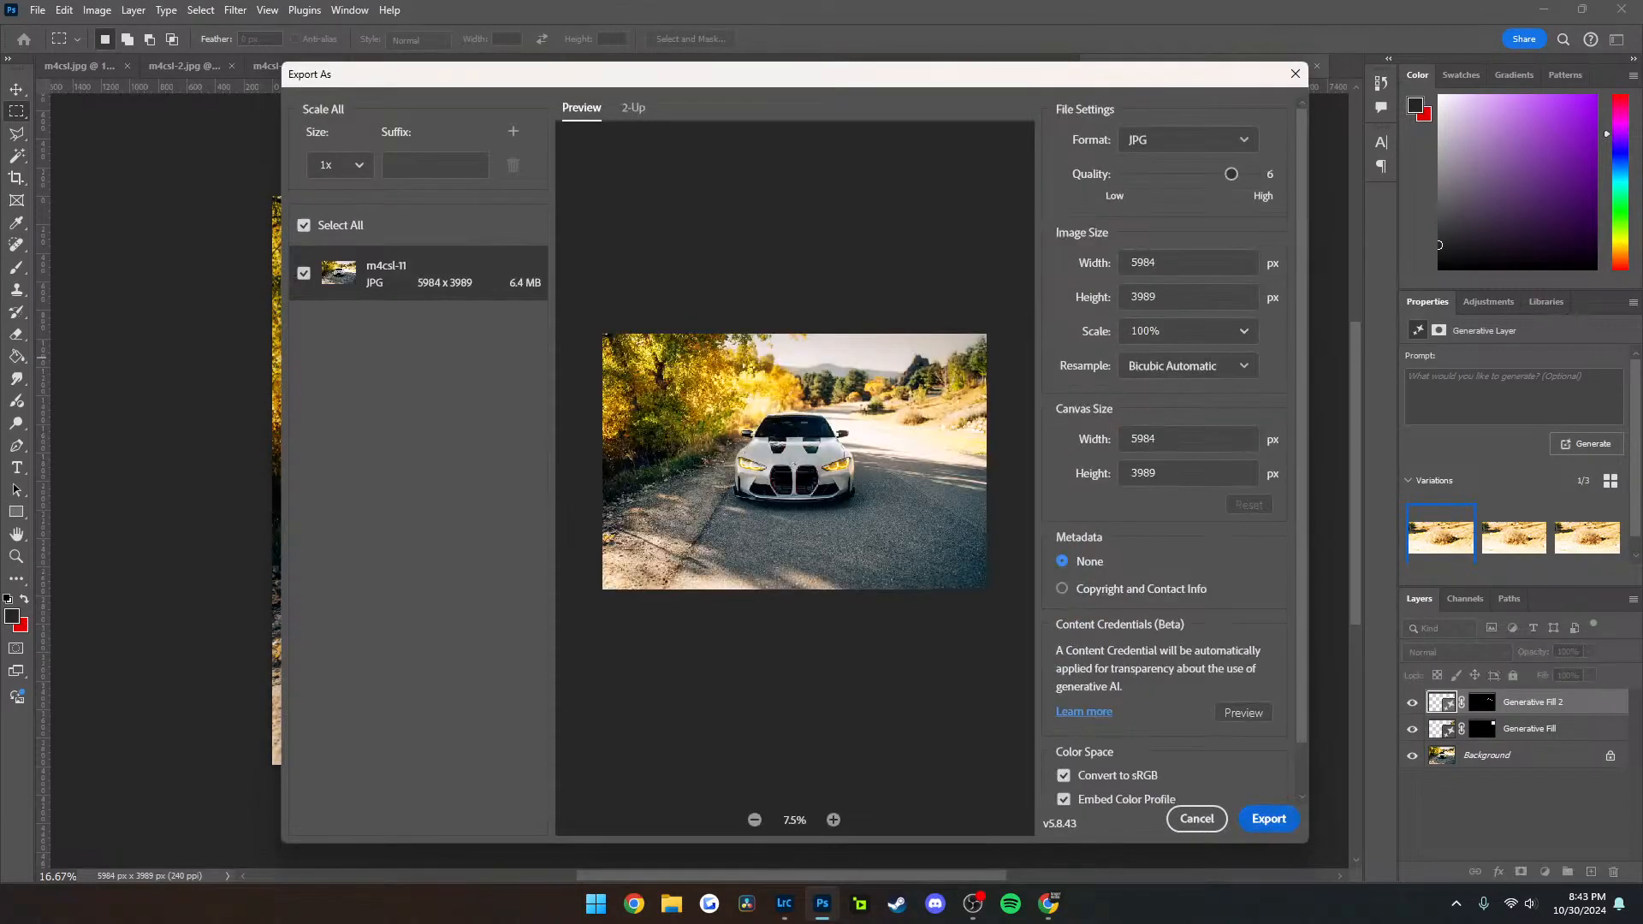
{"action": "key", "text": "Return"}
{"action": "key", "text": "Return"}
{"action": "key", "text": "y"}
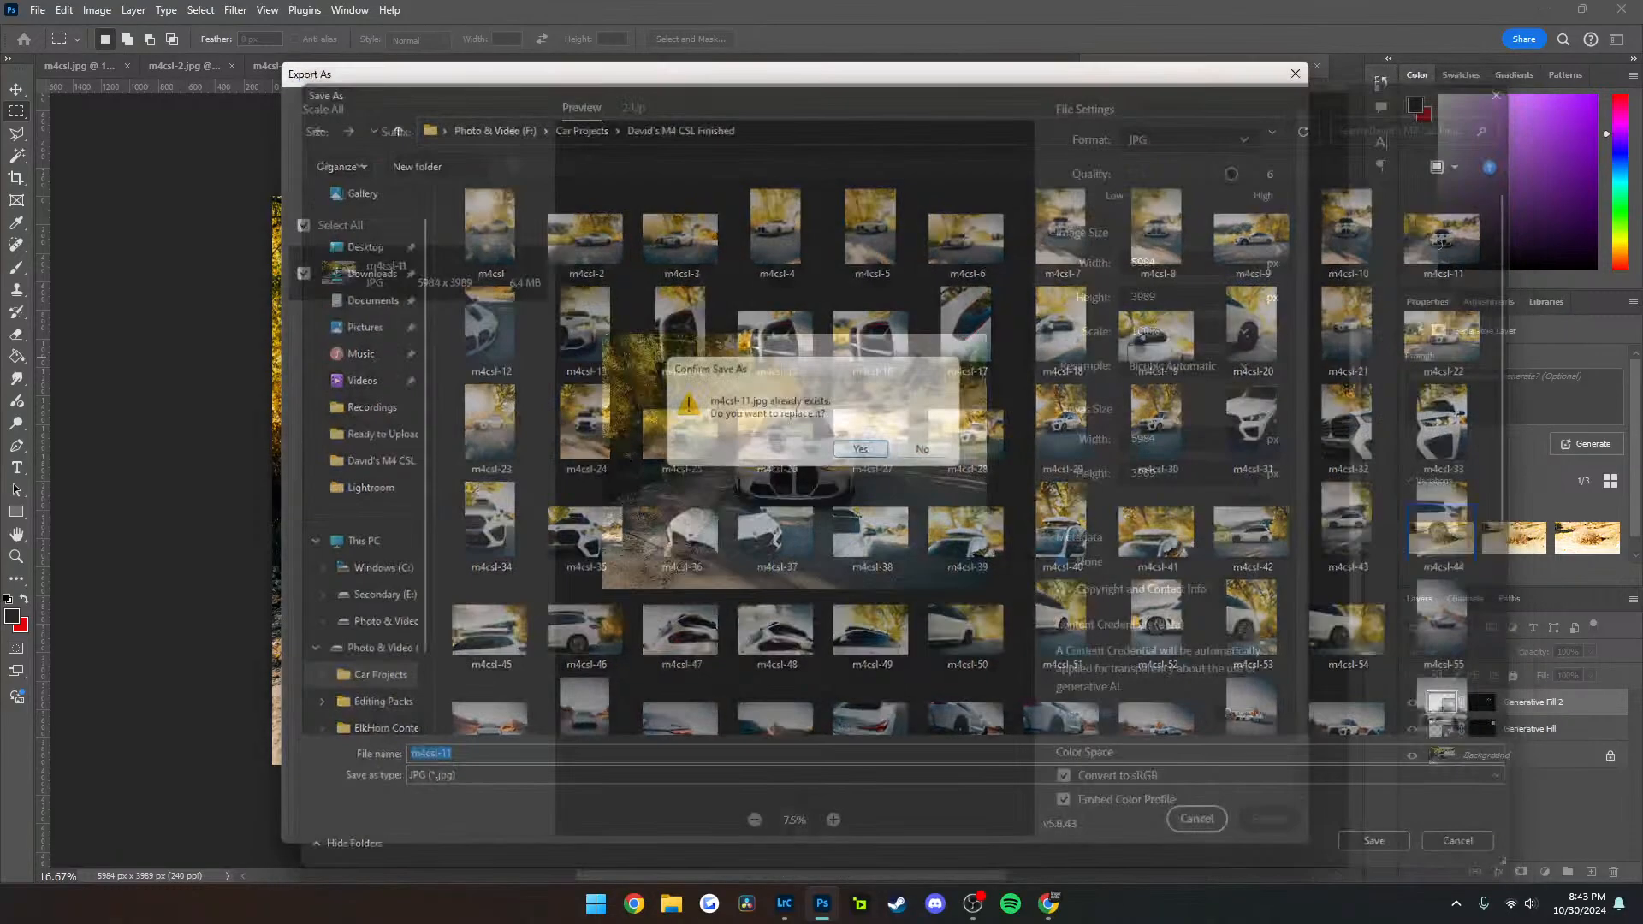
Close m4csl-11 without saving its changes, and close m4csl-10 through m4csl-4 as well
{"action": "key", "text": "ctrl+w"}
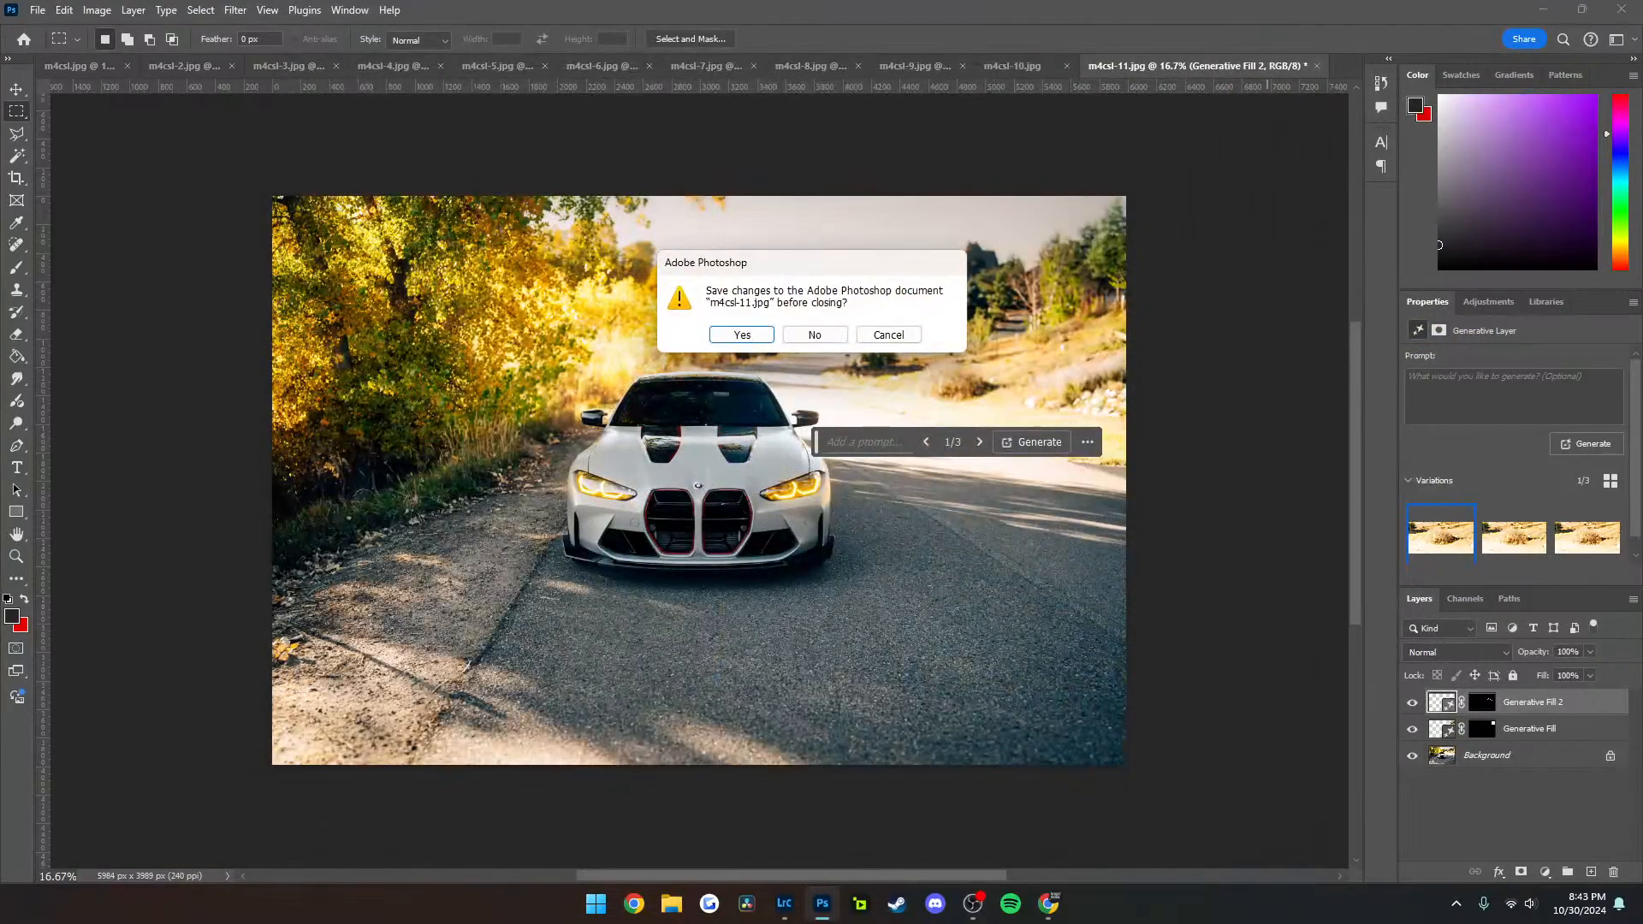
{"action": "key", "text": "n"}
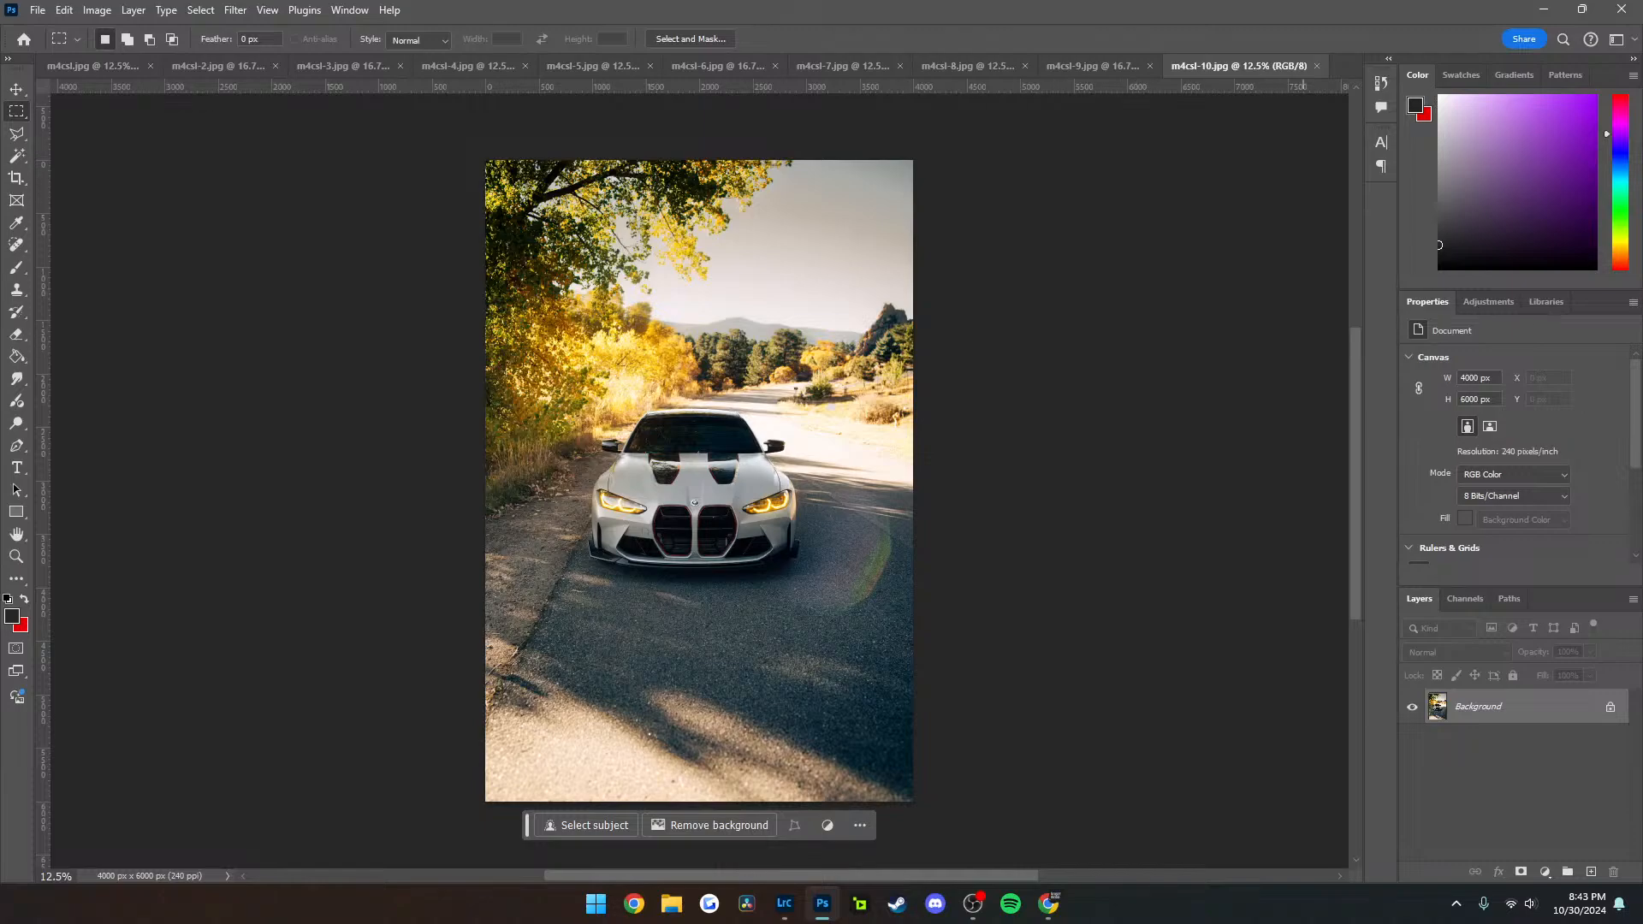
{"action": "key", "text": "ctrl+w"}
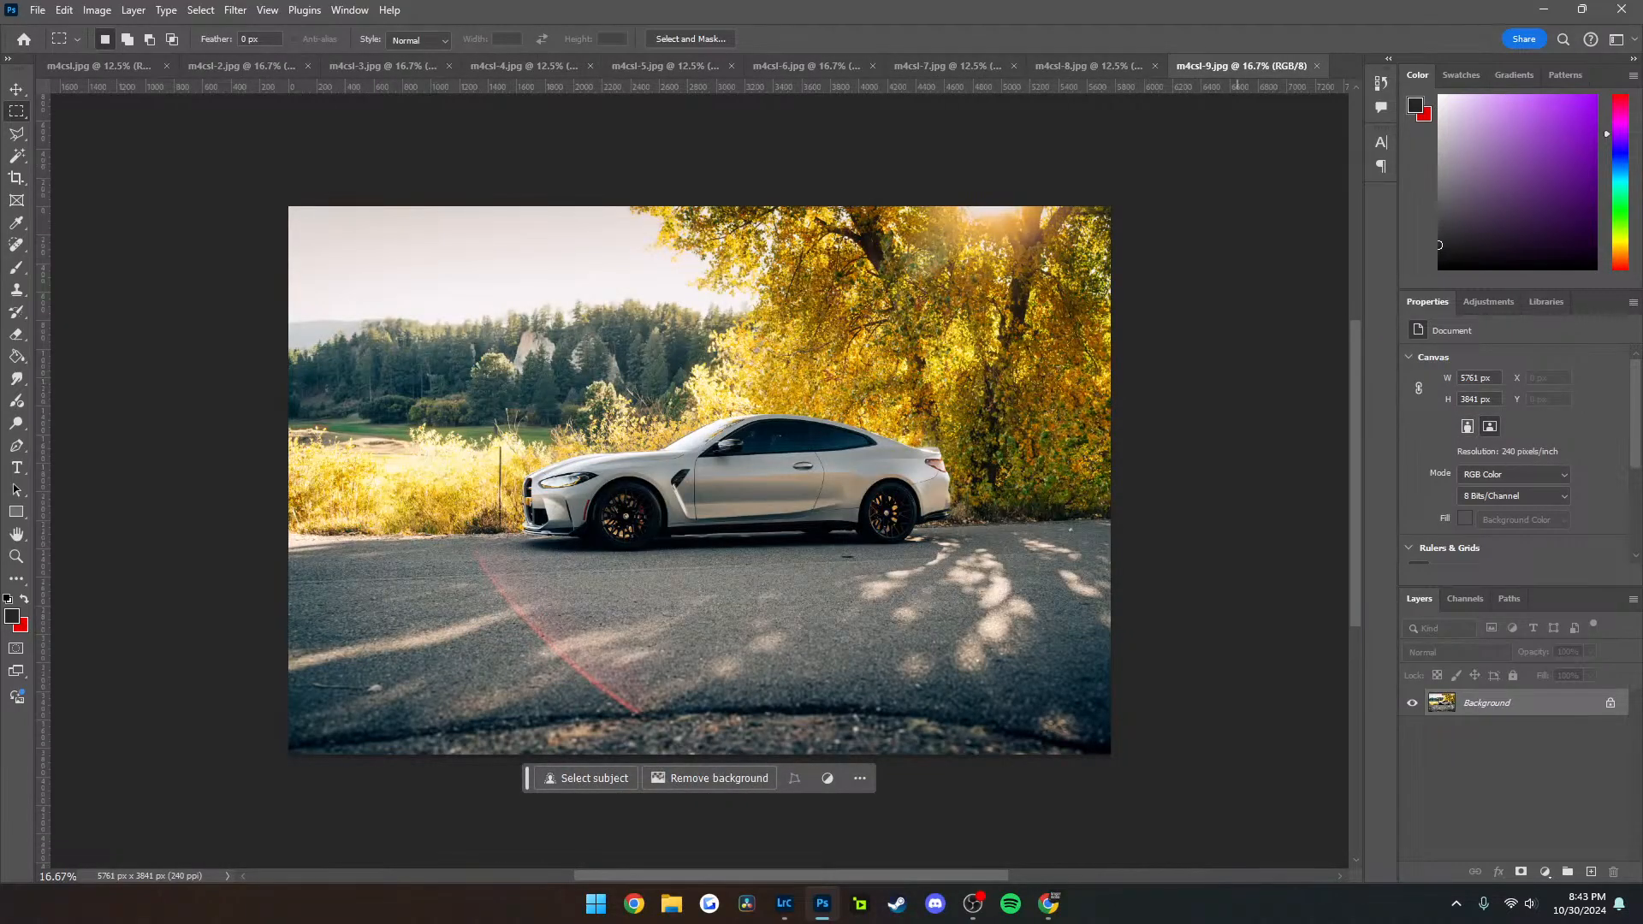
{"action": "key", "text": "ctrl+w"}
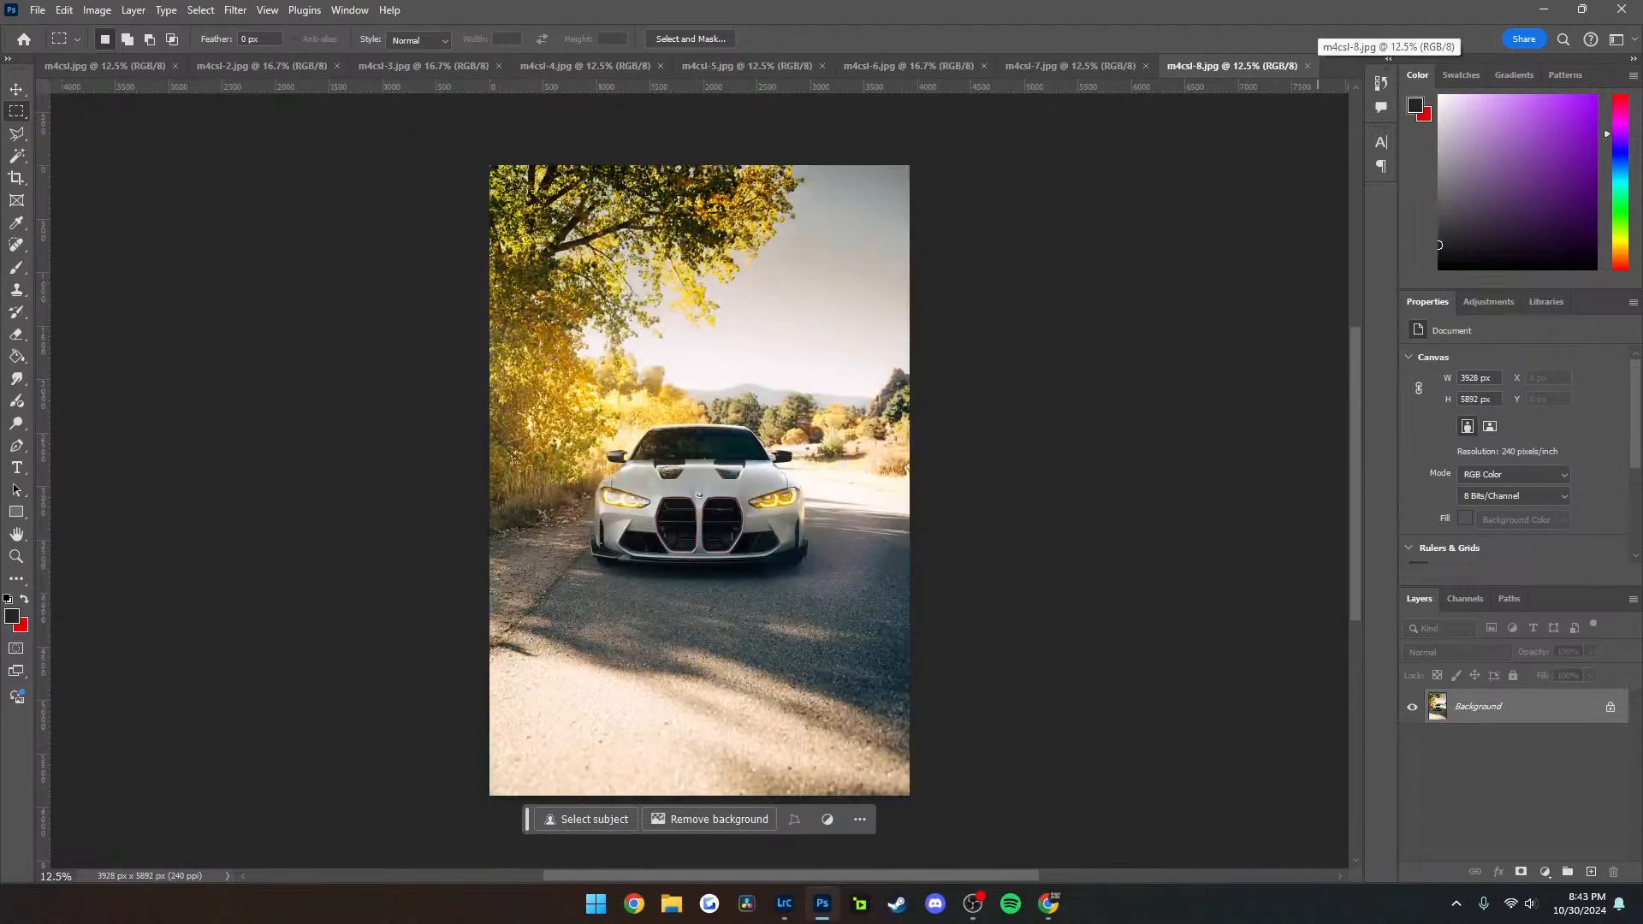
{"action": "key", "text": "ctrl+w"}
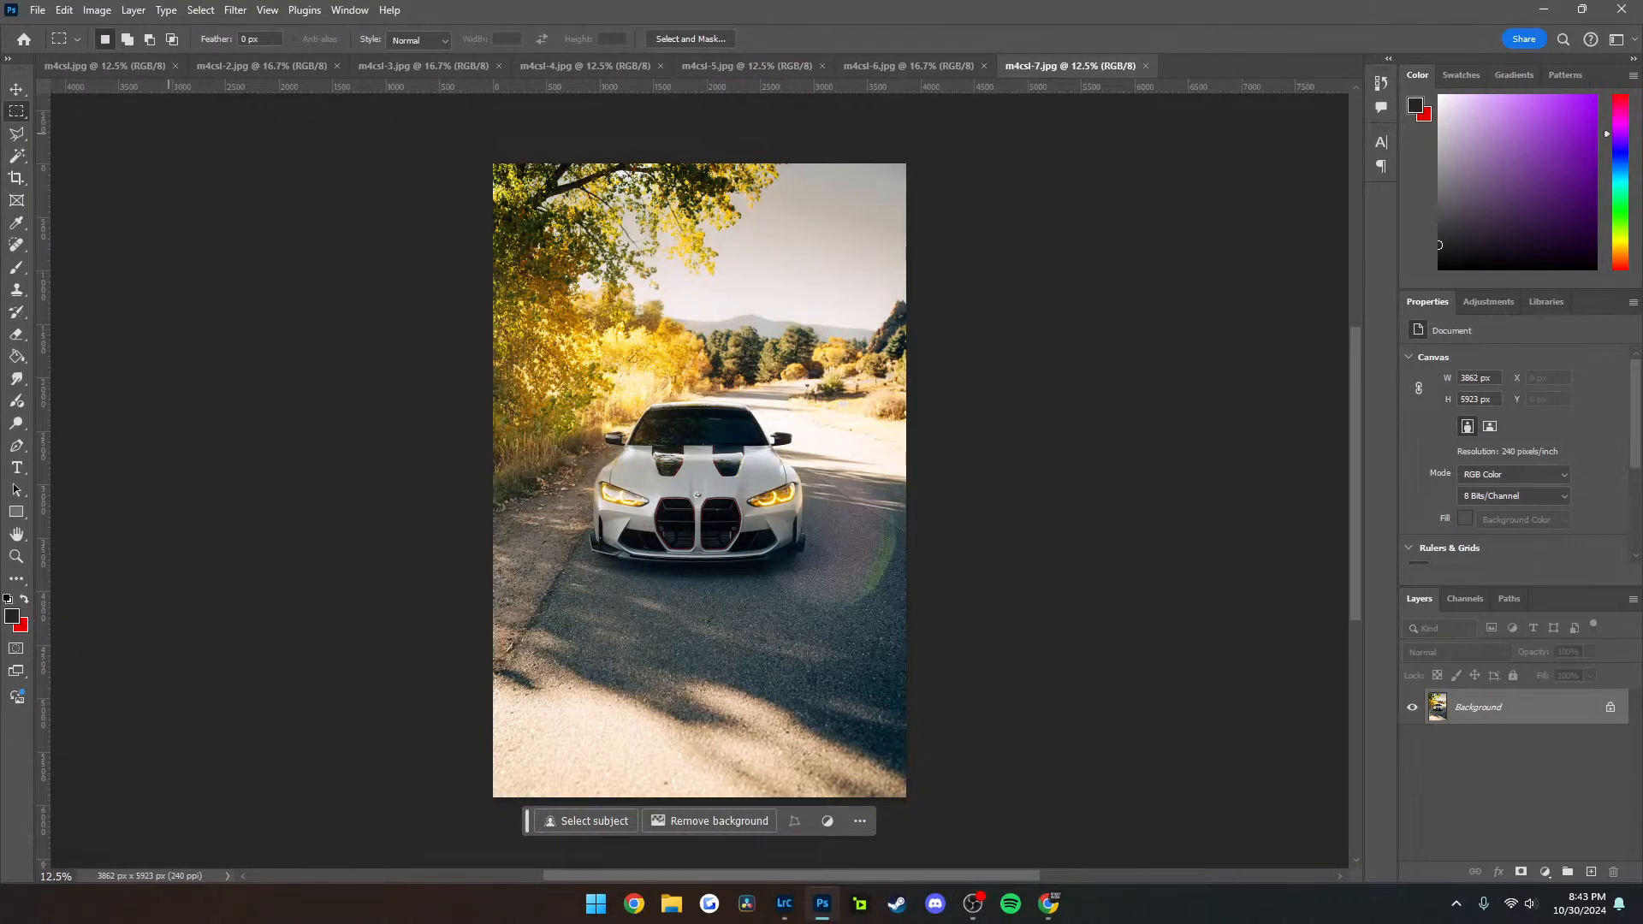
{"action": "key", "text": "ctrl+w"}
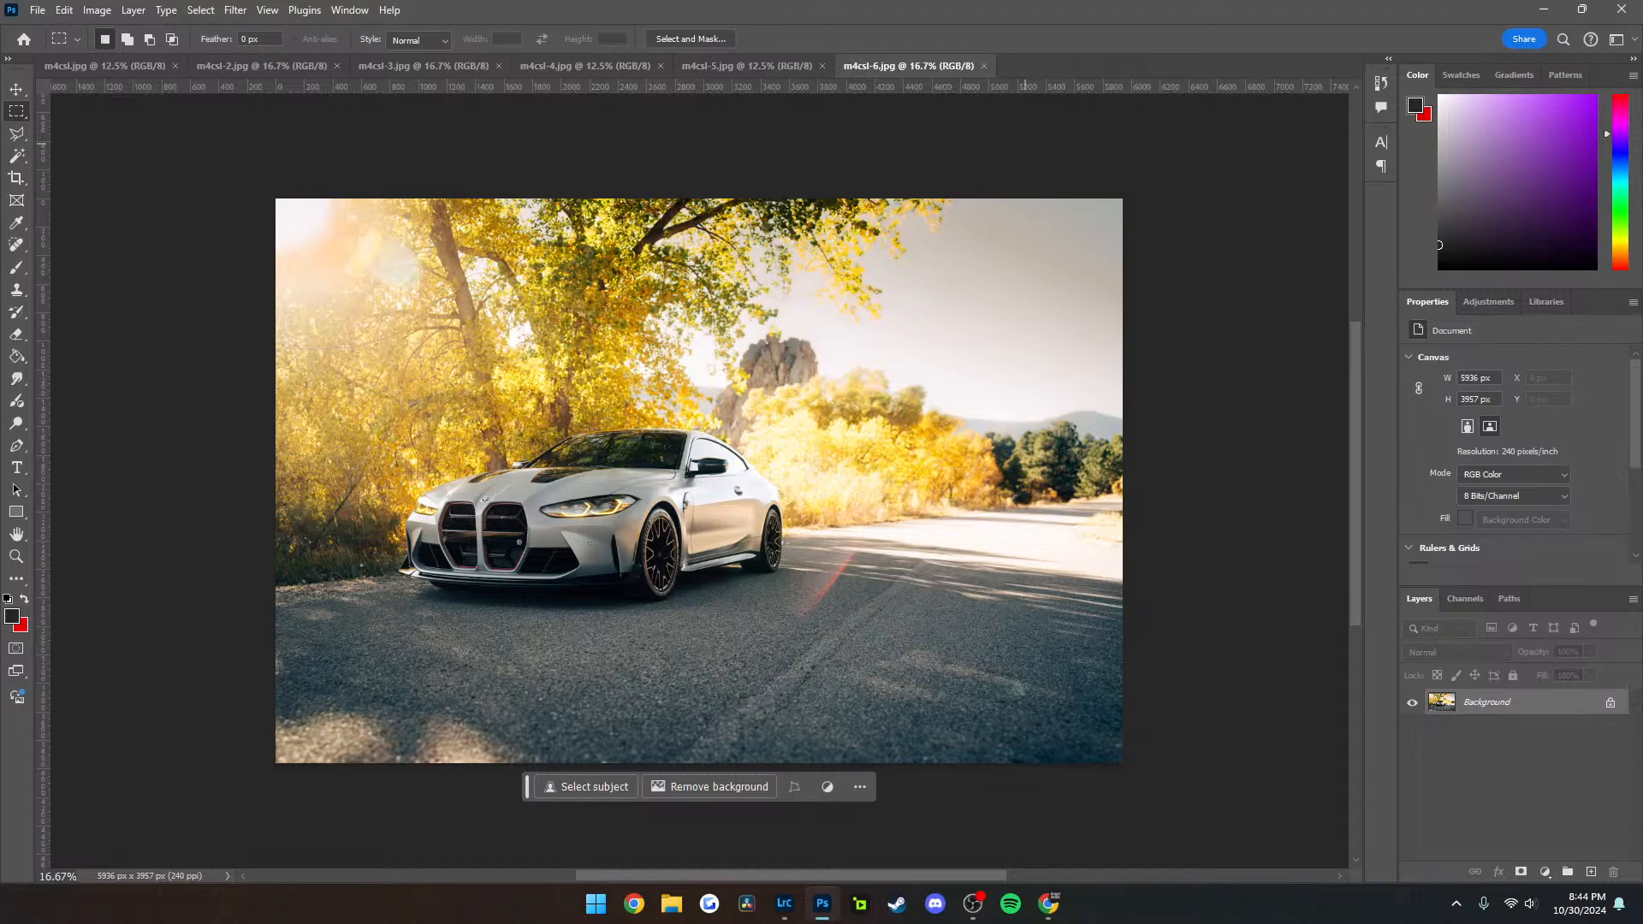
{"action": "left_click", "coordinate": [984, 66]}
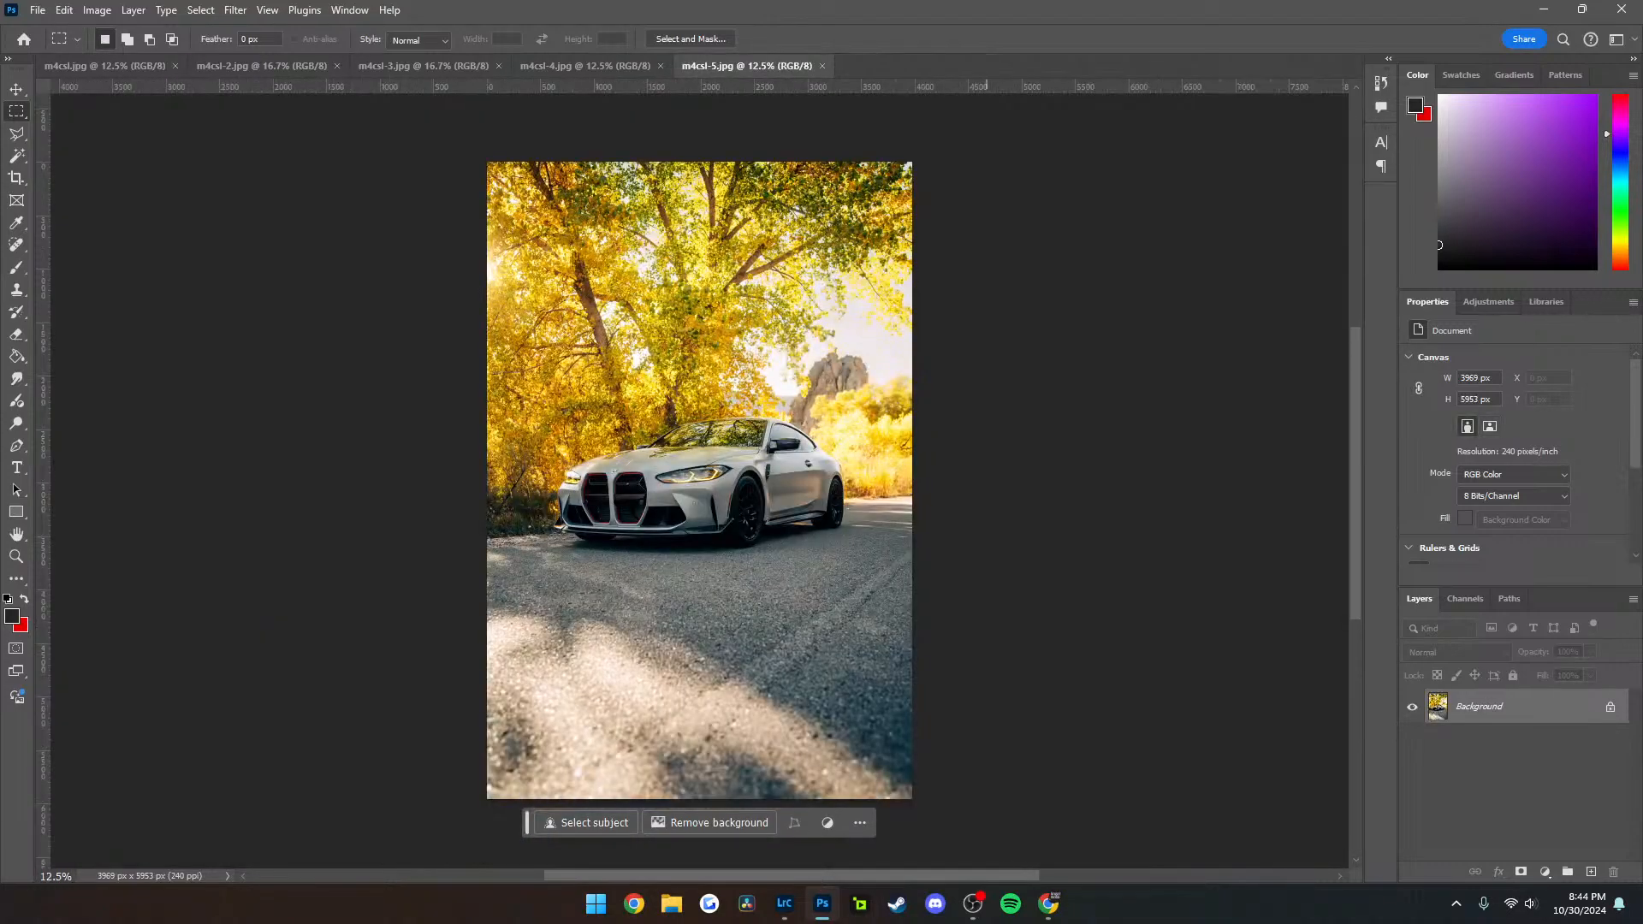
{"action": "left_click", "coordinate": [822, 66]}
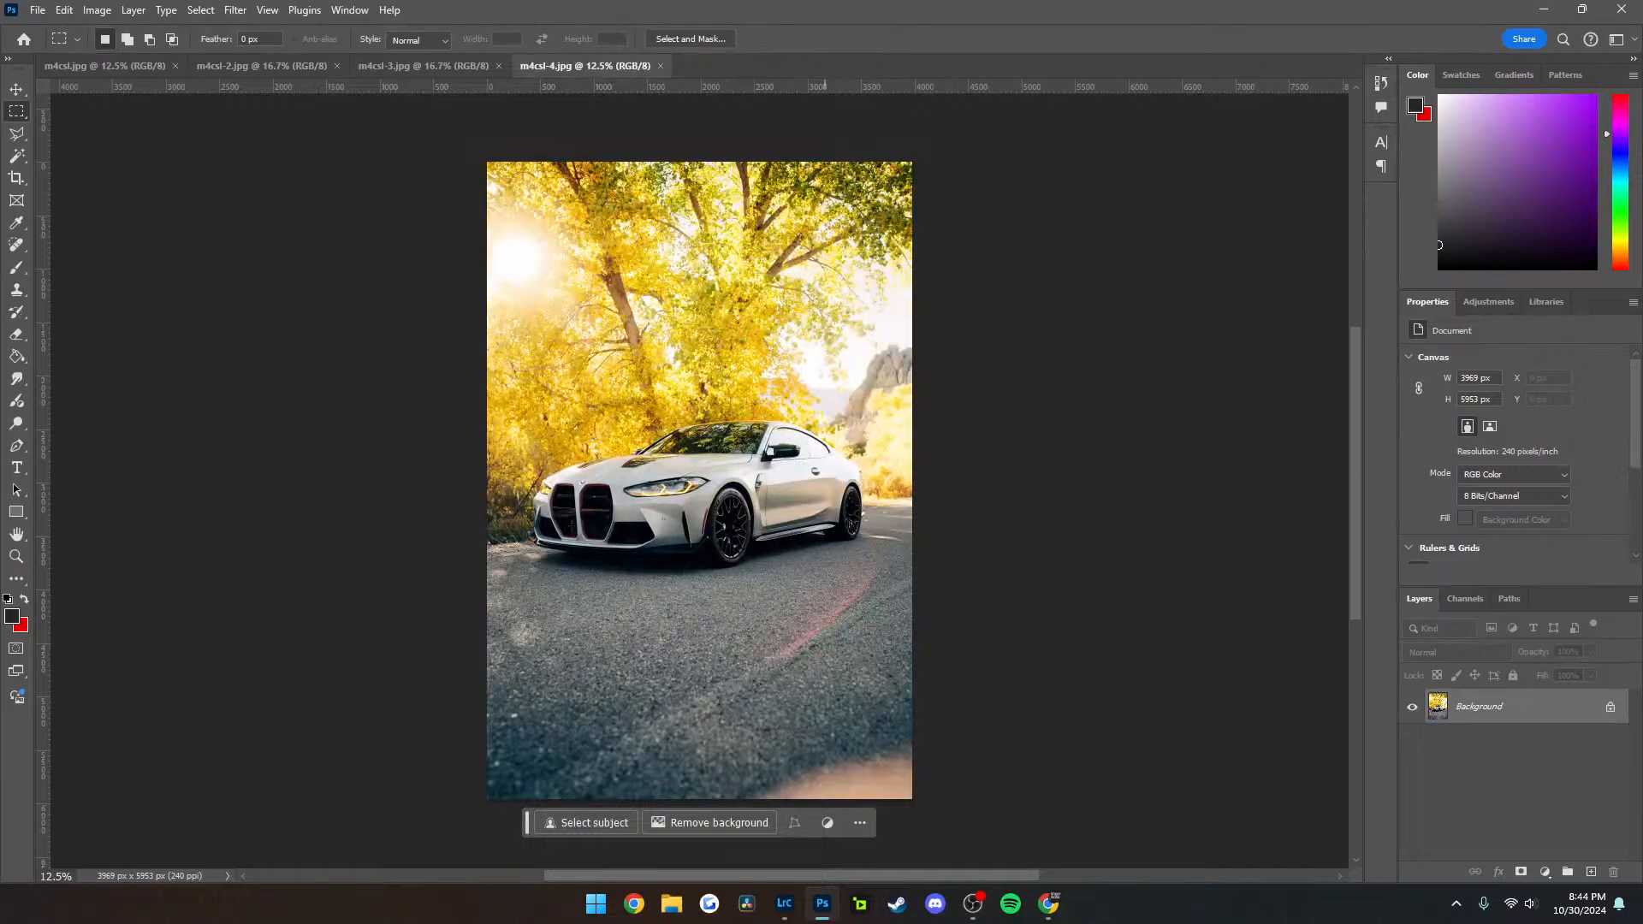
{"action": "left_click", "coordinate": [661, 66]}
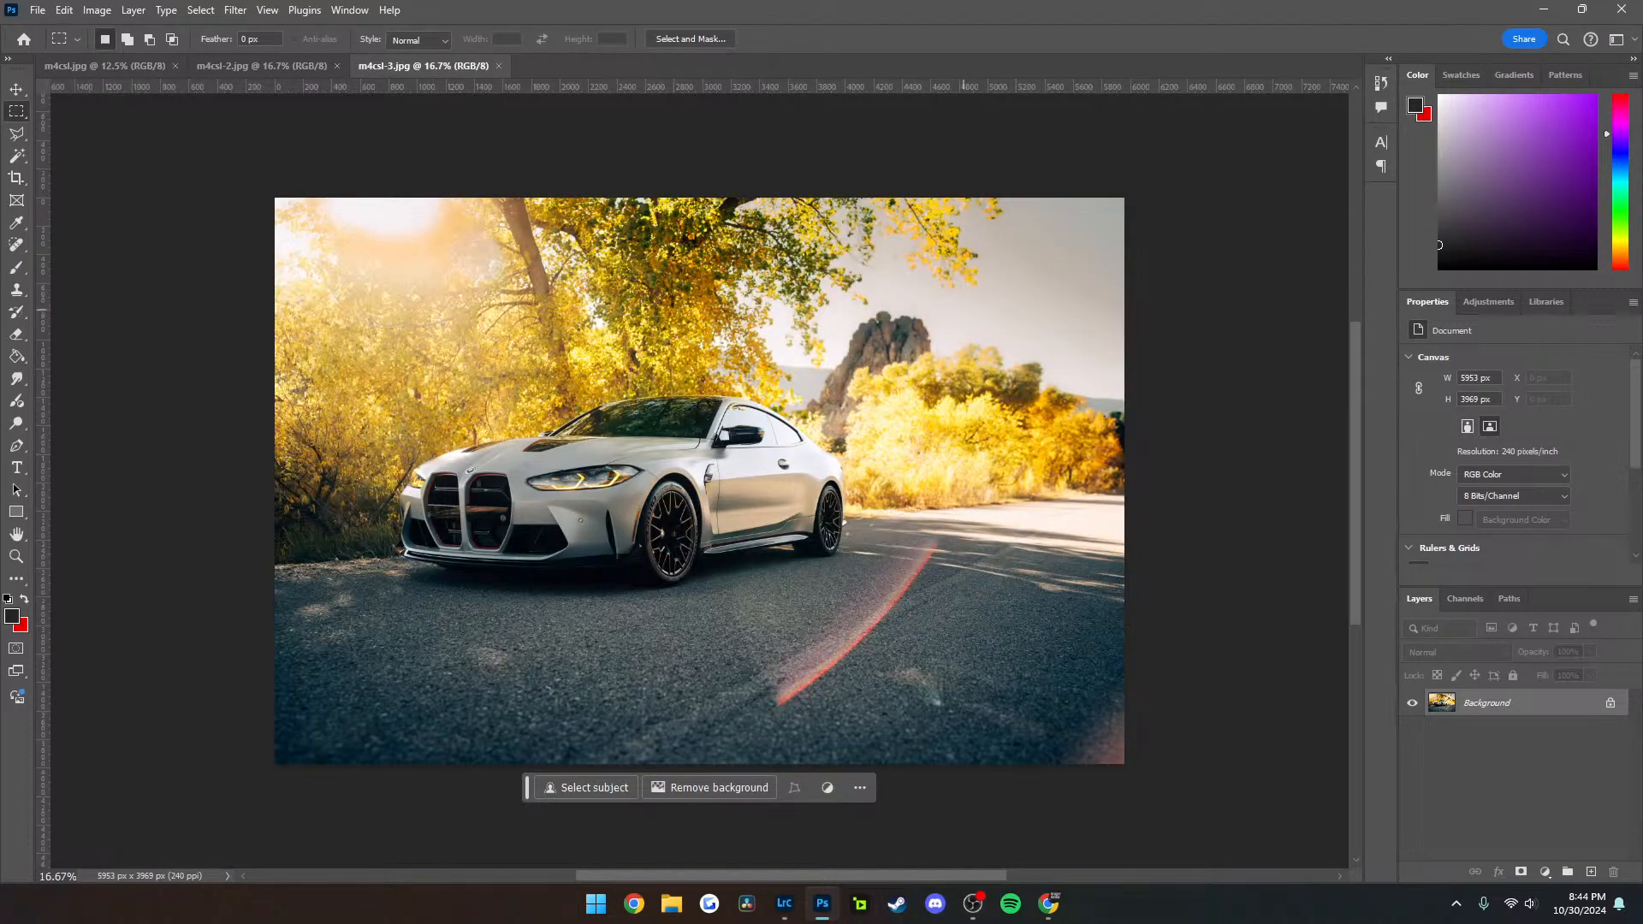
Outline the sky, rock and trees behind the car in m4csl-3 with the Polygonal Lasso and replace them with a promptless Generative Fill
{"action": "key", "text": "l"}
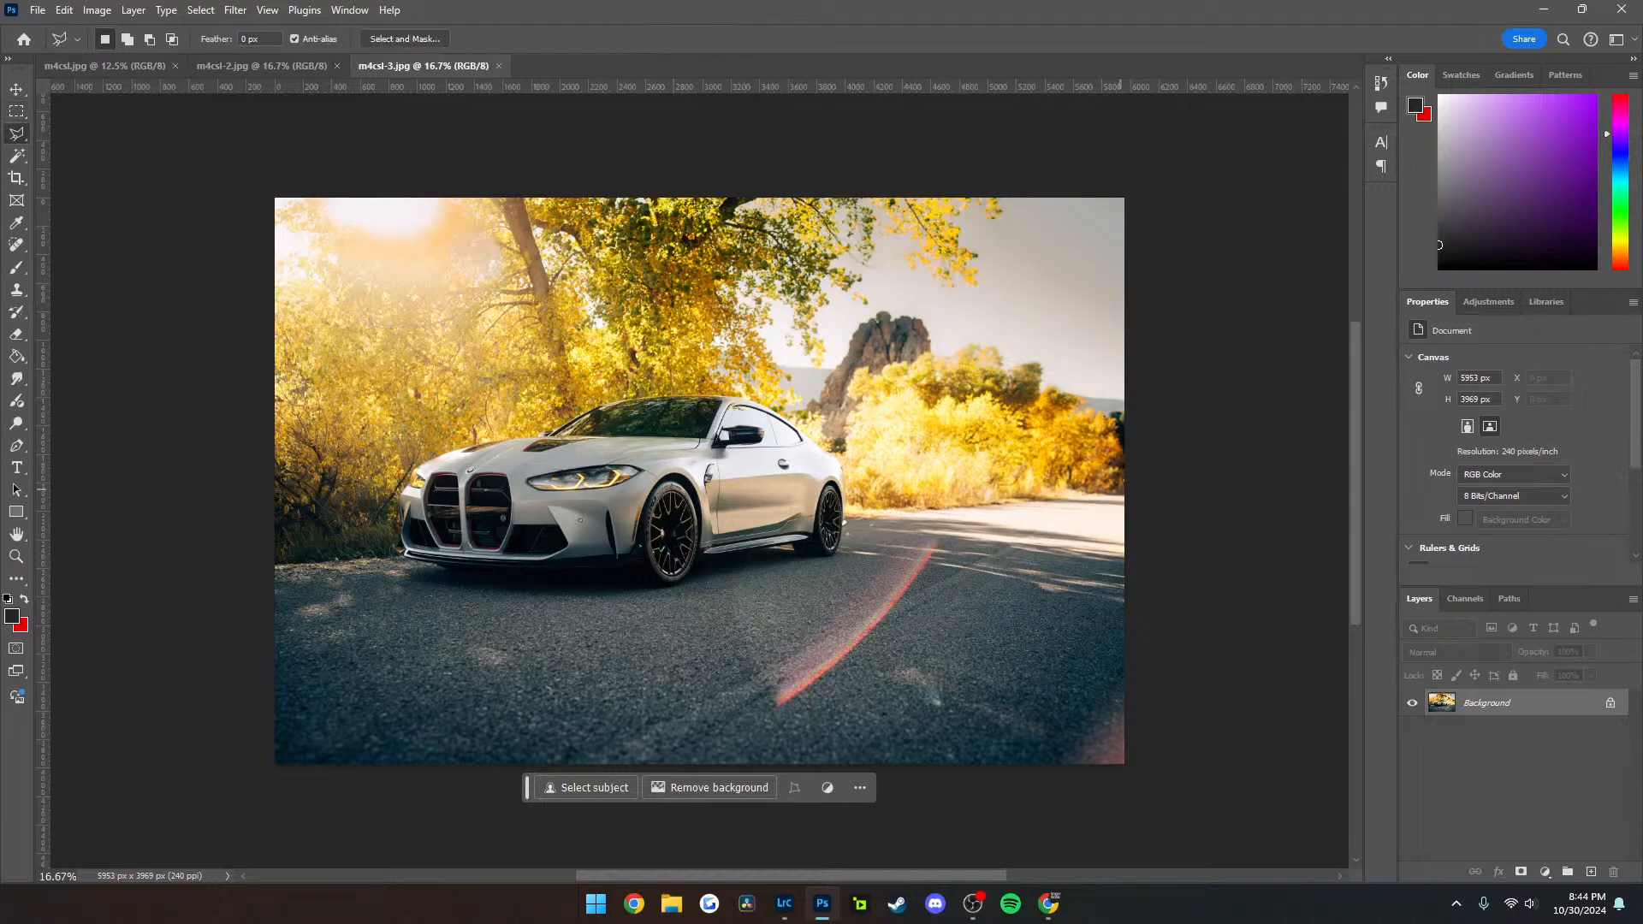
{"action": "left_click", "coordinate": [1121, 492]}
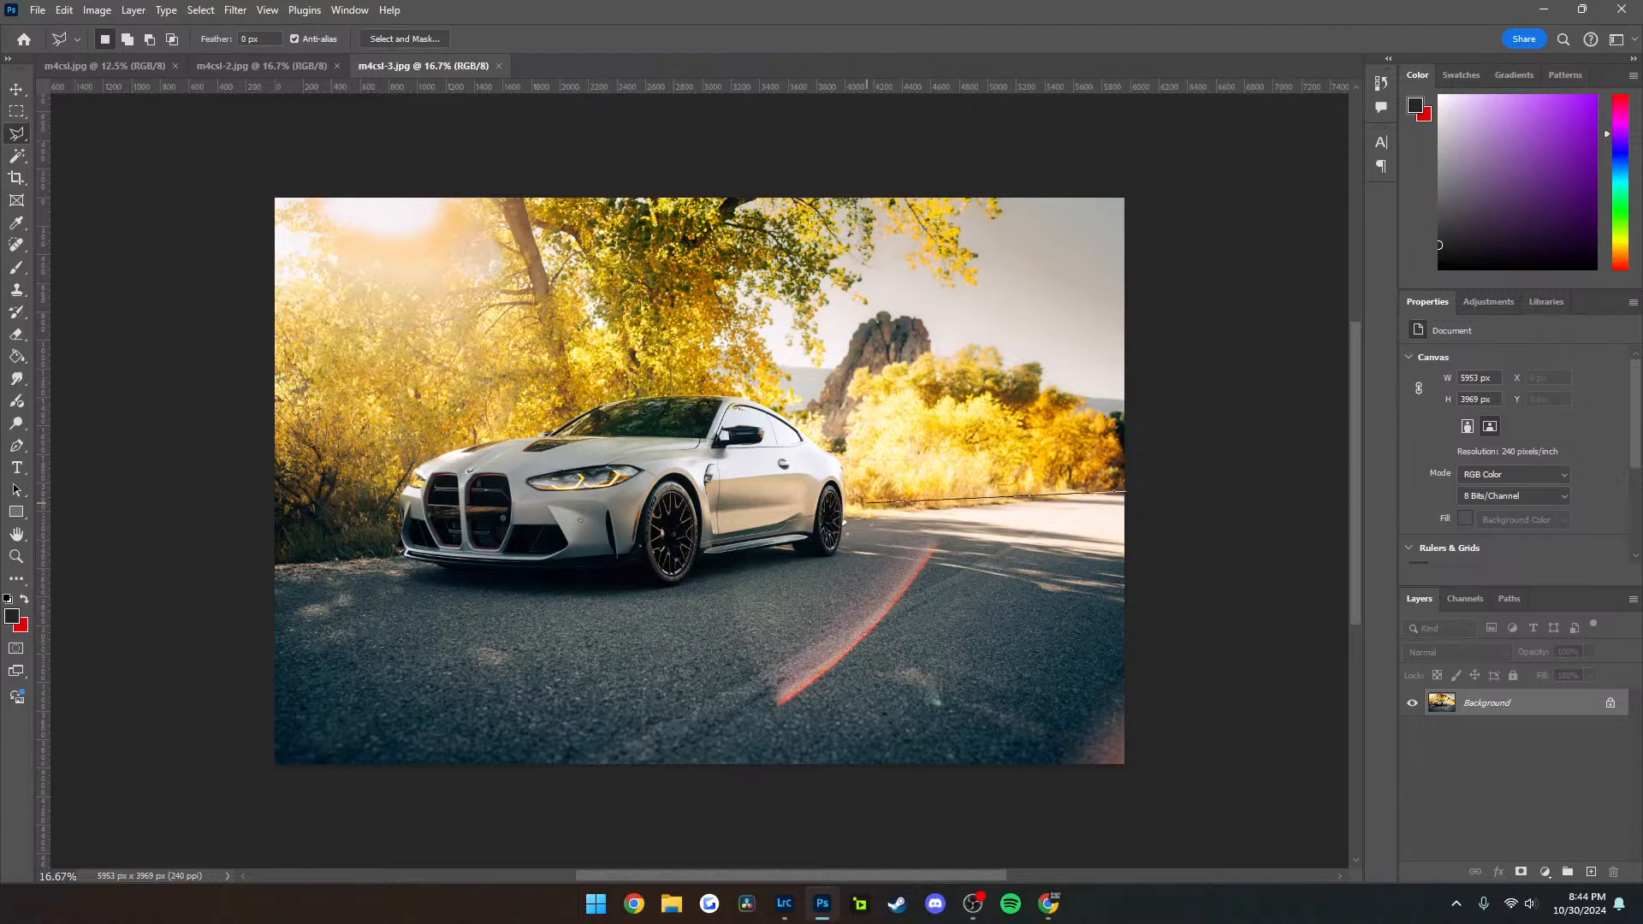
{"action": "left_click", "coordinate": [844, 452]}
{"action": "left_click", "coordinate": [686, 335]}
{"action": "left_click", "coordinate": [707, 234]}
{"action": "left_click", "coordinate": [830, 189]}
{"action": "left_click", "coordinate": [1128, 185]}
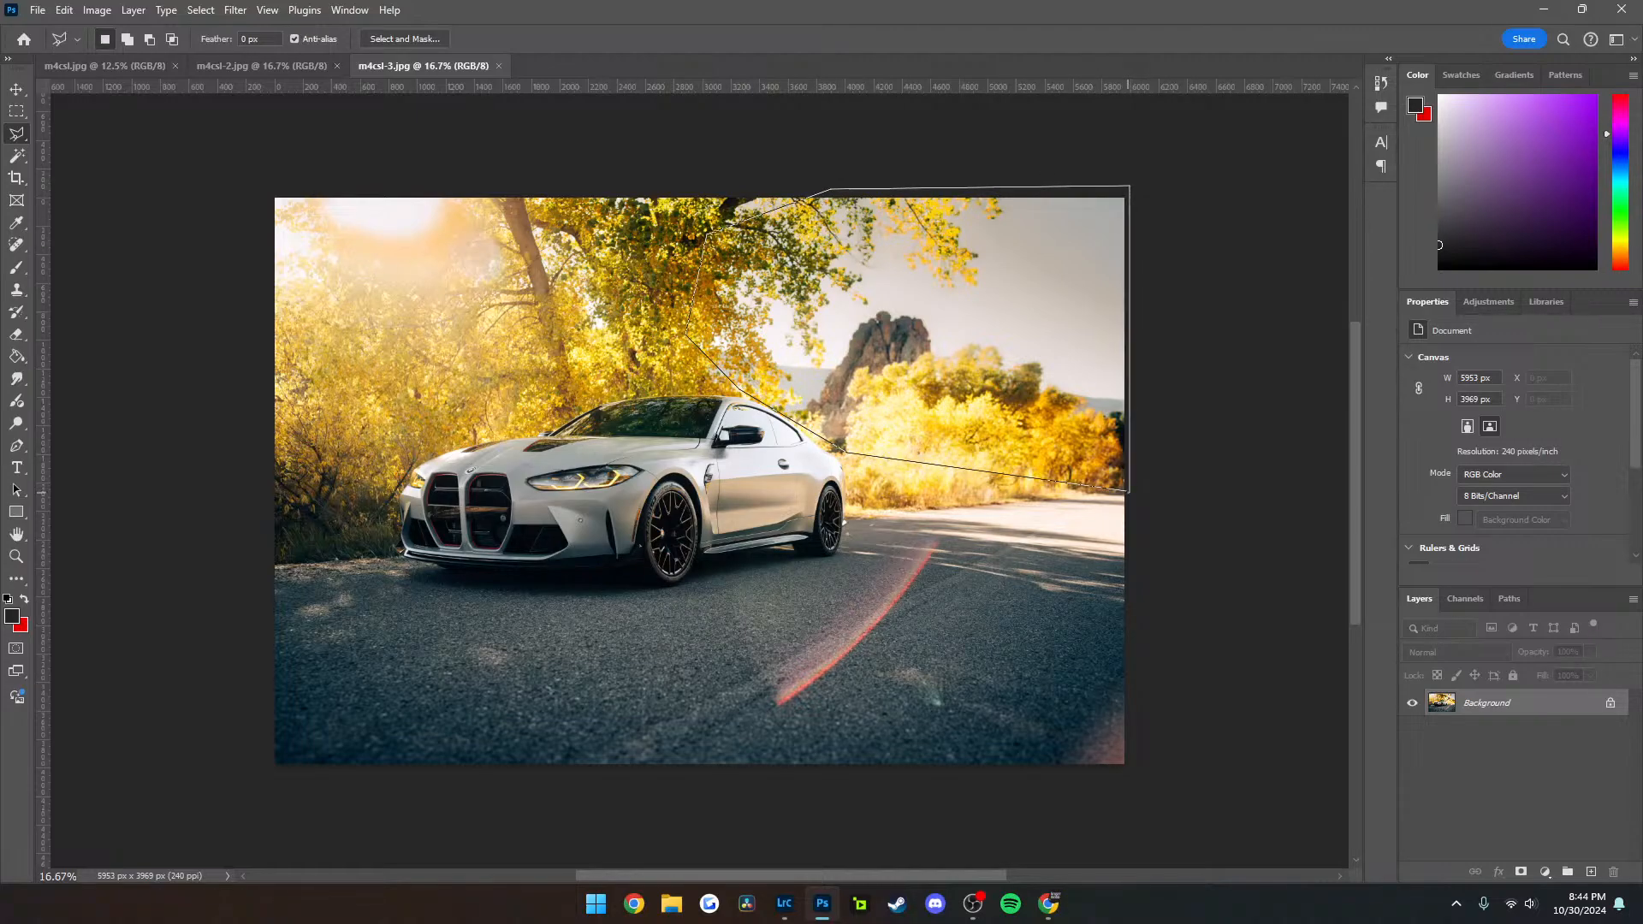
{"action": "double_click", "coordinate": [1129, 492]}
{"action": "left_click", "coordinate": [783, 517]}
{"action": "left_click", "coordinate": [1074, 517]}
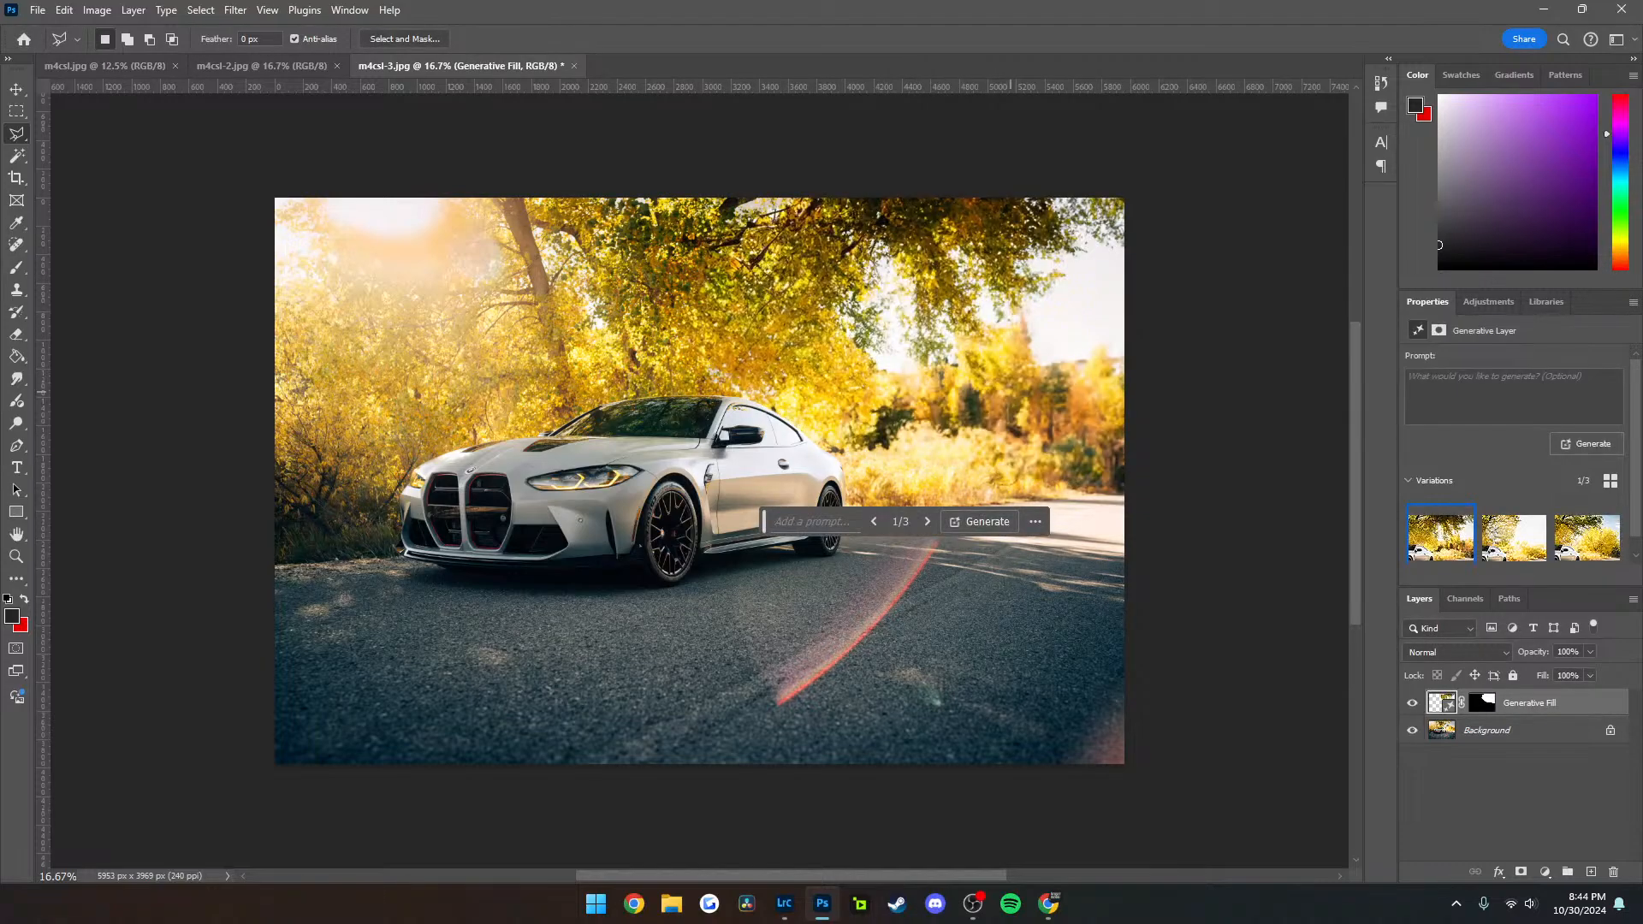
Compare the generated background variations in m4csl-3 and generate another set without a prompt
{"action": "left_click", "coordinate": [927, 521]}
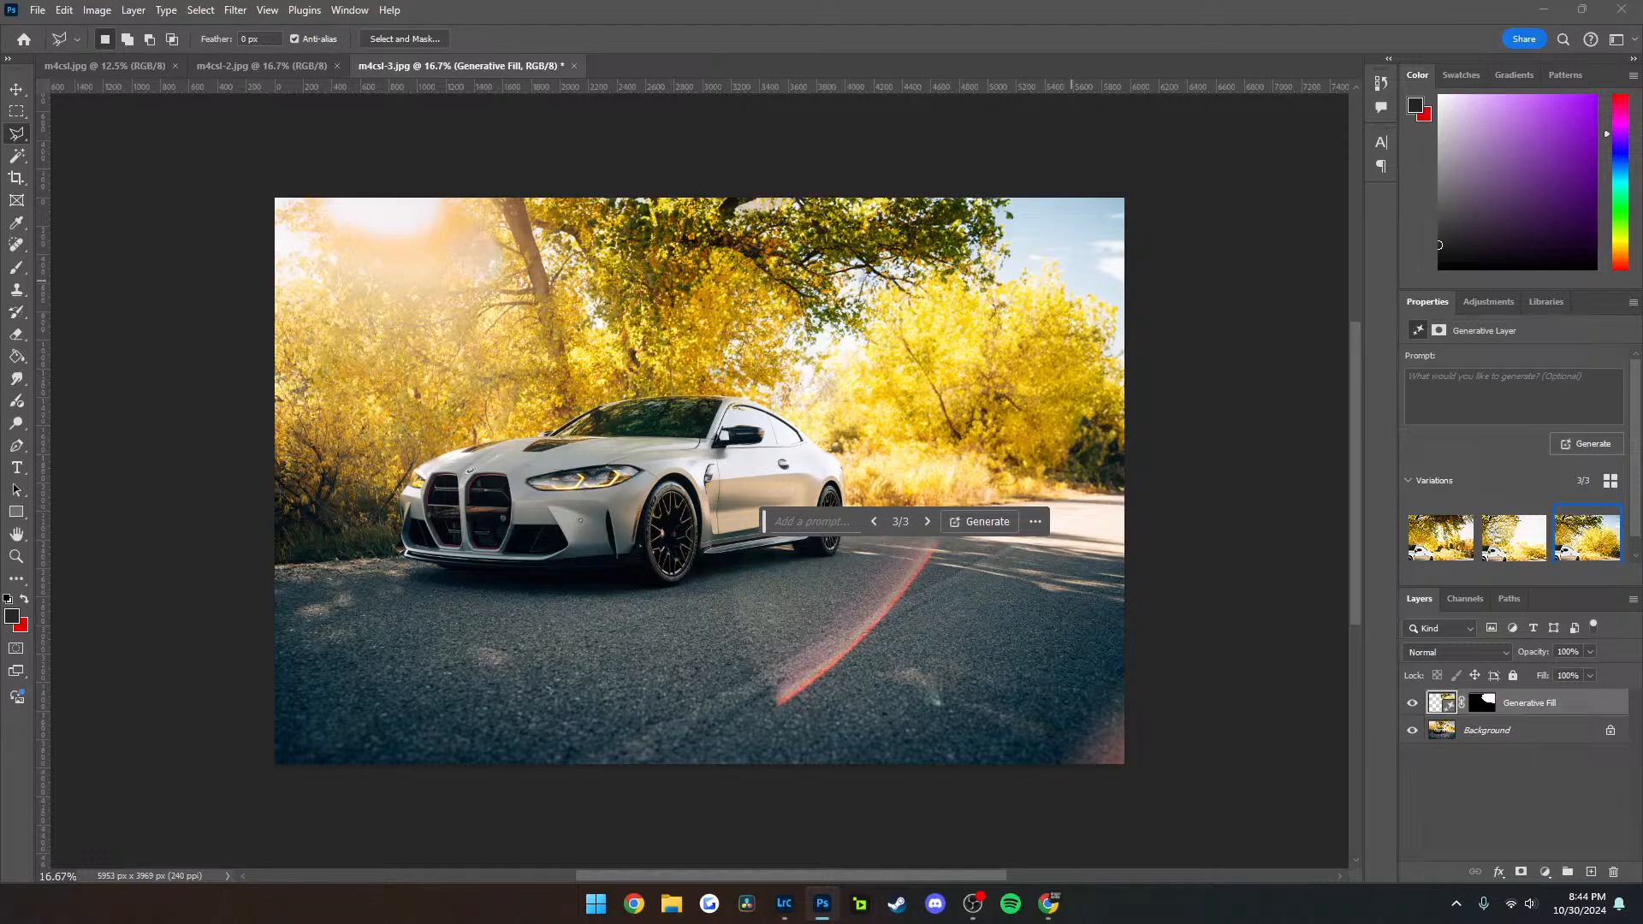
{"action": "left_click", "coordinate": [926, 521]}
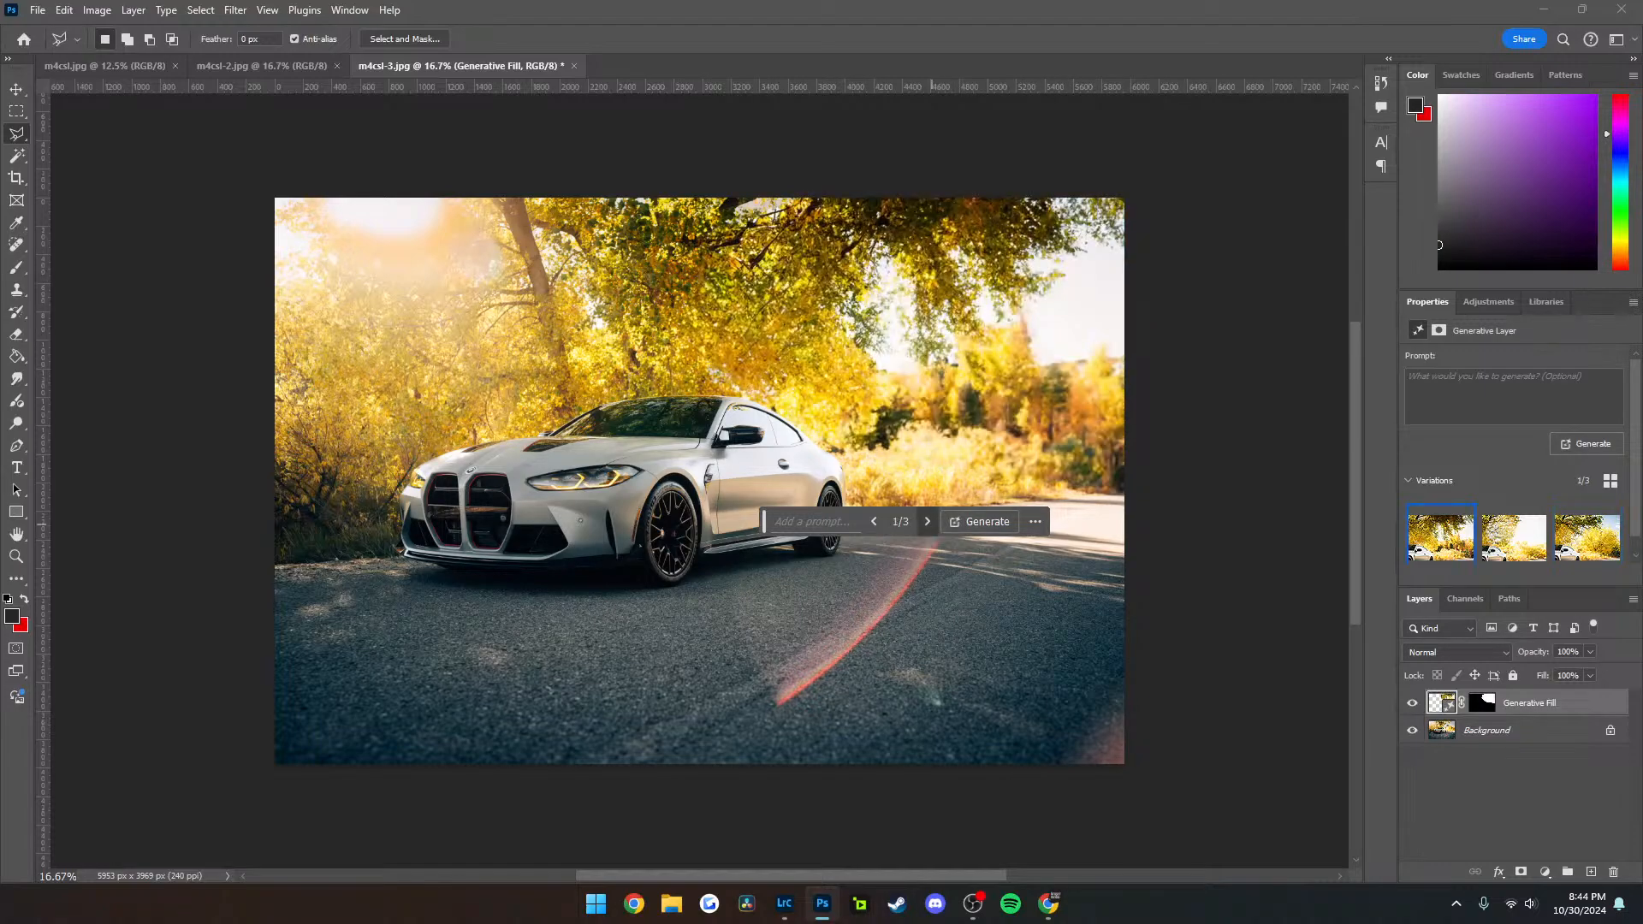
{"action": "left_click", "coordinate": [927, 521]}
{"action": "left_click", "coordinate": [984, 521]}
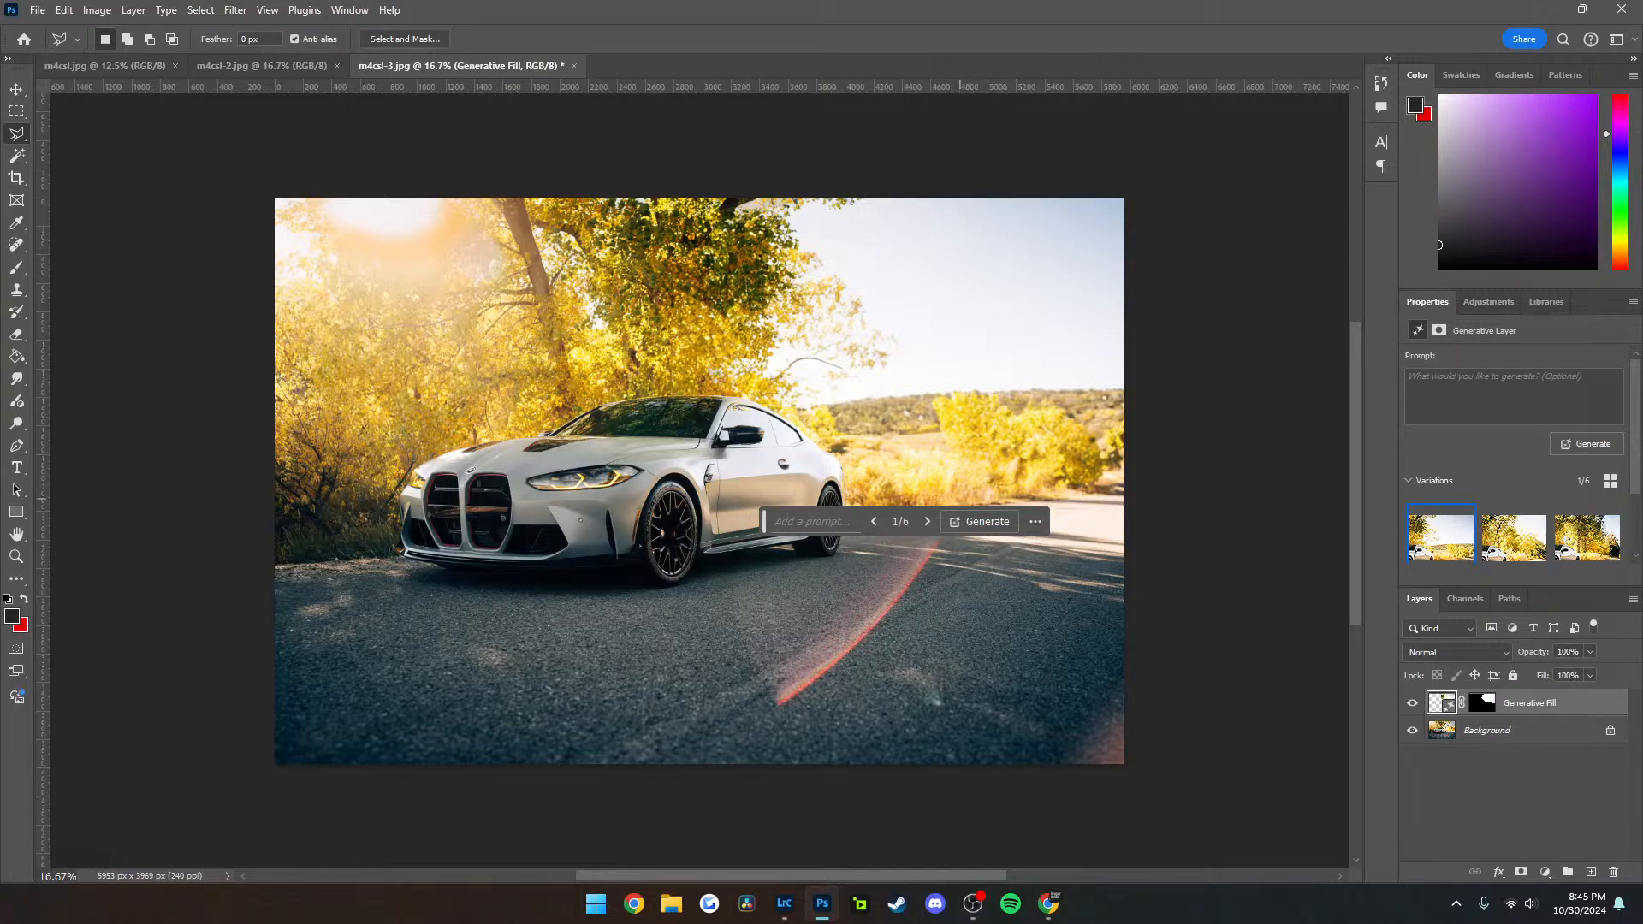
Go through the six background variations in m4csl-3 and choose the fourth one
{"action": "left_click", "coordinate": [927, 521]}
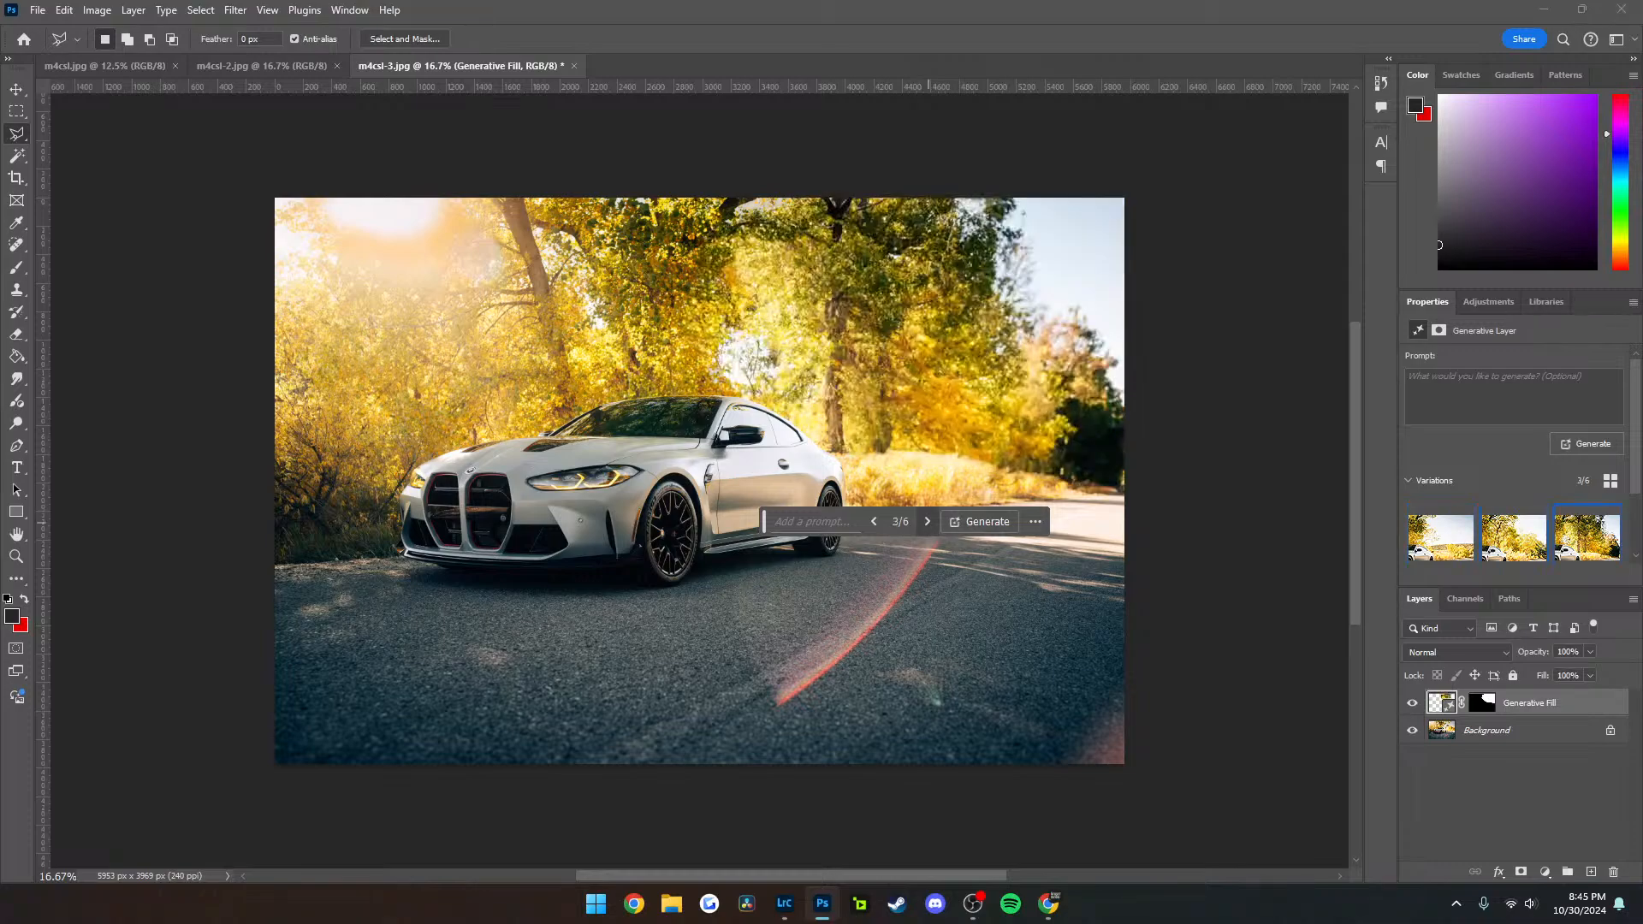
{"action": "left_click", "coordinate": [927, 521]}
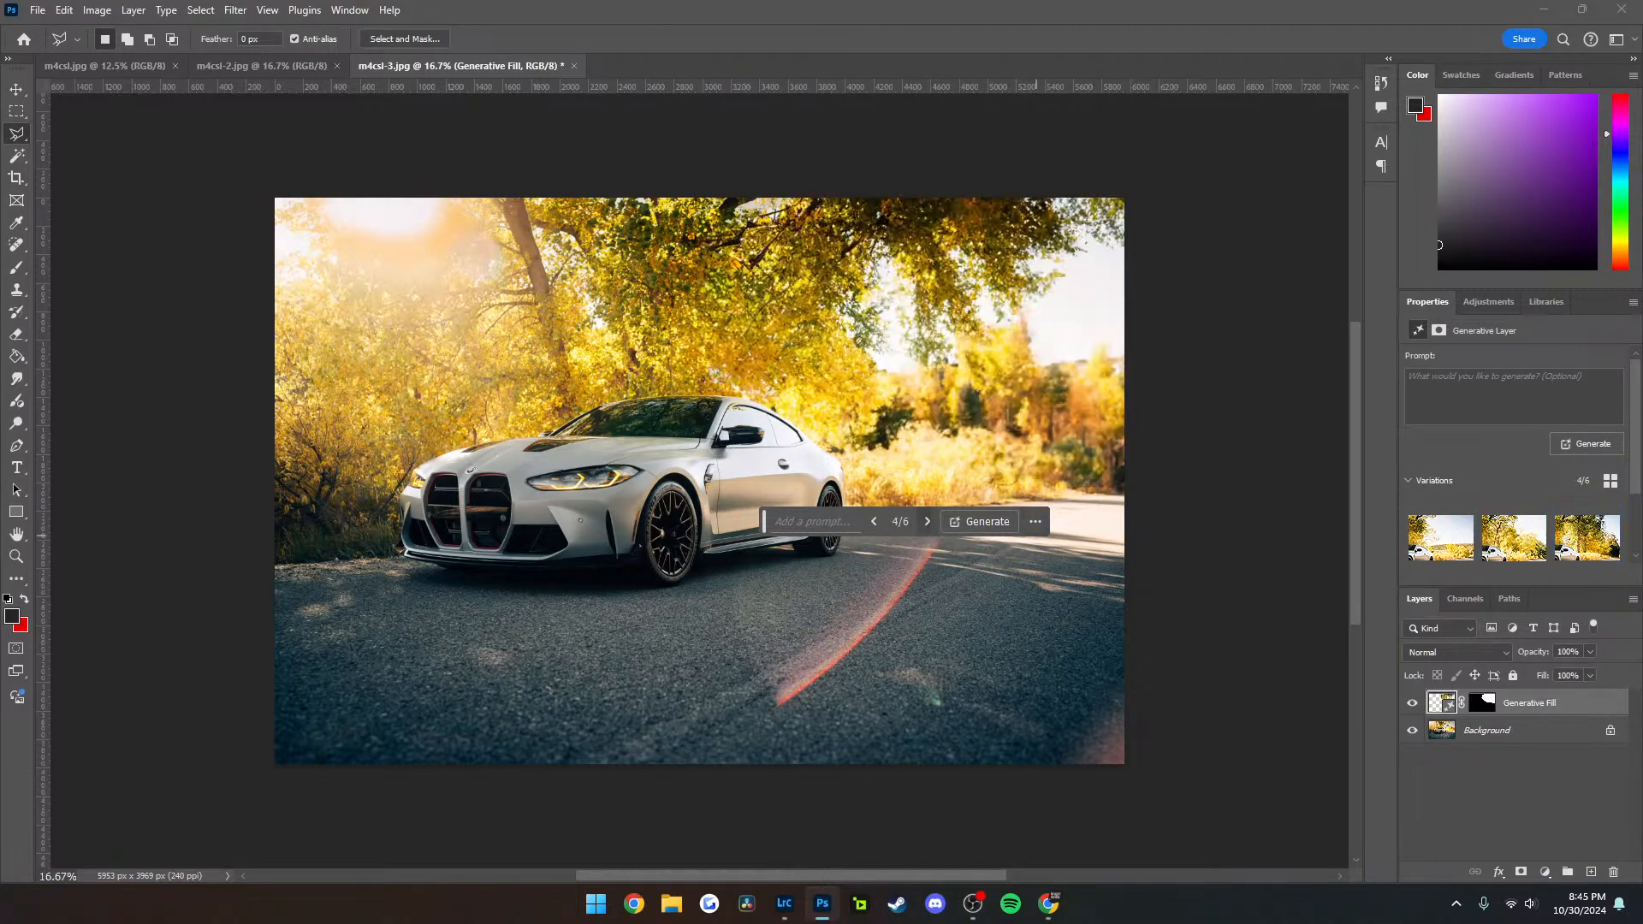
{"action": "left_click", "coordinate": [927, 521]}
{"action": "left_click", "coordinate": [927, 521]}
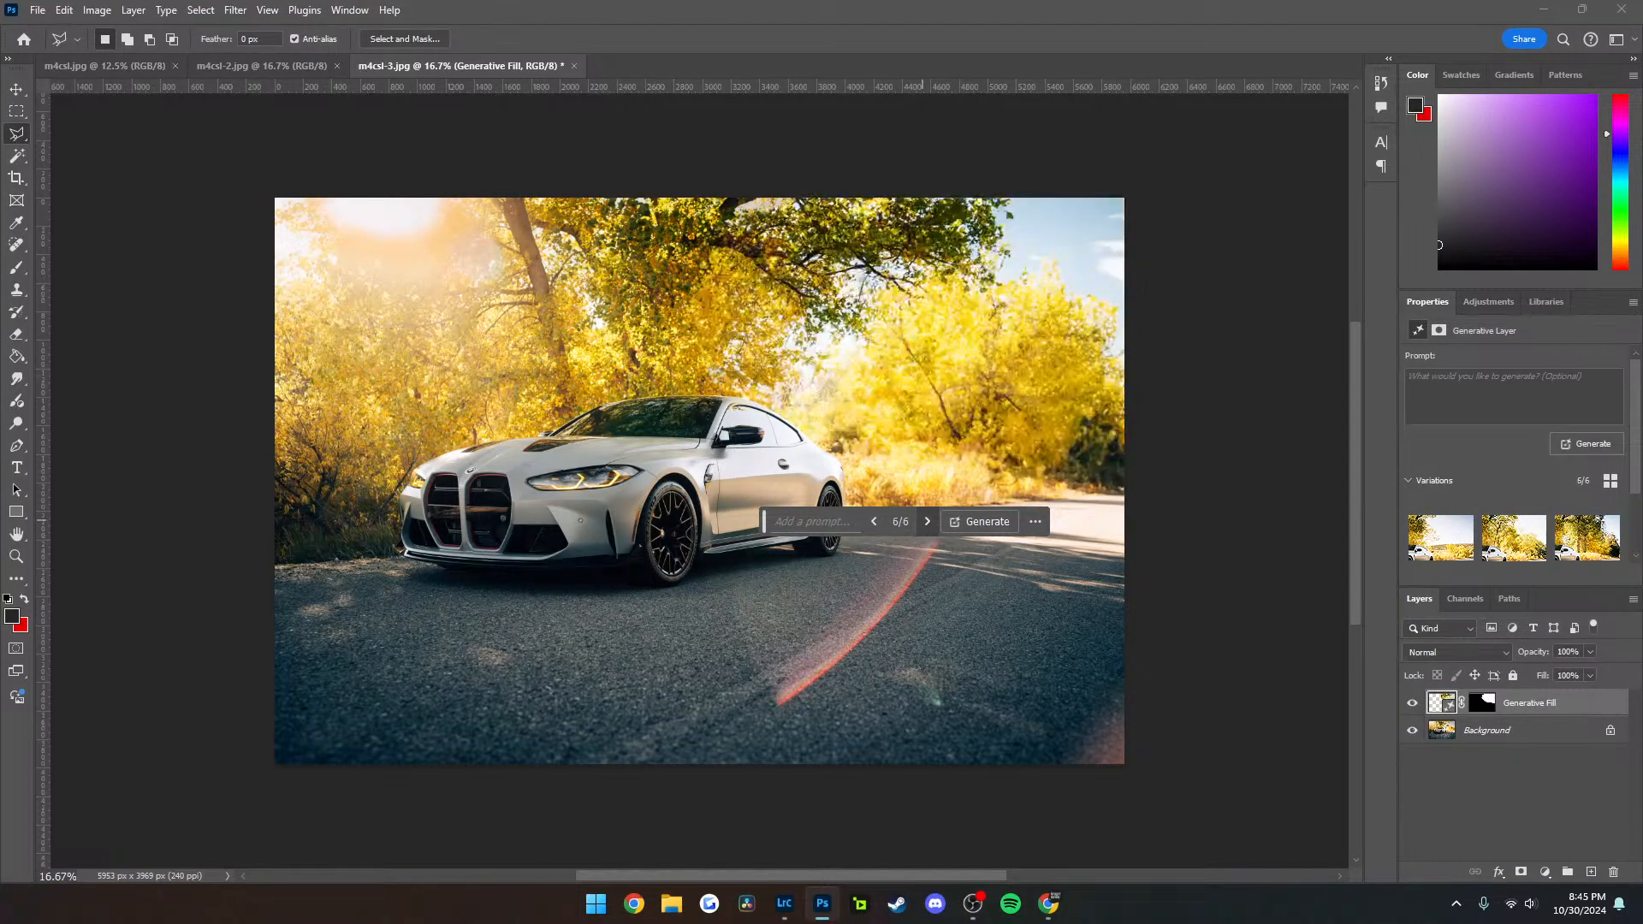
{"action": "left_click", "coordinate": [873, 521]}
{"action": "left_click", "coordinate": [874, 521]}
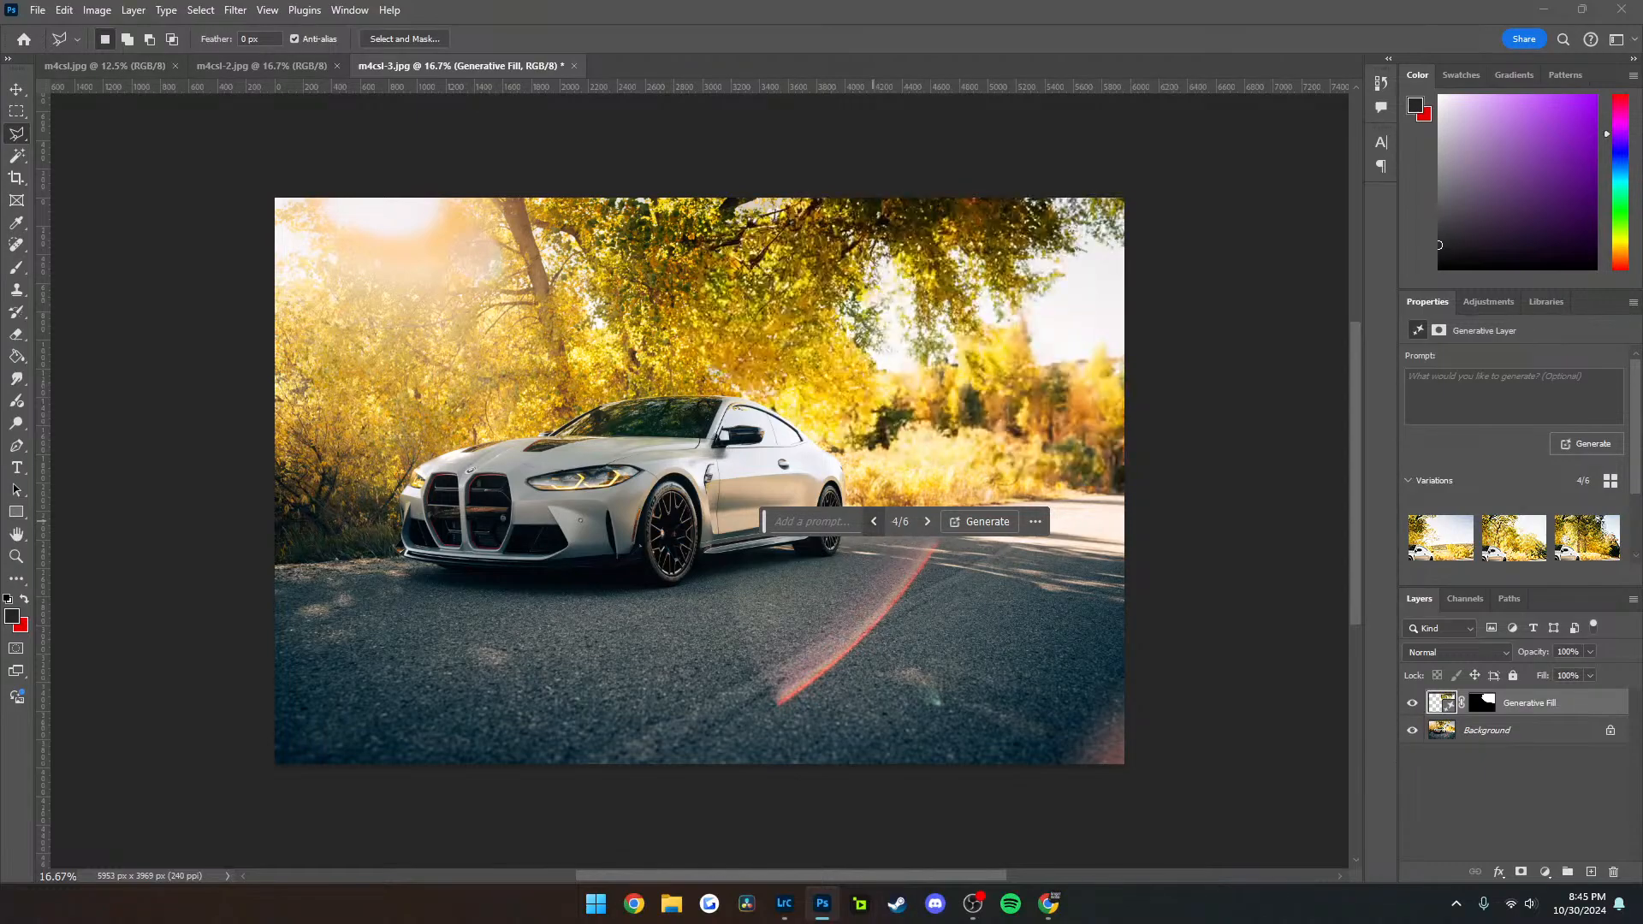
Export m4csl-3 with its new background as a JPG under the same name, replacing the existing file
{"action": "key", "text": "alt+shift+ctrl+w"}
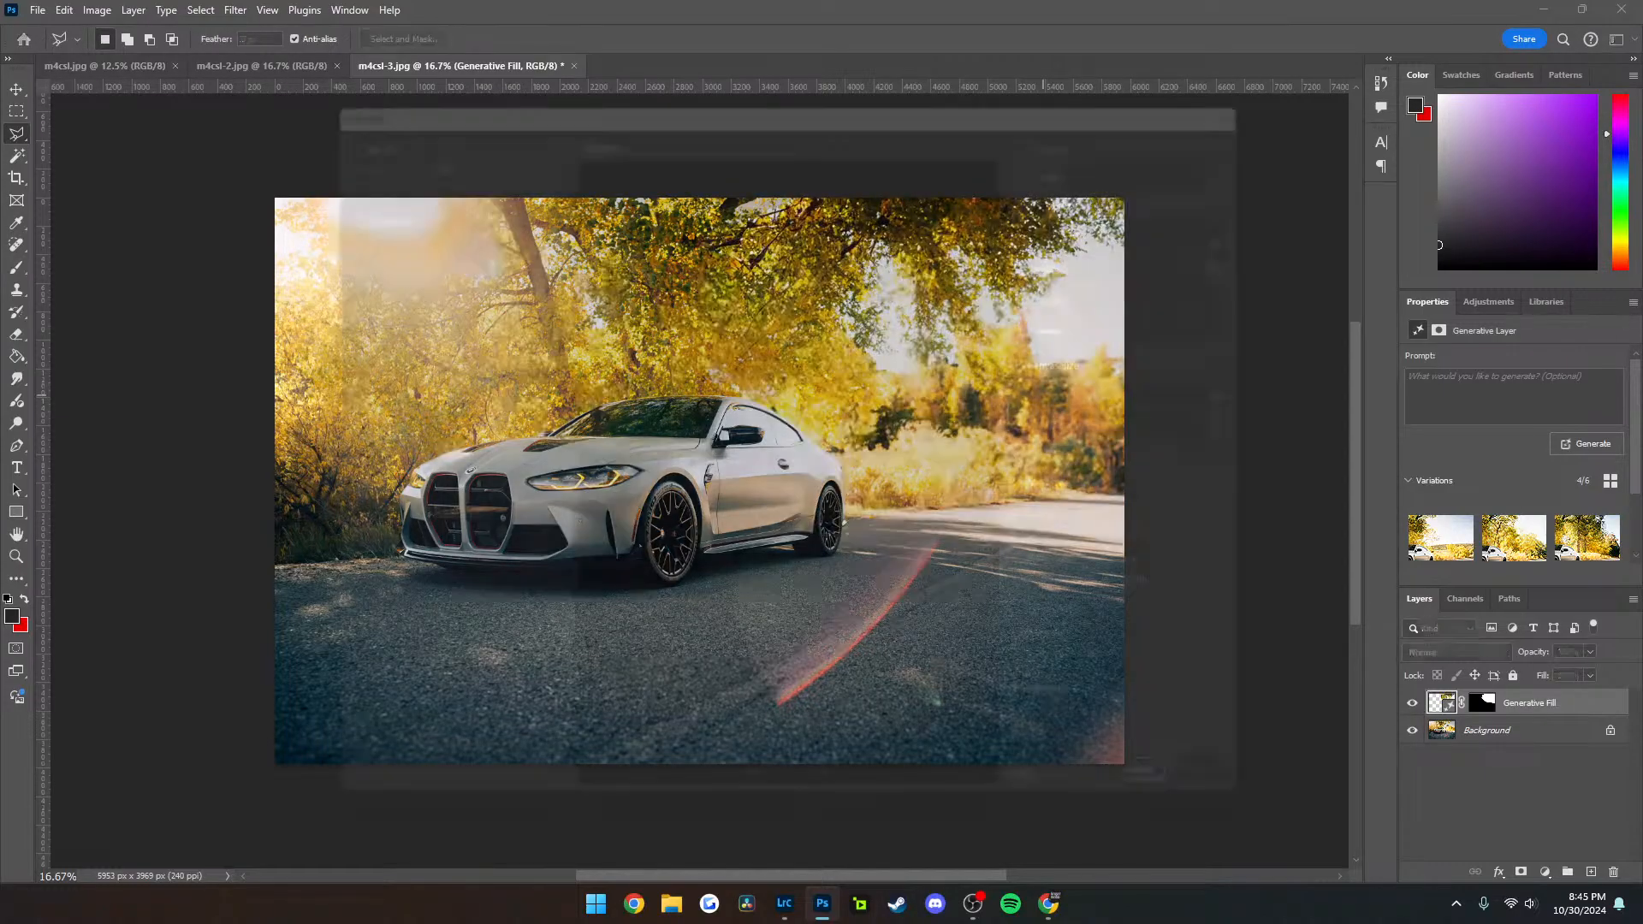
{"action": "key", "text": "Return"}
{"action": "key", "text": "Return"}
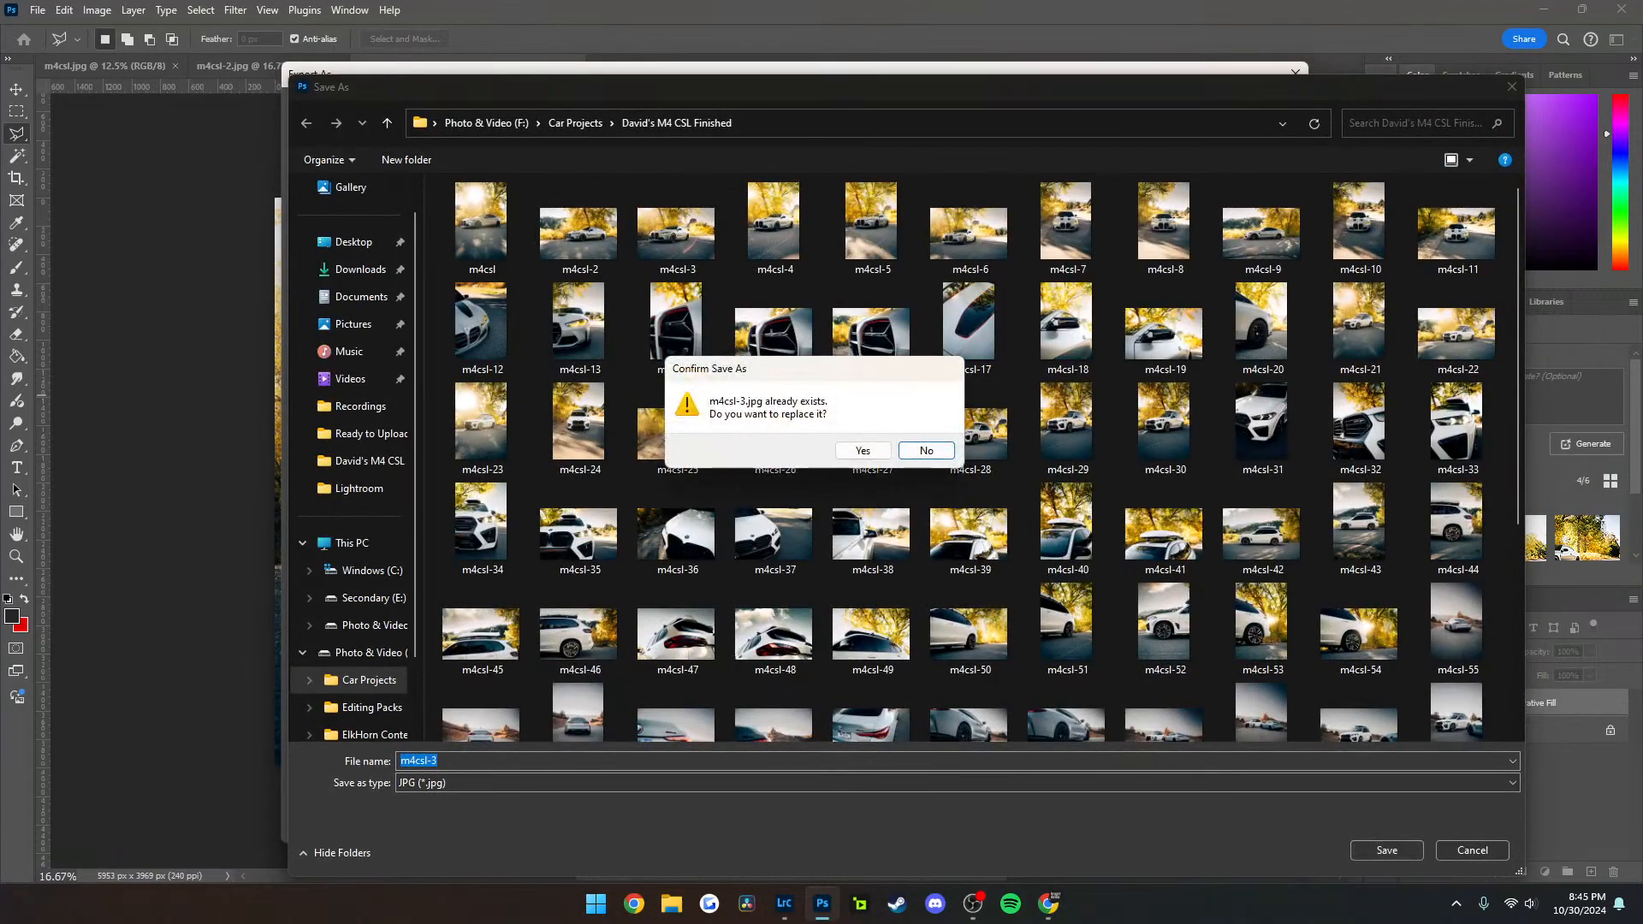
{"action": "key", "text": "y"}
Close m4csl-3 without saving its changes, and close m4csl-2 as well
{"action": "left_click", "coordinate": [573, 66]}
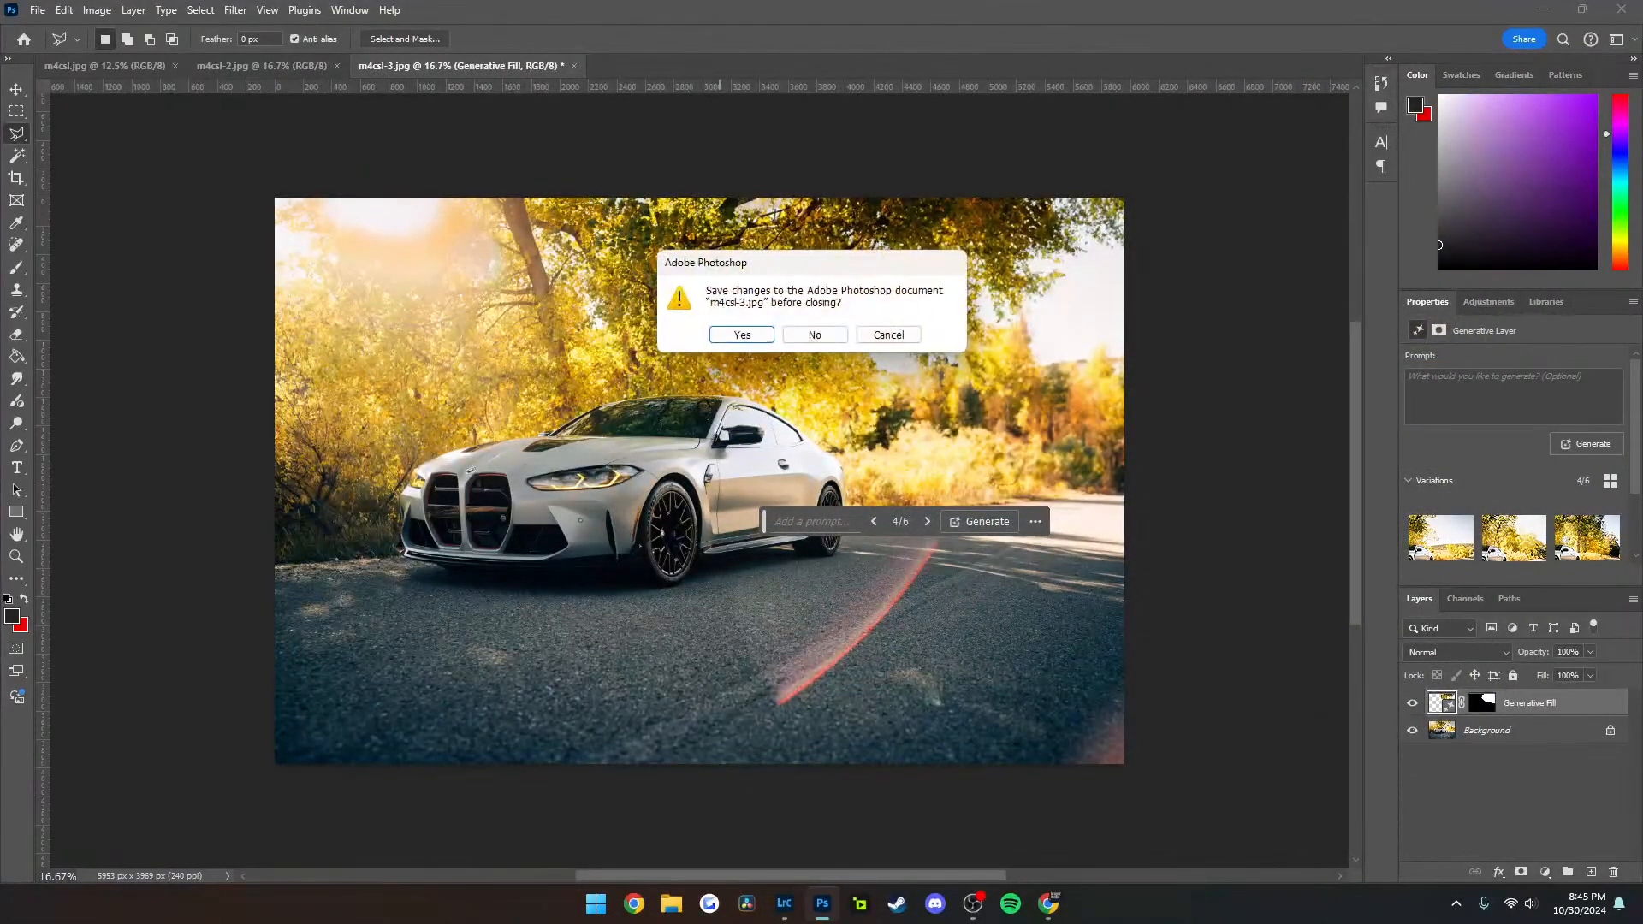
{"action": "left_click", "coordinate": [816, 334]}
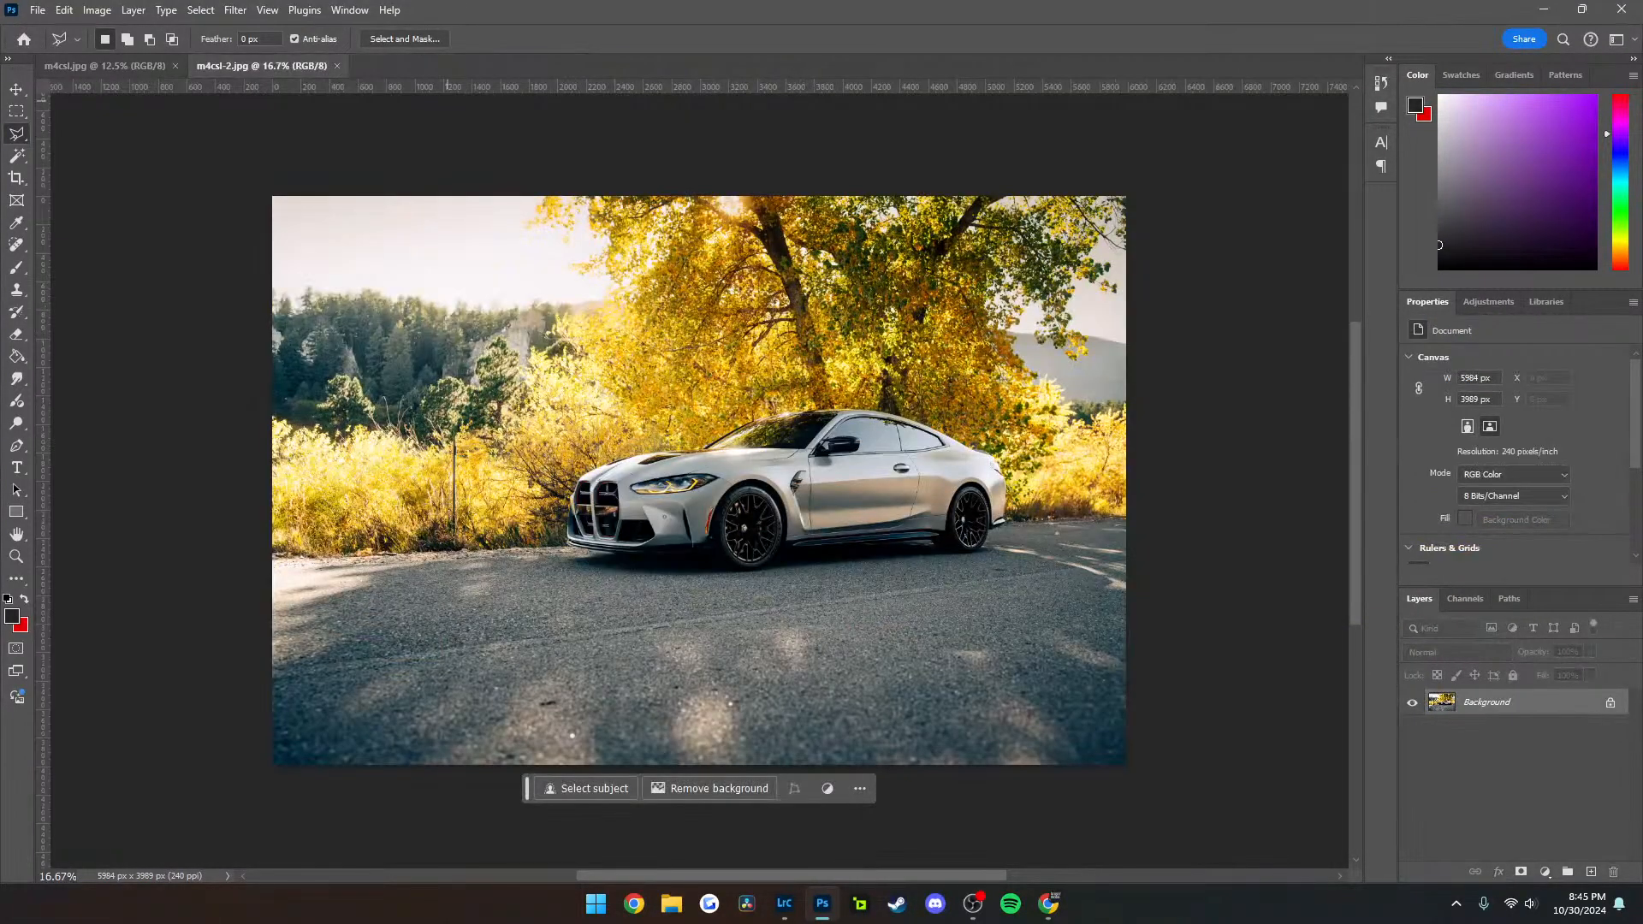
{"action": "left_click", "coordinate": [337, 66]}
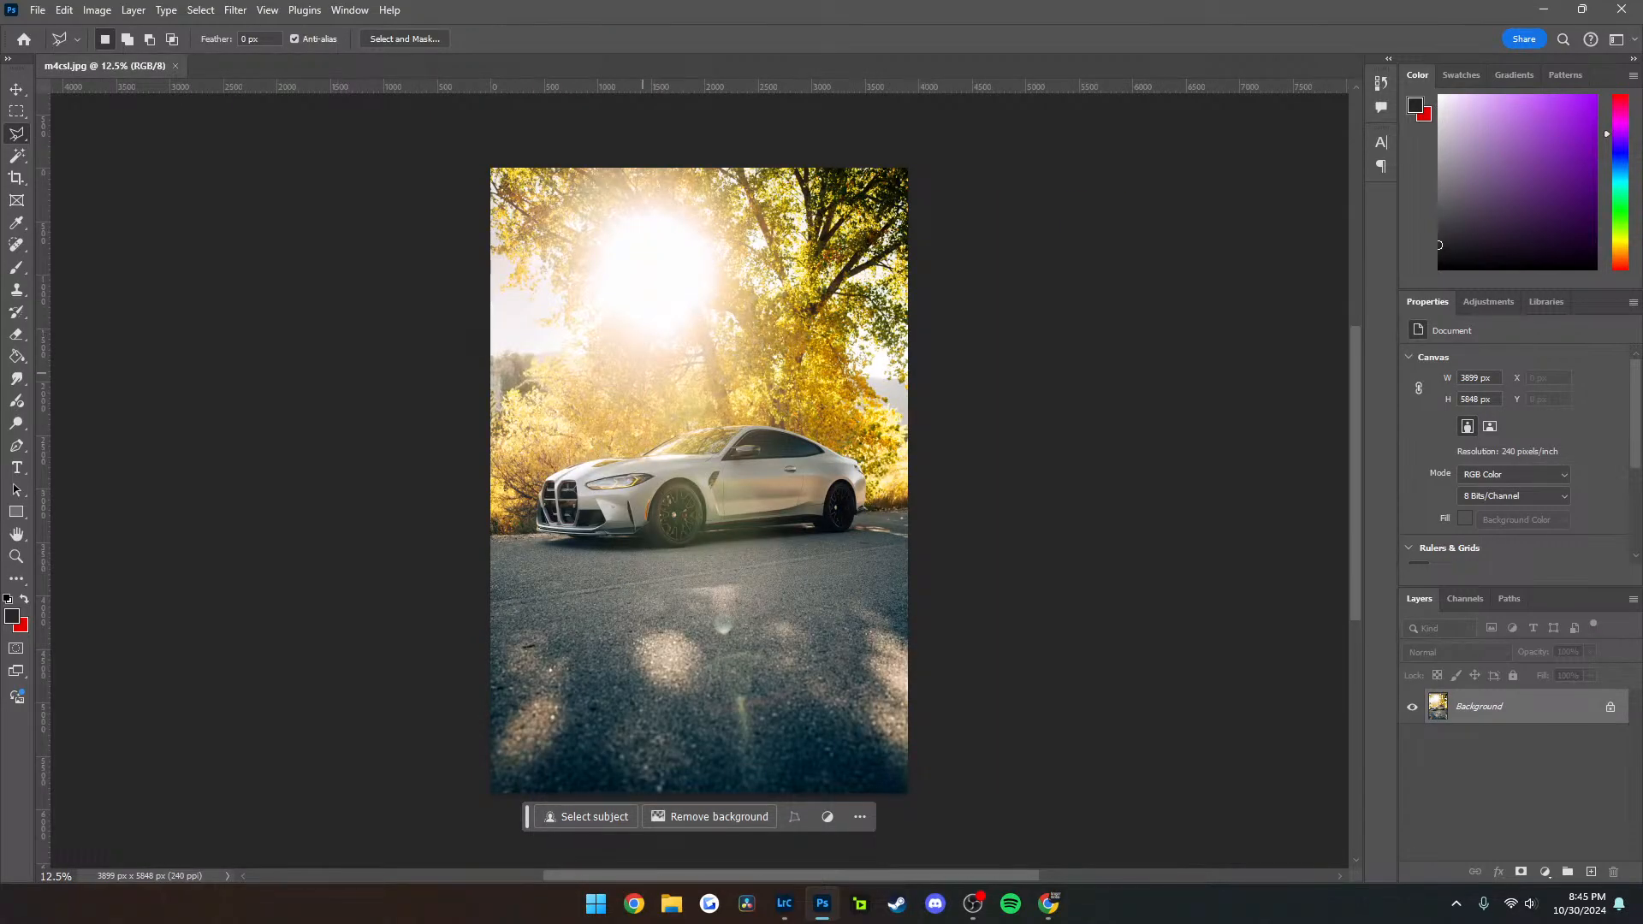
Outline the open sky areas at both sides of the m4csl photo with the Polygonal Lasso and fill them using a promptless Generative Fill
{"action": "left_click", "coordinate": [836, 276]}
{"action": "left_click", "coordinate": [830, 383]}
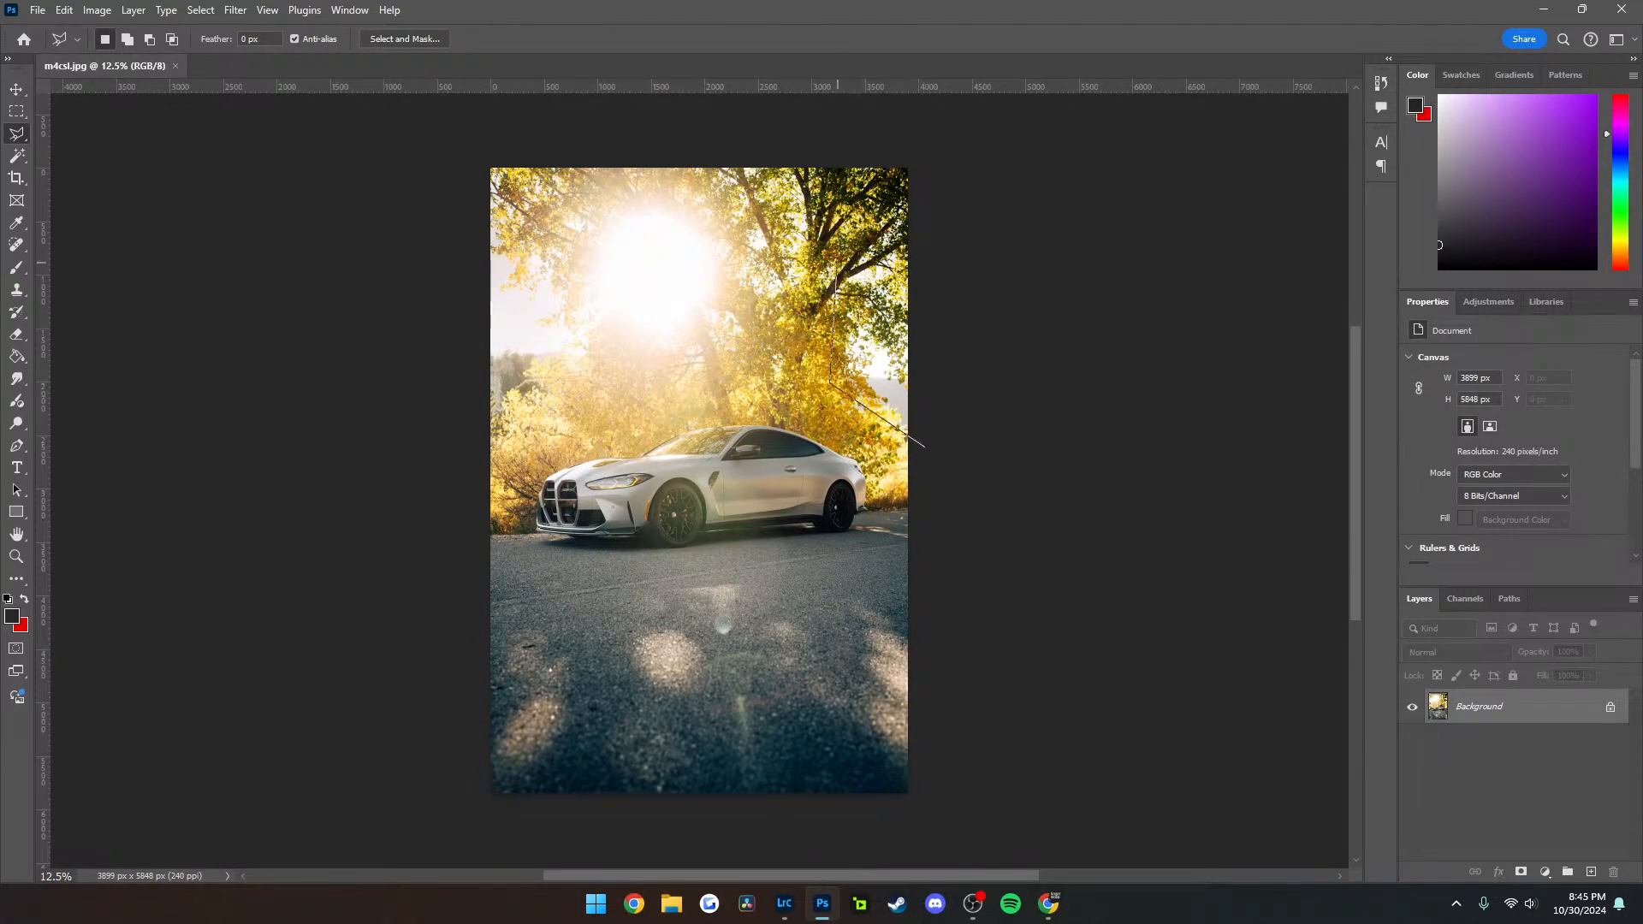
{"action": "left_click", "coordinate": [924, 446]}
{"action": "left_click", "coordinate": [937, 212]}
{"action": "left_click", "coordinate": [838, 247]}
{"action": "left_click", "coordinate": [484, 439], "text": "shift"}
{"action": "left_click", "coordinate": [623, 379]}
{"action": "left_click", "coordinate": [579, 244]}
{"action": "left_click", "coordinate": [477, 193]}
{"action": "left_click", "coordinate": [483, 440]}
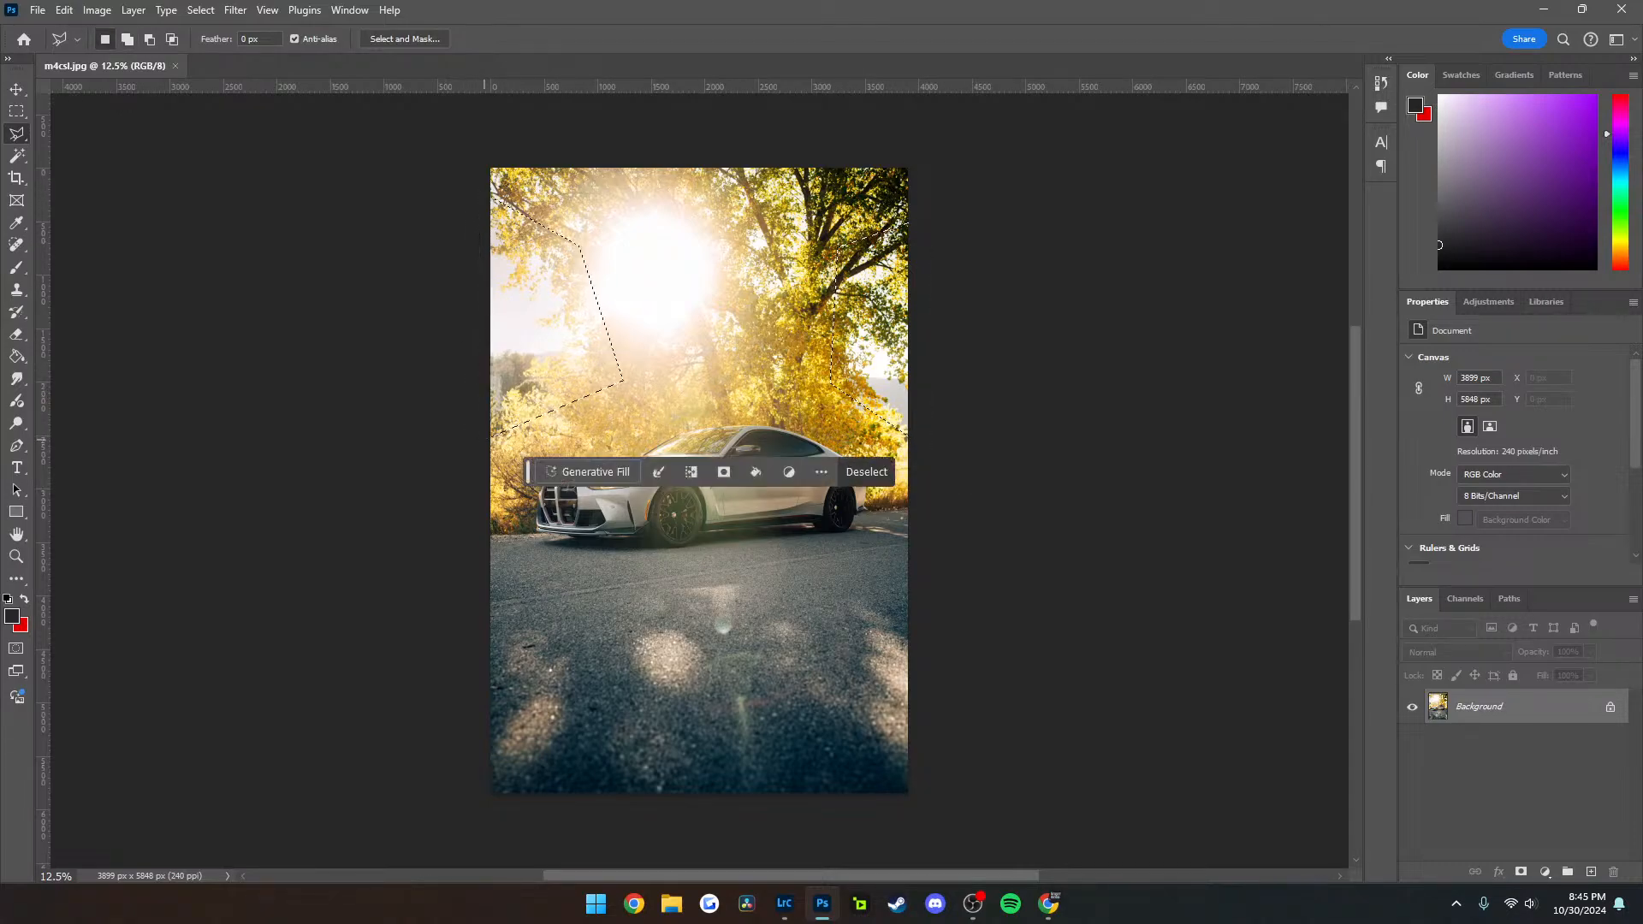
{"action": "left_click", "coordinate": [591, 472]}
{"action": "left_click", "coordinate": [882, 472]}
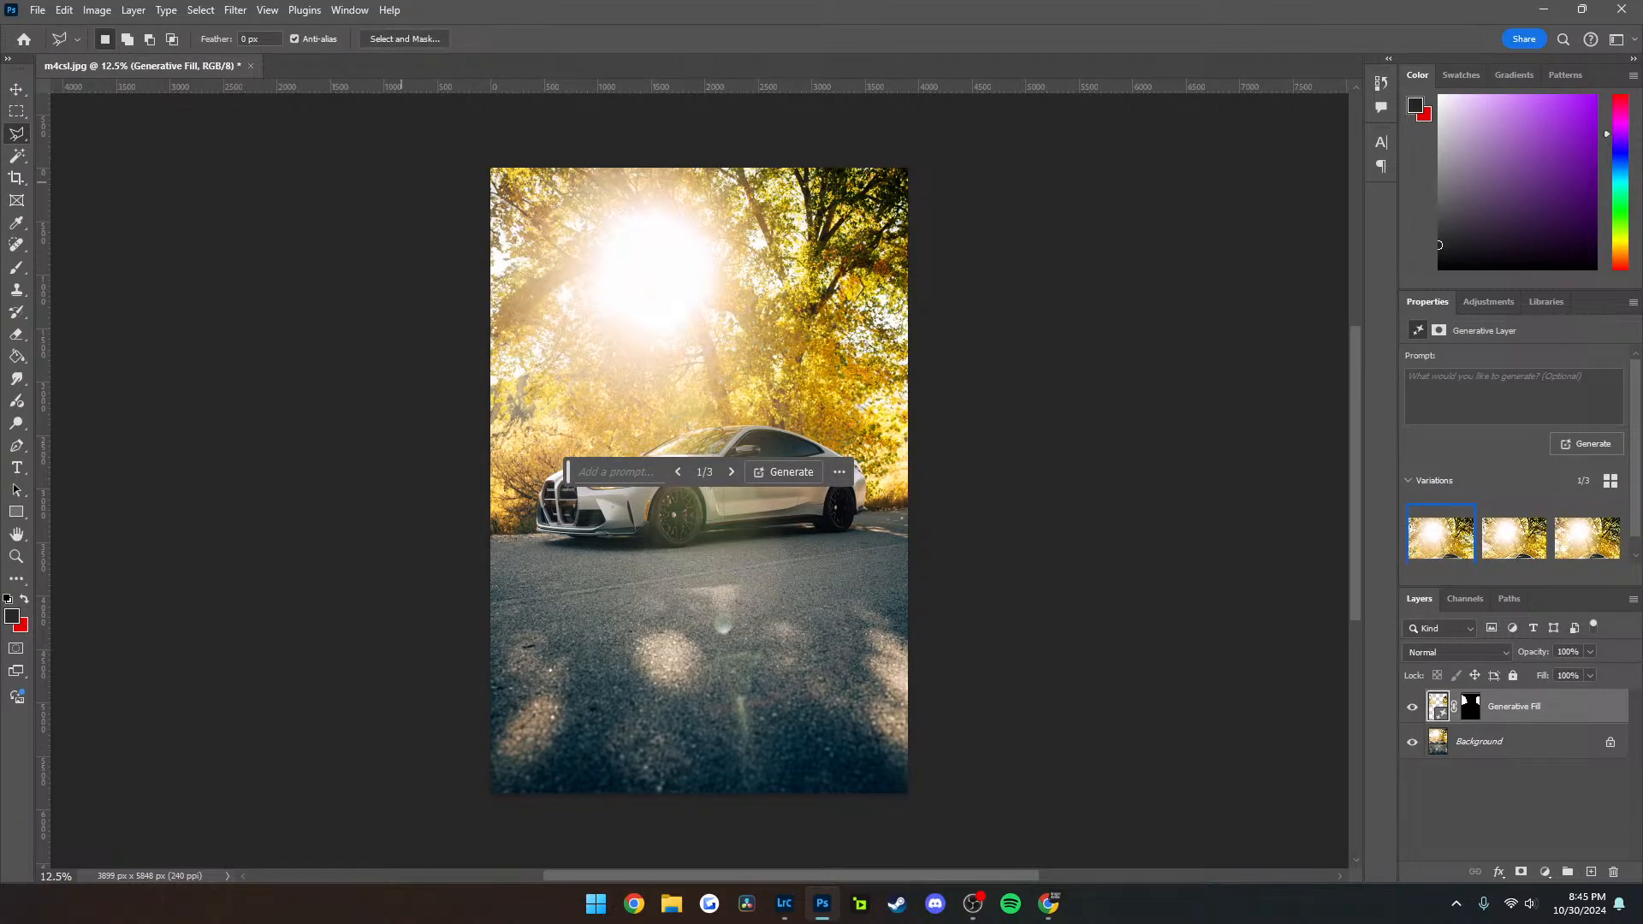
Export the retouched m4csl as a JPG under the same name, replacing the existing file
{"action": "key", "text": "ctrl+alt+shift+w"}
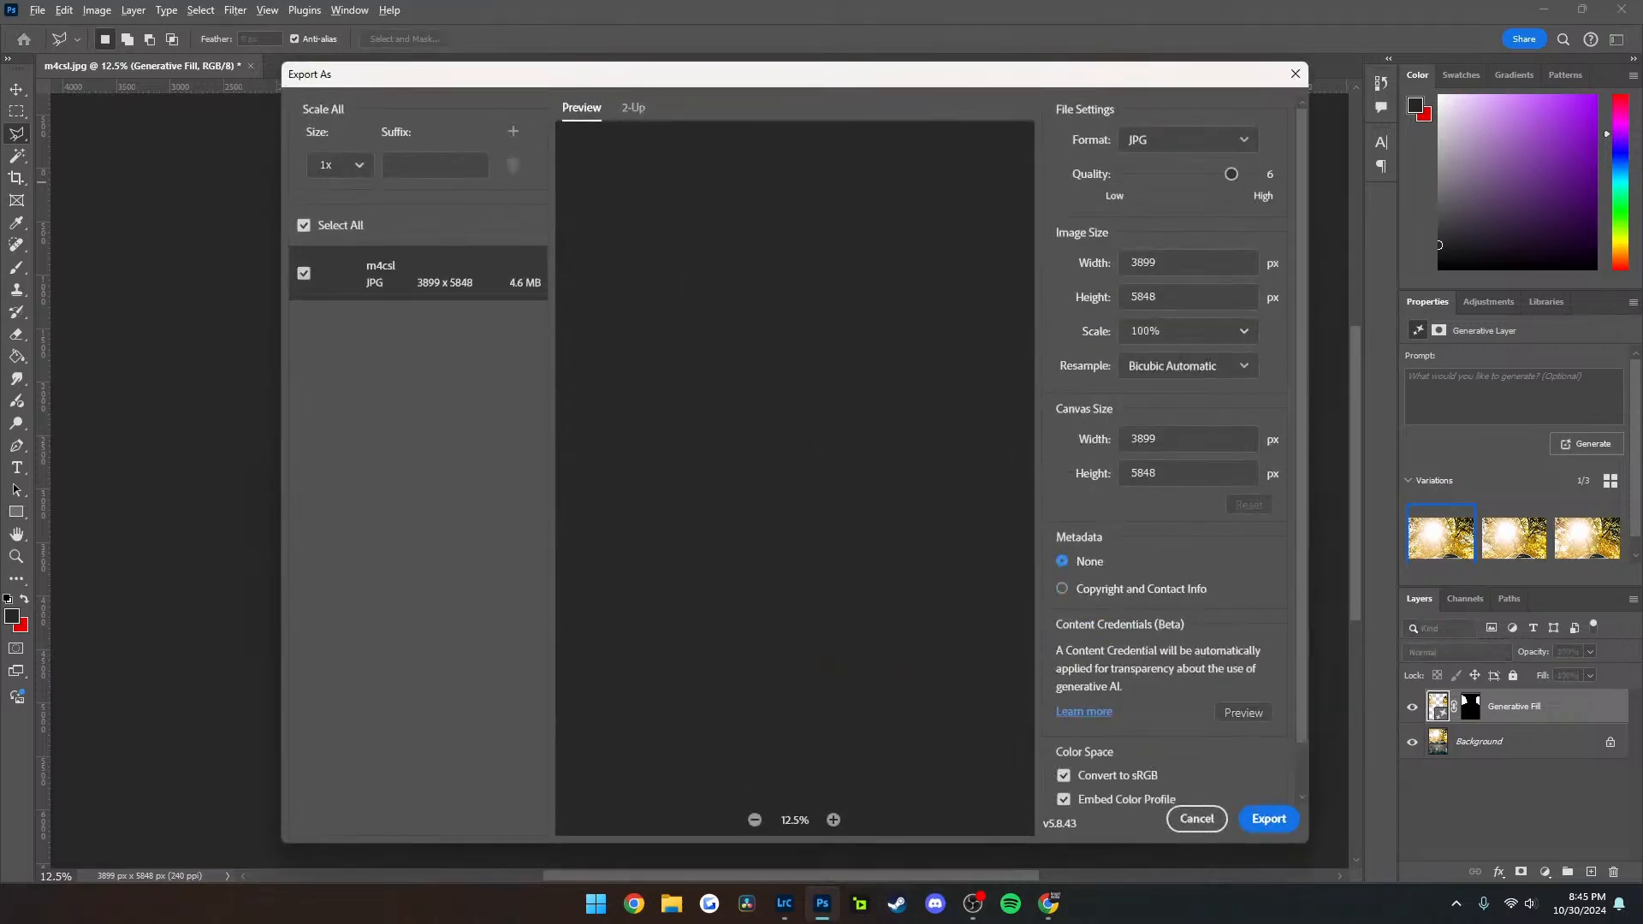
{"action": "left_click", "coordinate": [1269, 819]}
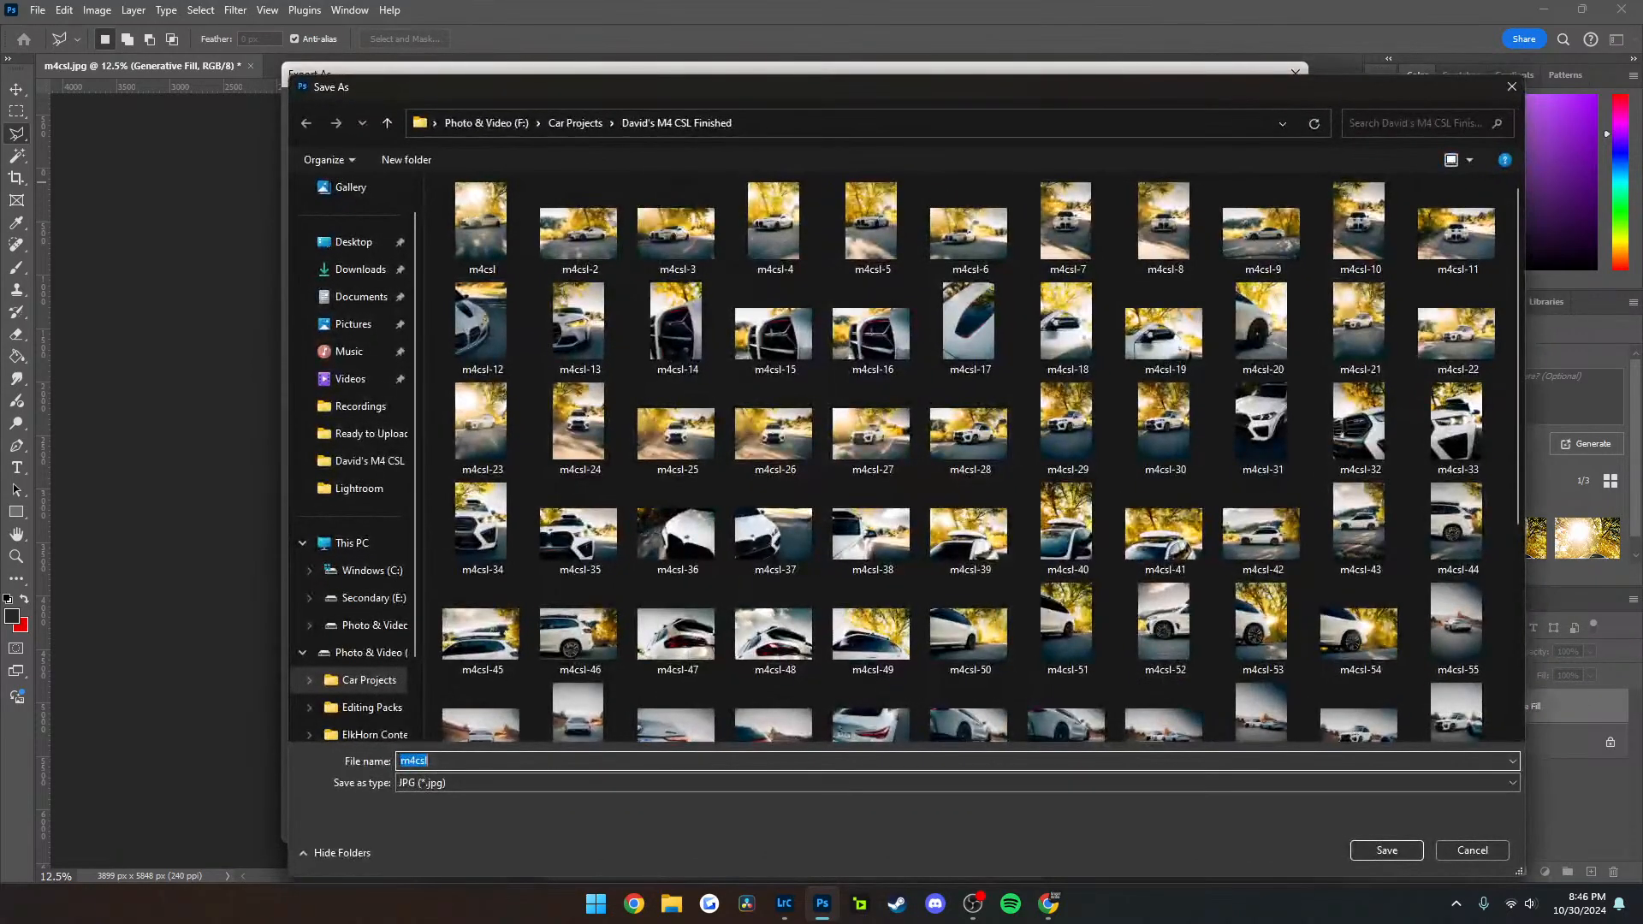
{"action": "left_click", "coordinate": [1387, 850]}
{"action": "left_click", "coordinate": [863, 450]}
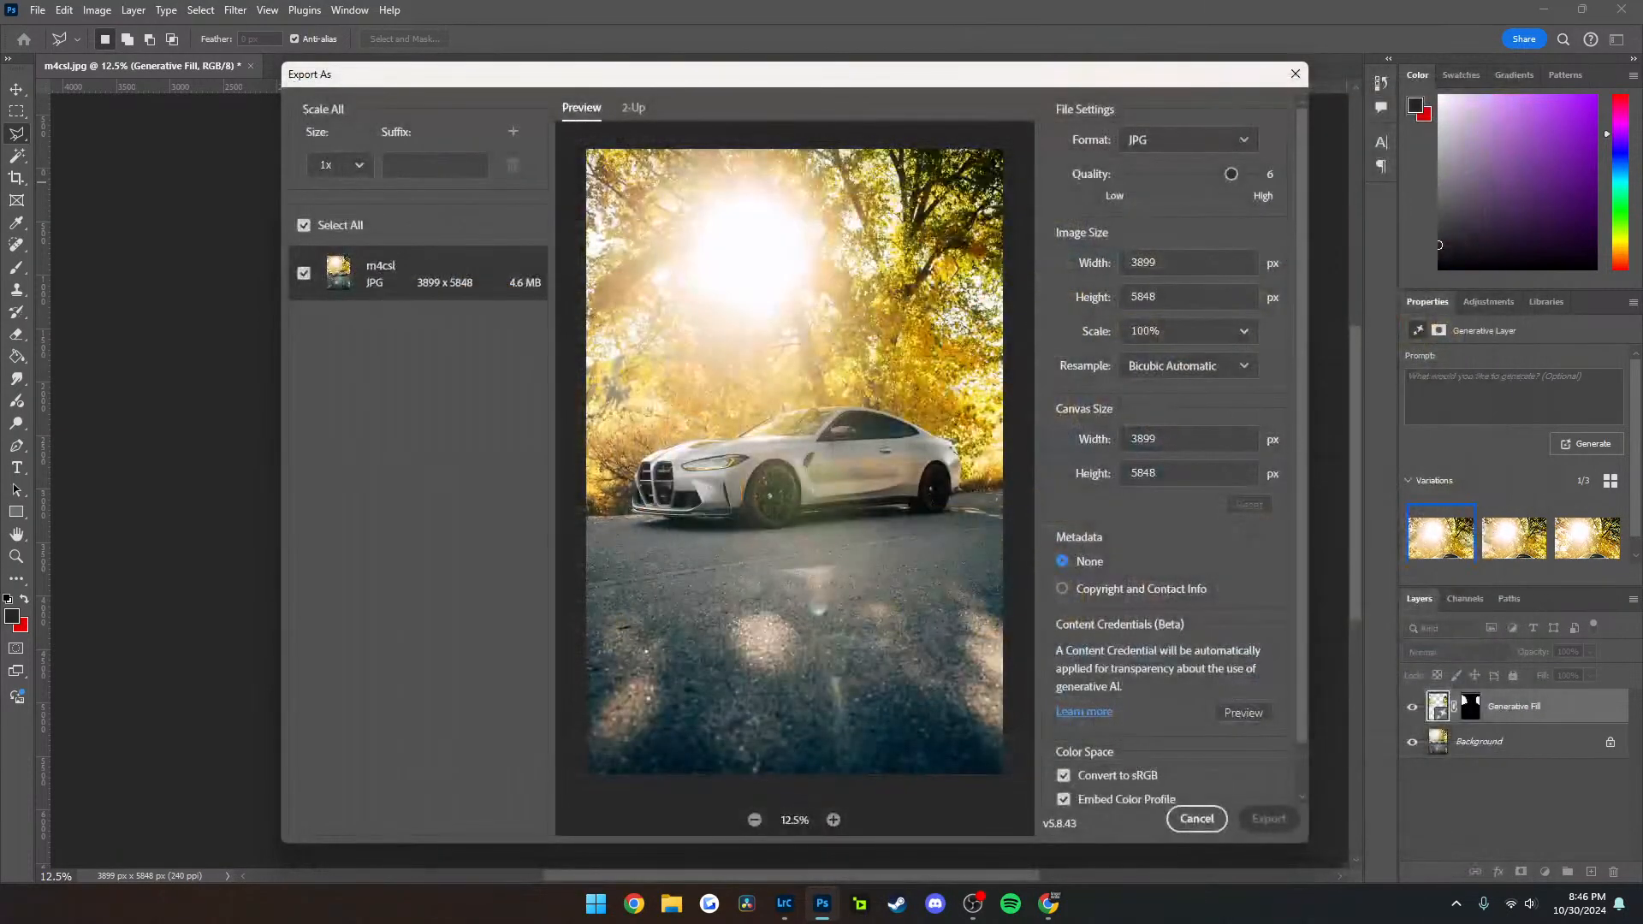
Close m4csl without saving its changes and open m4csl-88 from the same folder
{"action": "key", "text": "ctrl+w"}
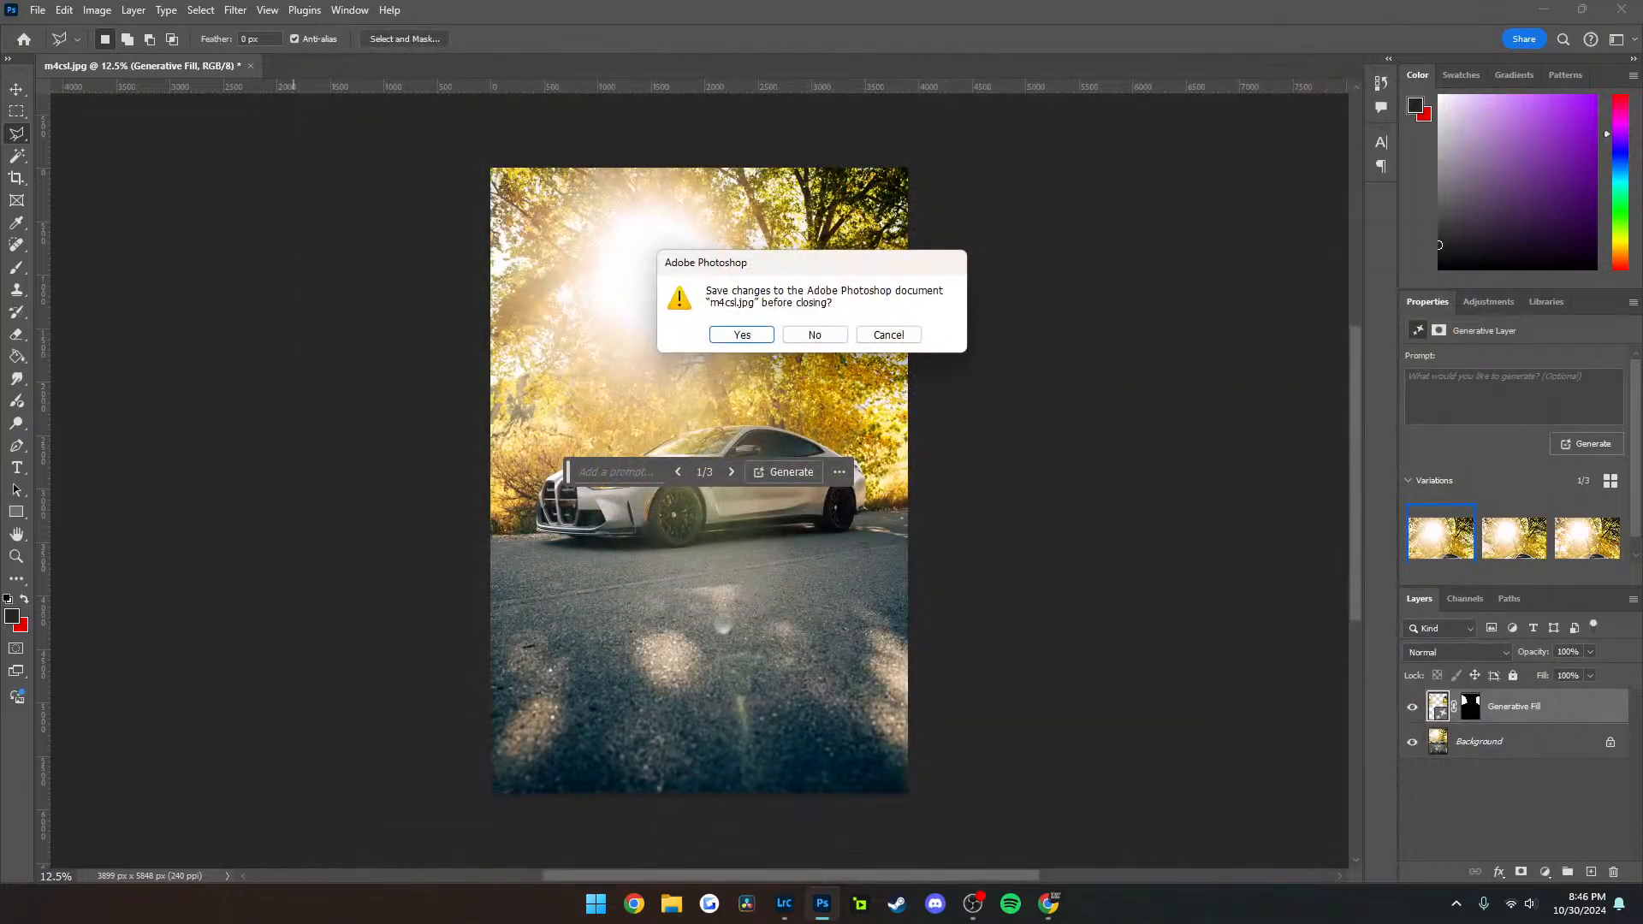
{"action": "left_click", "coordinate": [815, 334]}
{"action": "key", "text": "ctrl+o"}
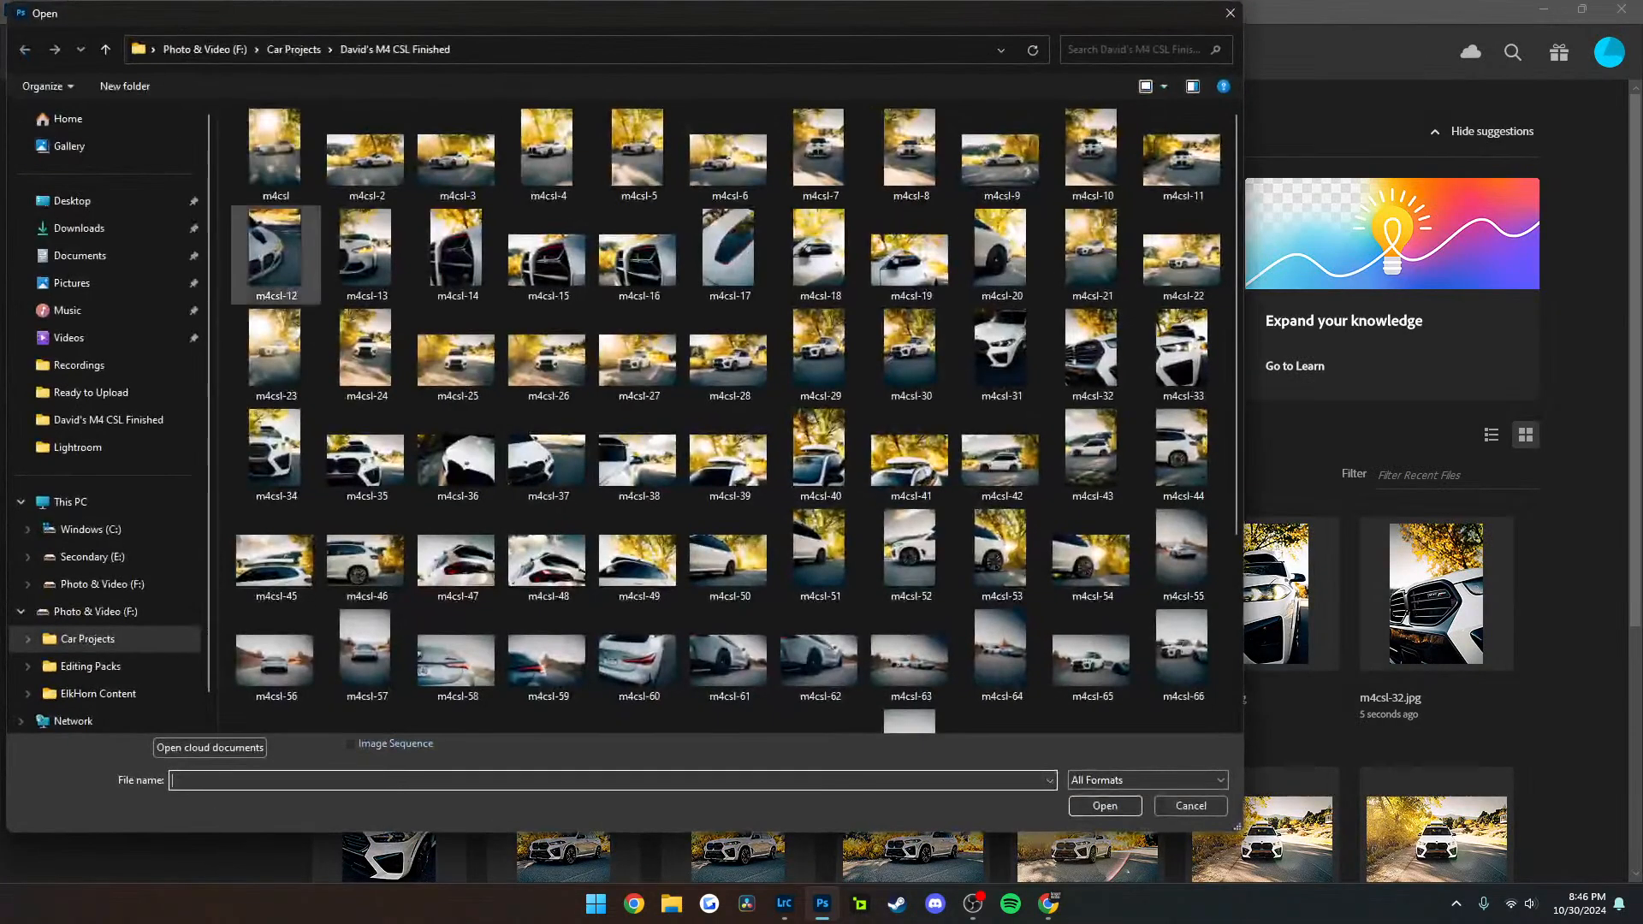
{"action": "scroll", "coordinate": [1091, 488], "scroll_direction": "down", "scroll_amount": 5}
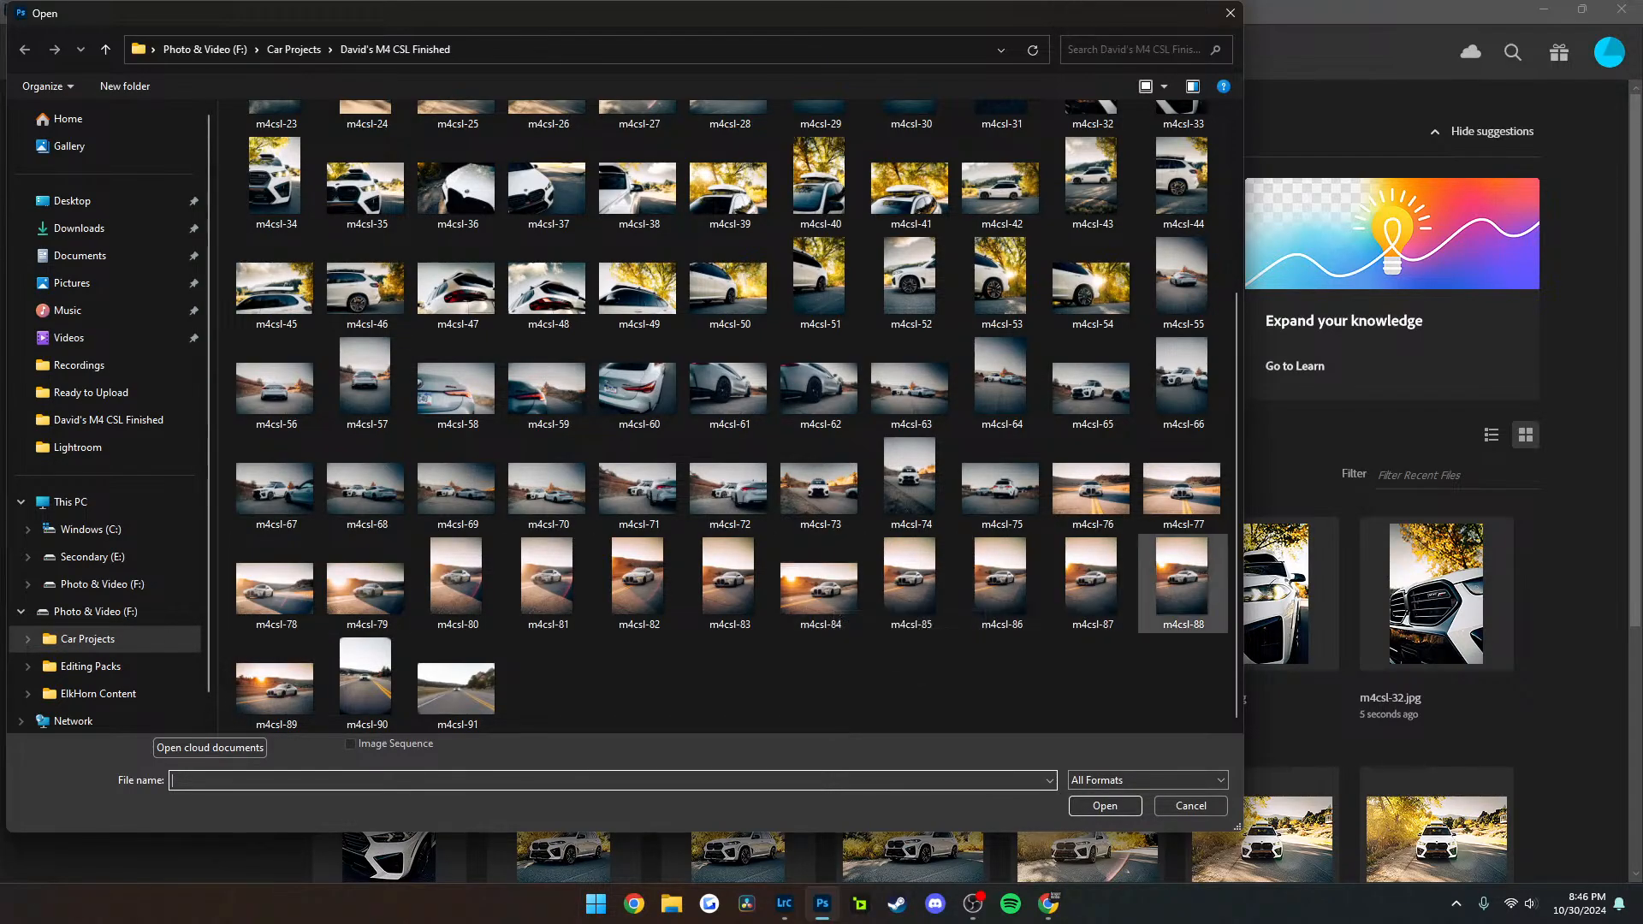
{"action": "double_click", "coordinate": [1182, 580]}
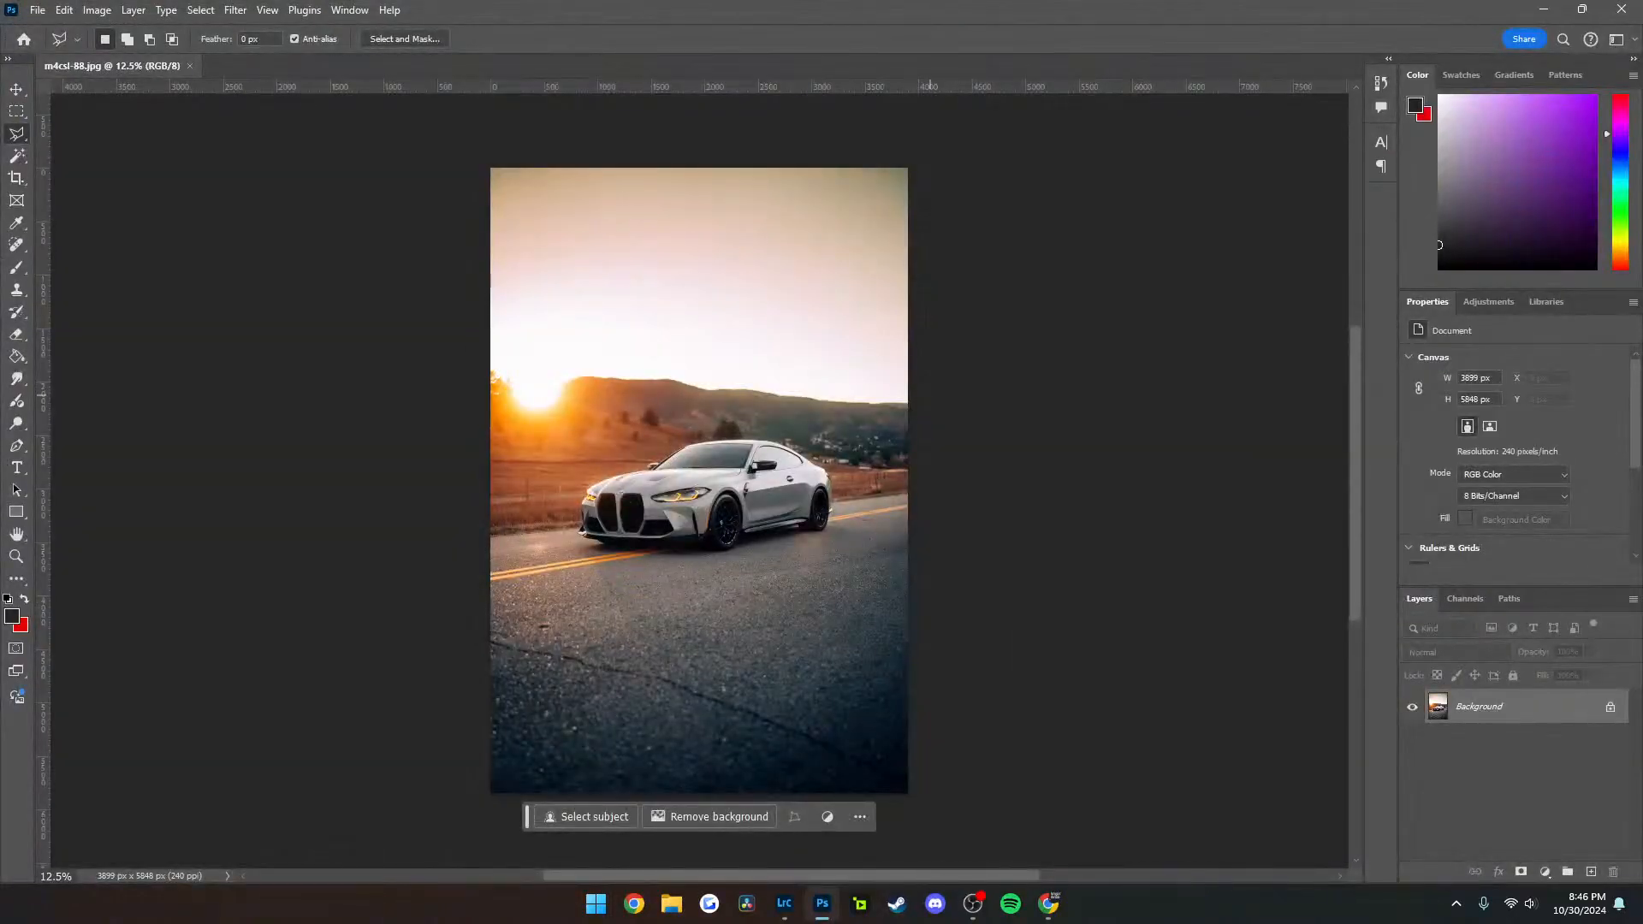
Outline the whole sky above the hills in m4csl-88 and fill it with Generative Fill using the prompt "pretty sky with soft clouds"
{"action": "left_click", "coordinate": [916, 396]}
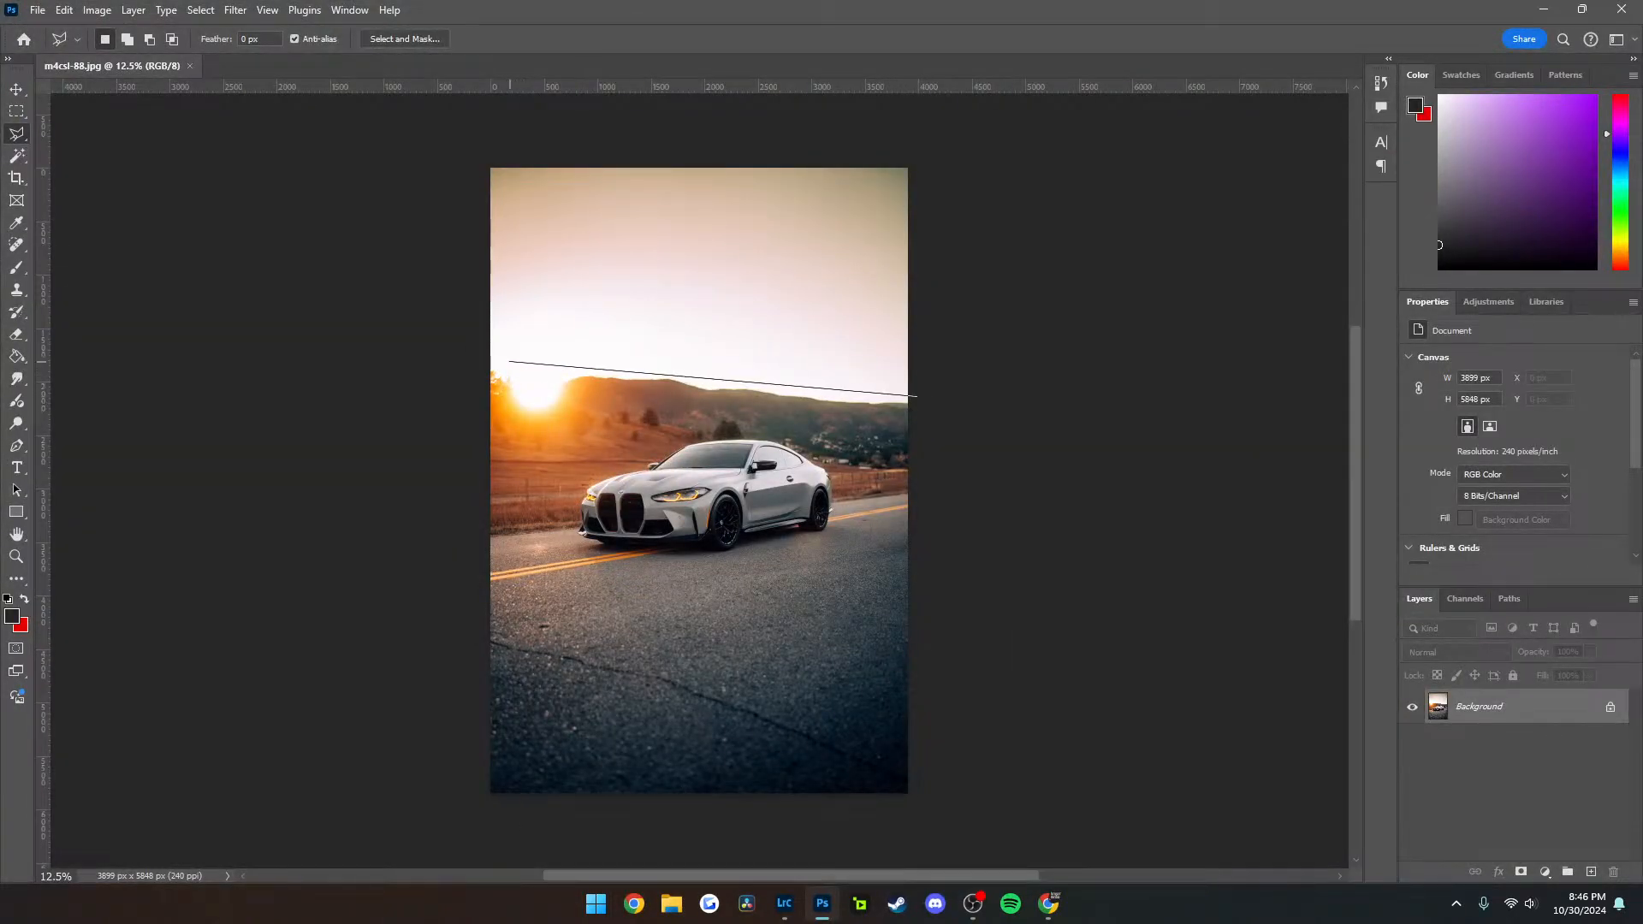
{"action": "left_click", "coordinate": [473, 353]}
{"action": "left_click", "coordinate": [462, 144]}
{"action": "left_click", "coordinate": [927, 157]}
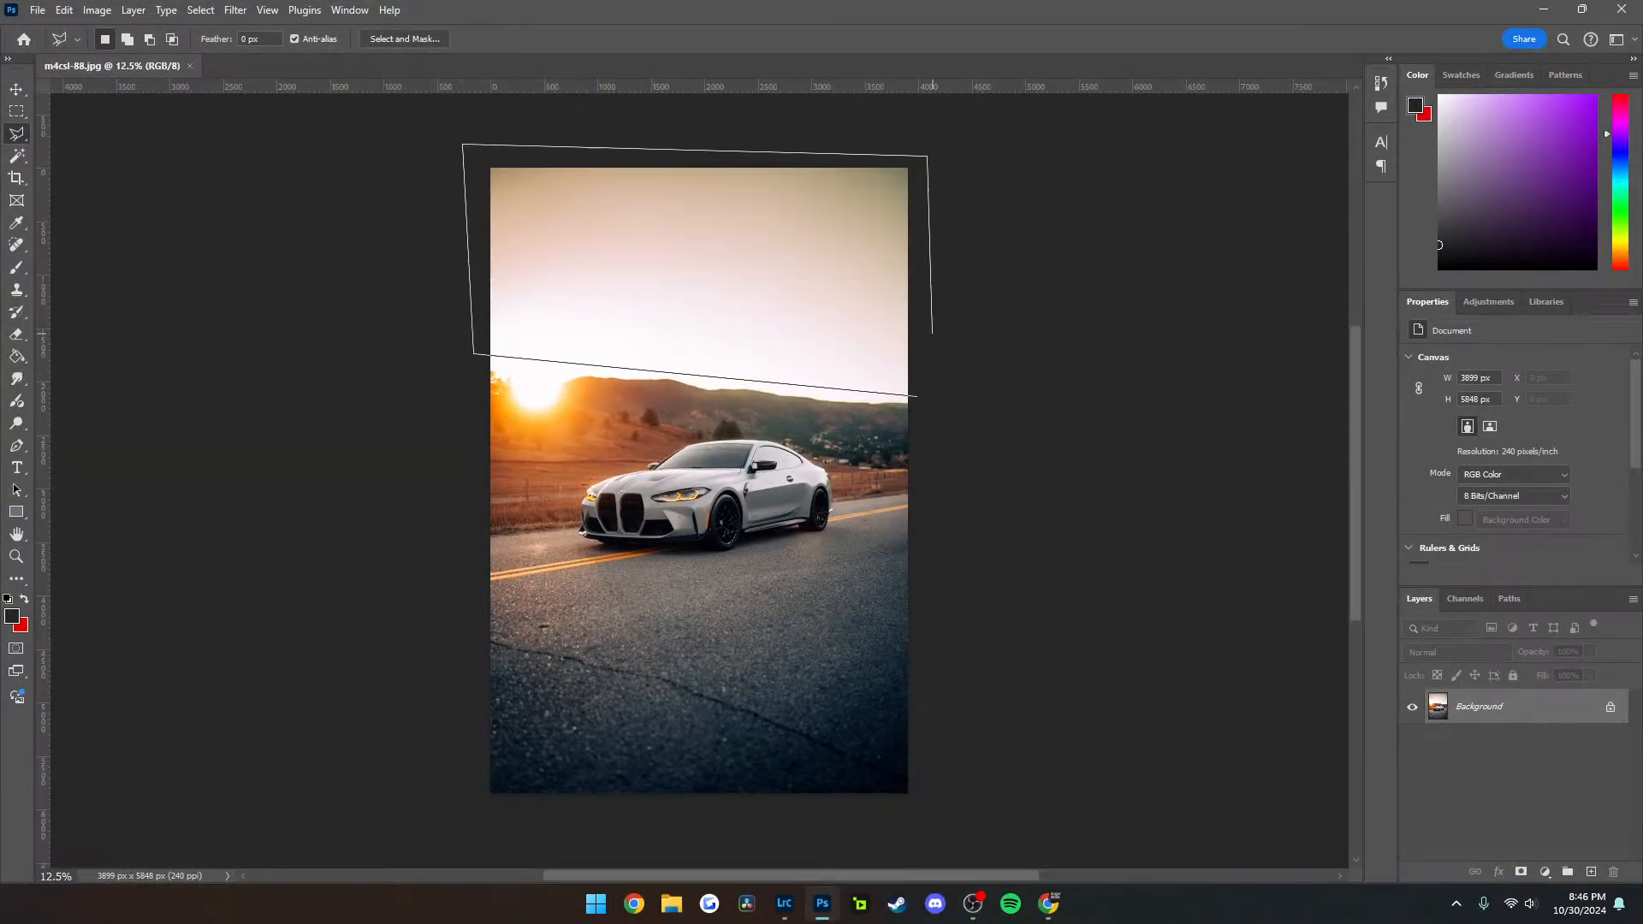
{"action": "left_click", "coordinate": [918, 396]}
{"action": "left_click", "coordinate": [557, 422]}
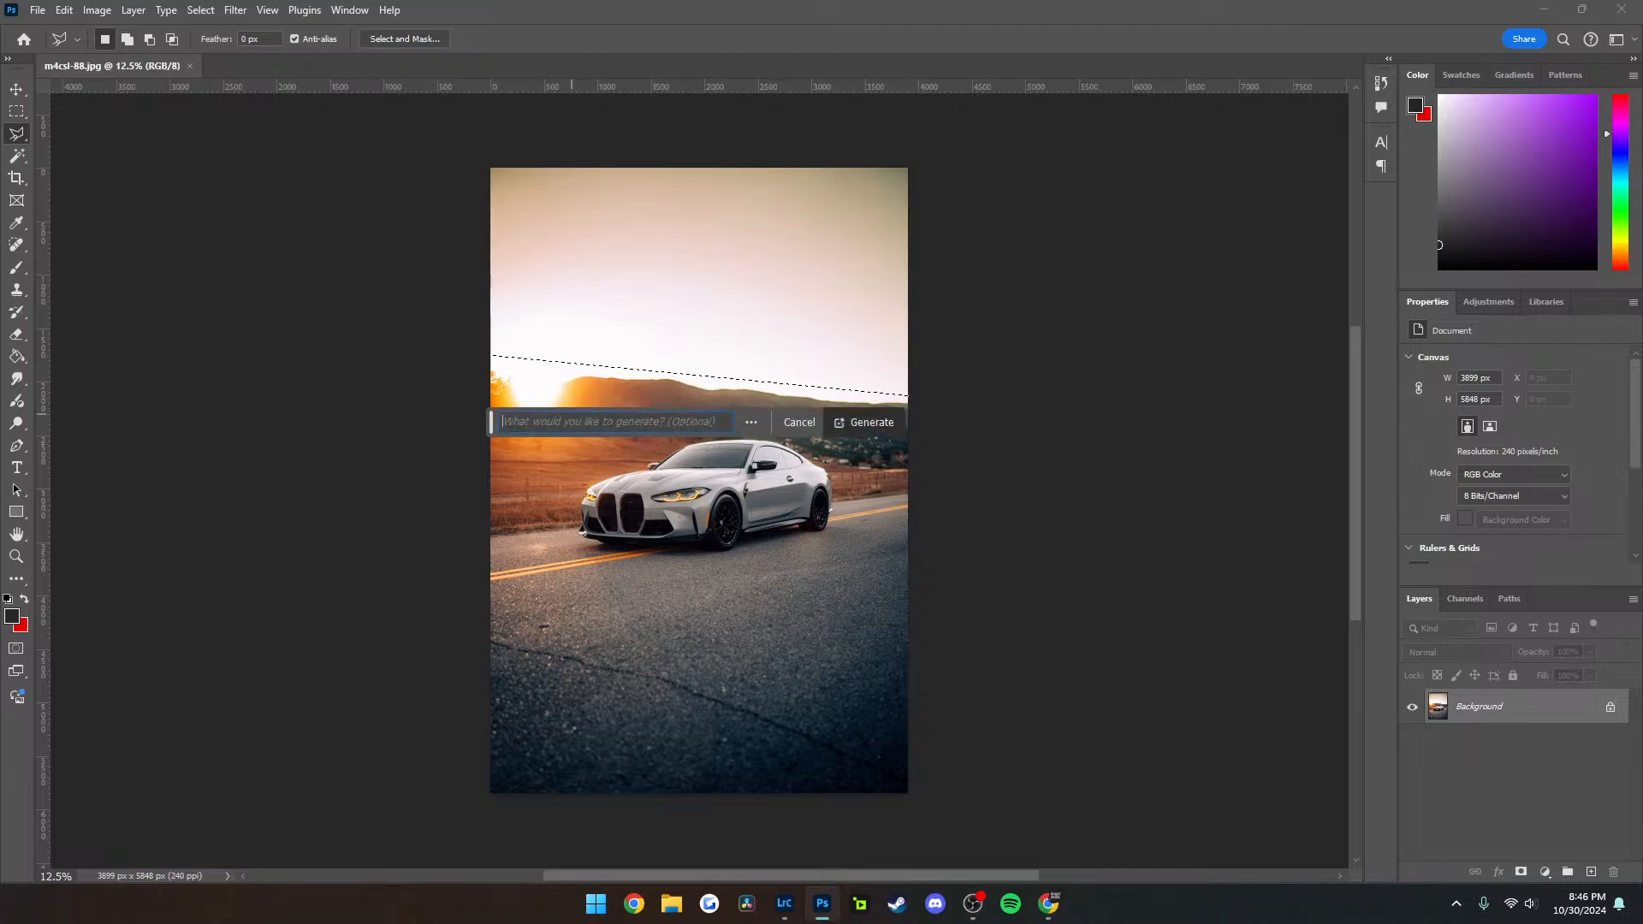
{"action": "type", "text": "pretty sk"}
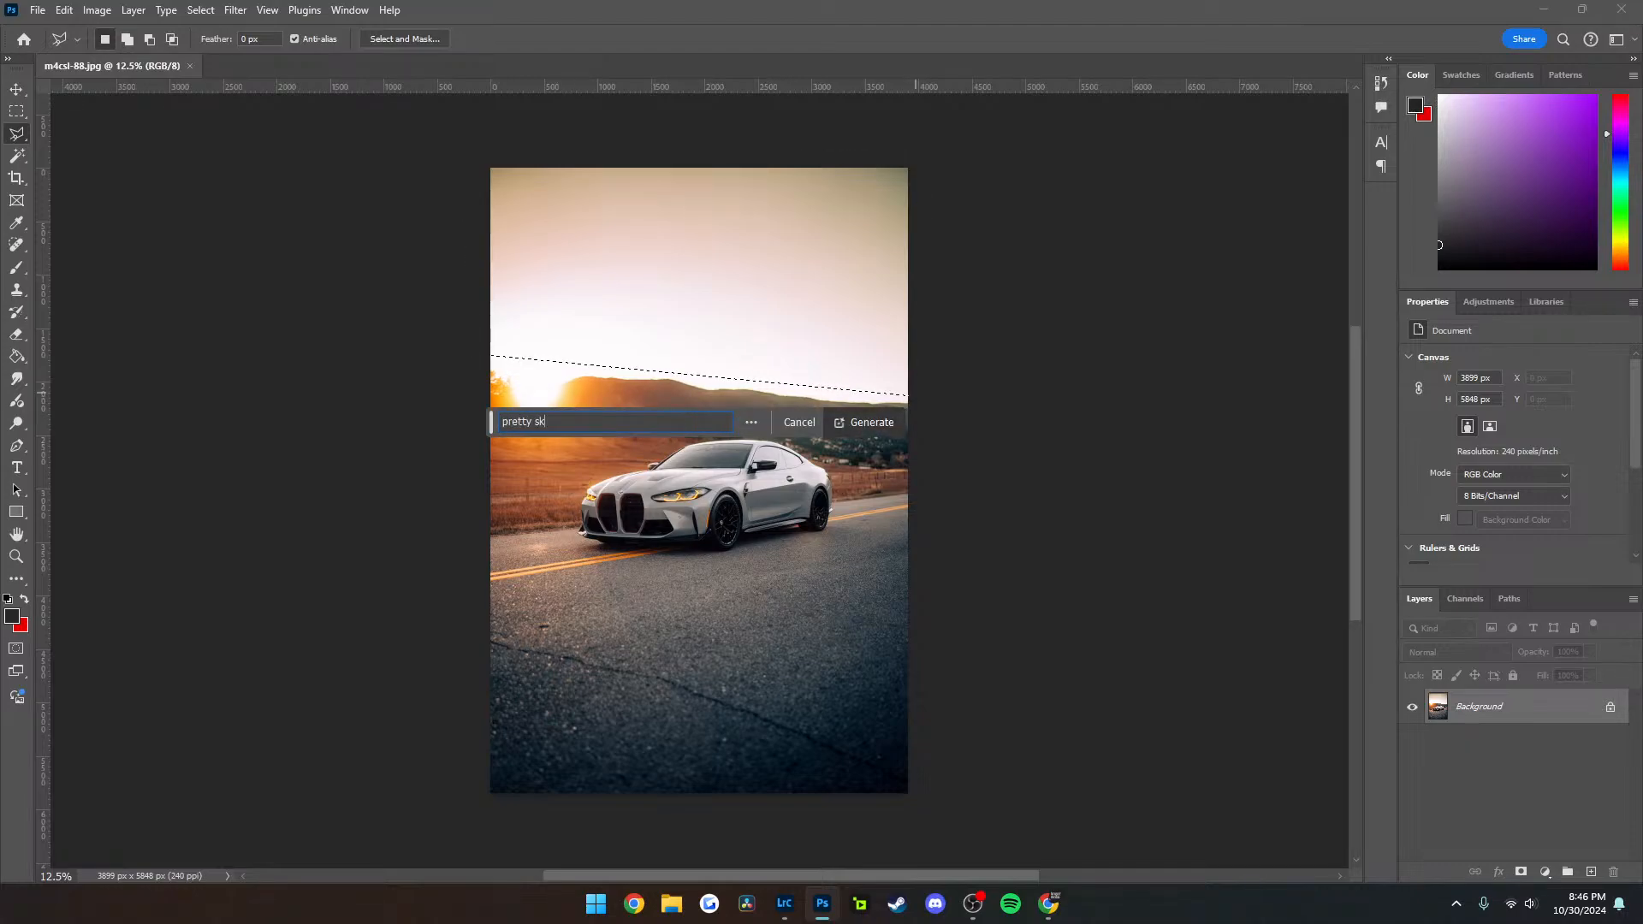
{"action": "type", "text": "y with soft clouds"}
{"action": "key", "text": "Return"}
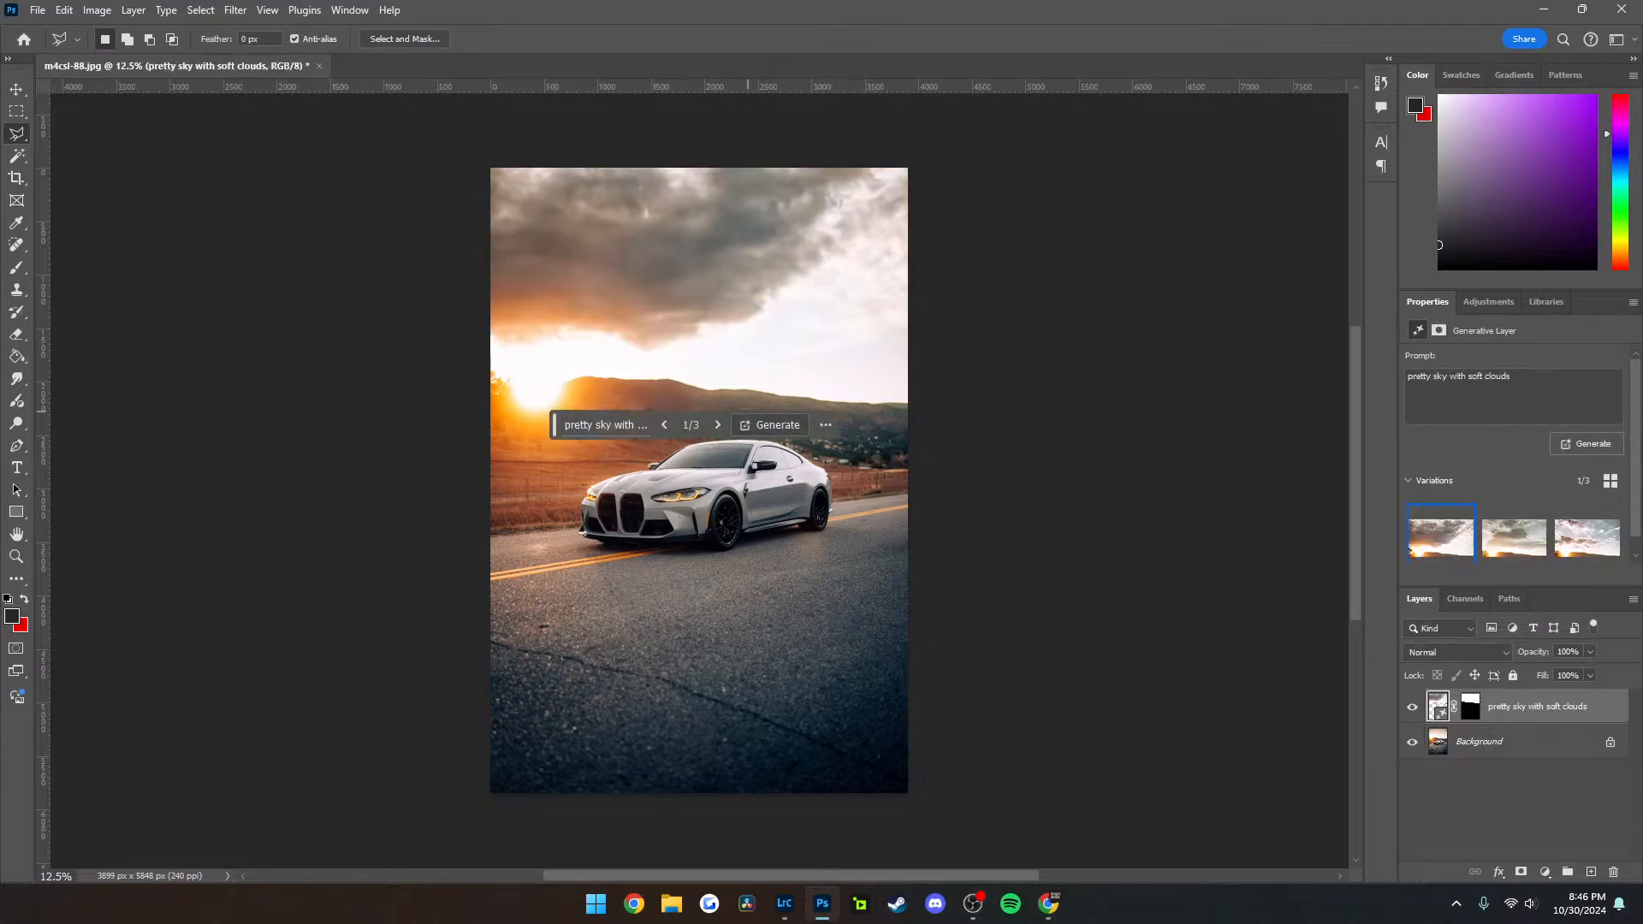
Review the generated skies, generate another set from the same prompt, and compare all the variations
{"action": "left_click", "coordinate": [718, 425]}
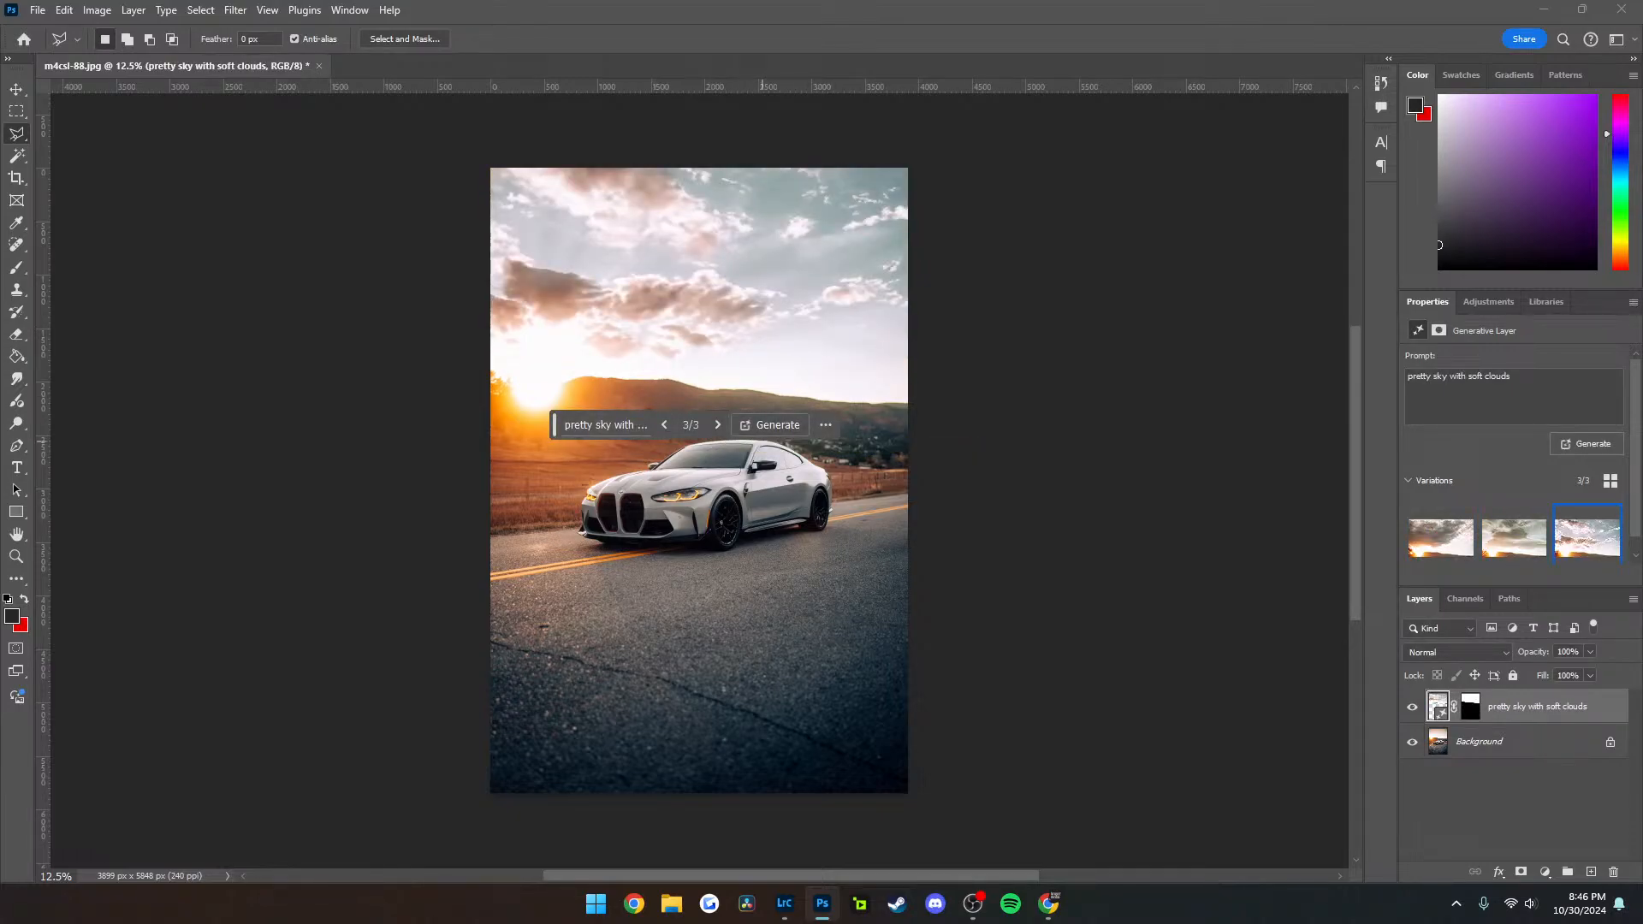
{"action": "left_click", "coordinate": [766, 425]}
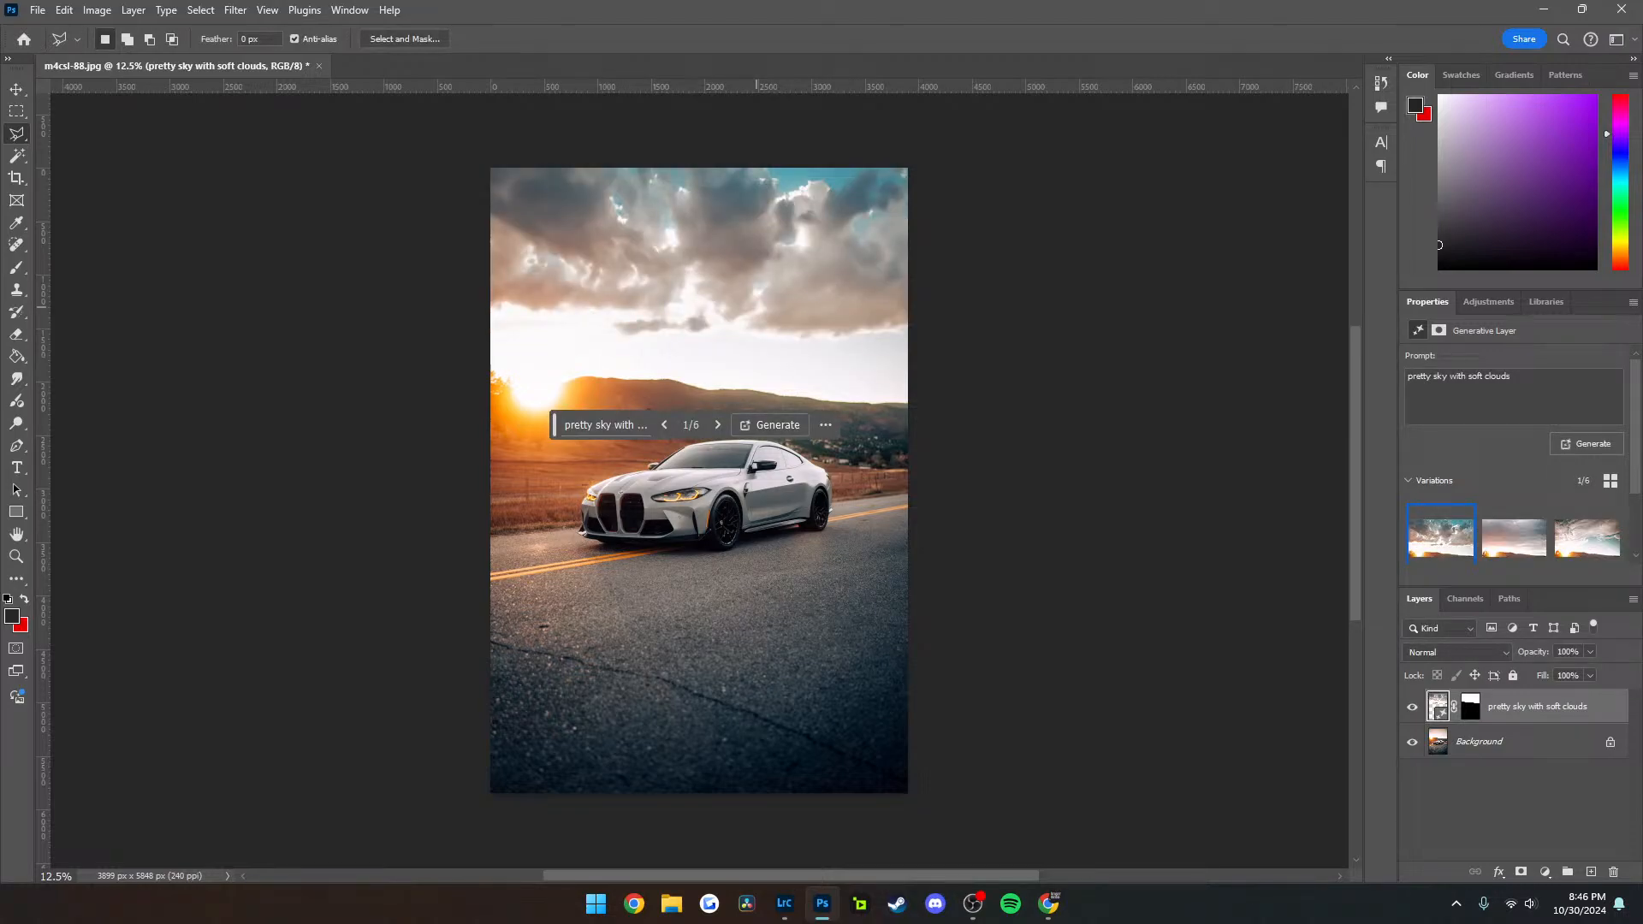
{"action": "left_click", "coordinate": [717, 424]}
{"action": "left_click", "coordinate": [717, 424]}
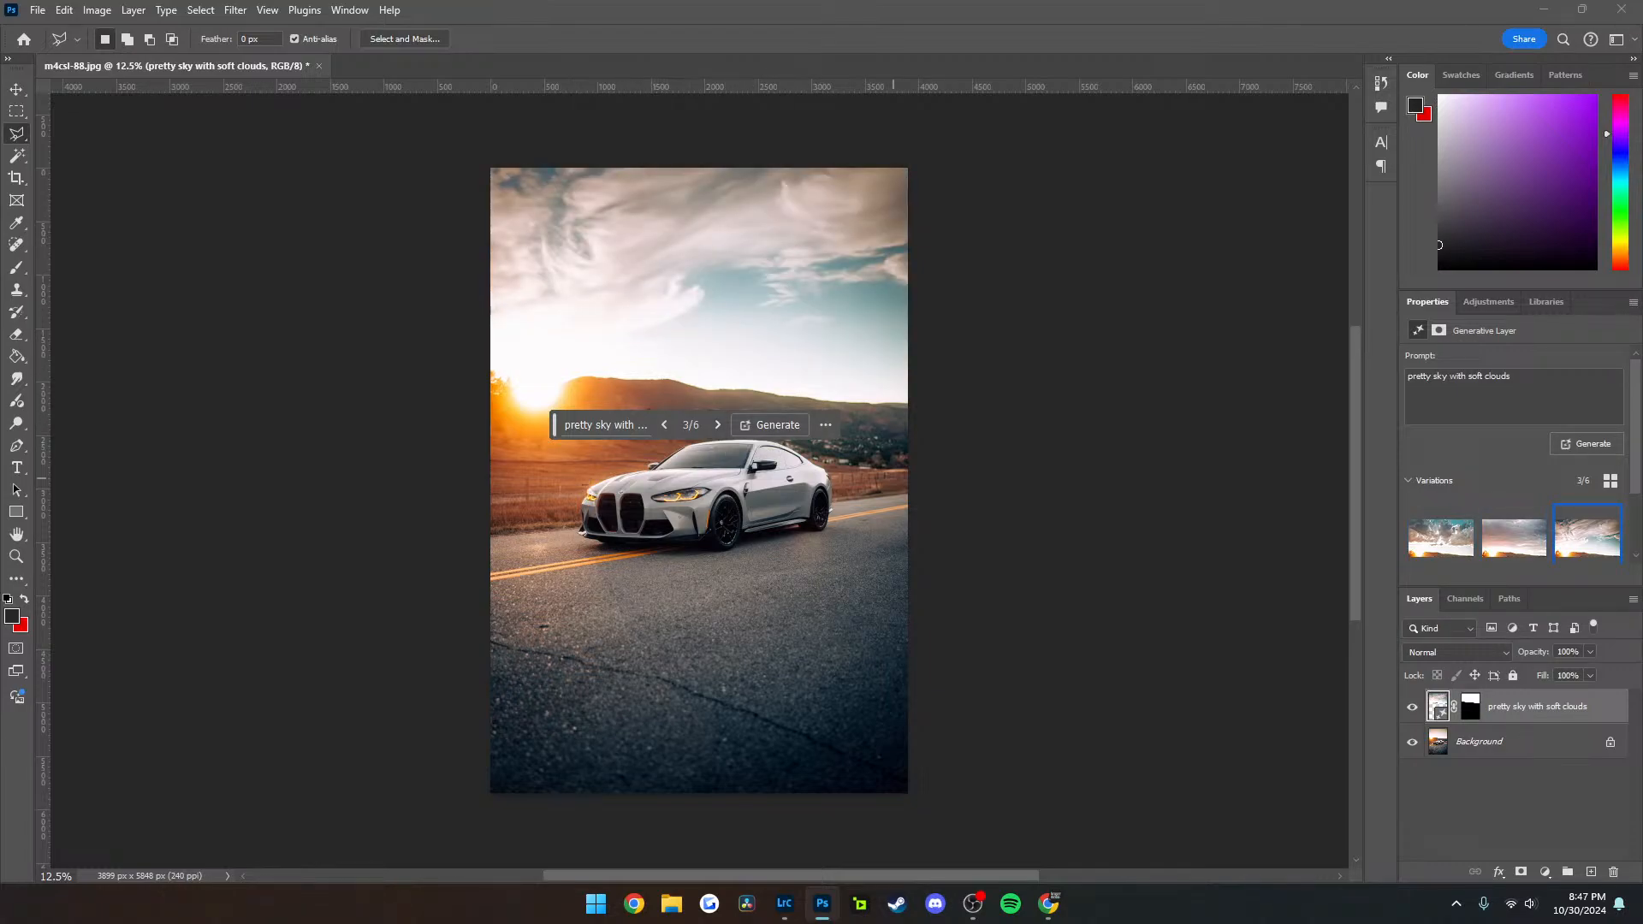
{"action": "left_click", "coordinate": [717, 424]}
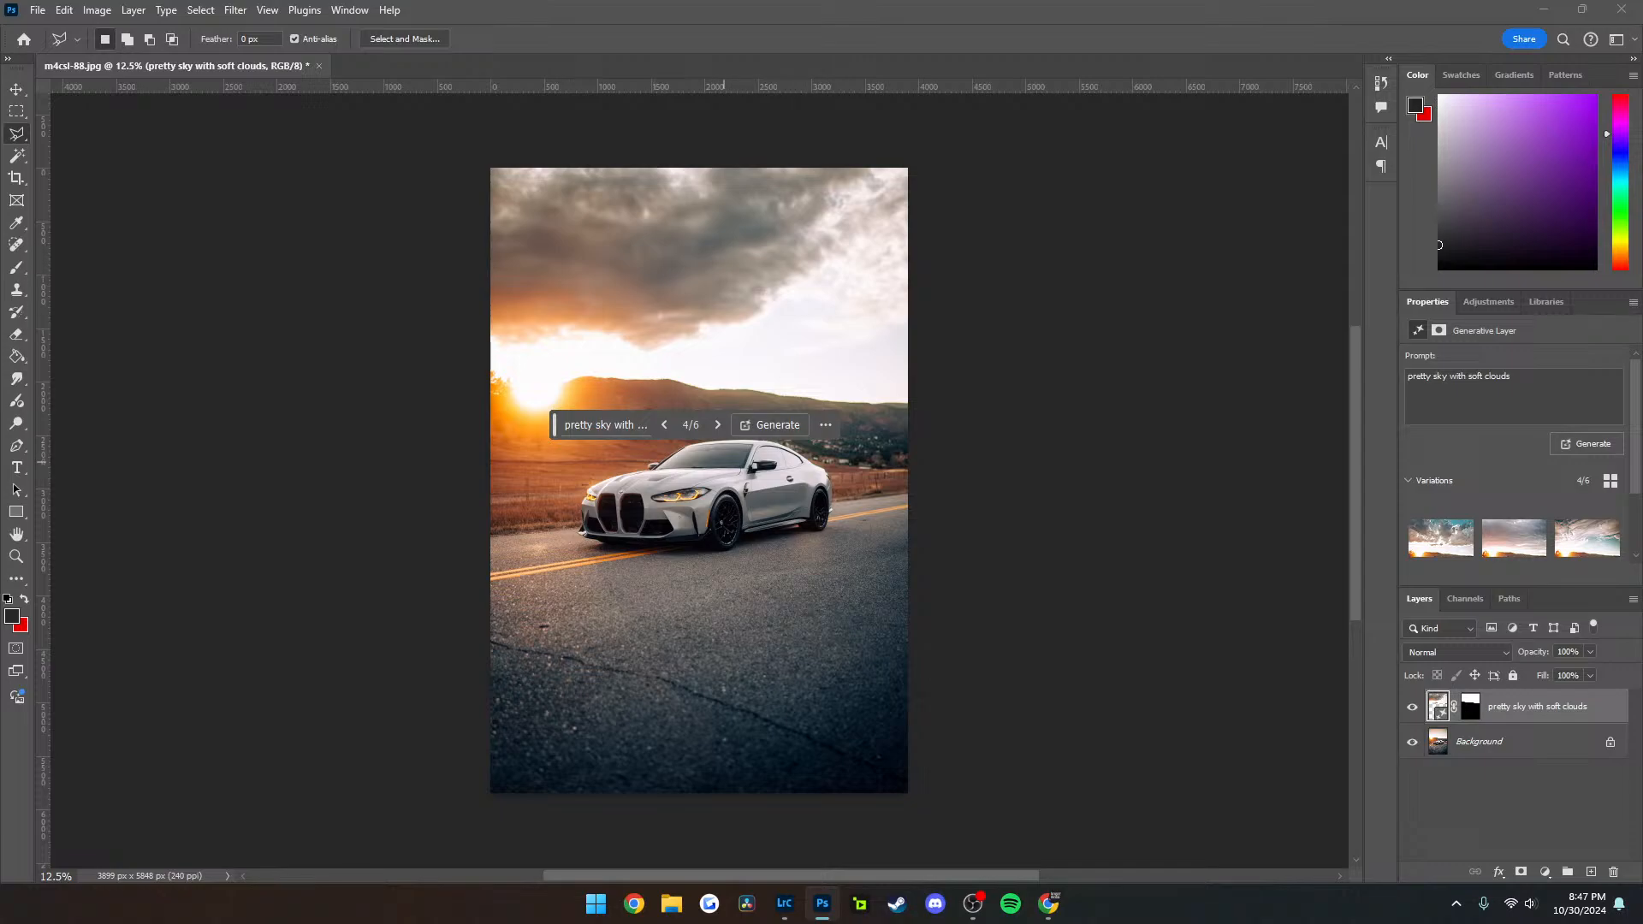
{"action": "left_click", "coordinate": [717, 425]}
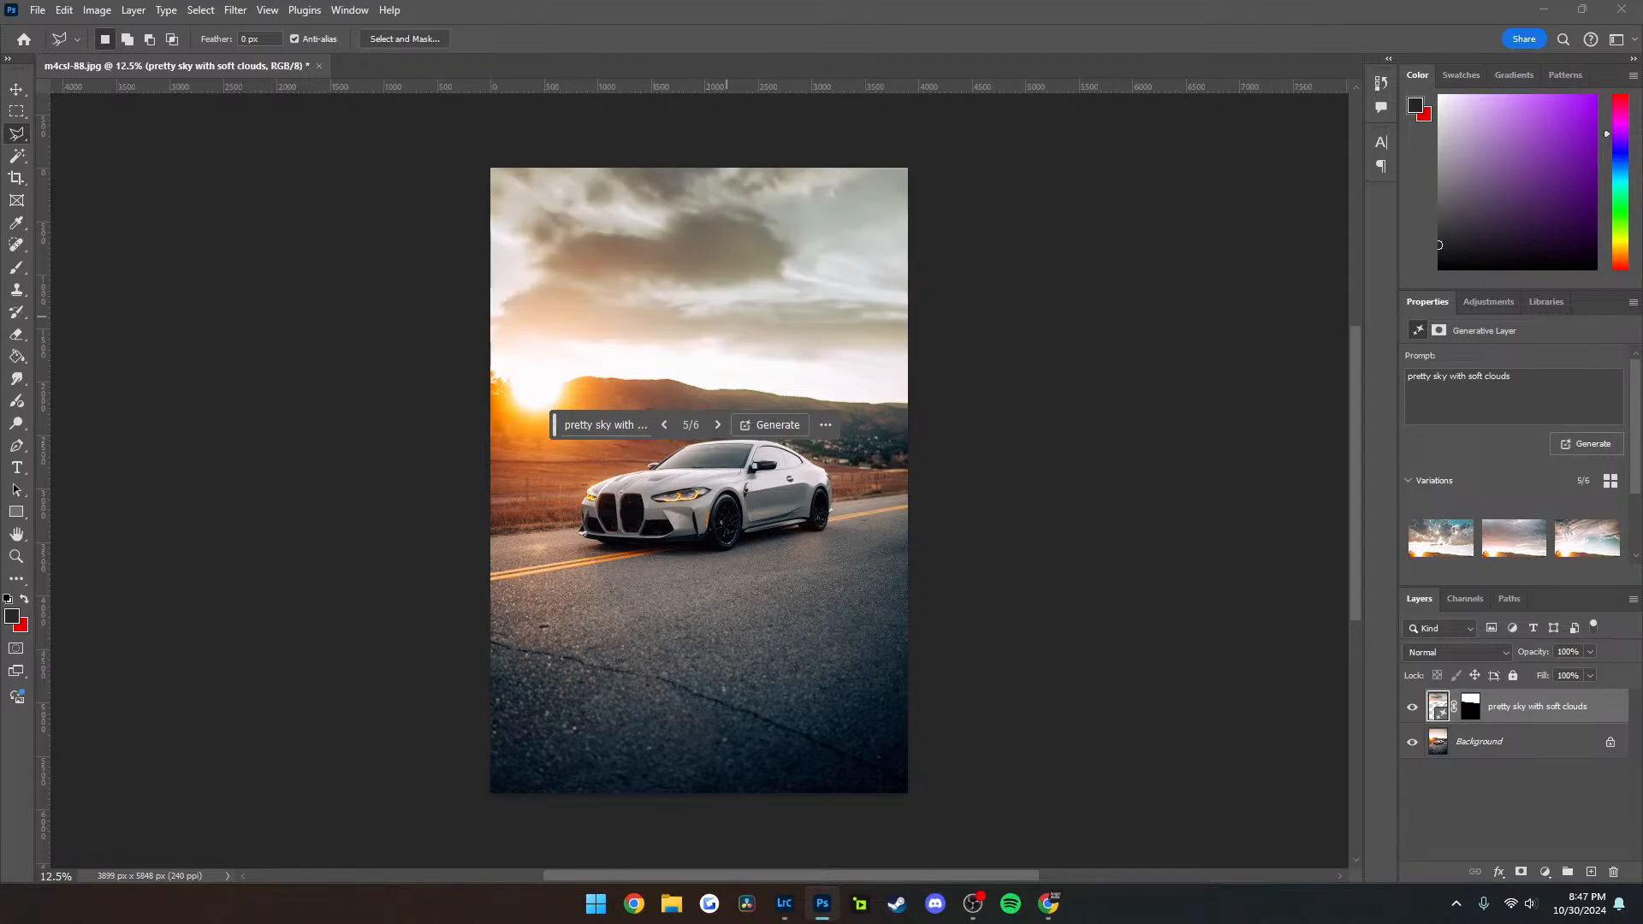
{"action": "left_click", "coordinate": [718, 425]}
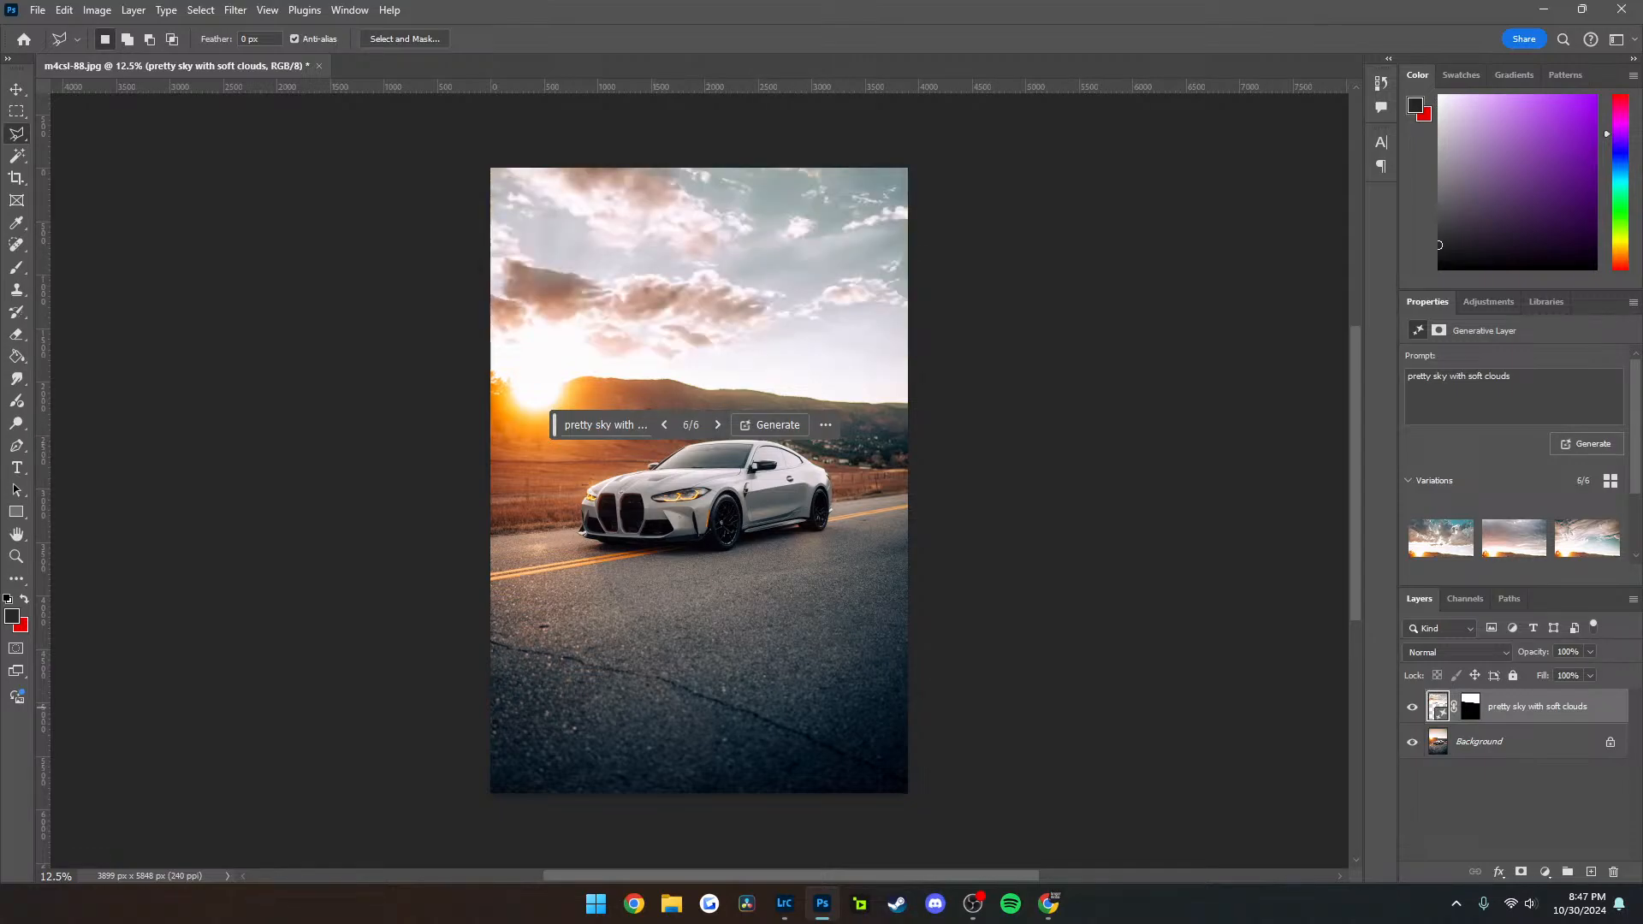
Delete the generated sky layer and quit Photoshop without saving m4csl-88, returning to Lightroom Classic
{"action": "key", "text": "Delete"}
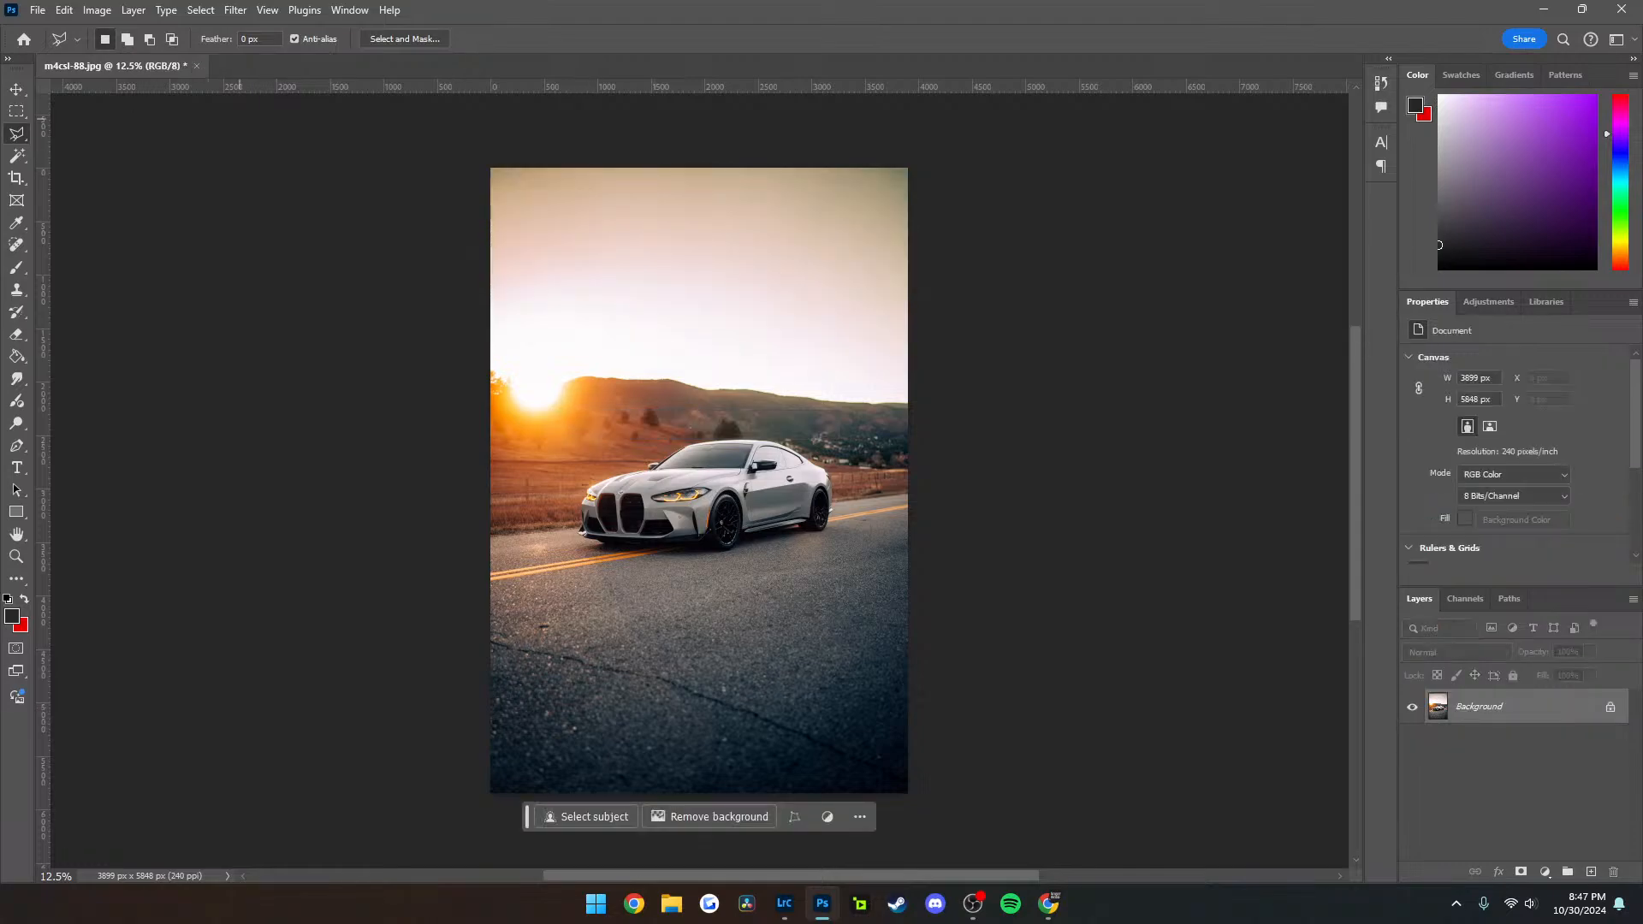
{"action": "left_click", "coordinate": [1622, 10]}
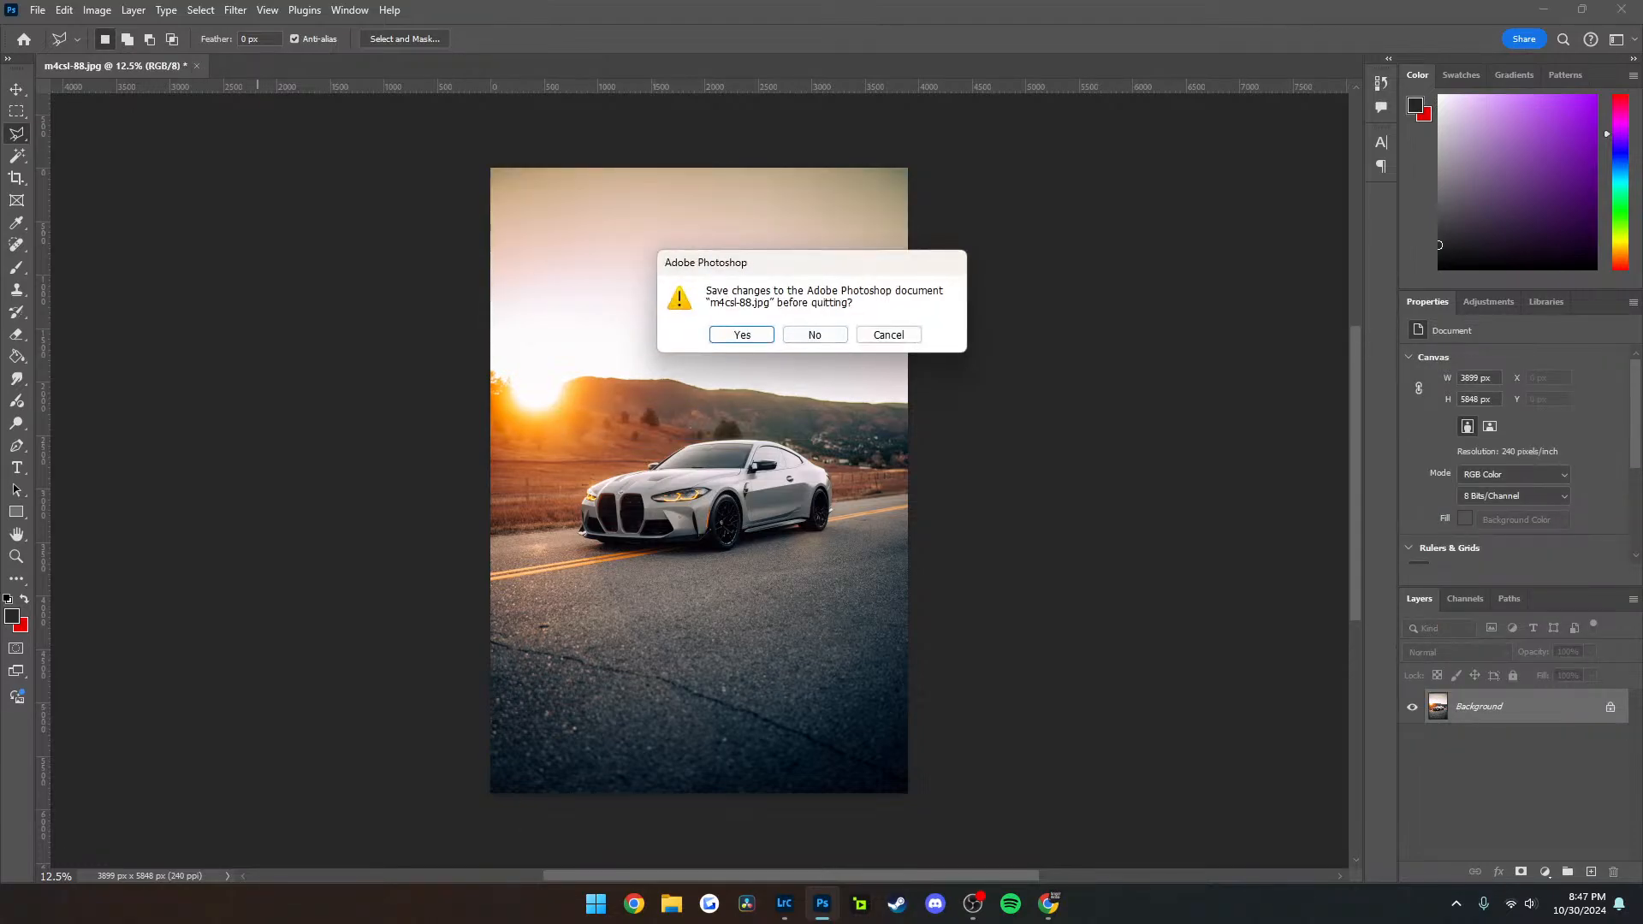
{"action": "left_click", "coordinate": [815, 335]}
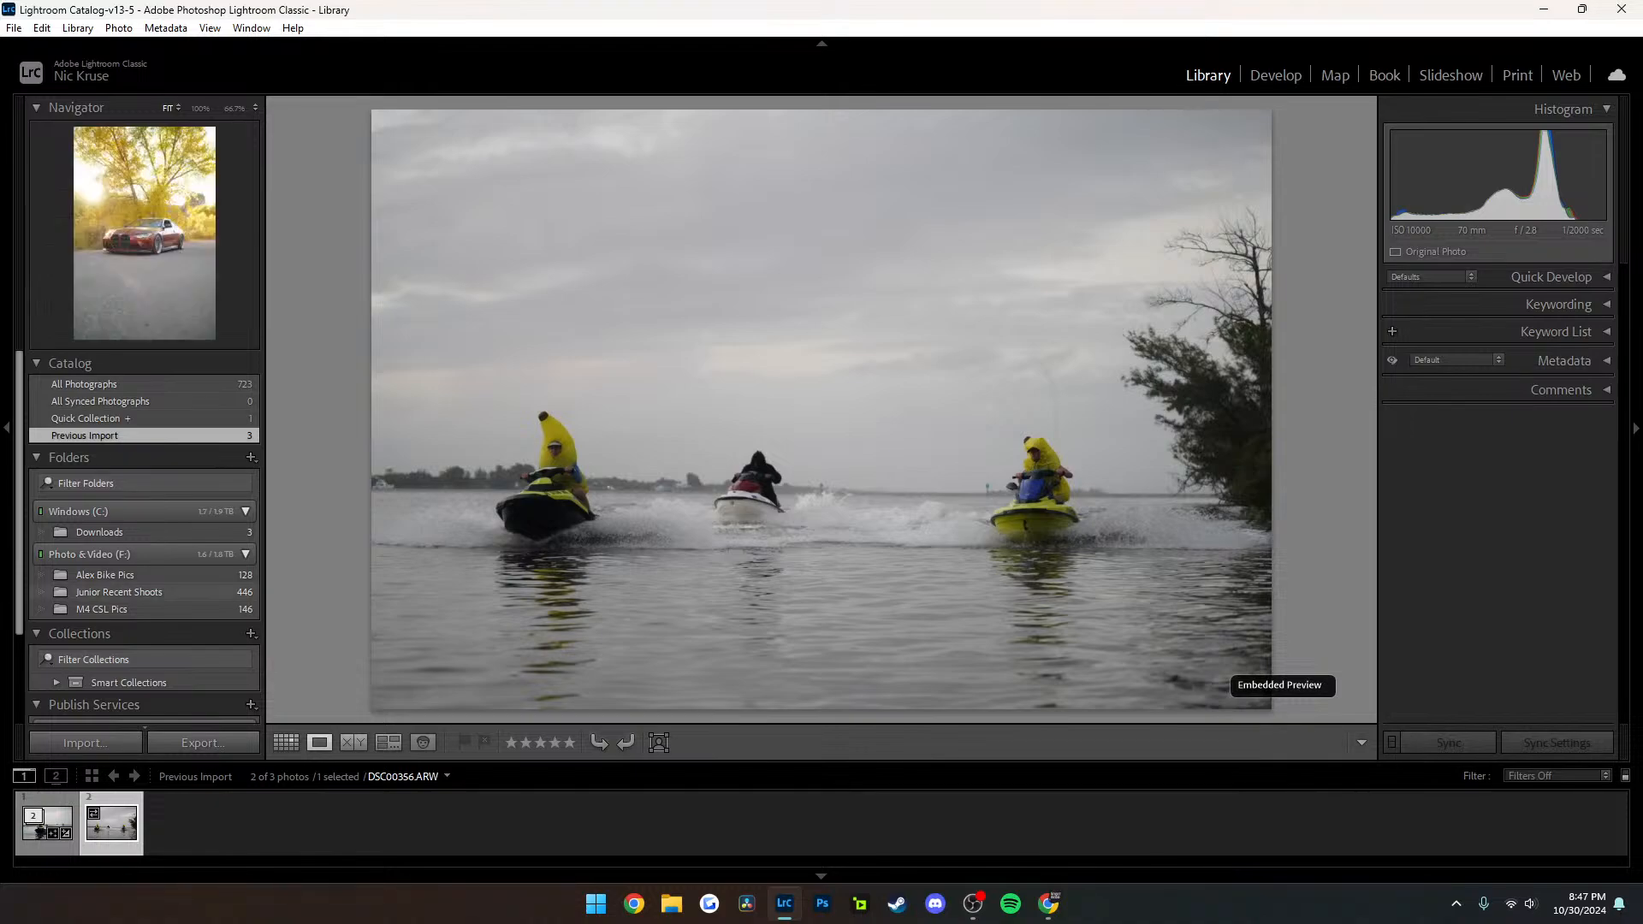
Show the motorcycle pictures folder in the Library and display the edited rider photo, second in the folder
{"action": "left_click", "coordinate": [120, 575]}
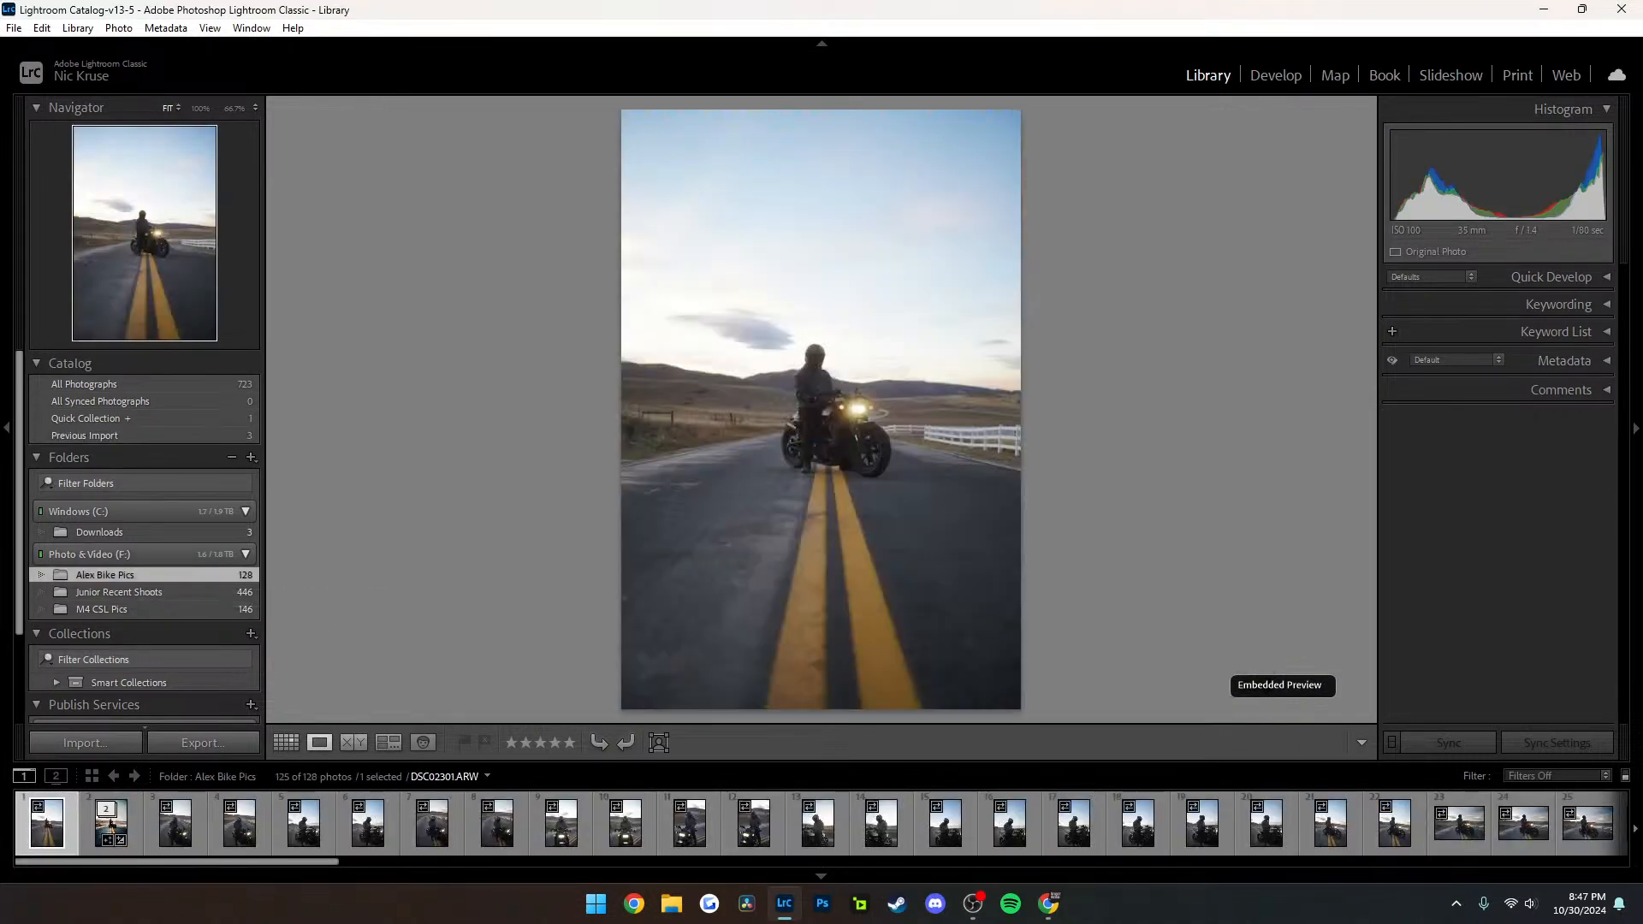
{"action": "scroll", "coordinate": [1081, 823], "scroll_direction": "down", "scroll_amount": 15}
{"action": "scroll", "coordinate": [1081, 823], "scroll_direction": "up", "scroll_amount": 10}
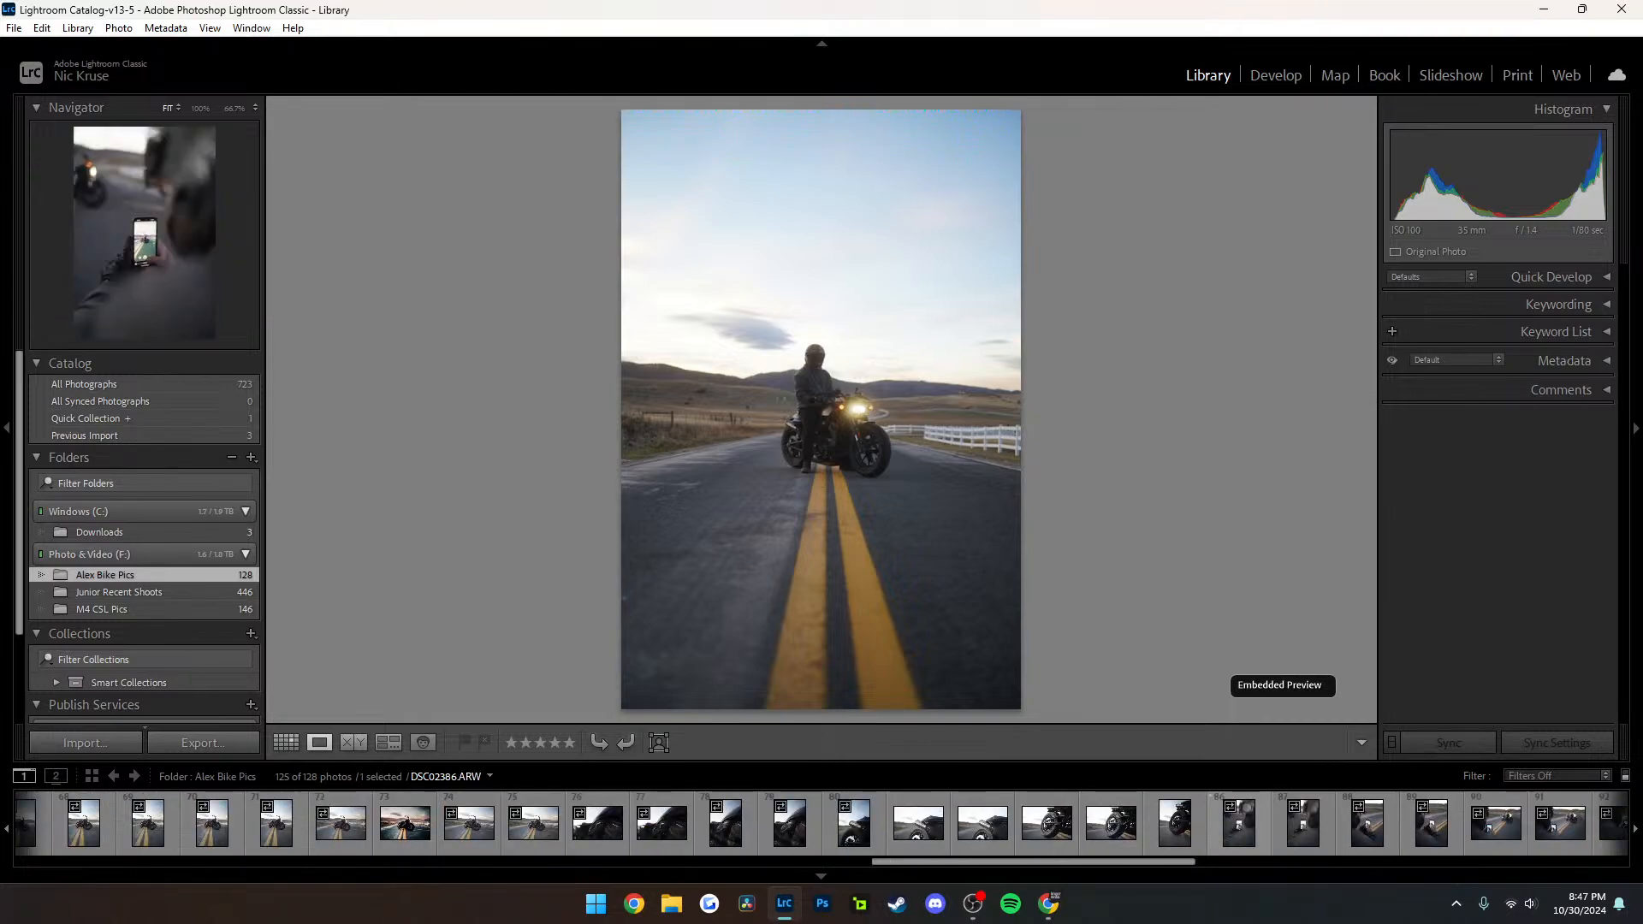
{"action": "scroll", "coordinate": [1082, 823], "scroll_direction": "up", "scroll_amount": 10}
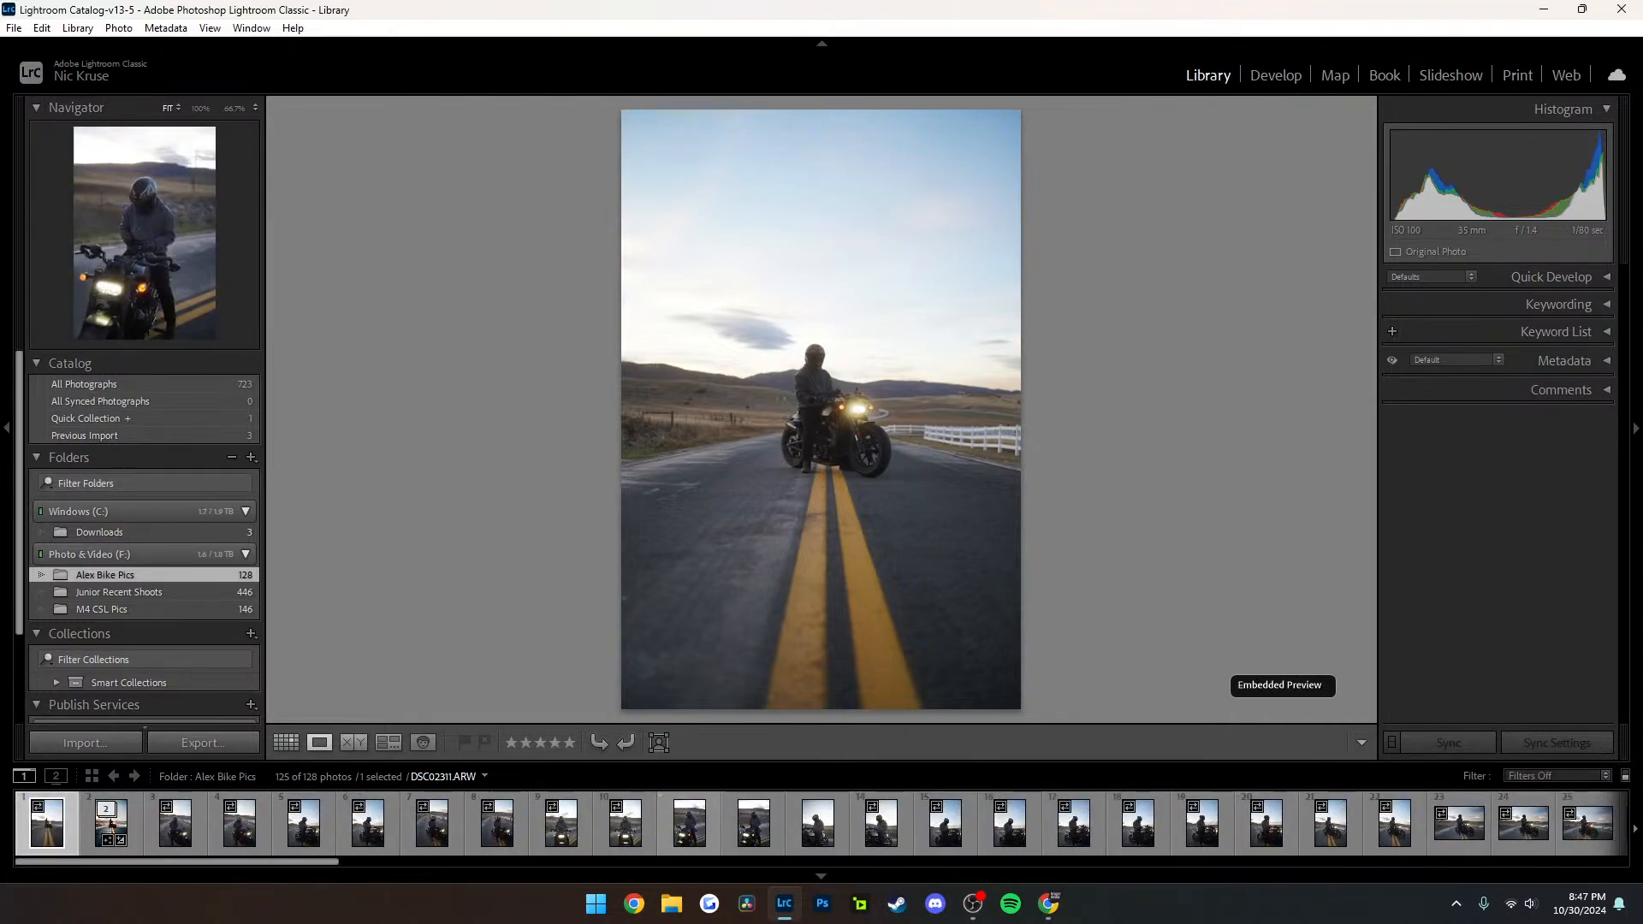
{"action": "left_click", "coordinate": [111, 823]}
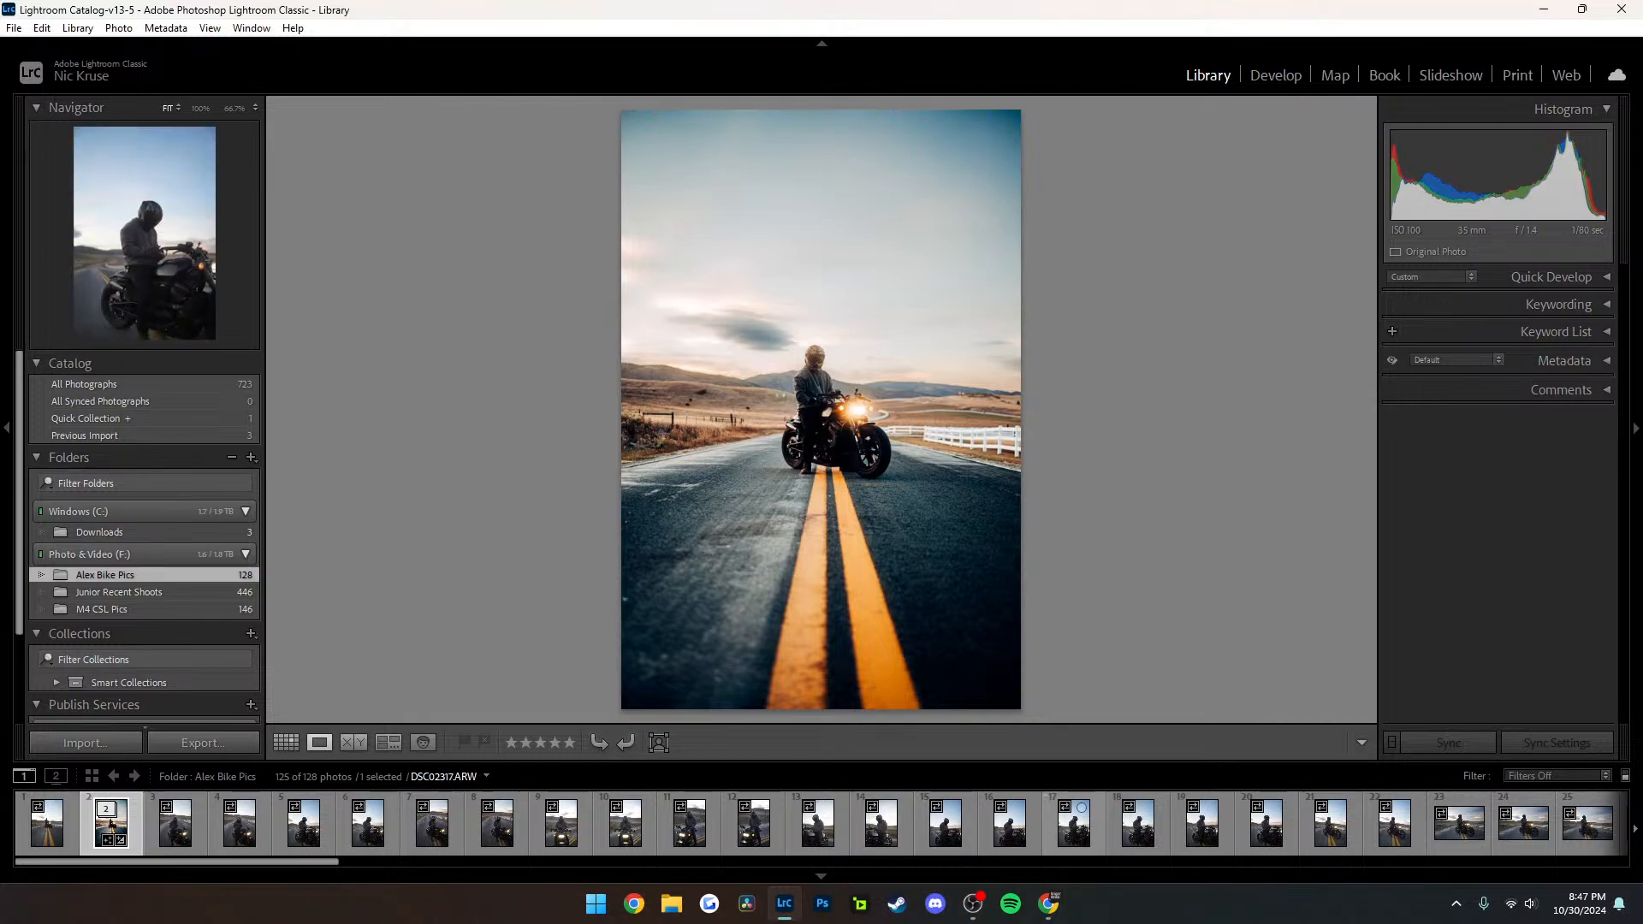
Find the edited parked-motorcycle photo DSC02373-Enhanced-NR.dng, compare it with the edited rider photo, and return to the thumbnail grid
{"action": "scroll", "coordinate": [1110, 815], "scroll_direction": "down", "scroll_amount": 2}
{"action": "scroll", "coordinate": [1110, 814], "scroll_direction": "down", "scroll_amount": 5}
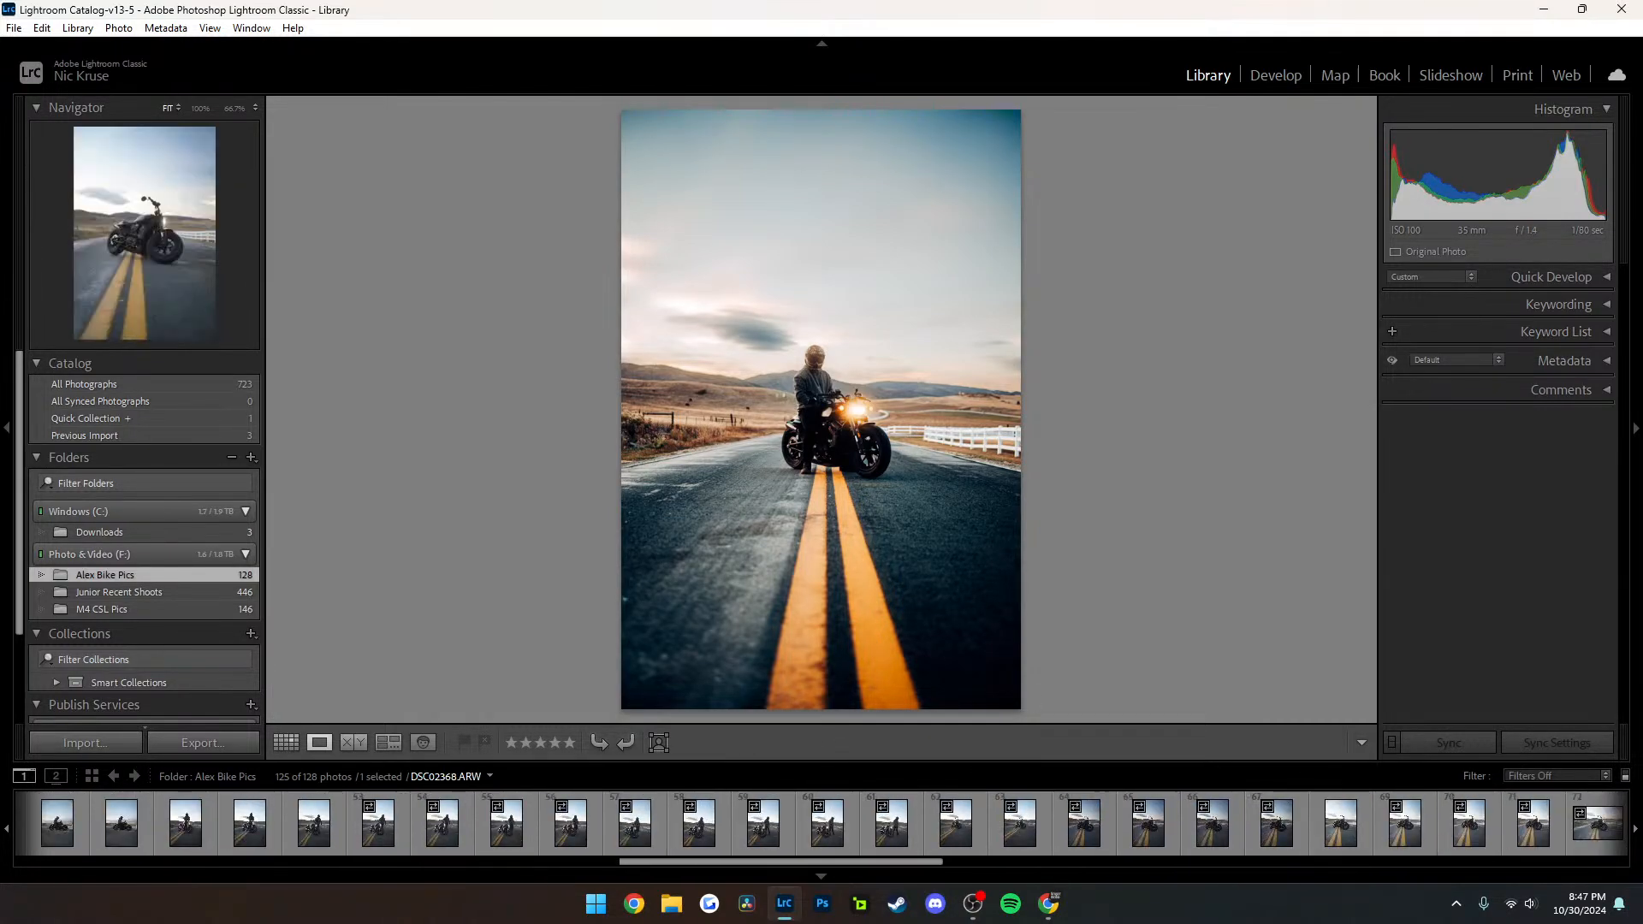
{"action": "scroll", "coordinate": [1377, 817], "scroll_direction": "down", "scroll_amount": 4}
{"action": "left_click", "coordinate": [1232, 820]}
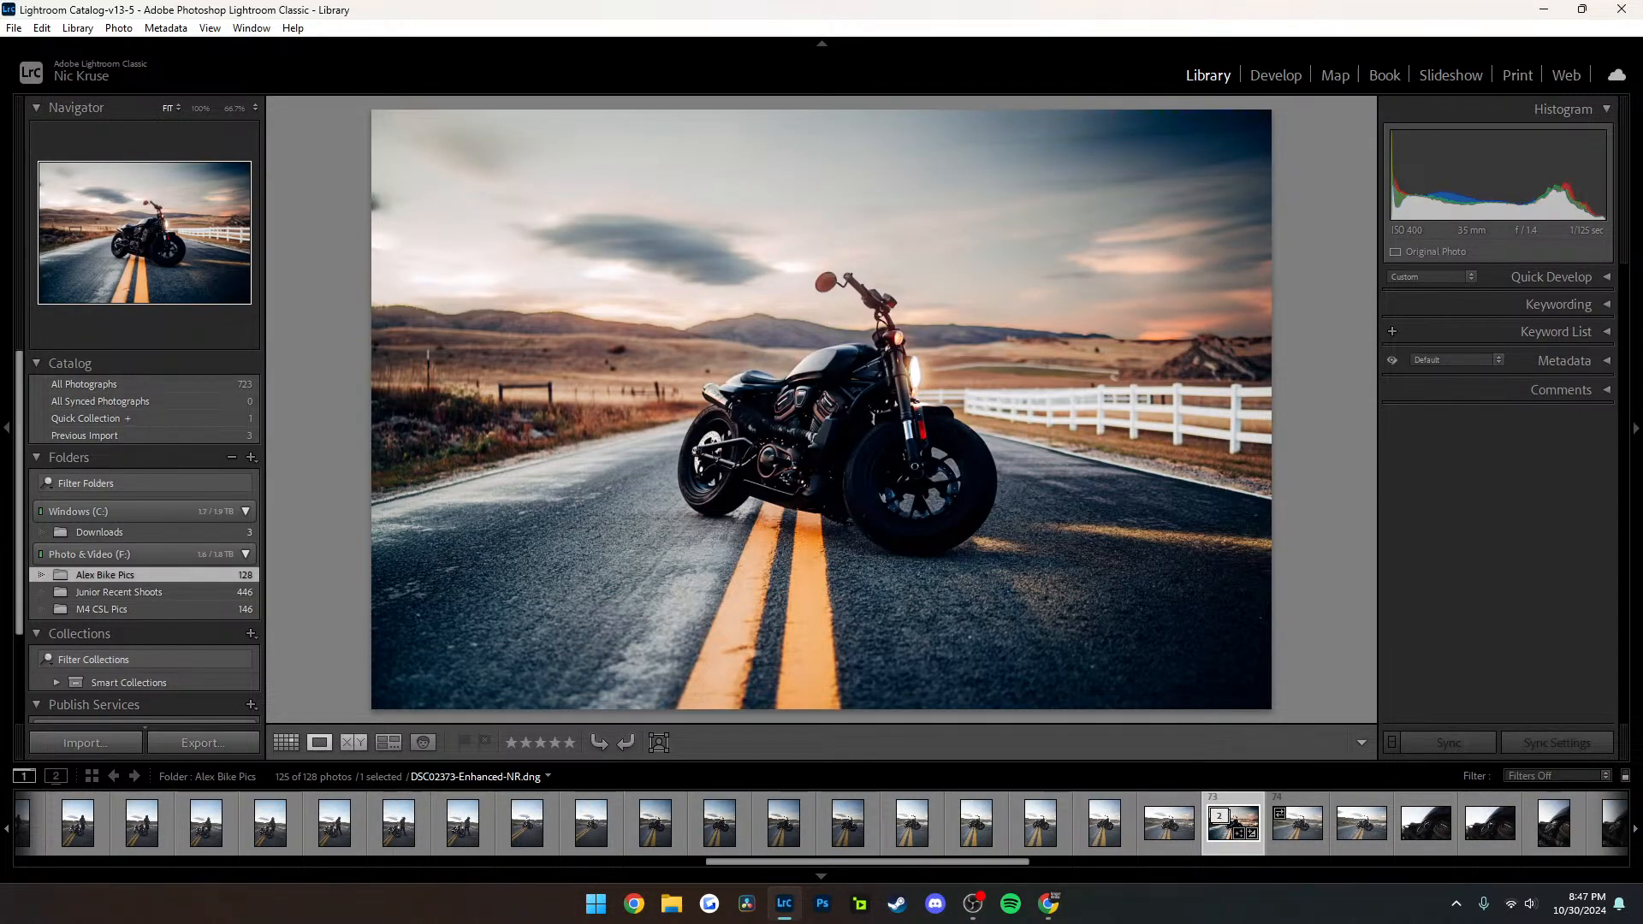
{"action": "key", "text": "c"}
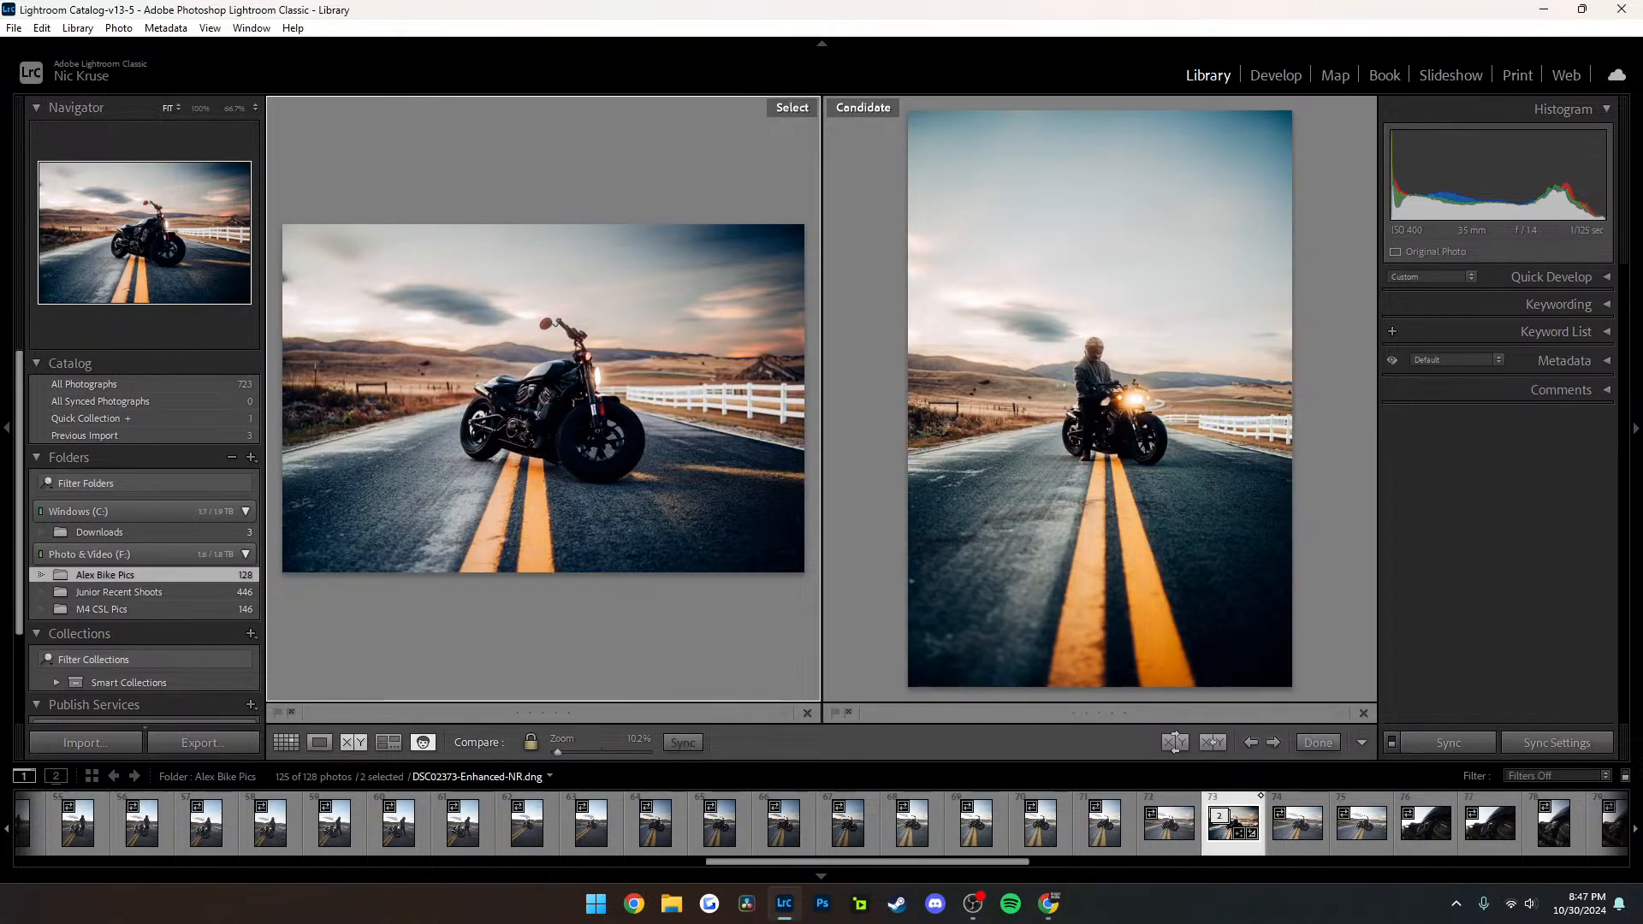
{"action": "key", "text": "g"}
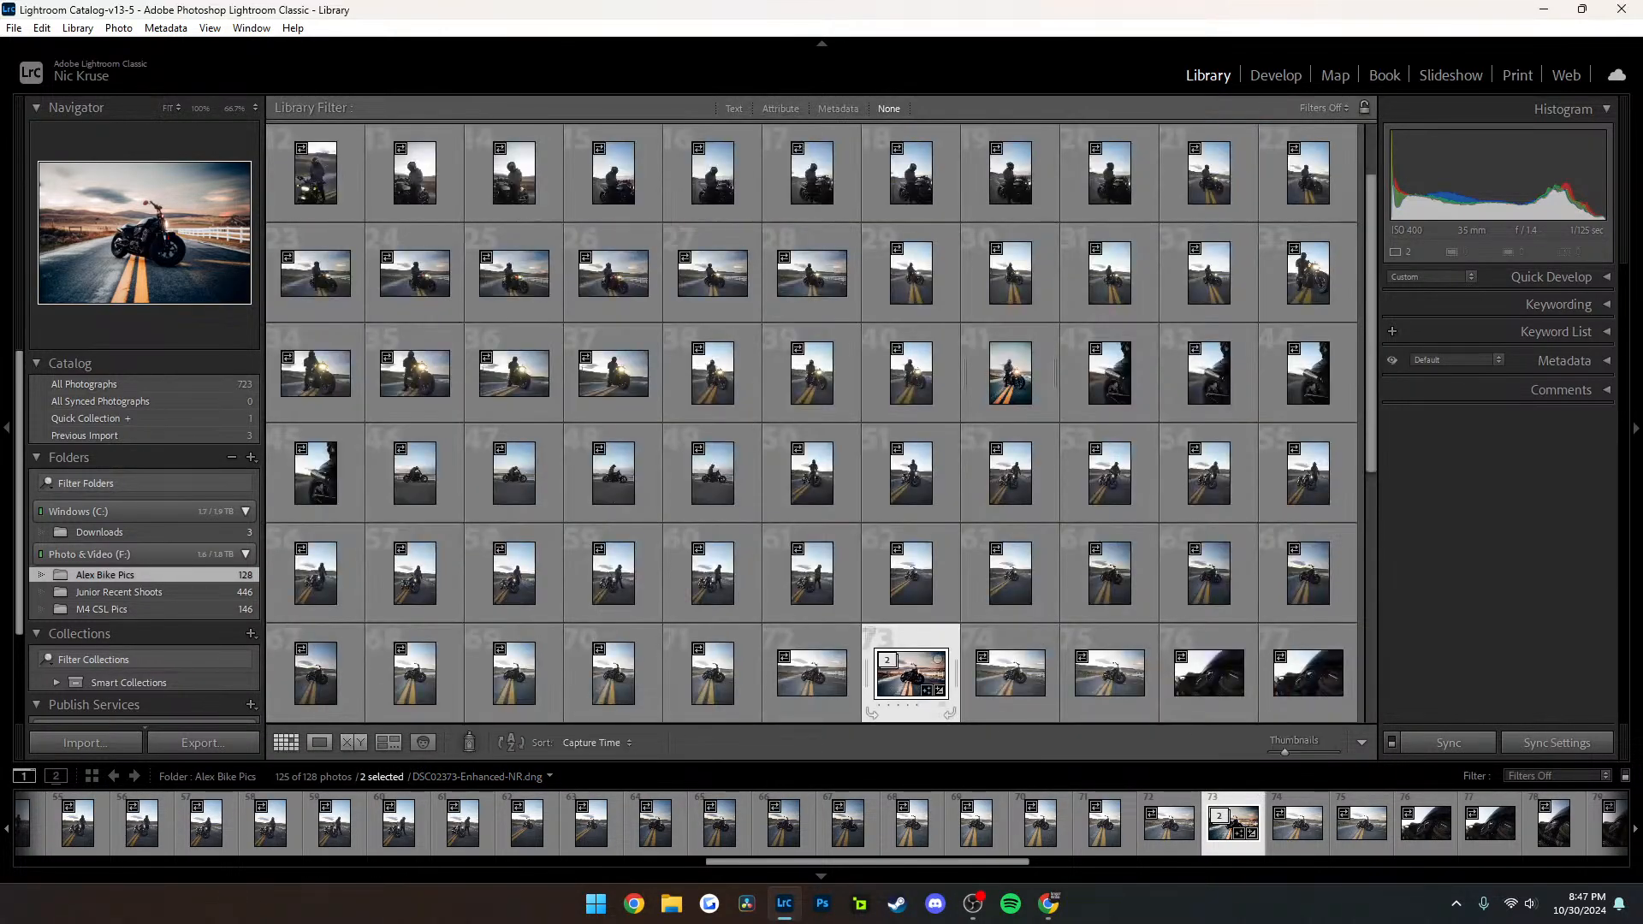
Open the parked-motorcycle photo in Develop and display its before and after versions side by side
{"action": "key", "text": "d"}
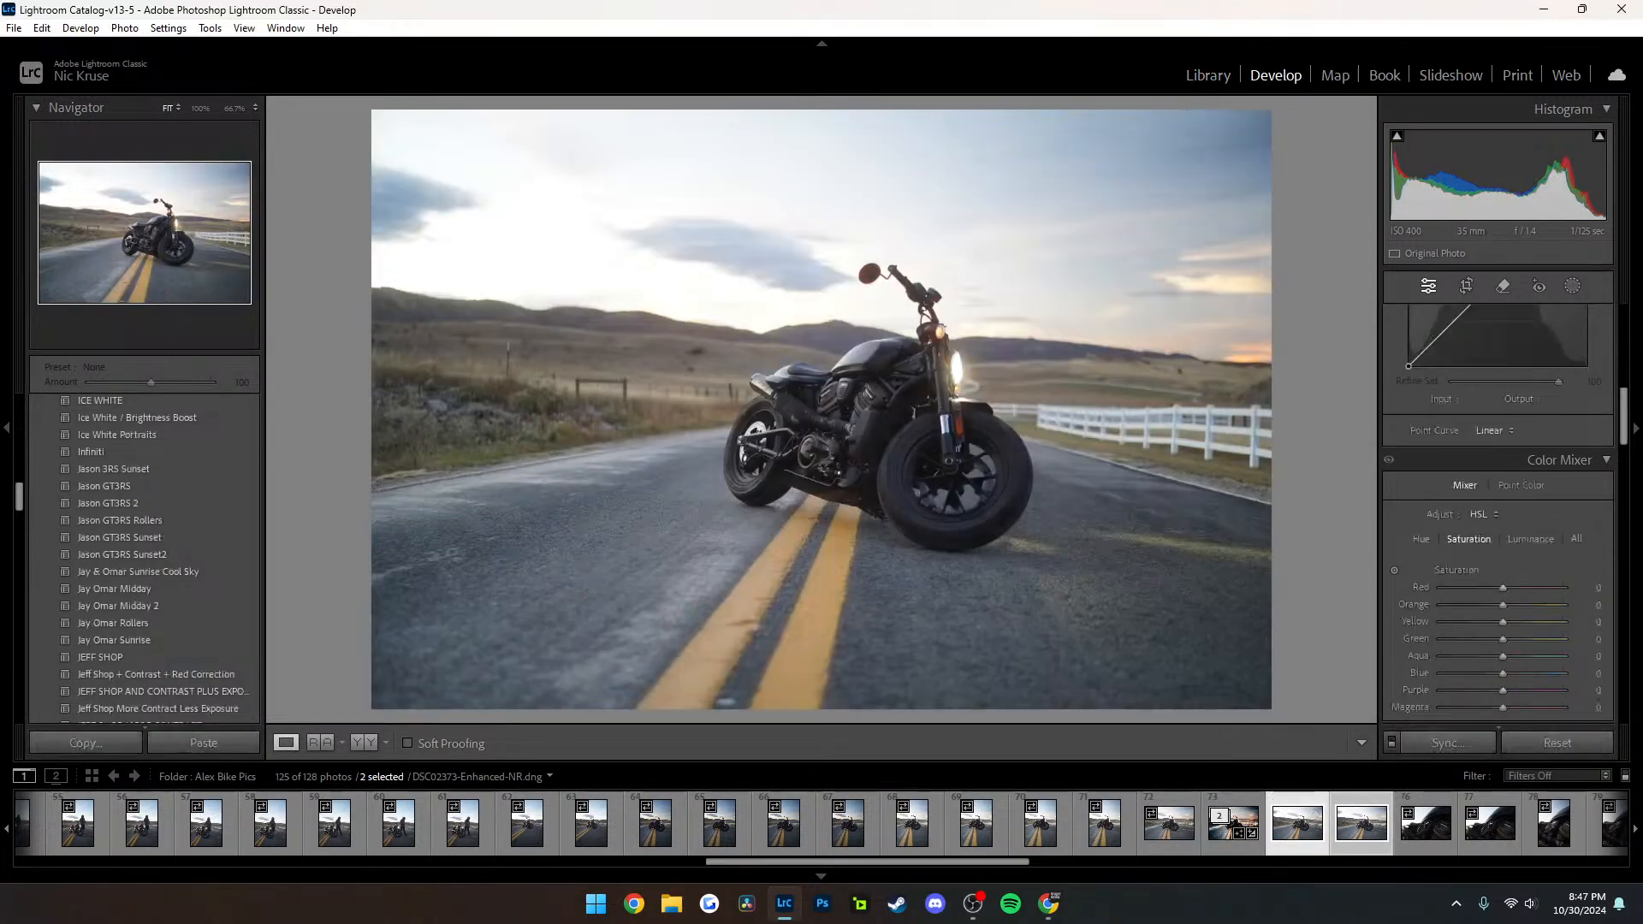
{"action": "left_click", "coordinate": [1232, 819]}
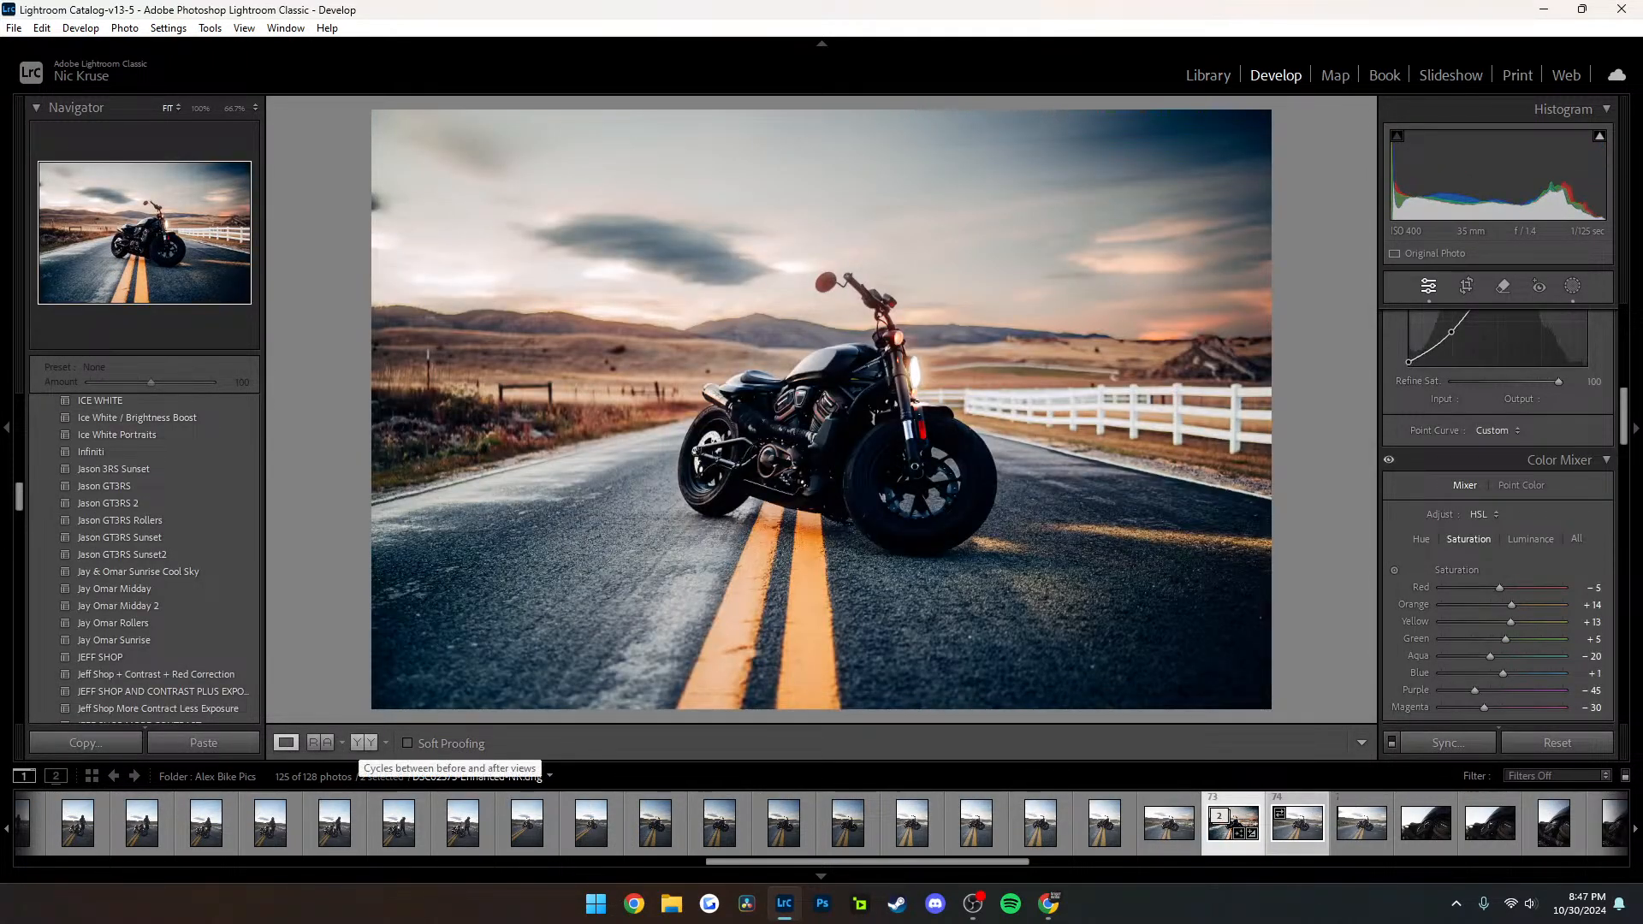
{"action": "left_click", "coordinate": [364, 742]}
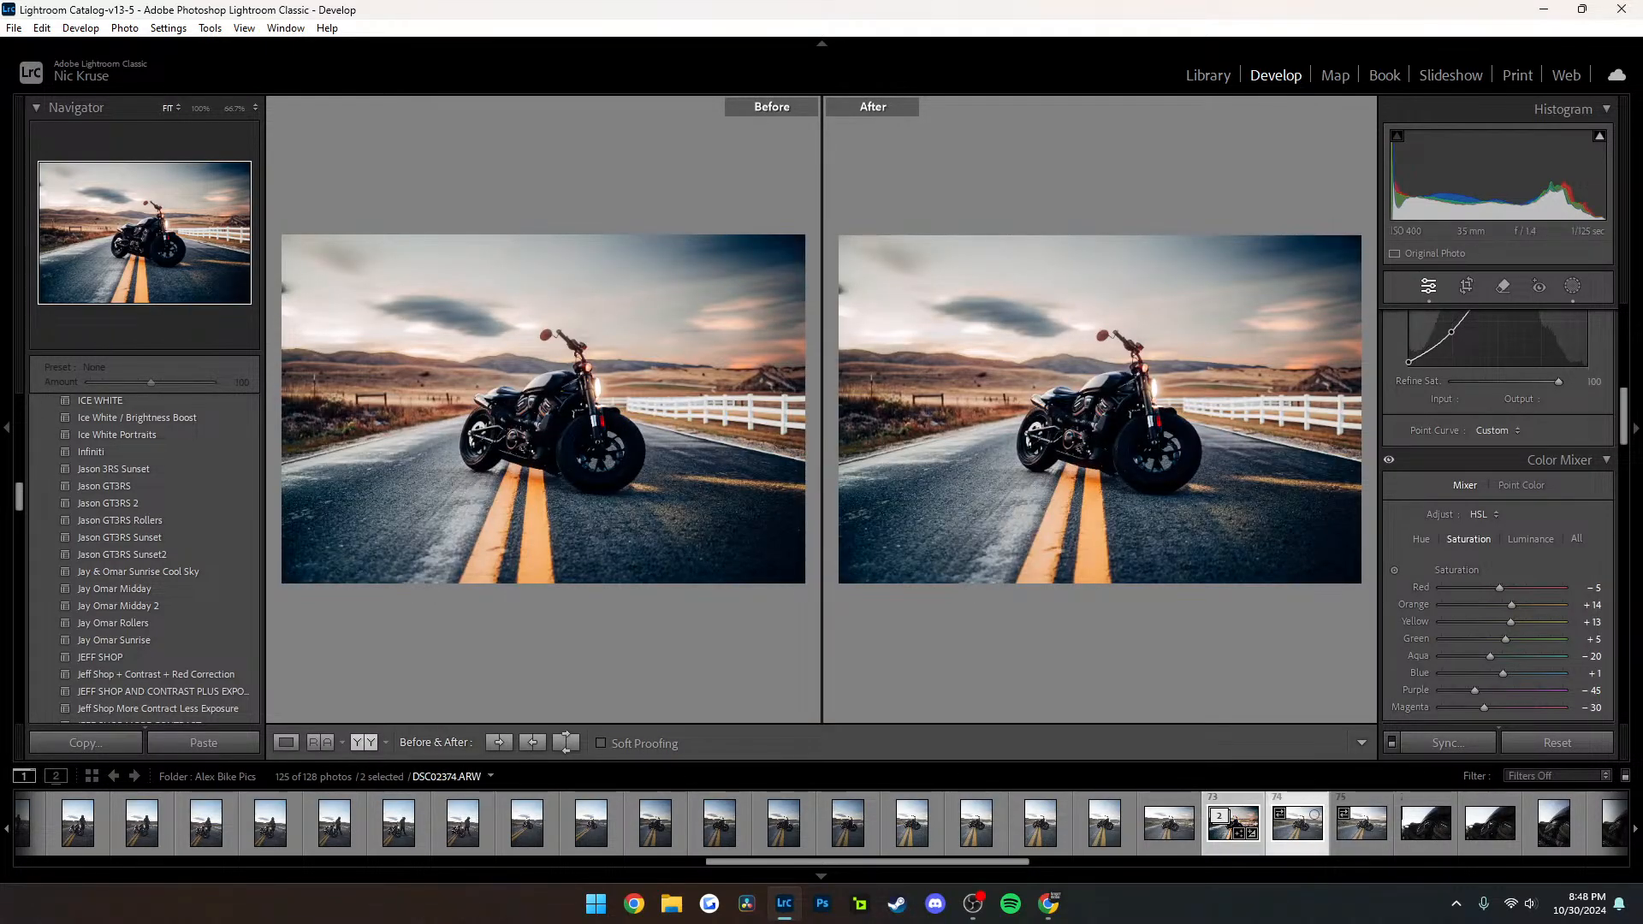
{"action": "left_click", "coordinate": [1296, 821]}
{"action": "left_click", "coordinate": [1232, 819]}
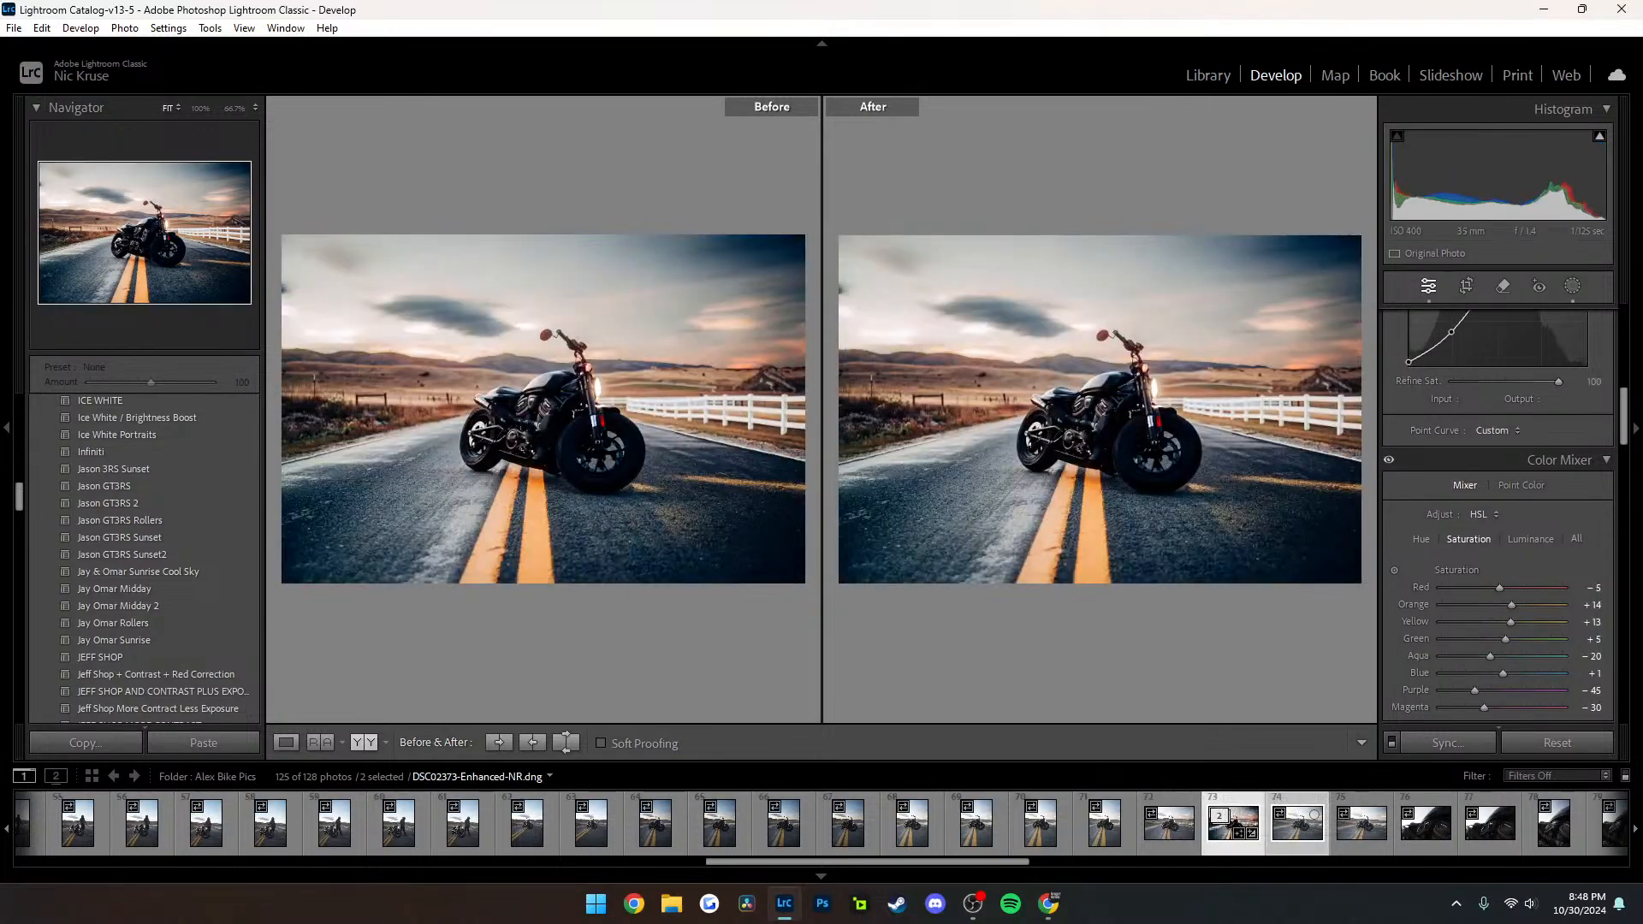
{"action": "right_click", "coordinate": [1233, 819]}
{"action": "mouse_move", "coordinate": [1309, 634]}
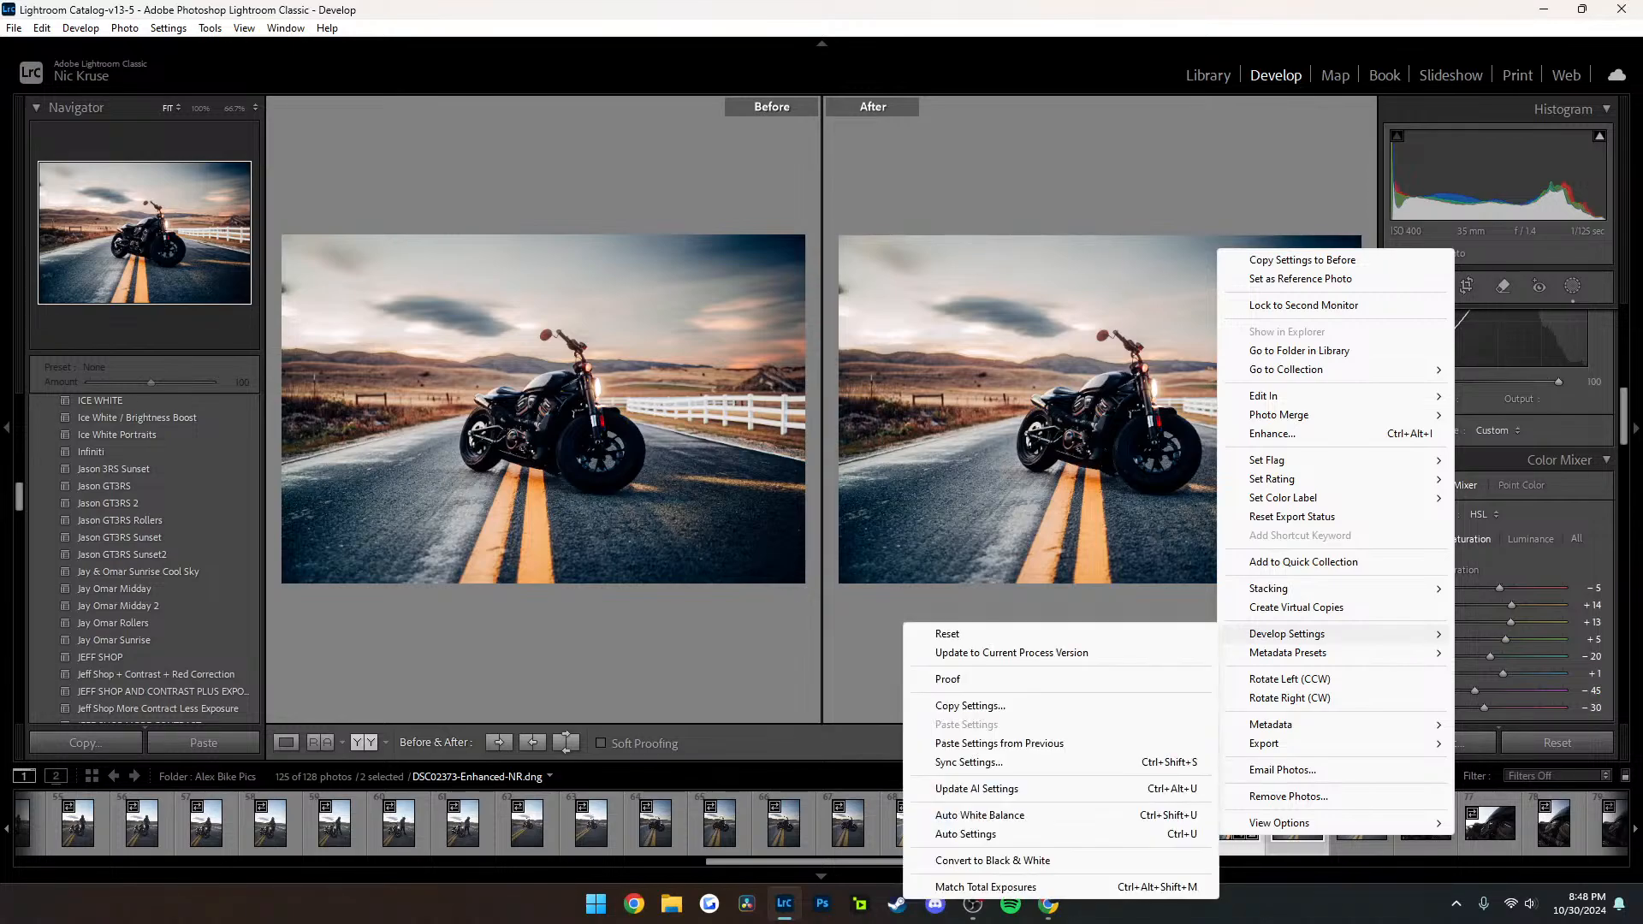
{"action": "left_click", "coordinate": [969, 706]}
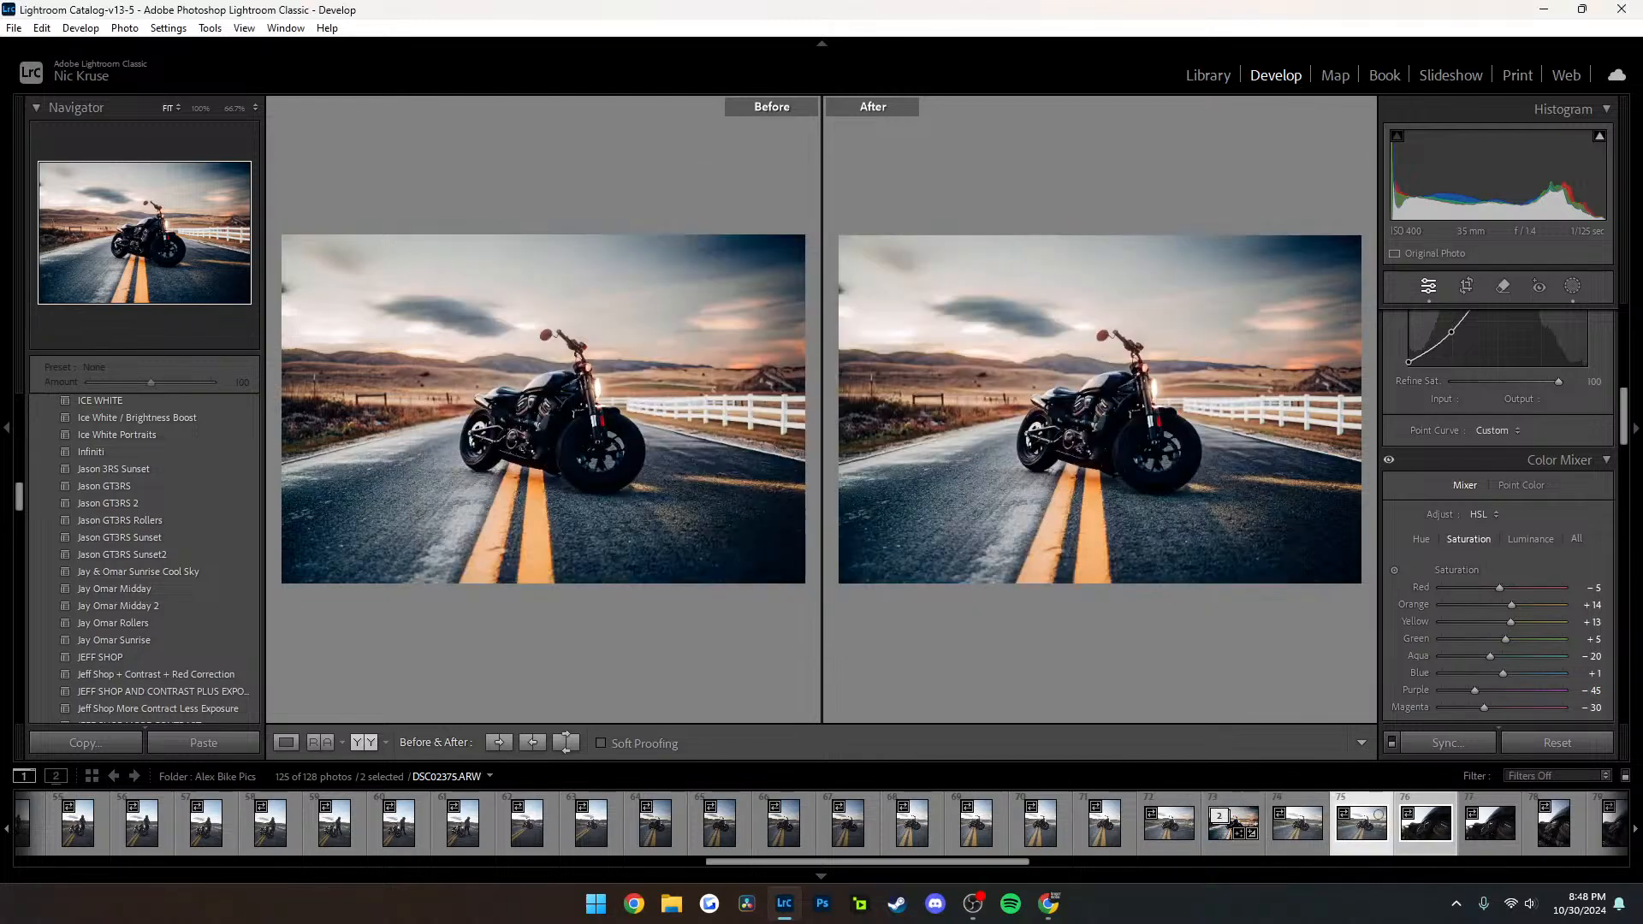
Step through the neighbouring photos, return to DSC02373-Enhanced-NR.dng, and switch to its single-image Before view
{"action": "key", "text": "Right"}
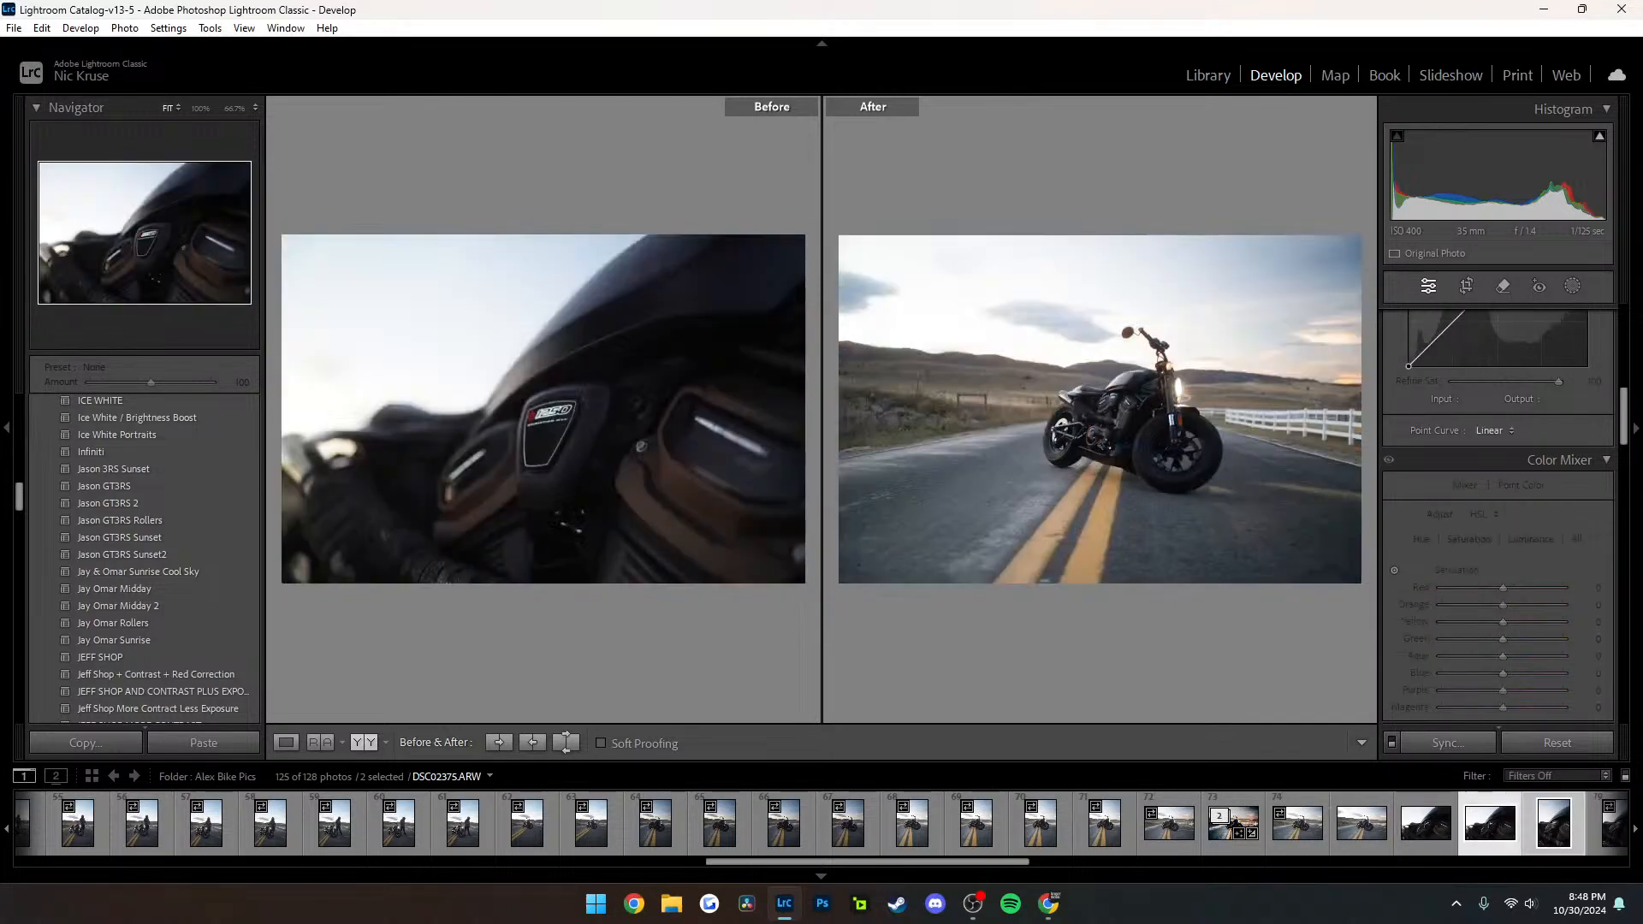
{"action": "key", "text": "Left"}
{"action": "key", "text": "Left"}
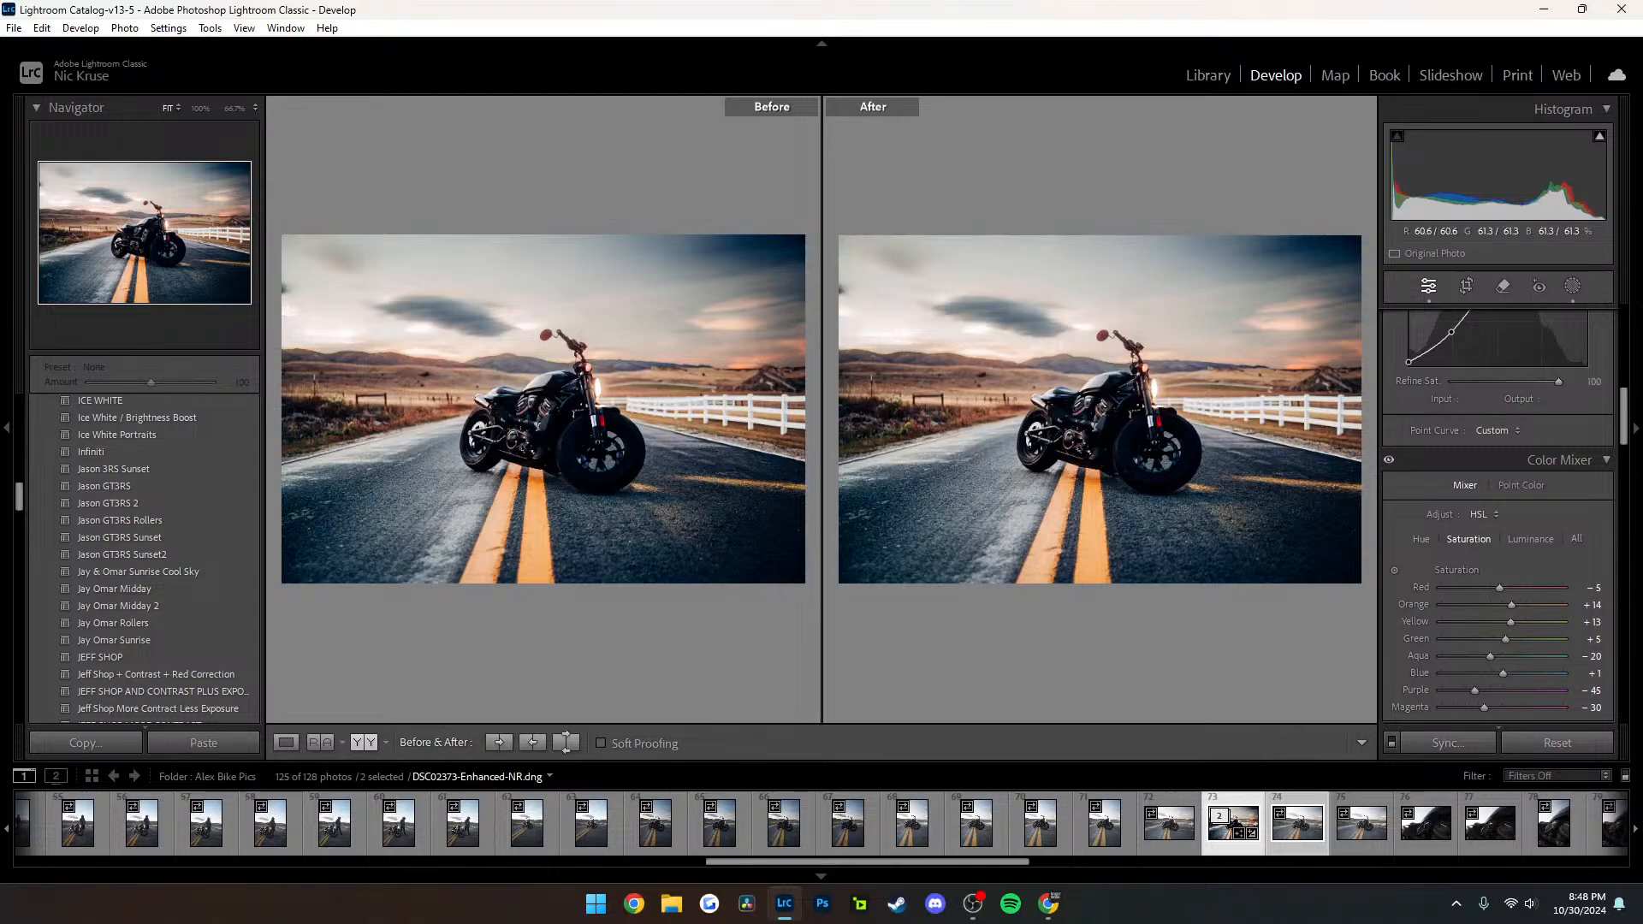
{"action": "key", "text": "backslash"}
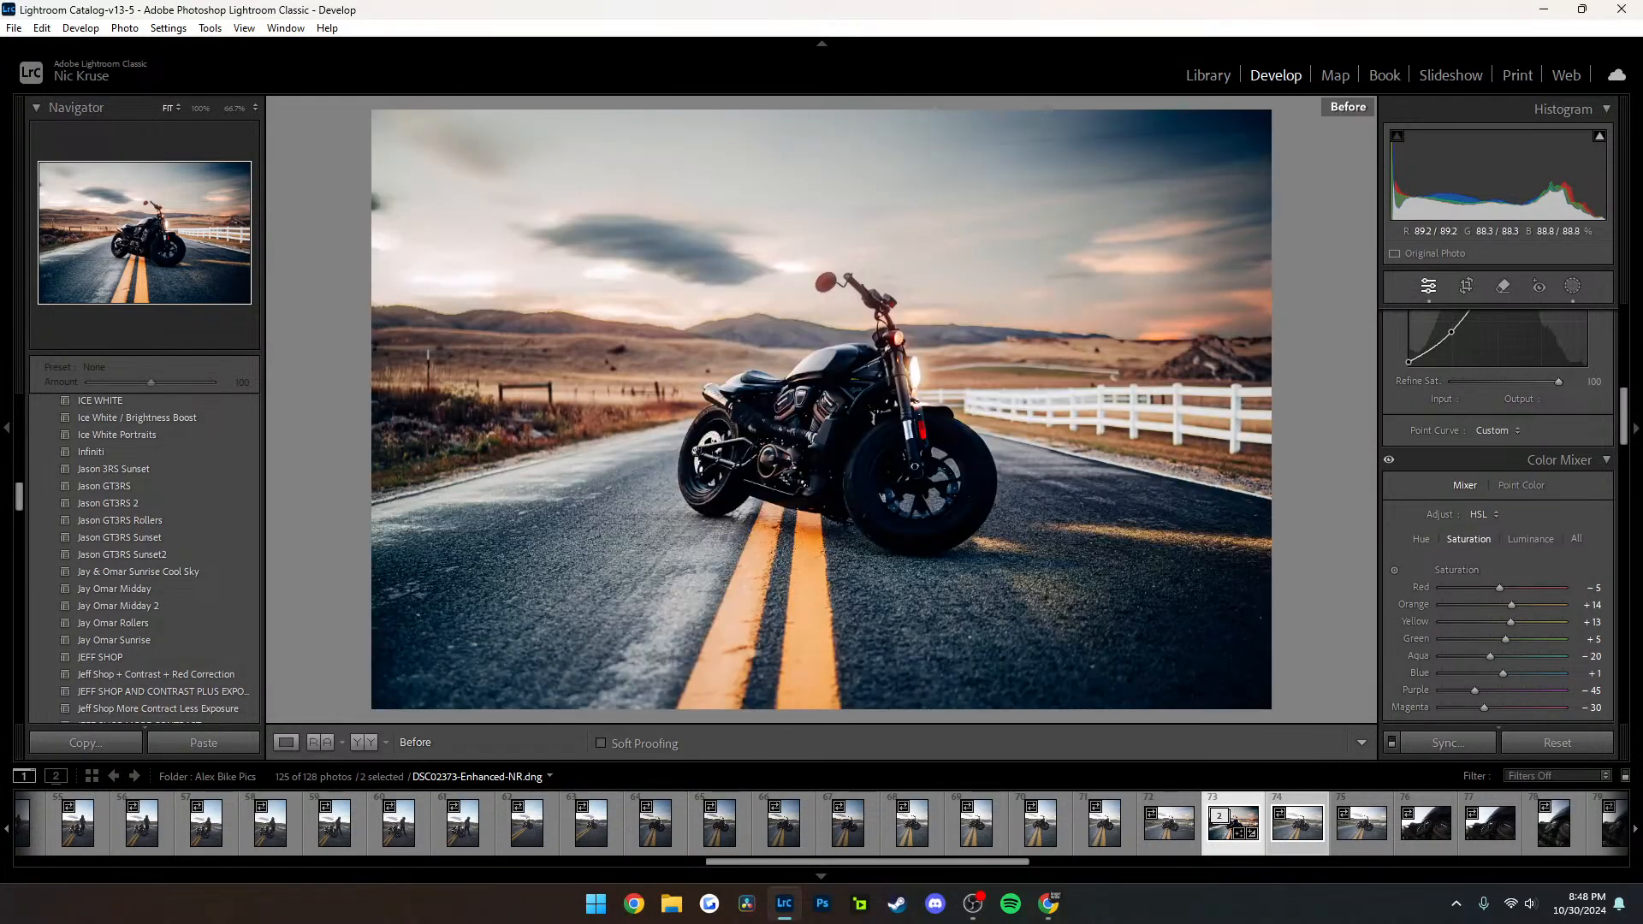
Toggle between the Before view and the edited version of DSC02373-Enhanced-NR.dng
{"action": "key", "text": "backslash"}
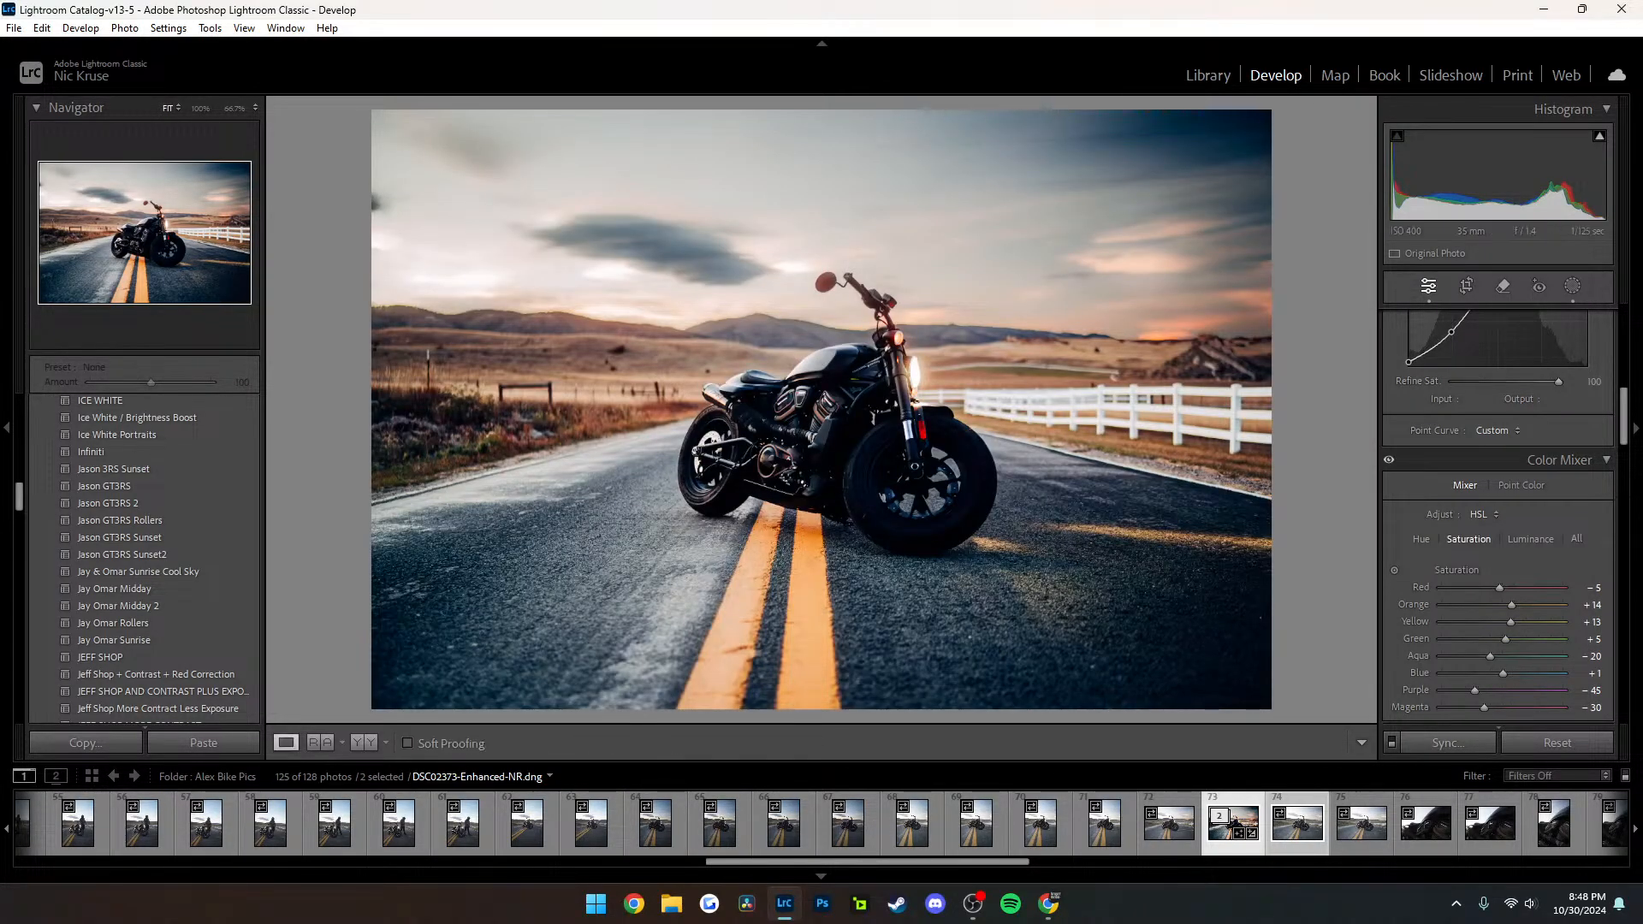
{"action": "key", "text": "backslash"}
{"action": "key", "text": "backslash"}
{"action": "left_click", "coordinate": [807, 401]}
{"action": "left_click", "coordinate": [807, 401]}
Browse the neighbouring engine close-ups and unedited parked-motorcycle photos, ending on DSC02369.ARW
{"action": "left_click", "coordinate": [1379, 815]}
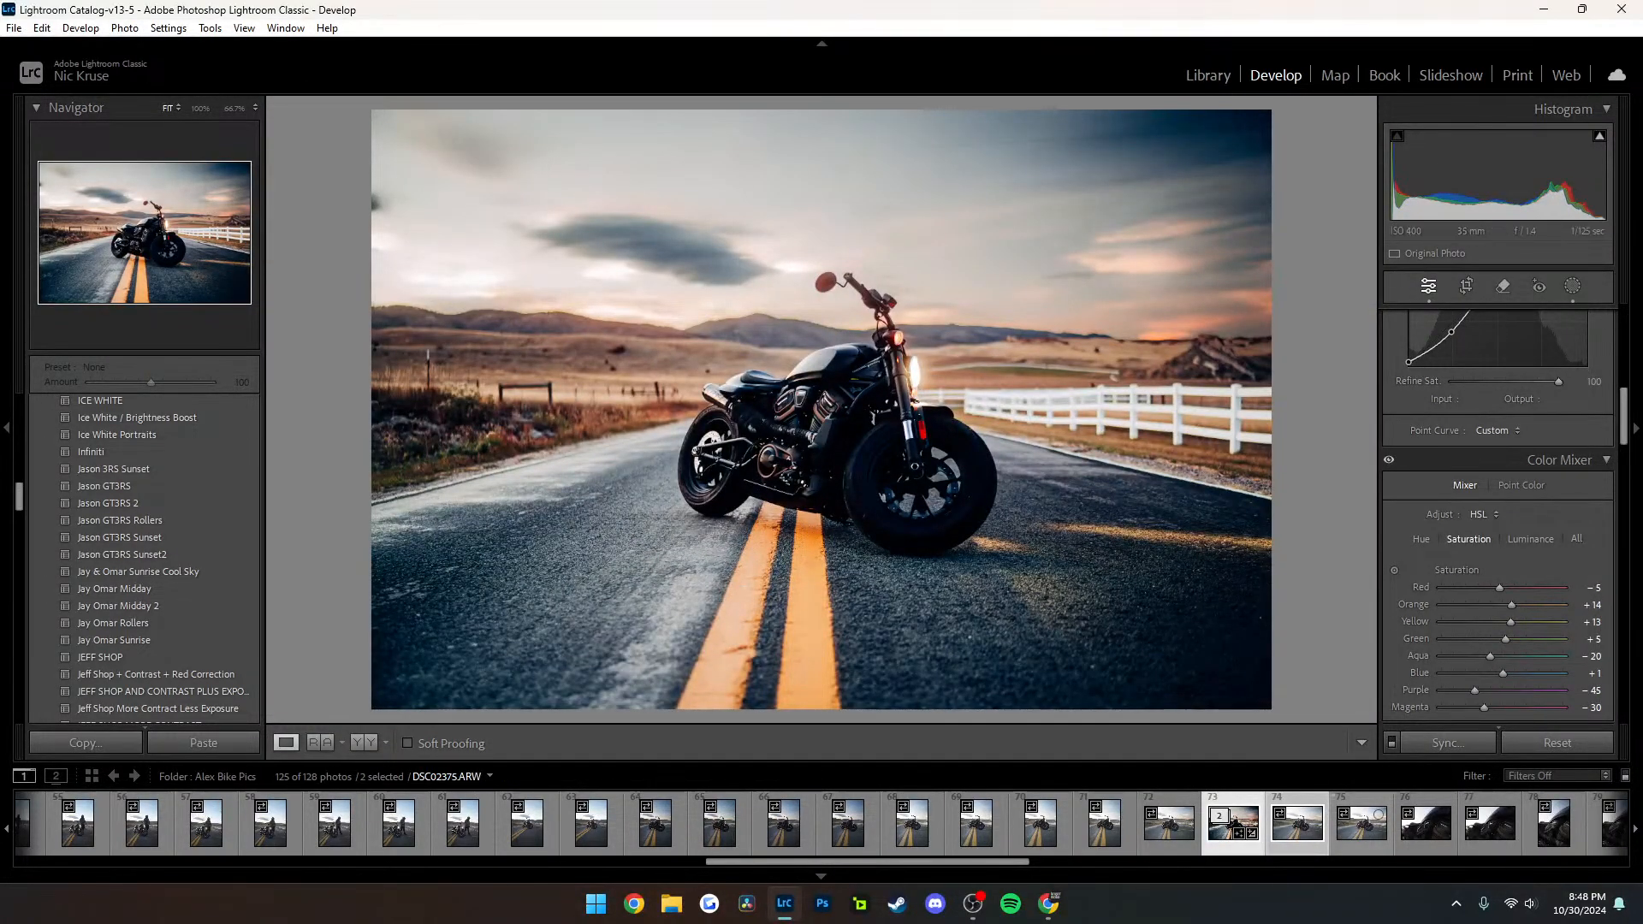
{"action": "key", "text": "Right"}
{"action": "key", "text": "Right"}
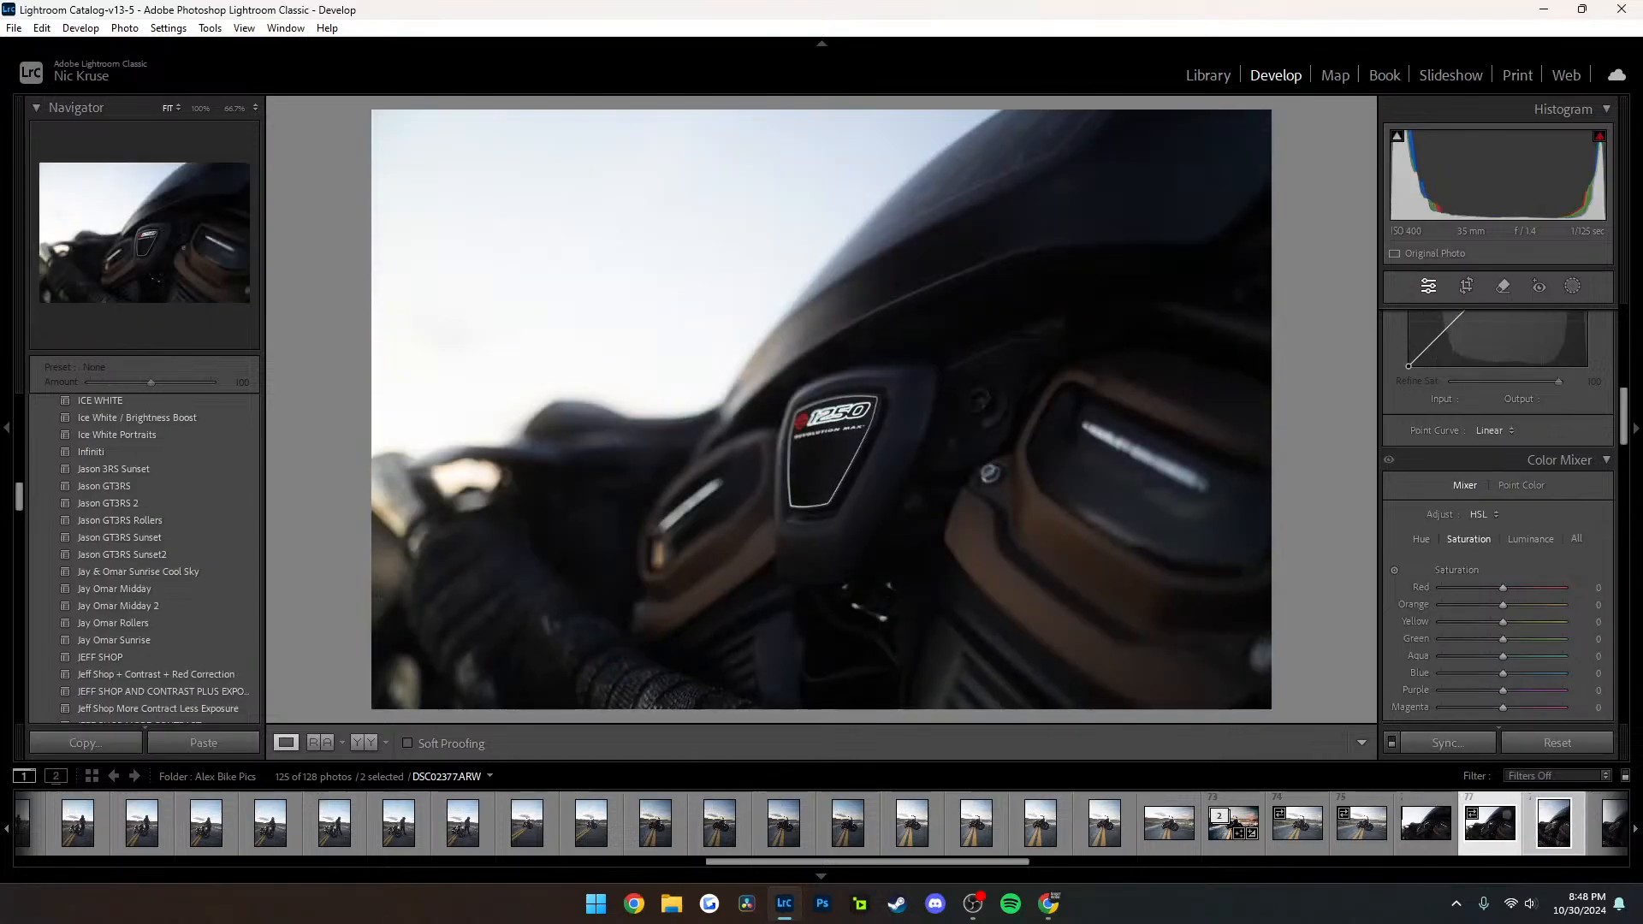
{"action": "key", "text": "Right"}
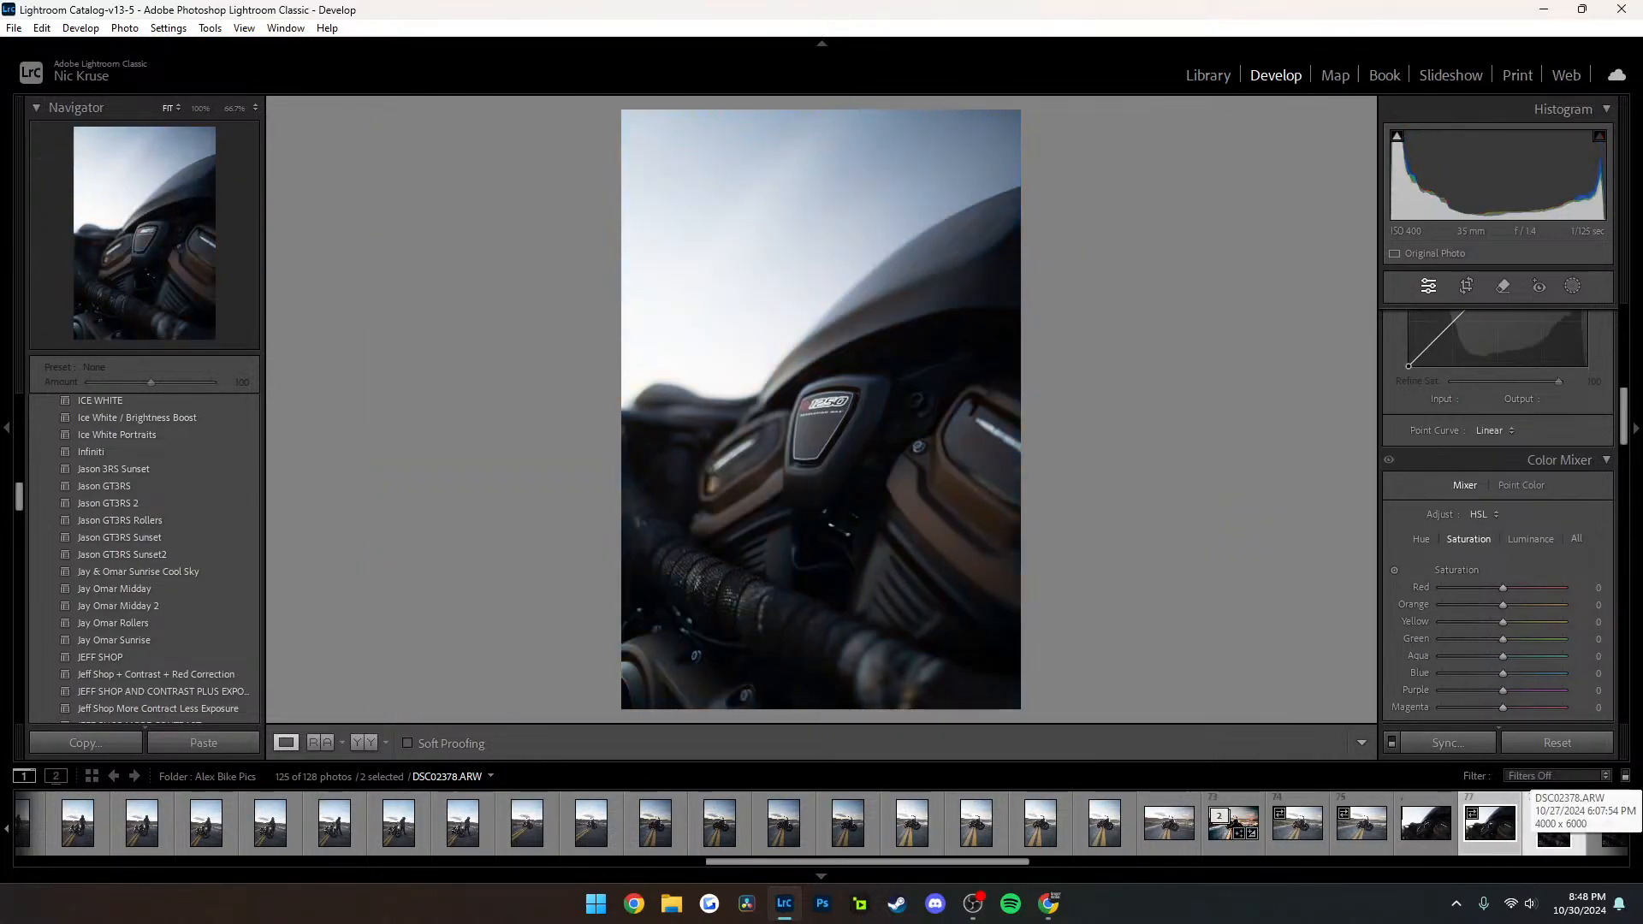
{"action": "left_click", "coordinate": [1426, 823]}
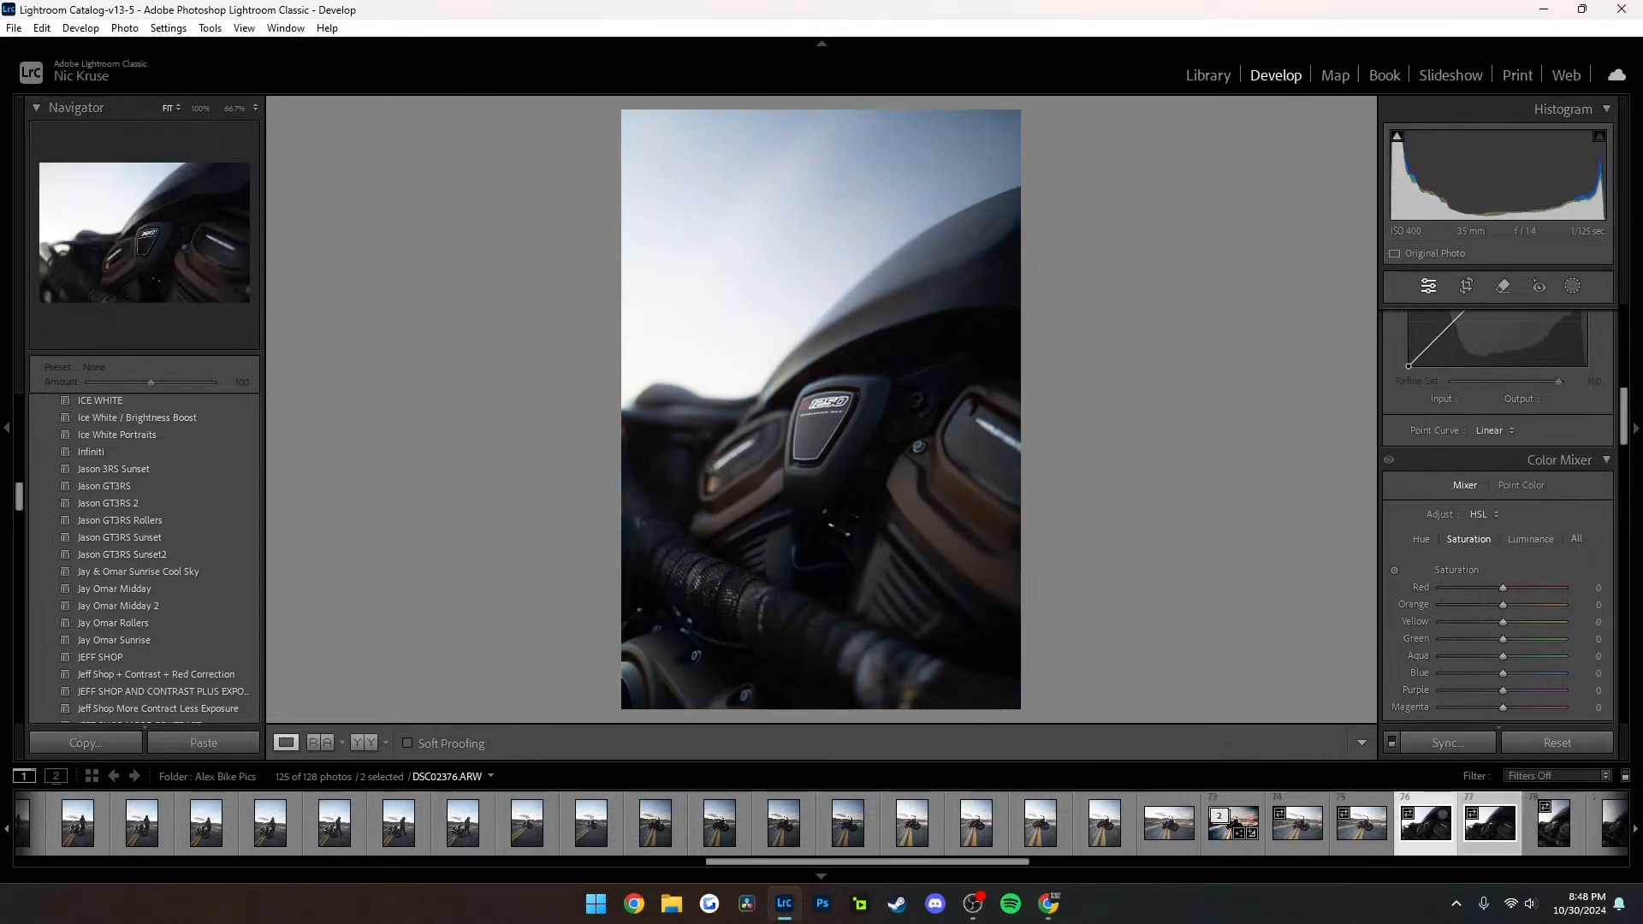
{"action": "left_click", "coordinate": [1362, 823]}
{"action": "left_click", "coordinate": [975, 824]}
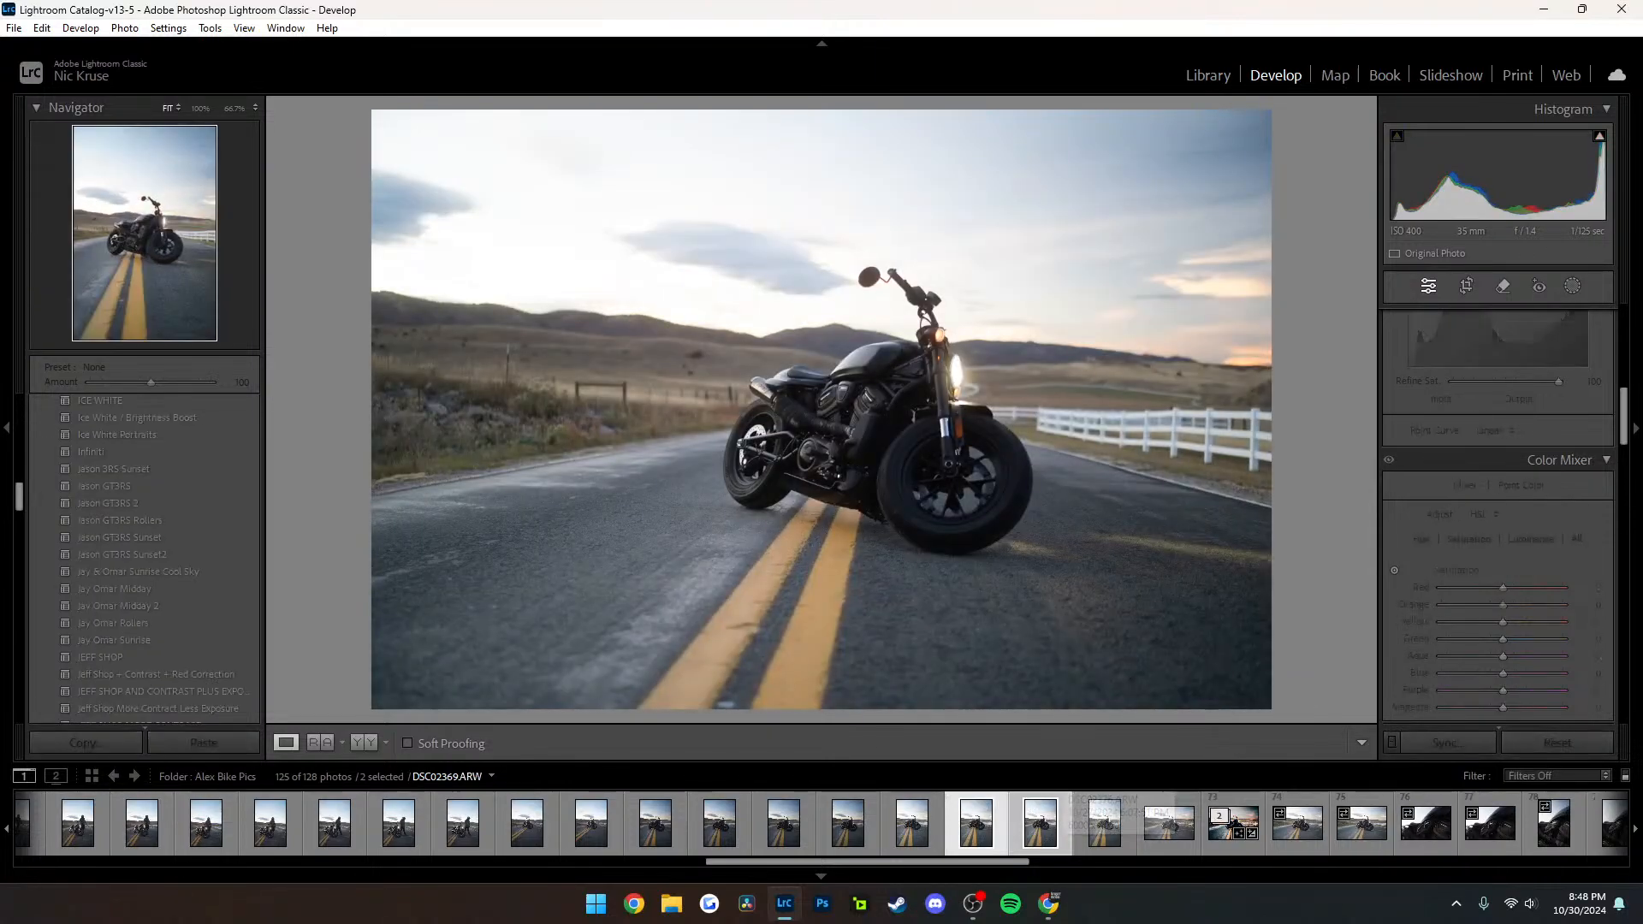
{"action": "left_click", "coordinate": [1040, 818]}
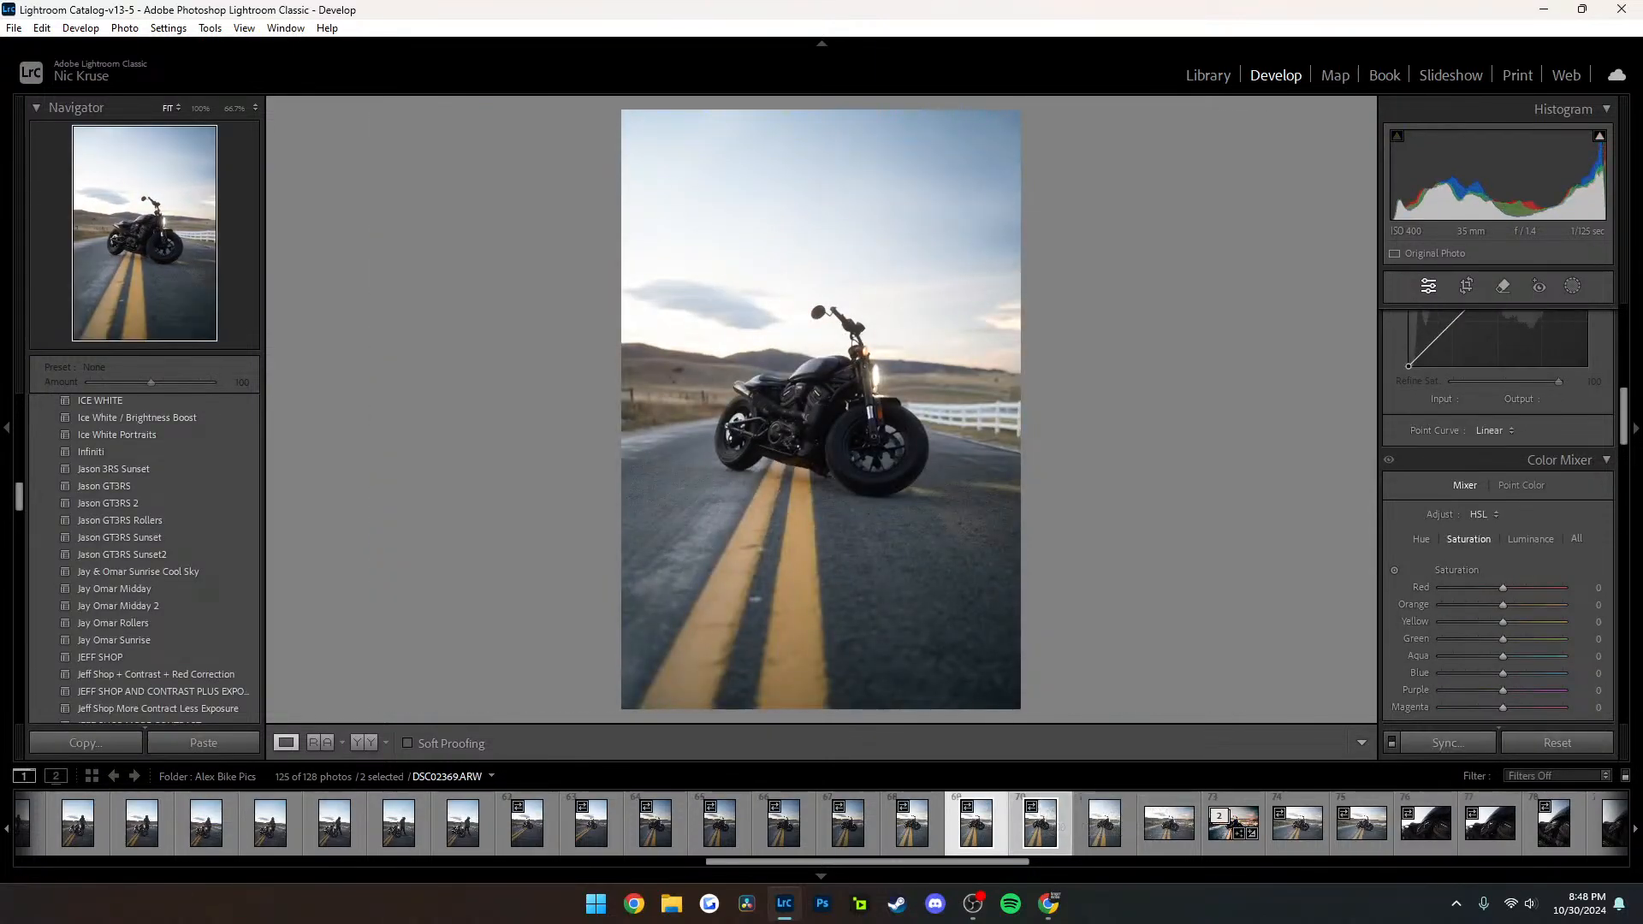
{"action": "left_click", "coordinate": [321, 742]}
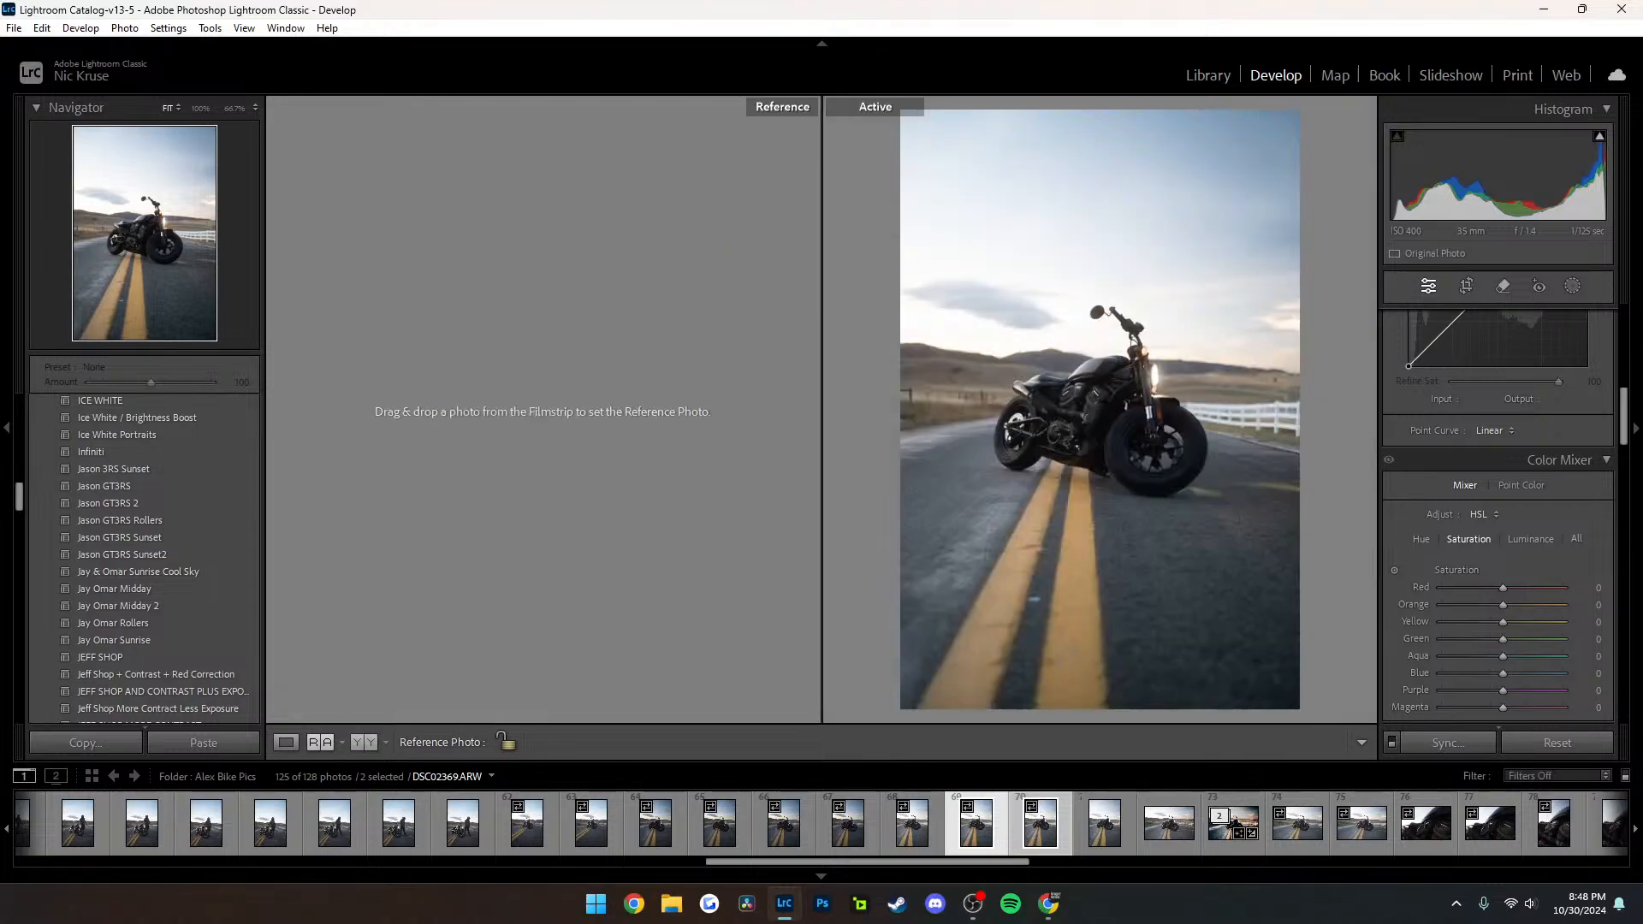
{"action": "left_click", "coordinate": [321, 742]}
{"action": "left_click", "coordinate": [321, 742]}
{"action": "left_click", "coordinate": [286, 742]}
Look through the upright parked-motorcycle photos, compare DSC02366.ARW with the photo after it, and return to the thumbnail grid
{"action": "left_click", "coordinate": [912, 823]}
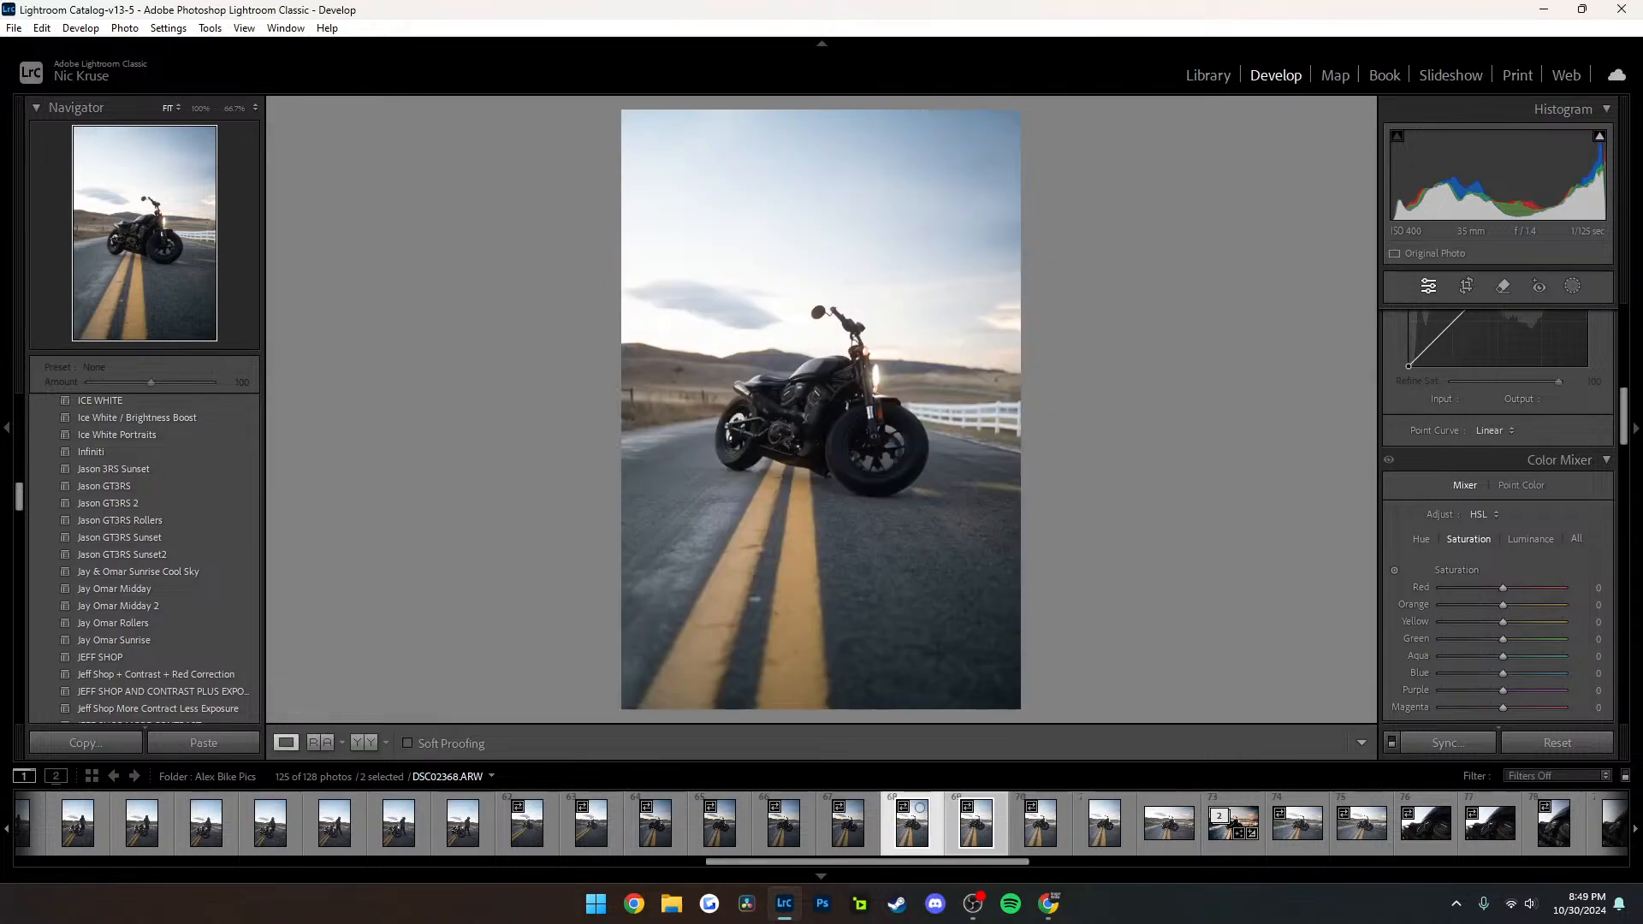
{"action": "left_click", "coordinate": [977, 823], "text": "ctrl"}
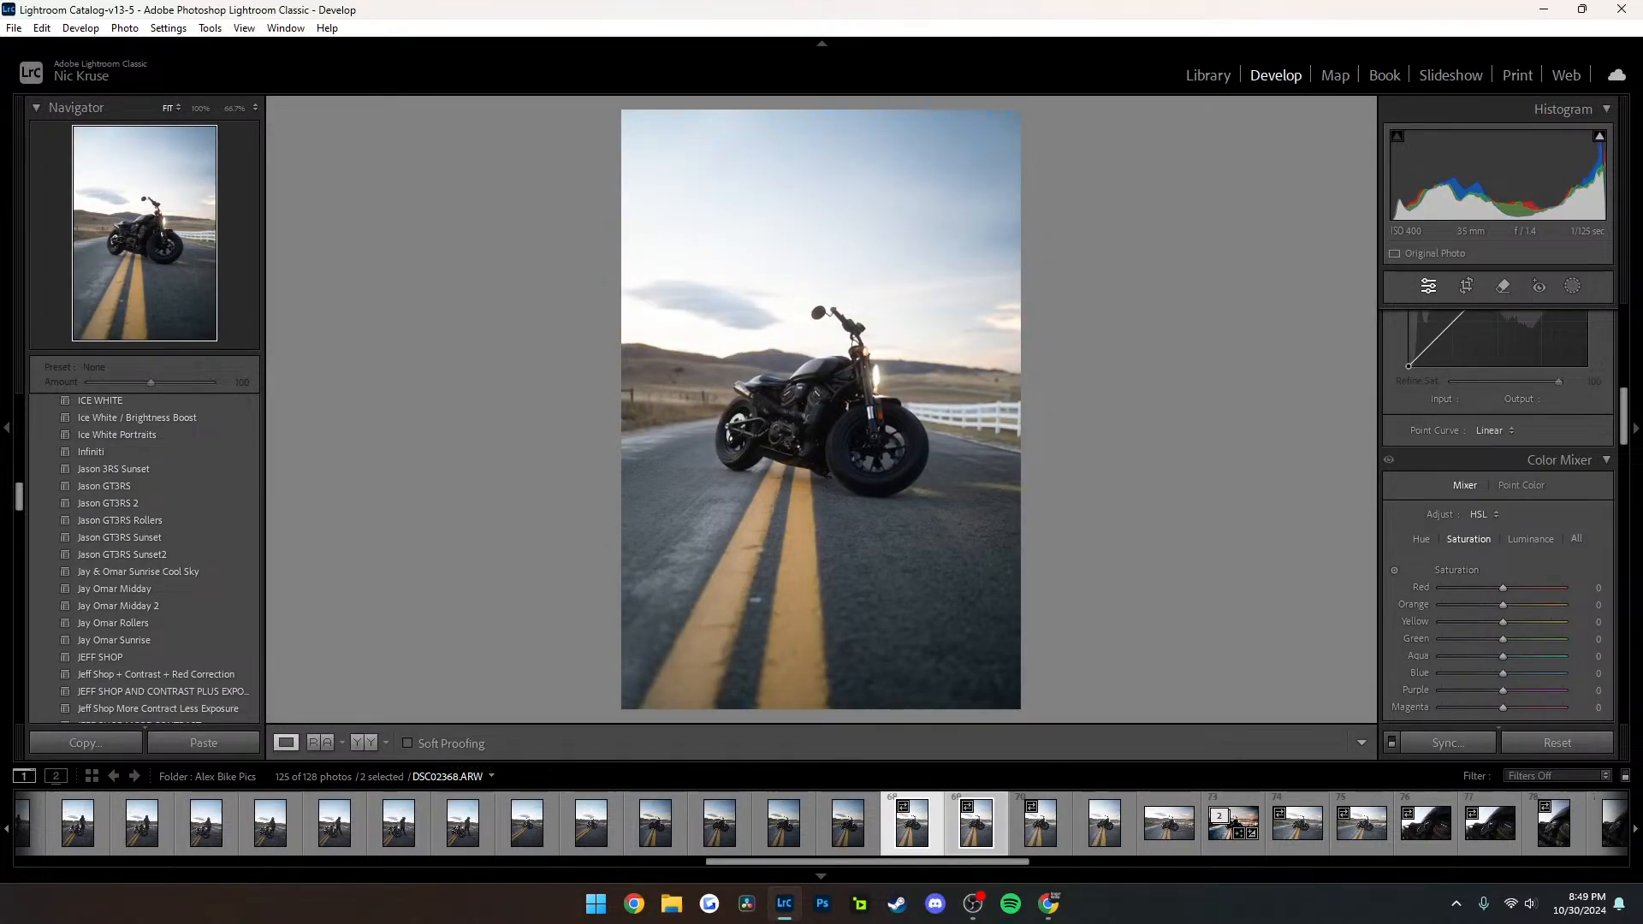
{"action": "left_click", "coordinate": [386, 742]}
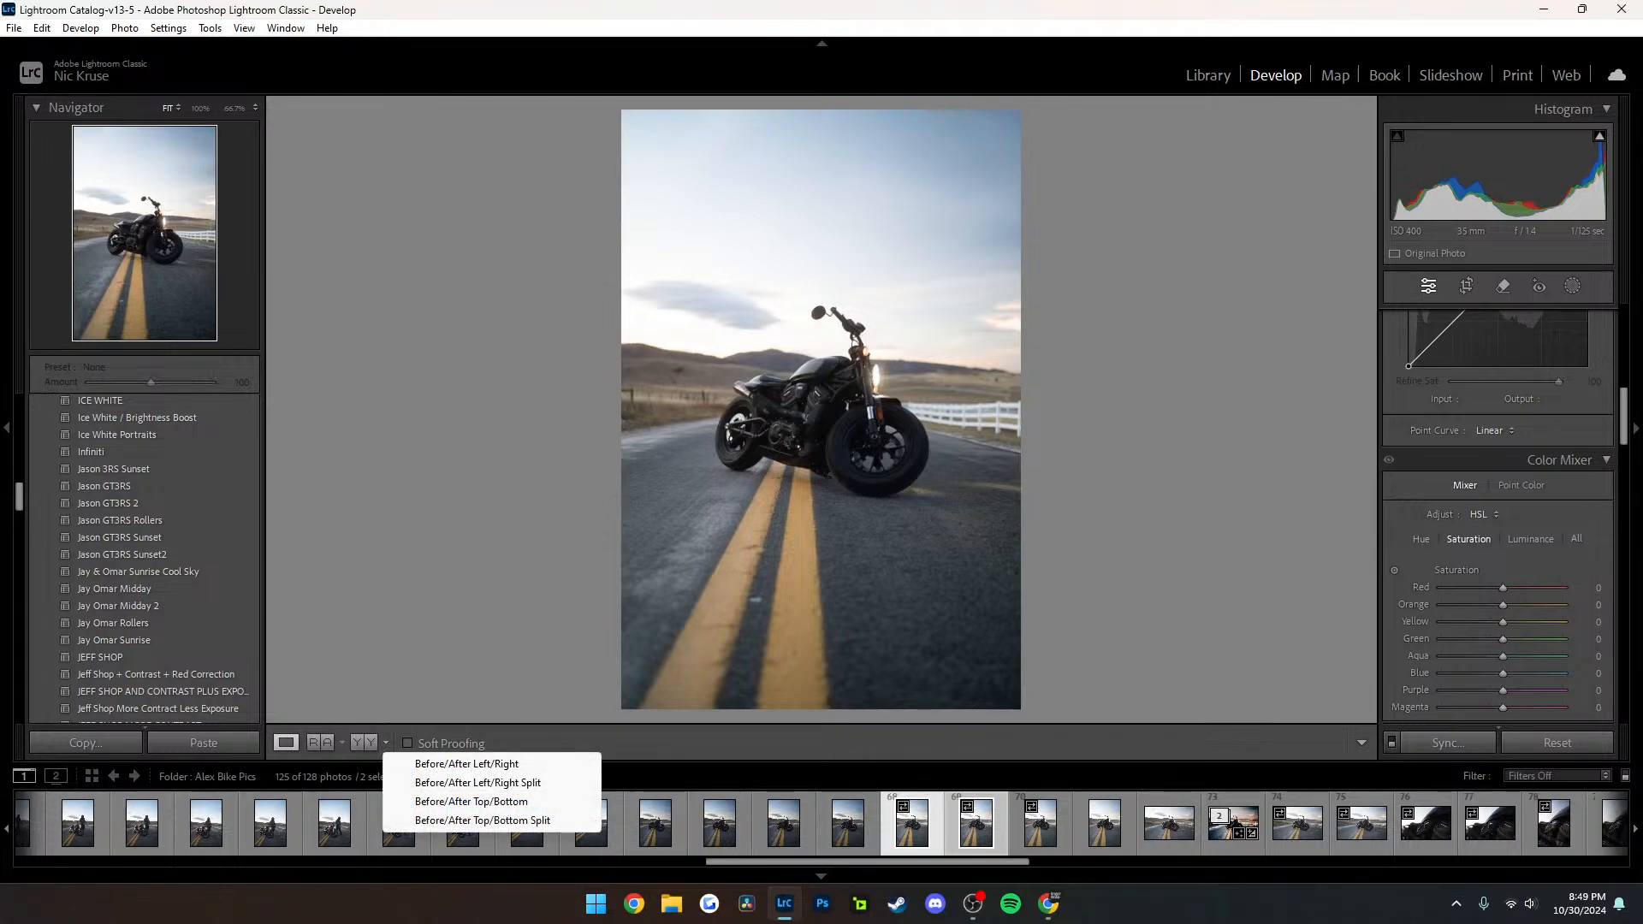
{"action": "key", "text": "Escape"}
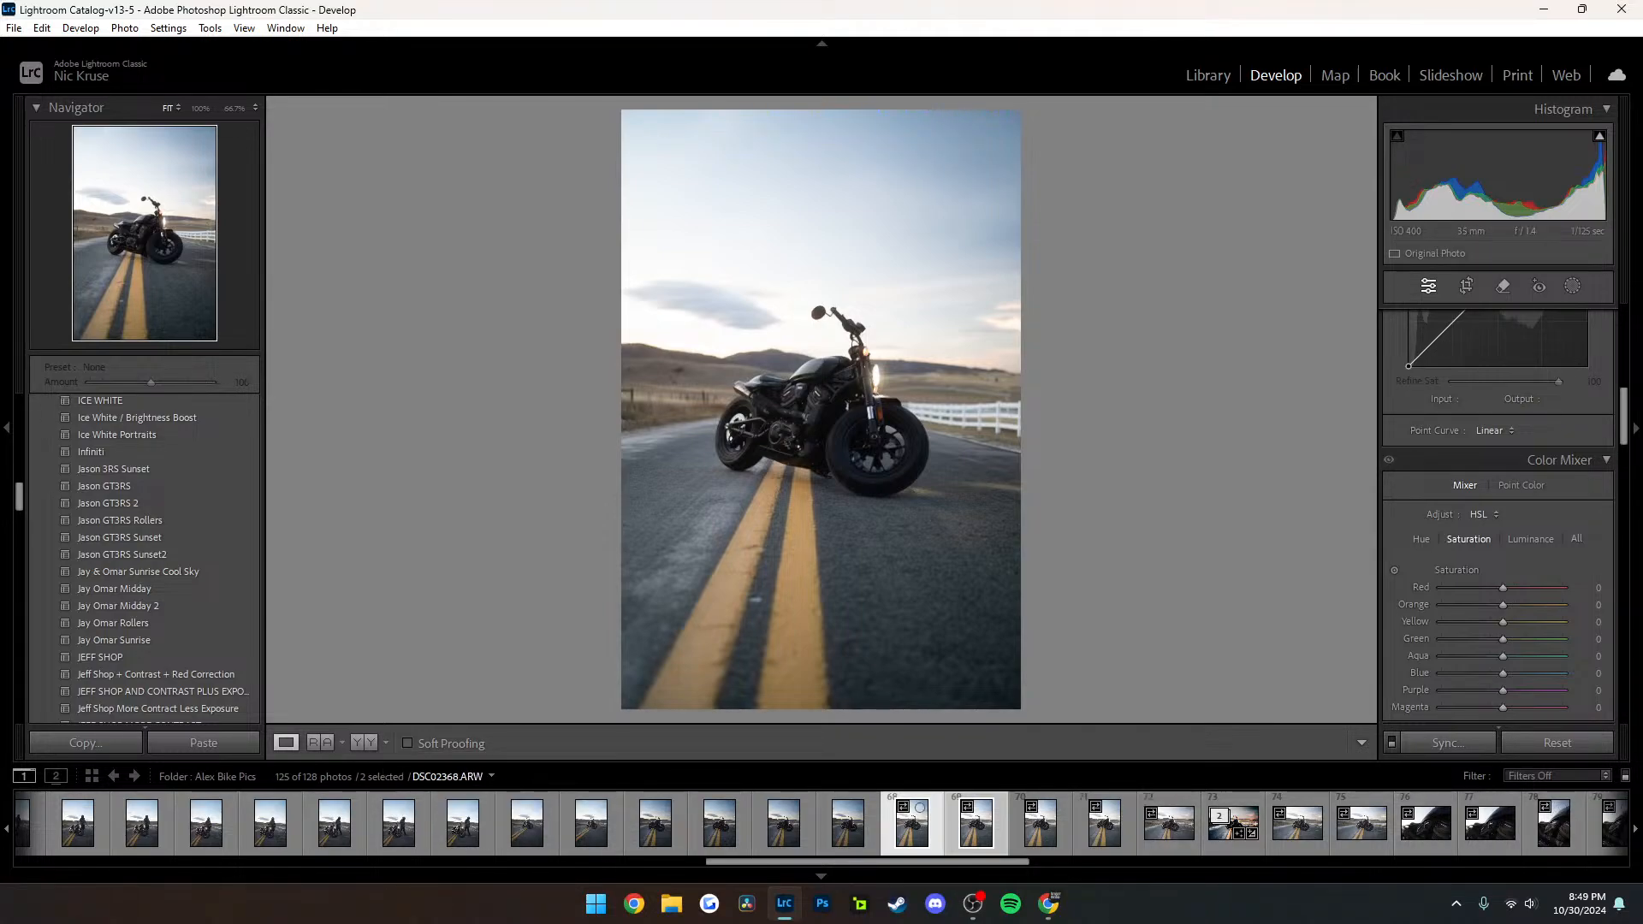
{"action": "left_click", "coordinate": [655, 824]}
{"action": "left_click", "coordinate": [732, 832], "text": "shift"}
{"action": "right_click", "coordinate": [740, 839]}
{"action": "key", "text": "Escape"}
{"action": "left_click", "coordinate": [783, 824]}
{"action": "left_click", "coordinate": [848, 824], "text": "shift"}
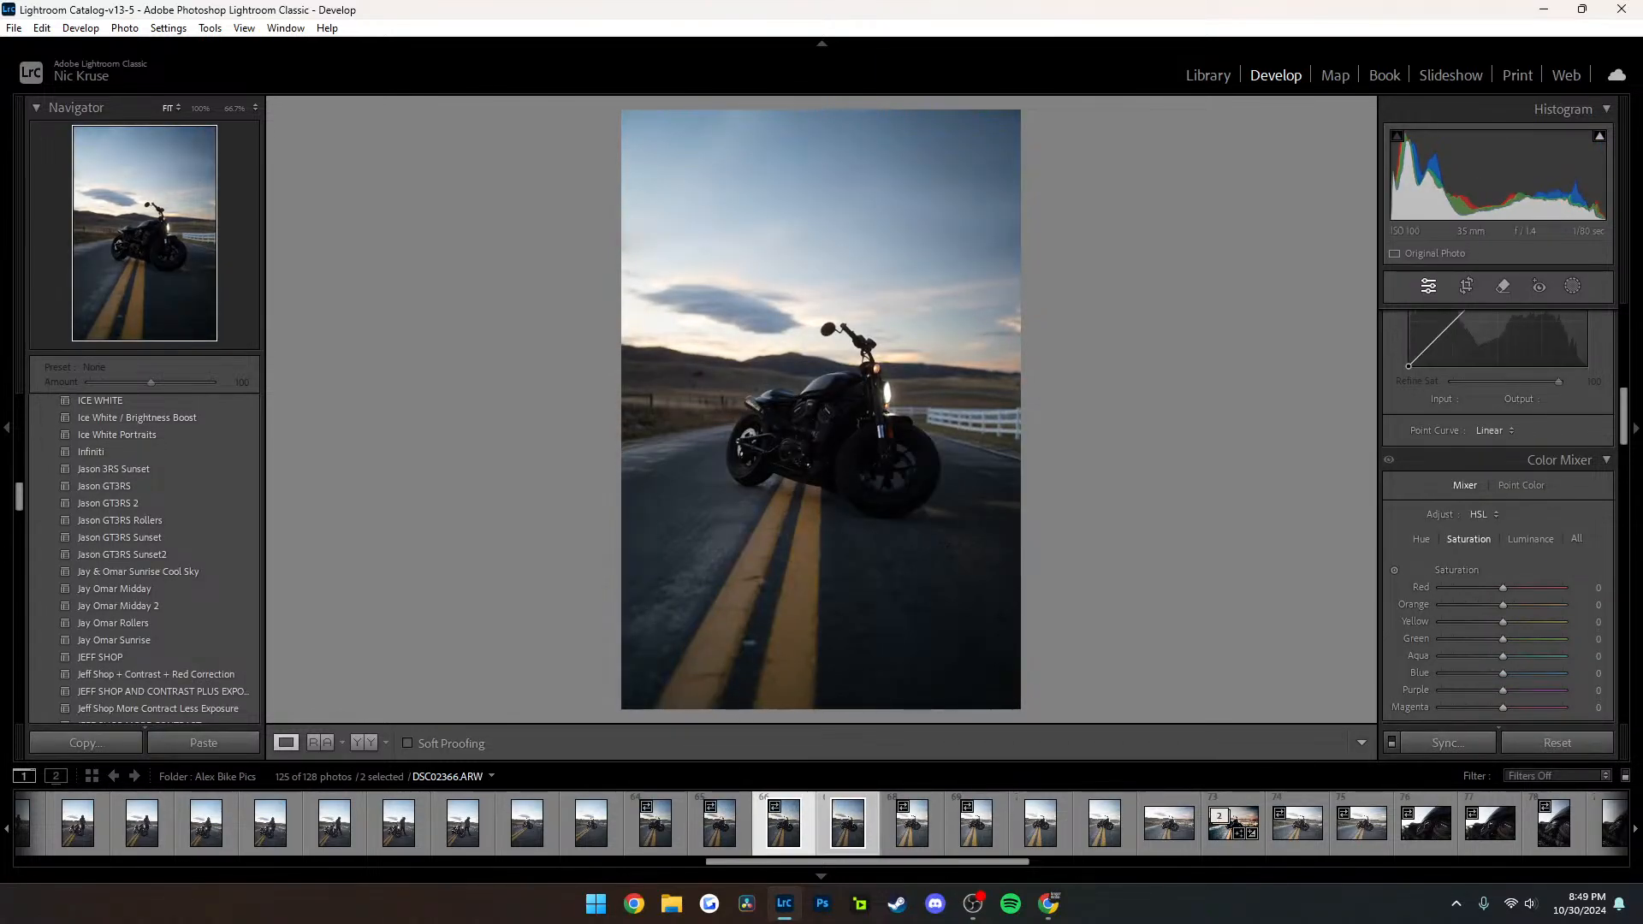
{"action": "key", "text": "c"}
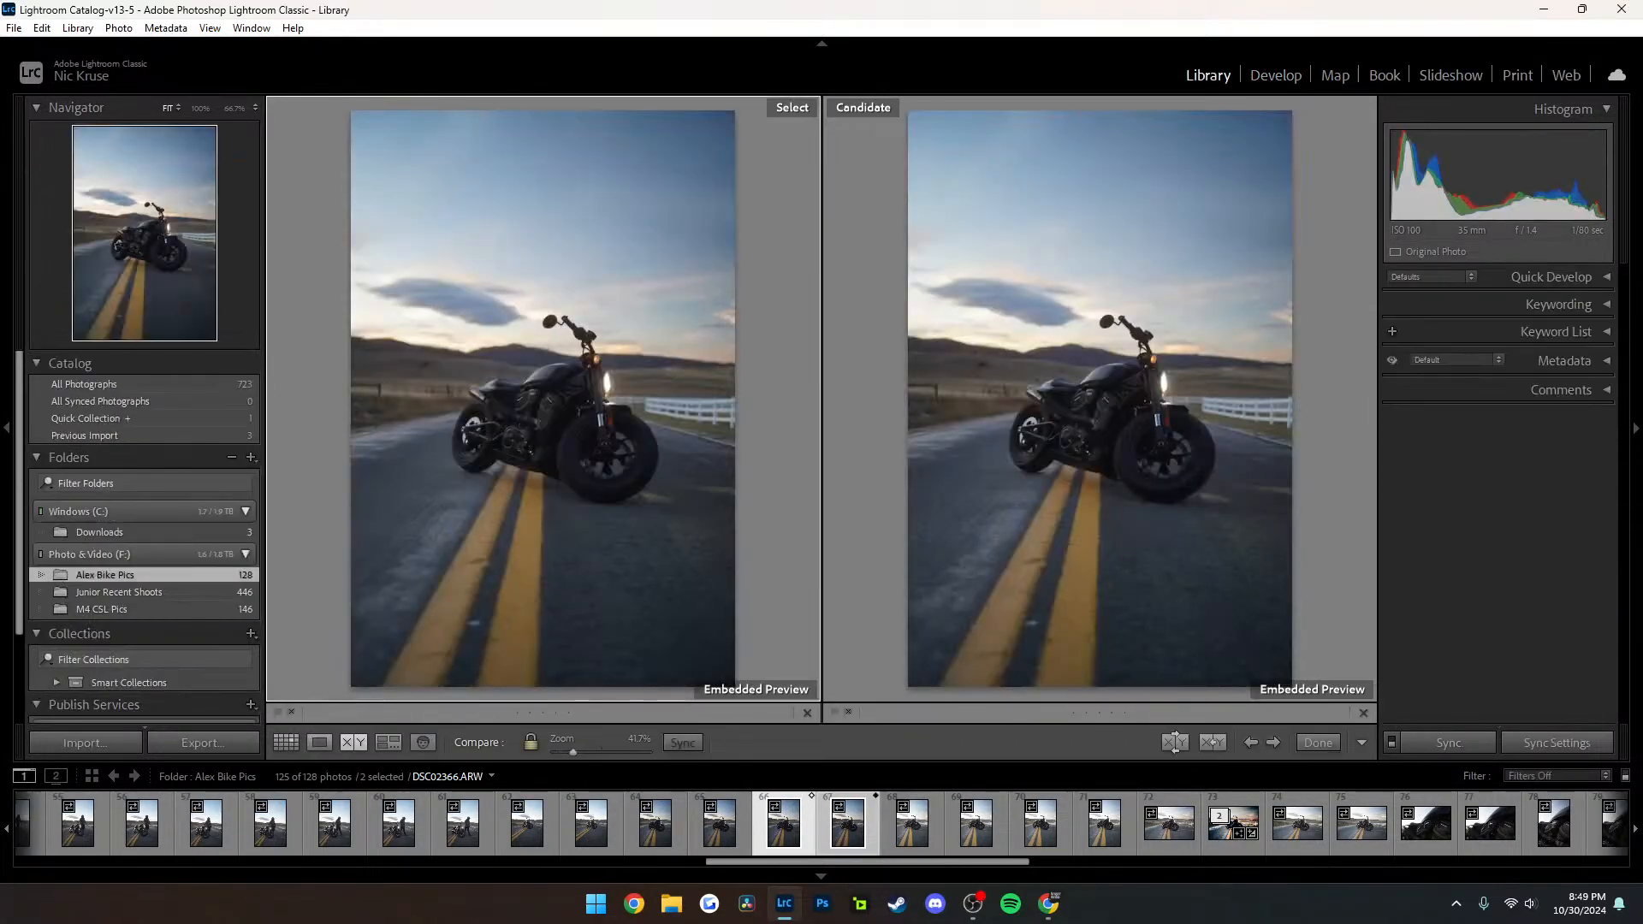
{"action": "left_click", "coordinate": [286, 743]}
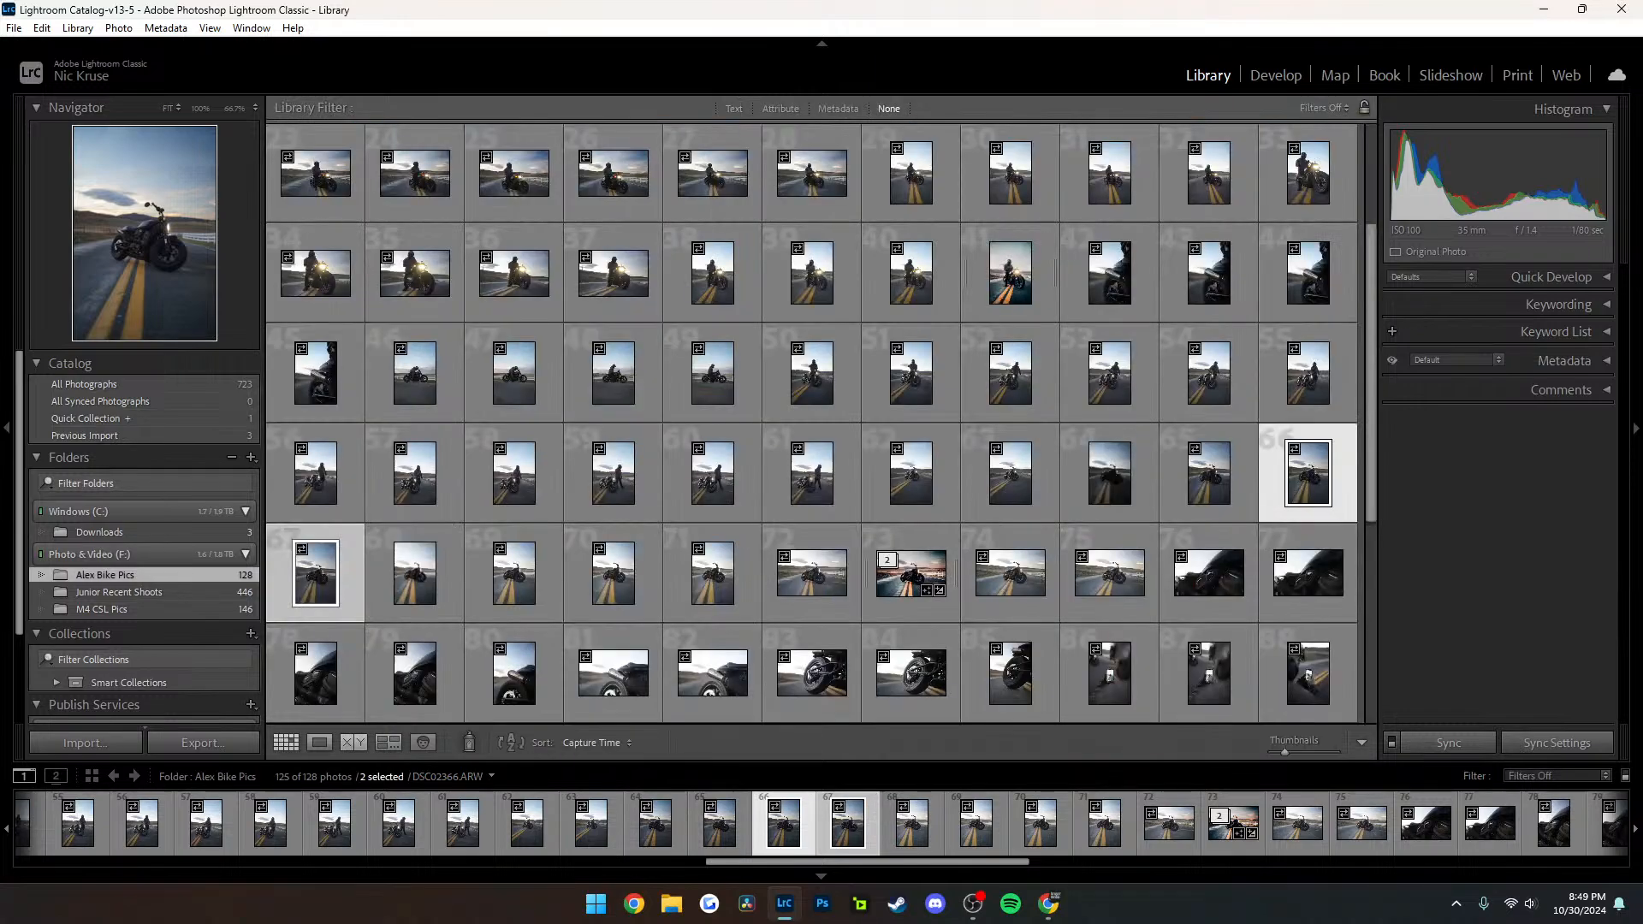
Find the edited photo DSC02373-Enhanced-NR.dng and open it in Develop with the following photo also selected
{"action": "left_click", "coordinate": [415, 575]}
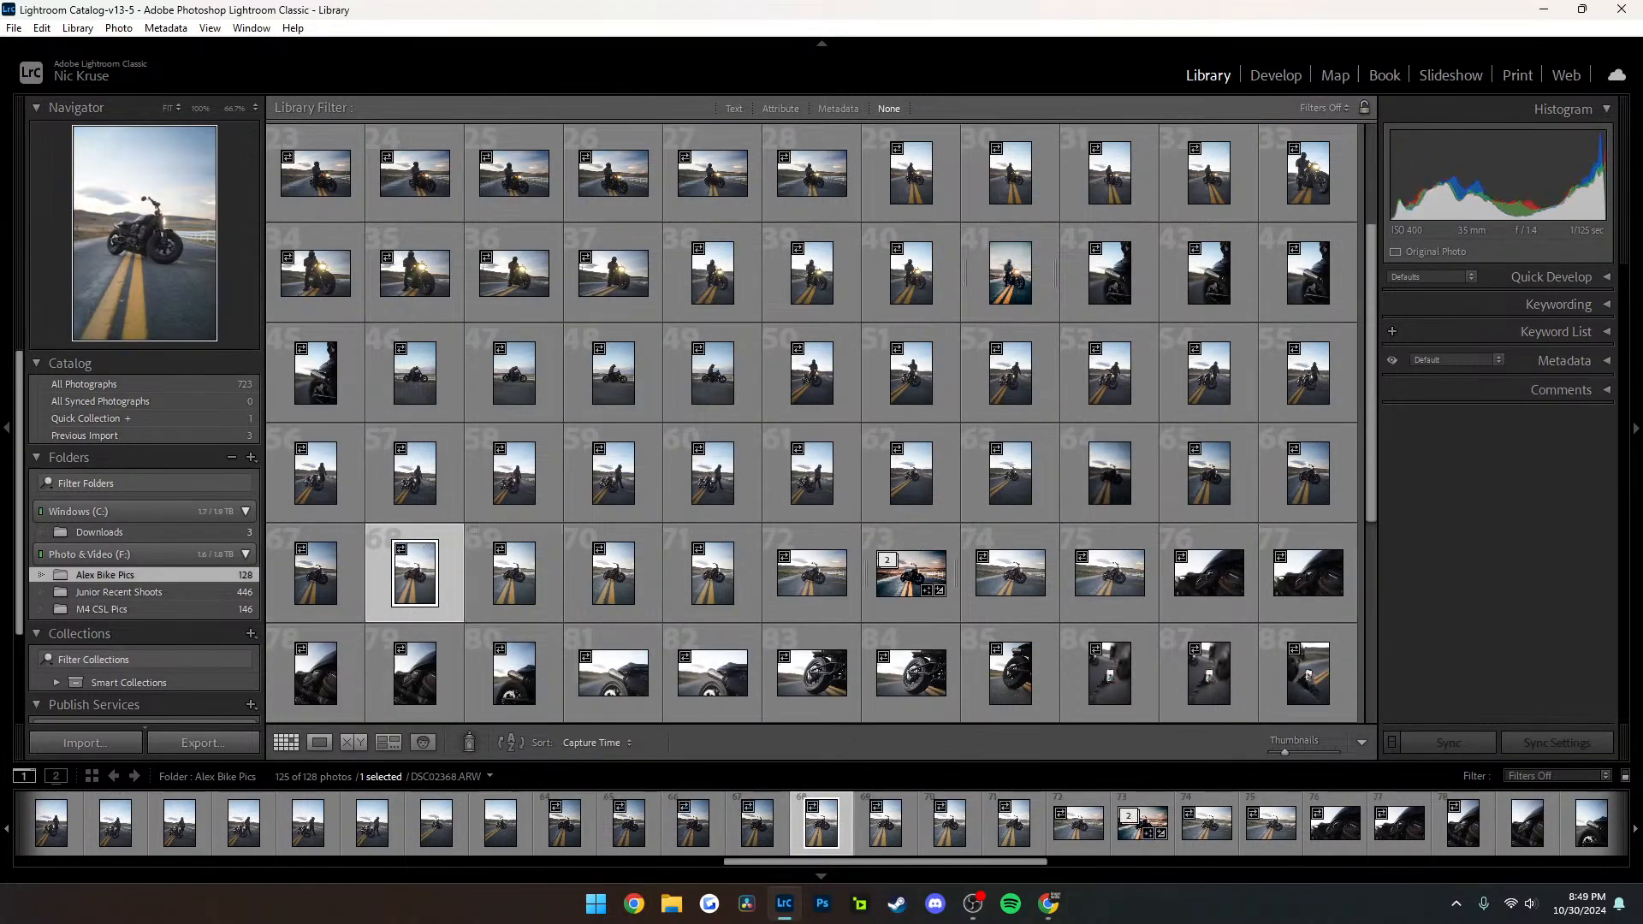
{"action": "left_click", "coordinate": [1130, 822]}
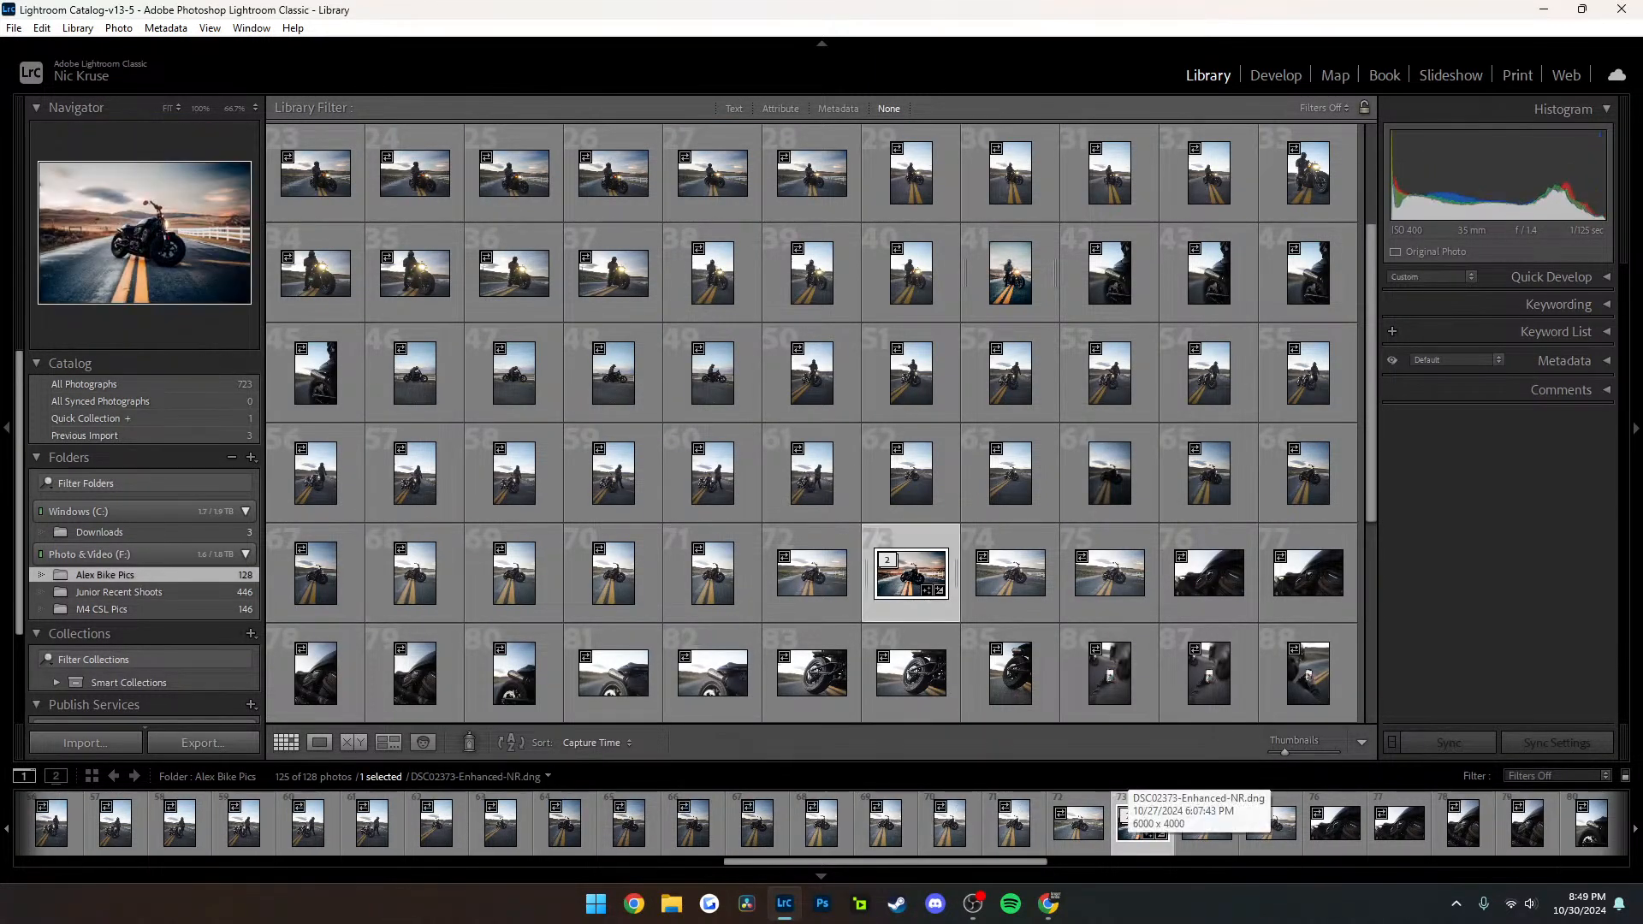
{"action": "key", "text": "d"}
{"action": "left_click", "coordinate": [1202, 823], "text": "ctrl"}
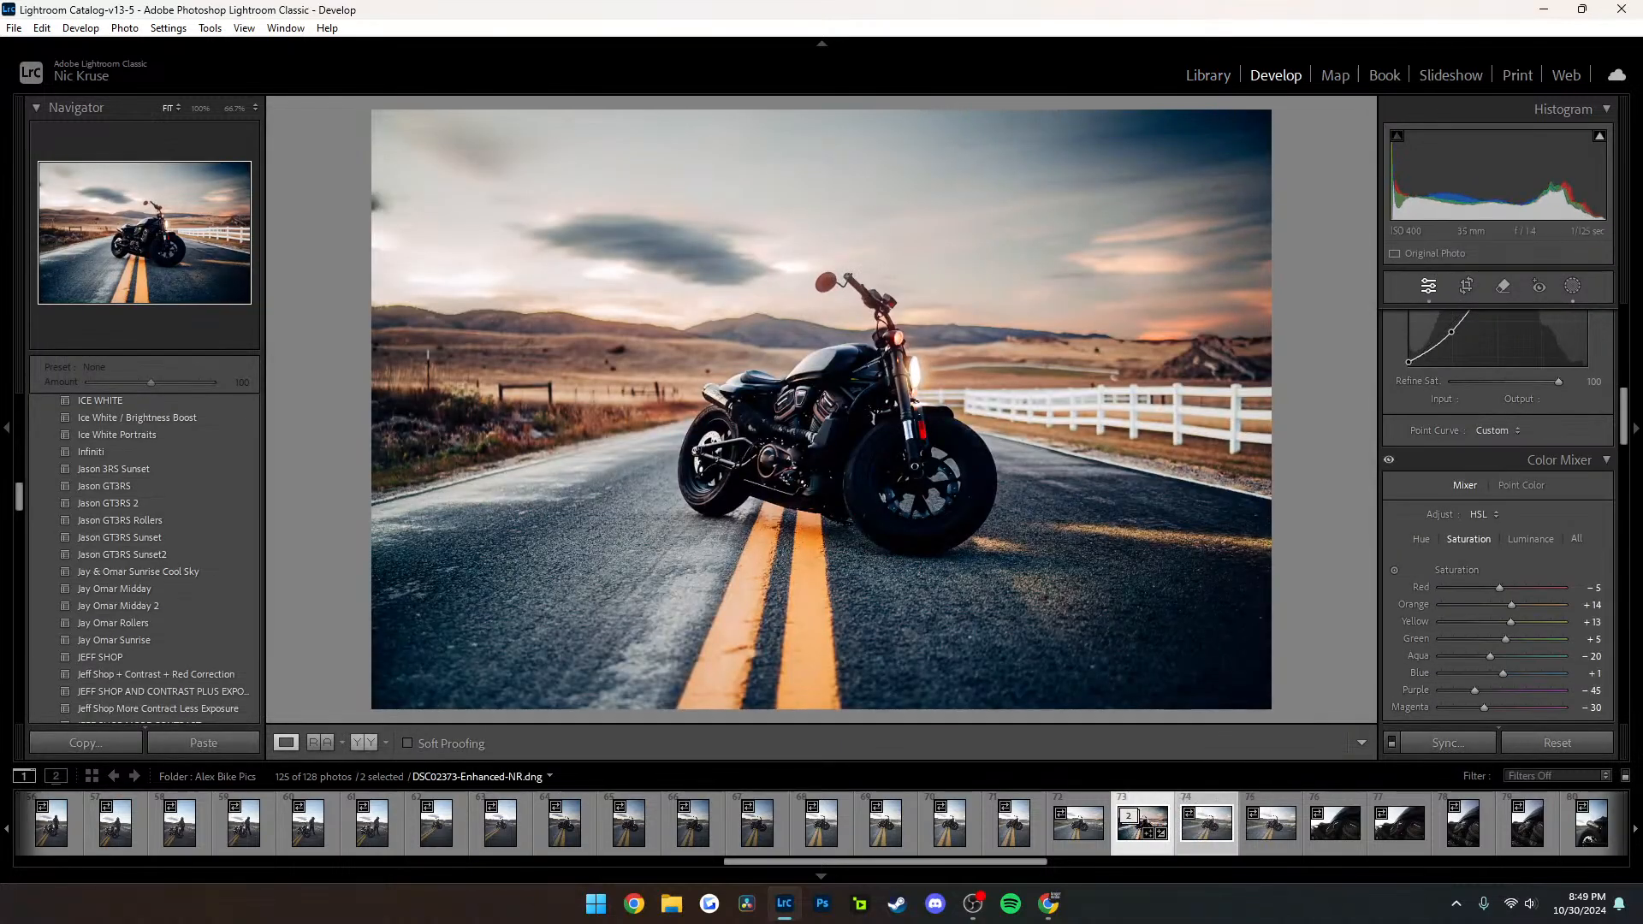
Cycle DSC02373-Enhanced-NR.dng through the side-by-side and split before/after layouts, ending on the left/right layout
{"action": "left_click", "coordinate": [364, 743]}
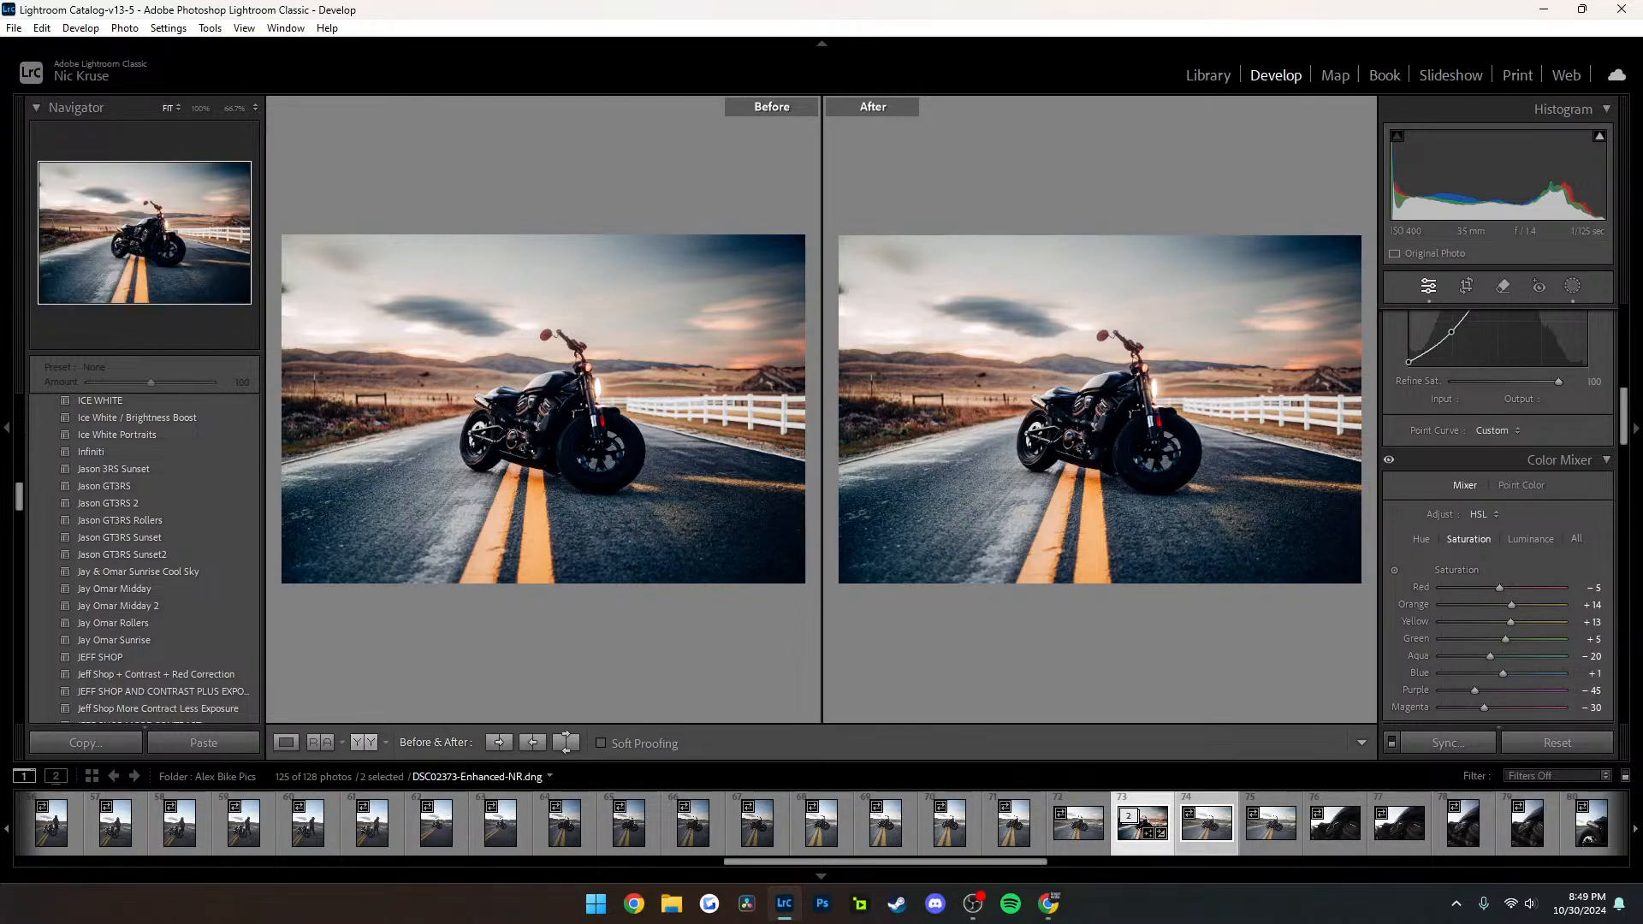
{"action": "left_click", "coordinate": [364, 742]}
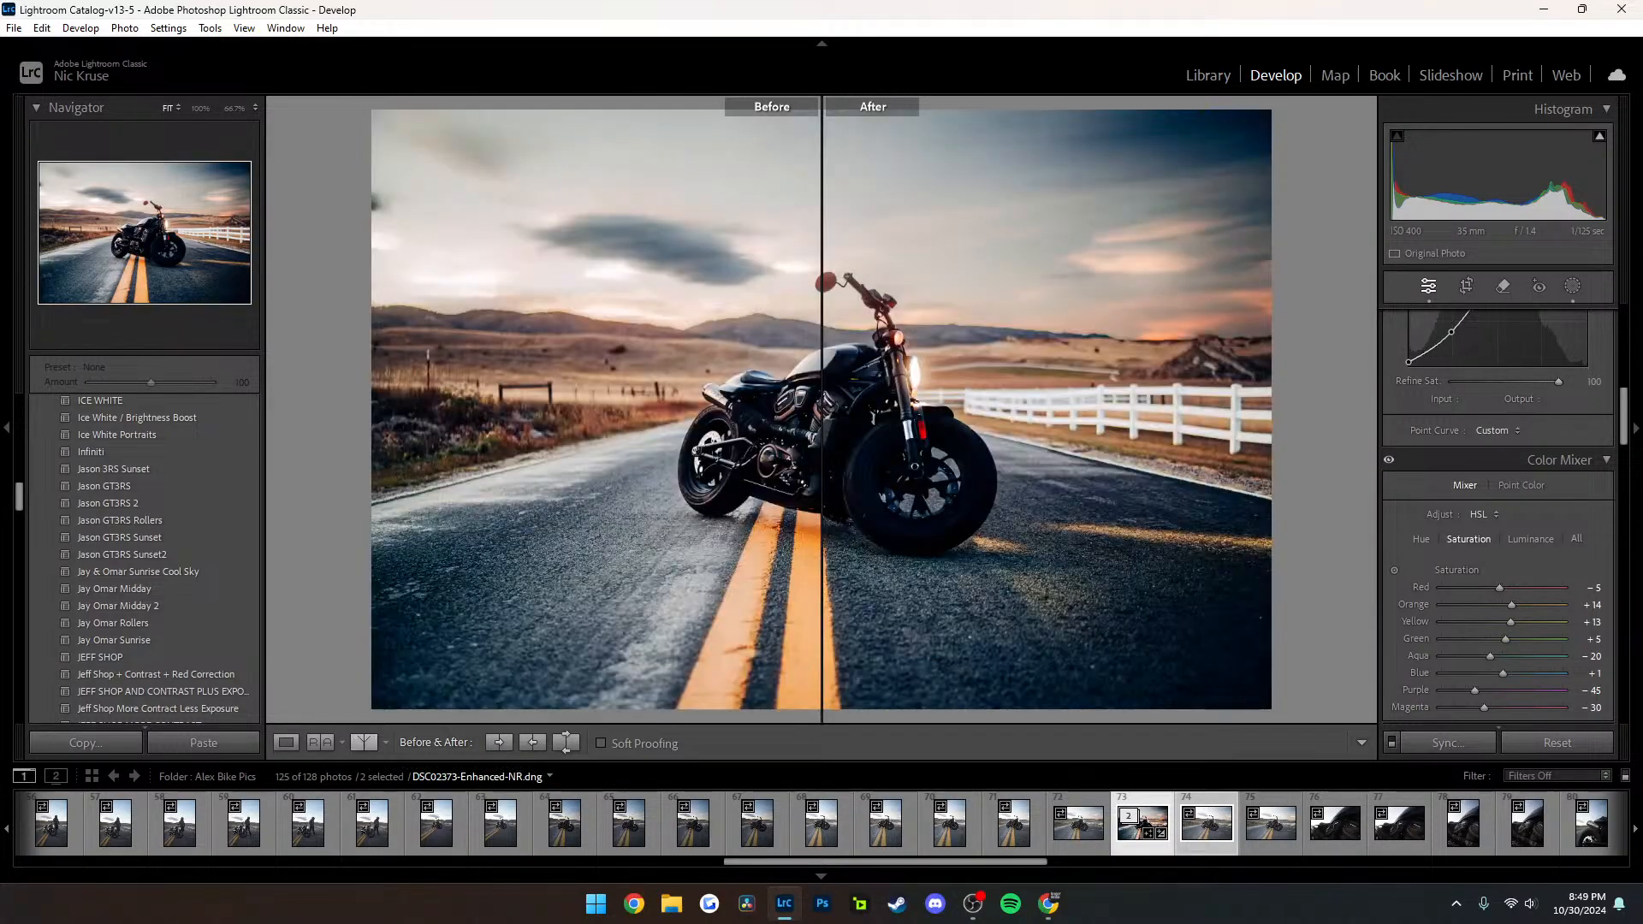
{"action": "left_click", "coordinate": [364, 742]}
{"action": "left_click", "coordinate": [364, 742]}
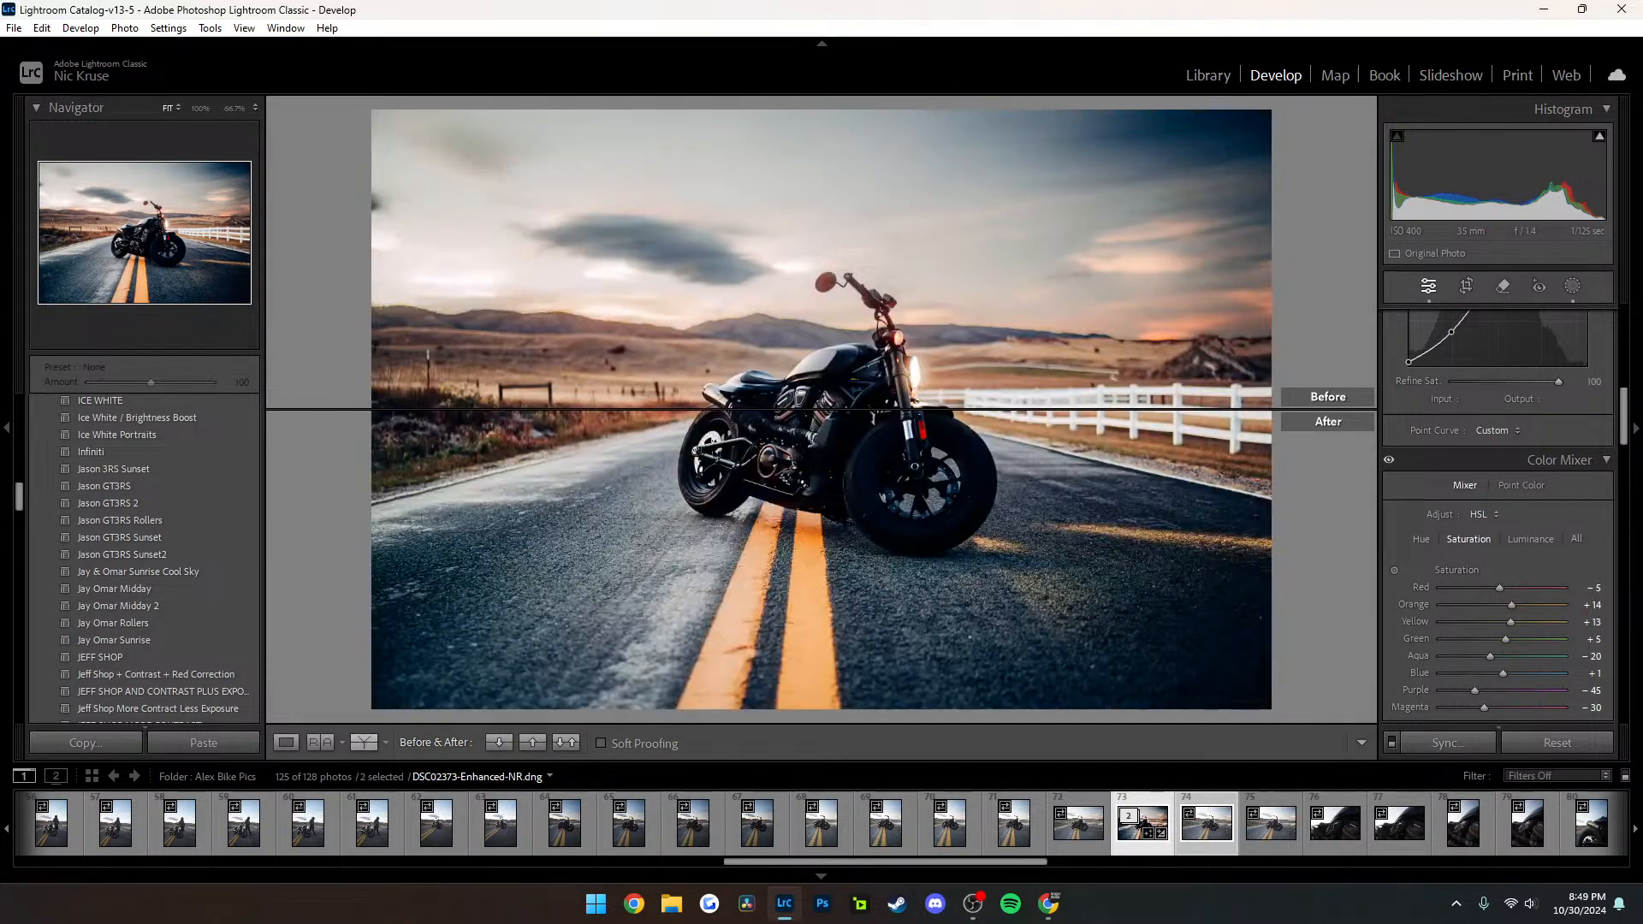
{"action": "key", "text": "y"}
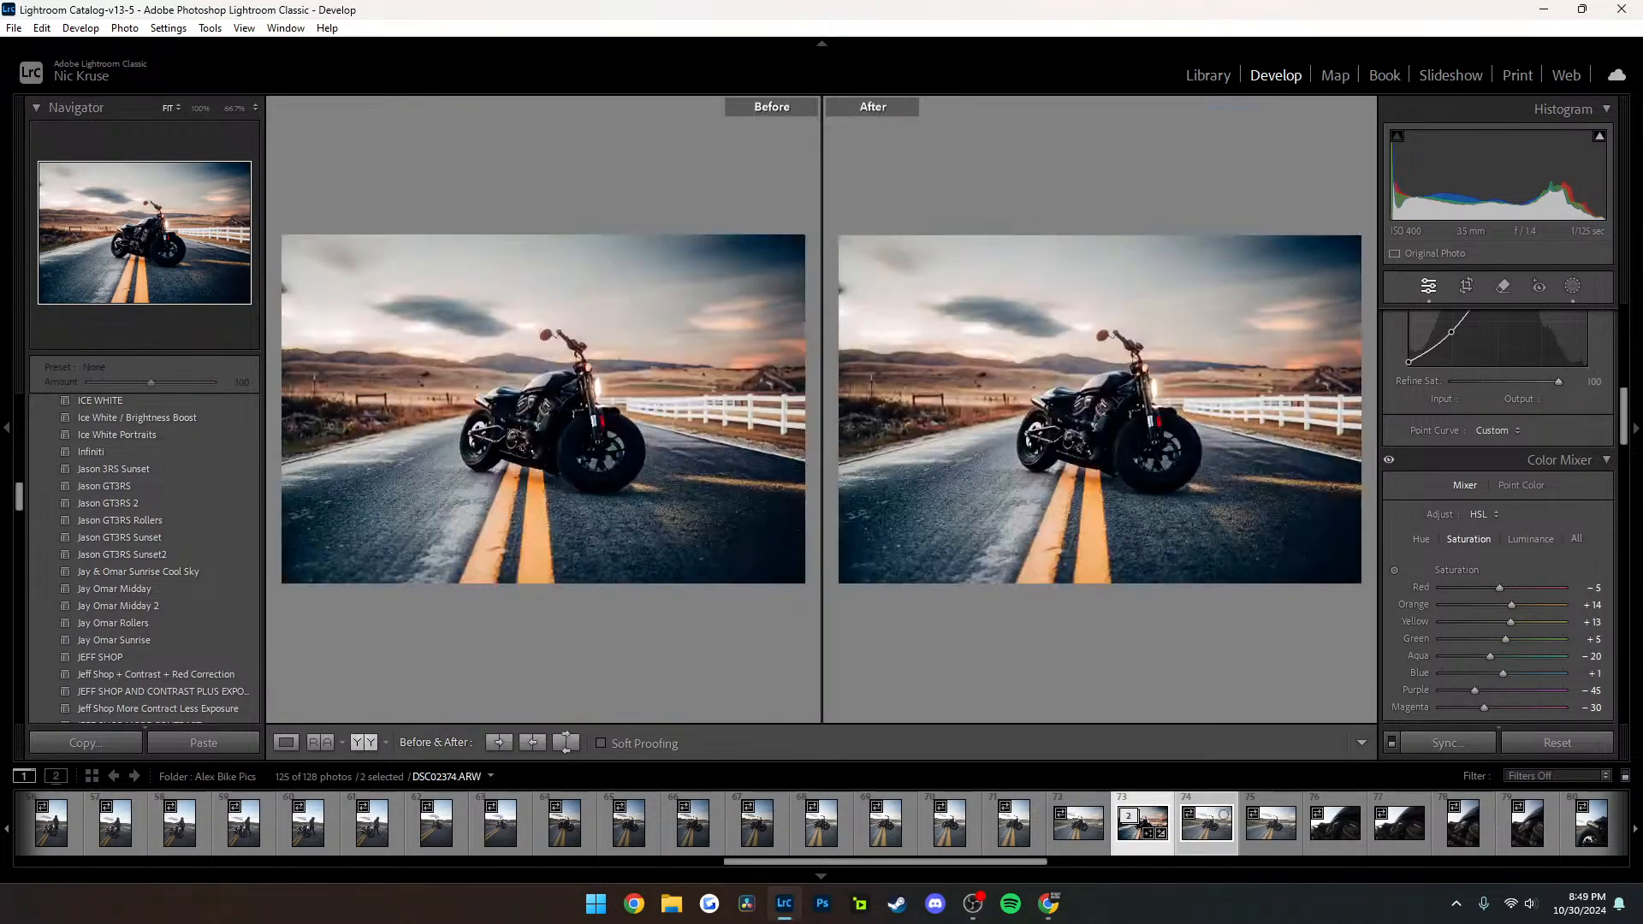
Return to the single-image view and compare the horizontal engine close-up DSC02377.ARW with the vertical one after it
{"action": "left_click", "coordinate": [1288, 814]}
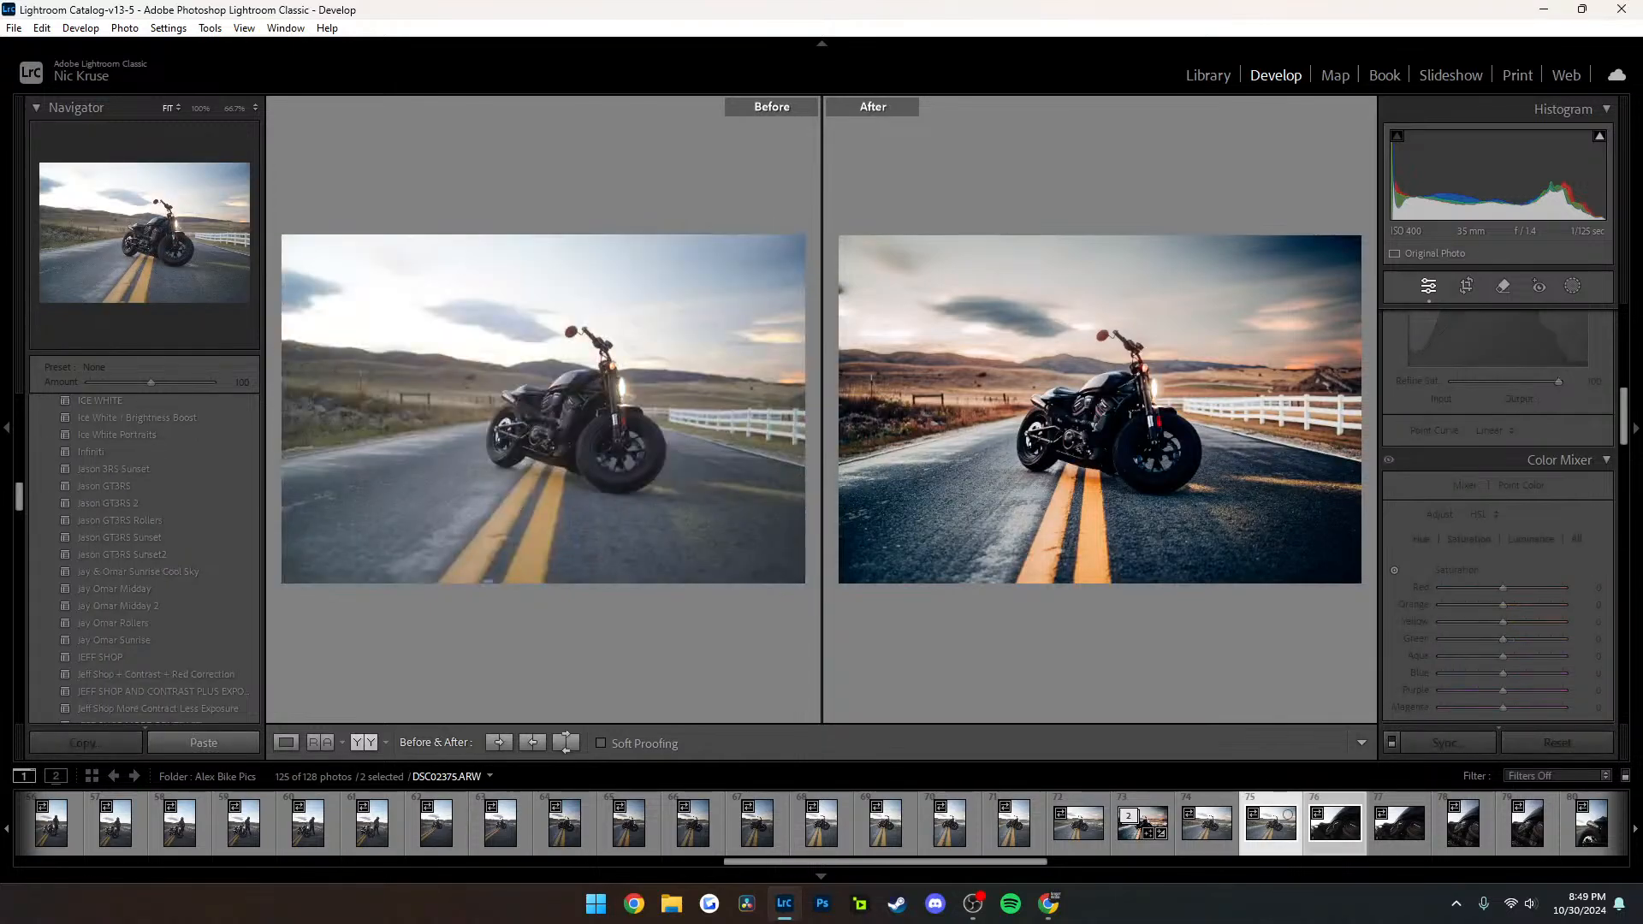
{"action": "left_click", "coordinate": [286, 743]}
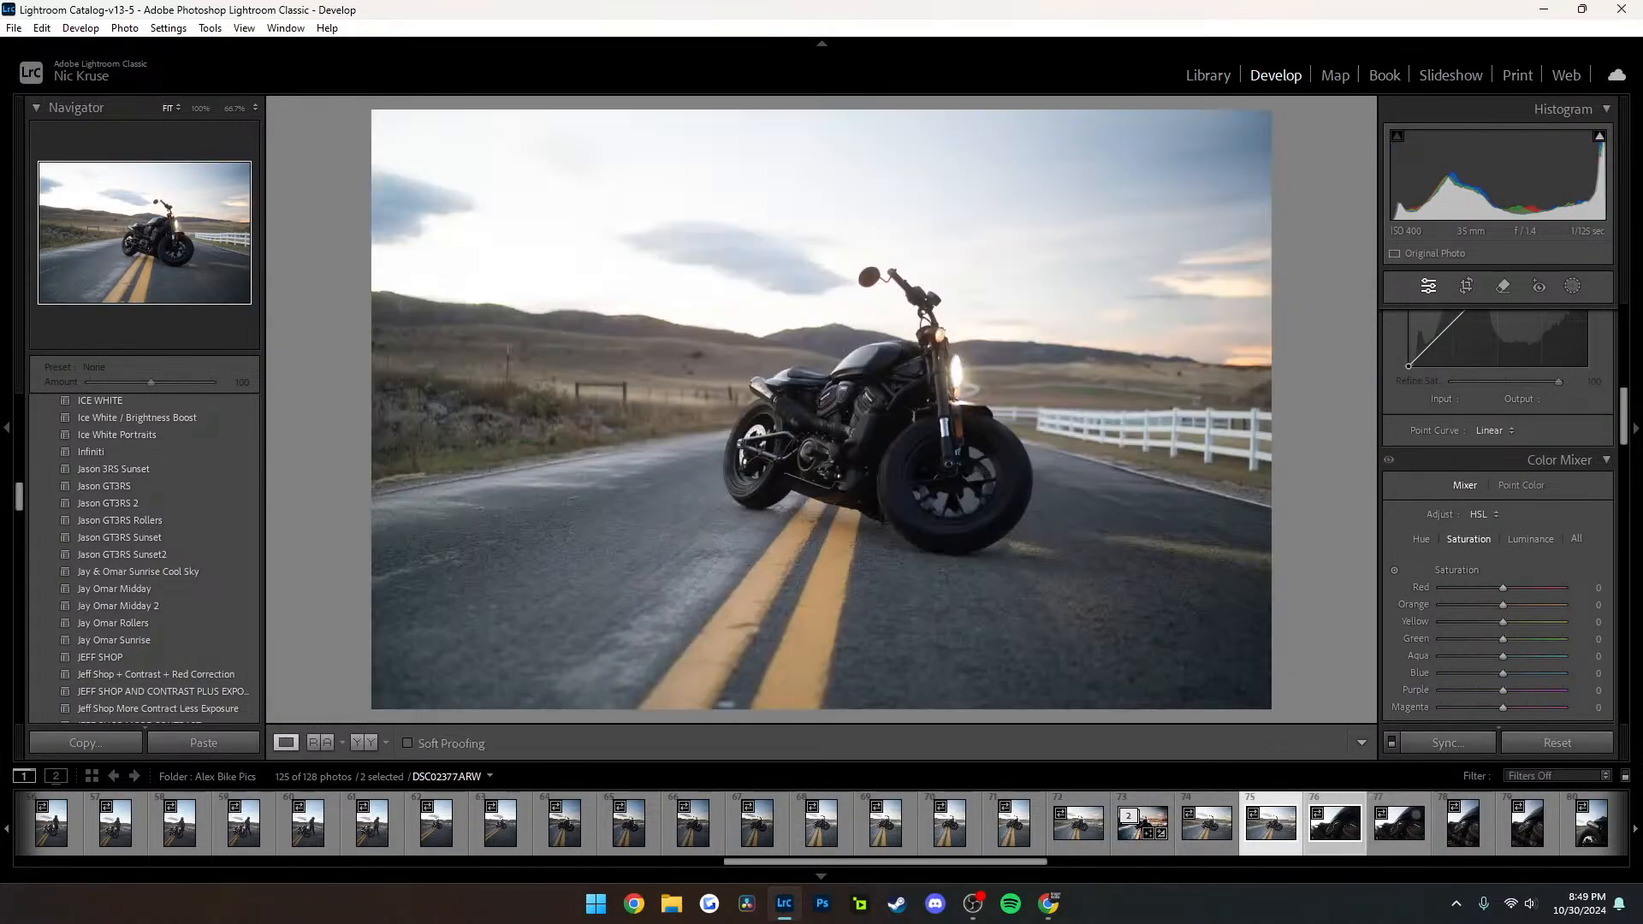
{"action": "left_click", "coordinate": [1399, 823]}
{"action": "left_click", "coordinate": [1462, 823], "text": "shift"}
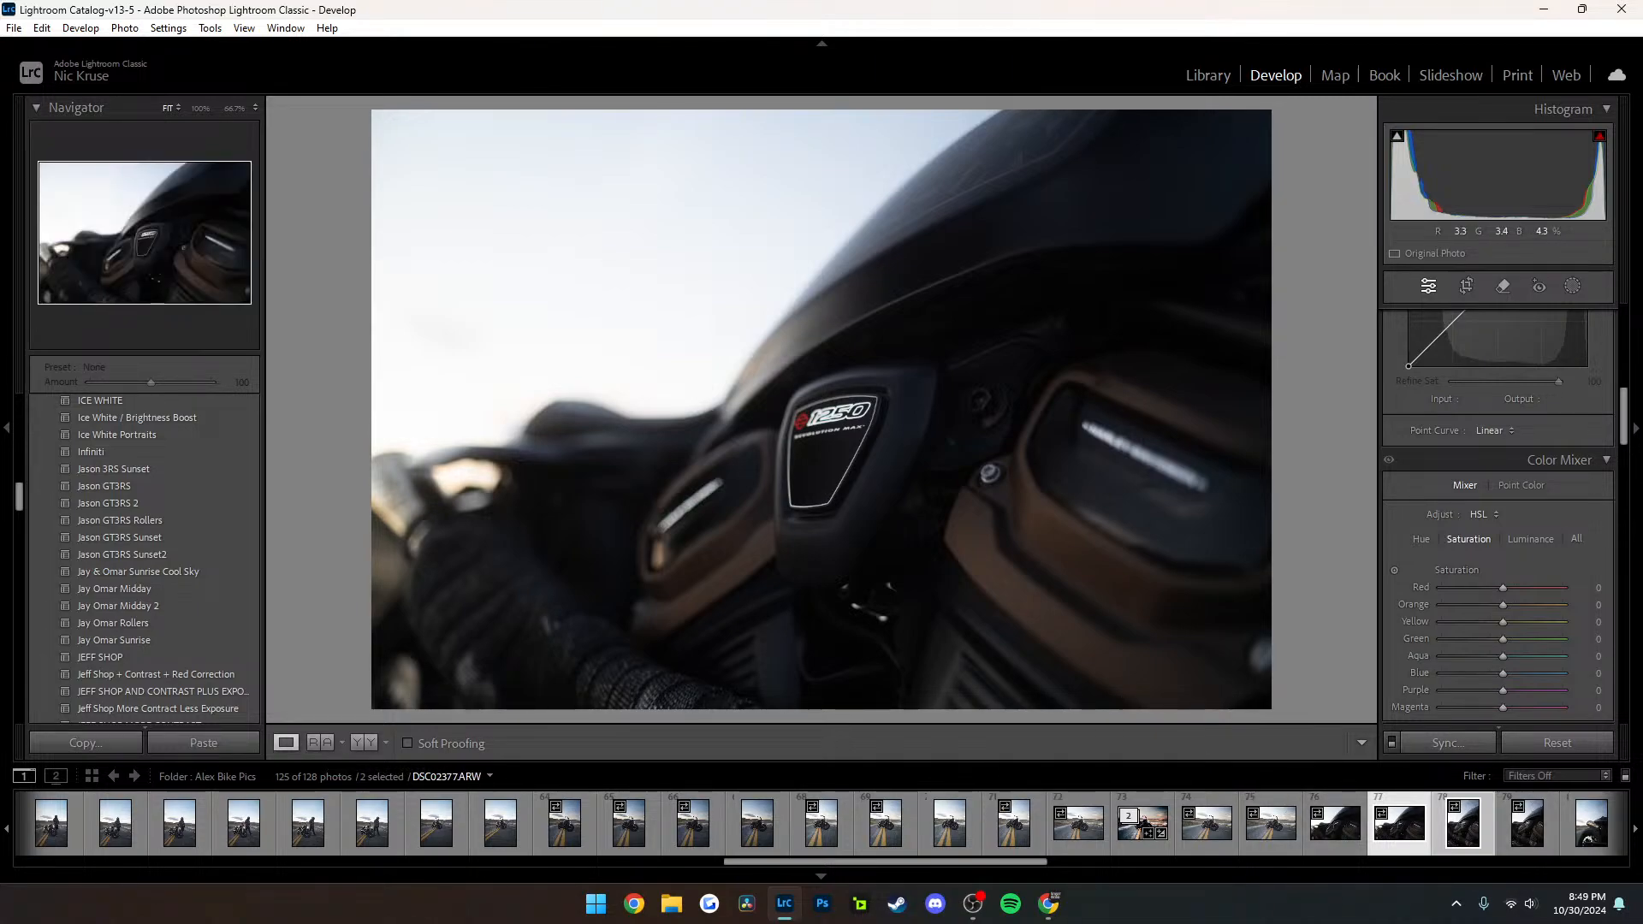
{"action": "key", "text": "c"}
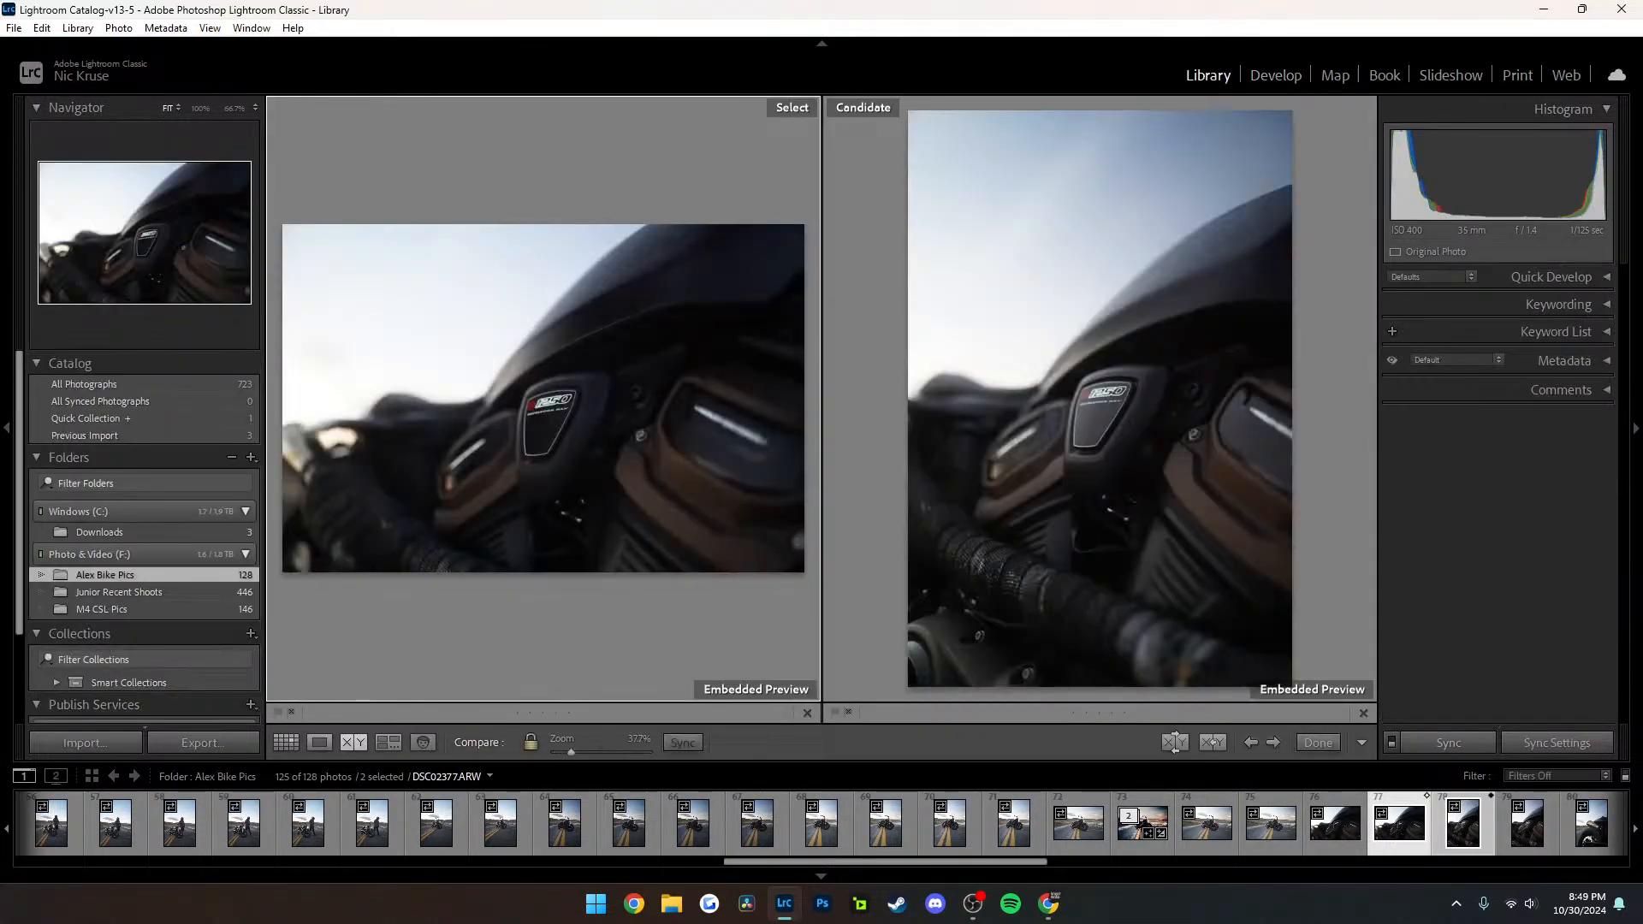
Leave the comparison and display the unedited parked-motorcycle photo DSC02375.ARW as a single image in the Library
{"action": "key", "text": "g"}
{"action": "key", "text": "e"}
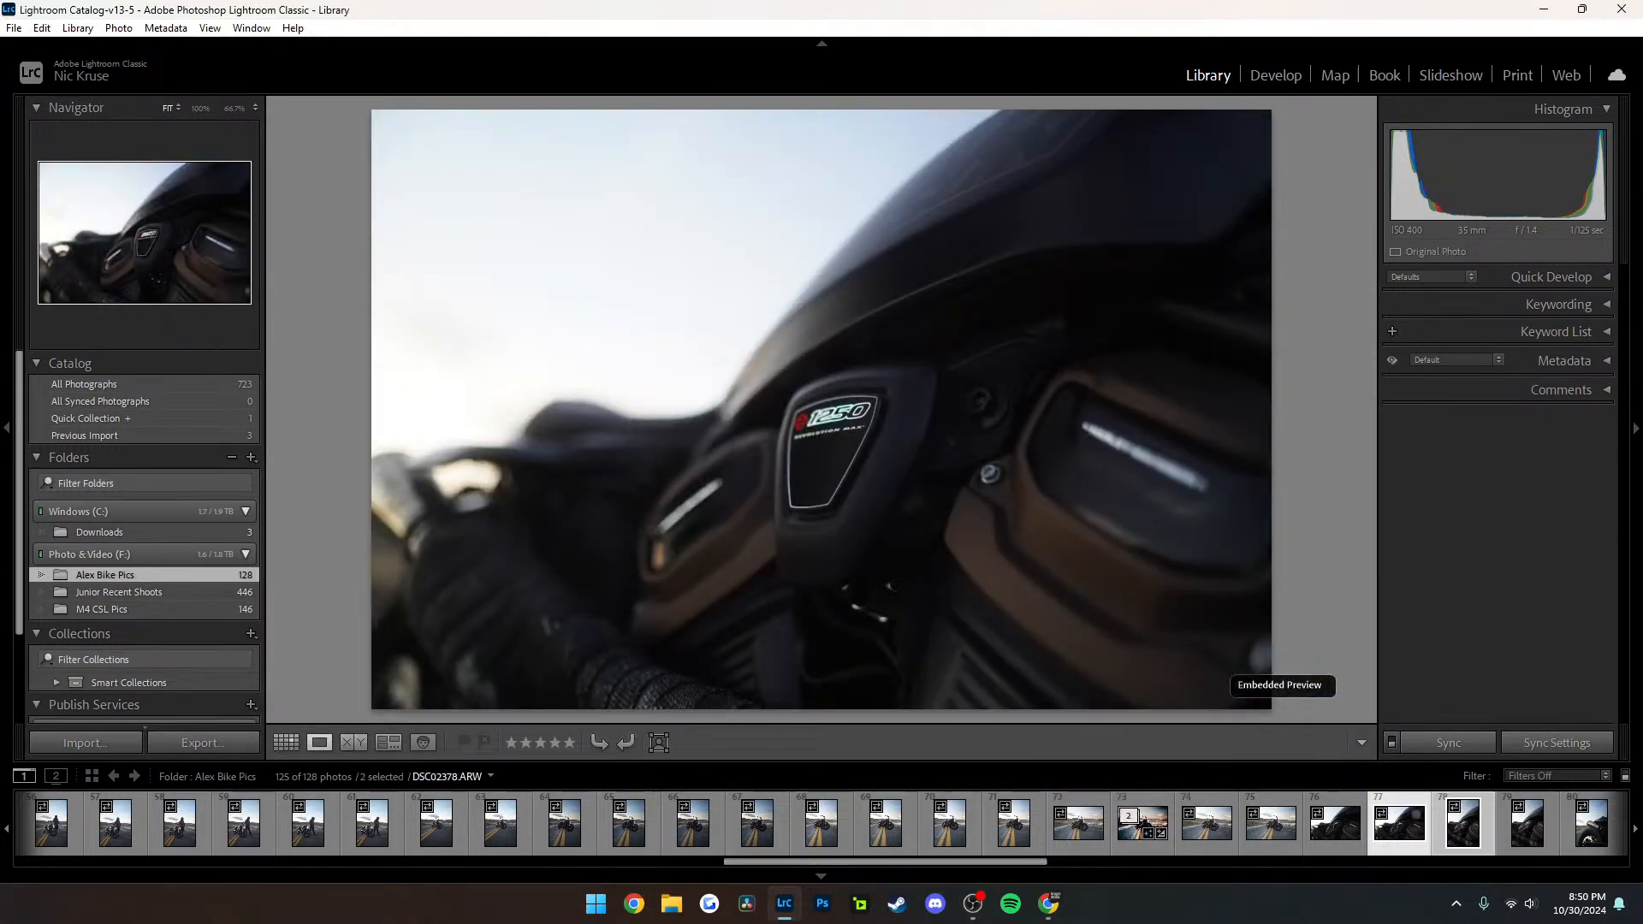
{"action": "key", "text": "Left"}
{"action": "key", "text": "Left"}
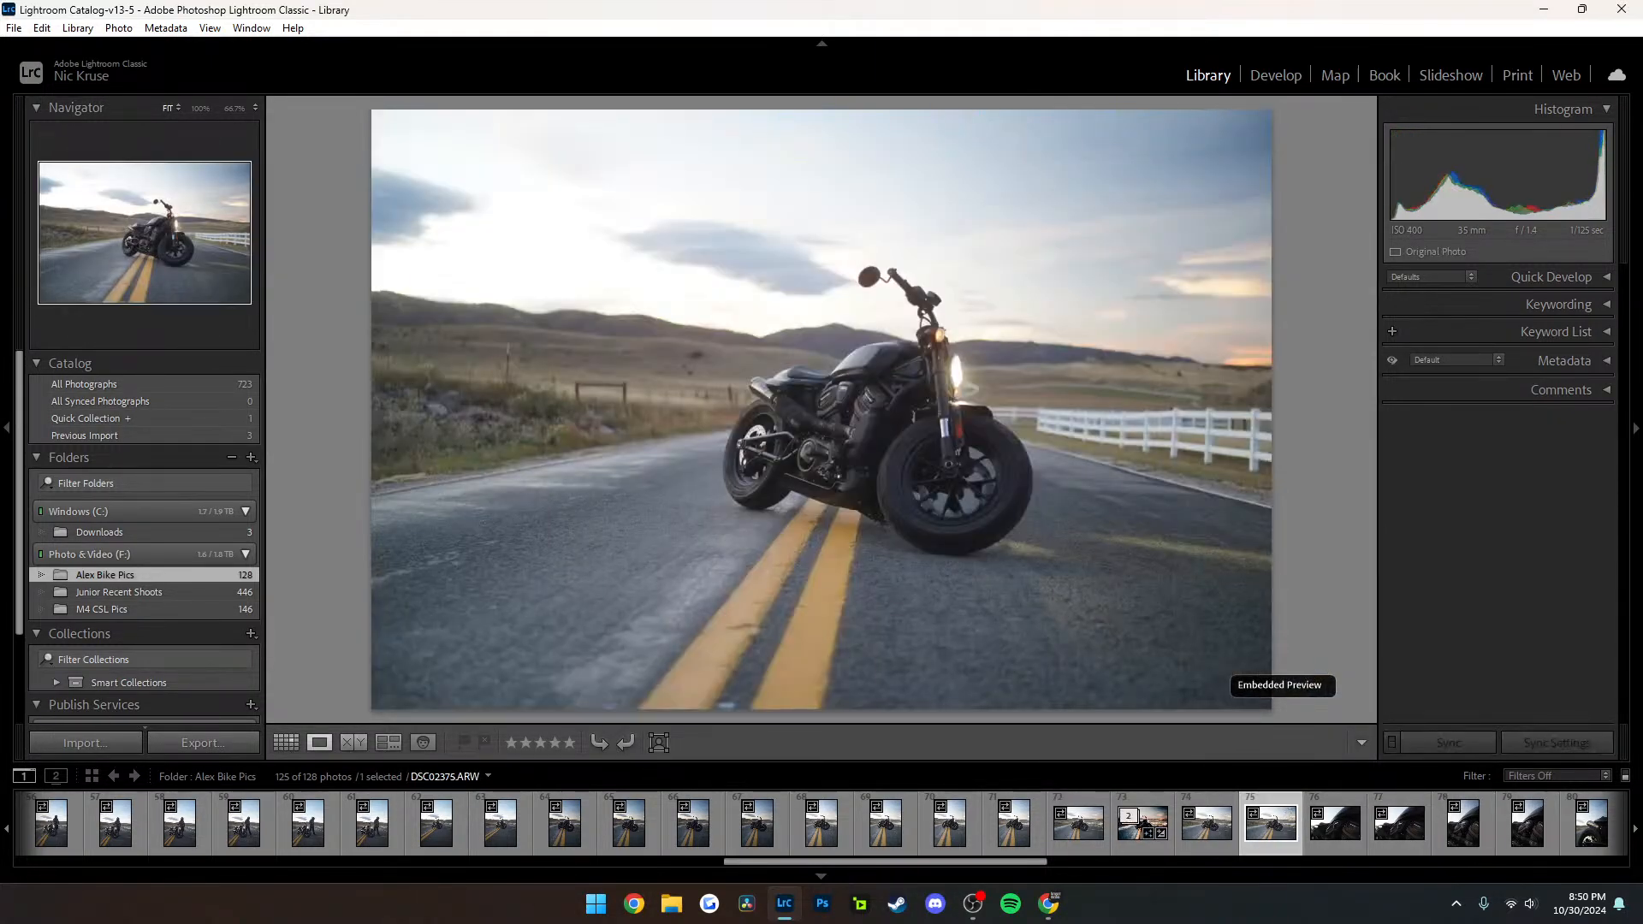
In Develop, apply the develop settings of the edited photo DSC02373-Enhanced-NR.dng to DSC02374.ARW
{"action": "key", "text": "d"}
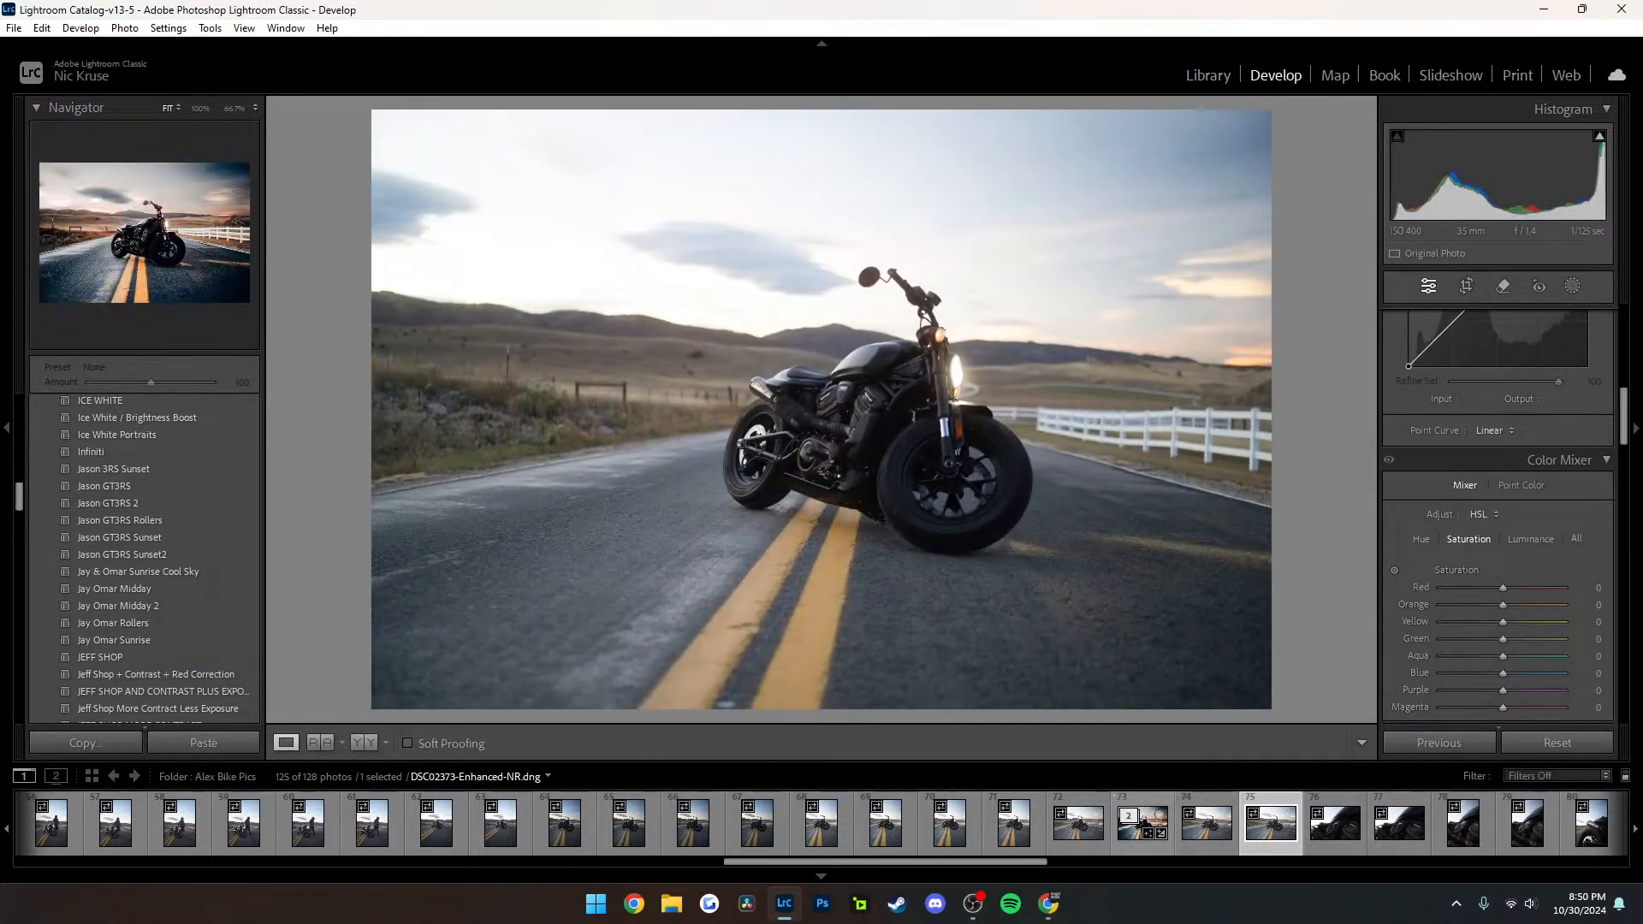
{"action": "right_click", "coordinate": [1206, 824]}
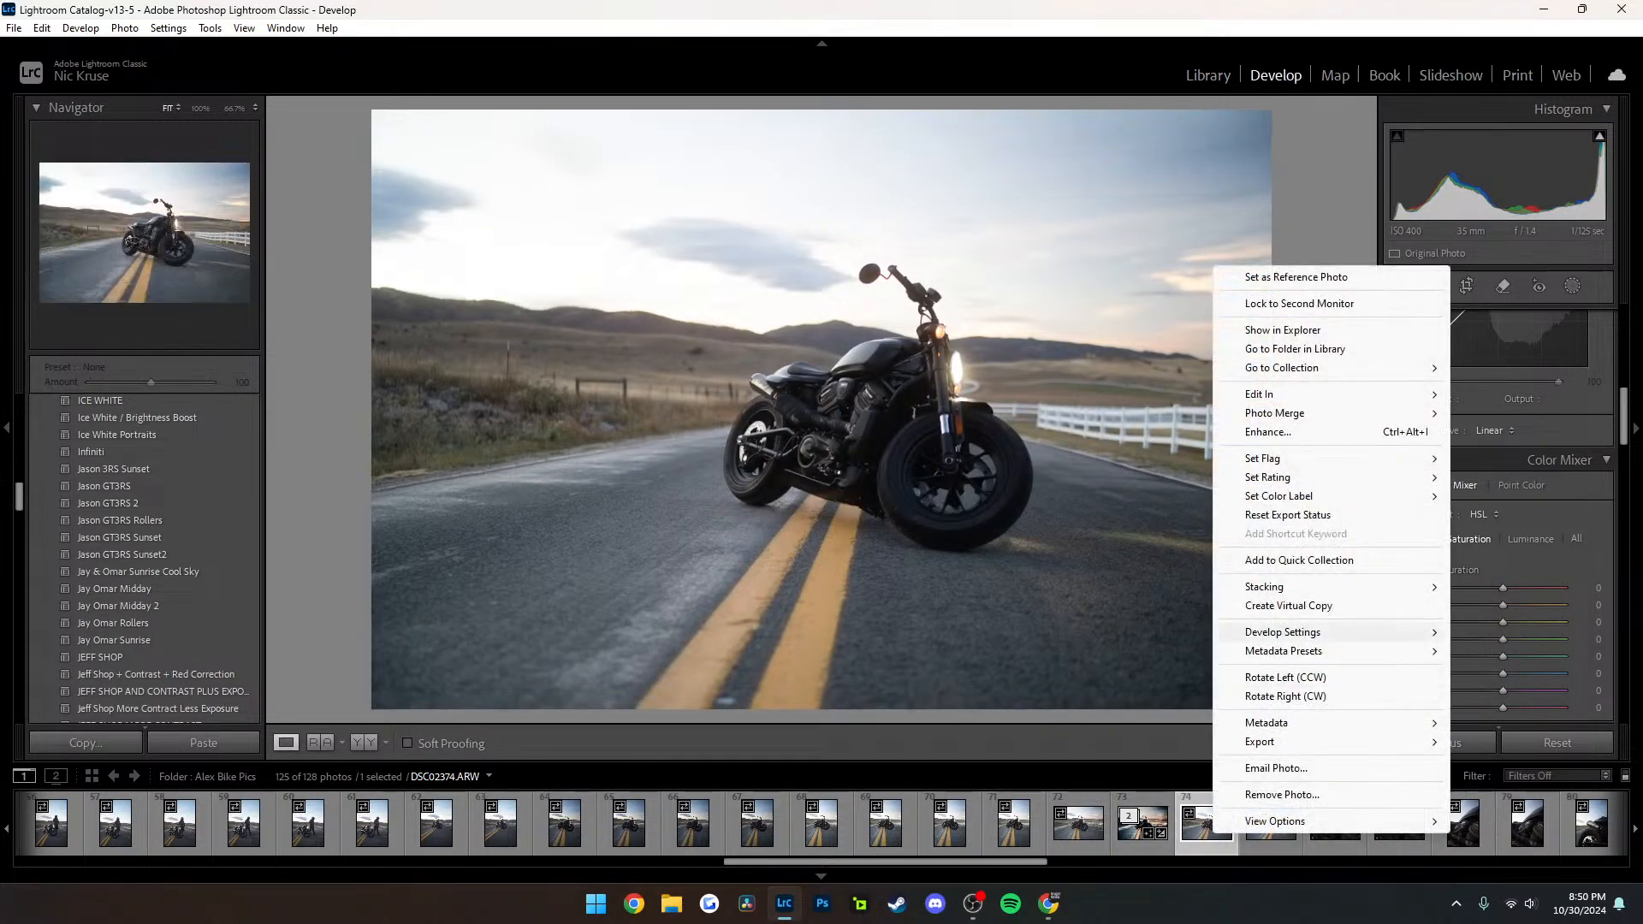
{"action": "mouse_move", "coordinate": [1284, 633]}
{"action": "left_click", "coordinate": [1078, 424]}
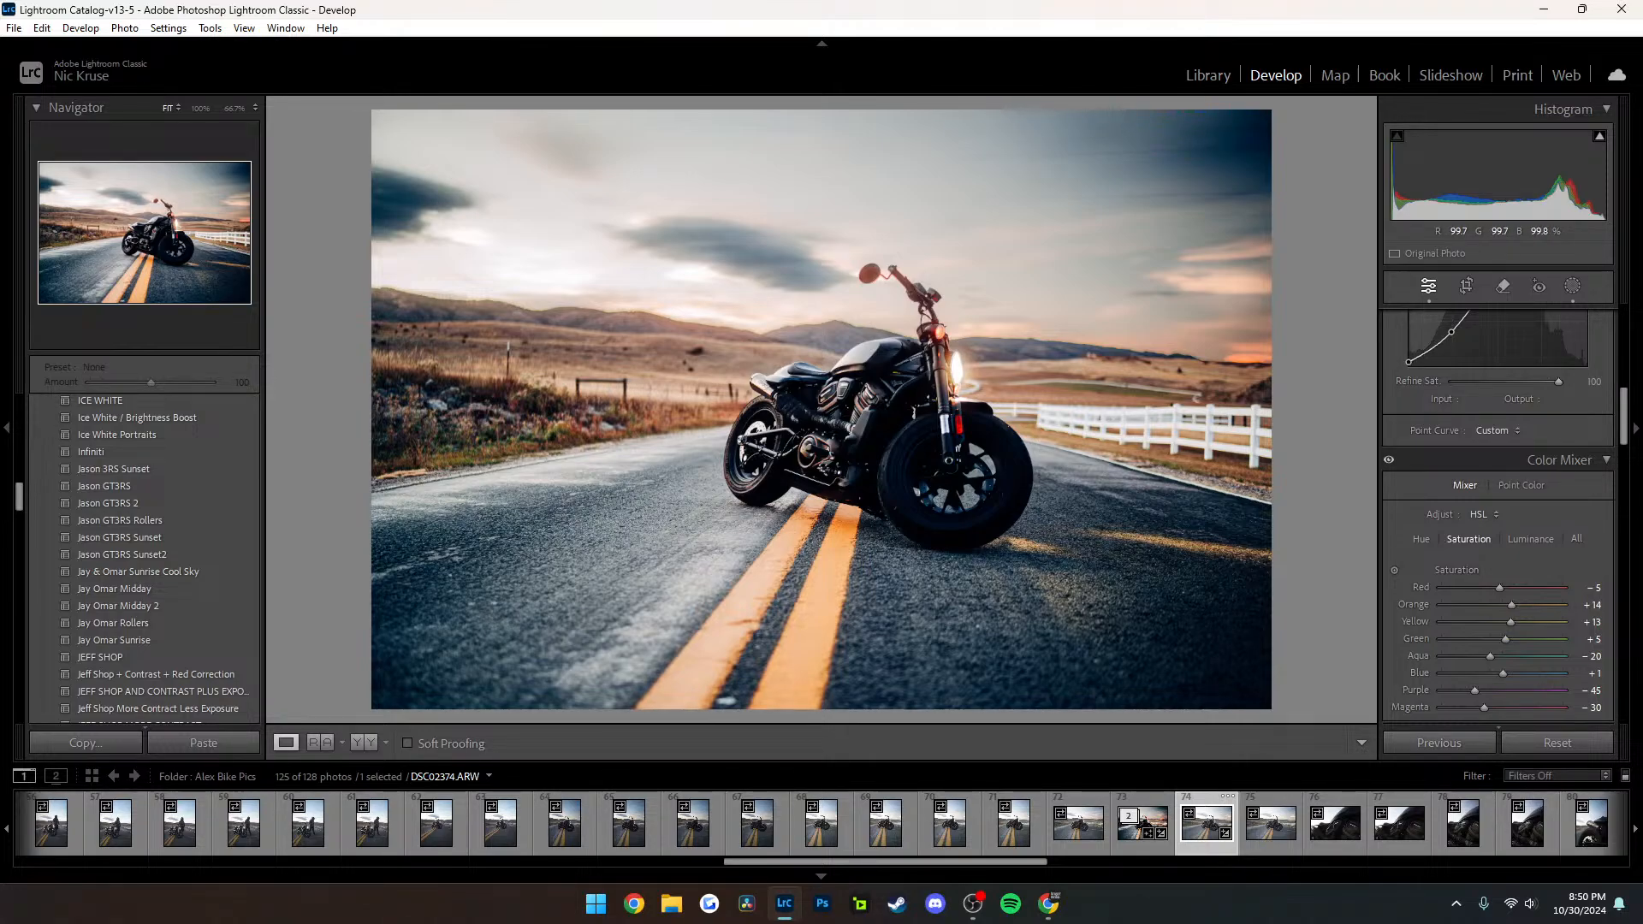
Review DSC02374.ARW before and after the edit, first full-frame, side by side, and finally in the left/right split view
{"action": "key", "text": "backslash"}
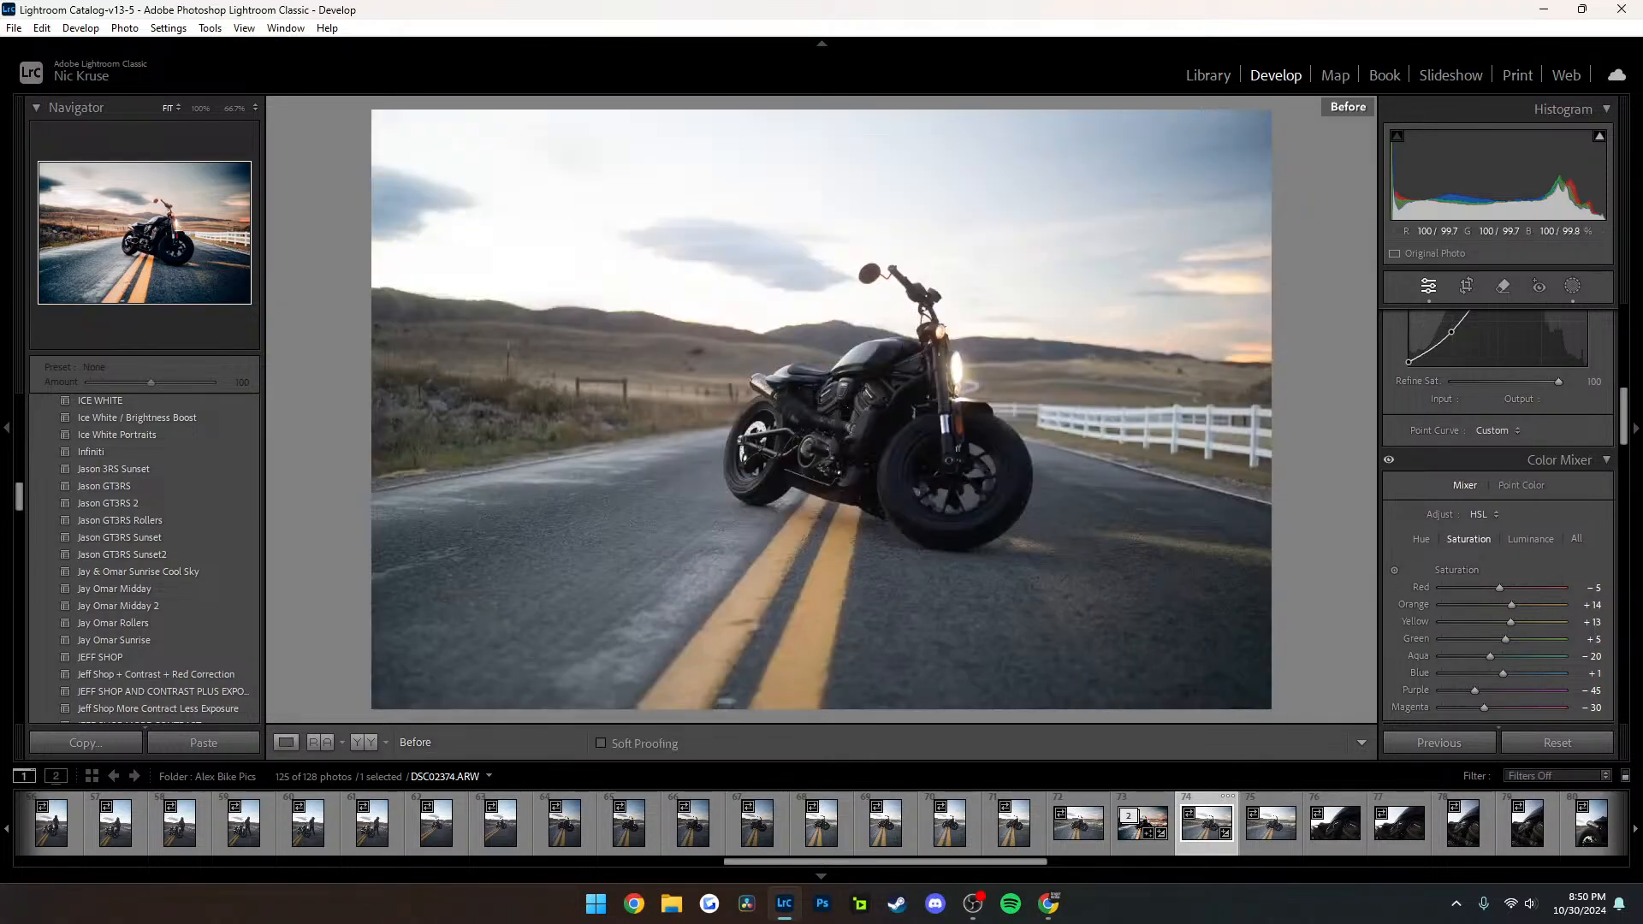
{"action": "key", "text": "backslash"}
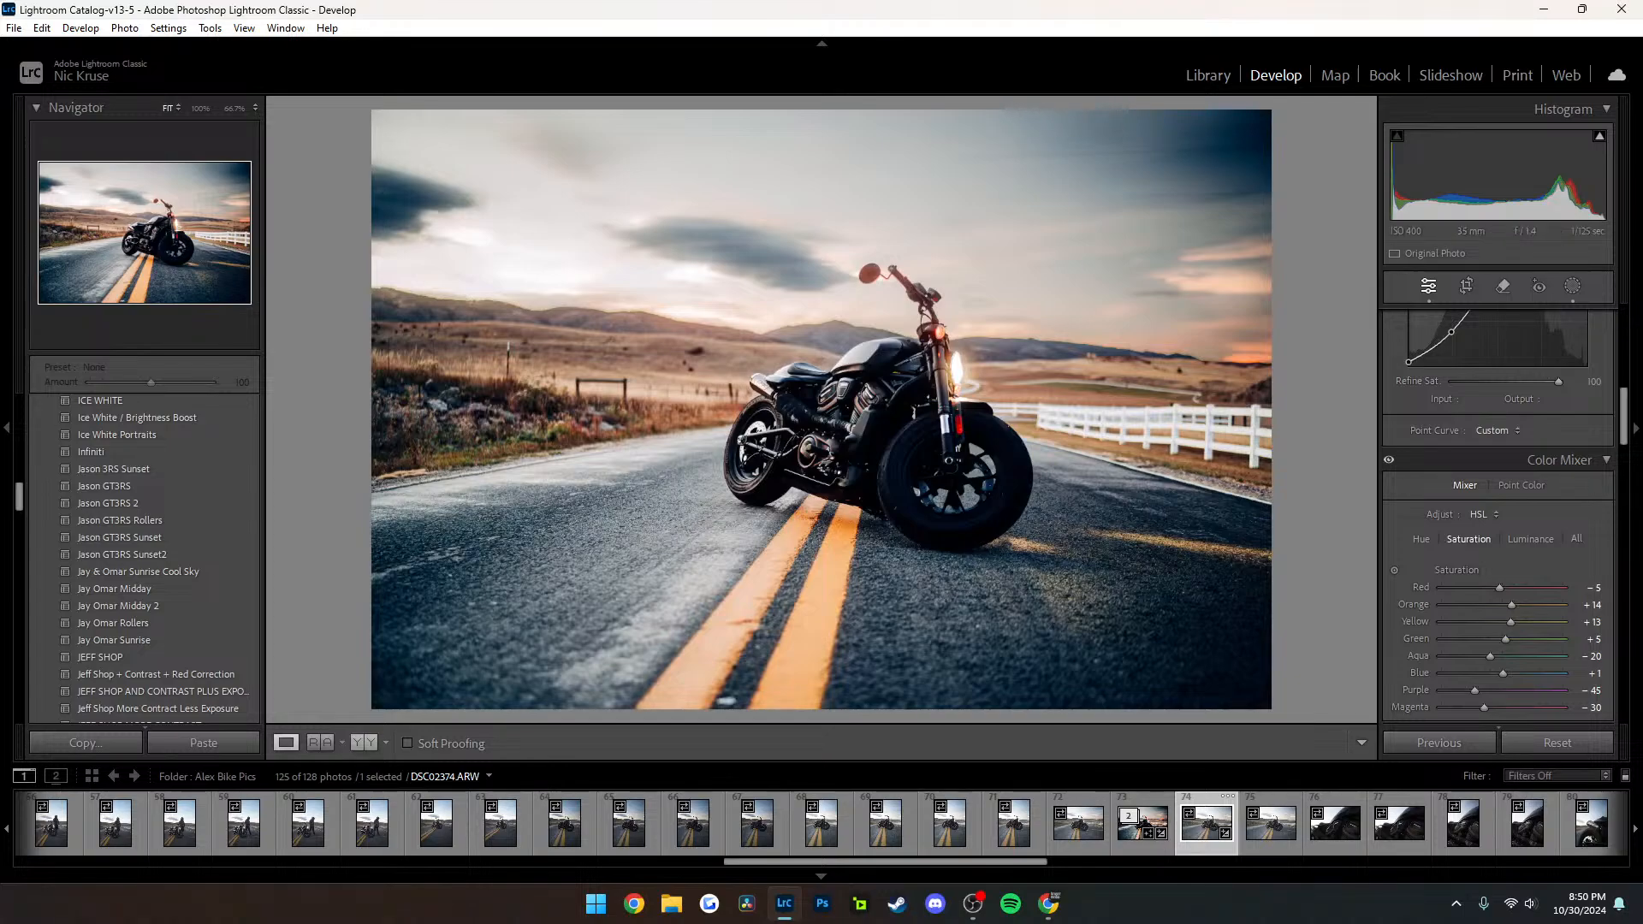
{"action": "key", "text": "y"}
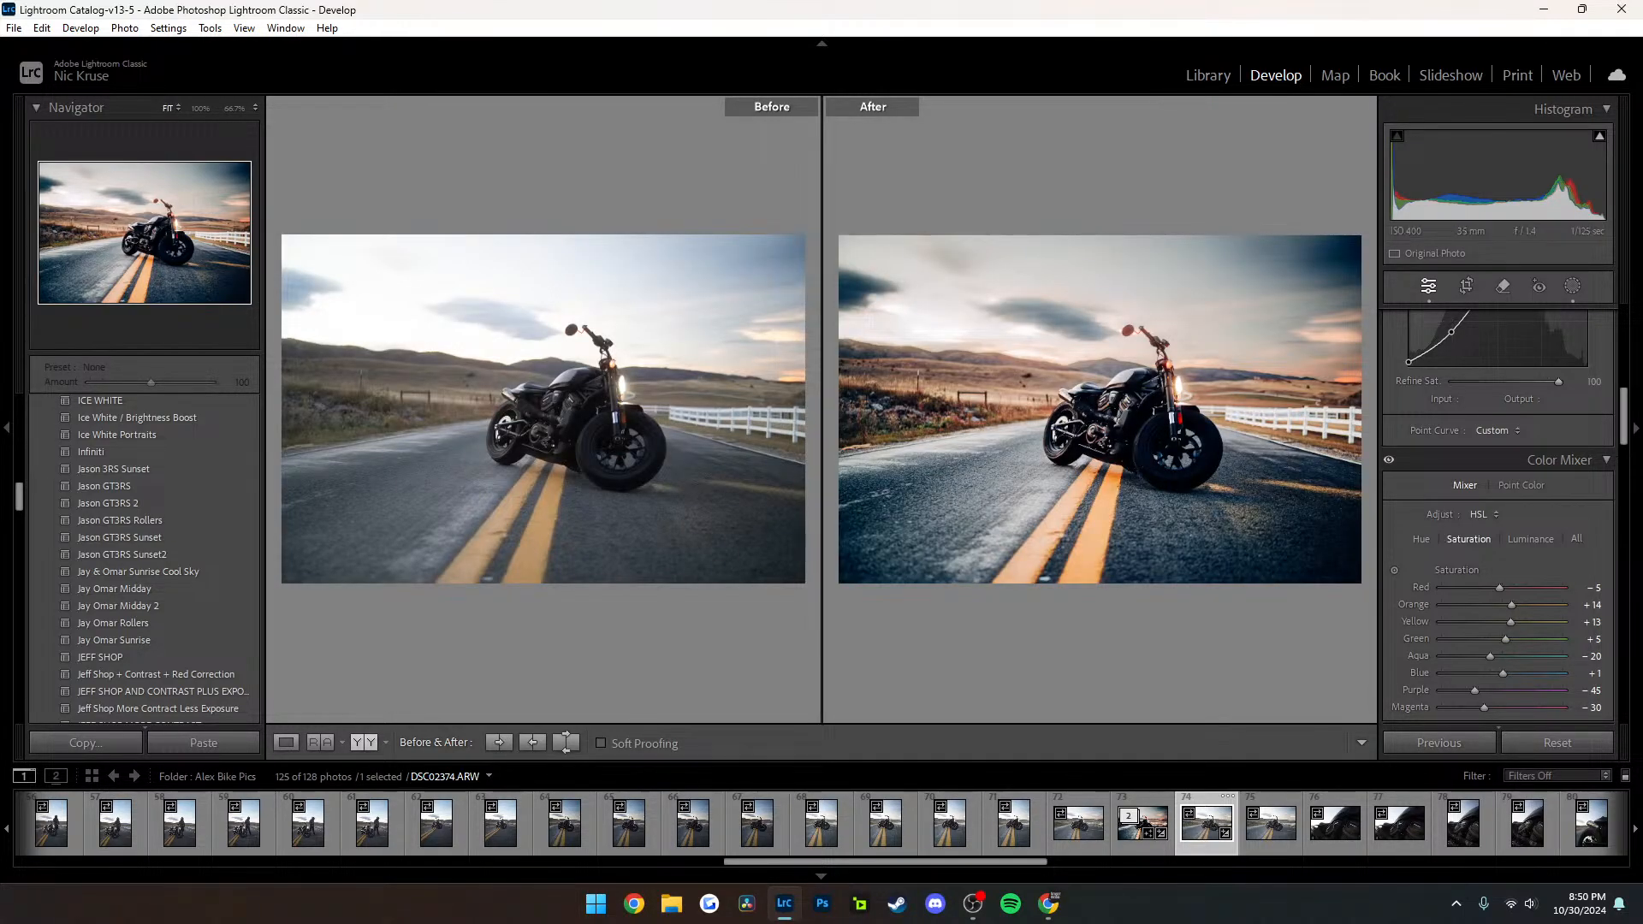
{"action": "left_click", "coordinate": [364, 743]}
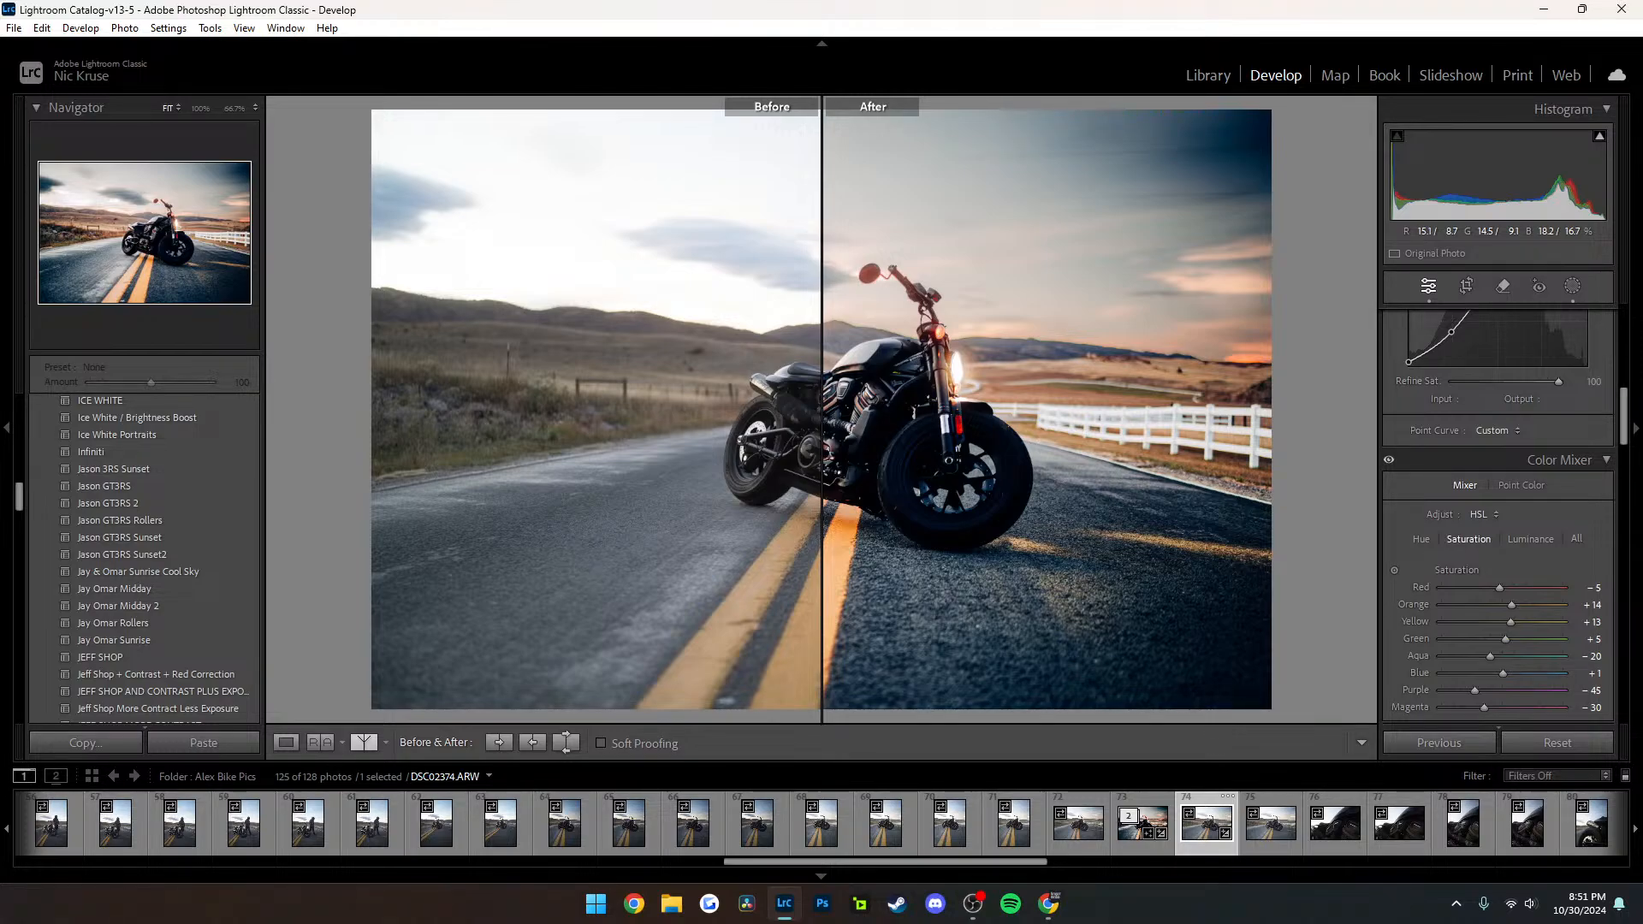
Compare the vertical motorcycle photo DSC02368.ARW with the one after it, and return to the edited horizontal photo DSC02374.ARW
{"action": "left_click", "coordinate": [821, 823]}
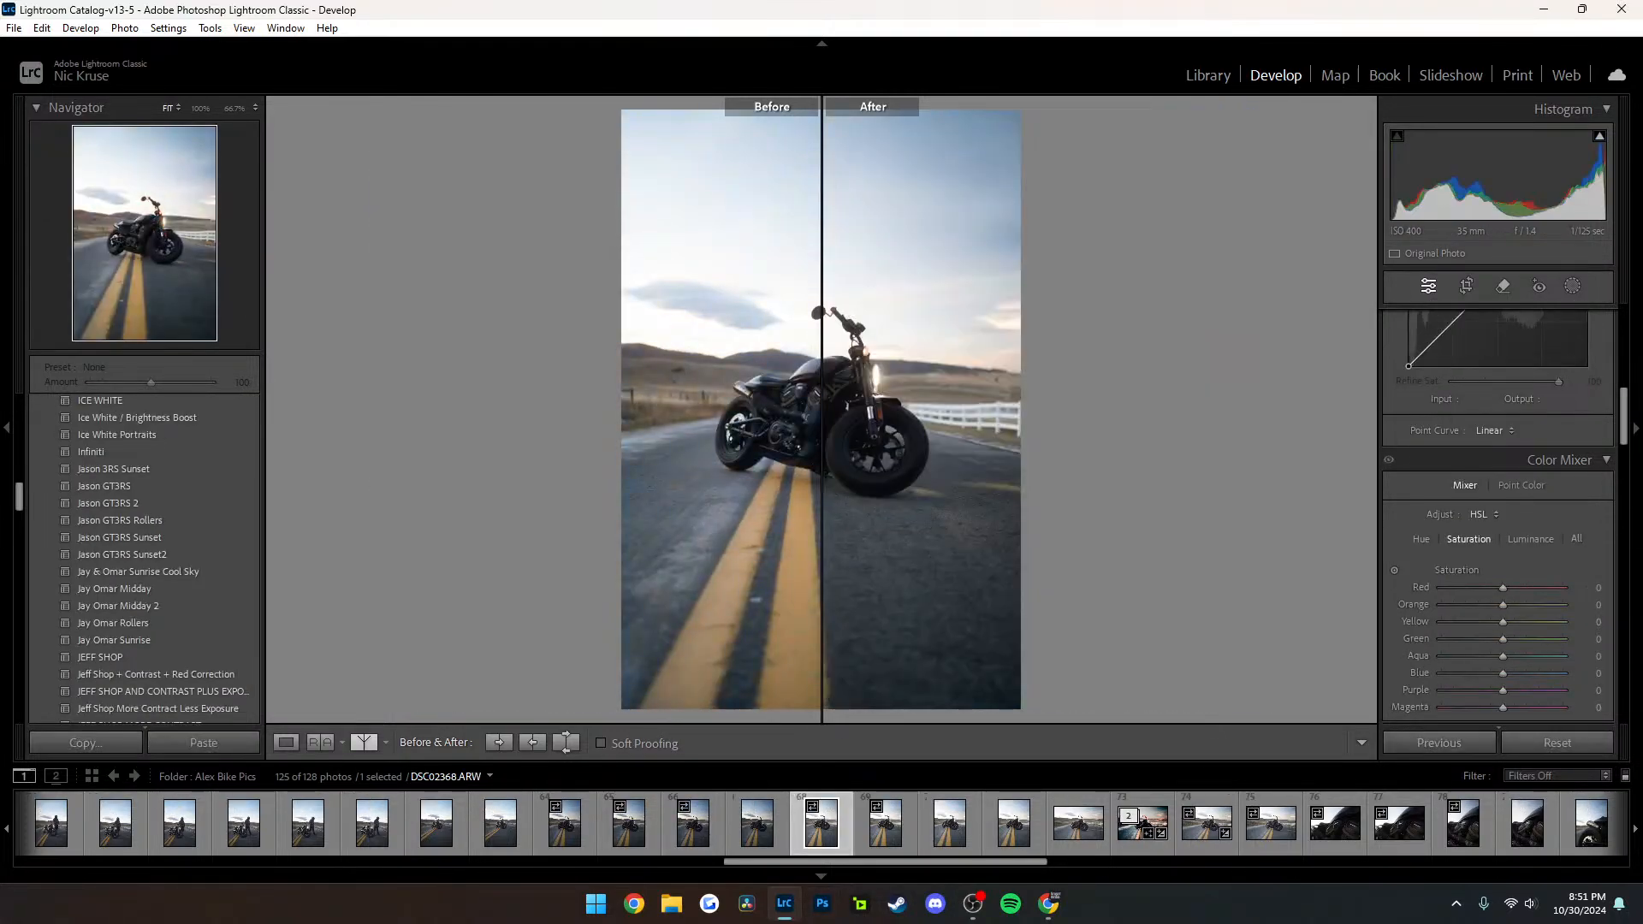
{"action": "key", "text": "c"}
{"action": "double_click", "coordinate": [885, 823]}
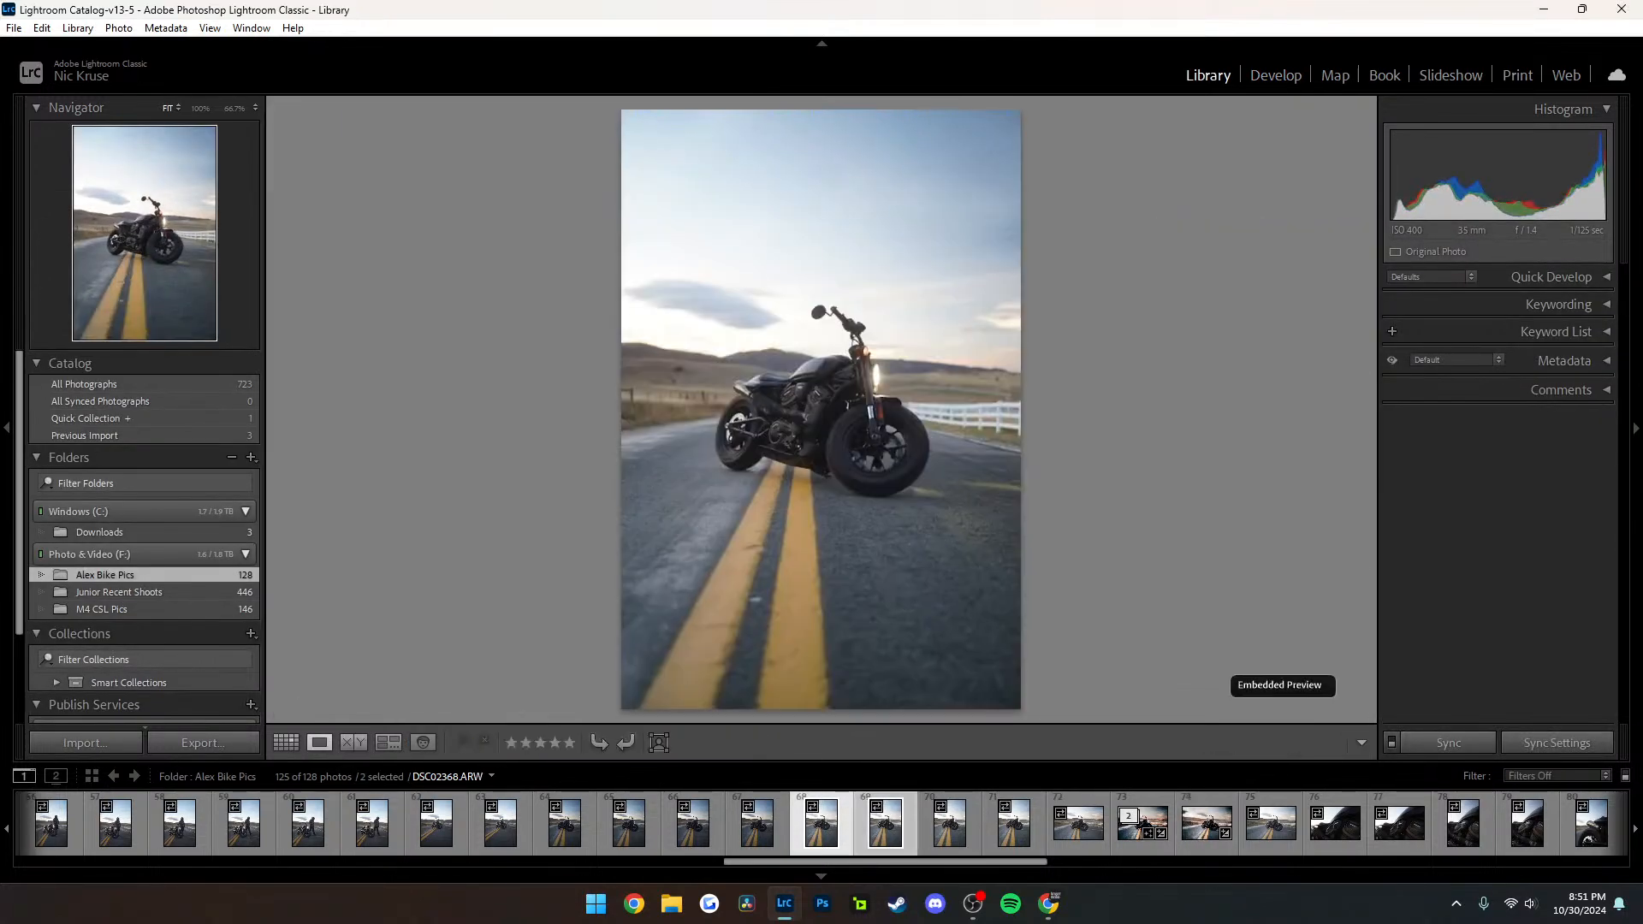
{"action": "left_click", "coordinate": [1207, 824]}
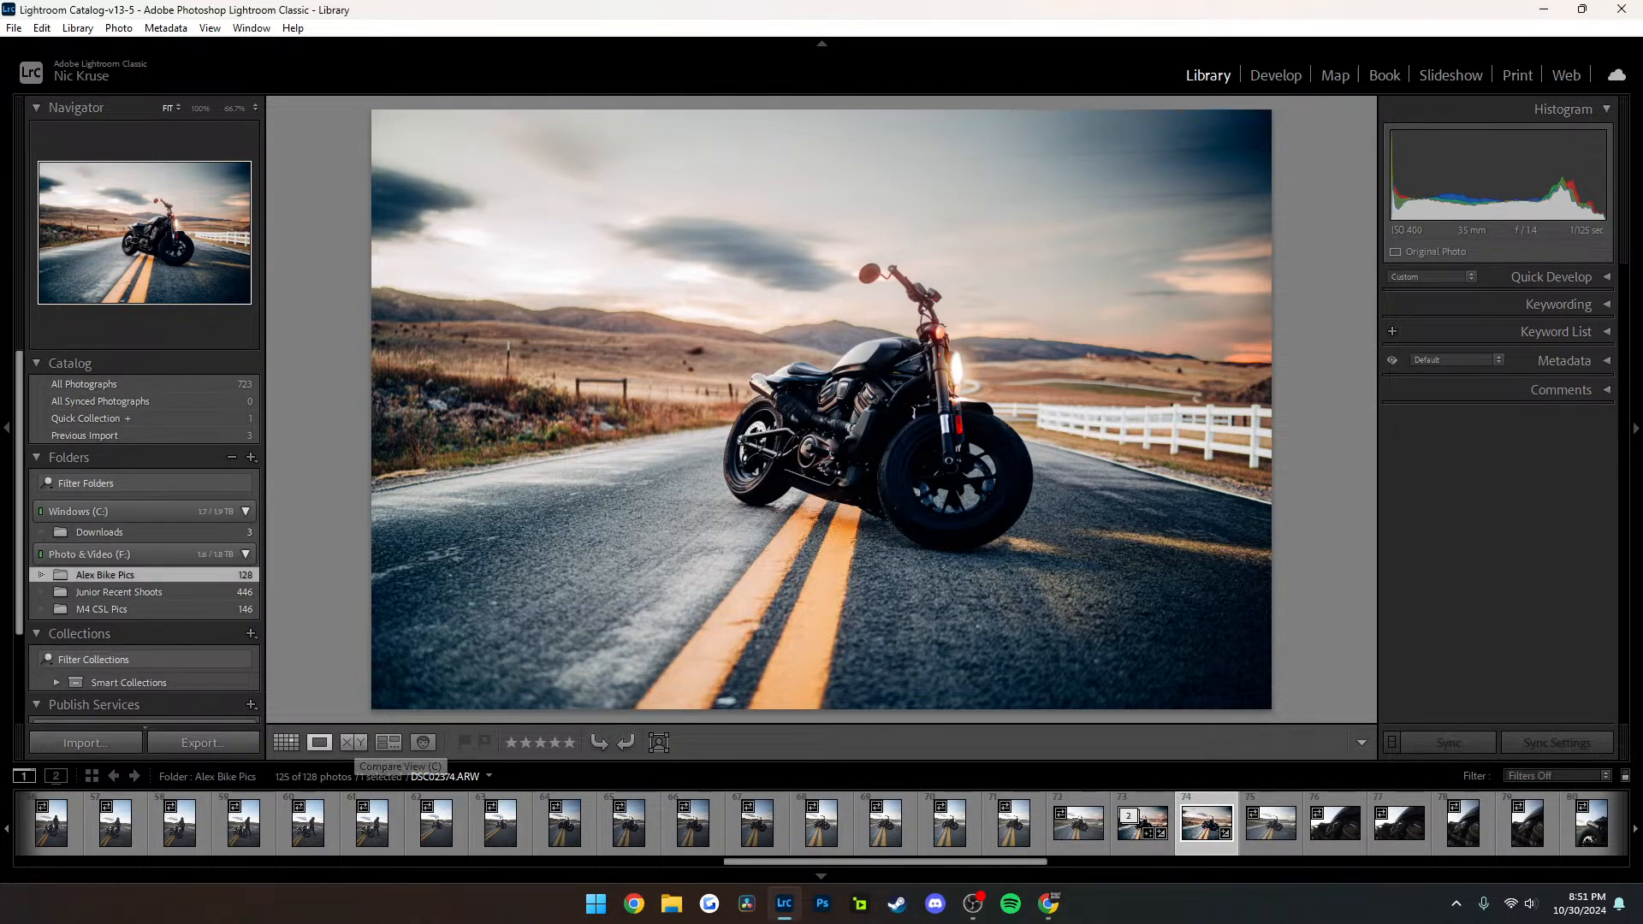
Open the Junior Recent Shoots folder and compare the edited DSC02172.ARW with the unedited DSC02163.ARW before going back to the grid
{"action": "left_click", "coordinate": [128, 593]}
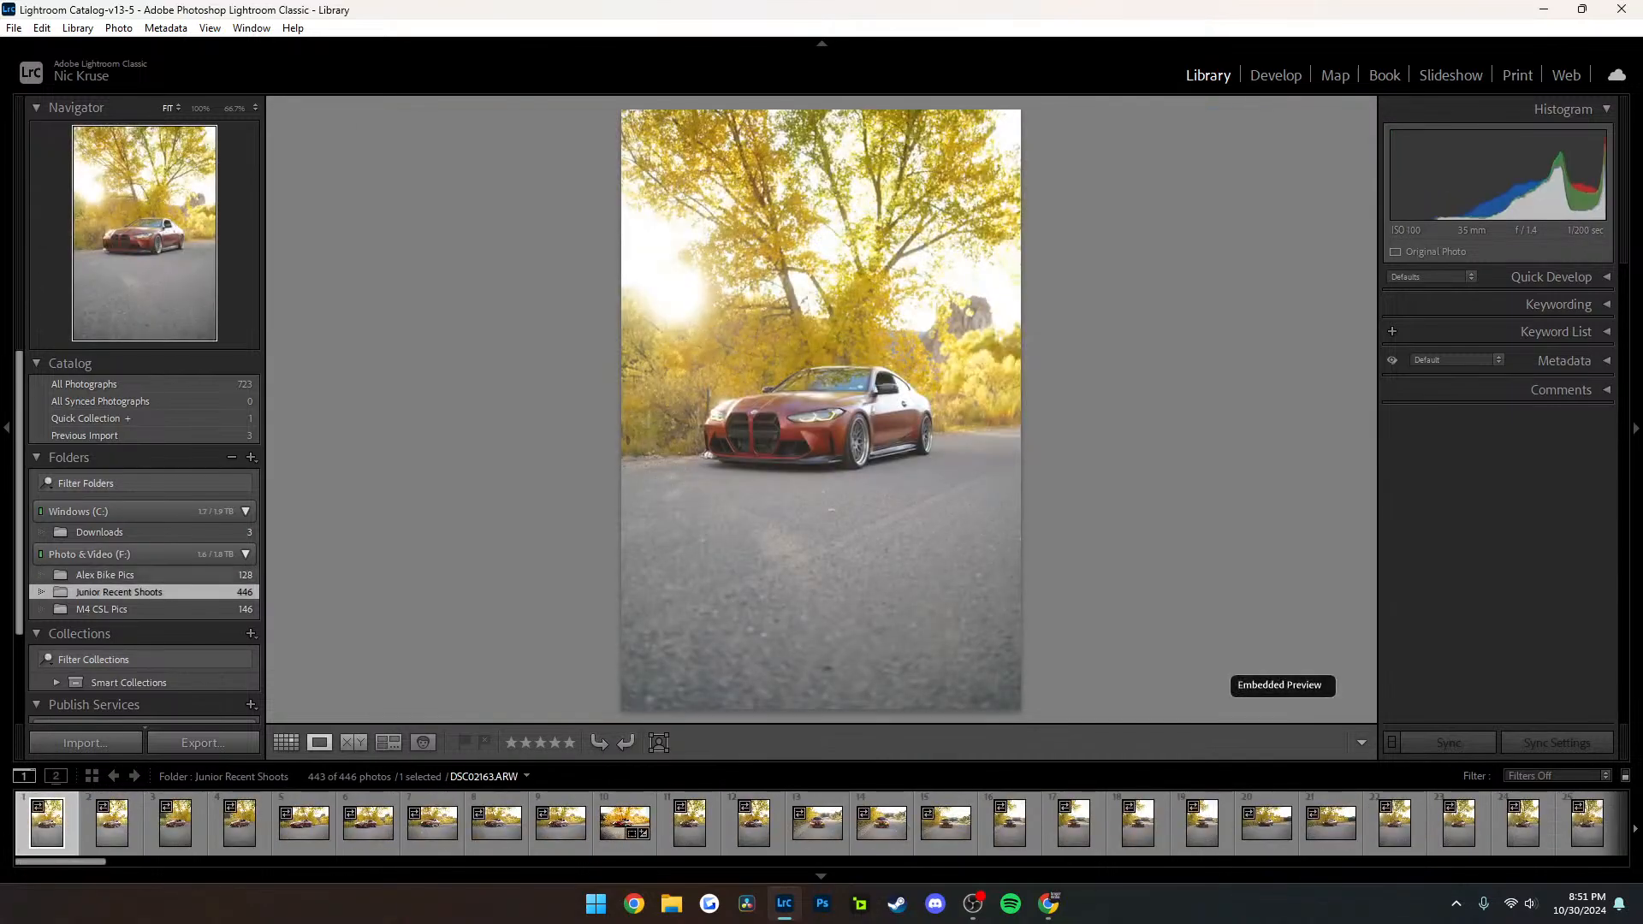
{"action": "left_click", "coordinate": [626, 824]}
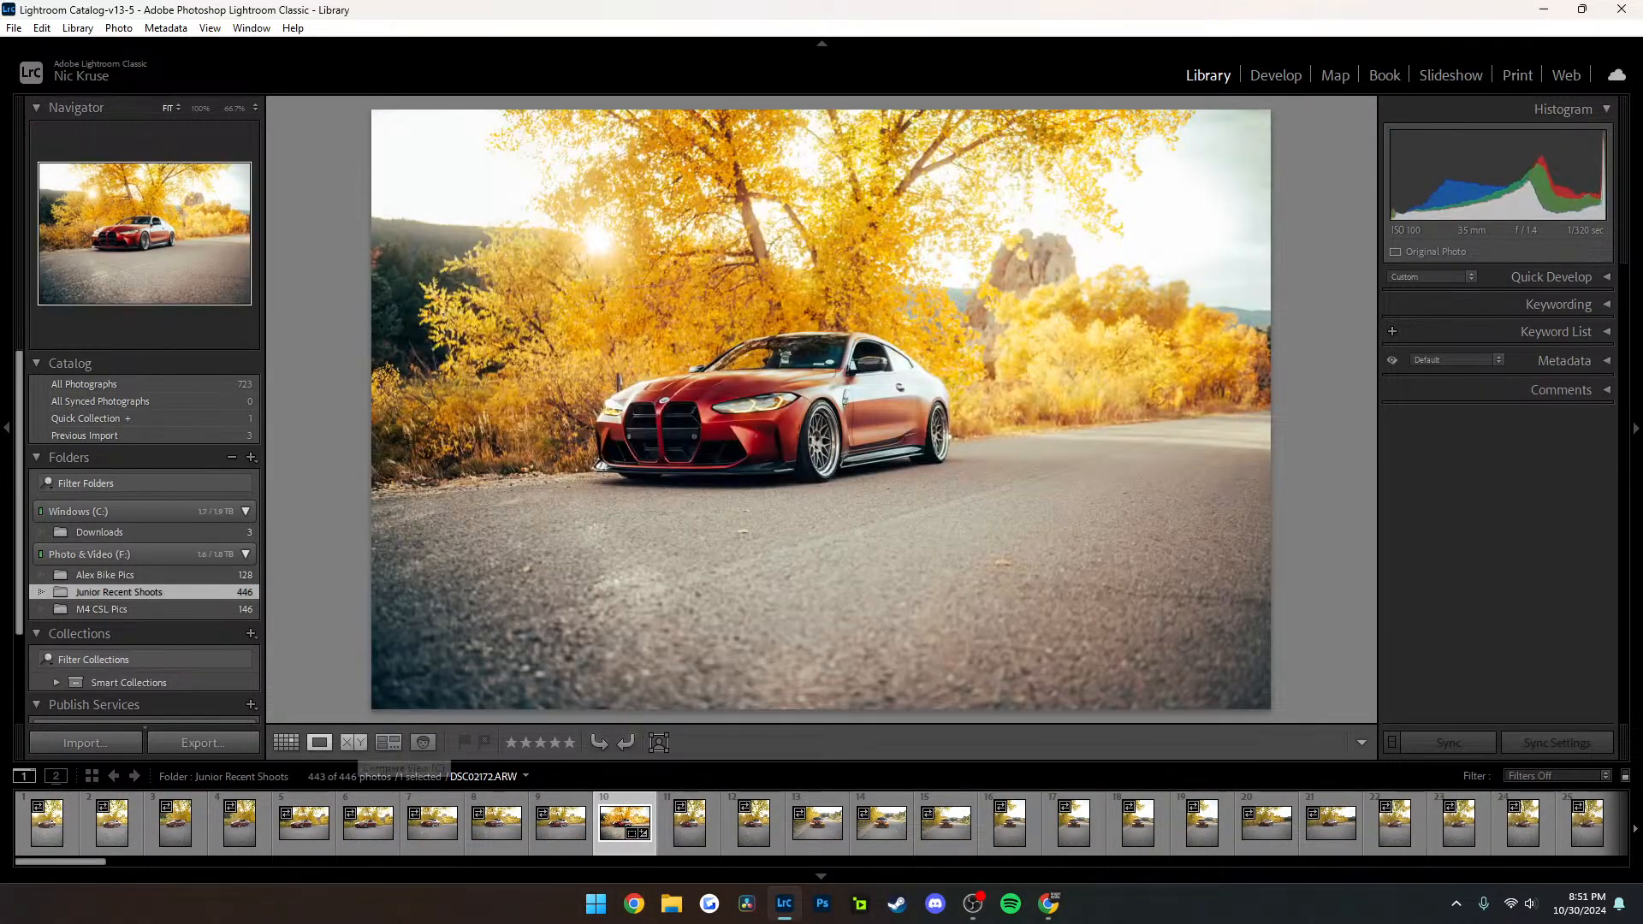
{"action": "left_click", "coordinate": [354, 742]}
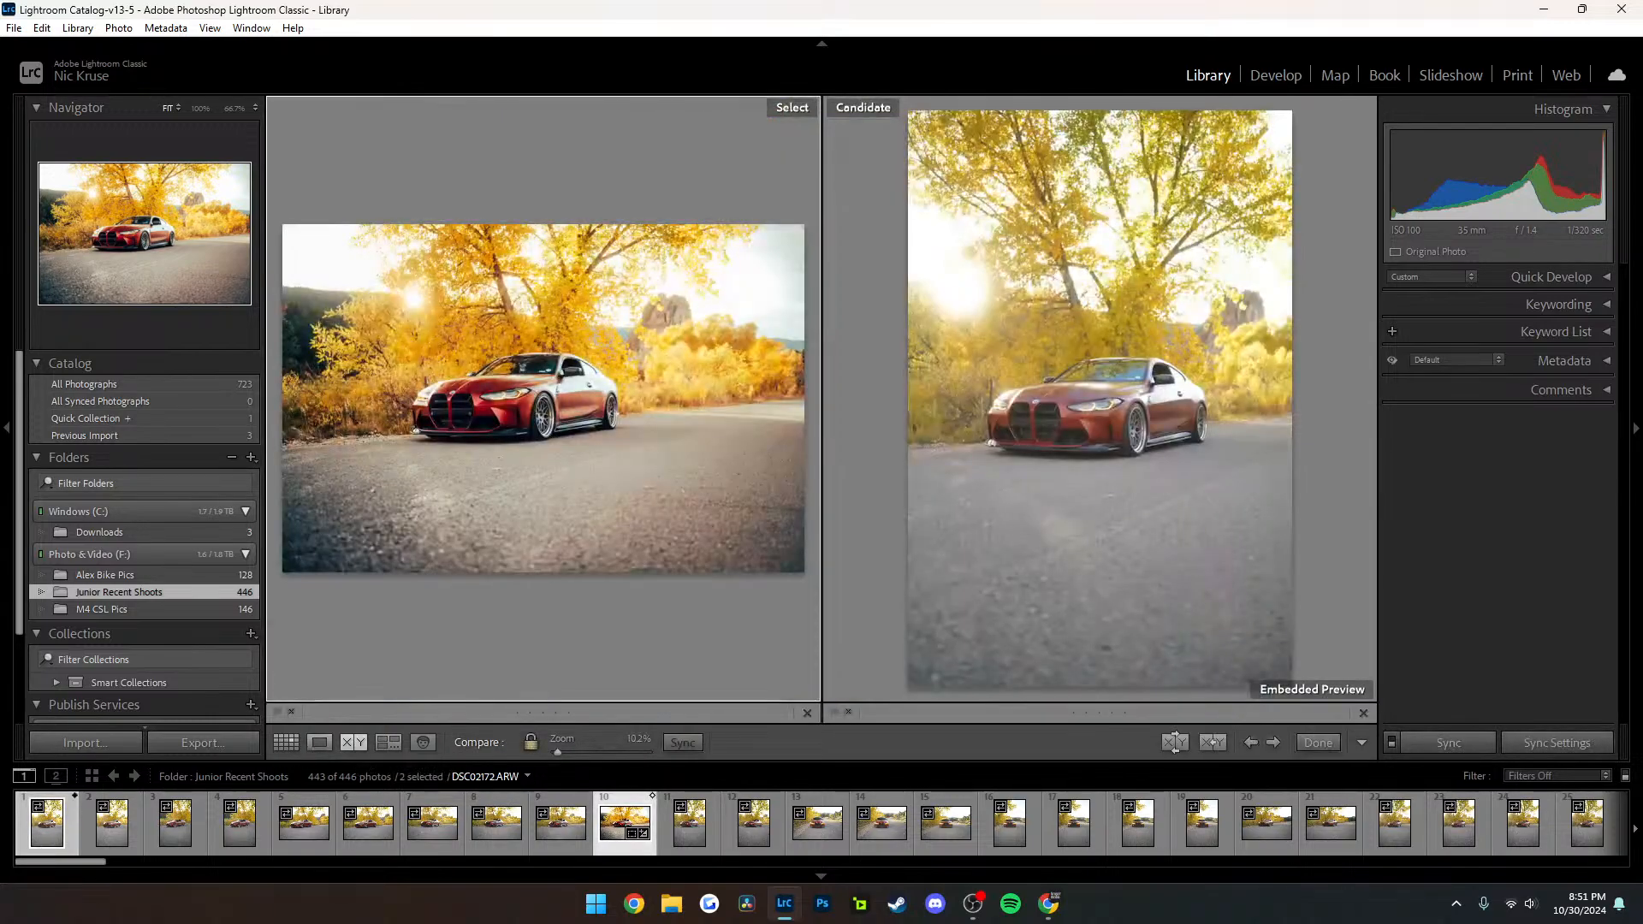
{"action": "key", "text": "g"}
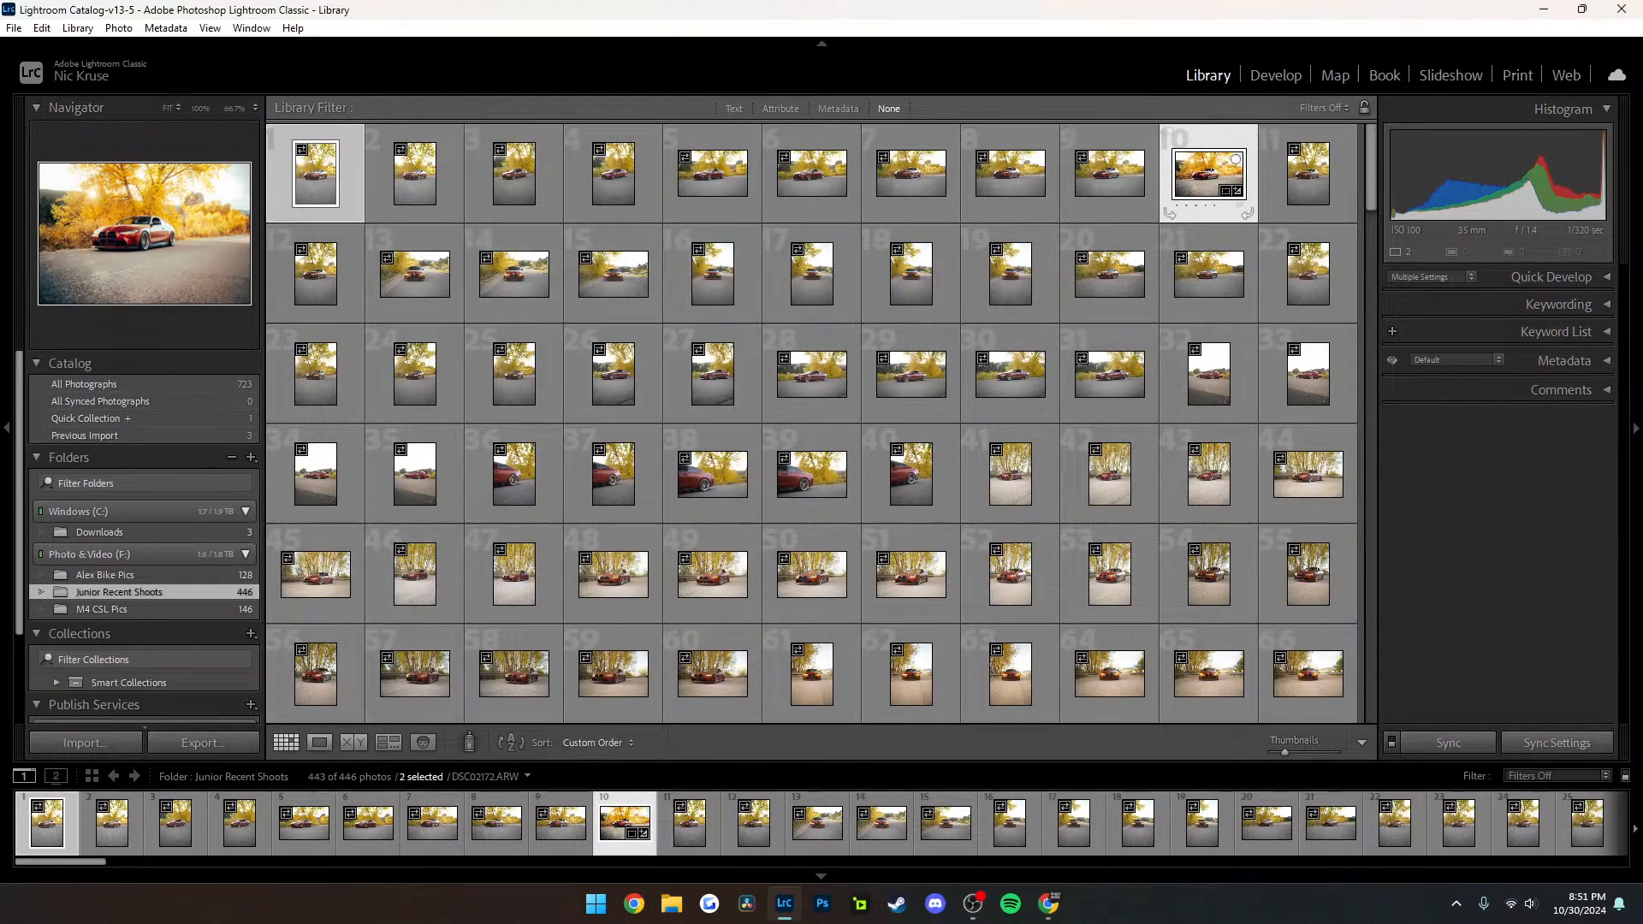
Open the edited red car photo DSC02172.ARW in Develop and show its before and after in the left/right split view
{"action": "left_click", "coordinate": [1110, 174]}
{"action": "left_click", "coordinate": [1208, 174]}
{"action": "key", "text": "d"}
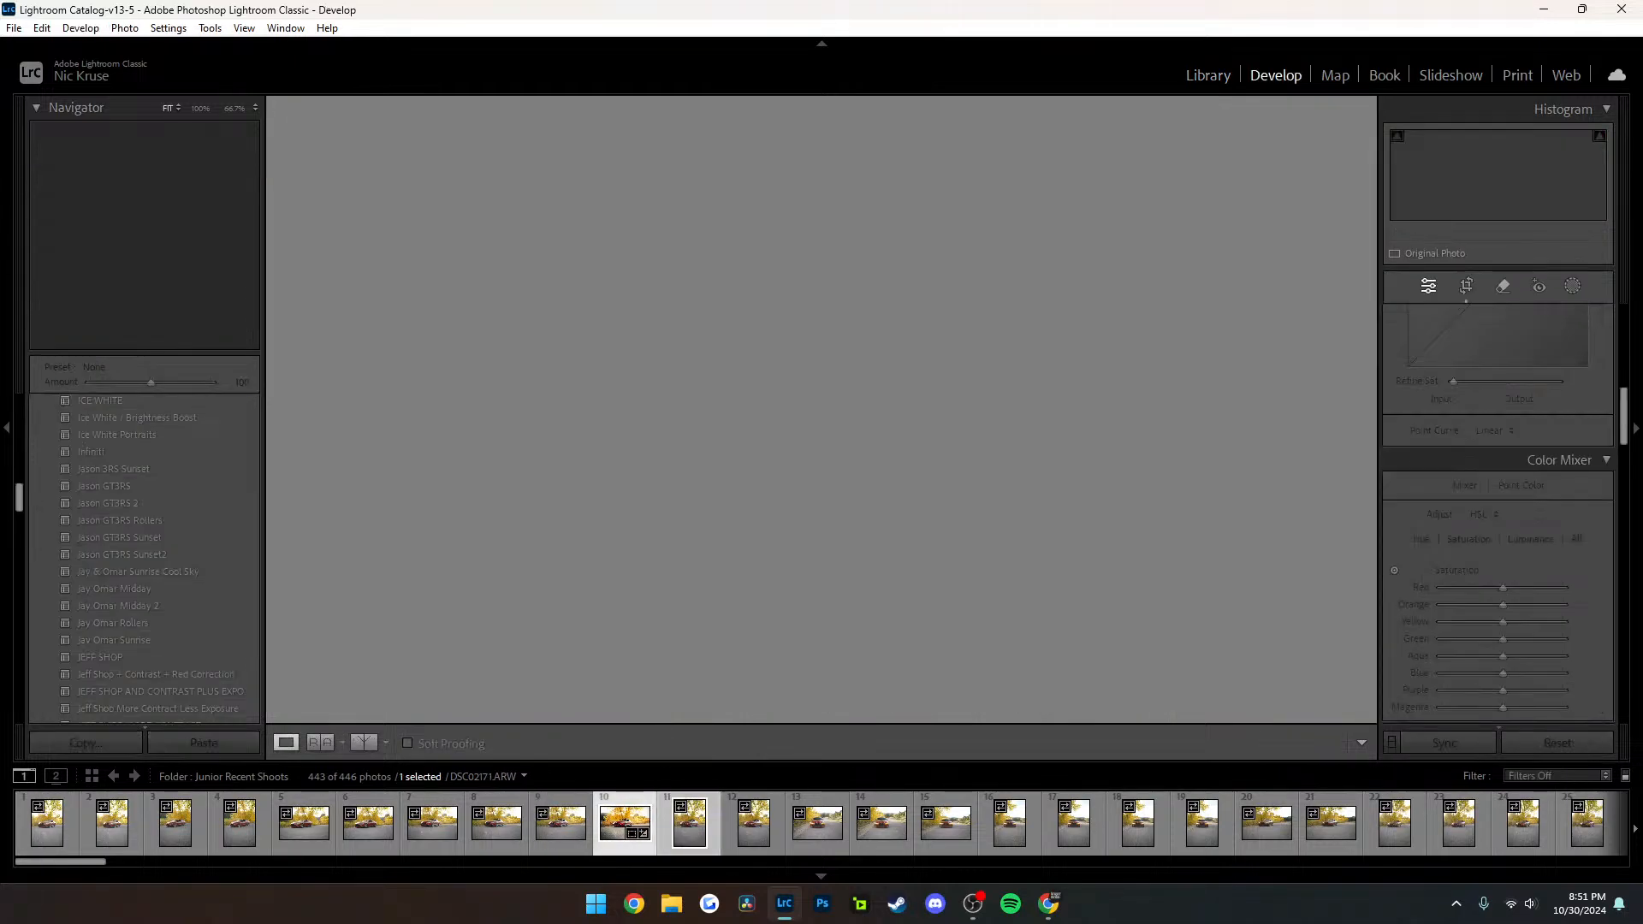
{"action": "left_click", "coordinate": [689, 823], "text": "ctrl"}
{"action": "left_click", "coordinate": [364, 742]}
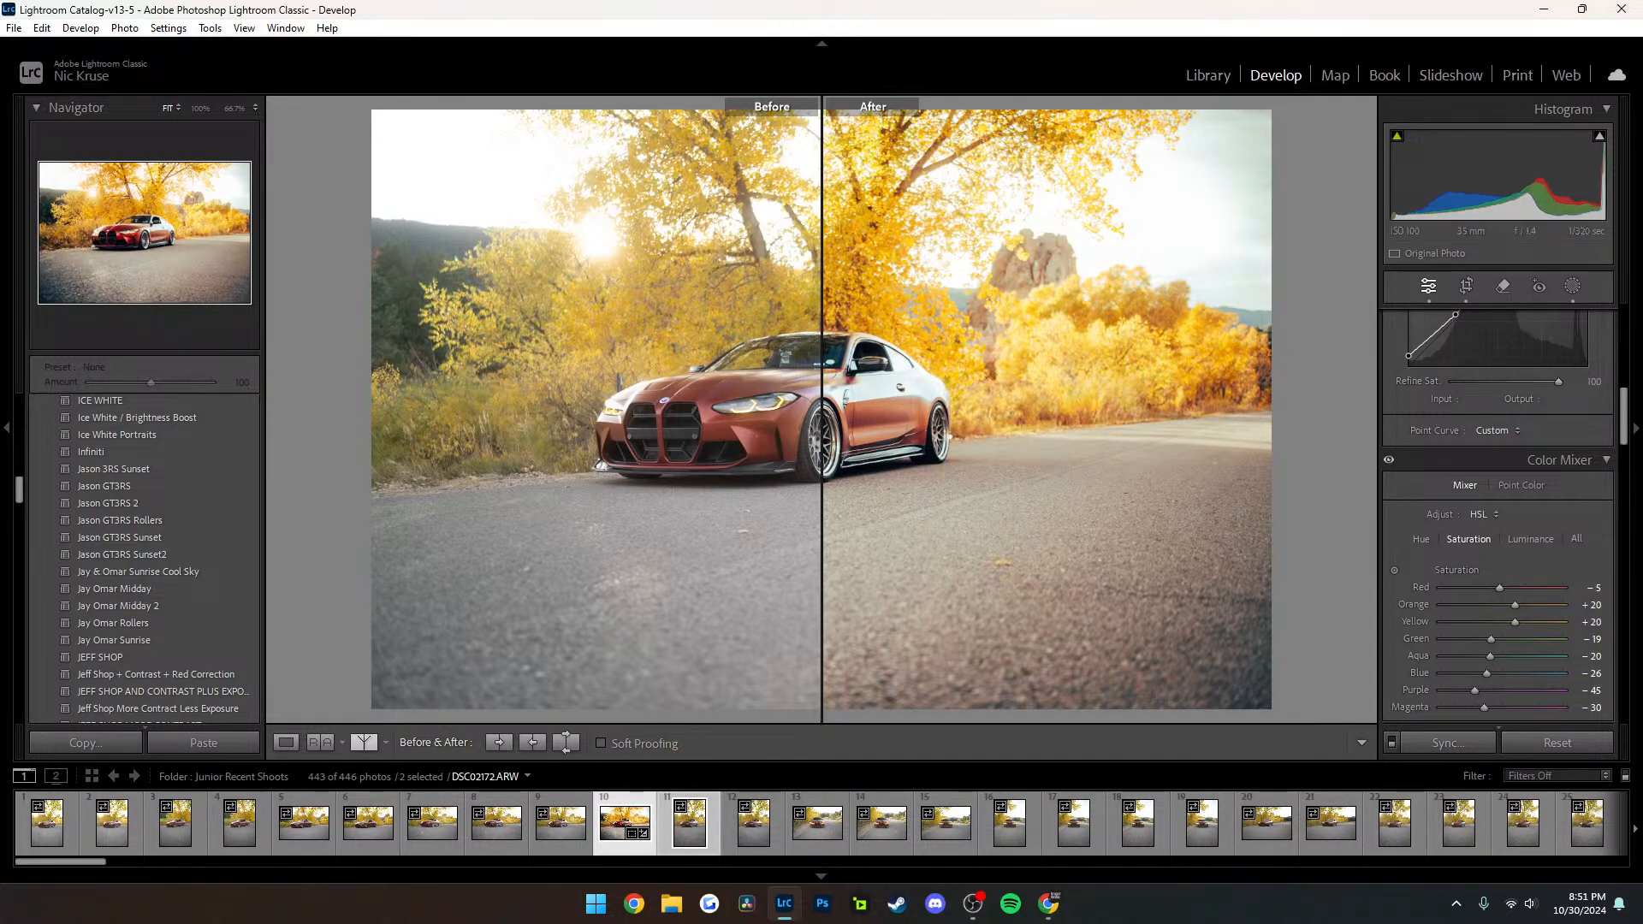
Examine the car's grille, headlights, paint and front wheel up close across the before/after split of DSC02172.ARW
{"action": "left_click", "coordinate": [807, 413]}
{"action": "left_click_drag", "start_coordinate": [807, 412], "coordinate": [1064, 368]}
{"action": "scroll", "coordinate": [749, 398], "scroll_direction": "down", "scroll_amount": 2}
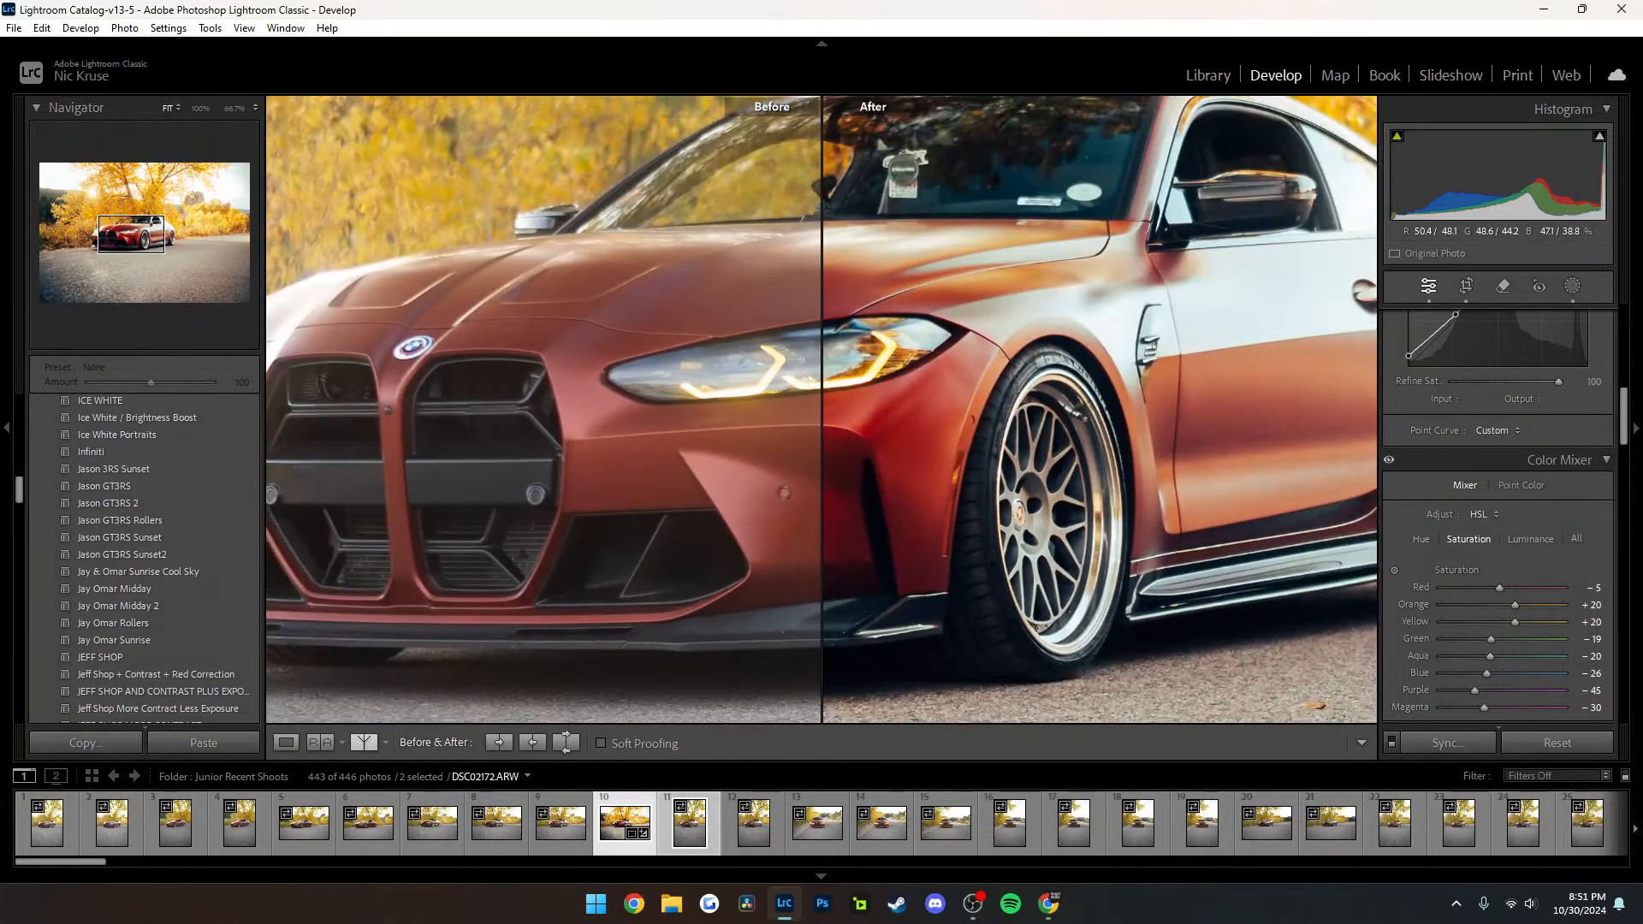
{"action": "scroll", "coordinate": [749, 398], "scroll_direction": "up", "scroll_amount": 2}
{"action": "scroll", "coordinate": [749, 398], "scroll_direction": "down", "scroll_amount": 2}
{"action": "left_click", "coordinate": [822, 402]}
{"action": "left_click", "coordinate": [822, 403]}
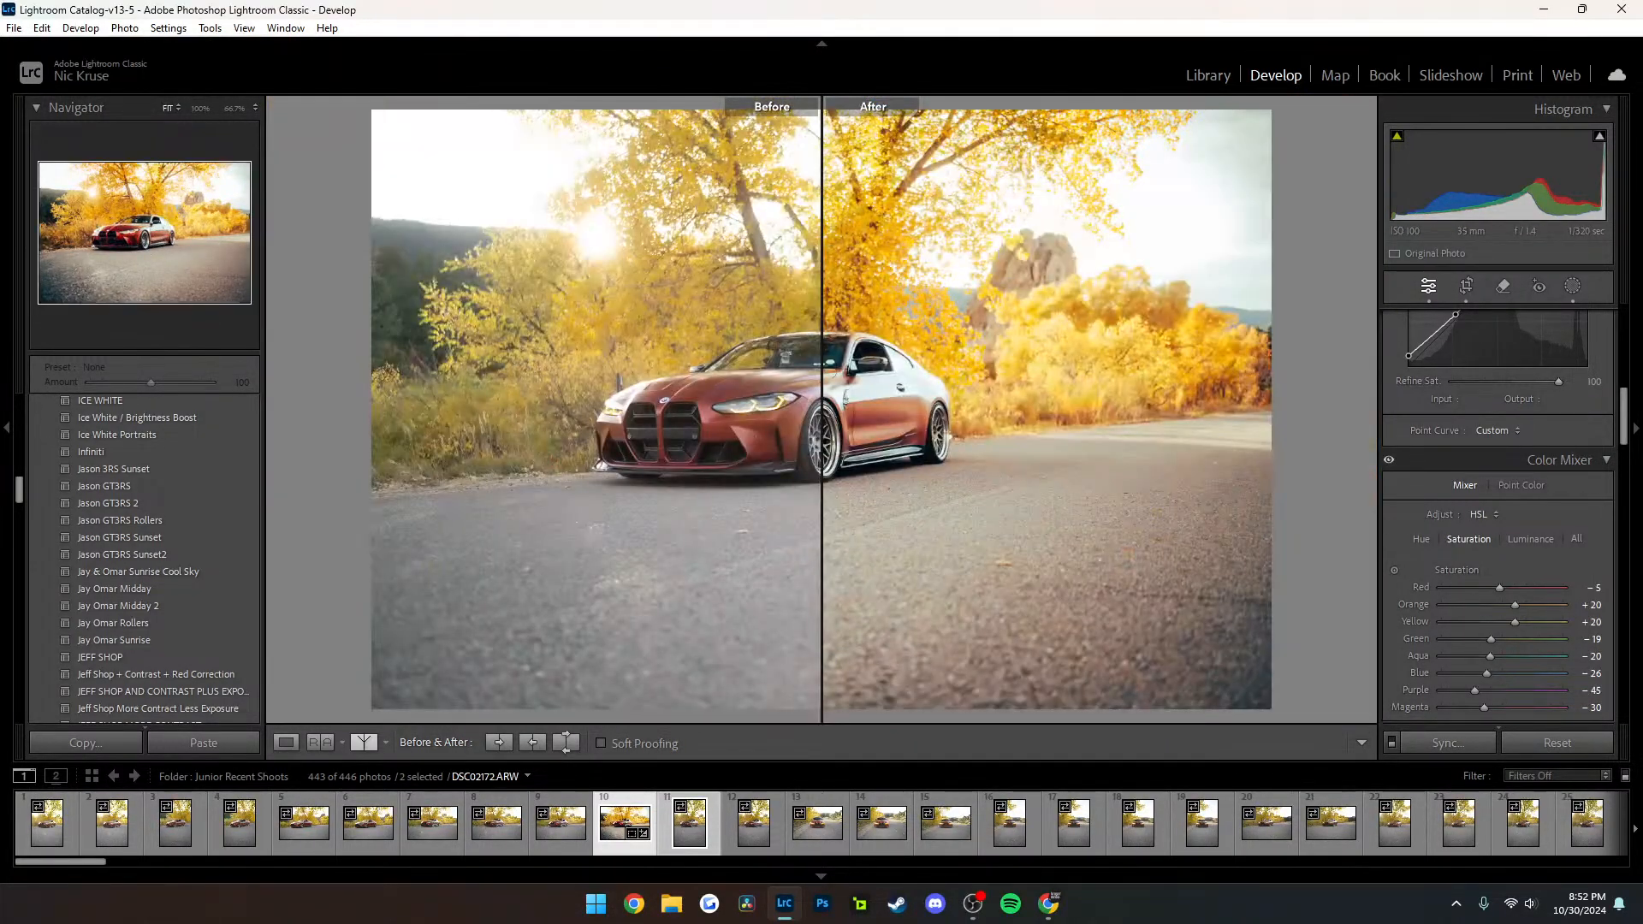
{"action": "left_click", "coordinate": [811, 404]}
{"action": "left_click_drag", "start_coordinate": [813, 403], "coordinate": [1318, 386]}
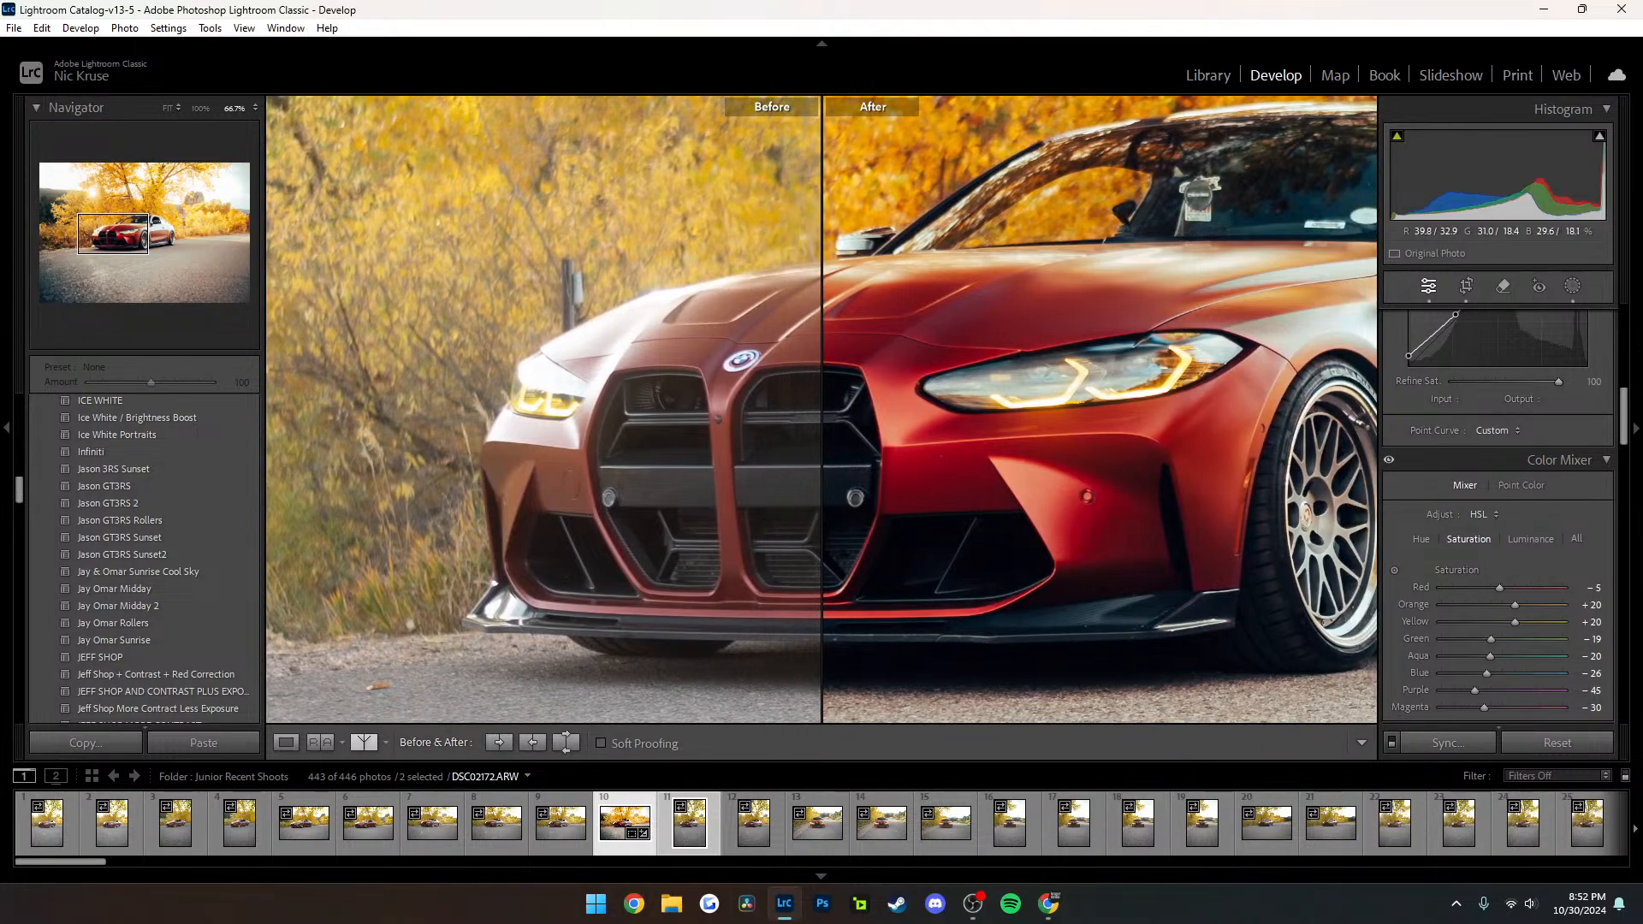
{"action": "left_click_drag", "start_coordinate": [1082, 405], "coordinate": [902, 397]}
{"action": "left_click", "coordinate": [902, 397]}
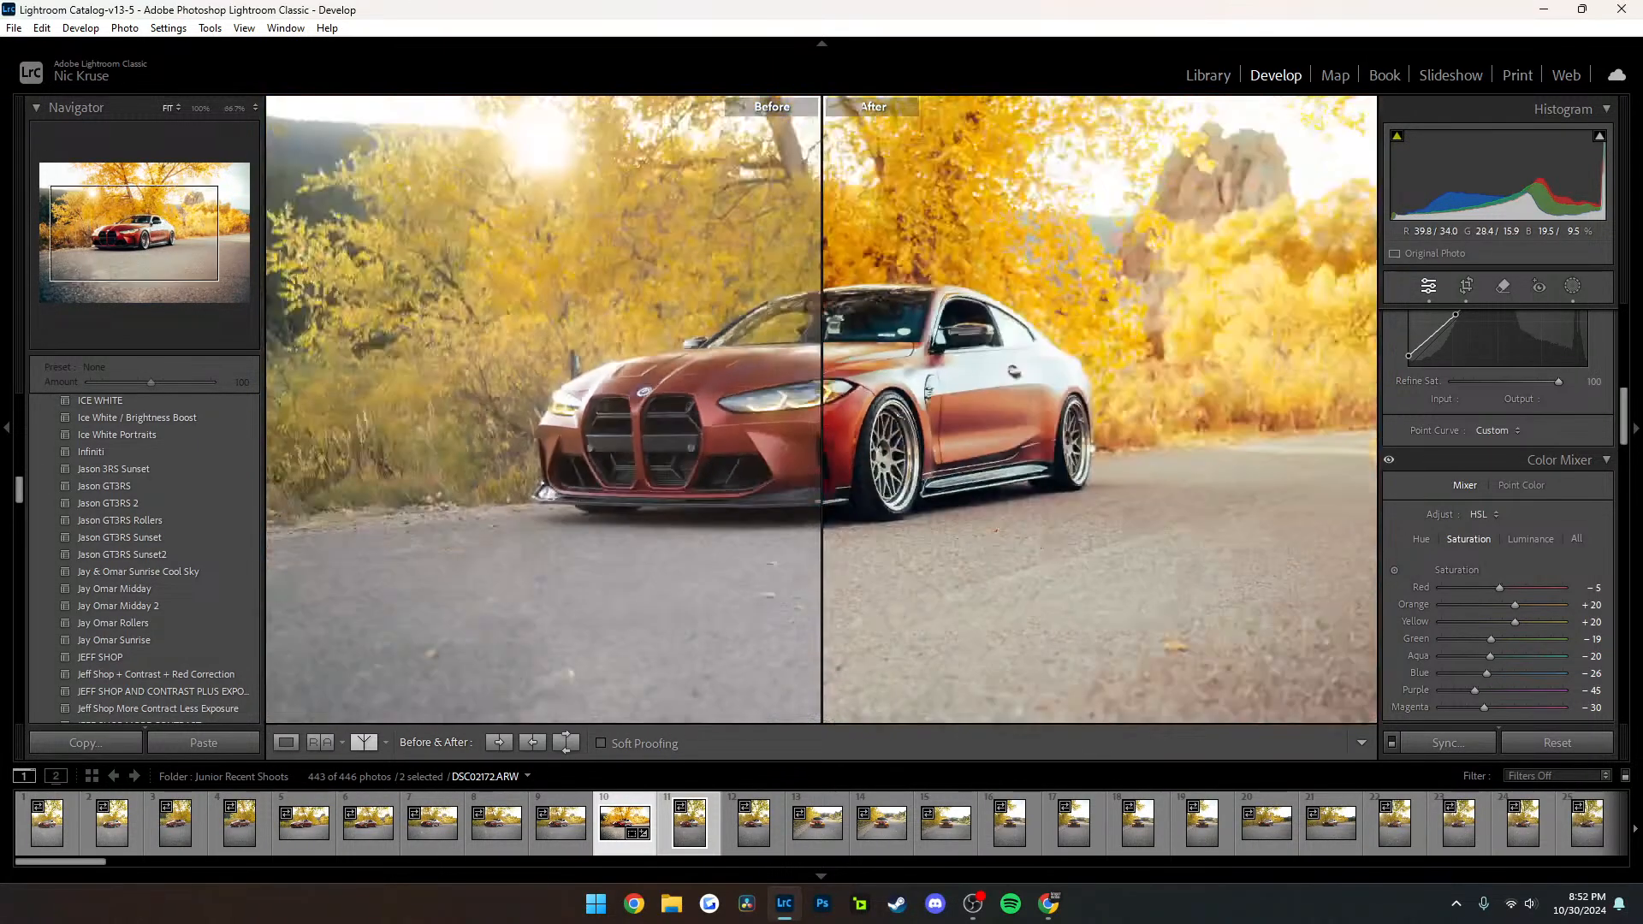
Recheck the car's front in the split, view before and after stacked top/bottom, and return DSC02172.ARW to the single-image view
{"action": "left_click", "coordinate": [745, 422]}
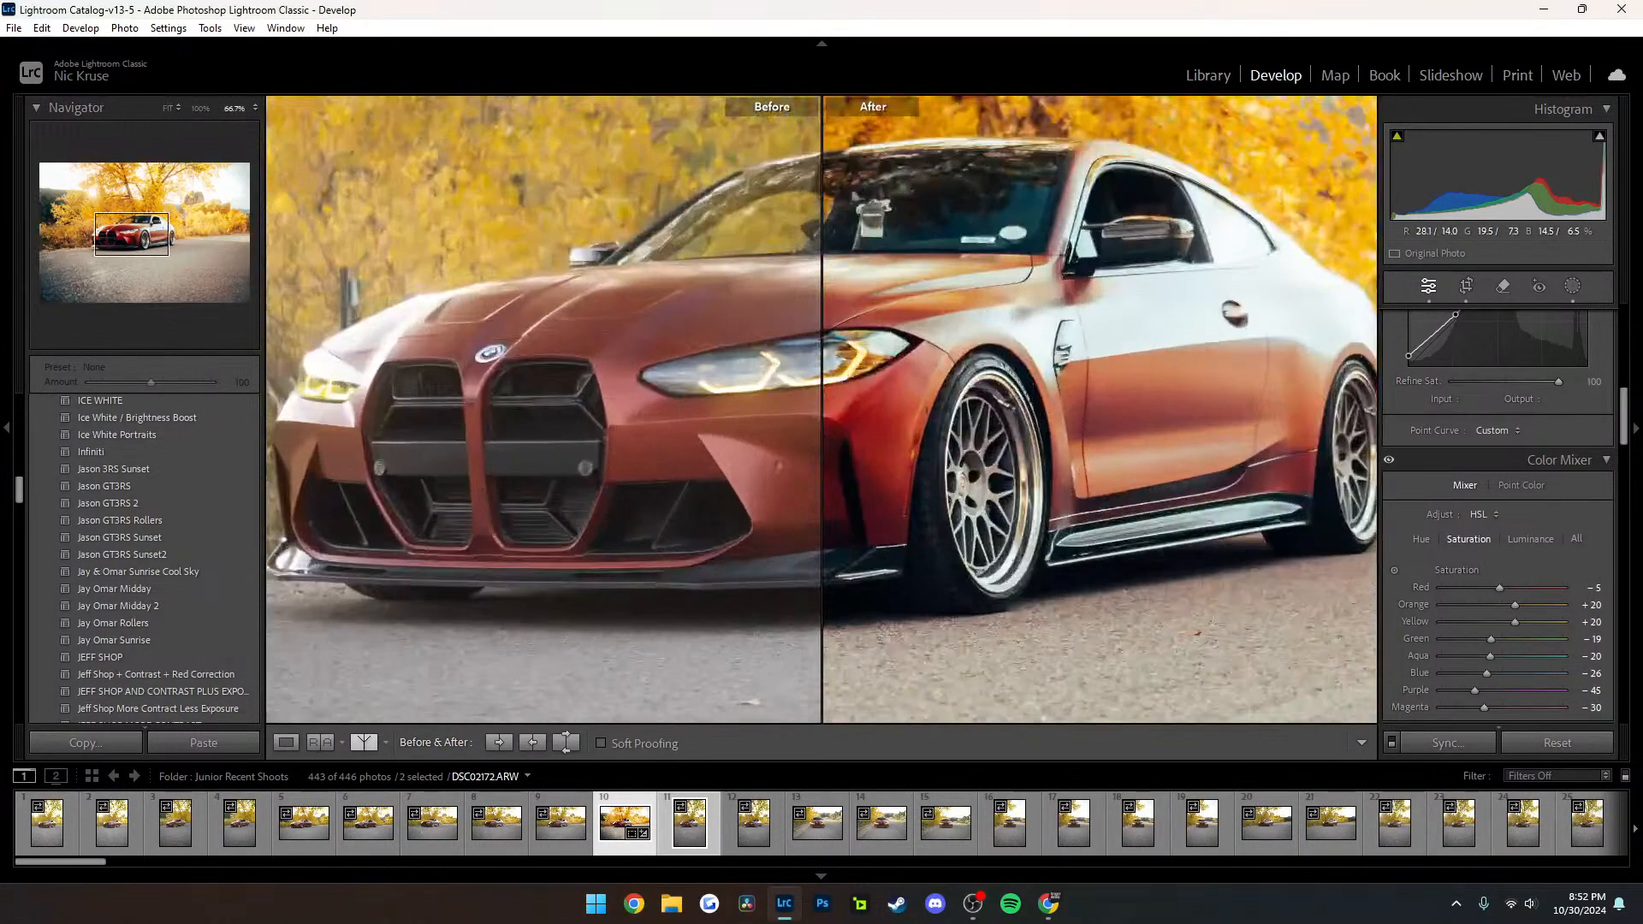
{"action": "left_click_drag", "start_coordinate": [744, 422], "coordinate": [1077, 404]}
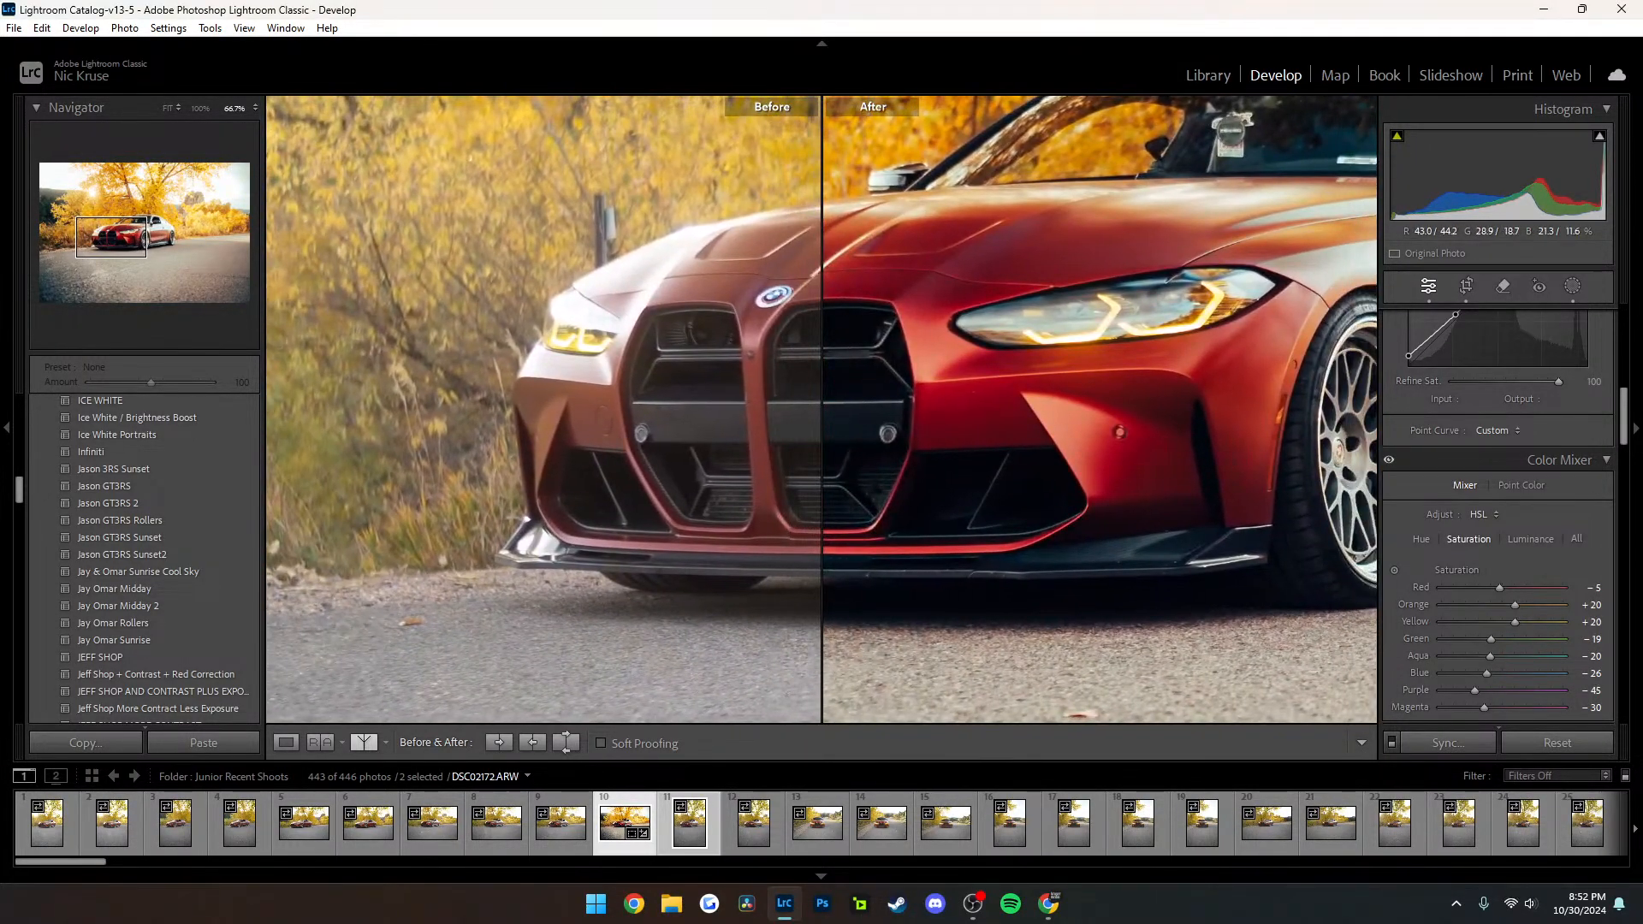
{"action": "left_click", "coordinate": [1077, 404]}
{"action": "left_click", "coordinate": [705, 414]}
{"action": "left_click", "coordinate": [711, 414]}
{"action": "left_click", "coordinate": [892, 407]}
{"action": "left_click", "coordinate": [939, 419]}
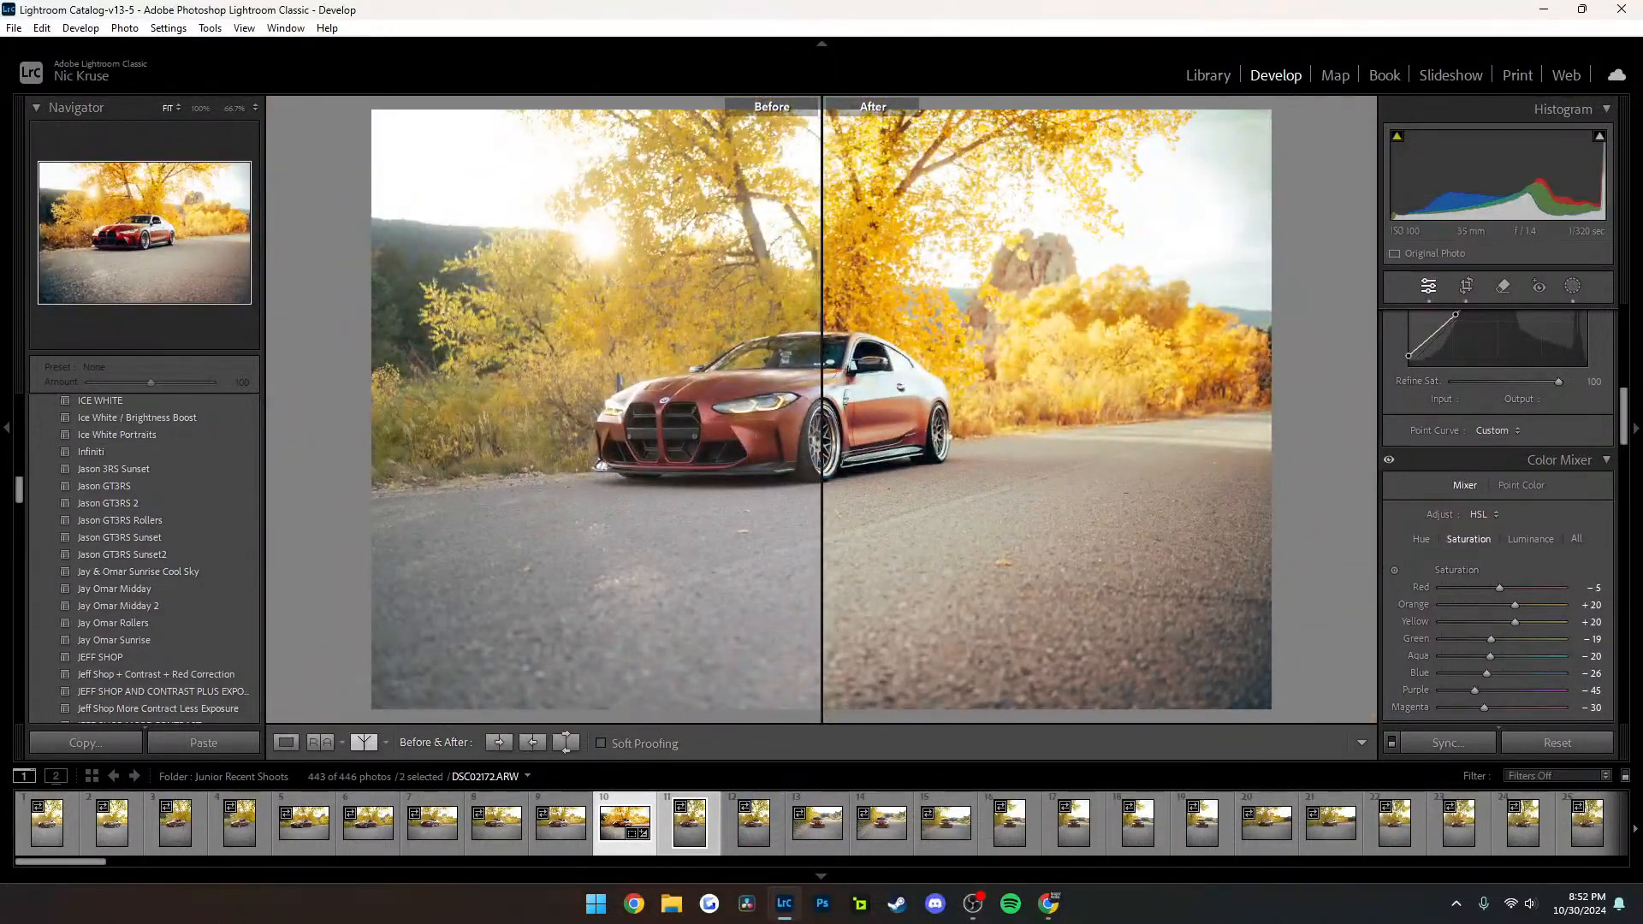
{"action": "key", "text": "alt+y"}
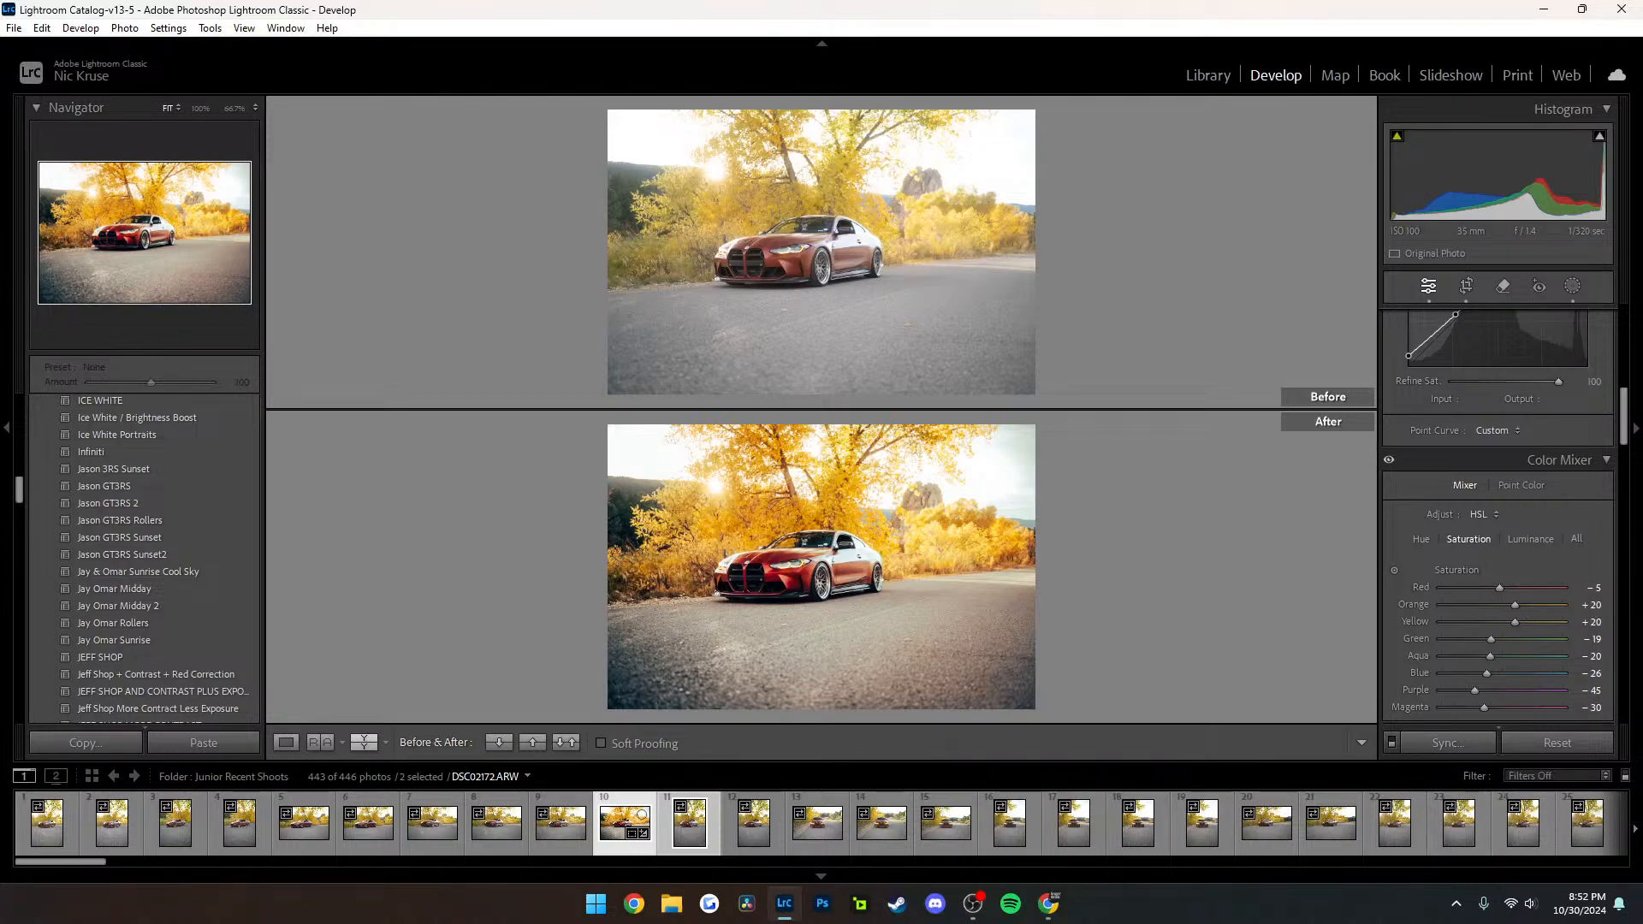
{"action": "left_click", "coordinate": [286, 742]}
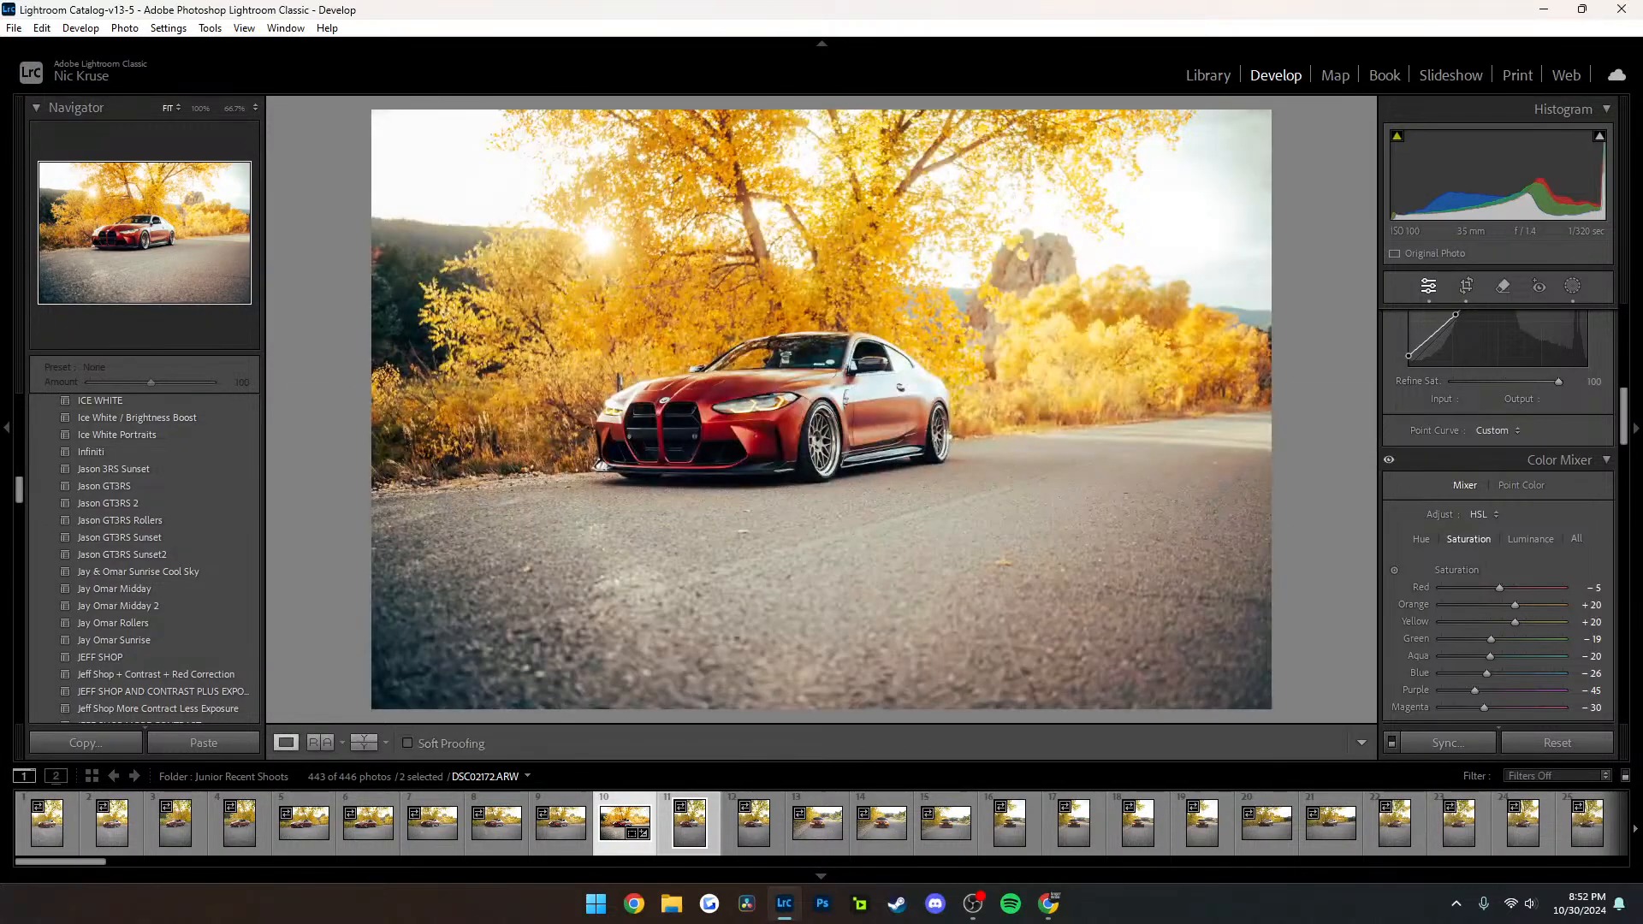
Lower the black point of the point curve on DSC02172.ARW to input 0, output 0
{"action": "scroll", "coordinate": [1497, 514], "scroll_direction": "up", "scroll_amount": 5}
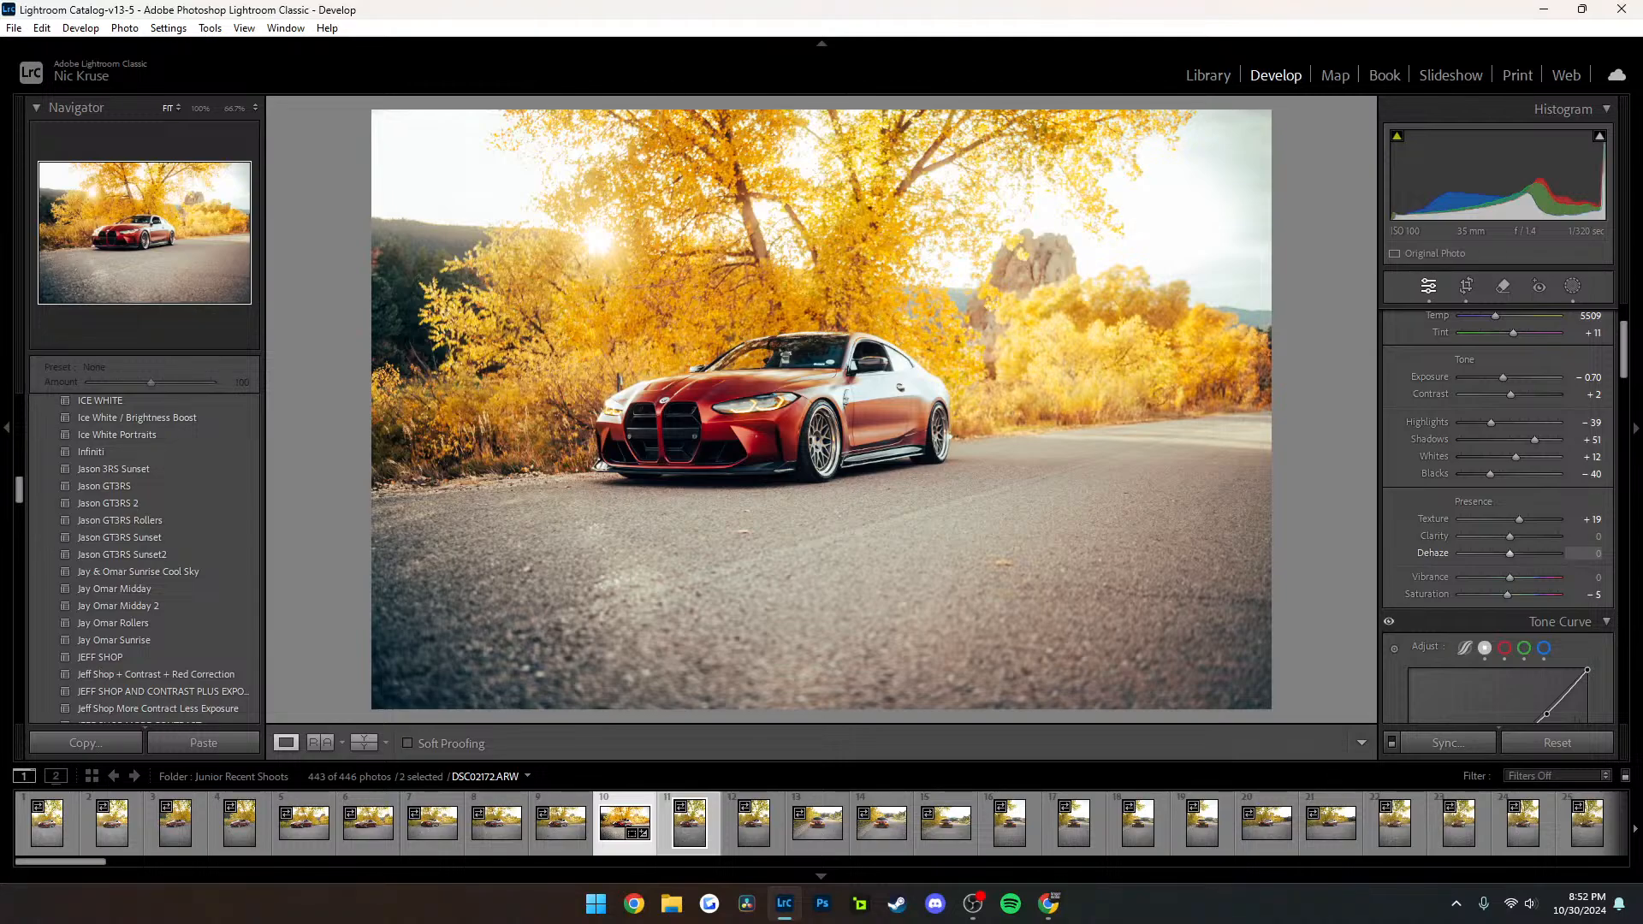
{"action": "scroll", "coordinate": [1498, 531], "scroll_direction": "down", "scroll_amount": 5}
{"action": "left_click_drag", "start_coordinate": [1408, 475], "coordinate": [1409, 487]}
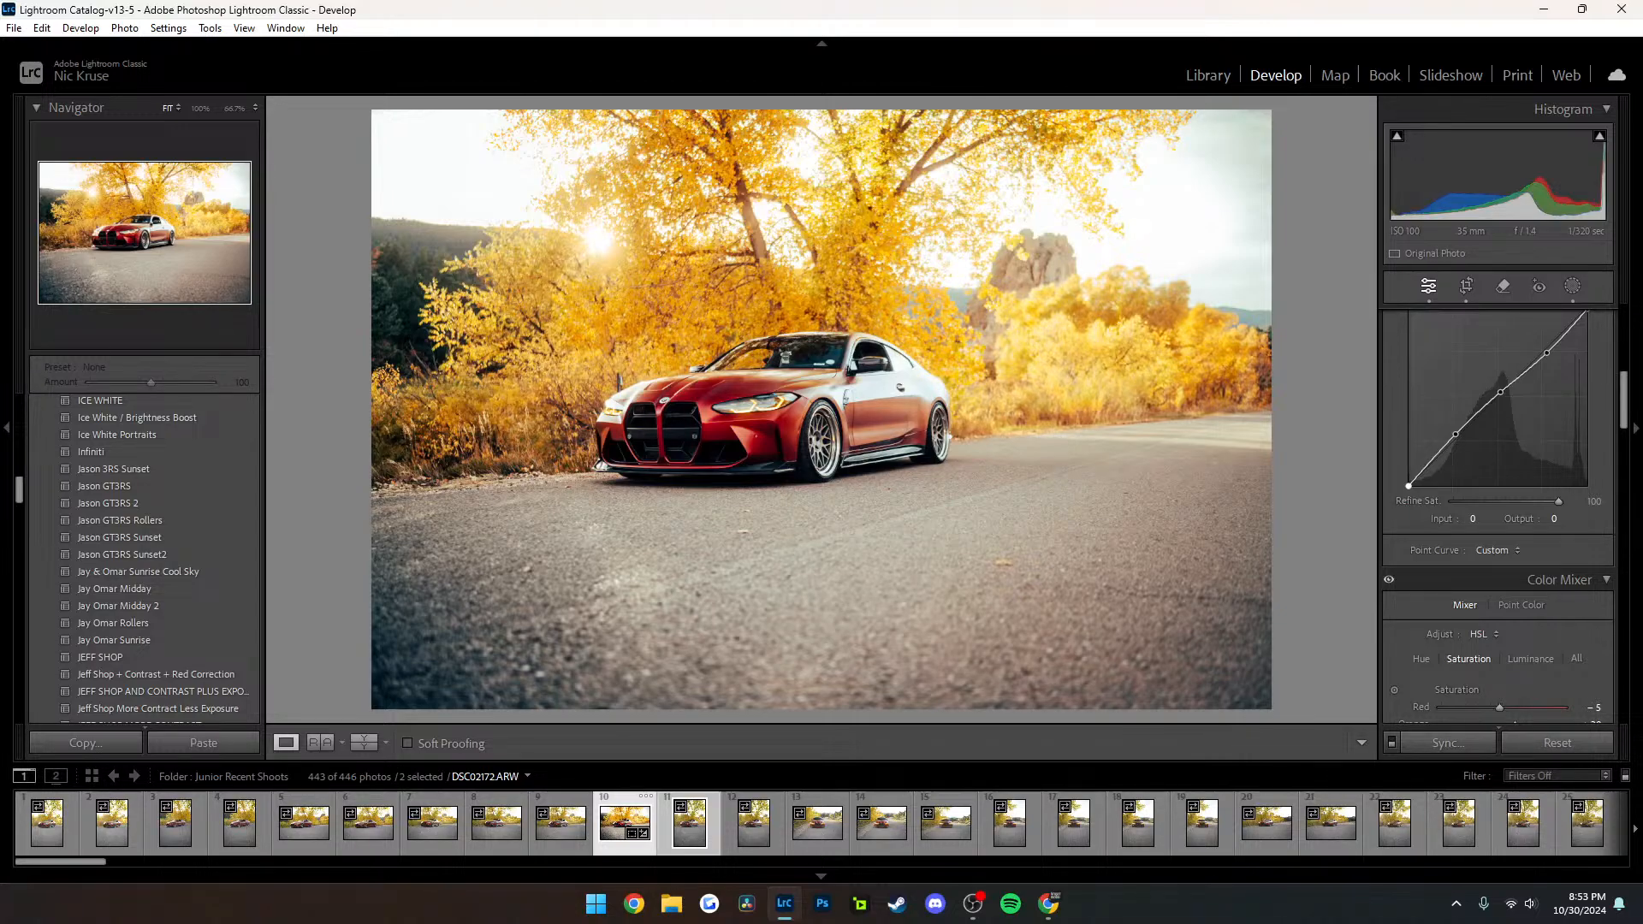
{"action": "scroll", "coordinate": [1497, 513], "scroll_direction": "up", "scroll_amount": 5}
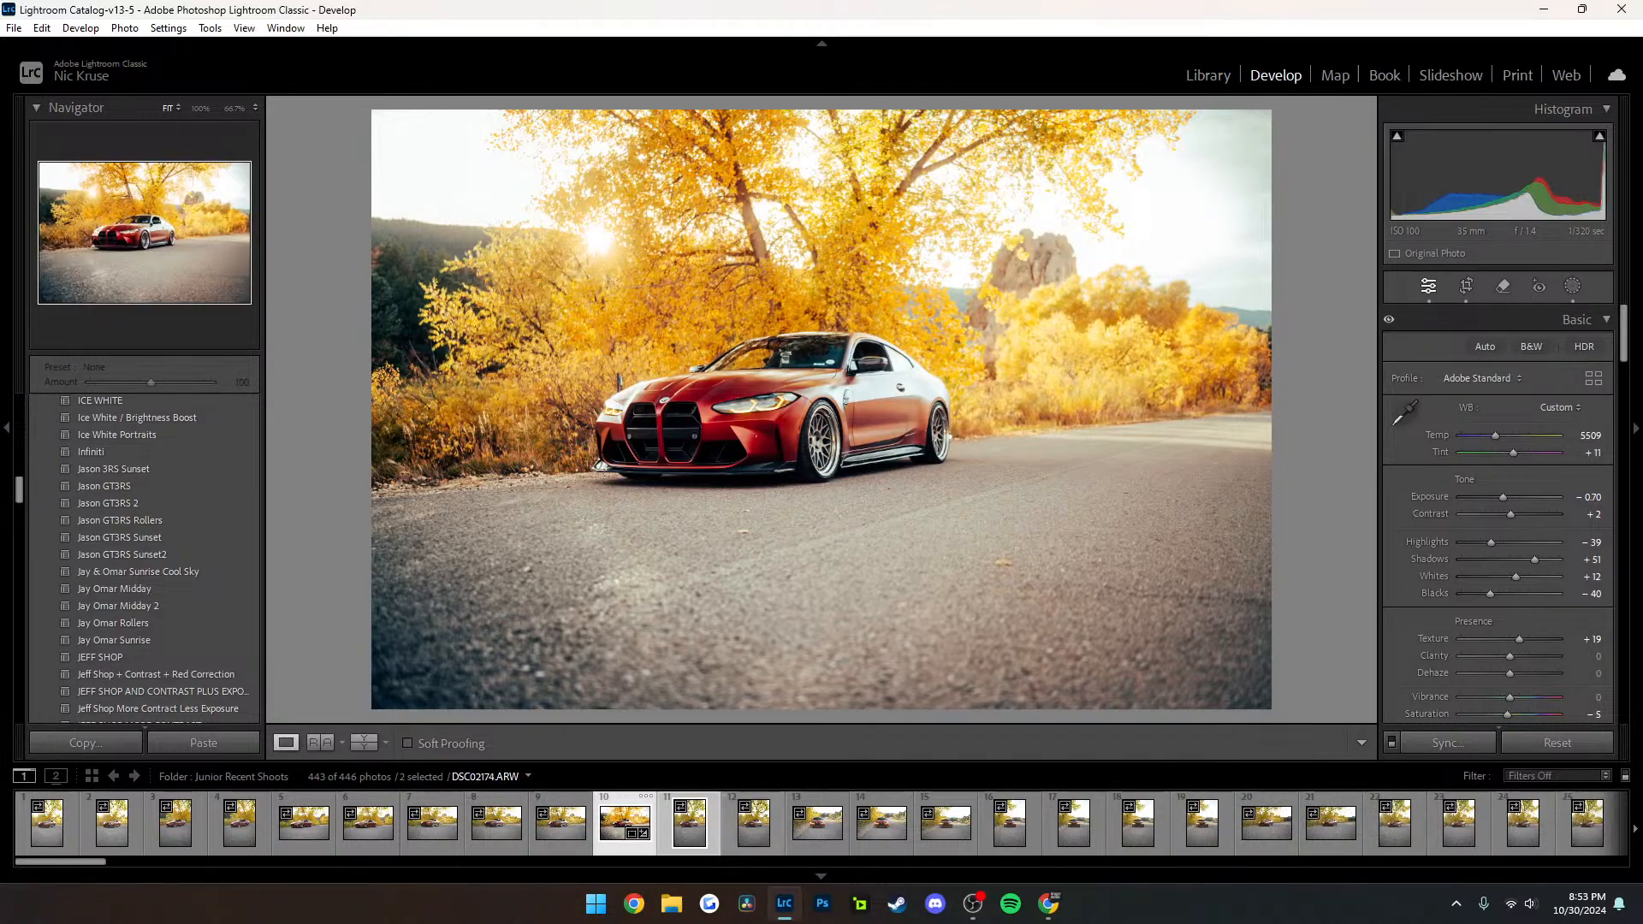
Display the edited vertical photo DSC02258.ARW of the red car under the tree, with the photo after it also selected
{"action": "scroll", "coordinate": [1080, 807], "scroll_direction": "down", "scroll_amount": 10}
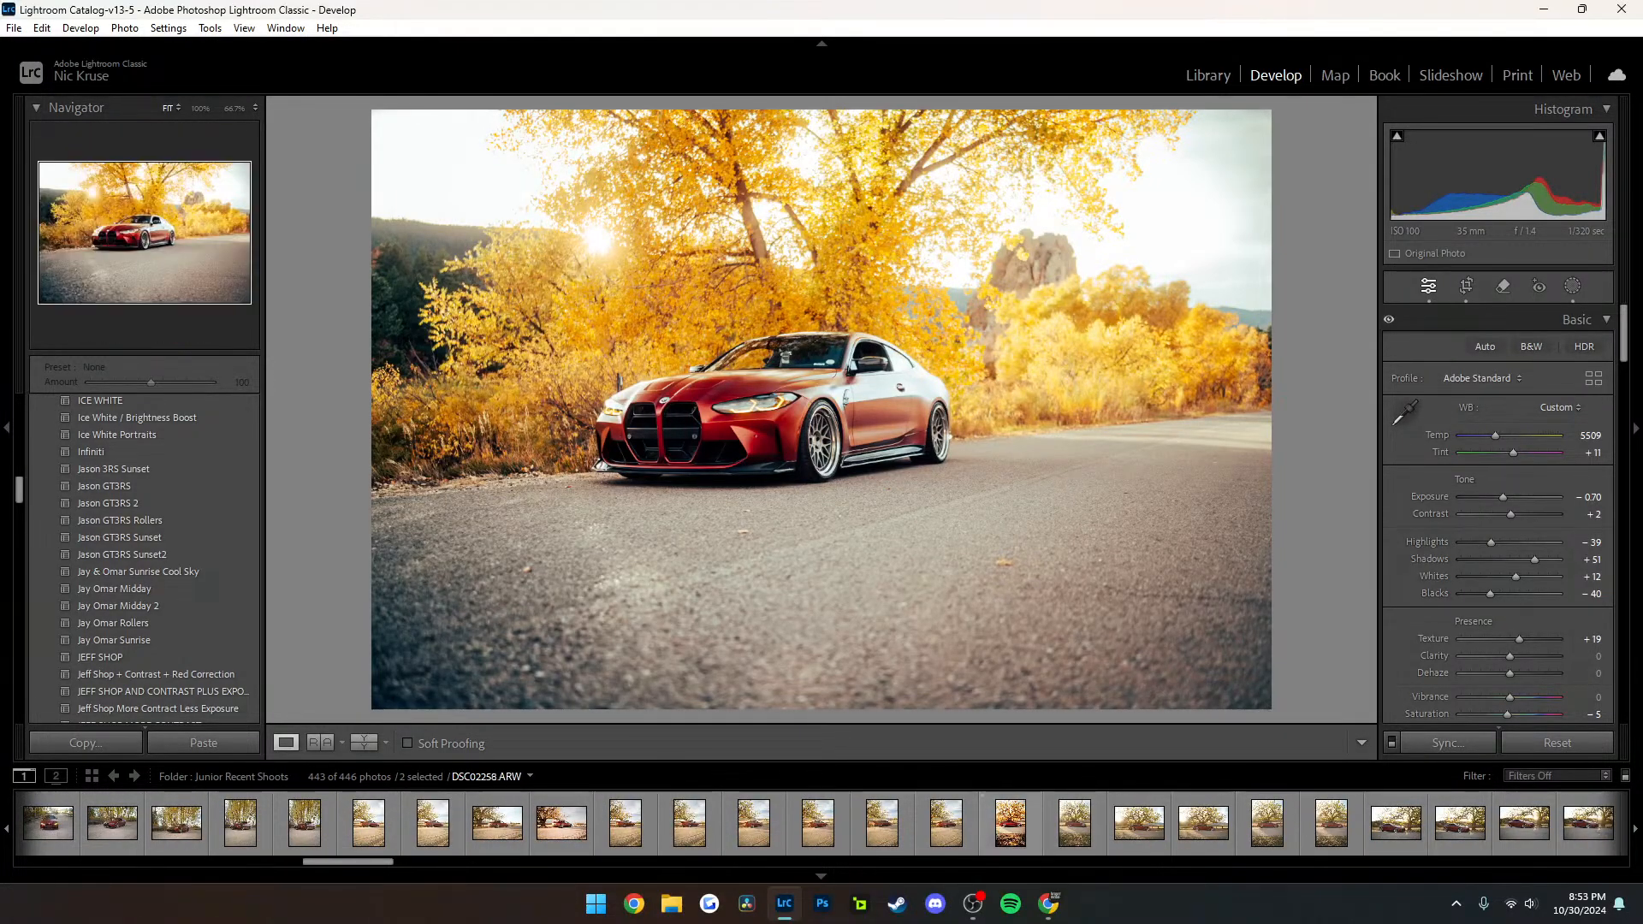
{"action": "left_click", "coordinate": [1011, 824]}
{"action": "left_click", "coordinate": [1075, 824], "text": "shift"}
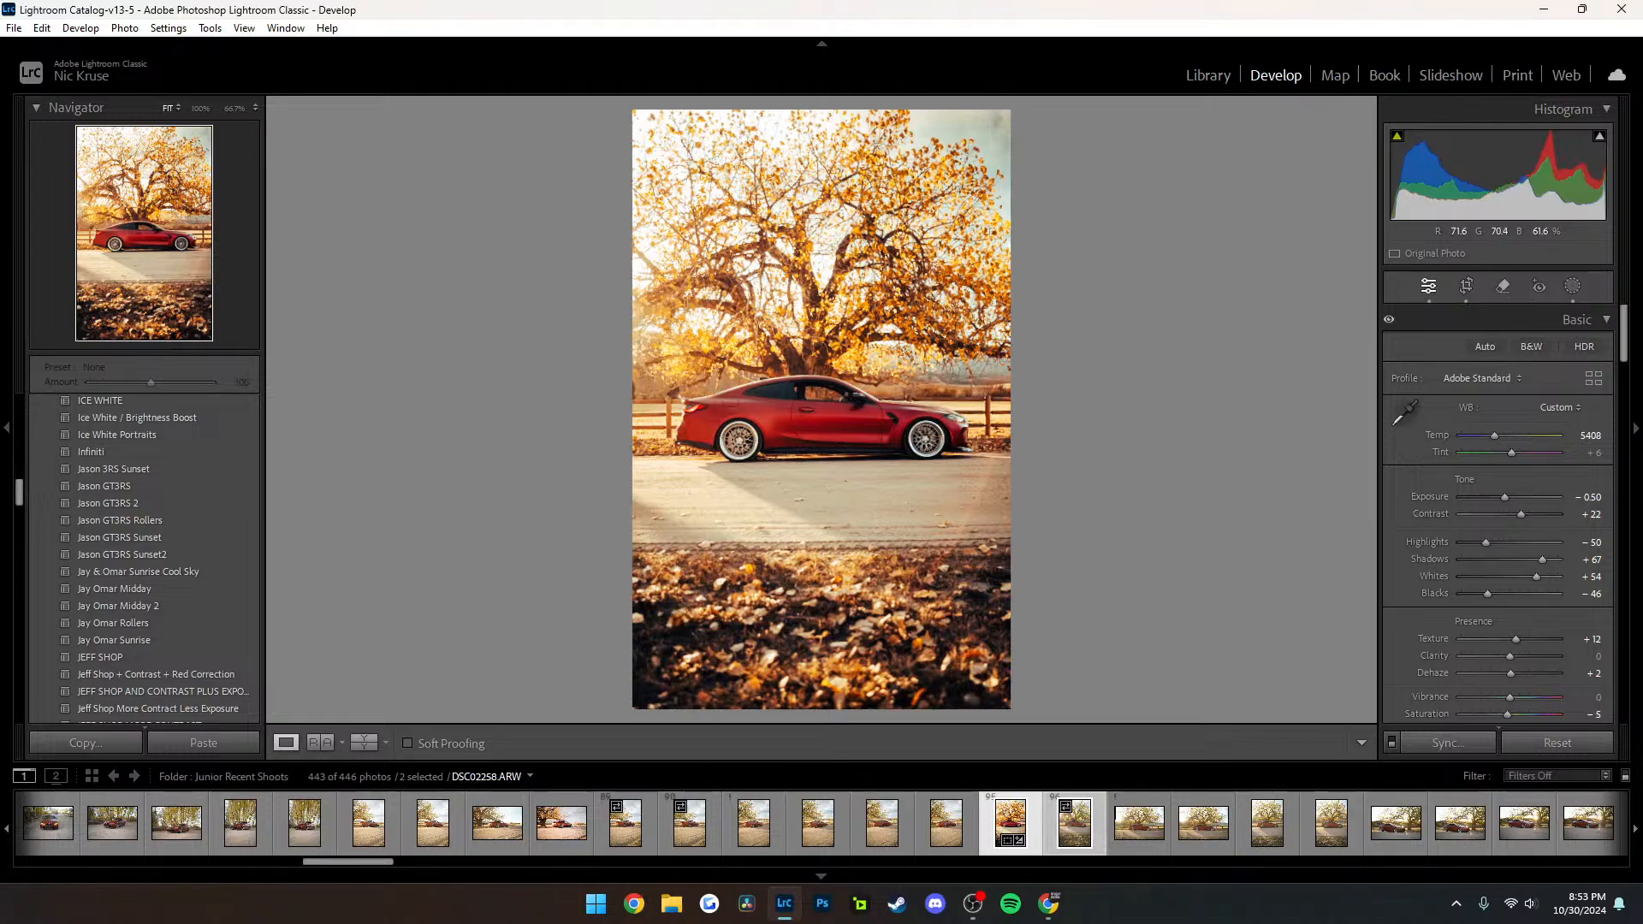
Compare DSC02262.ARW with the vertical photo after it, and display DSC02264.ARW as a single image in the Library
{"action": "left_click", "coordinate": [1267, 824]}
{"action": "left_click", "coordinate": [1332, 823], "text": "ctrl"}
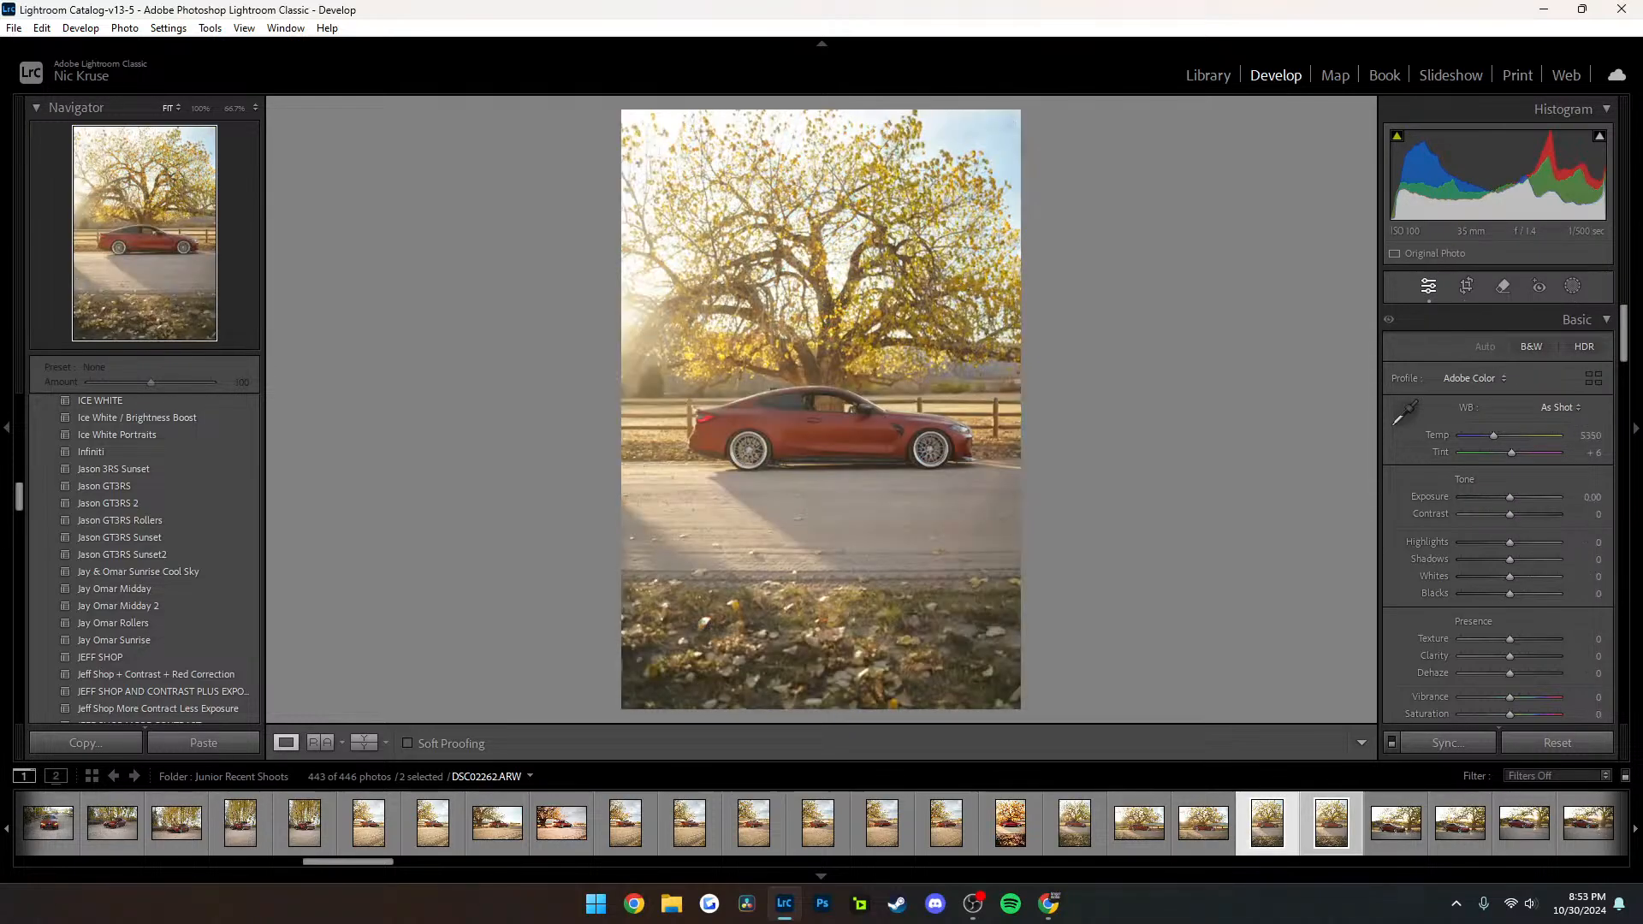
{"action": "key", "text": "c"}
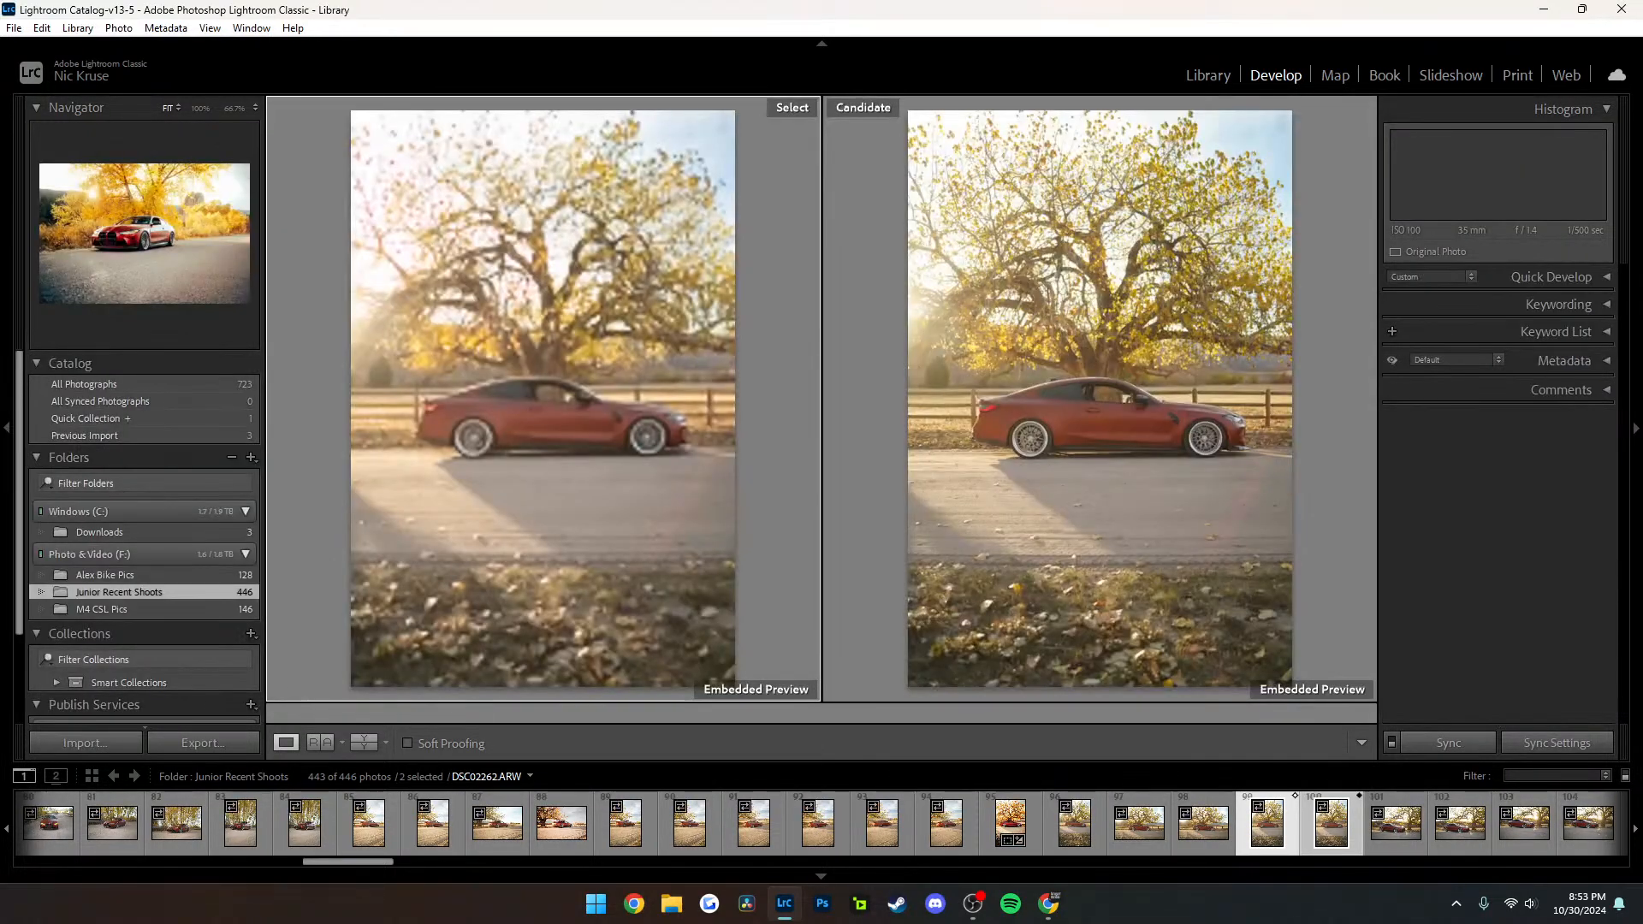
{"action": "key", "text": "e"}
{"action": "left_click", "coordinate": [1396, 823]}
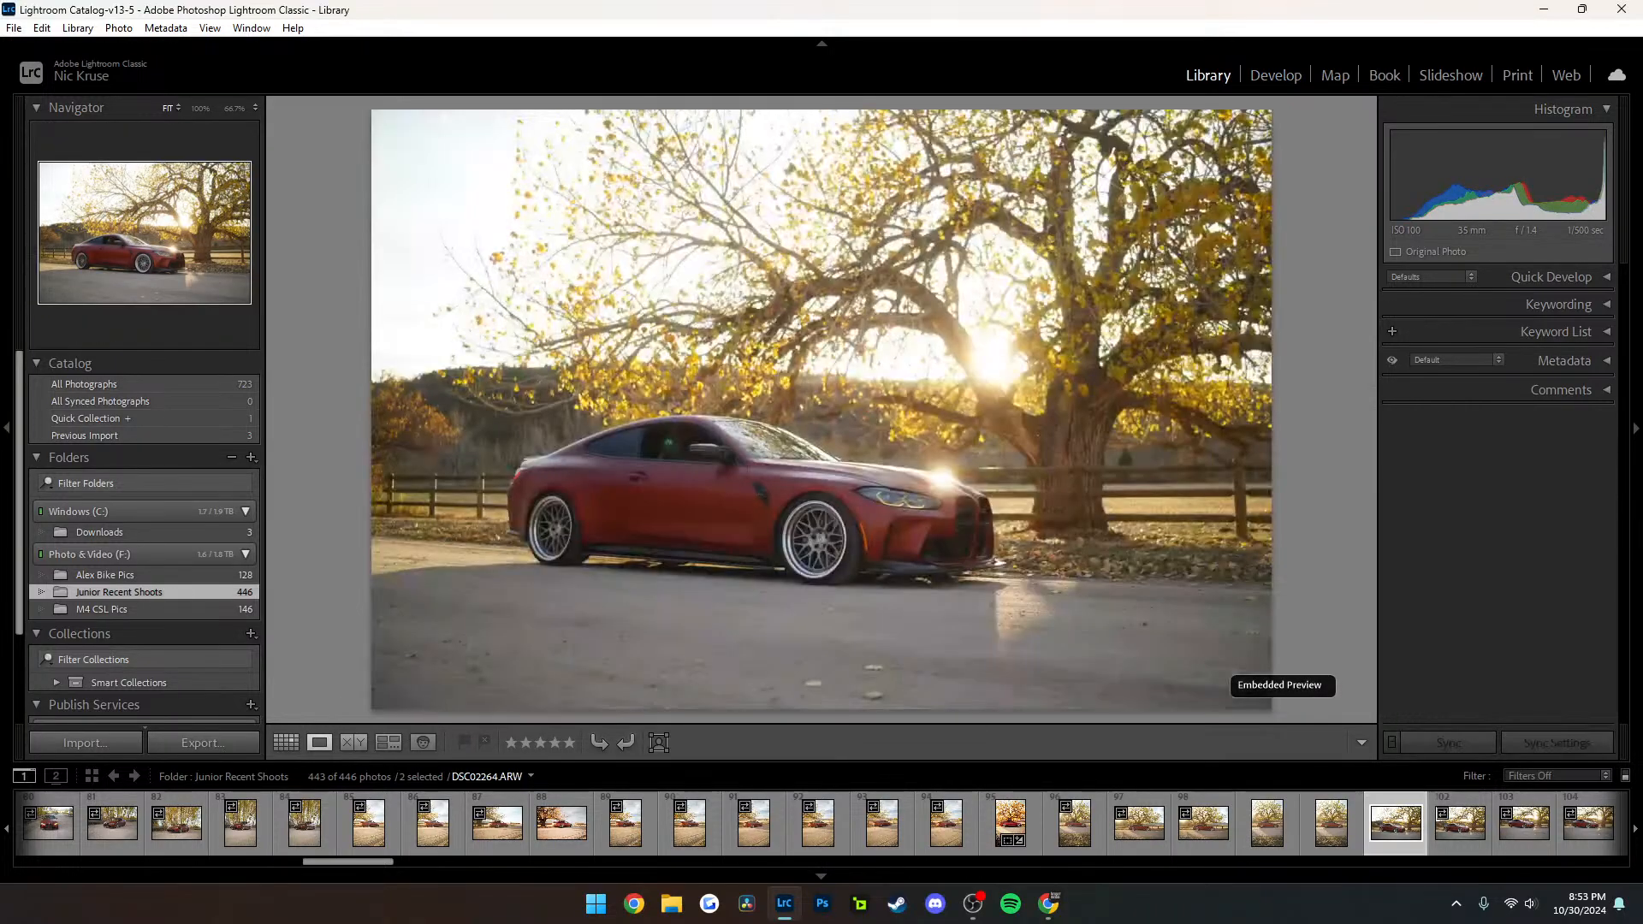
Return to Develop and open the unedited horizontal photo DSC02464.ARW of the red car parked on fallen leaves
{"action": "left_click", "coordinate": [1267, 823]}
{"action": "key", "text": "d"}
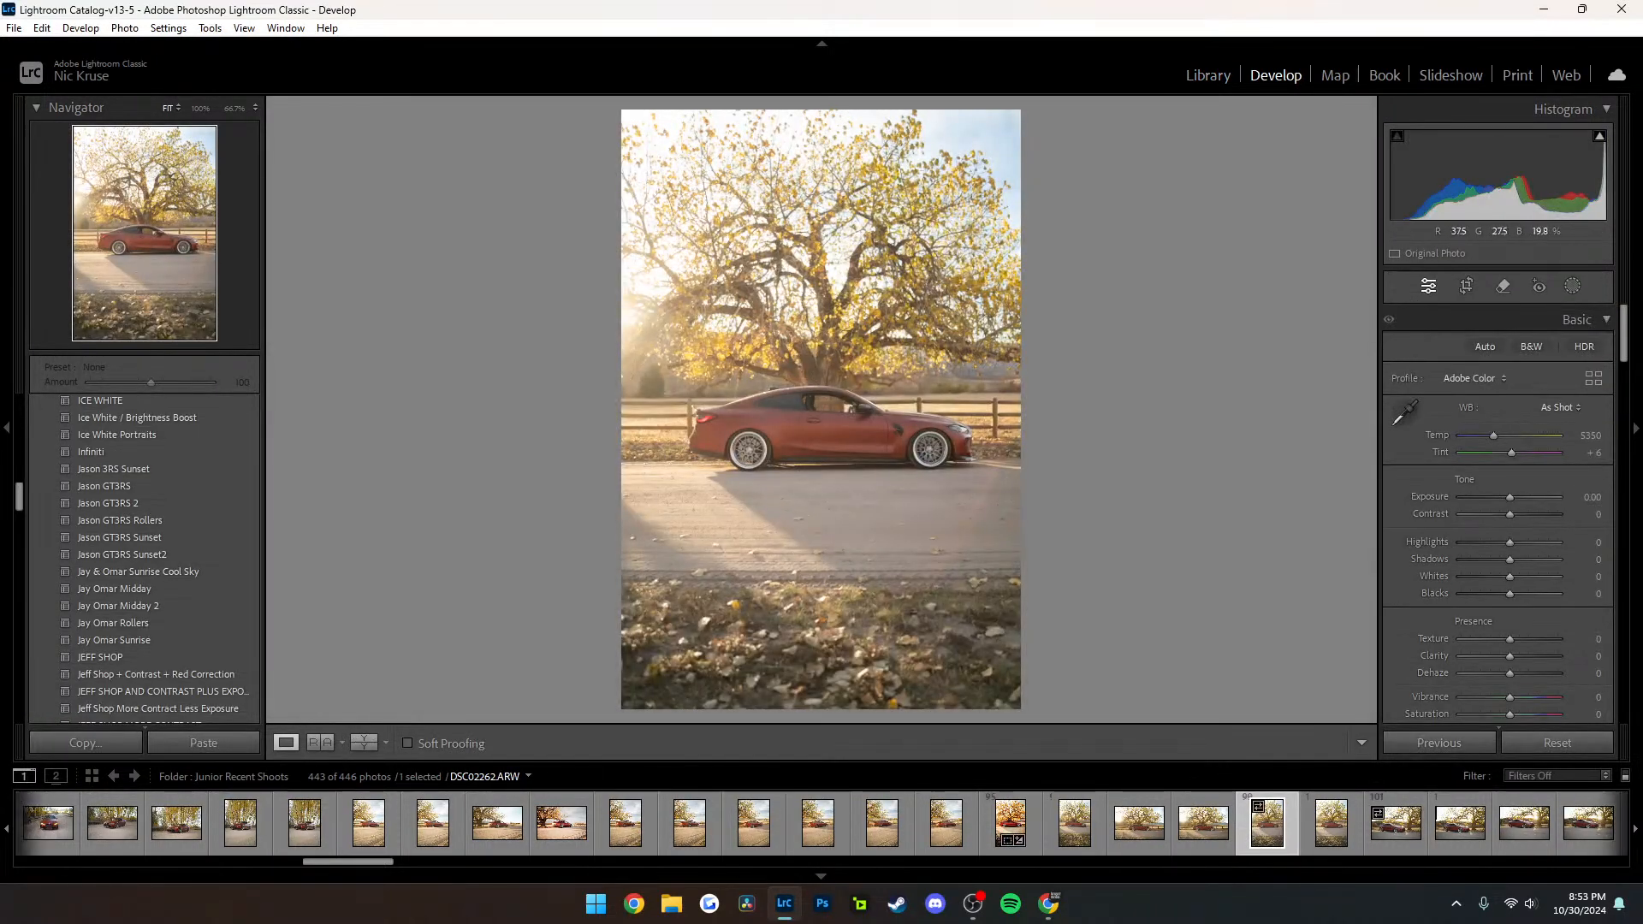
{"action": "scroll", "coordinate": [1416, 823], "scroll_direction": "down", "scroll_amount": 10}
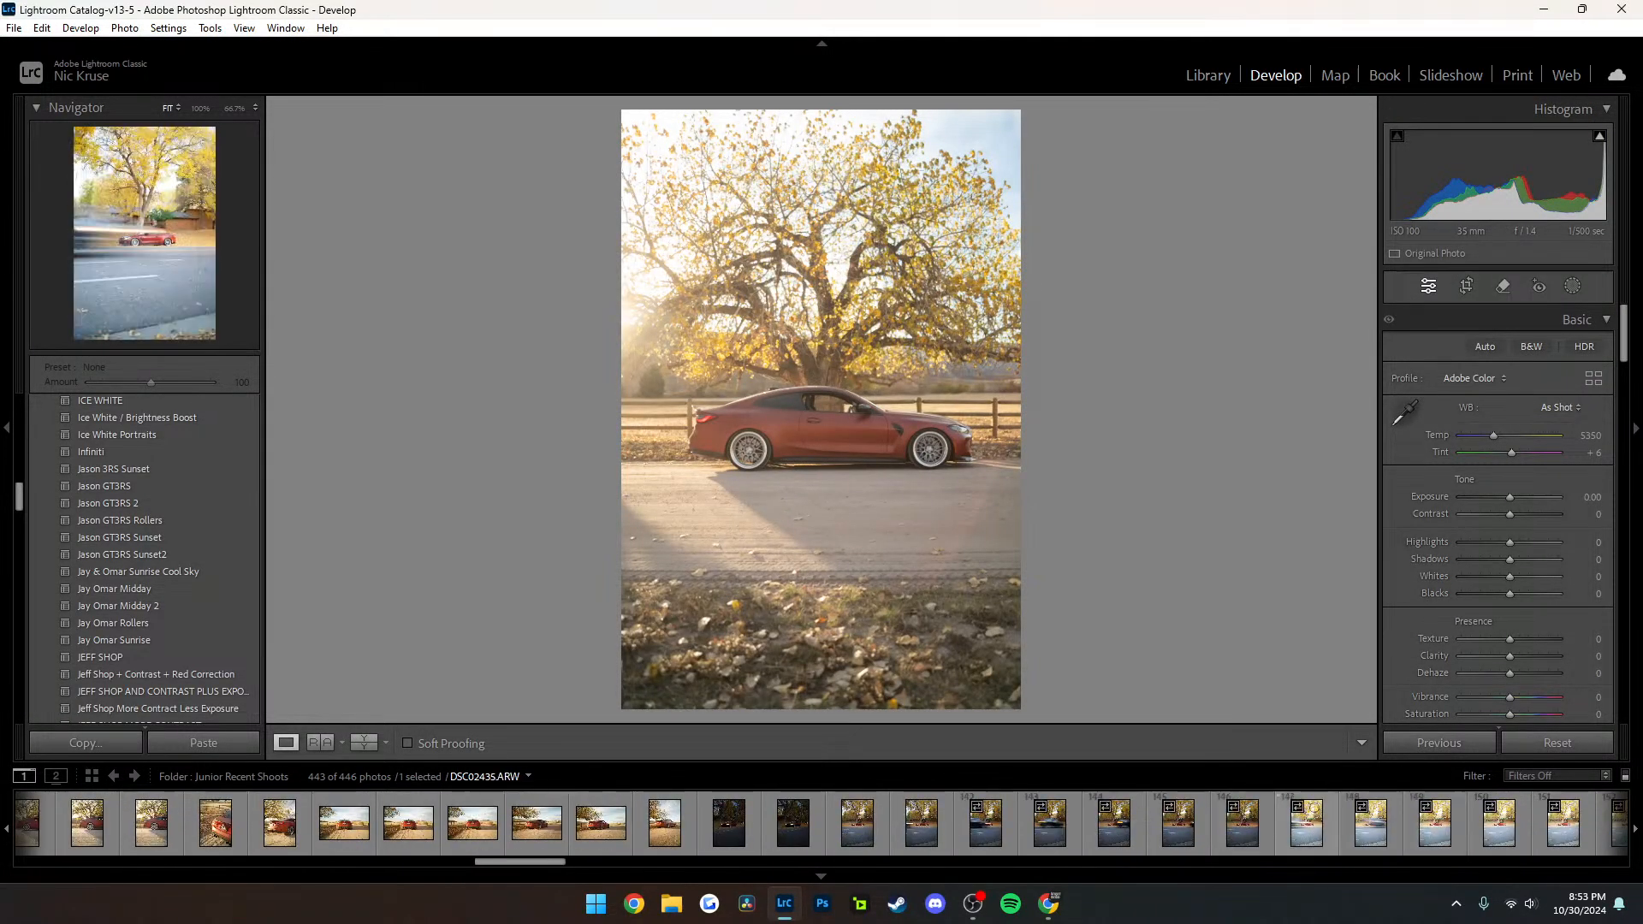
{"action": "scroll", "coordinate": [857, 822], "scroll_direction": "down", "scroll_amount": 7}
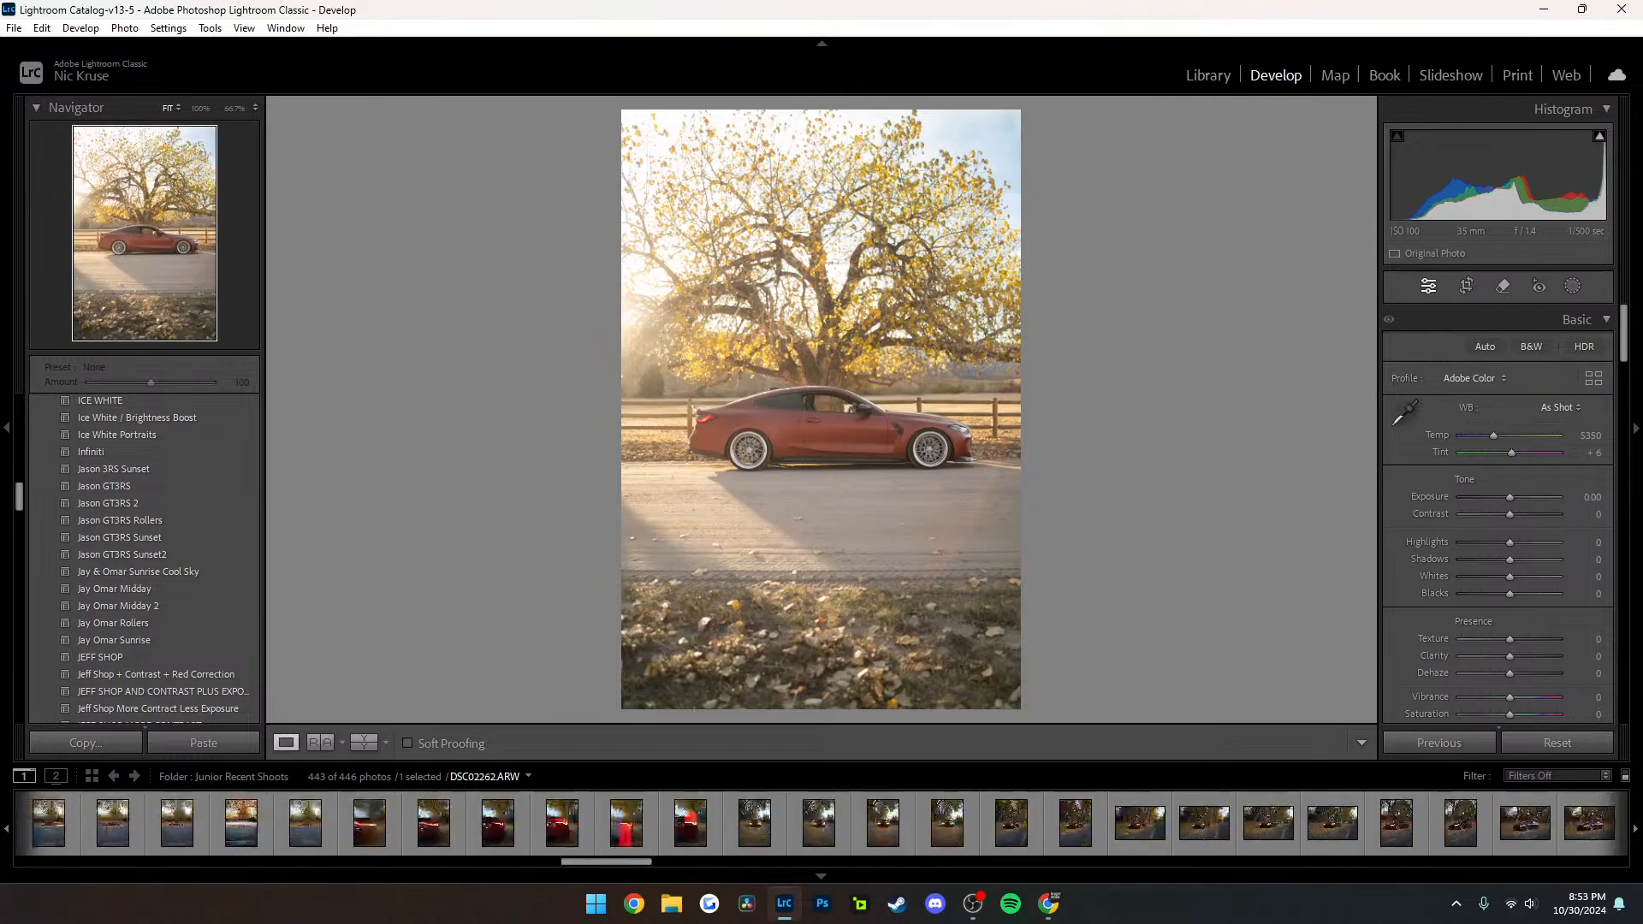
{"action": "left_click", "coordinate": [1159, 815]}
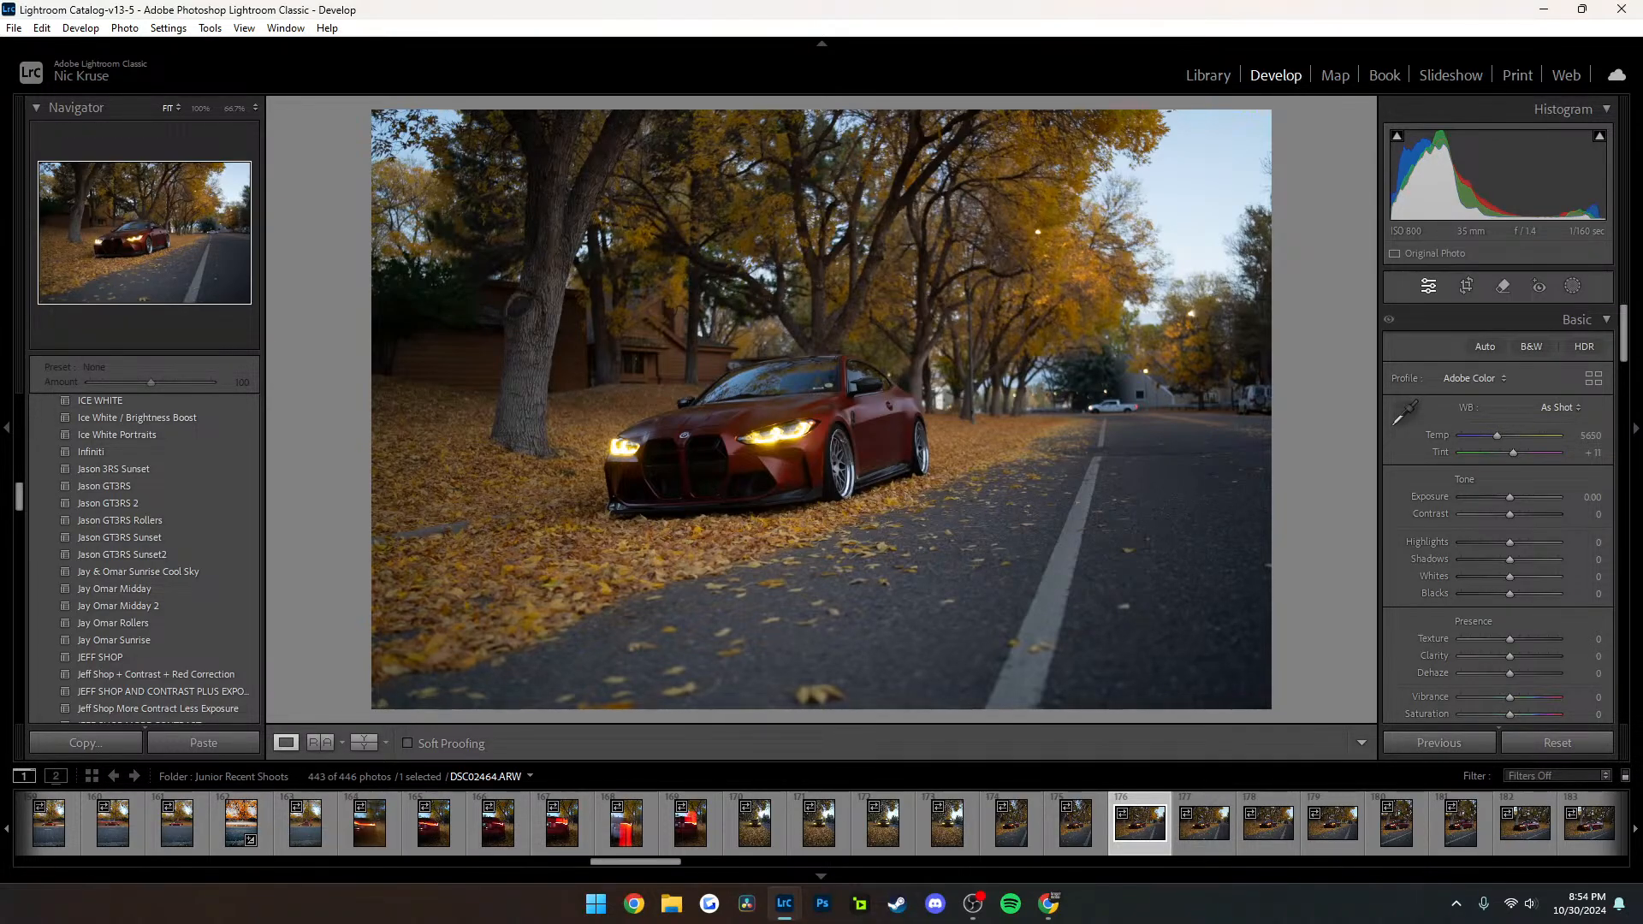
{"action": "key", "text": "alt+Tab"}
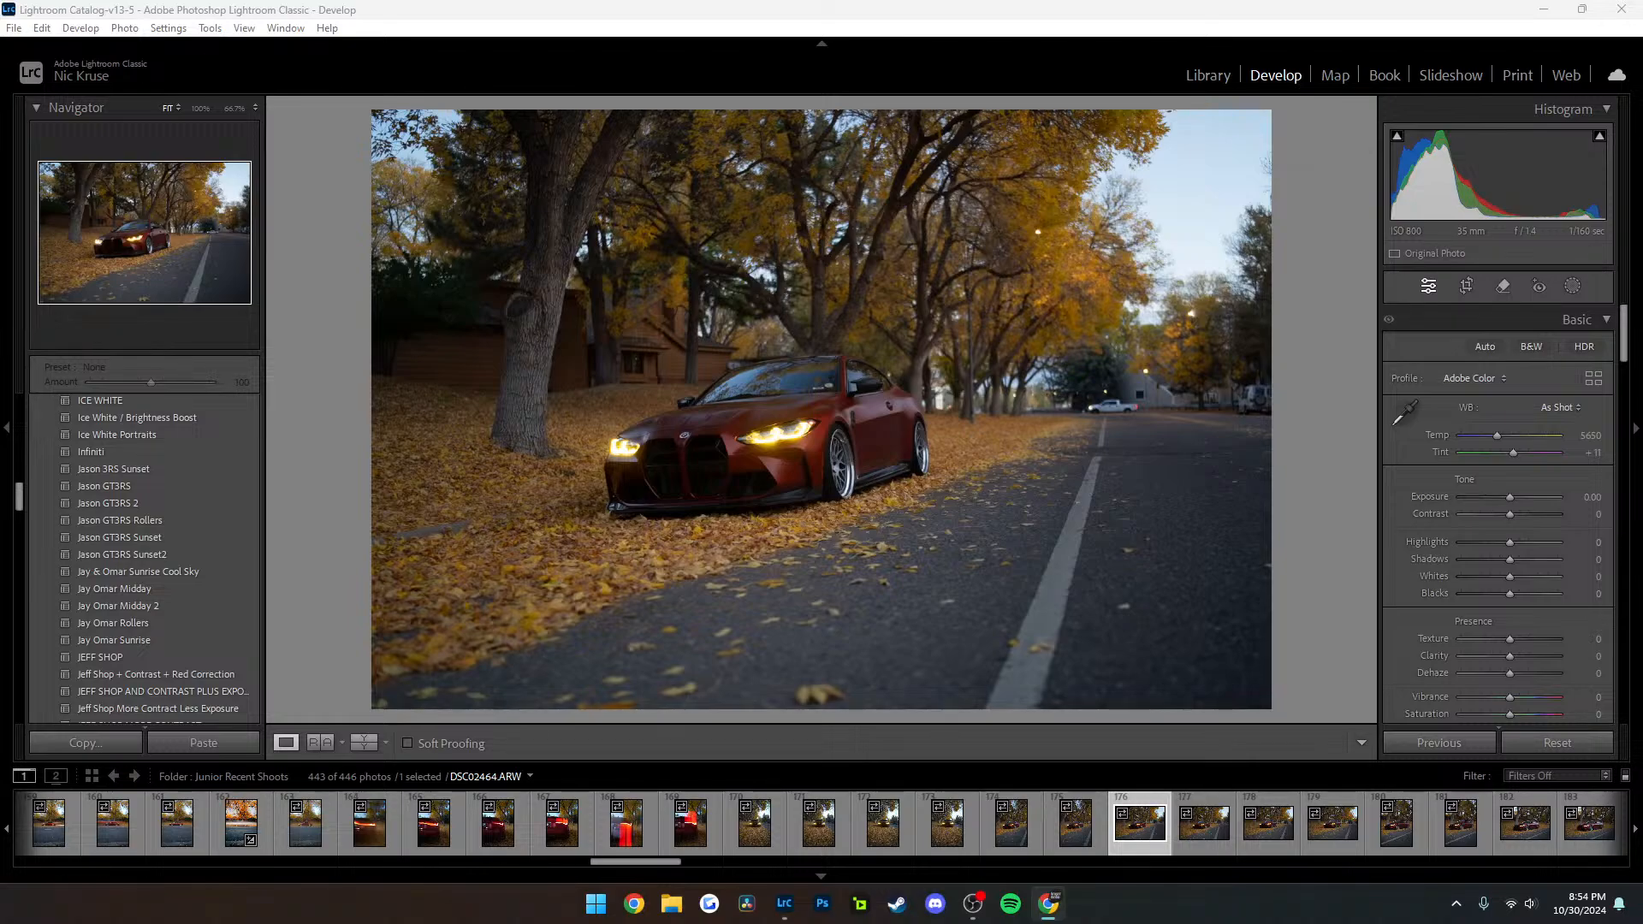
{"action": "left_click_drag", "start_coordinate": [924, 899], "coordinate": [1641, 342]}
Switch to File Explorer and open the Junior Recent Shoots folder inside Car Projects on the Photo & Video (F:) drive
{"action": "left_click", "coordinate": [671, 903]}
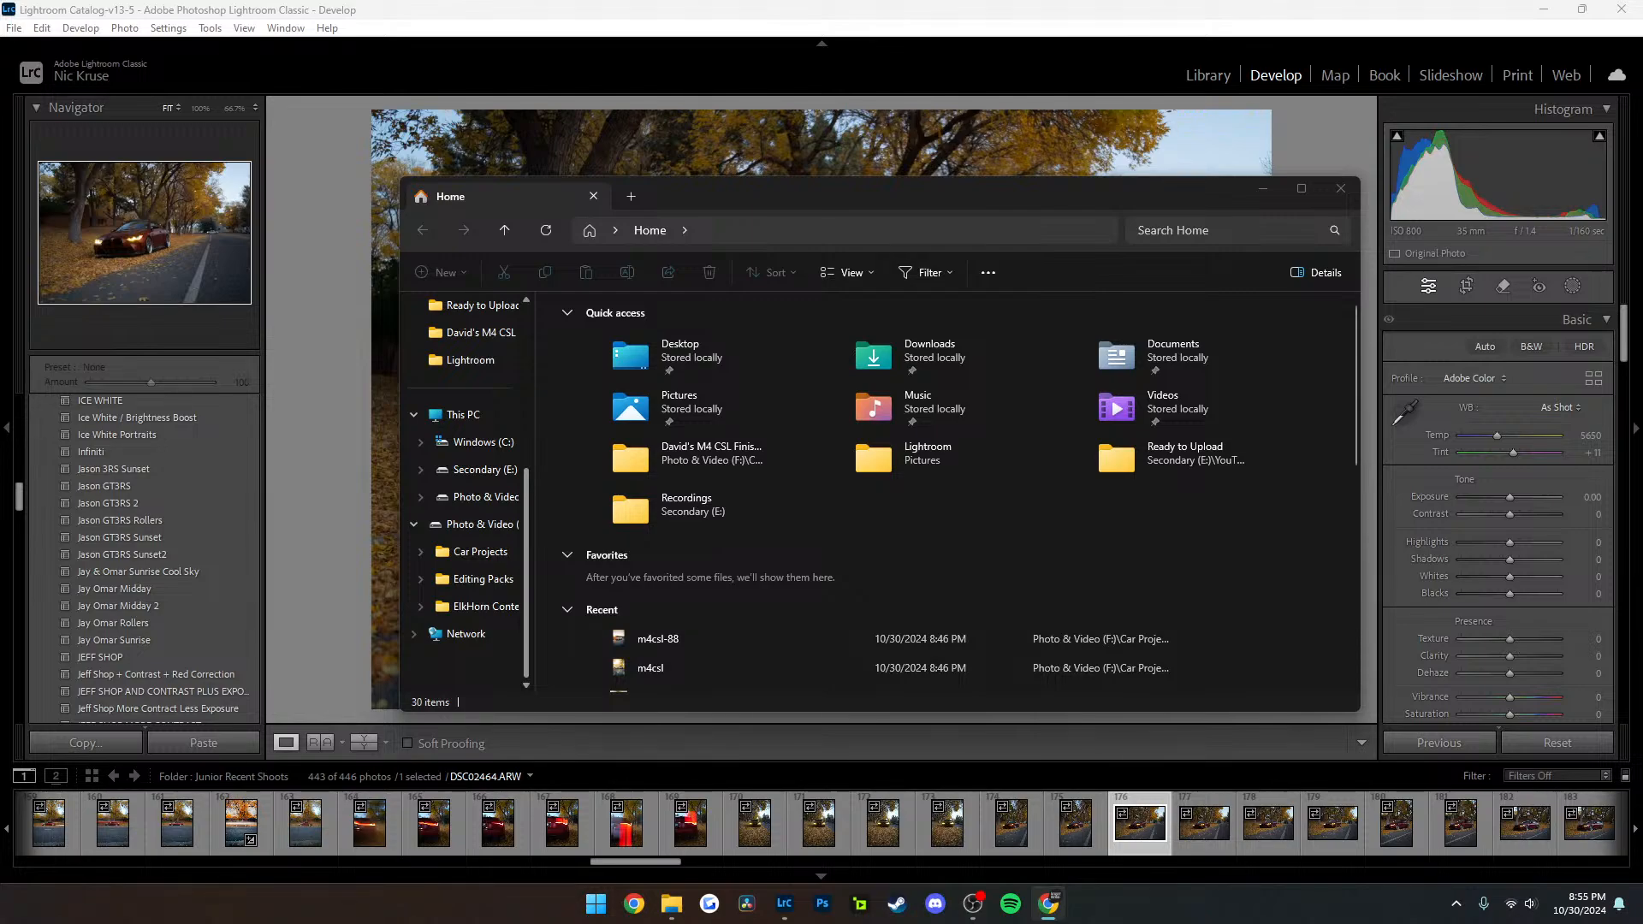
{"action": "left_click", "coordinate": [479, 524]}
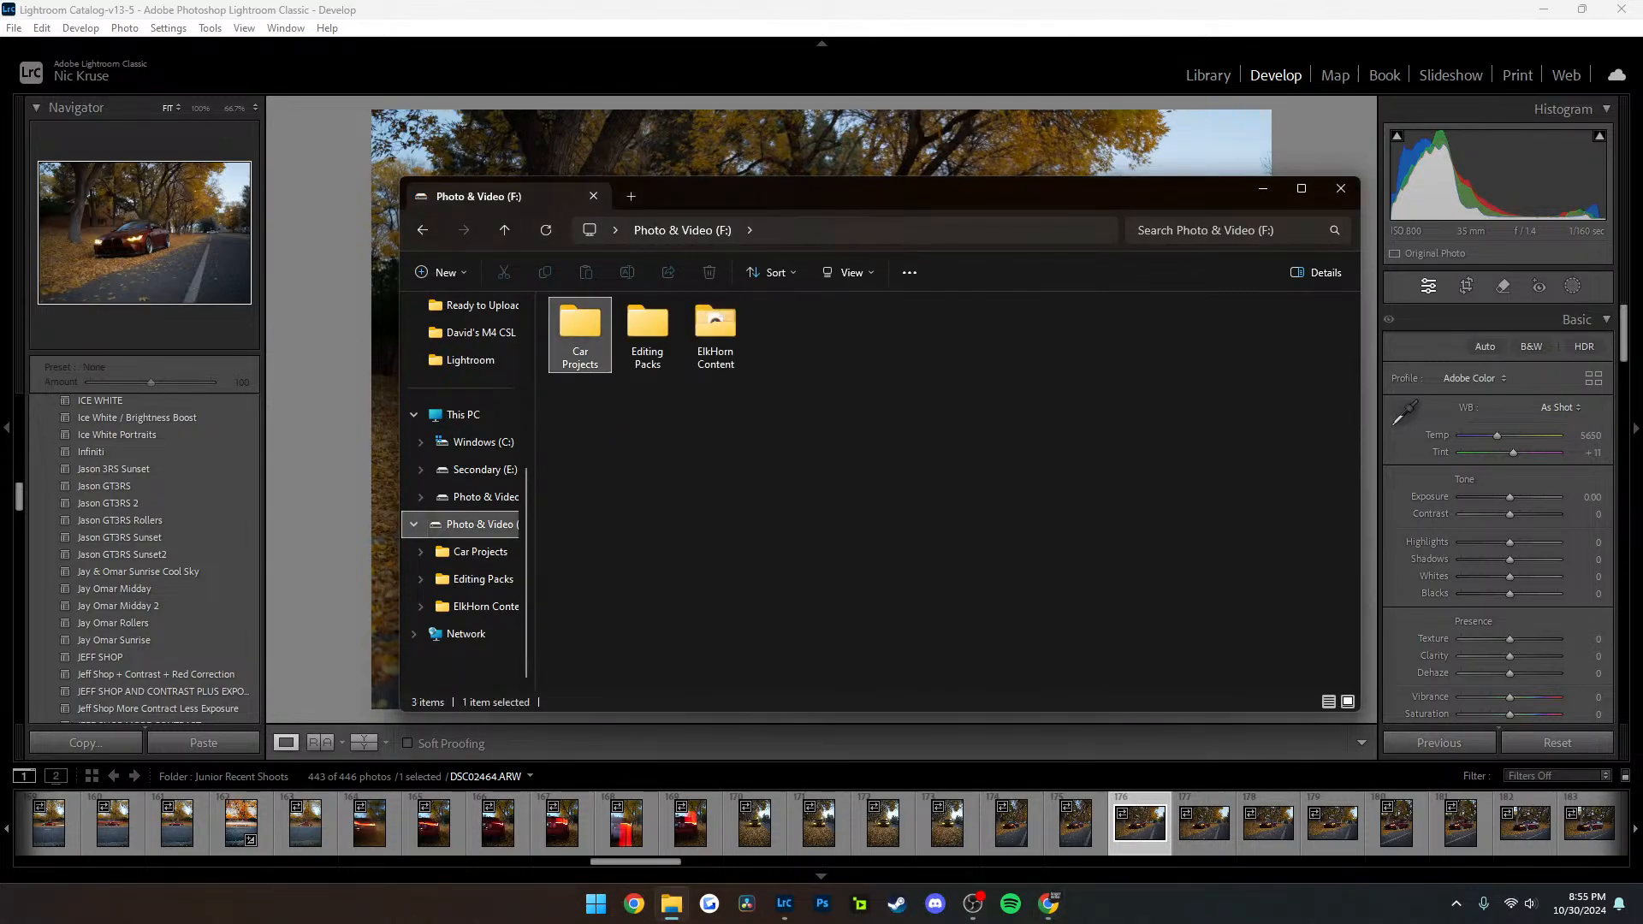
{"action": "double_click", "coordinate": [581, 336]}
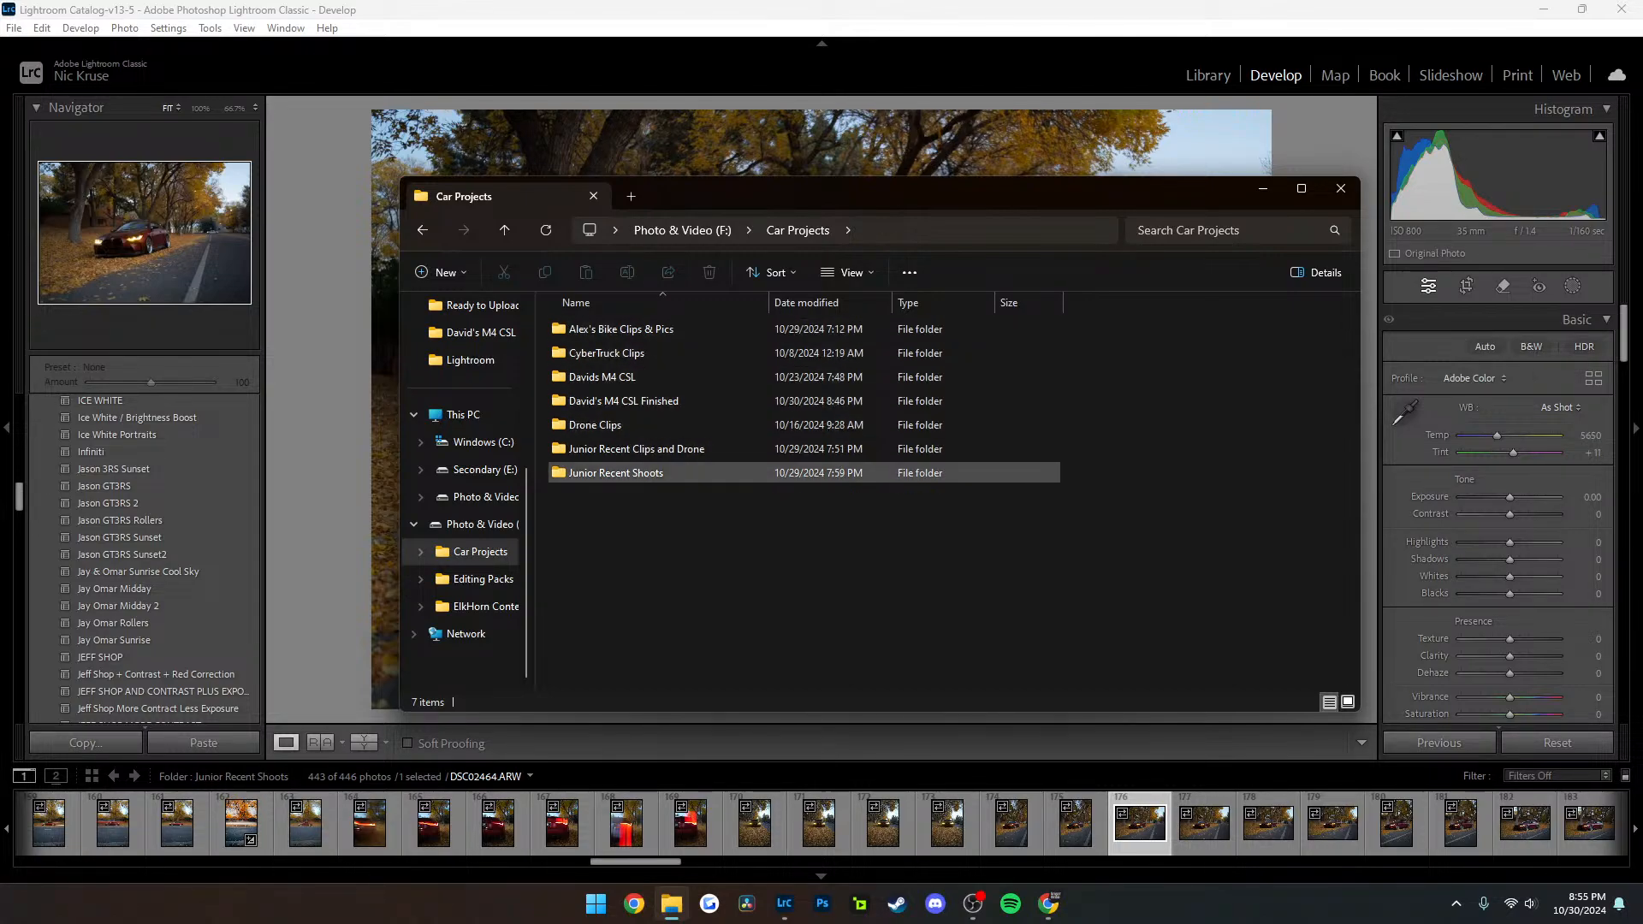
{"action": "double_click", "coordinate": [616, 472]}
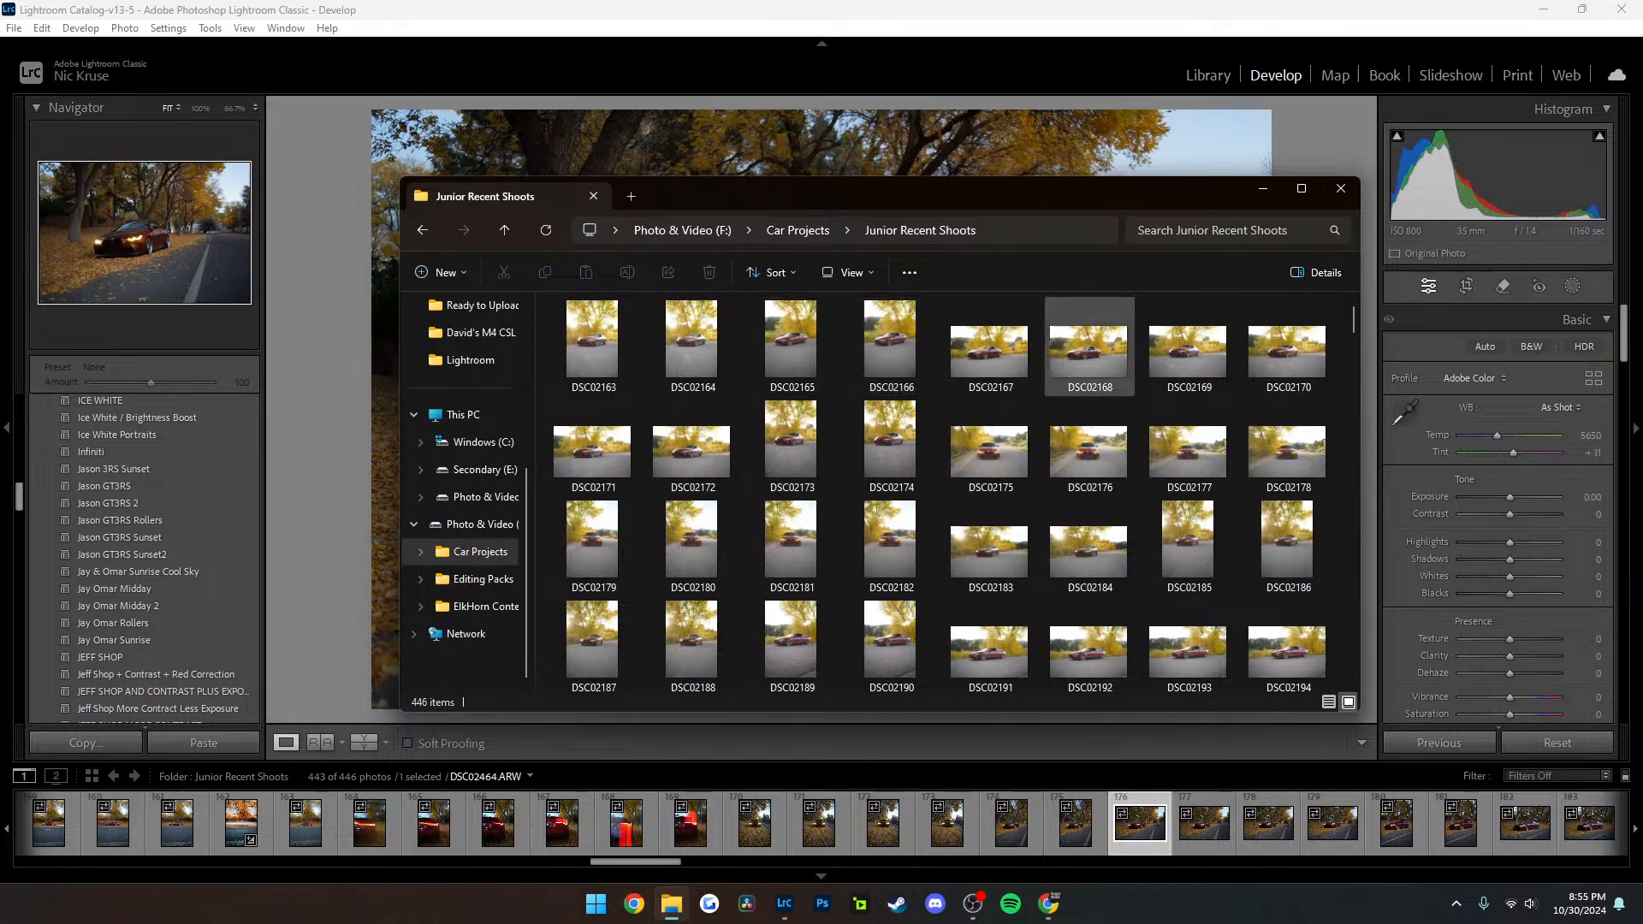
Select DSC02169, DSC02175 and DSC02504 together in the Junior Recent Shoots folder, maximizing the File Explorer window
{"action": "left_click", "coordinate": [1189, 349]}
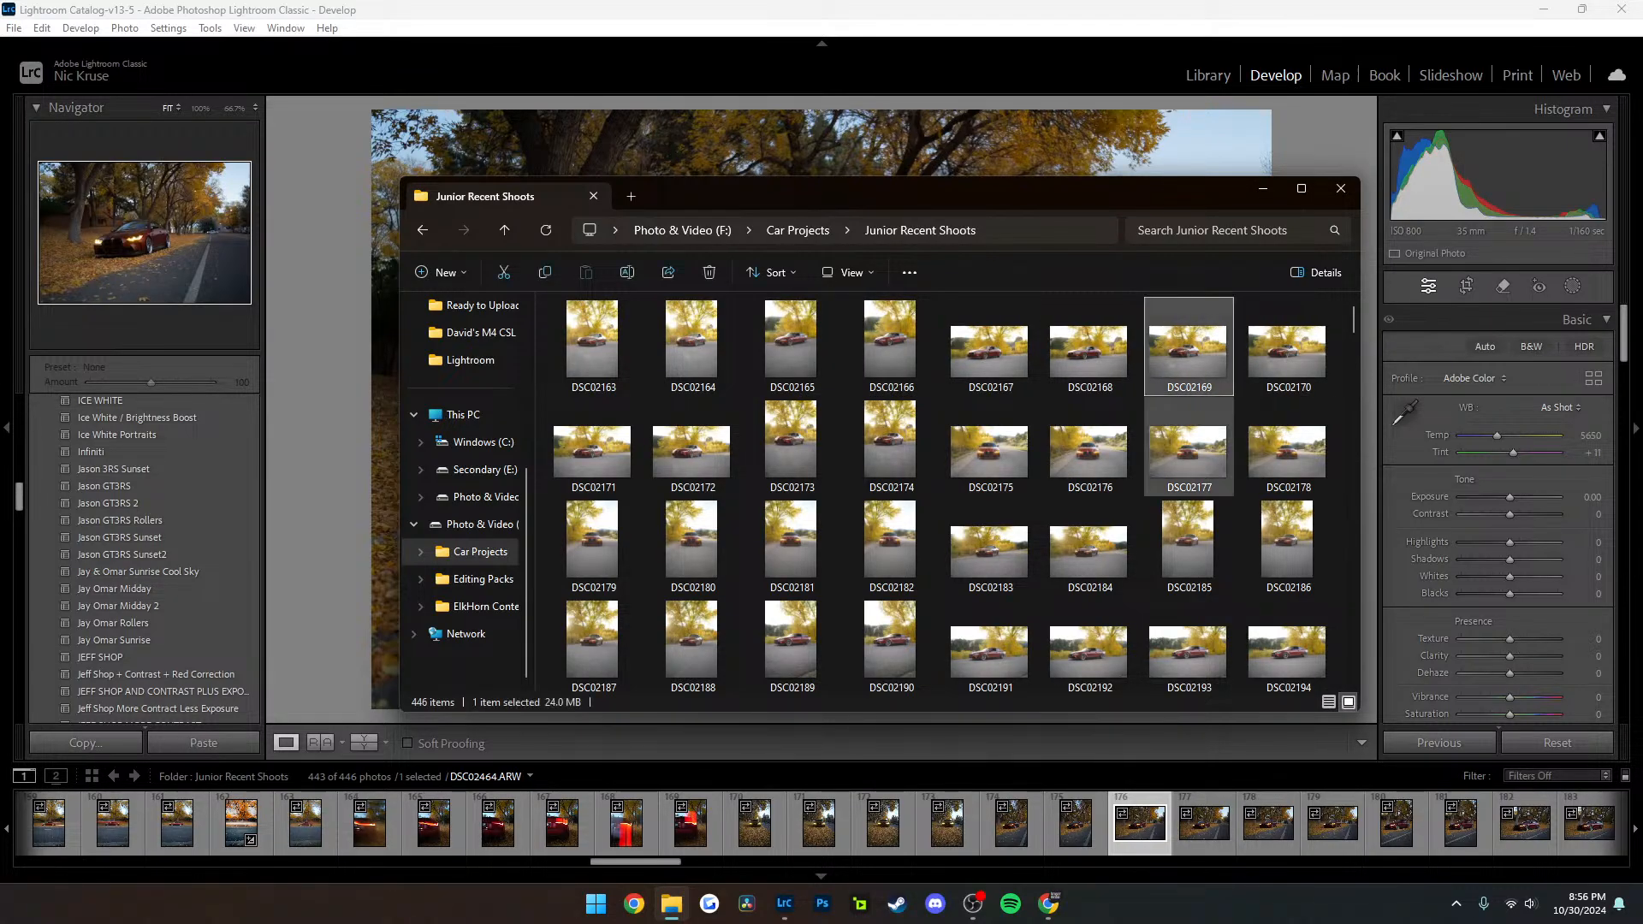
{"action": "left_click", "coordinate": [990, 450], "text": "ctrl"}
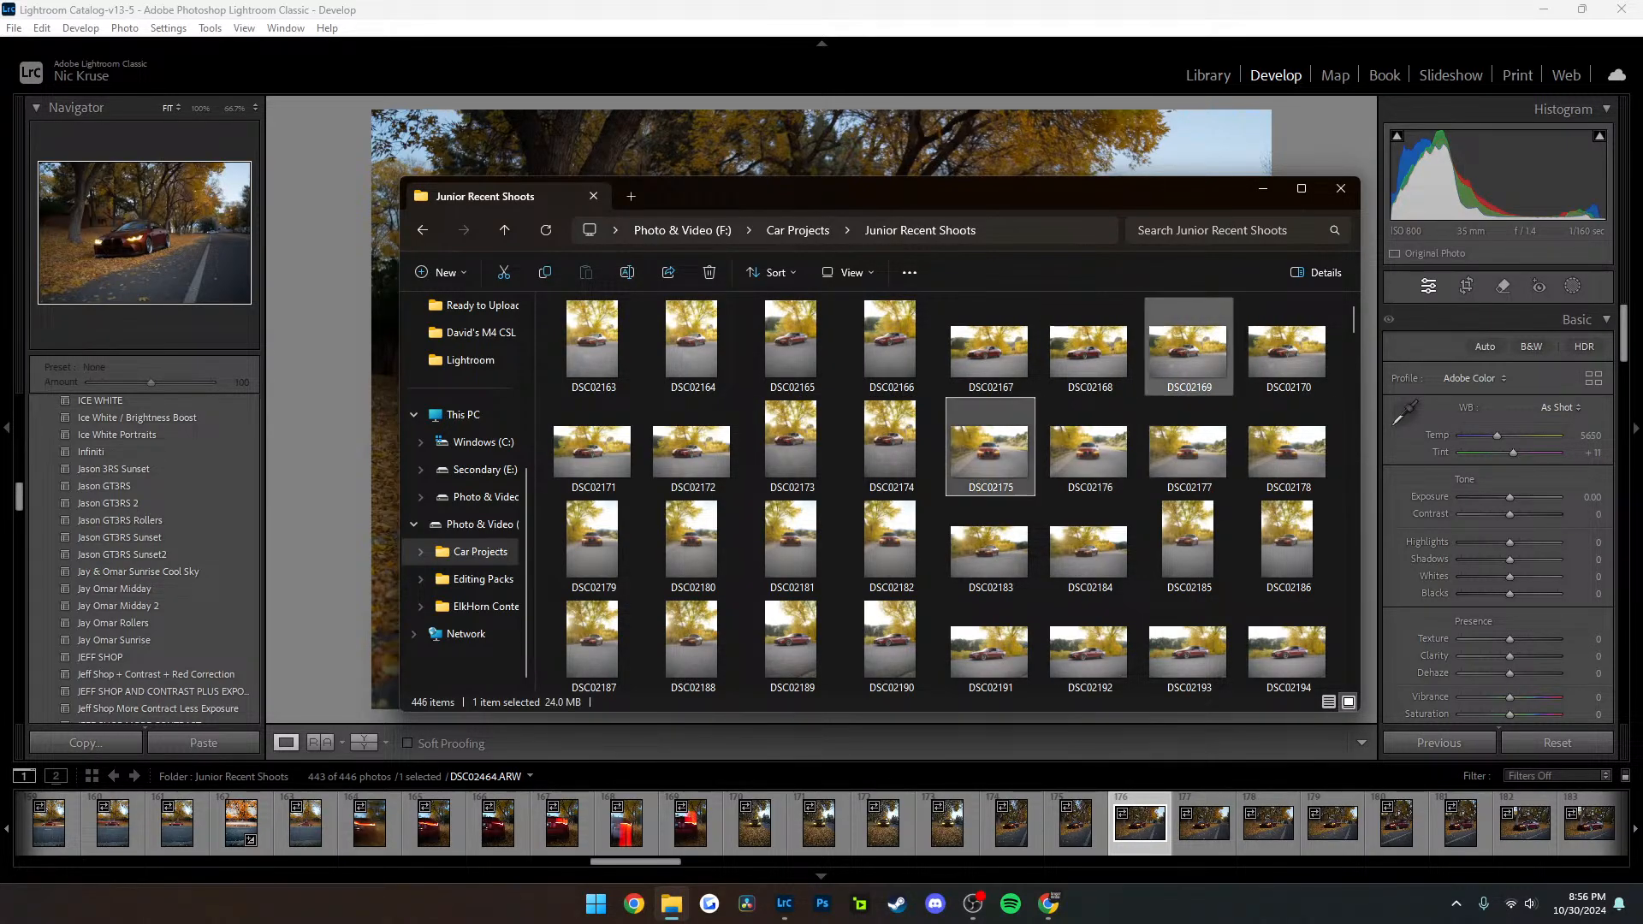
{"action": "scroll", "coordinate": [1089, 450], "scroll_direction": "down", "scroll_amount": 3}
{"action": "scroll", "coordinate": [1089, 440], "scroll_direction": "down", "scroll_amount": 6}
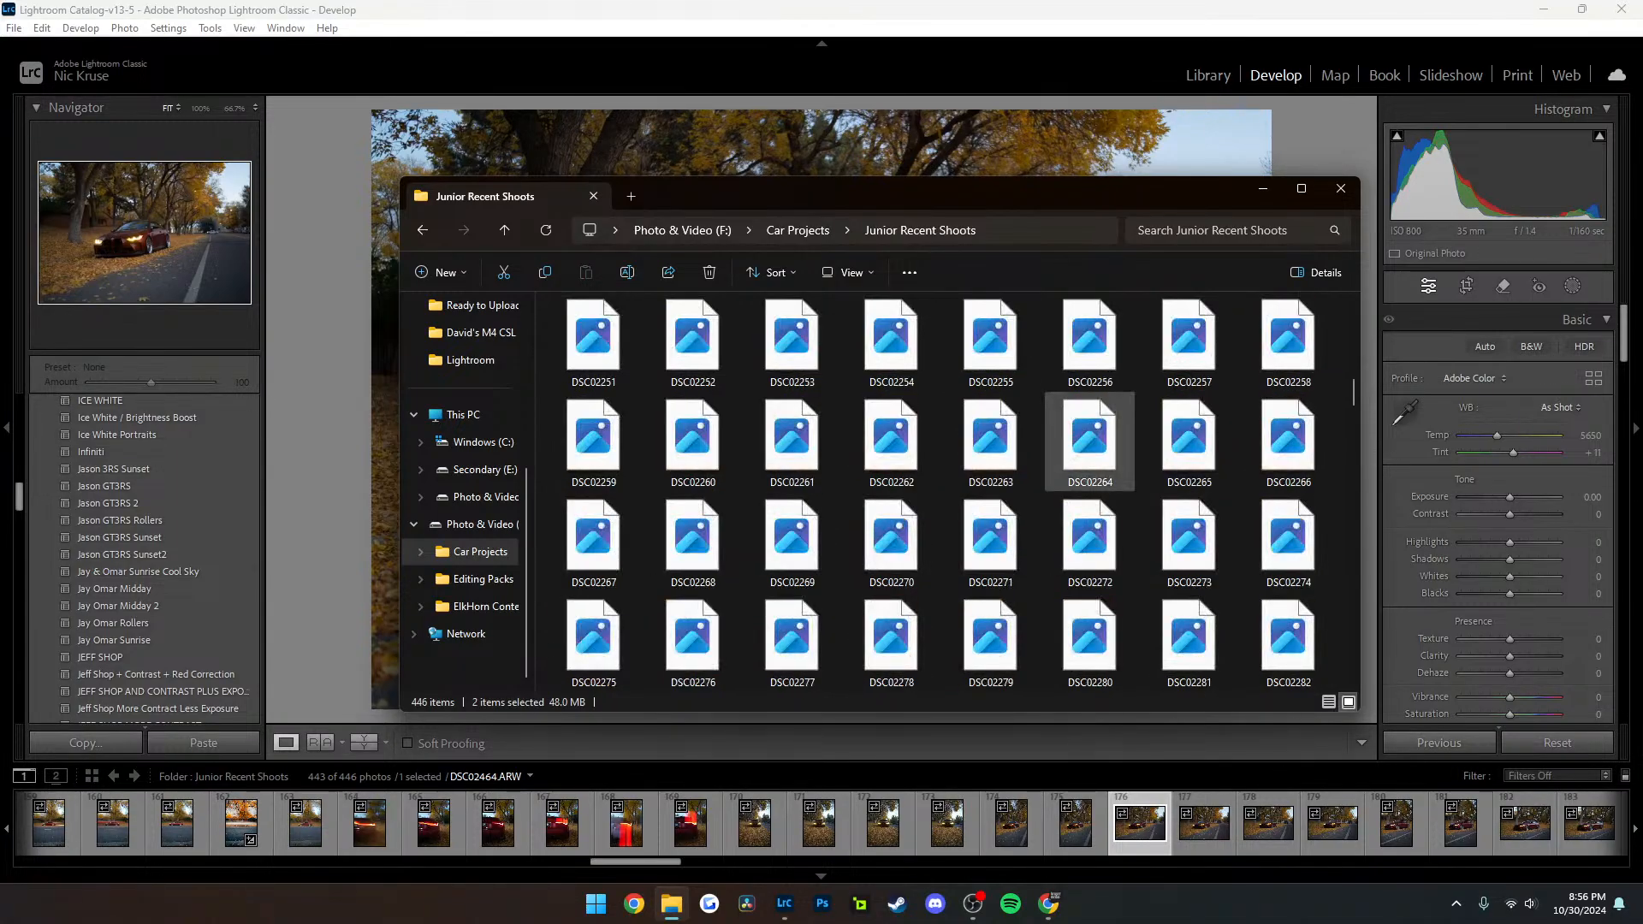
{"action": "left_click", "coordinate": [1301, 188]}
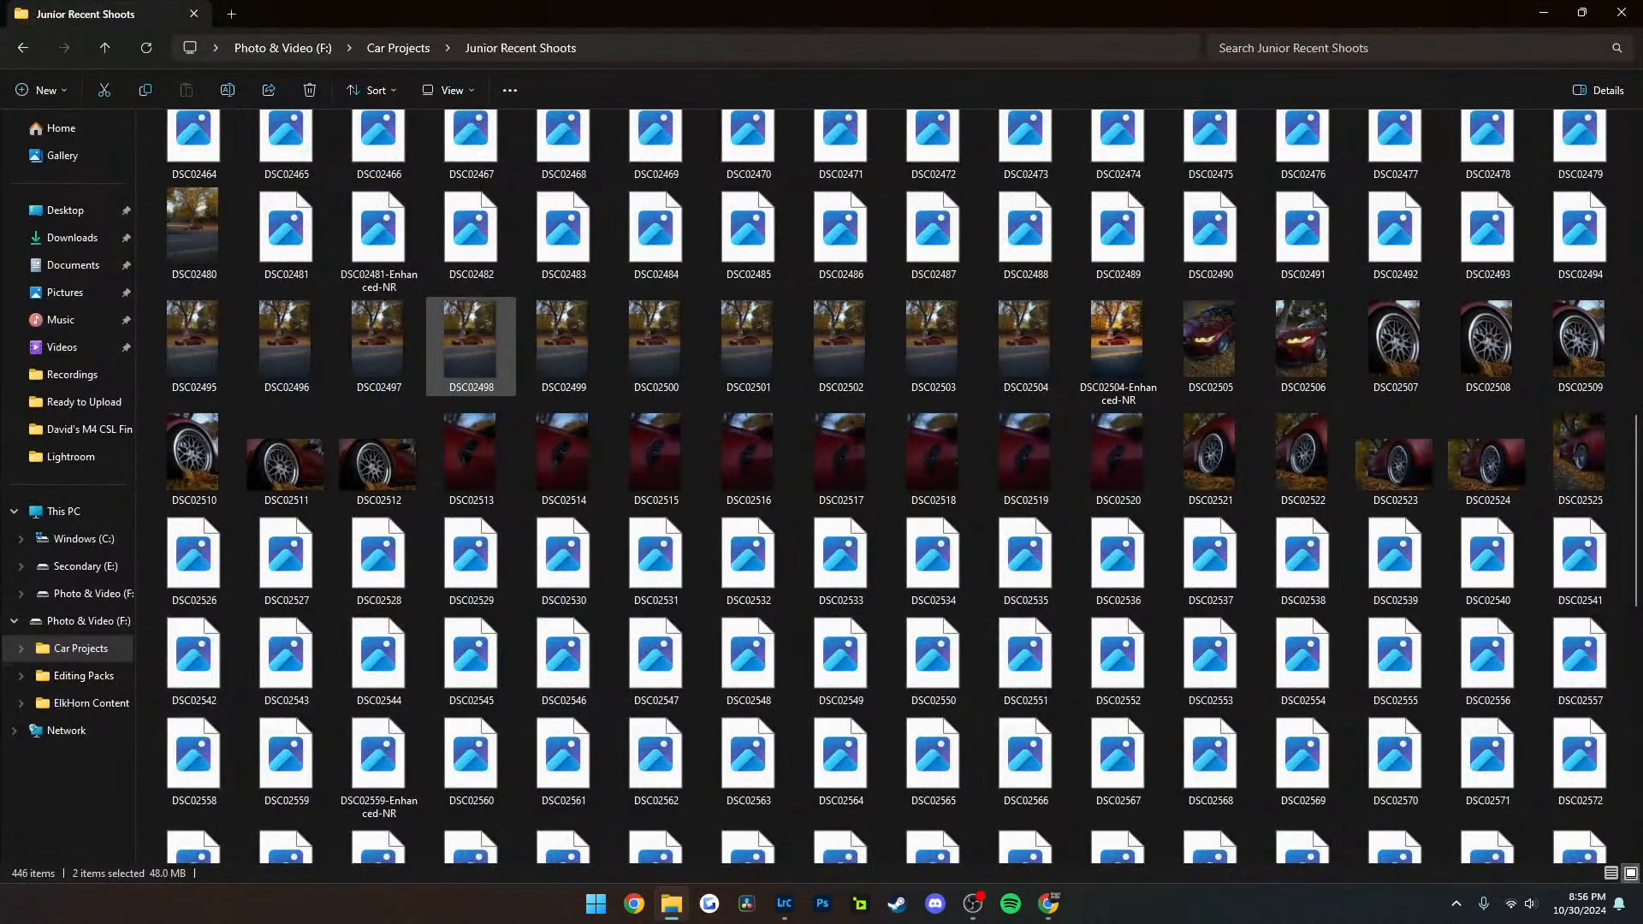
{"action": "left_click", "coordinate": [1025, 351], "text": "ctrl"}
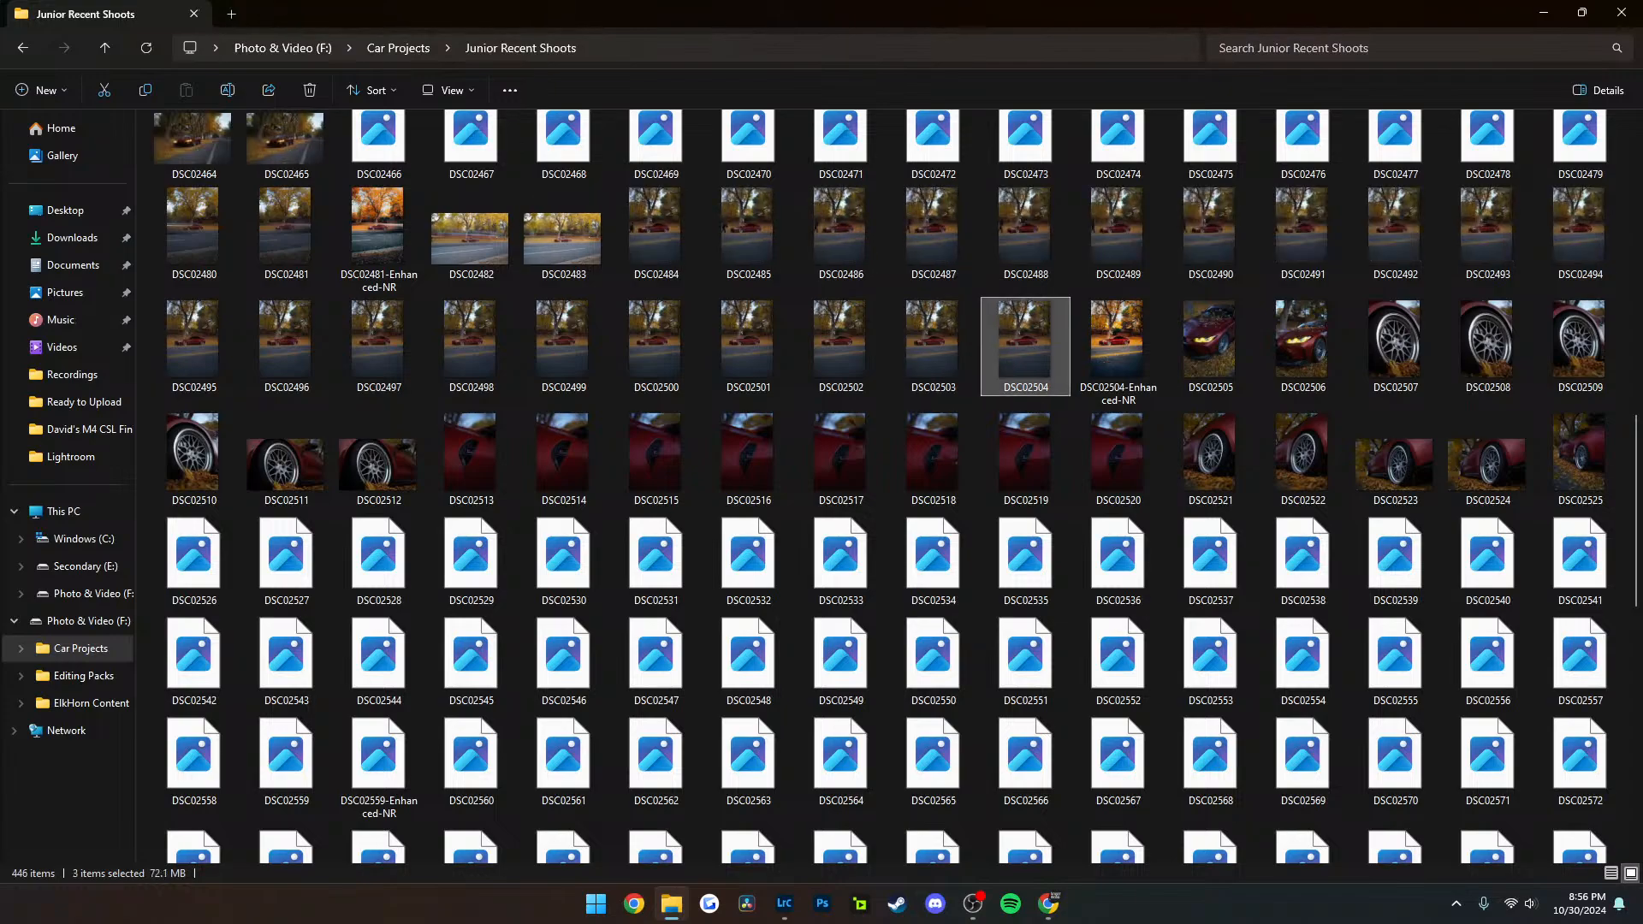
Add DSC02261 and DSC02245 to the multi-file selection, and close File Explorer to return to Lightroom Classic
{"action": "scroll", "coordinate": [1025, 459], "scroll_direction": "up", "scroll_amount": 2}
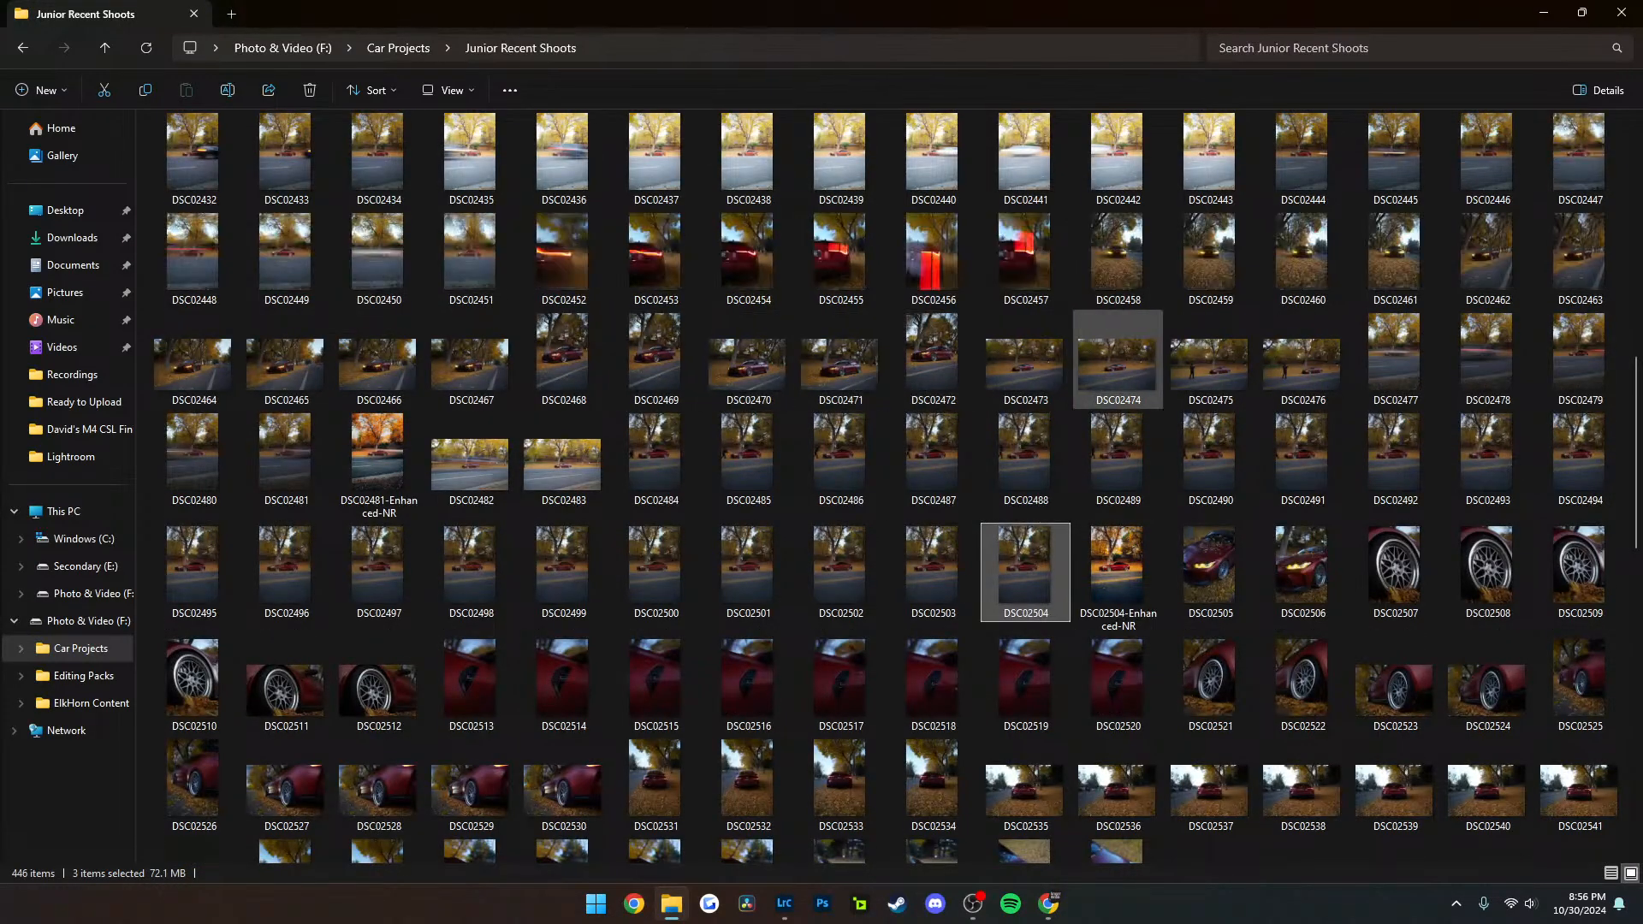
{"action": "scroll", "coordinate": [1117, 381], "scroll_direction": "down", "scroll_amount": 3}
{"action": "scroll", "coordinate": [1117, 398], "scroll_direction": "up", "scroll_amount": 19}
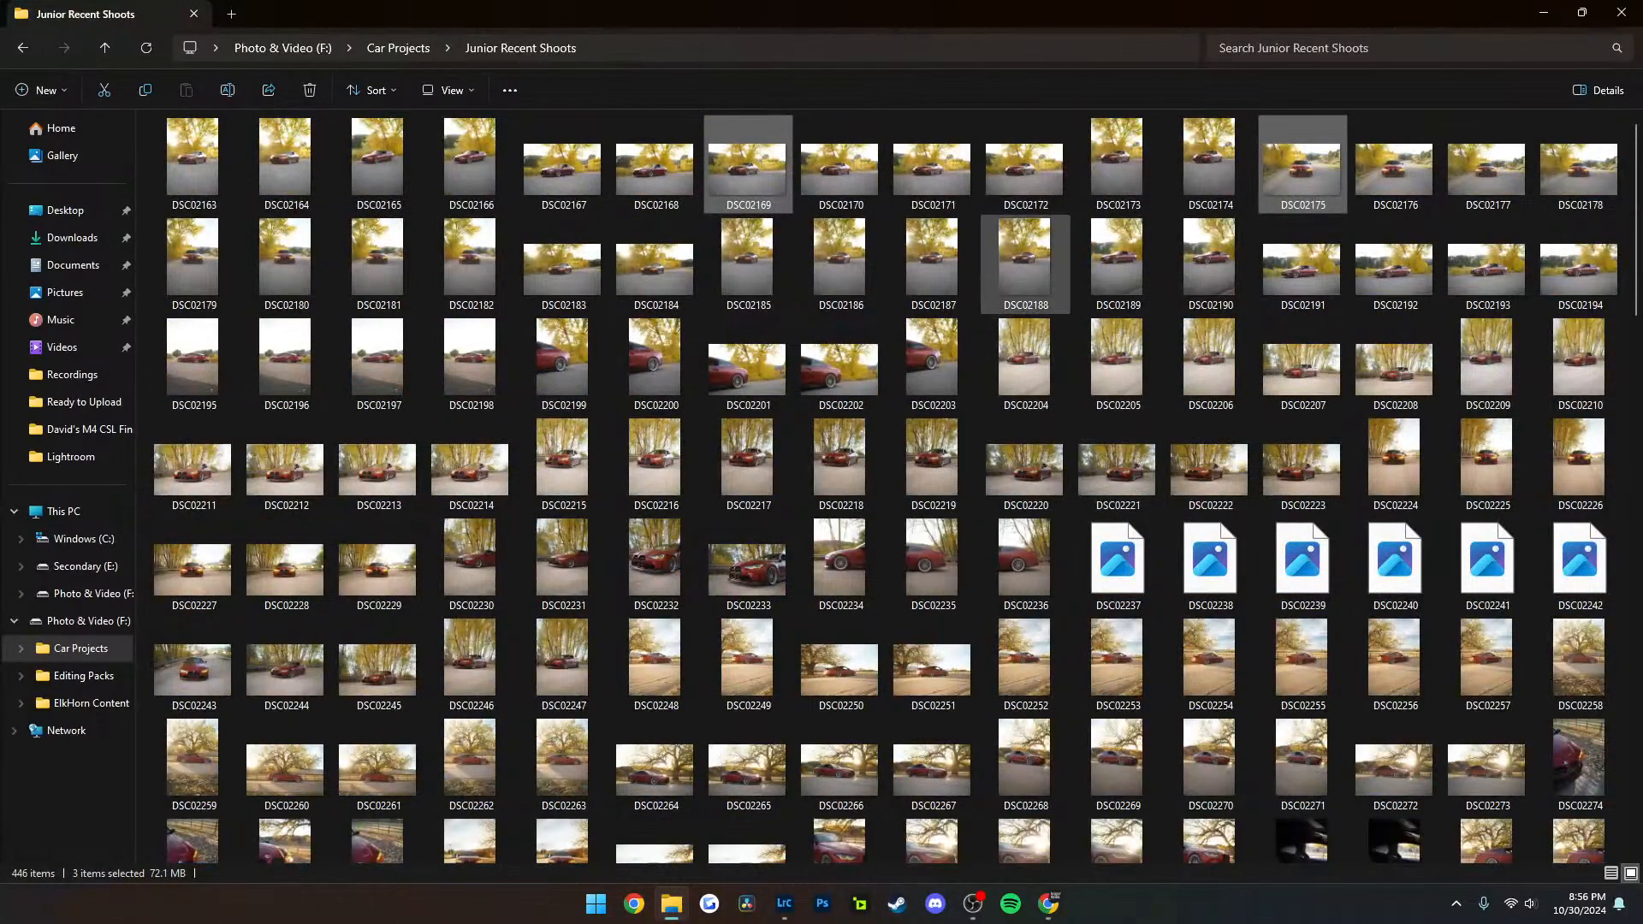
{"action": "scroll", "coordinate": [1025, 265], "scroll_direction": "down", "scroll_amount": 3}
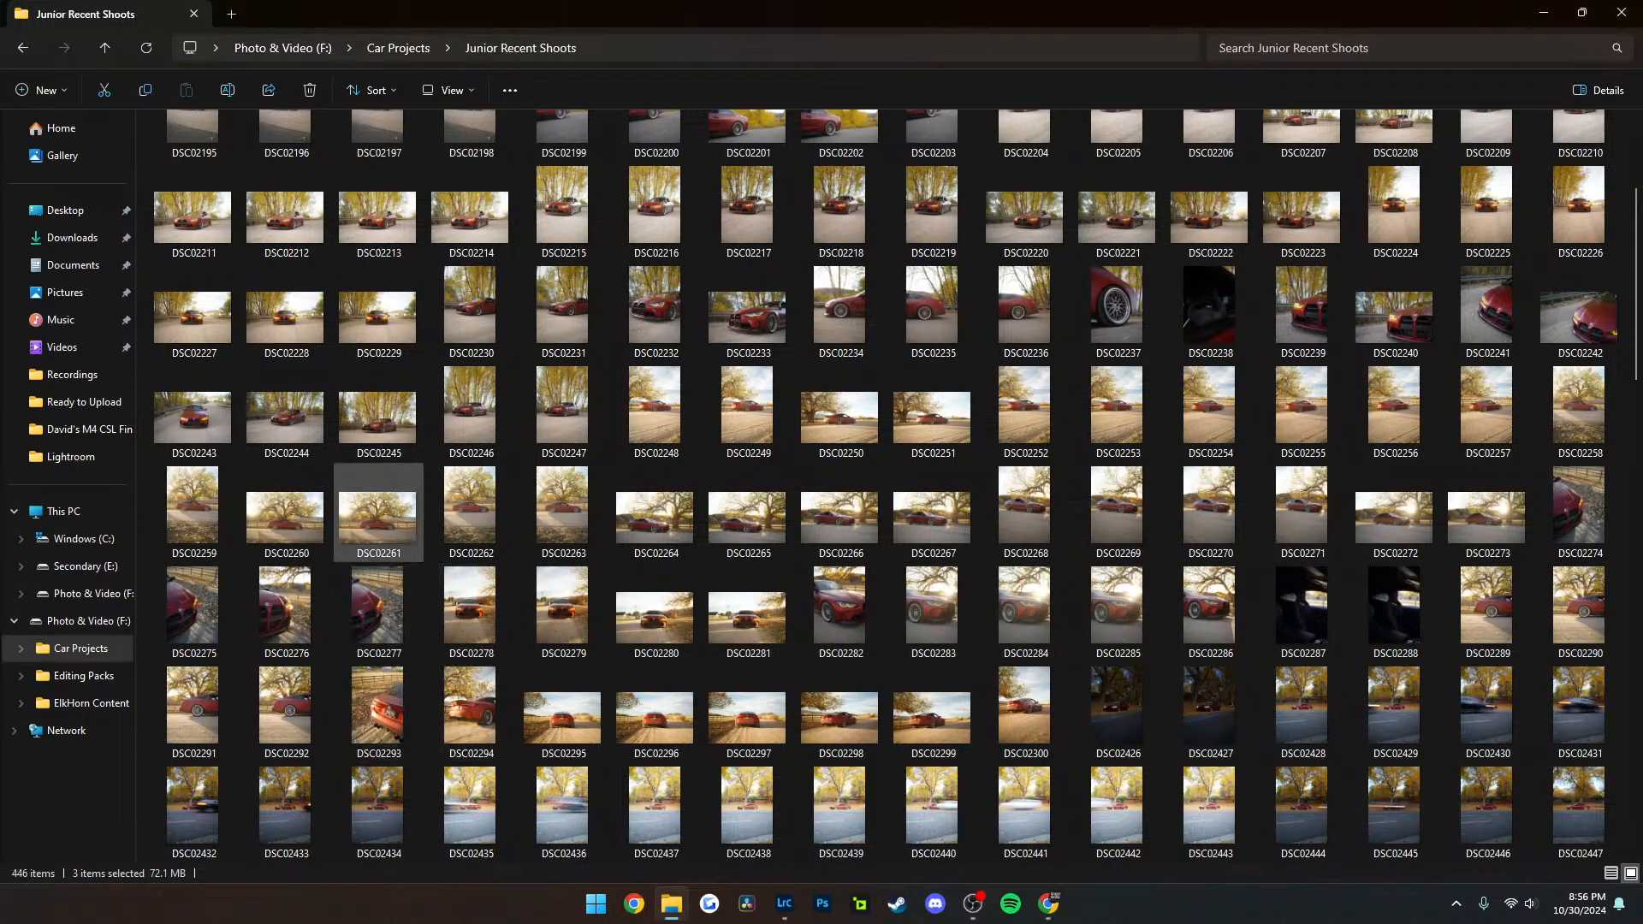
{"action": "left_click", "coordinate": [378, 514], "text": "ctrl"}
{"action": "left_click", "coordinate": [378, 415], "text": "ctrl"}
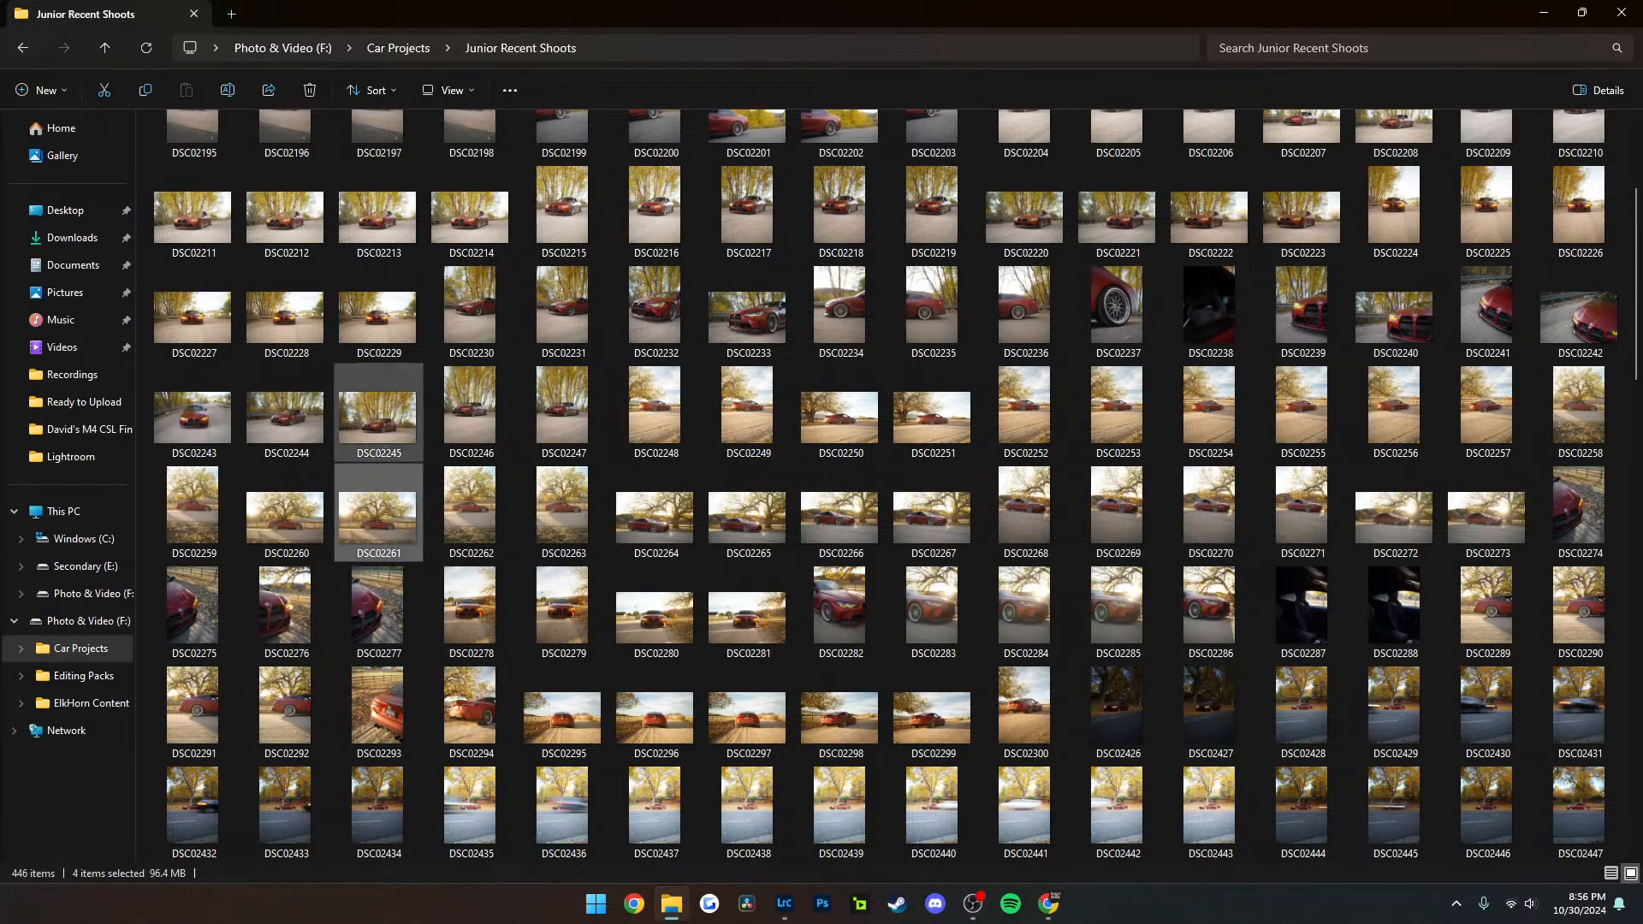
{"action": "key", "text": "alt+Tab"}
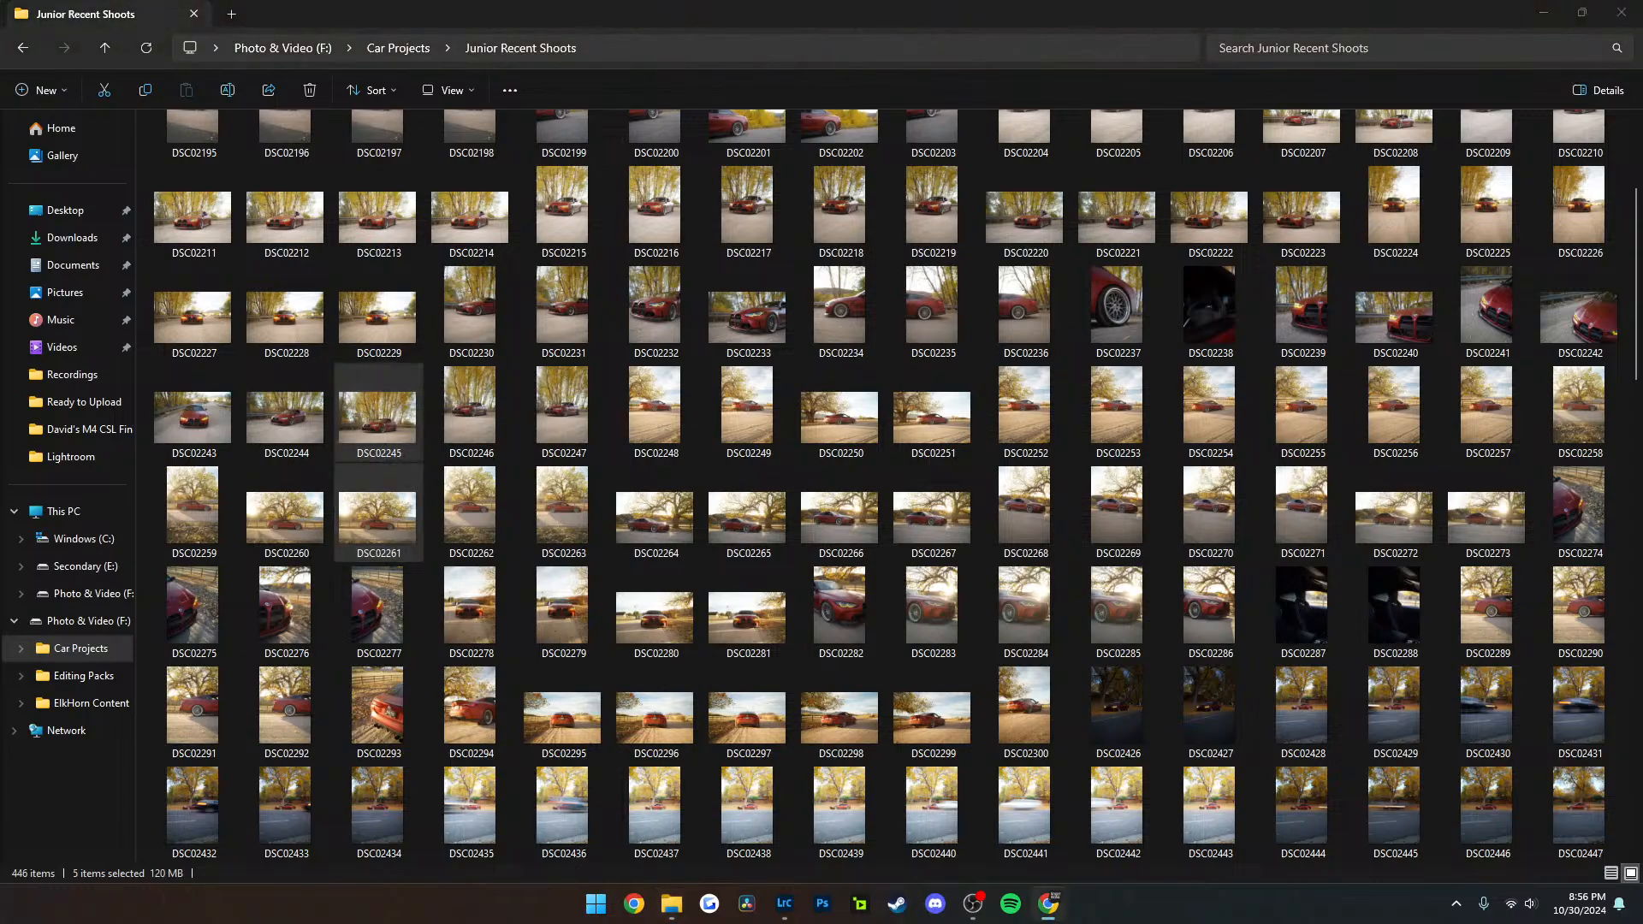
{"action": "left_click", "coordinate": [1620, 12]}
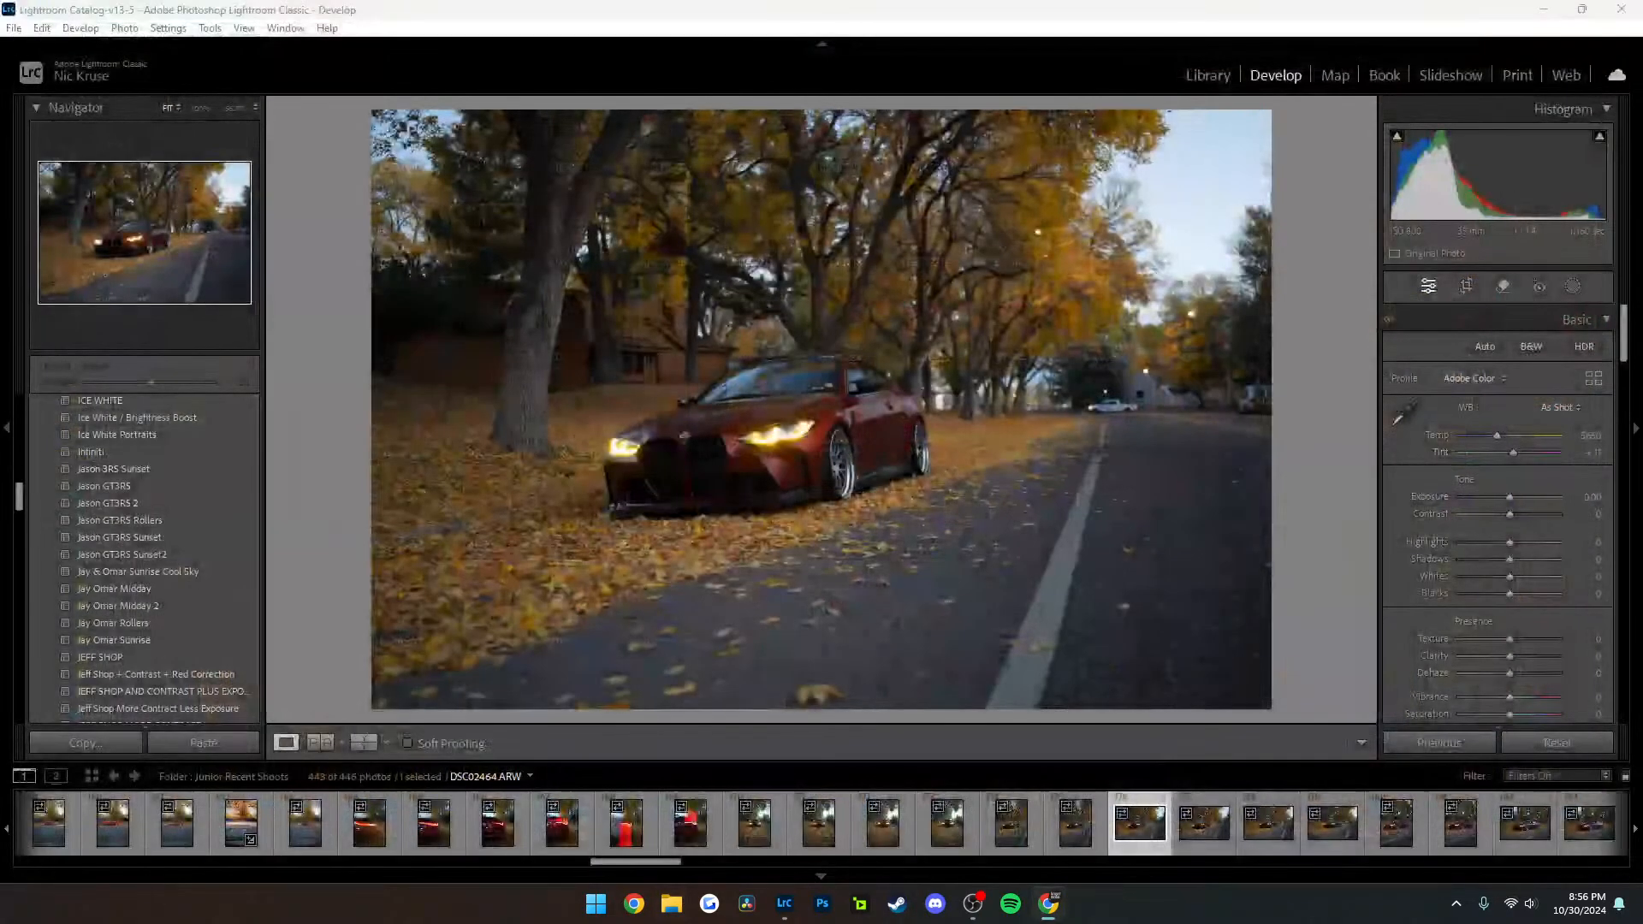
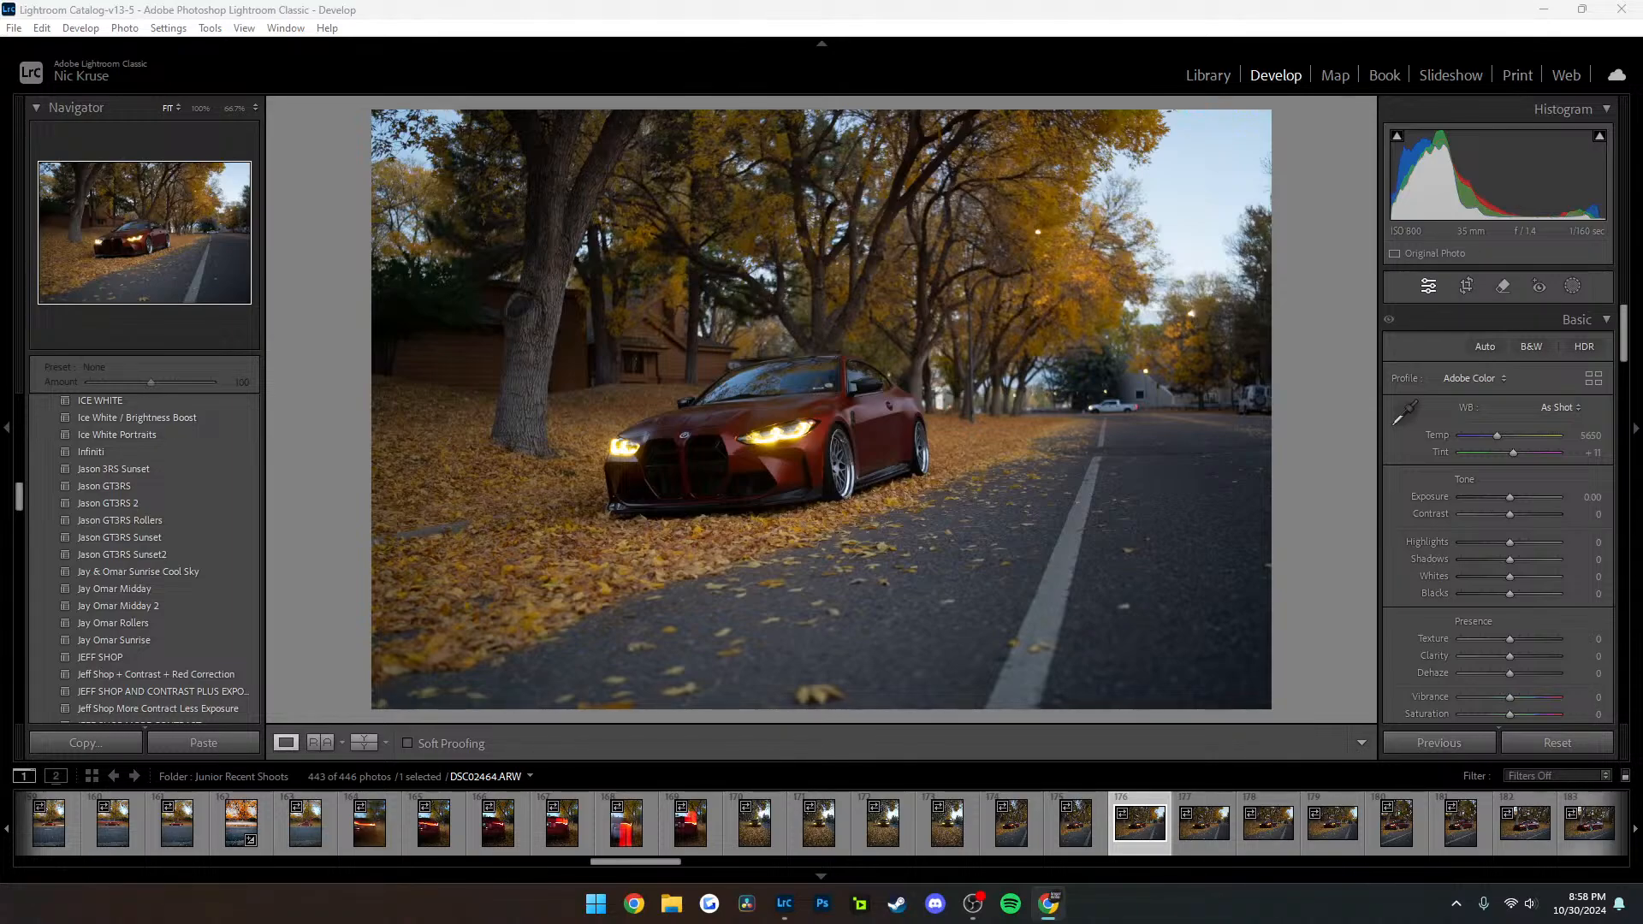
Copy the develop settings of the edited red car photo DSC02172.ARW near the start of the folder, with Masking included
{"action": "scroll", "coordinate": [641, 817], "scroll_direction": "up", "scroll_amount": 20}
{"action": "left_click", "coordinate": [638, 821]}
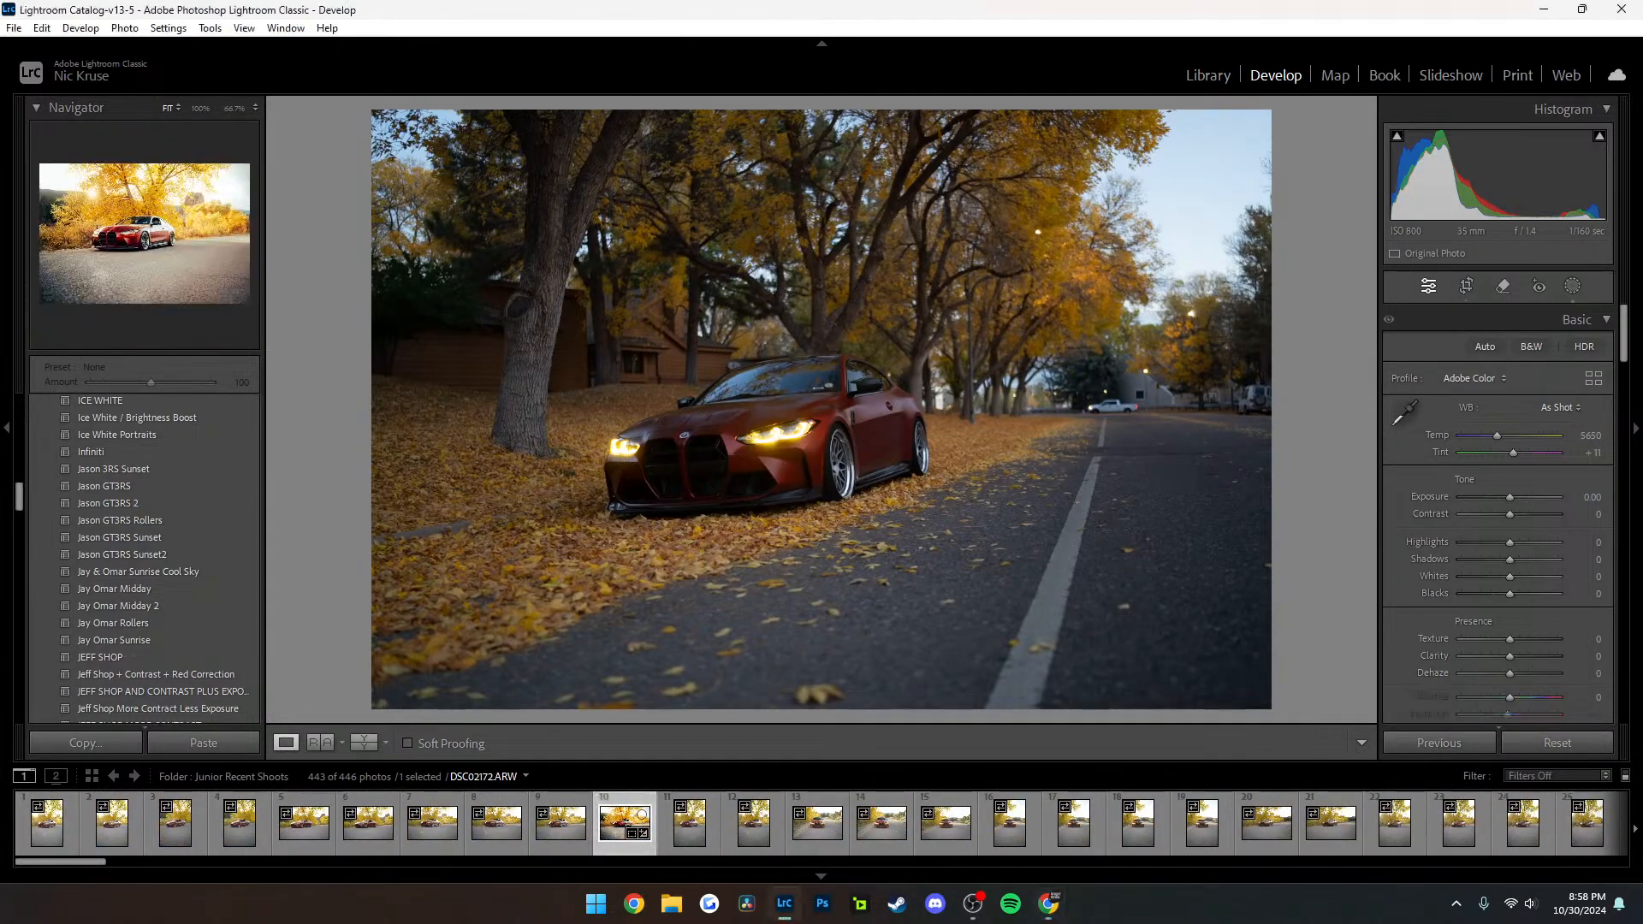
{"action": "right_click", "coordinate": [609, 835]}
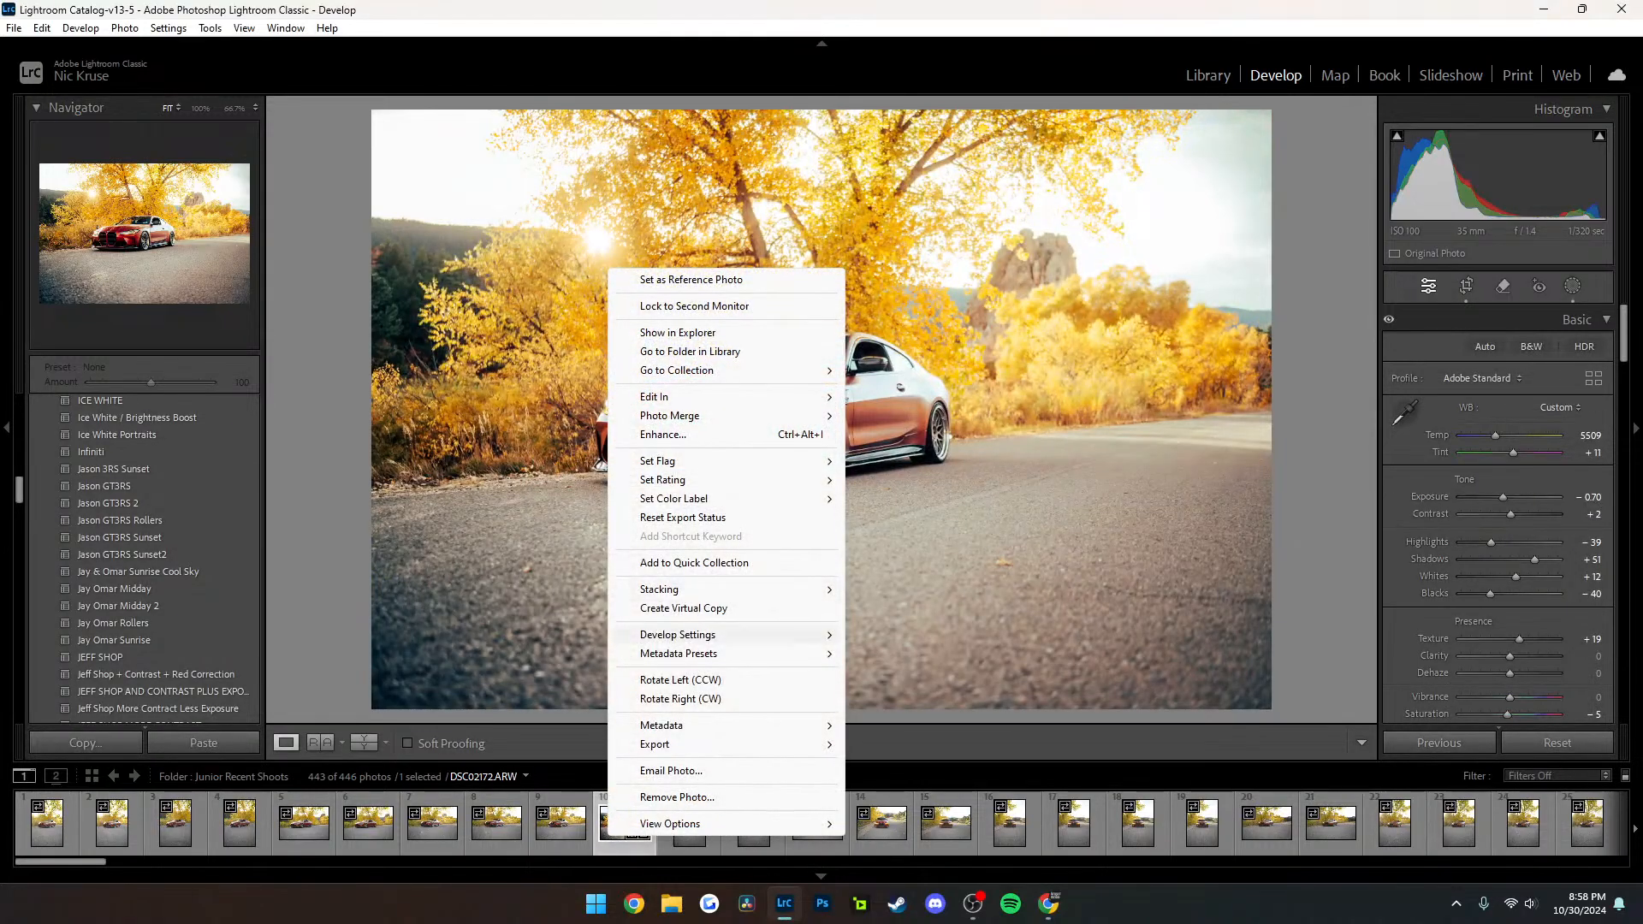
{"action": "mouse_move", "coordinate": [678, 634]}
{"action": "left_click", "coordinate": [890, 408]}
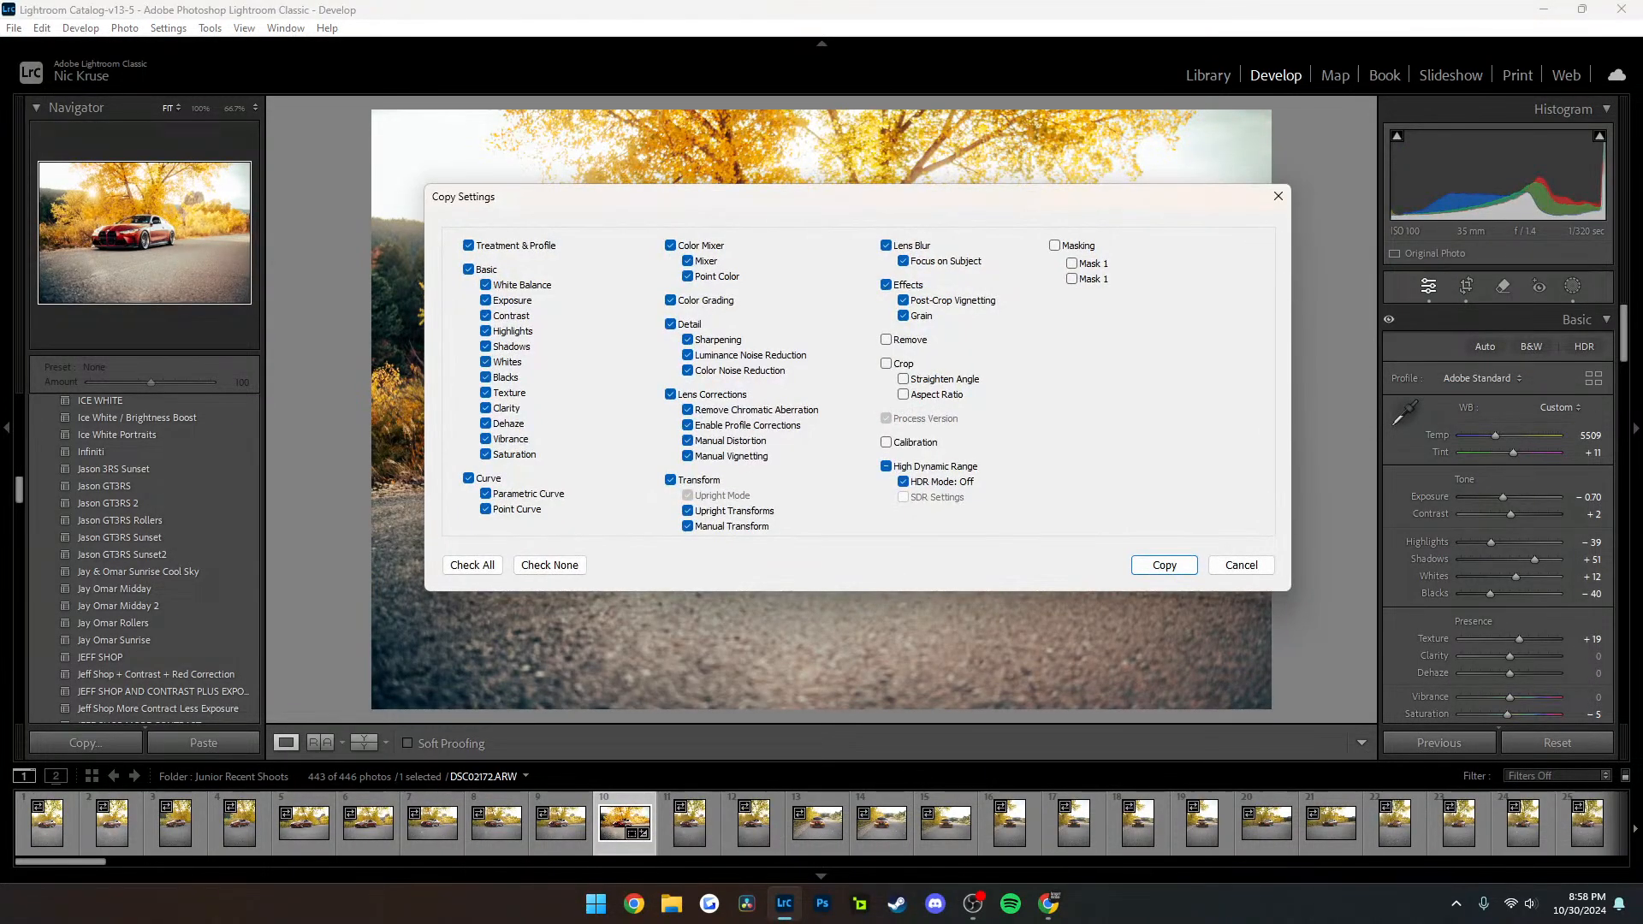
{"action": "left_click", "coordinate": [1055, 246]}
{"action": "left_click", "coordinate": [1165, 564]}
{"action": "left_click", "coordinate": [1236, 166]}
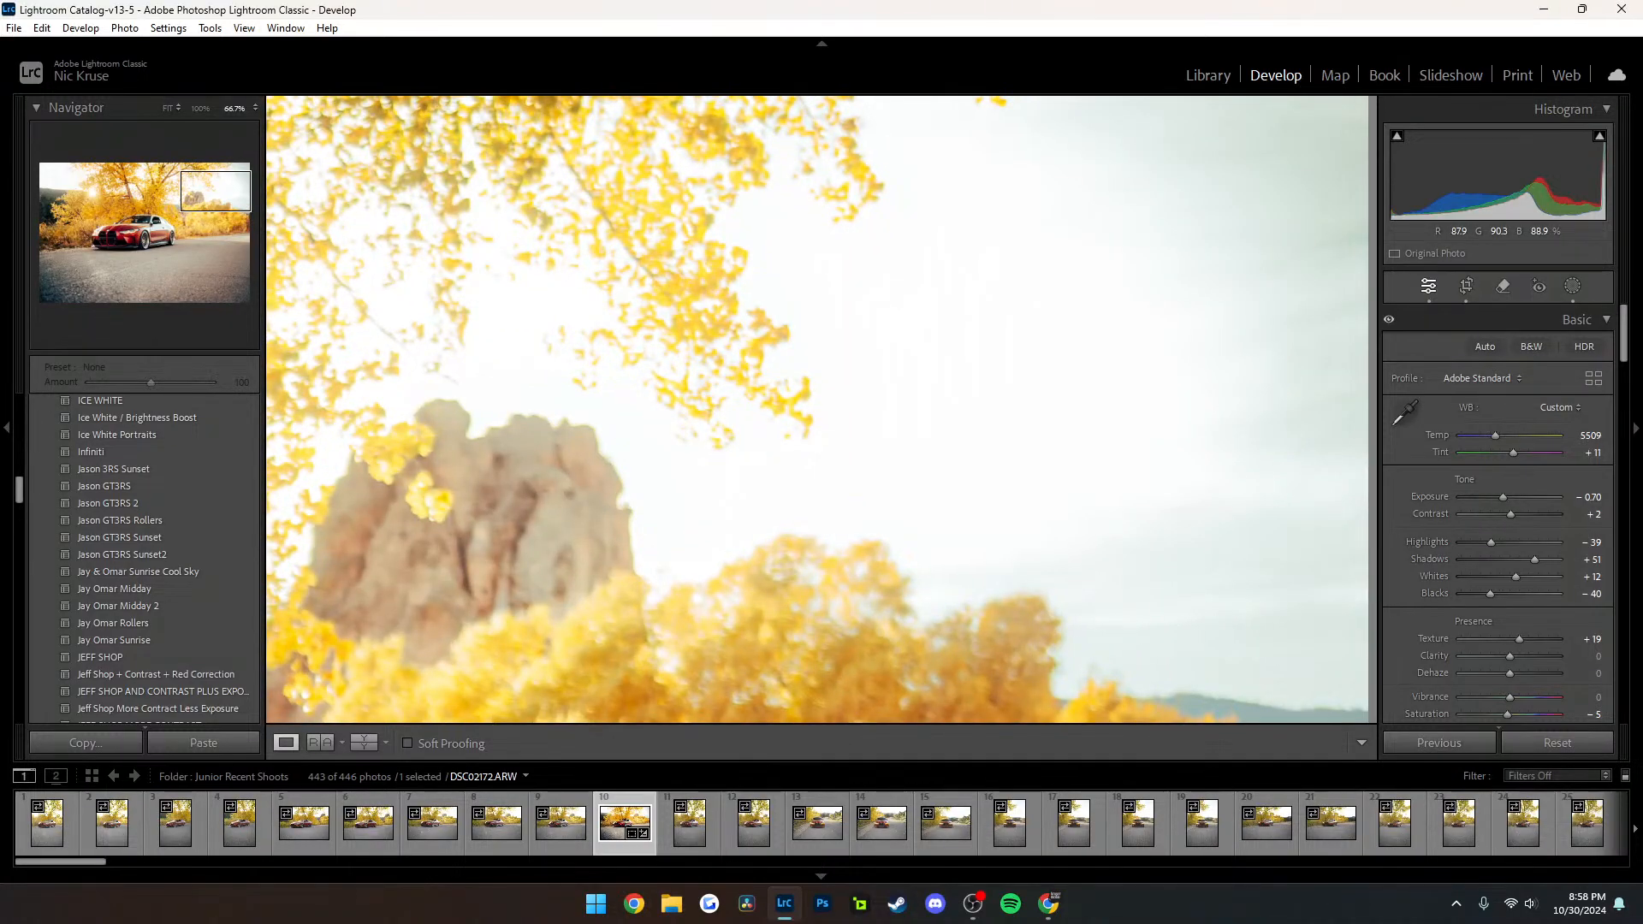
{"action": "left_click", "coordinate": [1236, 166]}
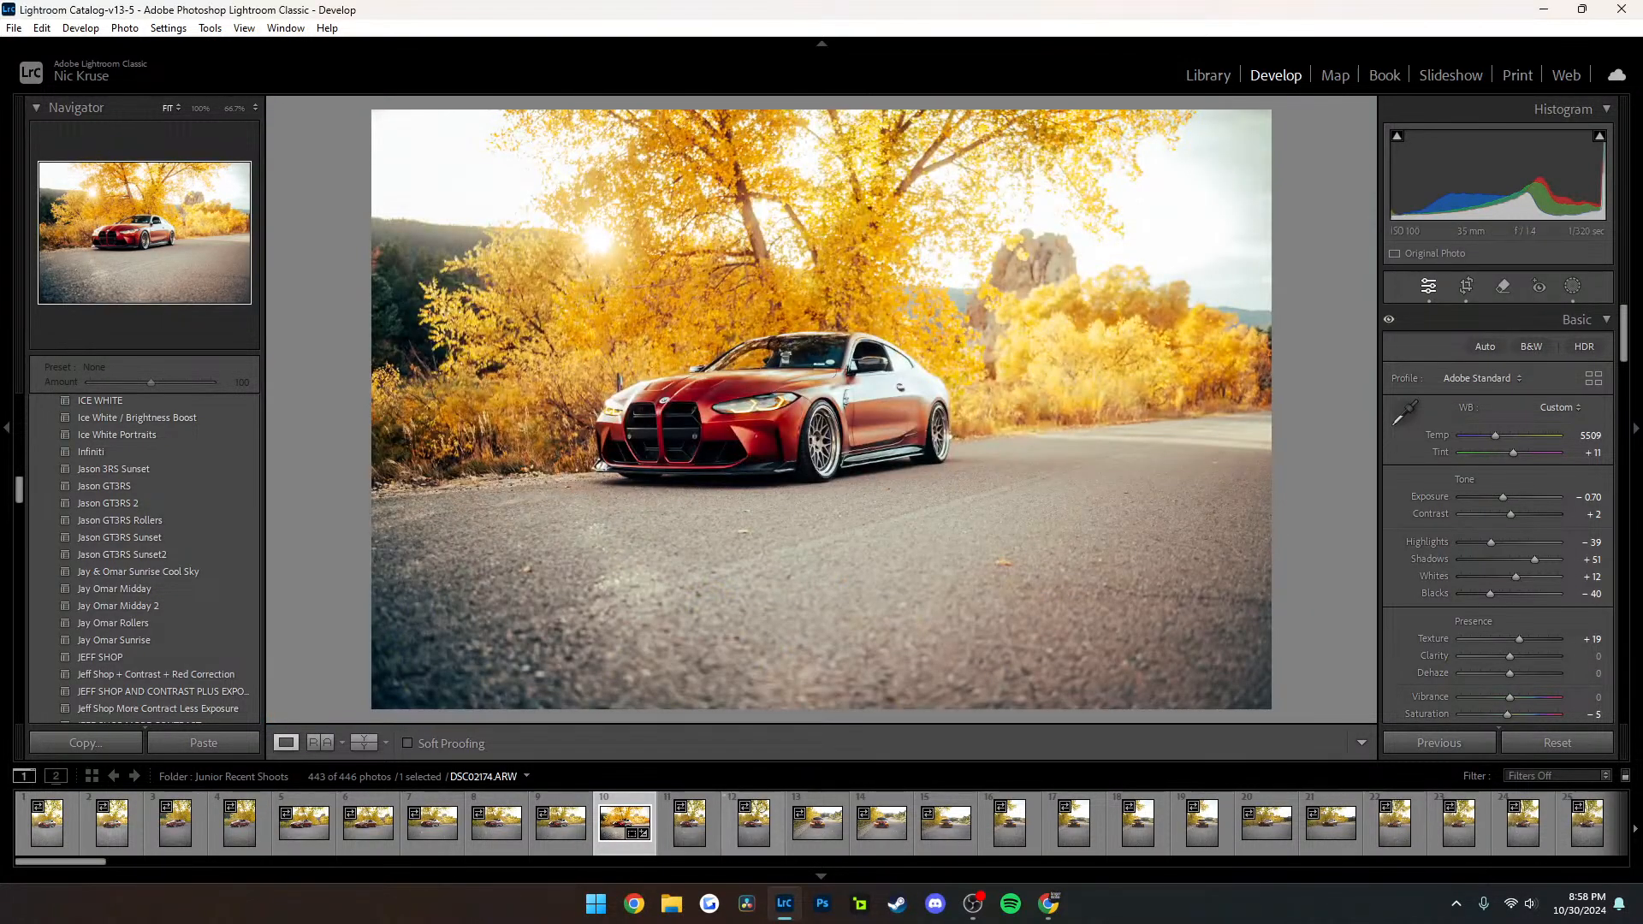
Open the unedited photo DSC02223.ARW of the red car beside the guardrail and paste the copied develop settings onto it
{"action": "scroll", "coordinate": [1155, 821], "scroll_direction": "down", "scroll_amount": 5}
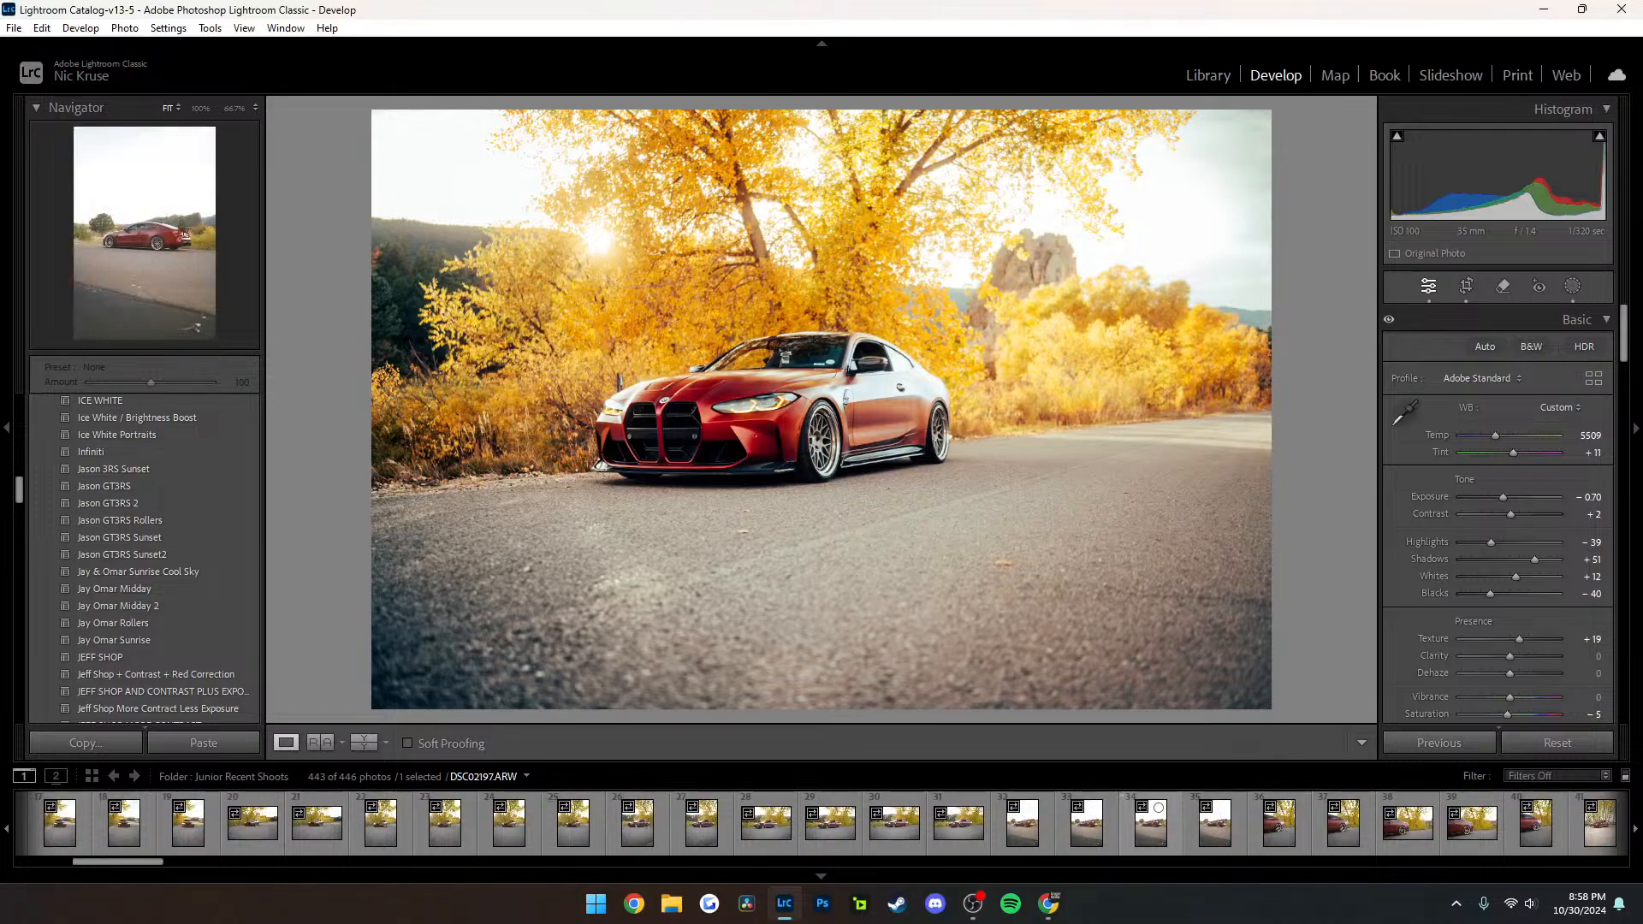
{"action": "scroll", "coordinate": [1215, 818], "scroll_direction": "down", "scroll_amount": 5}
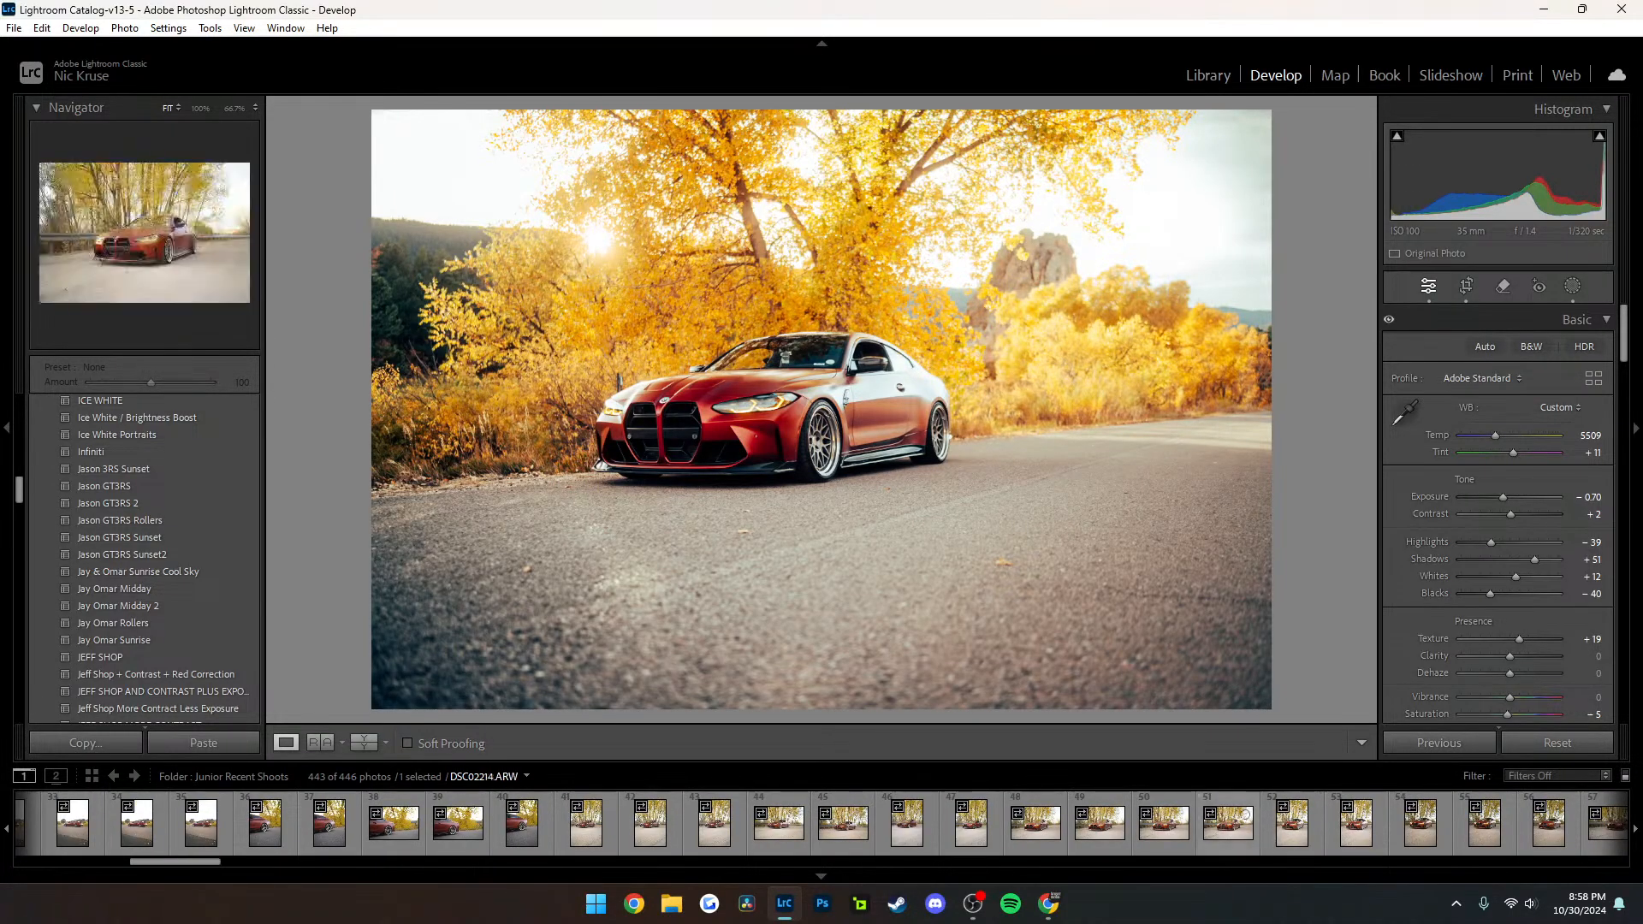
{"action": "scroll", "coordinate": [1245, 815], "scroll_direction": "down", "scroll_amount": 3}
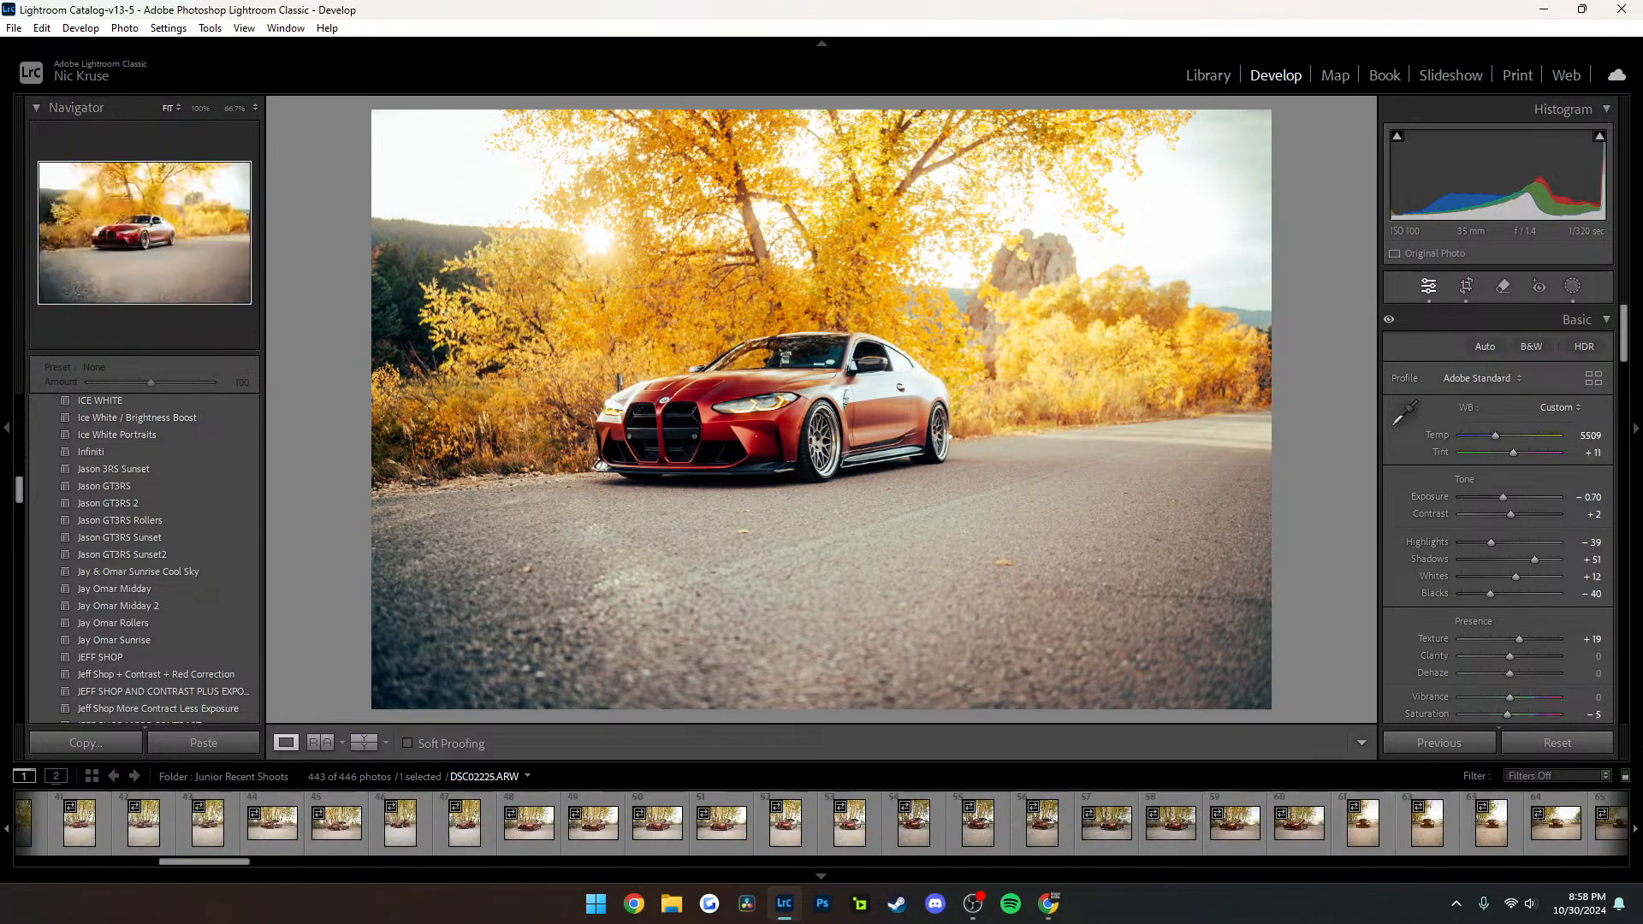
{"action": "left_click", "coordinate": [1292, 818]}
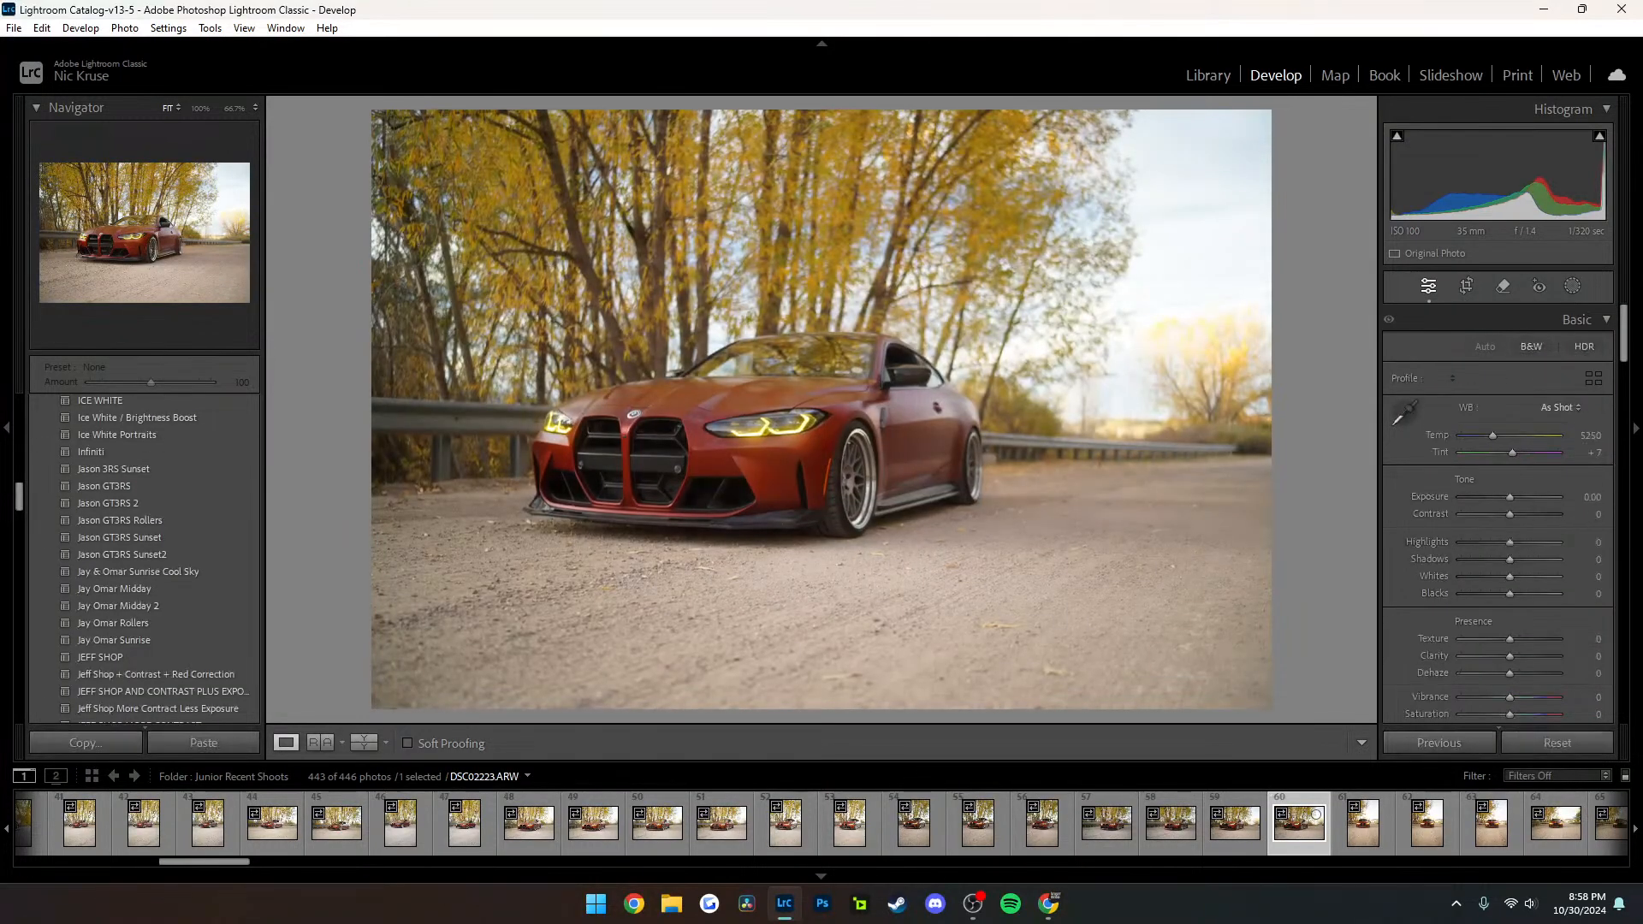
{"action": "right_click", "coordinate": [1301, 830]}
{"action": "mouse_move", "coordinate": [1412, 635]}
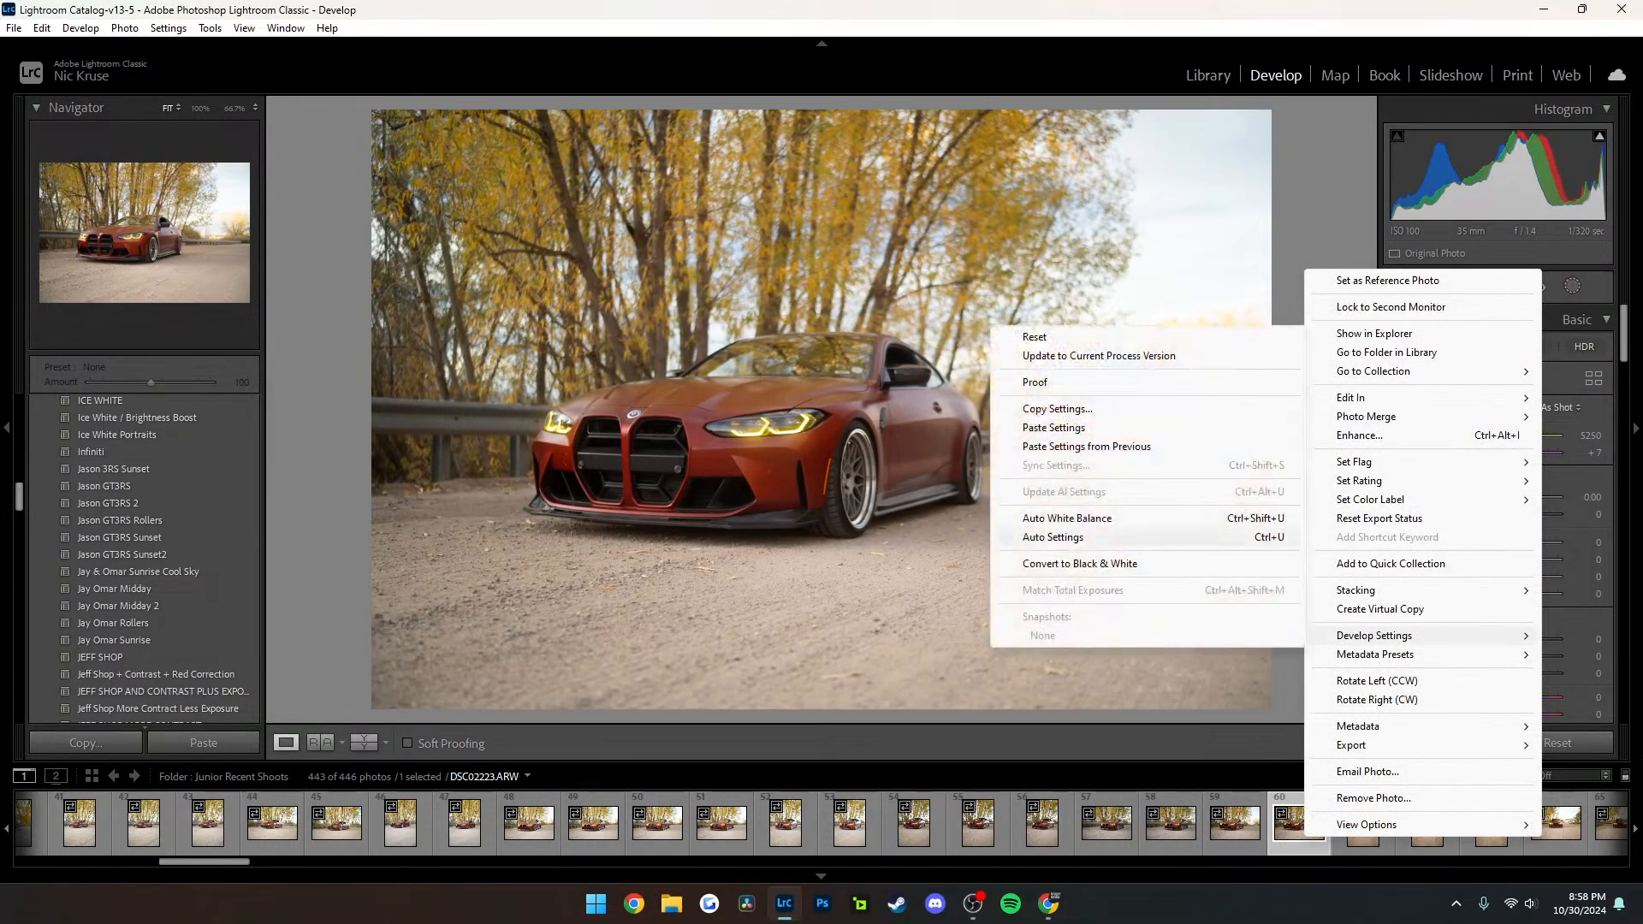
{"action": "left_click", "coordinate": [1113, 446]}
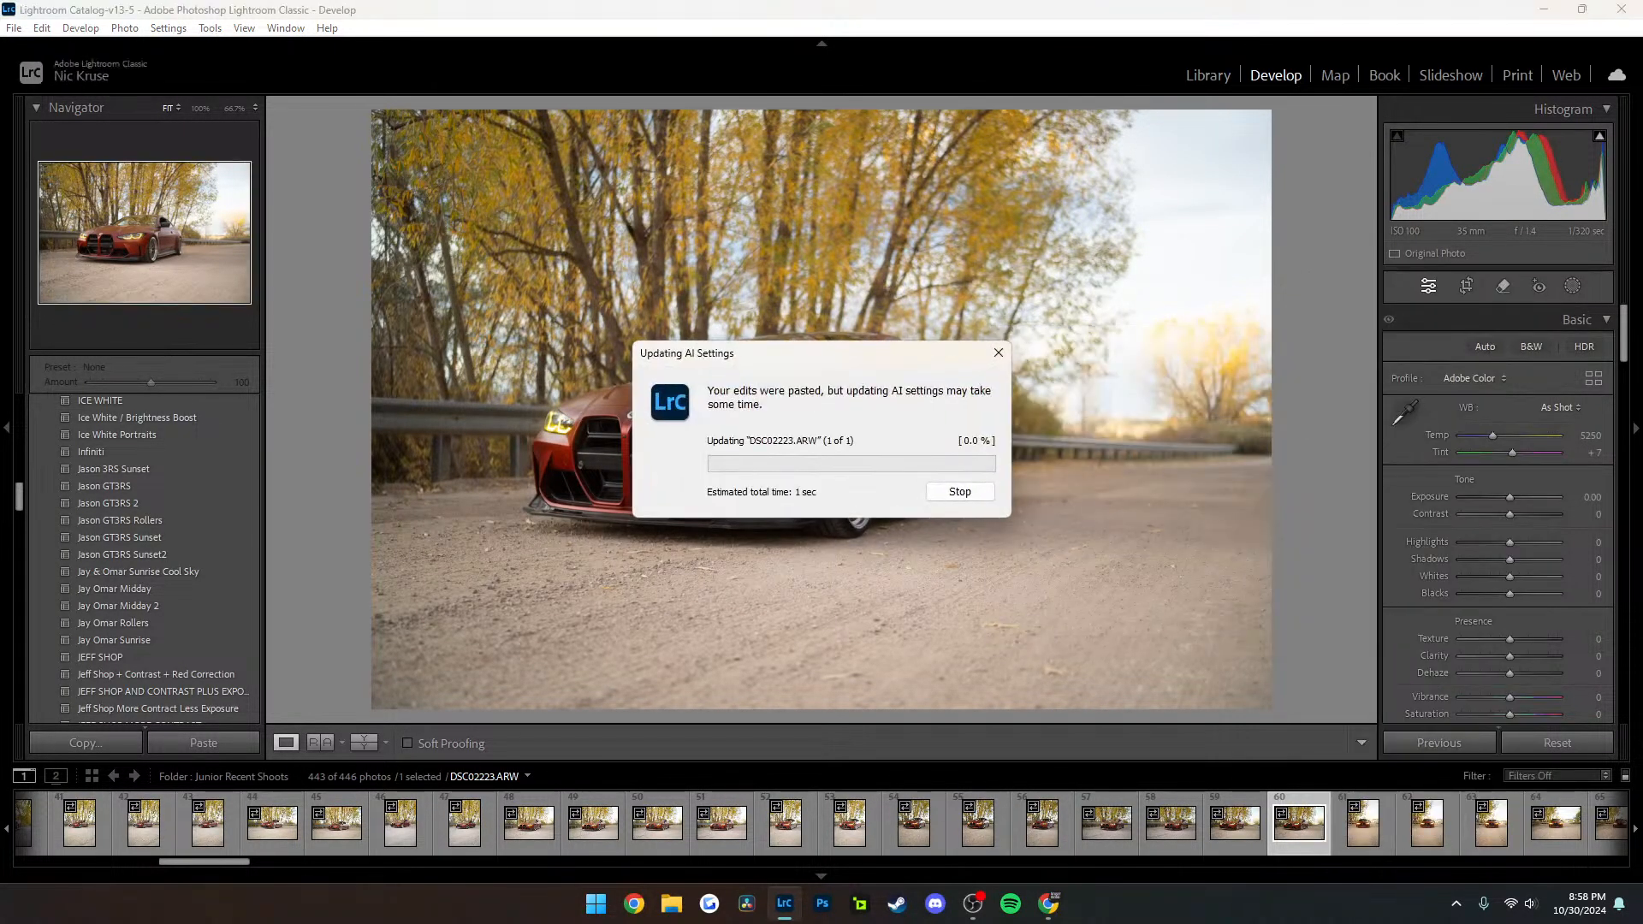
Straighten DSC02223.ARW with a crop angle of about -1.20 and apply the crop
{"action": "key", "text": "r"}
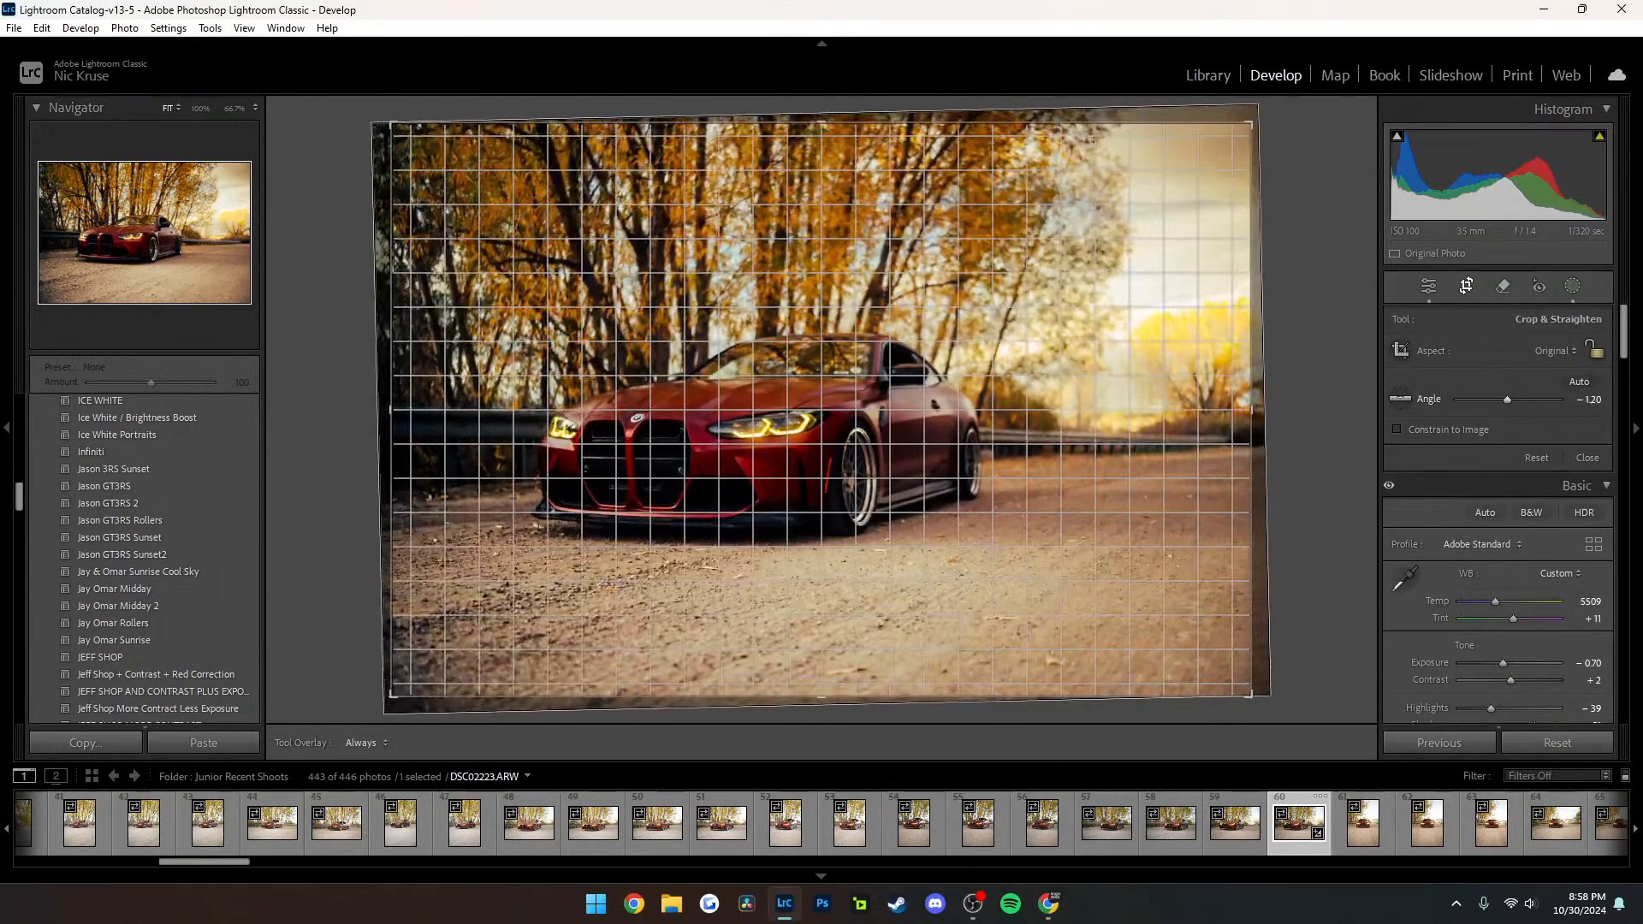
{"action": "left_click_drag", "start_coordinate": [1507, 399], "coordinate": [1506, 400]}
{"action": "key", "text": "Return"}
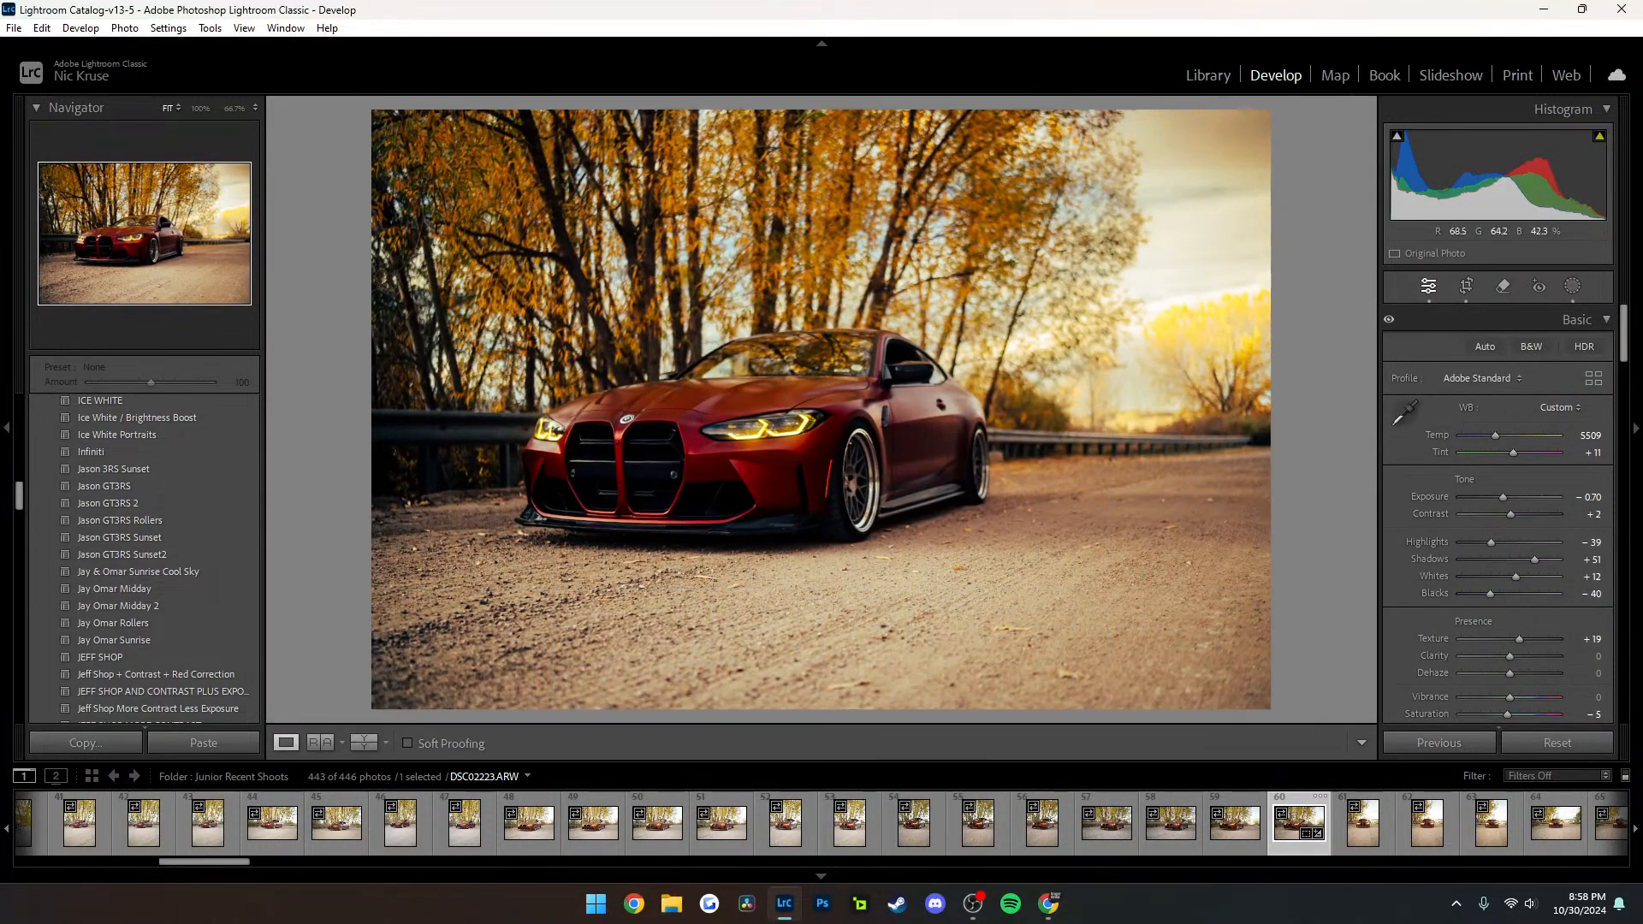
Set the photo's white balance to Temp 4459 and Tint +14, and its exposure to -0.09
{"action": "left_click_drag", "start_coordinate": [1502, 497], "coordinate": [1508, 497]}
{"action": "left_click_drag", "start_coordinate": [1495, 436], "coordinate": [1482, 437]}
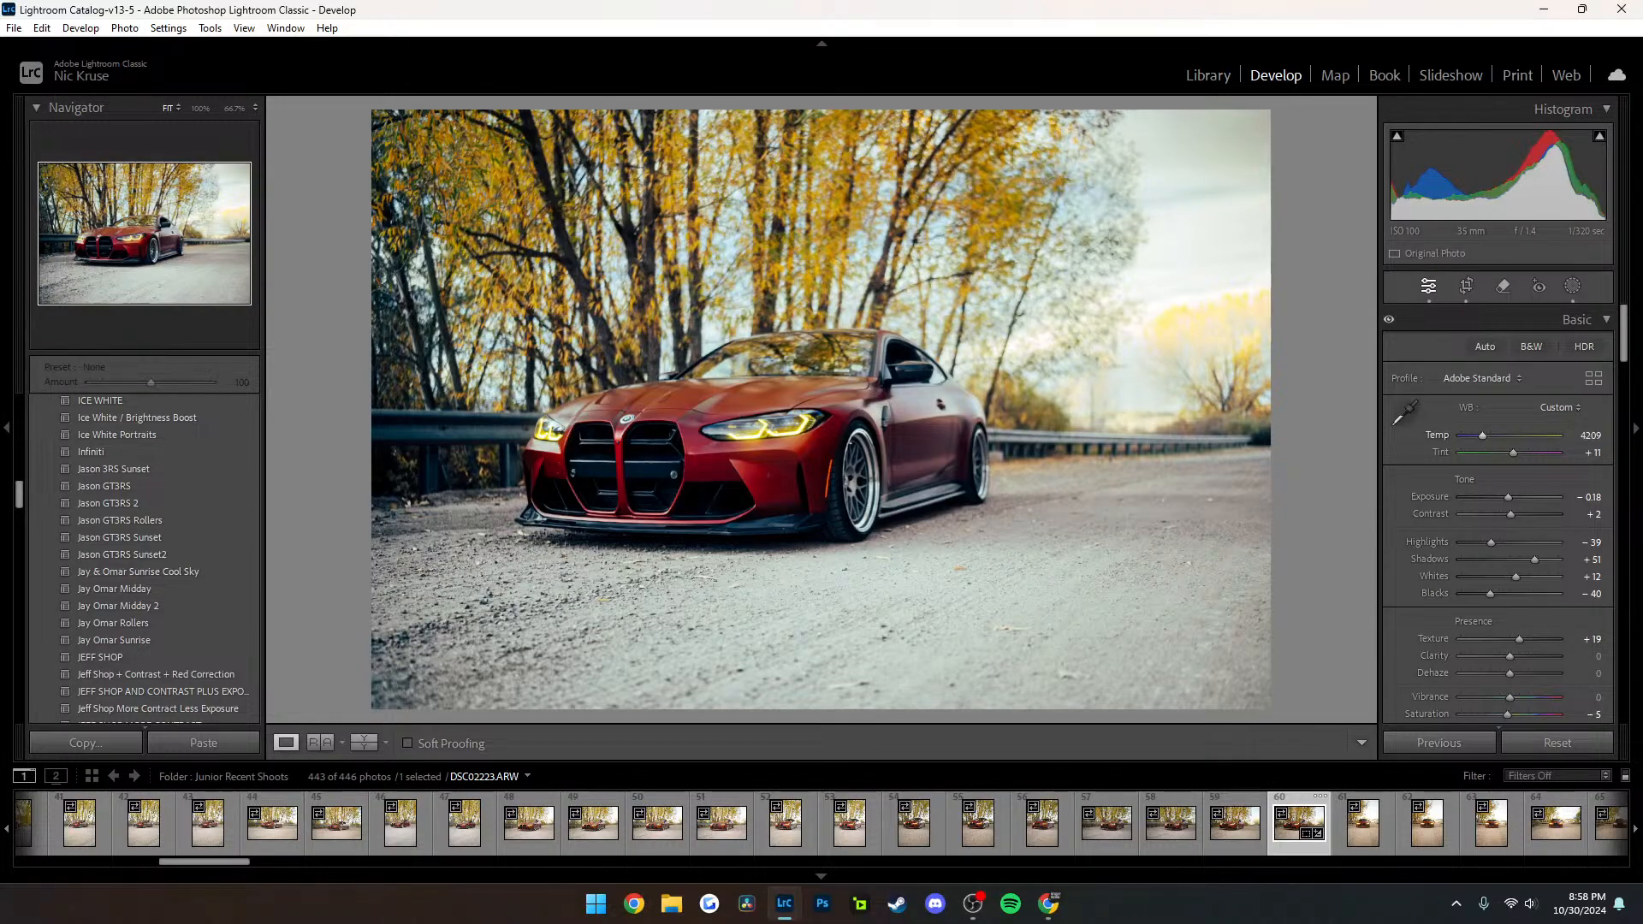
{"action": "left_click_drag", "start_coordinate": [1482, 436], "coordinate": [1514, 454]}
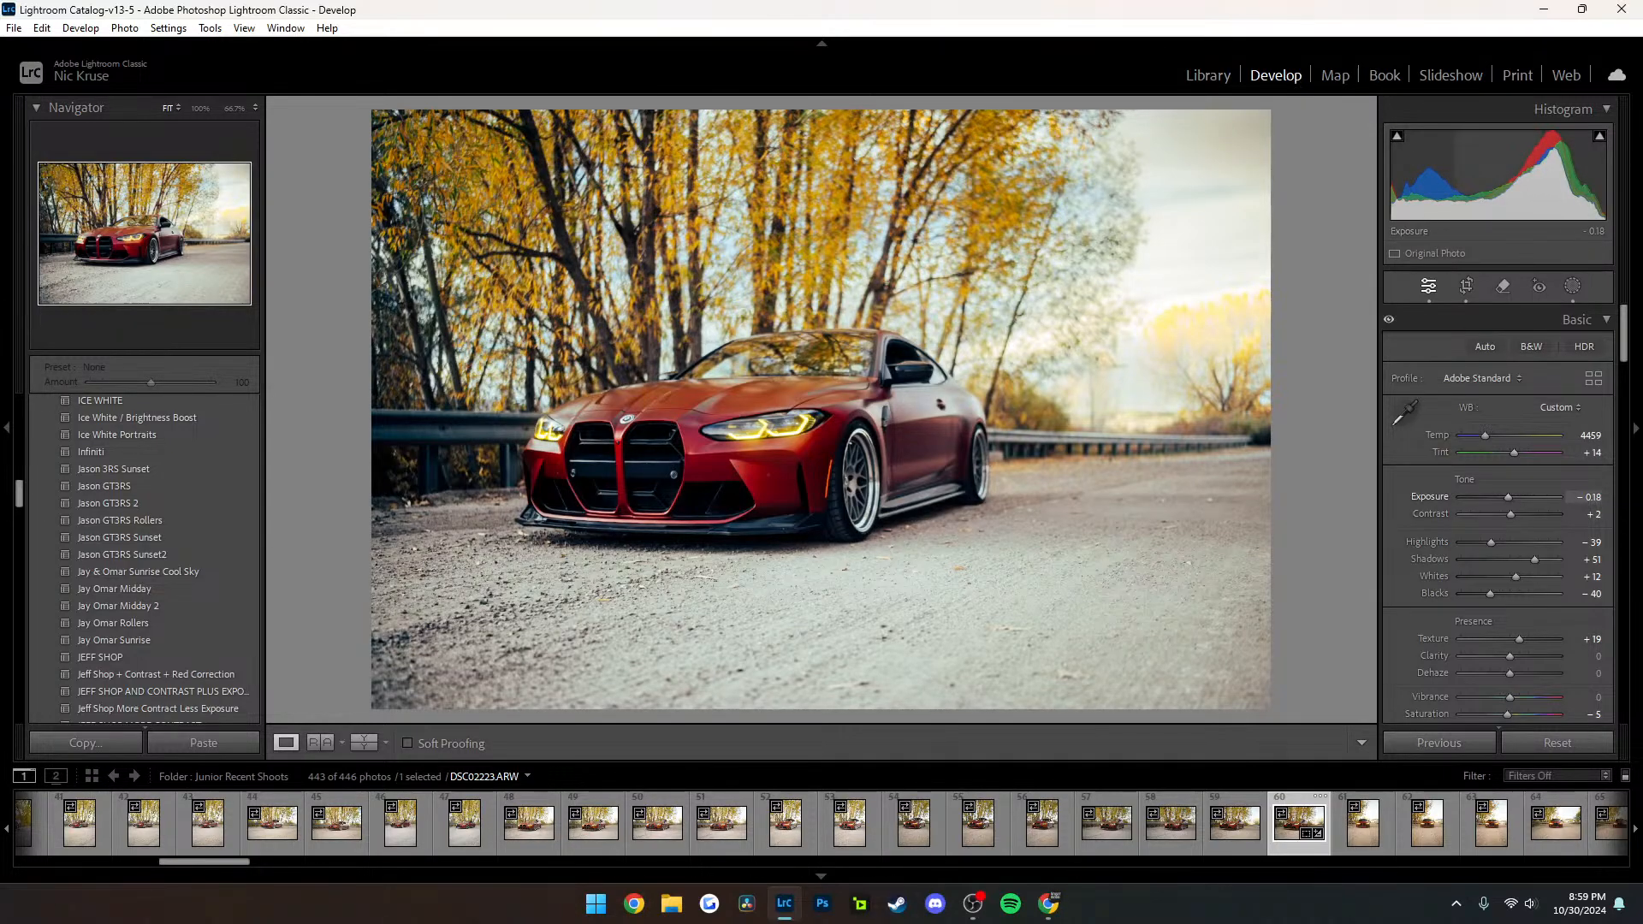
{"action": "left_click_drag", "start_coordinate": [1508, 497], "coordinate": [1508, 497]}
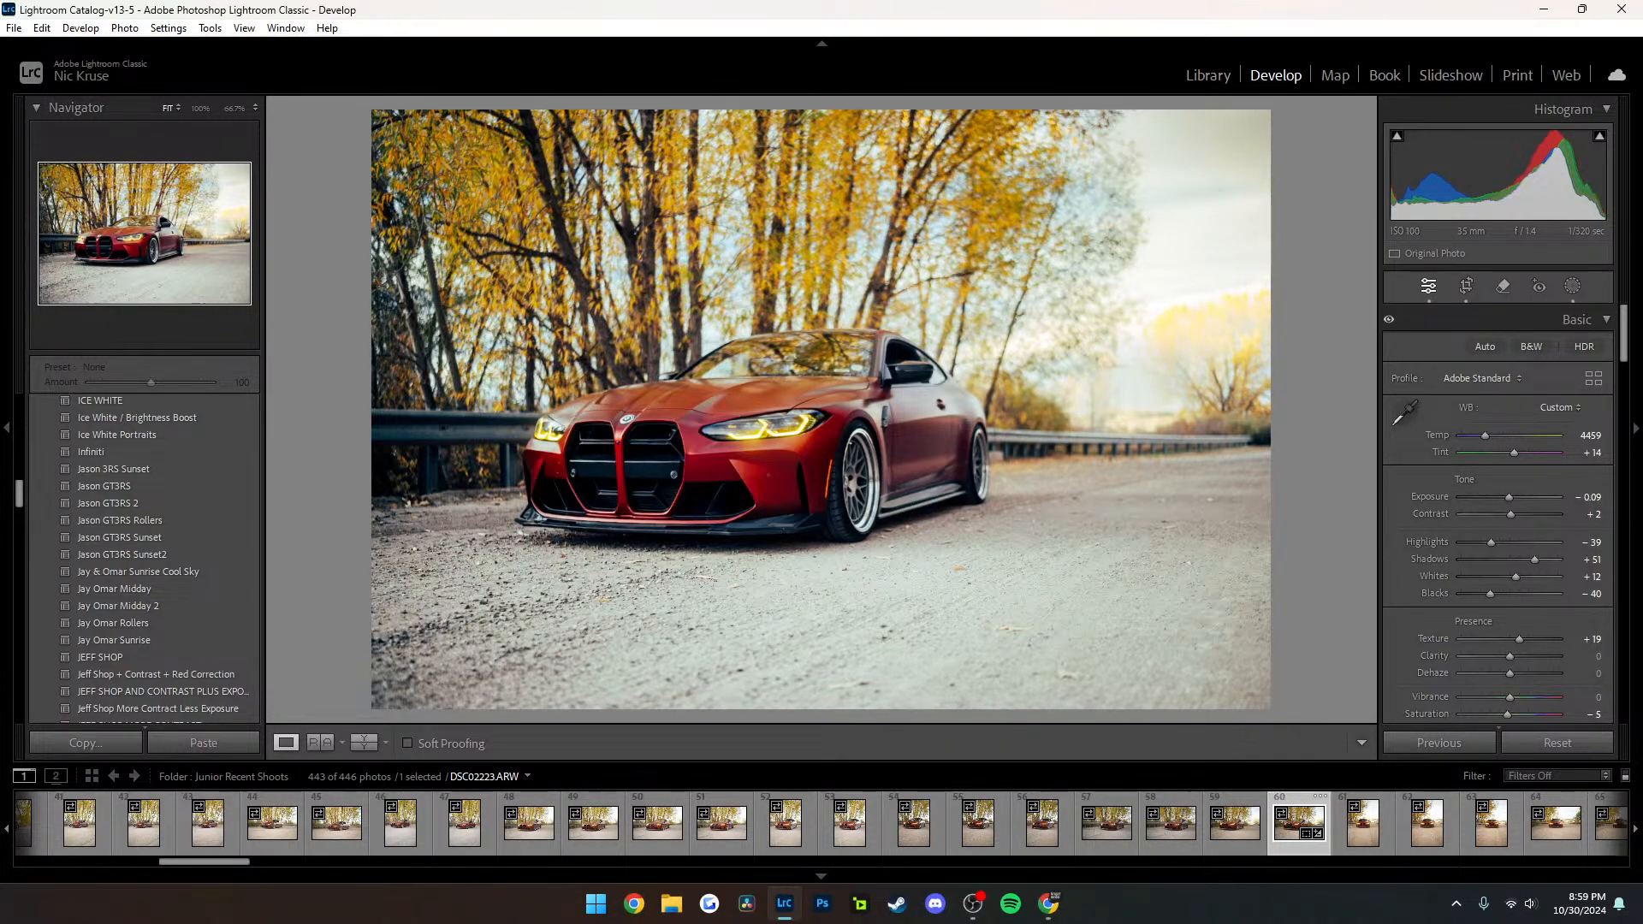
Rotate the pasted linear gradient mask until it is nearly horizontal and position it across the road in the foreground
{"action": "key", "text": "shift+w"}
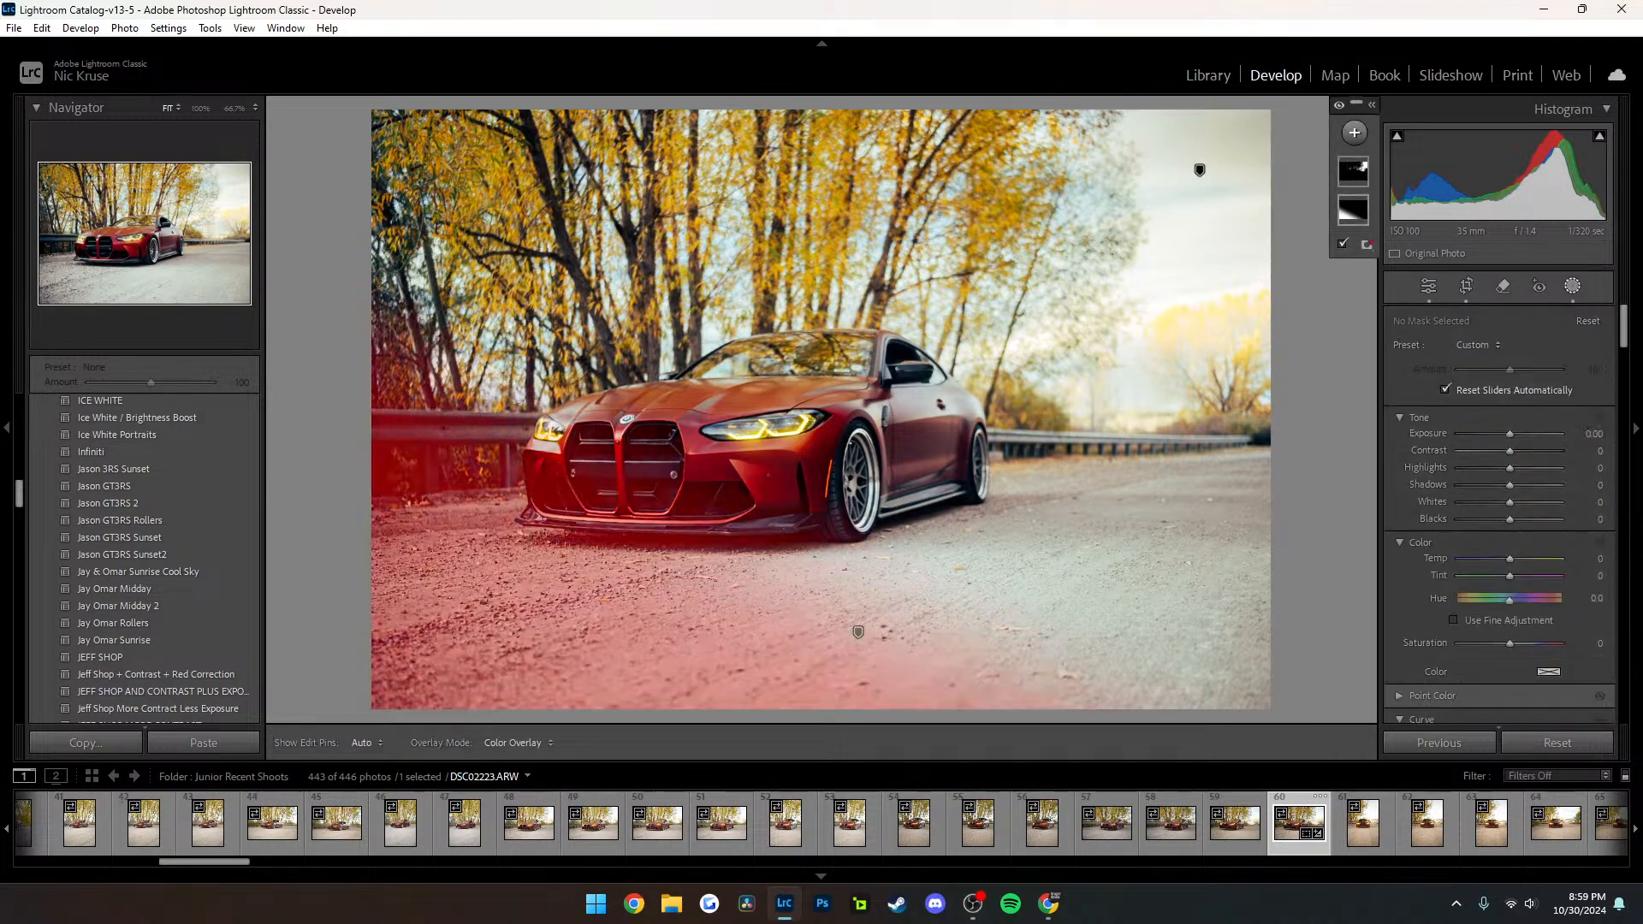
{"action": "left_click", "coordinate": [1353, 210]}
{"action": "left_click_drag", "start_coordinate": [858, 632], "coordinate": [912, 648]}
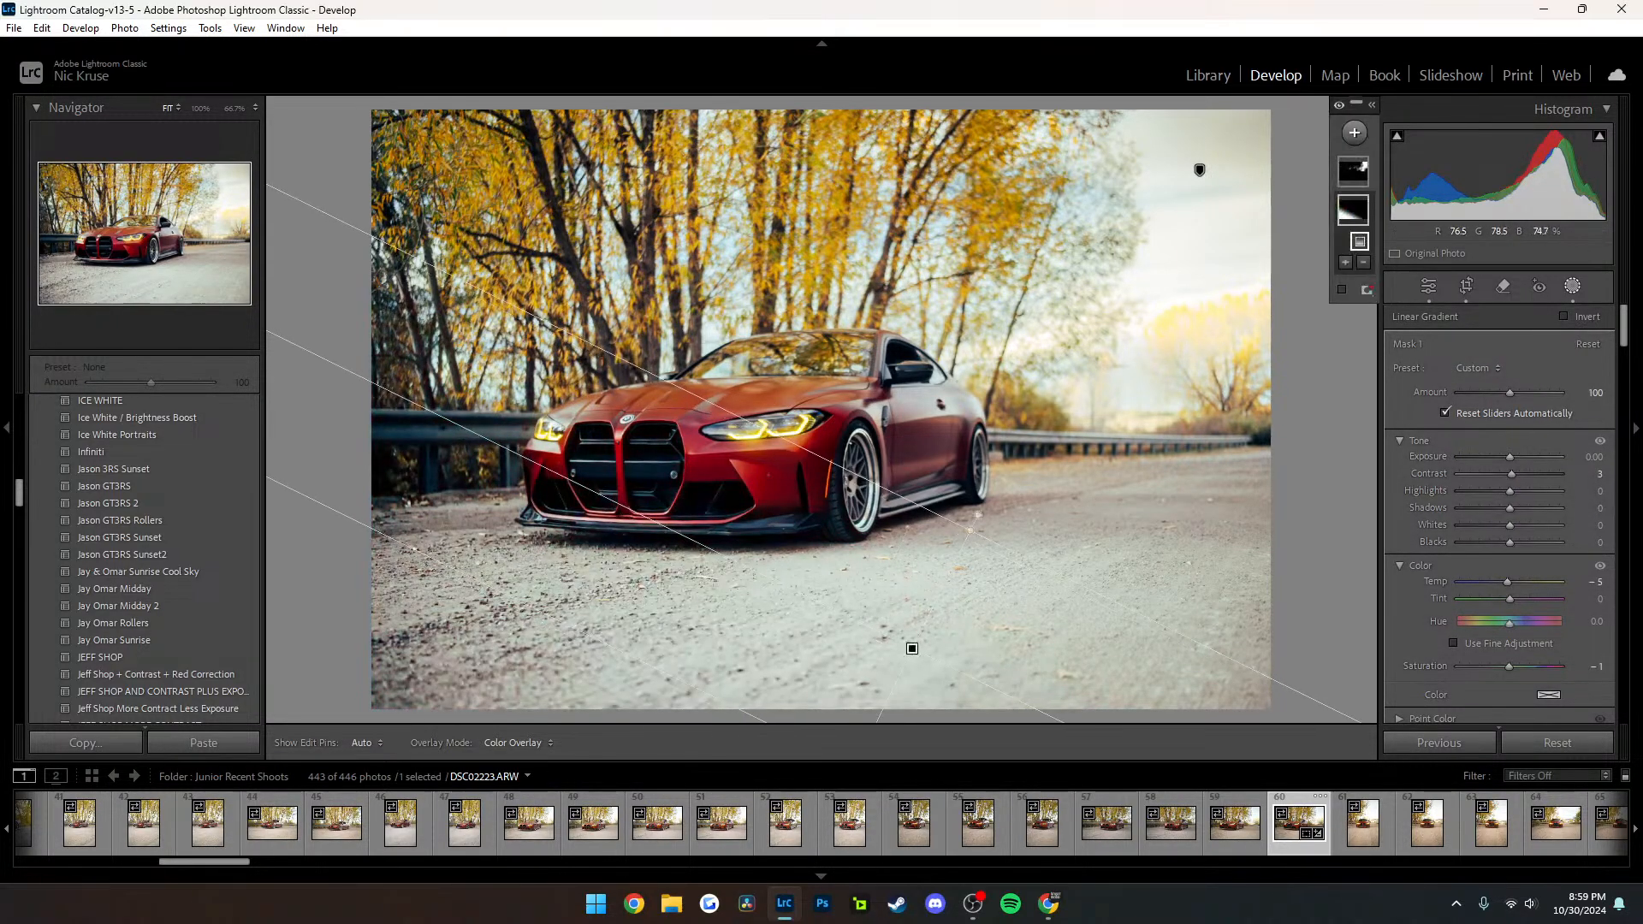
{"action": "left_click_drag", "start_coordinate": [977, 515], "coordinate": [909, 500]}
{"action": "left_click_drag", "start_coordinate": [912, 649], "coordinate": [913, 608]}
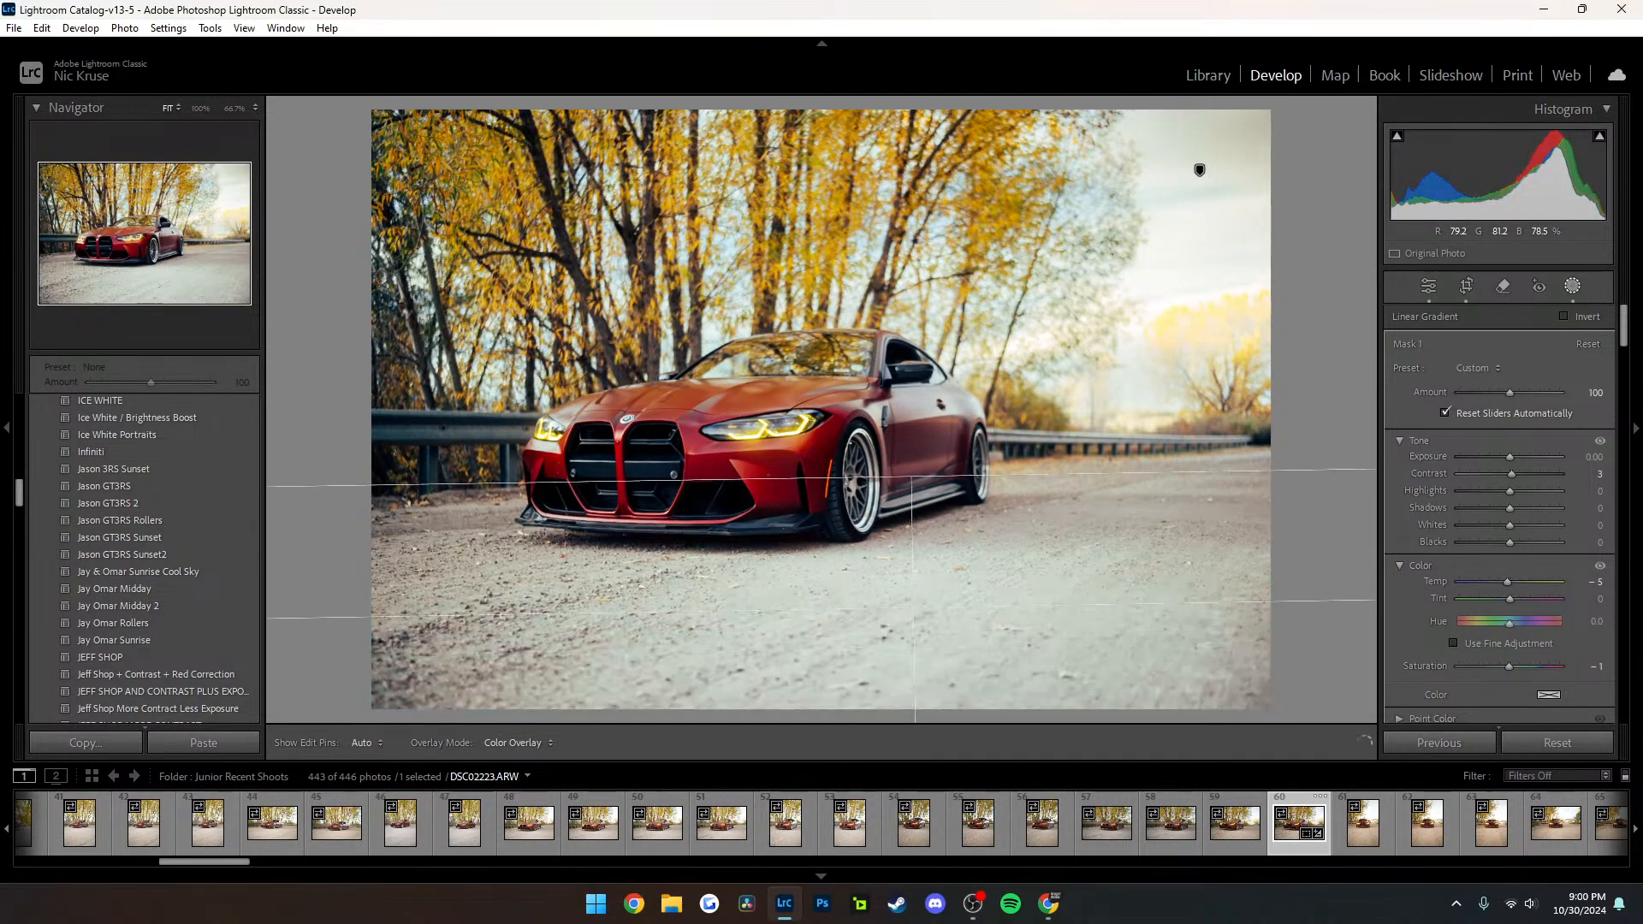
Adjust the road gradient mask to Exposure -0.88, Clarity 29, Dehaze 20, Texture about -26, Temp -12 and Blacks -19
{"action": "left_click_drag", "start_coordinate": [1510, 457], "coordinate": [1498, 457]}
{"action": "scroll", "coordinate": [1499, 514], "scroll_direction": "down", "scroll_amount": 3}
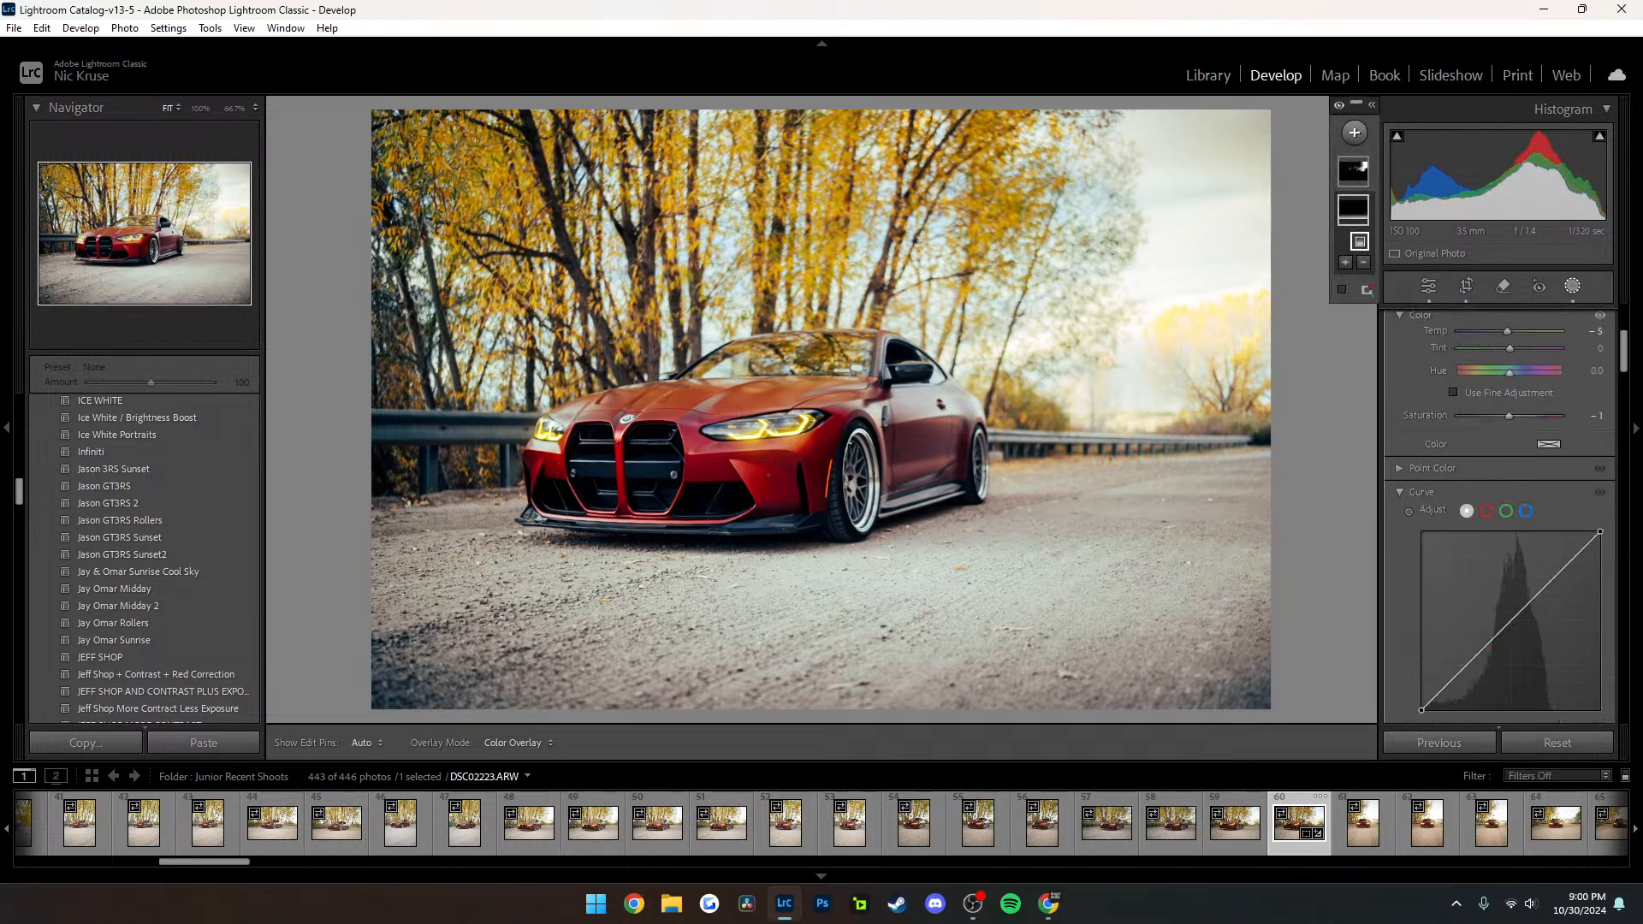
{"action": "scroll", "coordinate": [1499, 513], "scroll_direction": "down", "scroll_amount": 3}
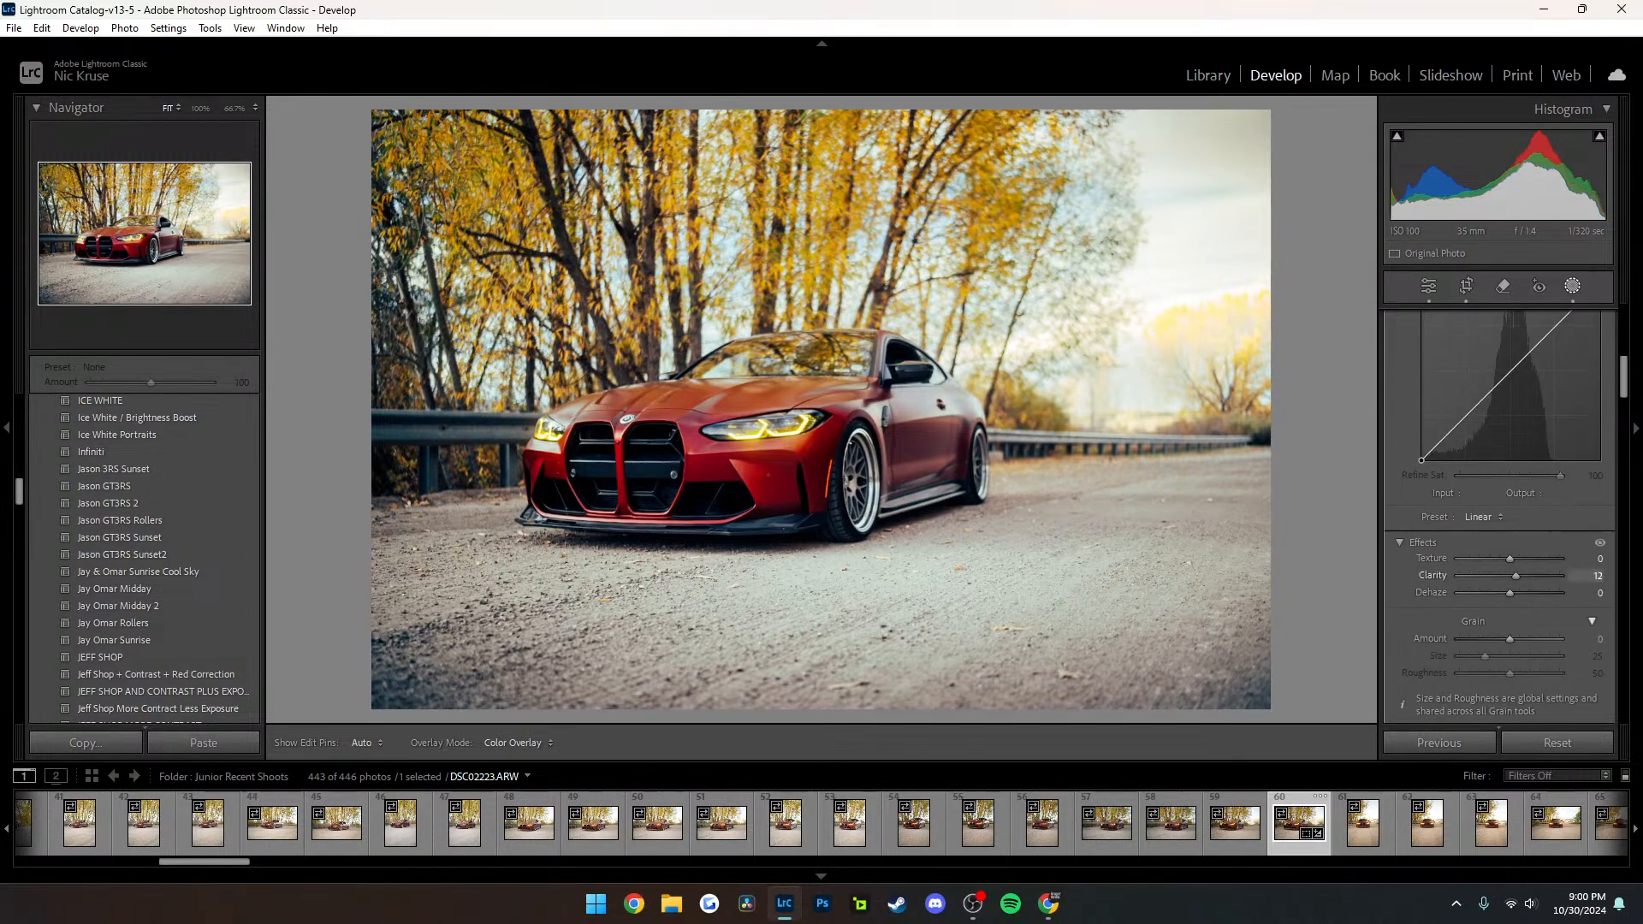
{"action": "mouse_move", "coordinate": [1524, 576]}
{"action": "left_mouse_down"}
{"action": "mouse_move", "coordinate": [1519, 593]}
{"action": "mouse_move", "coordinate": [1499, 559]}
{"action": "left_mouse_up"}
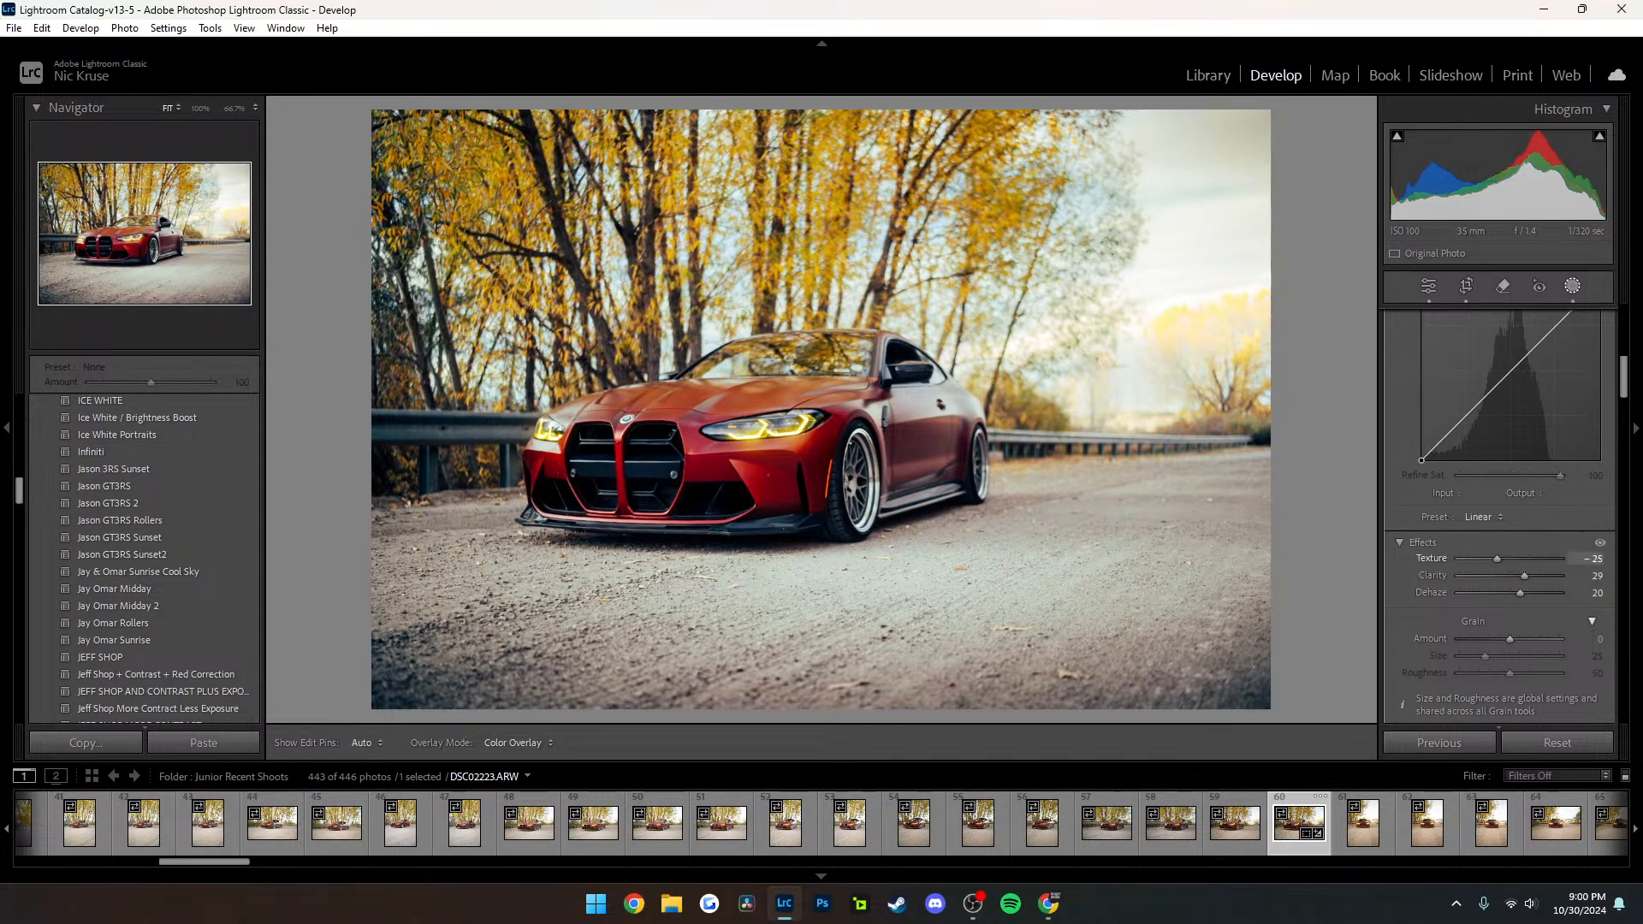
{"action": "scroll", "coordinate": [1497, 559], "scroll_direction": "up", "scroll_amount": 6}
{"action": "left_click_drag", "start_coordinate": [1507, 582], "coordinate": [1500, 542]}
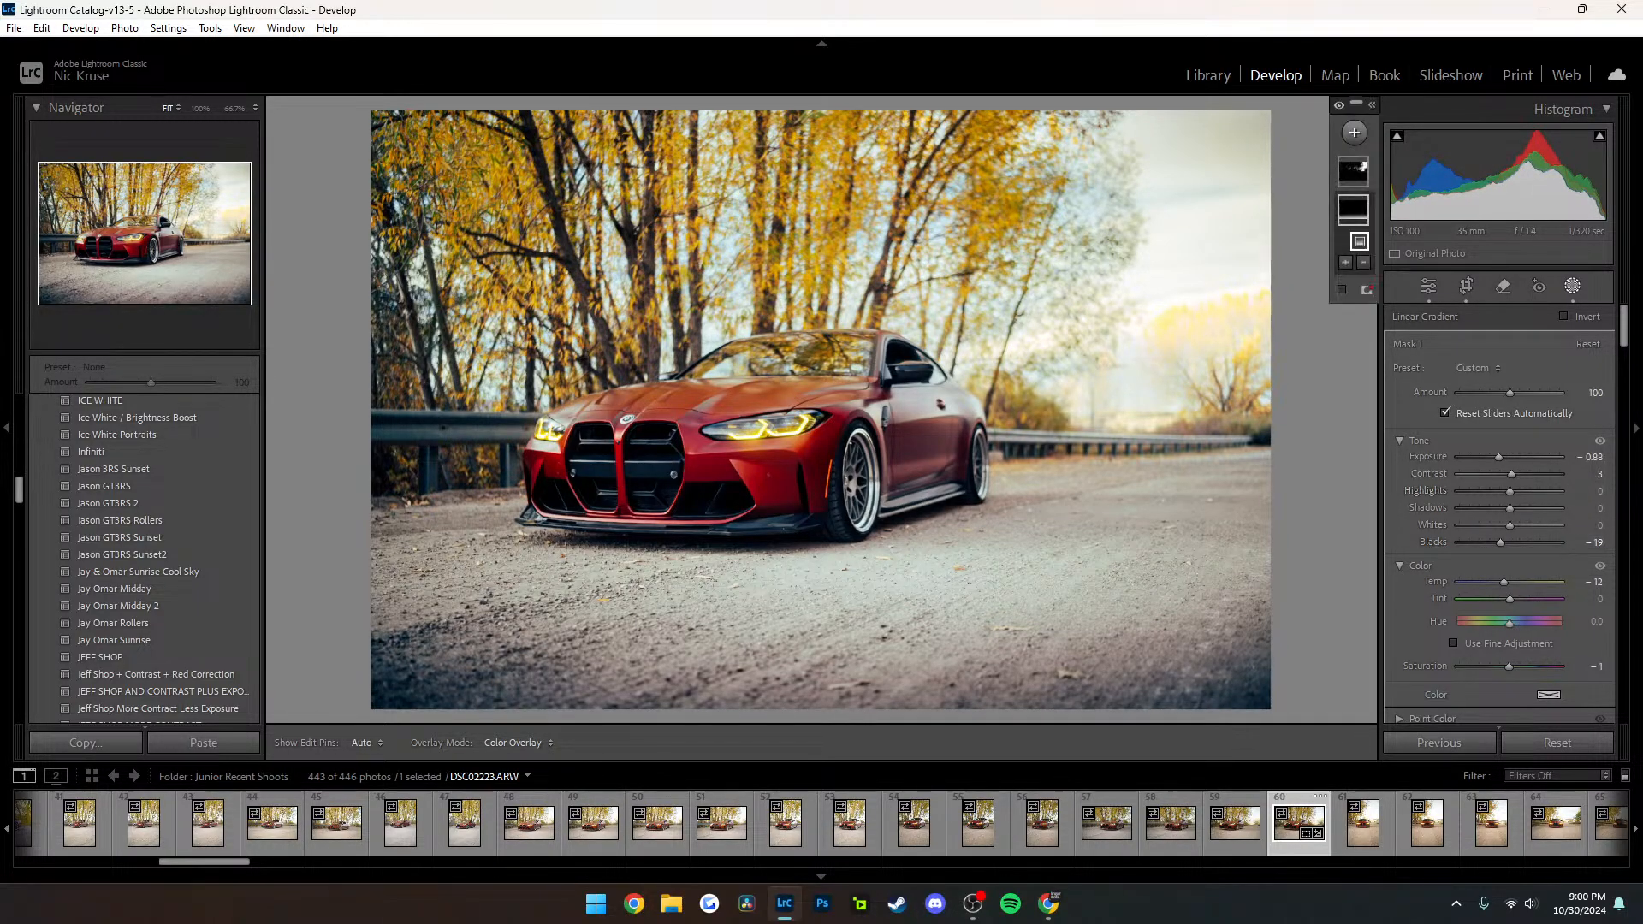
Check the sky mask's settings, leave masking, and compare the edited photo with its unedited version
{"action": "left_click", "coordinate": [1198, 170]}
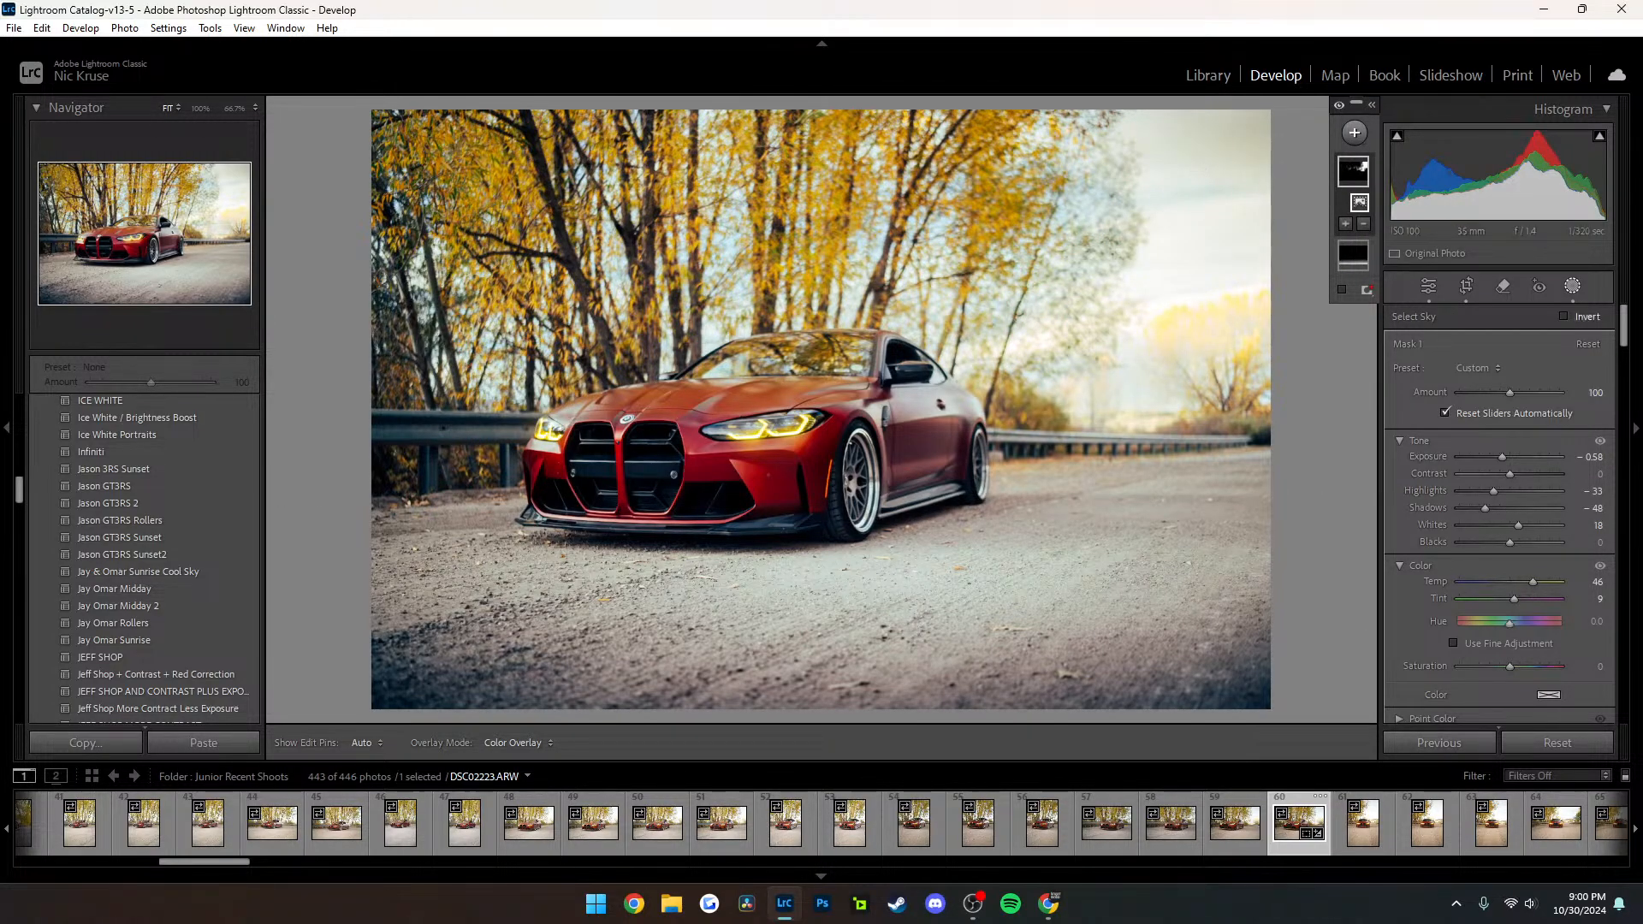
{"action": "key", "text": "Escape"}
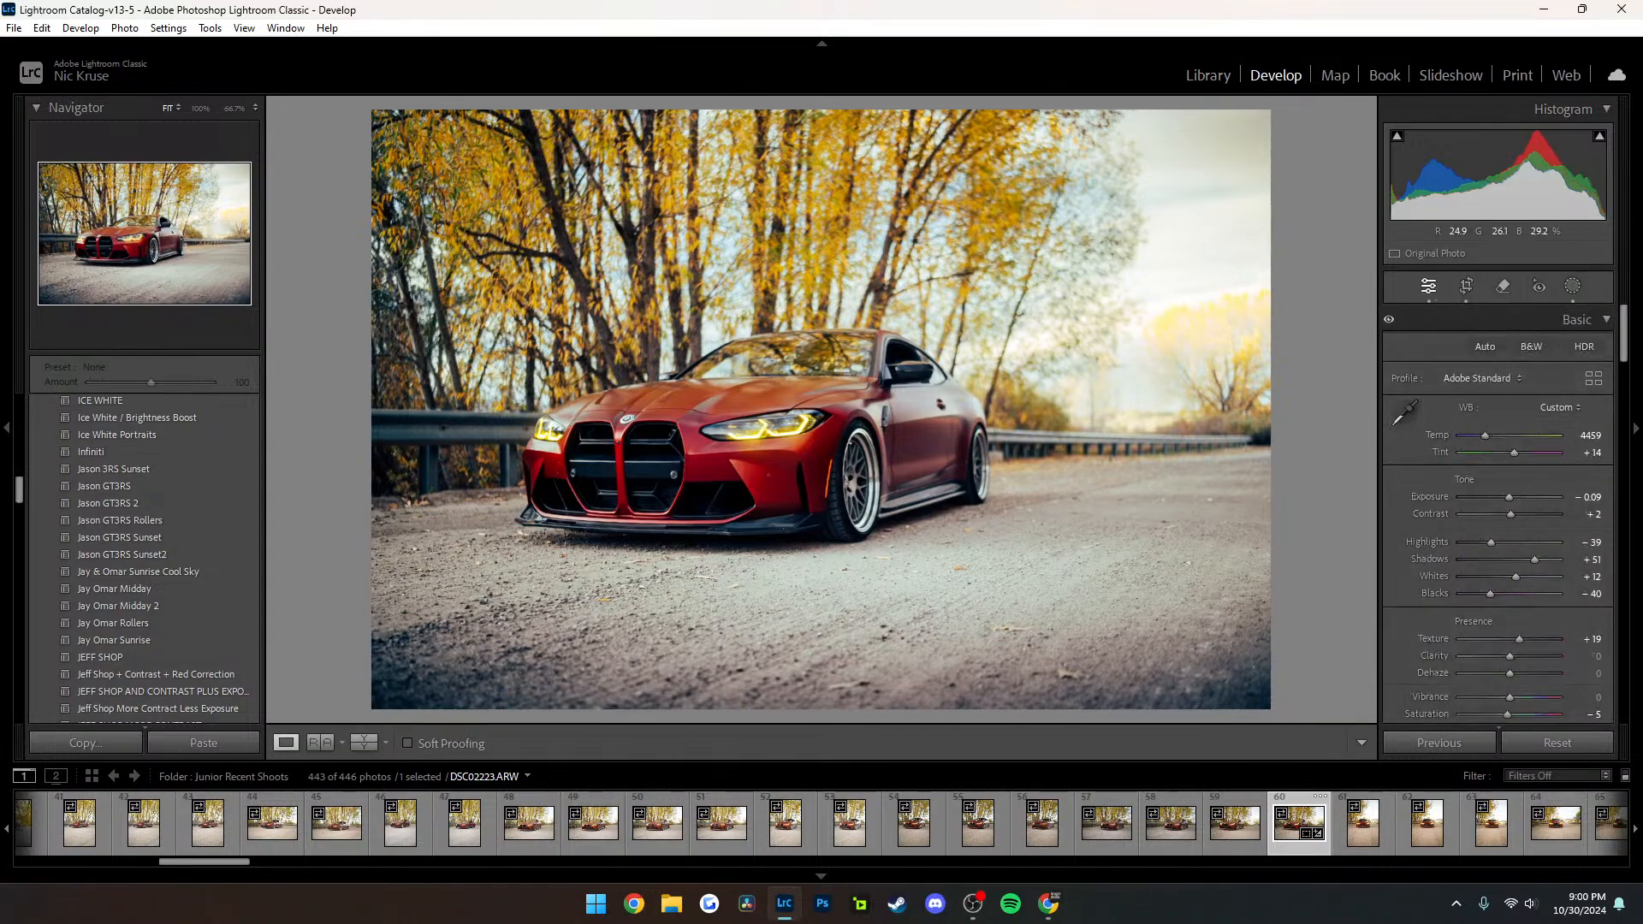
{"action": "key", "text": "backslash"}
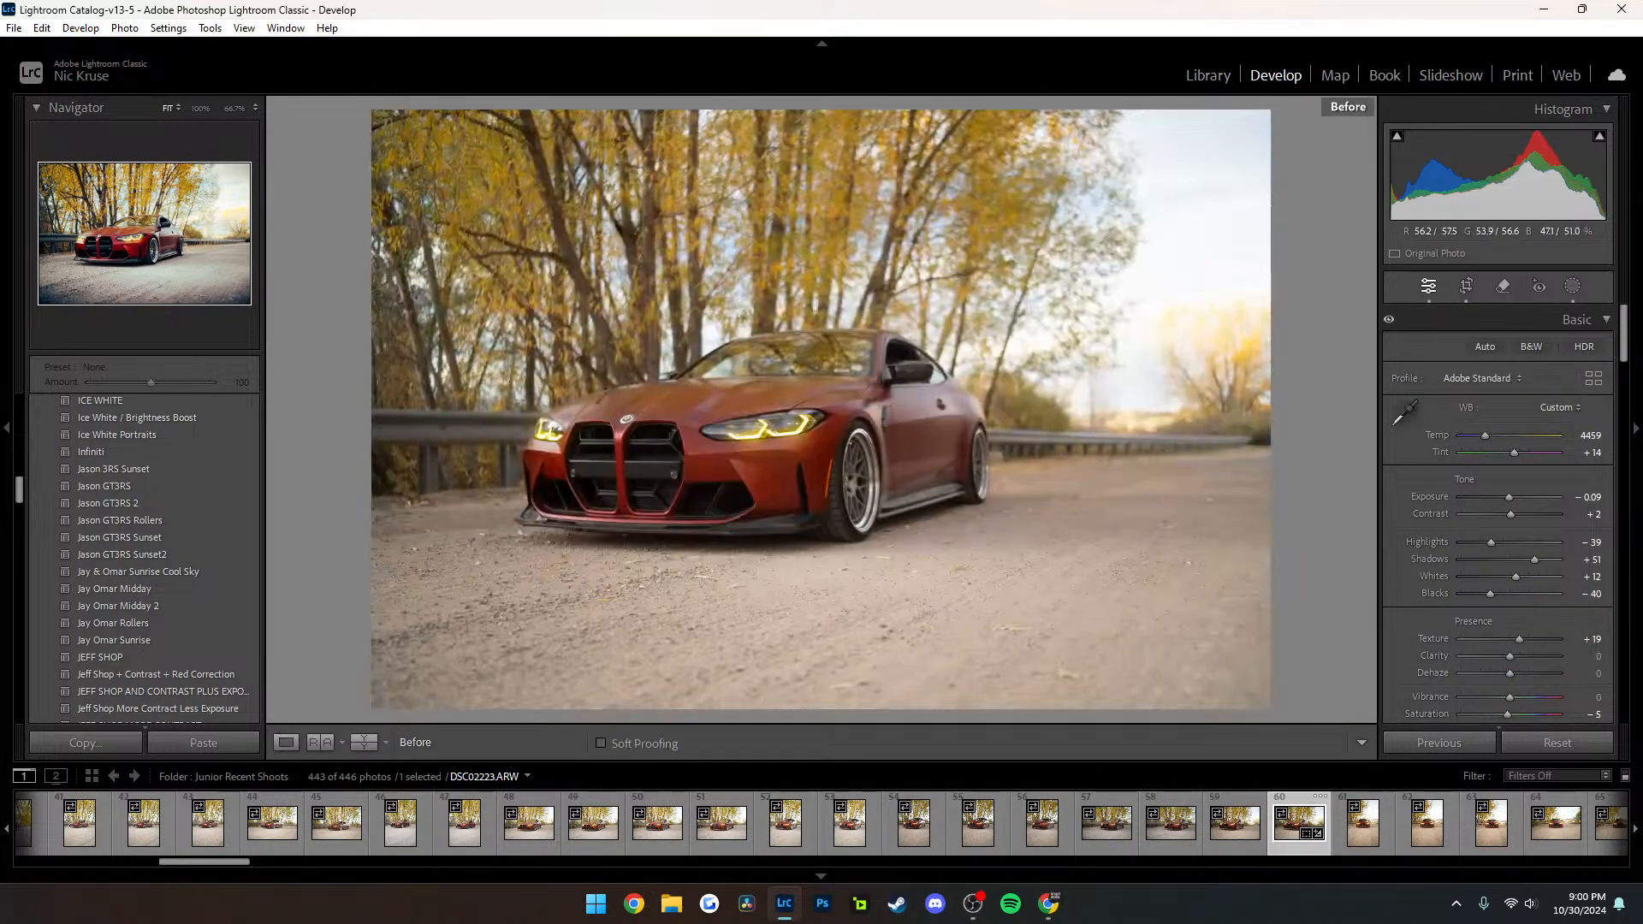
{"action": "key", "text": "backslash"}
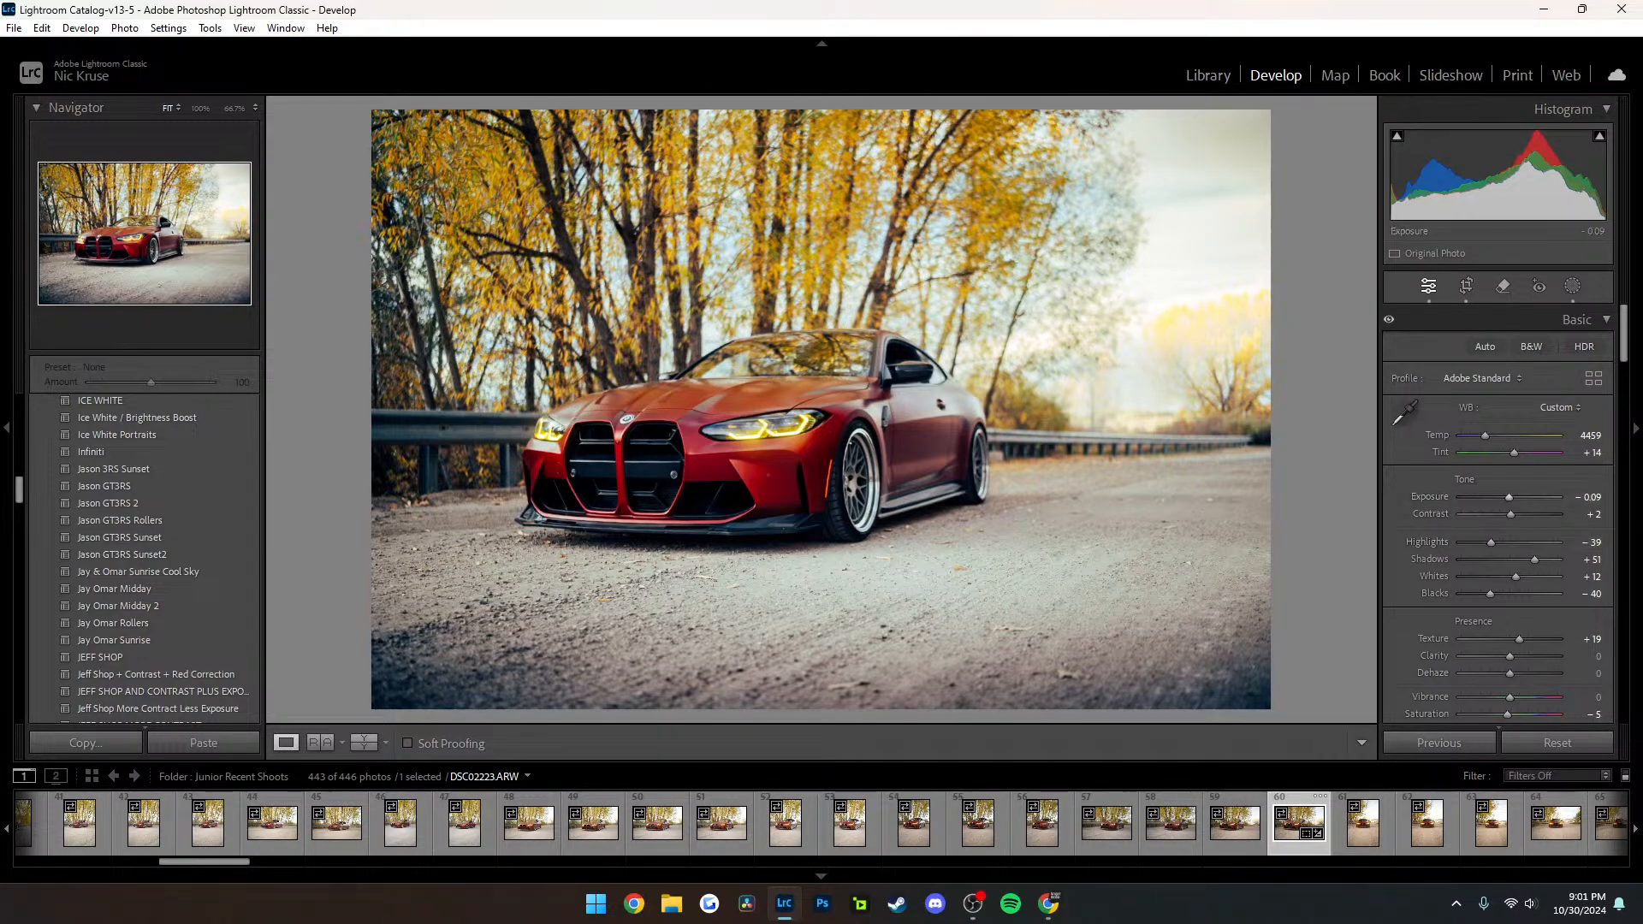
Shift the red hue to +15 in the Color Mixer to adjust the car's paint color
{"action": "scroll", "coordinate": [1498, 513], "scroll_direction": "down", "scroll_amount": 5}
{"action": "scroll", "coordinate": [1498, 513], "scroll_direction": "down", "scroll_amount": 4}
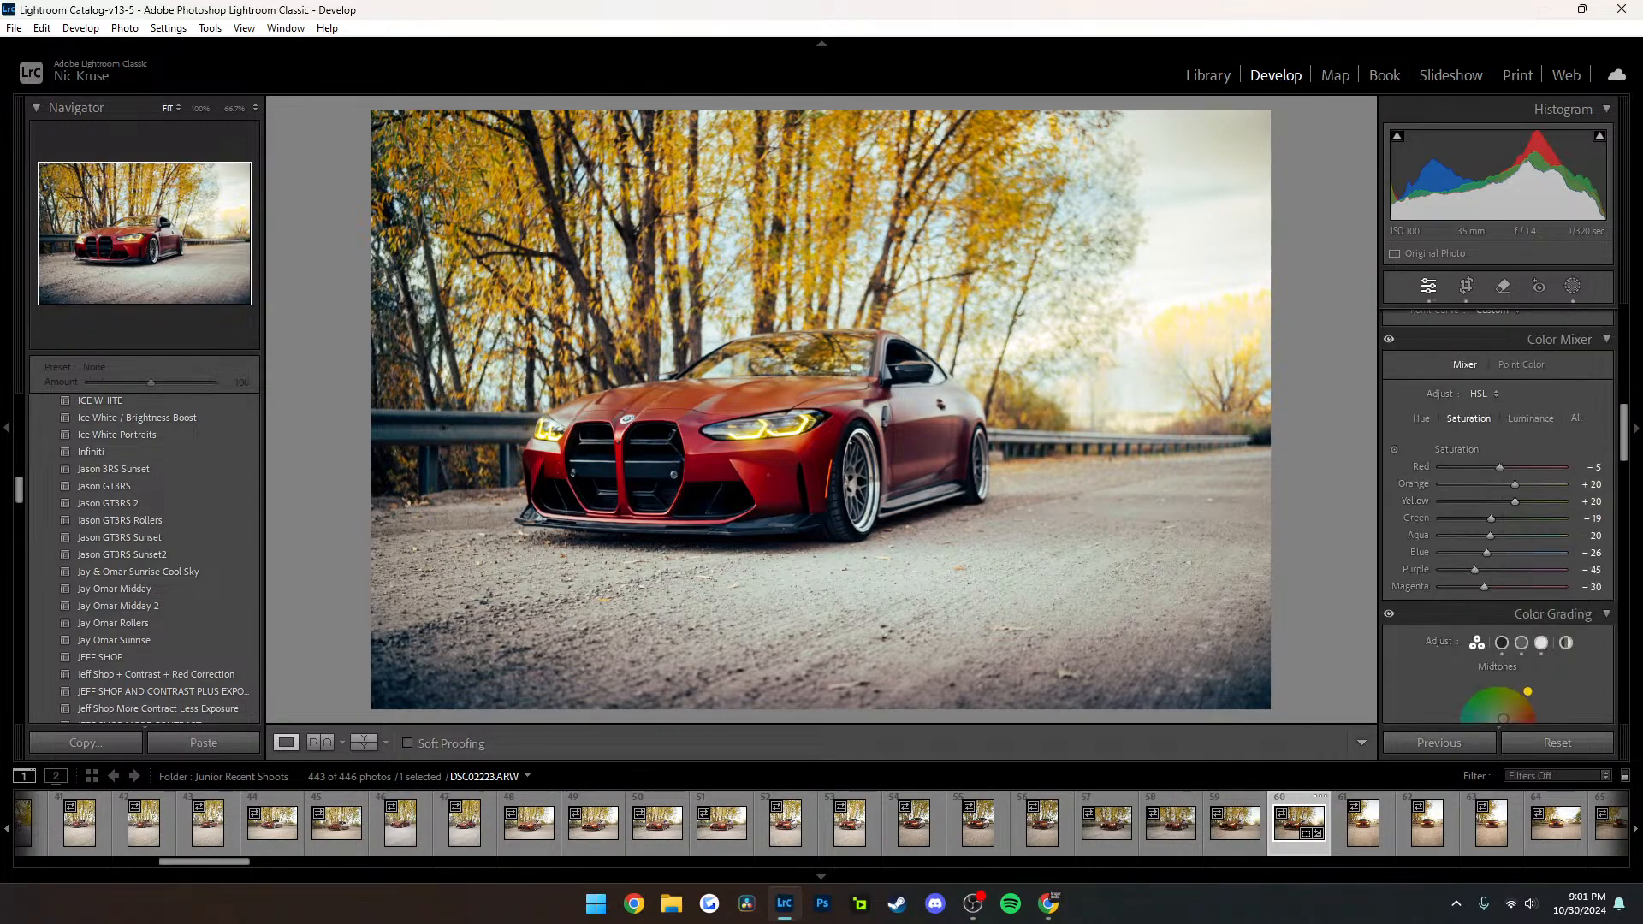
{"action": "left_click", "coordinate": [1421, 418]}
{"action": "left_click_drag", "start_coordinate": [1518, 468], "coordinate": [1514, 467]}
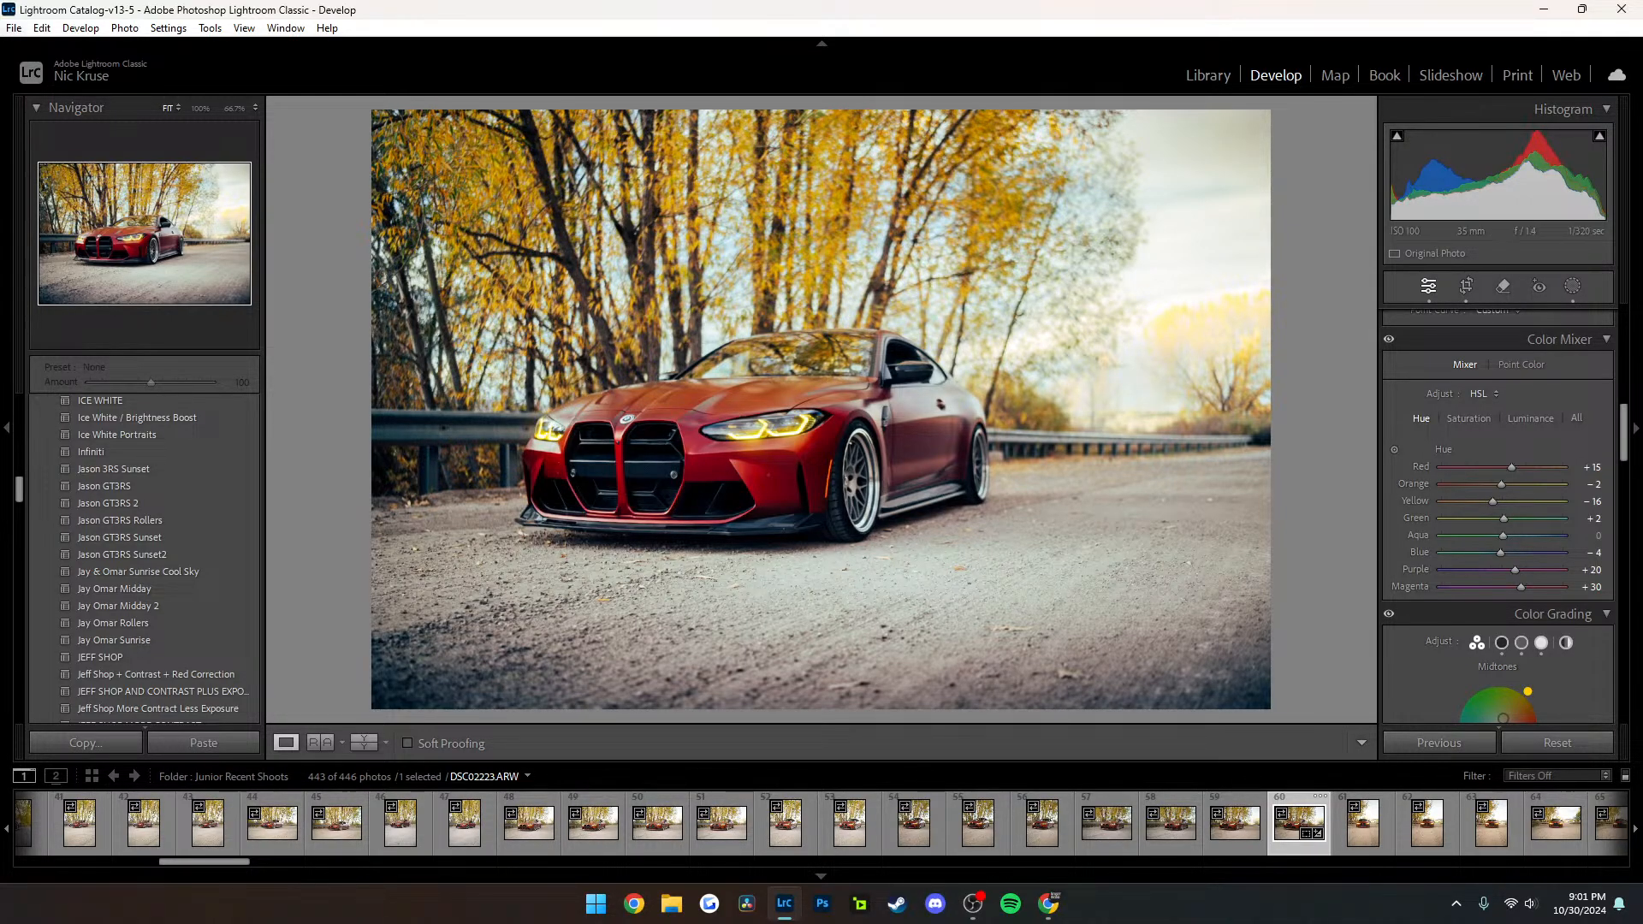
Export the edited photo to the Desktop folder with the custom file name junior
{"action": "left_click", "coordinate": [14, 29]}
{"action": "left_click", "coordinate": [50, 266]}
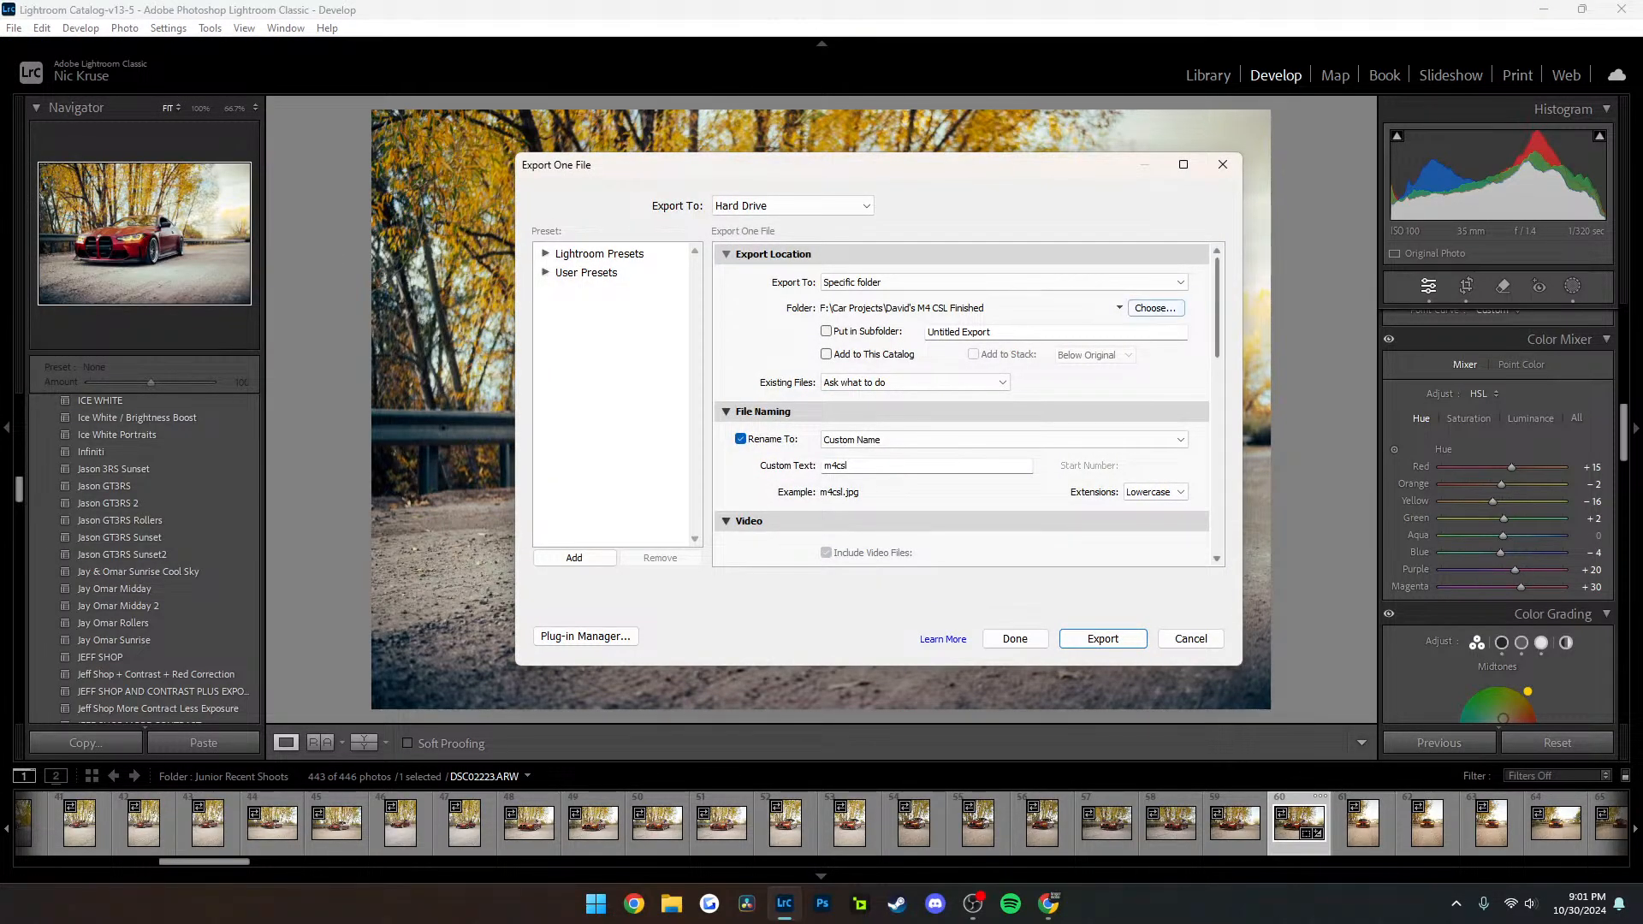
{"action": "left_click", "coordinate": [1155, 308]}
{"action": "scroll", "coordinate": [684, 411], "scroll_direction": "up", "scroll_amount": 3}
{"action": "left_click", "coordinate": [678, 367]}
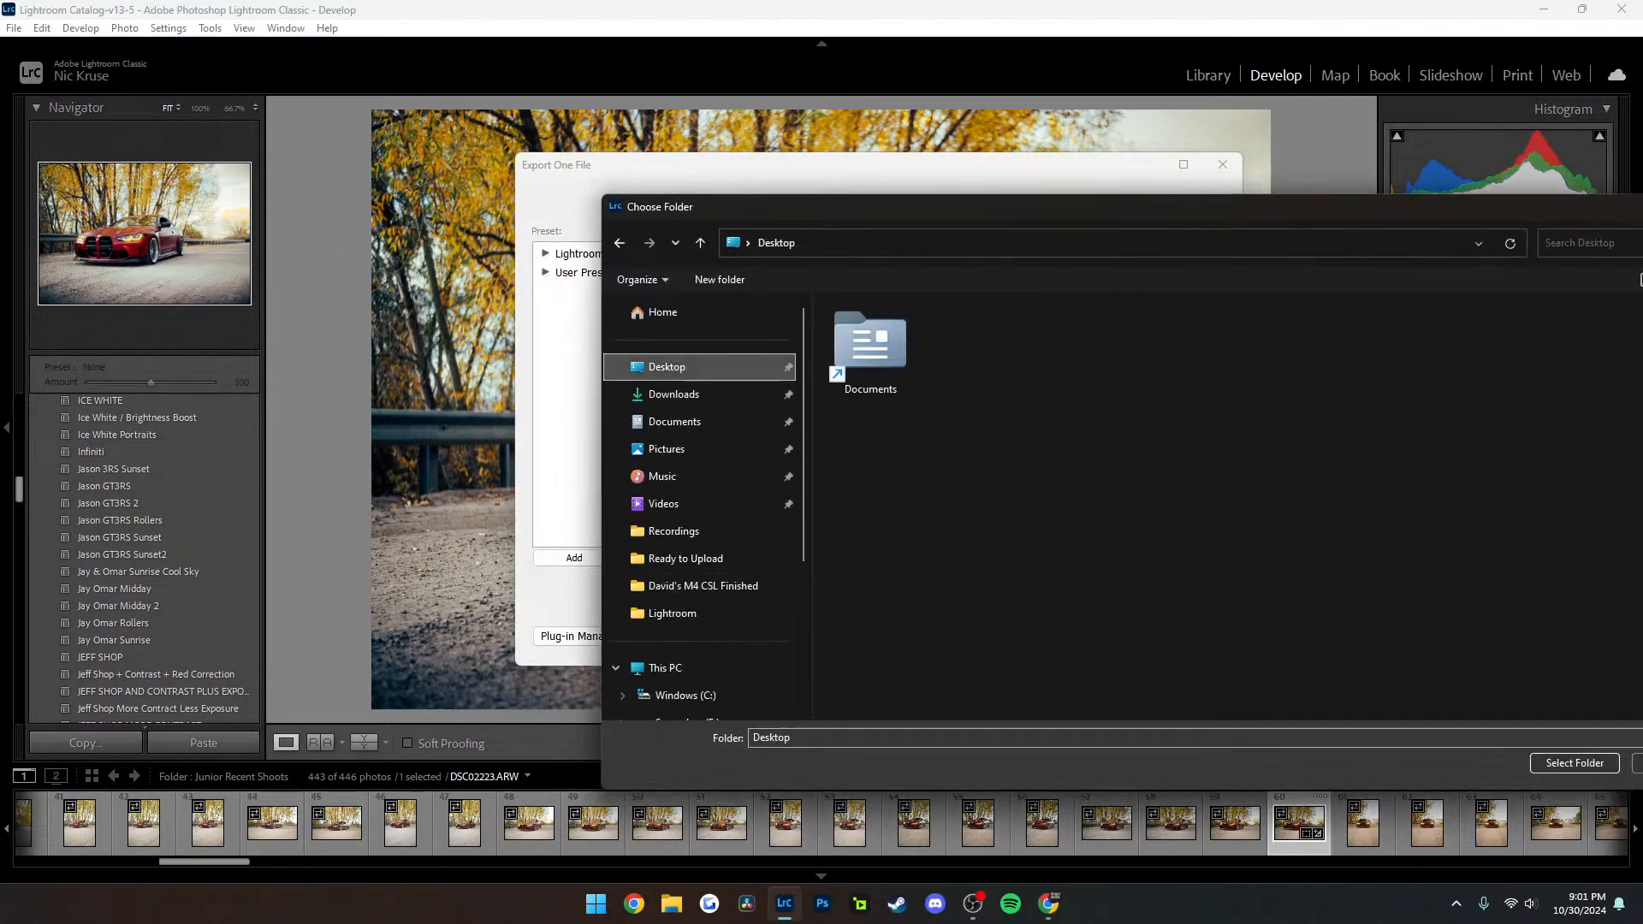
{"action": "left_click", "coordinate": [1575, 763]}
{"action": "double_click", "coordinate": [836, 466]}
{"action": "type", "text": "junk"}
{"action": "key", "text": "Return"}
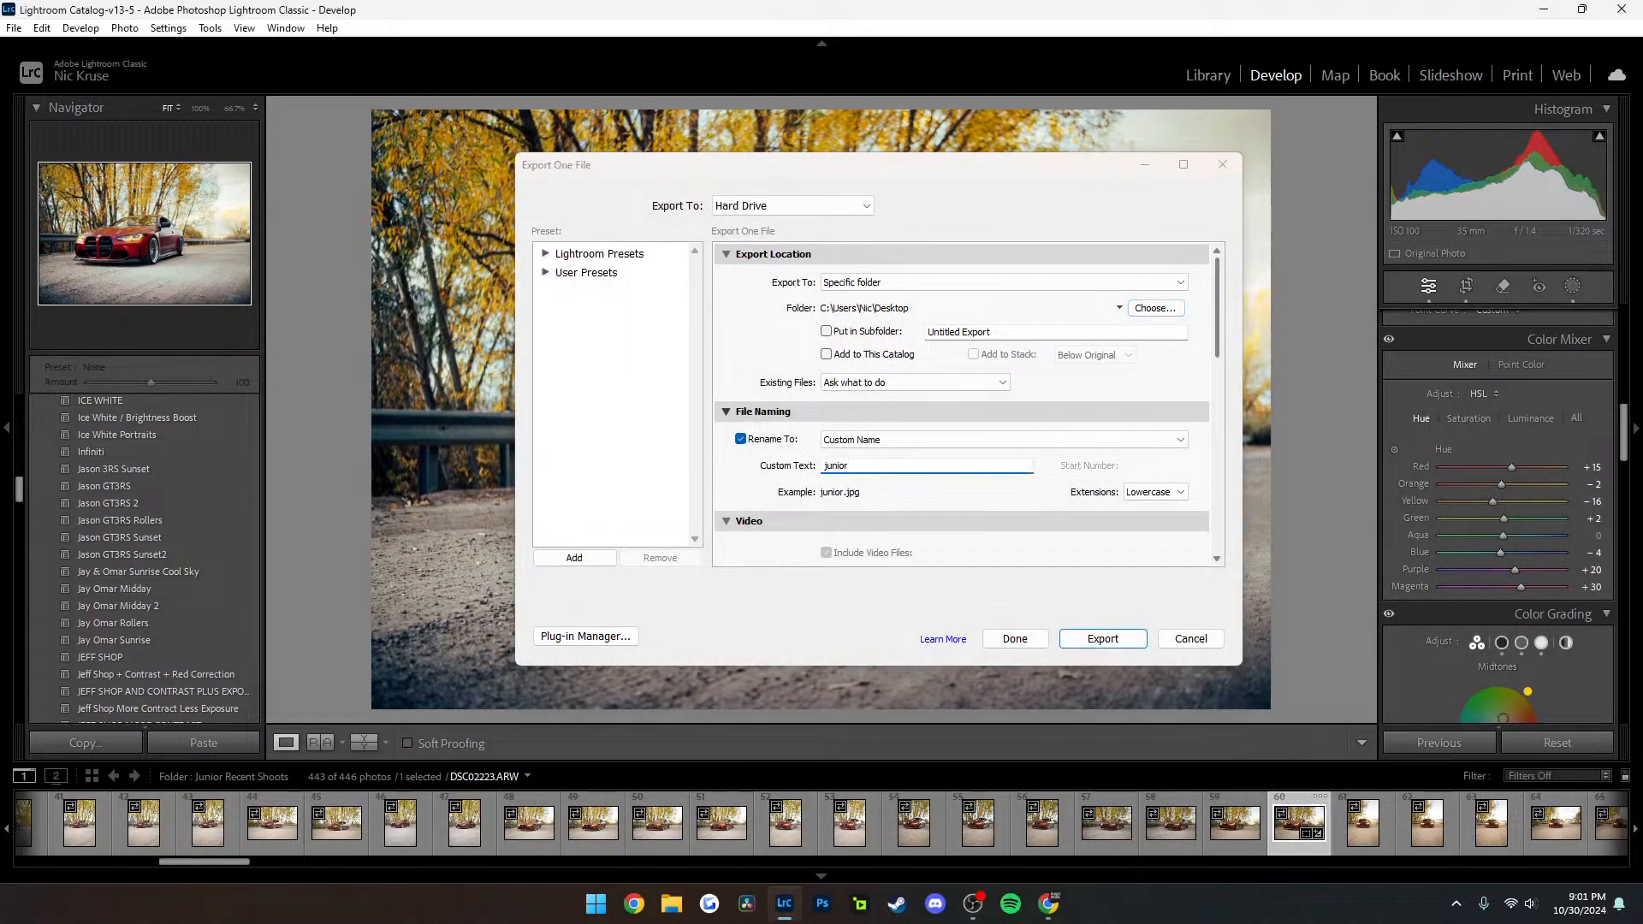
Switch to Photoshop and open the exported junior image from the Desktop folder
{"action": "left_click", "coordinate": [783, 904]}
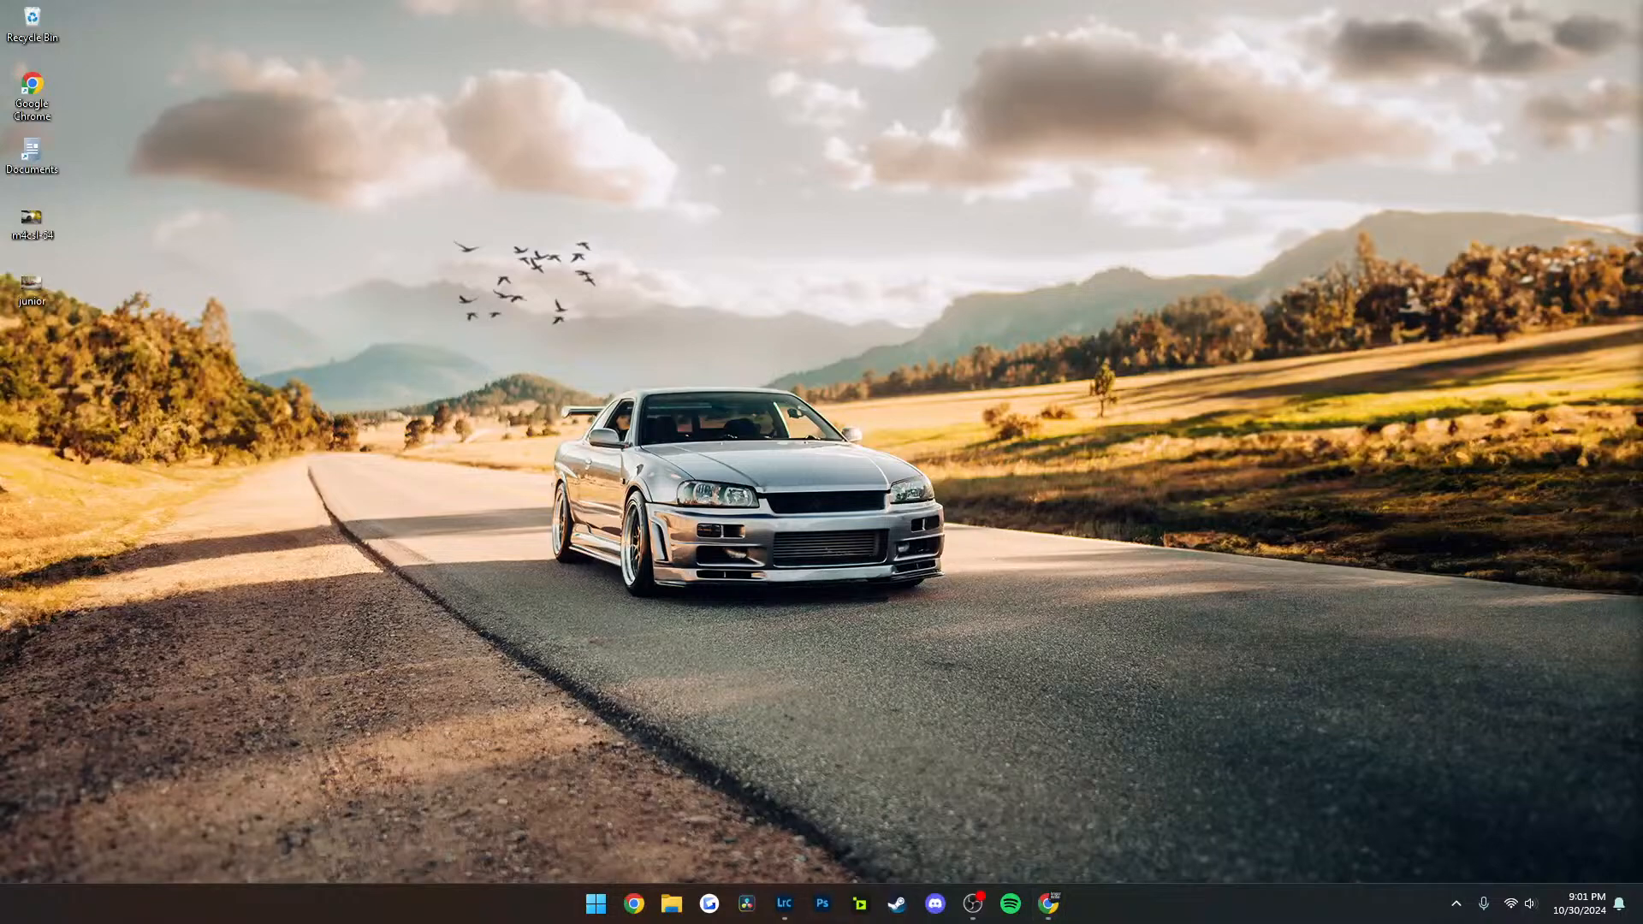
{"action": "left_click", "coordinate": [822, 903]}
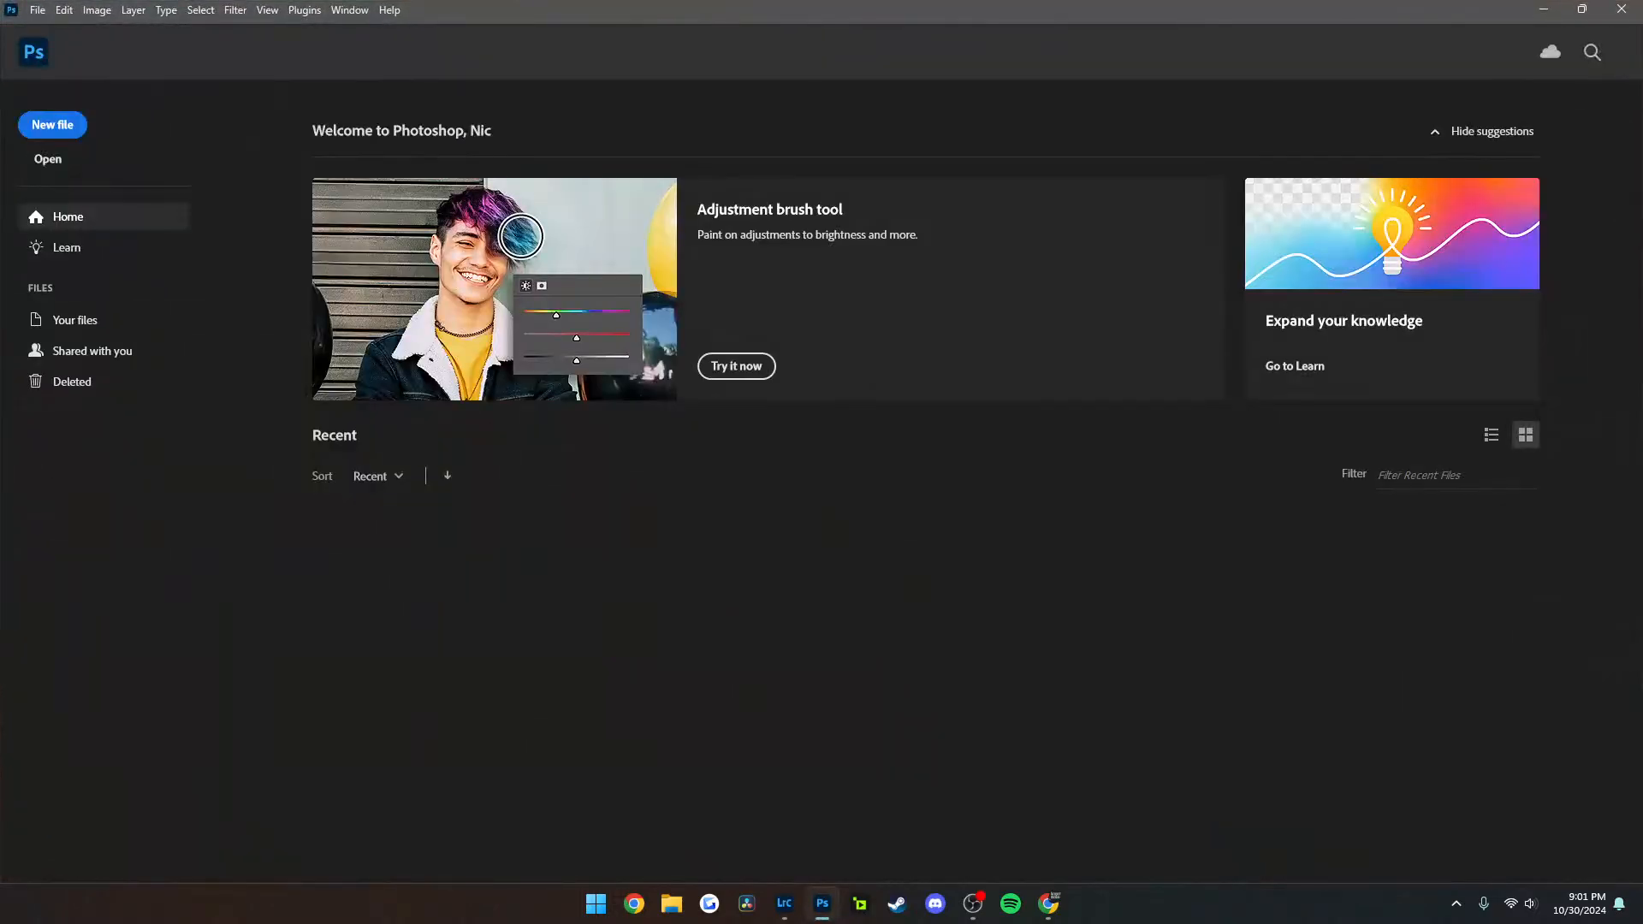
{"action": "left_click", "coordinate": [48, 159]}
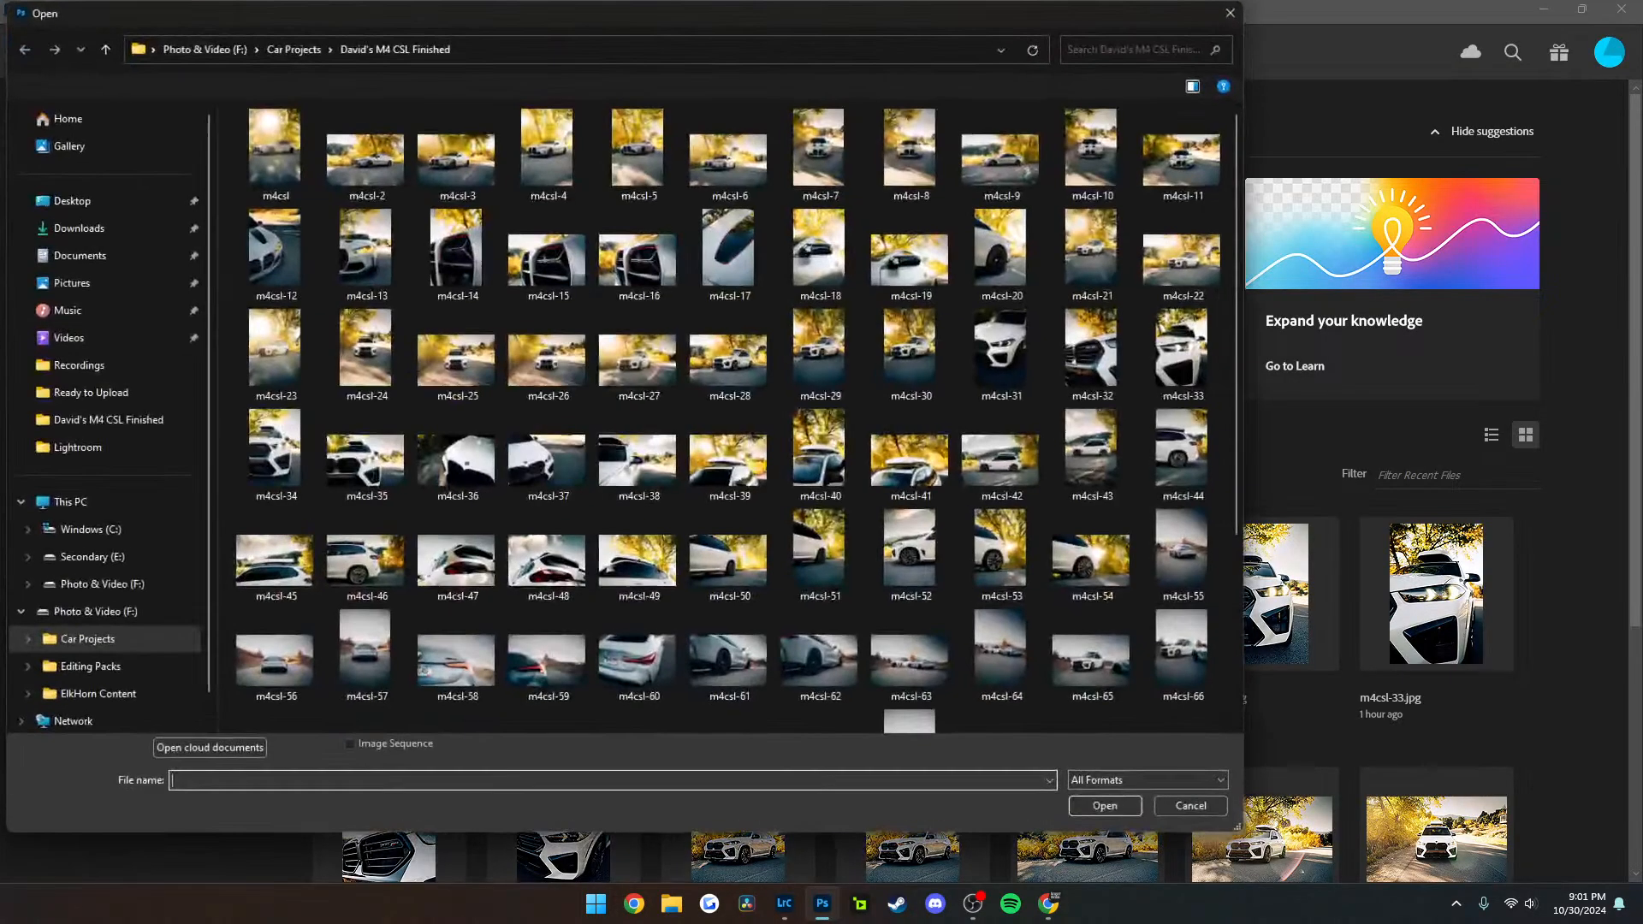
{"action": "scroll", "coordinate": [770, 368], "scroll_direction": "down", "scroll_amount": 3}
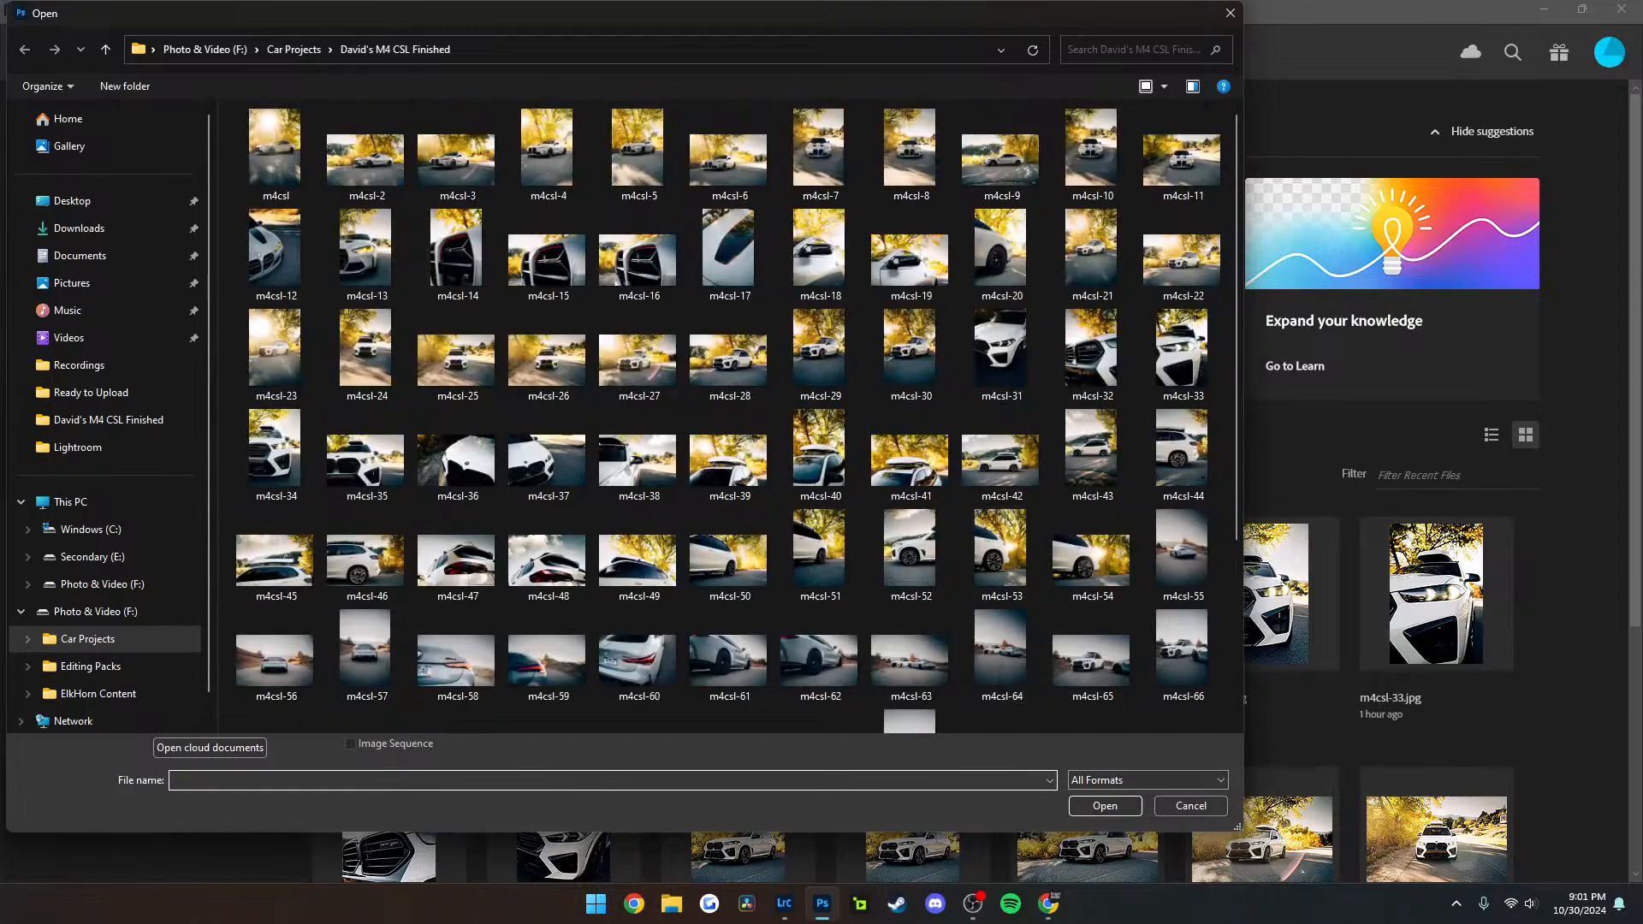
{"action": "left_click", "coordinate": [72, 200]}
{"action": "double_click", "coordinate": [733, 154]}
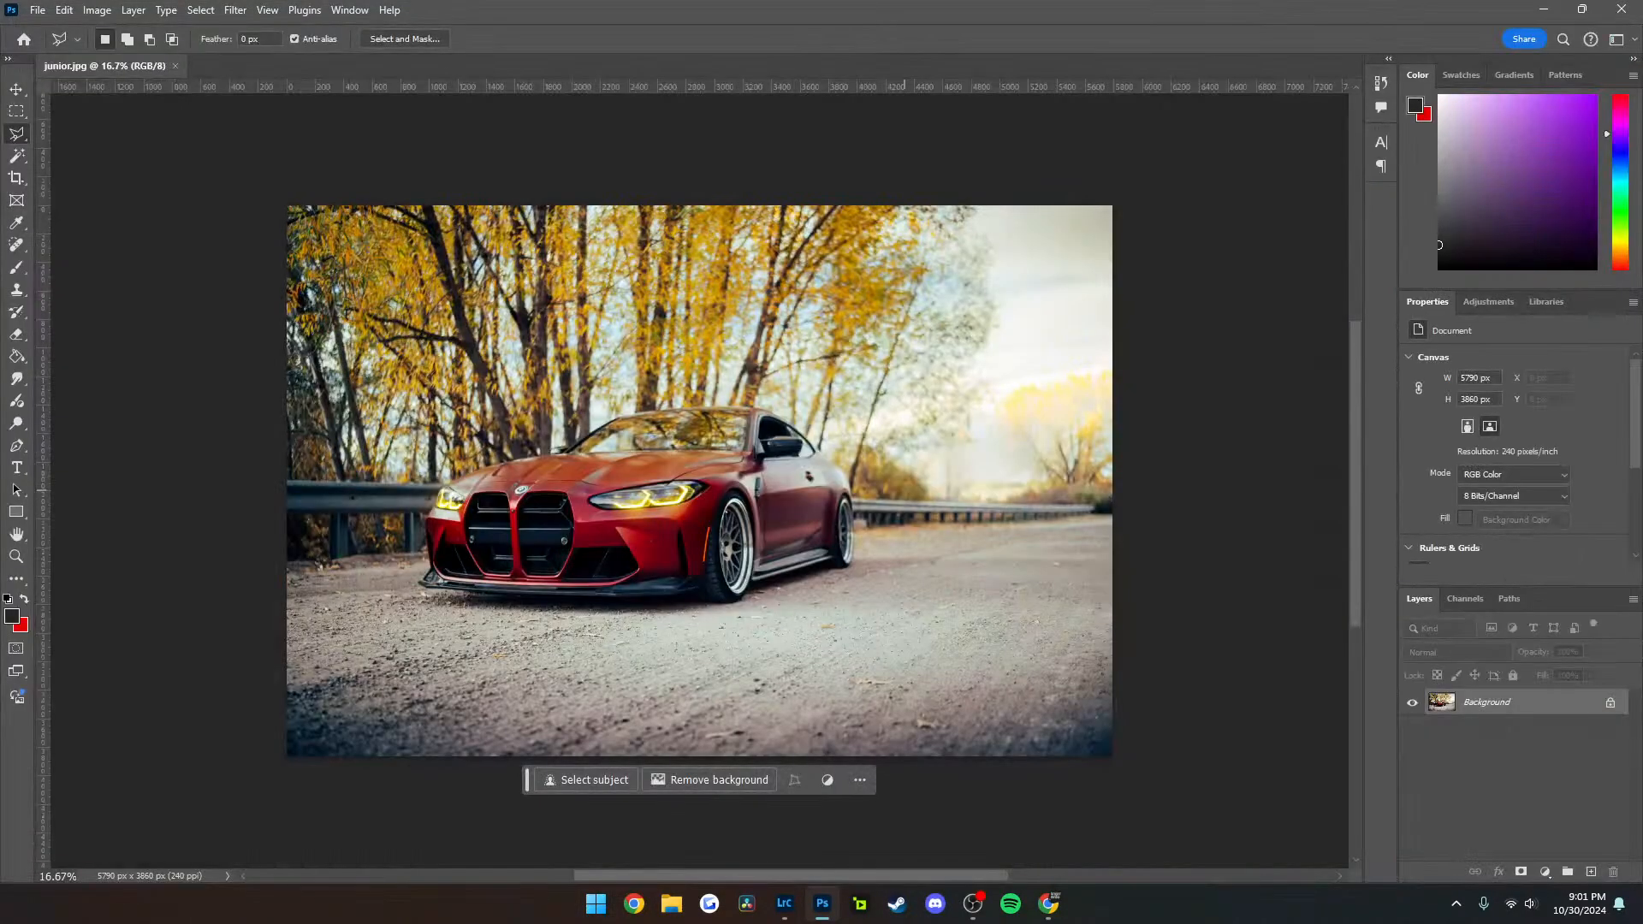
Draw a closed polygonal lasso selection around the guardrail stretching from the car's rear wheel to the photo's far edge
{"action": "scroll", "coordinate": [889, 500], "scroll_direction": "up", "scroll_amount": 10}
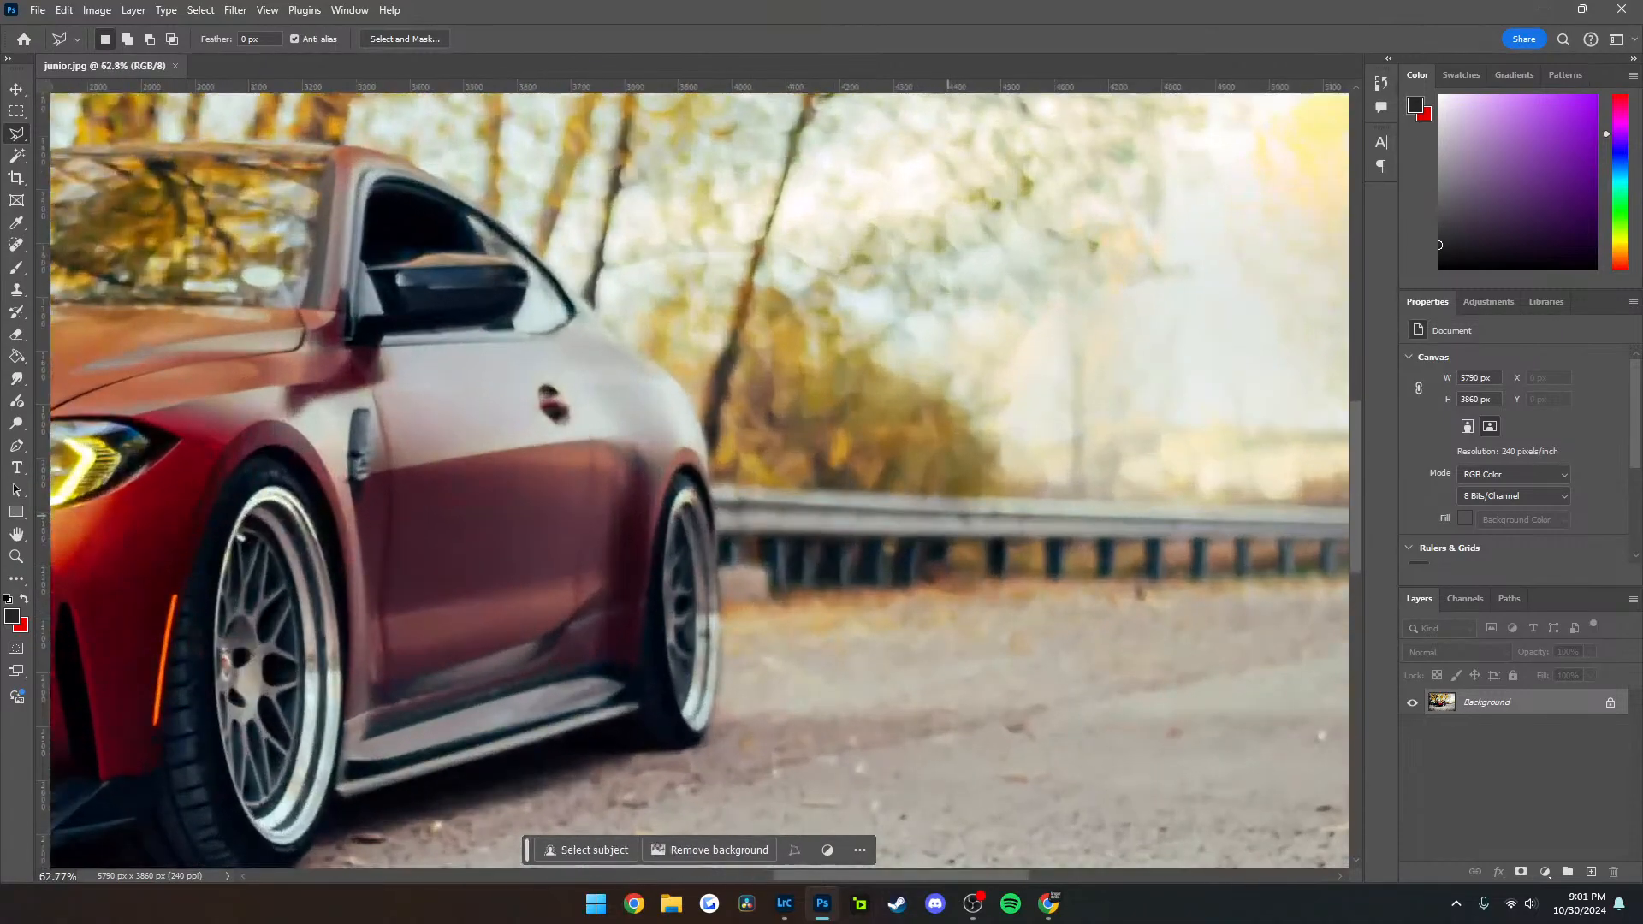
{"action": "scroll", "coordinate": [899, 505], "scroll_direction": "right", "scroll_amount": 5}
{"action": "scroll", "coordinate": [899, 505], "scroll_direction": "down", "scroll_amount": 6}
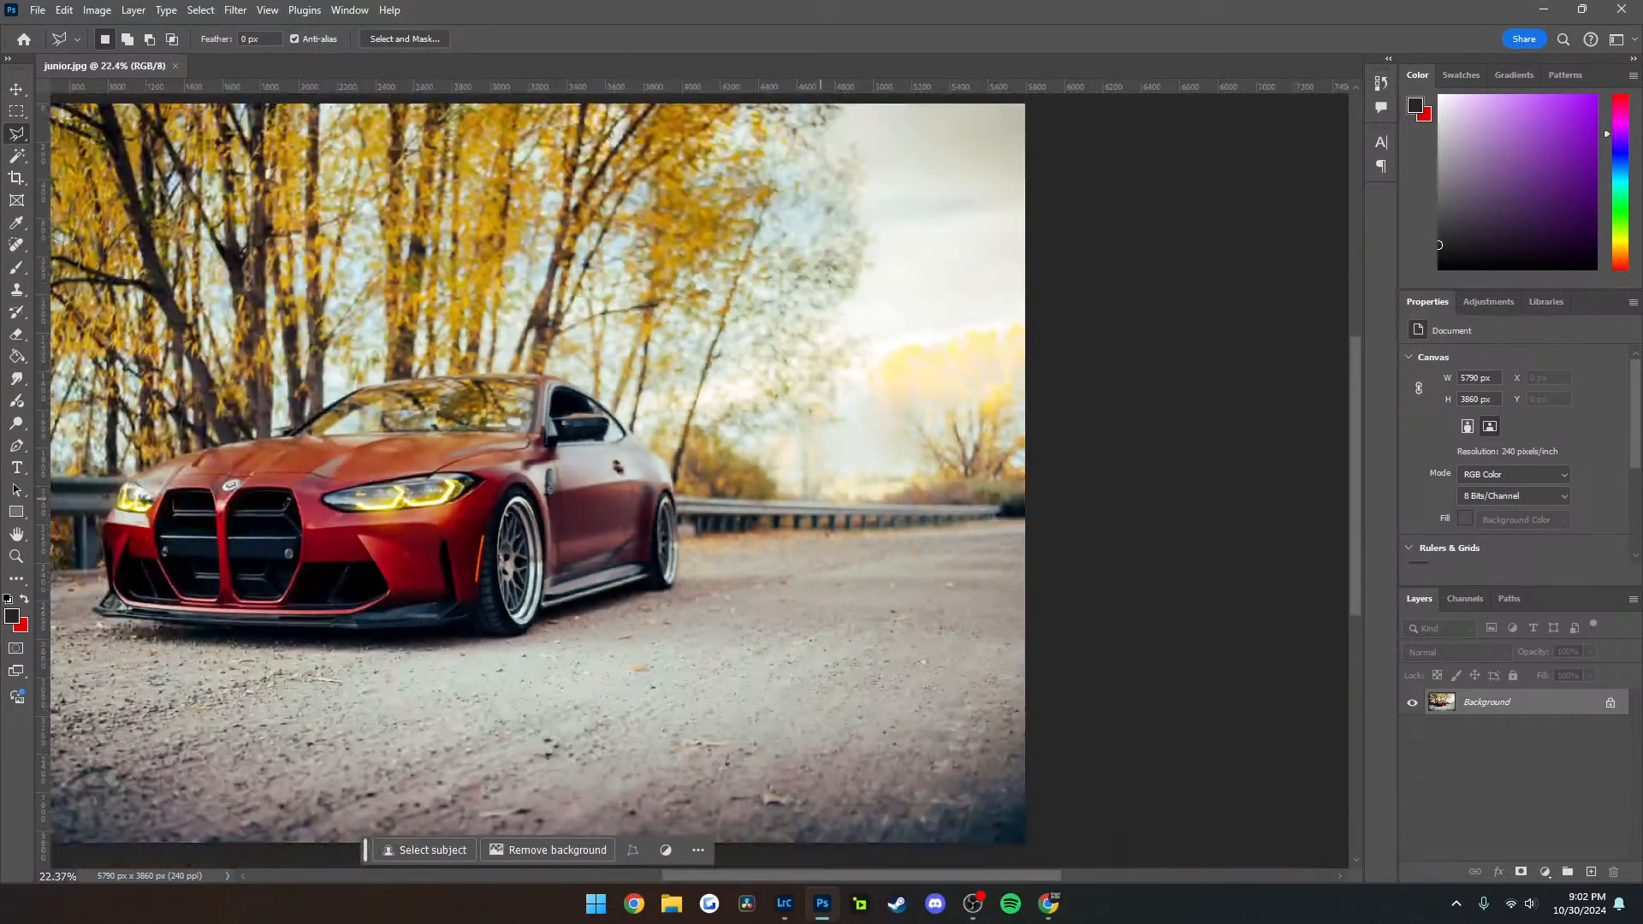
{"action": "scroll", "coordinate": [700, 479], "scroll_direction": "down", "scroll_amount": 2}
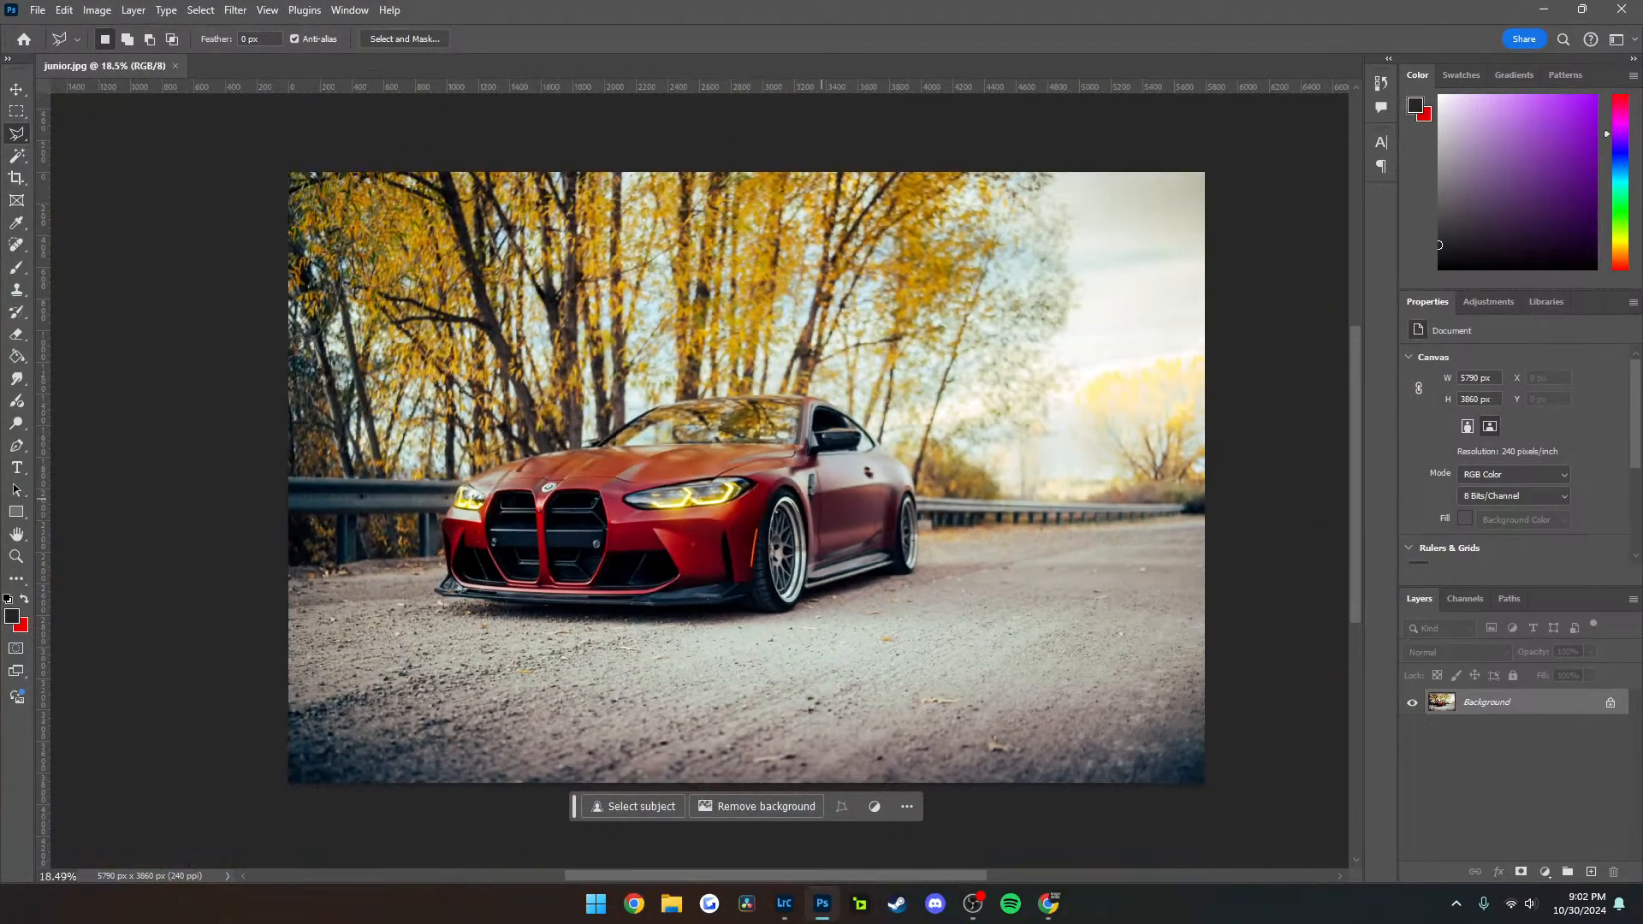
{"action": "scroll", "coordinate": [1069, 510], "scroll_direction": "up", "scroll_amount": 5}
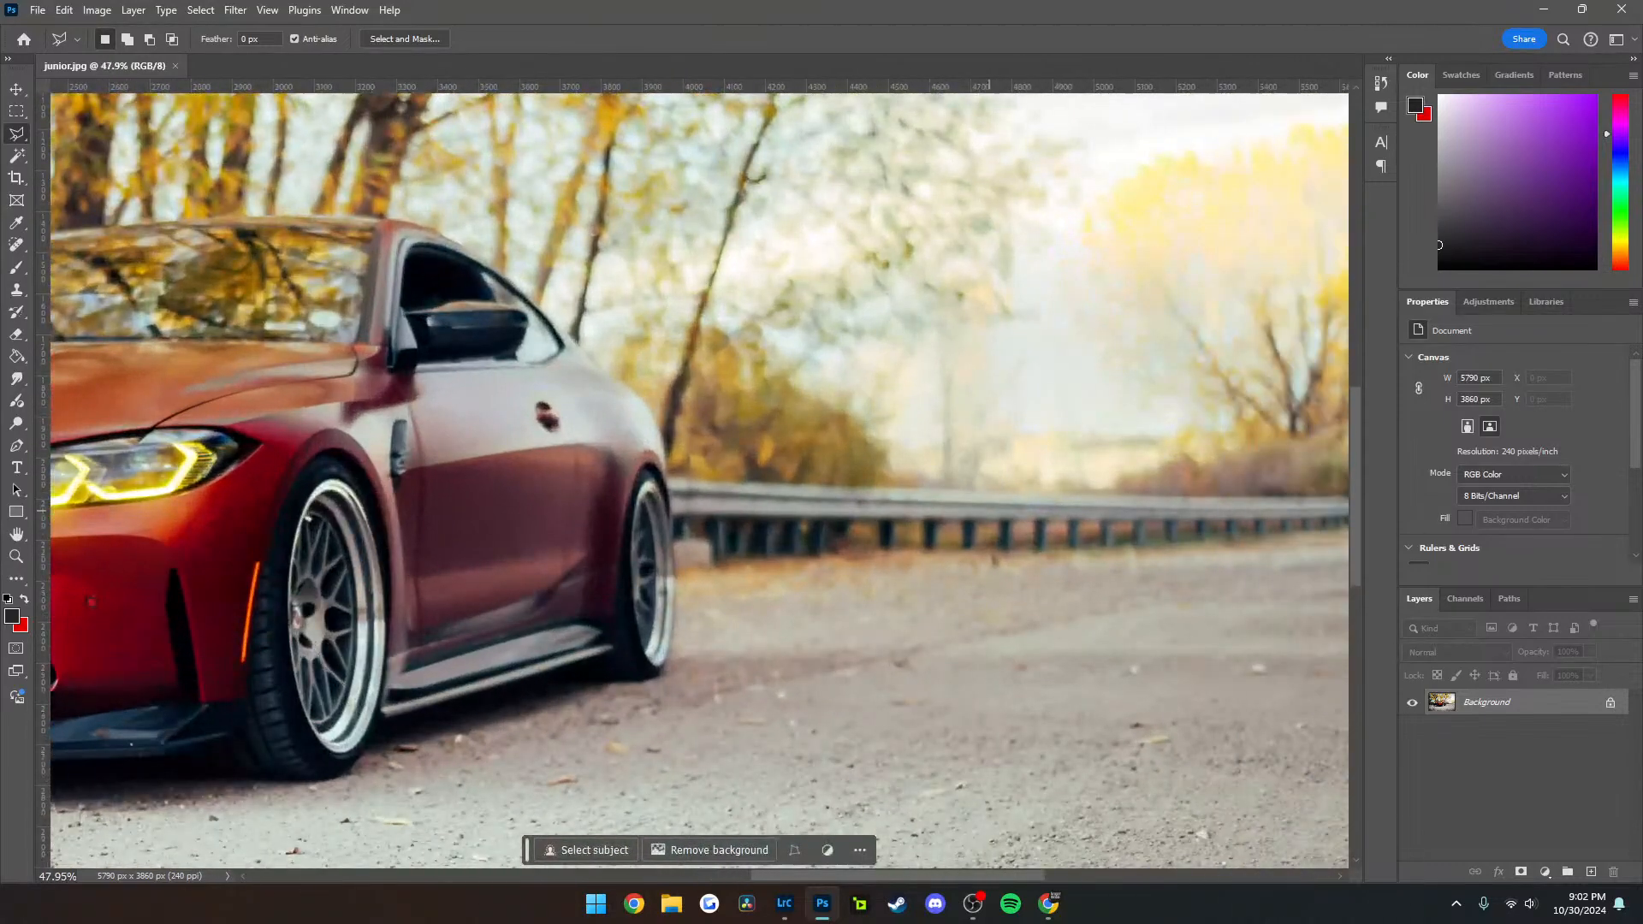
{"action": "scroll", "coordinate": [693, 556], "scroll_direction": "up", "scroll_amount": 4}
{"action": "left_click", "coordinate": [663, 597]}
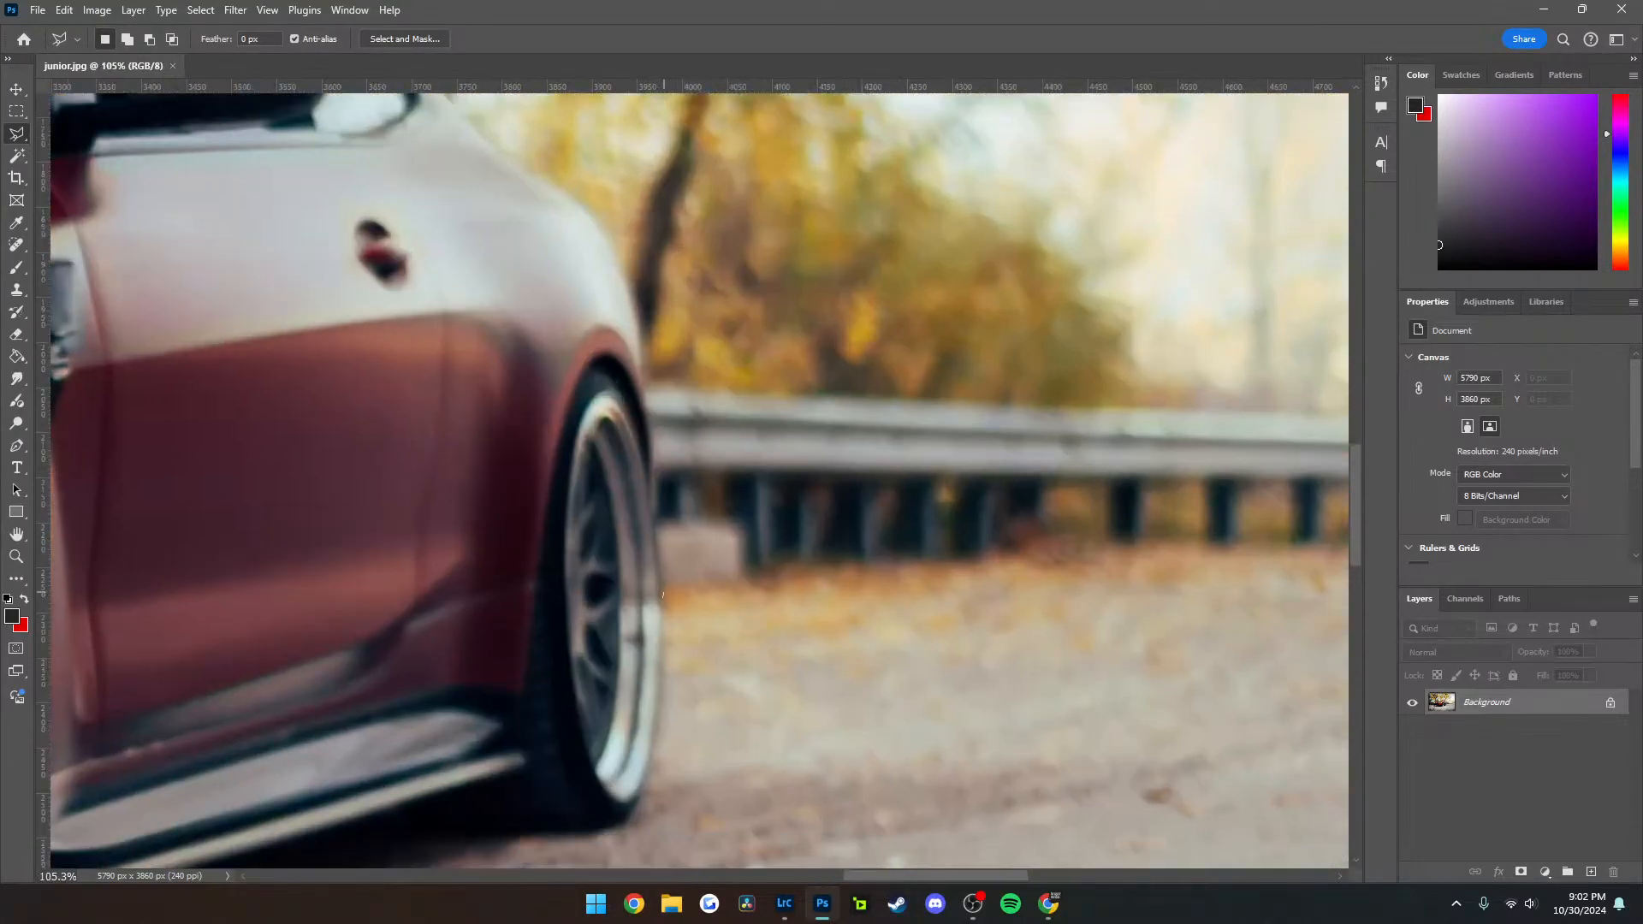
{"action": "left_click", "coordinate": [656, 461]}
{"action": "left_click", "coordinate": [1027, 385]}
{"action": "scroll", "coordinate": [1030, 386], "scroll_direction": "down", "scroll_amount": 6}
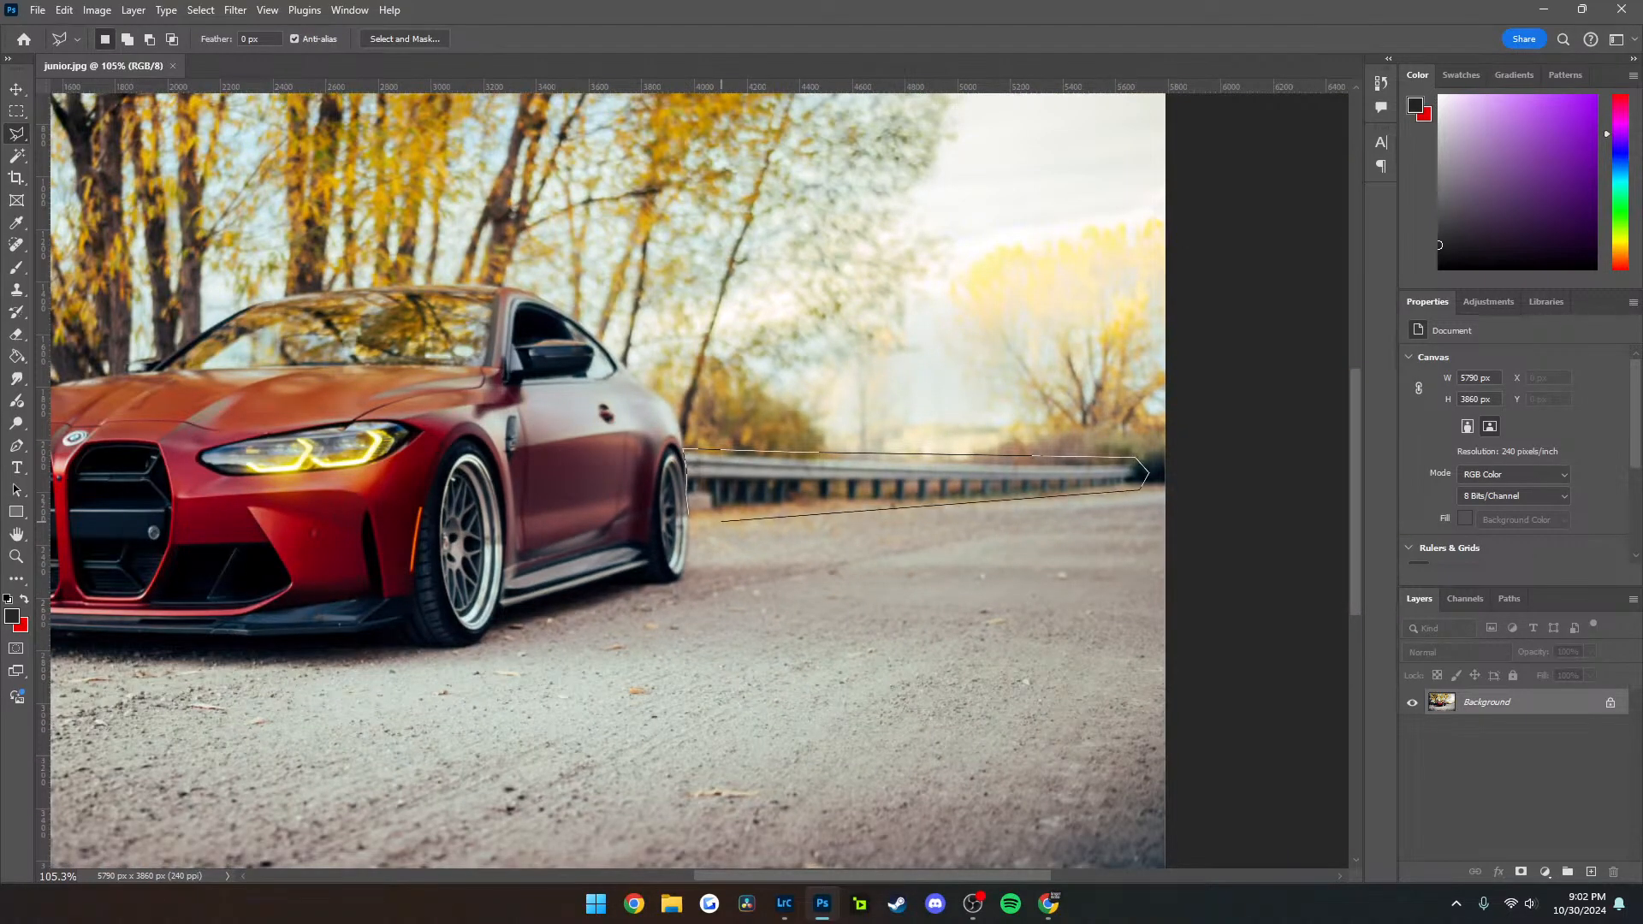
{"action": "left_click", "coordinate": [690, 515]}
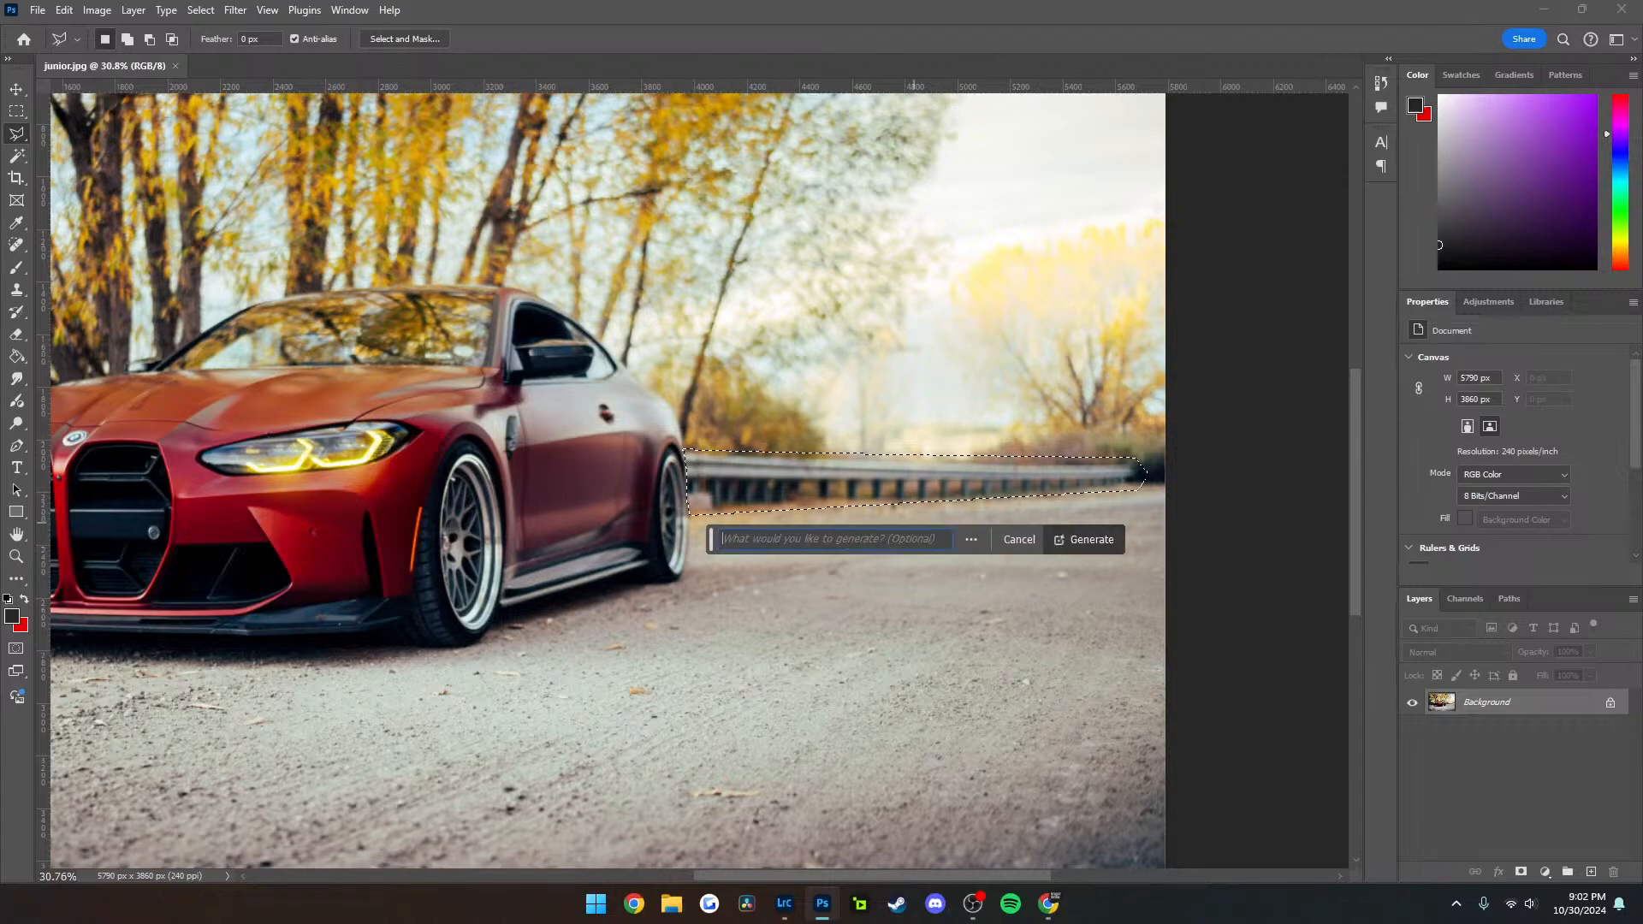
Run Generative Fill without a prompt to replace the selected guardrail behind the car, and review the whole photo
{"action": "left_click", "coordinate": [1084, 539]}
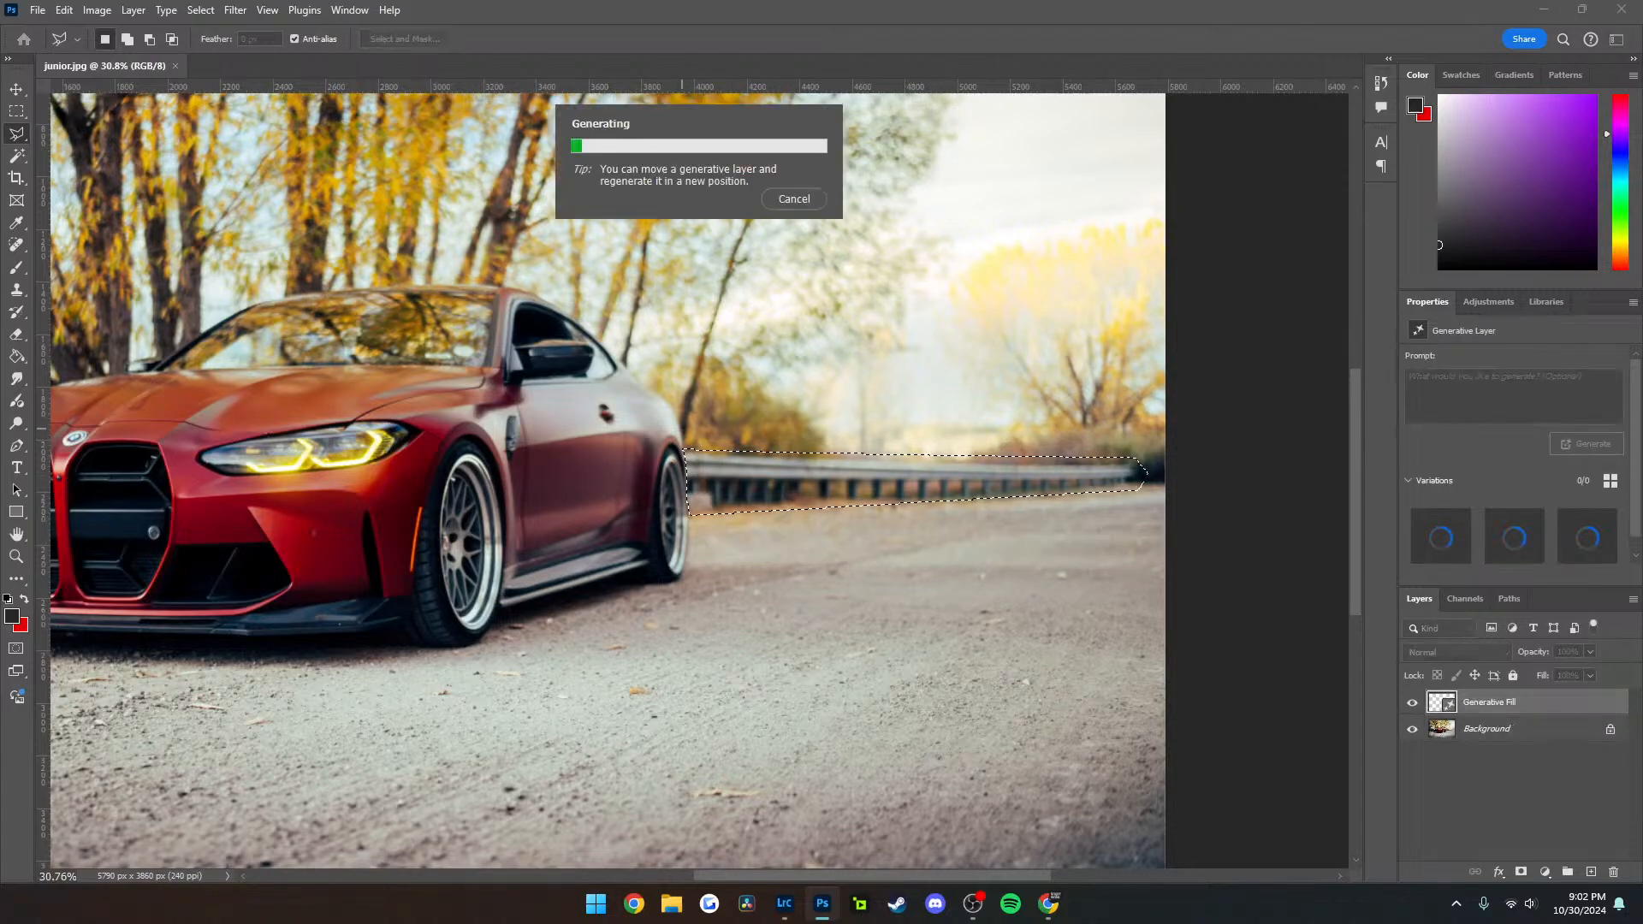
{"action": "scroll", "coordinate": [690, 461], "scroll_direction": "up", "scroll_amount": 9}
{"action": "scroll", "coordinate": [694, 461], "scroll_direction": "down", "scroll_amount": 8}
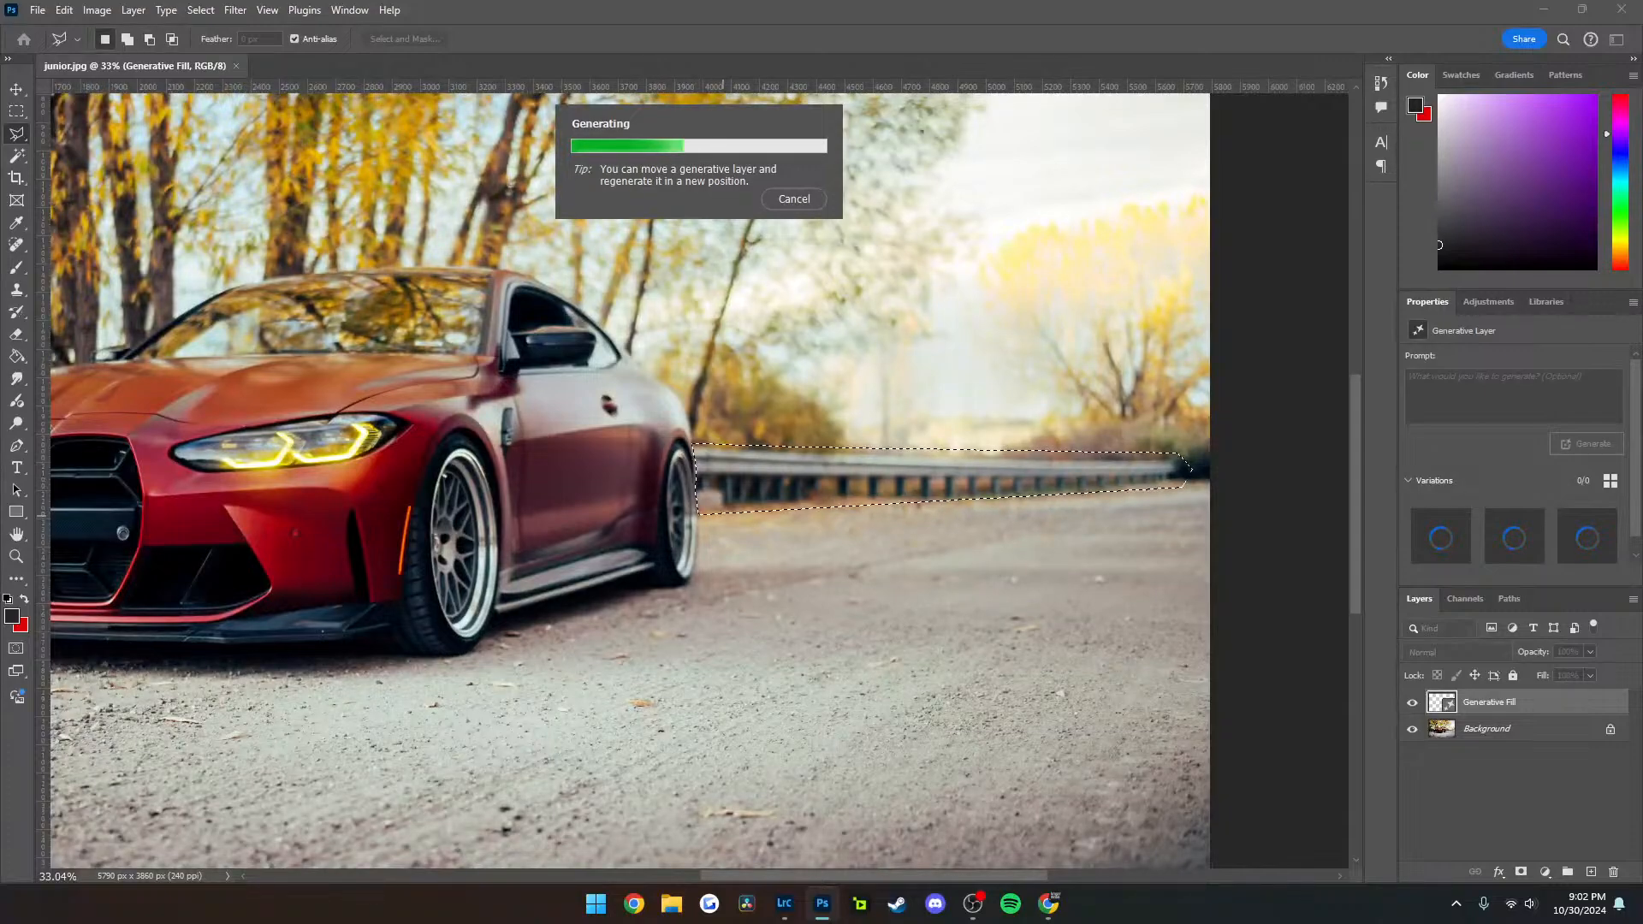
{"action": "scroll", "coordinate": [795, 529], "scroll_direction": "down", "scroll_amount": 6}
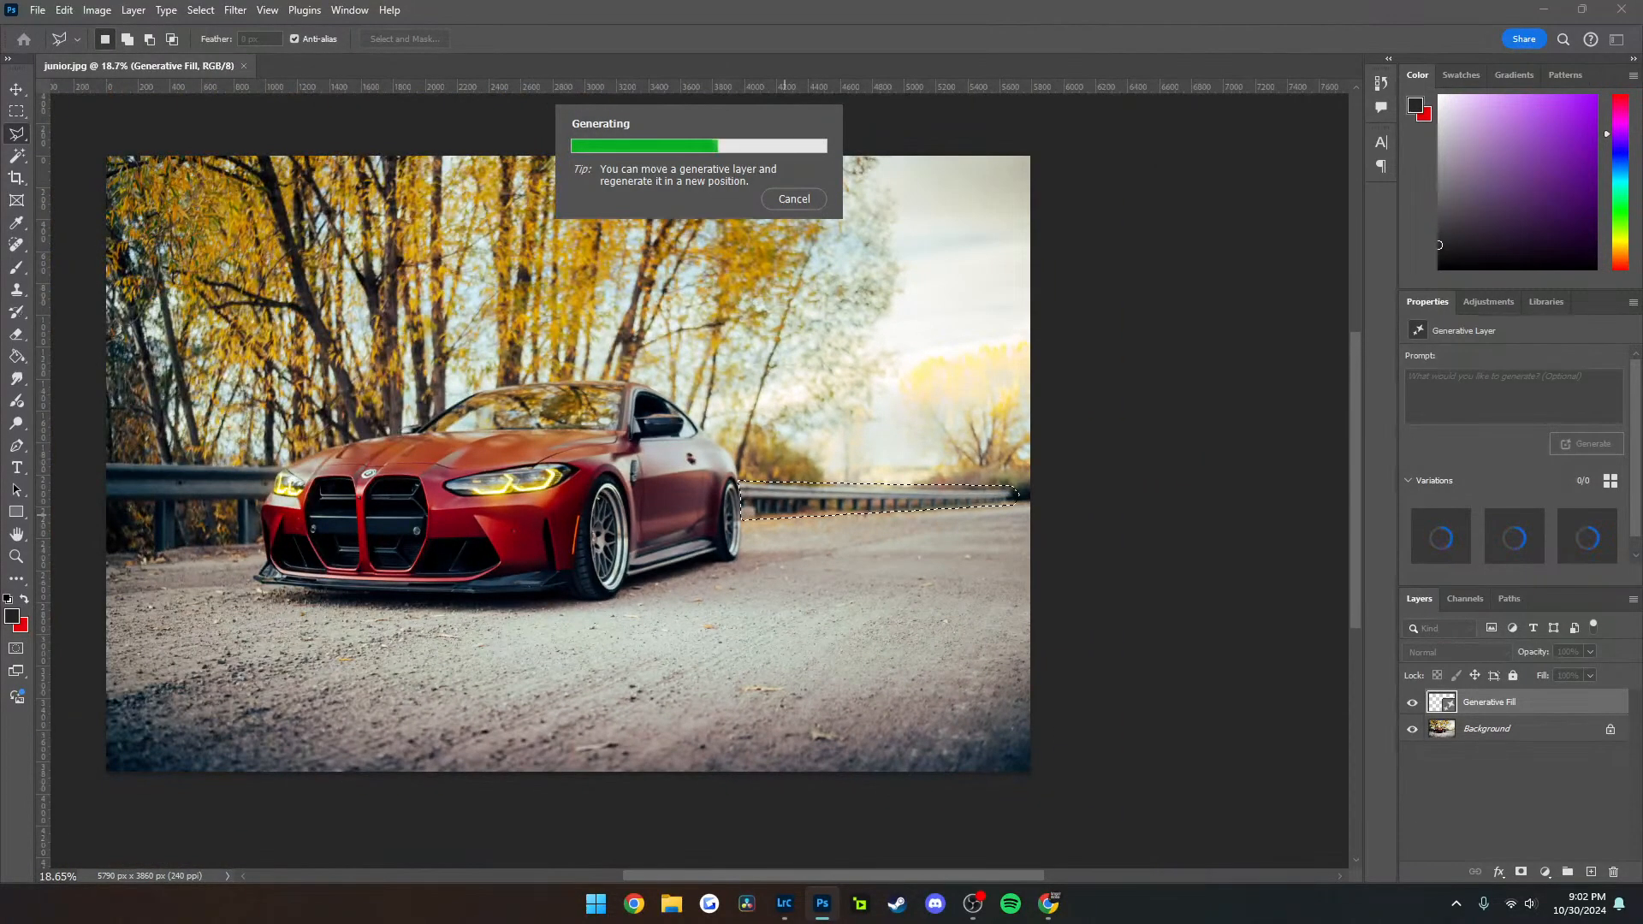
{"action": "scroll", "coordinate": [801, 518], "scroll_direction": "left", "scroll_amount": 8}
{"action": "scroll", "coordinate": [802, 518], "scroll_direction": "right", "scroll_amount": 3}
{"action": "scroll", "coordinate": [802, 517], "scroll_direction": "right", "scroll_amount": 2}
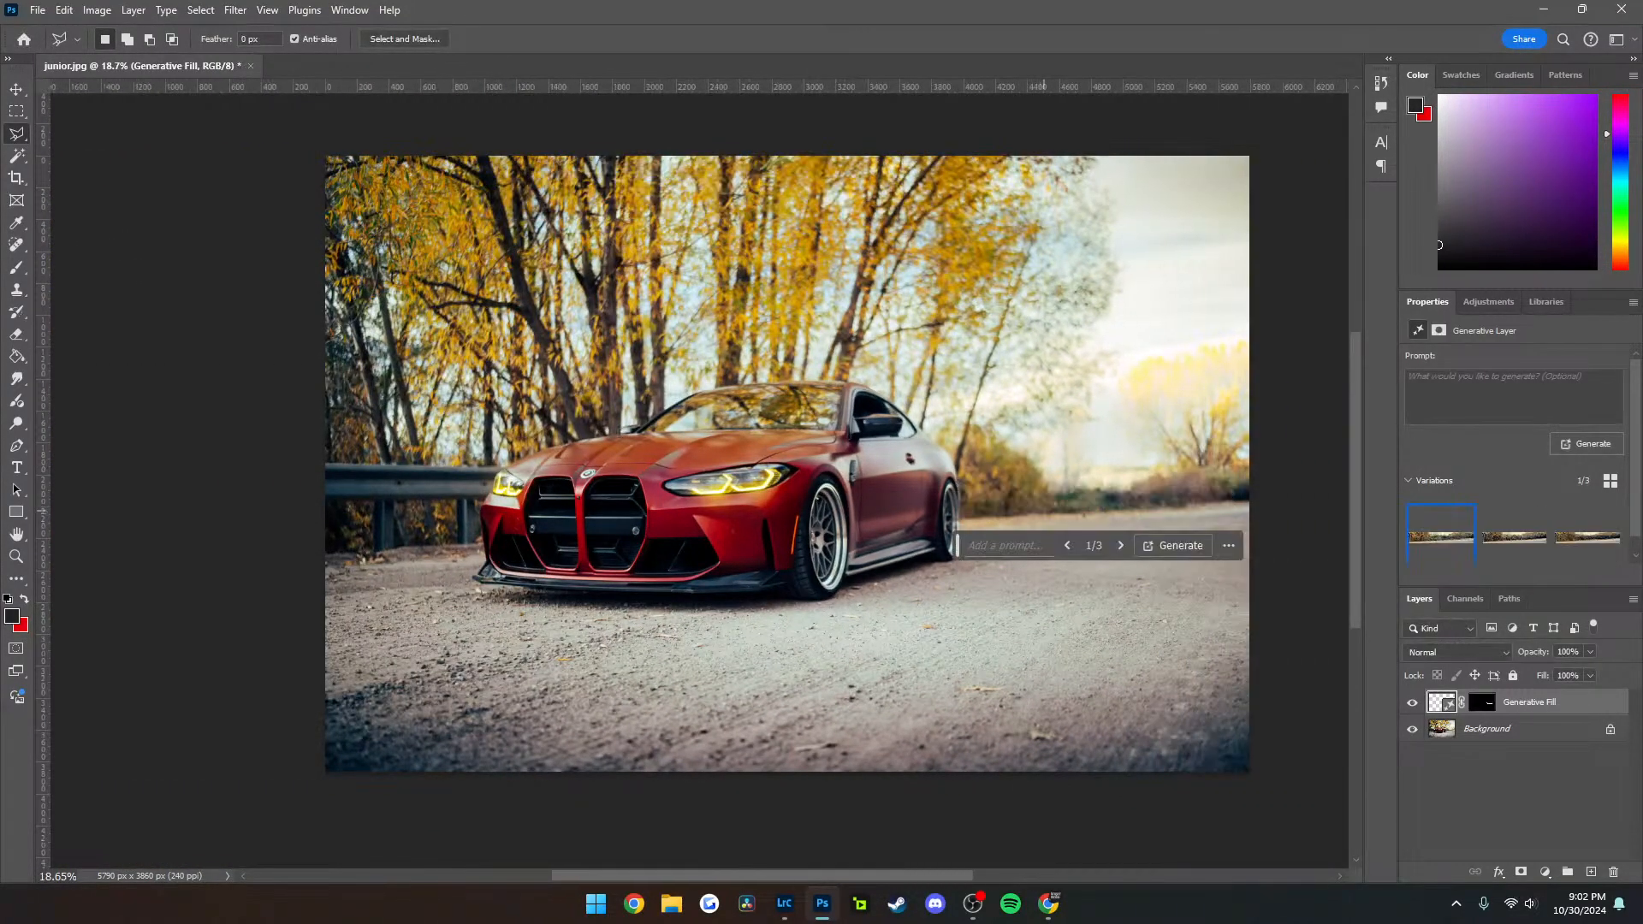
Start a polygonal lasso outline above the guardrail in front of the car and trace it closely around the headlight
{"action": "left_click", "coordinate": [312, 455]}
{"action": "left_click", "coordinate": [504, 458]}
{"action": "key", "text": "ctrl+plus"}
{"action": "key", "text": "ctrl+plus"}
{"action": "key", "text": "ctrl+plus"}
{"action": "key", "text": "ctrl+plus"}
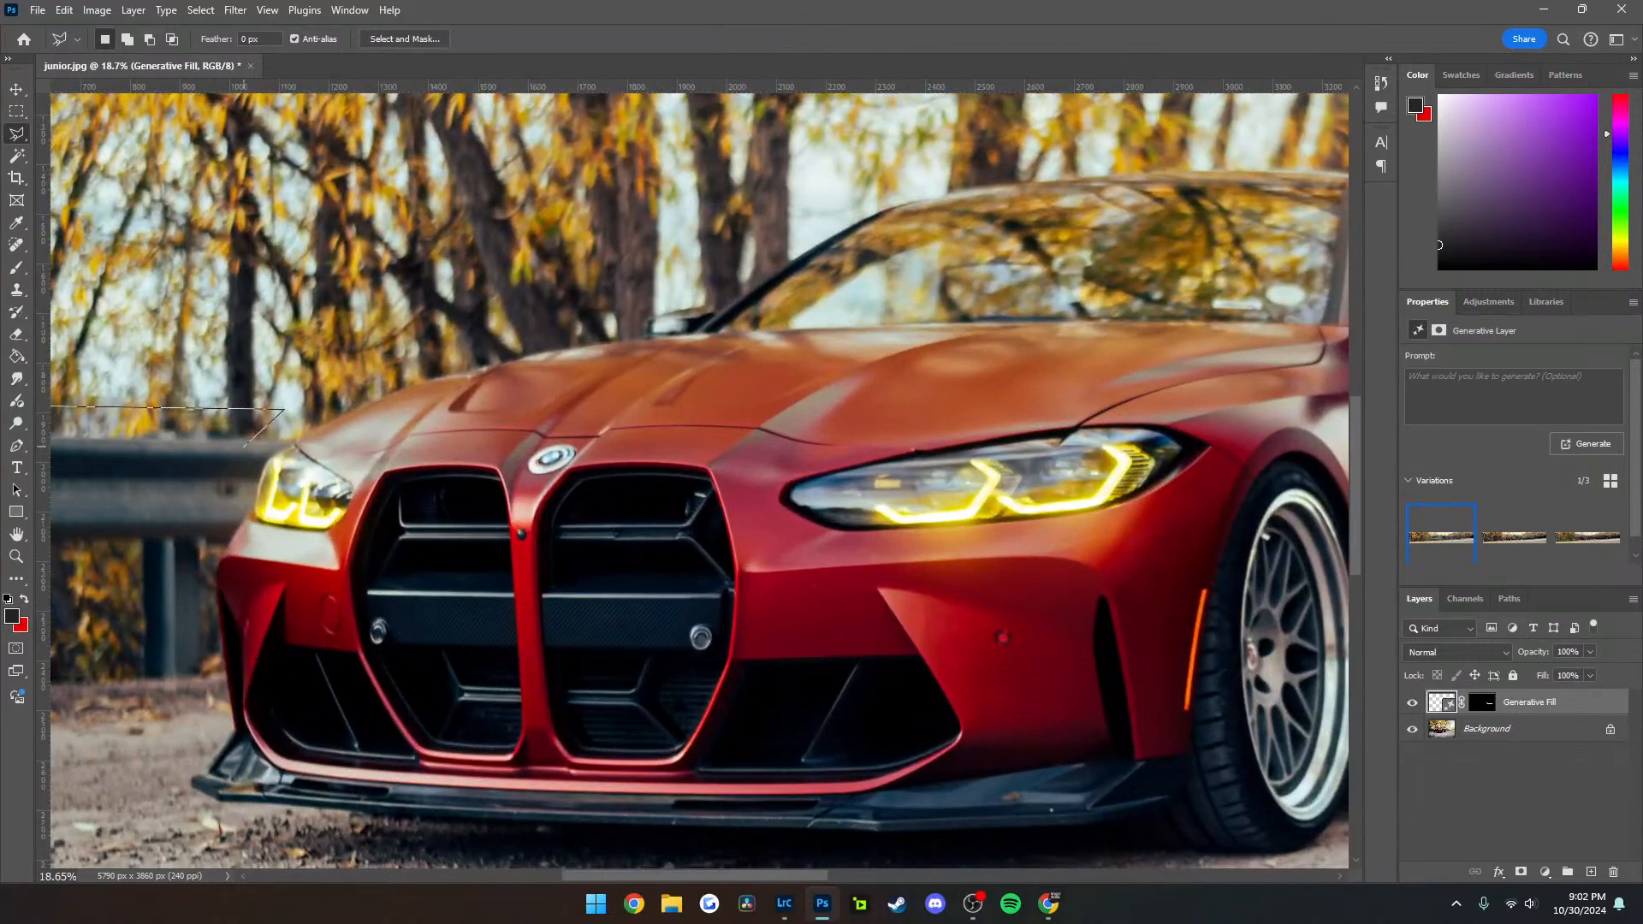
{"action": "scroll", "coordinate": [699, 480], "scroll_direction": "left", "scroll_amount": 3}
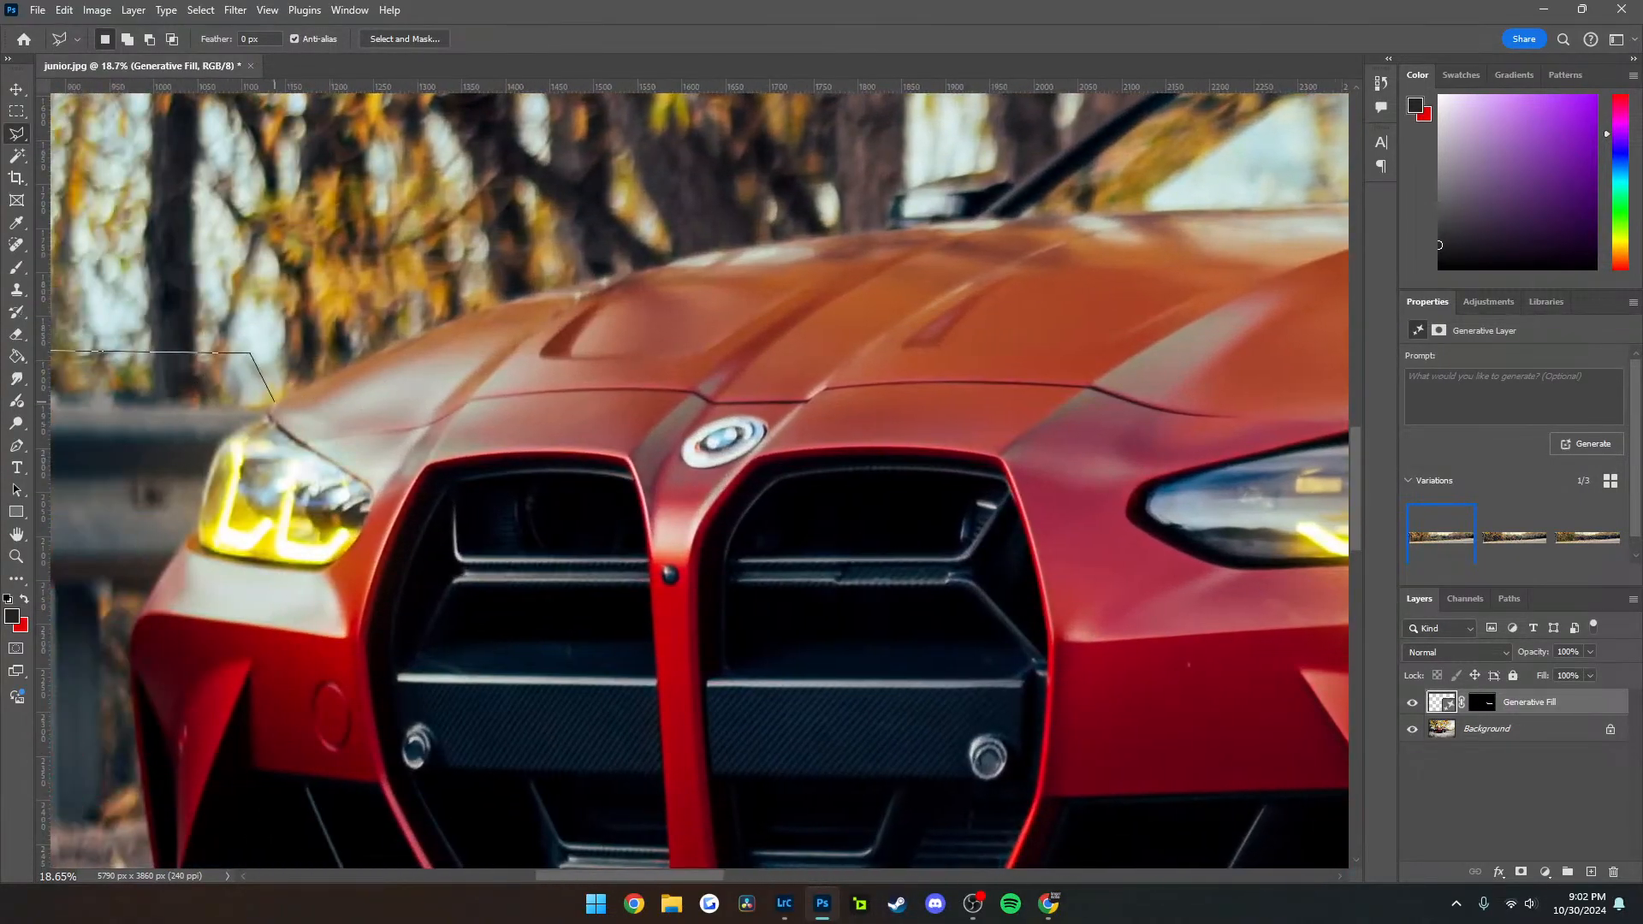
{"action": "left_click", "coordinate": [256, 416]}
{"action": "key", "text": "ctrl+plus"}
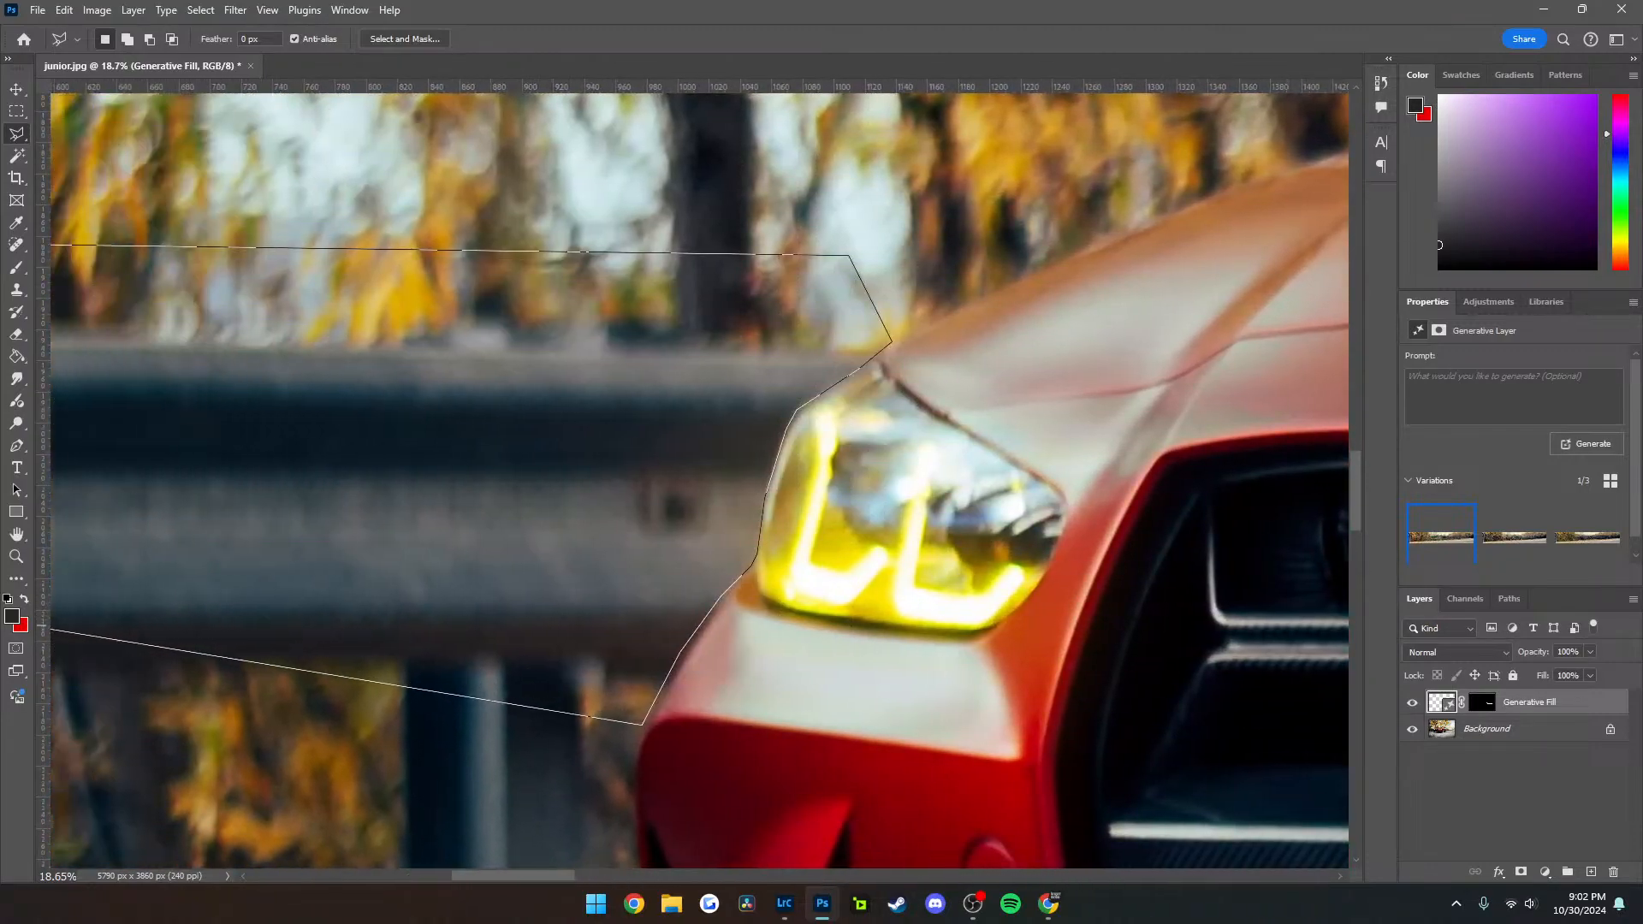
{"action": "key", "text": "ctrl+plus"}
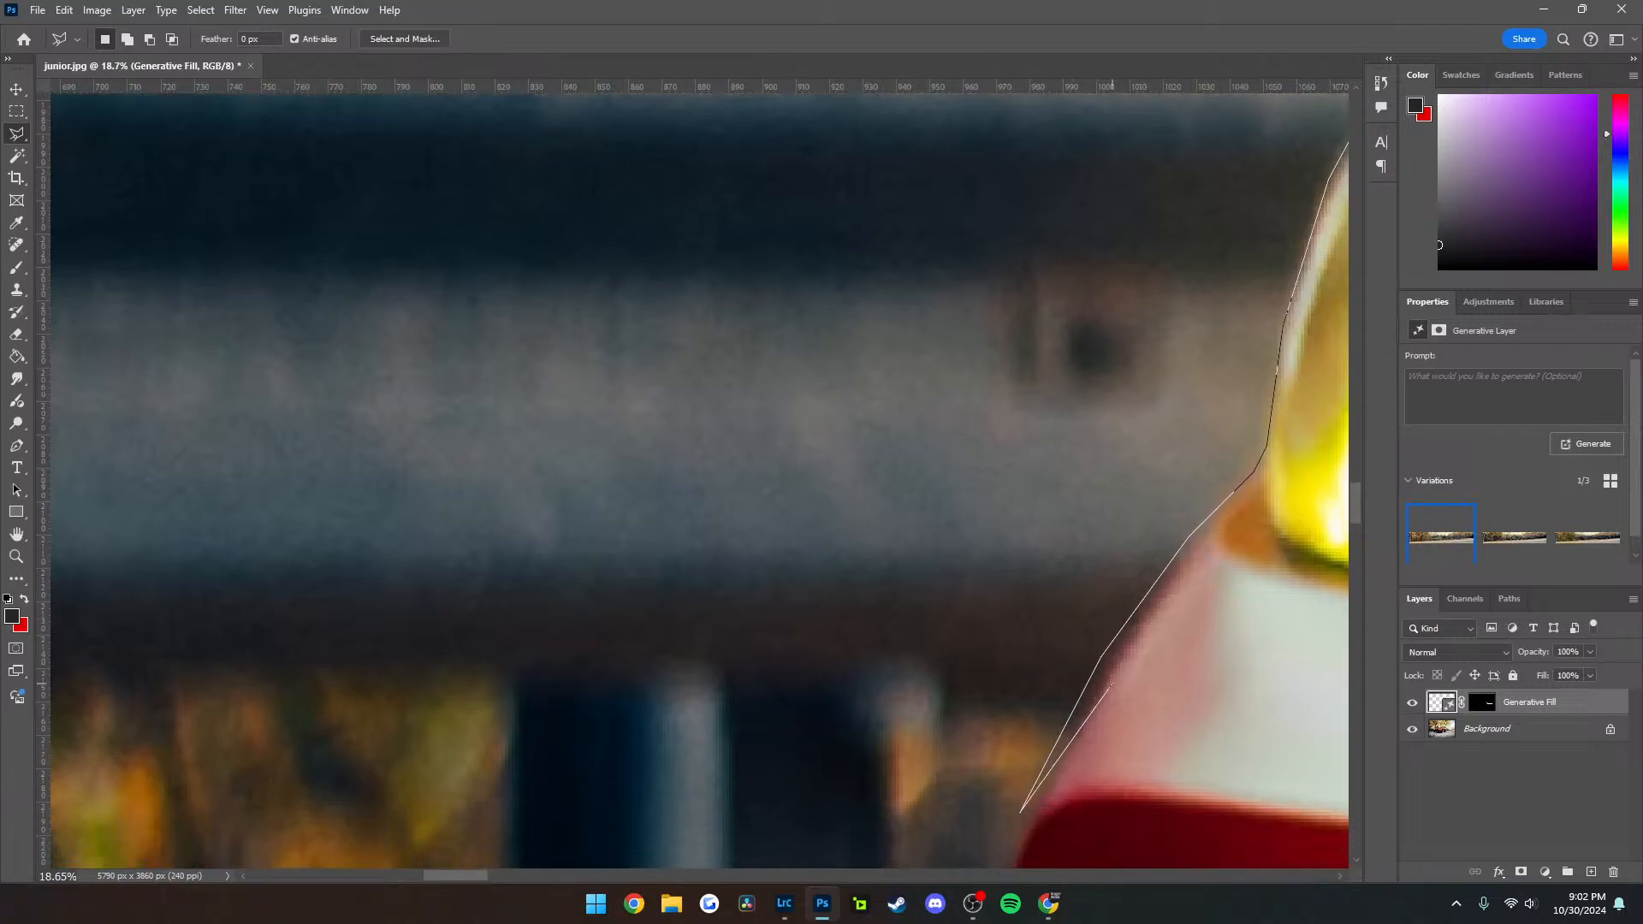
Continue the outline down the front bumper's edge and along the ground, closing the selection beyond the photo's edge
{"action": "left_click", "coordinate": [1021, 811]}
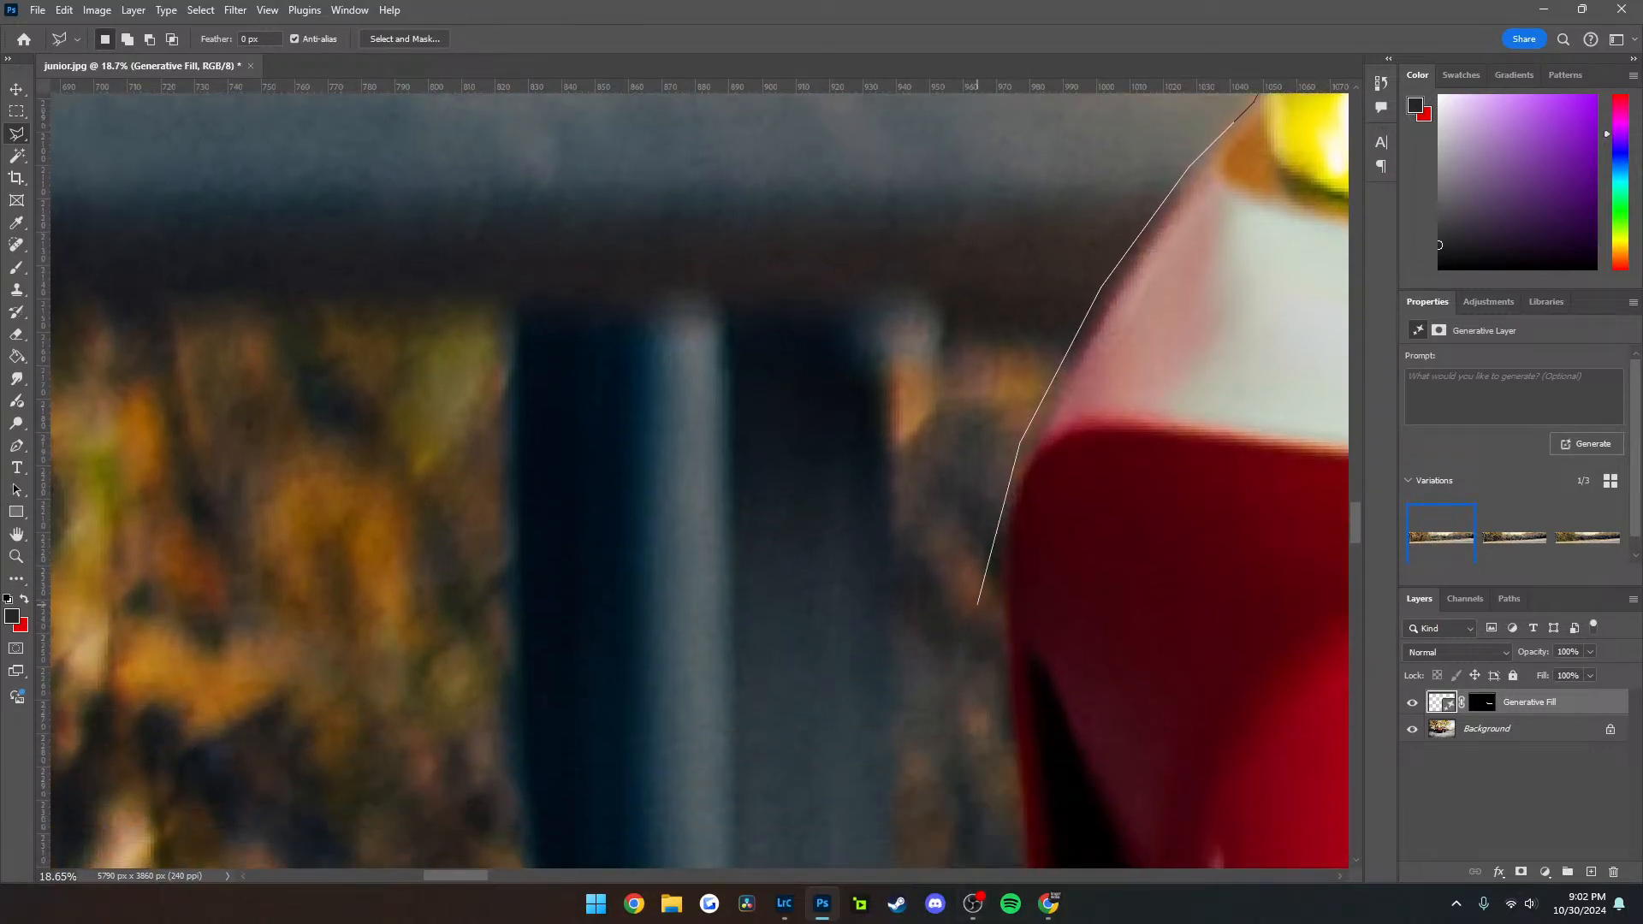
{"action": "left_click", "coordinate": [987, 519]}
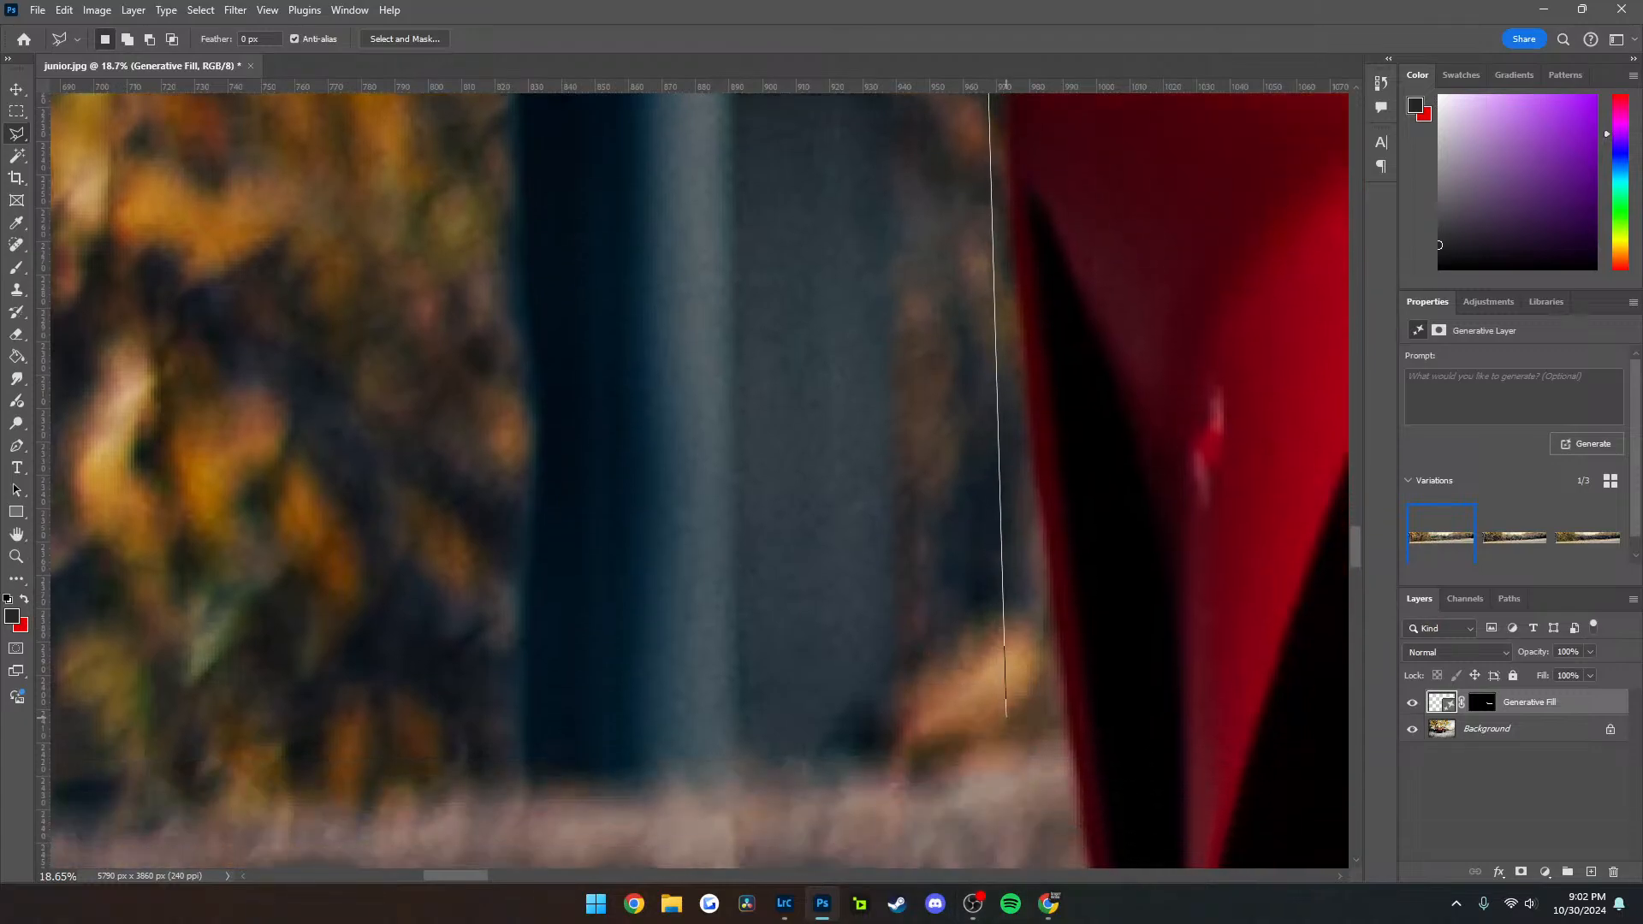
{"action": "left_click", "coordinate": [1006, 717]}
{"action": "scroll", "coordinate": [1001, 715], "scroll_direction": "down", "scroll_amount": 15}
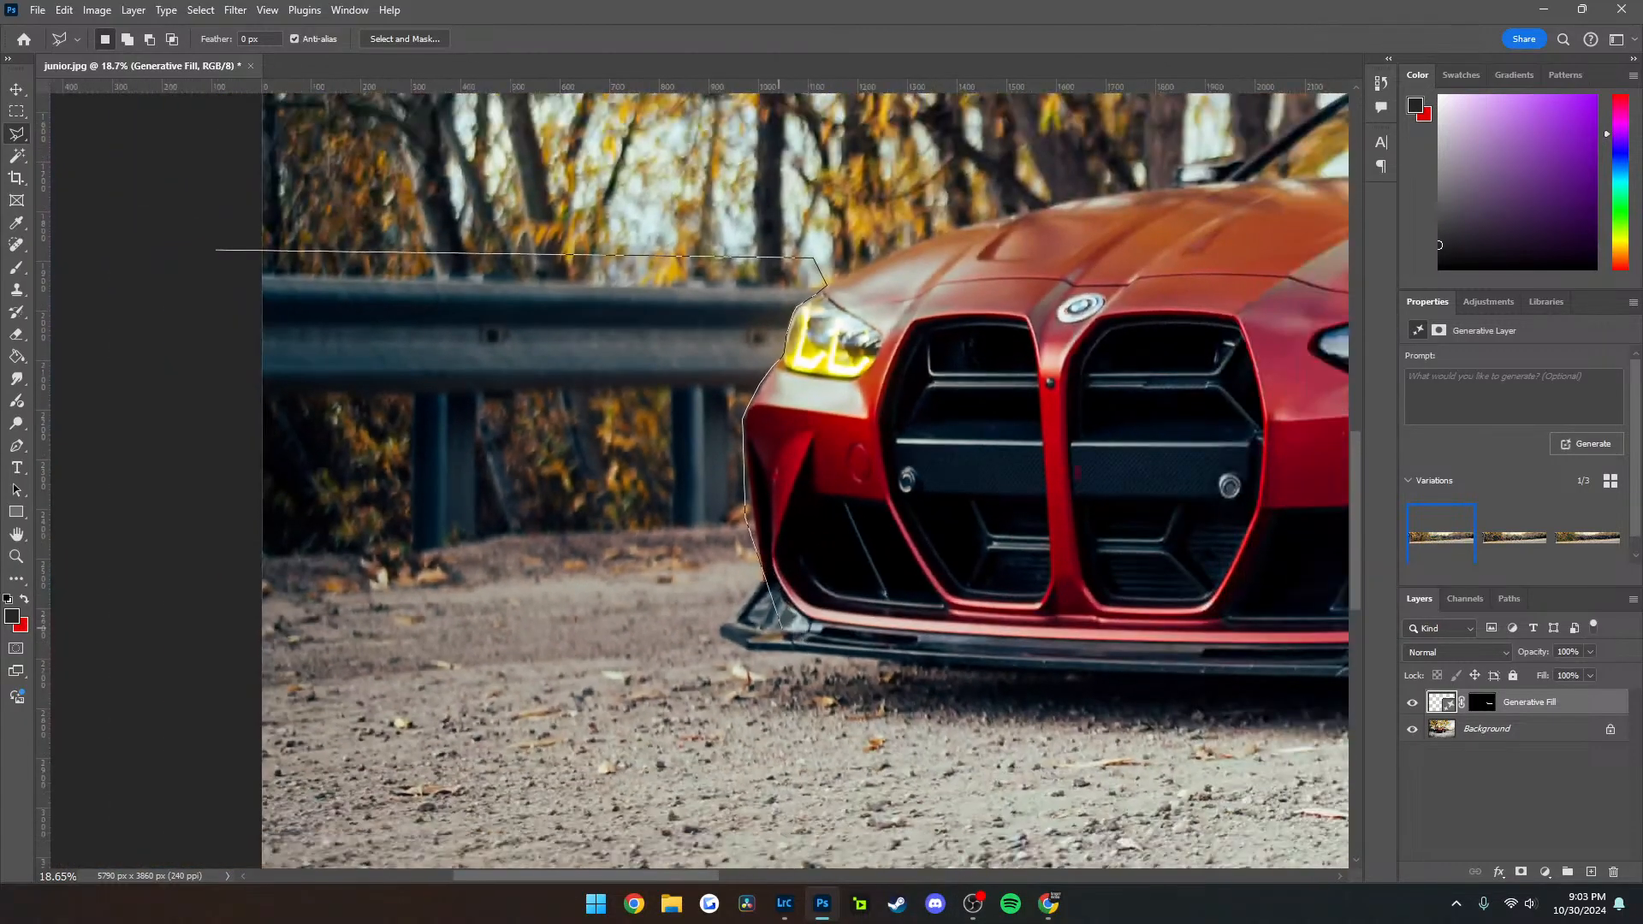
{"action": "left_click", "coordinate": [741, 540]}
{"action": "left_click", "coordinate": [221, 580]}
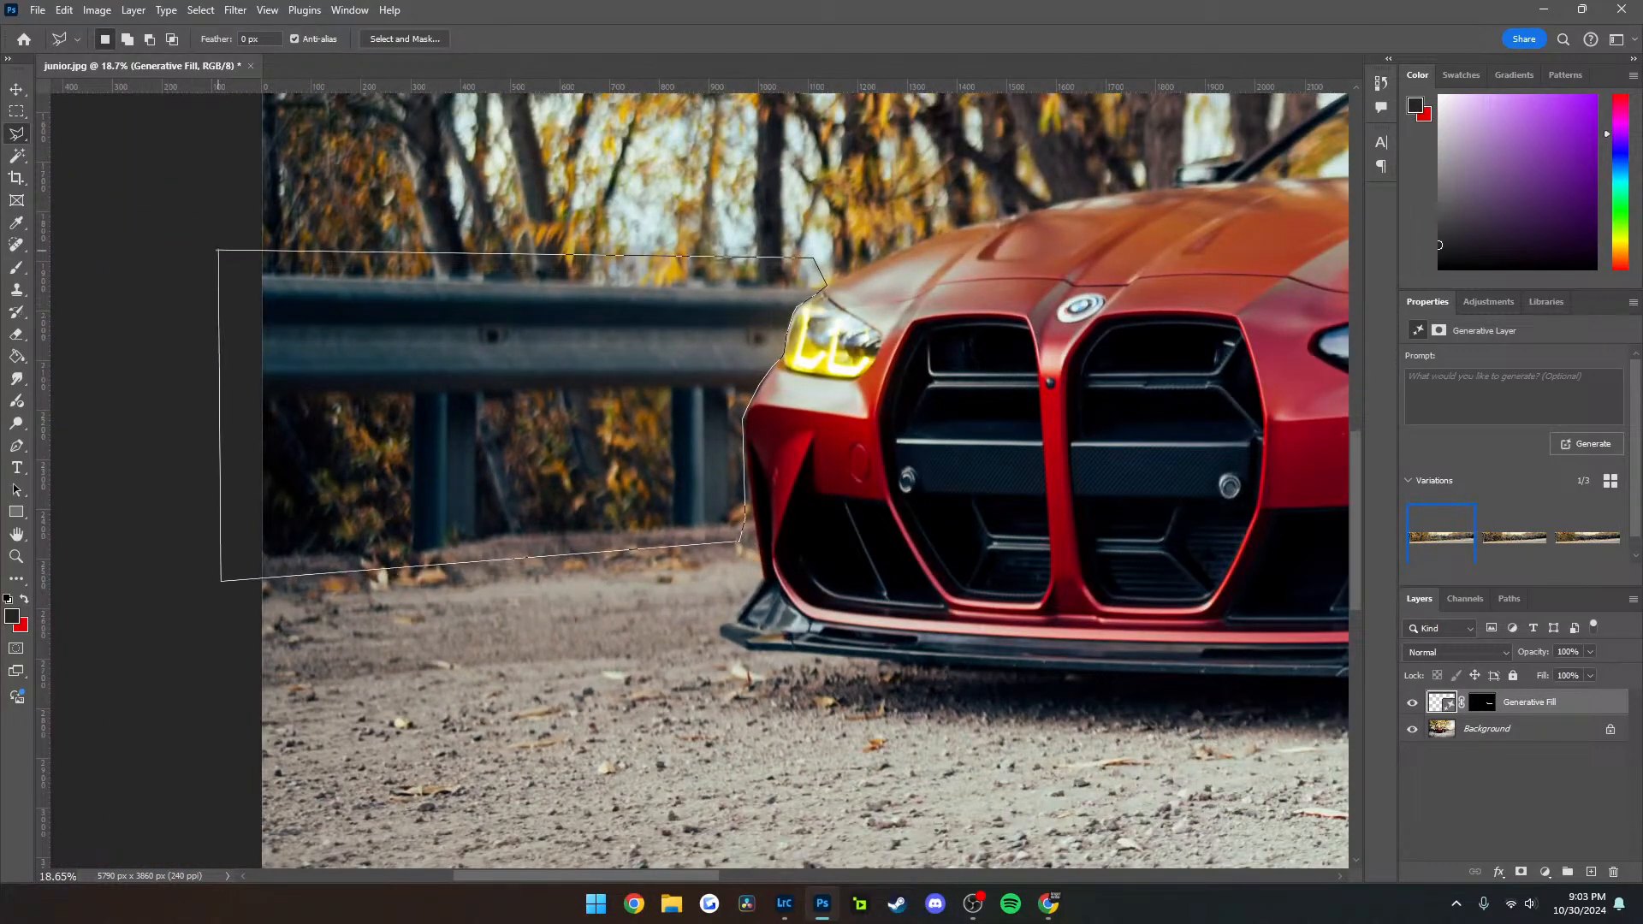
{"action": "left_click", "coordinate": [215, 250]}
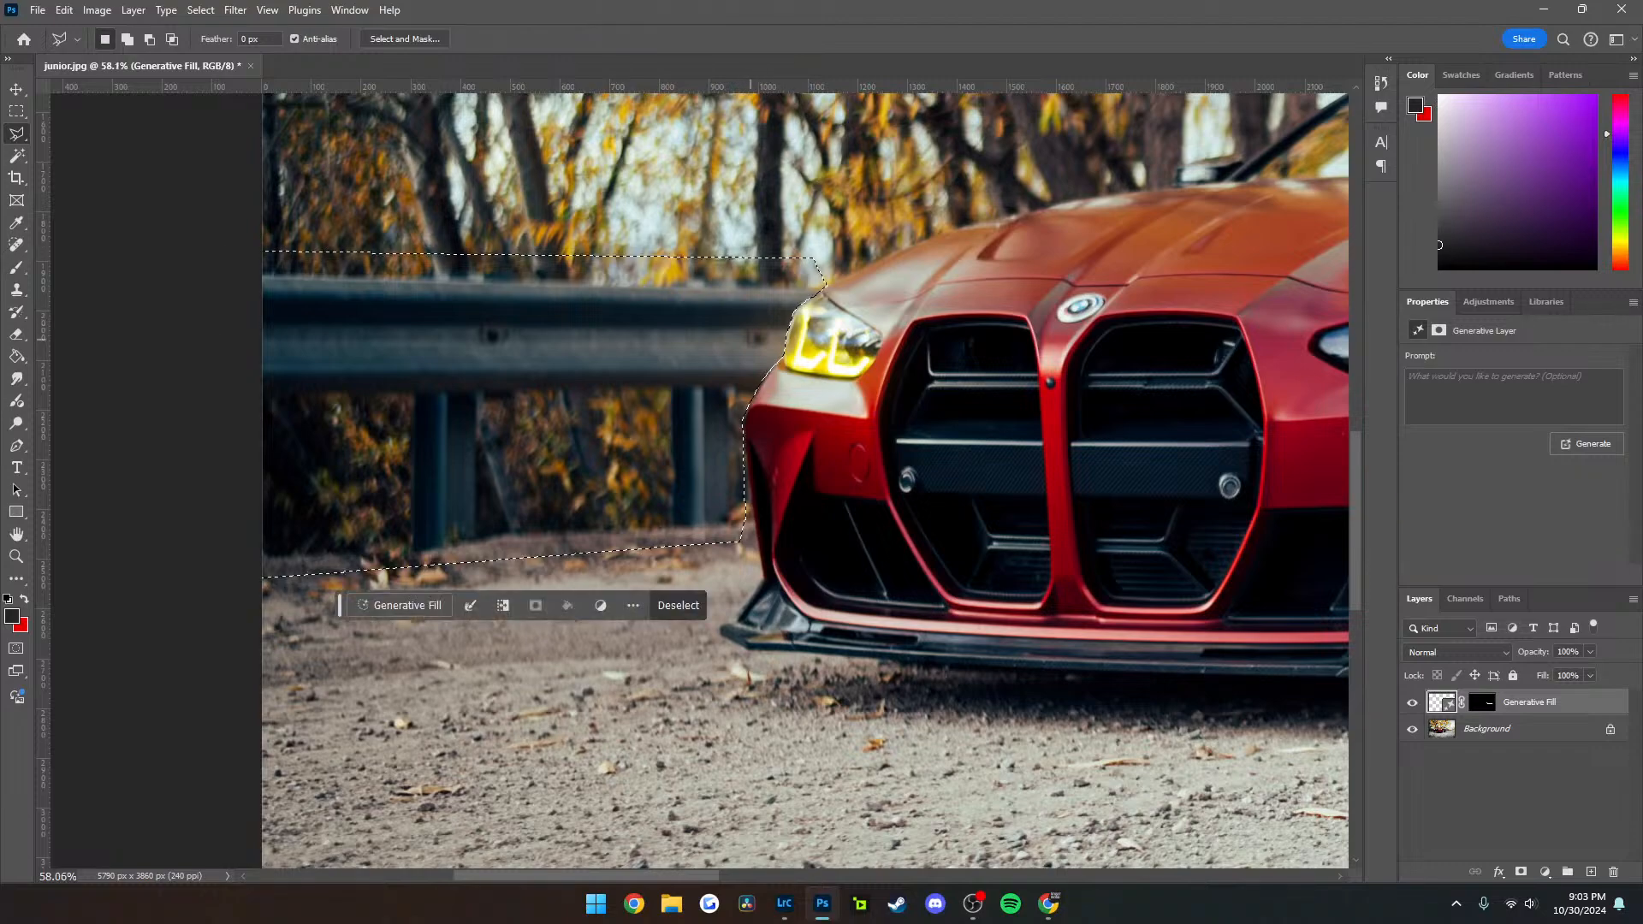
Run Generative Fill without a prompt on the selected front guardrail and choose the third variation
{"action": "left_click", "coordinate": [400, 605]}
{"action": "left_click", "coordinate": [690, 605]}
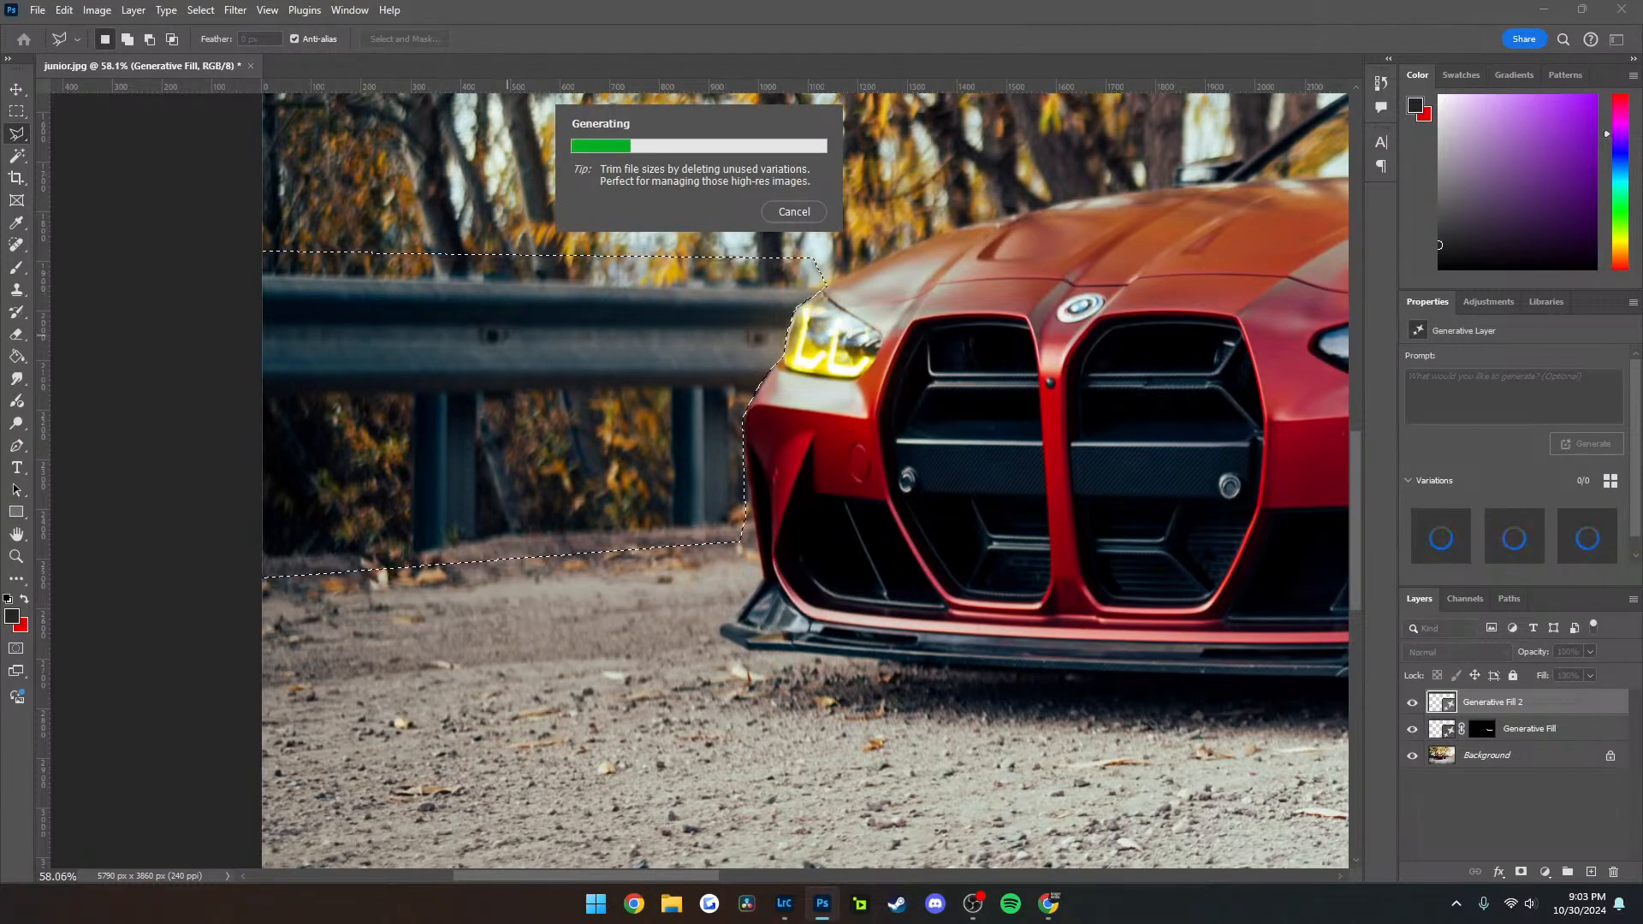
{"action": "scroll", "coordinate": [571, 360], "scroll_direction": "down", "scroll_amount": 11}
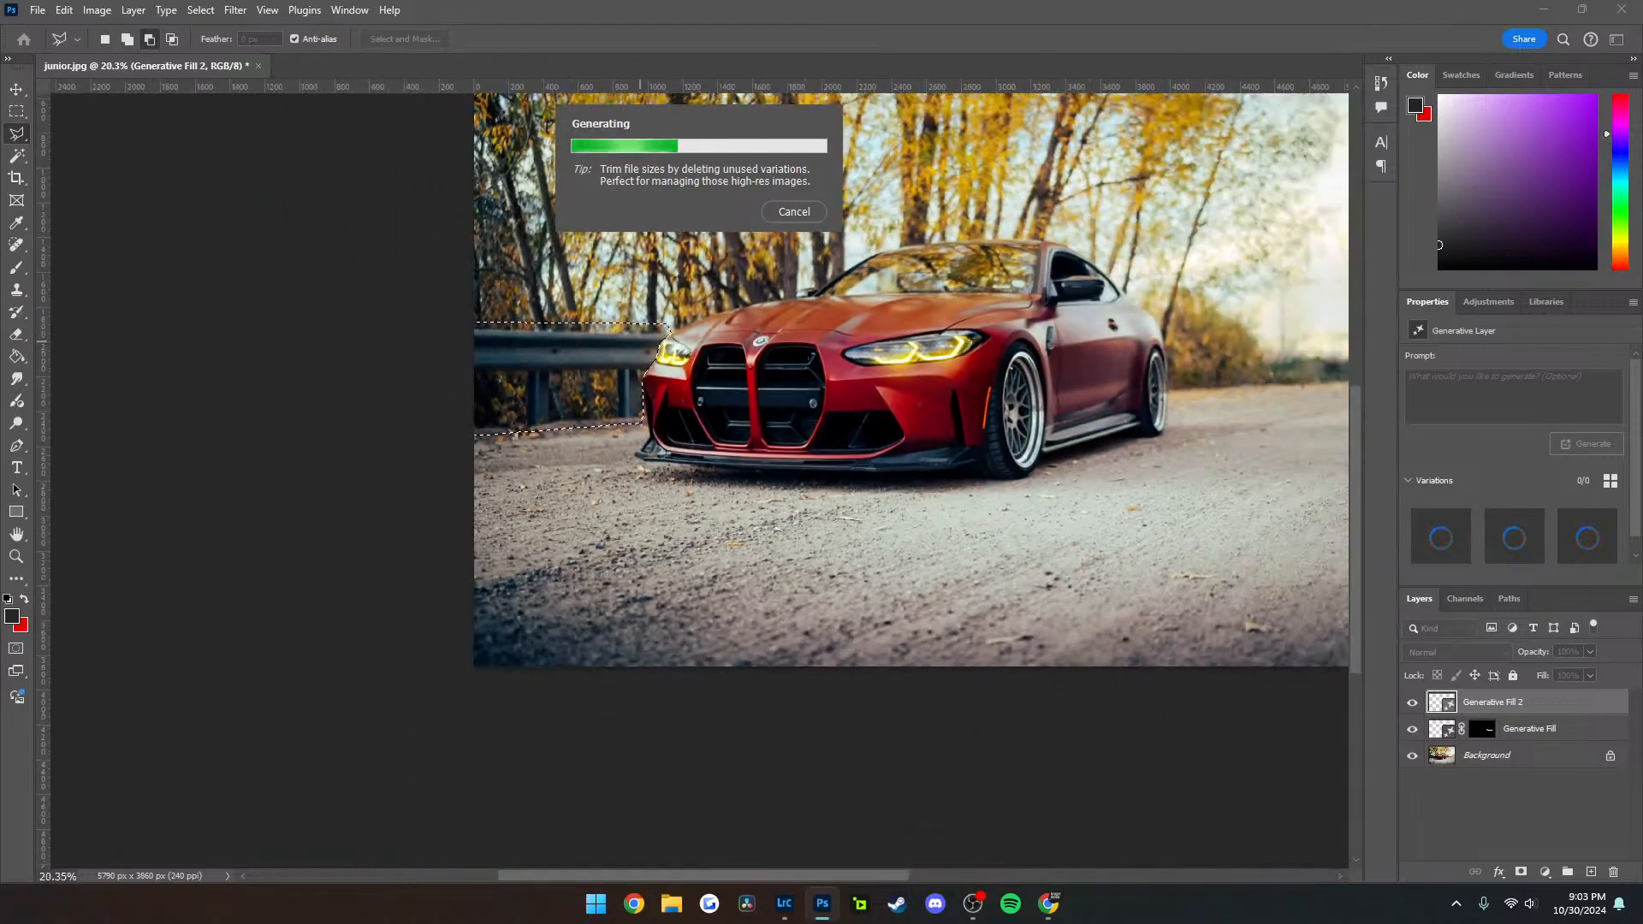
{"action": "scroll", "coordinate": [653, 340], "scroll_direction": "up", "scroll_amount": 15}
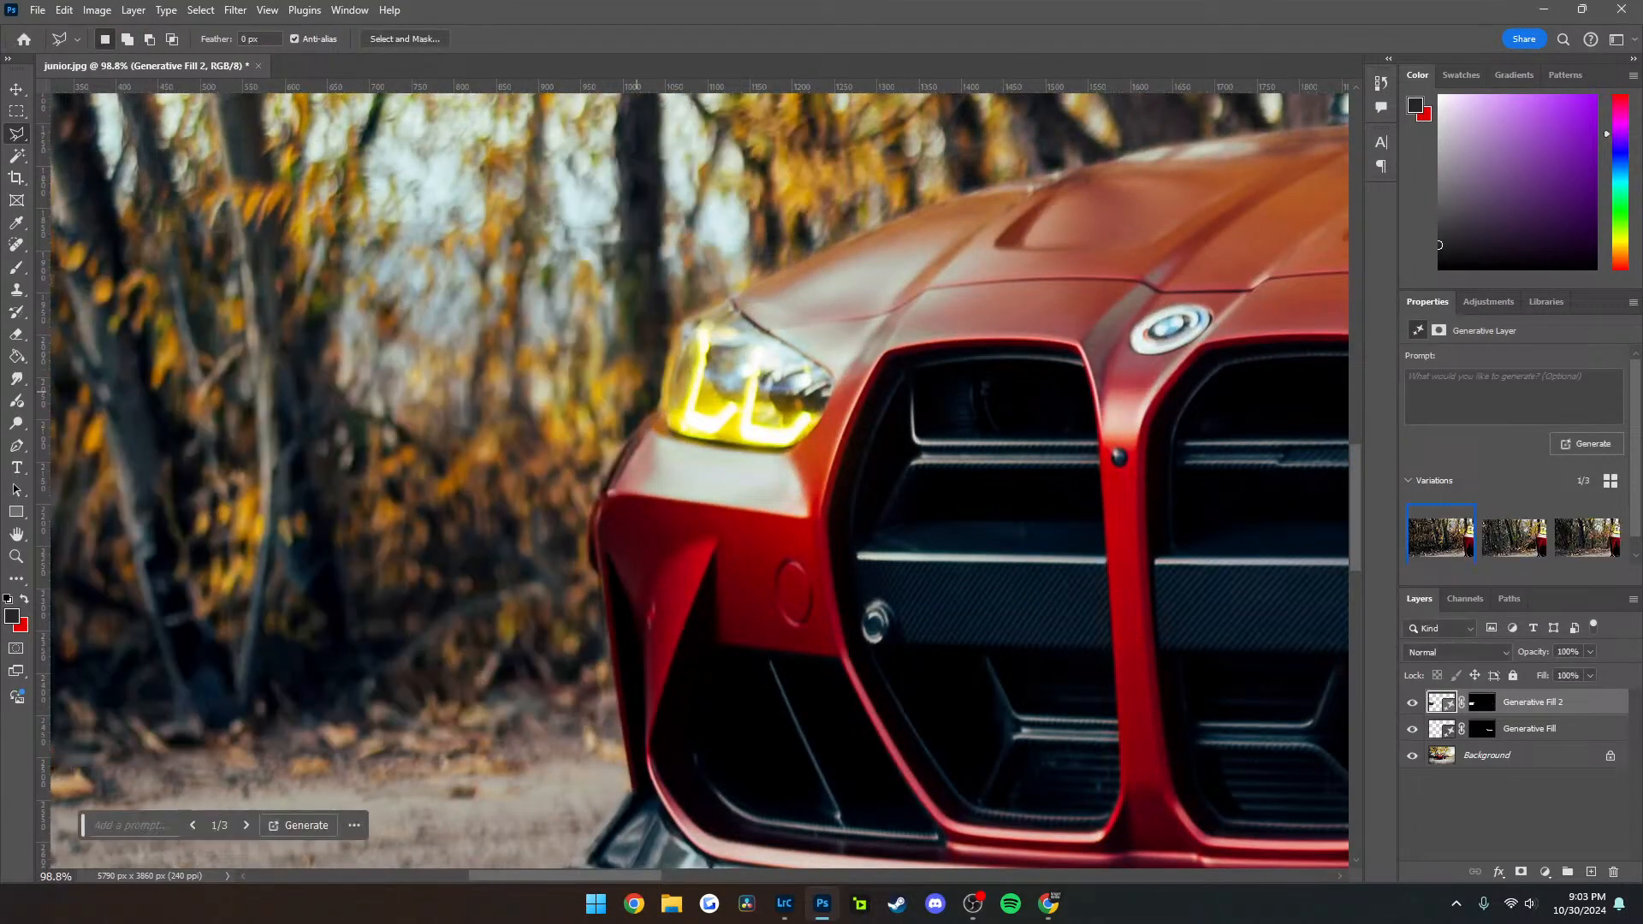
{"action": "left_click", "coordinate": [246, 826]}
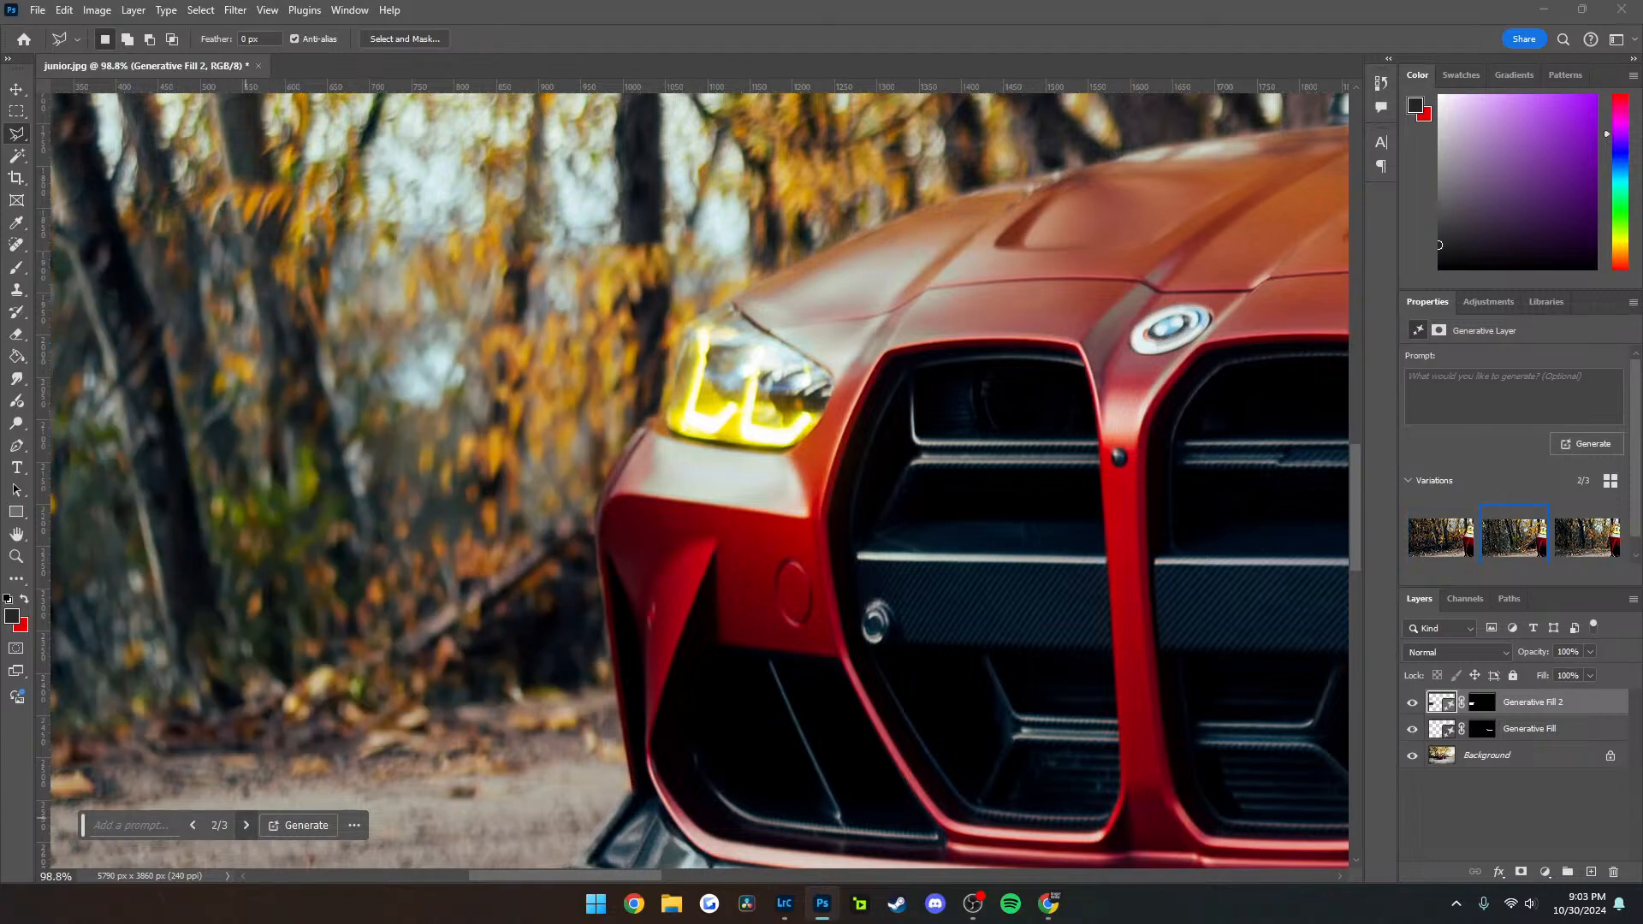
{"action": "left_click", "coordinate": [246, 826]}
{"action": "scroll", "coordinate": [710, 317], "scroll_direction": "up", "scroll_amount": 8}
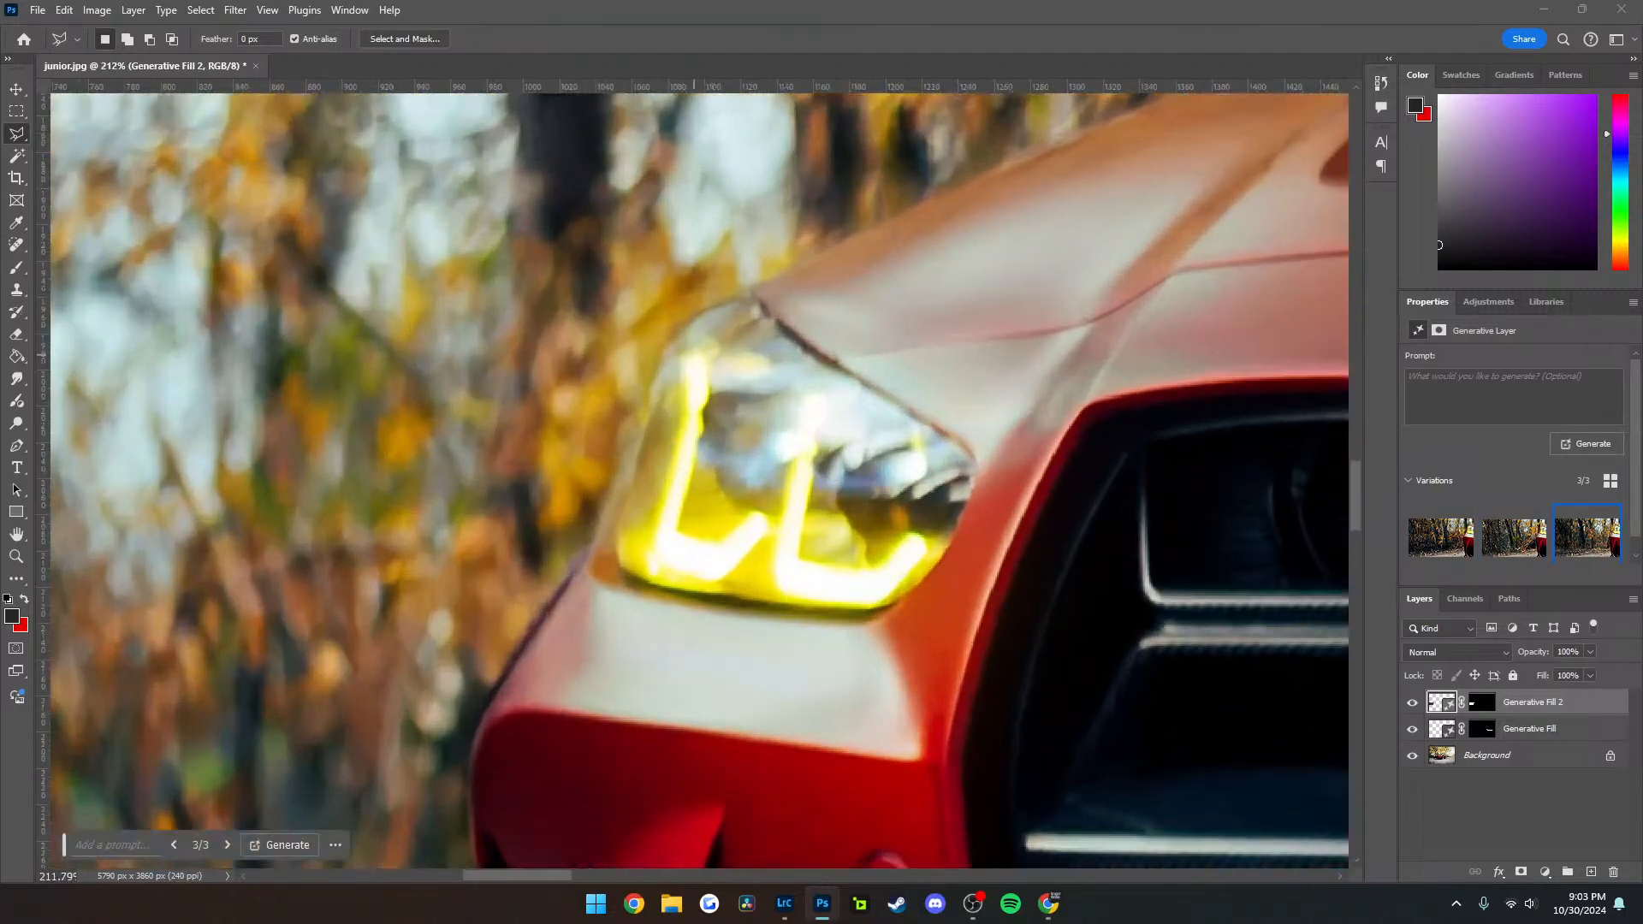
Toggle the Generative Fill 2 layer's visibility to compare the headlight and bumper edges with and without the fill
{"action": "left_click", "coordinate": [1412, 703]}
{"action": "left_click", "coordinate": [1412, 703]}
{"action": "left_click", "coordinate": [1412, 703]}
{"action": "left_click", "coordinate": [1412, 703]}
{"action": "left_click", "coordinate": [1412, 702]}
{"action": "left_click", "coordinate": [1411, 703]}
{"action": "left_click", "coordinate": [1412, 702]}
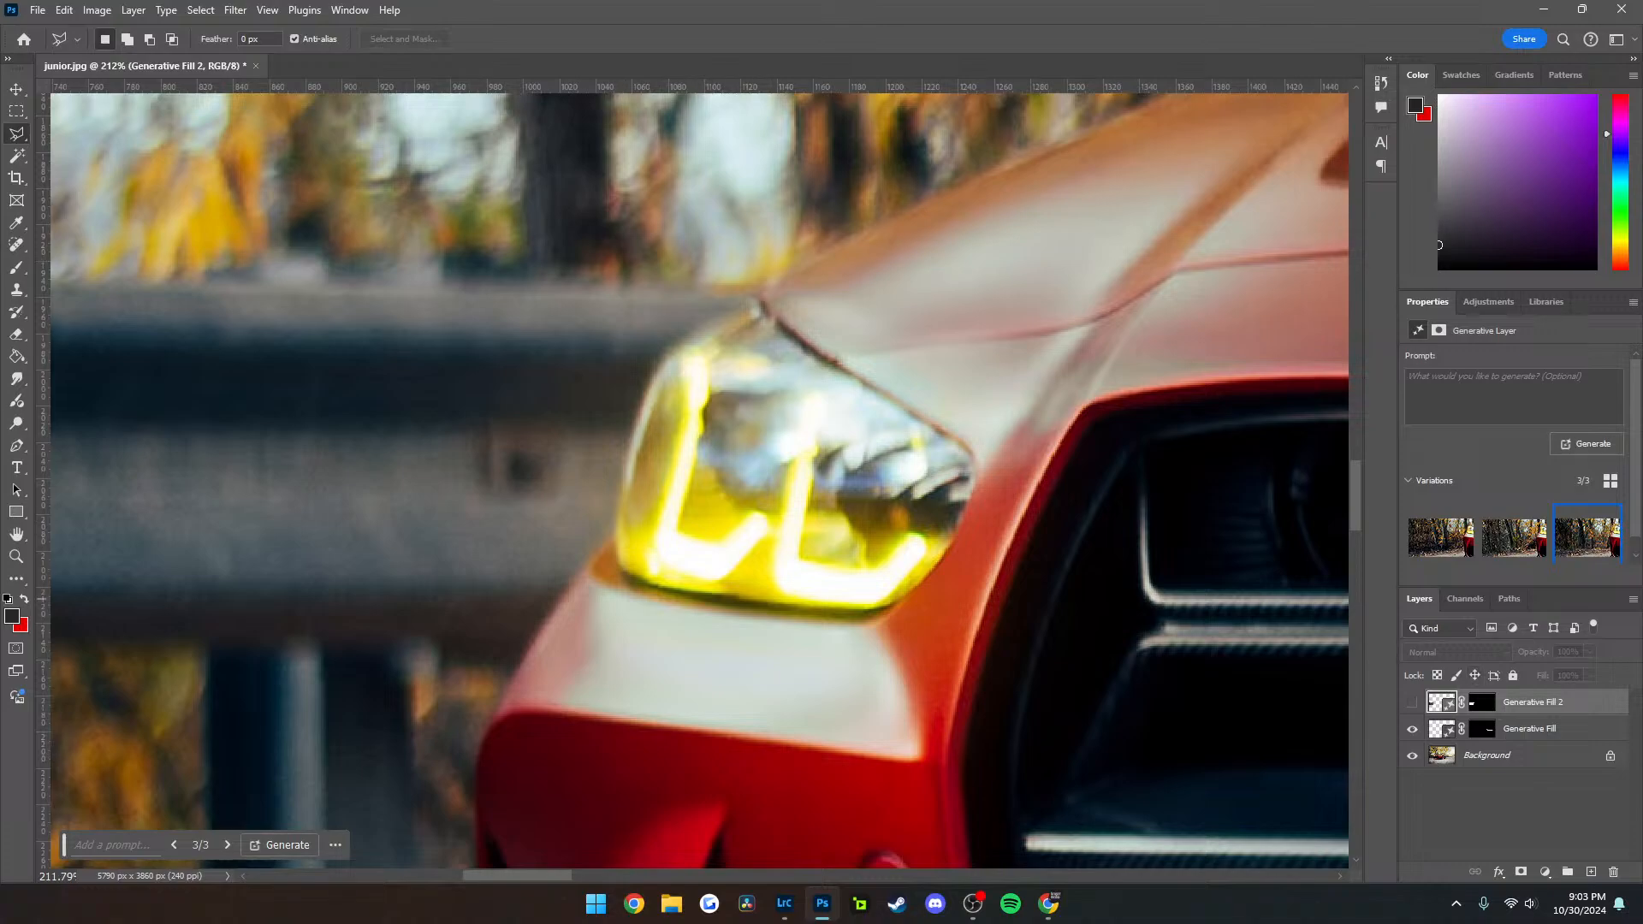
{"action": "left_click", "coordinate": [1412, 703]}
Outline the sky and trees behind the car with the Polygonal Lasso, skirting its rear roofline and closing beyond the photo's edge
{"action": "scroll", "coordinate": [661, 473], "scroll_direction": "down", "scroll_amount": 15}
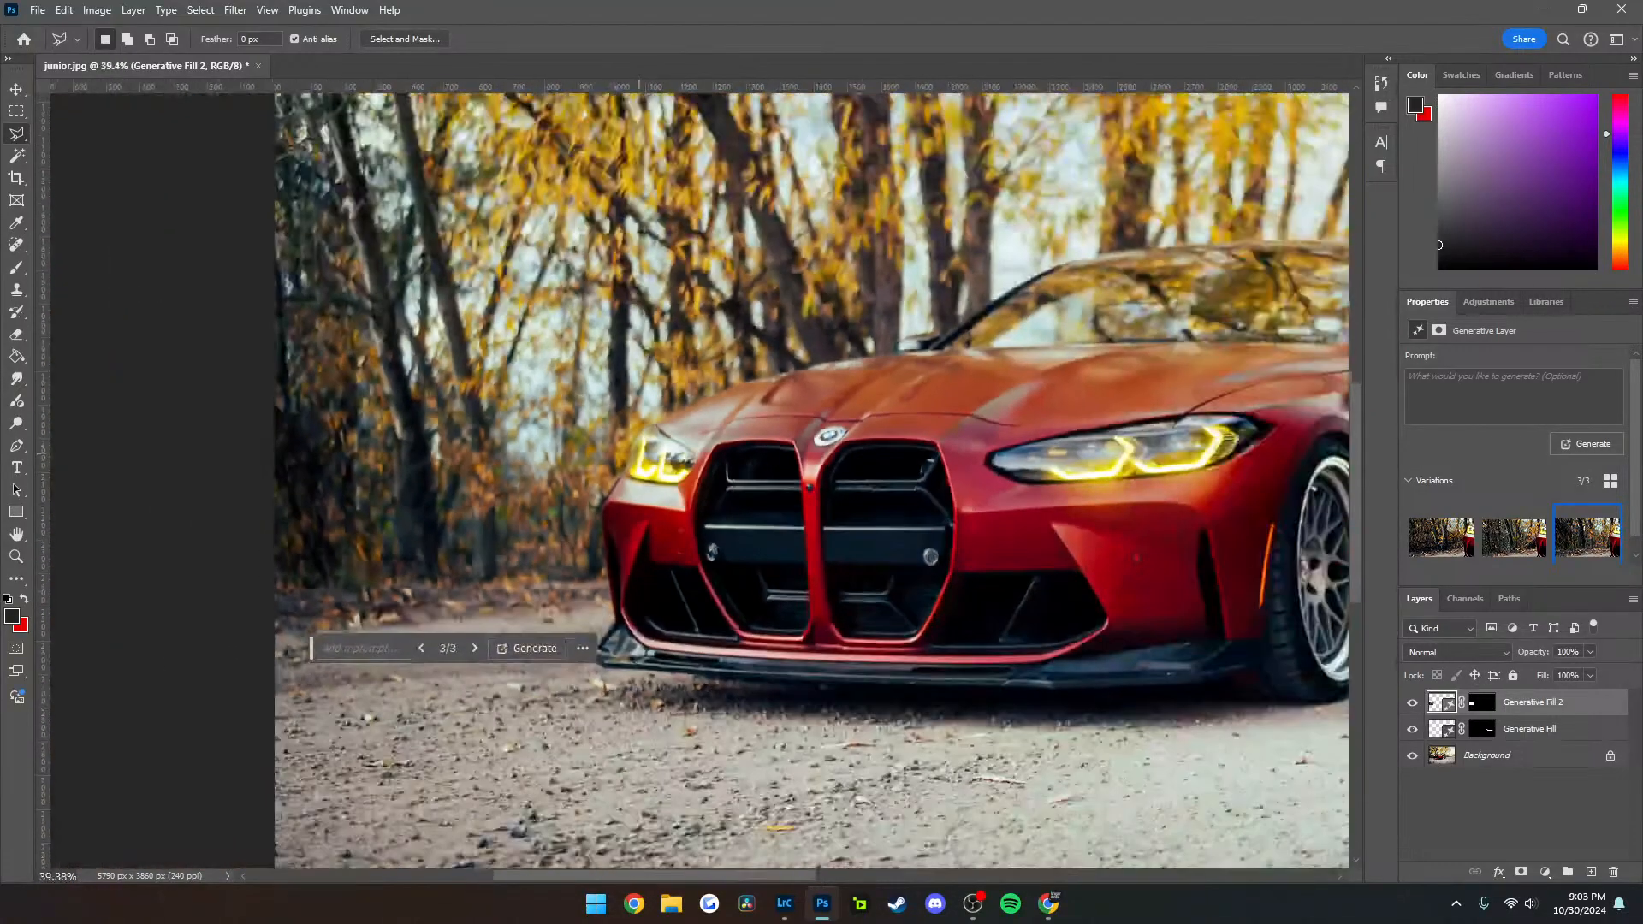
{"action": "scroll", "coordinate": [879, 379], "scroll_direction": "right", "scroll_amount": 4}
{"action": "scroll", "coordinate": [861, 301], "scroll_direction": "up", "scroll_amount": 5}
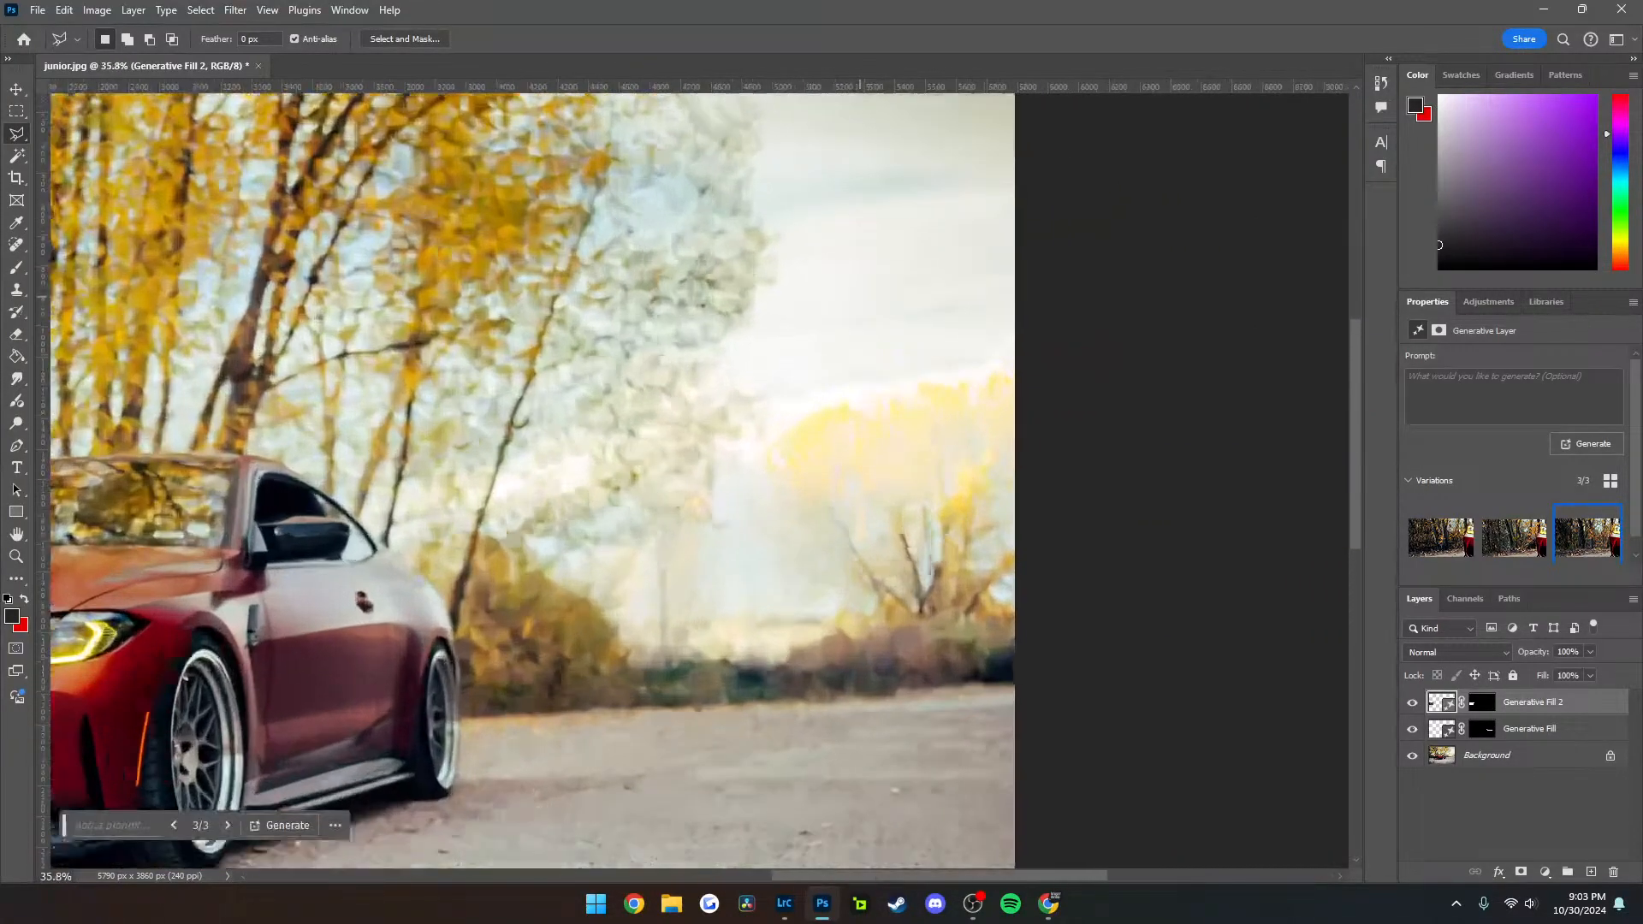
{"action": "scroll", "coordinate": [792, 391], "scroll_direction": "down", "scroll_amount": 2}
{"action": "scroll", "coordinate": [792, 390], "scroll_direction": "up", "scroll_amount": 2}
{"action": "left_click", "coordinate": [1016, 613]}
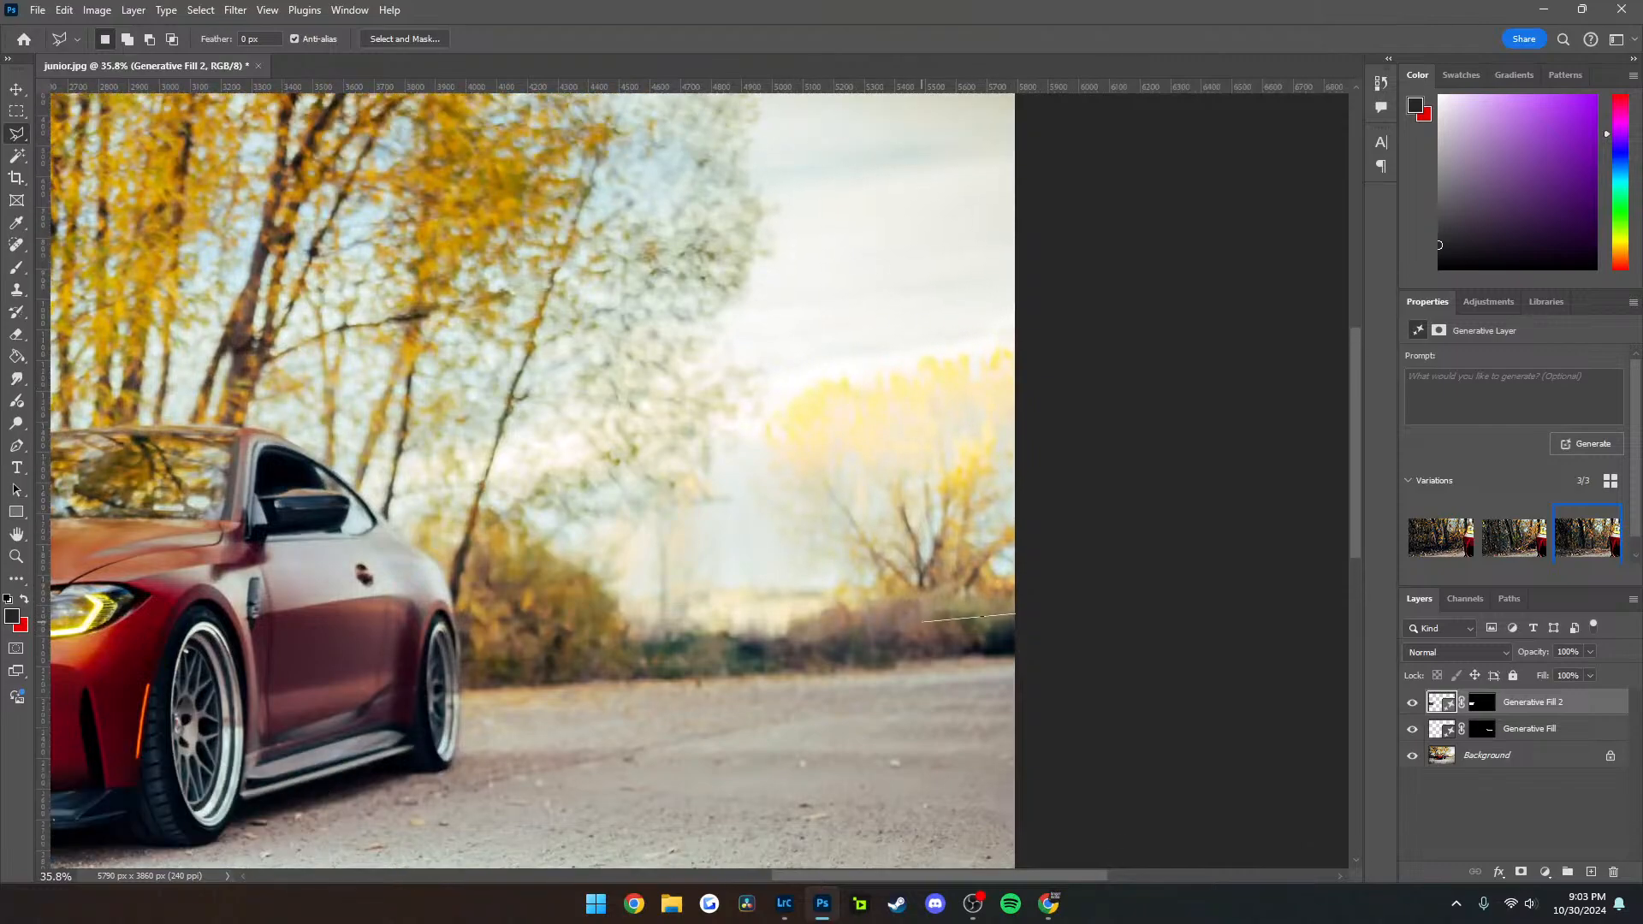
{"action": "left_click", "coordinate": [489, 633]}
{"action": "left_click", "coordinate": [365, 478]}
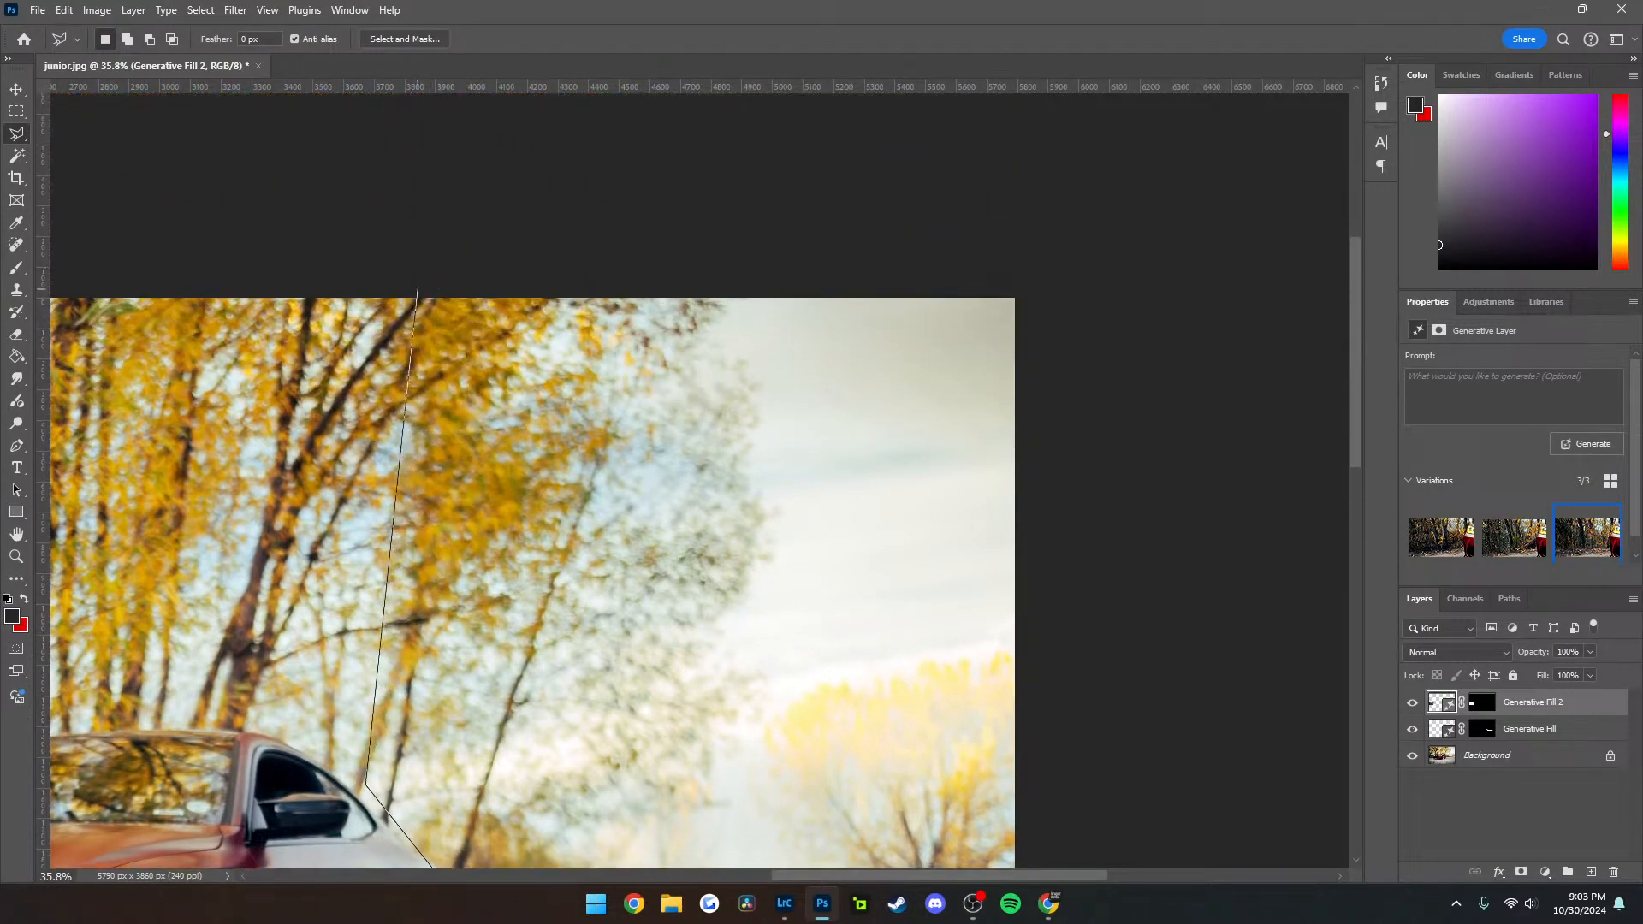
{"action": "left_click", "coordinate": [400, 291]}
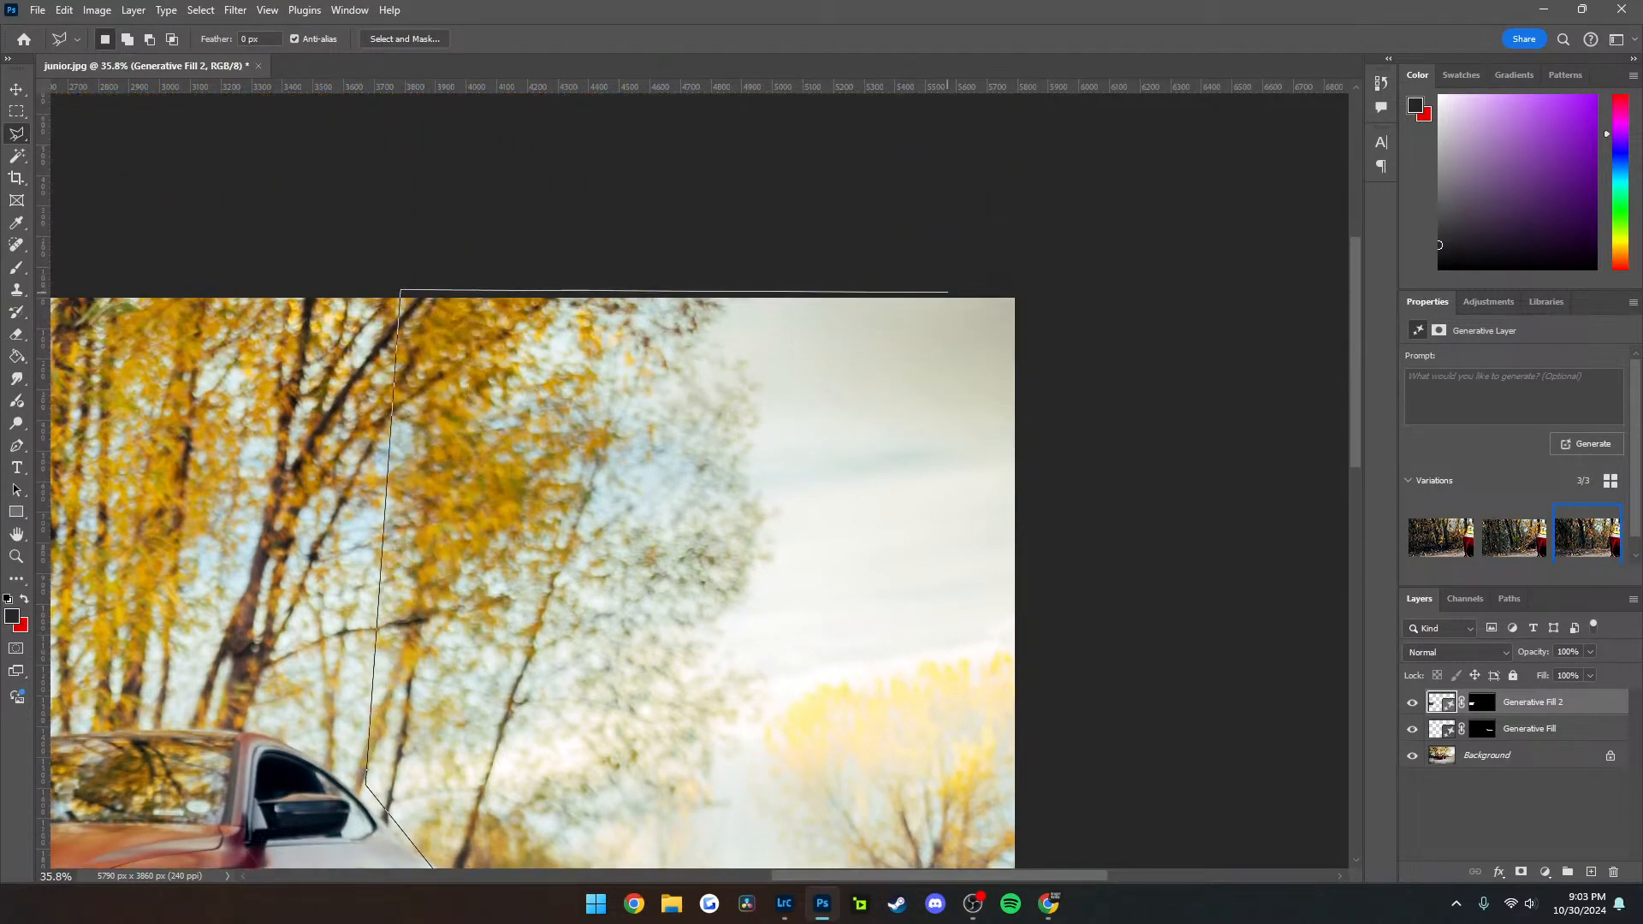
{"action": "left_click", "coordinate": [1025, 292]}
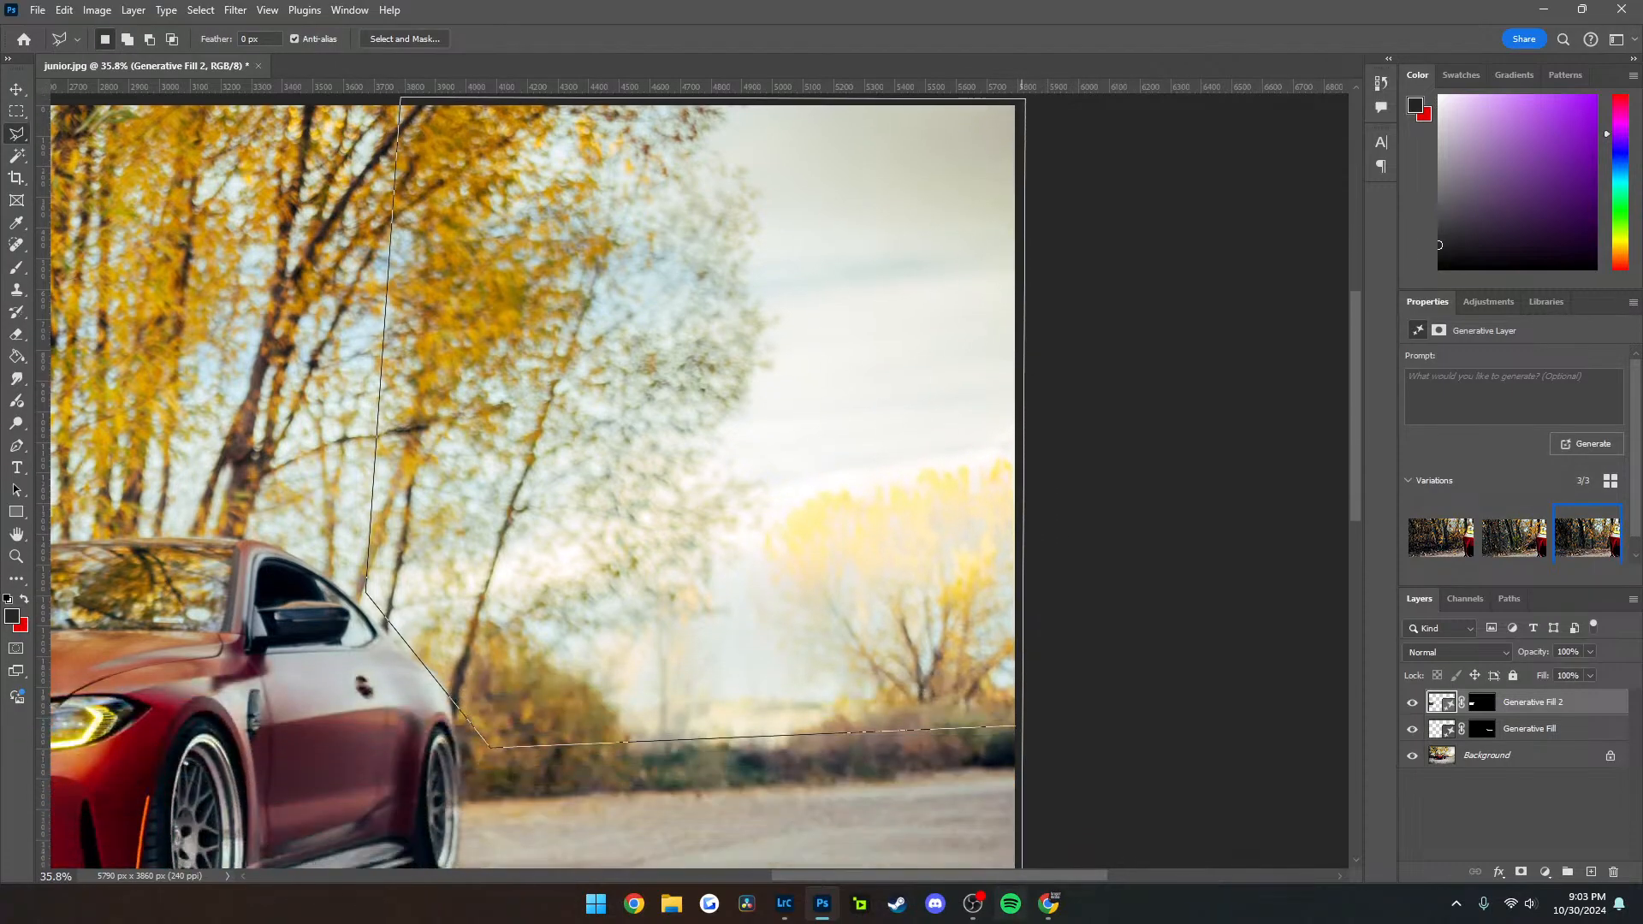
{"action": "left_click", "coordinate": [1018, 720]}
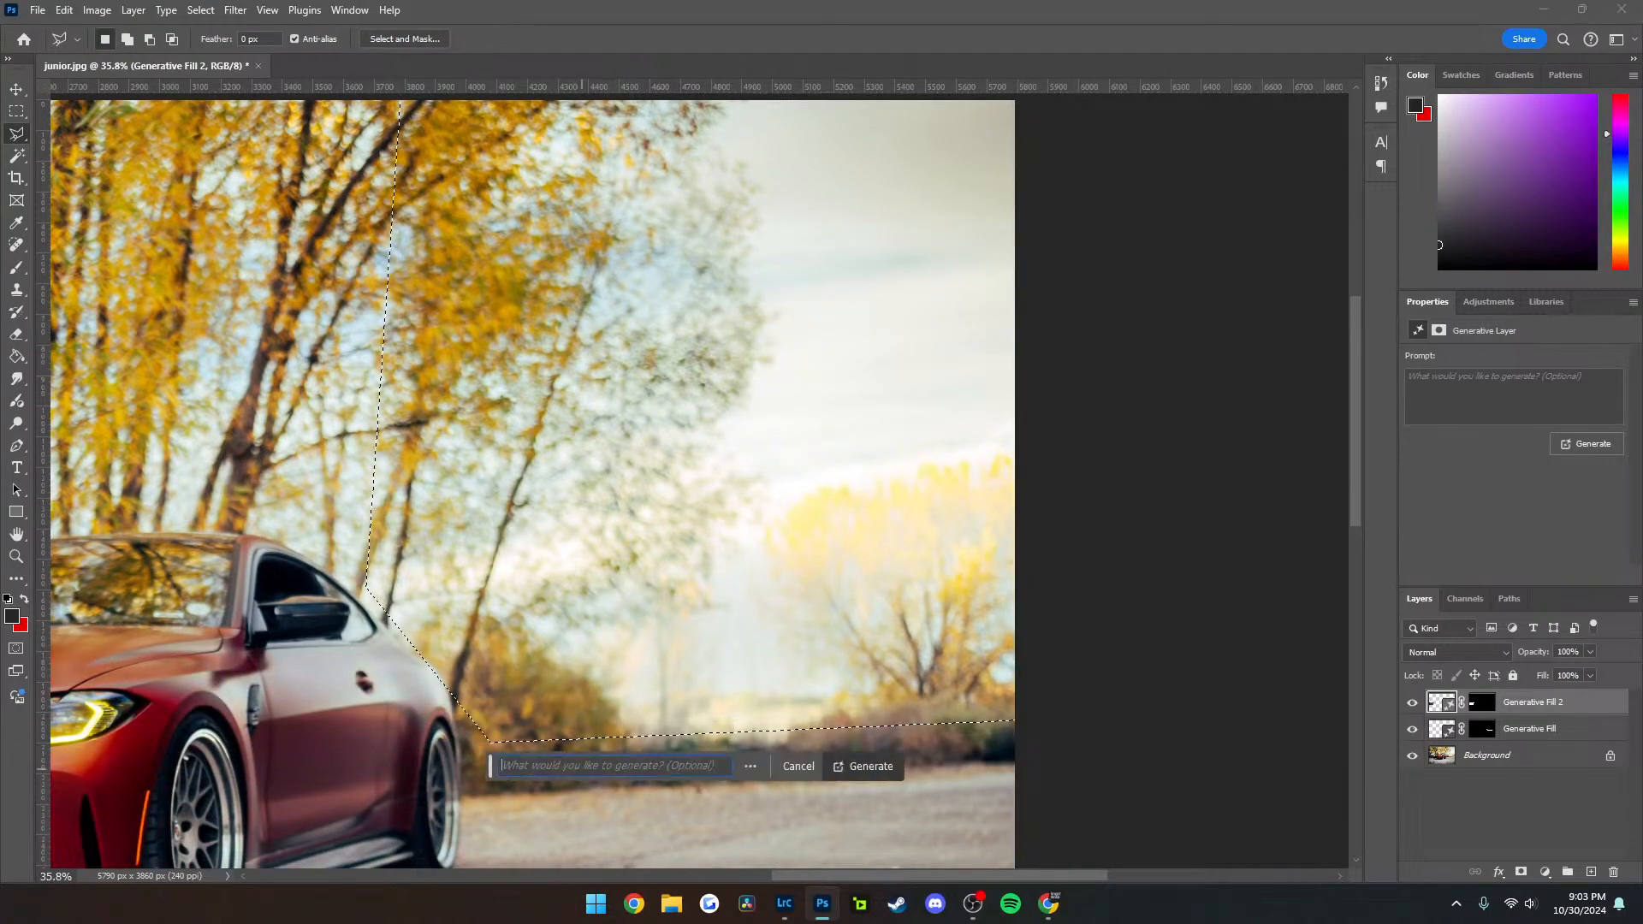
Run Generative Fill on the selected background with the prompt "fall color leaves and trees" and switch to the third variation
{"action": "type", "text": "fall colore"}
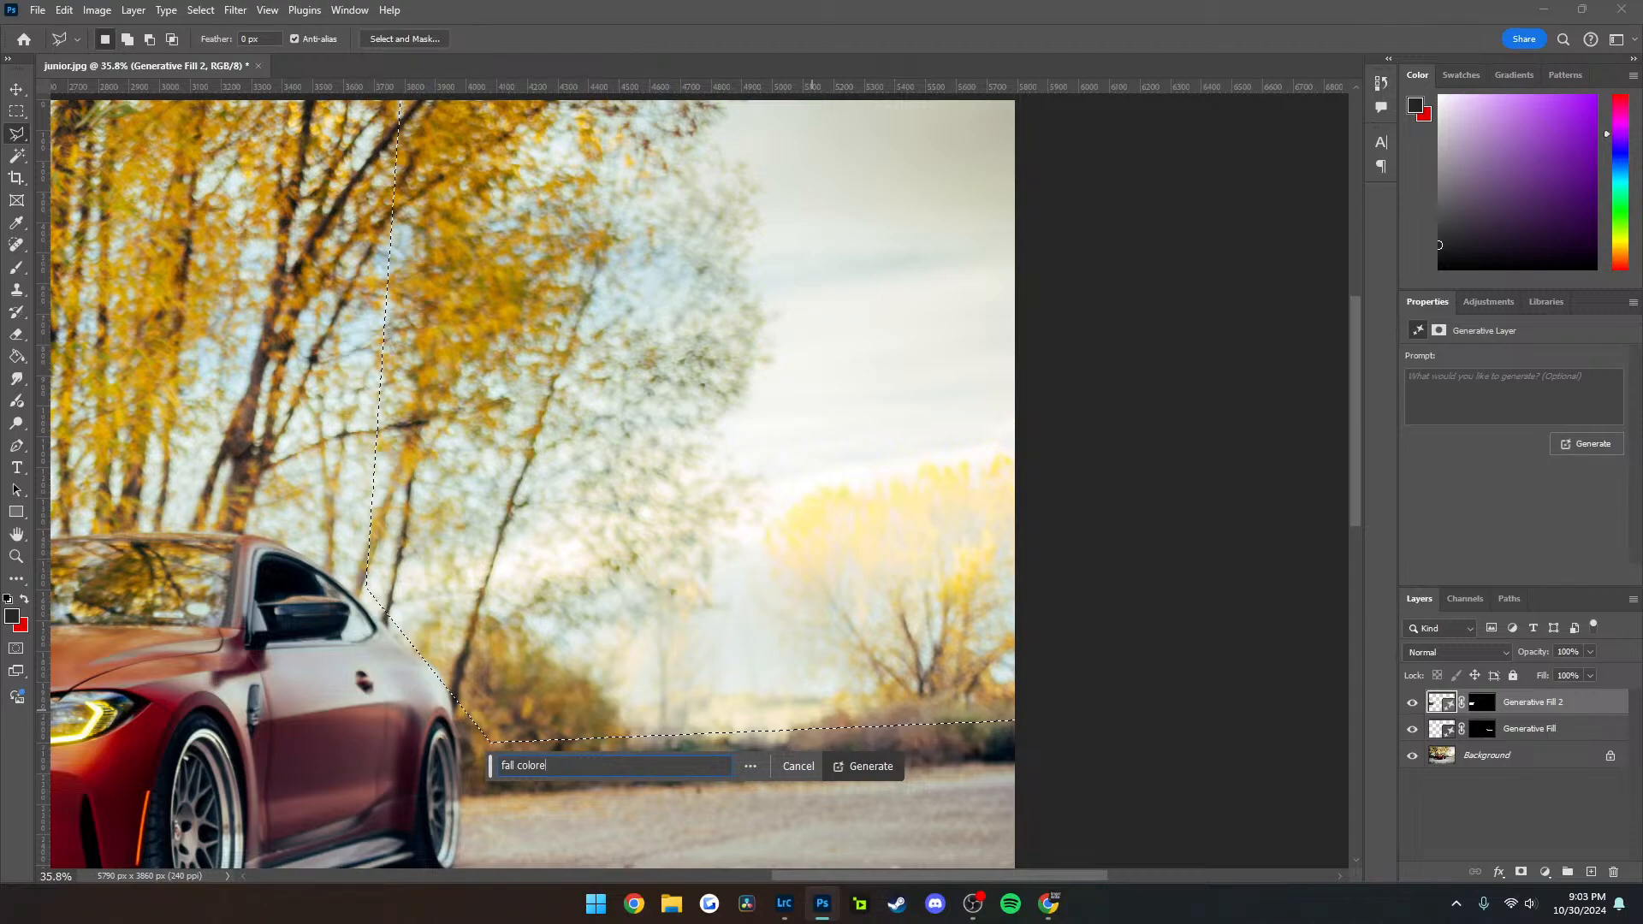
{"action": "key", "text": "BackSpace"}
{"action": "type", "text": "leaves and trees"}
{"action": "key", "text": "Return"}
{"action": "scroll", "coordinate": [526, 483], "scroll_direction": "down", "scroll_amount": 3}
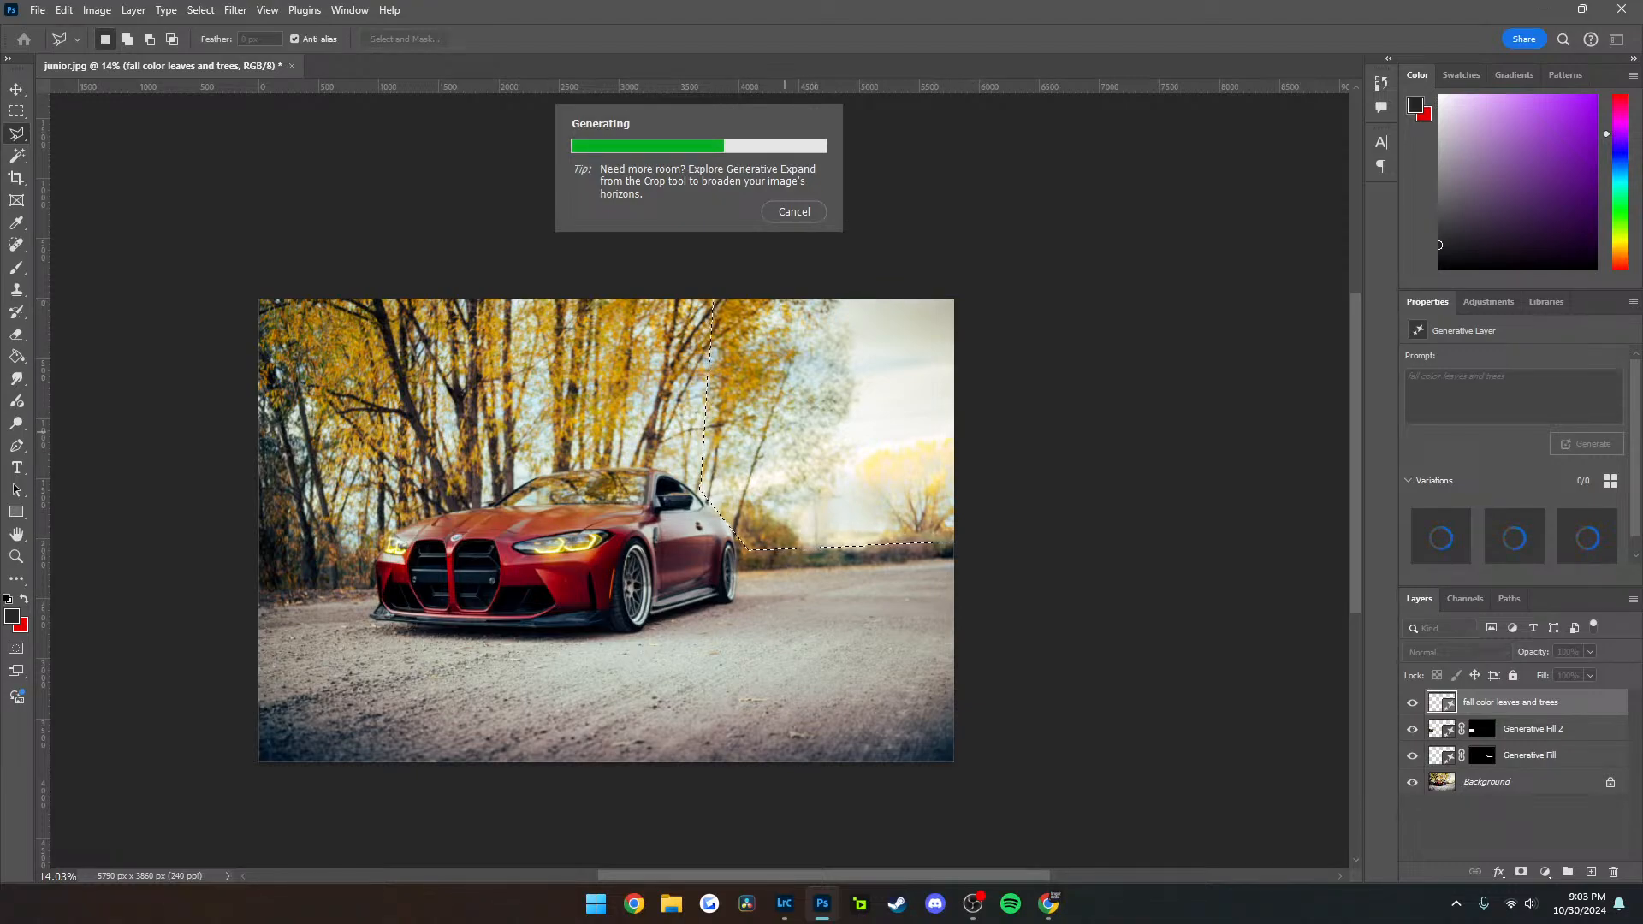
{"action": "left_click", "coordinate": [850, 578]}
{"action": "left_click", "coordinate": [850, 577]}
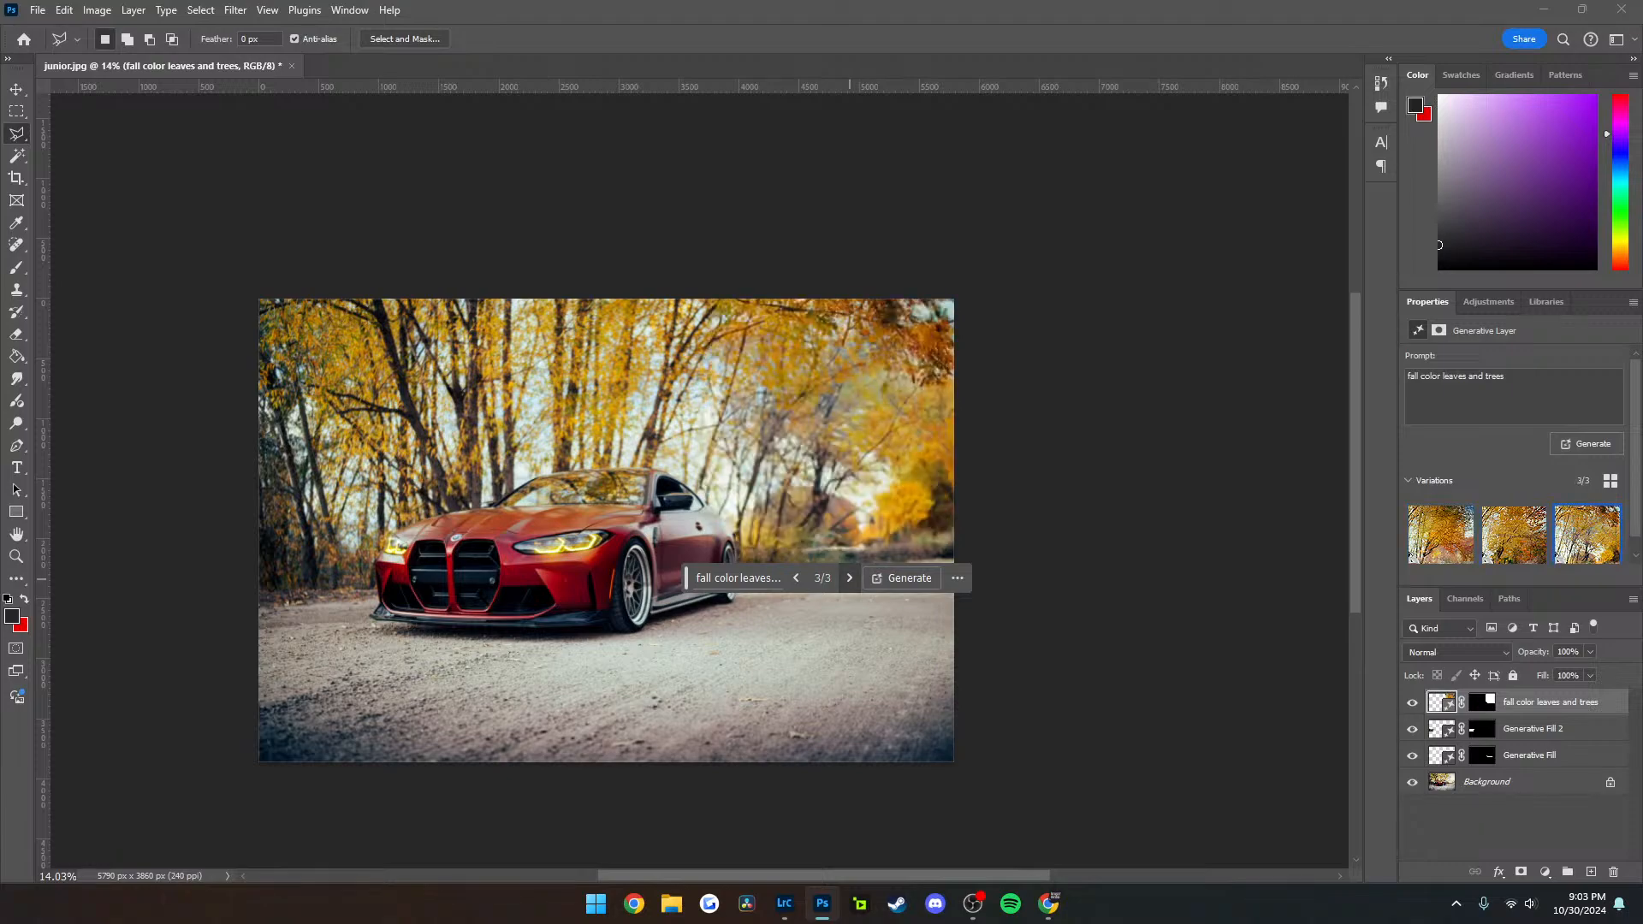
Clear the layer's prompt, generate new background variations without one, and switch to the third variation
{"action": "left_click", "coordinate": [750, 578]}
{"action": "left_click_drag", "start_coordinate": [753, 577], "coordinate": [632, 577]}
{"action": "key", "text": "BackSpace"}
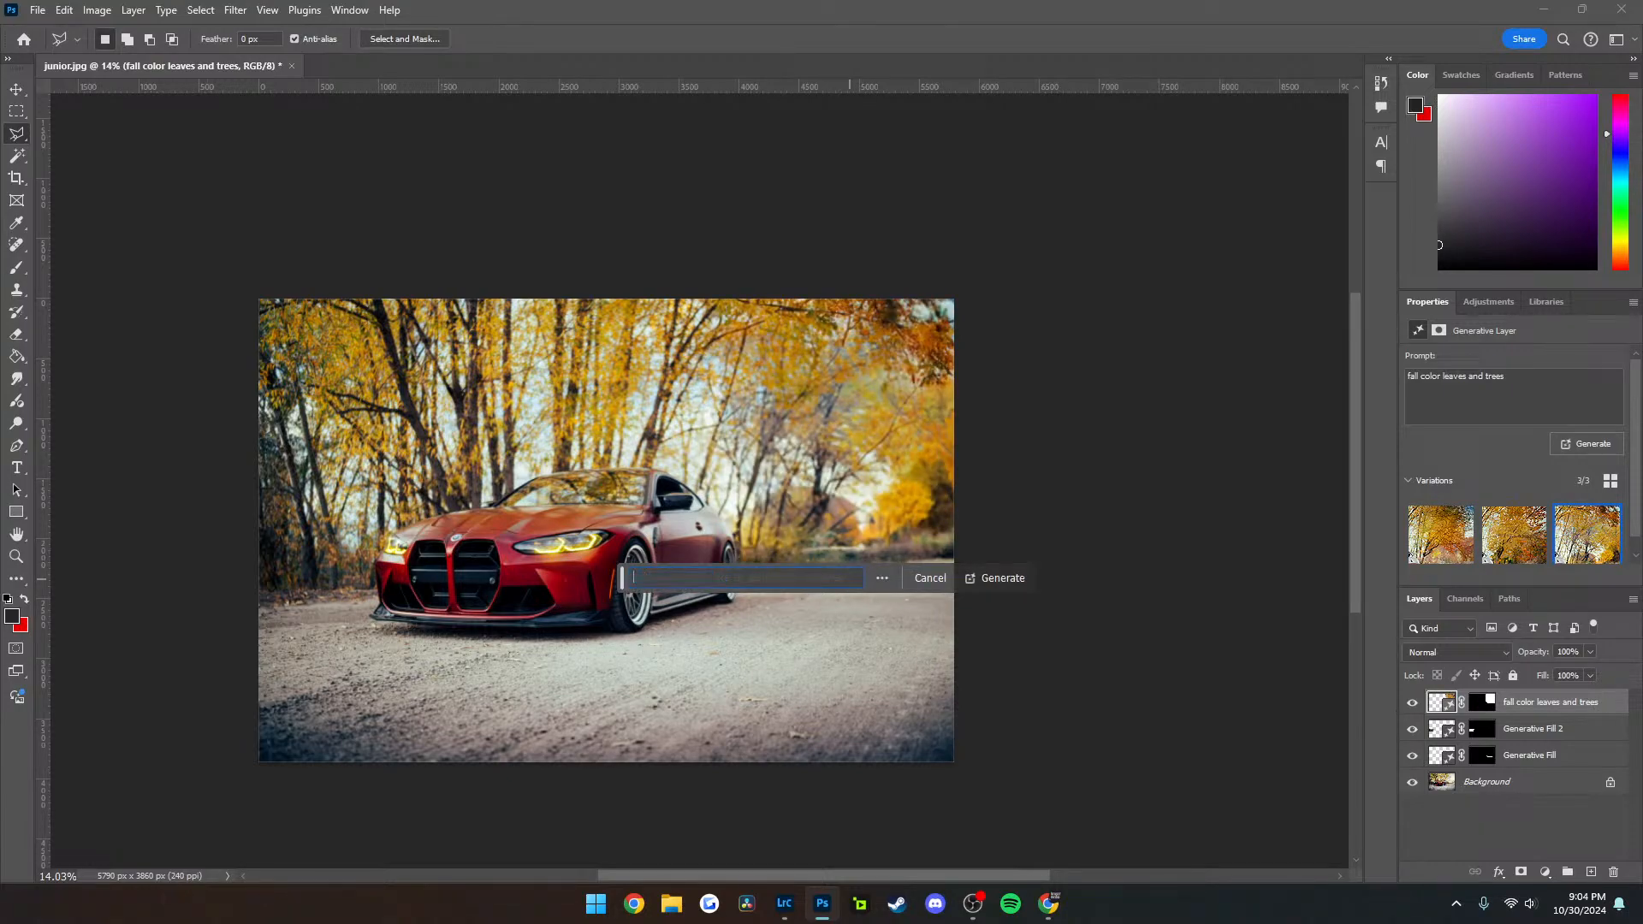
{"action": "left_click", "coordinate": [996, 577]}
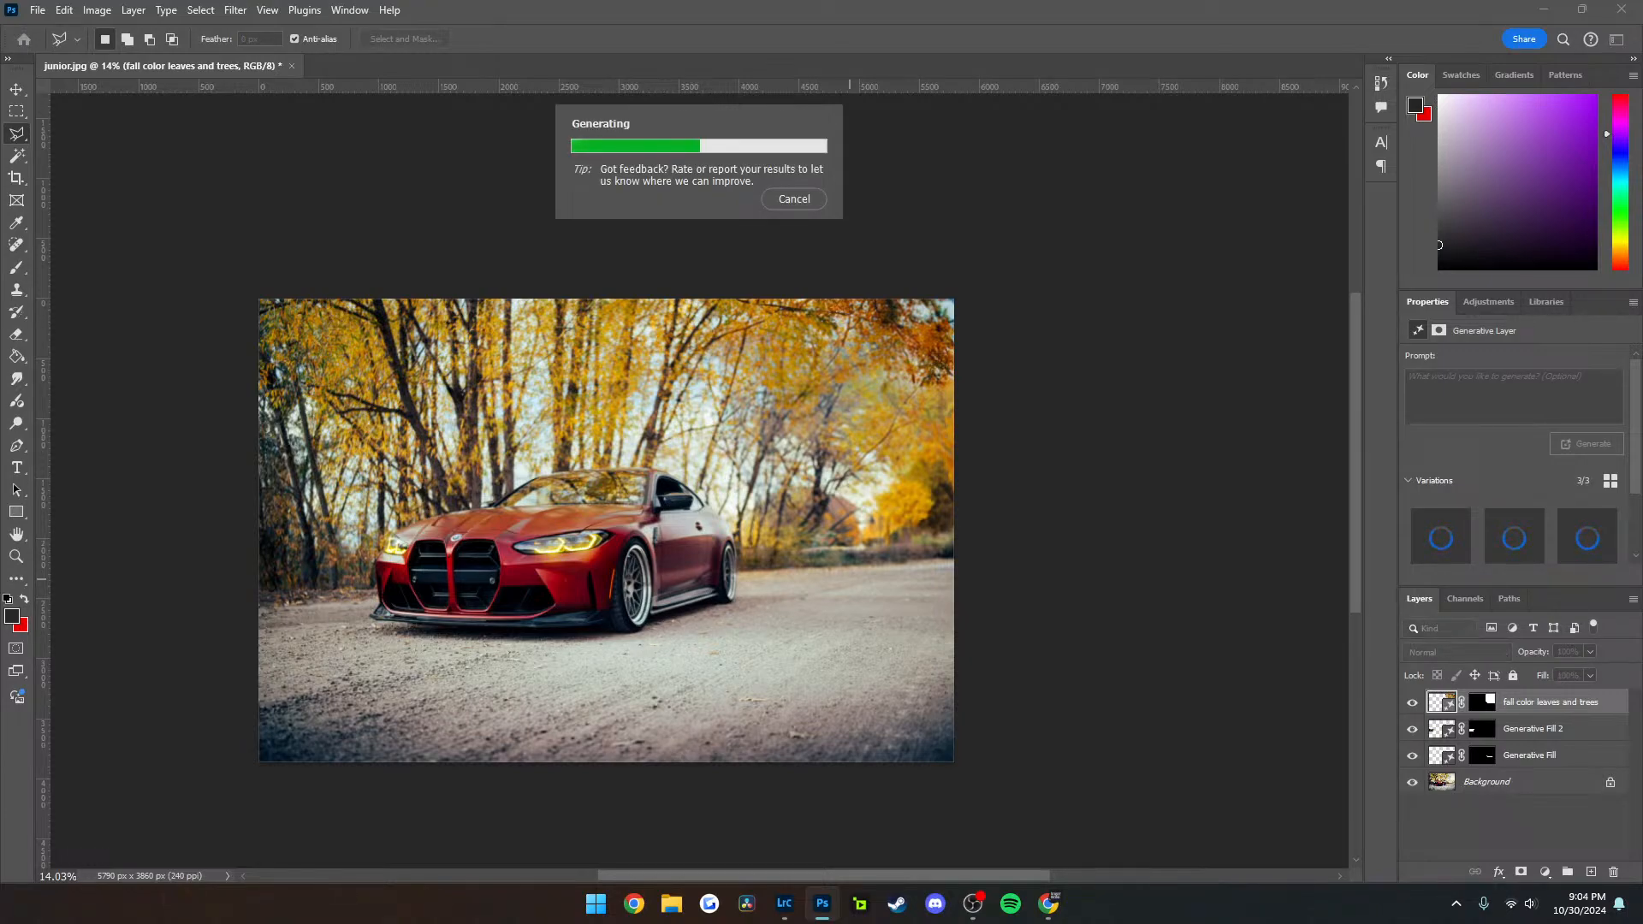
{"action": "left_click", "coordinate": [849, 578]}
{"action": "left_click", "coordinate": [849, 578]}
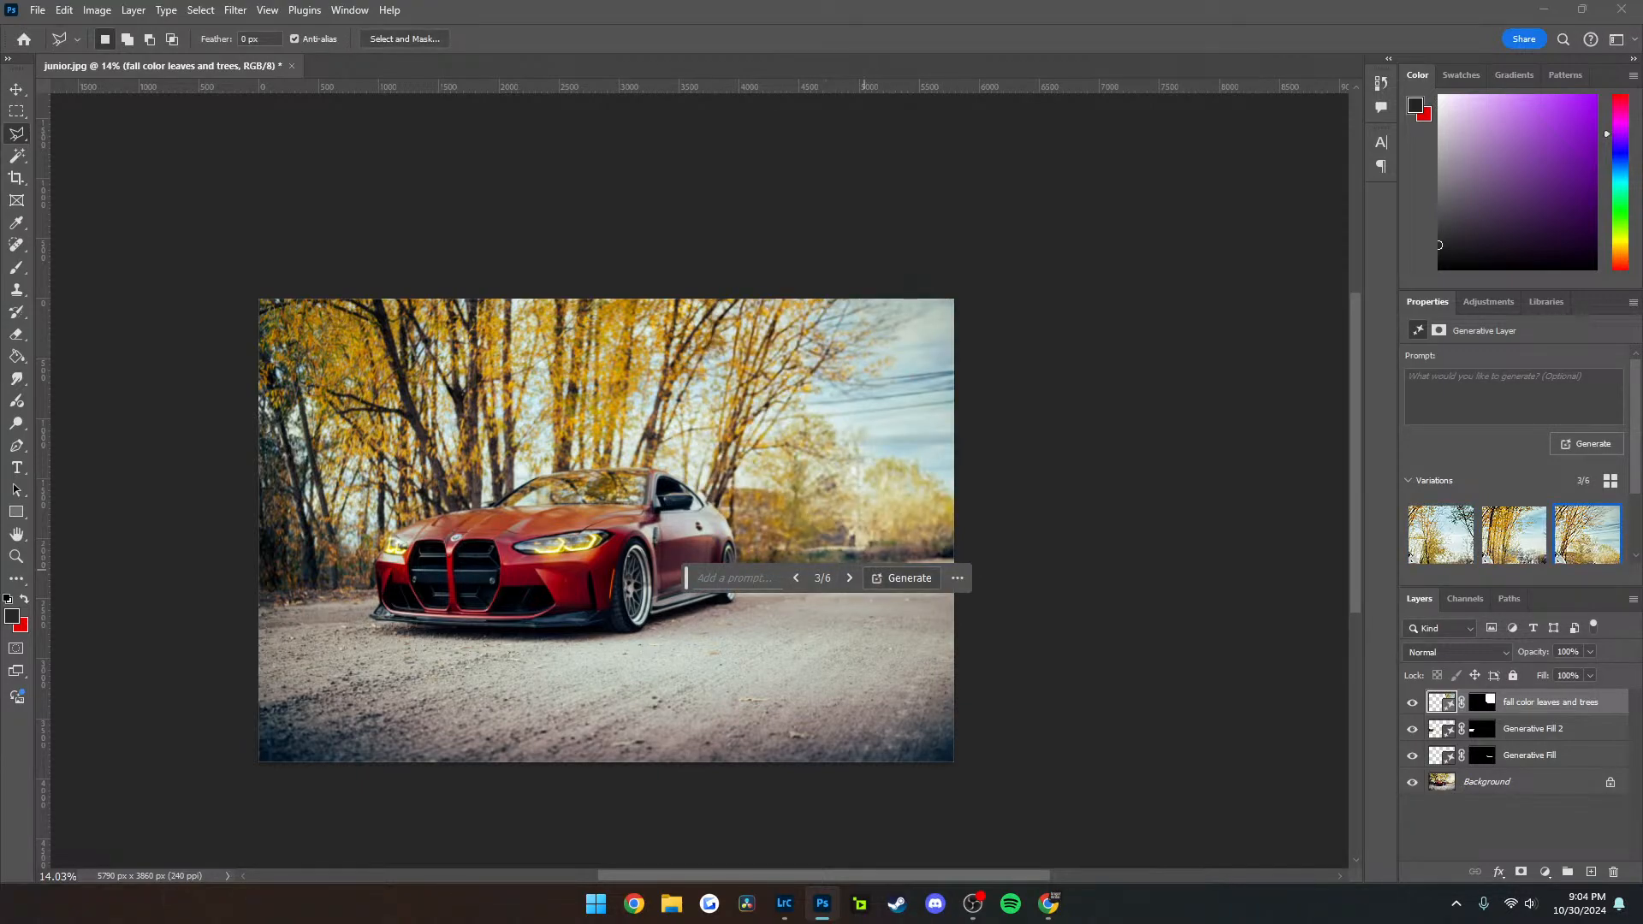
Generate another set of background variations without a prompt and step through them to variation 7 of 9
{"action": "left_click", "coordinate": [903, 578]}
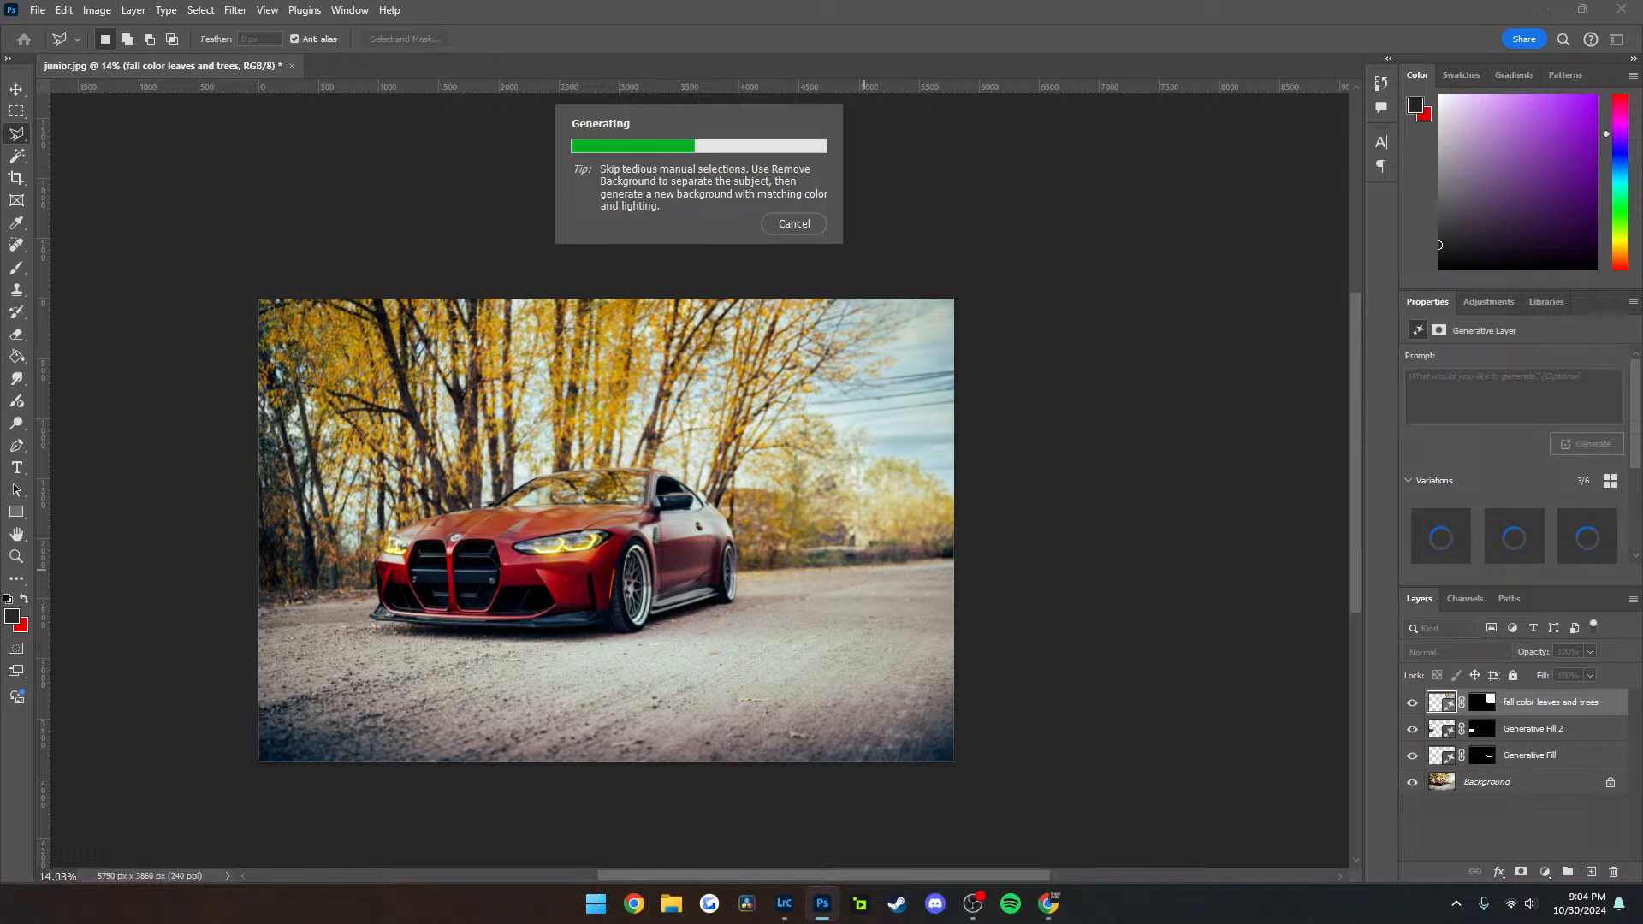
{"action": "left_click", "coordinate": [850, 578]}
{"action": "left_click", "coordinate": [850, 577]}
{"action": "left_click", "coordinate": [849, 578]}
{"action": "left_click", "coordinate": [849, 578]}
{"action": "left_click", "coordinate": [850, 577]}
{"action": "left_click", "coordinate": [850, 577]}
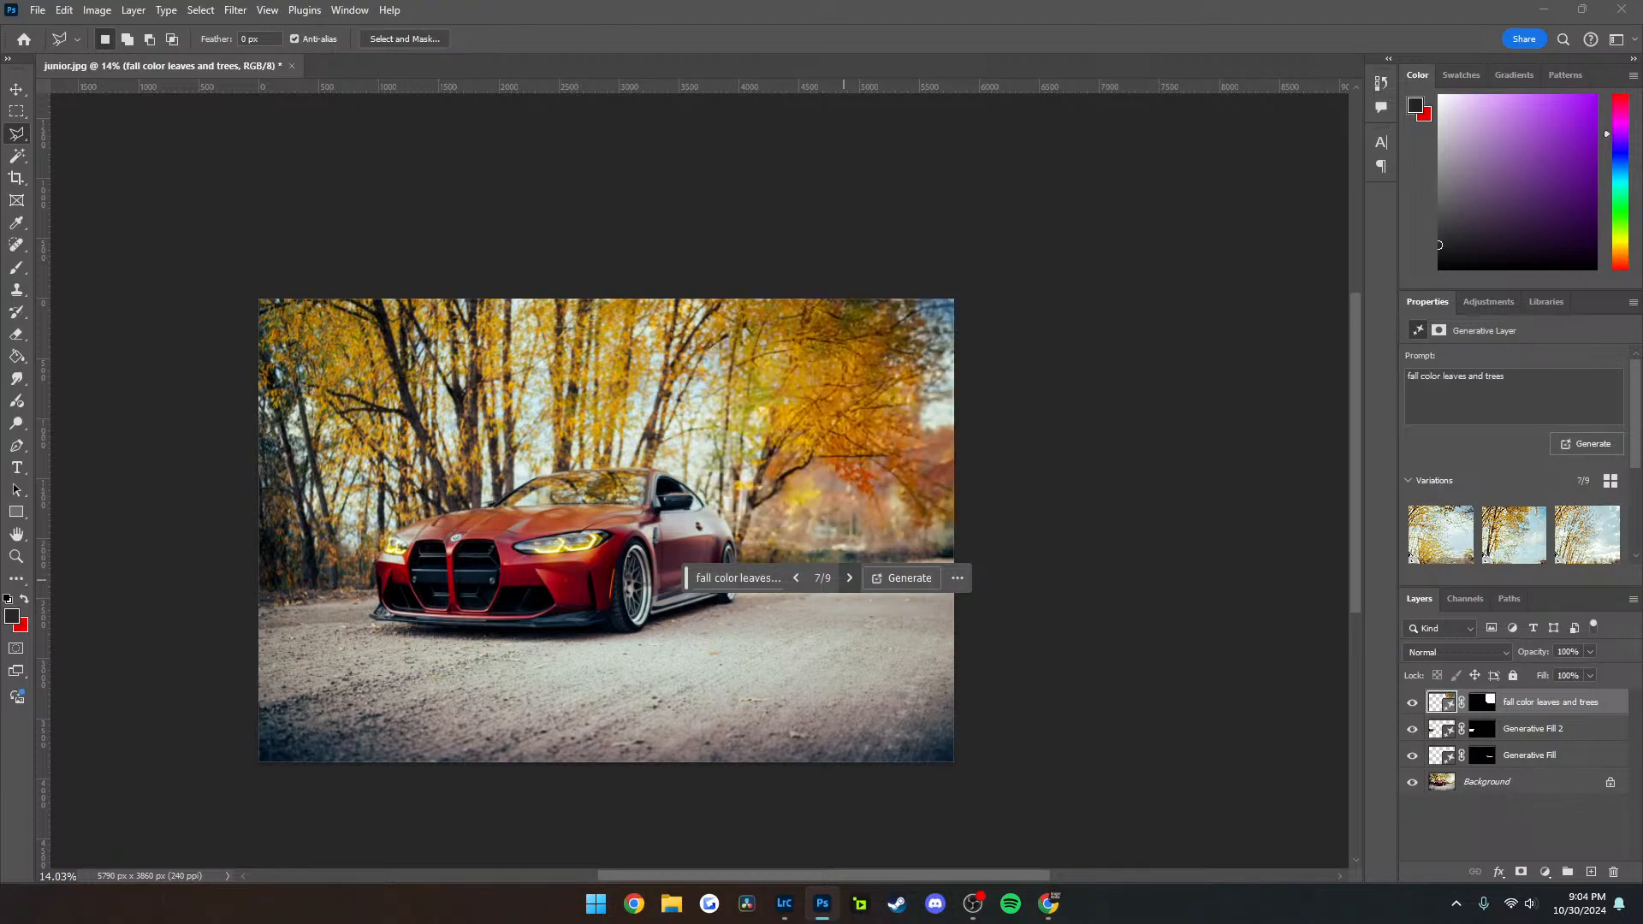
Generate more variations with the prompt "fall color leaves and trees" and choose variation 1 of 12
{"action": "left_click", "coordinate": [903, 578]}
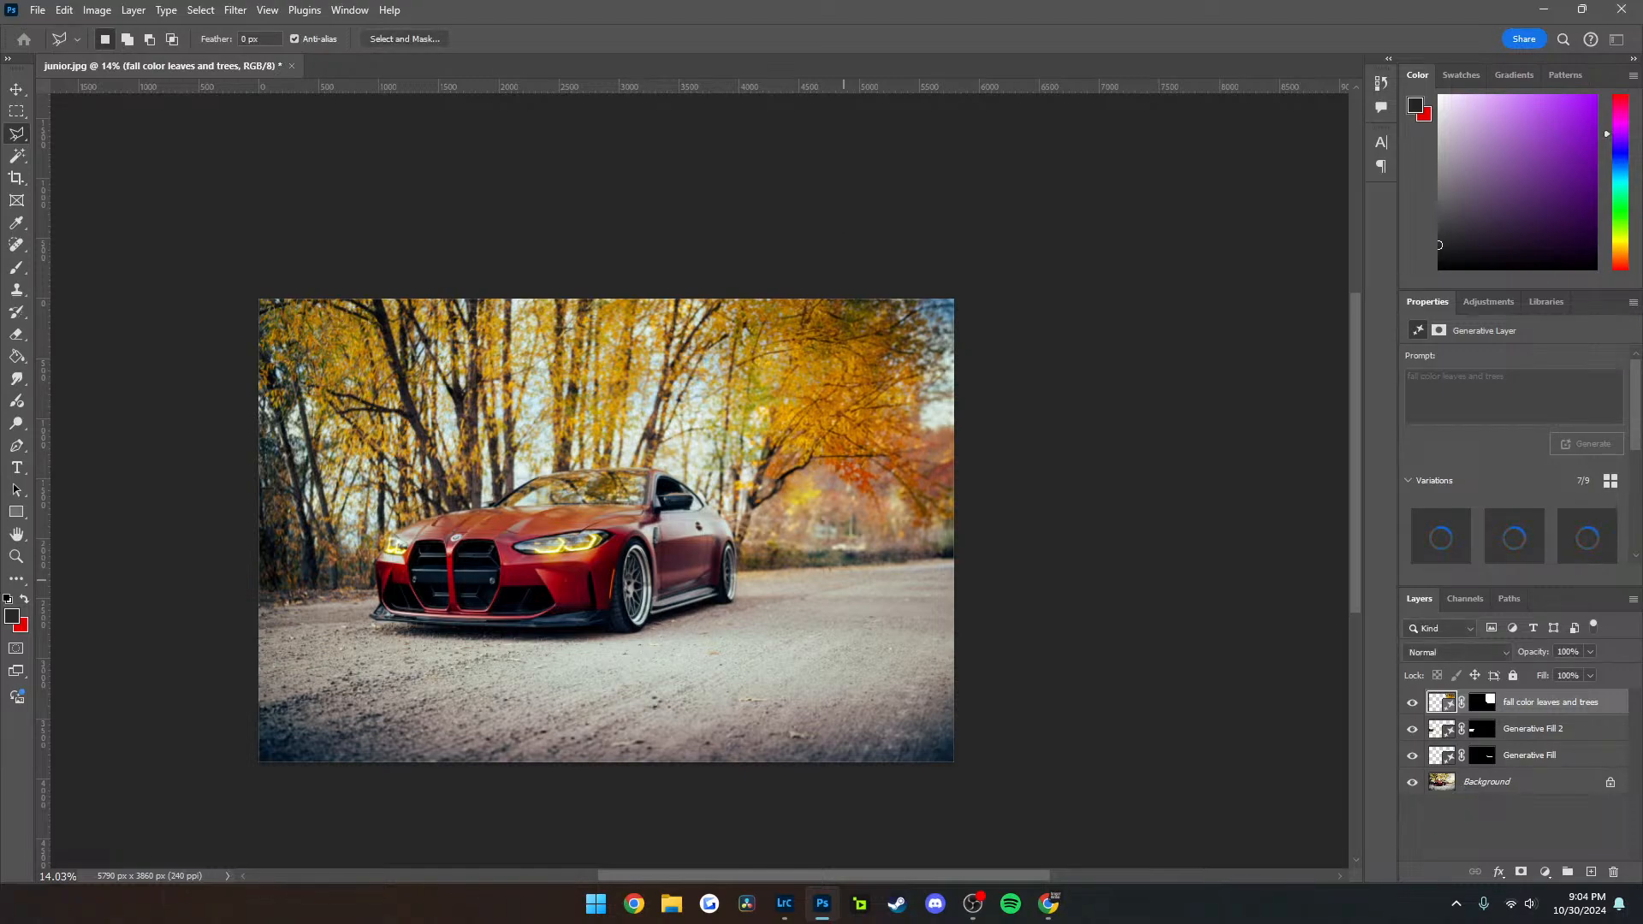
{"action": "left_click", "coordinate": [850, 577]}
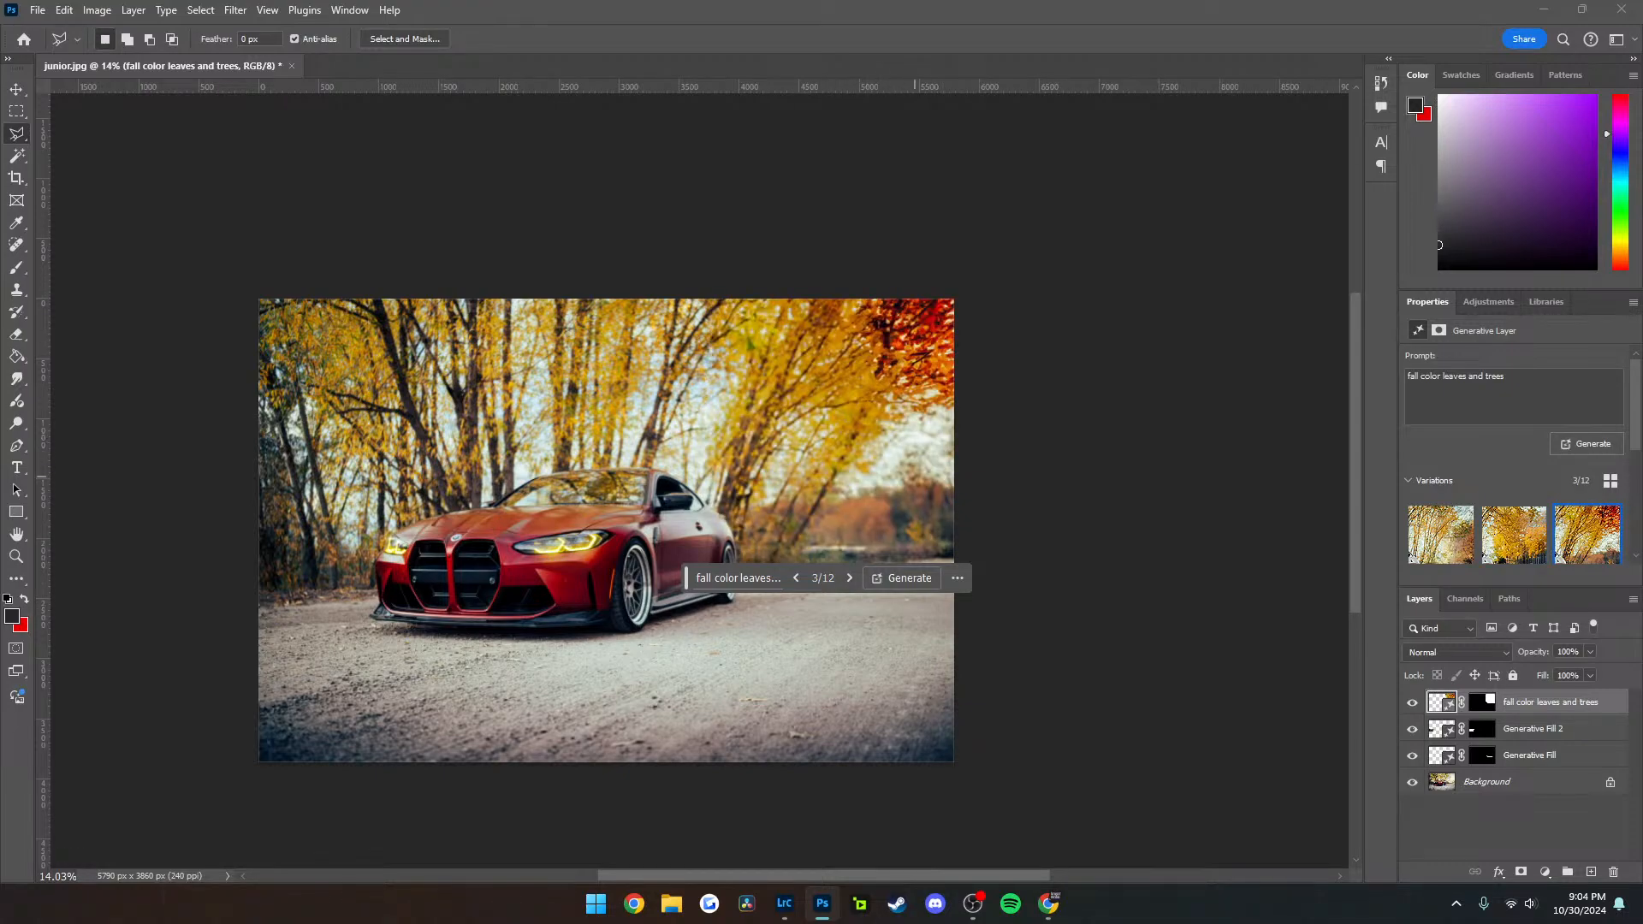
{"action": "left_click", "coordinate": [795, 577]}
{"action": "left_click", "coordinate": [796, 577]}
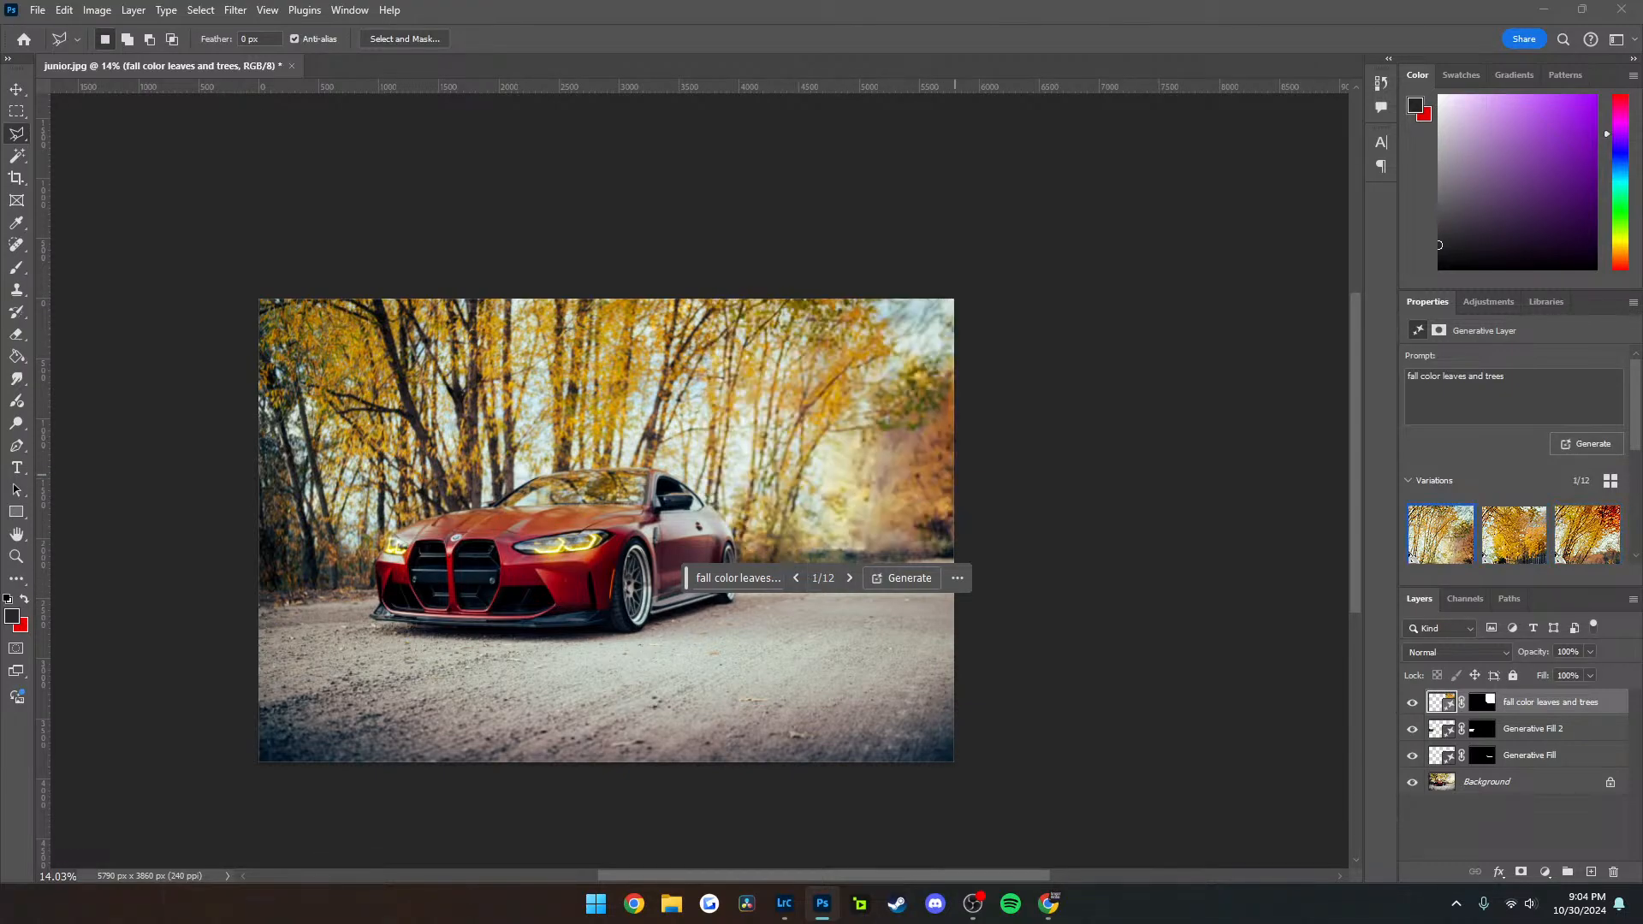
{"action": "scroll", "coordinate": [924, 484], "scroll_direction": "down", "scroll_amount": 4}
{"action": "scroll", "coordinate": [924, 484], "scroll_direction": "up", "scroll_amount": 5}
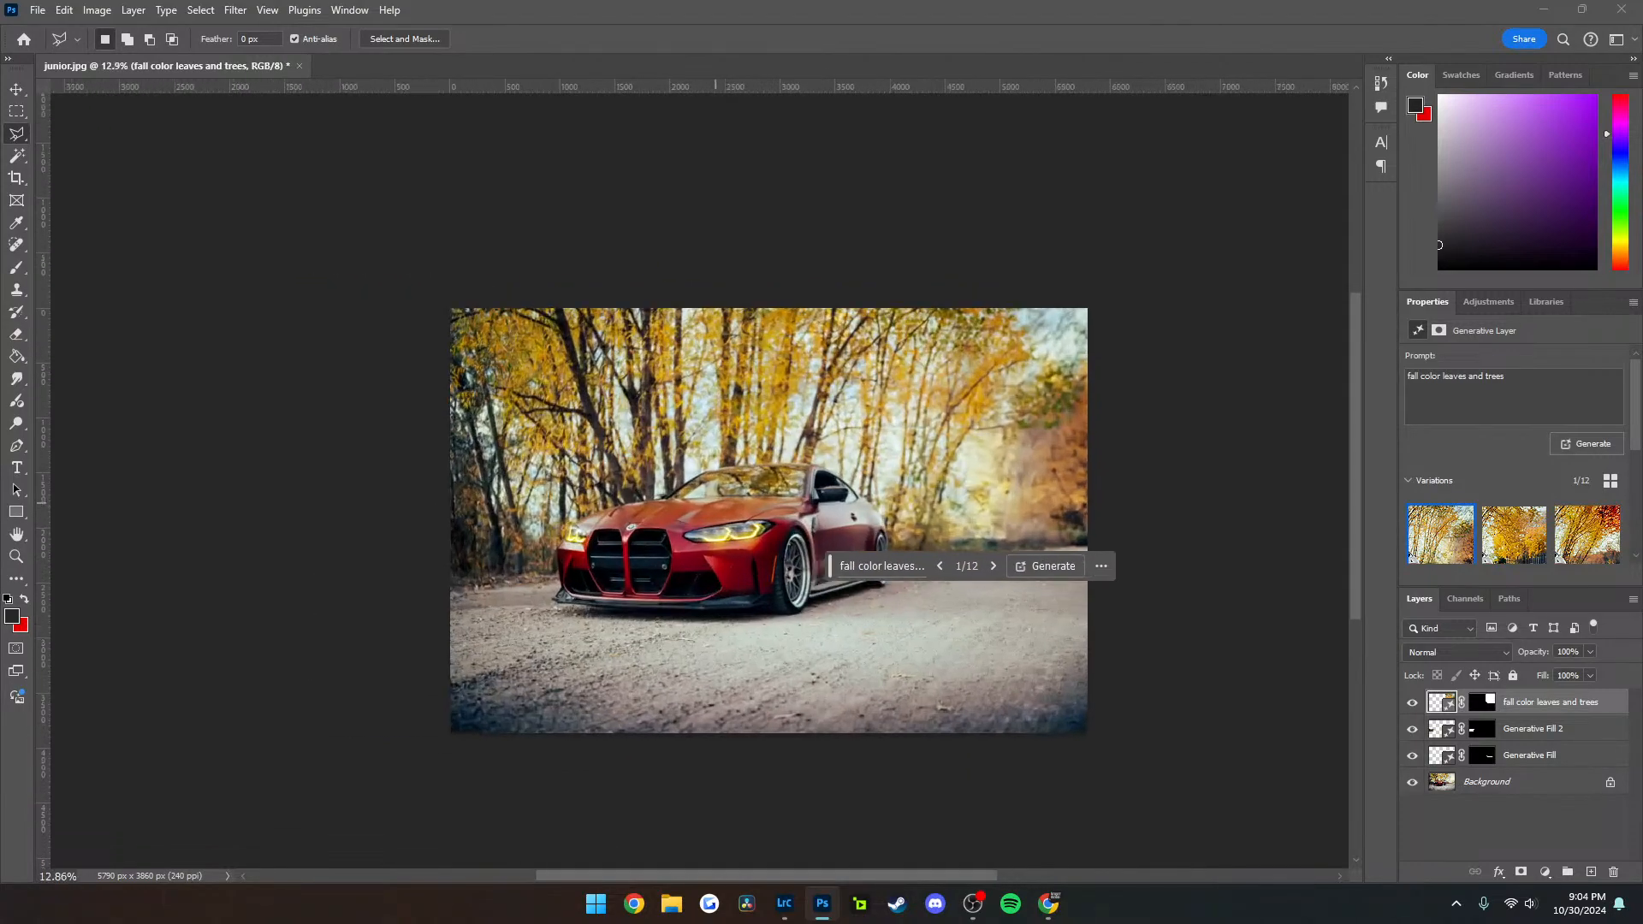
{"action": "scroll", "coordinate": [716, 505], "scroll_direction": "right", "scroll_amount": 2}
Deselect the layers and toggle the Generative Fill and Generative Fill 2 layers off to compare the photo with its original guardrails
{"action": "left_click", "coordinate": [1511, 825]}
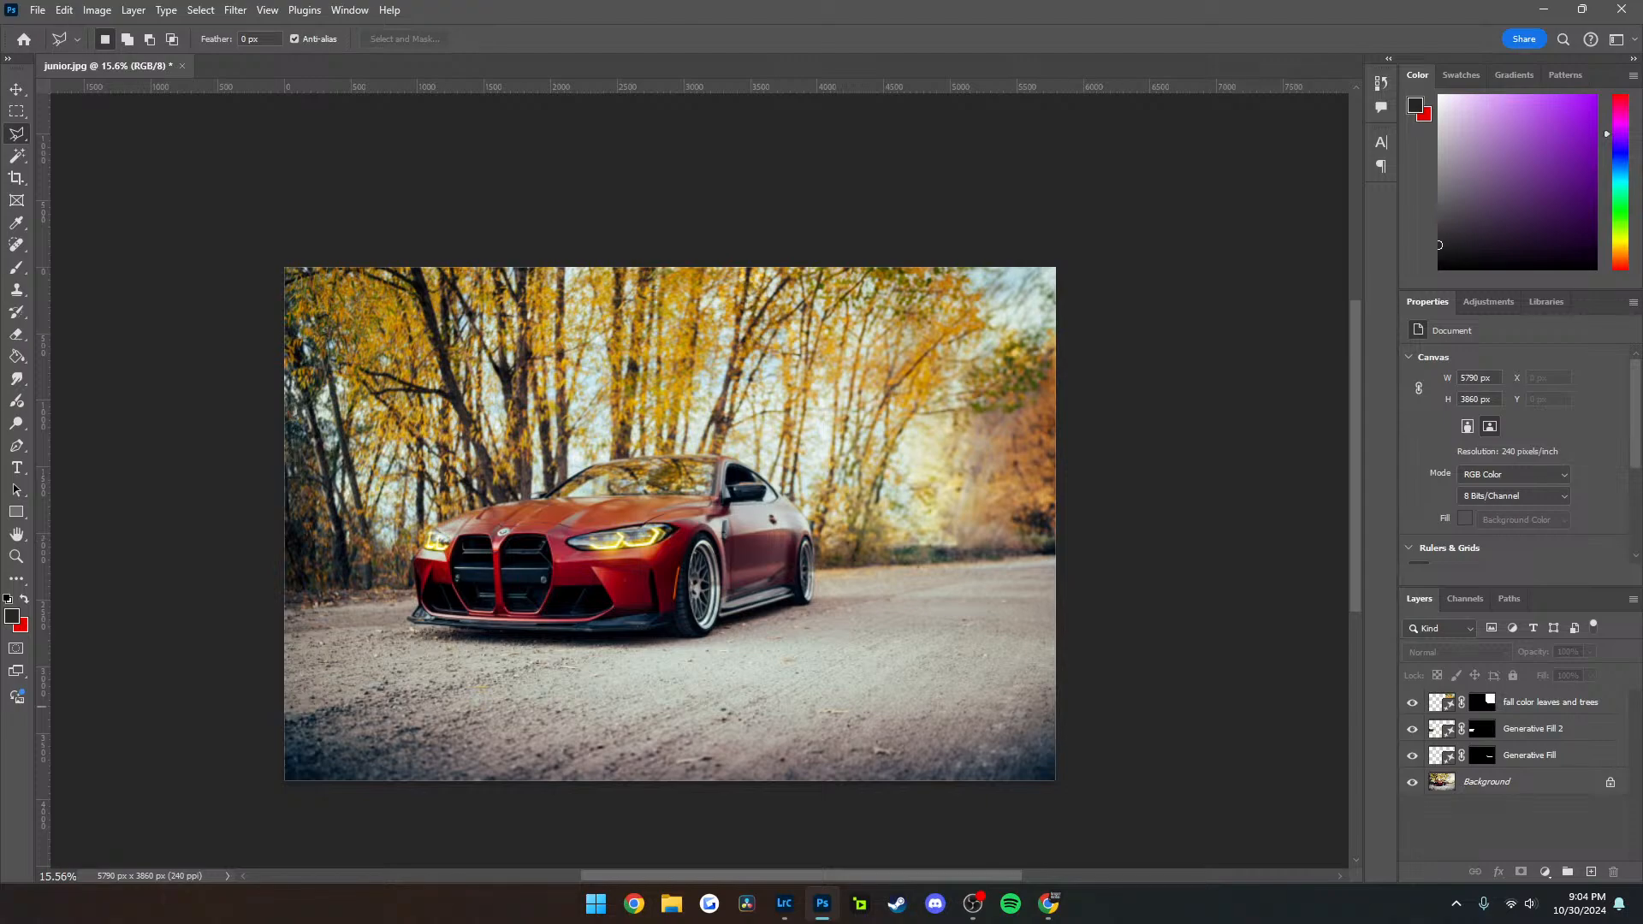
{"action": "left_click", "coordinate": [1412, 756]}
{"action": "left_click", "coordinate": [1412, 729]}
{"action": "left_click", "coordinate": [1412, 729]}
{"action": "left_click", "coordinate": [1412, 729]}
{"action": "left_click", "coordinate": [1412, 756]}
{"action": "left_click", "coordinate": [1412, 755]}
{"action": "left_click", "coordinate": [1412, 755]}
{"action": "left_click", "coordinate": [1412, 755]}
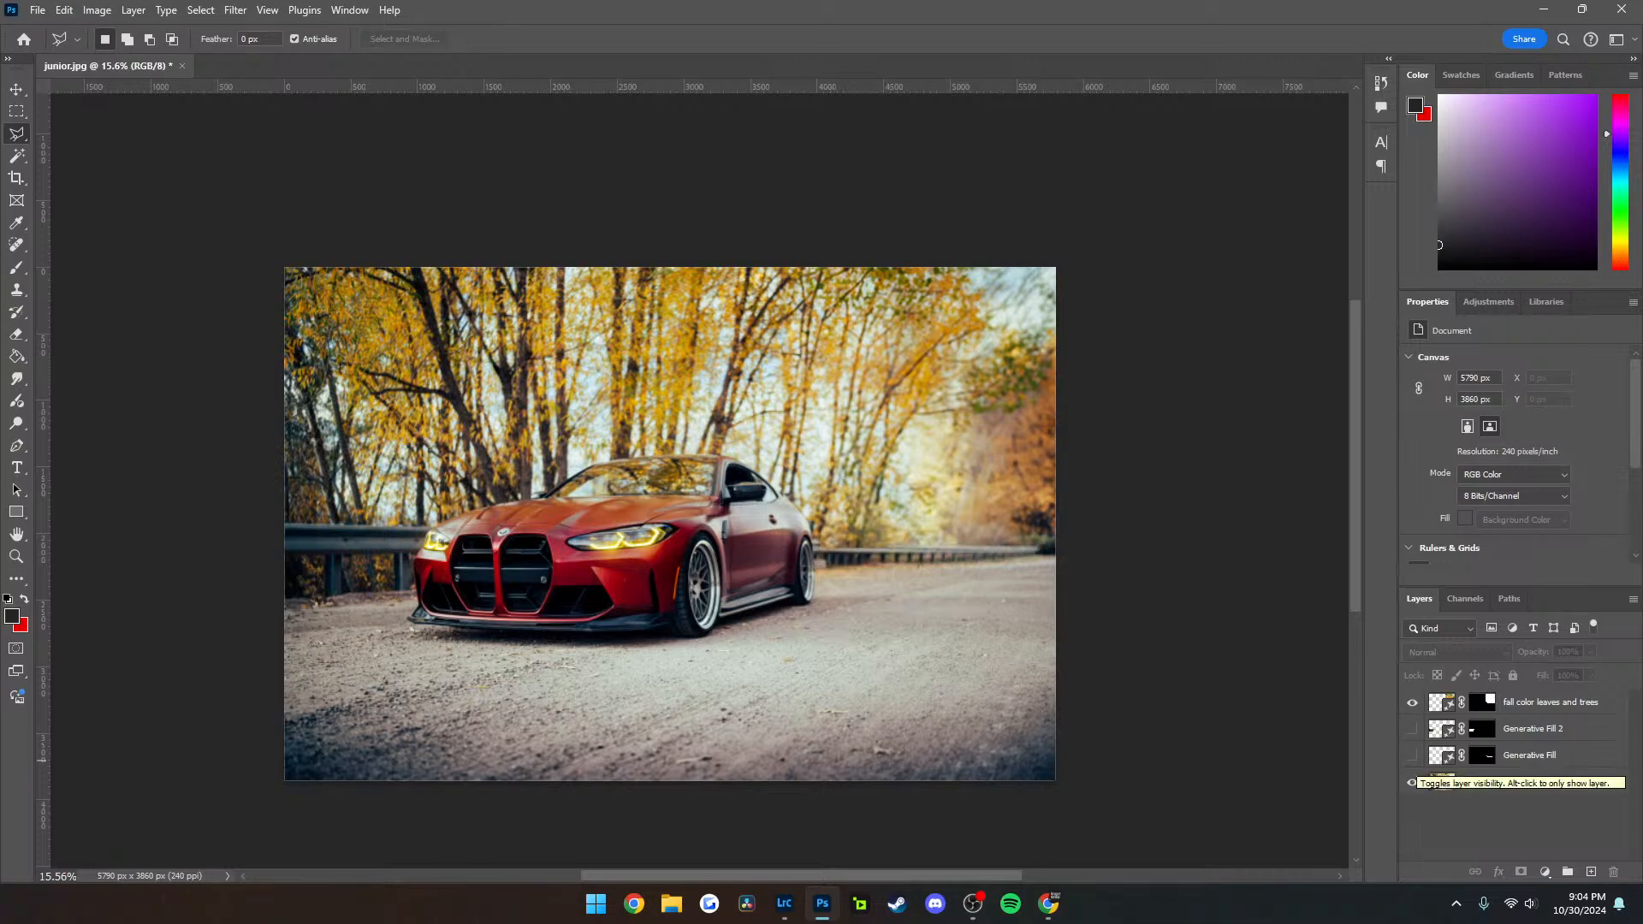
Examine the photo with the guardrails showing and turn the Generative Fill and Generative Fill 2 layers back on
{"action": "scroll", "coordinate": [850, 547], "scroll_direction": "up", "scroll_amount": 8}
{"action": "scroll", "coordinate": [850, 547], "scroll_direction": "down", "scroll_amount": 9}
{"action": "scroll", "coordinate": [848, 547], "scroll_direction": "right", "scroll_amount": 3}
{"action": "scroll", "coordinate": [846, 546], "scroll_direction": "left", "scroll_amount": 2}
{"action": "scroll", "coordinate": [847, 546], "scroll_direction": "up", "scroll_amount": 2}
{"action": "scroll", "coordinate": [845, 545], "scroll_direction": "left", "scroll_amount": 6}
{"action": "scroll", "coordinate": [846, 544], "scroll_direction": "right", "scroll_amount": 1}
{"action": "scroll", "coordinate": [845, 544], "scroll_direction": "left", "scroll_amount": 1}
{"action": "scroll", "coordinate": [846, 544], "scroll_direction": "down", "scroll_amount": 4}
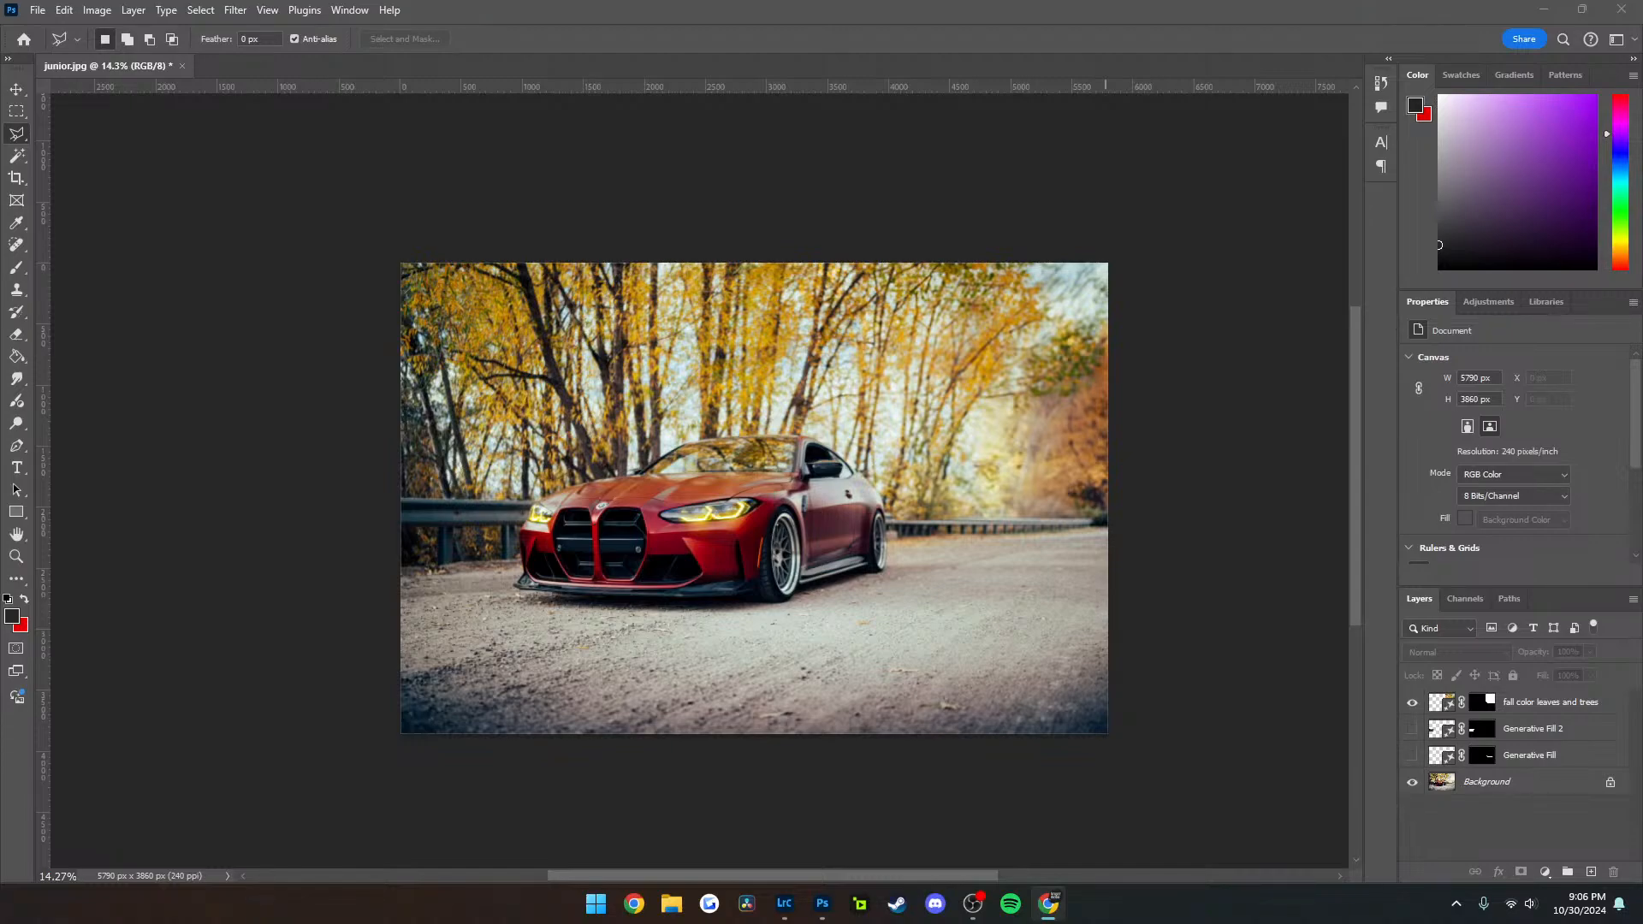
{"action": "left_click", "coordinate": [1411, 728]}
{"action": "left_click", "coordinate": [1412, 754]}
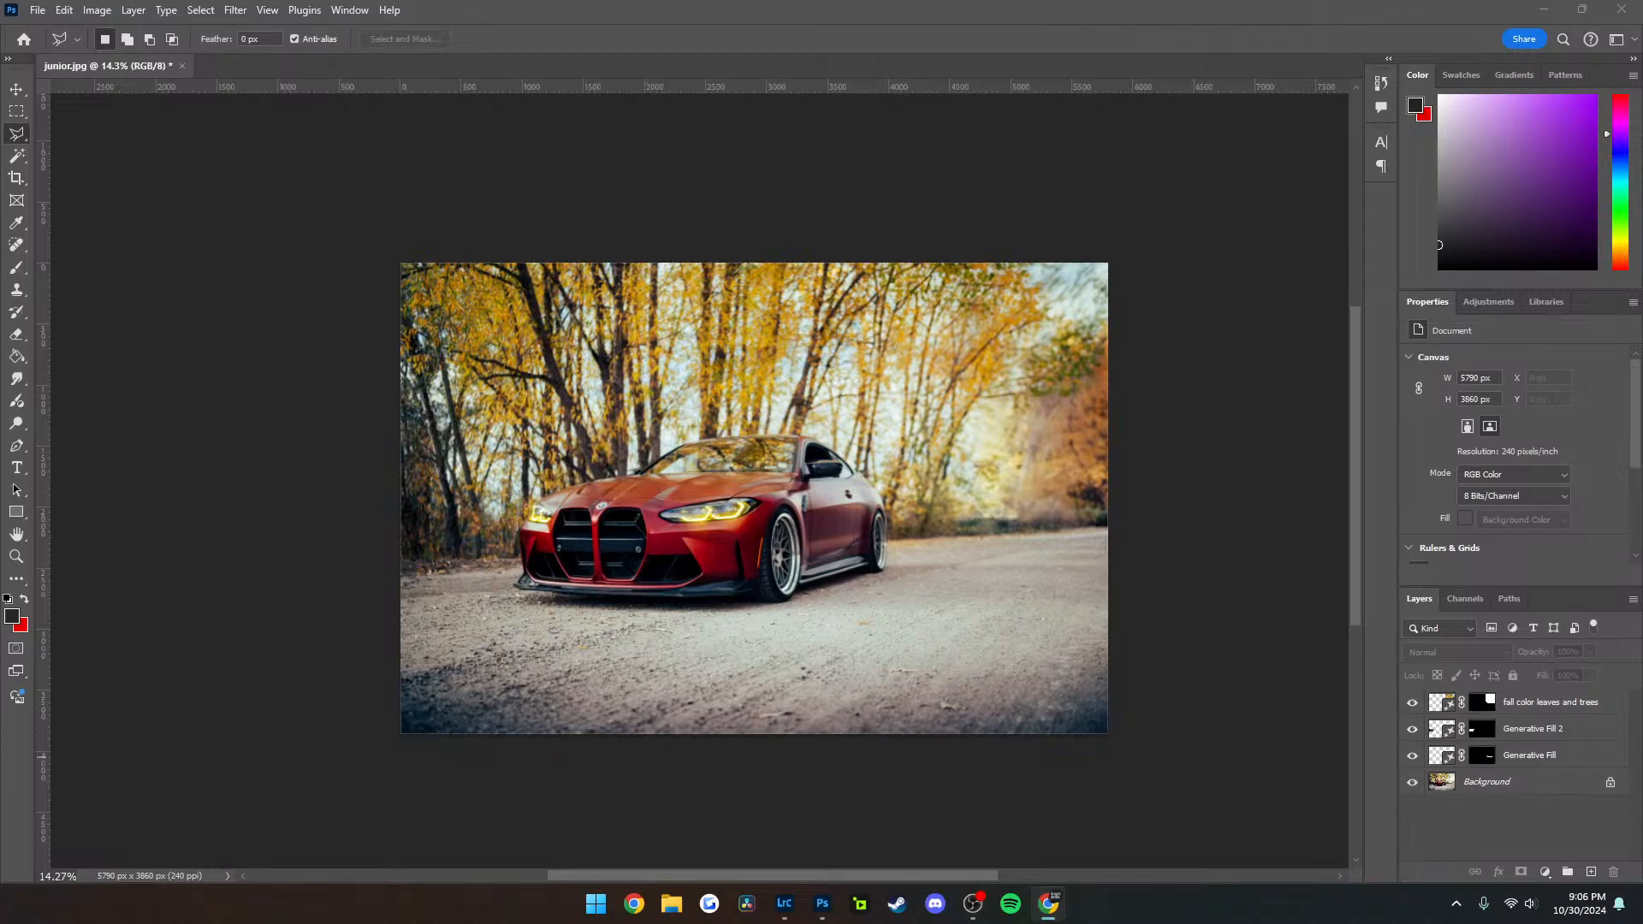
View the side-profile photo of the red car in the Instagram chat, close it, and return to Photoshop
{"action": "left_click_drag", "start_coordinate": [898, 2], "coordinate": [951, 181]}
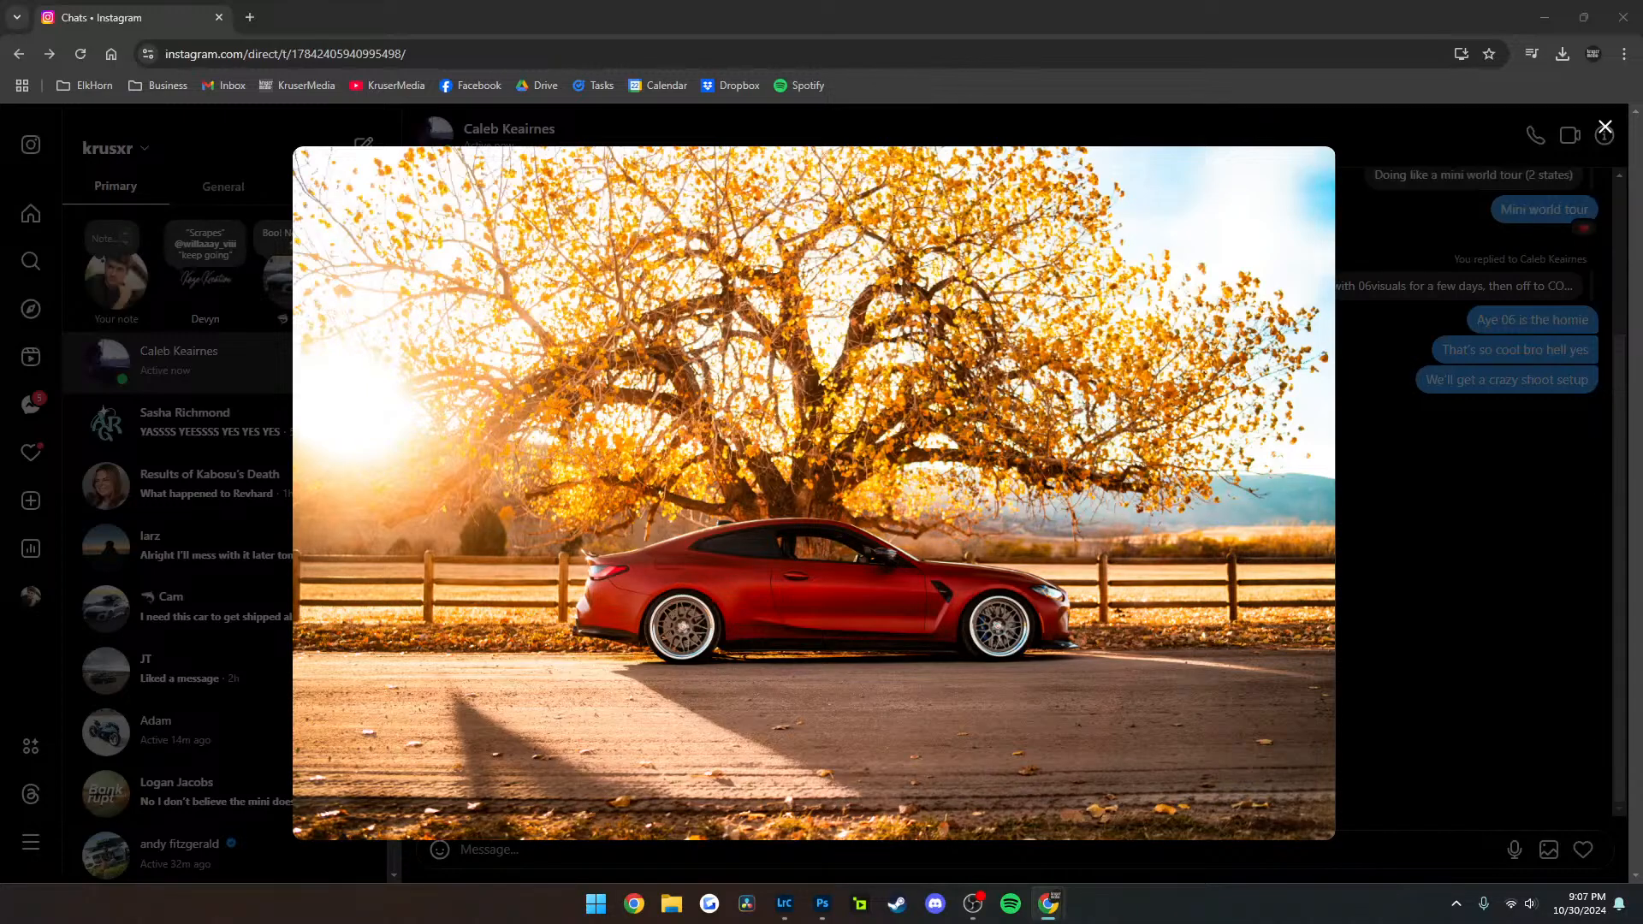
{"action": "key", "text": "Escape"}
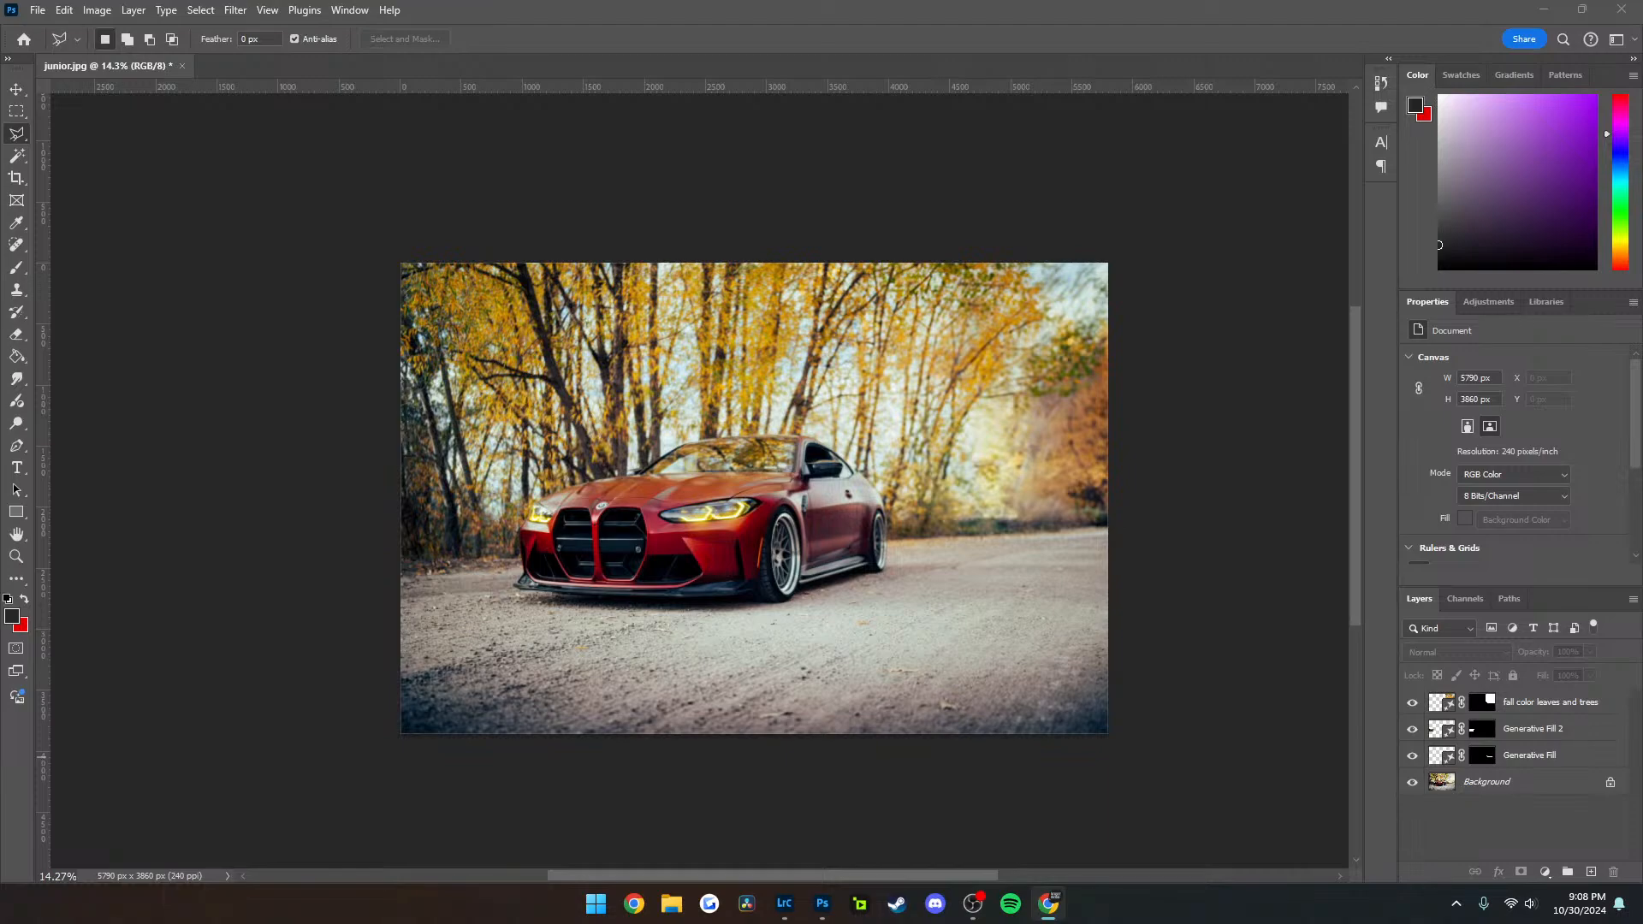
{"action": "left_click", "coordinate": [633, 542]}
Review the whole edited photo and toggle the fall color leaves and trees layer's visibility to compare the background
{"action": "scroll", "coordinate": [667, 530], "scroll_direction": "up", "scroll_amount": 5}
{"action": "scroll", "coordinate": [777, 508], "scroll_direction": "down", "scroll_amount": 6}
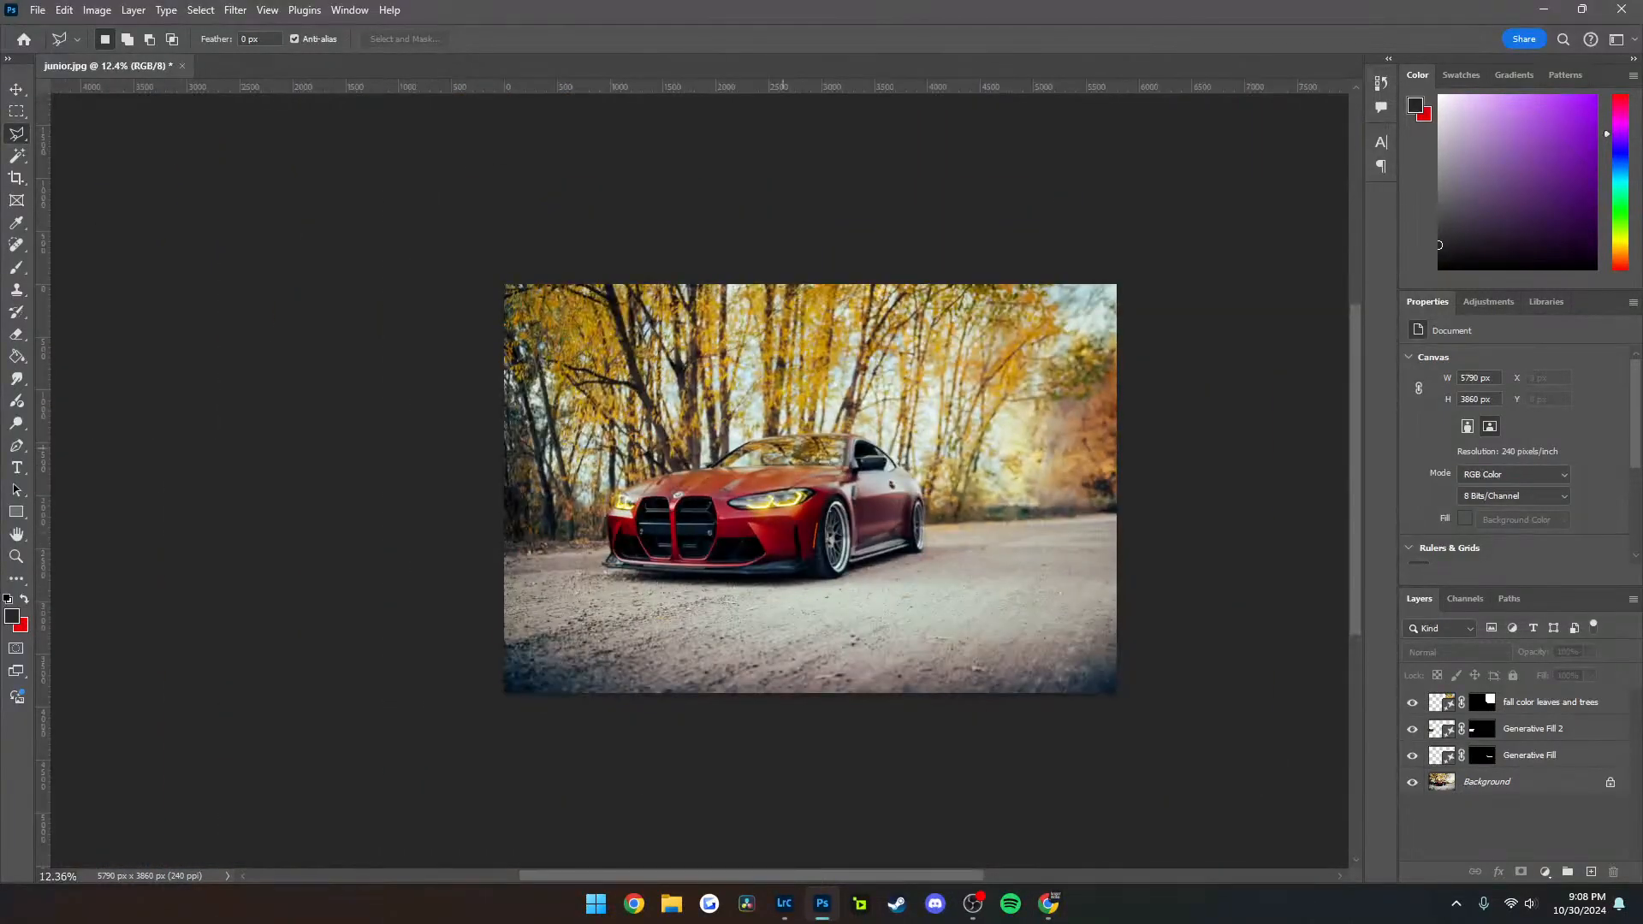
{"action": "scroll", "coordinate": [819, 433], "scroll_direction": "right", "scroll_amount": 3}
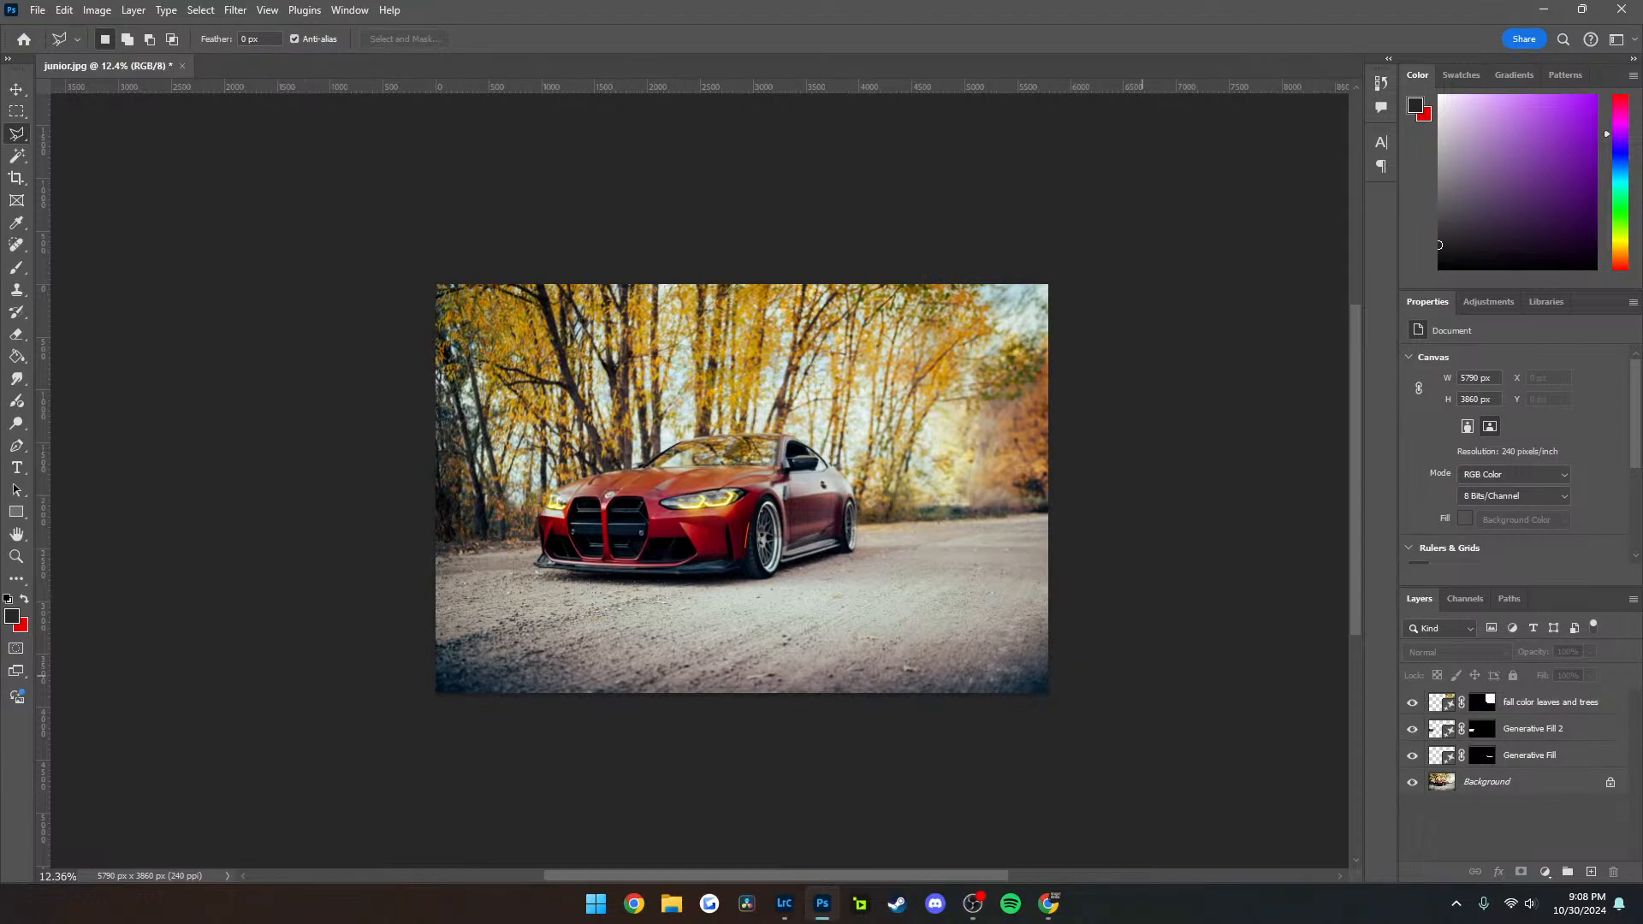
{"action": "mouse_move", "coordinate": [1412, 703]}
{"action": "left_mouse_down"}
{"action": "mouse_move", "coordinate": [1412, 756]}
{"action": "mouse_move", "coordinate": [1412, 703]}
{"action": "left_mouse_up"}
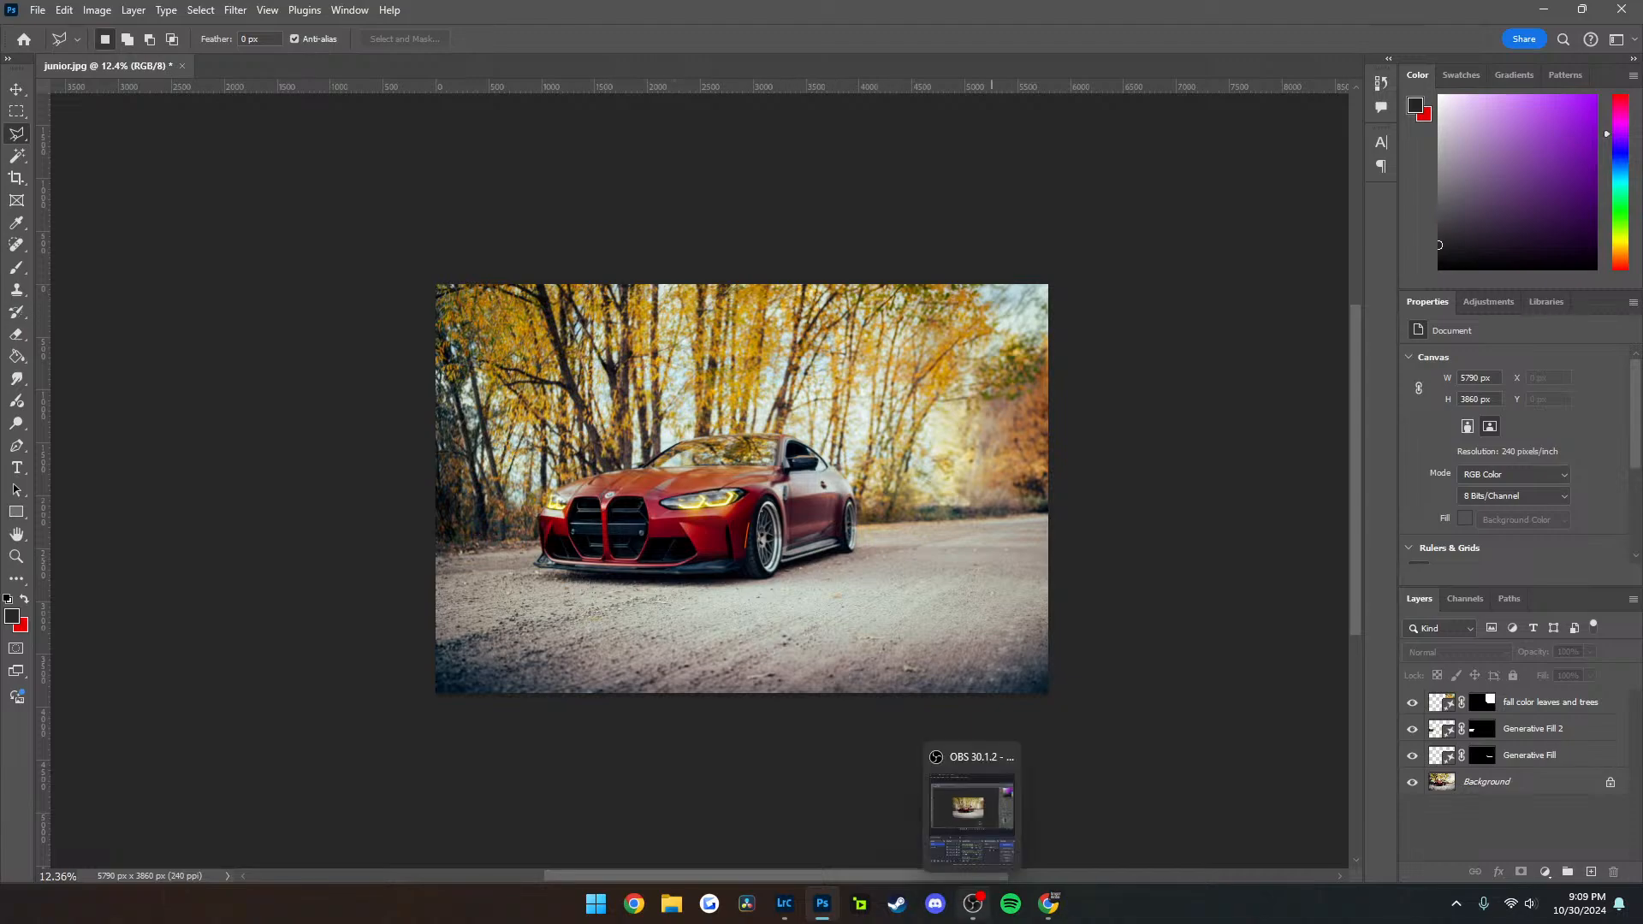
Switch to Lightroom Classic and exit it, skipping the catalog backup this time
{"action": "left_click", "coordinate": [784, 904]}
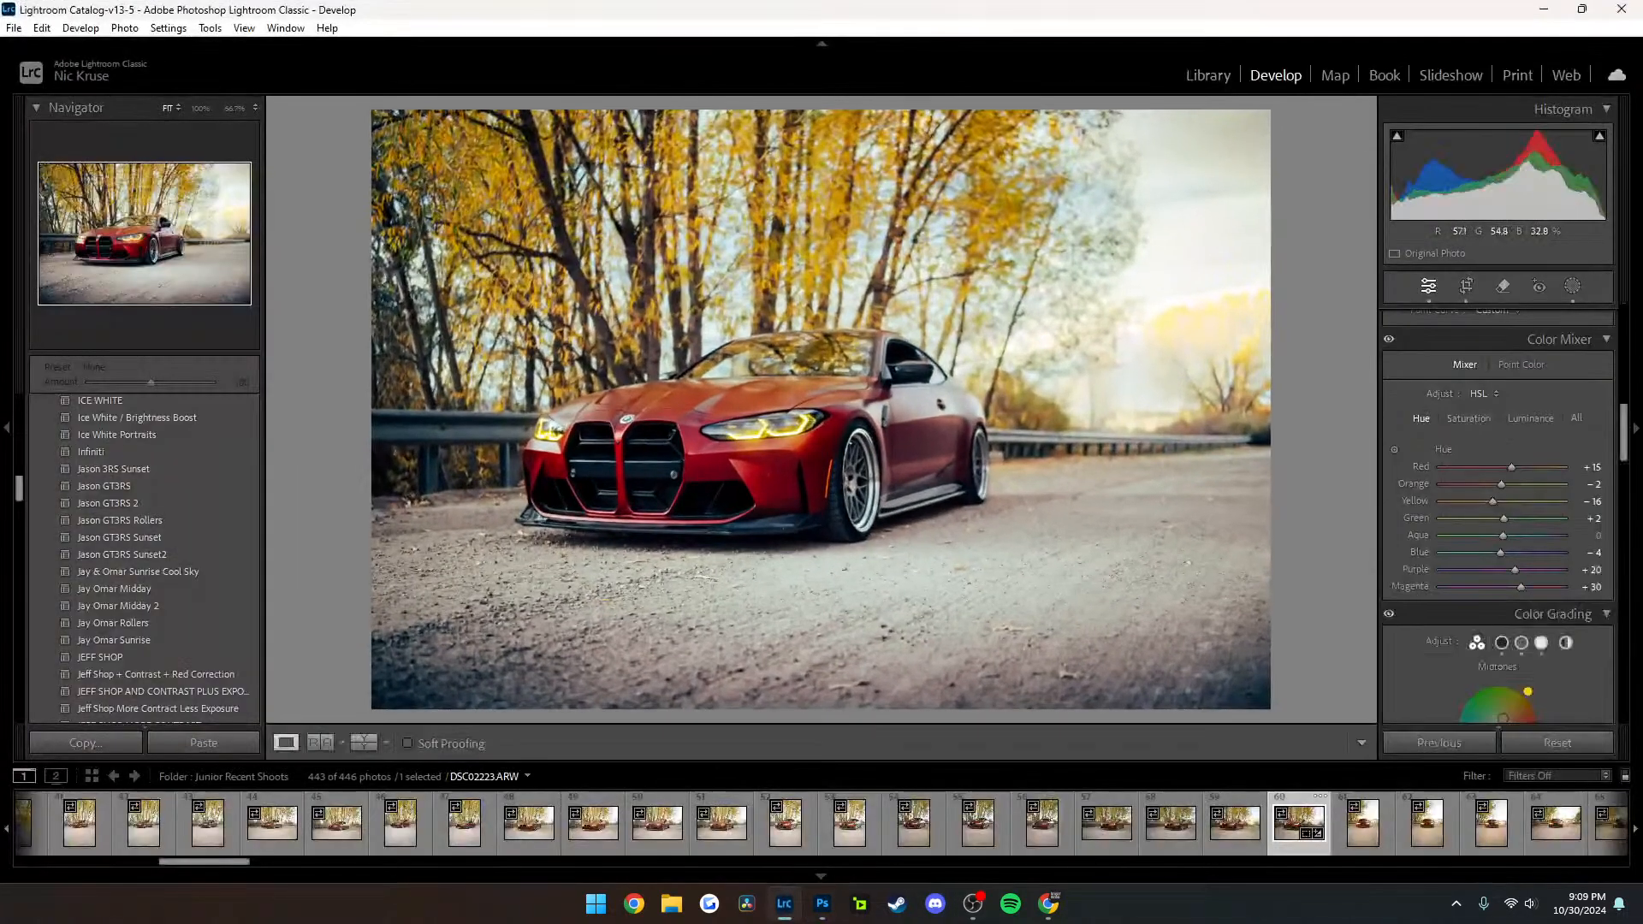
{"action": "left_click", "coordinate": [1621, 8]}
{"action": "left_click", "coordinate": [911, 468]}
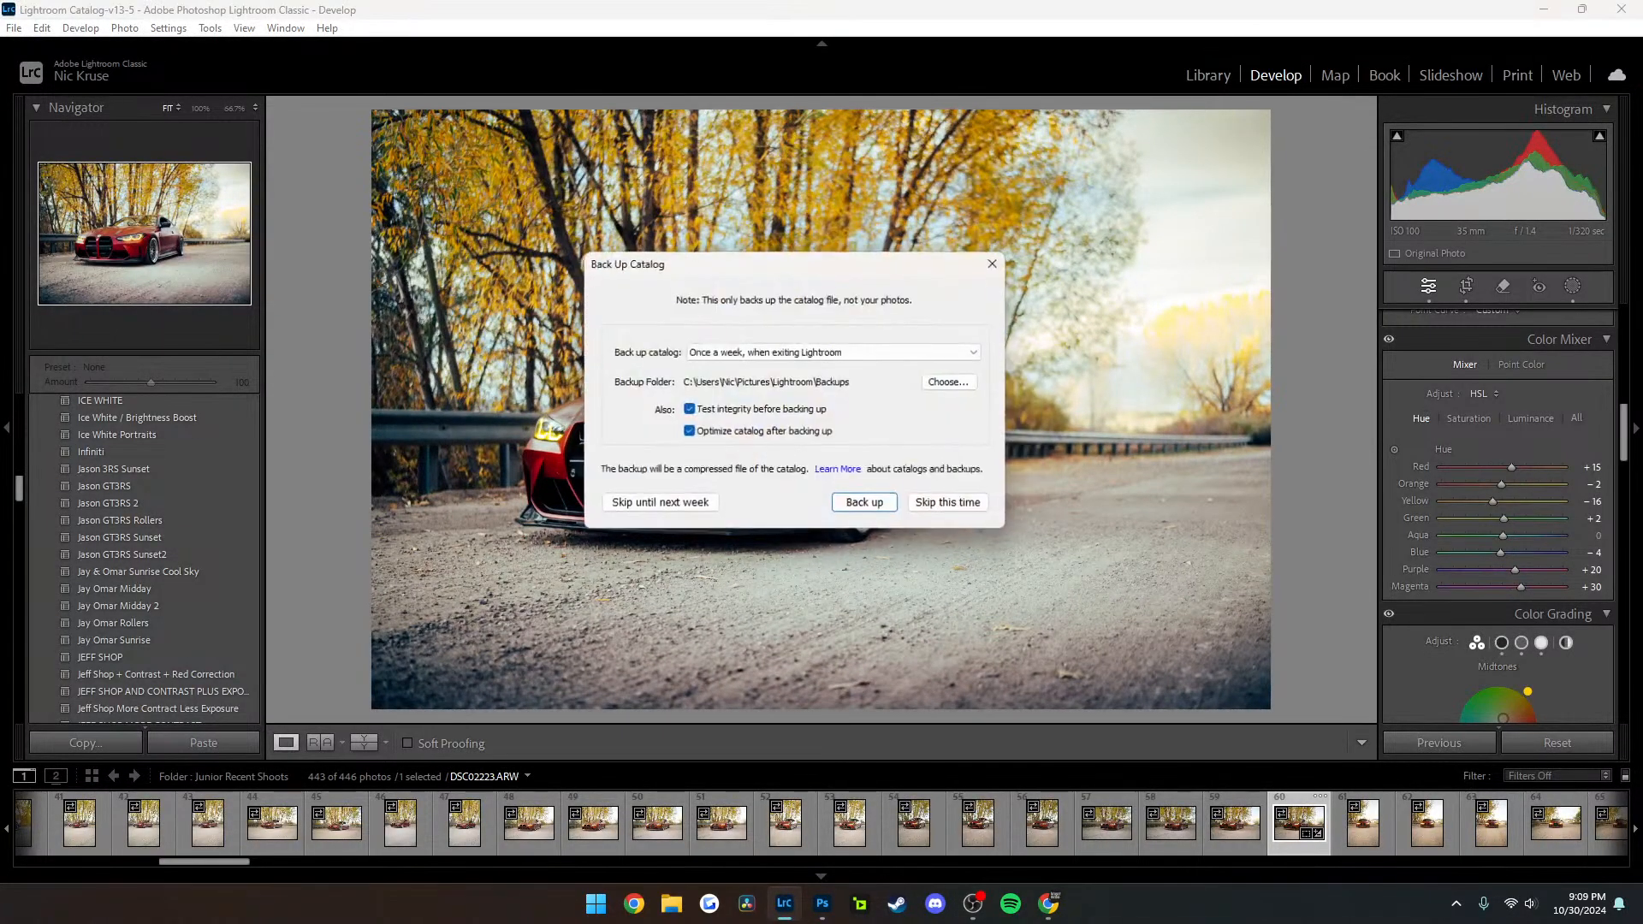
{"action": "left_click", "coordinate": [949, 501]}
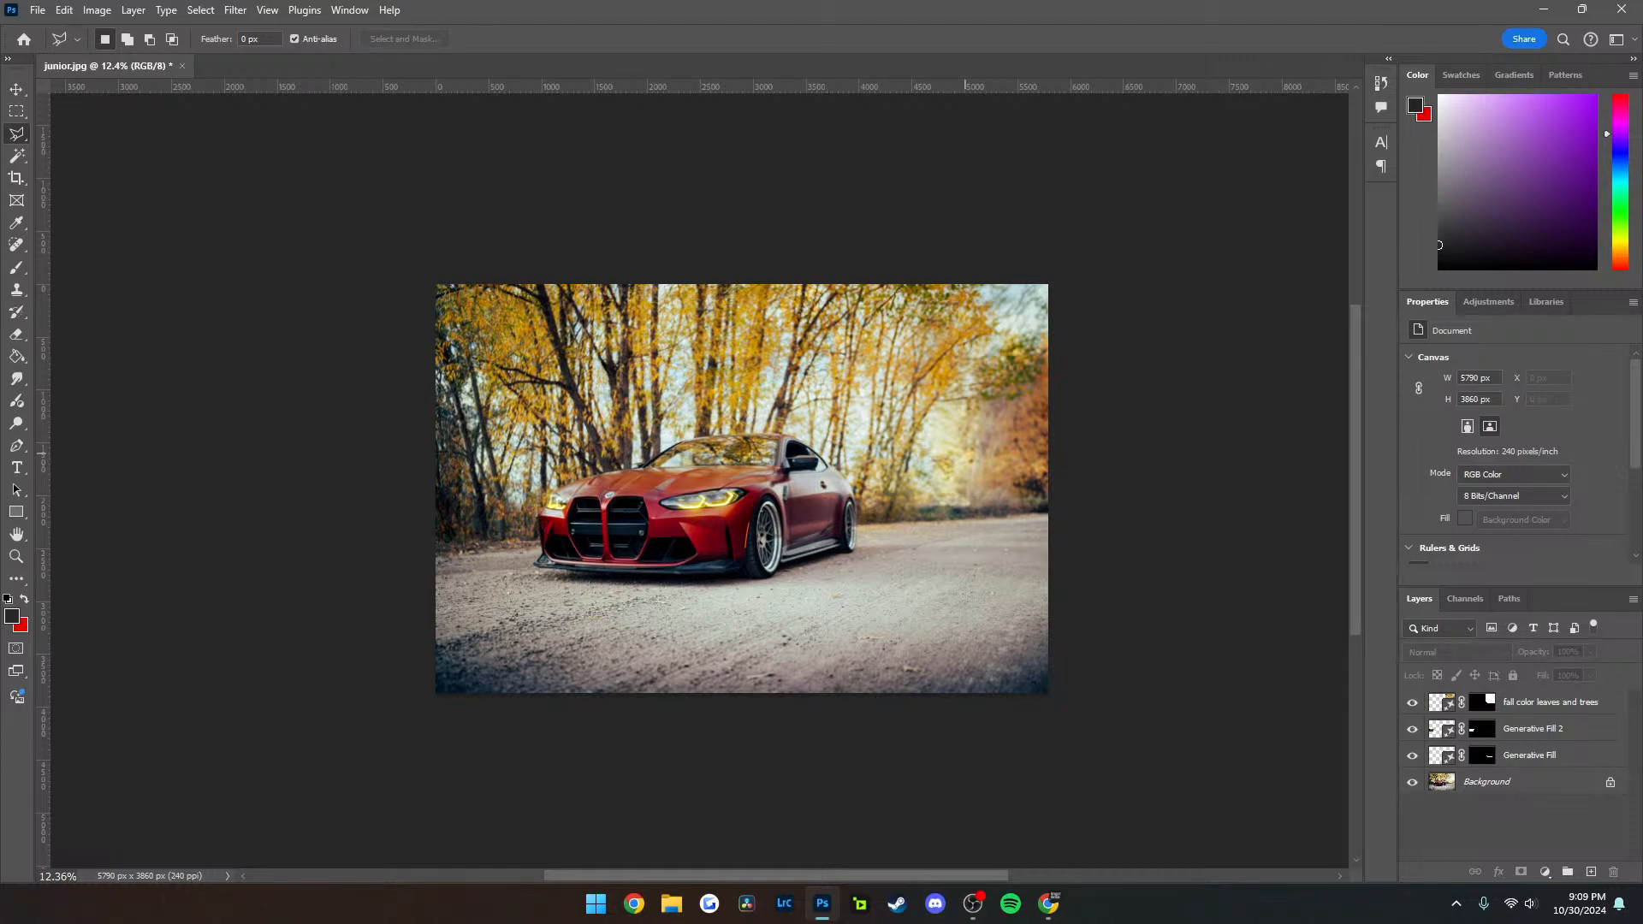
Switch to Chrome and look through the photo posts on the car collector's Instagram profile
{"action": "key", "text": "alt+Tab"}
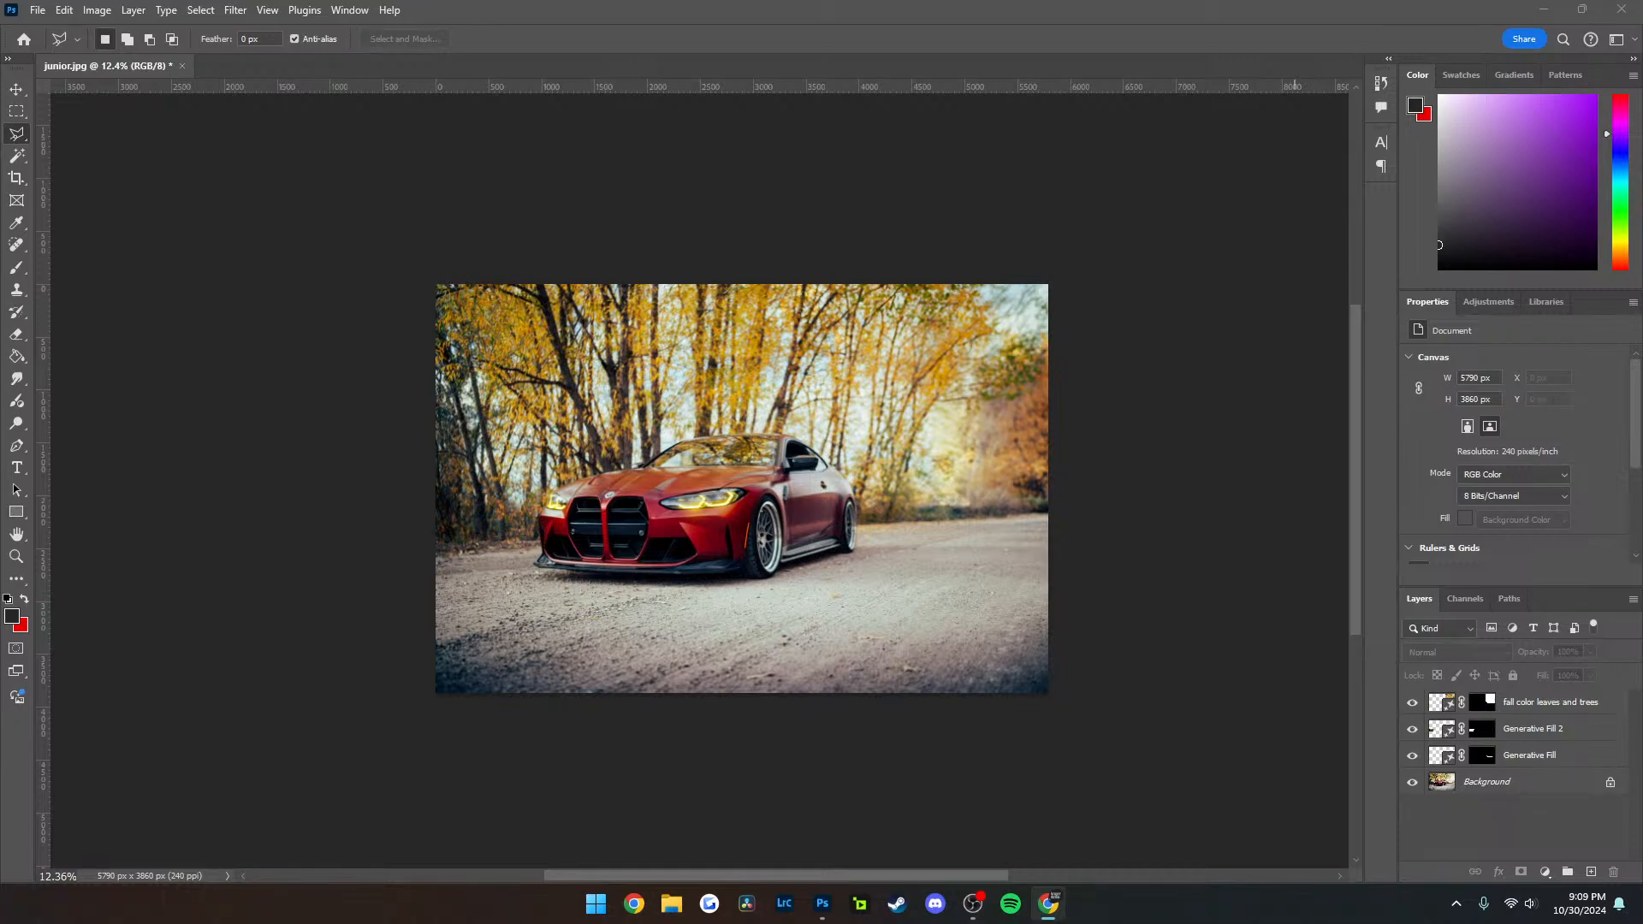
{"action": "key", "text": "super+shift+Left"}
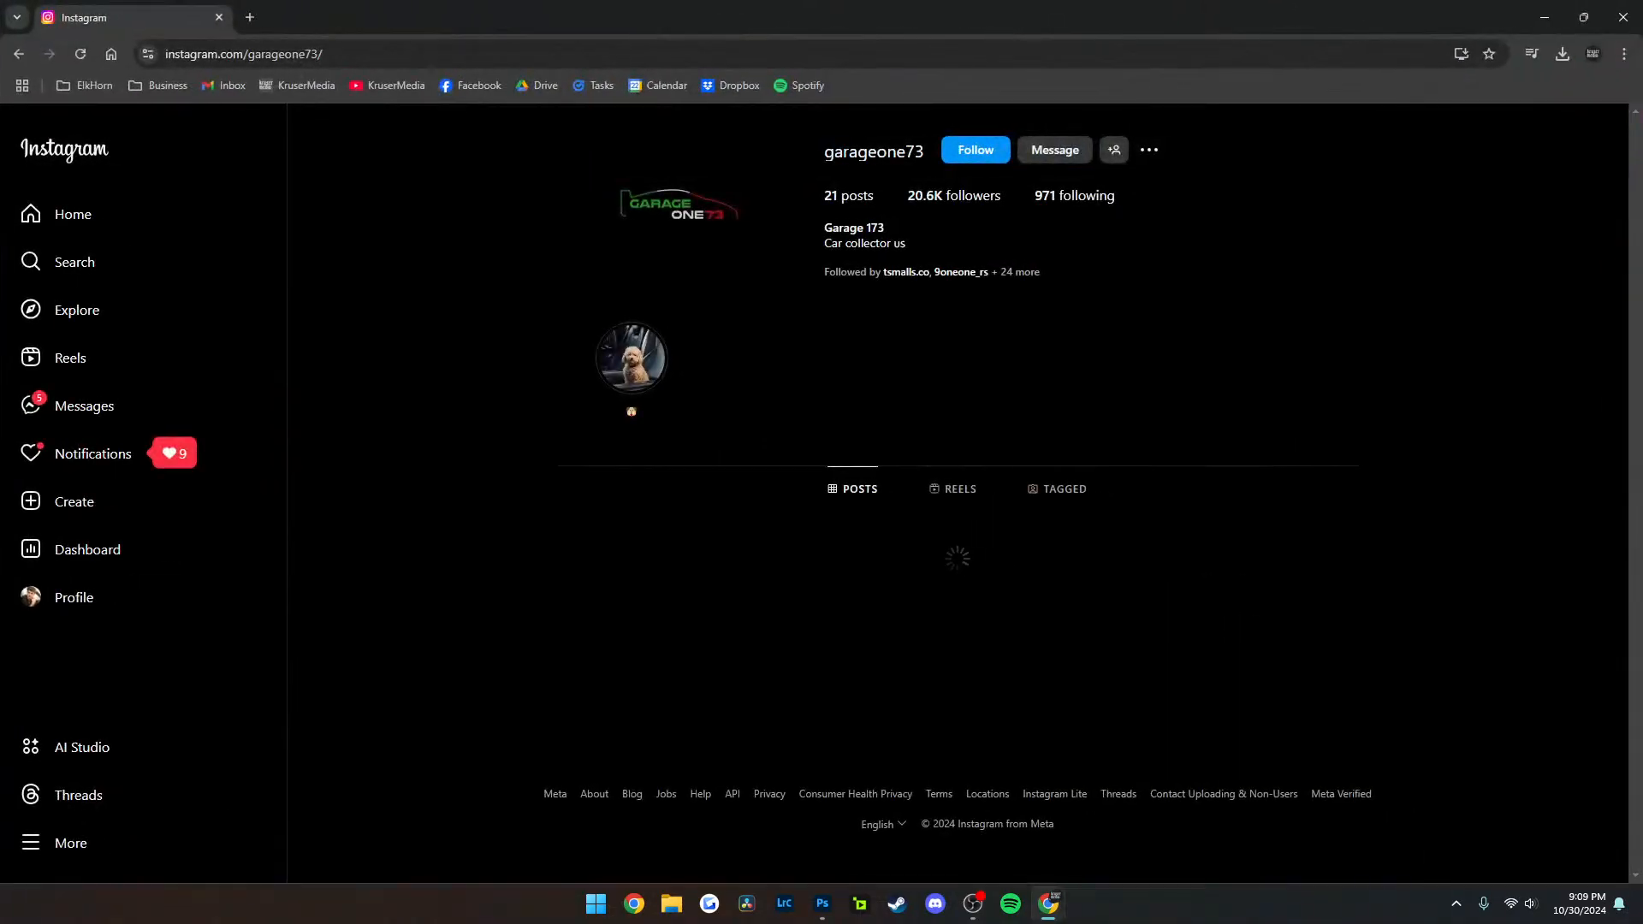
{"action": "scroll", "coordinate": [956, 493], "scroll_direction": "down", "scroll_amount": 1}
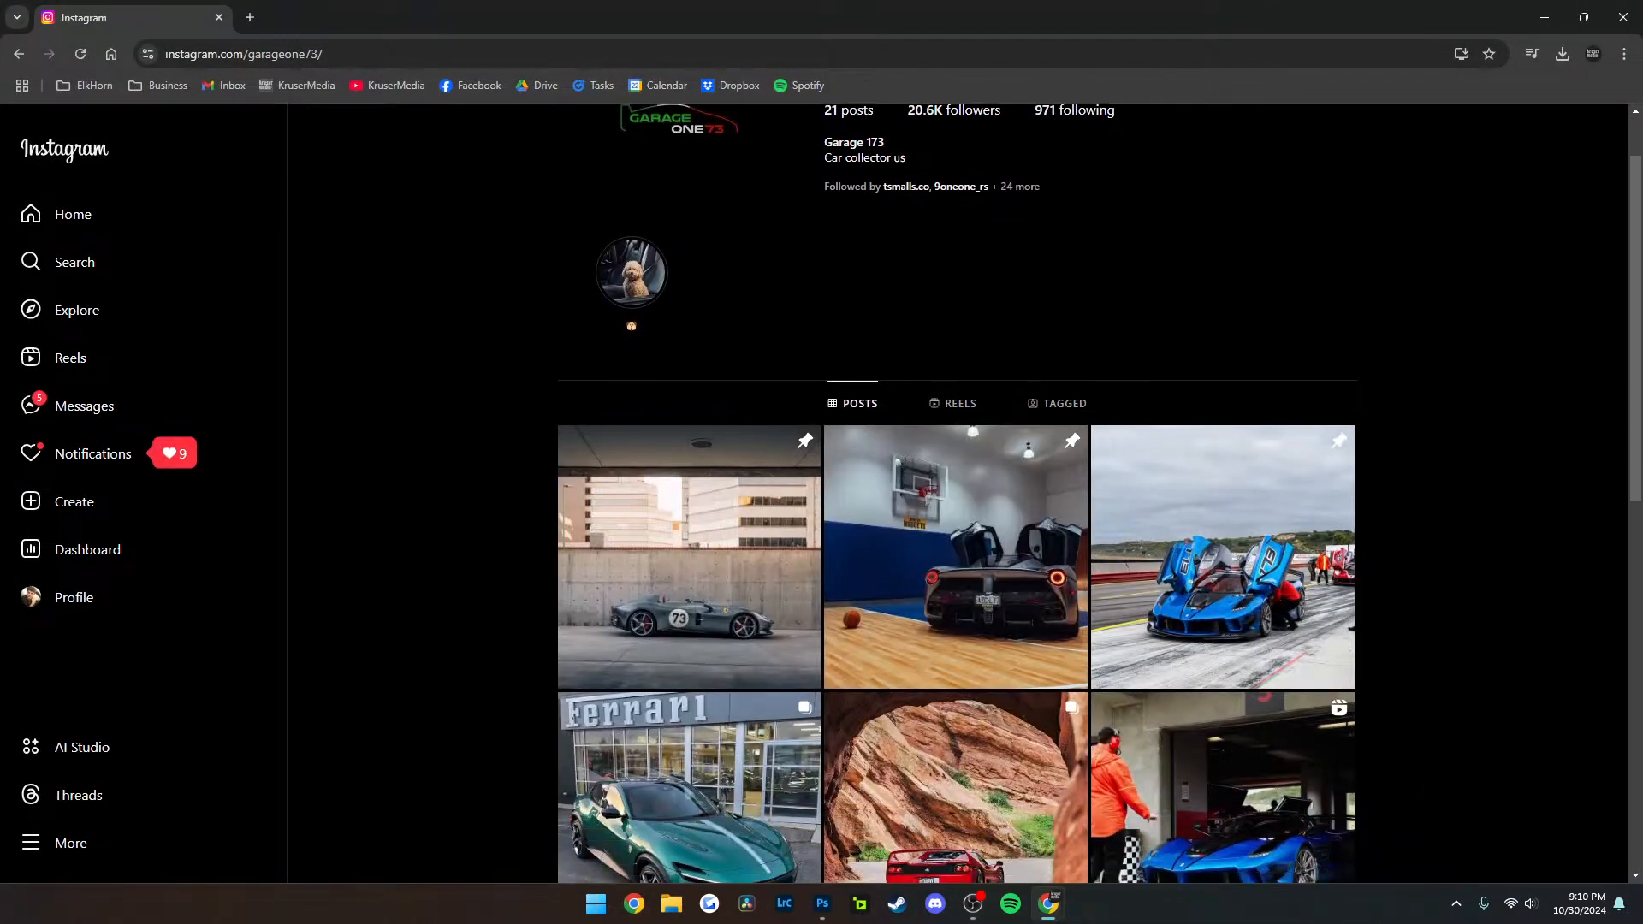
{"action": "scroll", "coordinate": [689, 514], "scroll_direction": "down", "scroll_amount": 1}
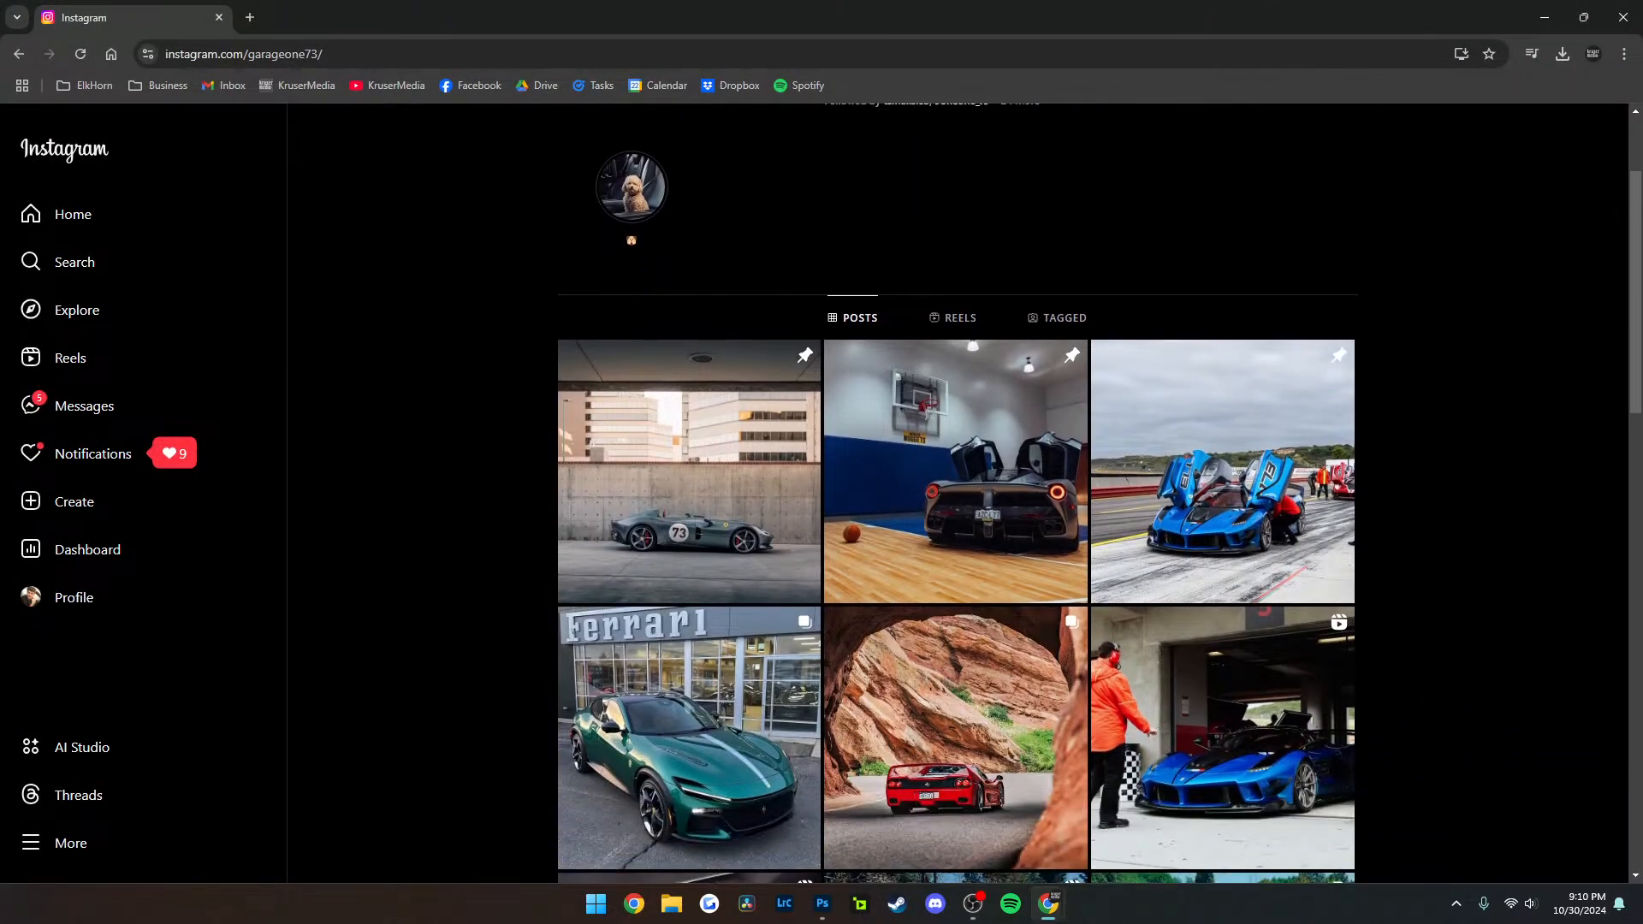
Browse further down the car collector's posts grid to the snowy rear-view Ferrari photo
{"action": "scroll", "coordinate": [688, 513], "scroll_direction": "down", "scroll_amount": 2}
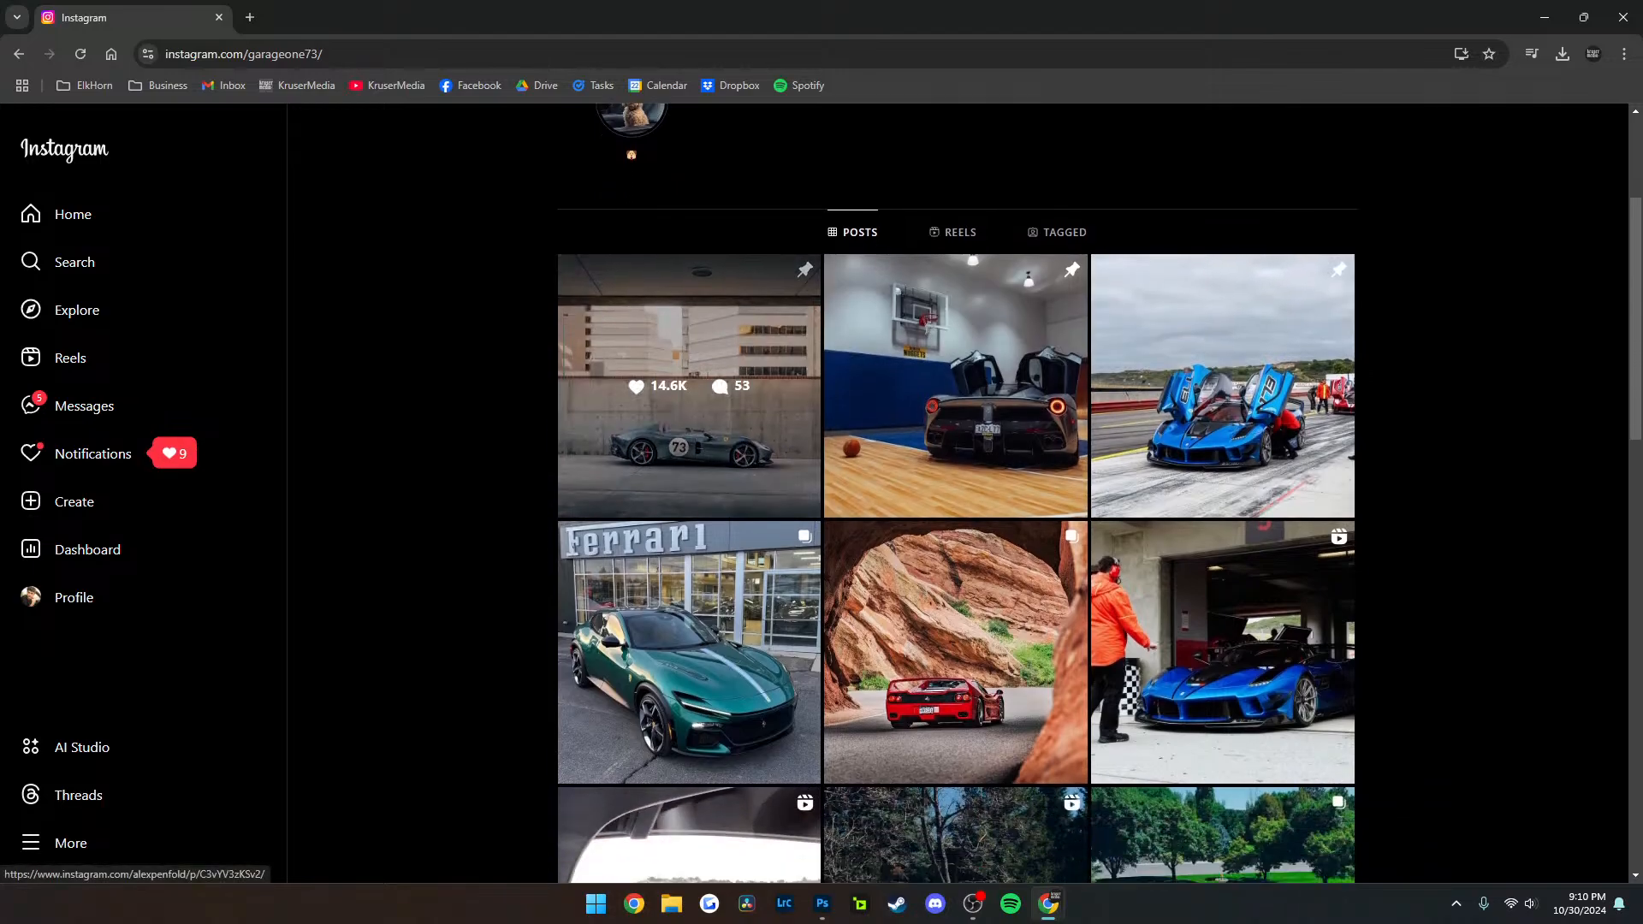
{"action": "scroll", "coordinate": [822, 556], "scroll_direction": "up", "scroll_amount": 4}
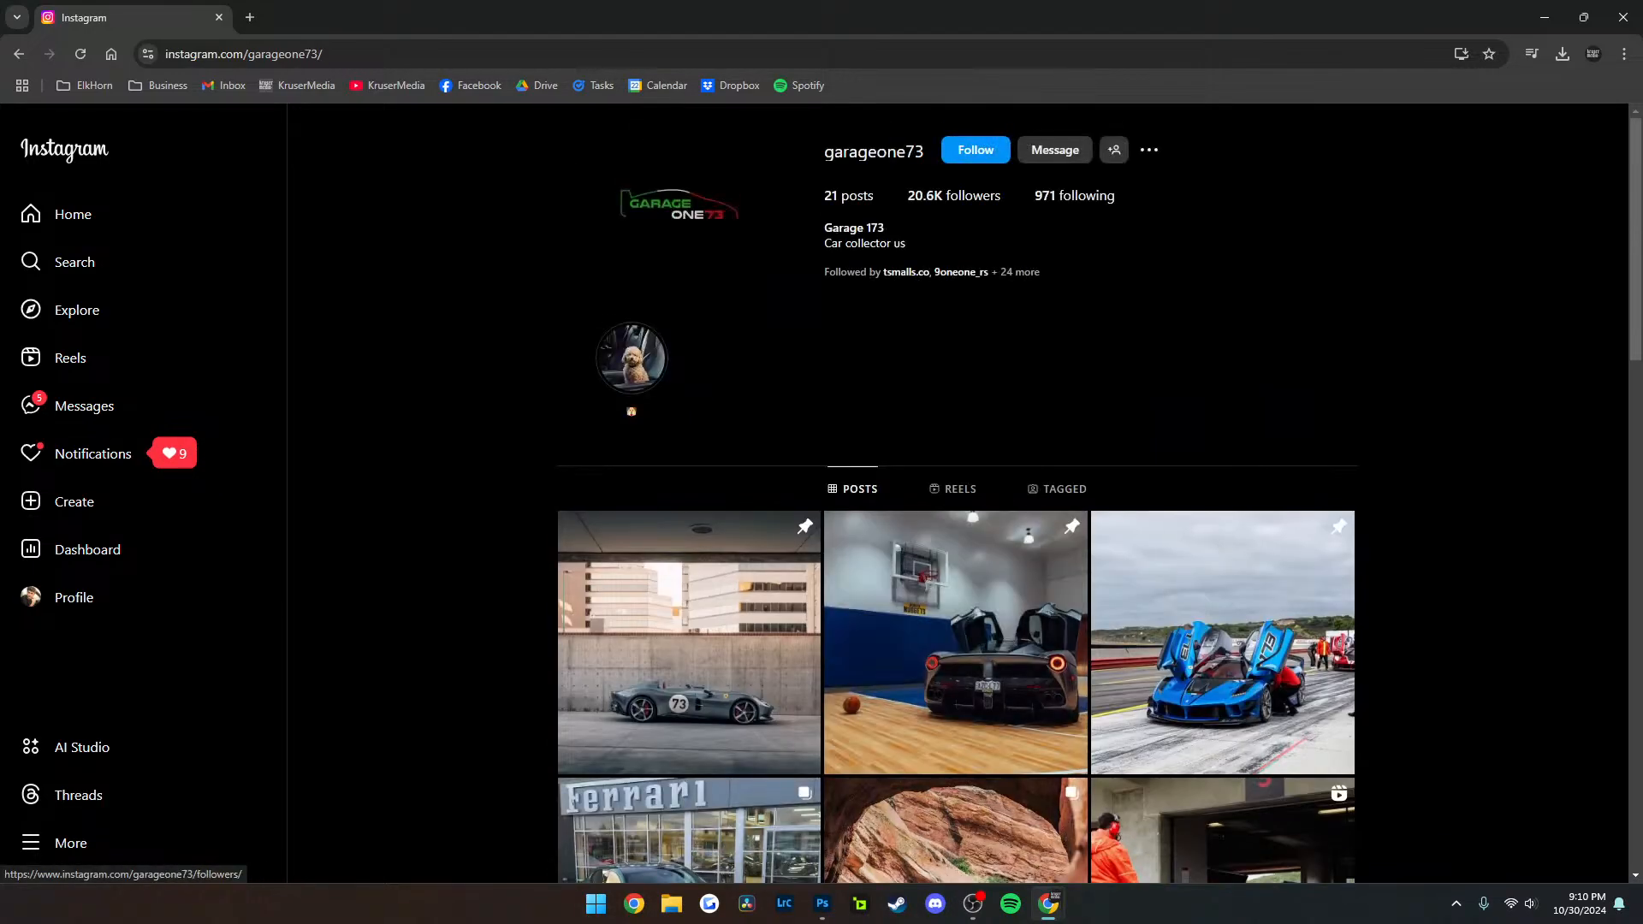
{"action": "scroll", "coordinate": [956, 513], "scroll_direction": "down", "scroll_amount": 4}
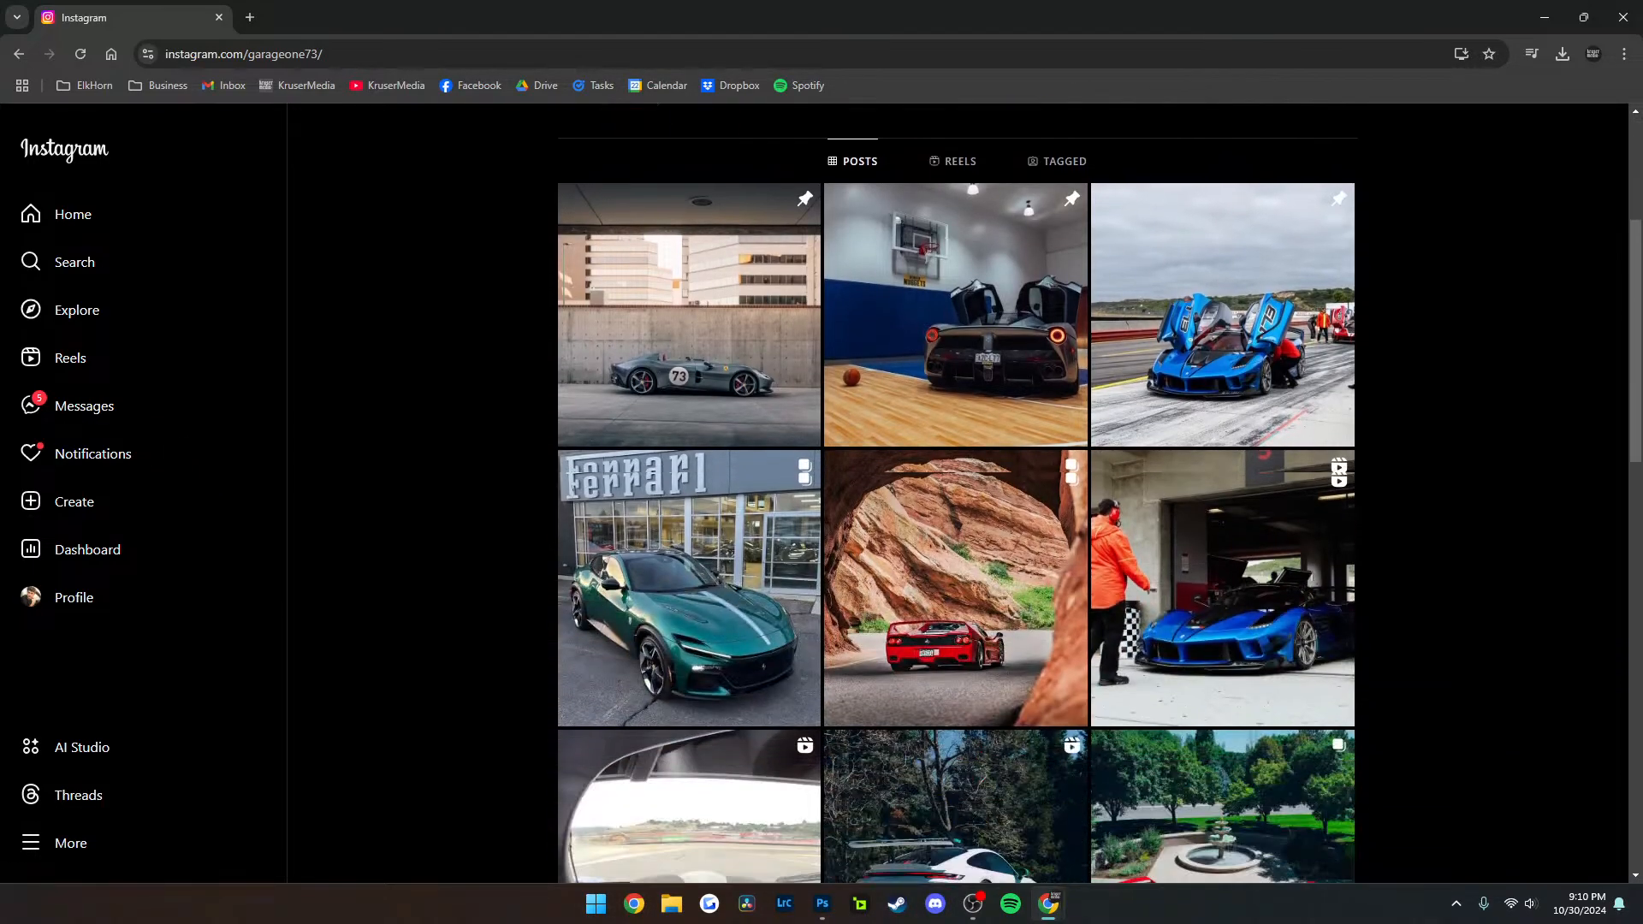
{"action": "scroll", "coordinate": [1224, 479], "scroll_direction": "down", "scroll_amount": 1}
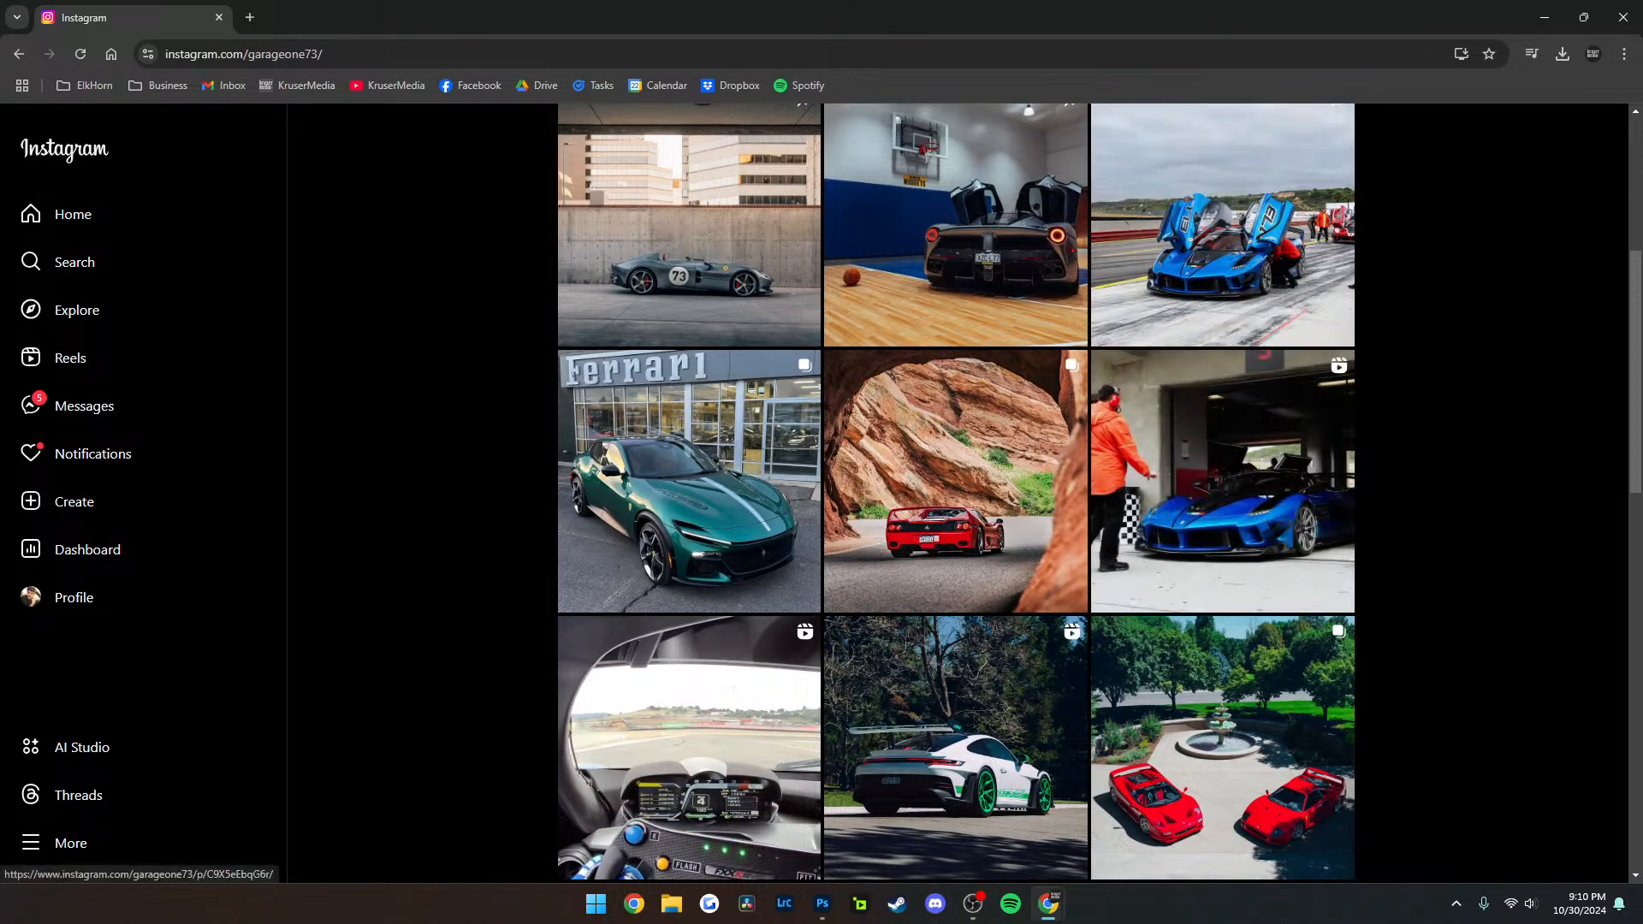
{"action": "scroll", "coordinate": [956, 493], "scroll_direction": "down", "scroll_amount": 2}
{"action": "scroll", "coordinate": [956, 493], "scroll_direction": "down", "scroll_amount": 1}
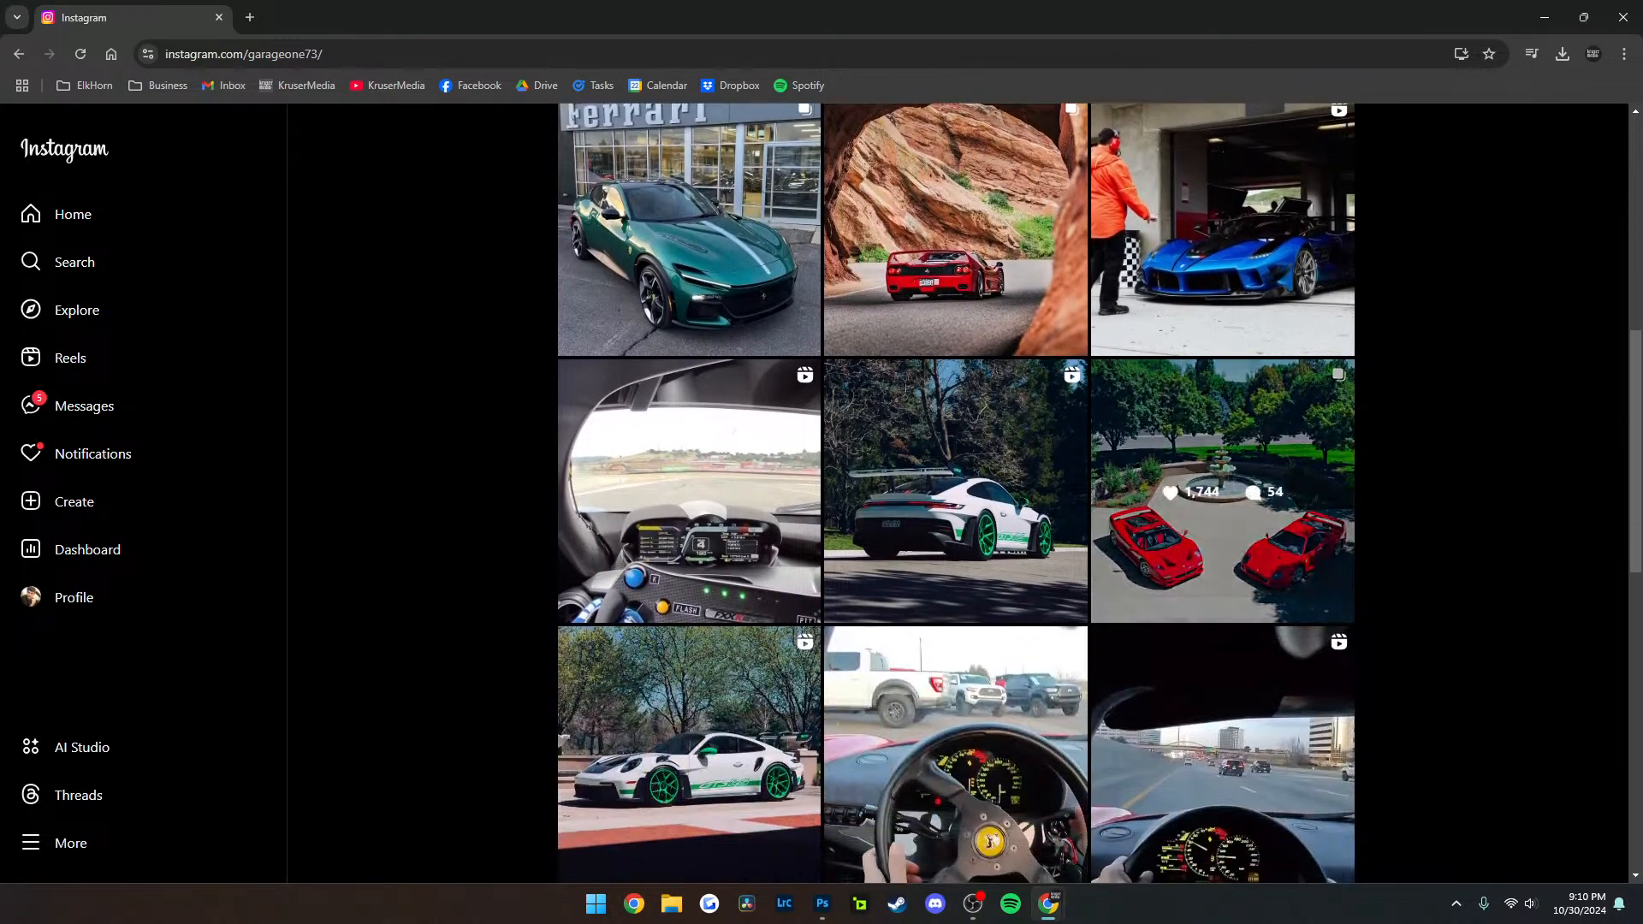
{"action": "scroll", "coordinate": [955, 492], "scroll_direction": "down", "scroll_amount": 1}
{"action": "scroll", "coordinate": [956, 493], "scroll_direction": "down", "scroll_amount": 5}
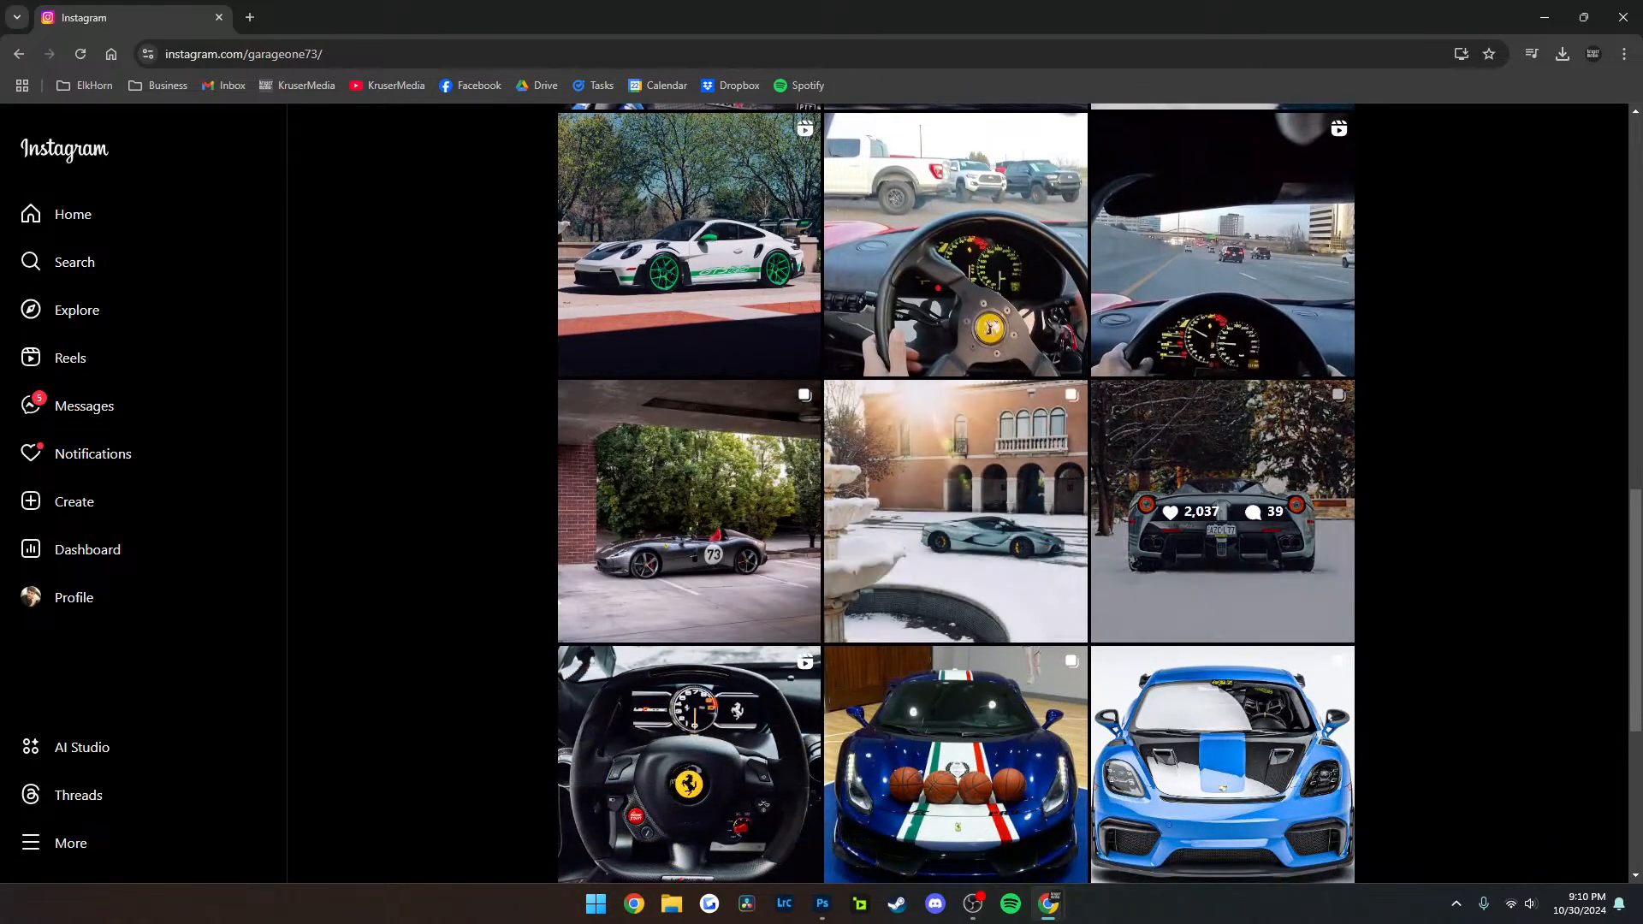
Open the Christmas Ferrari post, view all the photos in its carousel, and look over the comments
{"action": "left_click", "coordinate": [1223, 511]}
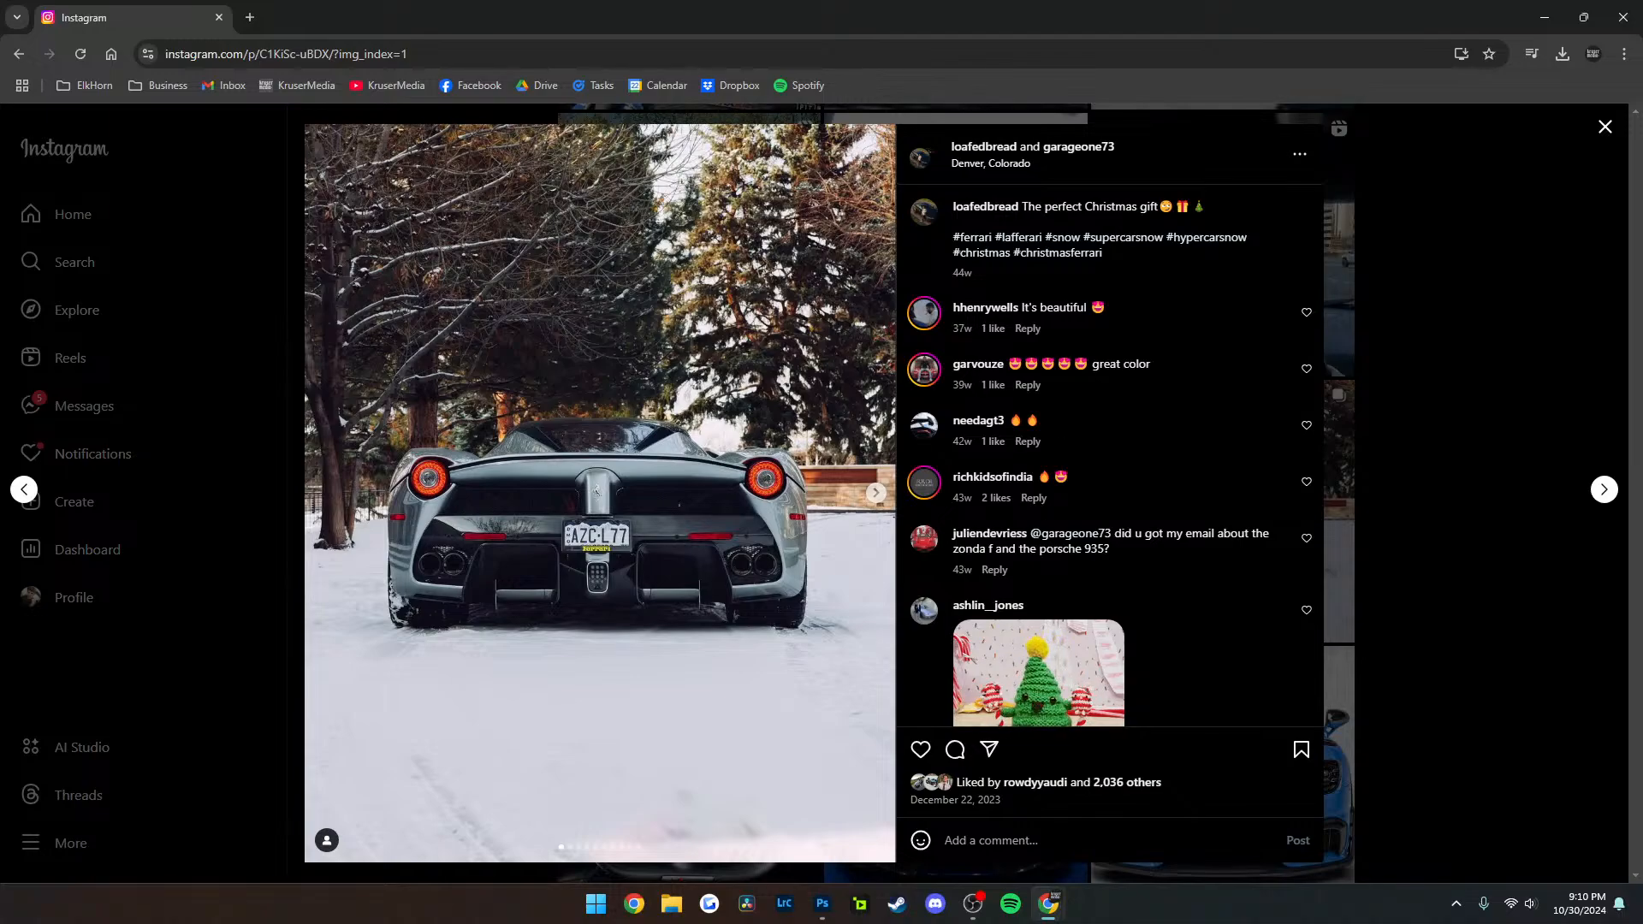
{"action": "key", "text": "Right"}
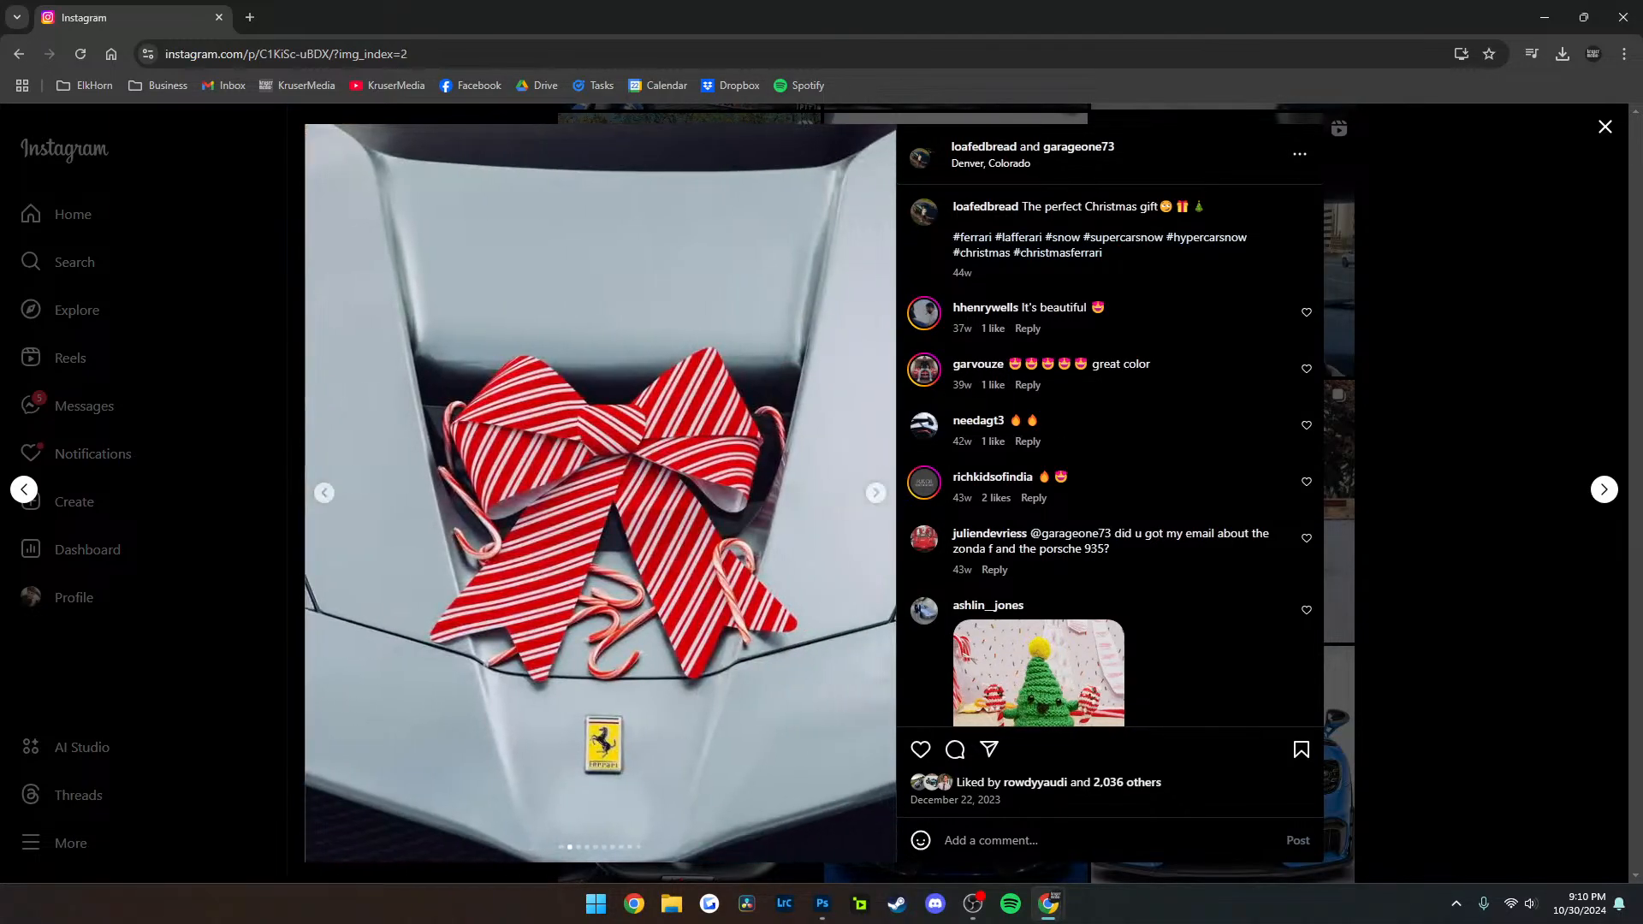
{"action": "key", "text": "Right"}
{"action": "key", "text": "Right"}
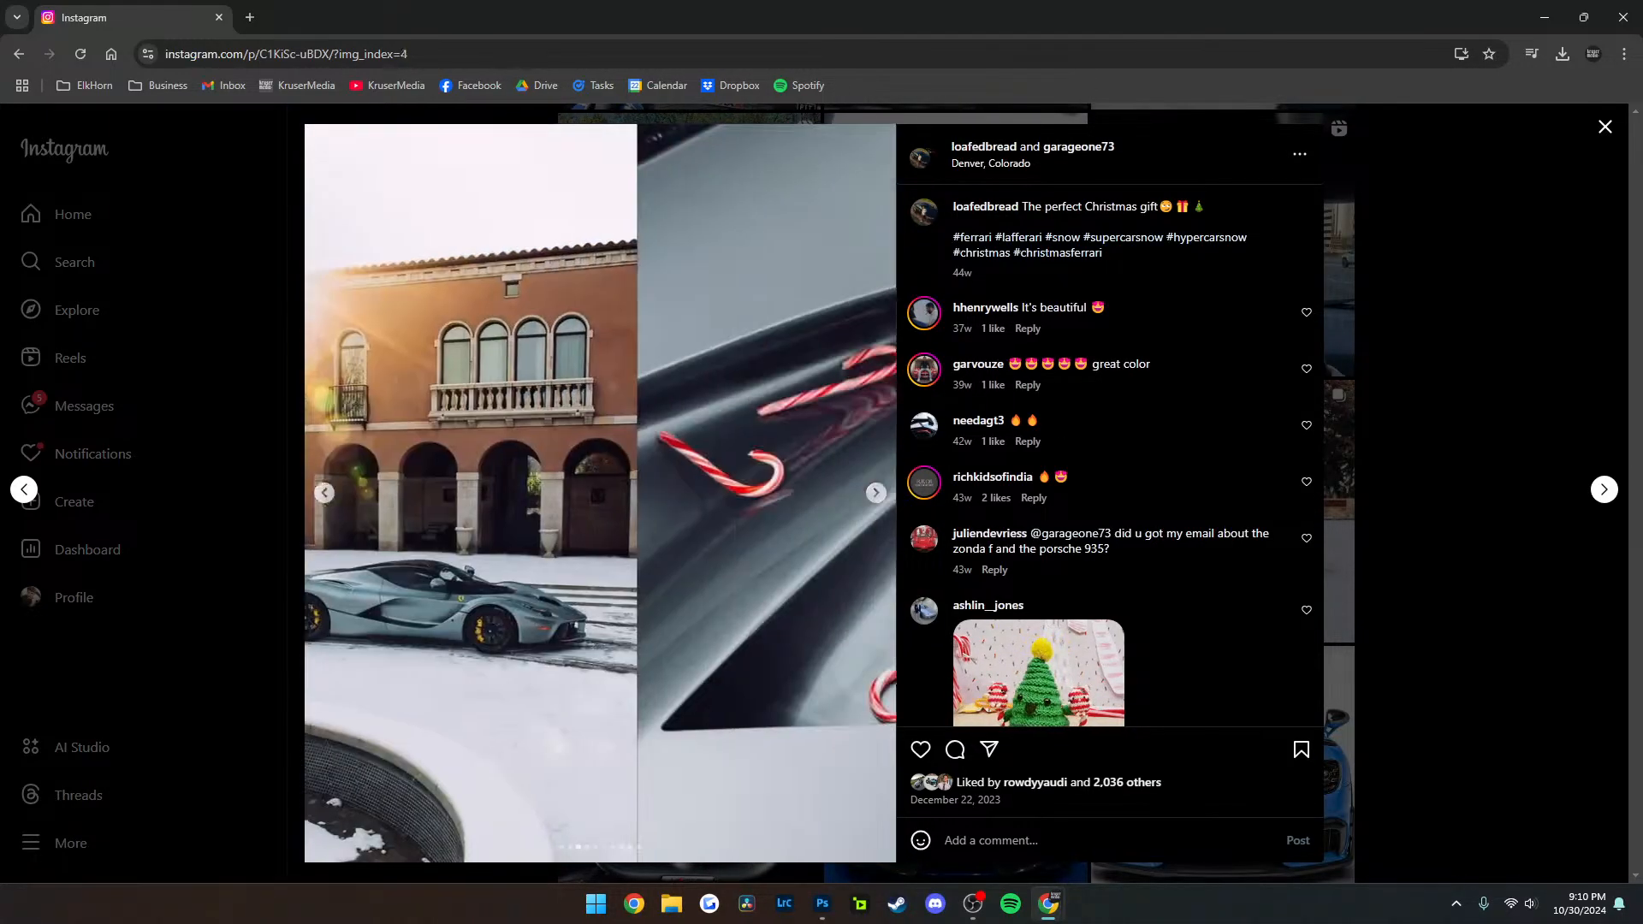
{"action": "key", "text": "Right"}
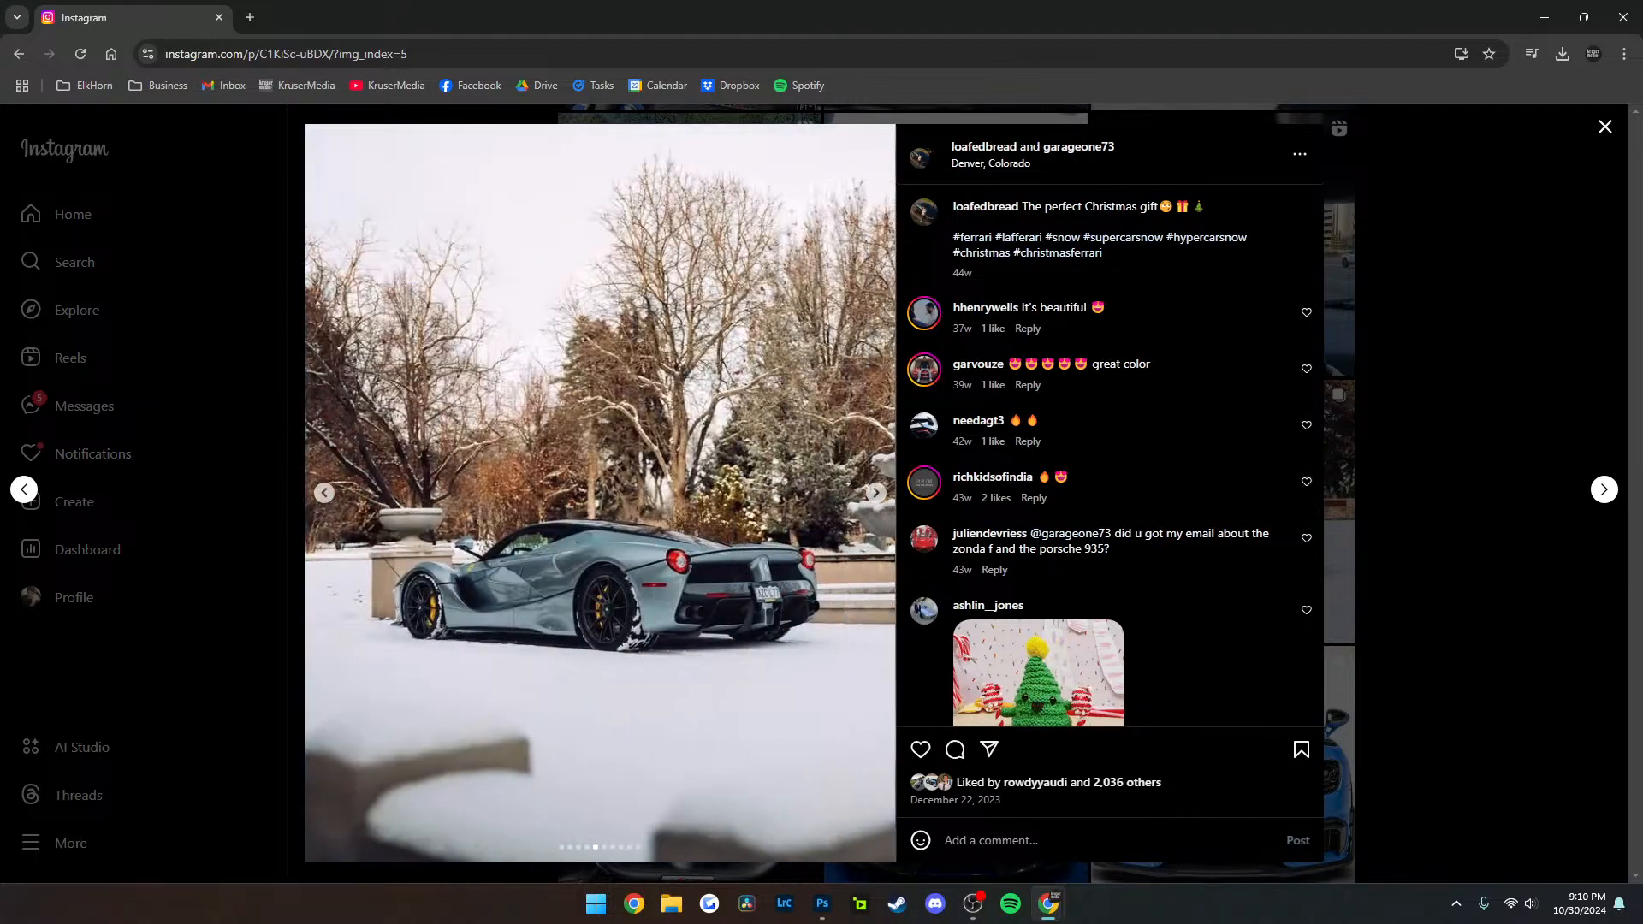
{"action": "key", "text": "Right"}
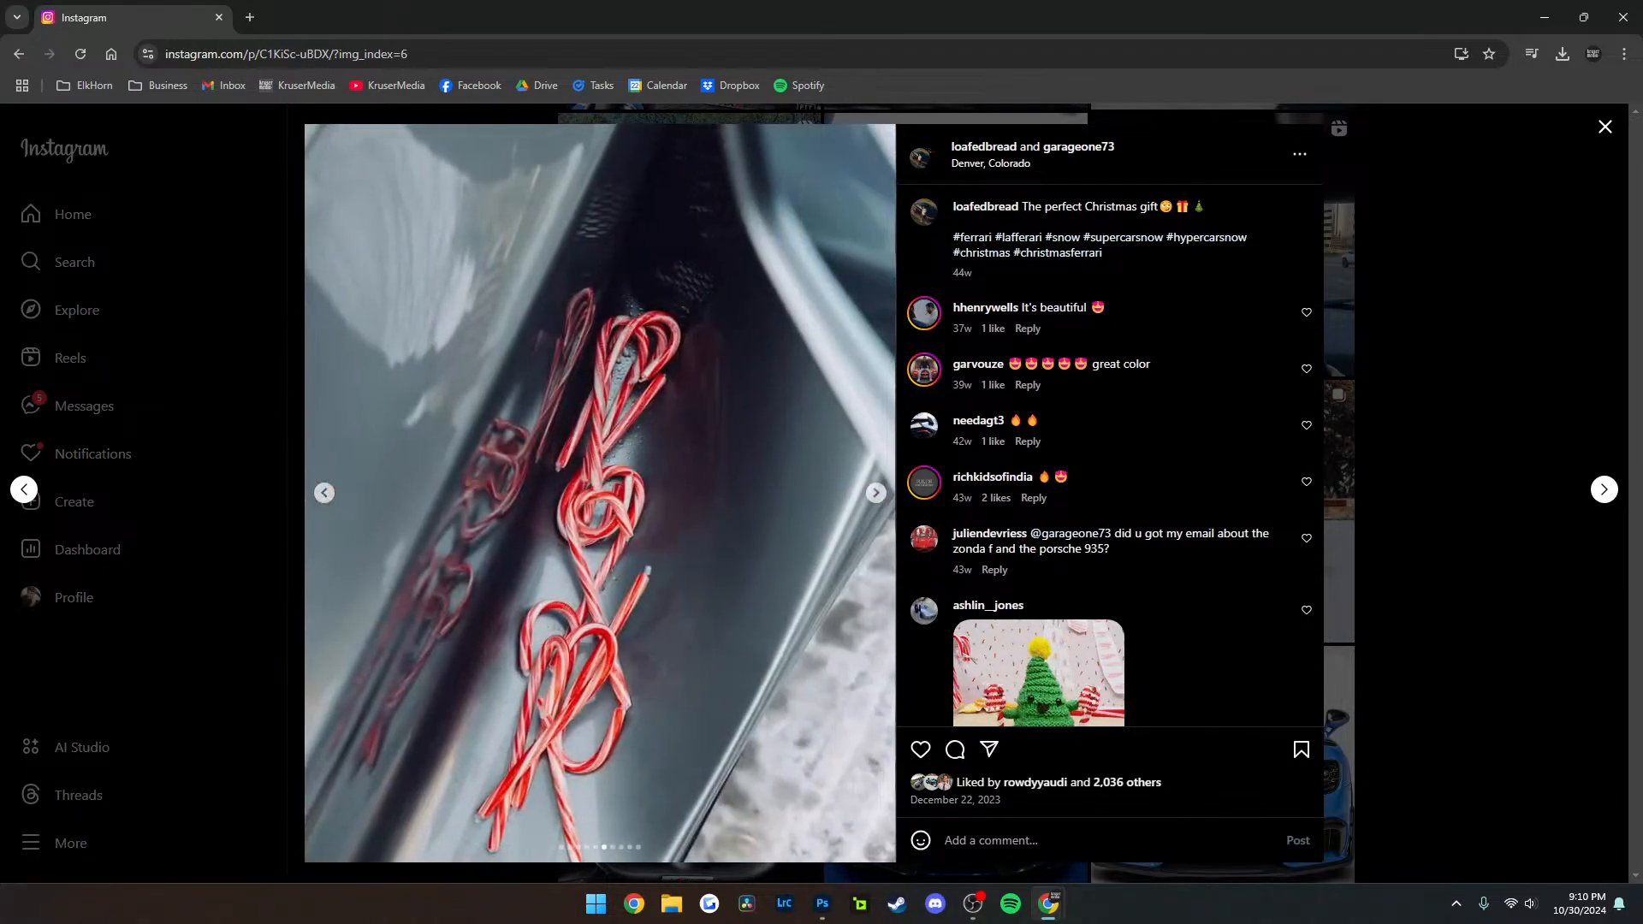
{"action": "key", "text": "Right"}
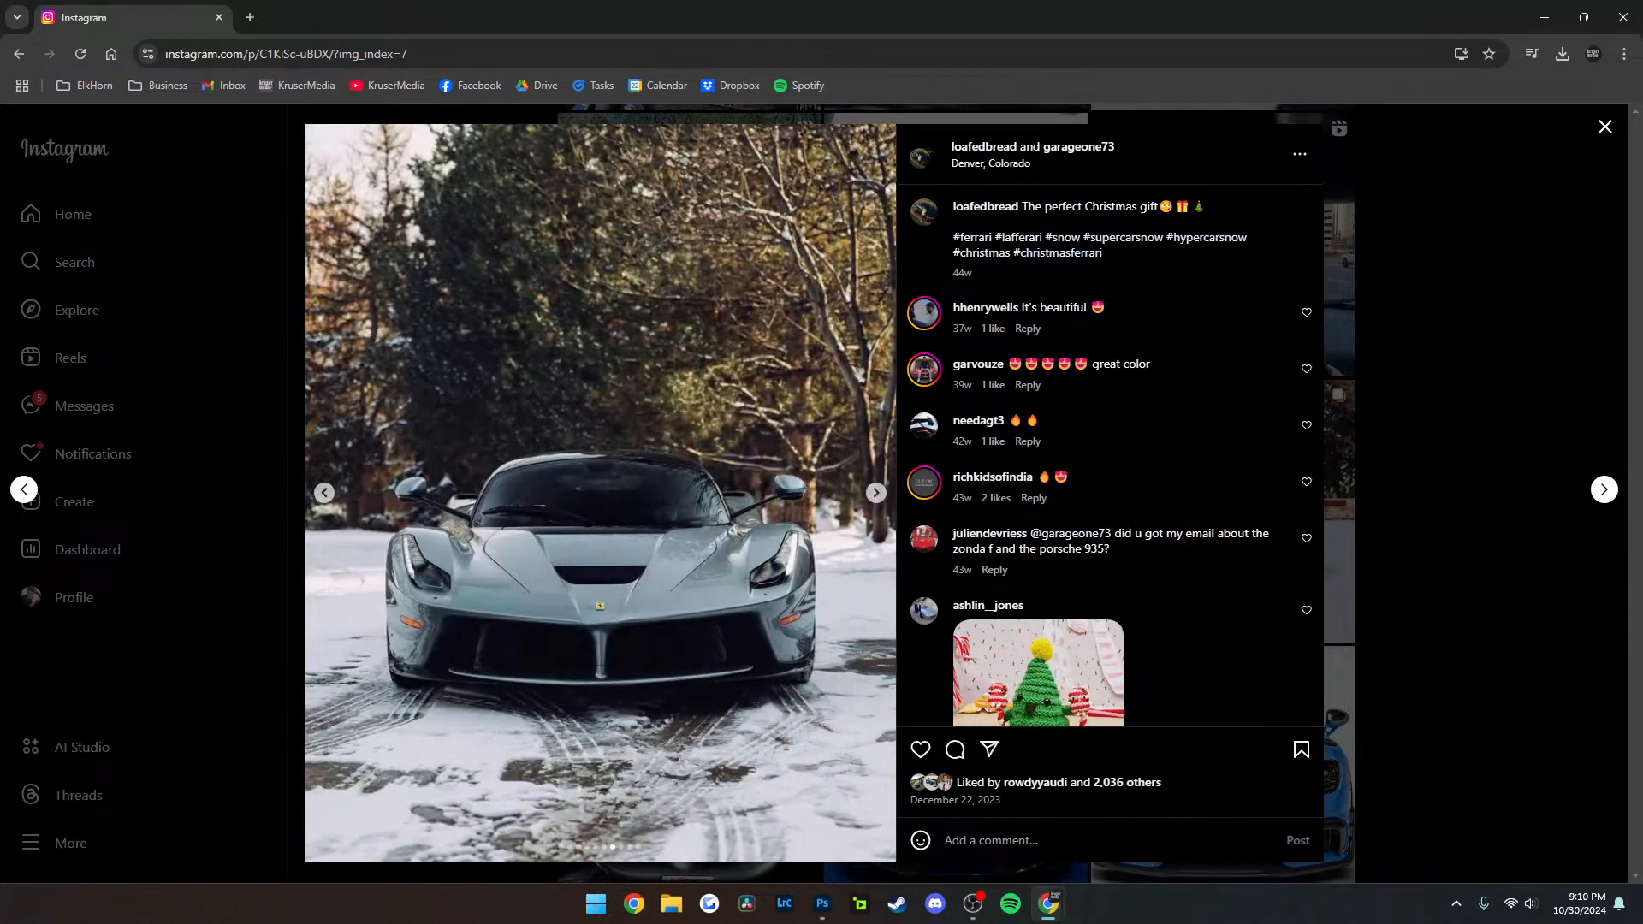
{"action": "key", "text": "Right"}
{"action": "key", "text": "Right"}
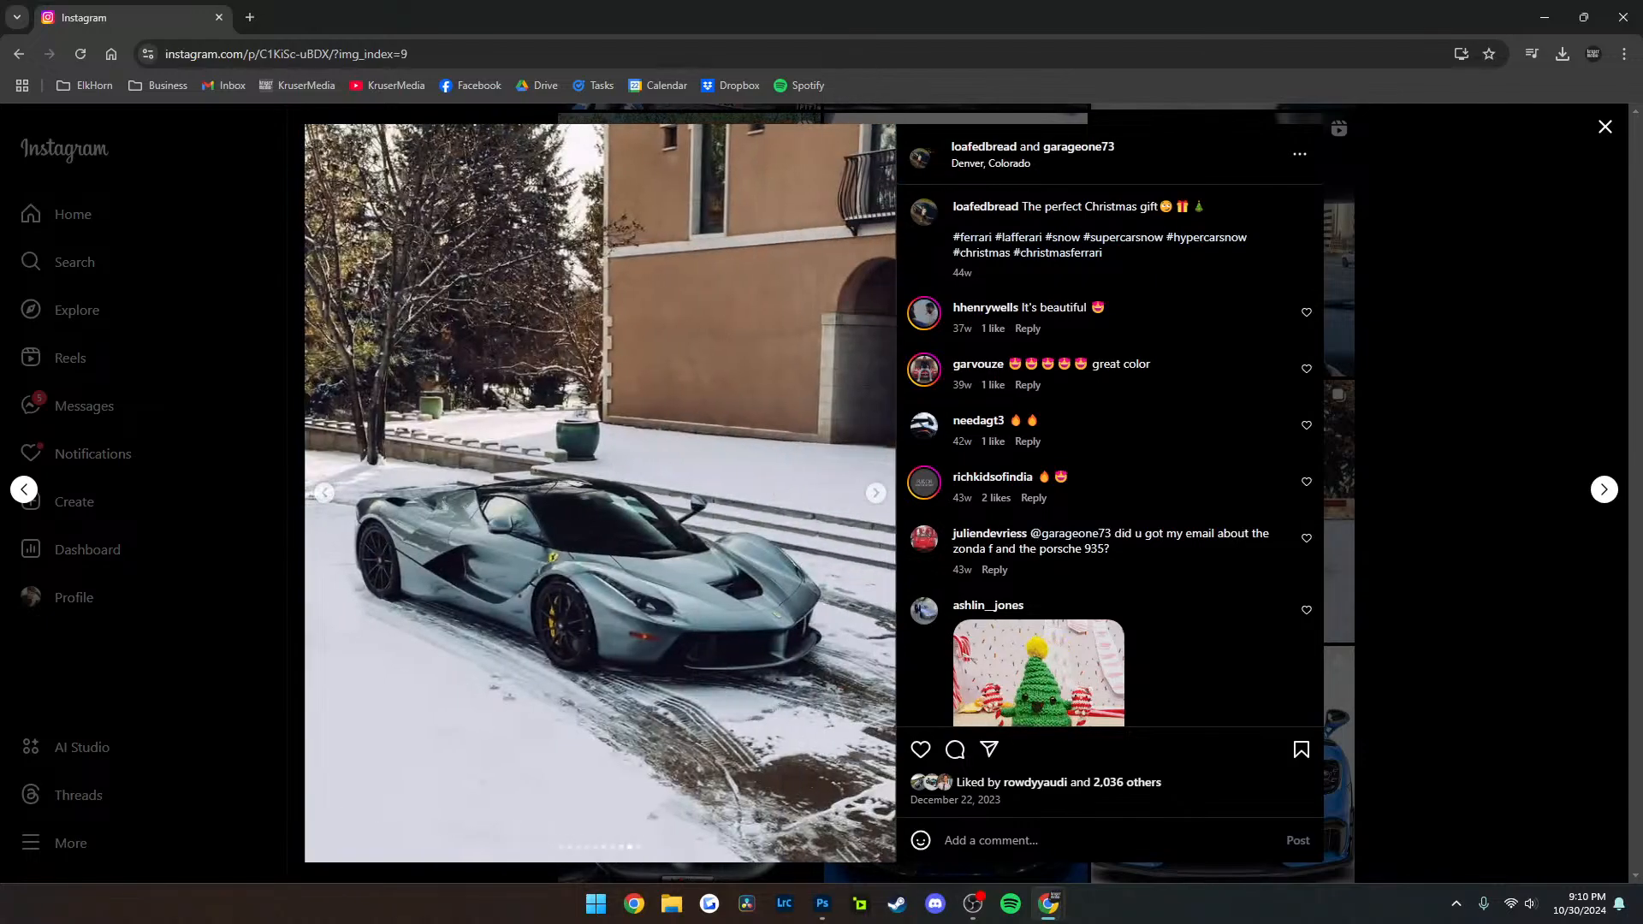
{"action": "key", "text": "Right"}
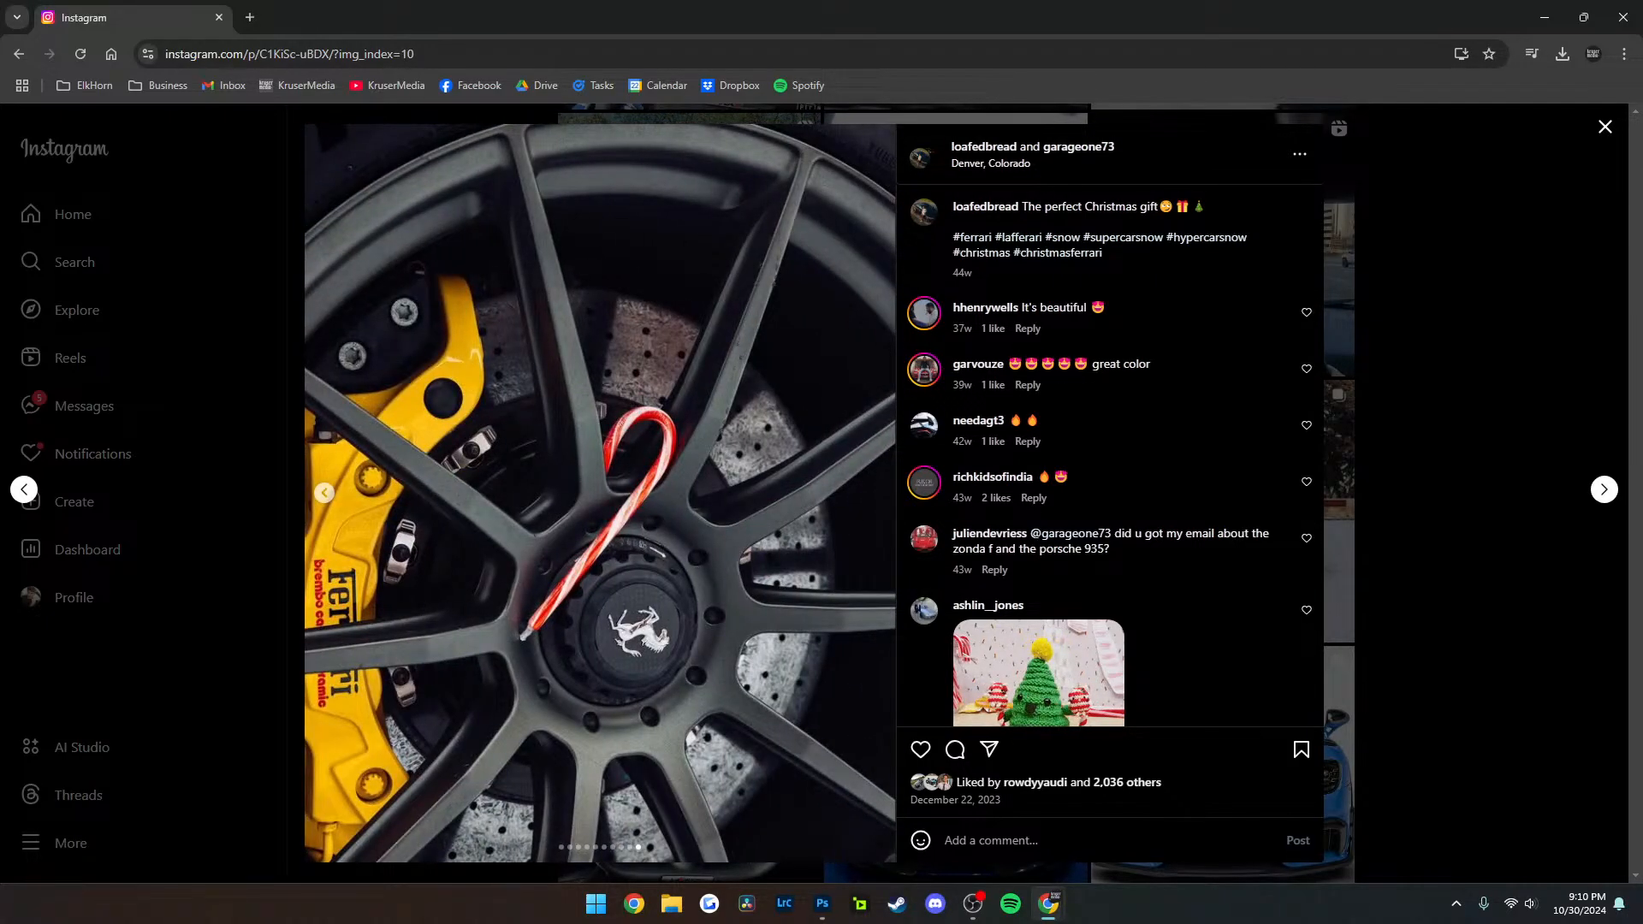
{"action": "scroll", "coordinate": [1109, 454], "scroll_direction": "down", "scroll_amount": 8}
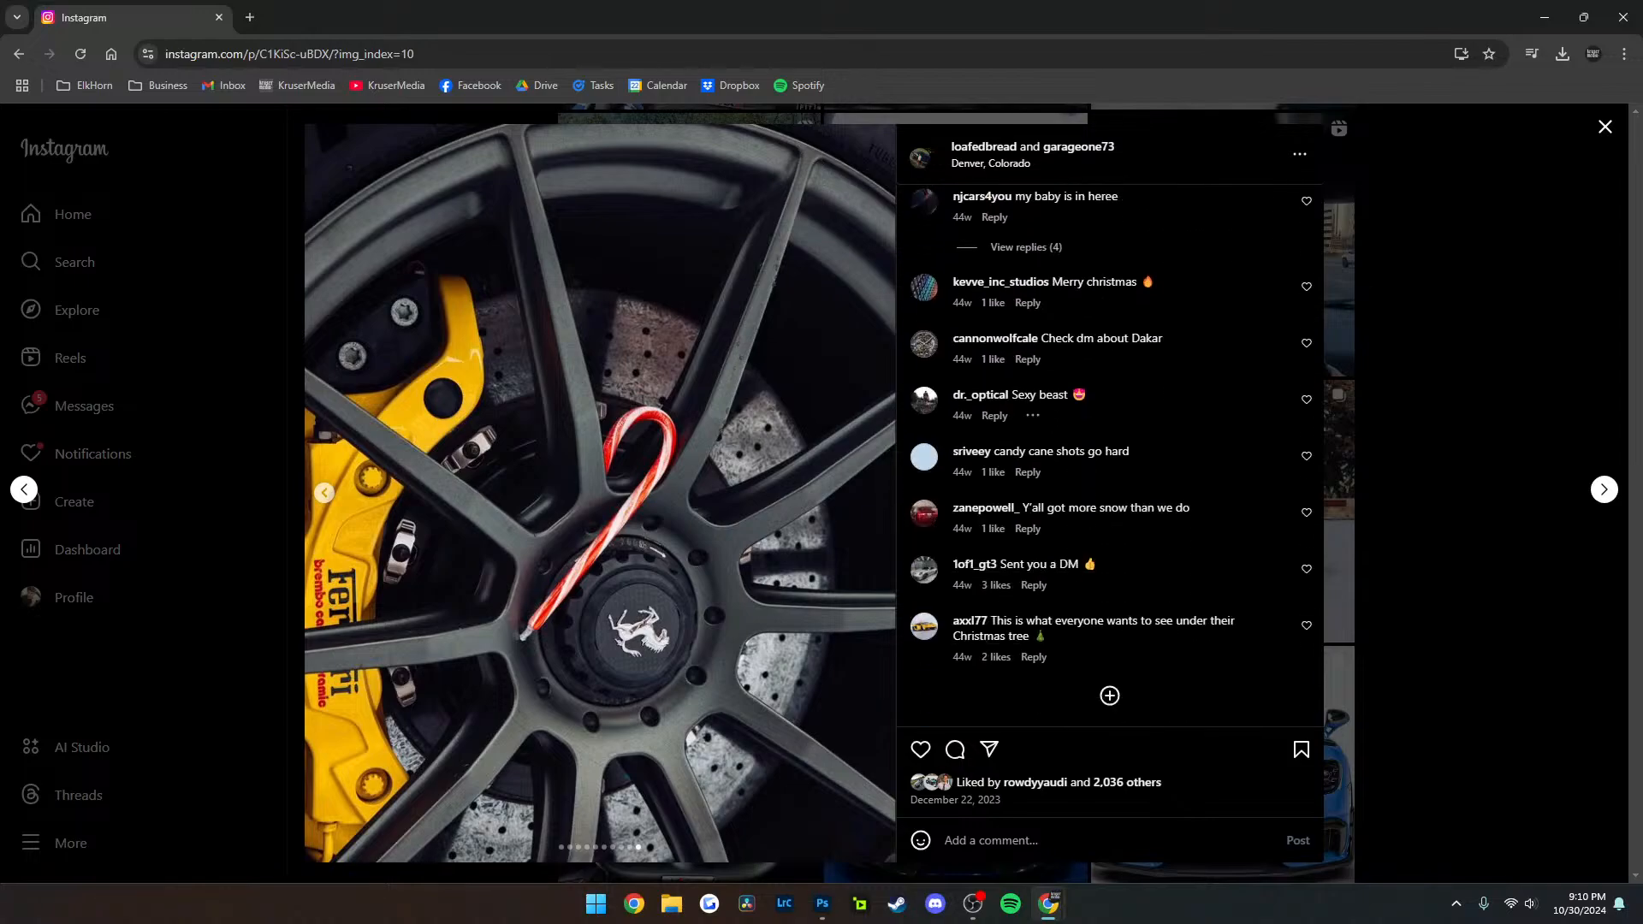
{"action": "scroll", "coordinate": [1110, 454], "scroll_direction": "up", "scroll_amount": 8}
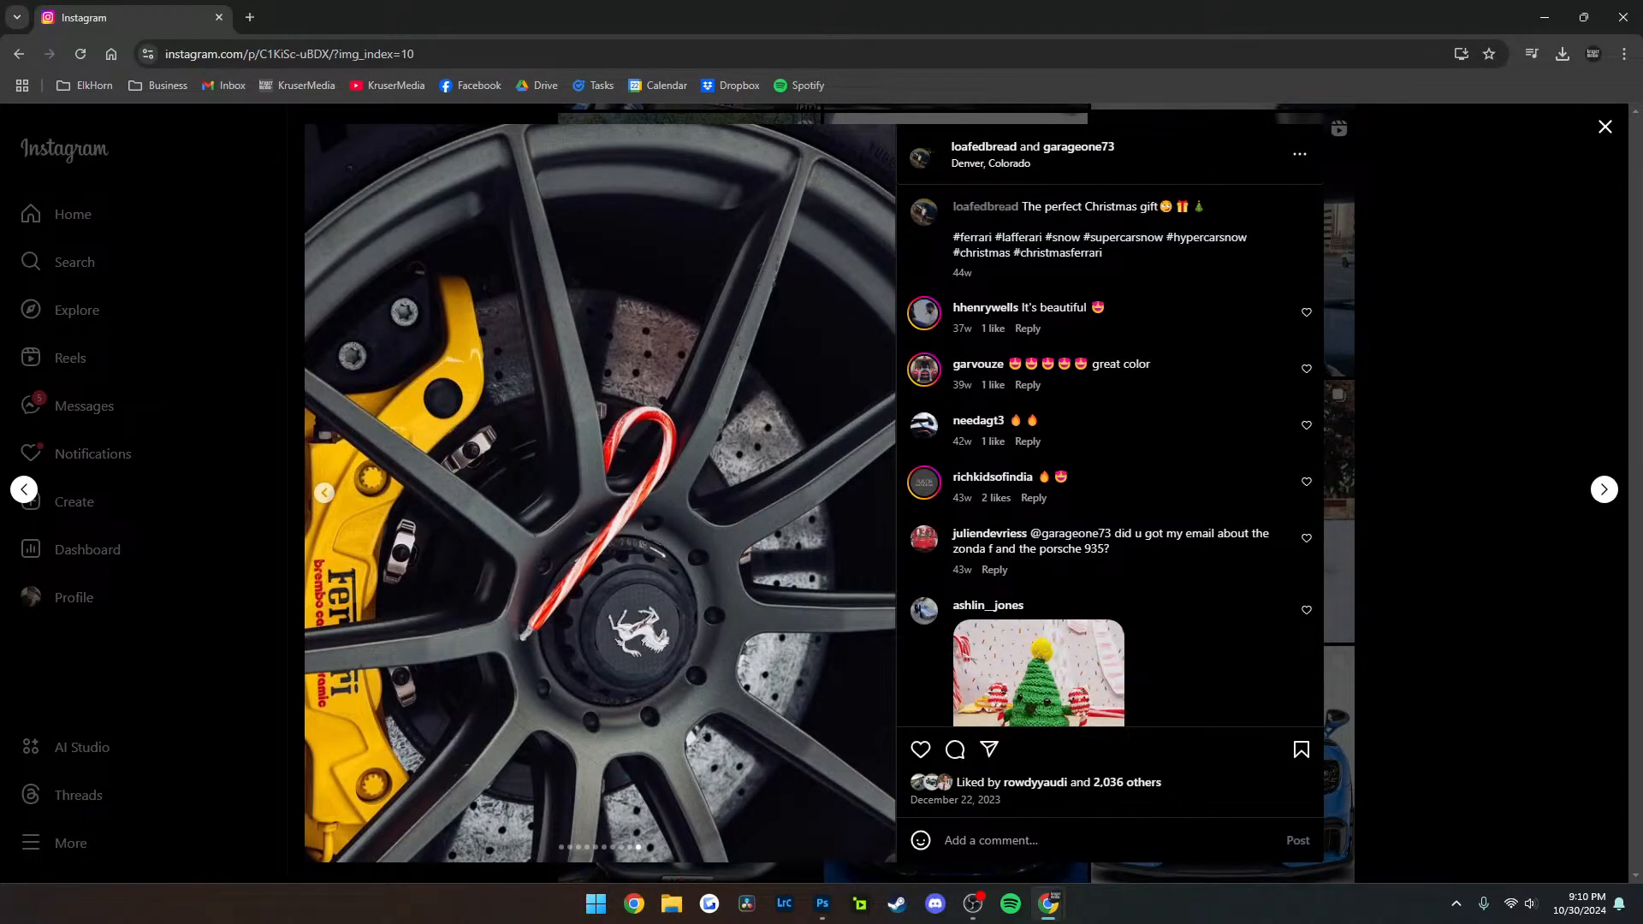
Look through the posts on the photographer's profile credited in the caption, including the pinned photo of two red Ferraris by a fountain
{"action": "mouse_move", "coordinate": [984, 206]}
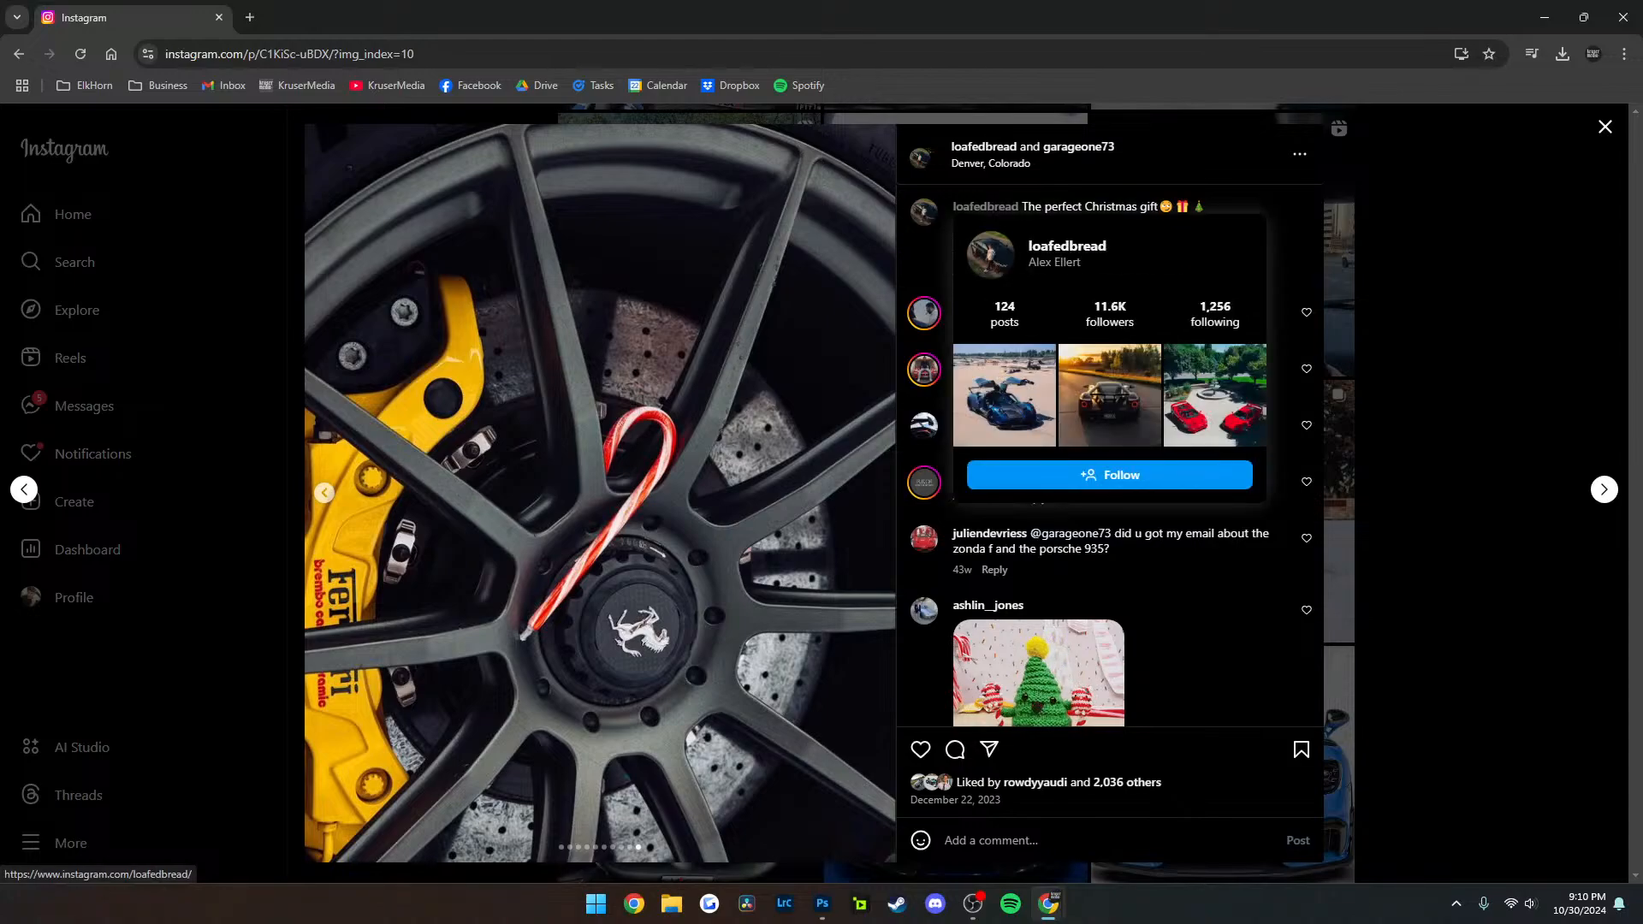
{"action": "left_click", "coordinate": [984, 206]}
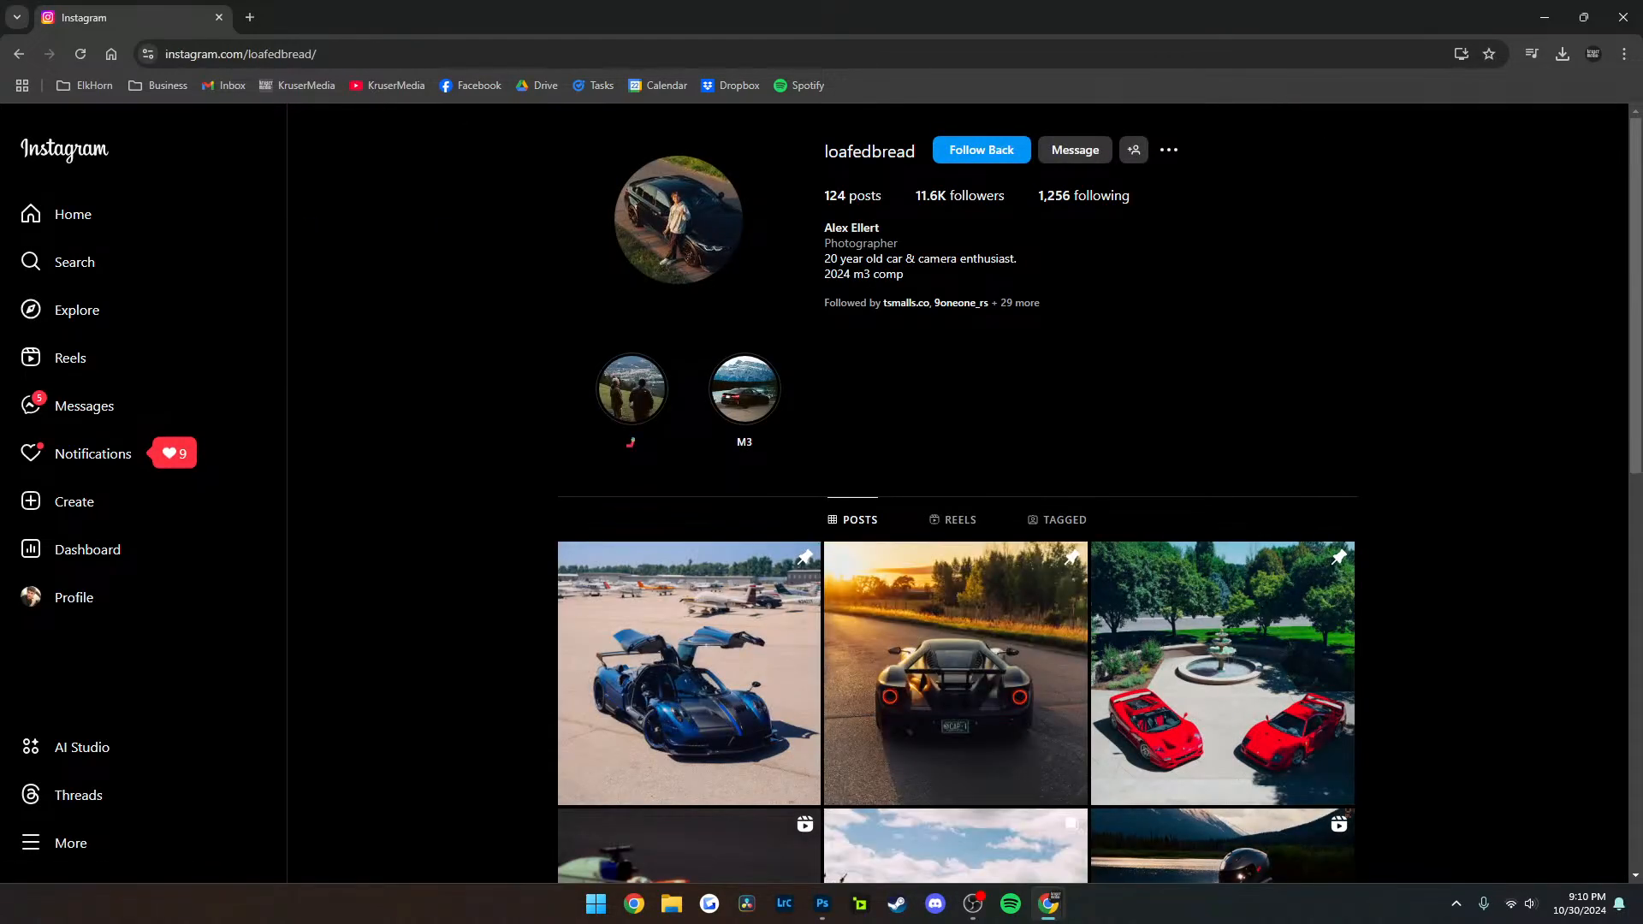
{"action": "scroll", "coordinate": [689, 417], "scroll_direction": "down", "scroll_amount": 3}
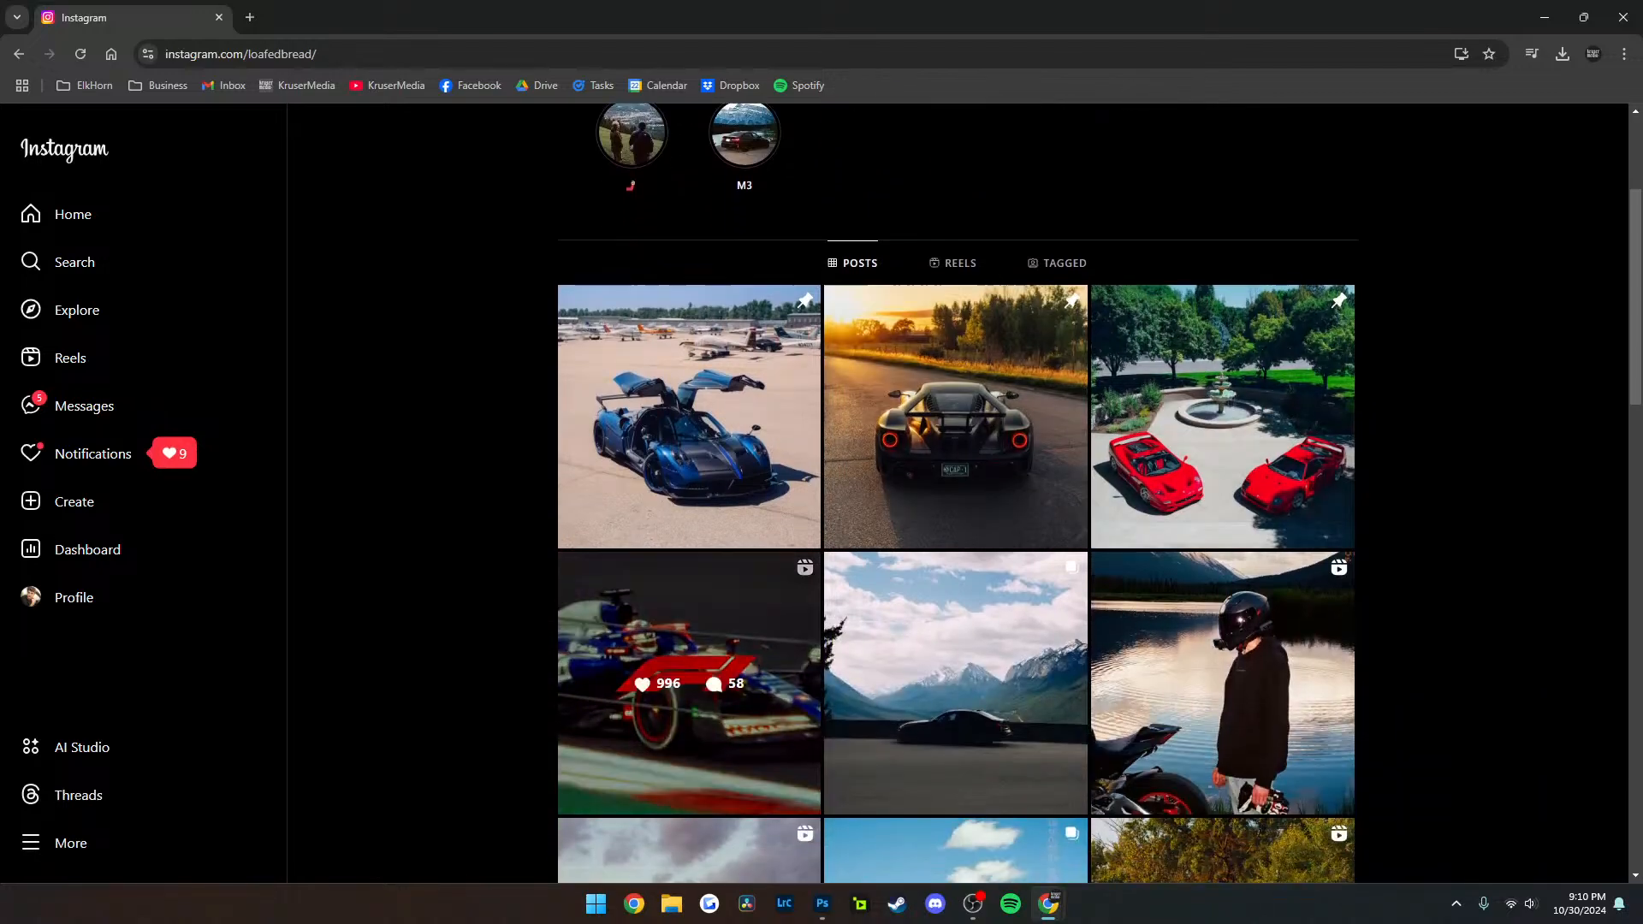
{"action": "scroll", "coordinate": [956, 417], "scroll_direction": "down", "scroll_amount": 4}
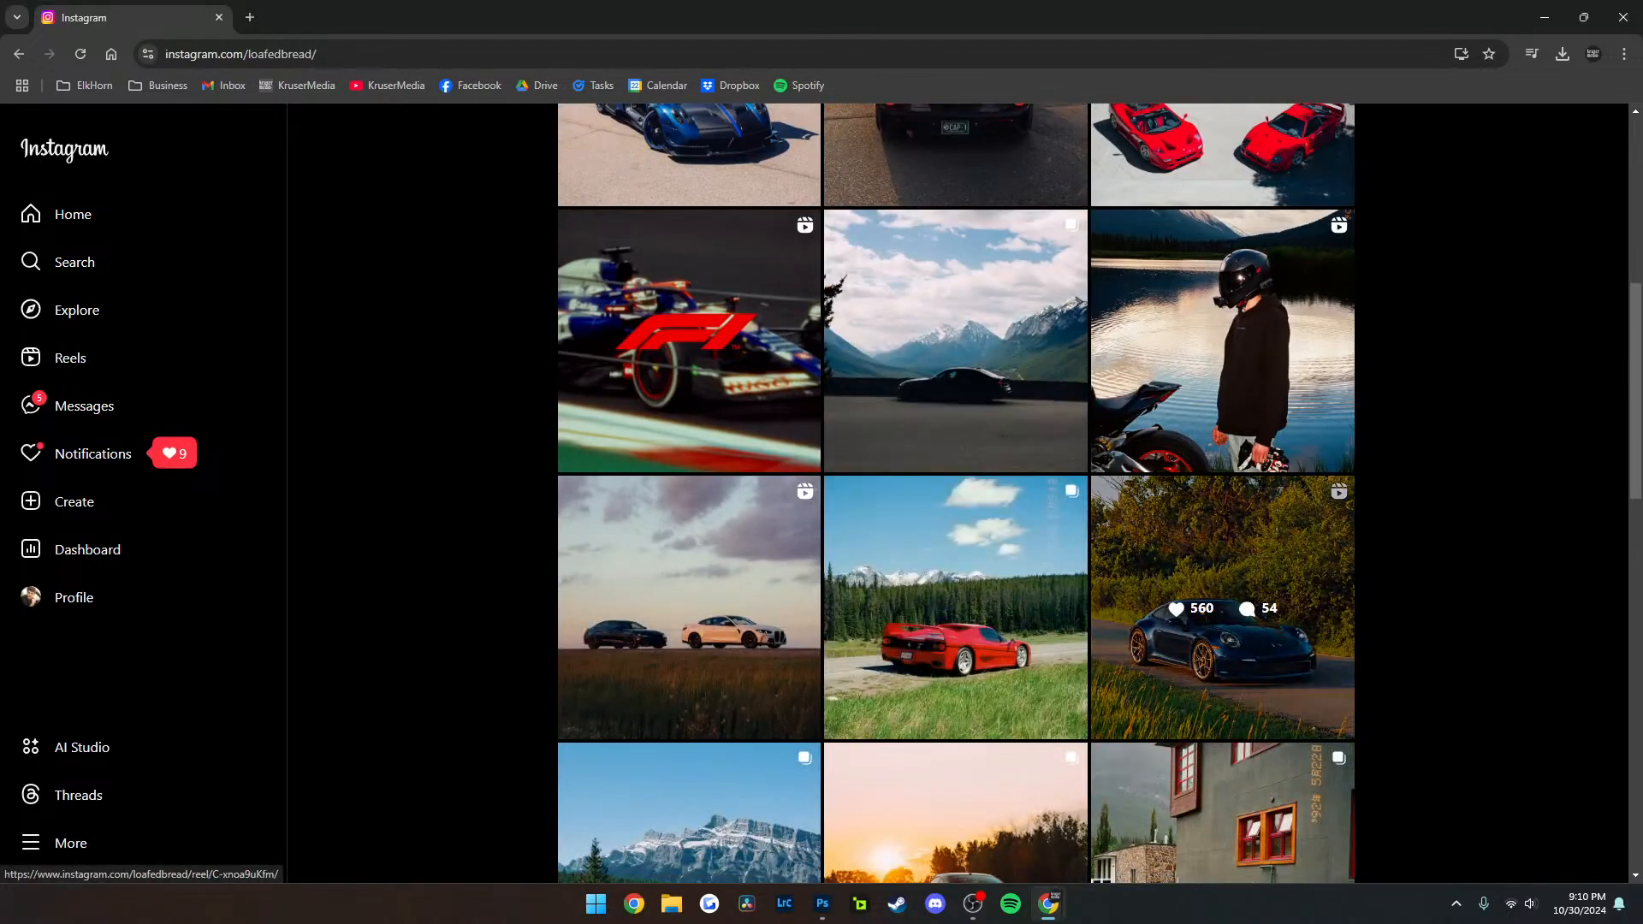
{"action": "scroll", "coordinate": [956, 522], "scroll_direction": "down", "scroll_amount": 1}
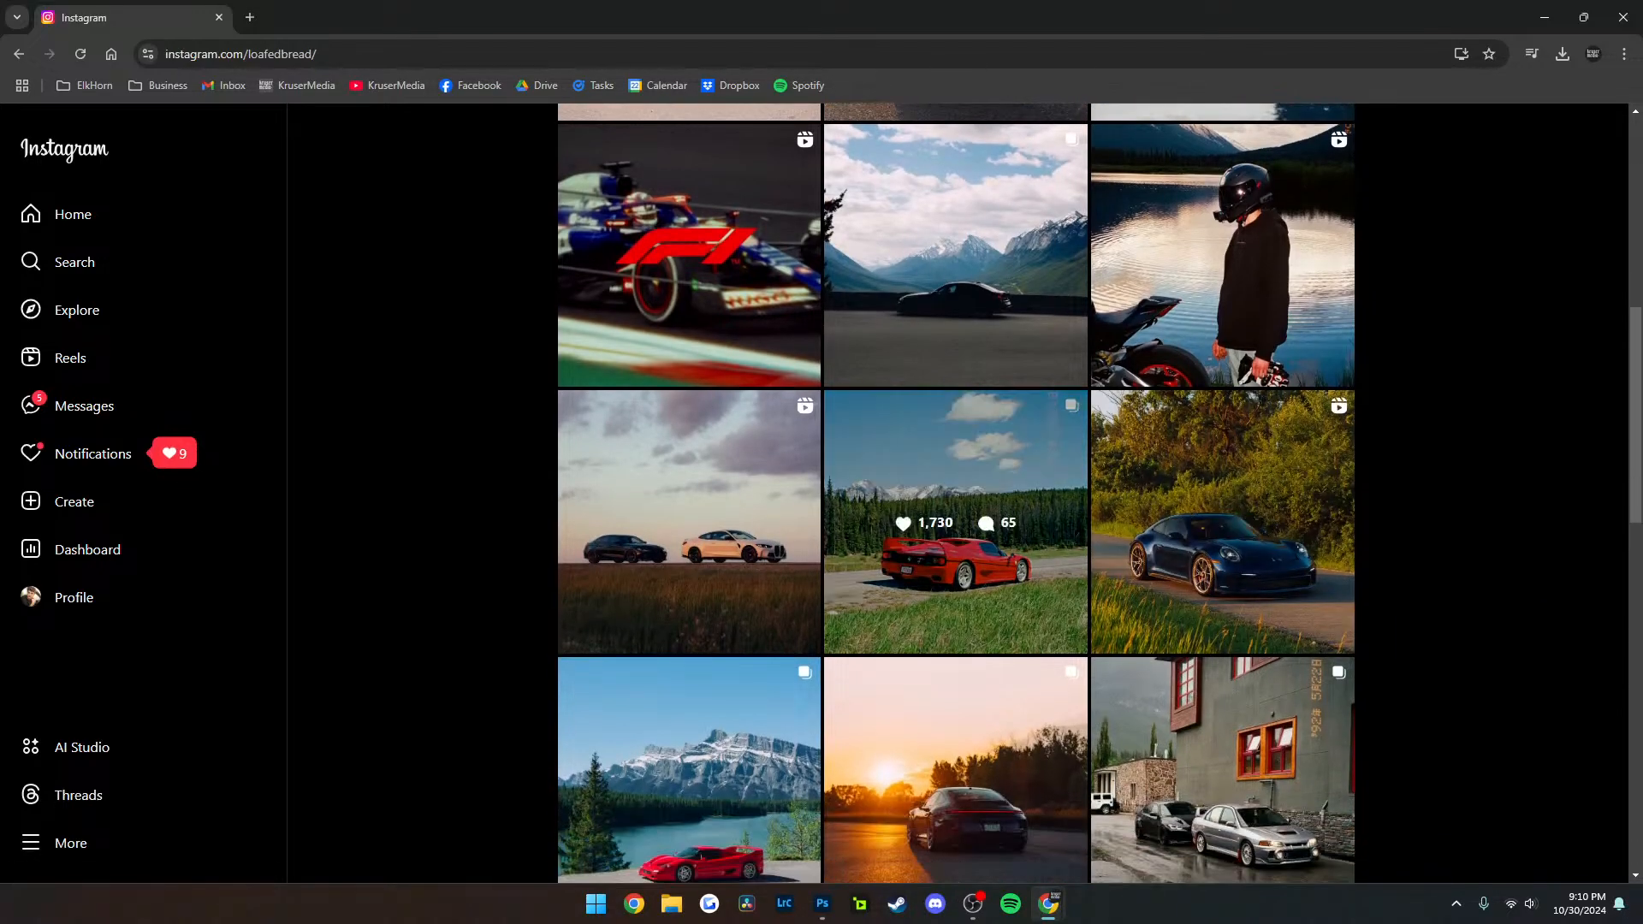
{"action": "scroll", "coordinate": [689, 599], "scroll_direction": "down", "scroll_amount": 1}
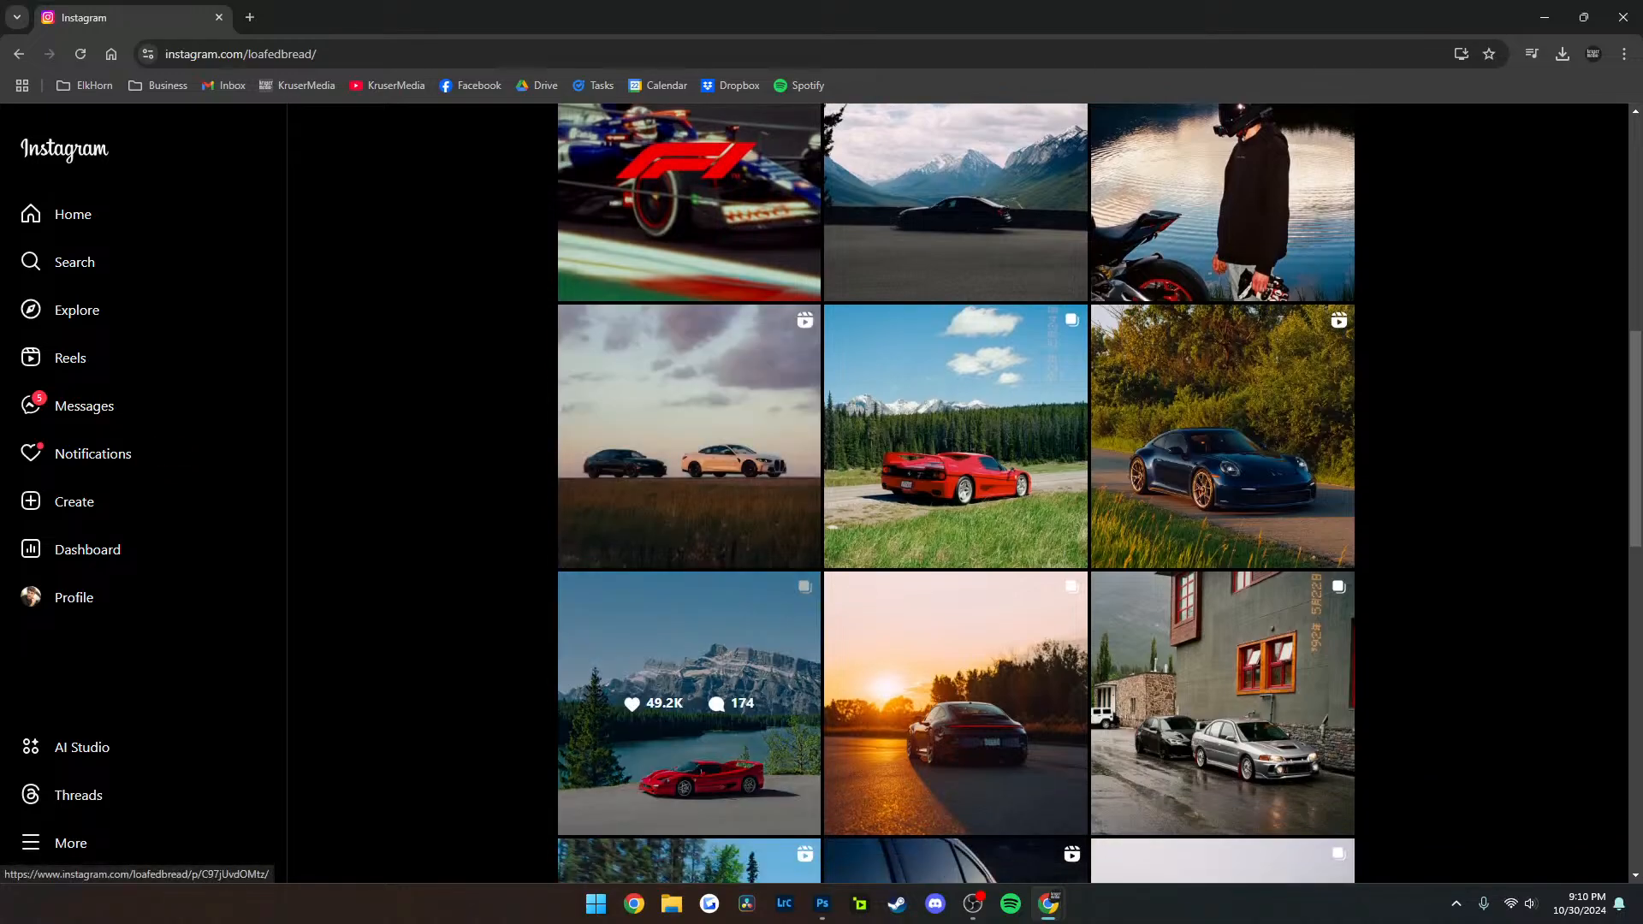
{"action": "scroll", "coordinate": [689, 702], "scroll_direction": "down", "scroll_amount": 7}
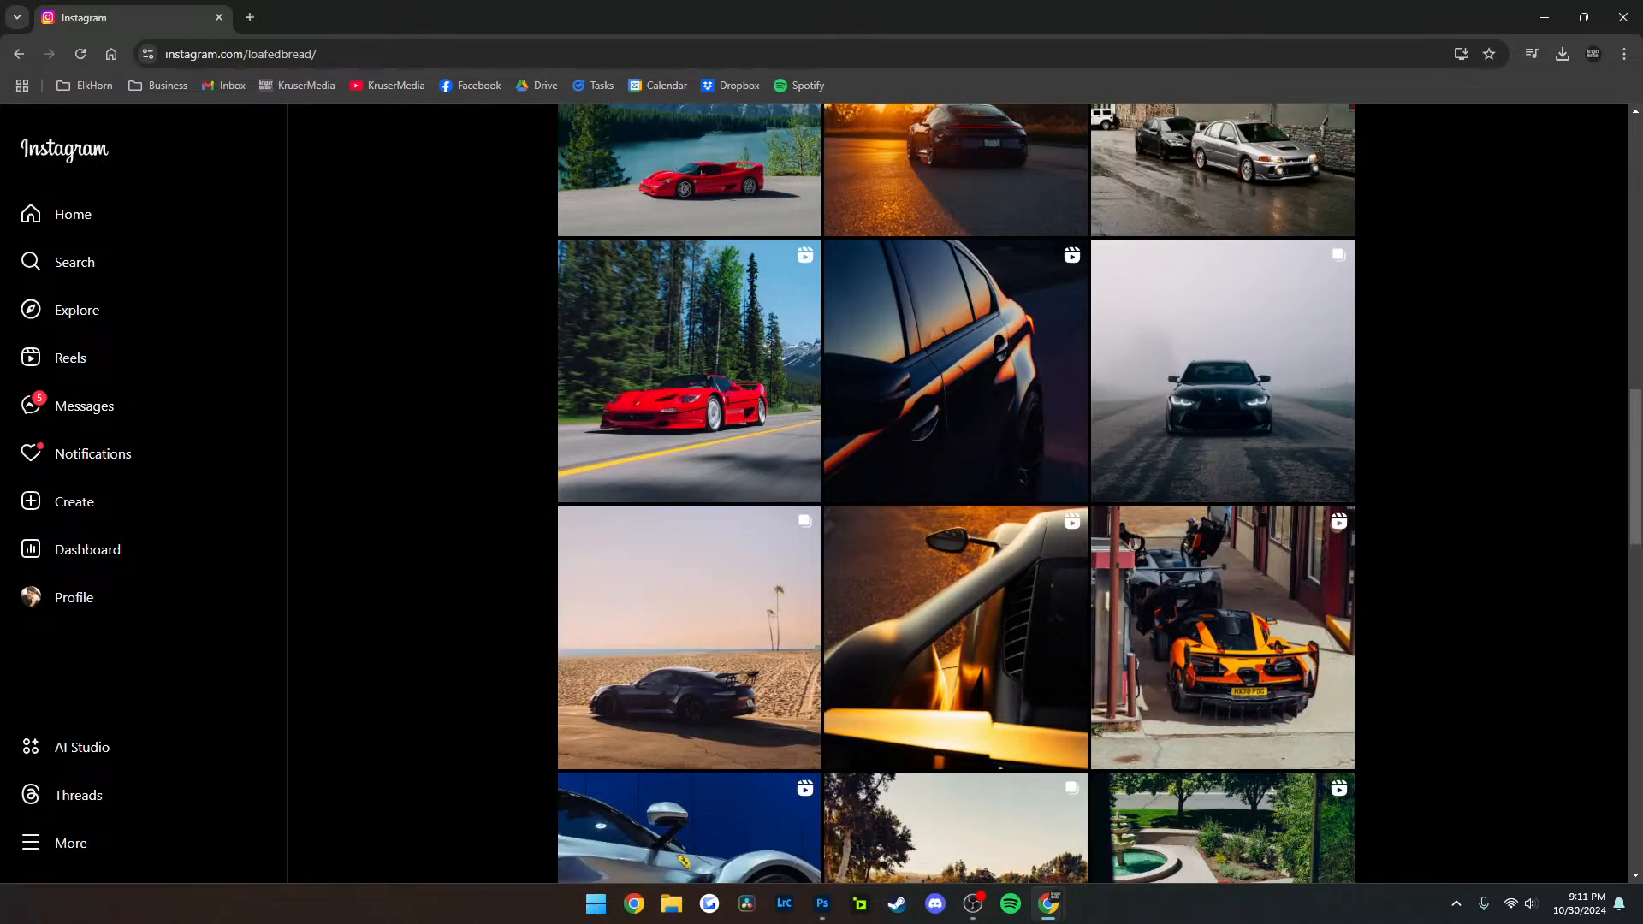
{"action": "scroll", "coordinate": [688, 599], "scroll_direction": "down", "scroll_amount": 4}
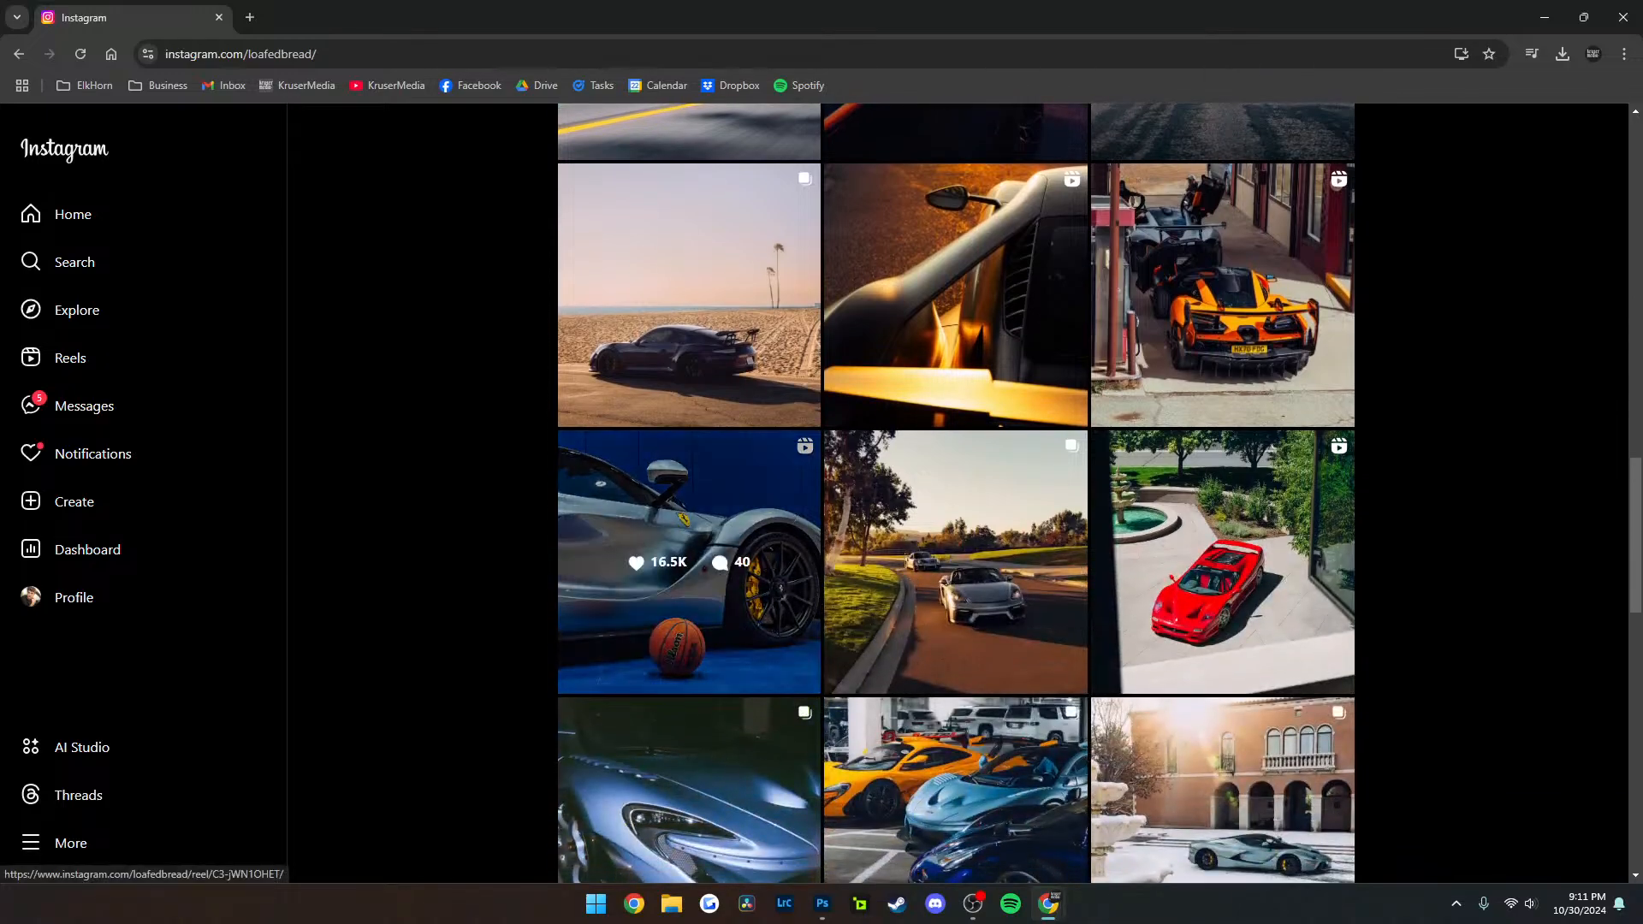
{"action": "scroll", "coordinate": [689, 599], "scroll_direction": "up", "scroll_amount": 10}
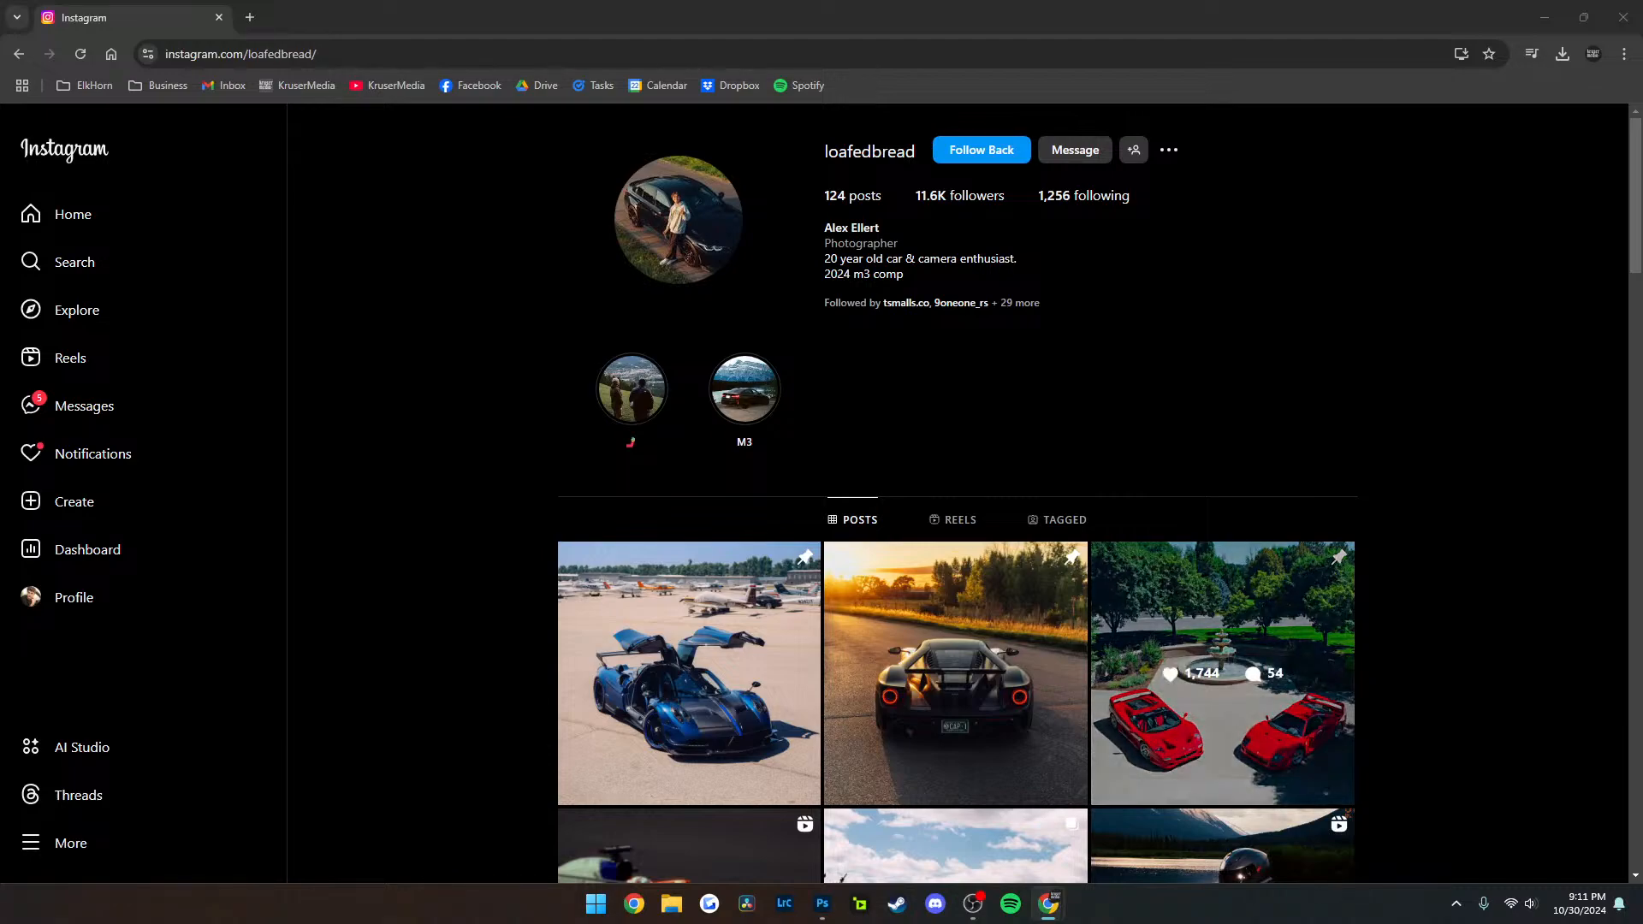
{"action": "left_click", "coordinate": [1210, 668]}
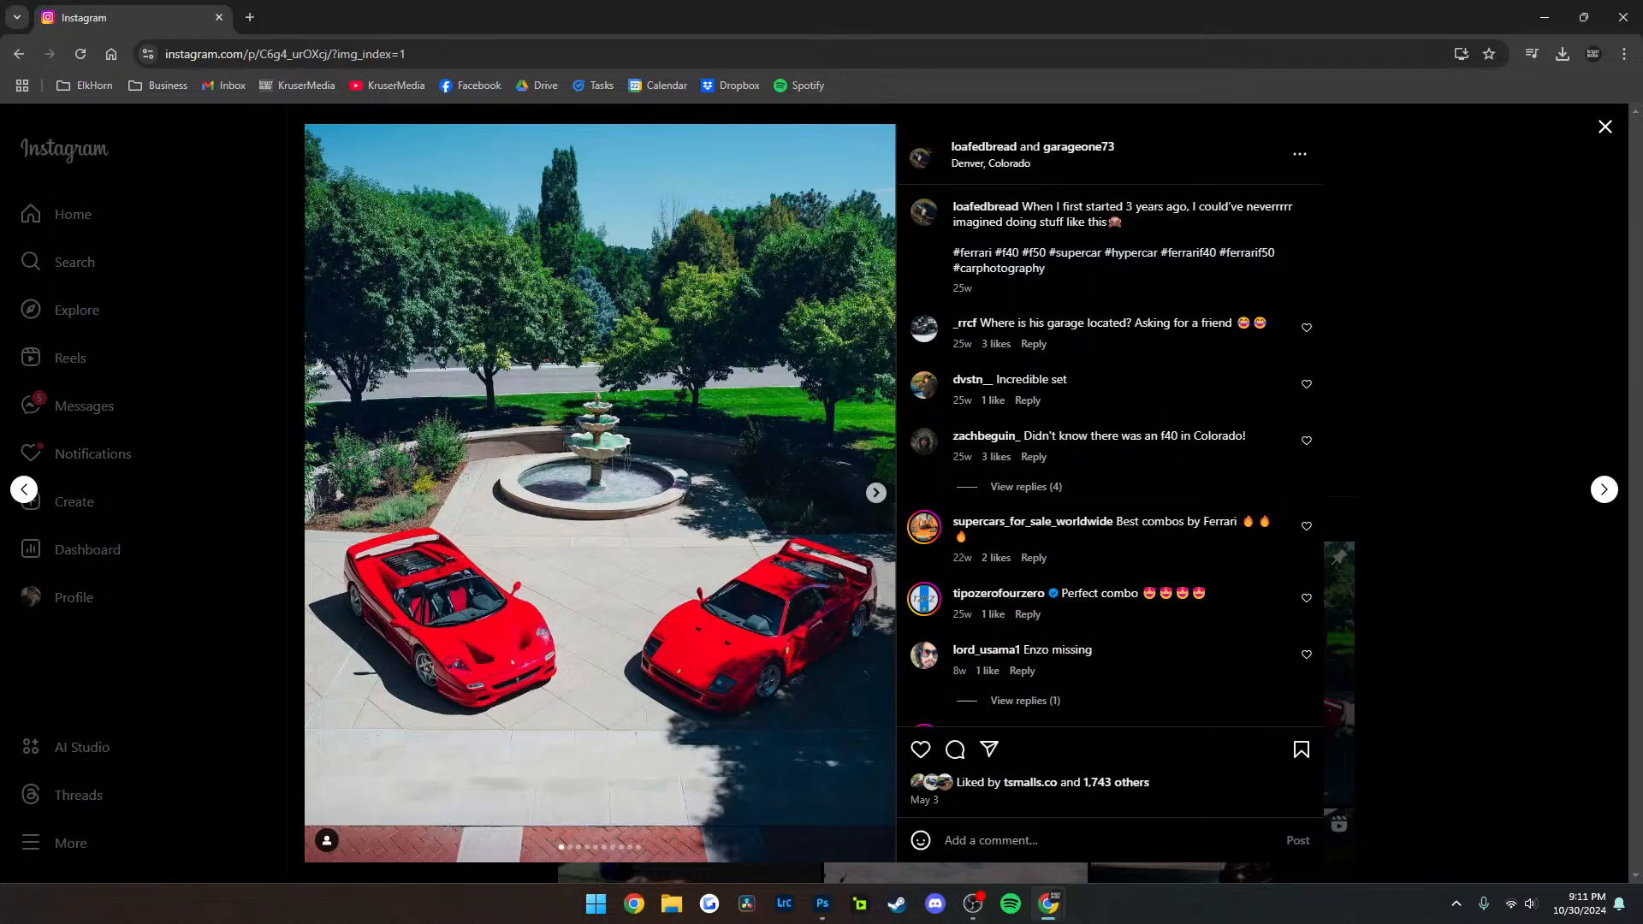
{"action": "key", "text": "Escape"}
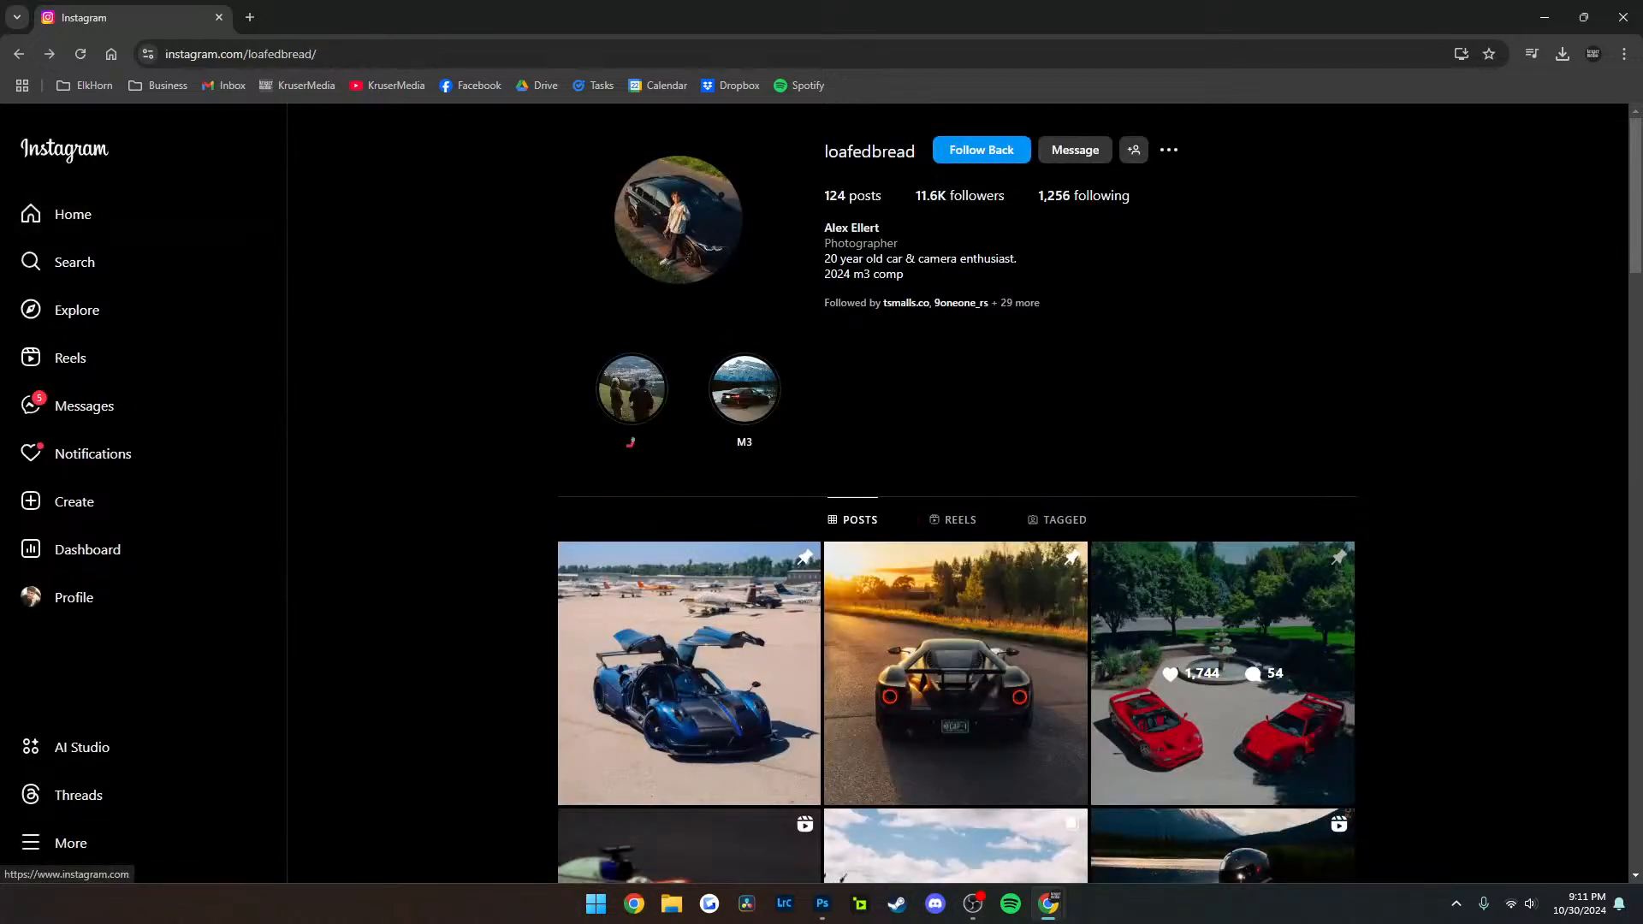
Return to the Instagram home feed and view the remaining photos in the Porsche 992 sunset carousel
{"action": "left_click", "coordinate": [74, 214]}
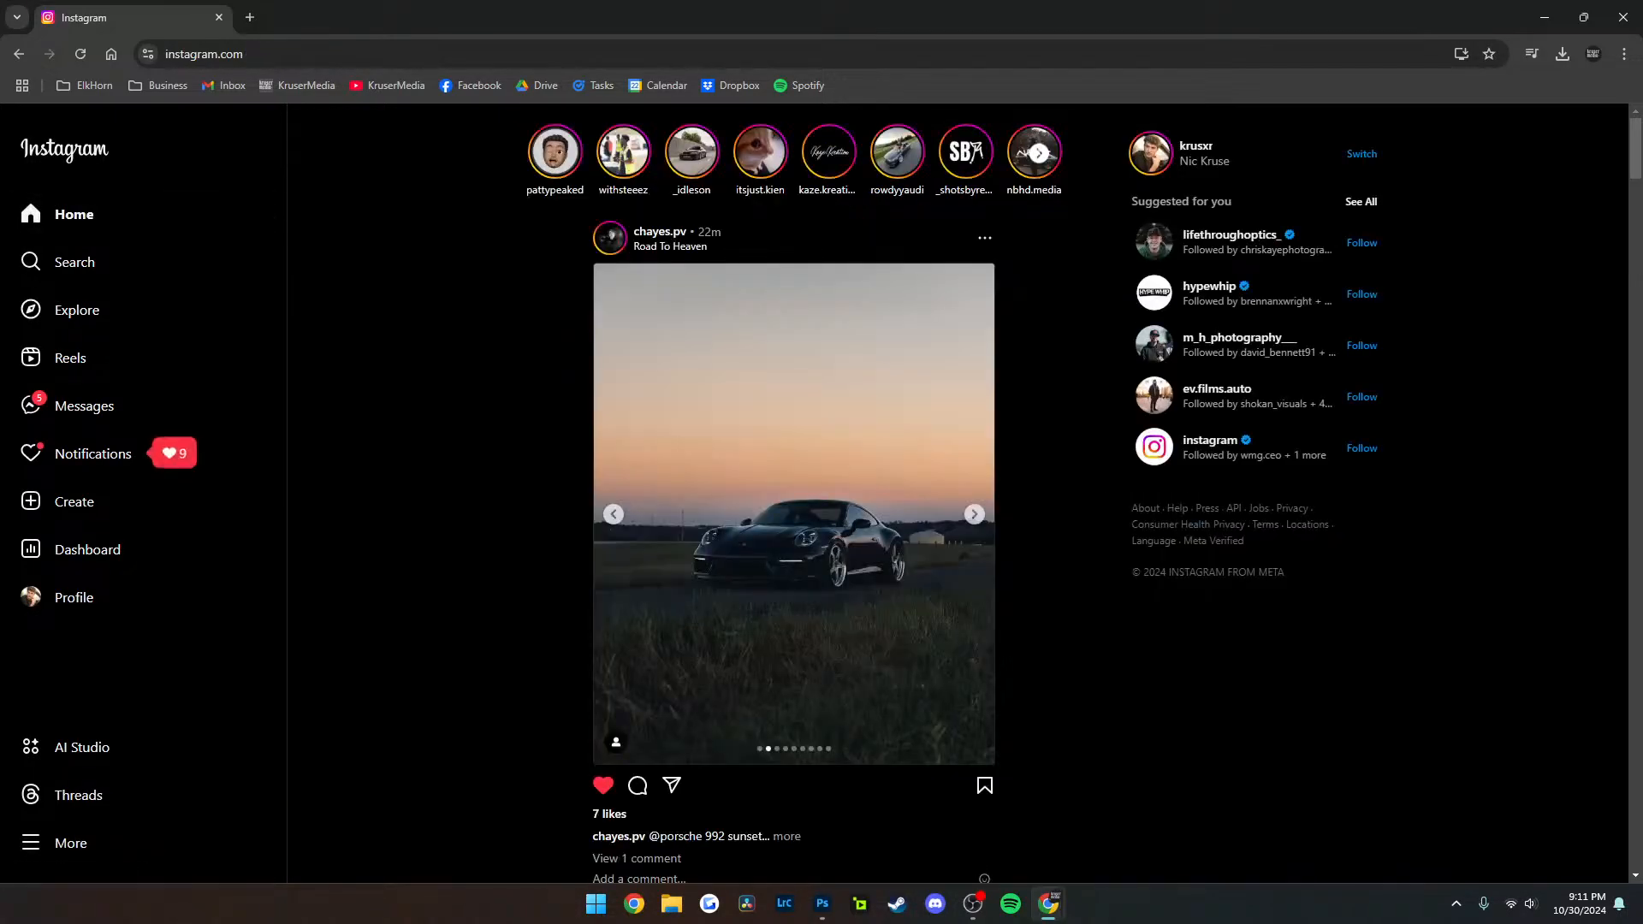
{"action": "mouse_move", "coordinate": [660, 232]}
{"action": "left_click", "coordinate": [975, 514]}
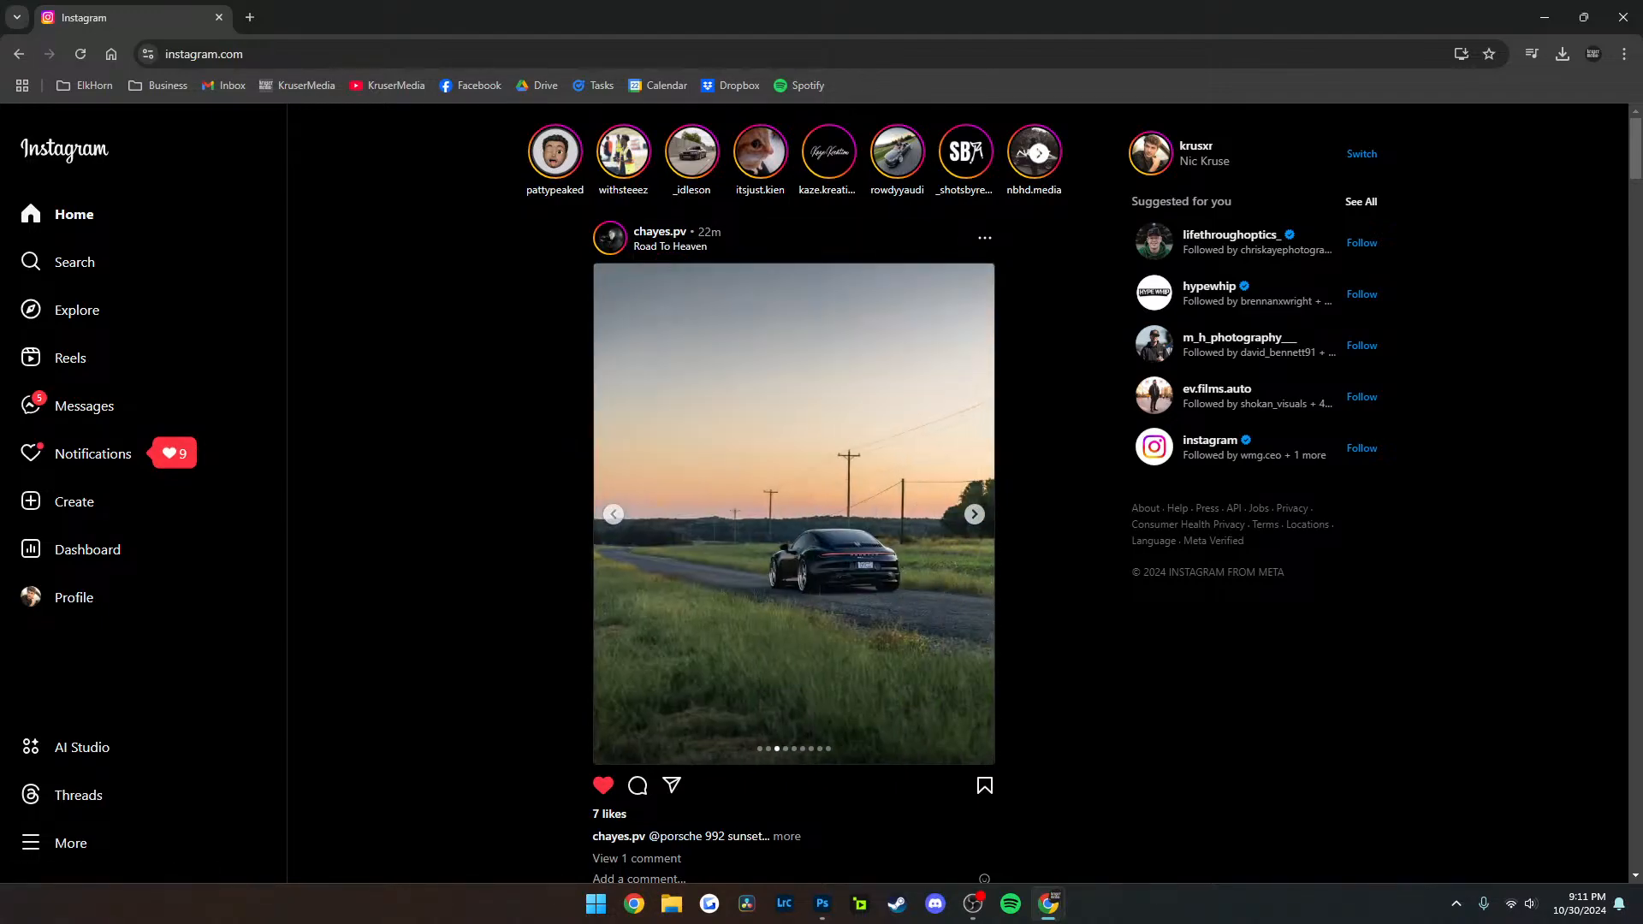
{"action": "left_click", "coordinate": [975, 514]}
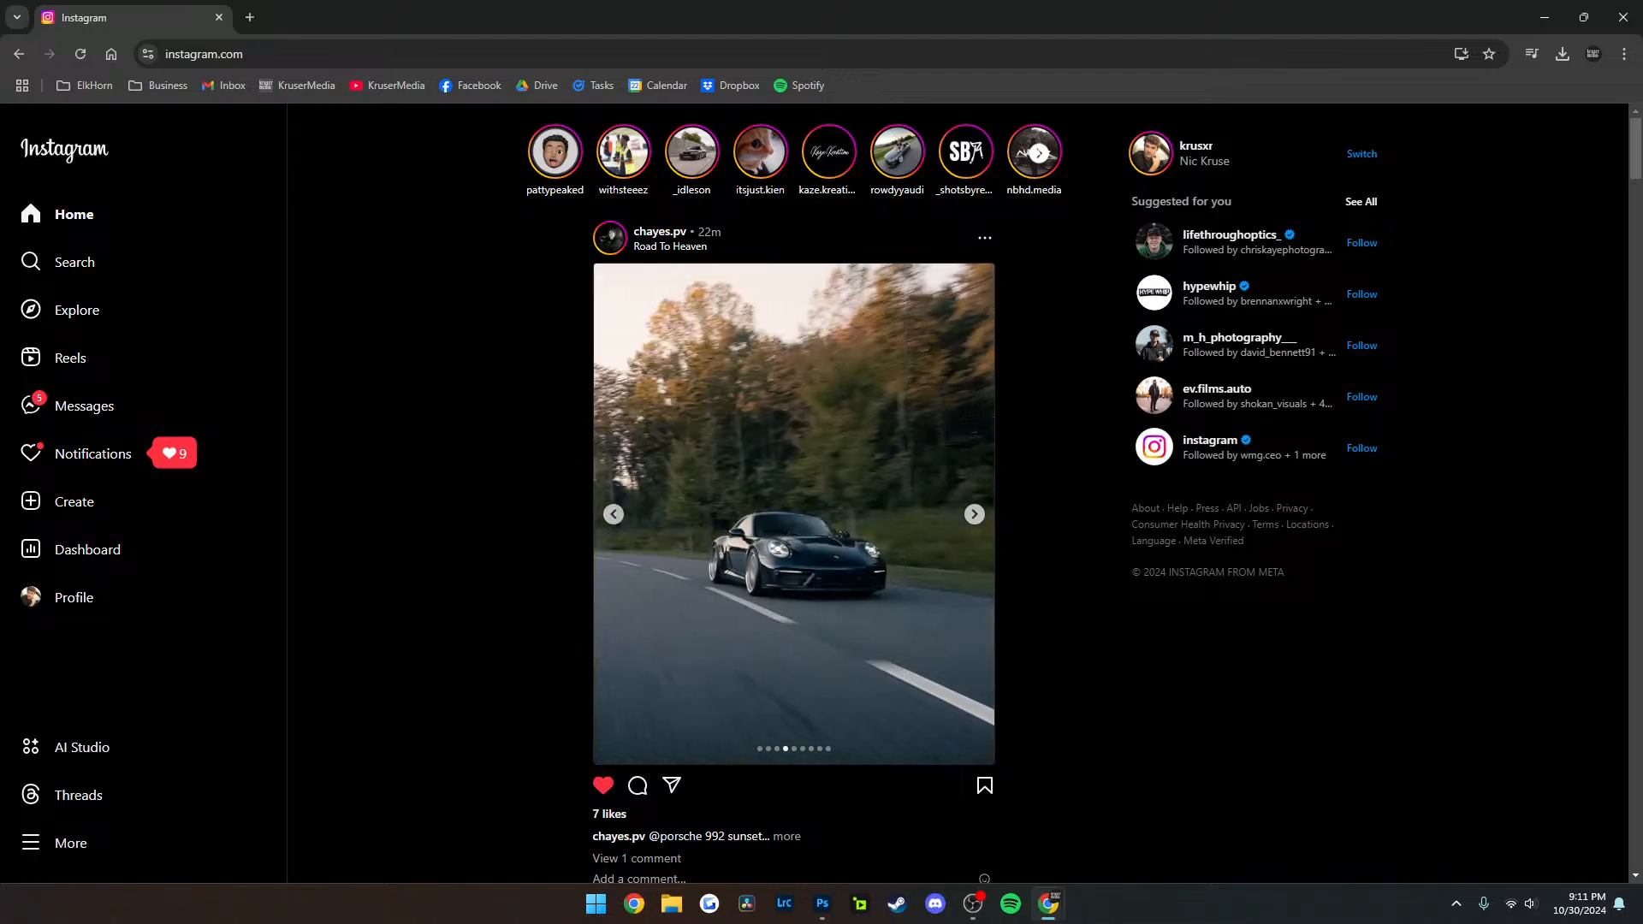
{"action": "left_click", "coordinate": [974, 515]}
{"action": "left_click", "coordinate": [975, 514]}
{"action": "left_click", "coordinate": [974, 515]}
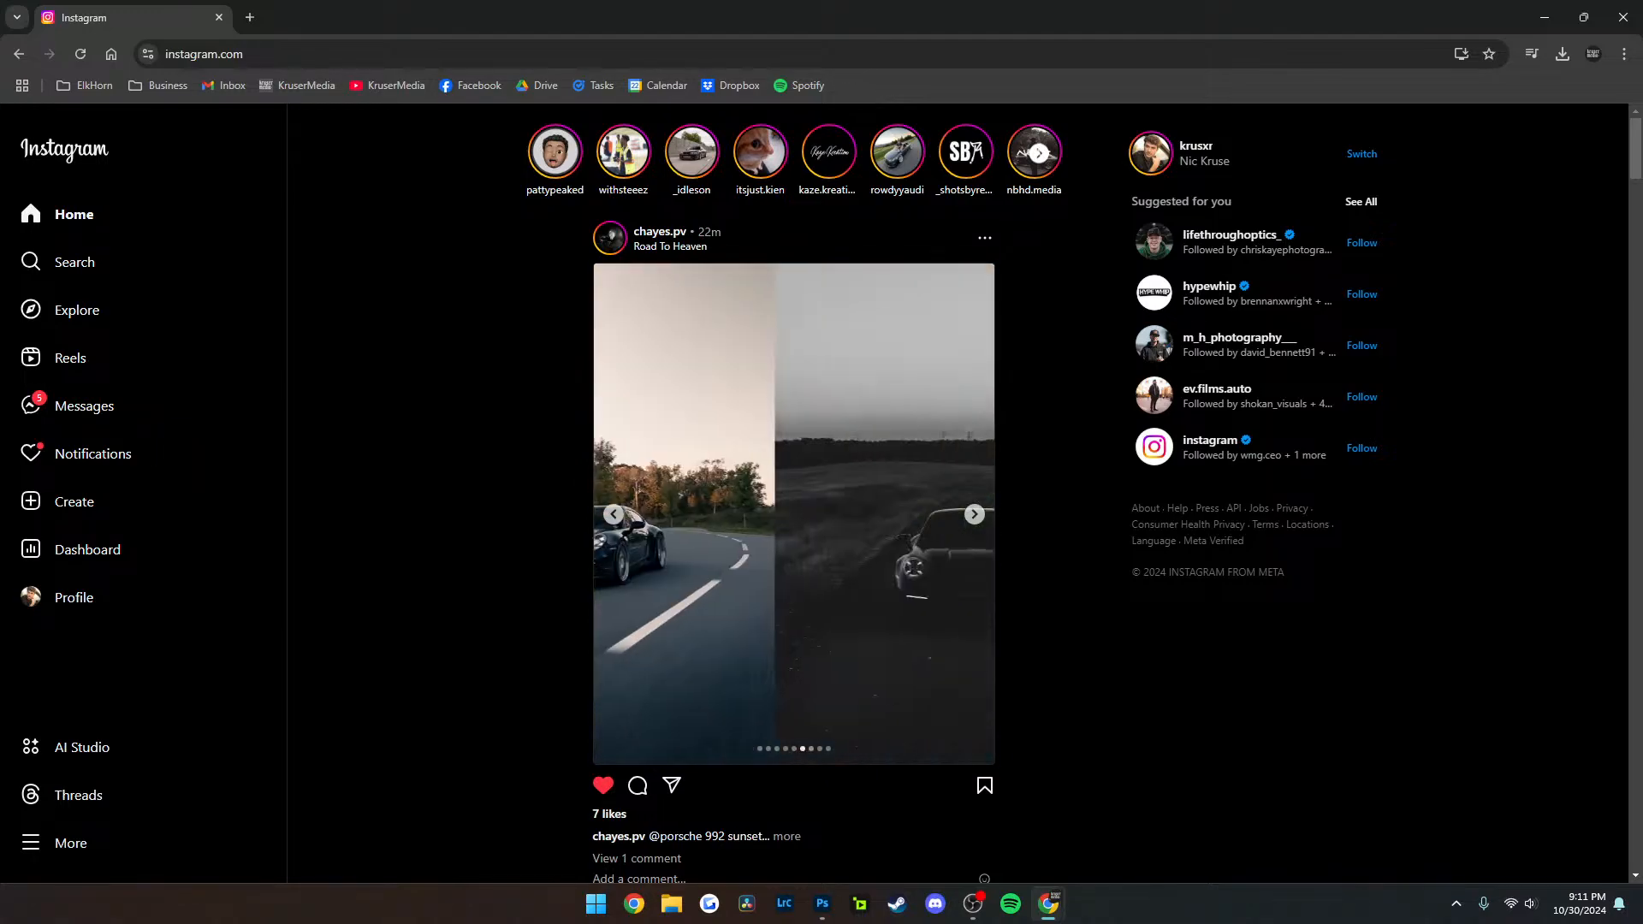
{"action": "left_click", "coordinate": [974, 514]}
{"action": "left_click", "coordinate": [975, 514]}
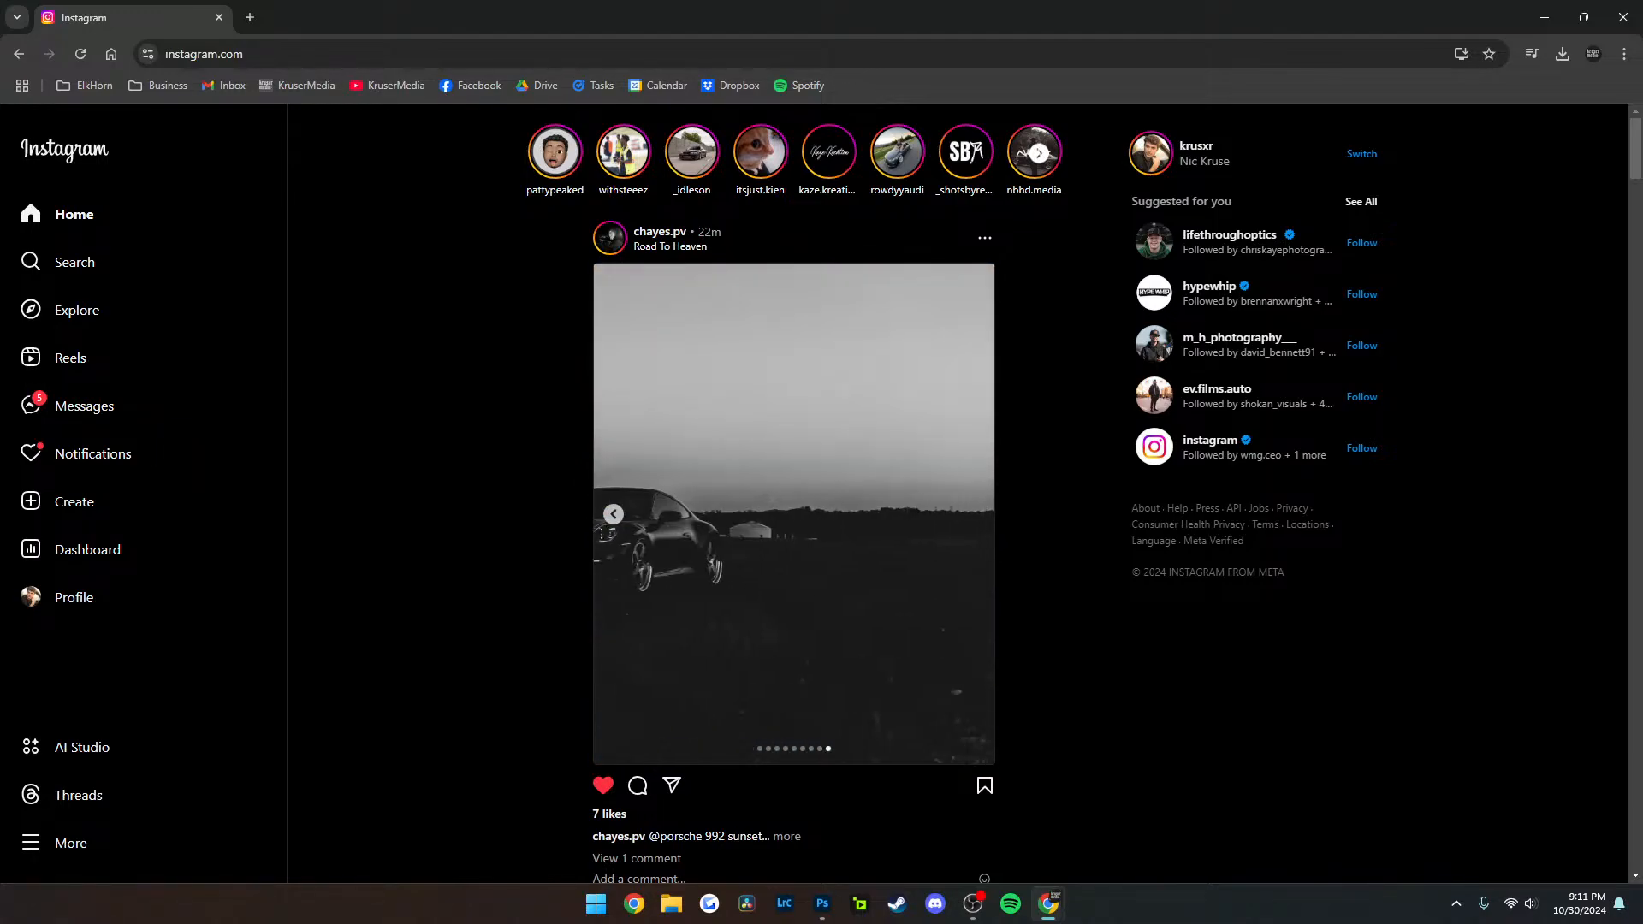
{"action": "left_click", "coordinate": [614, 514]}
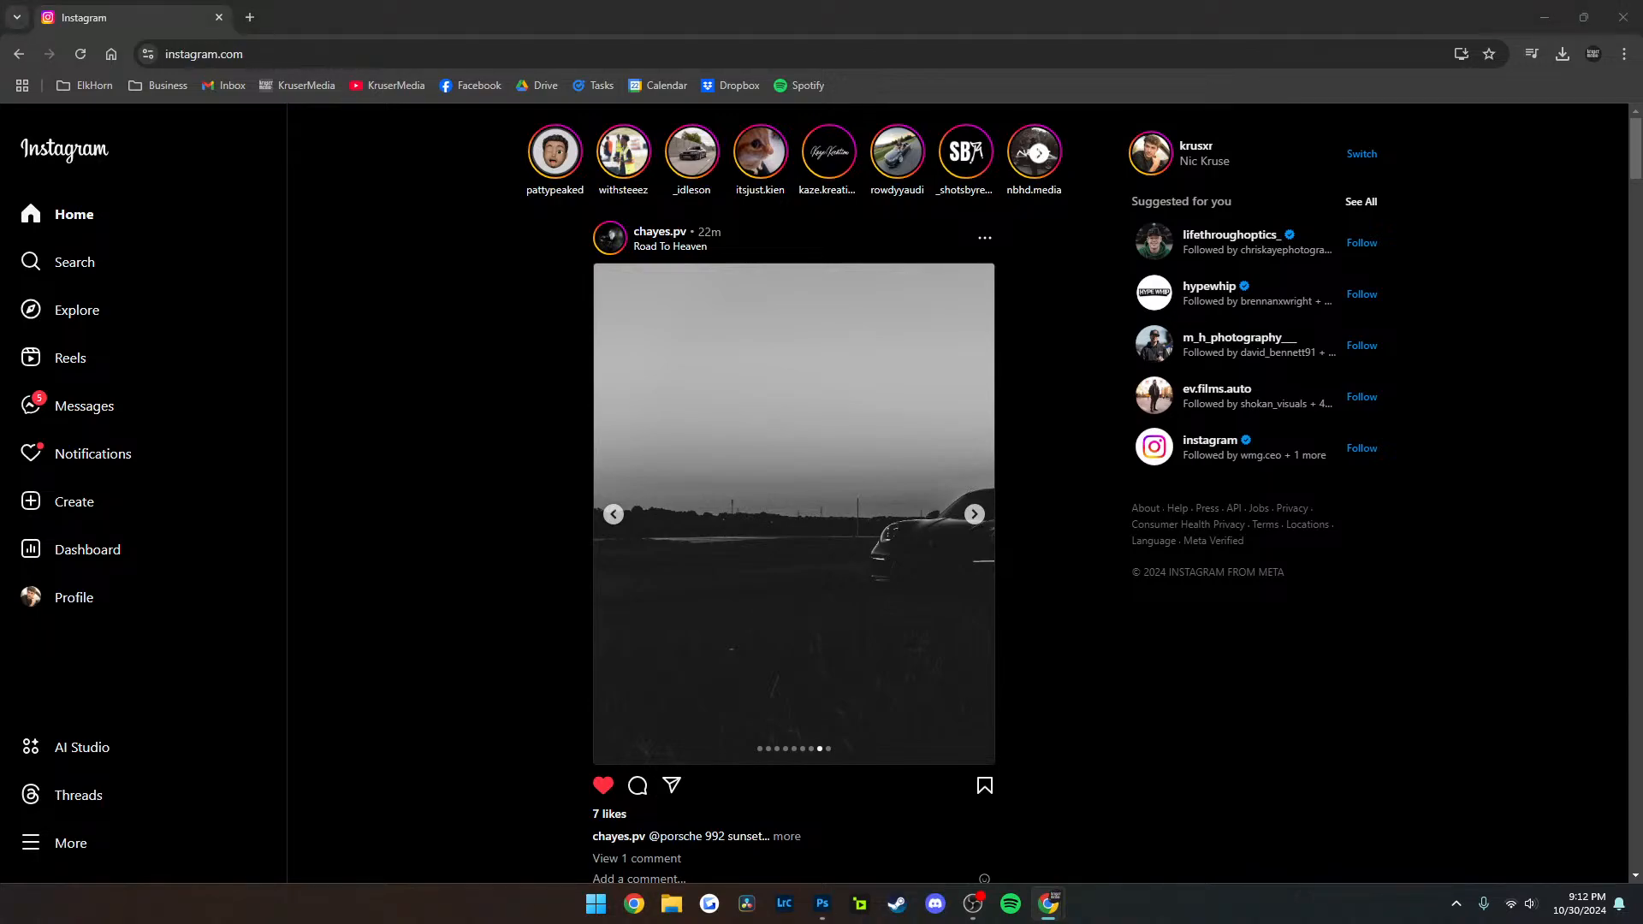
Switch to Photoshop to view the edited red car photo, and minimize its window
{"action": "left_click", "coordinate": [822, 904]}
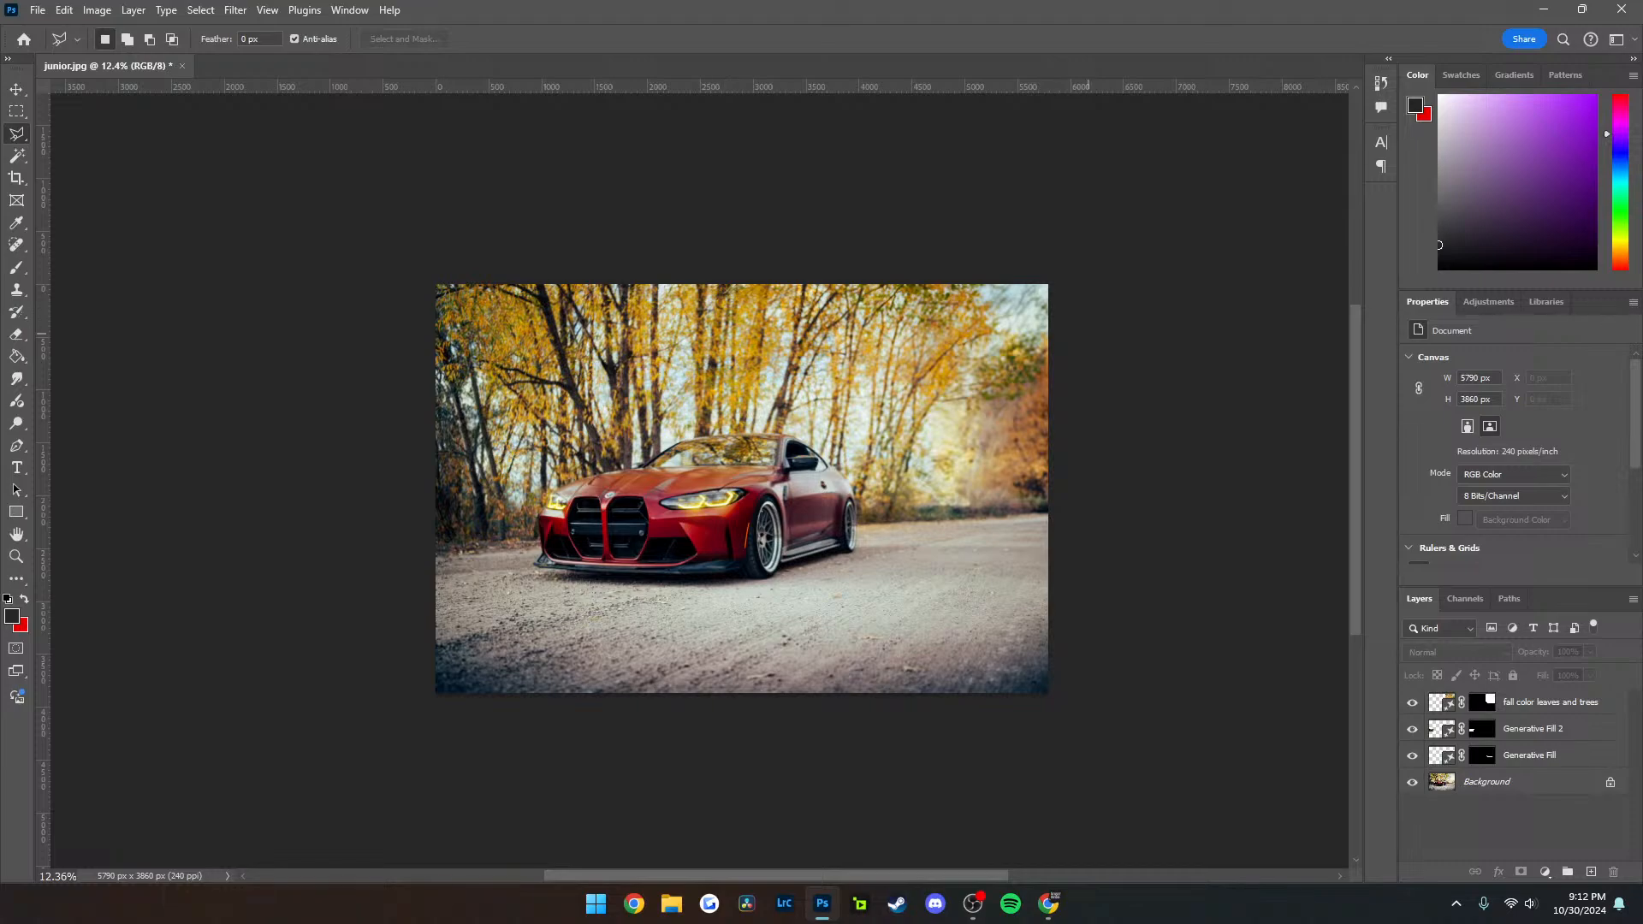
{"action": "left_click", "coordinate": [1543, 9]}
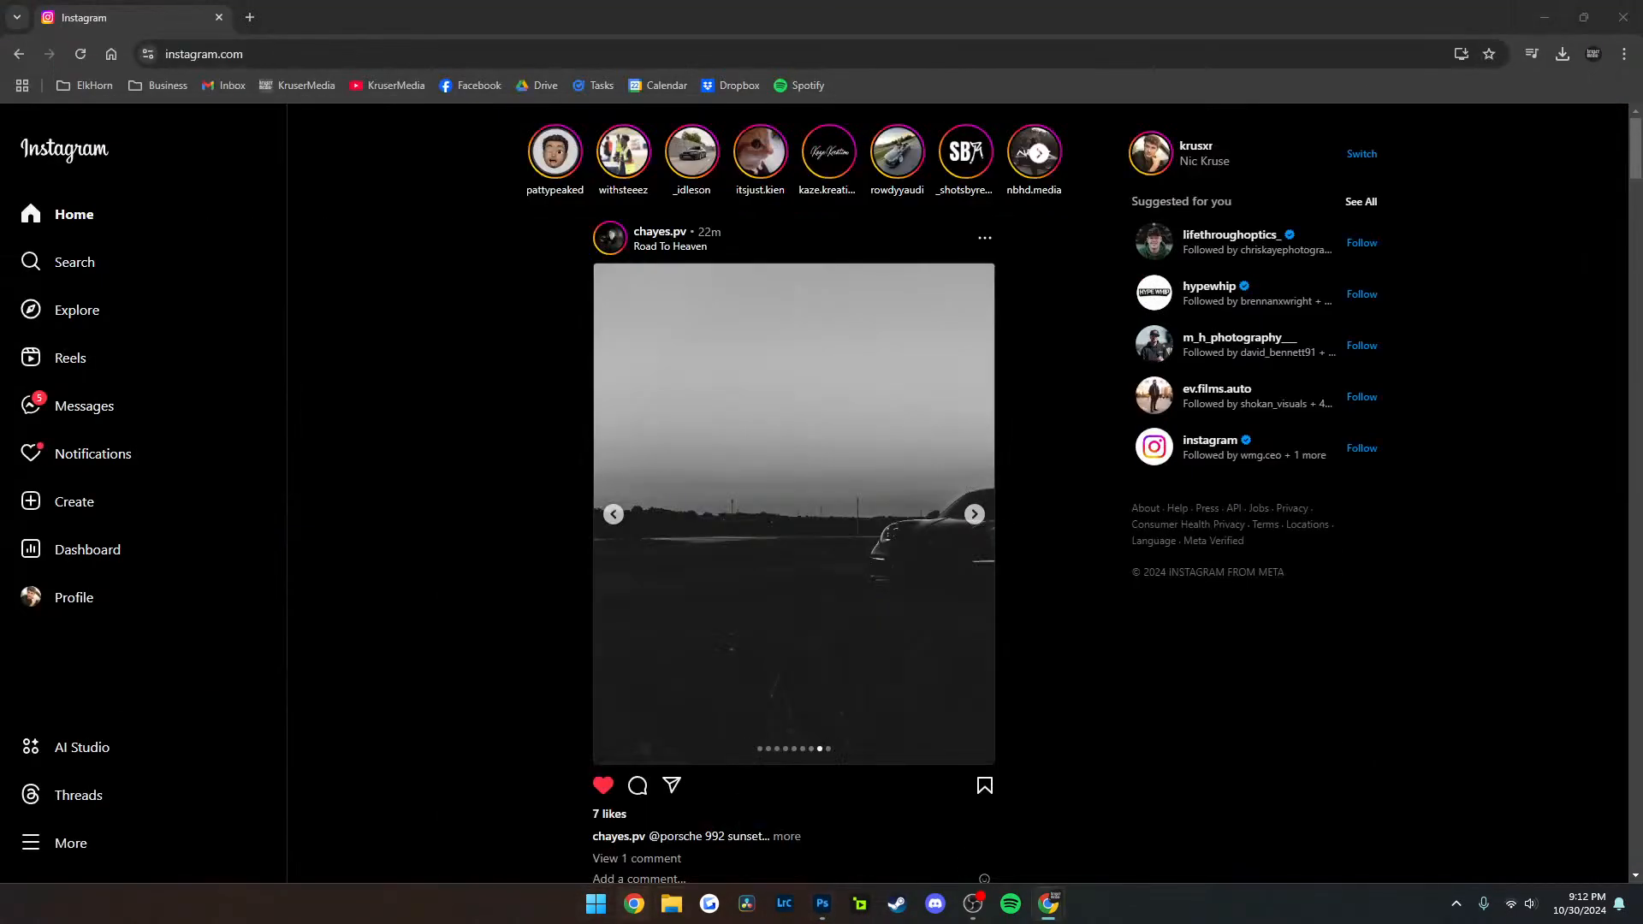
In File Explorer, open the finished M4 CSL folder under Car Projects on the F: drive, view m4csl-3.jpg enlarged, and close both windows
{"action": "left_click", "coordinate": [672, 903]}
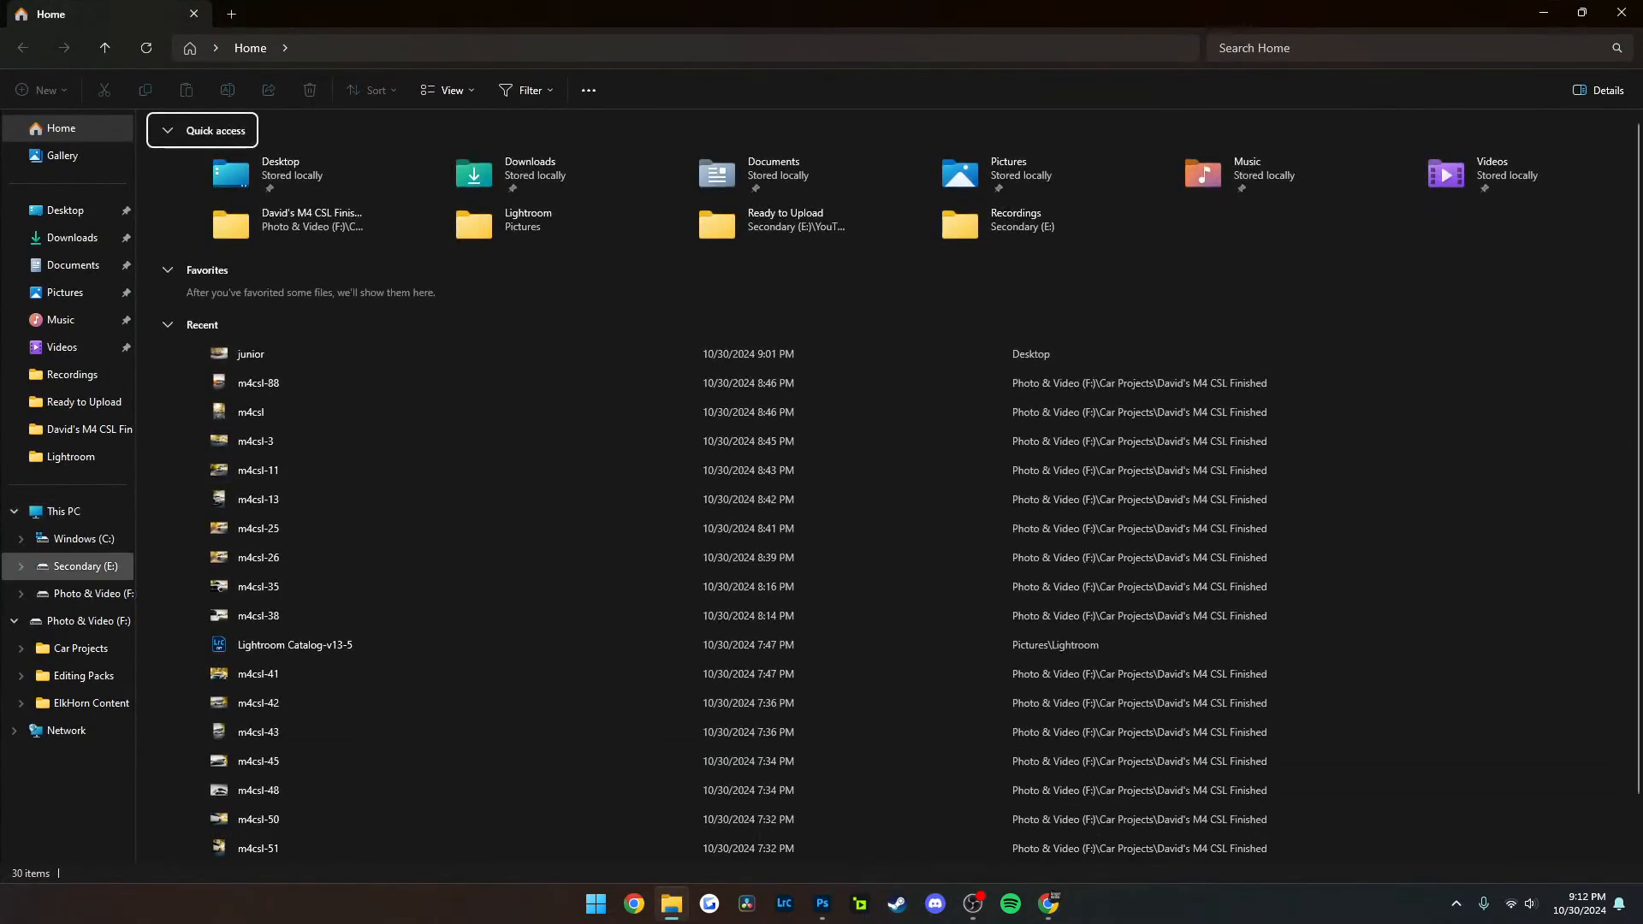
{"action": "left_click", "coordinate": [89, 594]}
{"action": "double_click", "coordinate": [197, 146]}
{"action": "left_click", "coordinate": [225, 218]}
{"action": "double_click", "coordinate": [257, 219]}
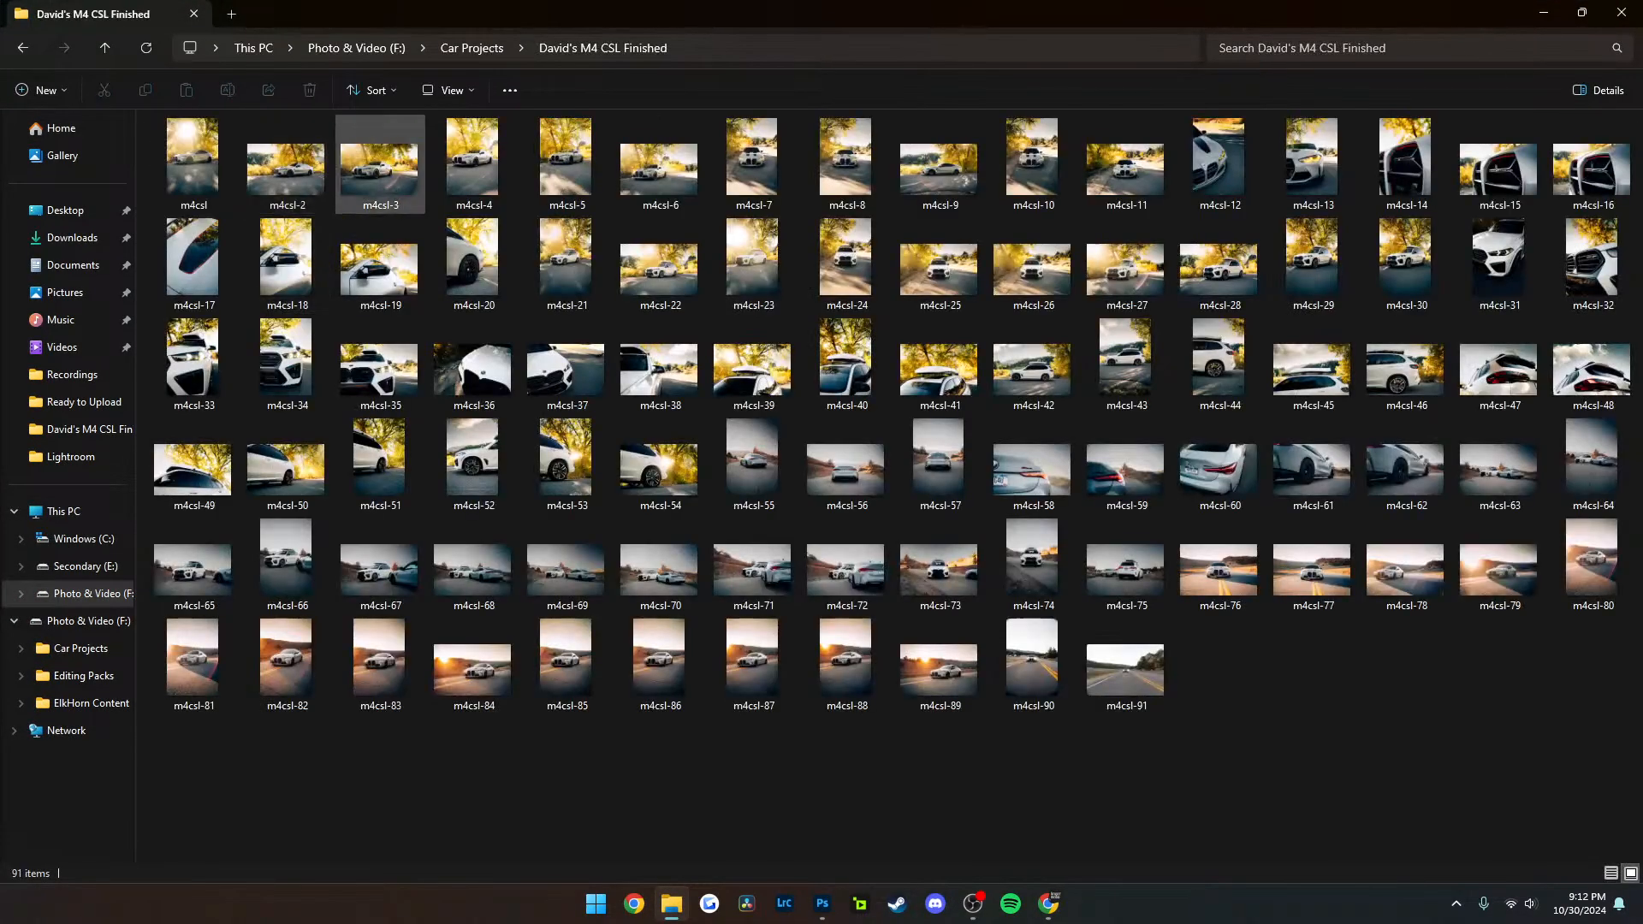
{"action": "left_click", "coordinate": [380, 168]}
{"action": "double_click", "coordinate": [380, 169]}
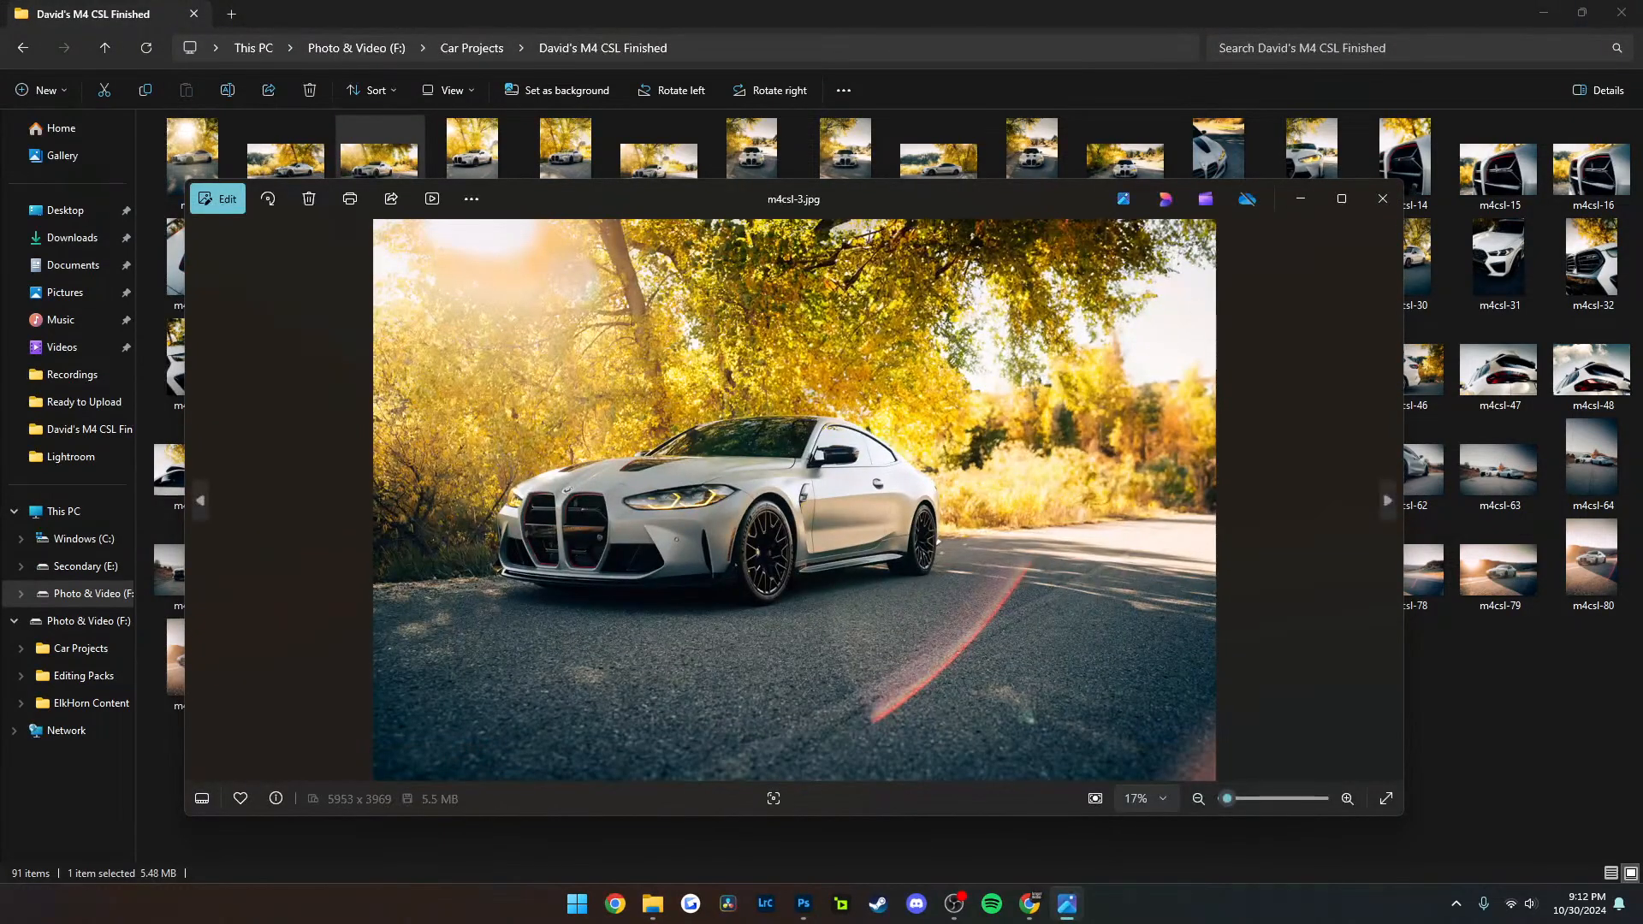
{"action": "left_click", "coordinate": [1341, 198]}
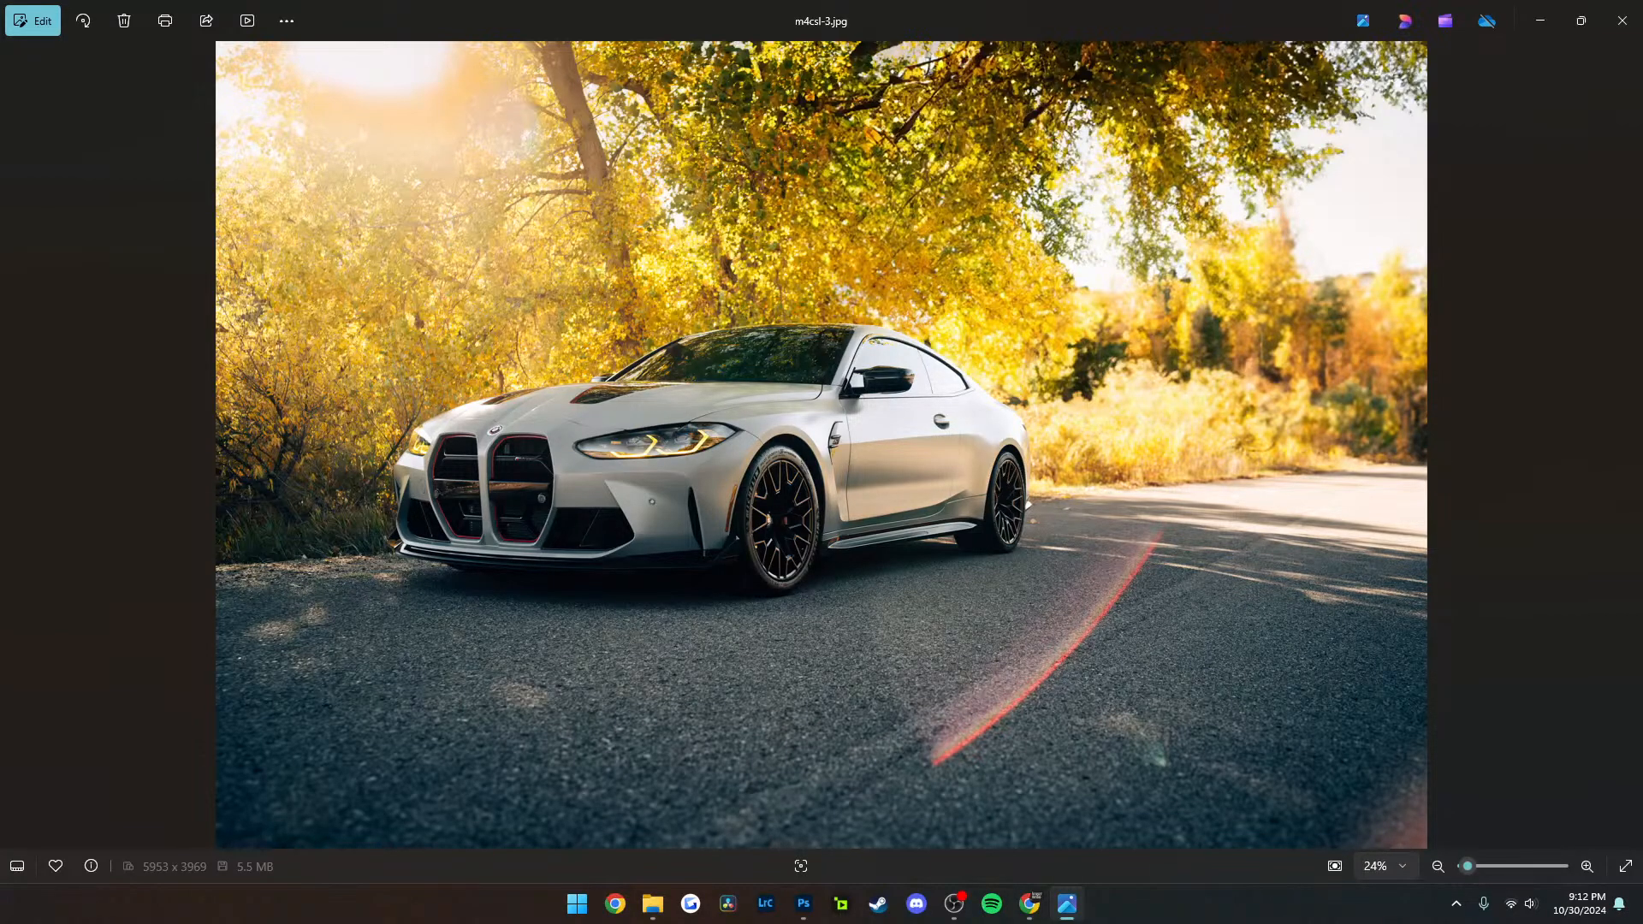
{"action": "left_click", "coordinate": [1621, 20]}
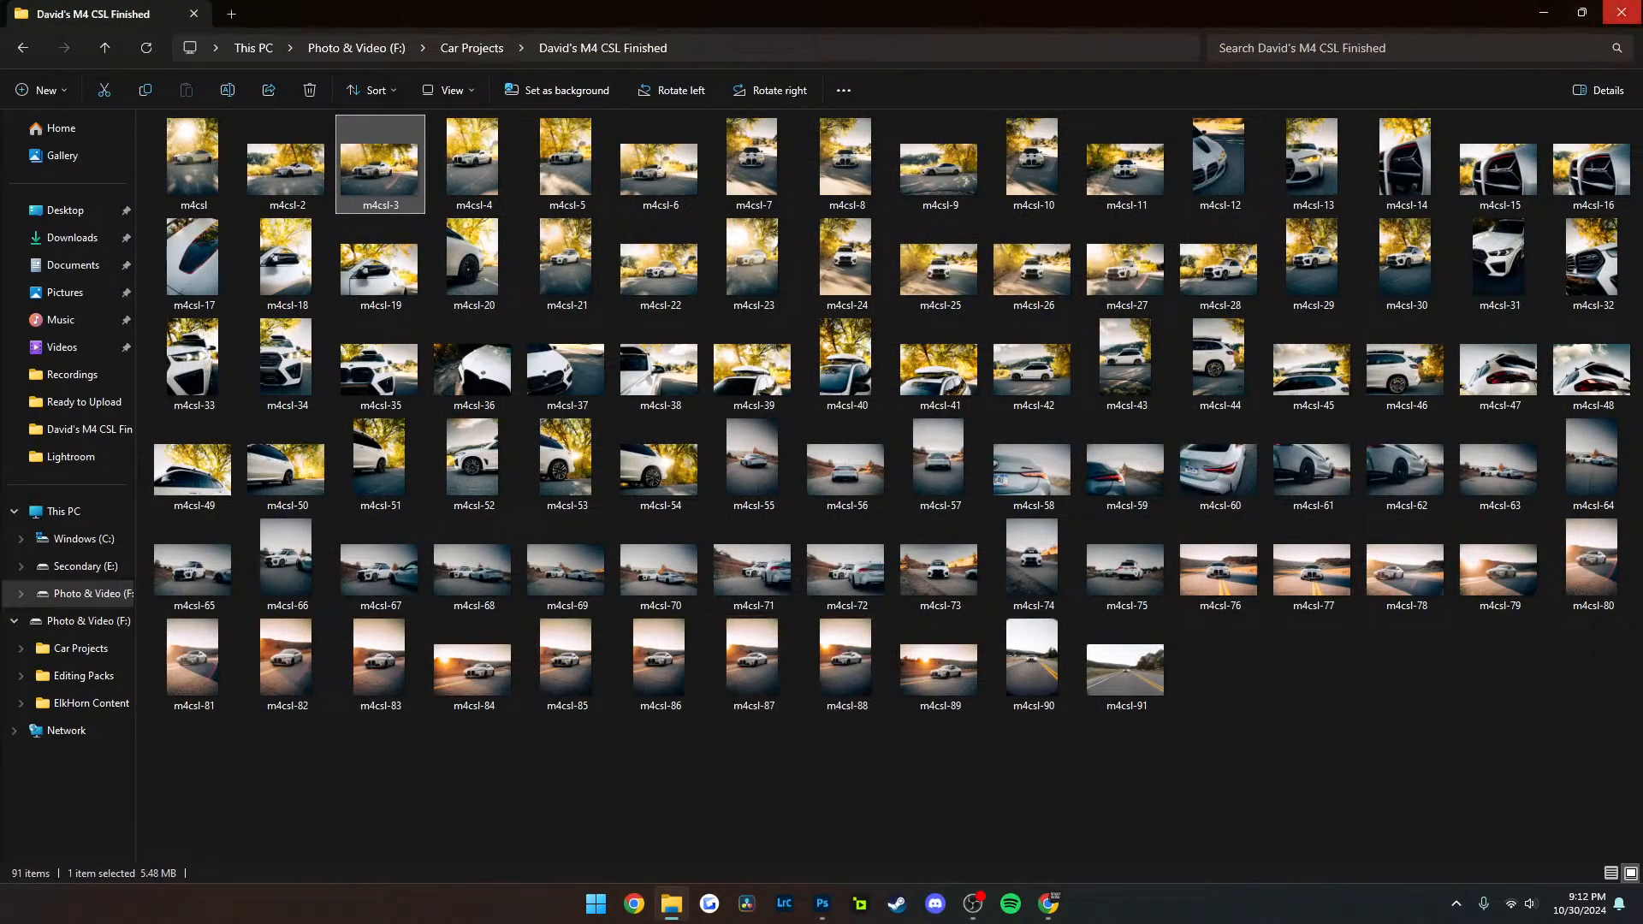
{"action": "left_click", "coordinate": [1622, 13]}
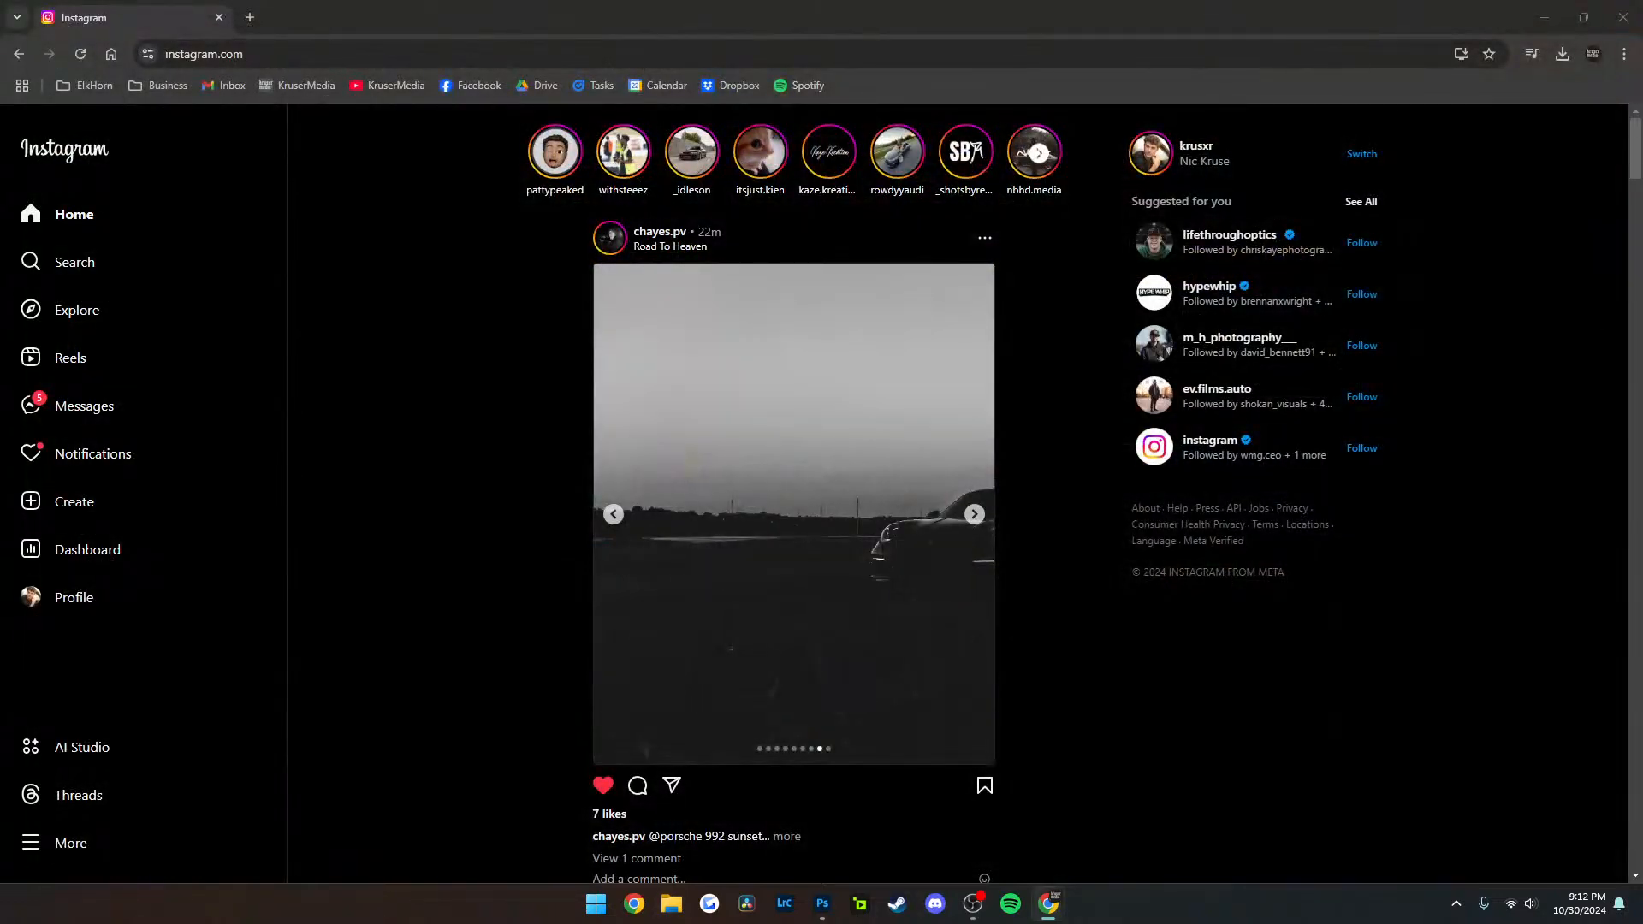
Open the Instagram chat with the newly received car photos and enlarge the front three-quarter shot of the red car
{"action": "left_click", "coordinate": [77, 405]}
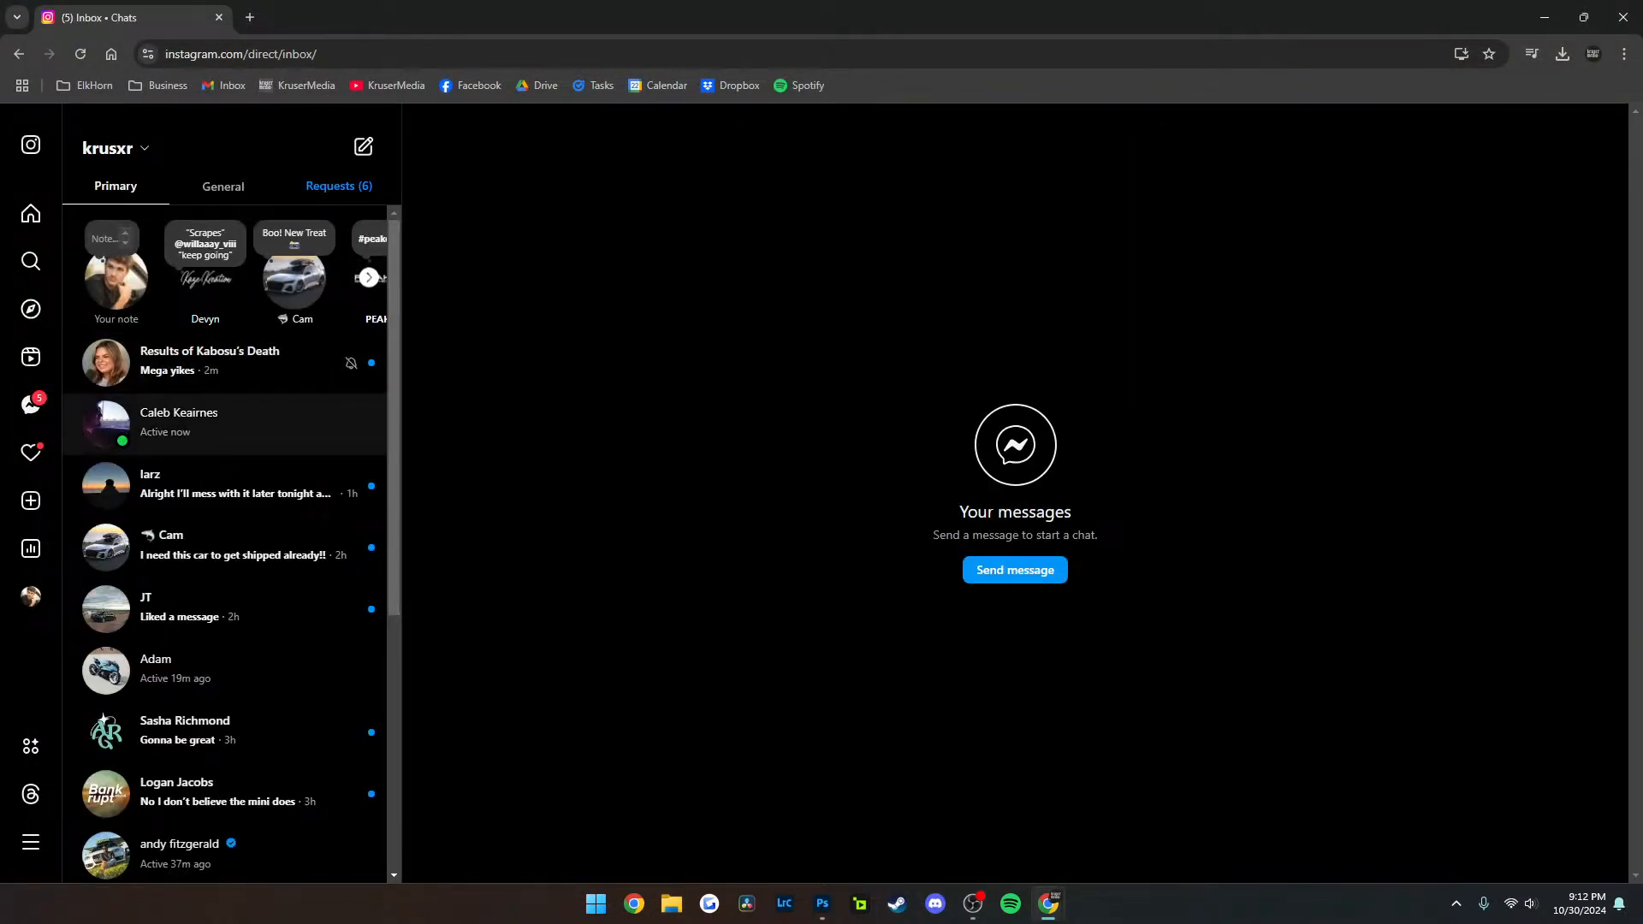
{"action": "left_click", "coordinate": [224, 368]}
{"action": "left_click", "coordinate": [225, 424]}
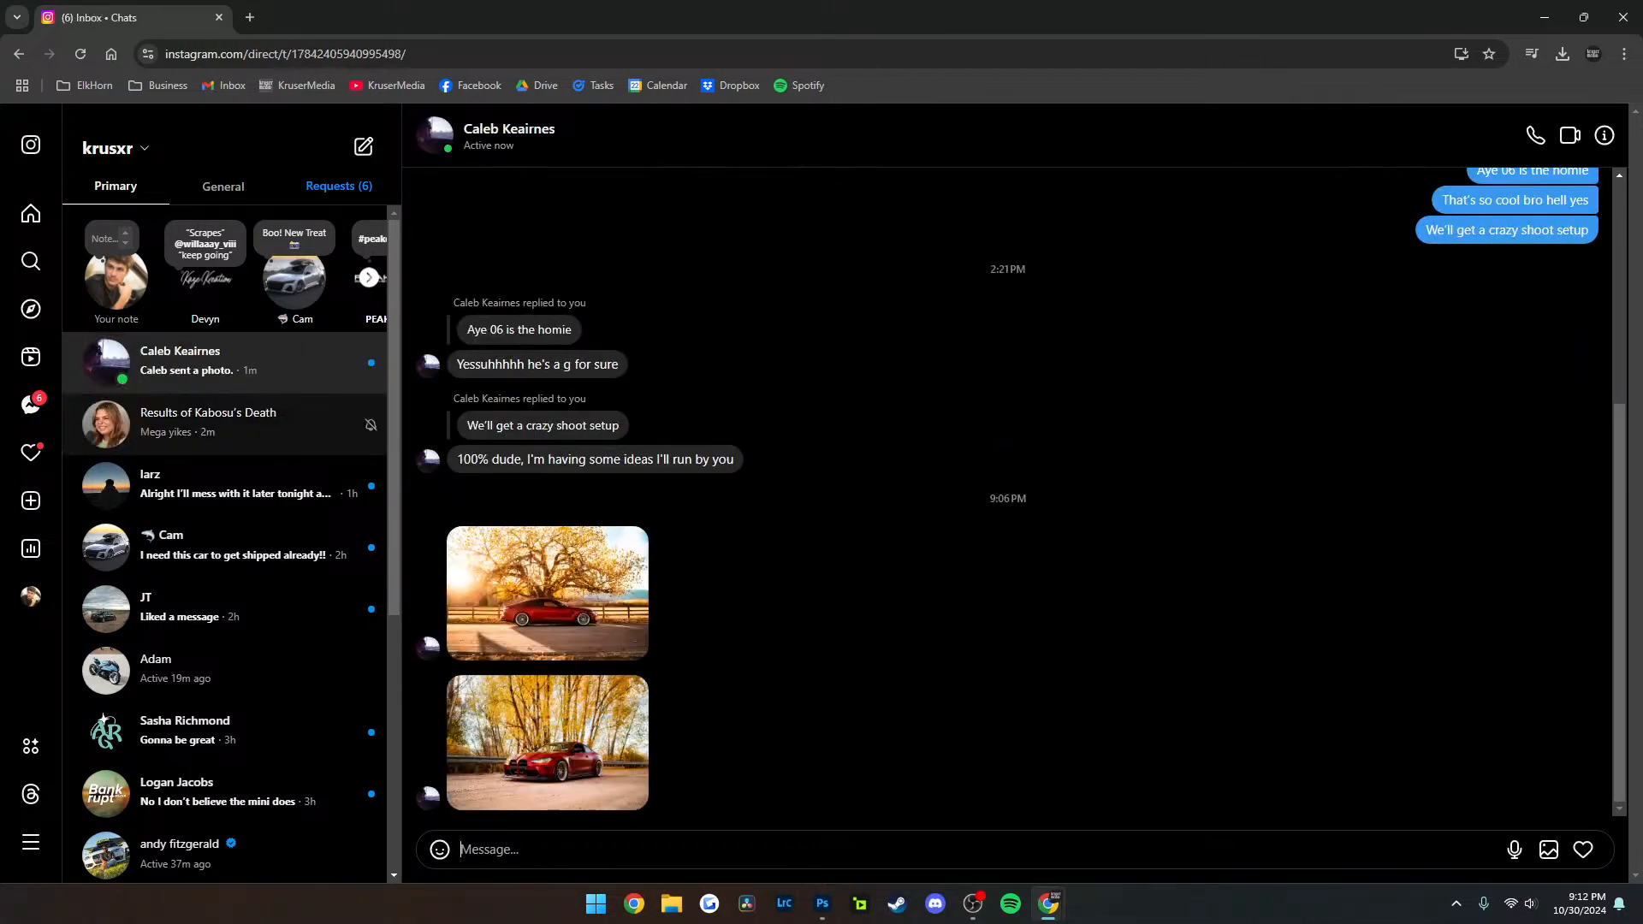
{"action": "left_click", "coordinate": [548, 743]}
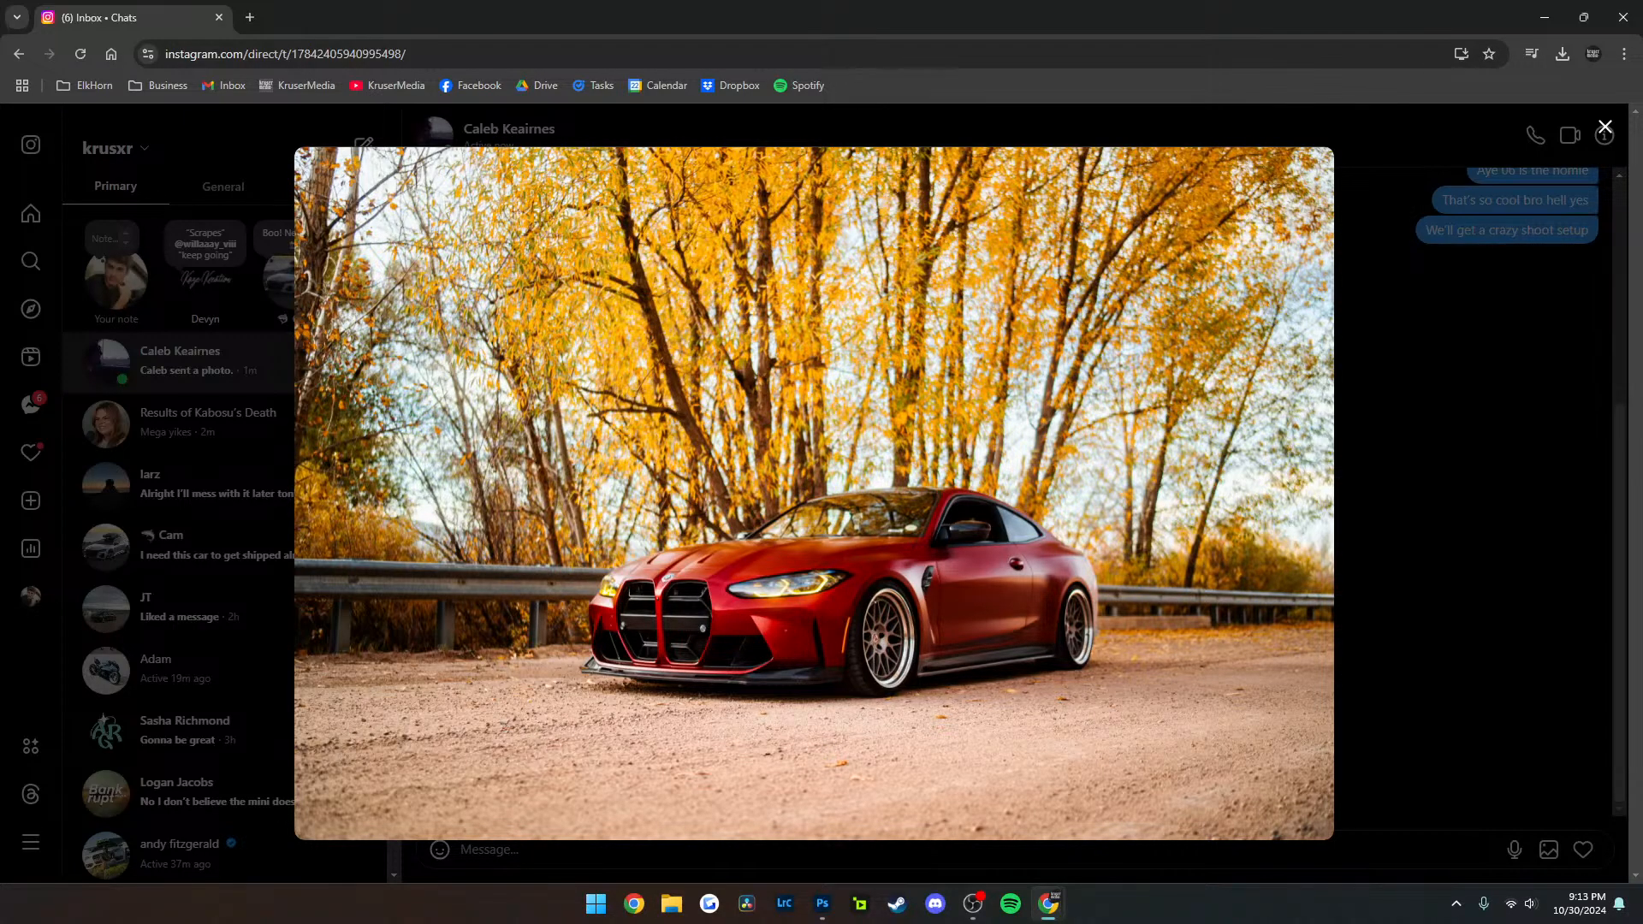
Arrange Photoshop and the Chrome window with the enlarged Instagram photo side by side on the screen
{"action": "left_click", "coordinate": [822, 904]}
{"action": "left_click_drag", "start_coordinate": [764, 11], "coordinate": [1, 447]}
{"action": "left_click", "coordinate": [1228, 295]}
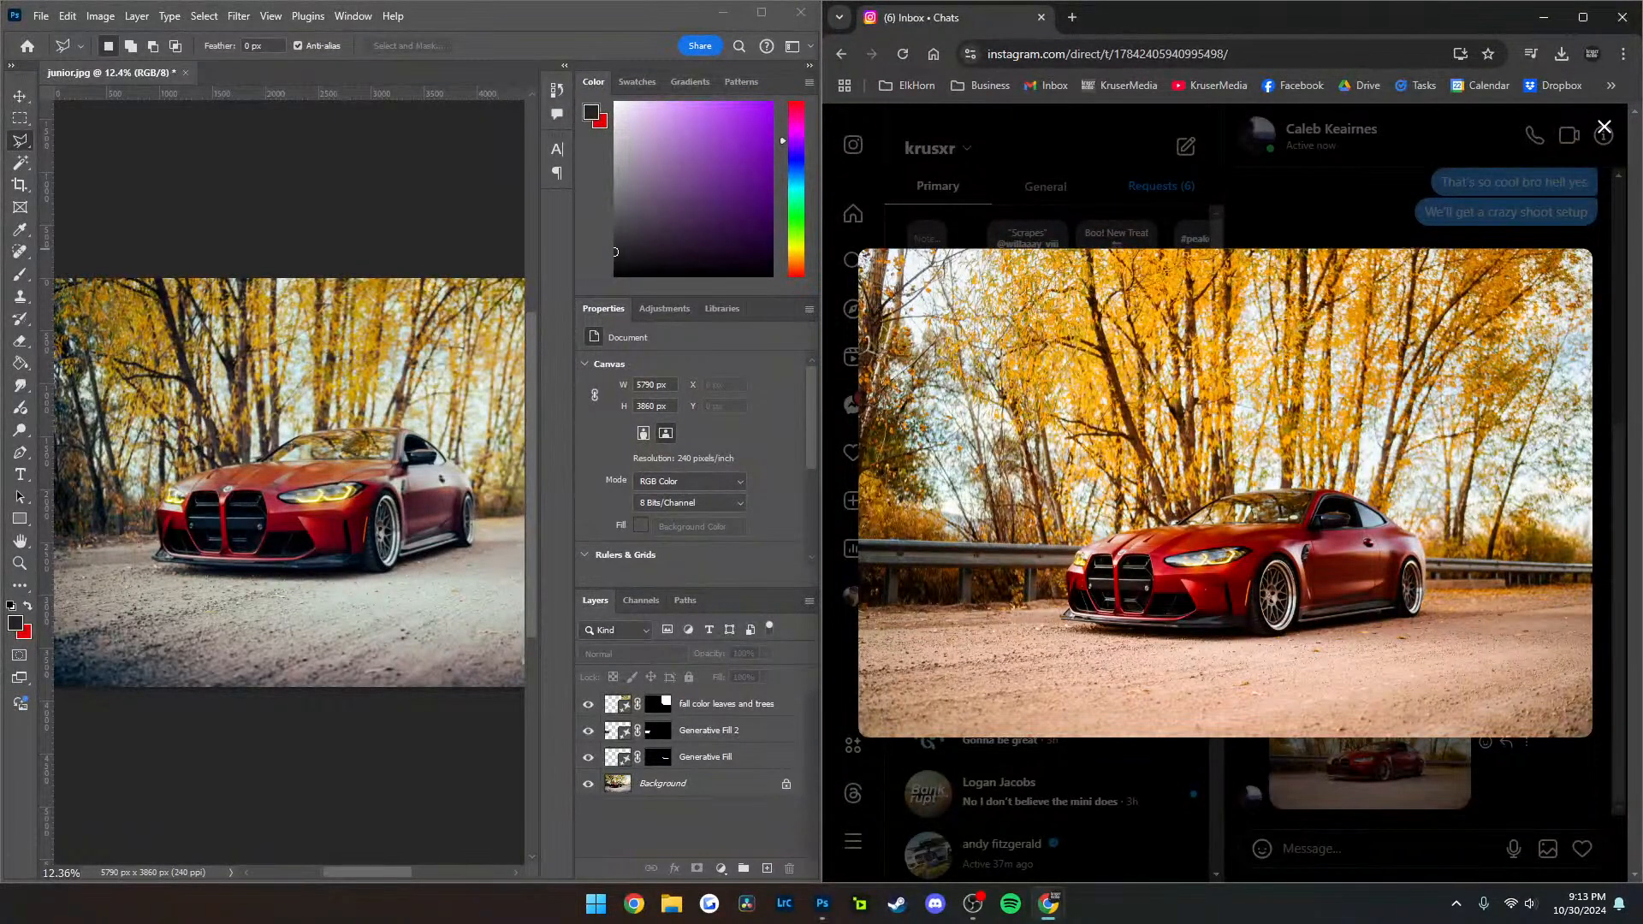
Compare the edited junior.jpg in Photoshop with the sender's version, examining the car, the background trees and the road
{"action": "scroll", "coordinate": [364, 496], "scroll_direction": "left", "scroll_amount": 3}
{"action": "scroll", "coordinate": [364, 496], "scroll_direction": "right", "scroll_amount": 5}
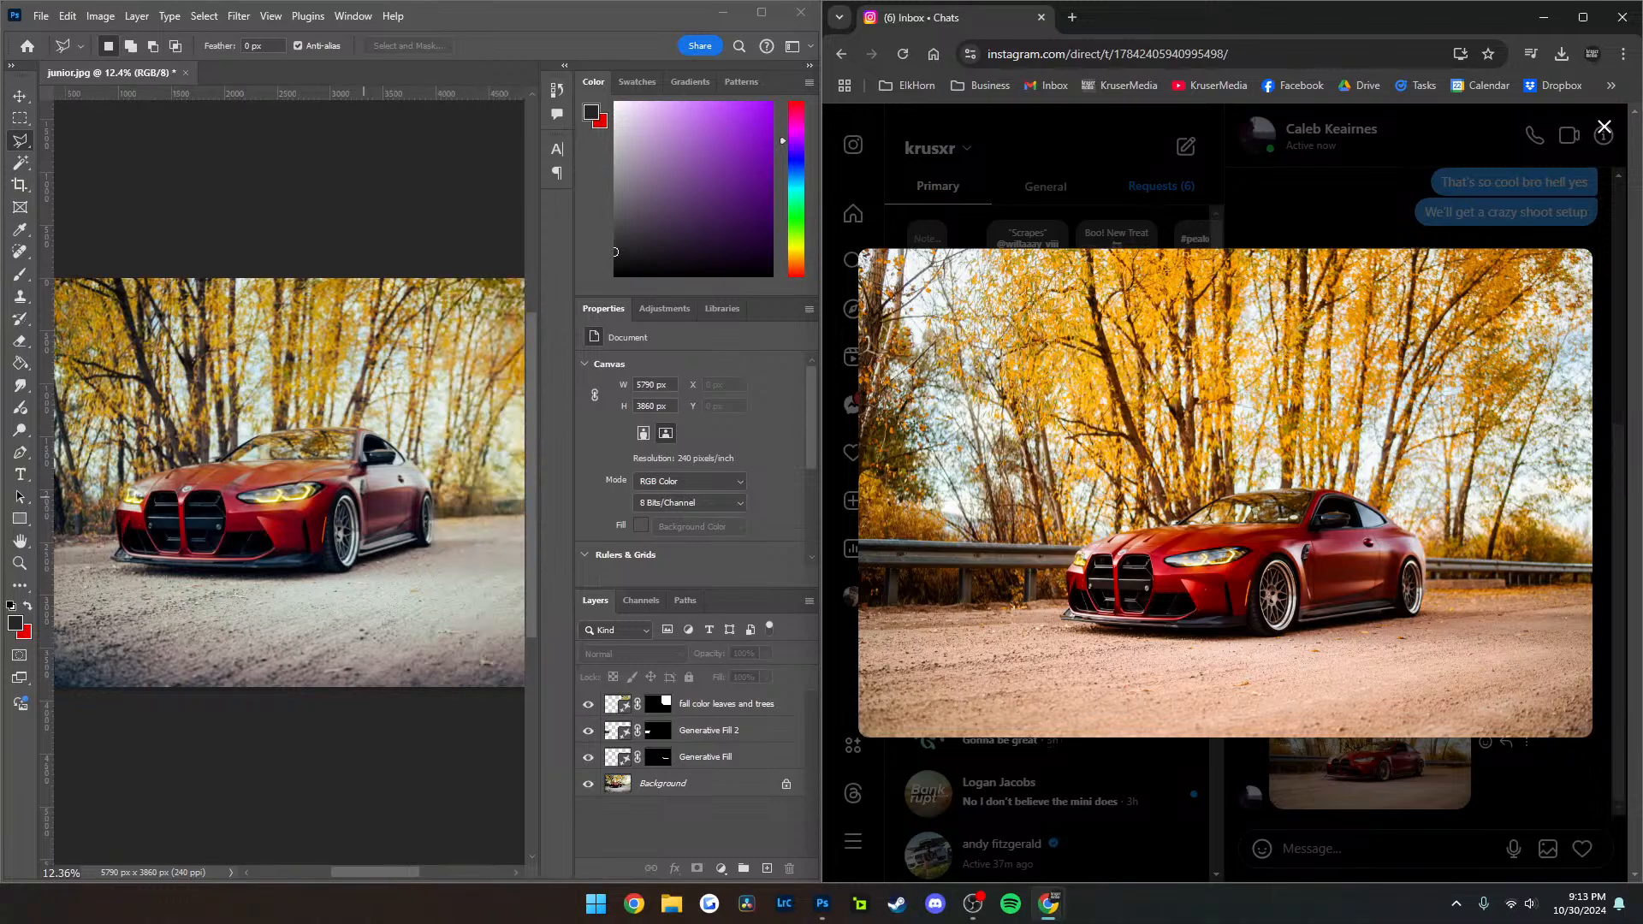
{"action": "left_click", "coordinate": [405, 337]}
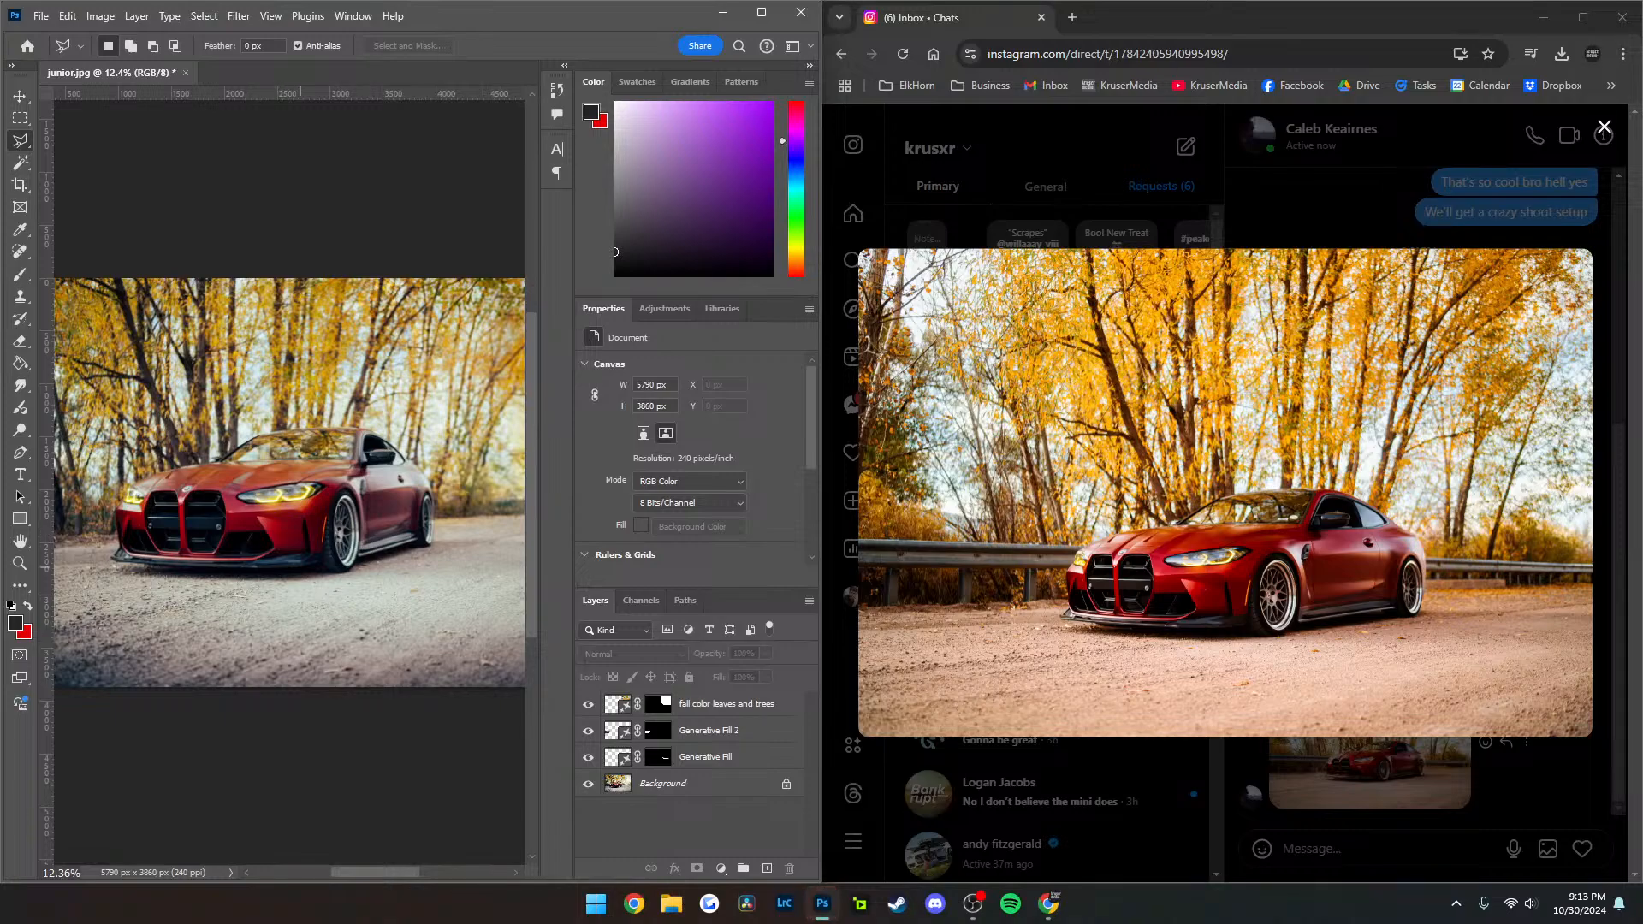
{"action": "scroll", "coordinate": [213, 516], "scroll_direction": "up", "scroll_amount": 6}
{"action": "scroll", "coordinate": [211, 514], "scroll_direction": "down", "scroll_amount": 5}
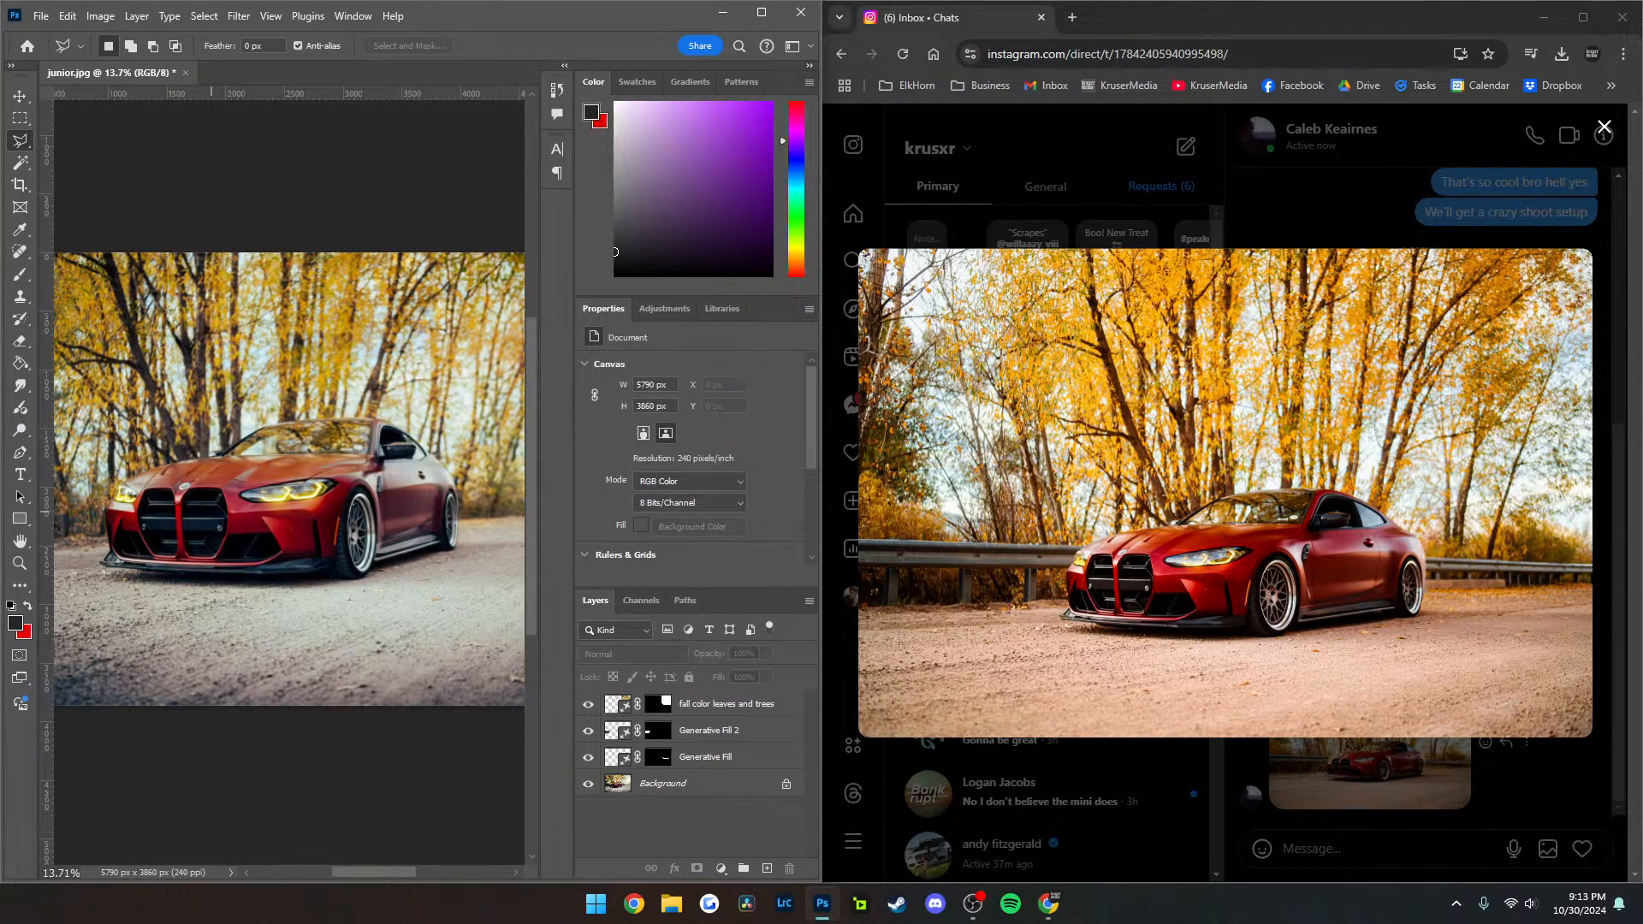
{"action": "scroll", "coordinate": [296, 508], "scroll_direction": "right", "scroll_amount": 1}
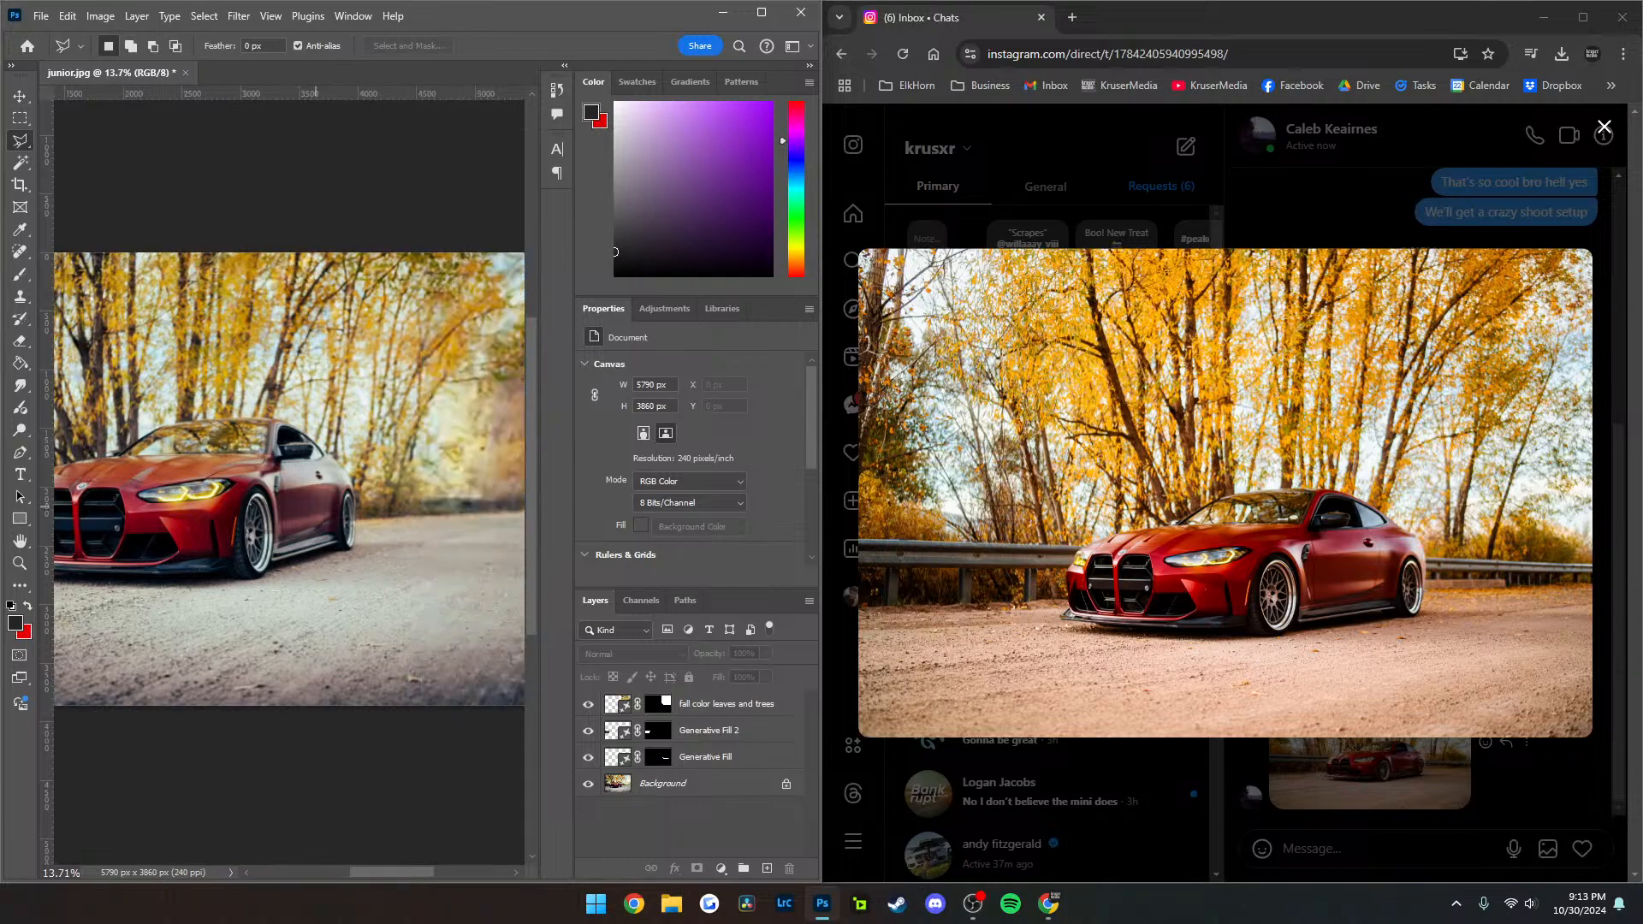
{"action": "scroll", "coordinate": [299, 507], "scroll_direction": "left", "scroll_amount": 3}
{"action": "scroll", "coordinate": [316, 505], "scroll_direction": "right", "scroll_amount": 2}
{"action": "scroll", "coordinate": [316, 505], "scroll_direction": "left", "scroll_amount": 2}
{"action": "scroll", "coordinate": [316, 505], "scroll_direction": "right", "scroll_amount": 2}
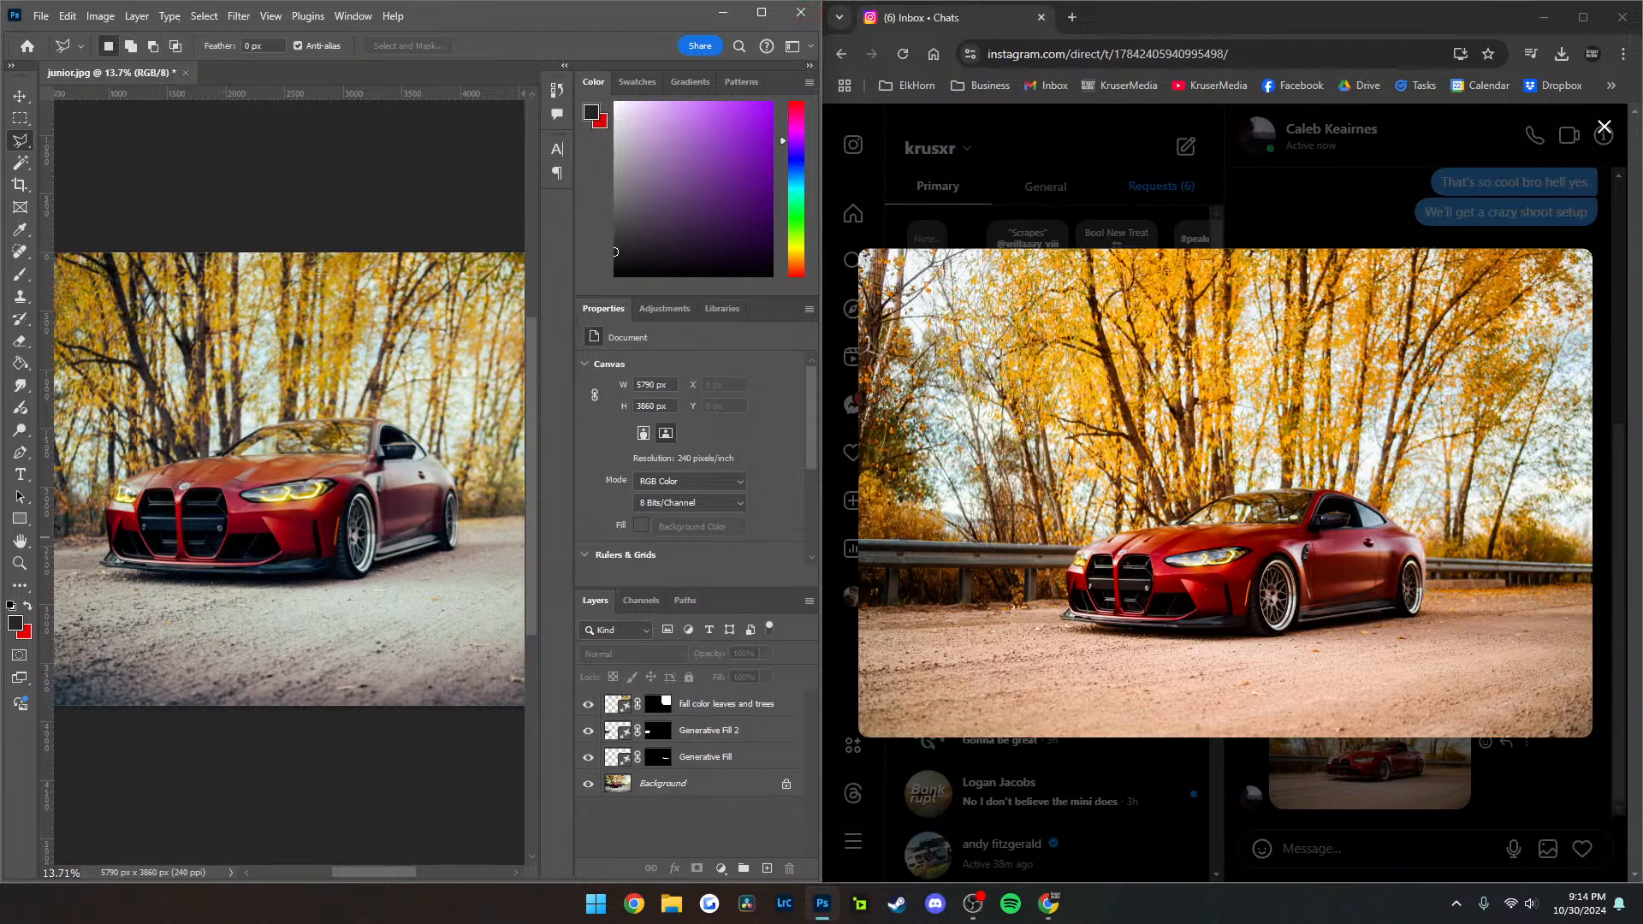
Minimize Chrome, maximize Photoshop to view the whole edited car photo, and minimize it to show the desktop
{"action": "left_click", "coordinate": [1544, 17]}
{"action": "left_click", "coordinate": [762, 12]}
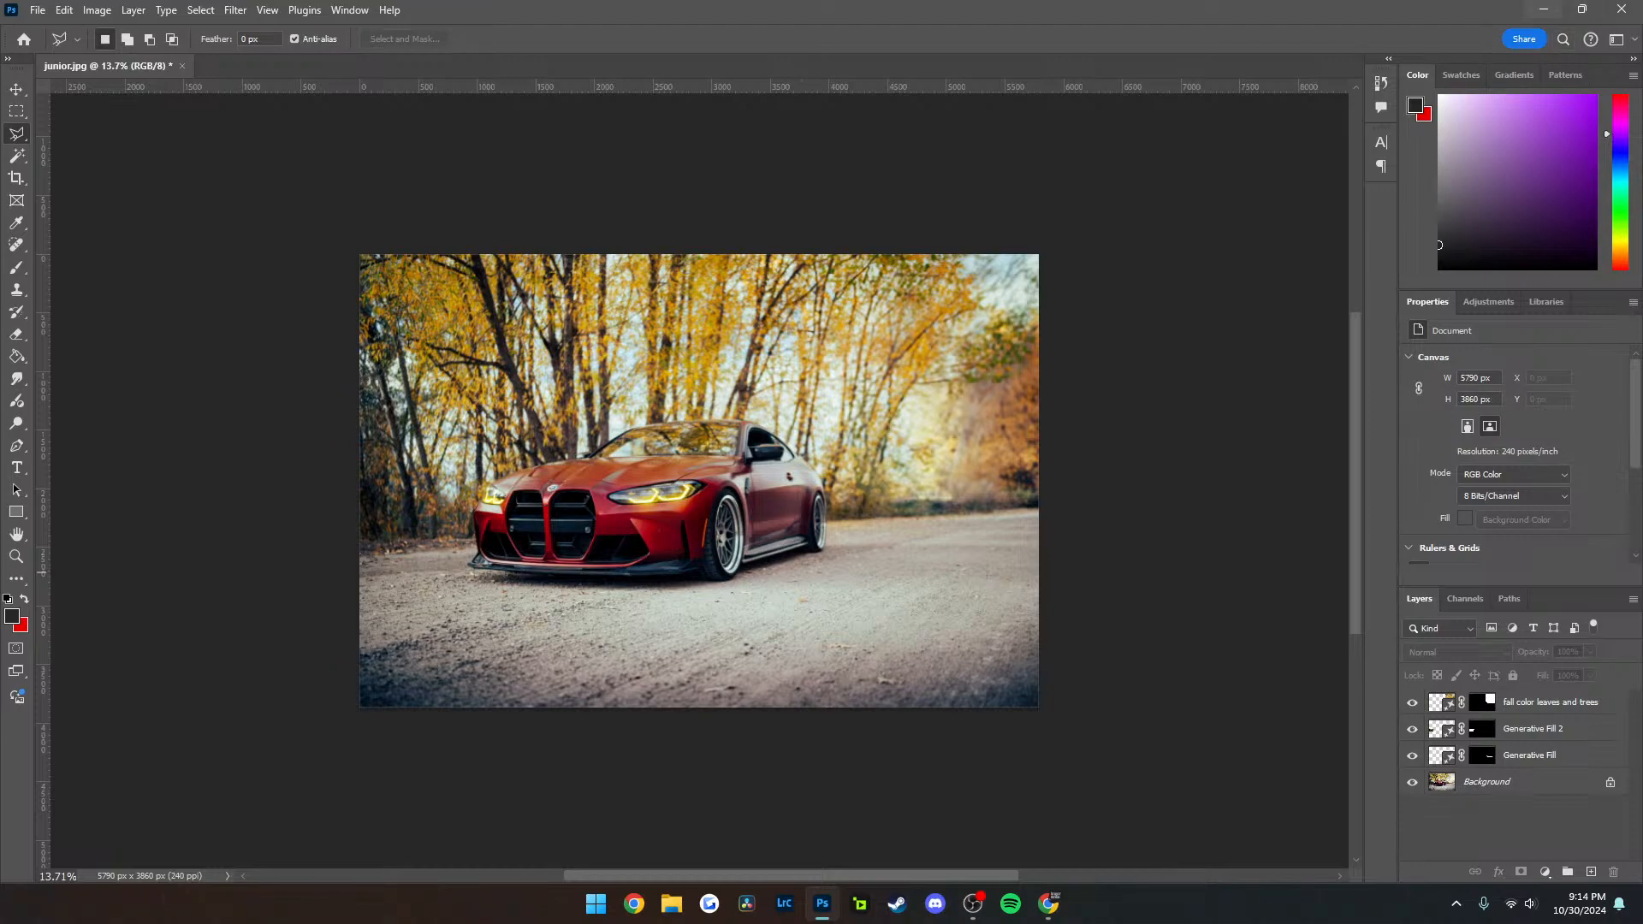
{"action": "left_click", "coordinate": [1543, 9]}
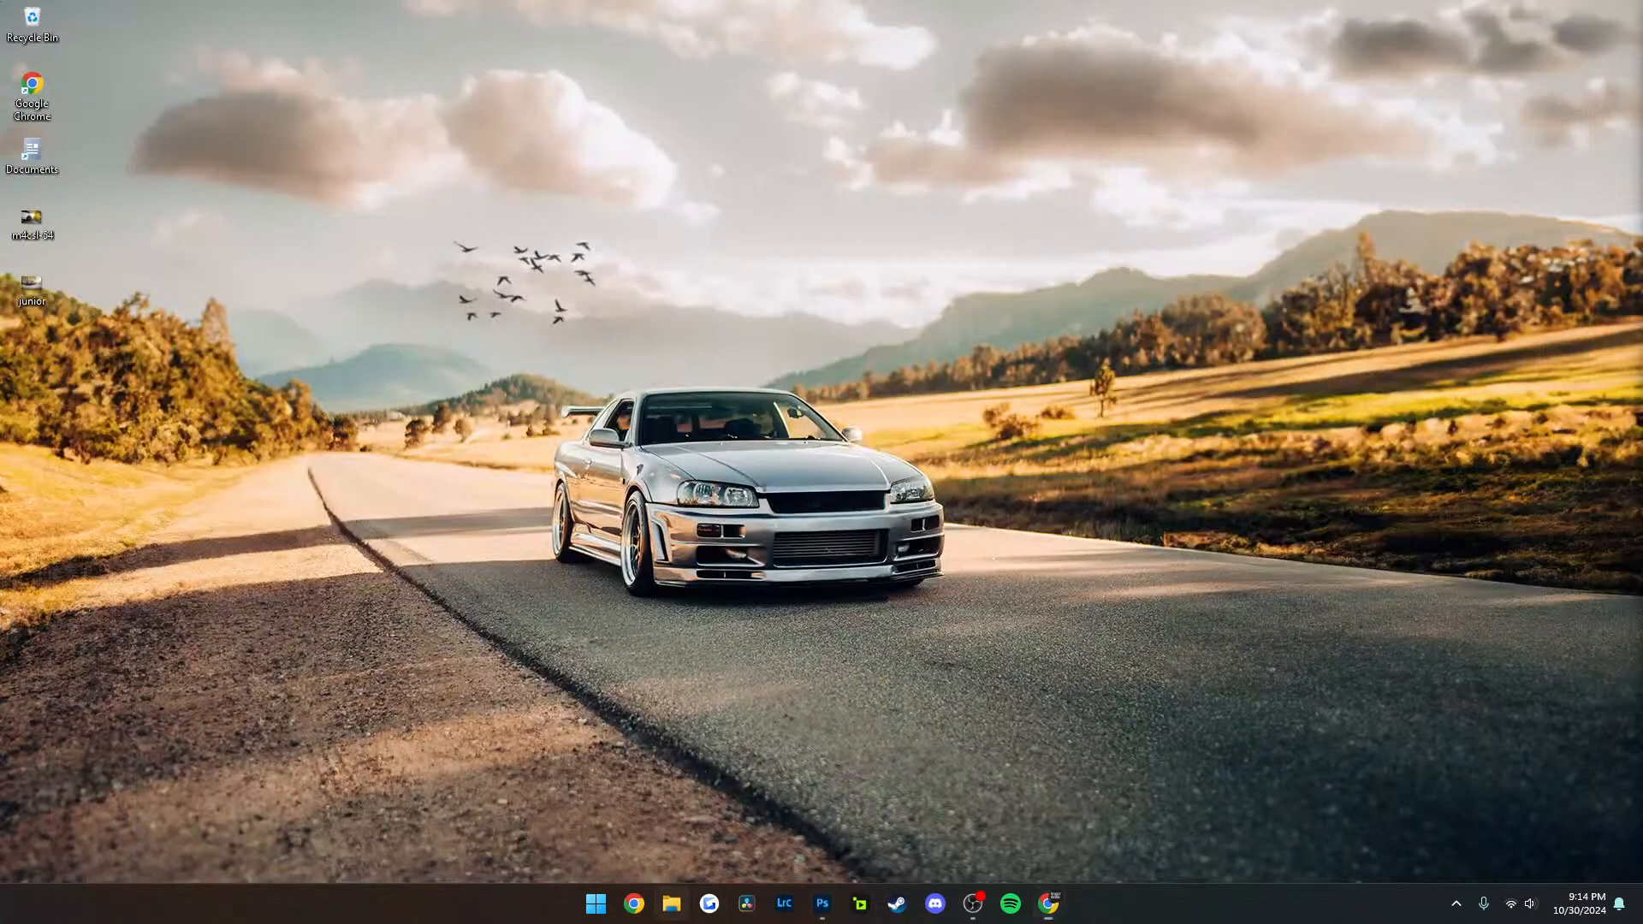
Open the Car Projects folder on the Photo & Video (F:) drive in a smaller File Explorer window, and minimize it
{"action": "left_click", "coordinate": [671, 904]}
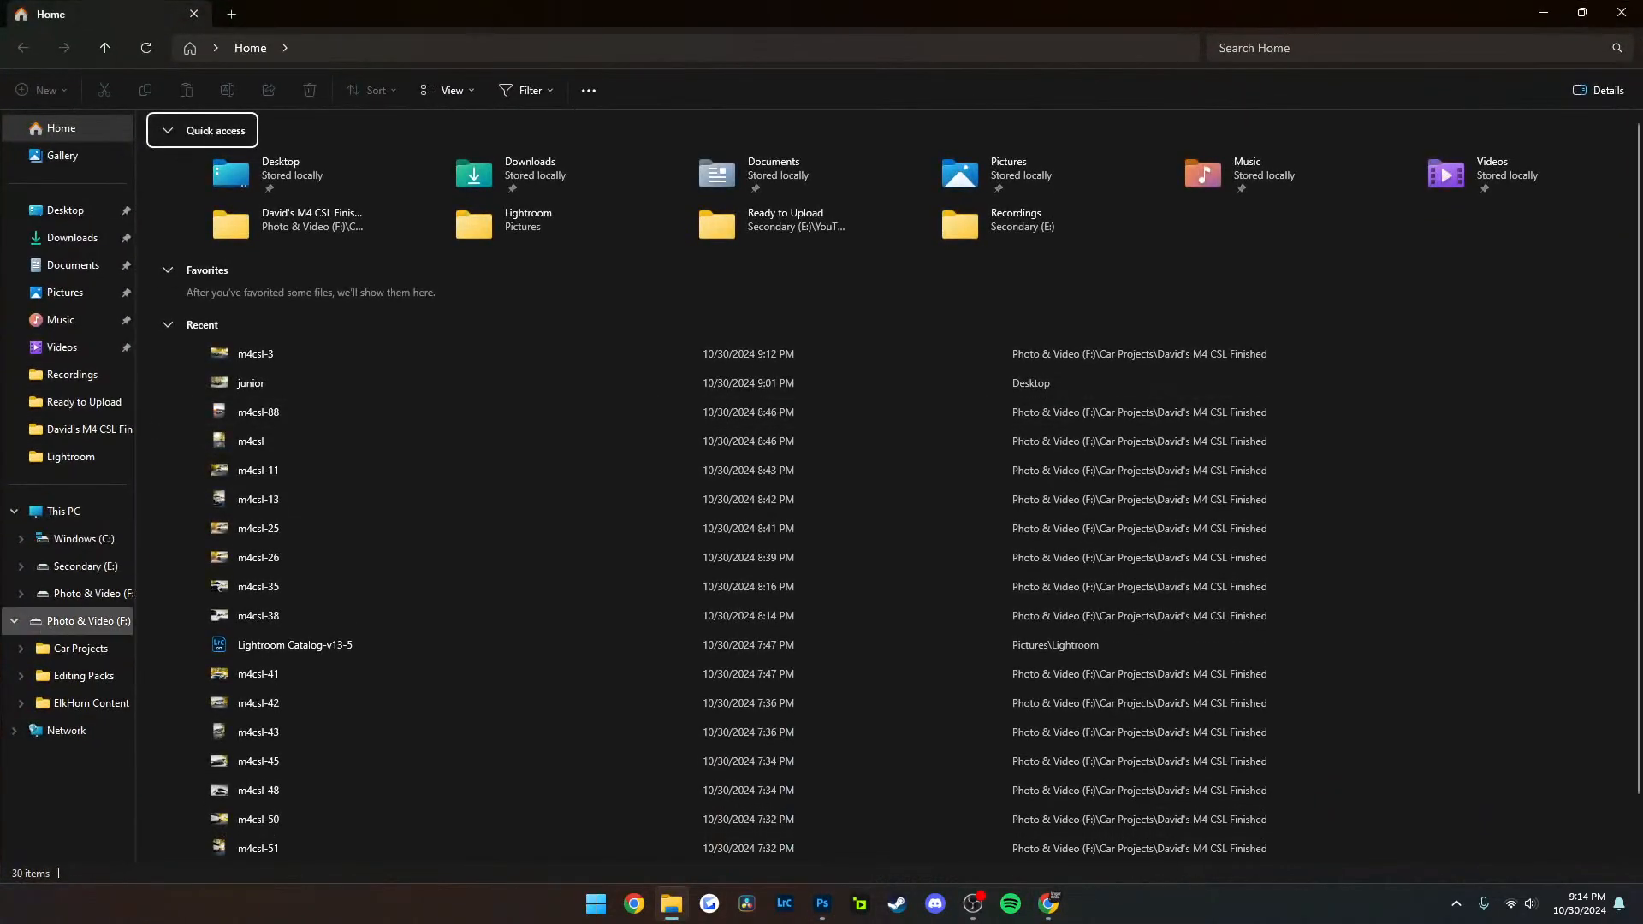
{"action": "left_click", "coordinate": [85, 594]}
{"action": "double_click", "coordinate": [198, 147]}
{"action": "left_click_drag", "start_coordinate": [697, 14], "coordinate": [700, 226]}
{"action": "left_click", "coordinate": [1156, 223]}
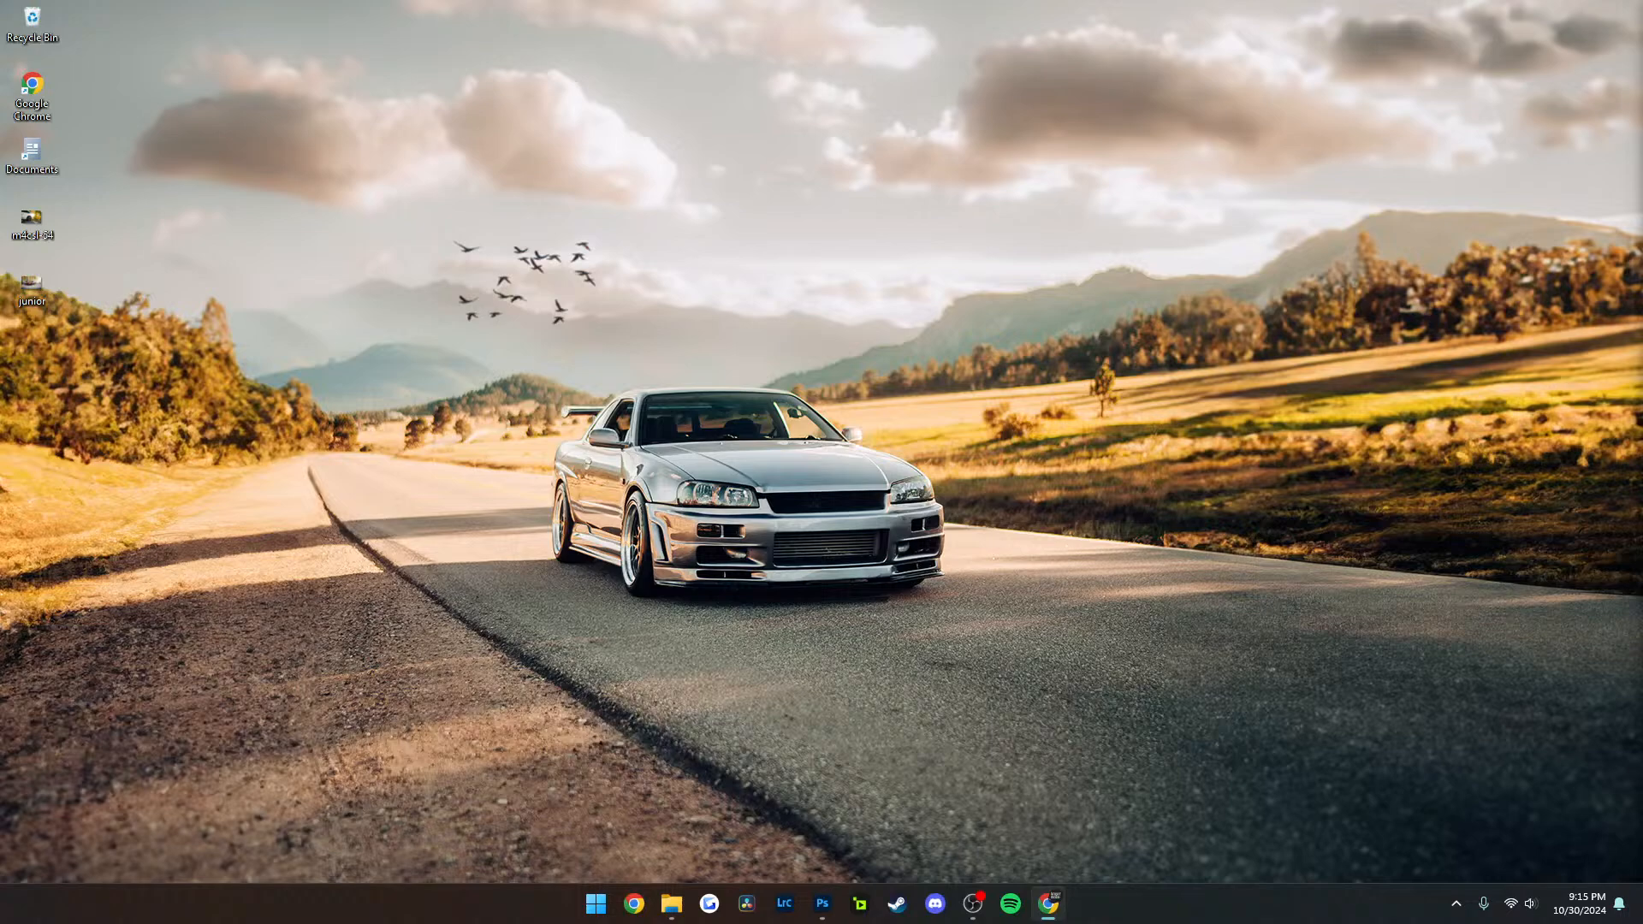
Restore File Explorer, open the finished M4 CSL folder in a maximized window, and select photos m4csl-21 through m4csl-54
{"action": "left_click", "coordinate": [671, 903]}
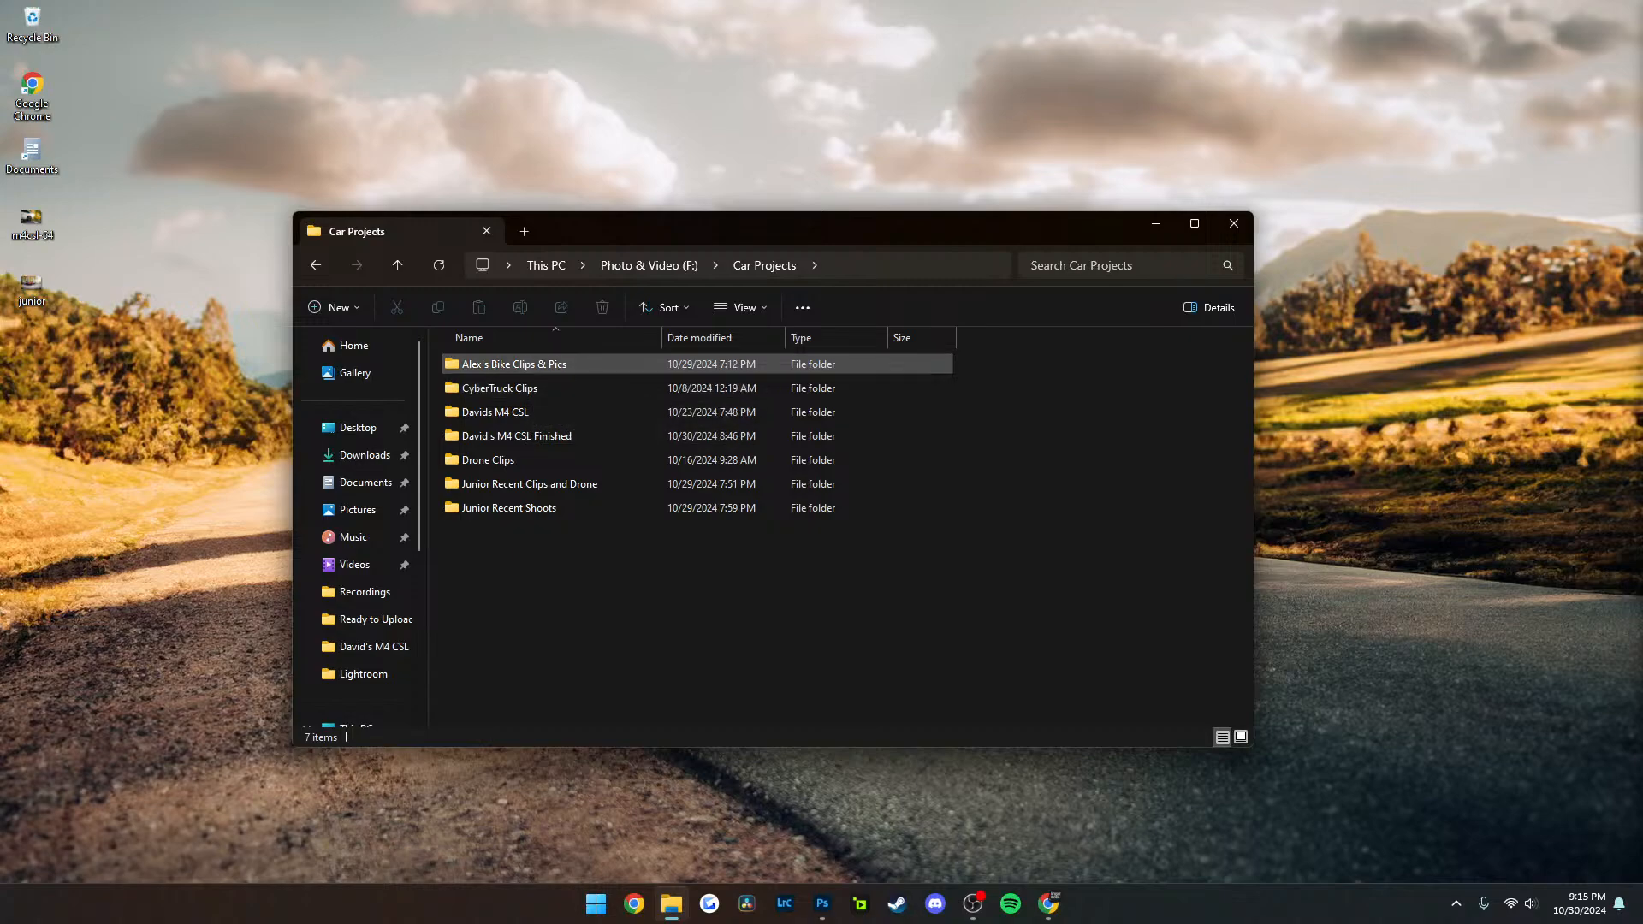
{"action": "double_click", "coordinate": [573, 436]}
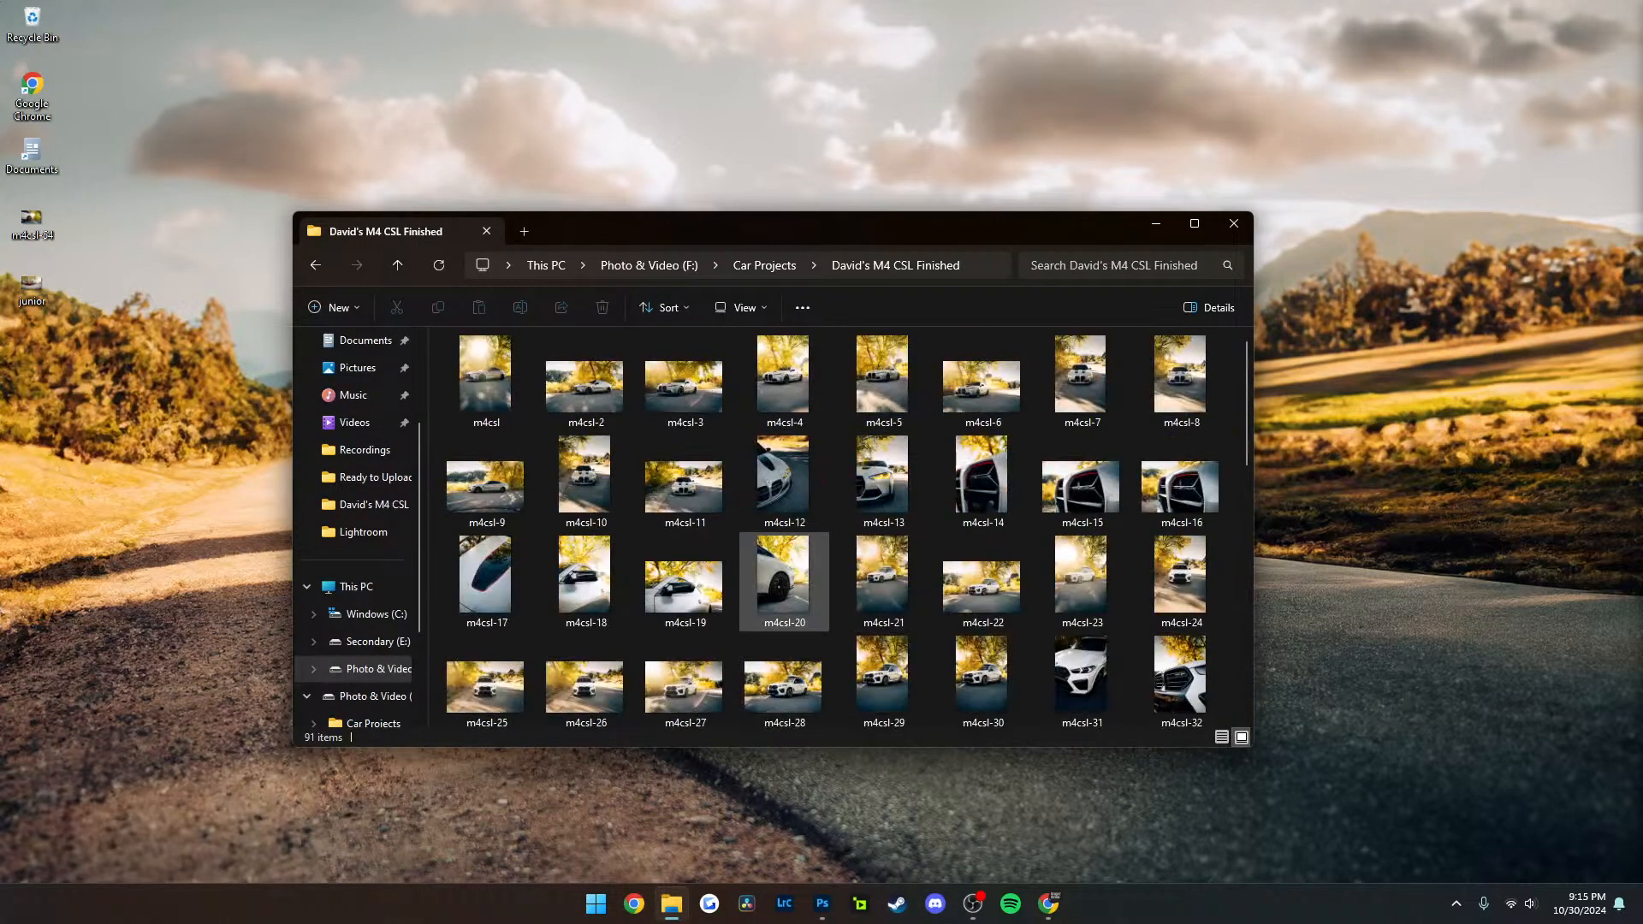
{"action": "left_click", "coordinate": [1195, 224]}
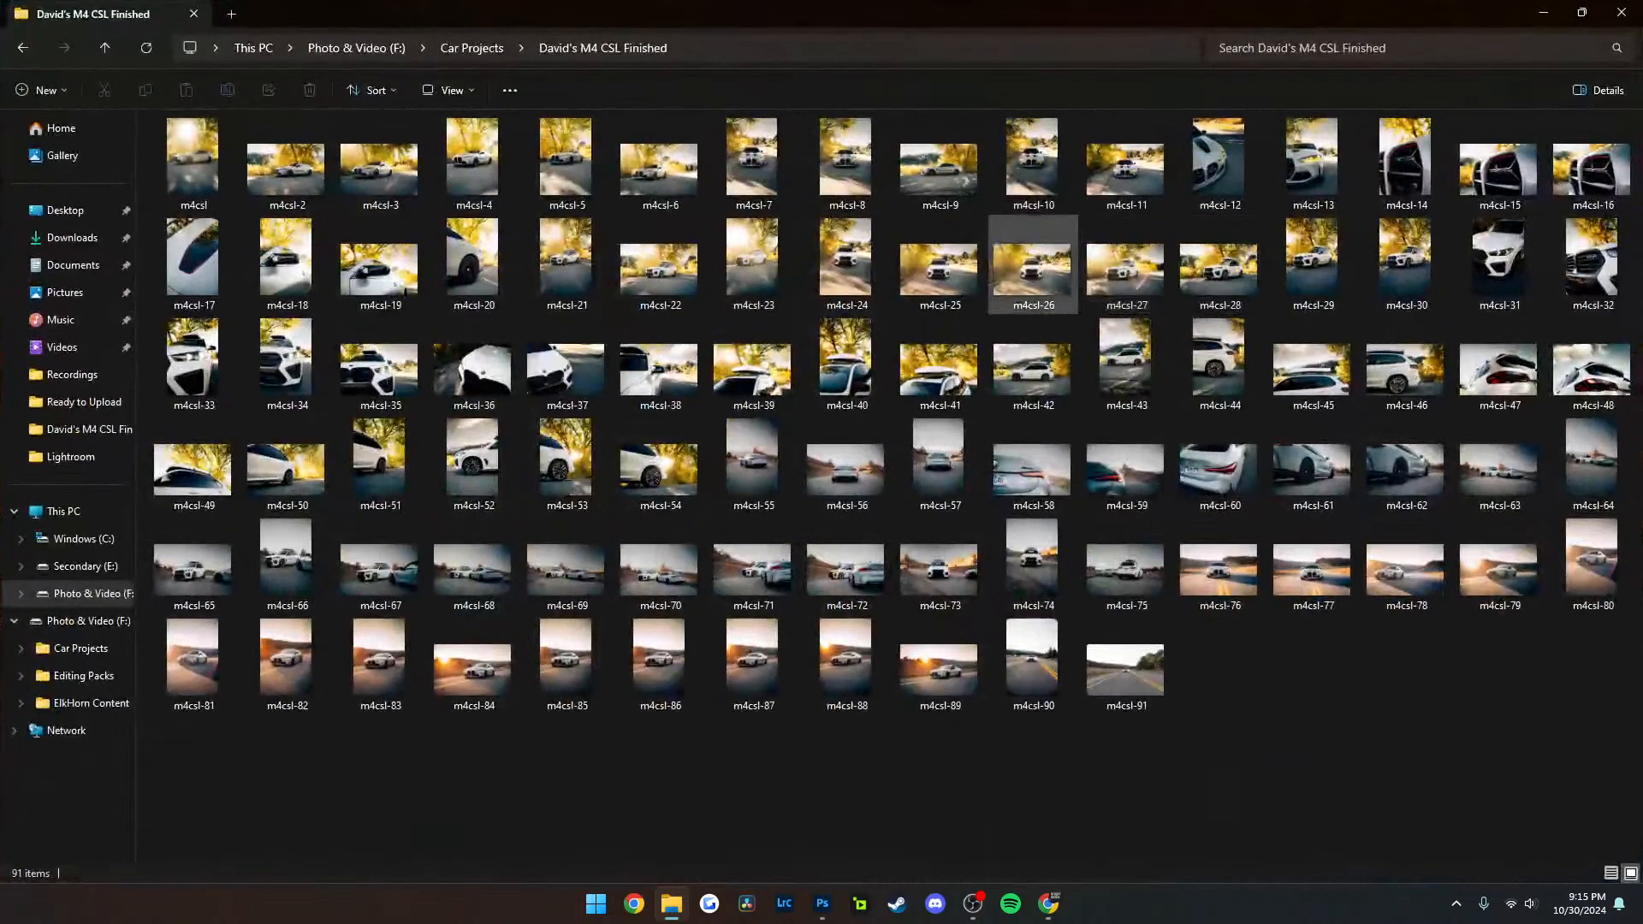
{"action": "left_click", "coordinate": [566, 265]}
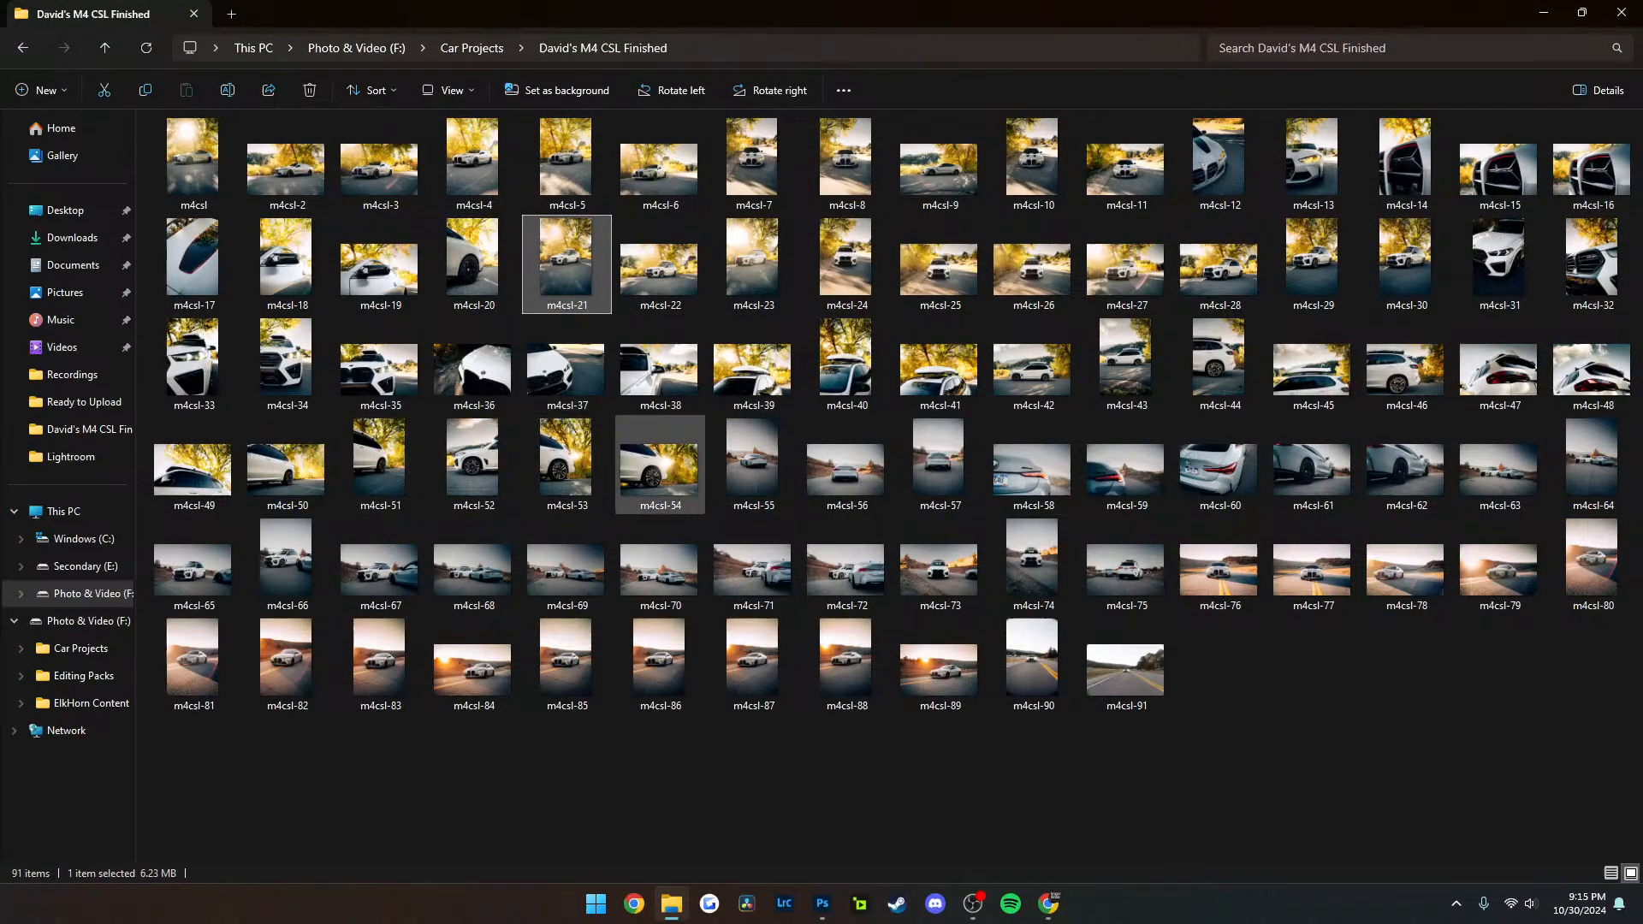
{"action": "left_click", "coordinate": [660, 462], "text": "shift"}
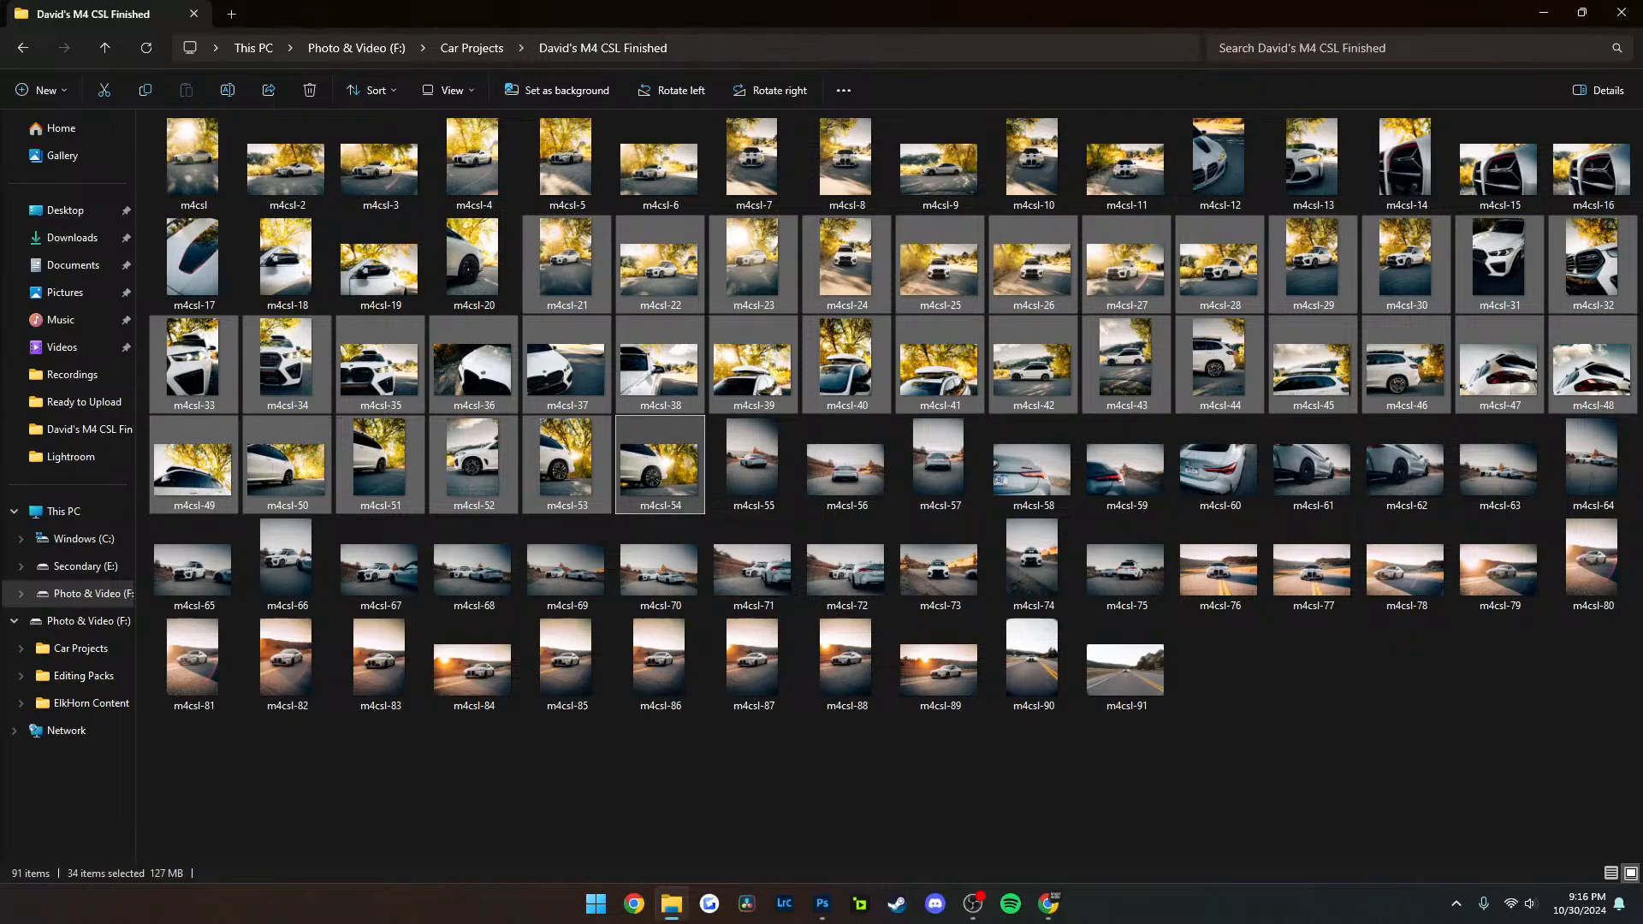
View photo m4csl-11 and close it, and delete the photos m4csl-90 and m4csl-91 from the folder
{"action": "double_click", "coordinate": [1126, 163]}
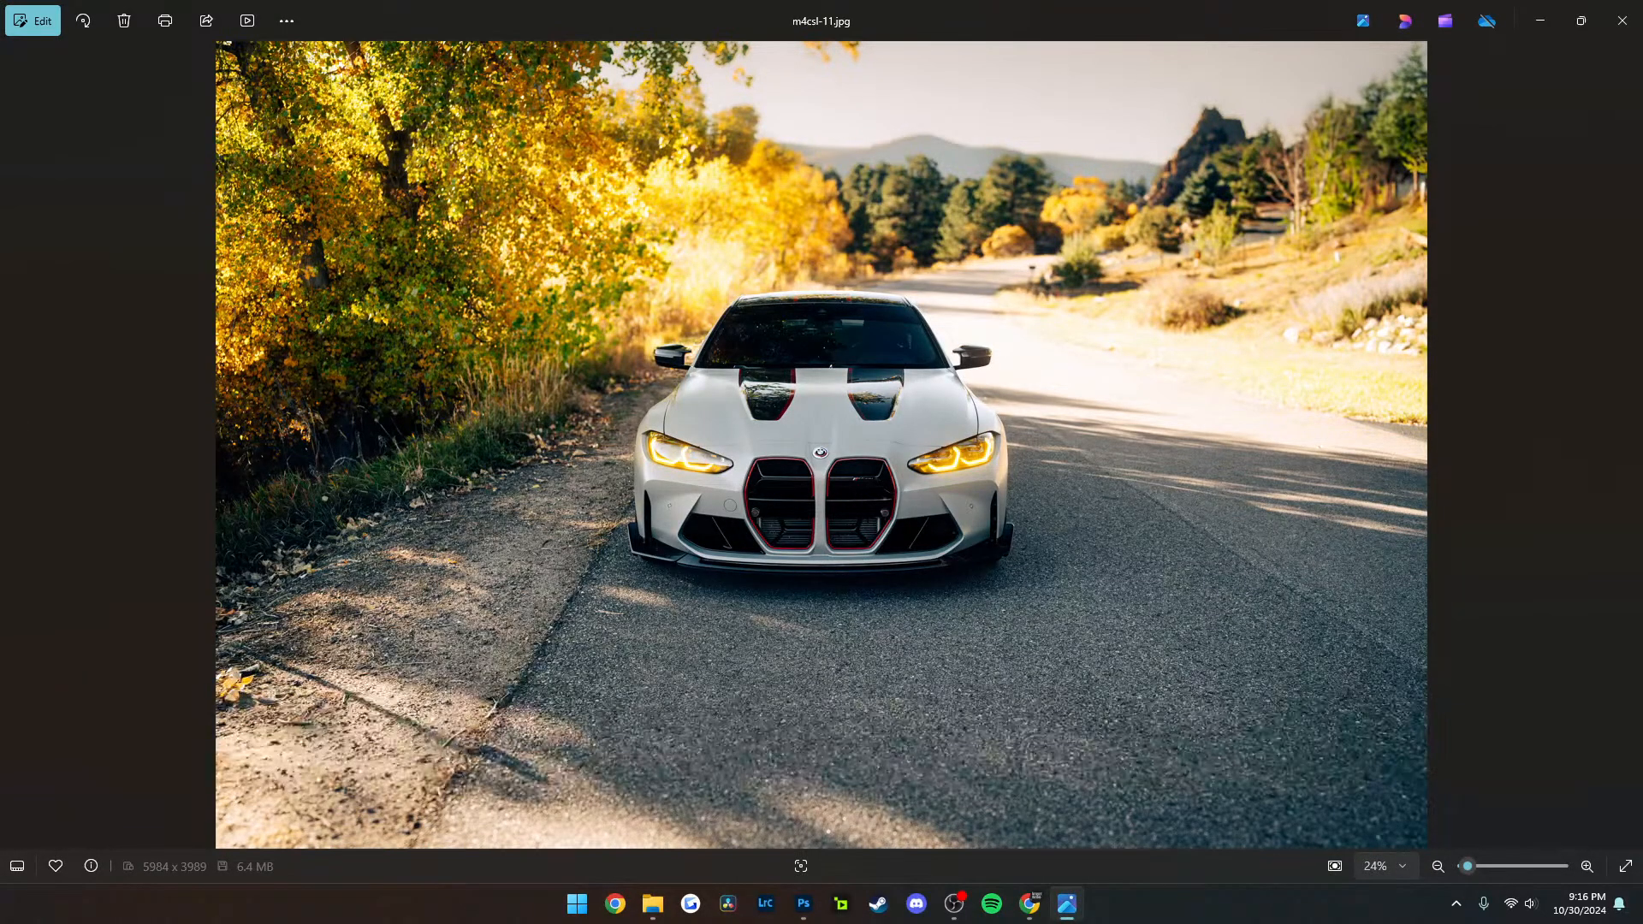
{"action": "left_click", "coordinate": [1621, 20]}
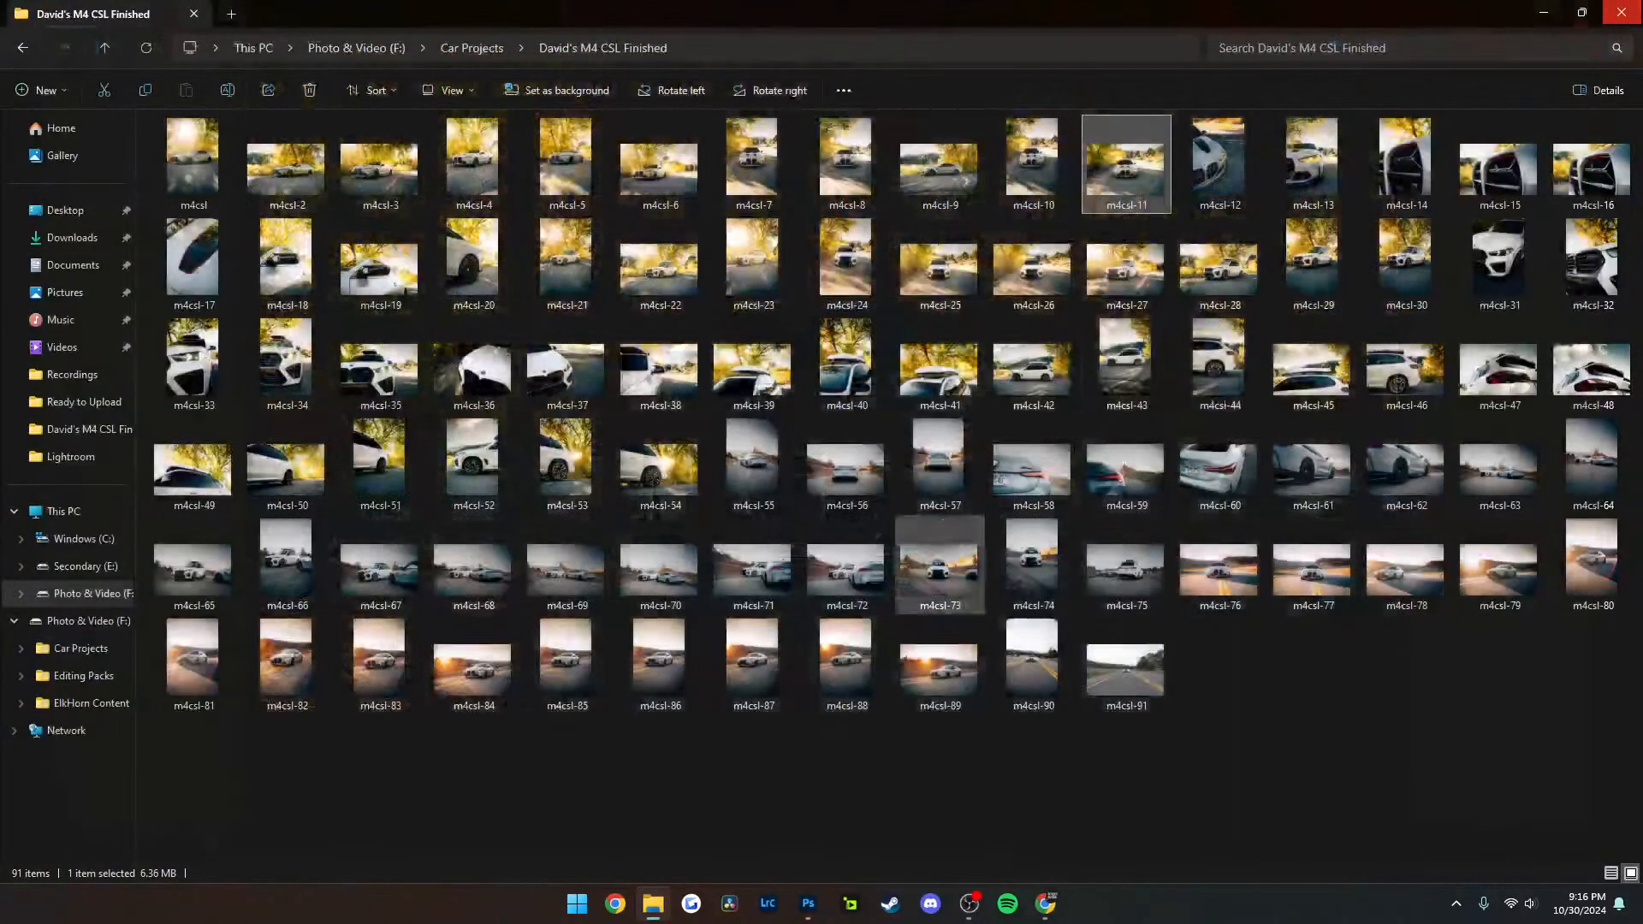
{"action": "left_click_drag", "start_coordinate": [1240, 716], "coordinate": [990, 616]}
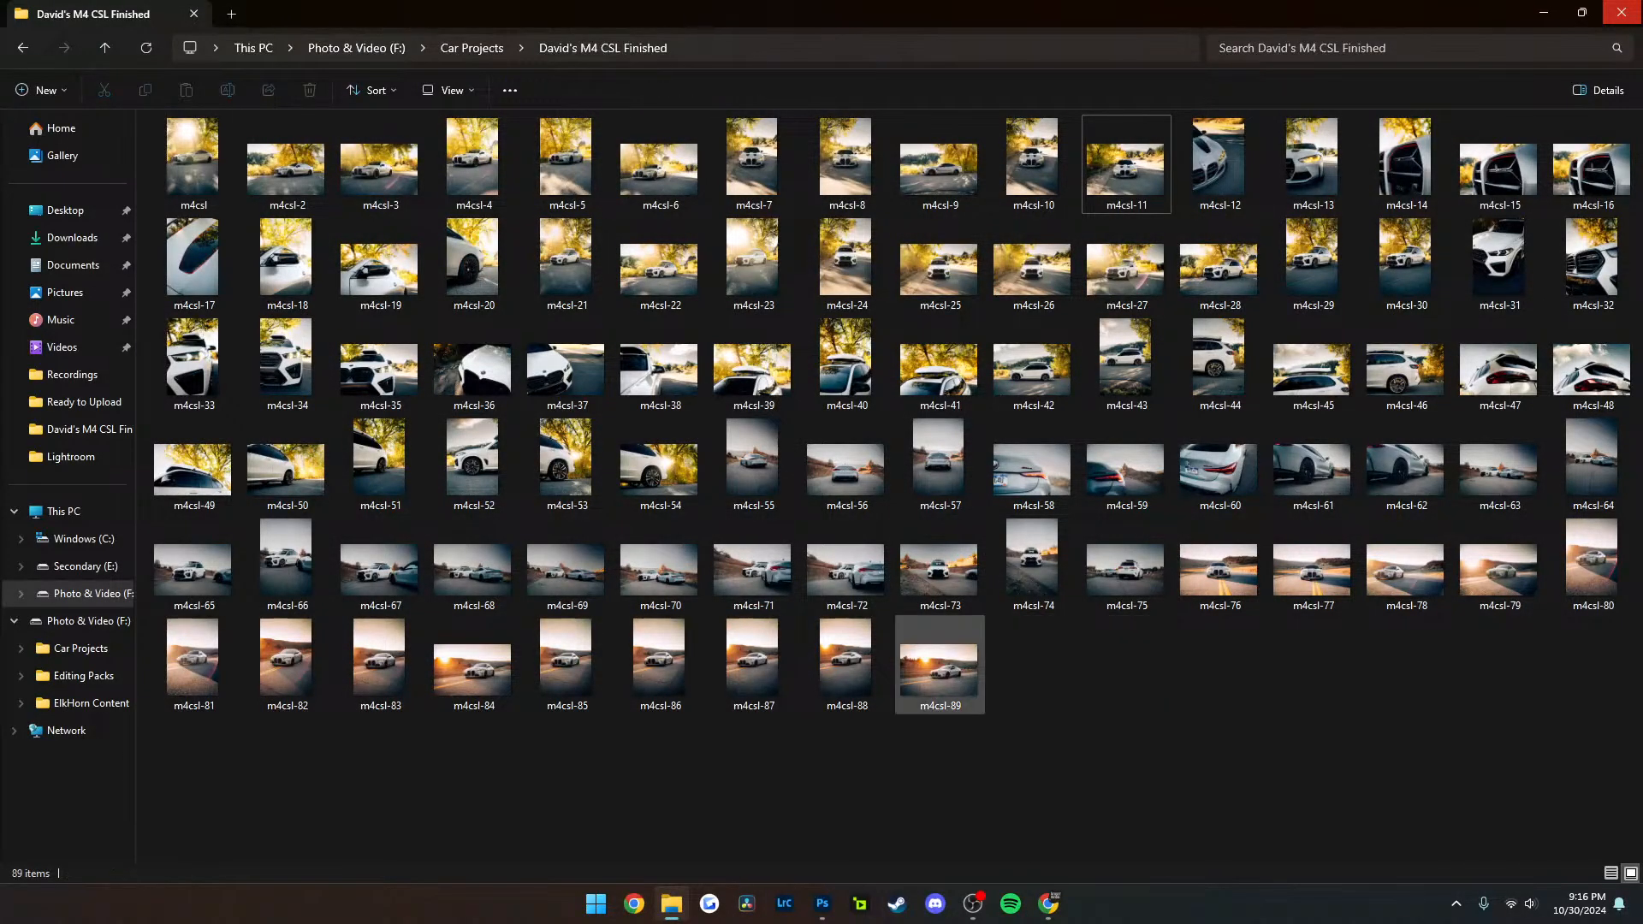
View the sunset photo m4csl-89 and the portrait photo m4csl-7, and close the File Explorer window
{"action": "double_click", "coordinate": [938, 669]}
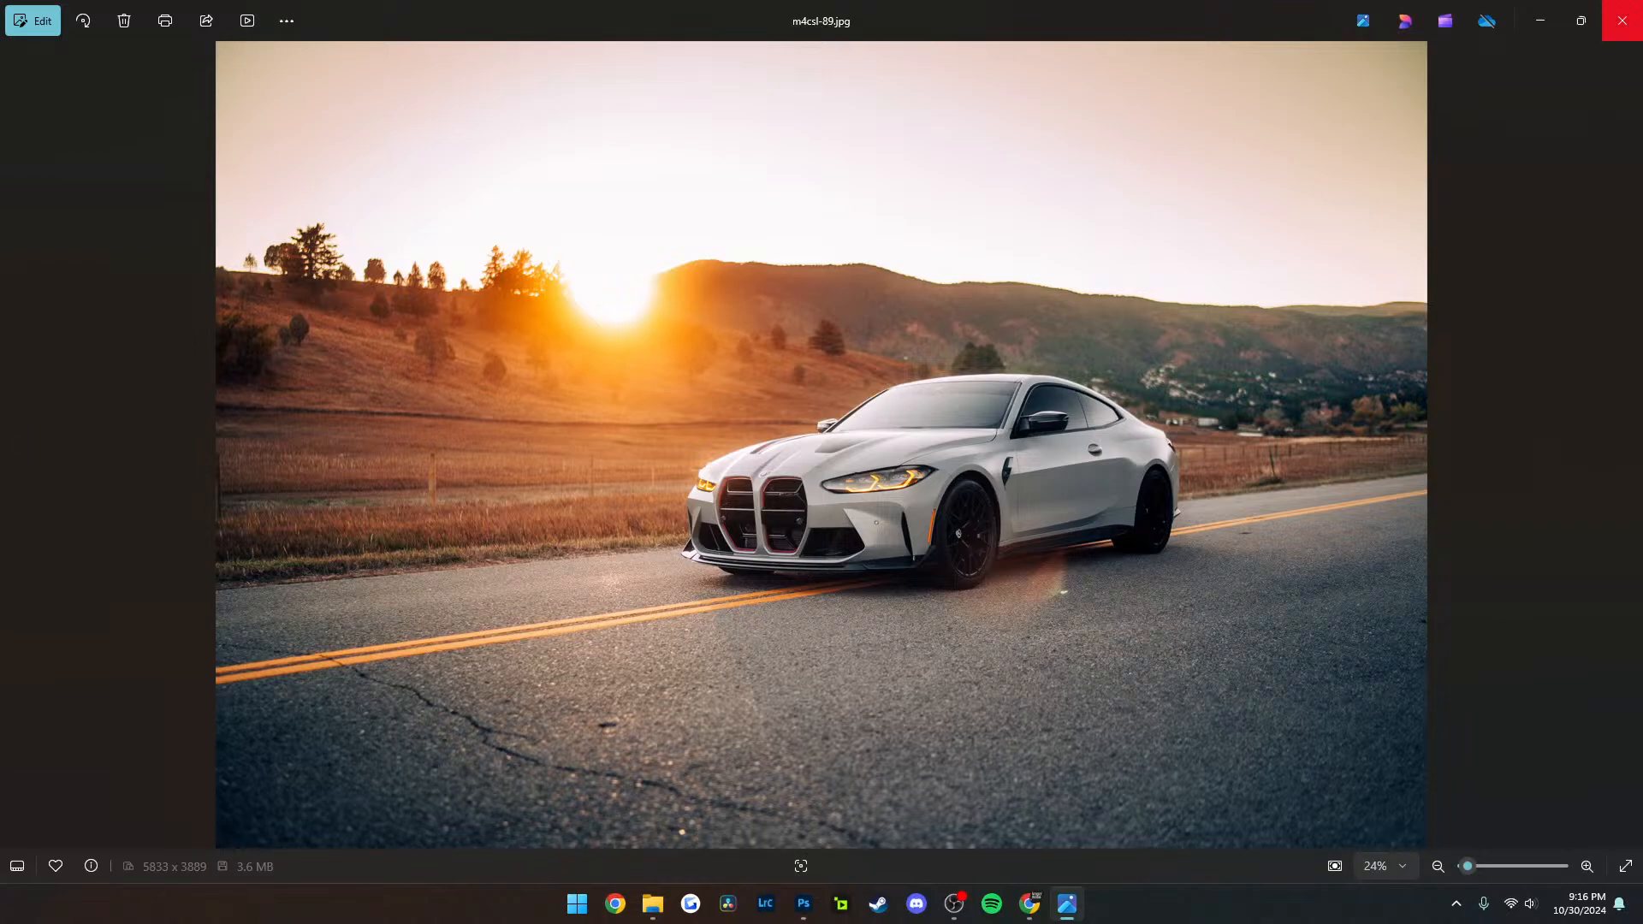
{"action": "left_click", "coordinate": [1622, 20]}
{"action": "left_click", "coordinate": [1267, 736]}
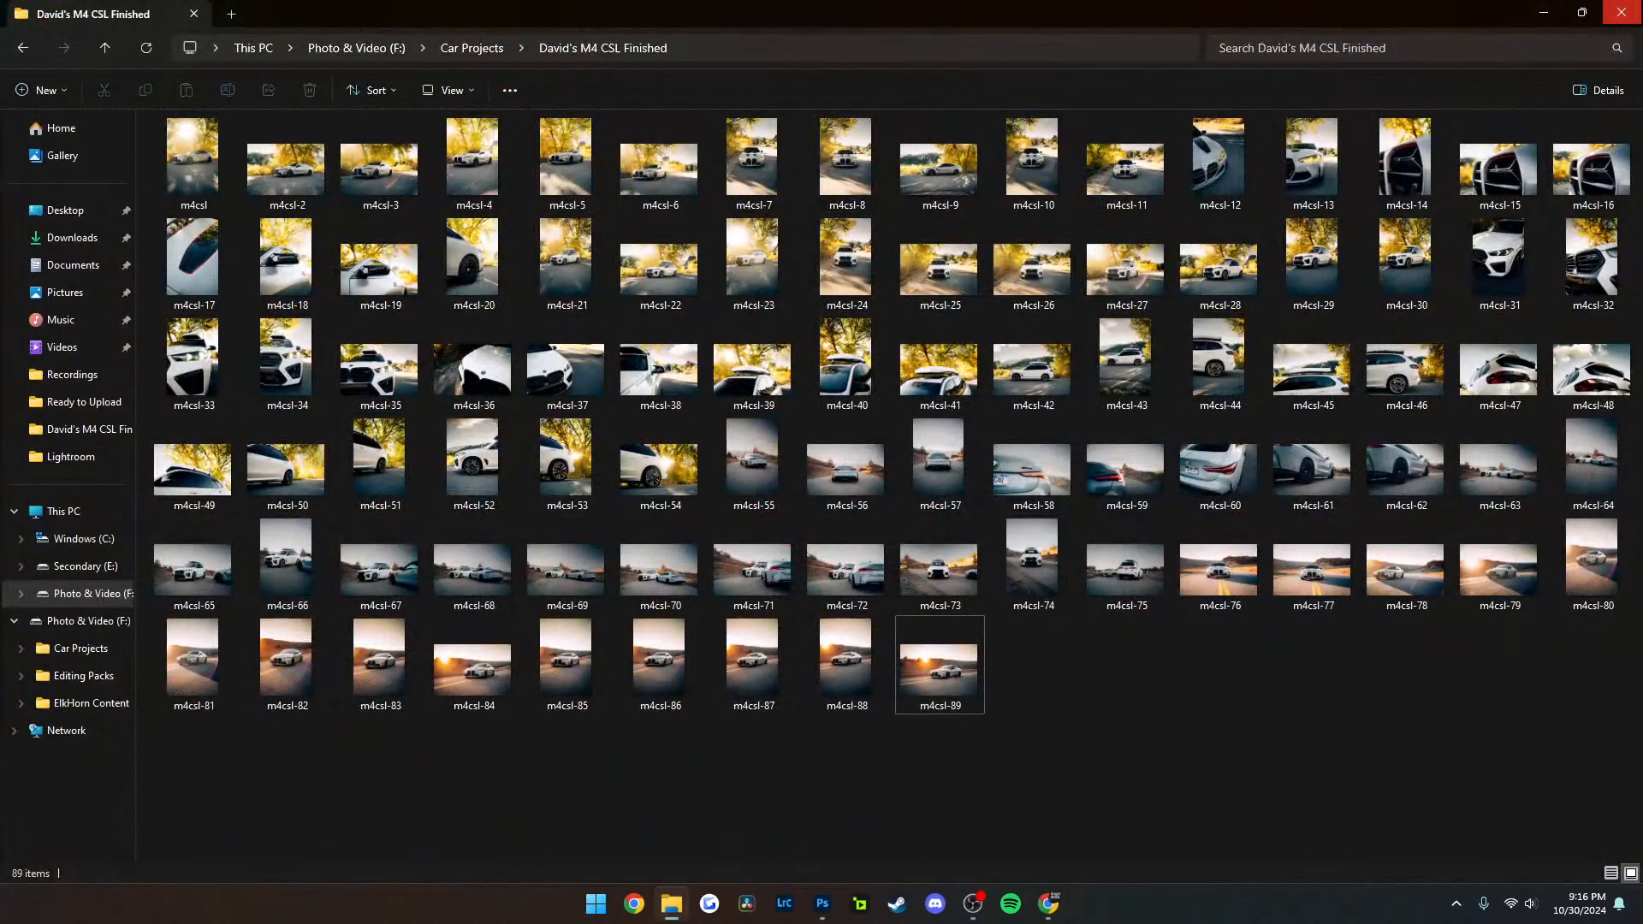
{"action": "left_click_drag", "start_coordinate": [1204, 710], "coordinate": [1070, 689]}
{"action": "double_click", "coordinate": [753, 163]}
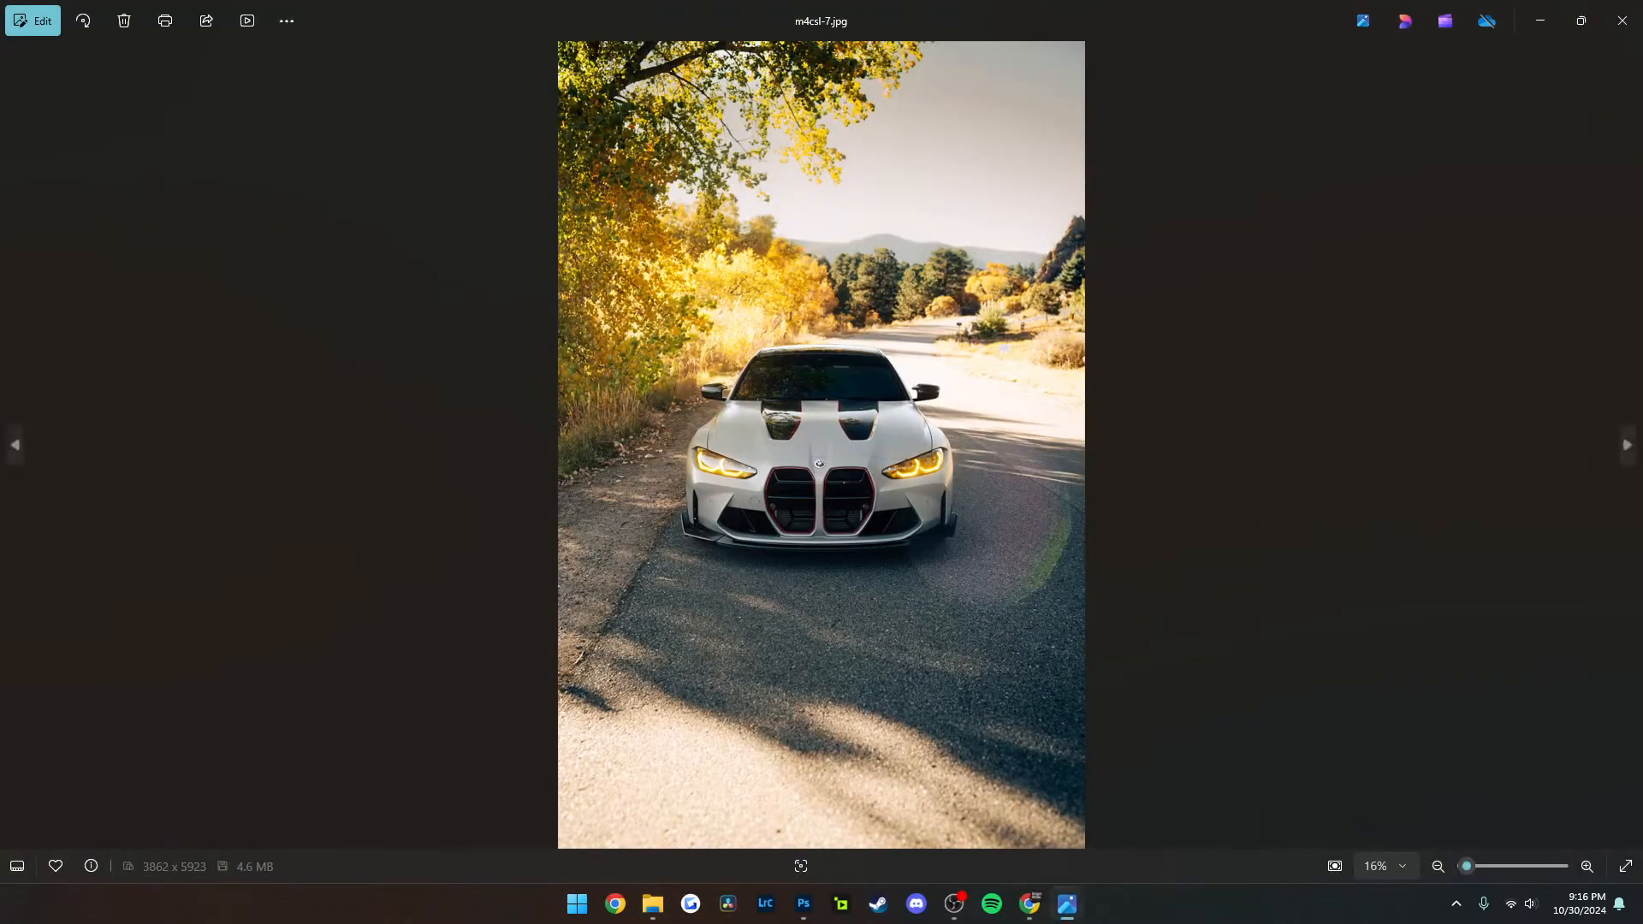
{"action": "left_click", "coordinate": [1614, 24]}
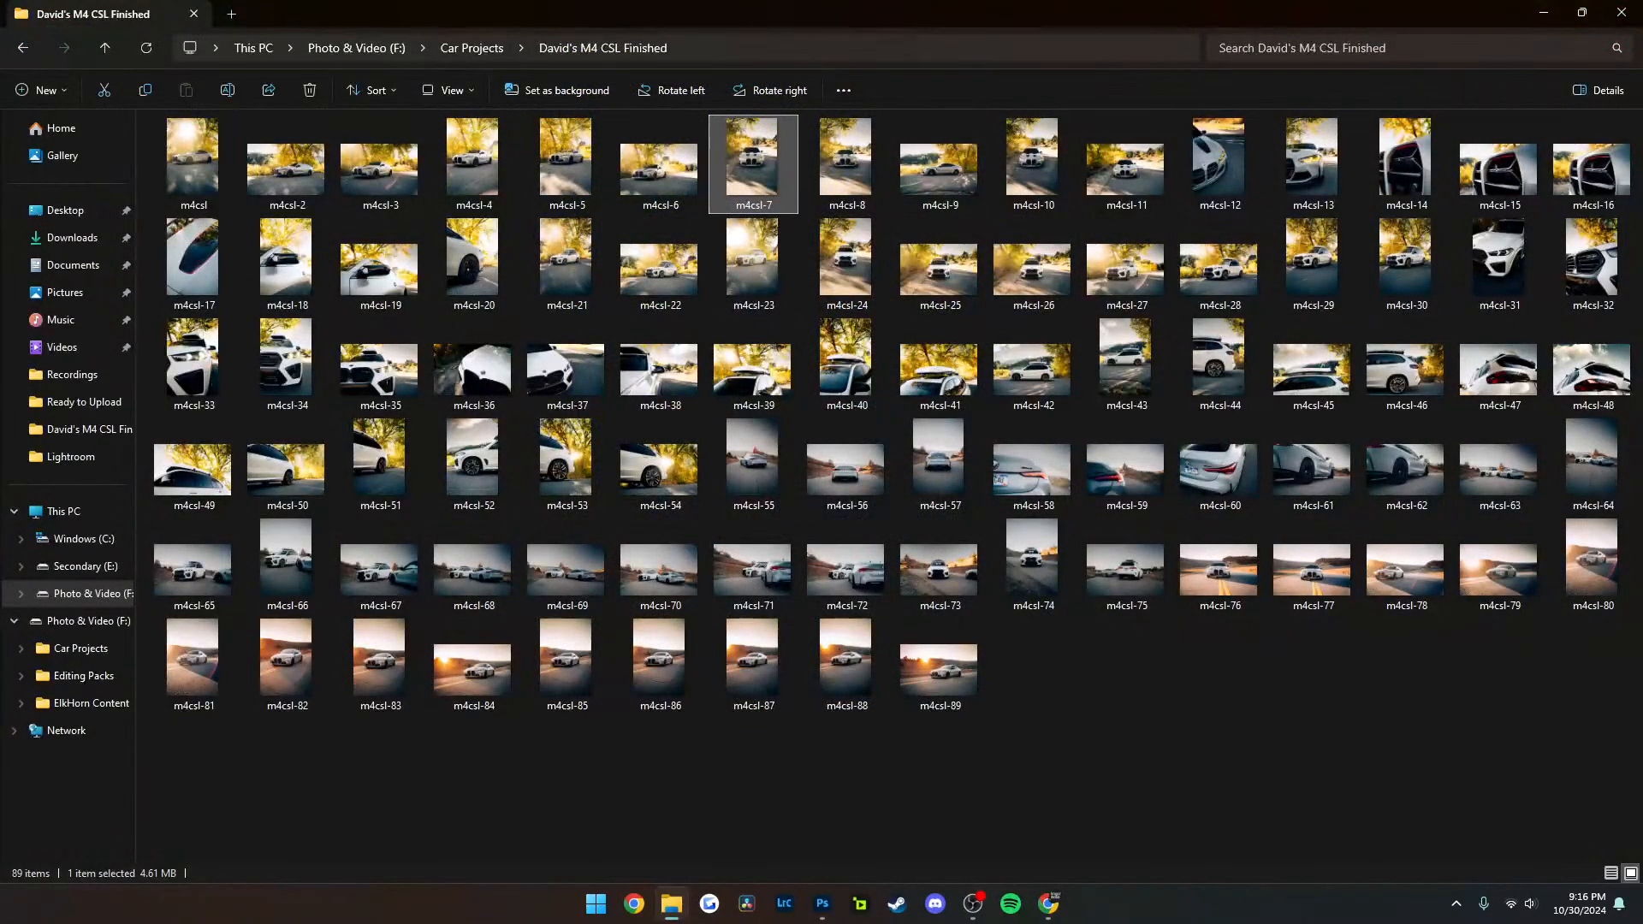
{"action": "left_click", "coordinate": [1573, 12]}
{"action": "left_click", "coordinate": [1323, 197]}
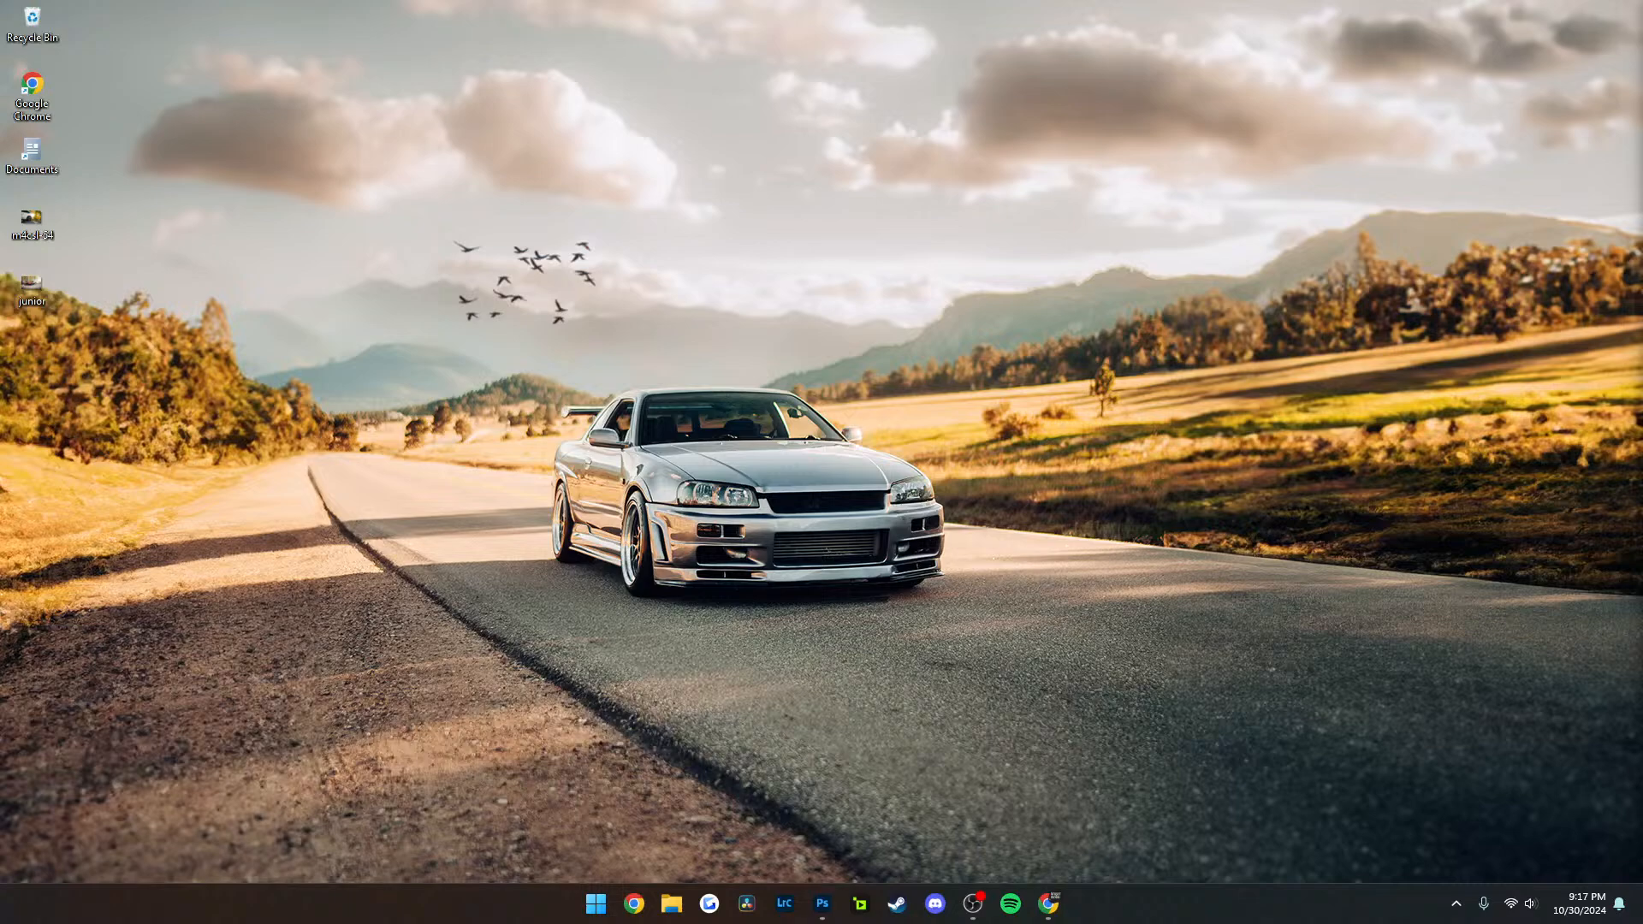
{"action": "left_click_drag", "start_coordinate": [1158, 3], "coordinate": [1642, 883]}
{"action": "left_click_drag", "start_coordinate": [1158, 2], "coordinate": [1246, 753]}
{"action": "left_click_drag", "start_coordinate": [227, 1], "coordinate": [1284, 882]}
View the edited car photo in Photoshop again, and switch to Chrome showing the Google Drive folder of followers' photos
{"action": "left_click", "coordinate": [822, 904]}
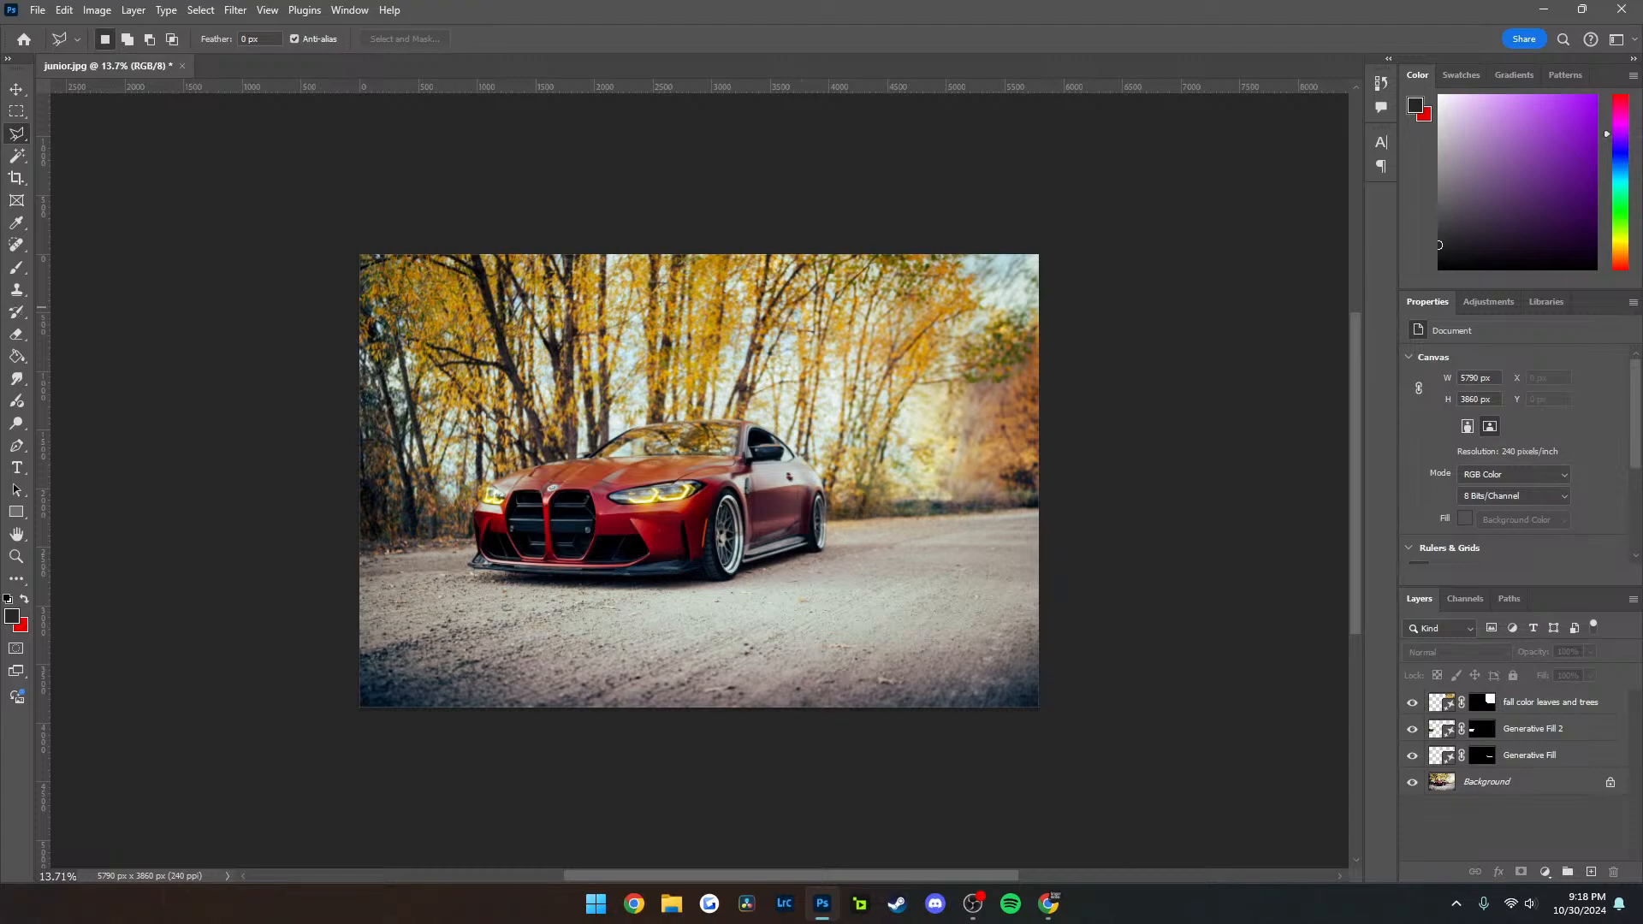
{"action": "key", "text": "alt+Tab"}
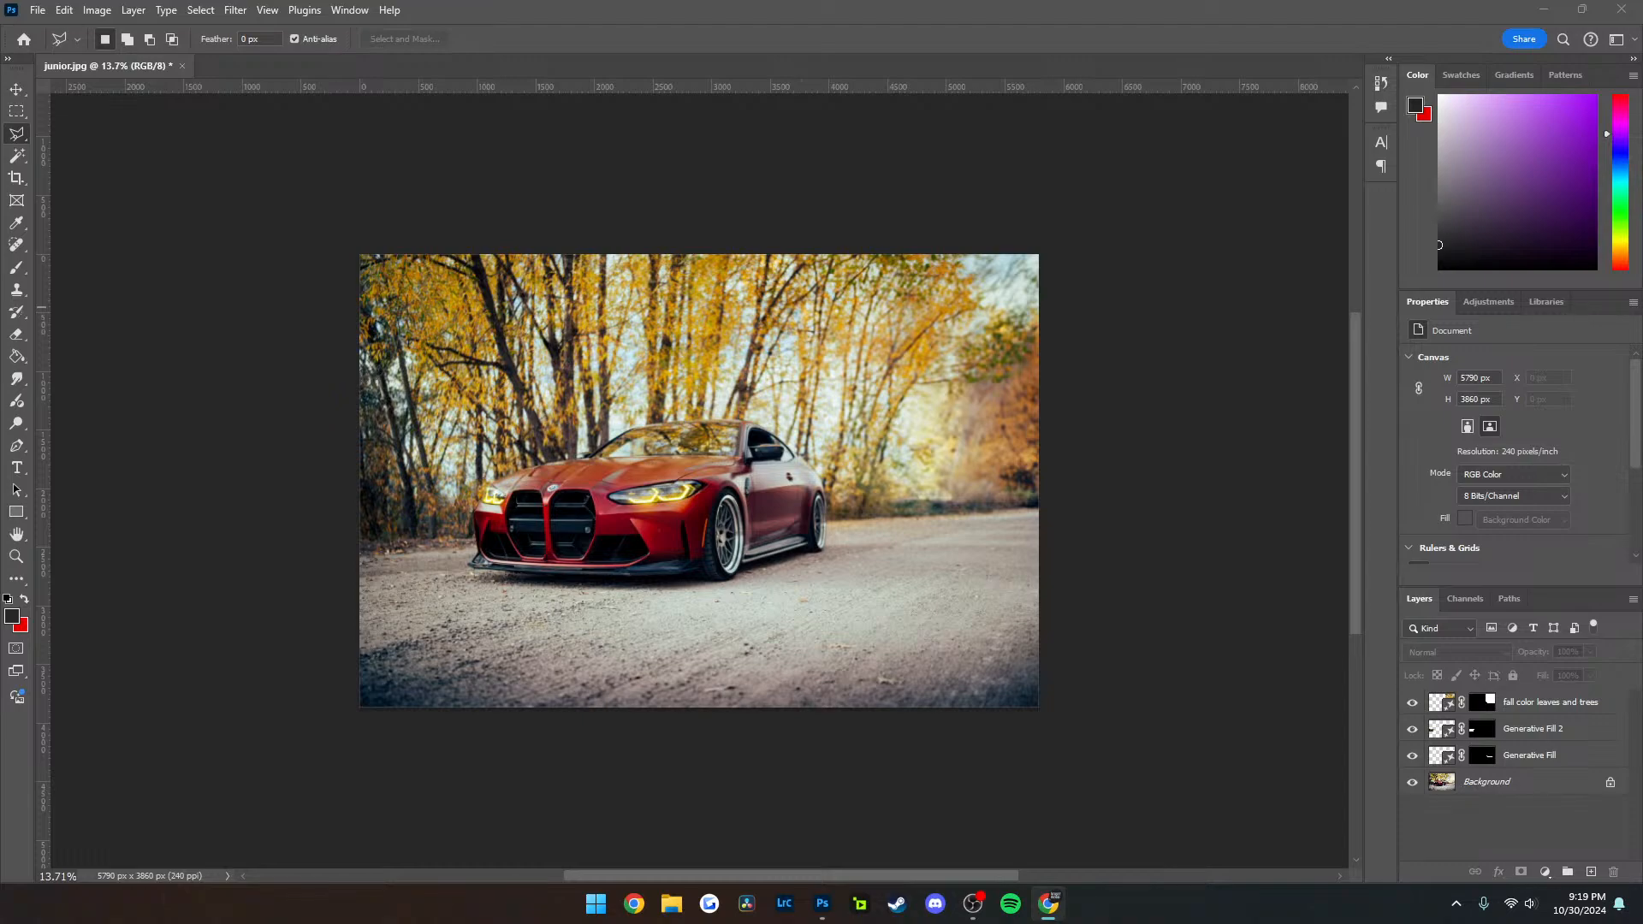
{"action": "left_click_drag", "start_coordinate": [1642, 206], "coordinate": [762, 0]}
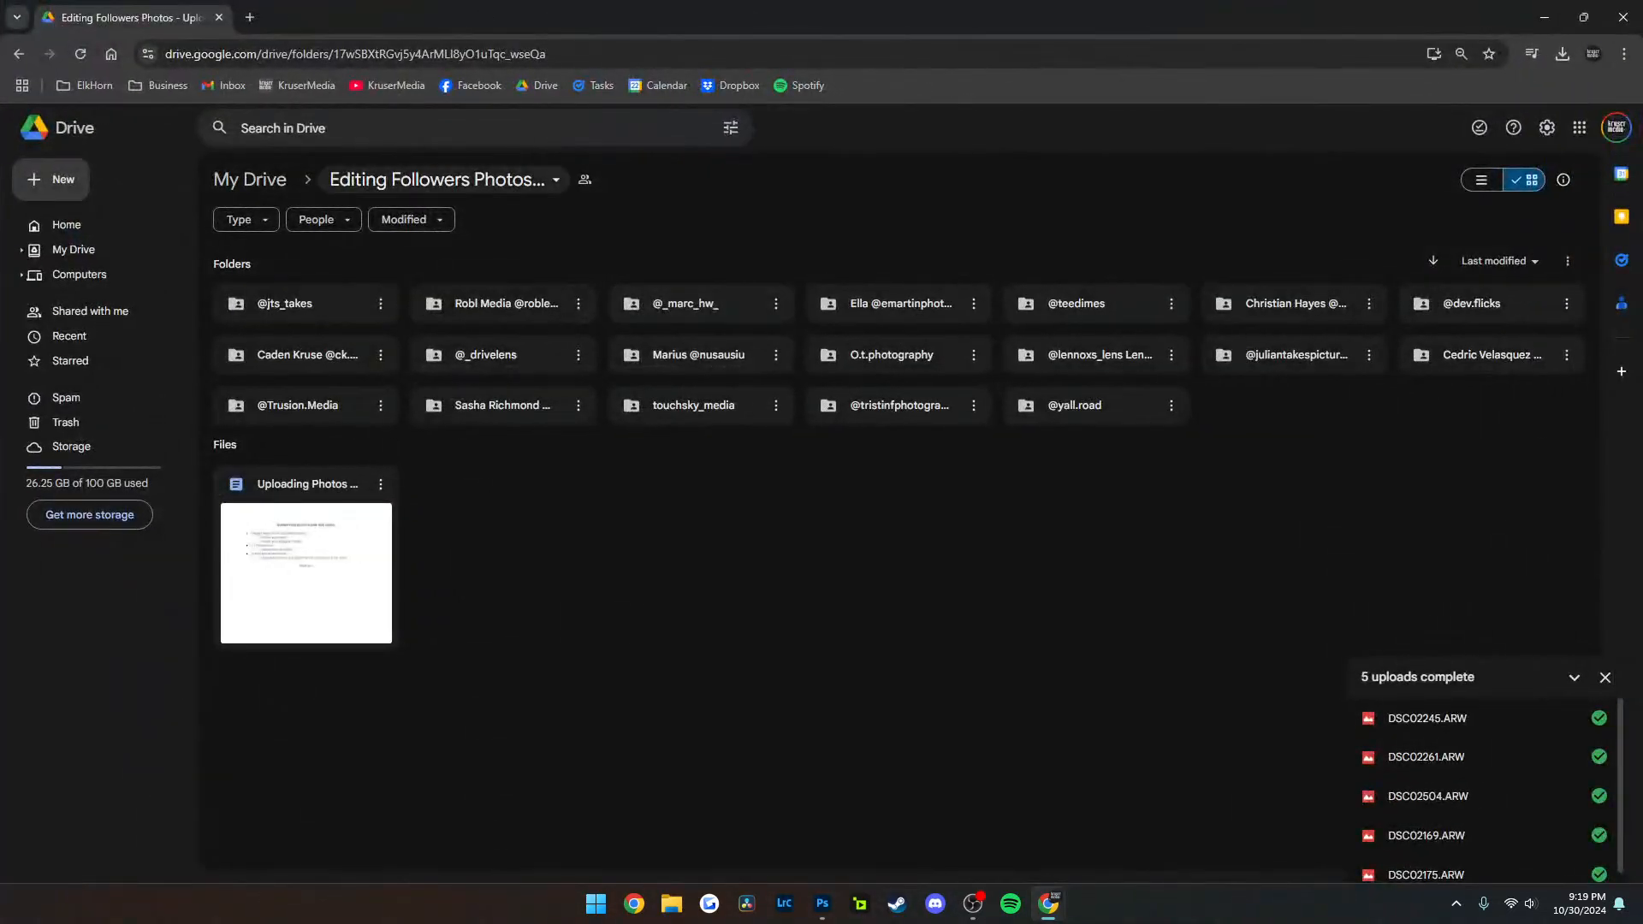
Select all the followers' folders in the Editing Followers Photos folder and clear the selection
{"action": "left_click_drag", "start_coordinate": [1512, 438], "coordinate": [326, 293]}
{"action": "key", "text": "Escape"}
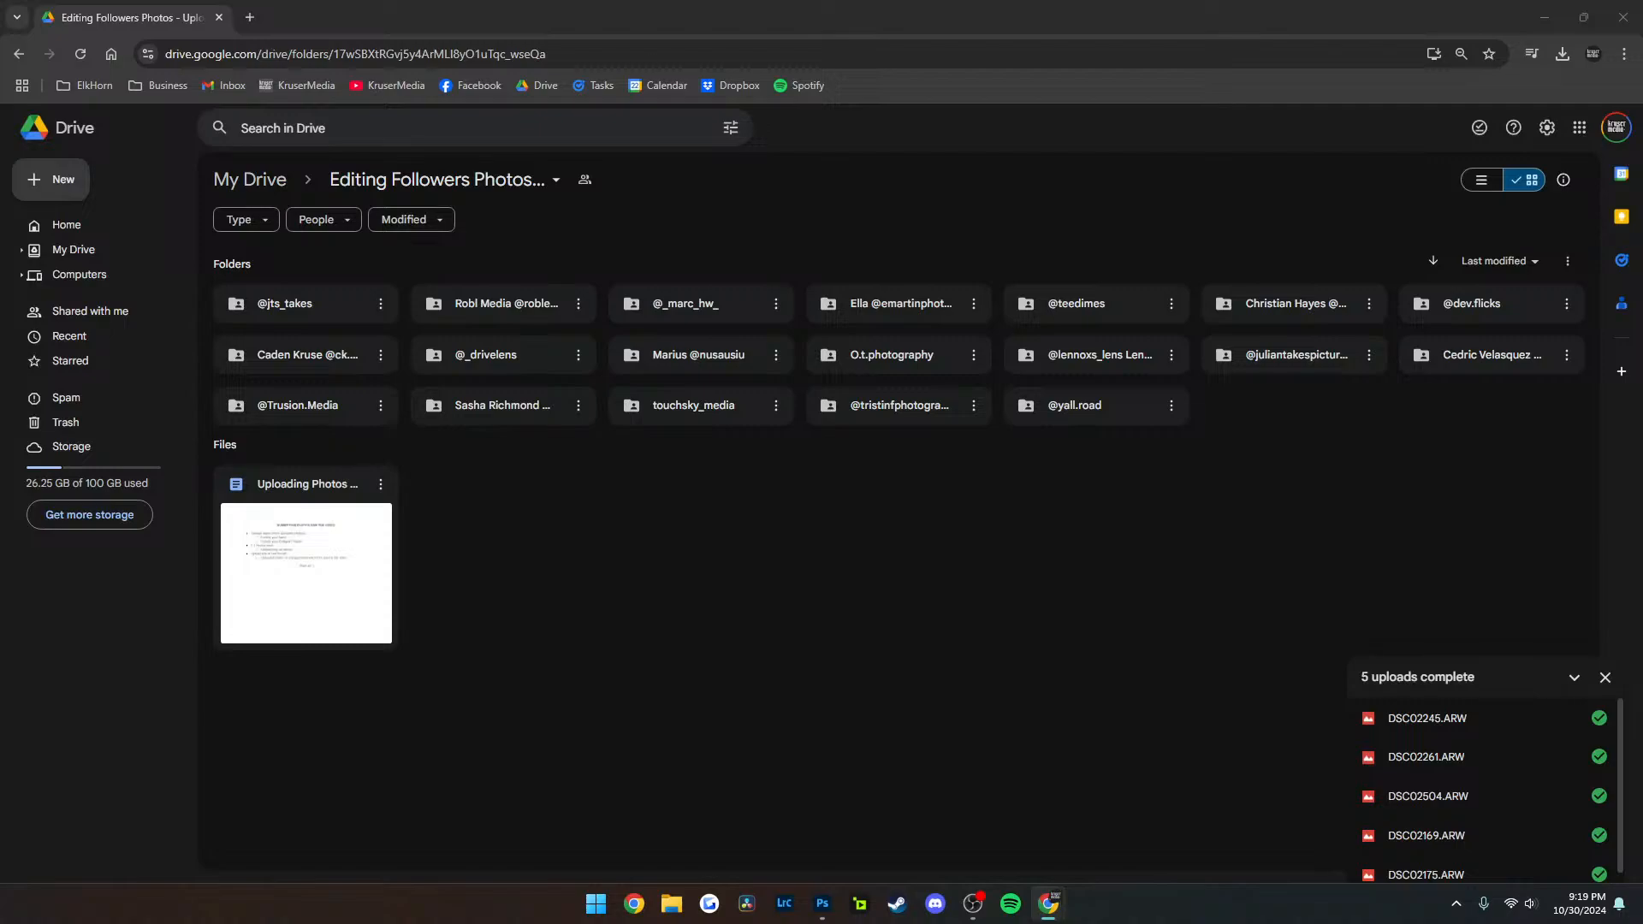
{"action": "left_click_drag", "start_coordinate": [1511, 415], "coordinate": [321, 292]}
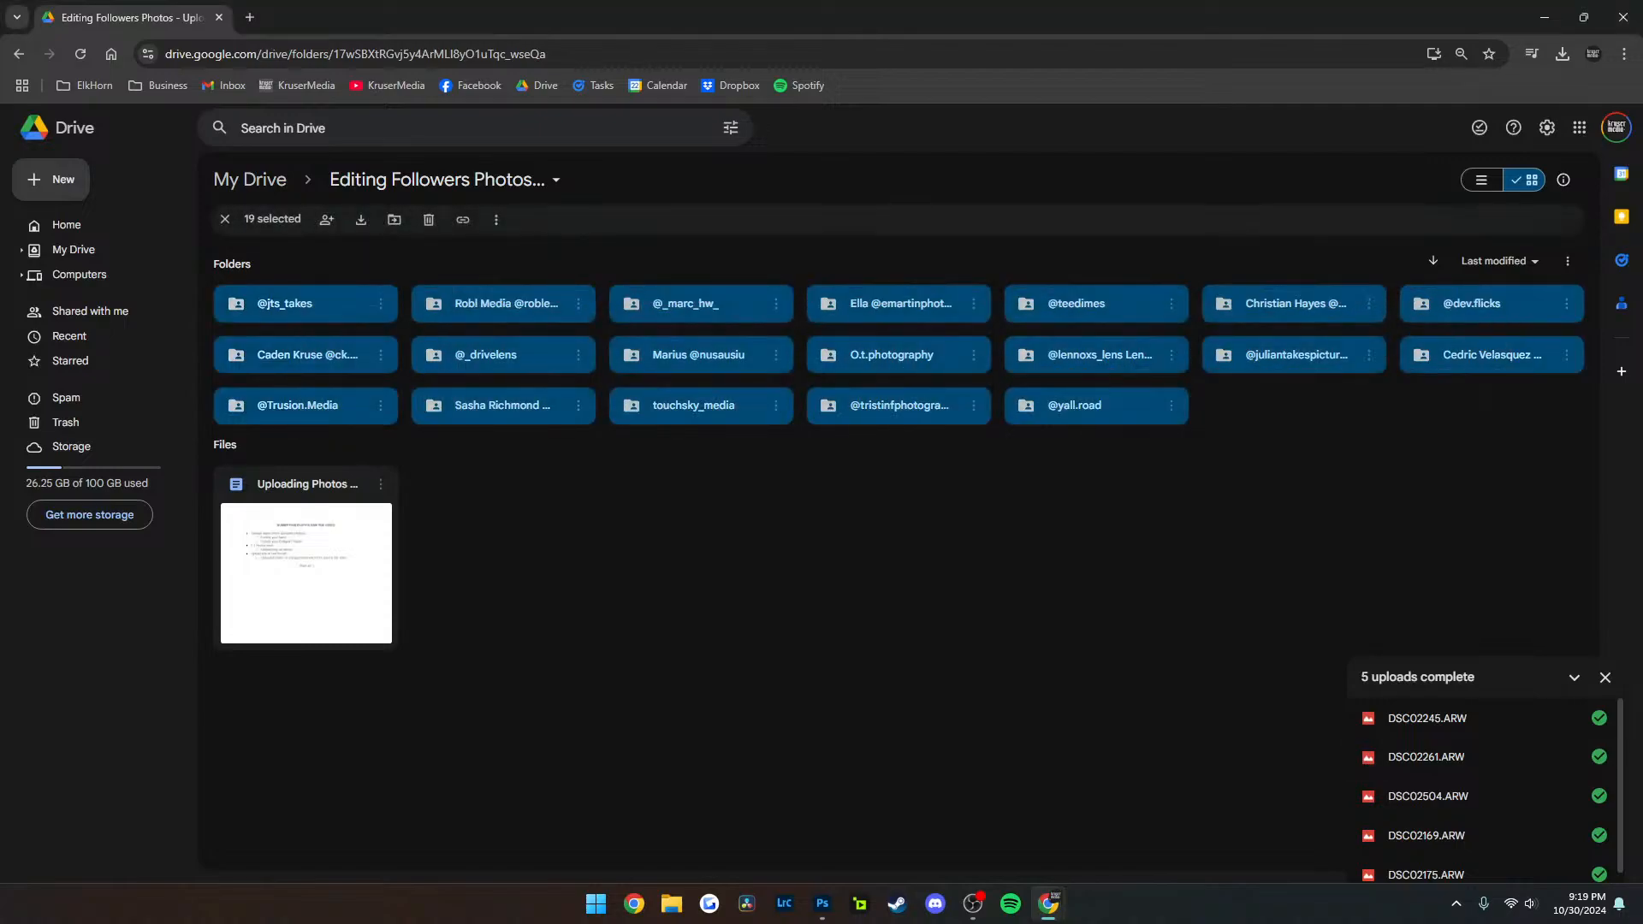
{"action": "key", "text": "Escape"}
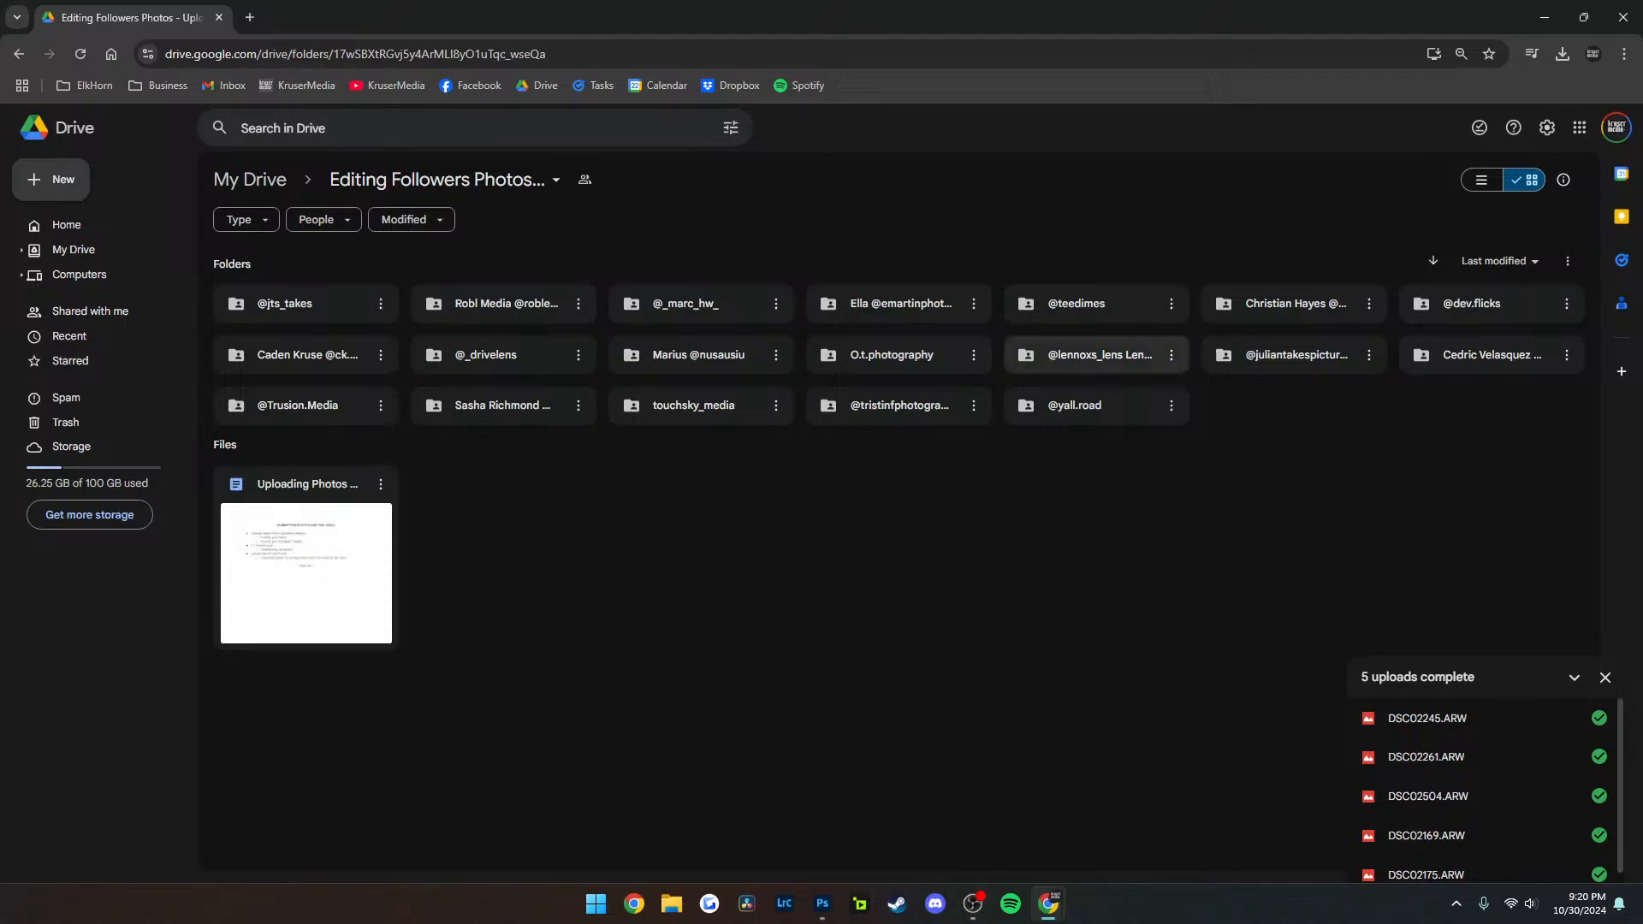
Open the M4 Raws folder from My Drive and select all the ARW photos in it
{"action": "left_click", "coordinate": [250, 179]}
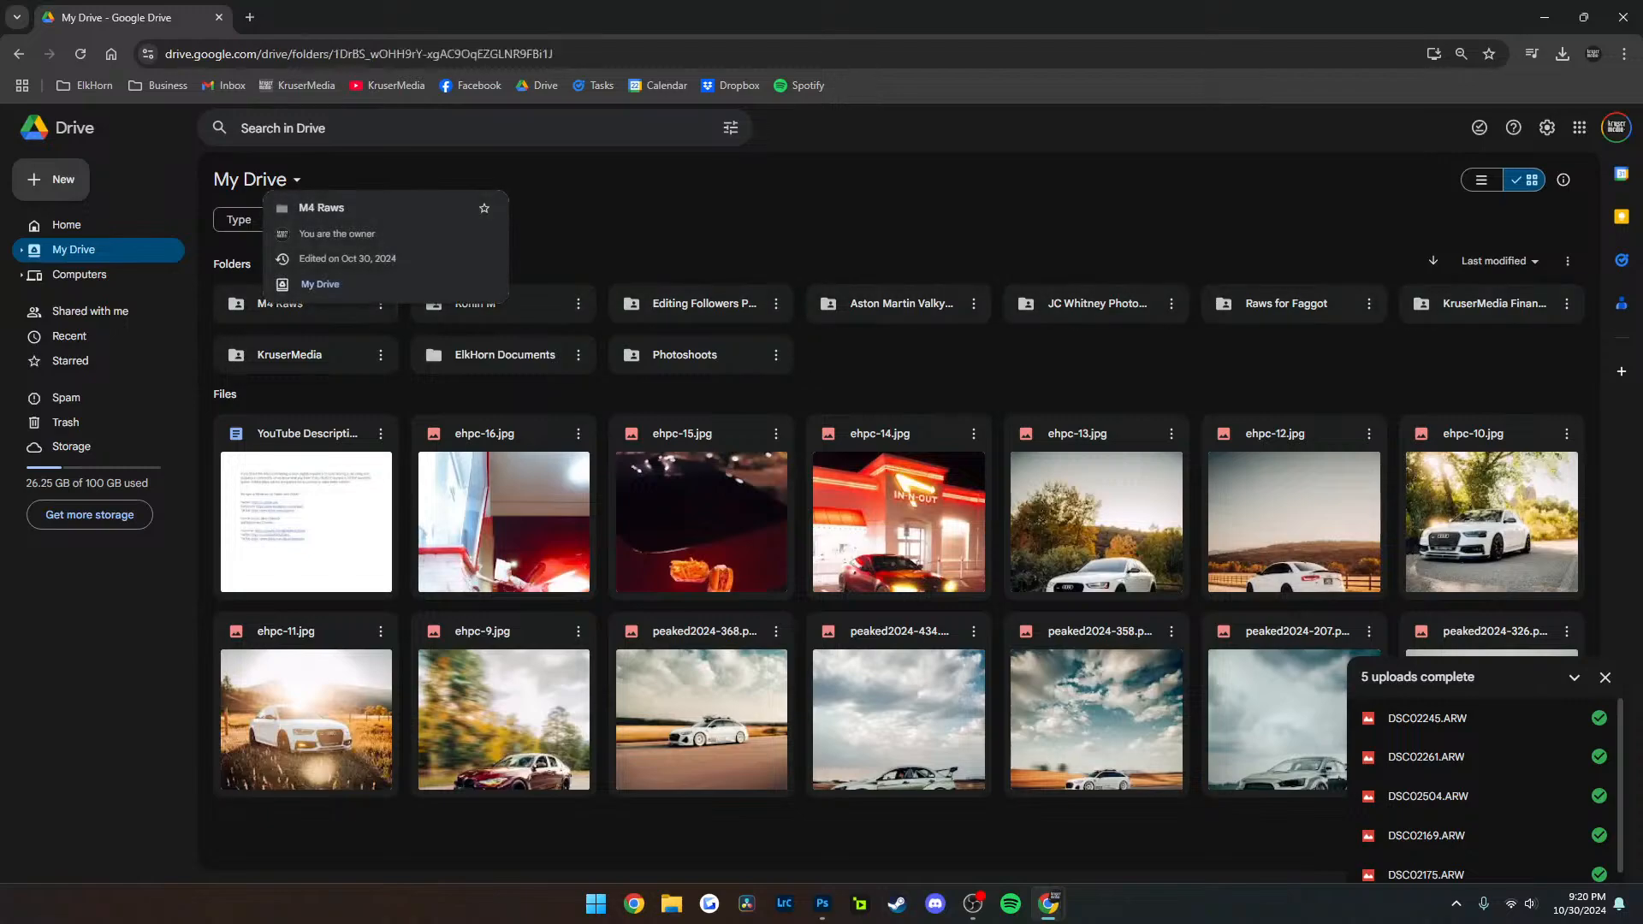
{"action": "double_click", "coordinate": [282, 303]}
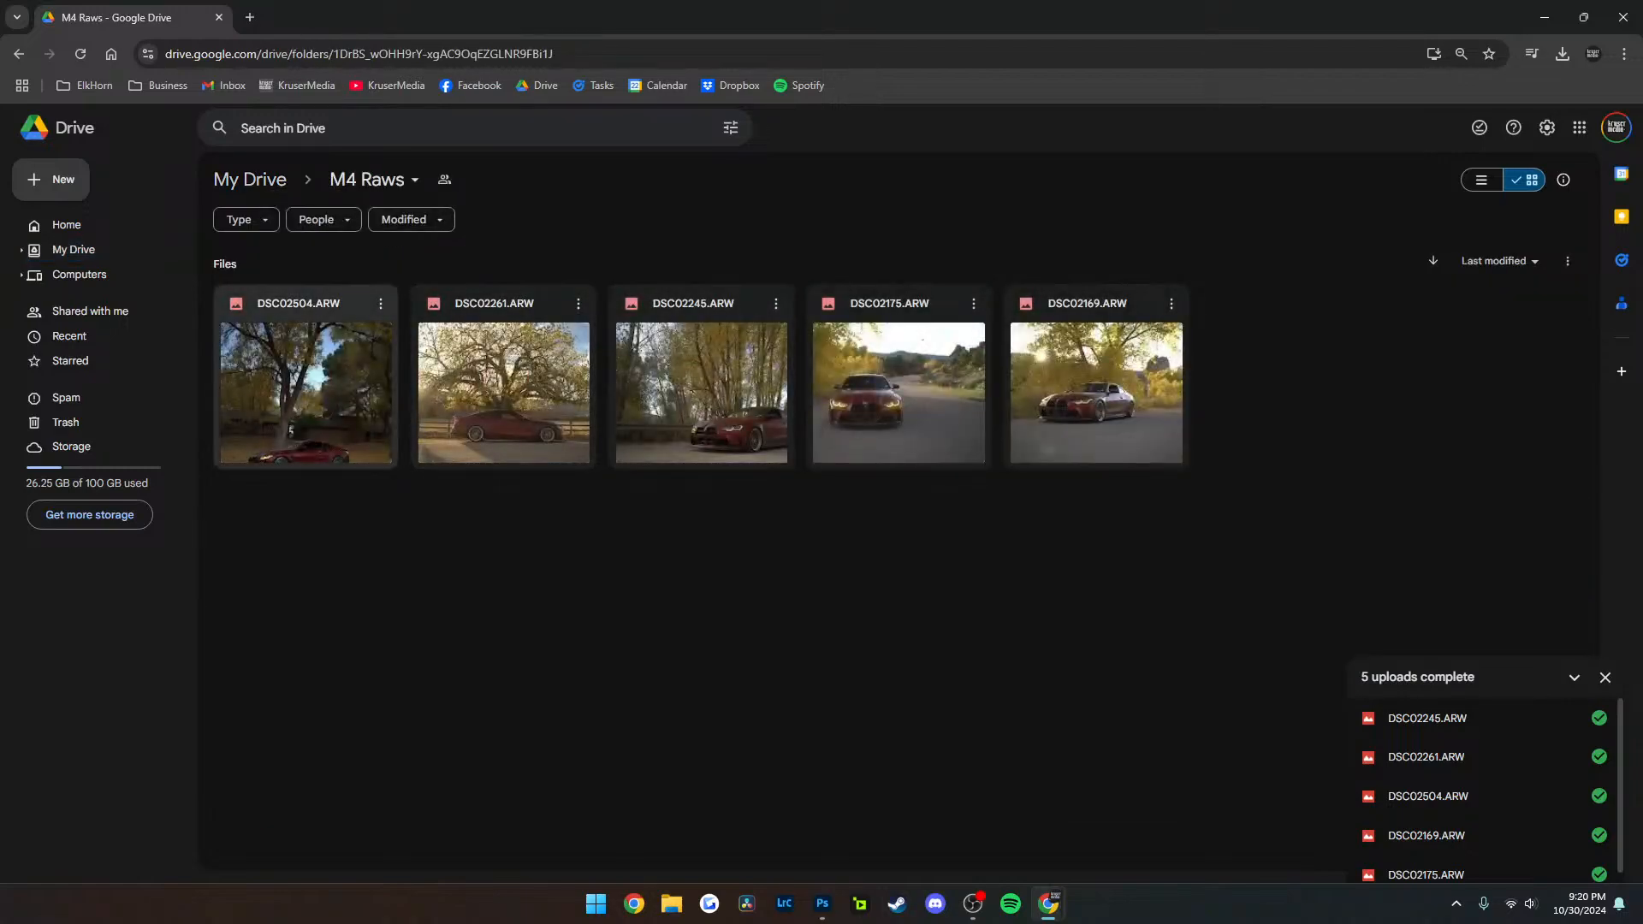
{"action": "left_click_drag", "start_coordinate": [316, 521], "coordinate": [1235, 301]}
Preview DSC02504.ARW and close it, return to My Drive, and switch to Photoshop showing the red car edit
{"action": "double_click", "coordinate": [315, 385]}
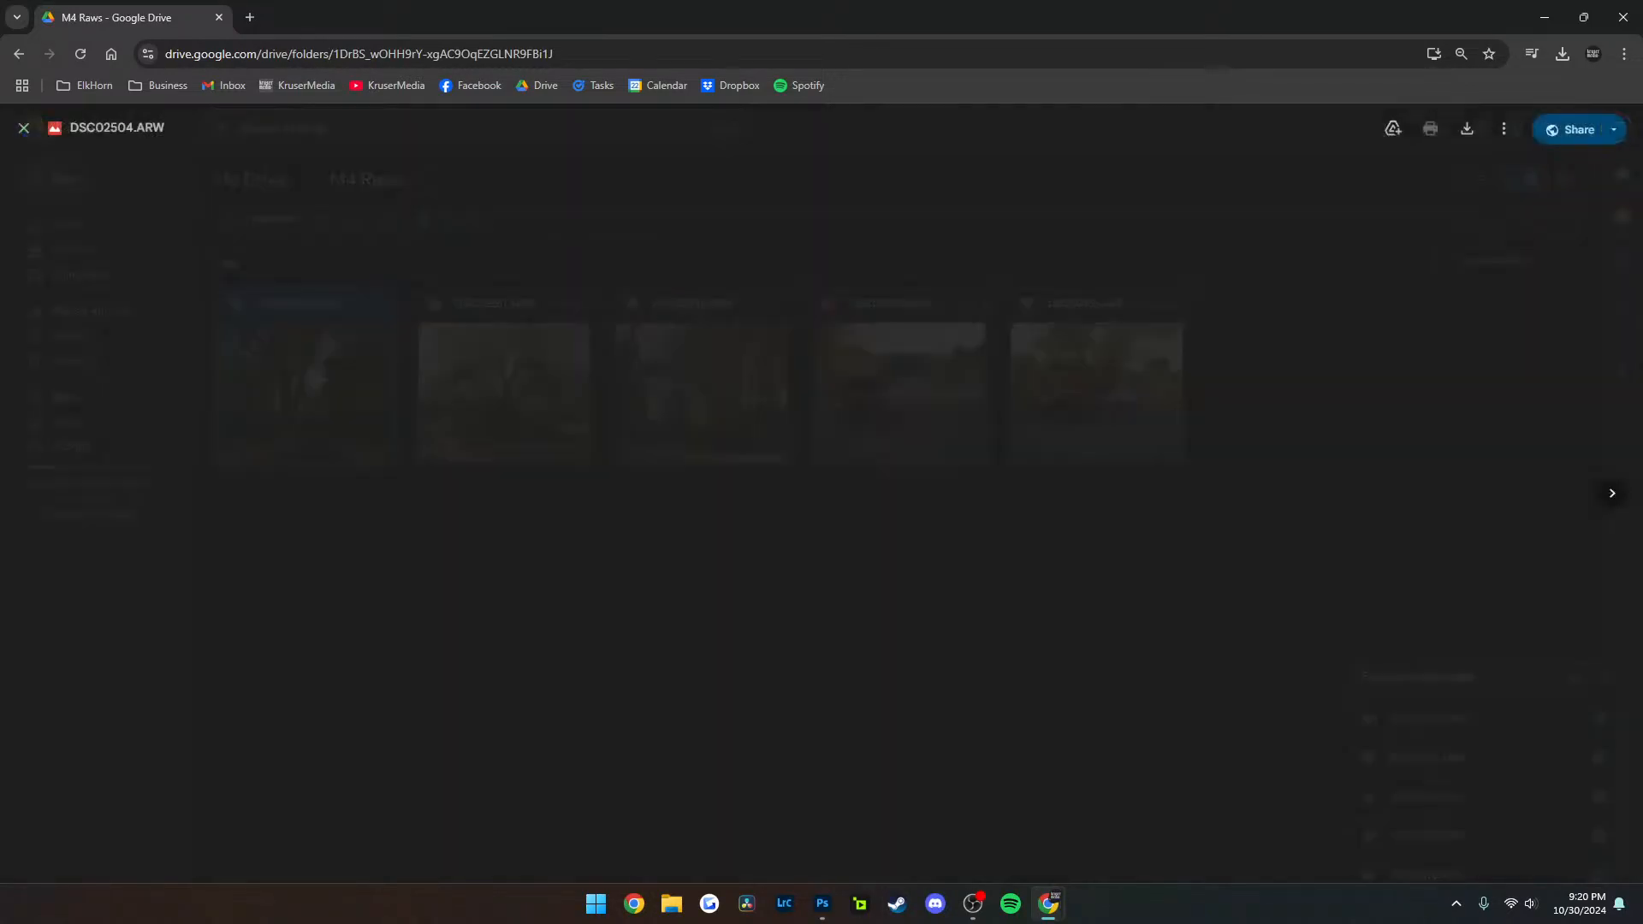
{"action": "key", "text": "Escape"}
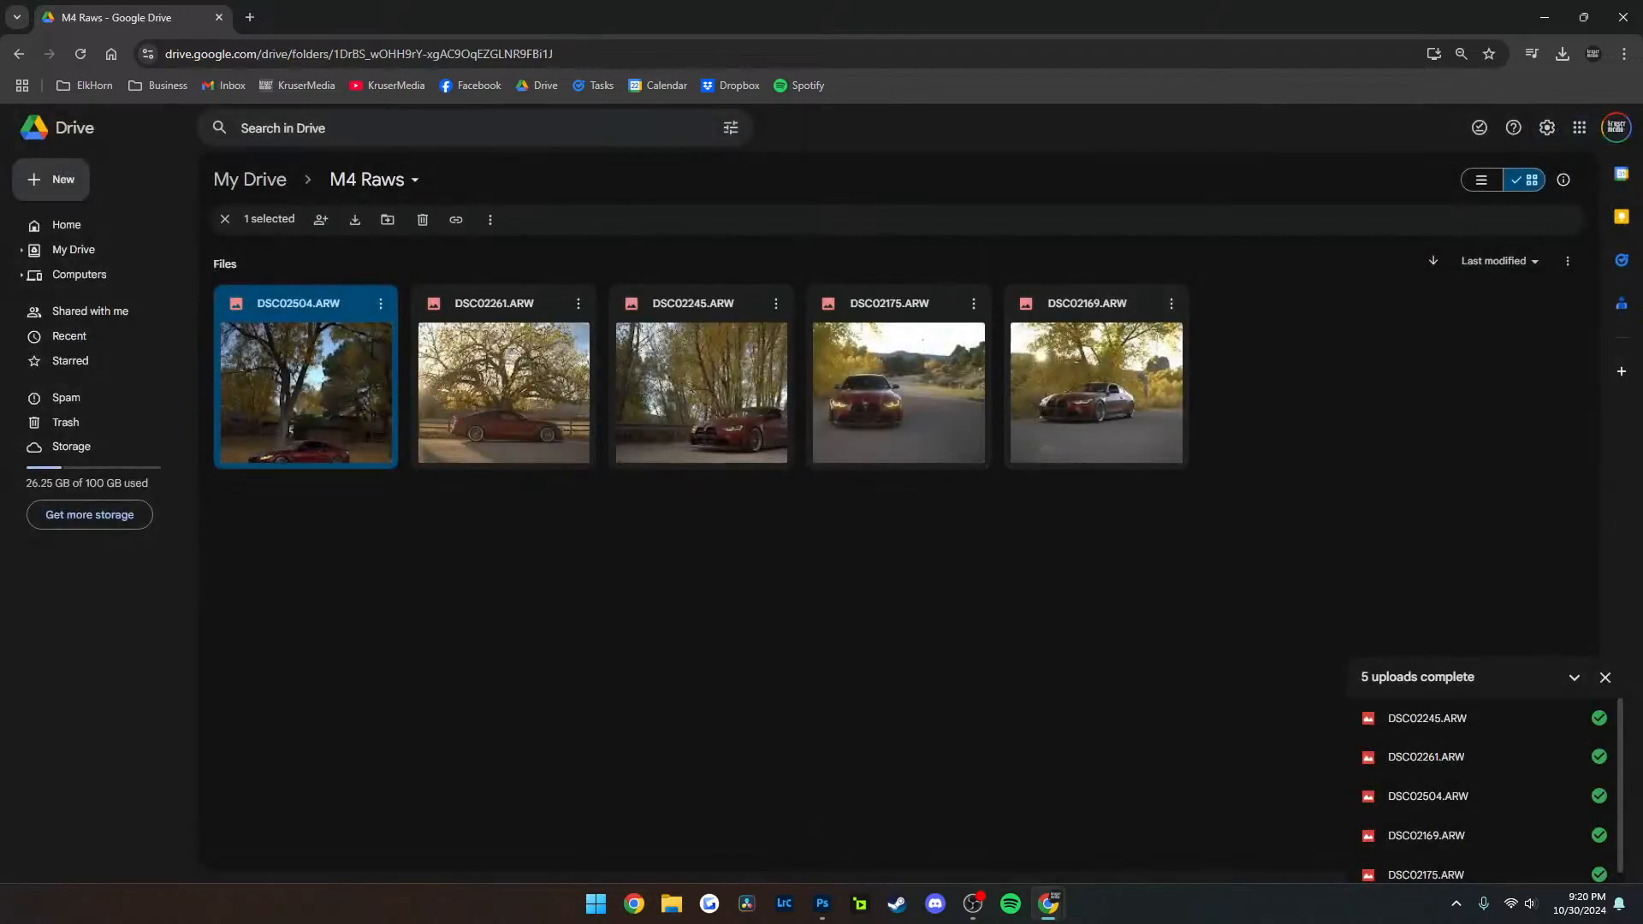
{"action": "key", "text": "alt+Left"}
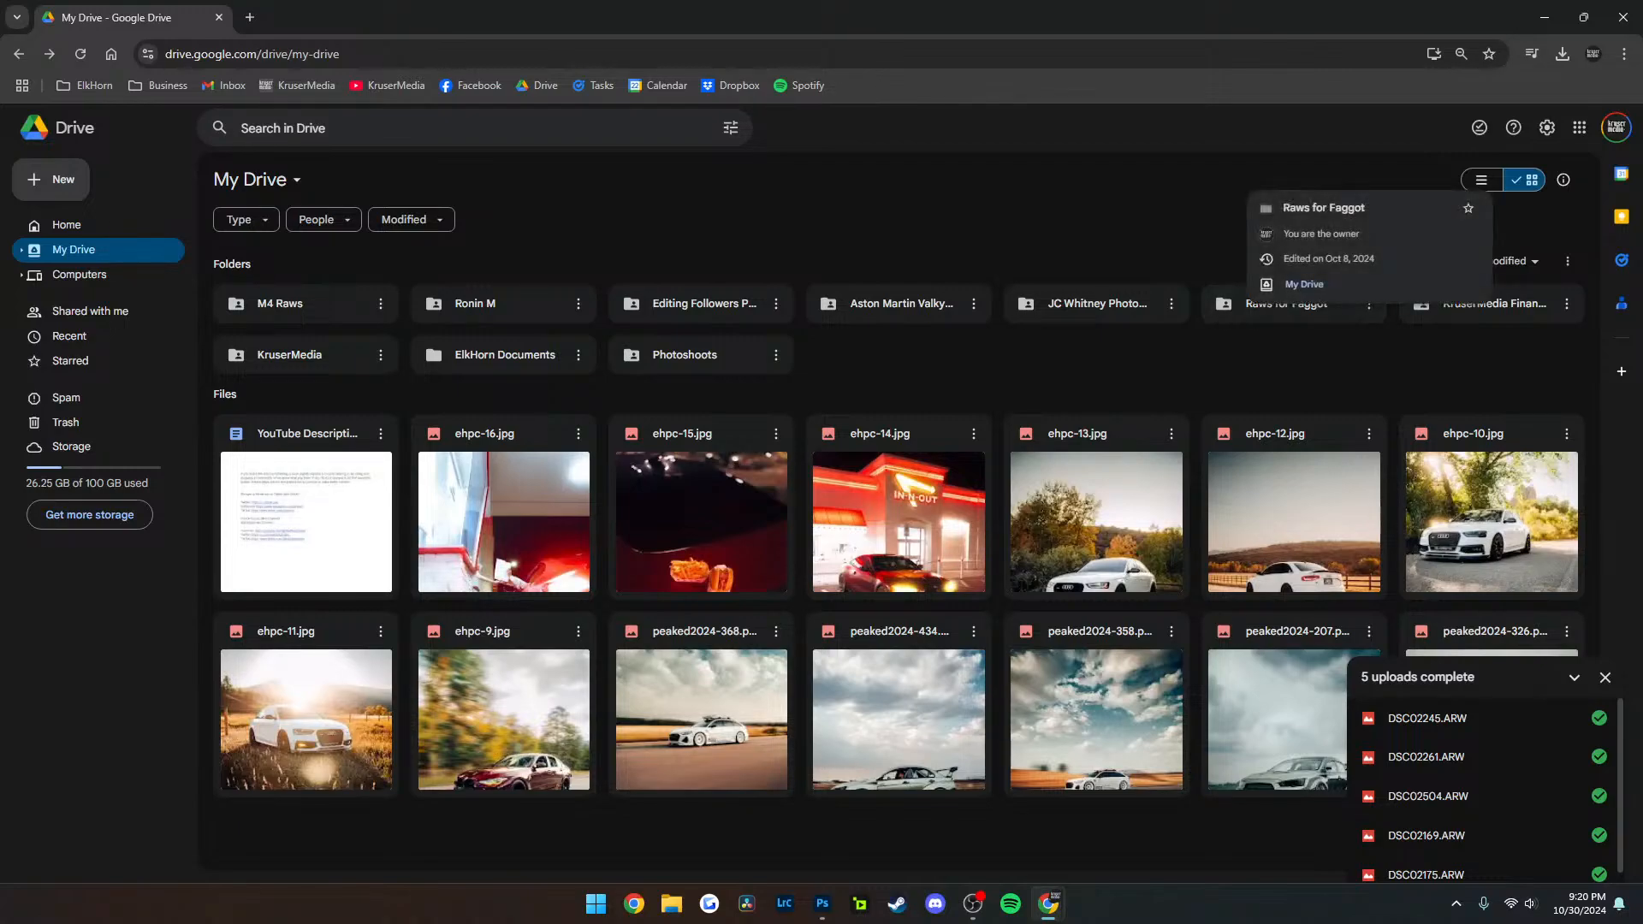
{"action": "key", "text": "alt+Tab"}
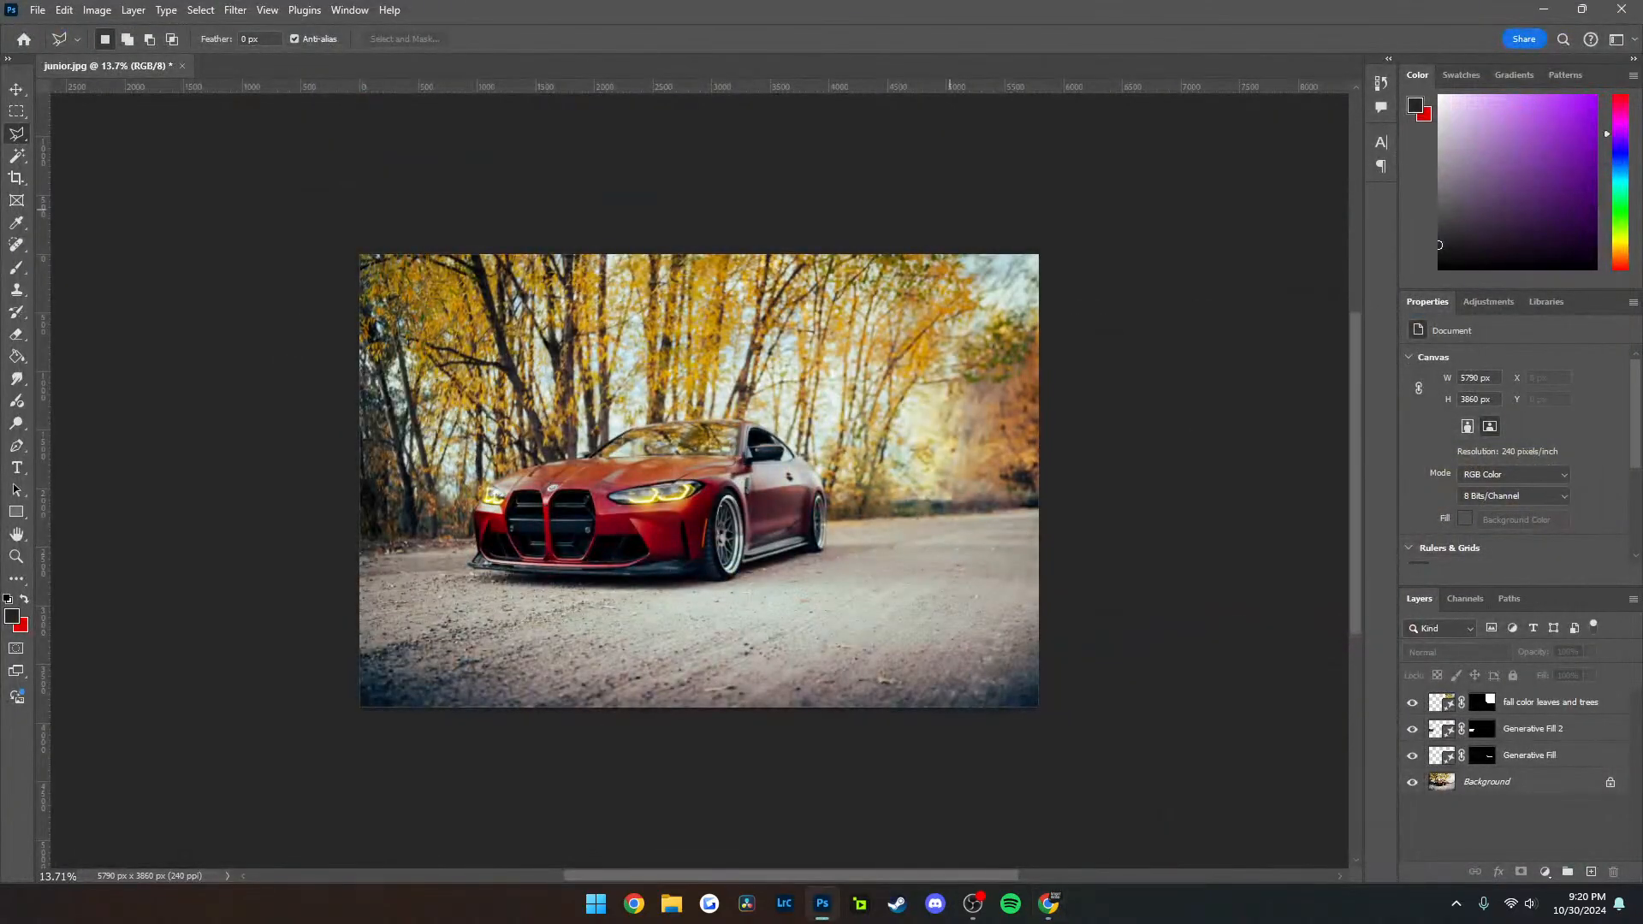